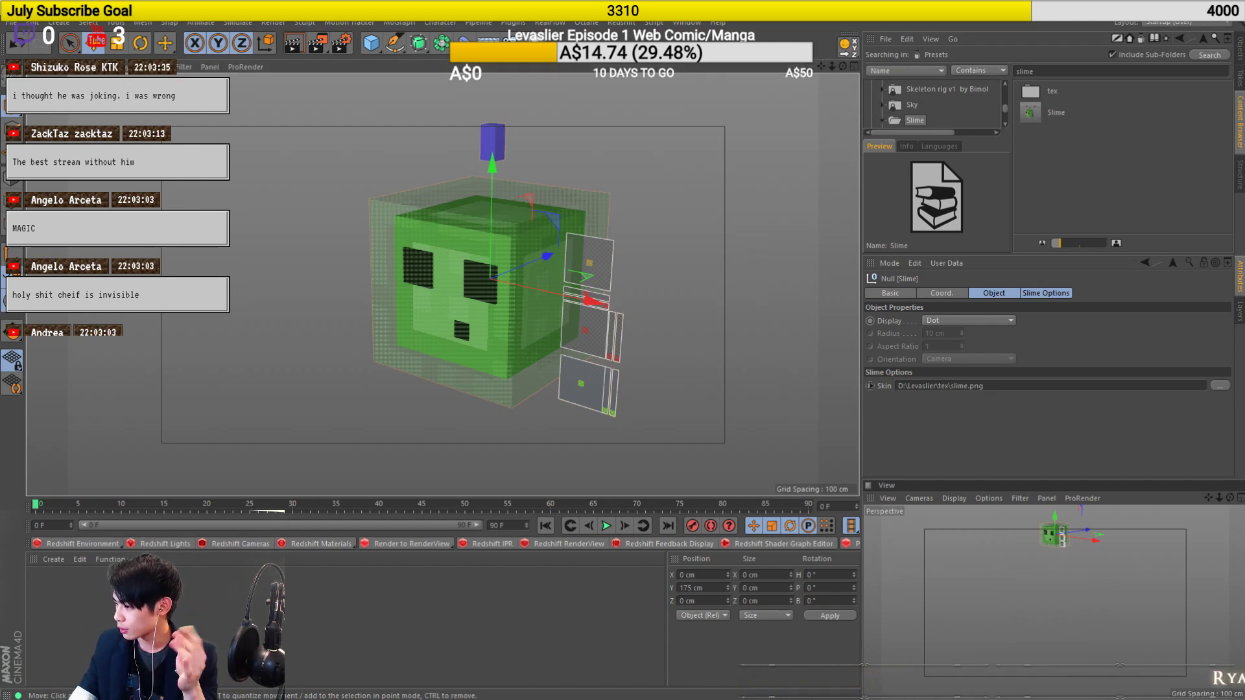
Examine the slime rig and its face controls up close, and display the scene's object list.
scroll(499, 284, up, 4)
alt+drag(486, 286, 631, 240)
alt+drag(482, 260, 584, 244)
scroll(589, 241, up, 3)
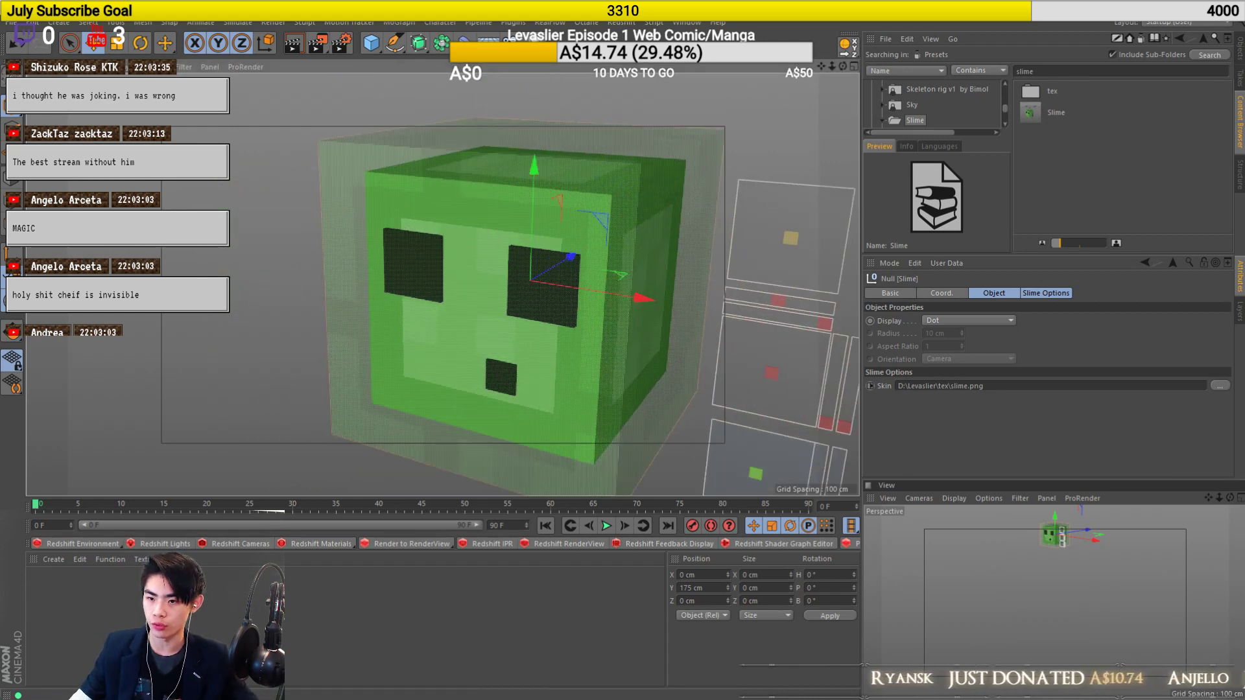
click(1241, 51)
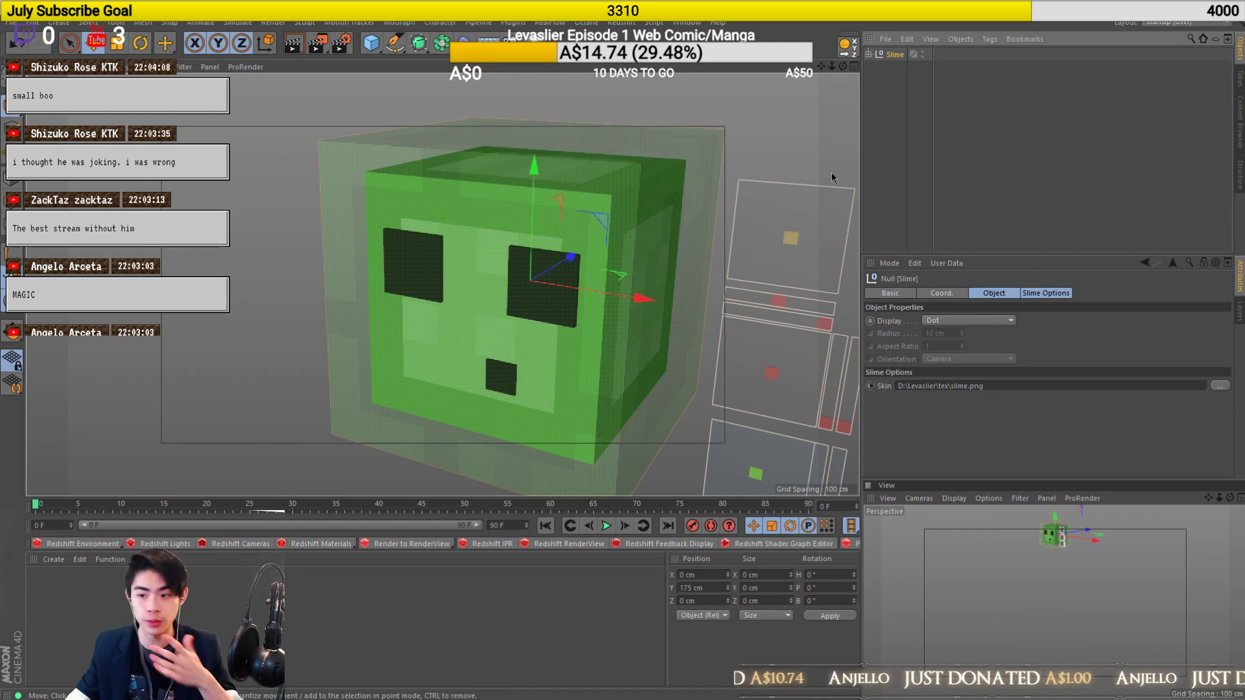
scroll(521, 213, down, 3)
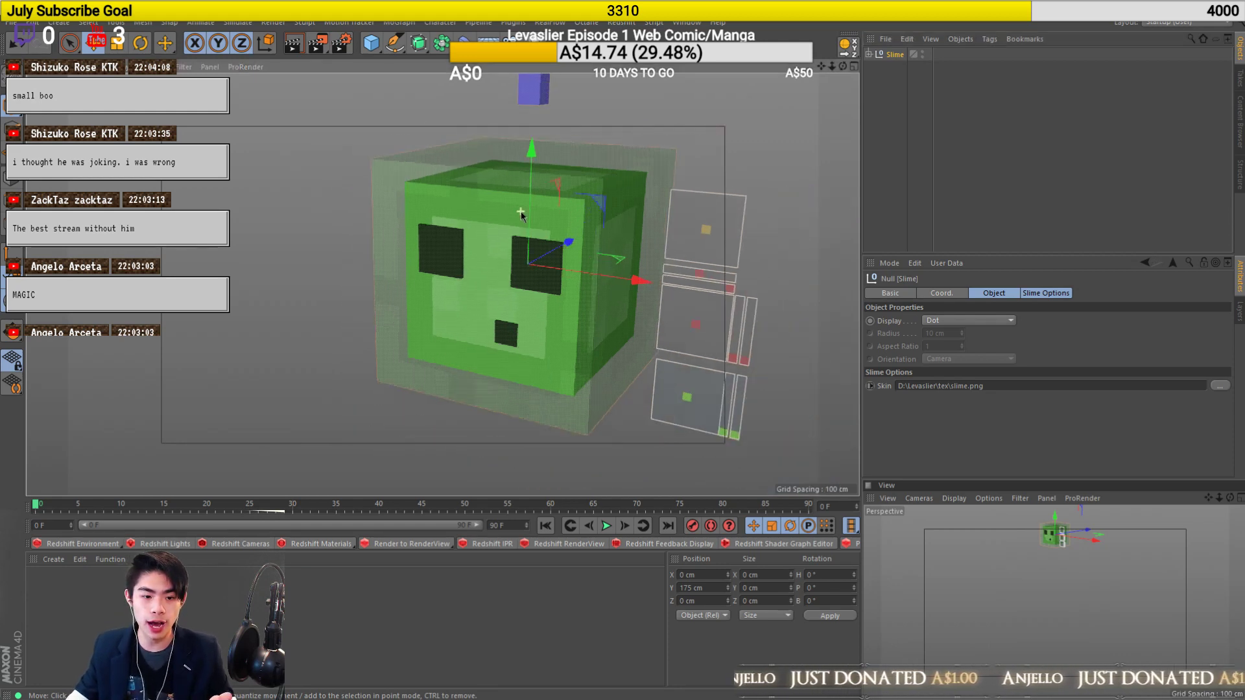
Create a new project and search the content library for "anishwij".
click(946, 131)
key(ctrl+n)
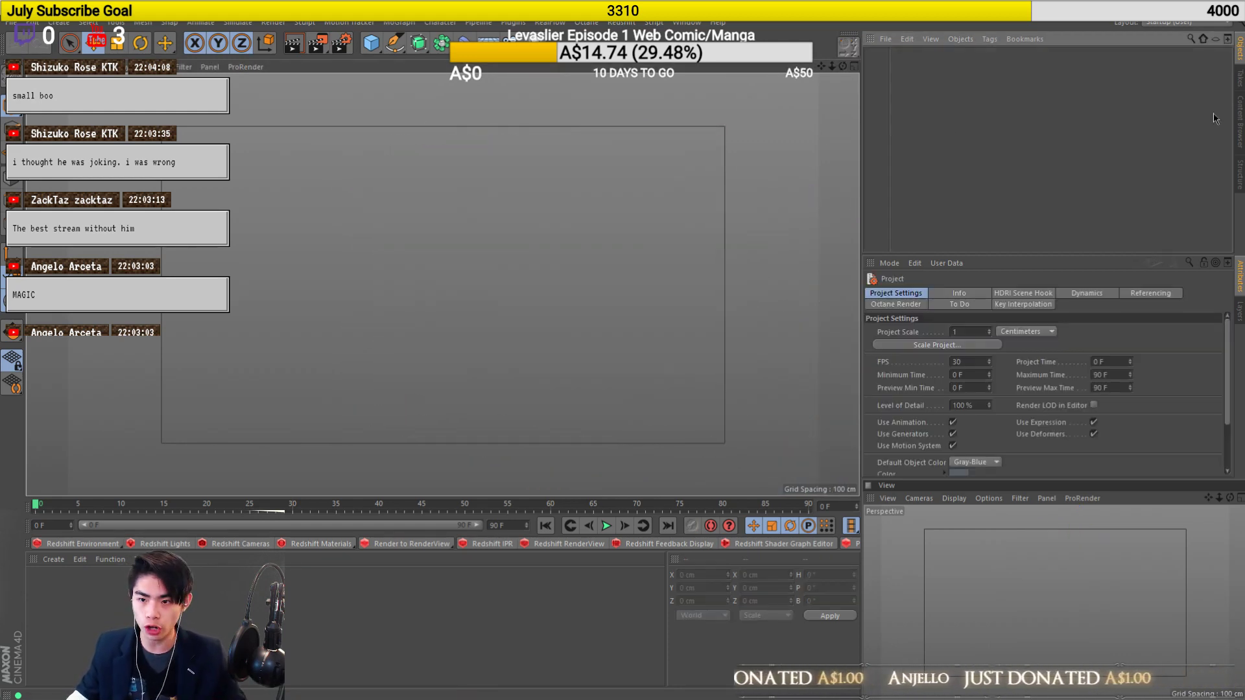
click(1238, 115)
click(1047, 73)
double_click(1047, 72)
text(anisjhwij)
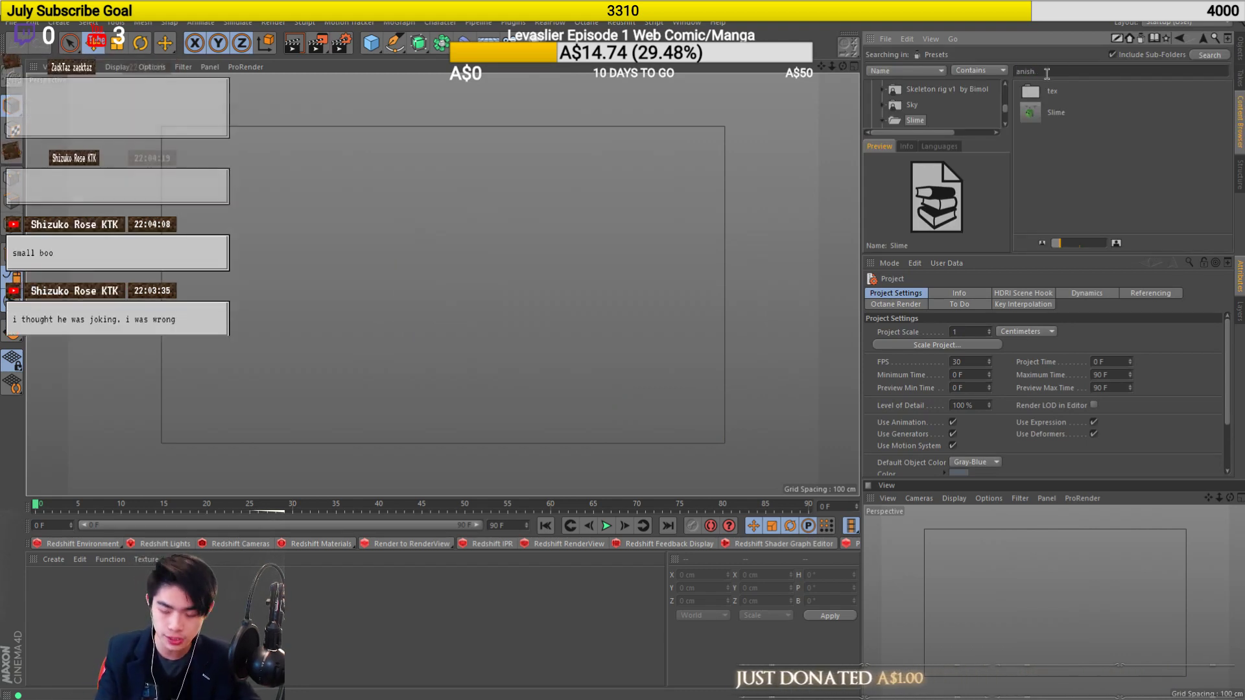
key(Return)
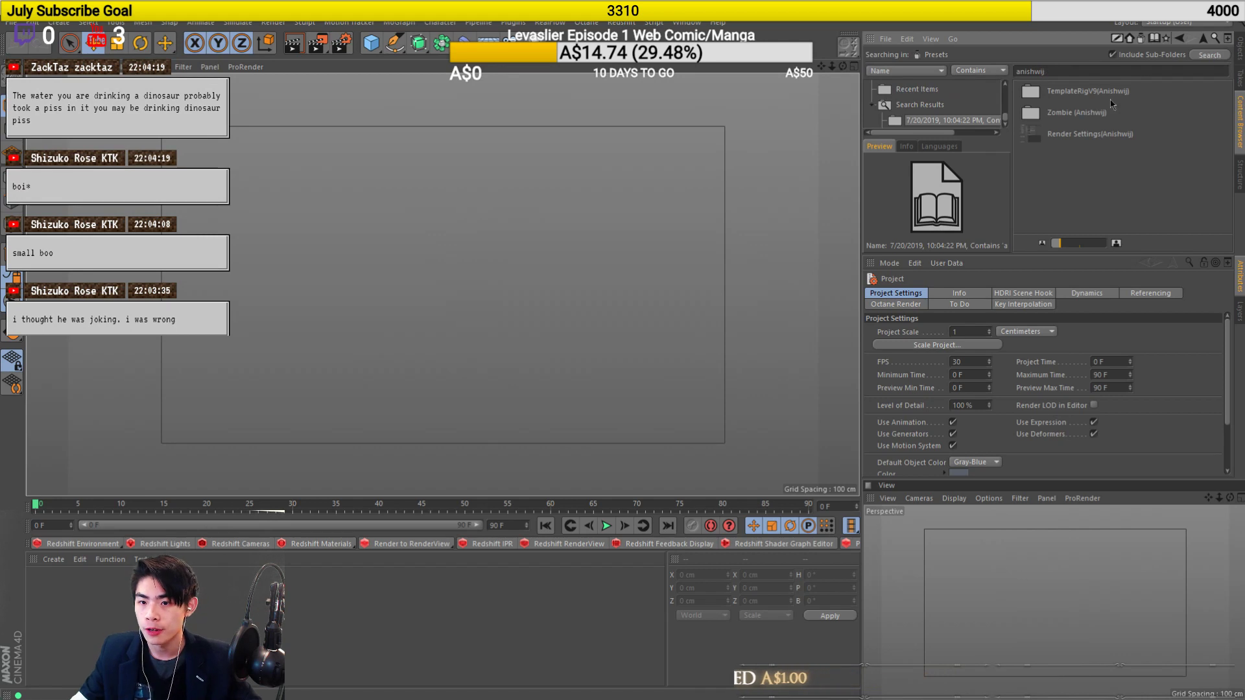
Load the 1.Default character from the TemplateRigV9 folder, frame its face and open its face control panel.
double_click(1120, 95)
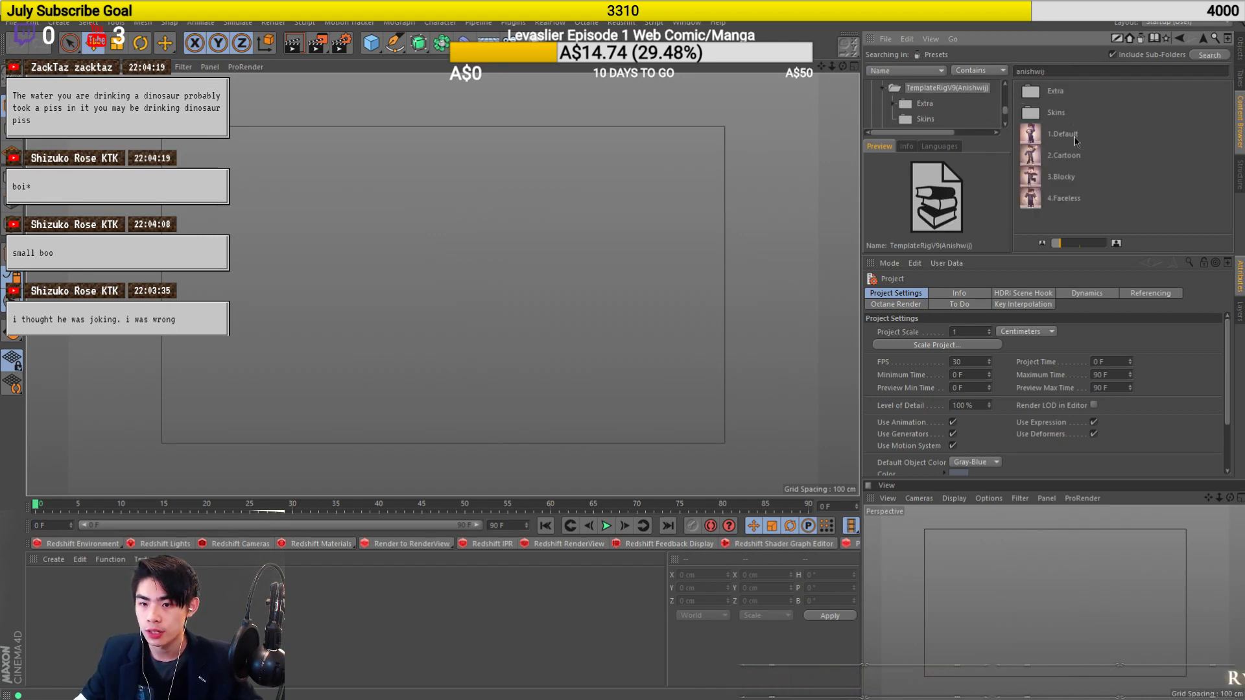
click(1240, 49)
scroll(522, 232, up, 8)
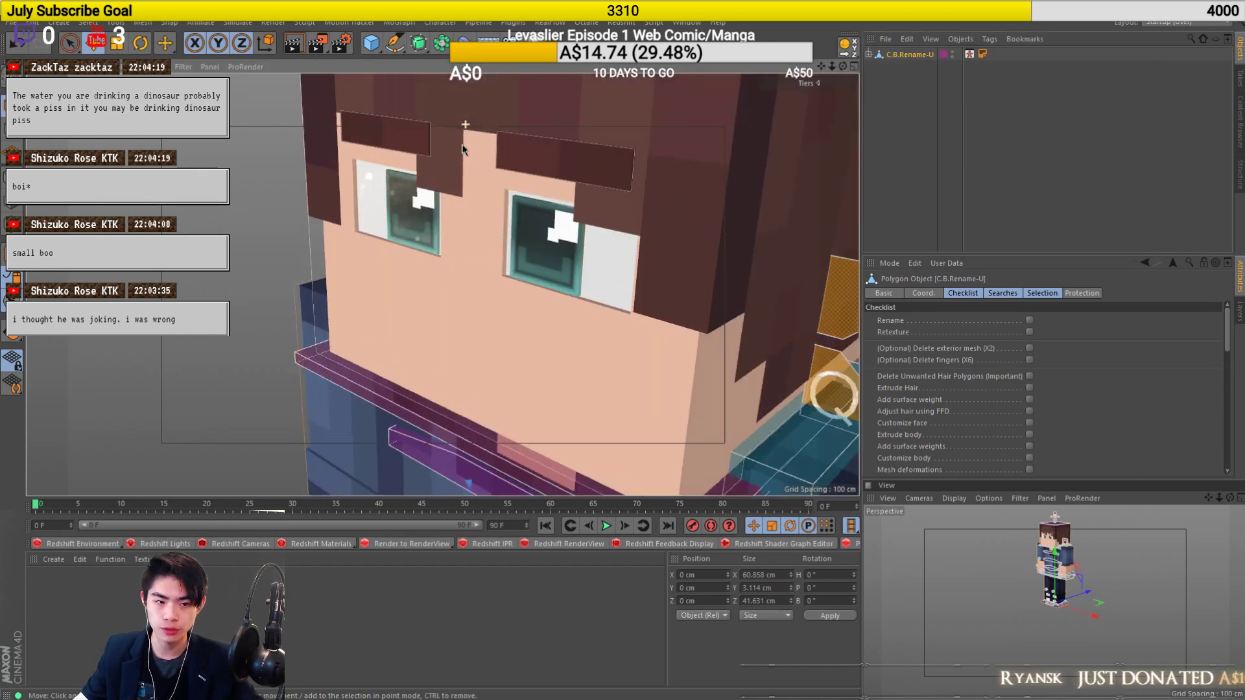
scroll(522, 232, down, 5)
click(526, 231)
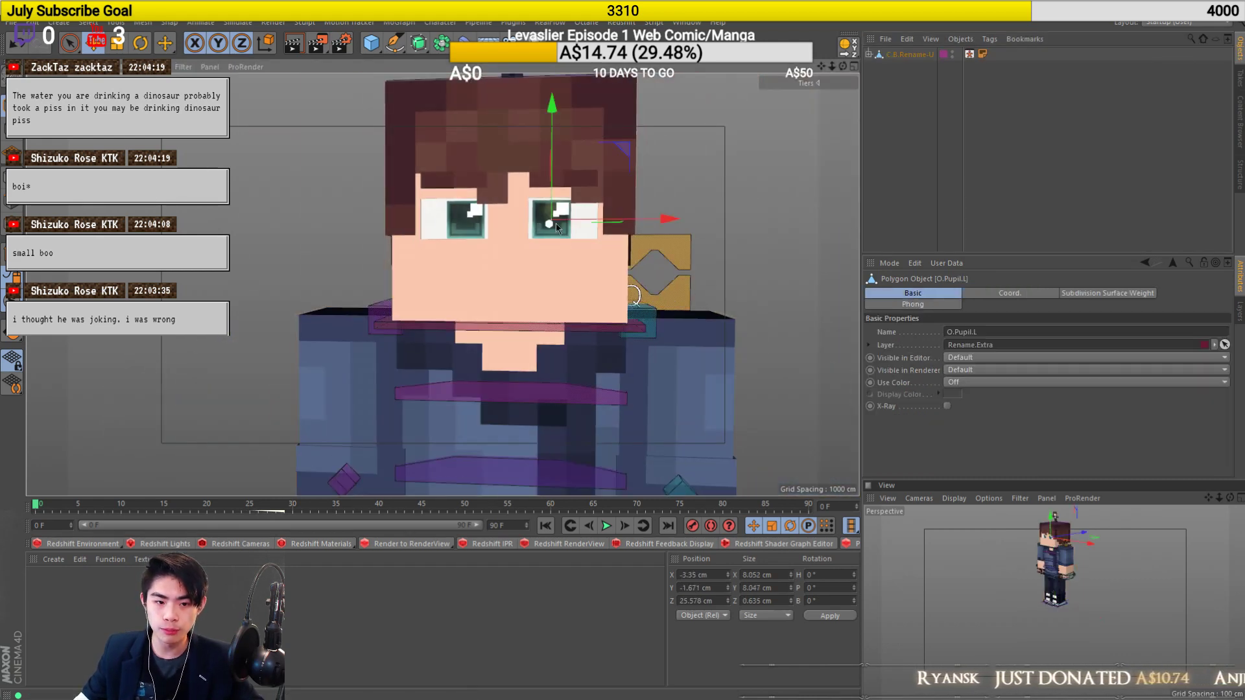
click(666, 256)
scroll(644, 258, down, 4)
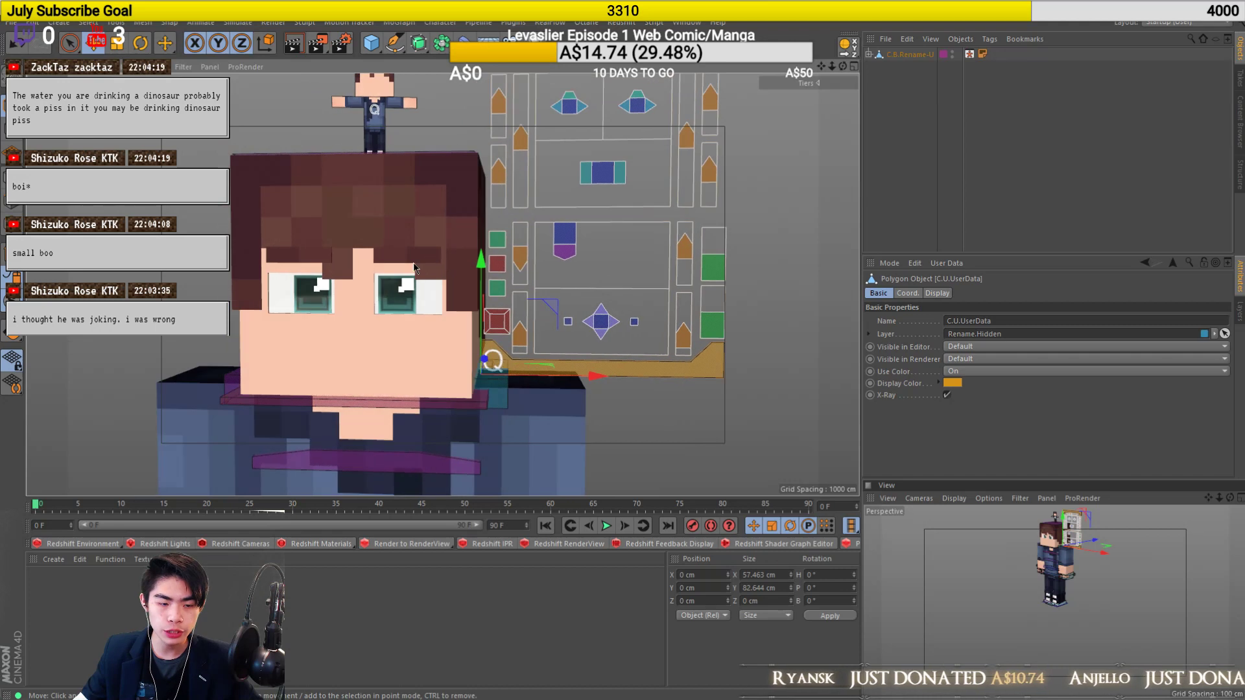
Move the eyes controller on the face panel to shift the character's gaze, and close the project without saving.
mouse_move(568, 273)
mouse_down()
mouse_move(699, 309)
mouse_move(805, 299)
mouse_move(763, 333)
mouse_move(692, 306)
mouse_move(816, 229)
mouse_move(718, 230)
mouse_move(758, 221)
mouse_move(655, 279)
mouse_move(690, 273)
mouse_move(748, 205)
mouse_move(699, 289)
mouse_move(691, 199)
mouse_move(819, 263)
mouse_move(729, 281)
mouse_move(702, 226)
mouse_move(775, 216)
mouse_move(747, 251)
mouse_move(688, 216)
mouse_move(809, 188)
mouse_move(614, 286)
mouse_move(690, 205)
mouse_move(596, 264)
mouse_move(671, 246)
mouse_move(655, 297)
mouse_move(556, 271)
mouse_up()
click(556, 265)
drag(650, 298, 616, 269)
key(ctrl+z)
click(570, 259)
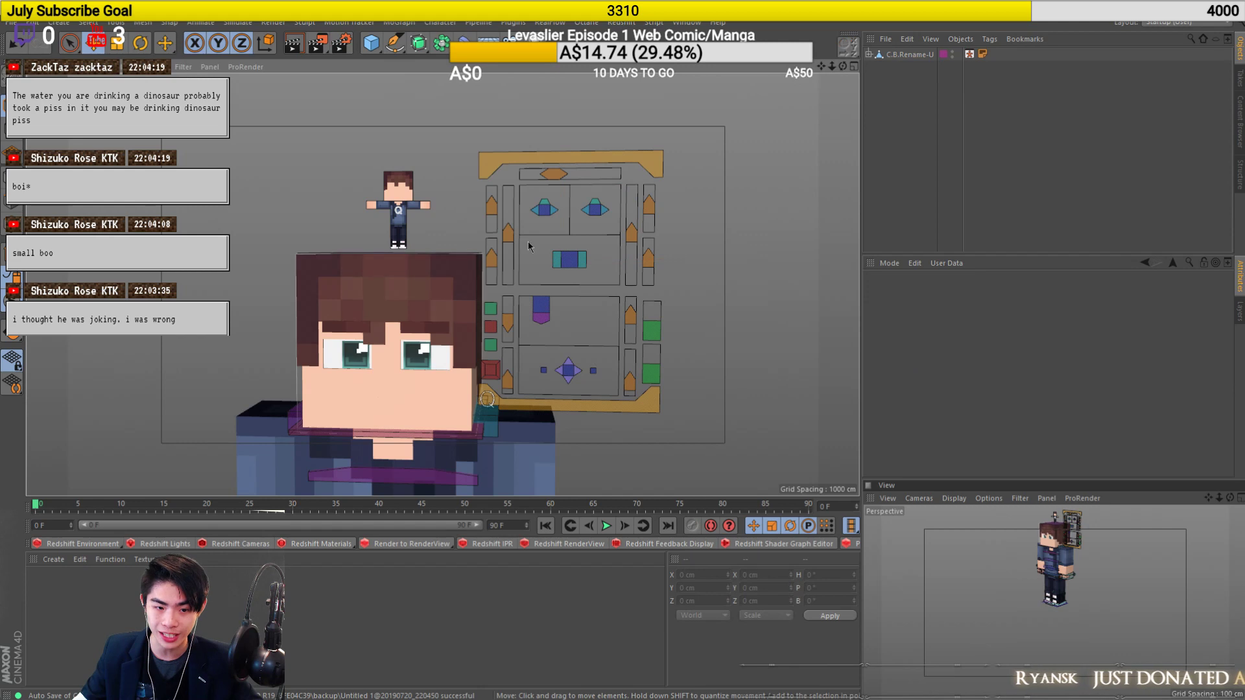
drag(600, 339, 609, 363)
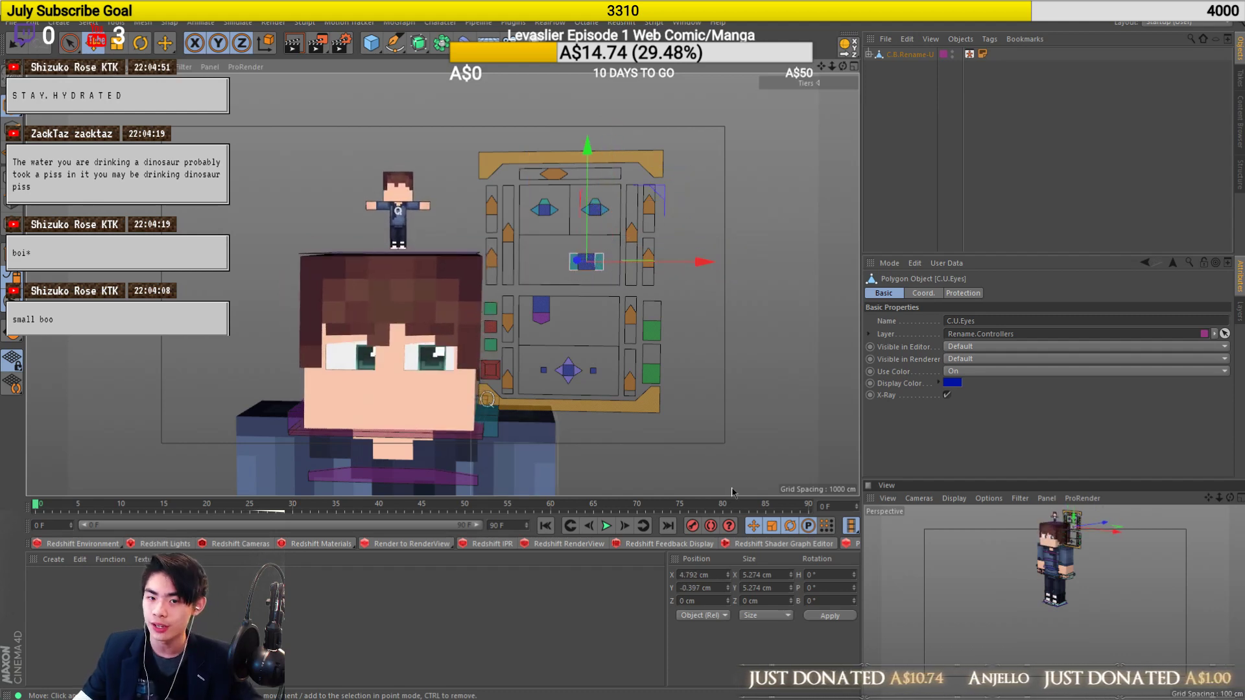
key(ctrl+F4)
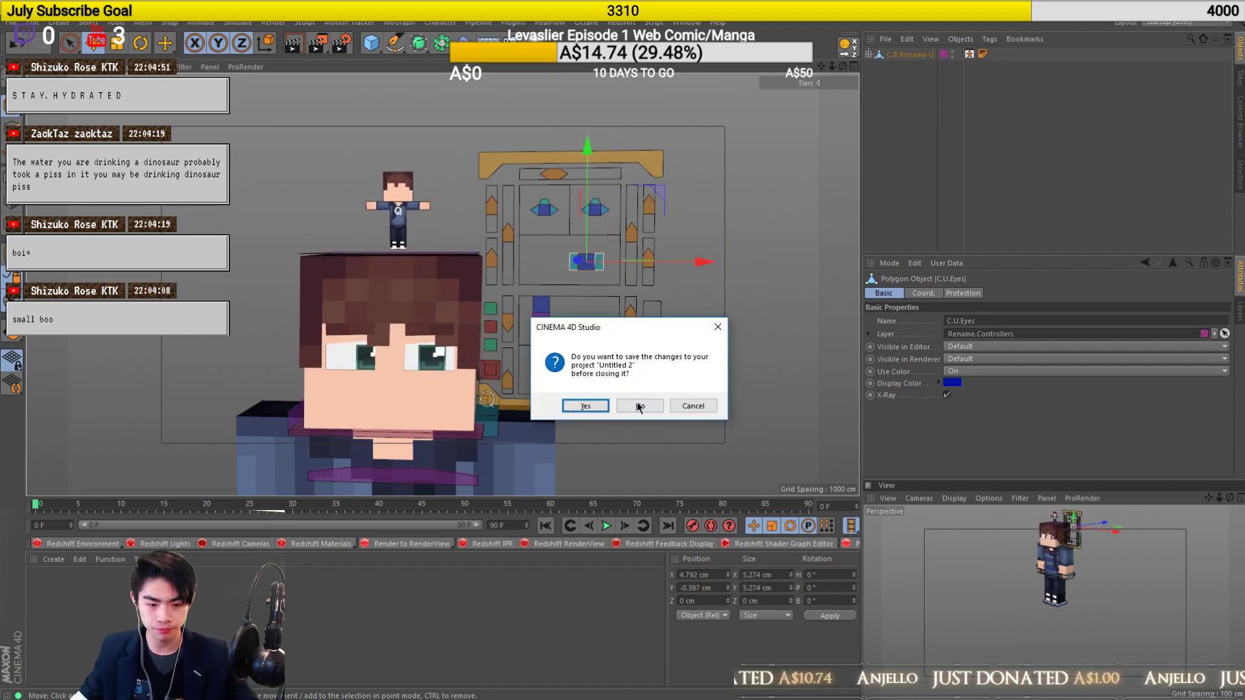
click(638, 404)
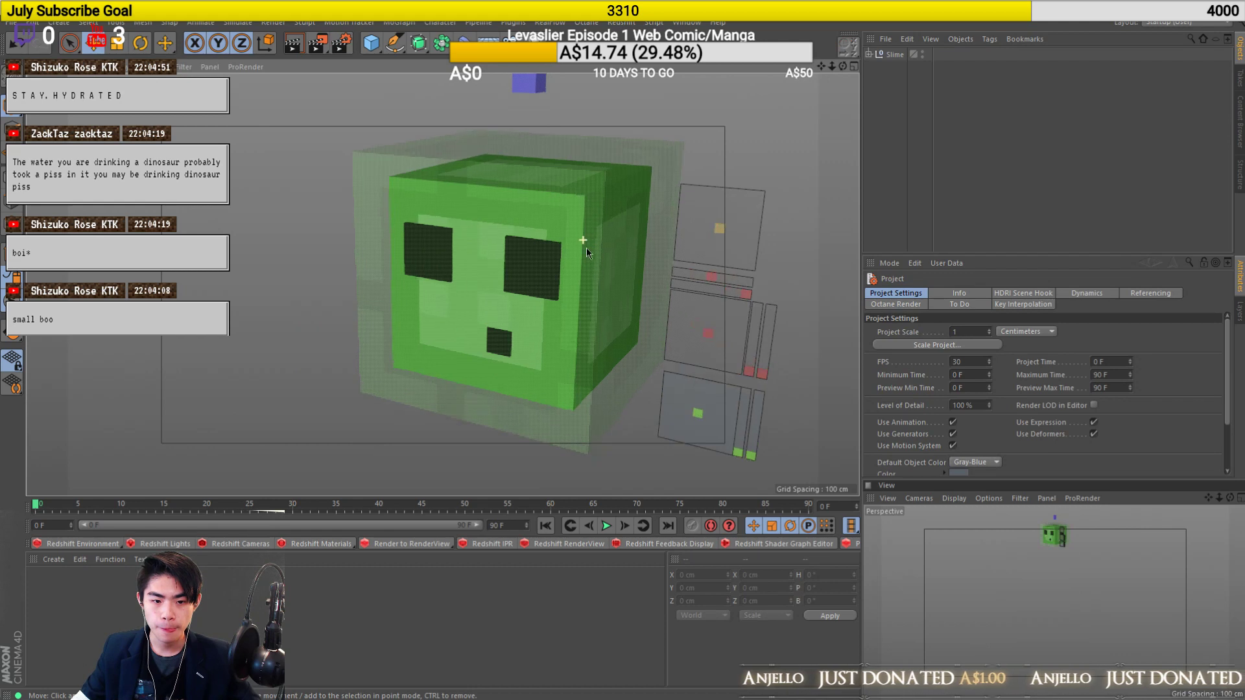
Examine the slime rig from several angles and select the control for where its head looks.
scroll(586, 259, up, 5)
scroll(592, 297, down, 5)
scroll(571, 306, up, 5)
alt+drag(559, 309, 458, 330)
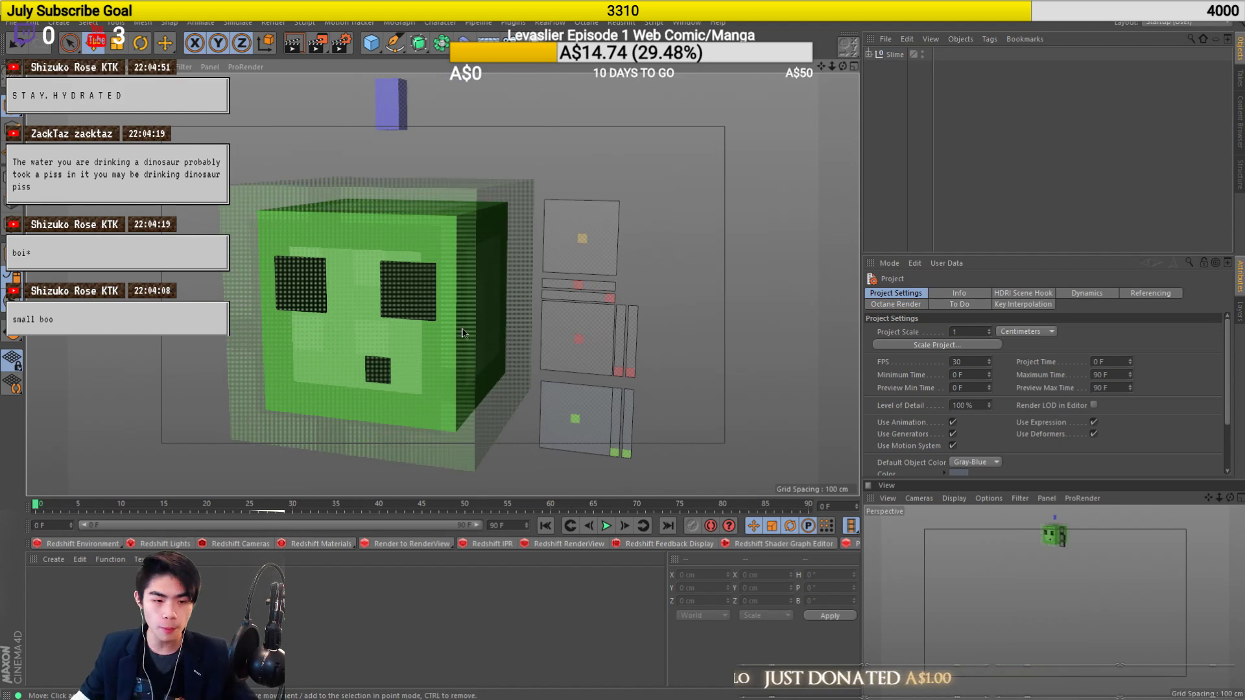
alt+drag(433, 384, 415, 361)
scroll(415, 360, up, 5)
alt+drag(435, 354, 547, 326)
key(ctrl+z)
alt+right_drag(422, 294, 240, 360)
alt+middle_drag(372, 290, 510, 274)
alt+drag(511, 274, 503, 342)
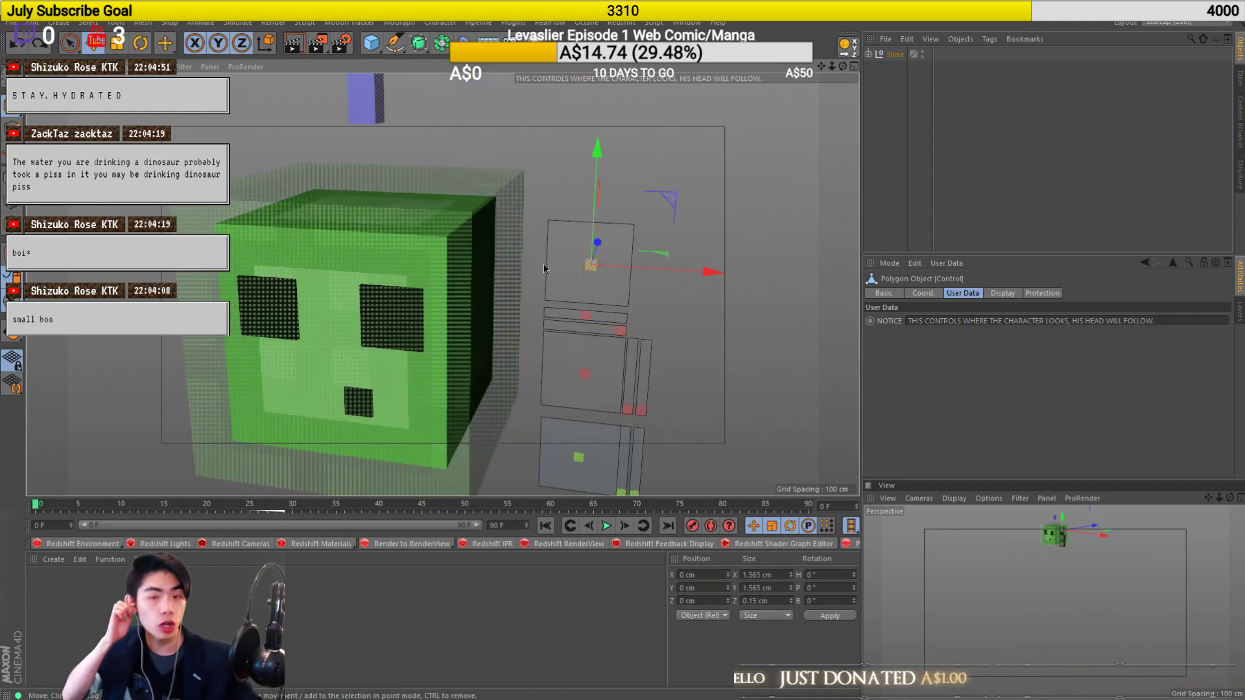
alt+drag(537, 243, 369, 307)
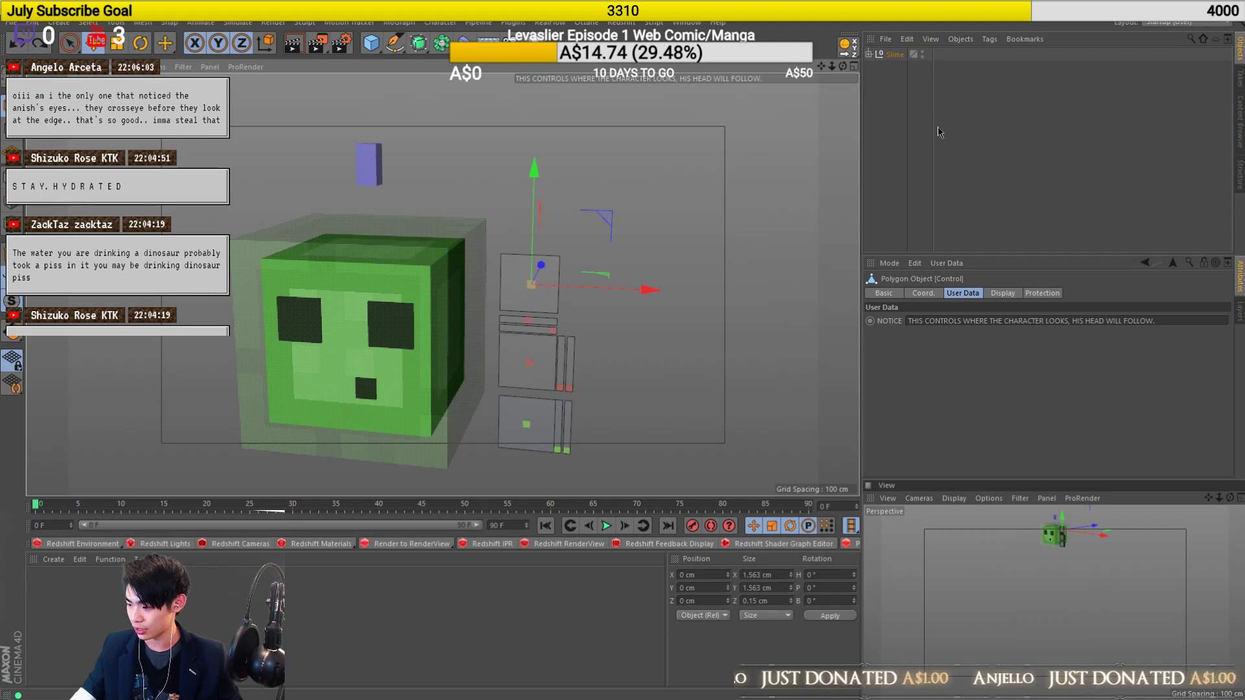
Create a new project and load the 1.Default character from the TemplateRigV9 folder.
click(973, 179)
key(ctrl+a)
key(Delete)
click(1239, 122)
click(1058, 136)
double_click(1058, 135)
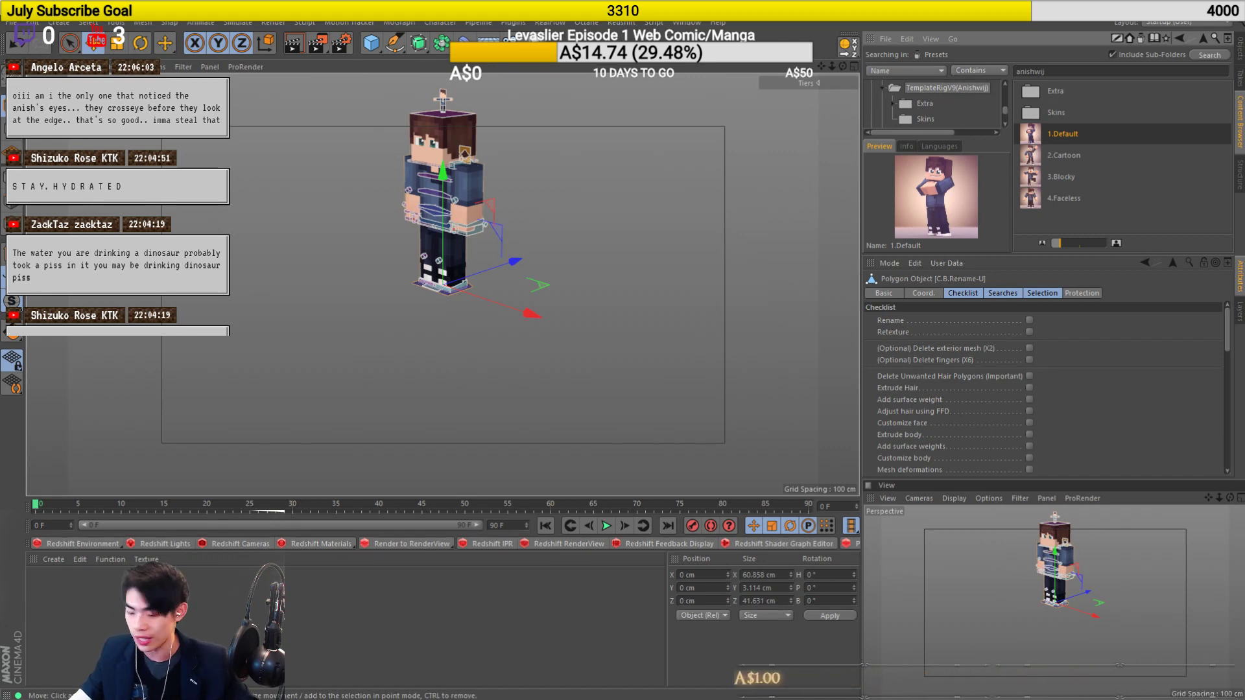
Open the character's face control panel, try swinging the eyes controller far to one side, and undo the movement.
scroll(449, 174, up, 10)
alt+drag(495, 191, 564, 181)
alt+middle_drag(519, 217, 478, 300)
click(632, 278)
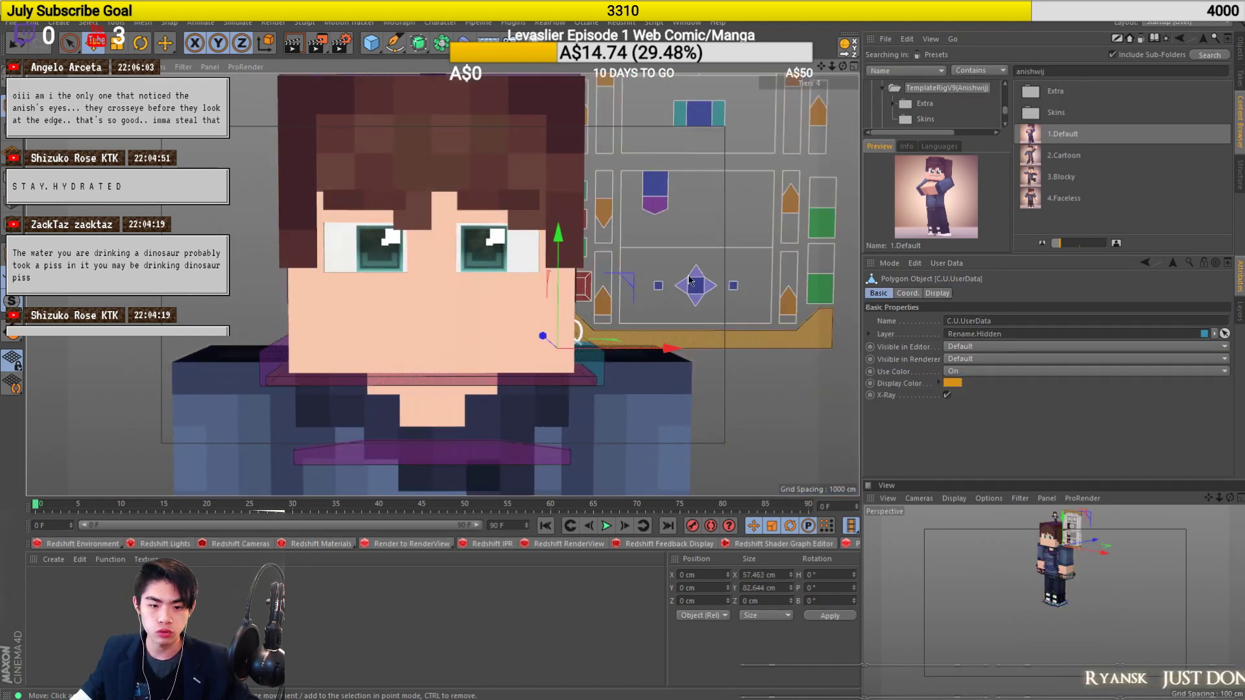
click(696, 107)
alt+middle_drag(711, 251, 699, 283)
mouse_move(699, 283)
mouse_down()
mouse_move(635, 264)
mouse_move(707, 279)
mouse_move(693, 282)
mouse_move(748, 247)
mouse_move(760, 297)
mouse_move(647, 301)
mouse_move(715, 280)
mouse_move(659, 273)
mouse_move(727, 271)
mouse_move(694, 267)
mouse_move(714, 265)
mouse_up()
drag(682, 189, 545, 198)
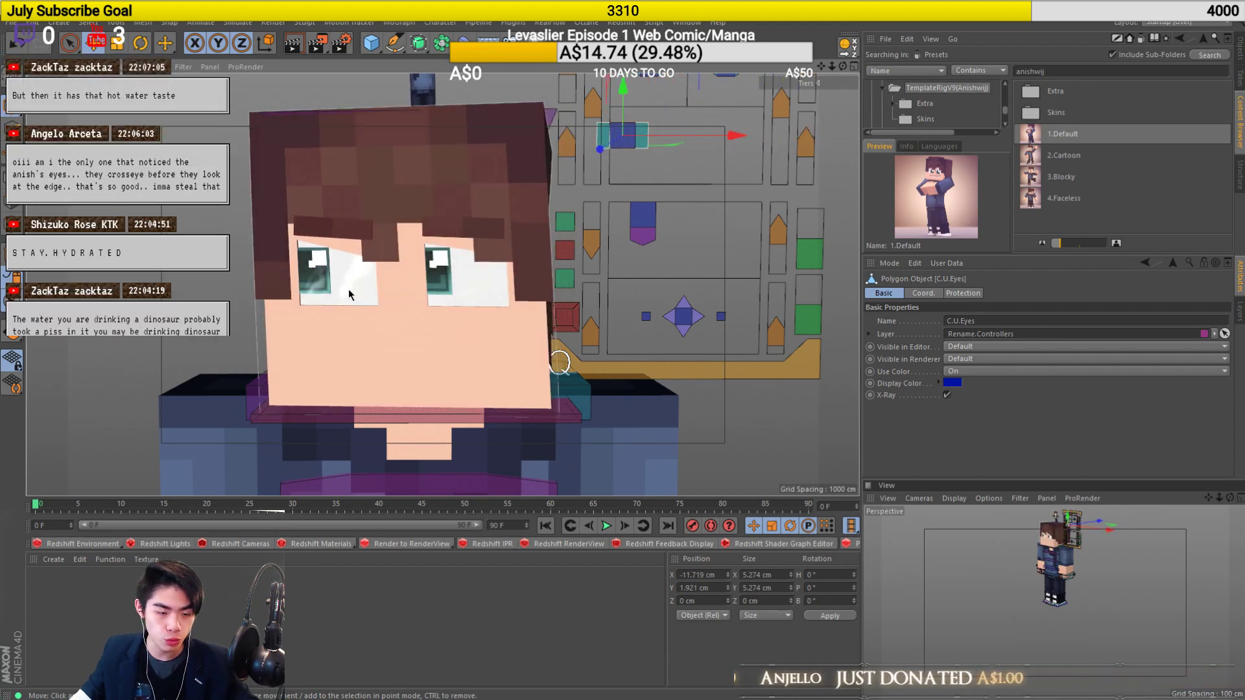
mouse_move(617, 175)
mouse_down()
mouse_move(598, 181)
mouse_move(706, 182)
mouse_move(611, 176)
mouse_move(578, 102)
mouse_move(683, 183)
mouse_move(734, 190)
mouse_move(459, 369)
mouse_move(457, 354)
mouse_move(465, 378)
mouse_move(442, 338)
mouse_move(494, 400)
mouse_move(411, 361)
mouse_move(355, 381)
mouse_move(389, 319)
mouse_move(403, 402)
mouse_move(478, 391)
mouse_move(422, 389)
mouse_move(425, 424)
mouse_move(443, 404)
mouse_move(438, 441)
mouse_move(306, 476)
mouse_move(411, 300)
mouse_move(328, 344)
mouse_move(702, 164)
mouse_move(656, 123)
mouse_move(610, 174)
mouse_up()
key(ctrl+z)
key(ctrl+z)
Move the eyes controller up to about Y 4.6 cm and down to about -4.6 cm, viewing the head from the side.
alt+drag(488, 213, 556, 186)
alt+right_drag(556, 187, 507, 221)
alt+drag(507, 227, 583, 217)
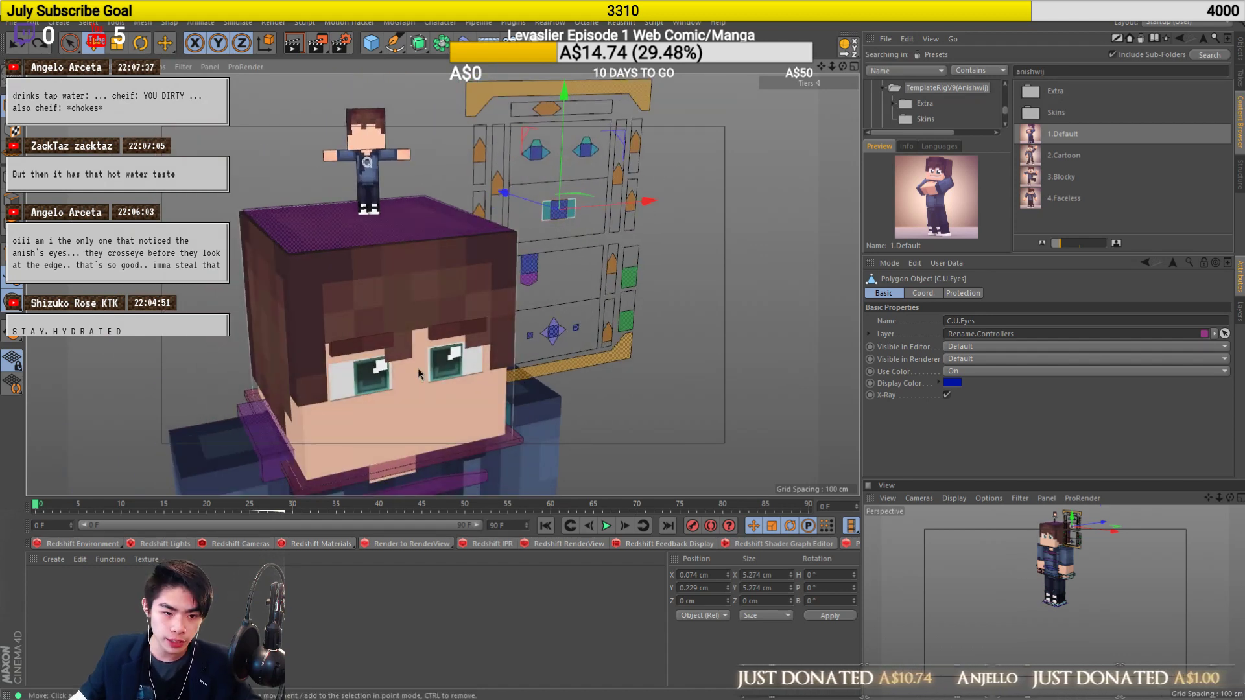
alt+drag(422, 371, 434, 323)
drag(702, 253, 654, 251)
alt+drag(435, 333, 644, 251)
drag(554, 227, 554, 208)
alt+drag(258, 356, 337, 310)
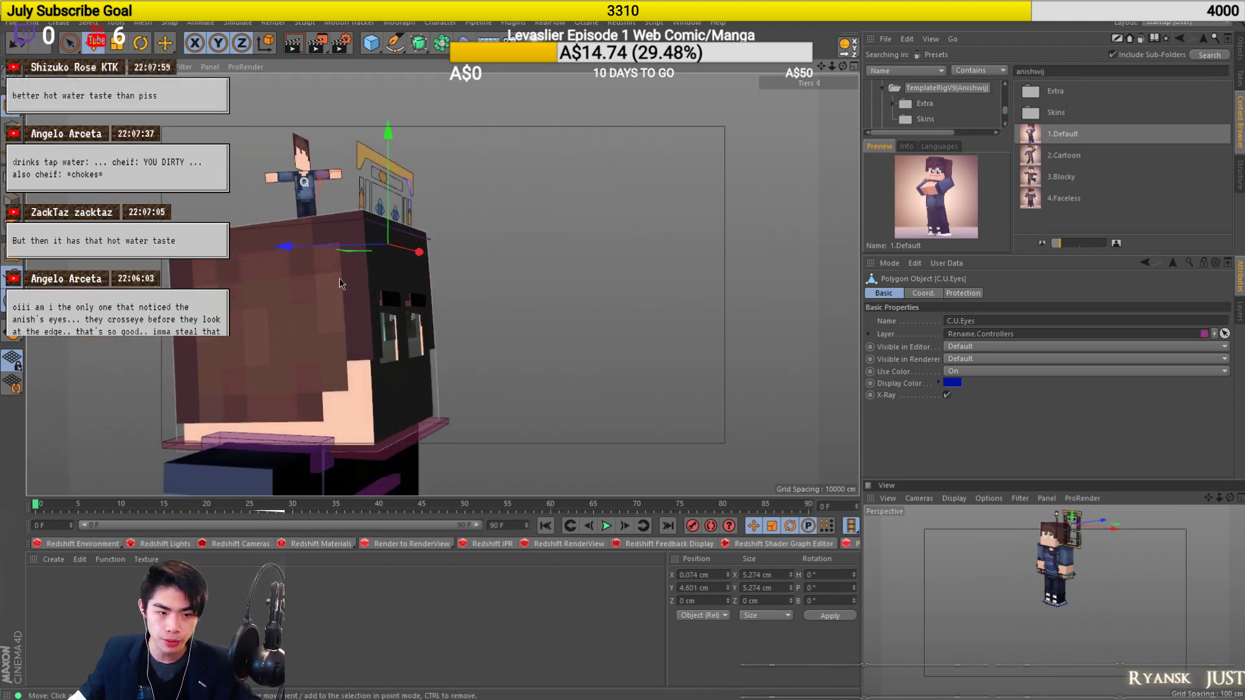
drag(389, 213, 396, 246)
Raise the eyes controller to about Y 4.5 cm to tilt the head, and close the project without saving.
scroll(346, 406, up, 1)
scroll(345, 407, up, 4)
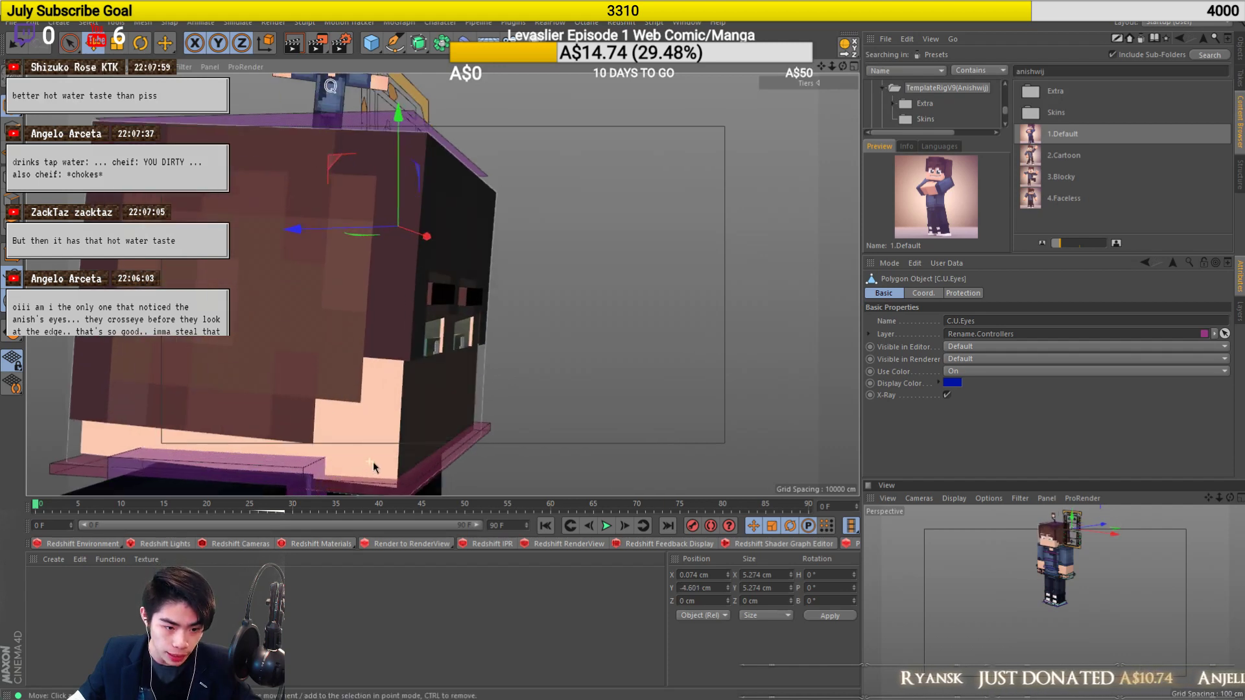
scroll(446, 307, up, 3)
alt+drag(438, 314, 433, 323)
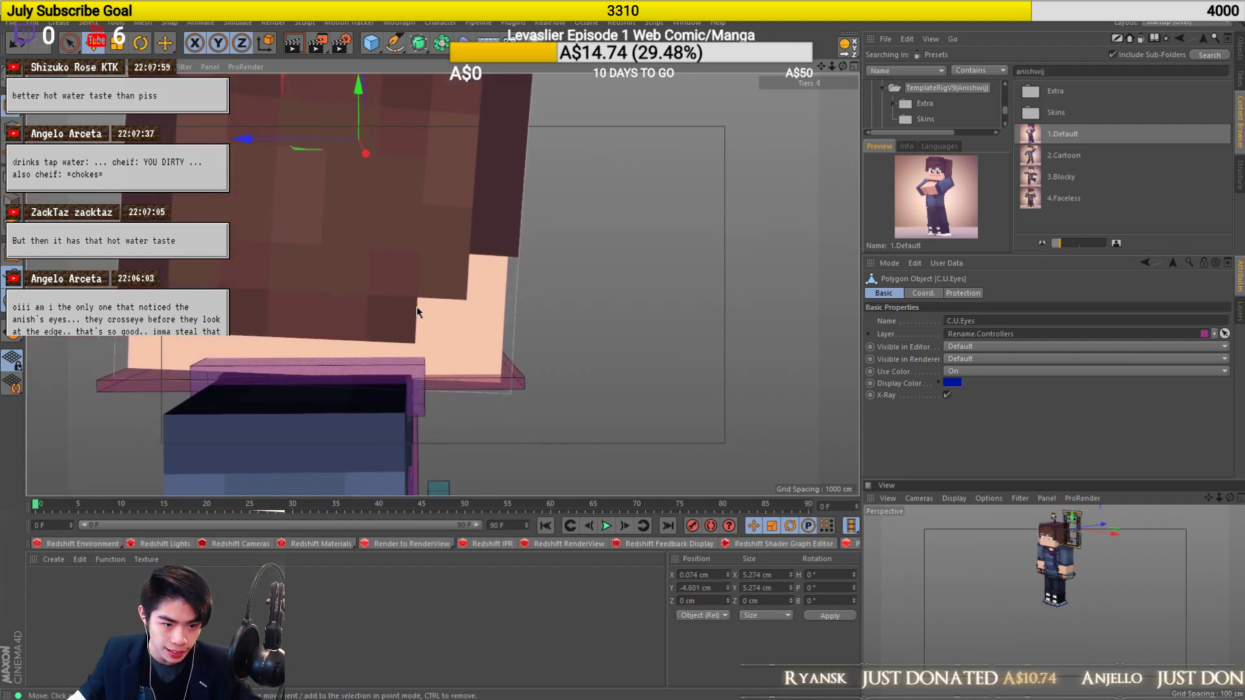
mouse_move(358, 88)
mouse_down()
mouse_move(396, 213)
mouse_move(381, 84)
mouse_move(443, 224)
mouse_up()
key(ctrl+F4)
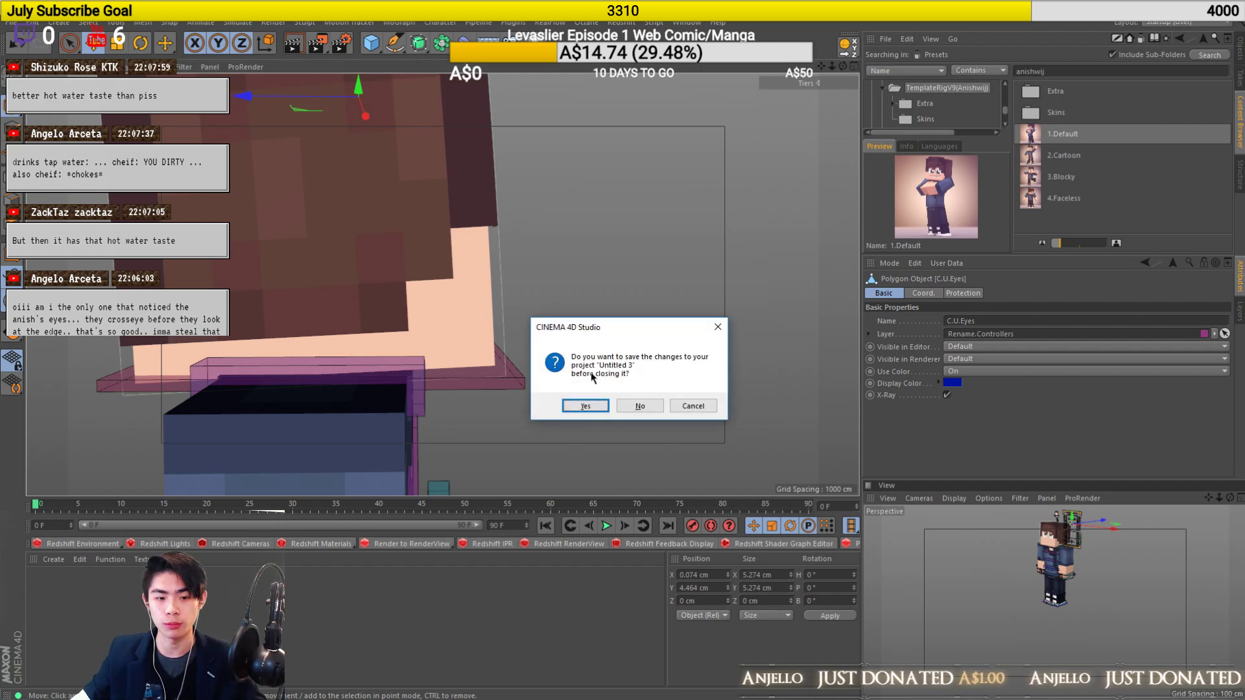
click(639, 408)
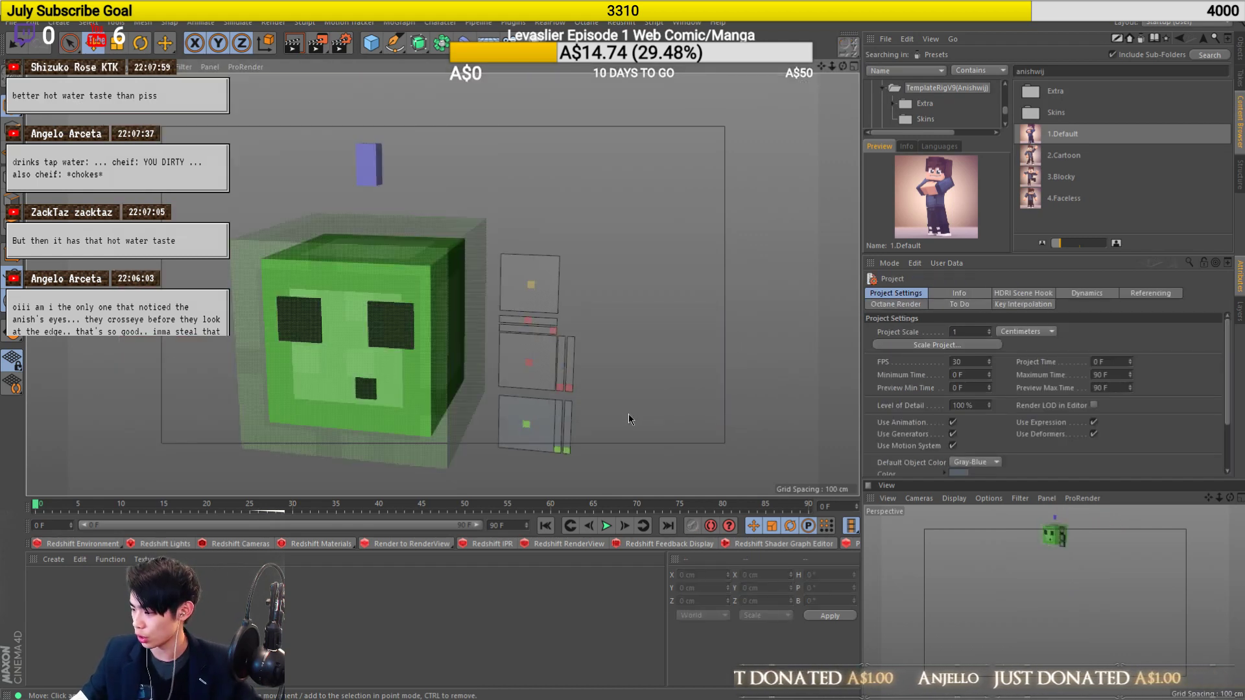
Examine the slime from several angles and expand the Slime hierarchy in the object list.
alt+middle_drag(430, 352, 487, 299)
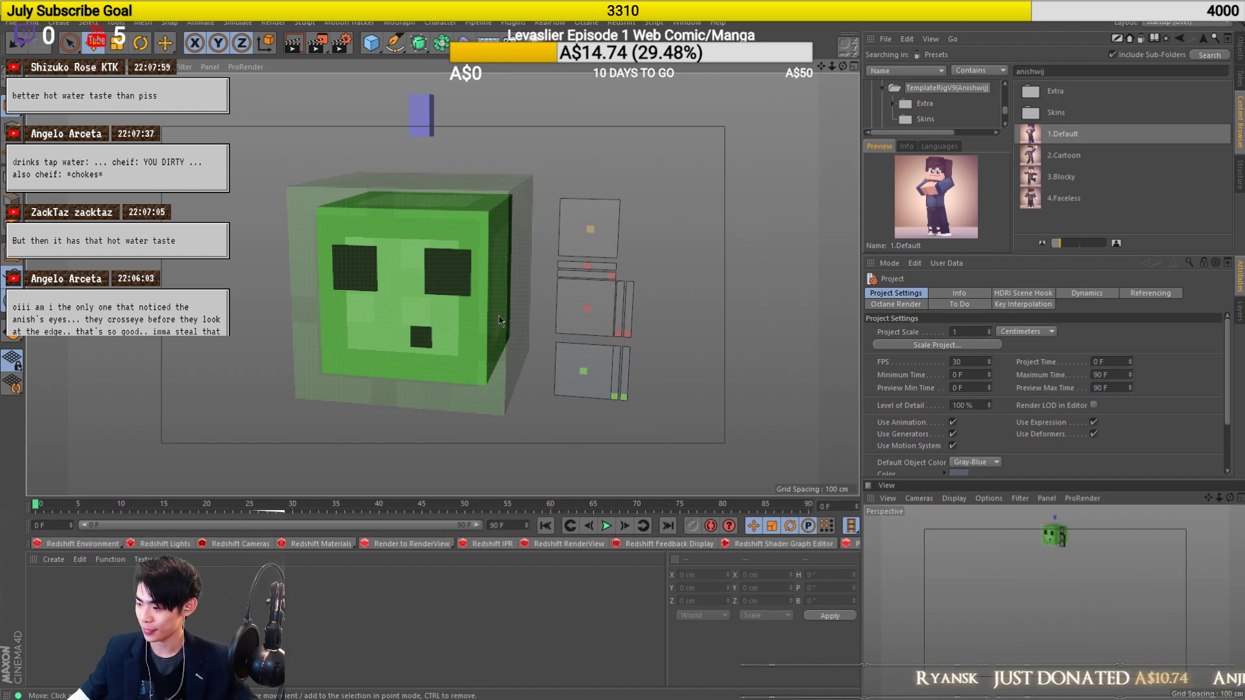
scroll(500, 311, up, 3)
scroll(496, 274, down, 2)
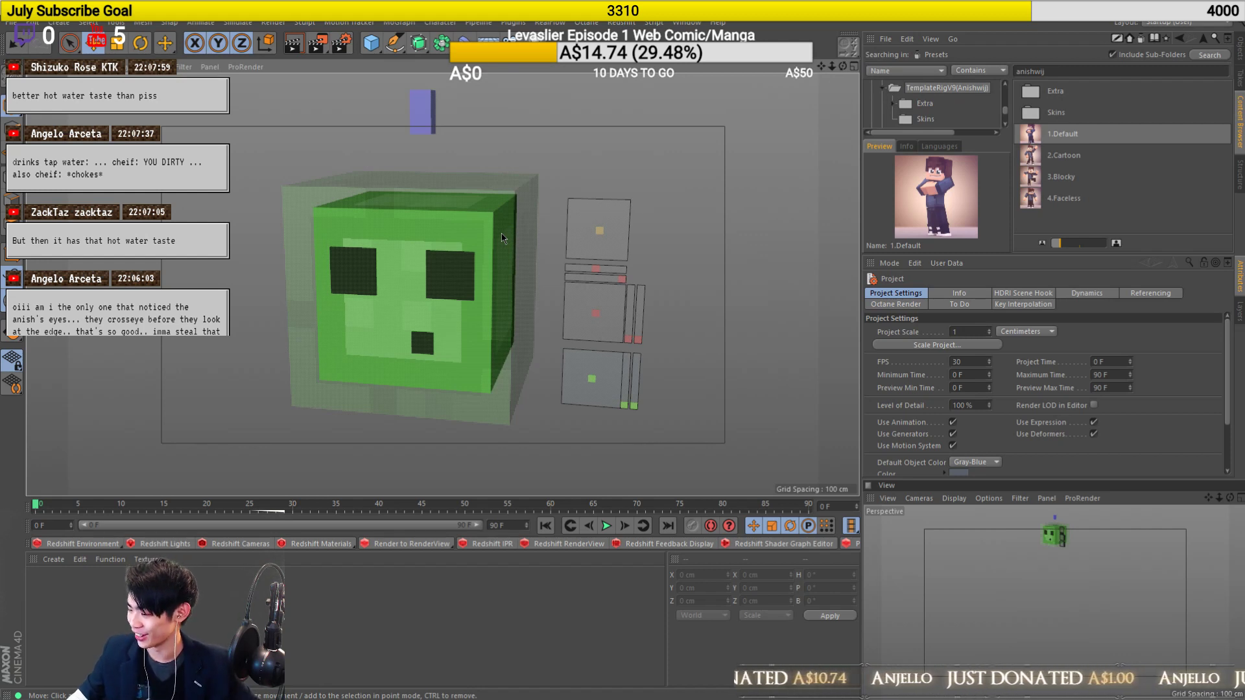
mouse_move(500, 233)
alt+mouse_down()
mouse_move(383, 278)
mouse_move(428, 312)
mouse_move(393, 306)
mouse_move(403, 305)
alt+mouse_up()
click(1239, 49)
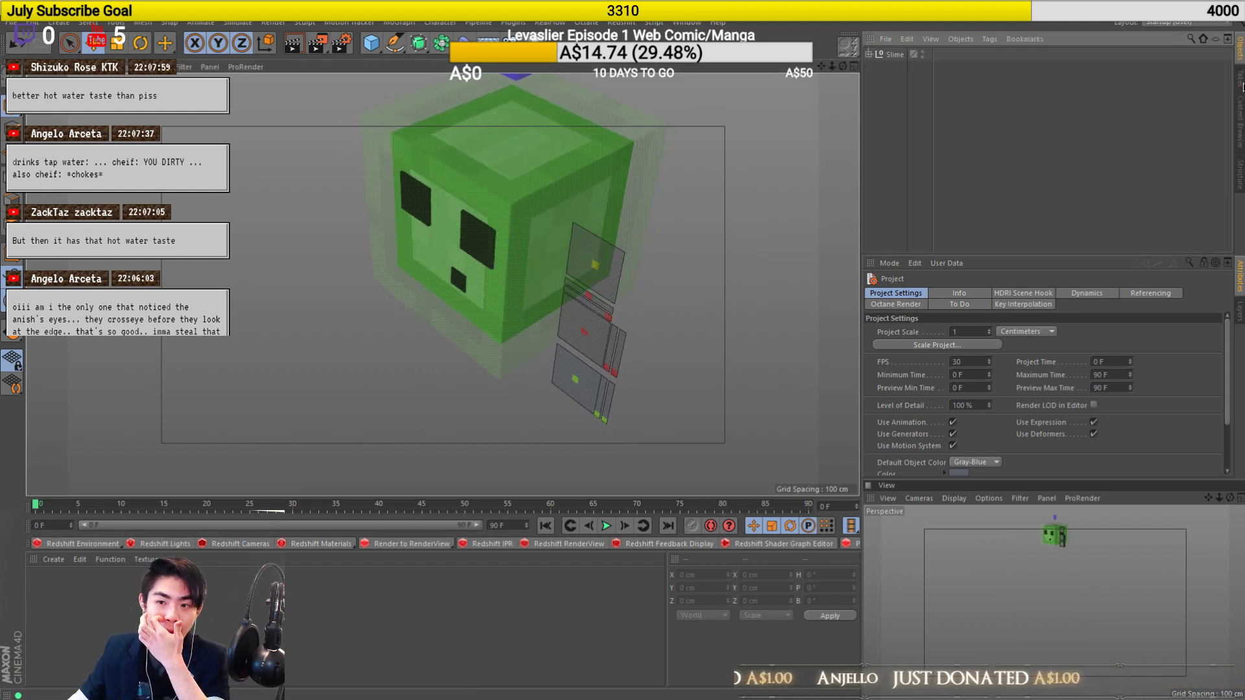
alt+drag(501, 185, 349, 306)
click(869, 54)
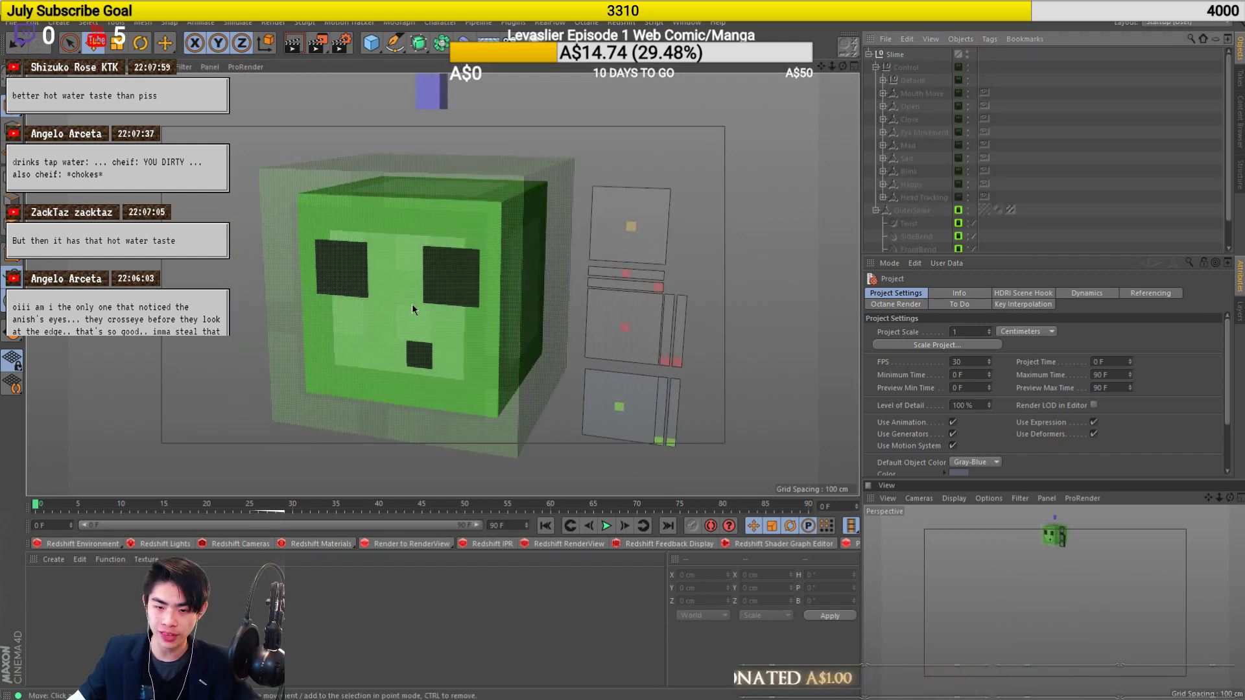
scroll(439, 297, up, 3)
scroll(445, 319, down, 4)
alt+drag(445, 320, 470, 286)
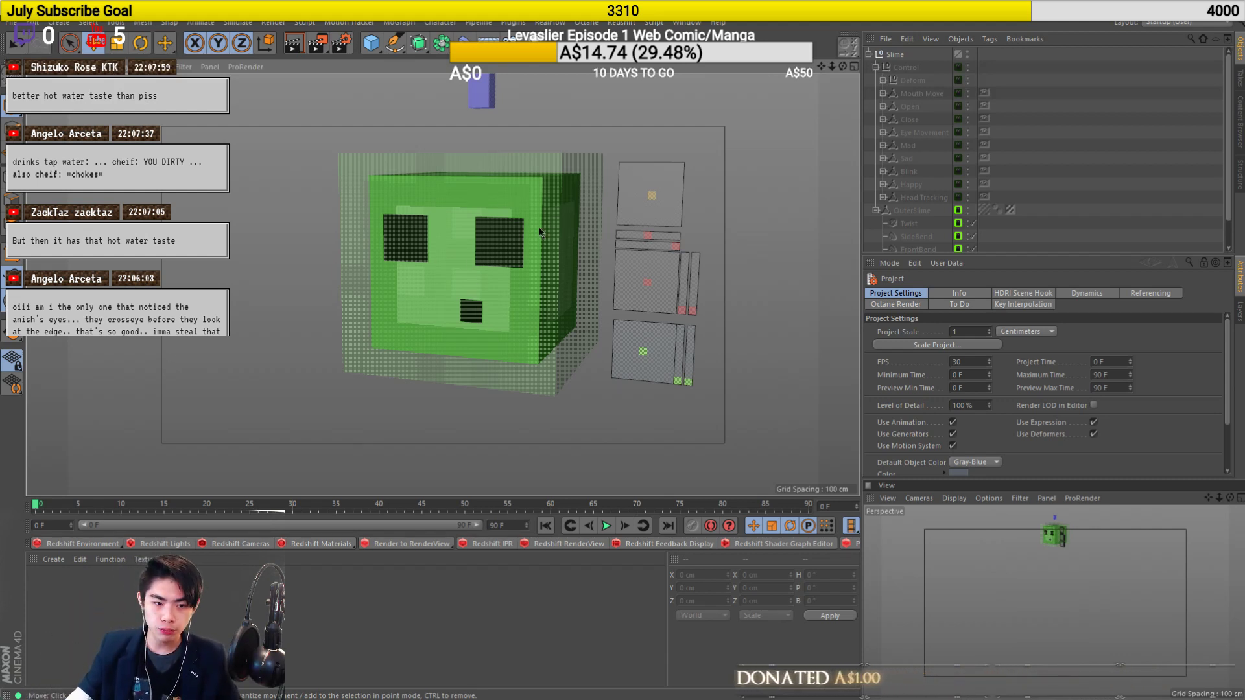
scroll(460, 255, down, 3)
alt+drag(474, 256, 444, 273)
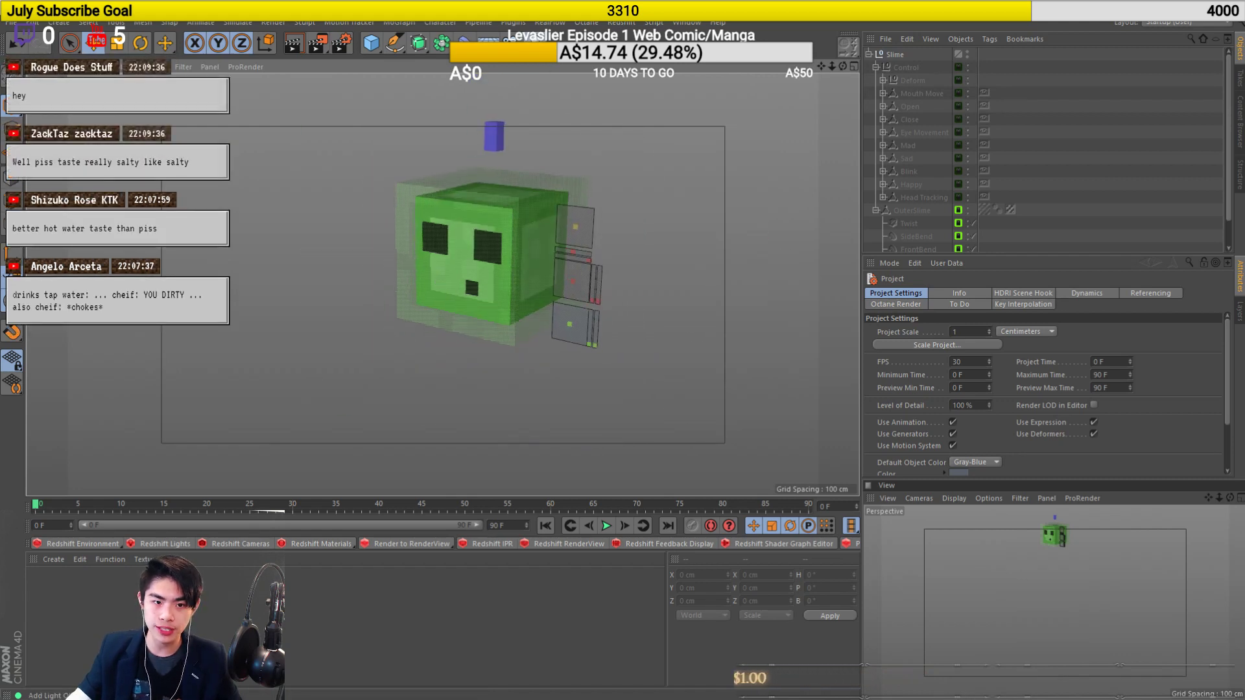
Add a light and move it above and in front of the slime, to about Y 239 cm and Z -68 cm.
click(536, 44)
click(527, 35)
click(533, 45)
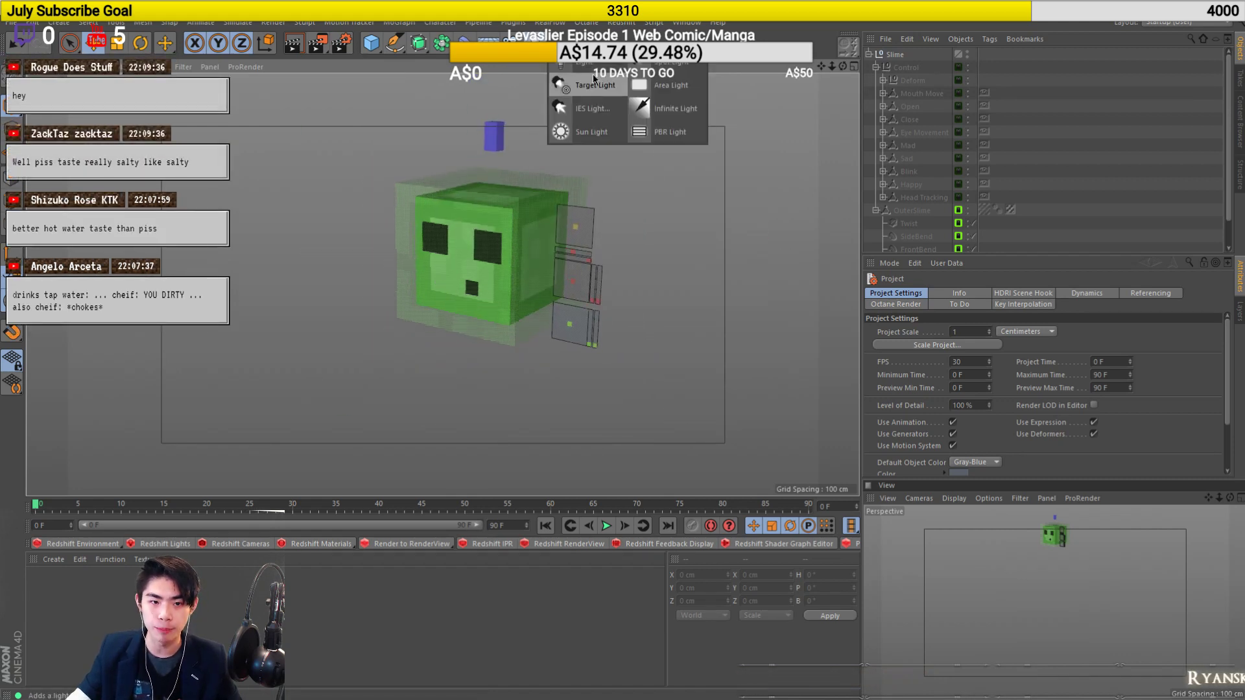
click(587, 68)
key(e)
scroll(500, 408, down, 4)
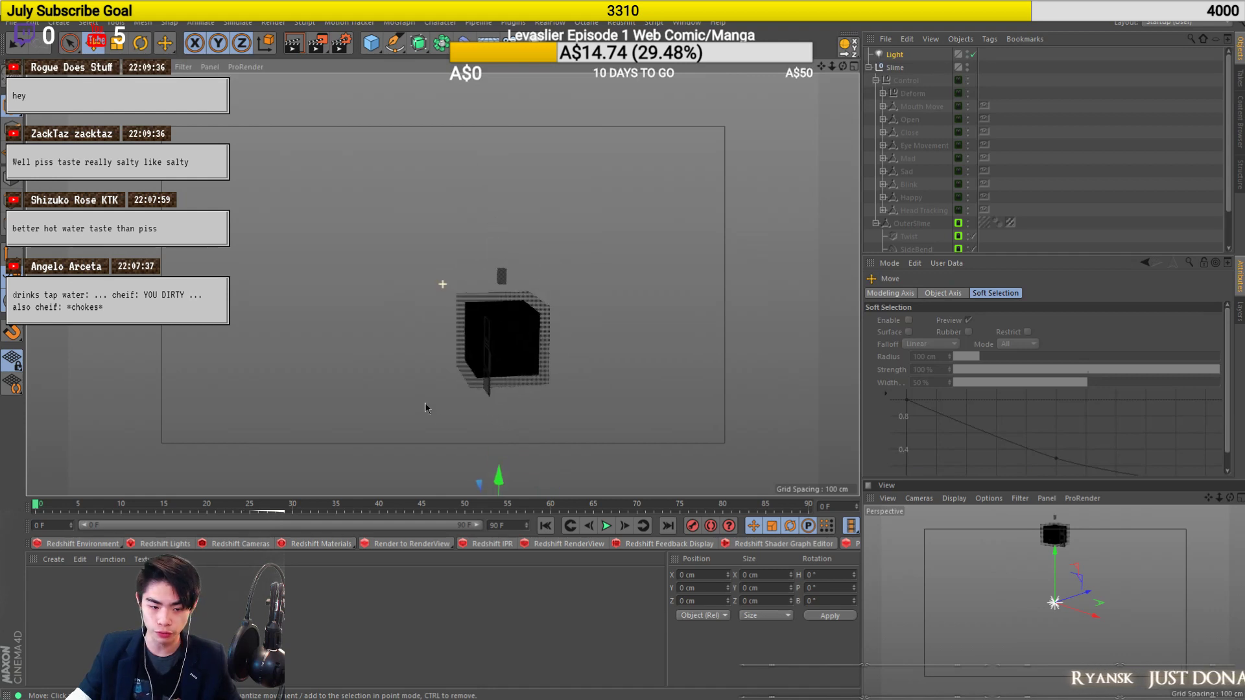
alt+middle_drag(533, 369, 534, 234)
drag(566, 378, 464, 26)
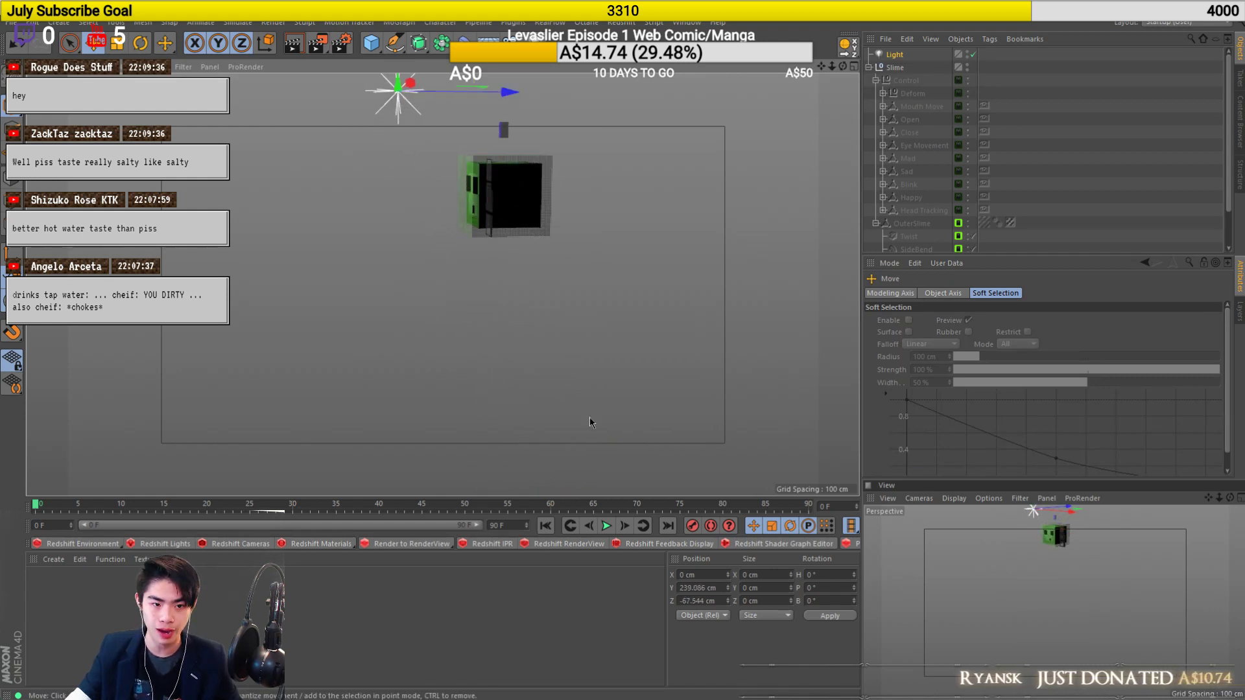
Move the light closer over the slime along Z, to about Z -42 cm, checking its placement from the front and side.
alt+right_drag(566, 375, 487, 253)
alt+drag(447, 130, 438, 205)
alt+middle_drag(438, 205, 441, 283)
alt+right_drag(441, 283, 392, 254)
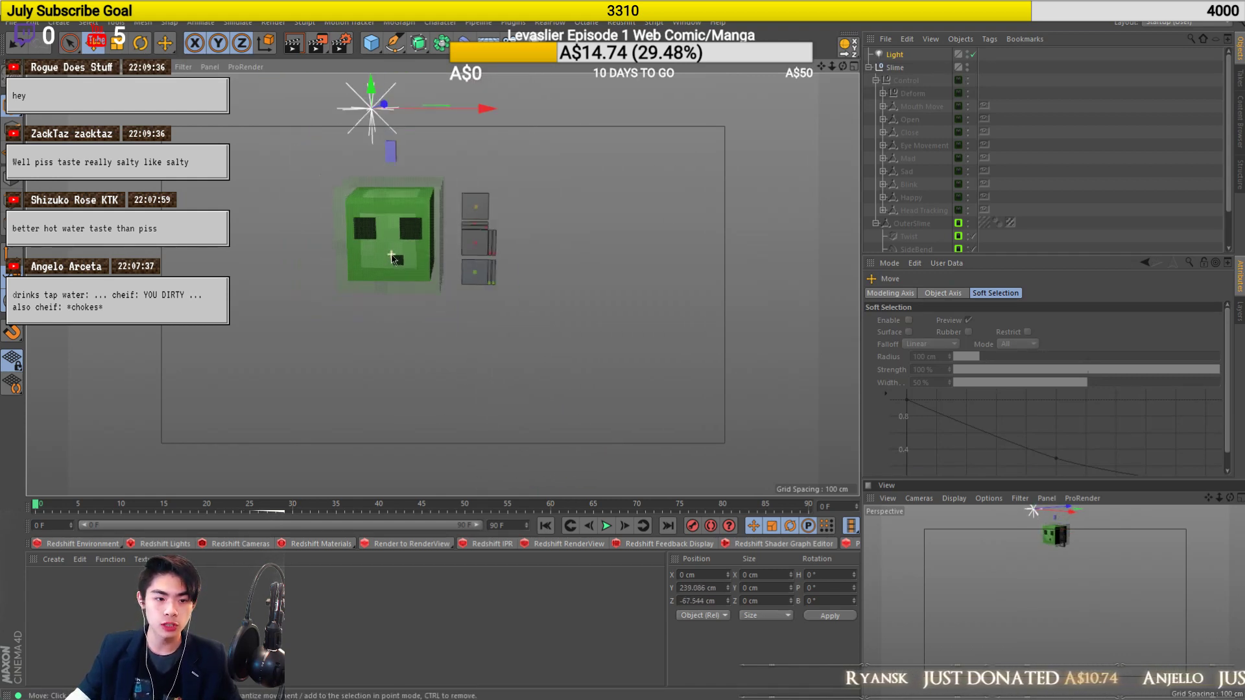
alt+middle_drag(391, 220, 411, 292)
alt+drag(410, 293, 311, 286)
drag(379, 209, 416, 207)
alt+right_drag(417, 207, 462, 217)
alt+drag(462, 218, 503, 214)
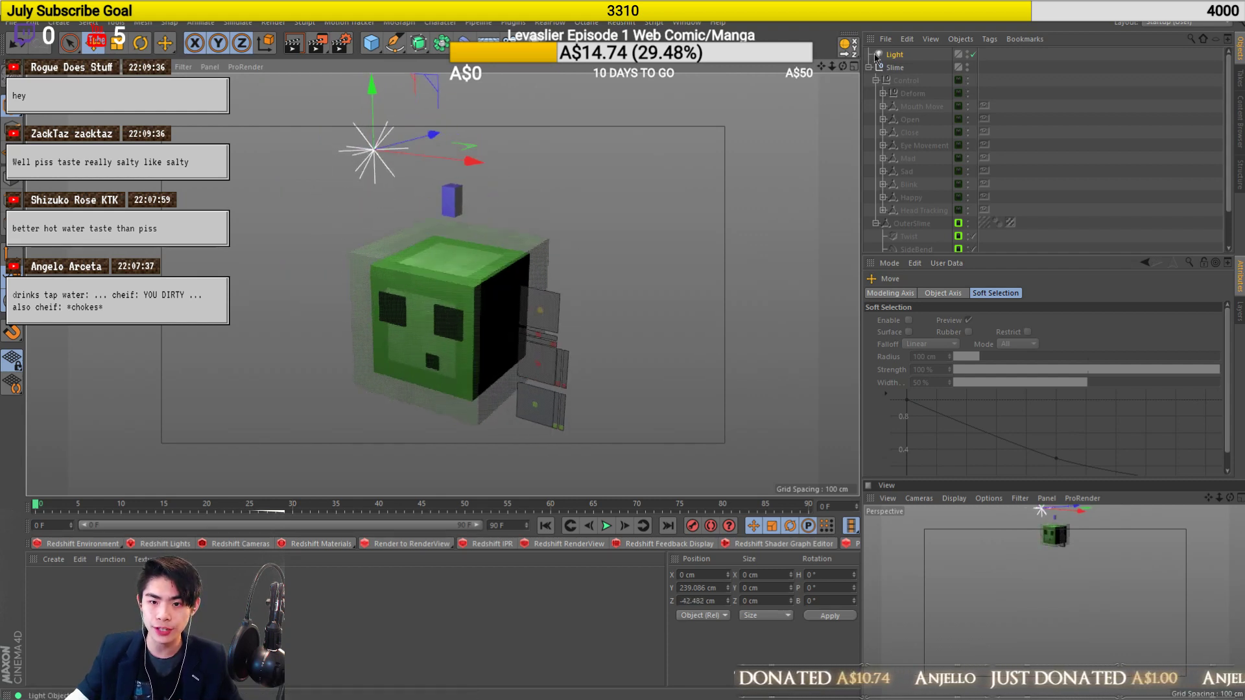
Render the front of the slime in the viewport and set the light's shadow type to Raytraced (Hard).
click(895, 55)
click(1111, 294)
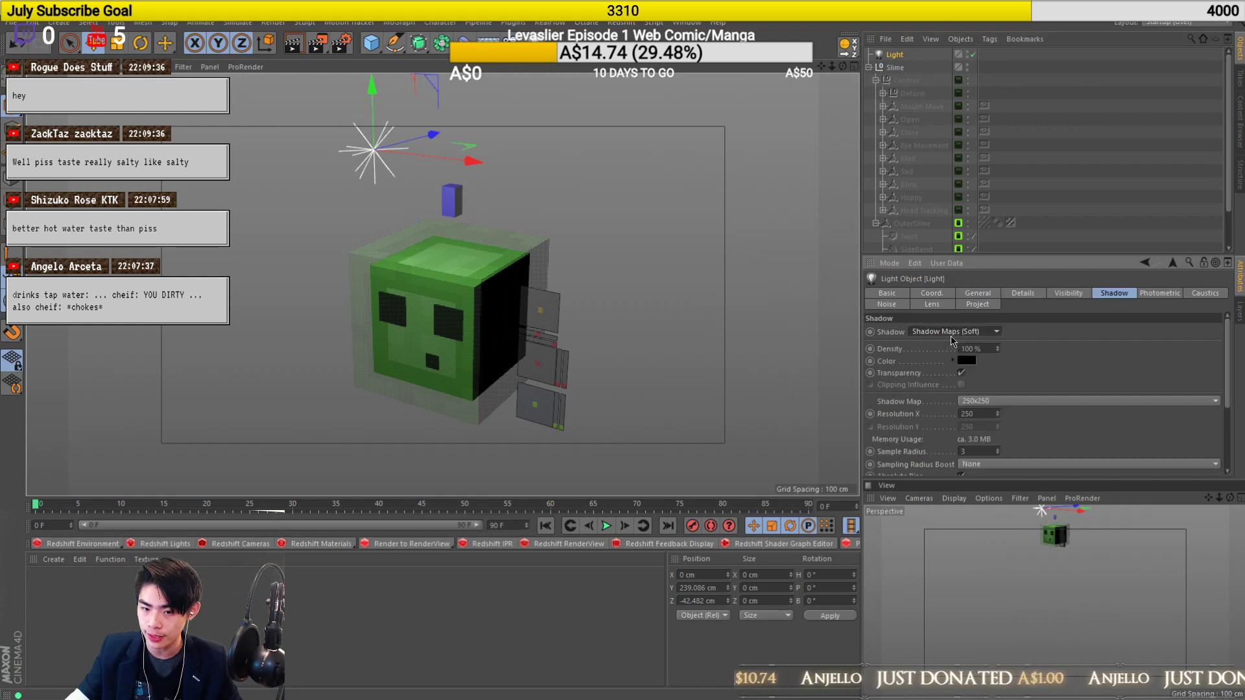
scroll(450, 331, up, 3)
alt+drag(449, 331, 478, 303)
scroll(478, 303, up, 2)
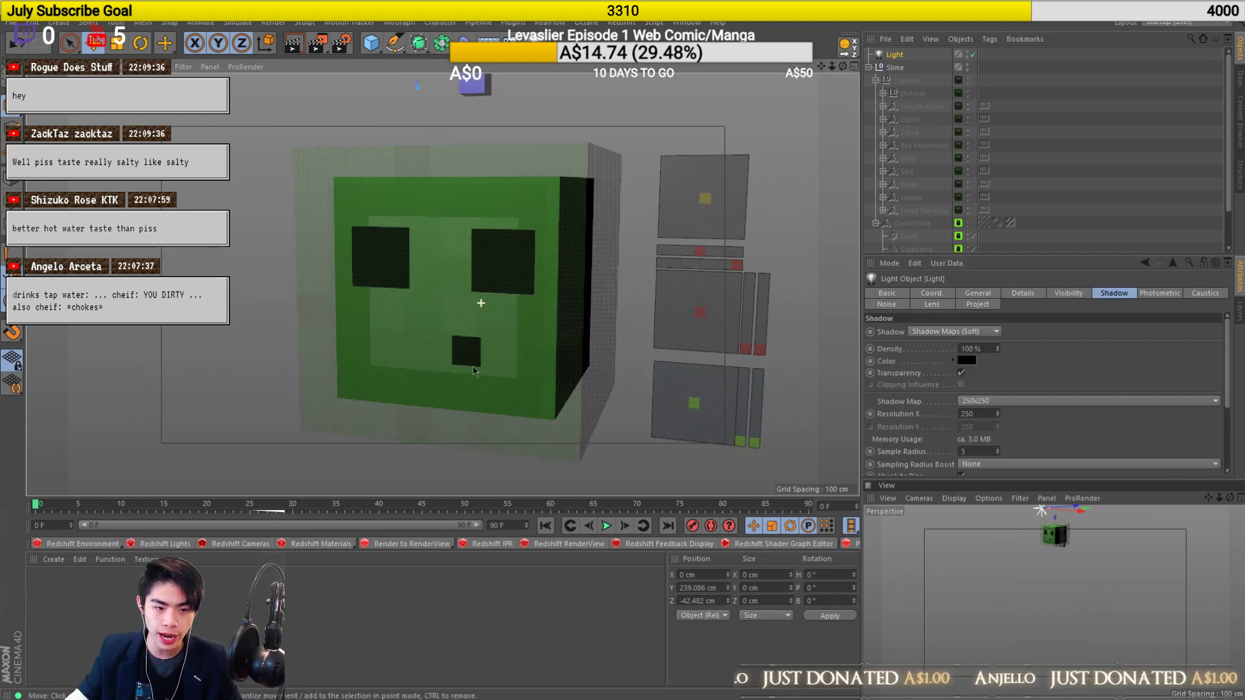
alt+drag(478, 382, 491, 398)
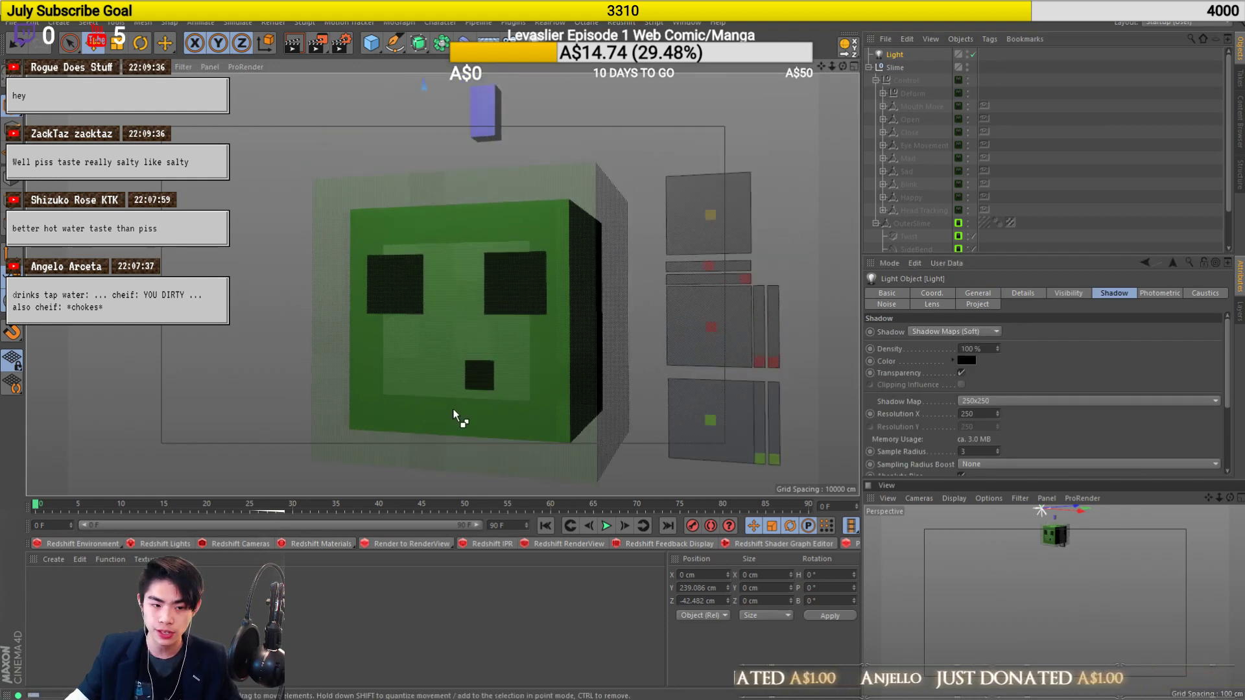
key(ctrl+r)
click(953, 331)
click(950, 343)
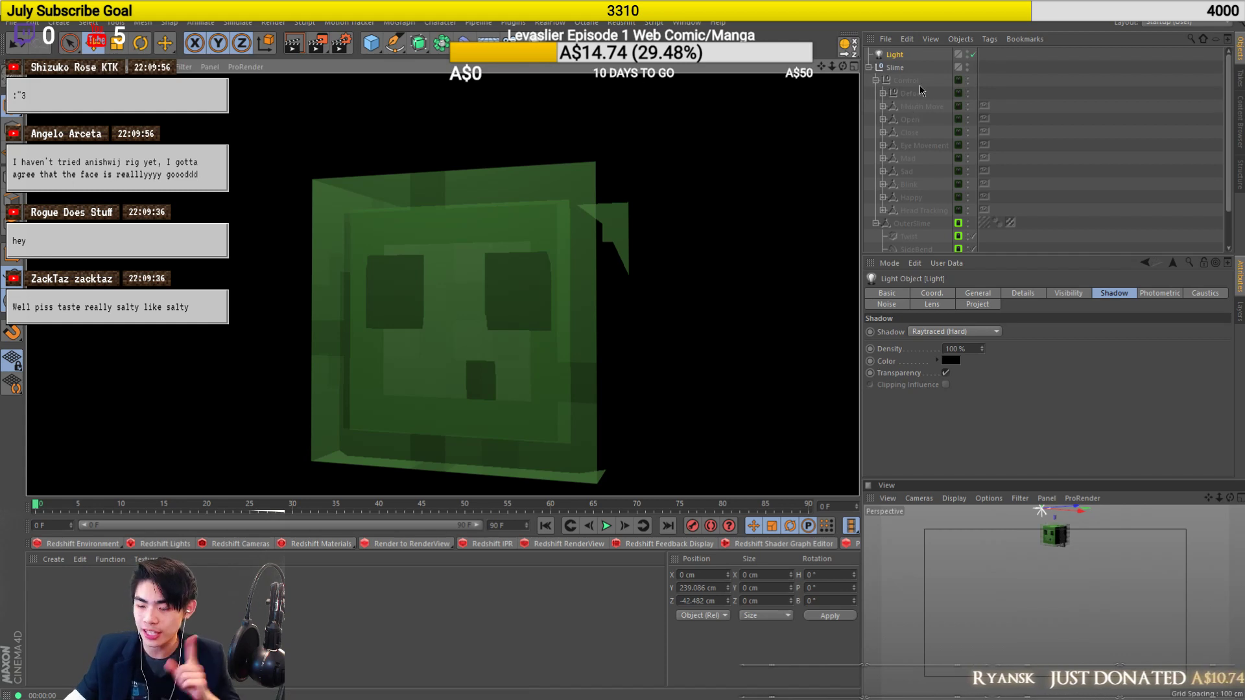
Unlock the Slime_Mesh and Slime_Control layers and show the Slime_Hidden layer's contents in the managers.
scroll(920, 89, down, 3)
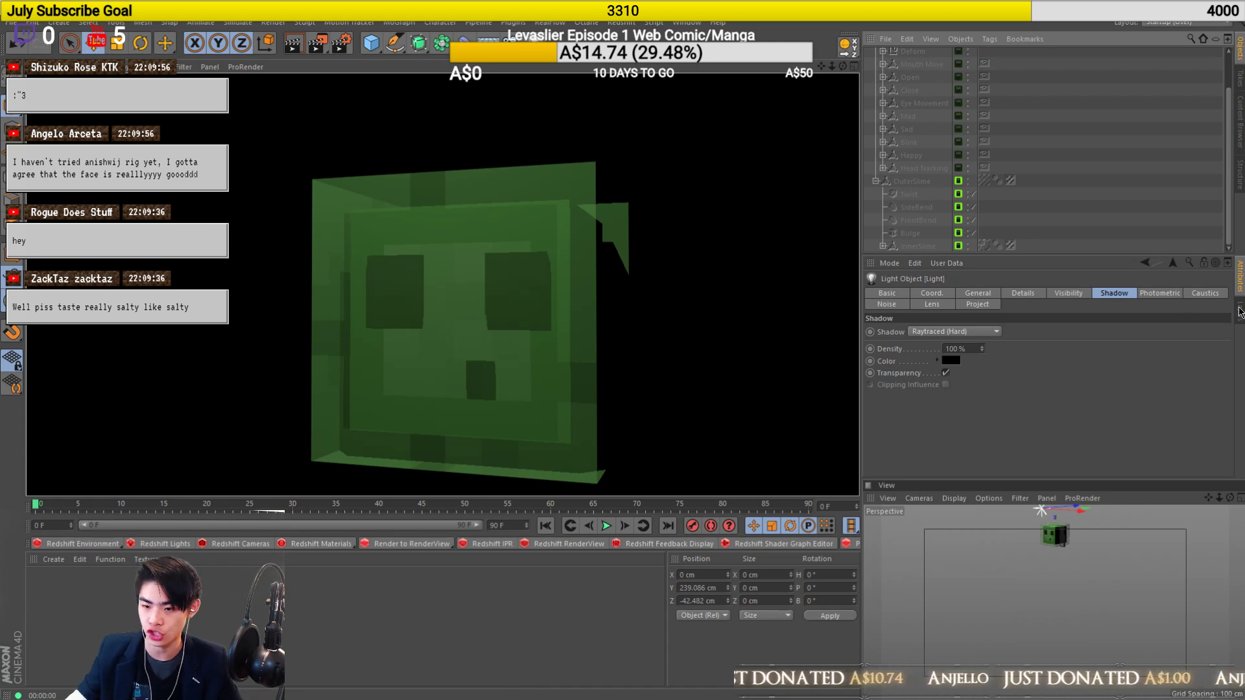
click(1238, 309)
drag(995, 296, 996, 308)
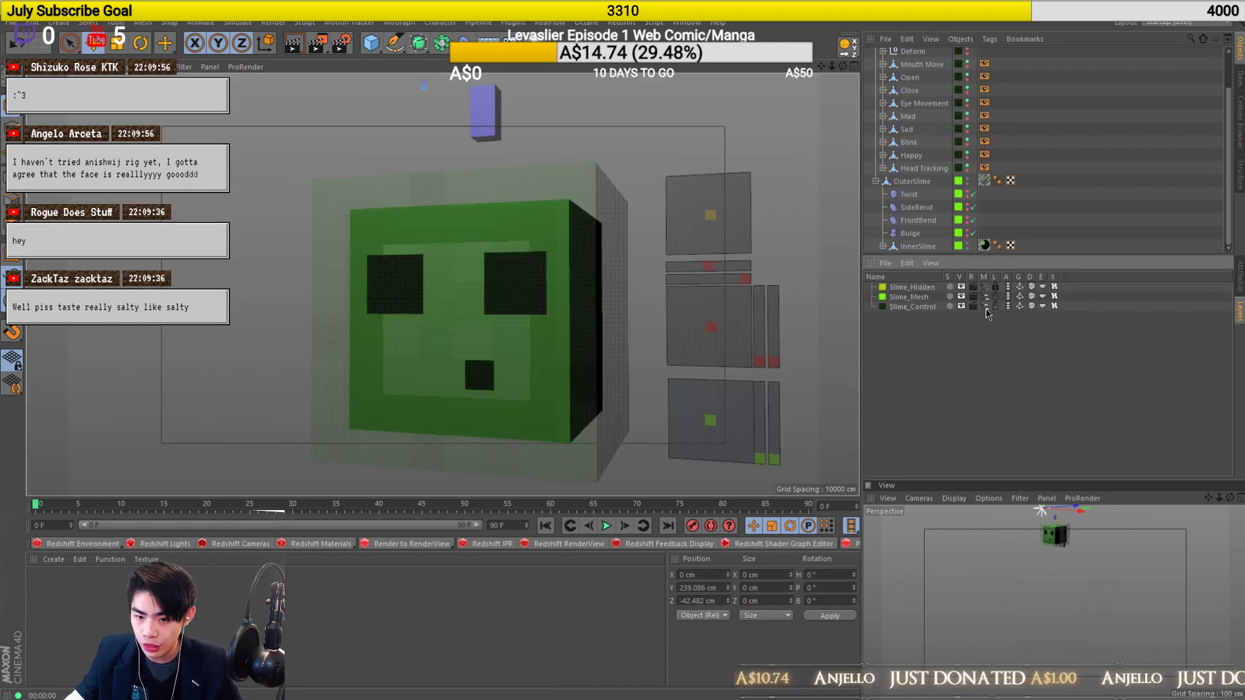
click(983, 288)
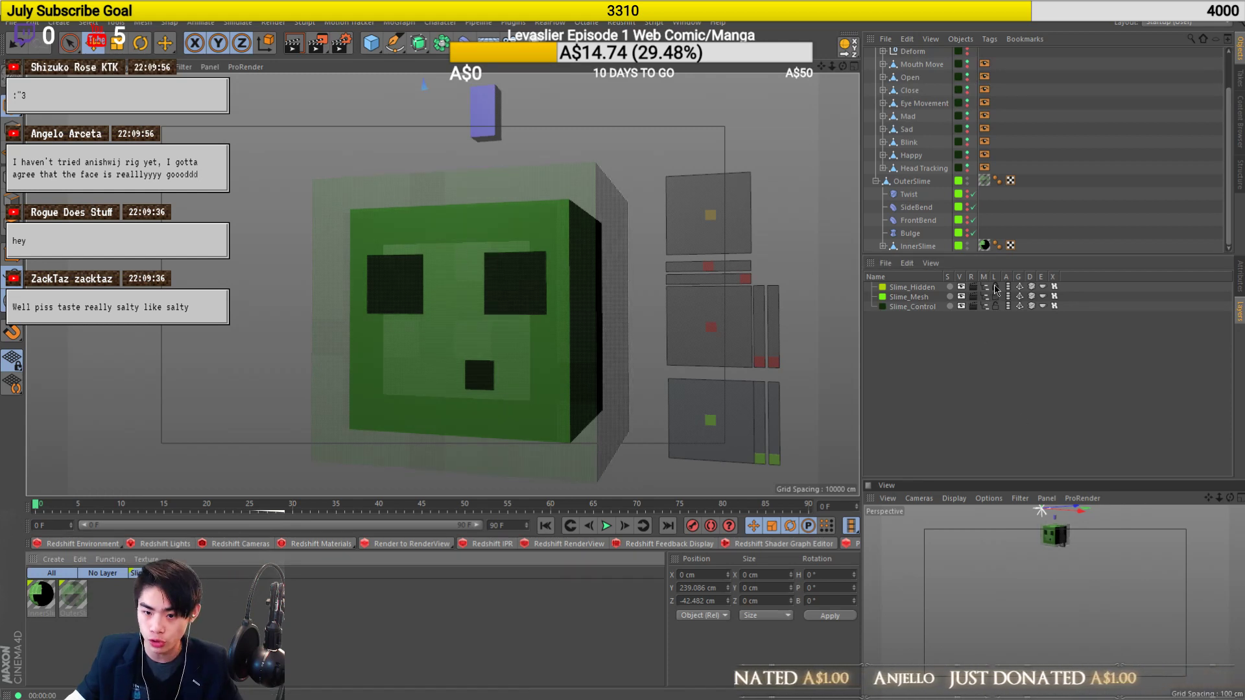
Set the OuterSlime material's transparency brightness to 90% and close the material editor.
double_click(72, 594)
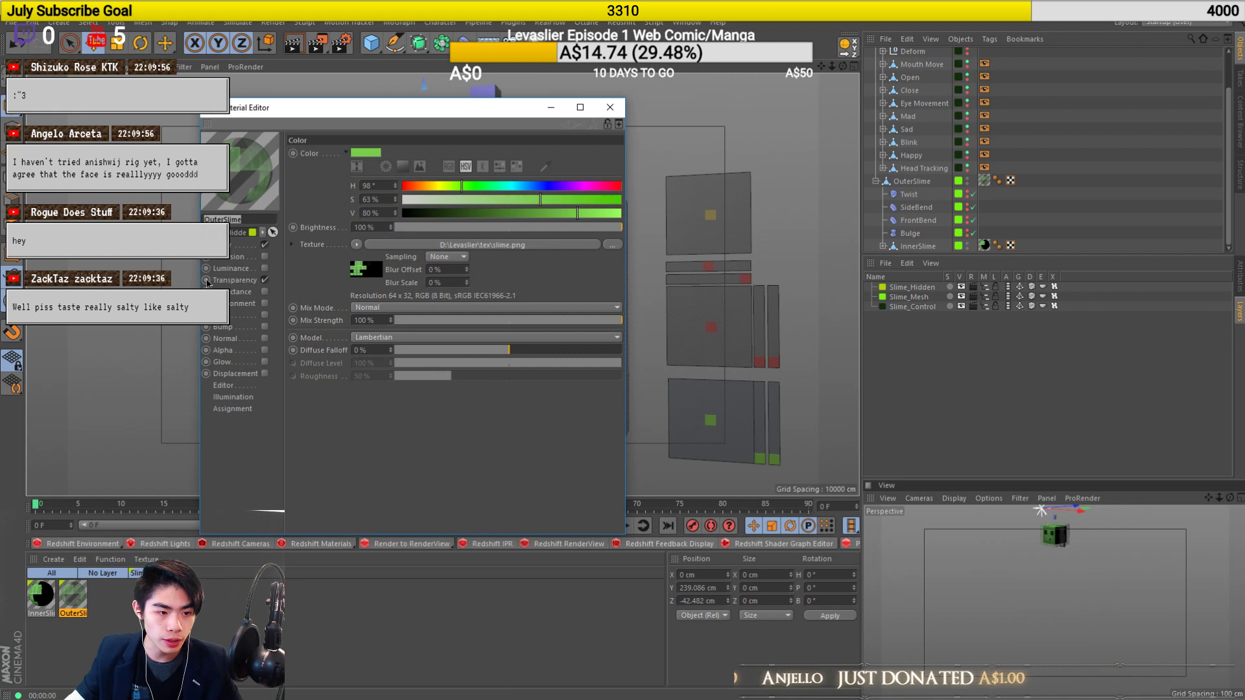
click(208, 281)
double_click(411, 228)
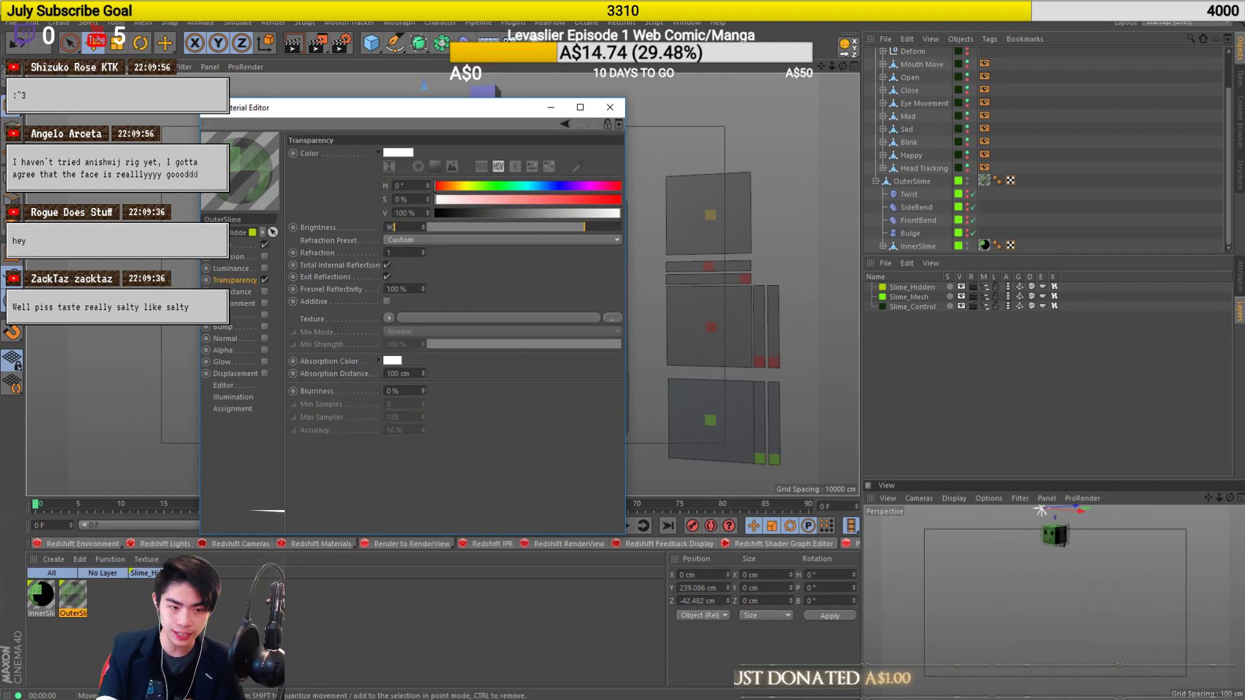
text(90)
key(Return)
click(609, 107)
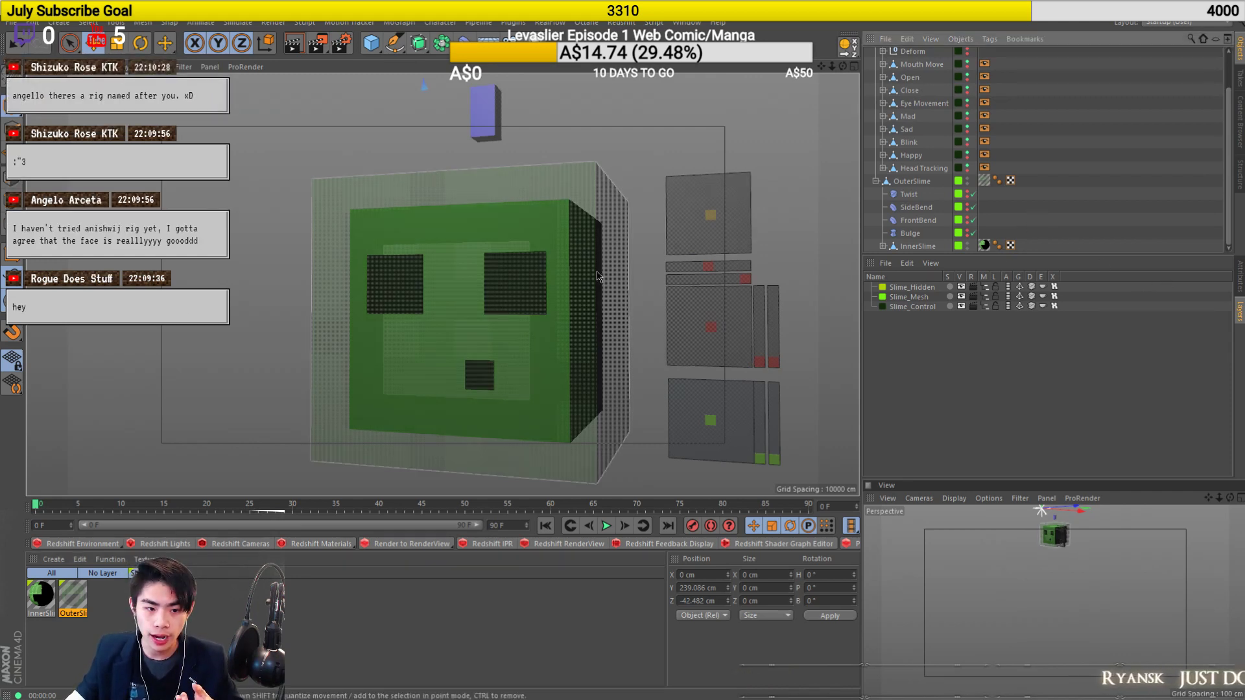
Examine the slime's side up close and select the left eye object in the viewport.
scroll(524, 287, up, 8)
mouse_move(600, 312)
alt+mouse_down()
mouse_move(752, 302)
mouse_move(445, 319)
alt+mouse_up()
click(445, 319)
scroll(328, 272, down, 6)
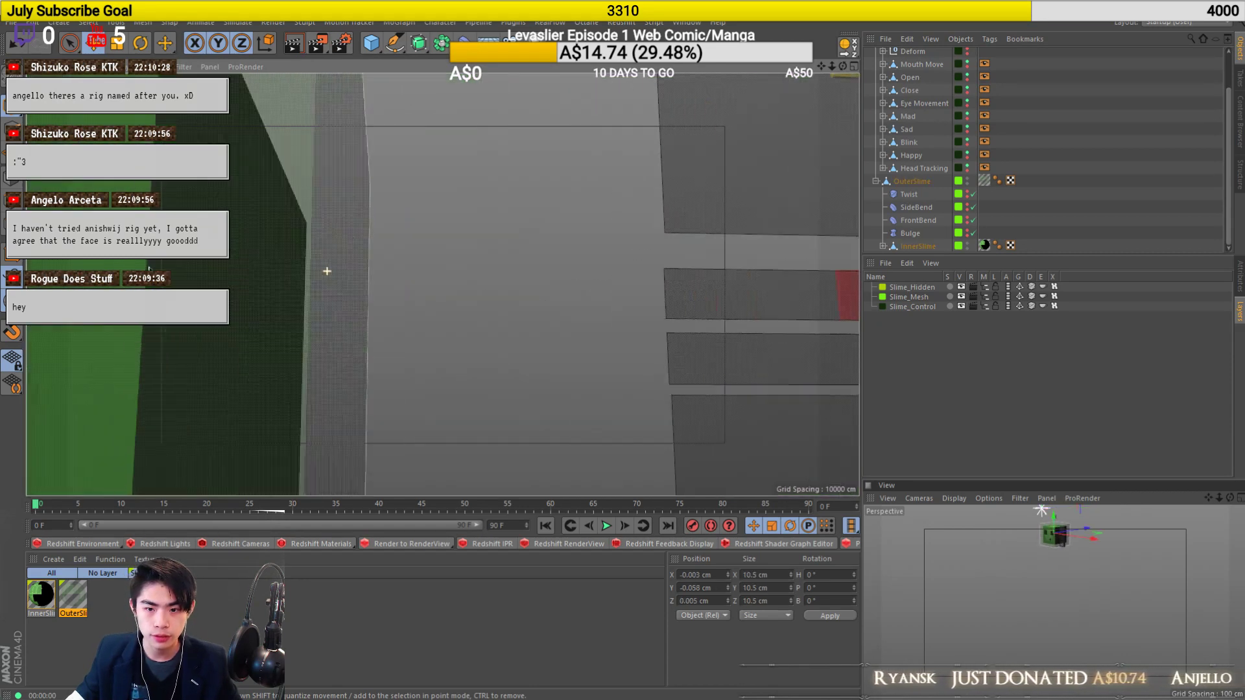
scroll(287, 257, down, 4)
alt+middle_drag(288, 258, 483, 280)
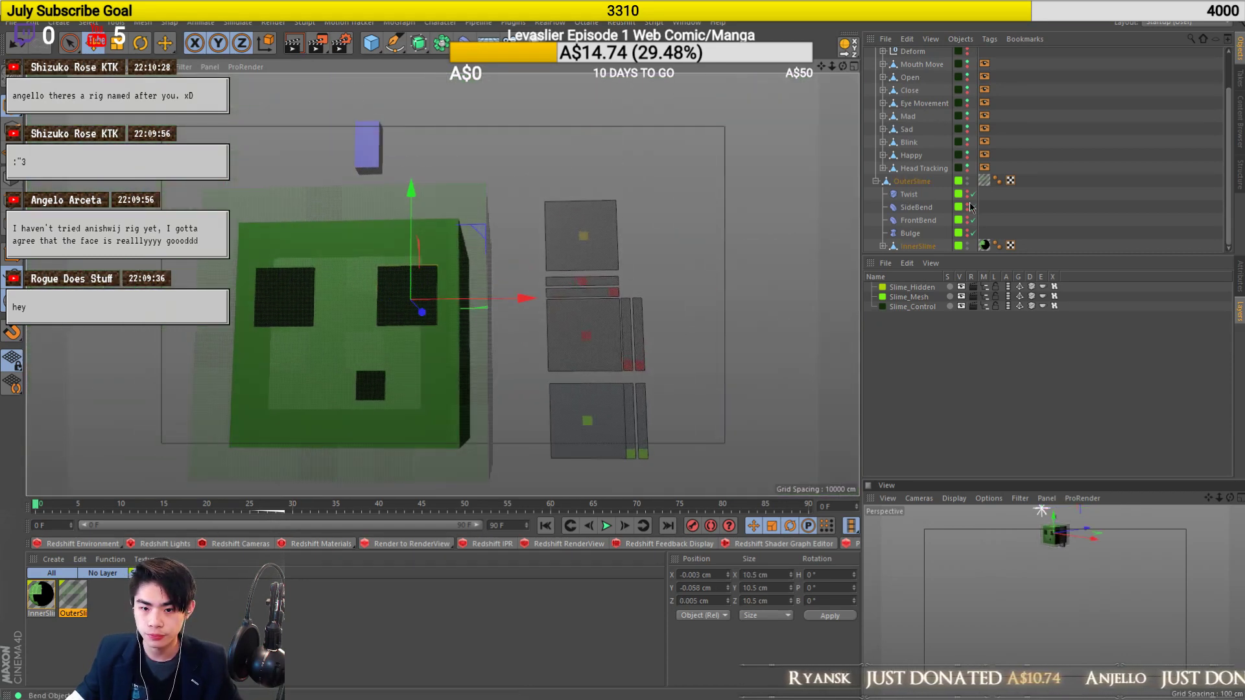
Expand InnerSlime and its Eyes group in the object list, viewing the slime from several angles, and clear the selection.
click(882, 246)
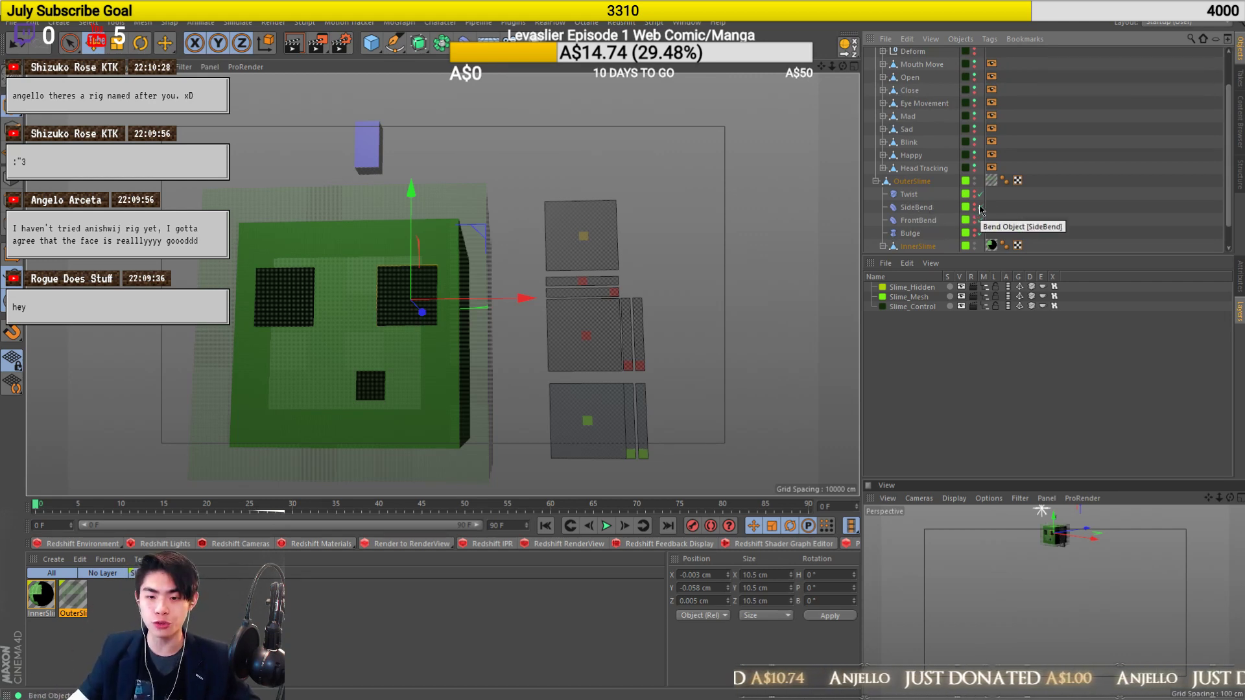
scroll(901, 223, down, 2)
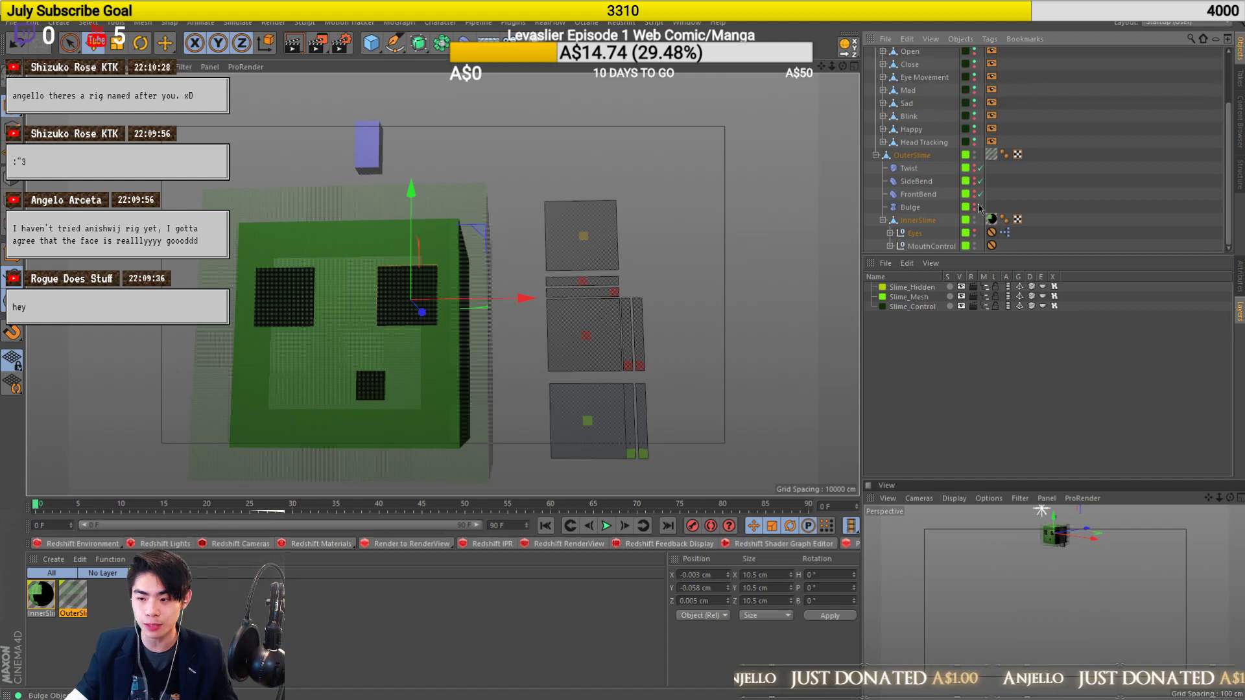
alt+drag(487, 324, 421, 352)
alt+middle_drag(464, 340, 526, 337)
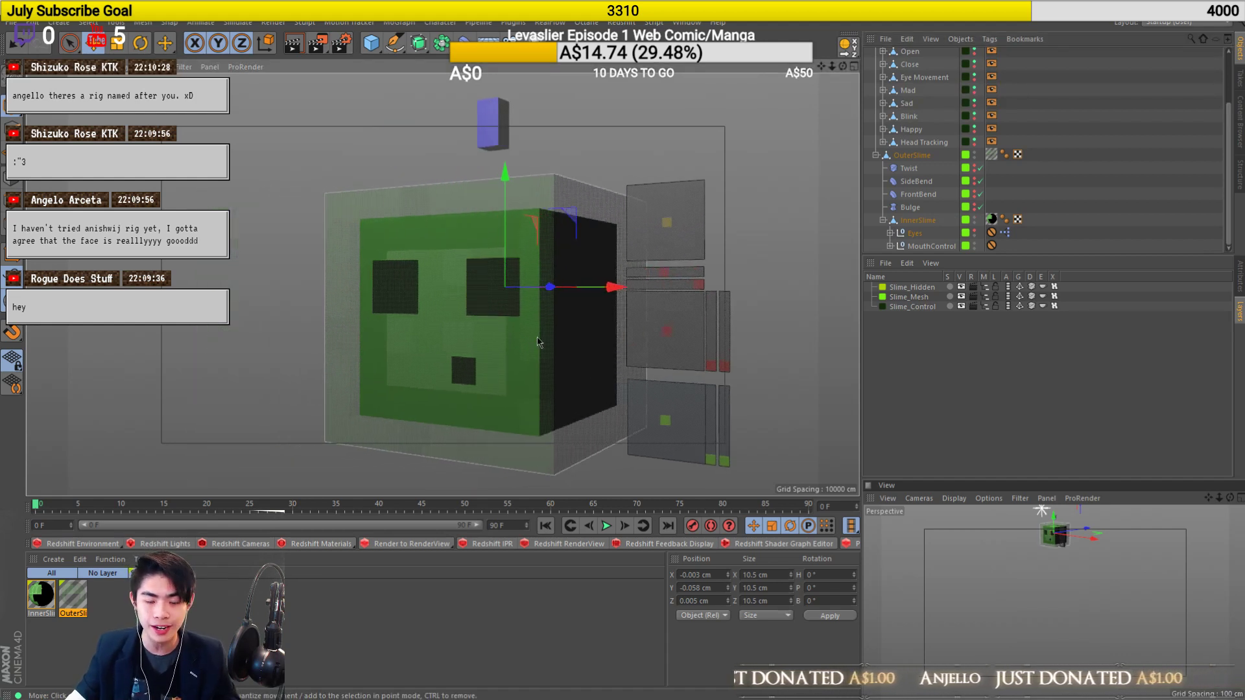
click(890, 234)
alt+middle_drag(447, 283, 396, 297)
alt+drag(470, 331, 496, 358)
scroll(1089, 181, down, 1)
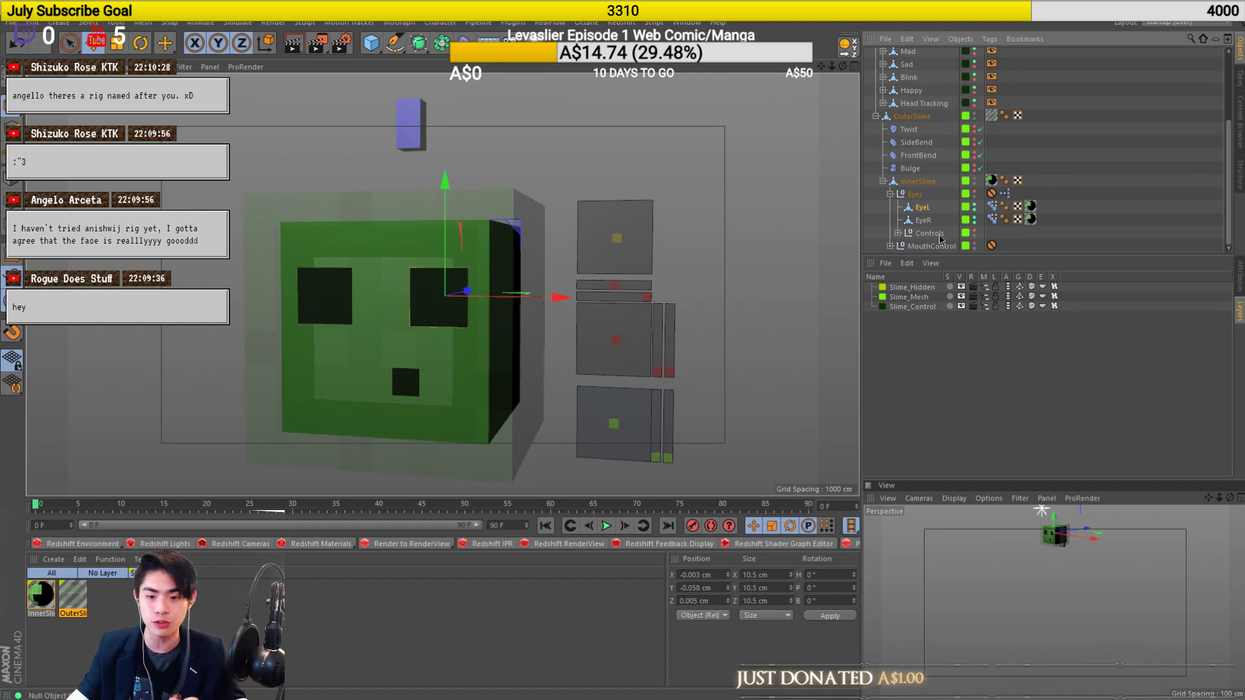
key(ctrl+a)
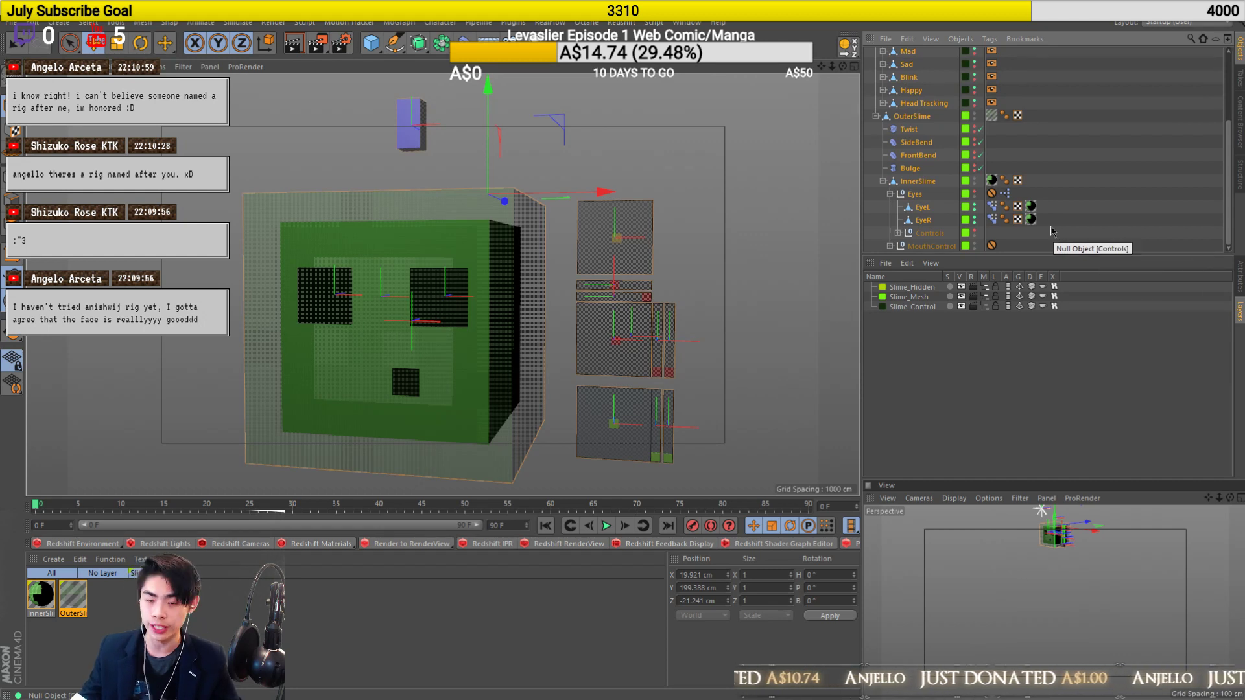
click(1078, 155)
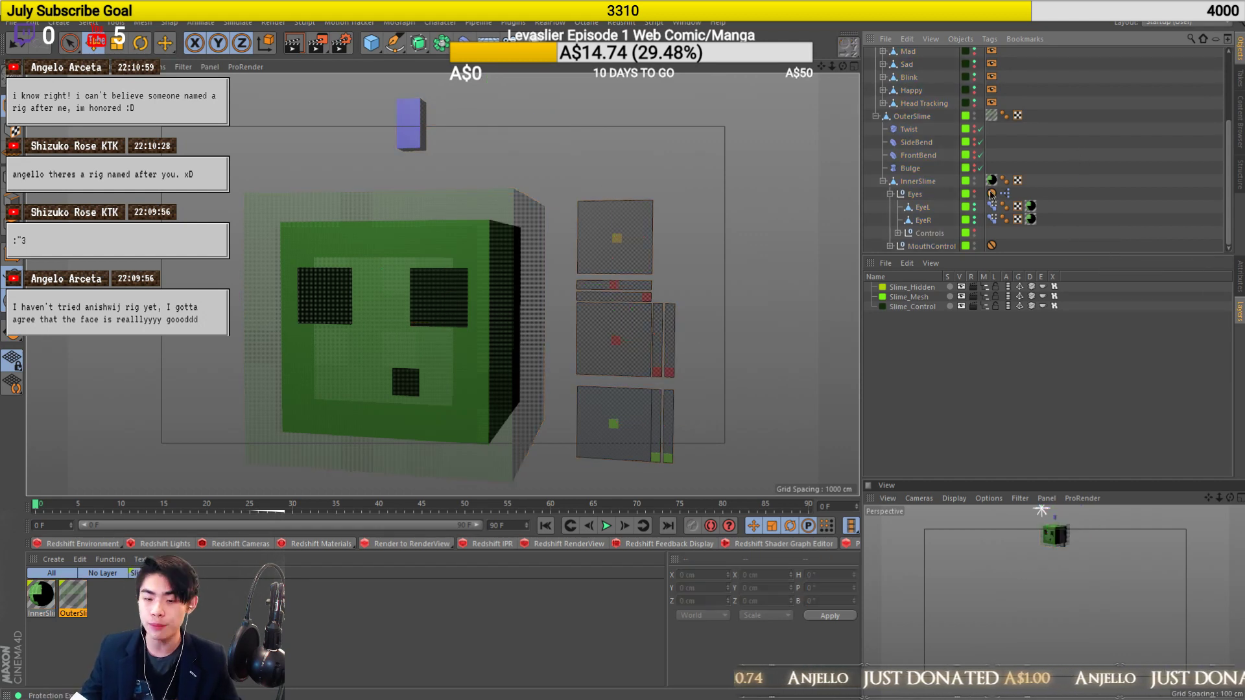
Add Compositing tags to EyeL and EyeR and turn off Cast Shadows for both eyes.
click(921, 209)
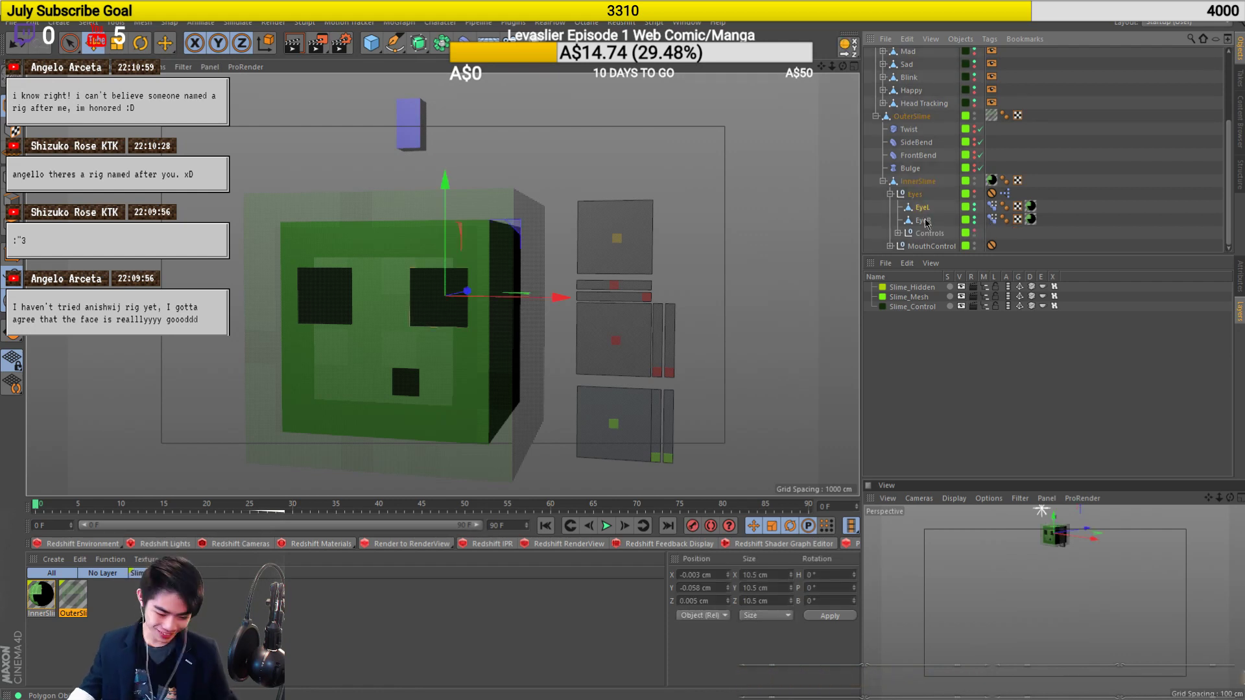
ctrl+click(923, 221)
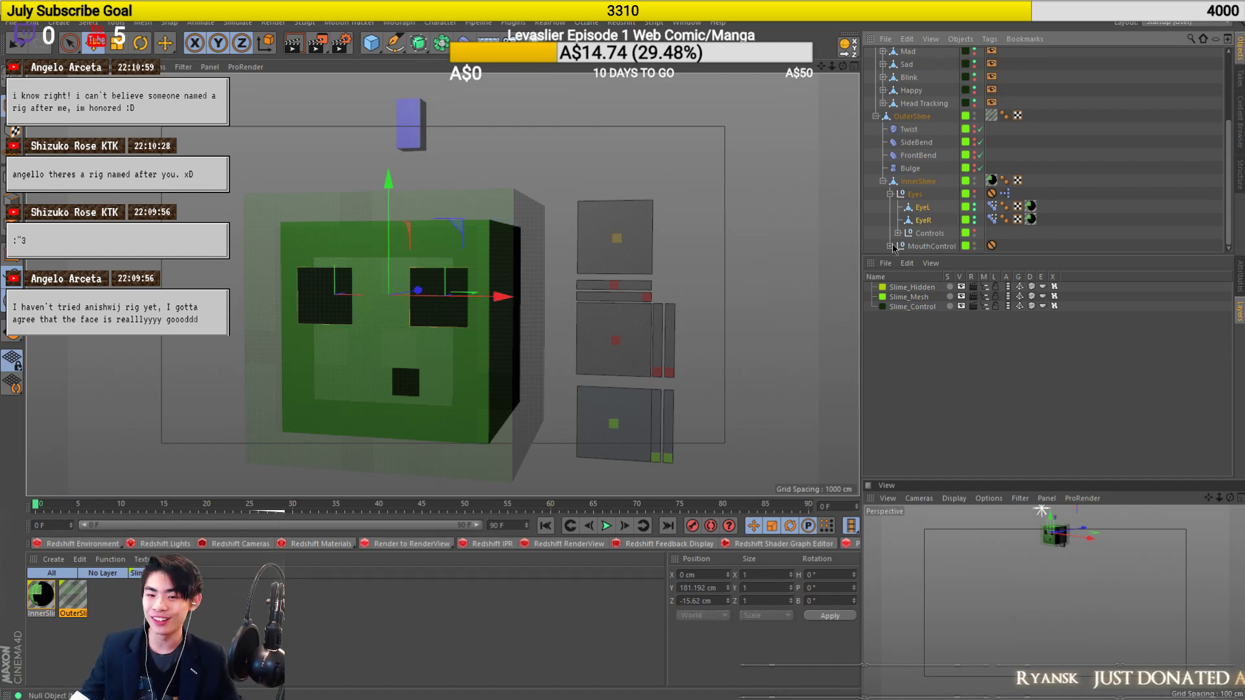
click(898, 233)
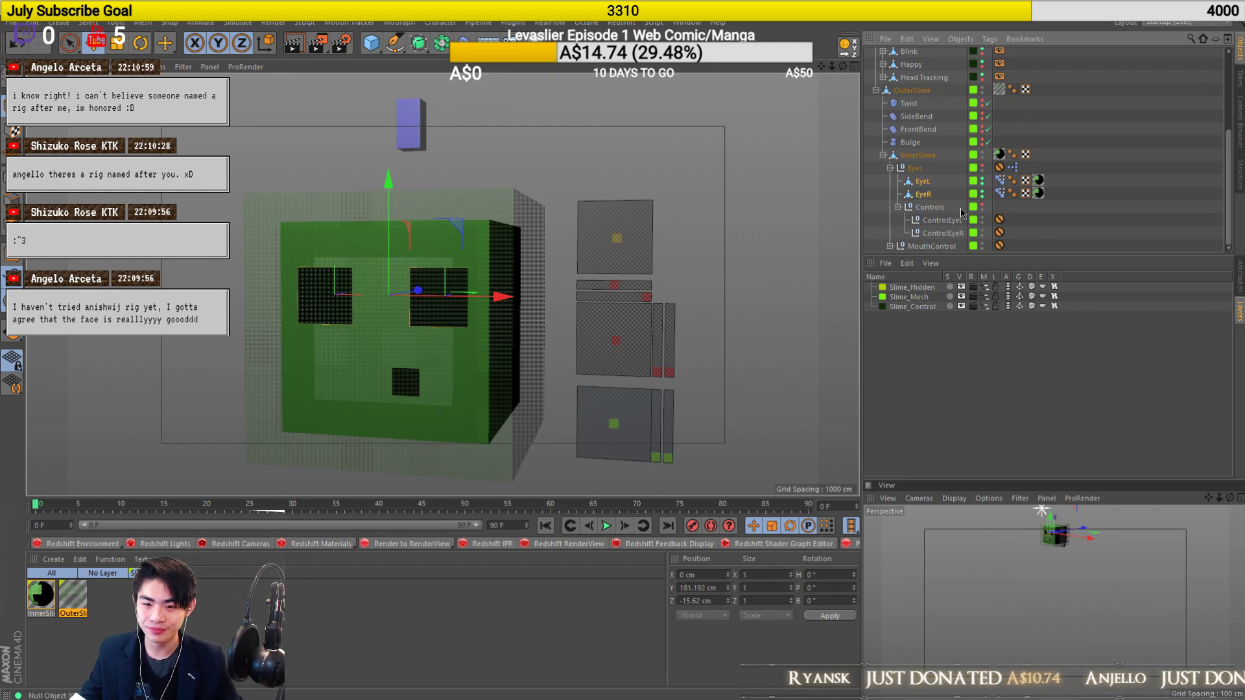
click(1240, 279)
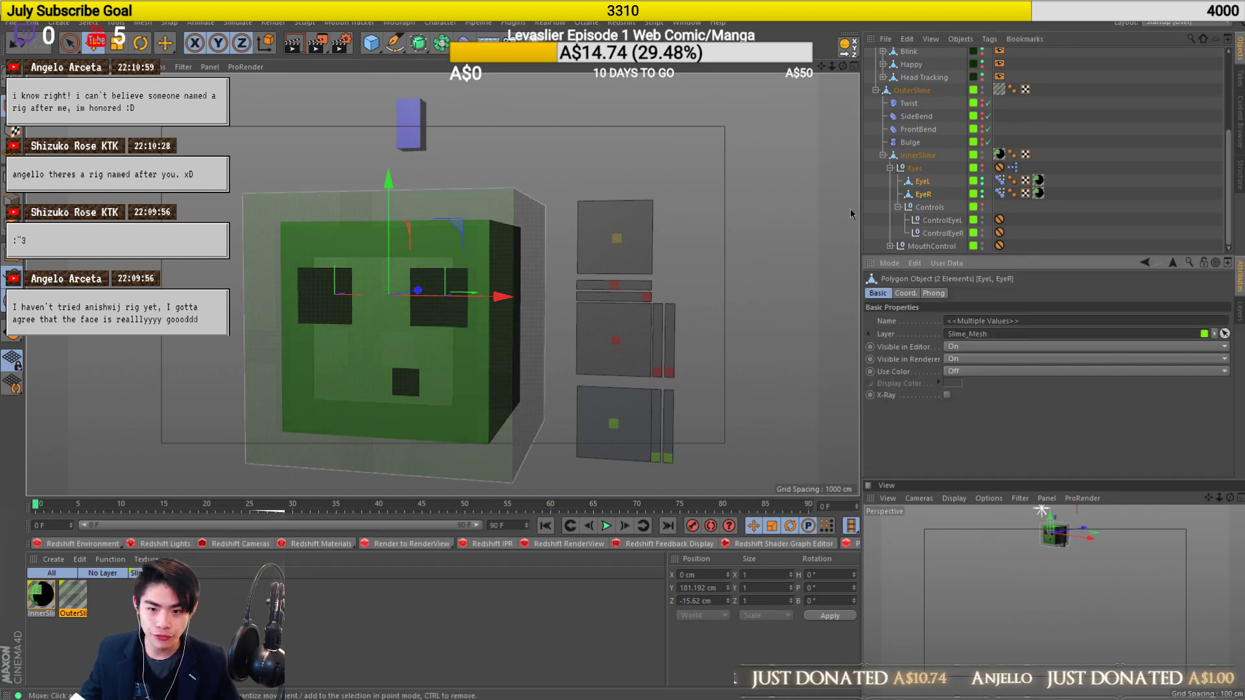
right_click(923, 186)
mouse_move(1064, 90)
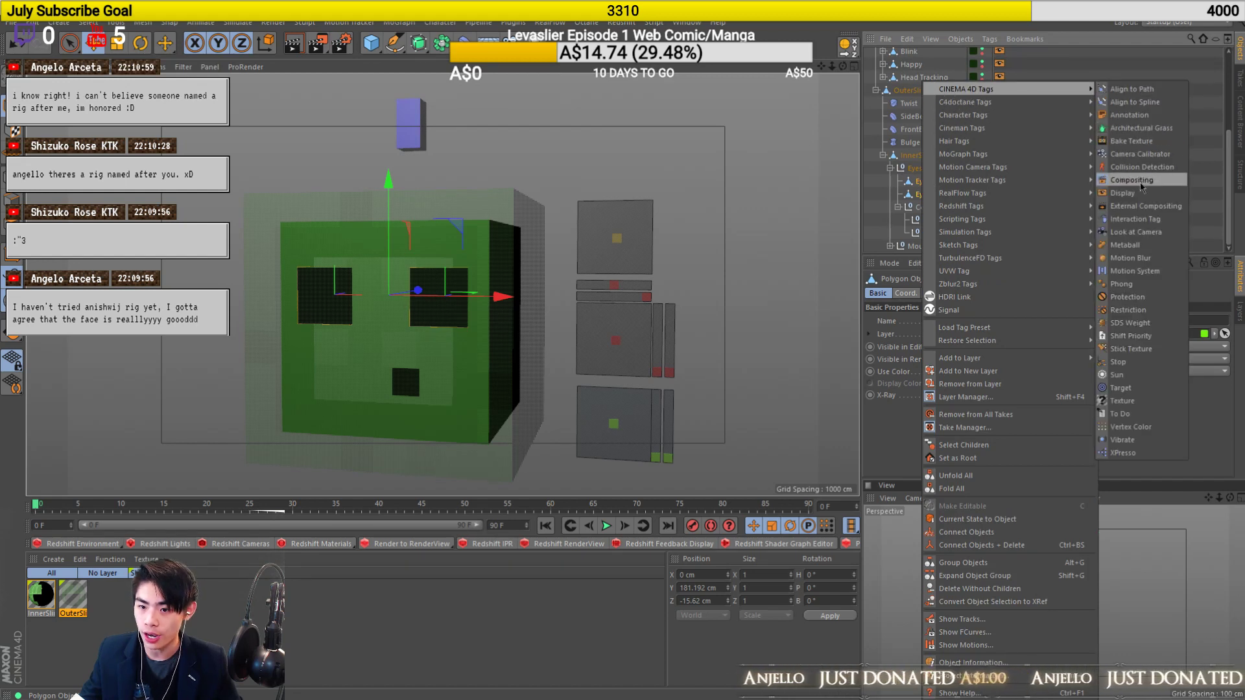
click(1132, 181)
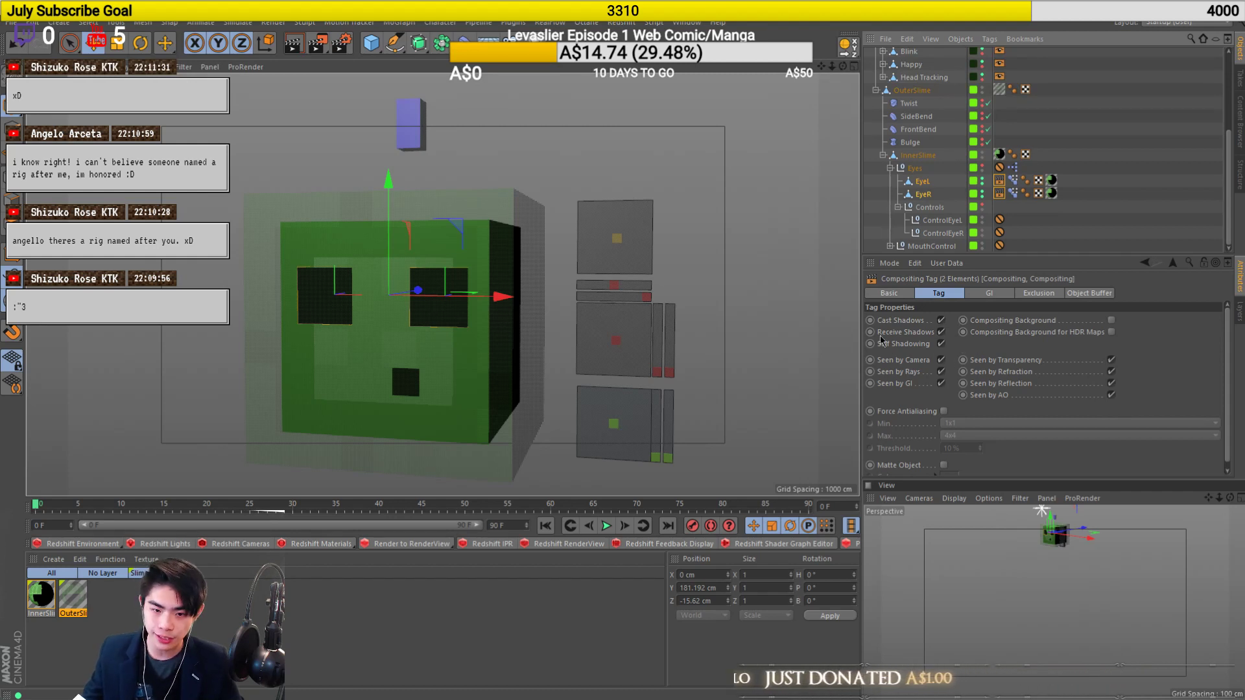
click(942, 321)
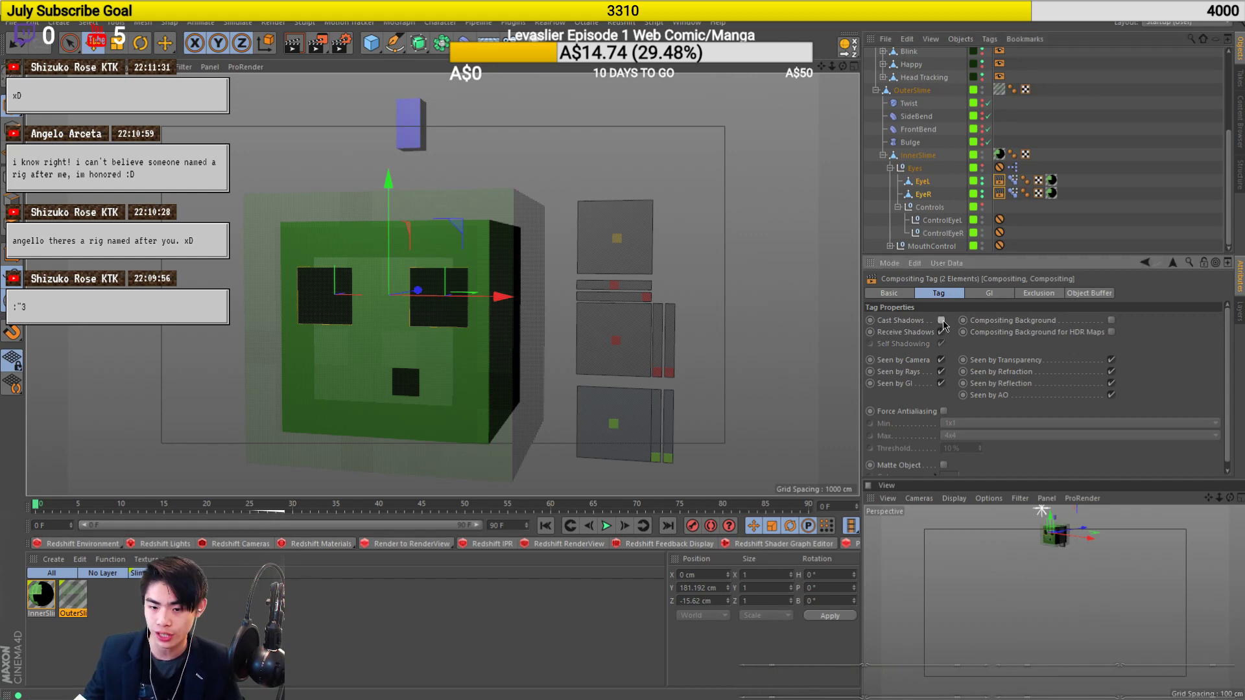
click(1094, 204)
Create a new project and load the 1.Default template character rig from the content library.
key(ctrl+n)
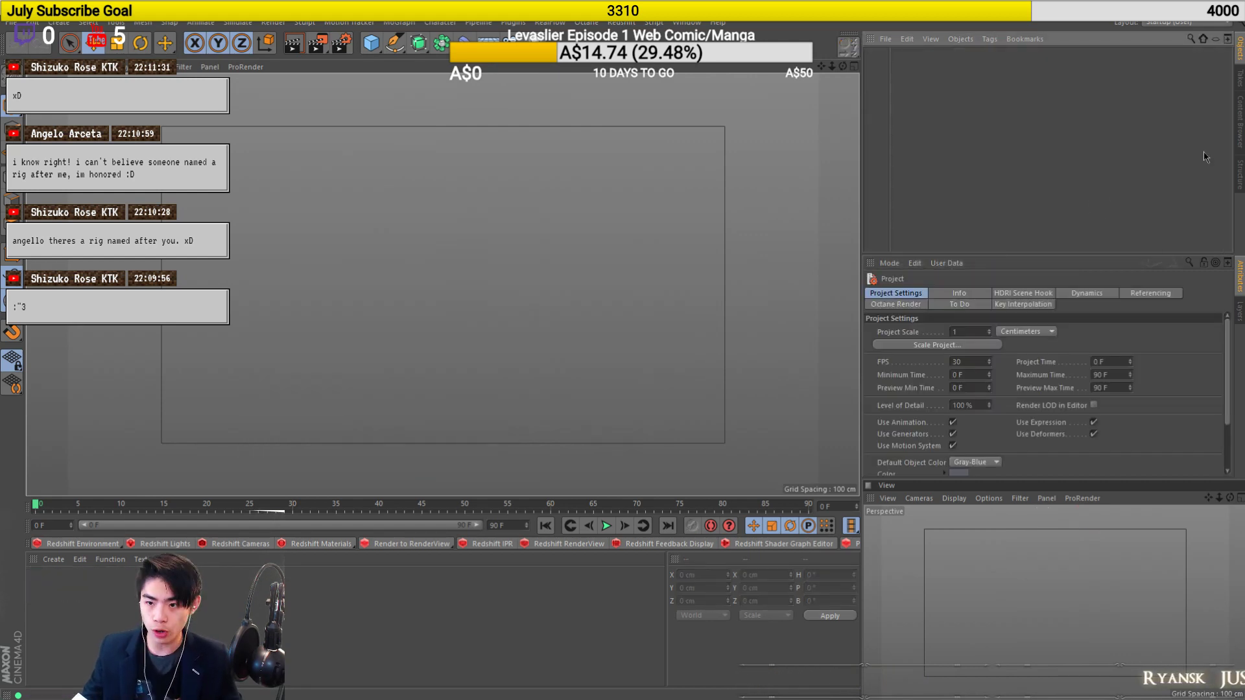
click(1240, 112)
double_click(1107, 143)
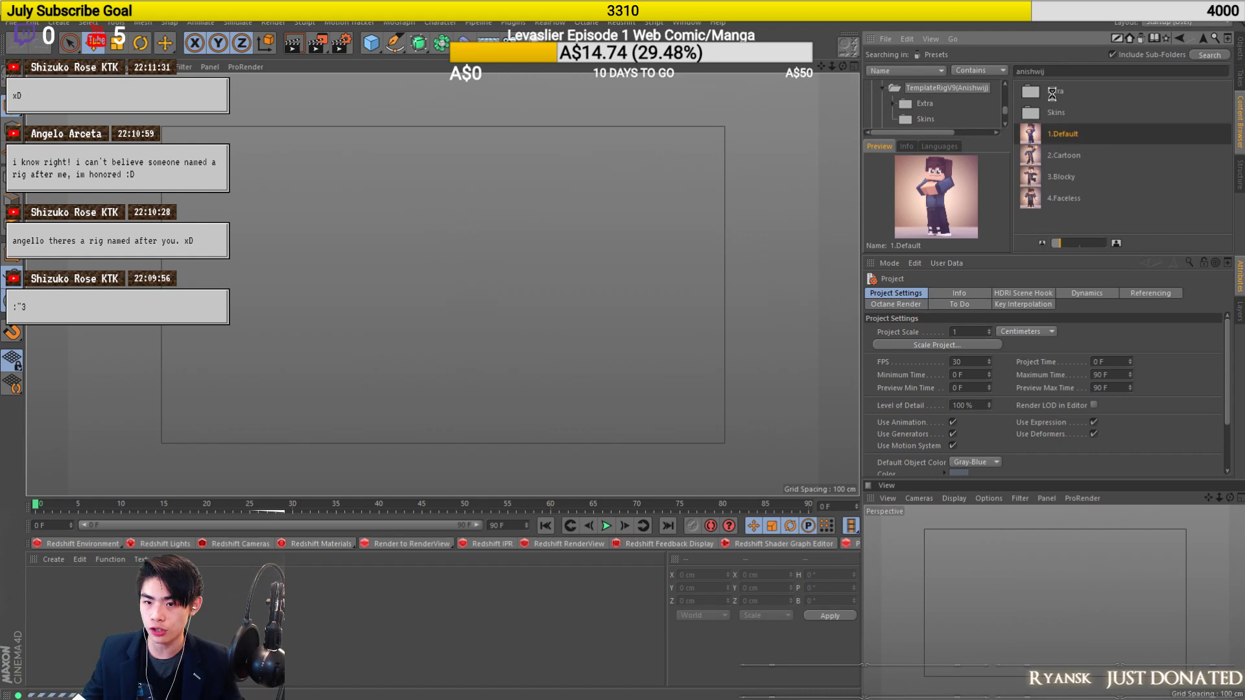
Search the content library for "fmr", load the FMR 5.0 rig and move it to Z -200 cm.
click(1104, 74)
text(fmr)
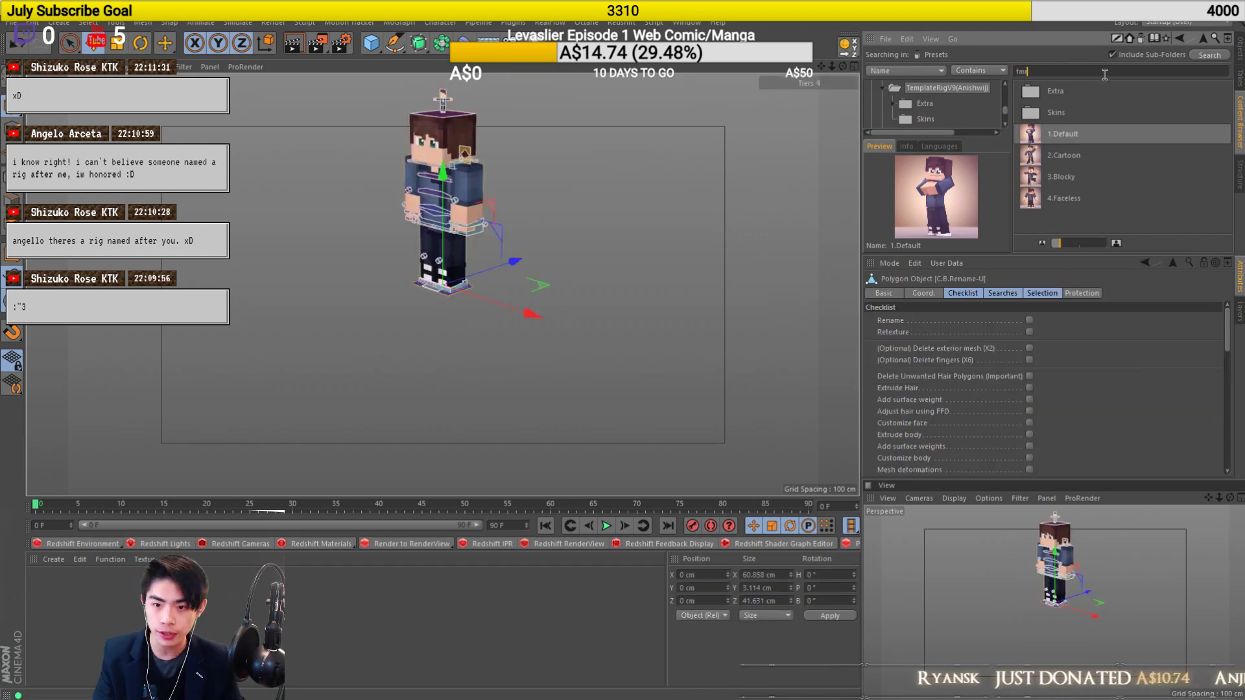
key(Return)
double_click(1063, 196)
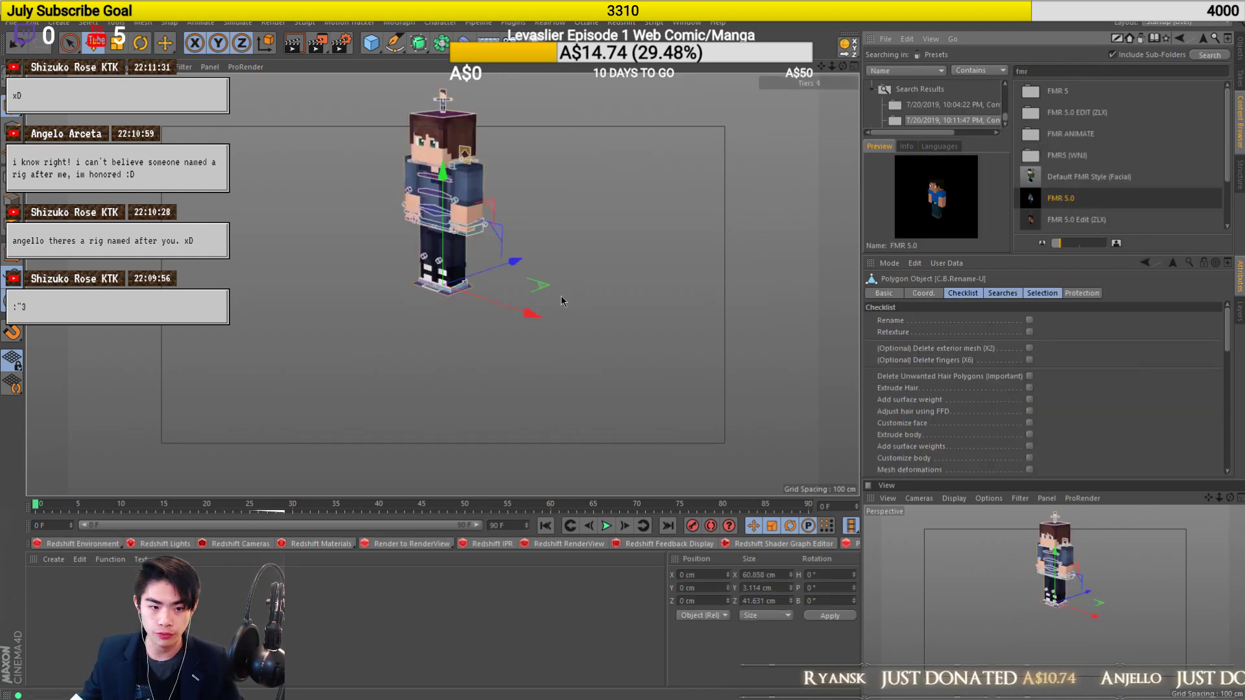
drag(413, 296, 386, 305)
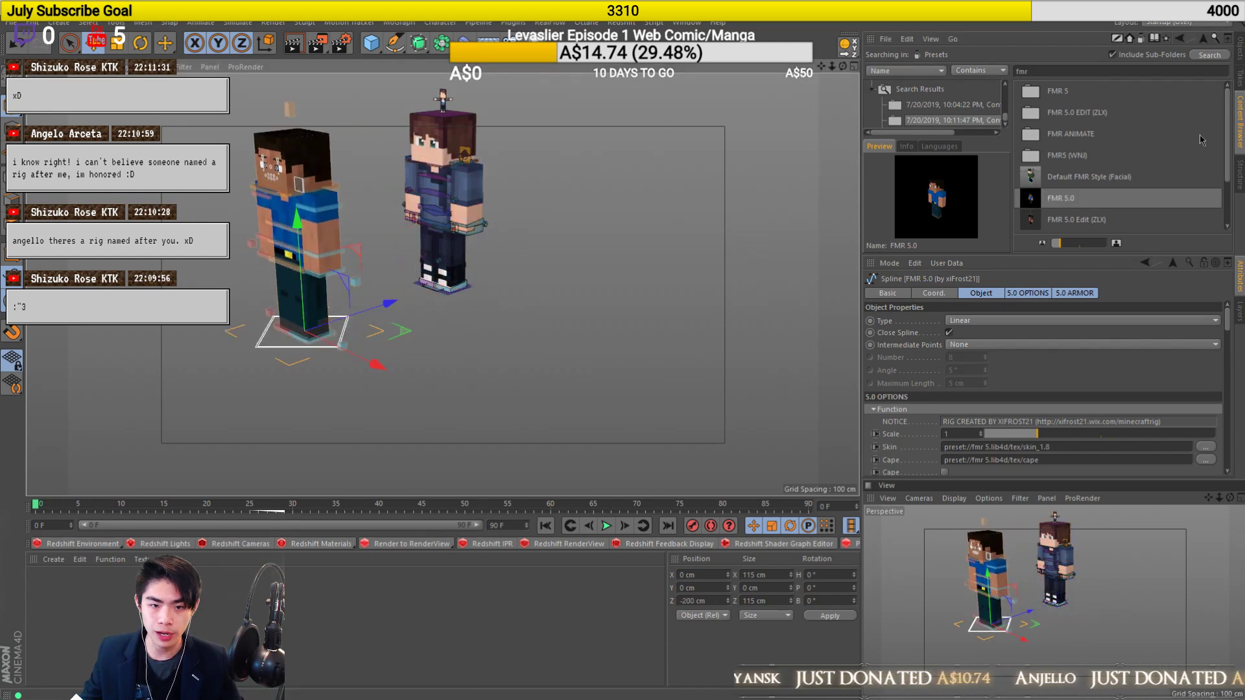
Add a 200 cm cube to the scene and hide it in the viewport.
click(1239, 65)
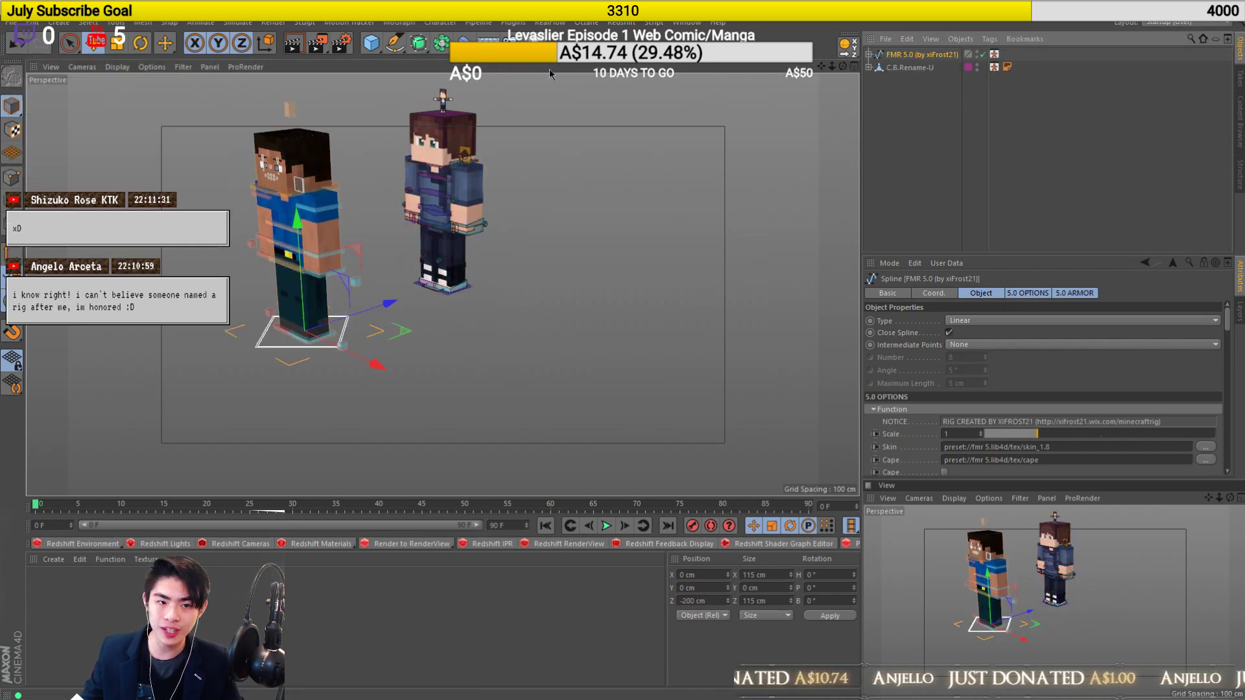
click(372, 42)
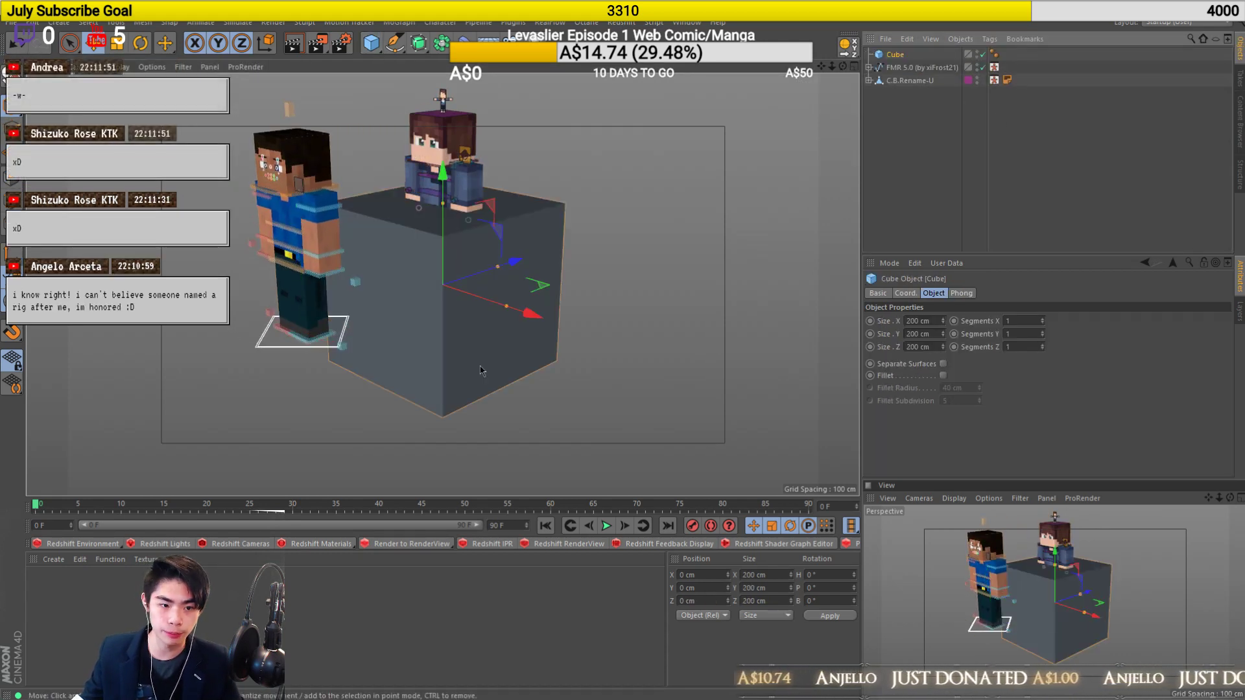
double_click(978, 55)
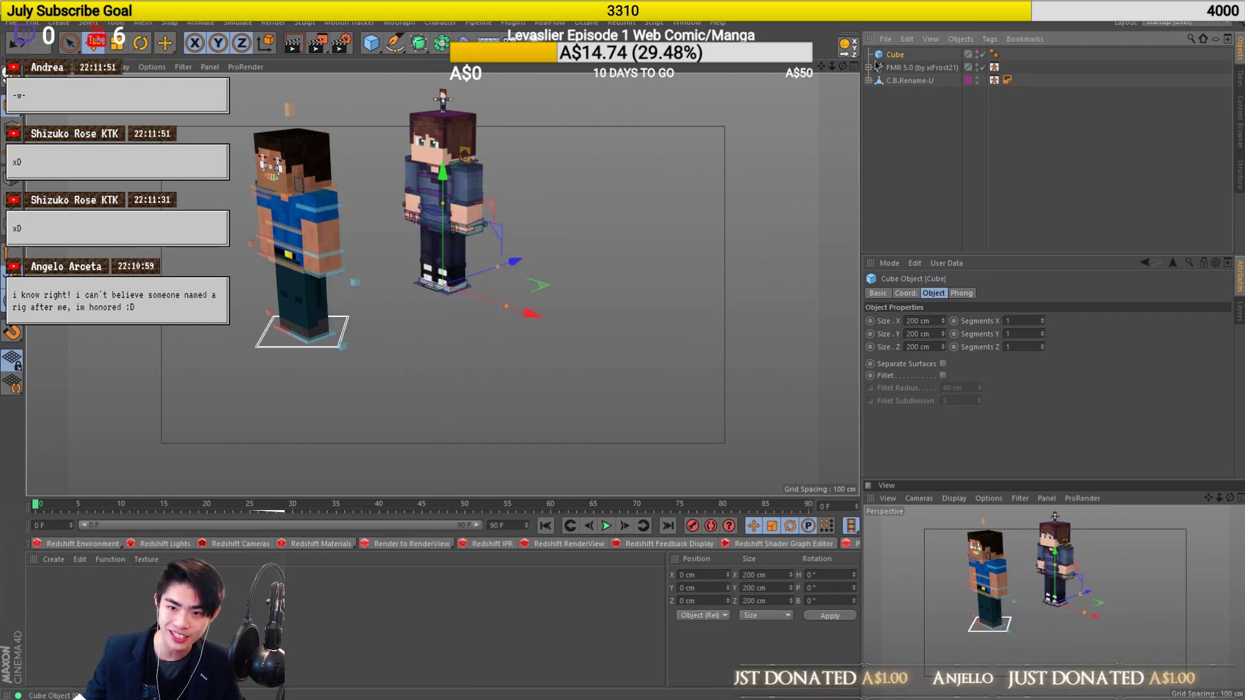
Test-render the scene with the cube's viewport and renderer visibility toggled, and delete the cube.
key(ctrl+r)
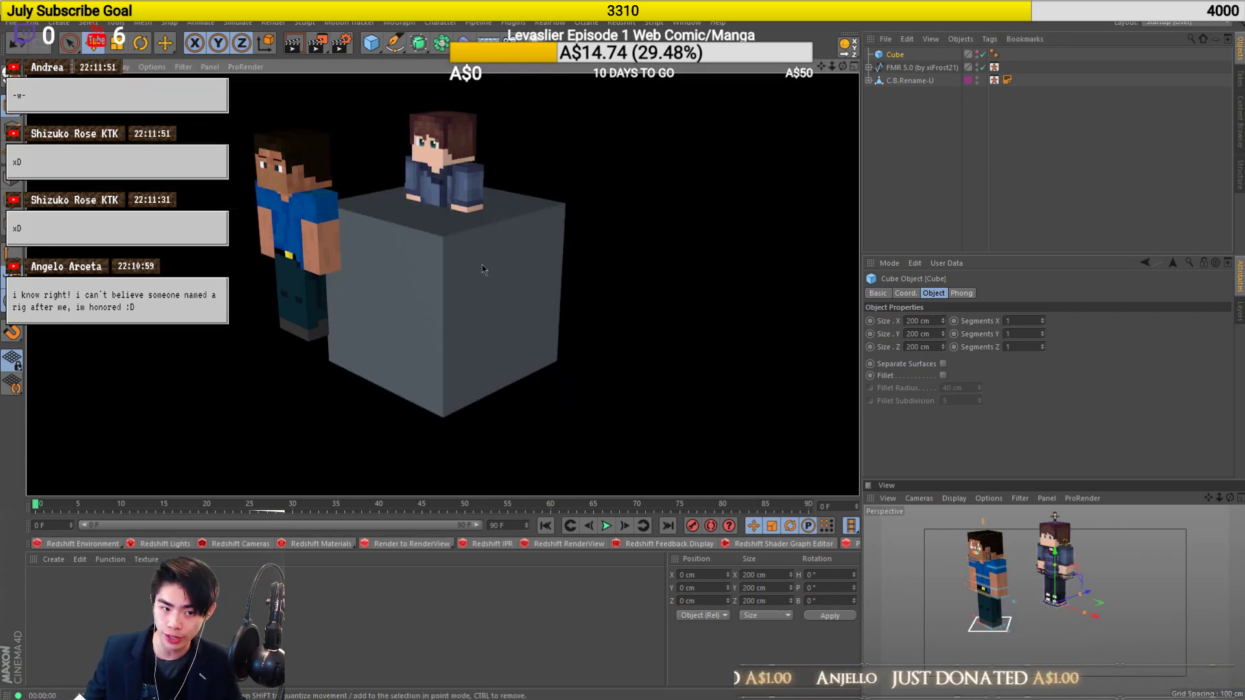
click(1047, 90)
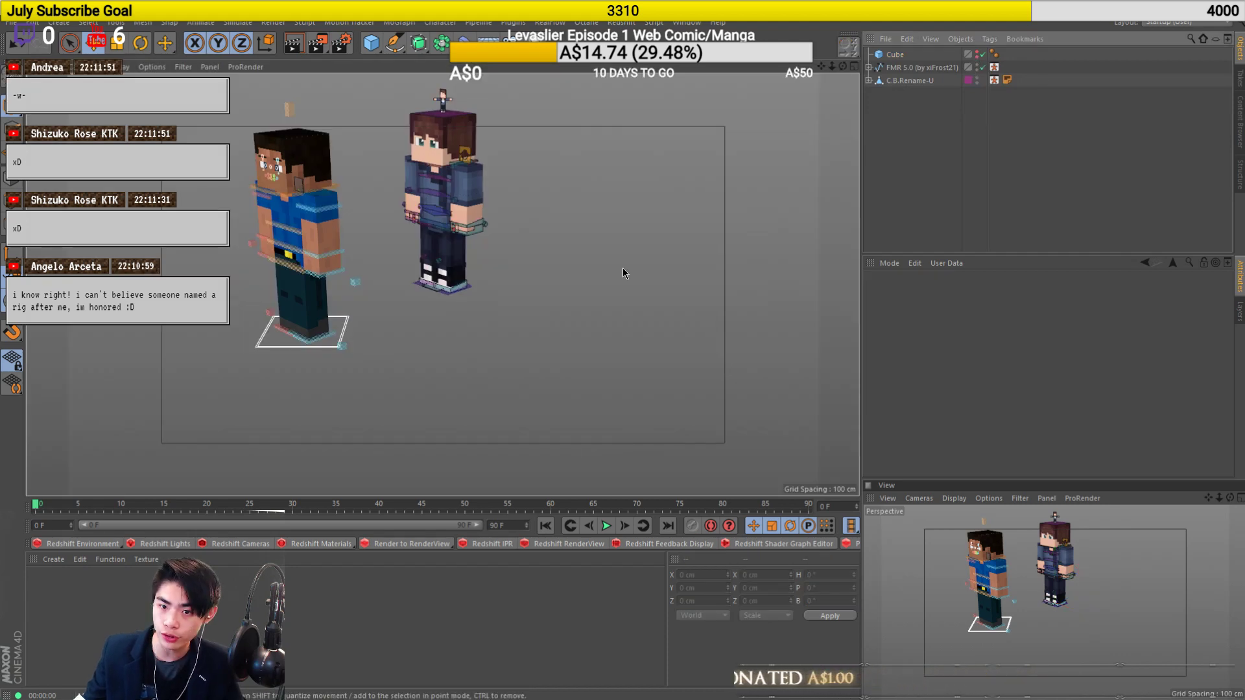
key(ctrl+r)
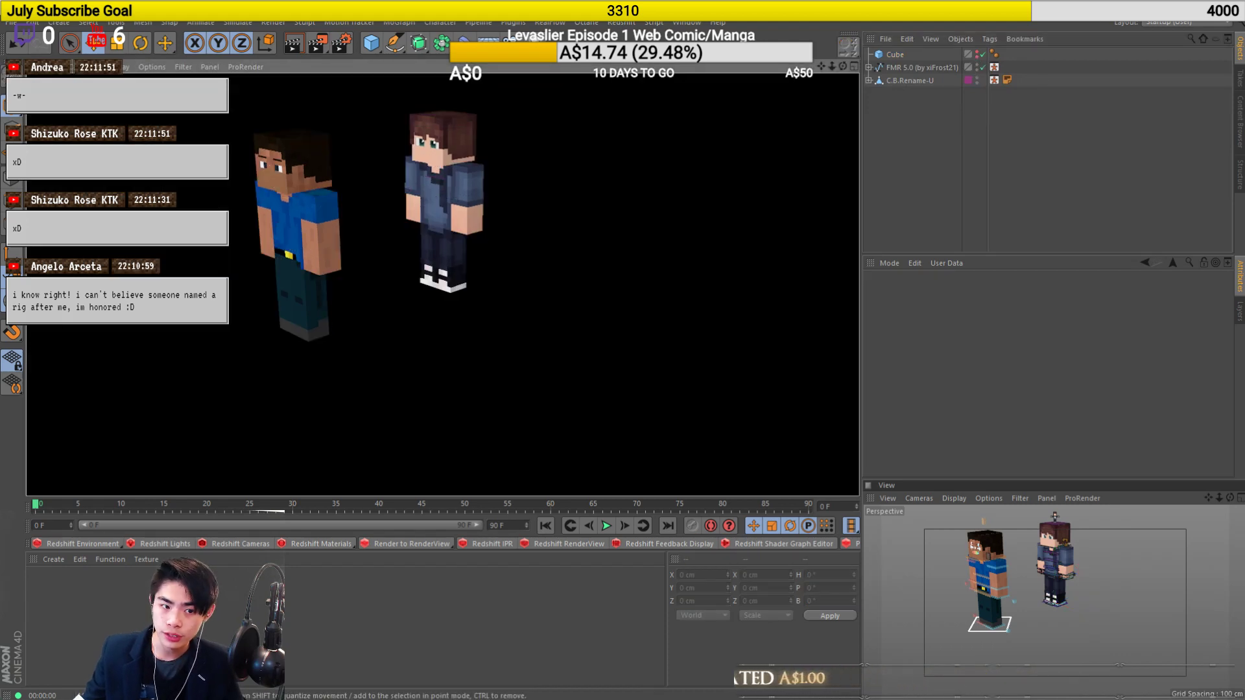
click(978, 53)
key(ctrl+r)
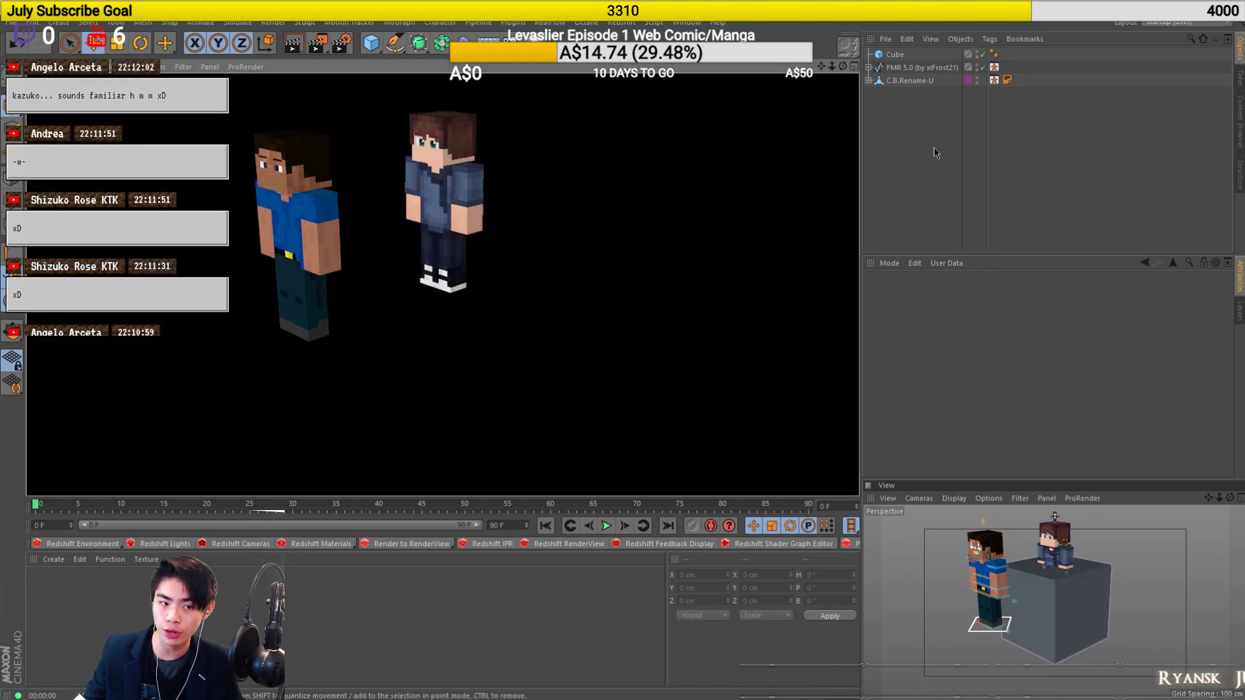
click(900, 58)
key(Delete)
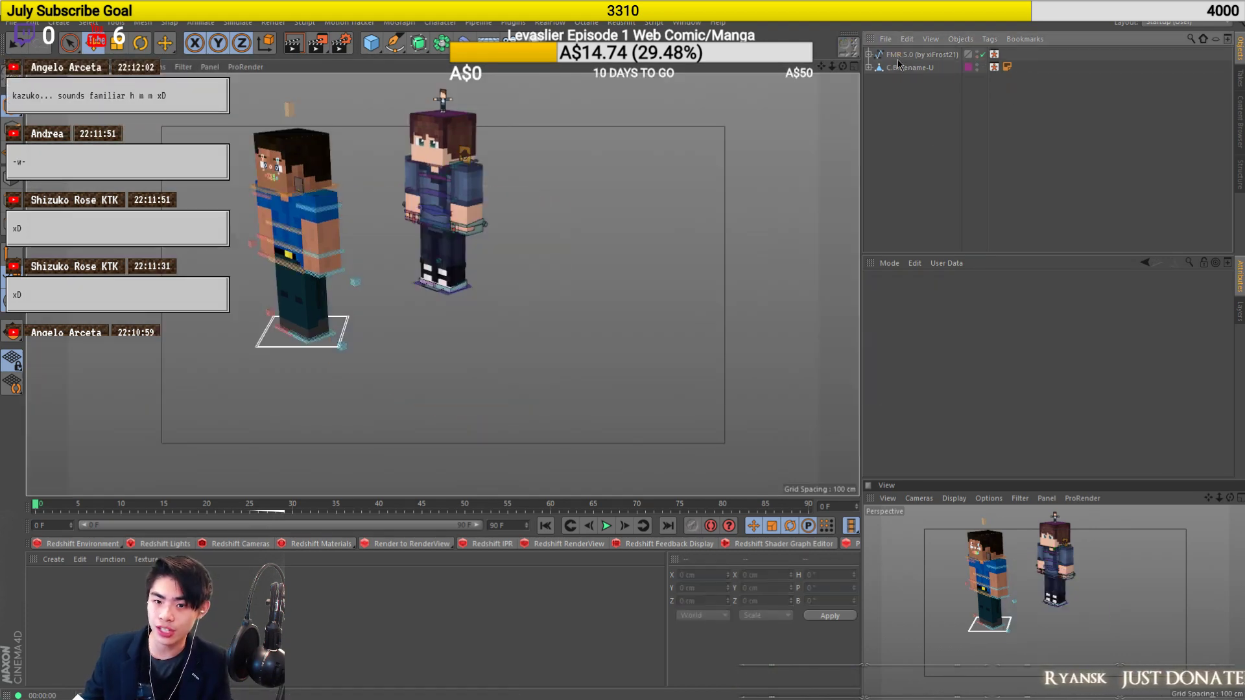
Hide both character rigs, test-render the view, and delete the C.B.Rename-U rig.
click(940, 54)
click(977, 56)
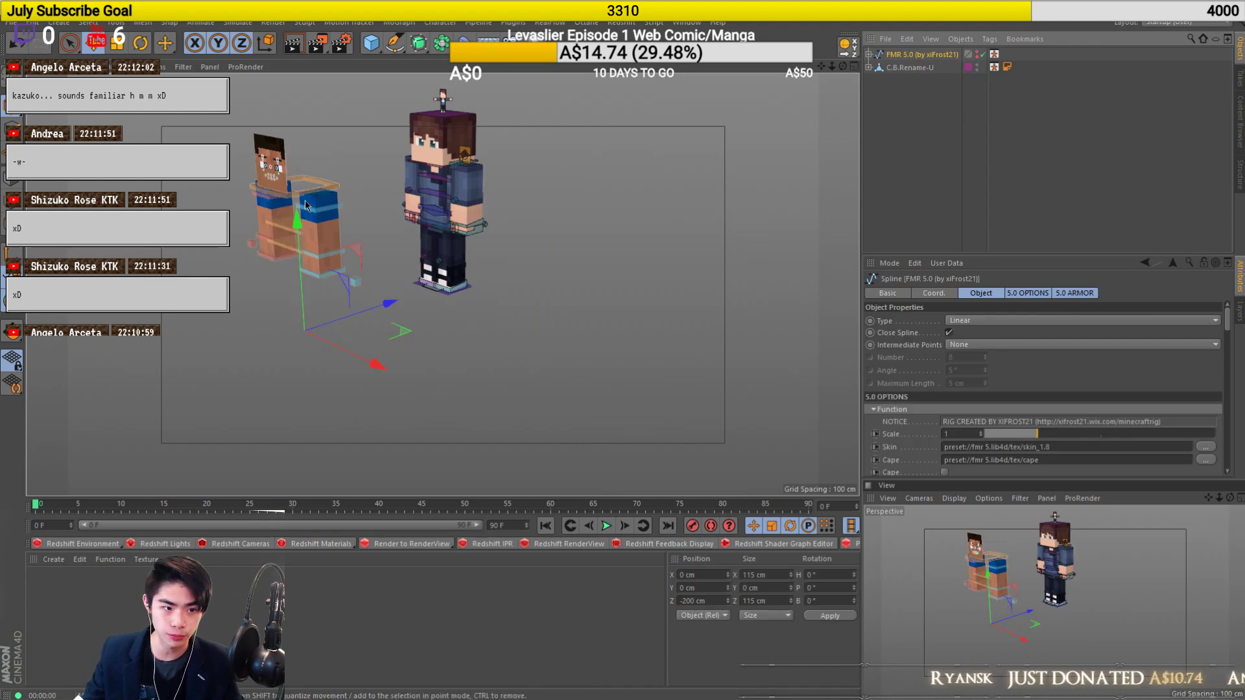
click(977, 66)
key(ctrl+r)
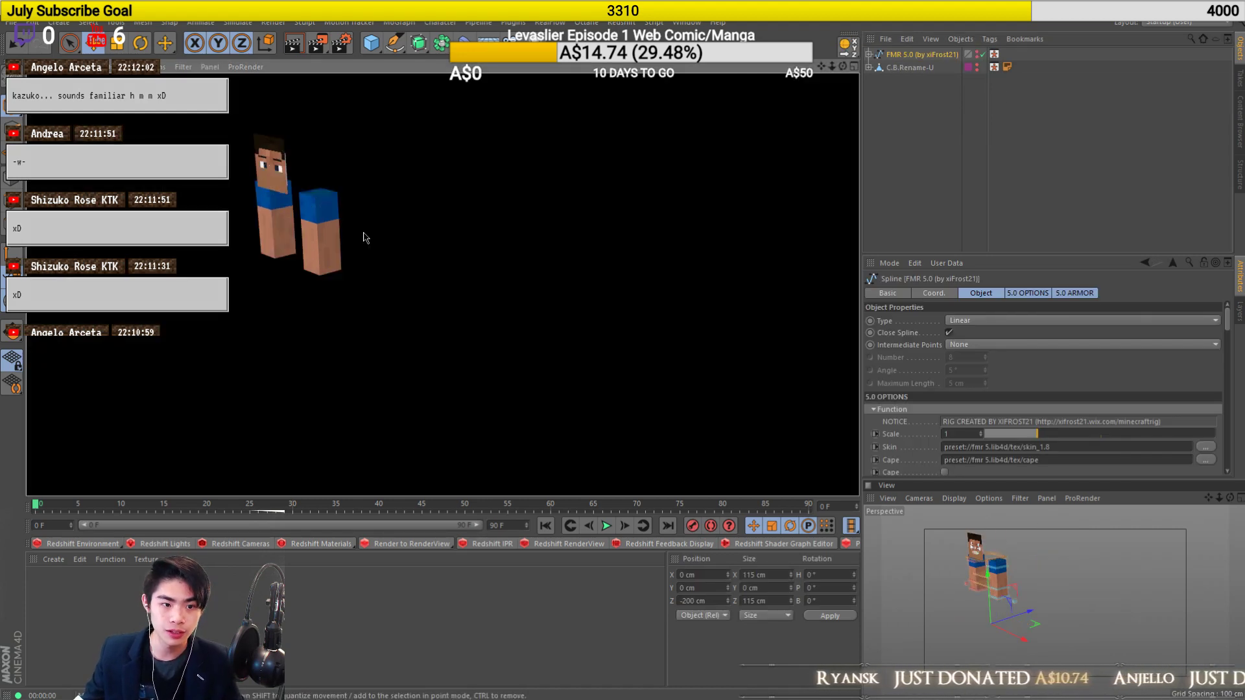
click(914, 68)
key(Delete)
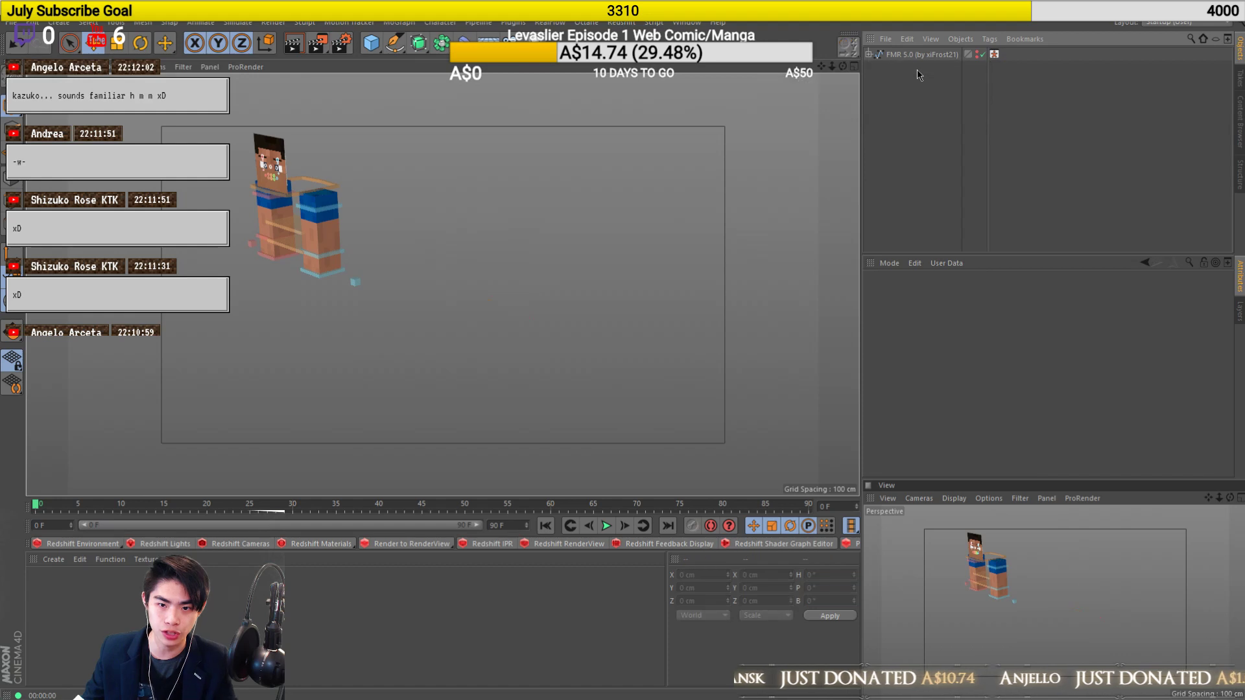
Add a Compositing tag with Seen by Camera turned off to the FMR 5.0 rig, and test-render the visible rig.
scroll(273, 202, up, 6)
alt+drag(373, 240, 395, 253)
alt+middle_drag(436, 281, 586, 336)
alt+drag(460, 279, 501, 281)
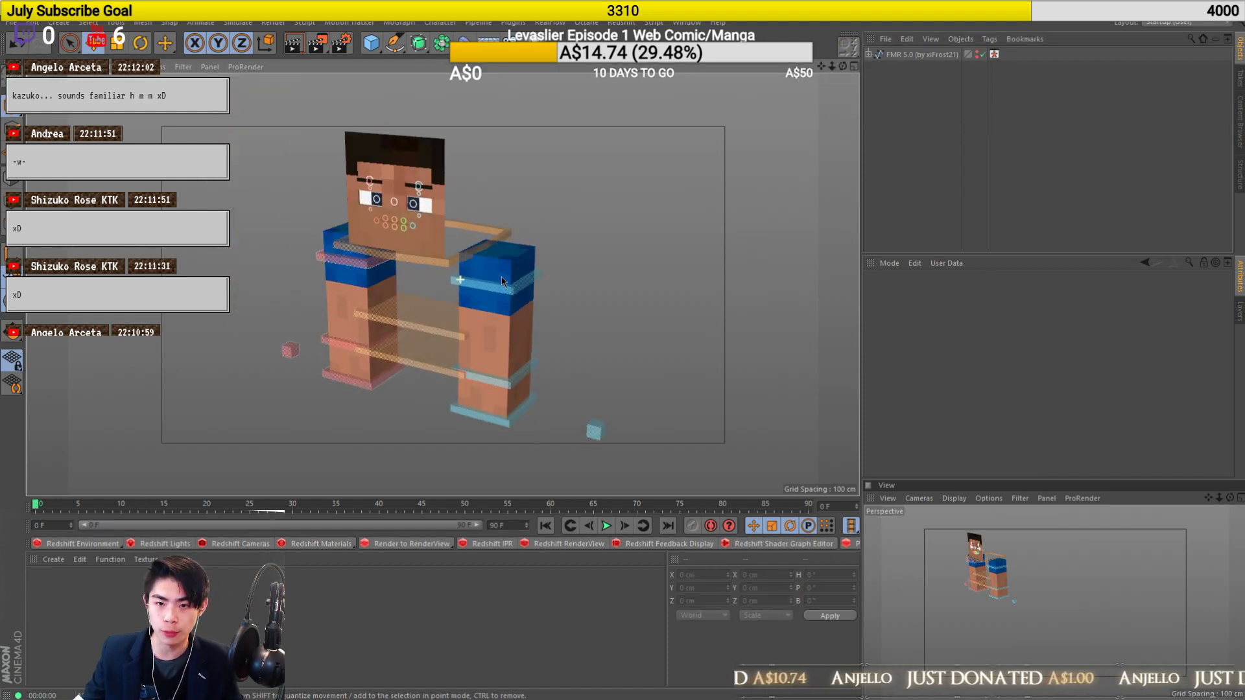
right_click(916, 54)
mouse_move(990, 60)
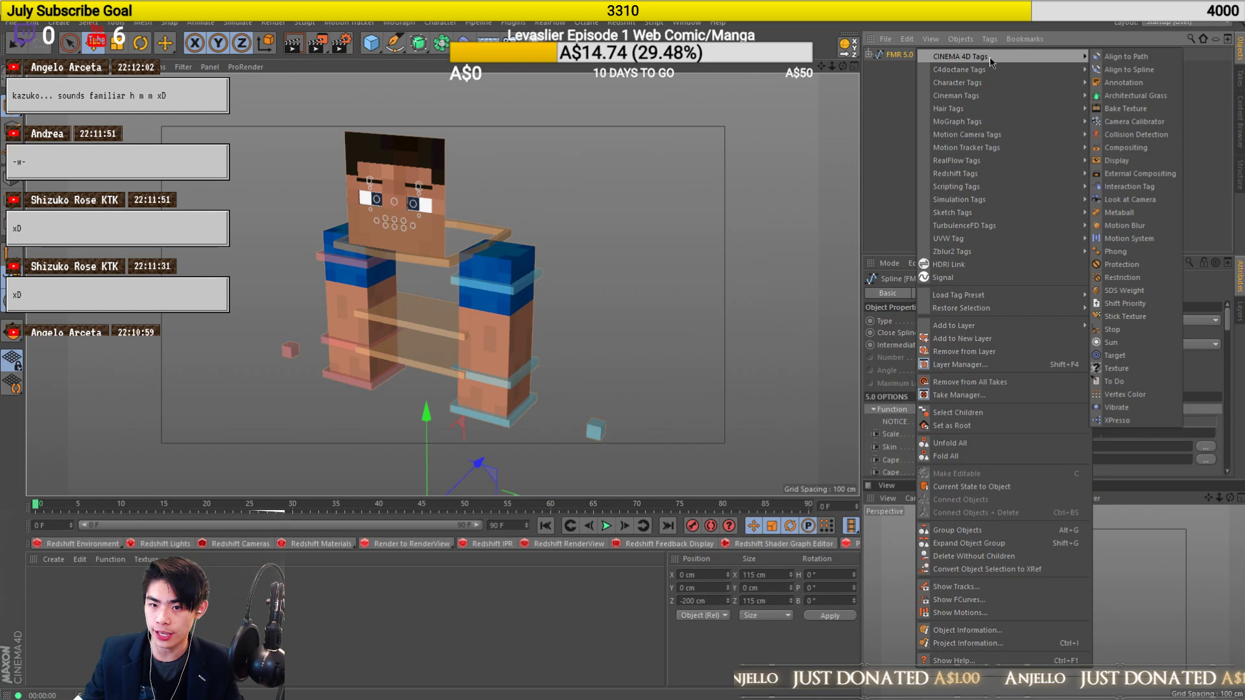
click(1126, 147)
click(941, 360)
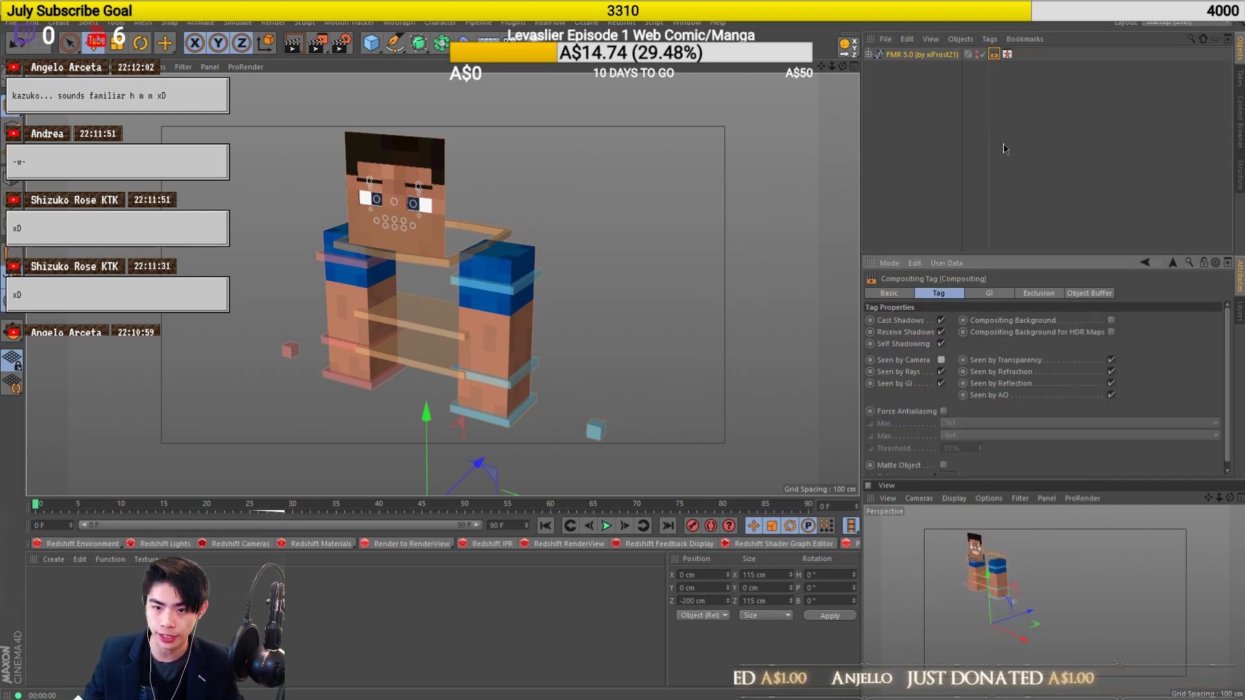
click(558, 281)
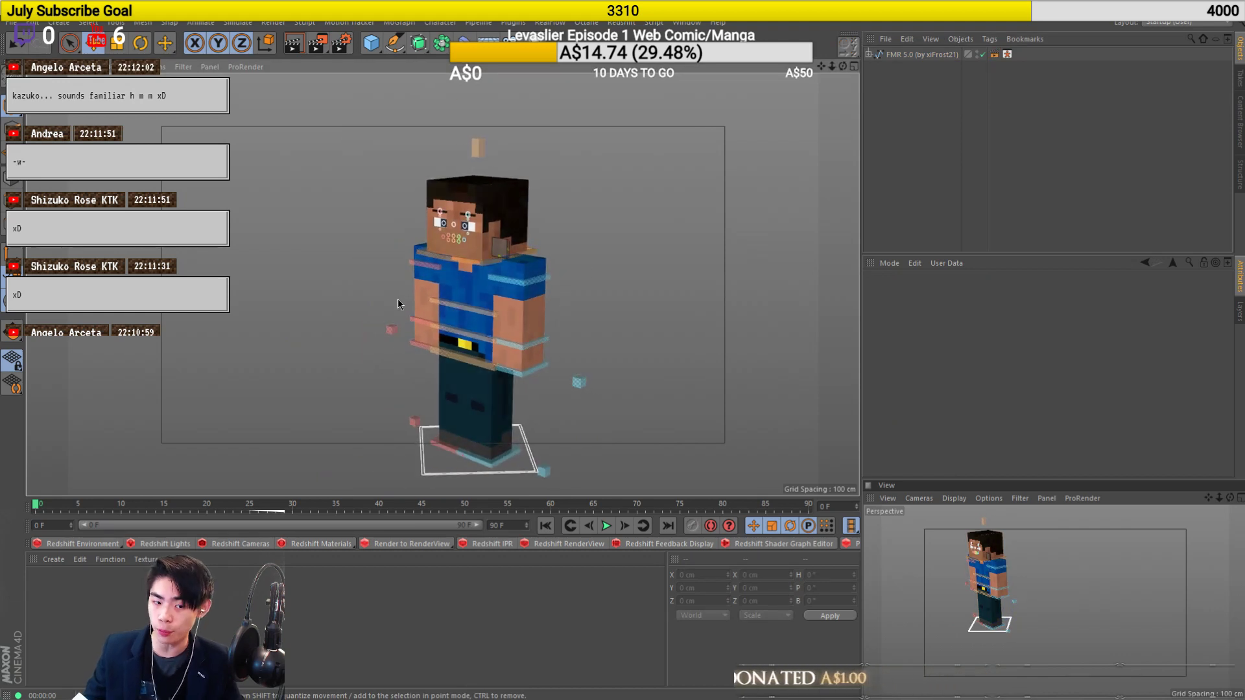
key(ctrl+r)
Add a Display tag to the FMR 5.0 rig, enable its Visibility override and set it to 0%.
click(924, 58)
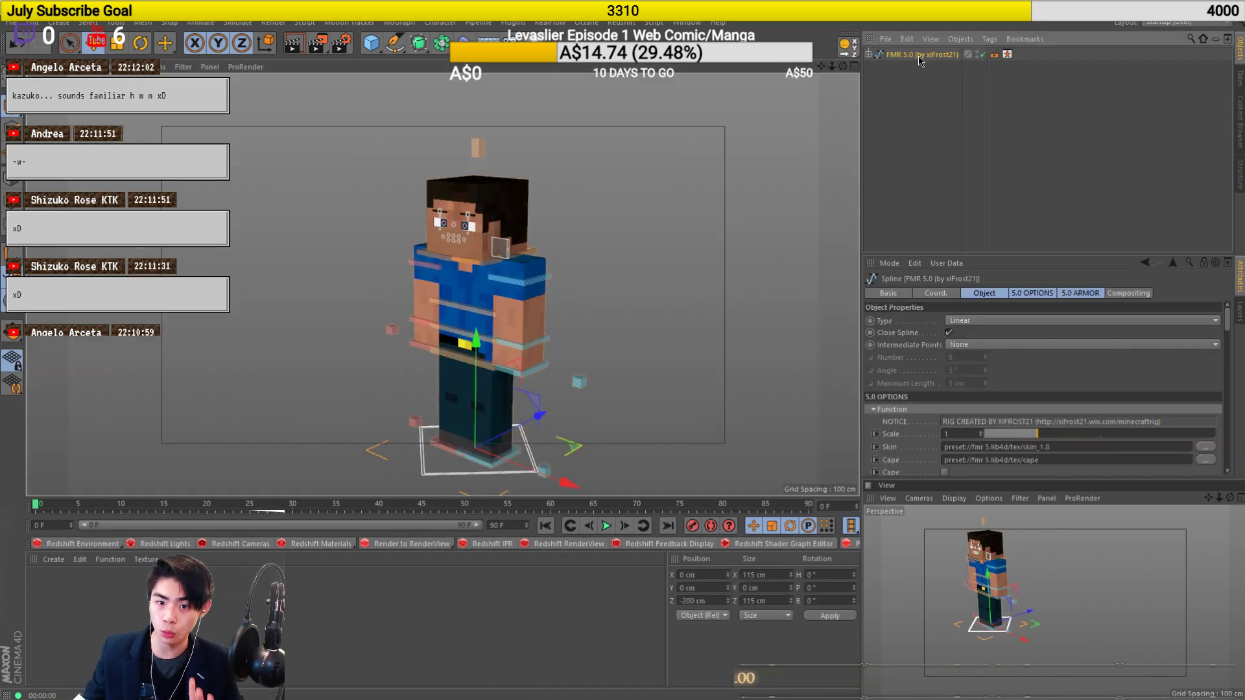
right_click(924, 59)
mouse_move(1005, 65)
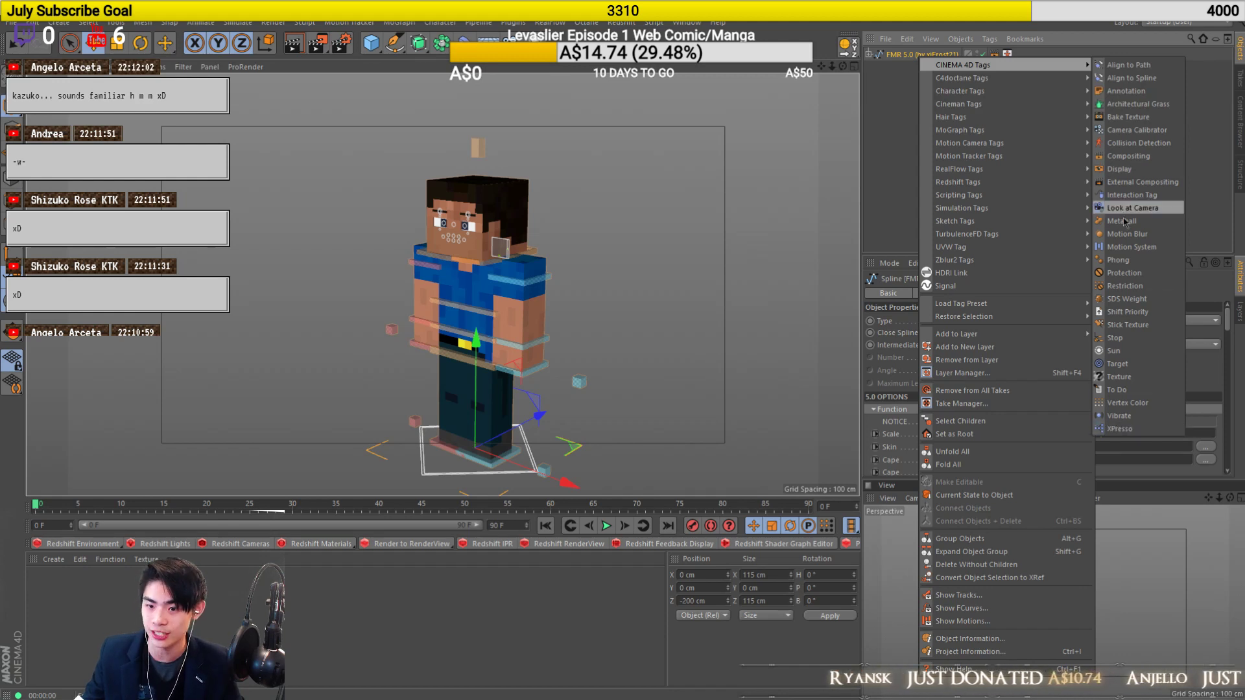
click(1102, 170)
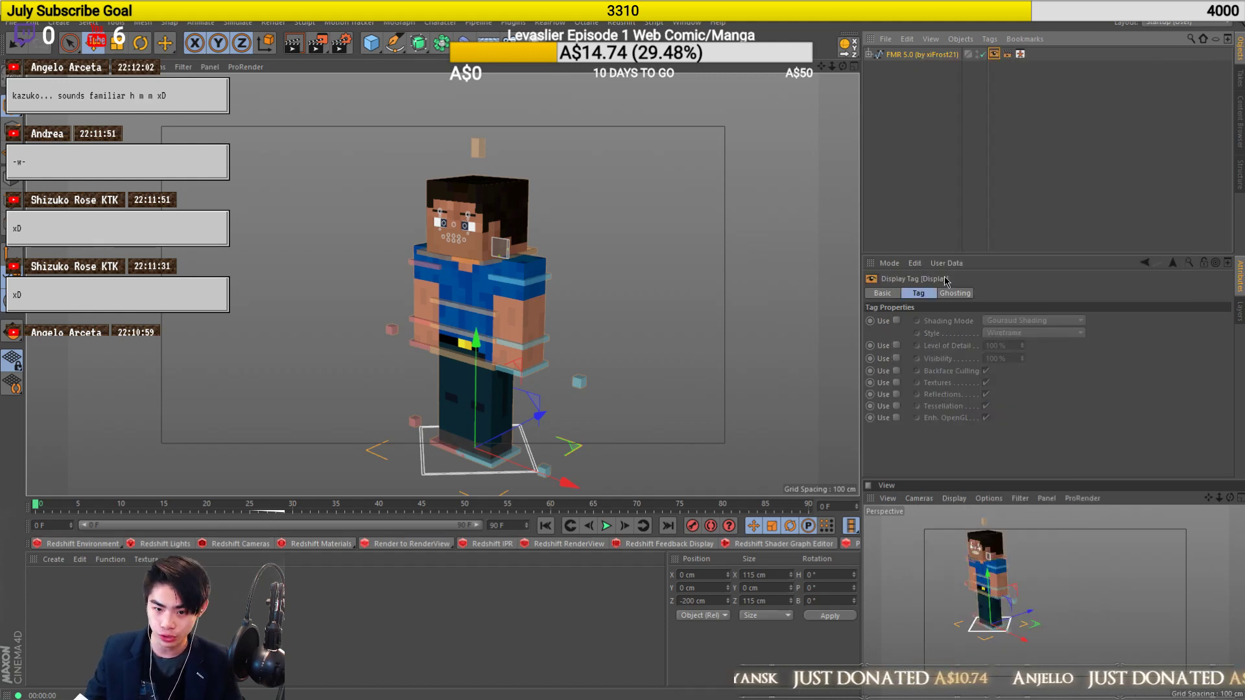
click(896, 358)
drag(1002, 357, 955, 358)
text(0)
key(Return)
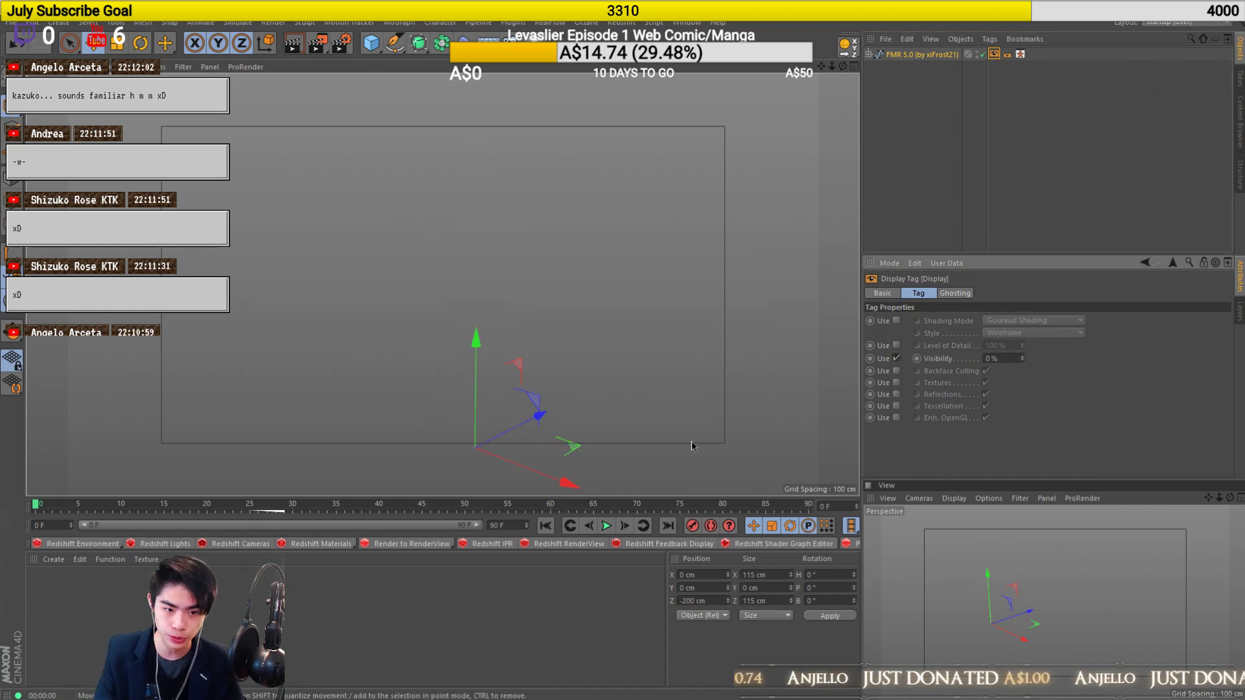
Close the Untitled 4 project without saving its changes.
click(1139, 175)
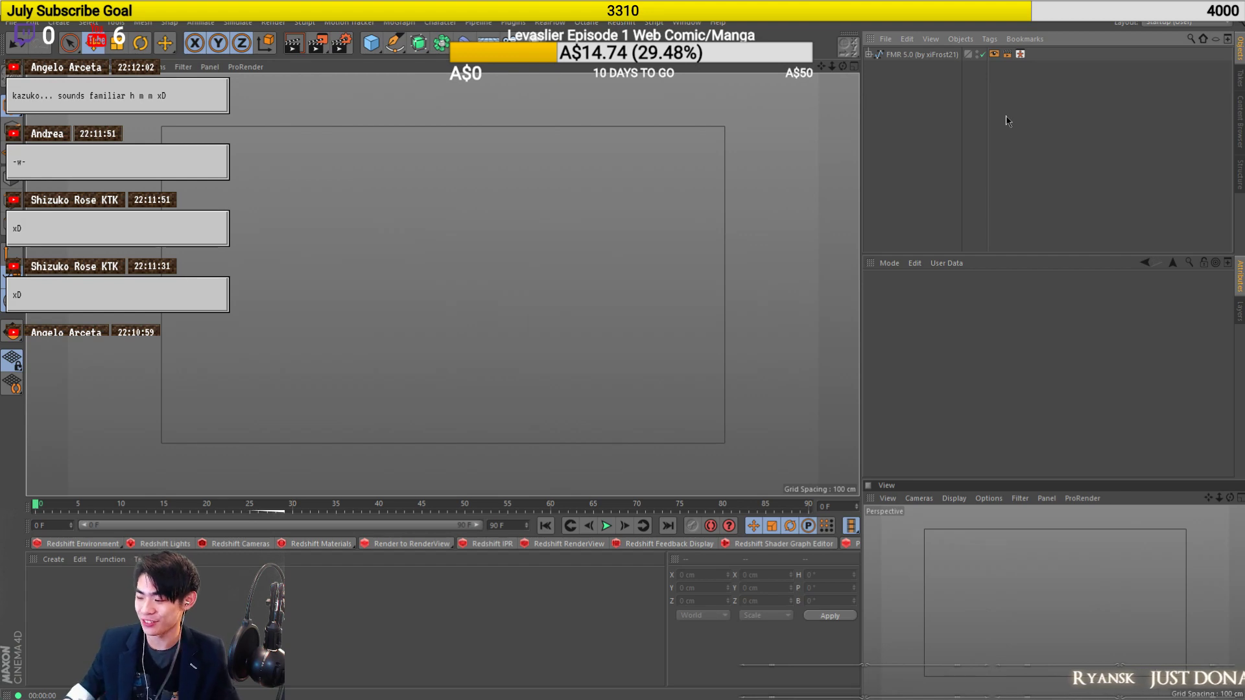
key(ctrl+F4)
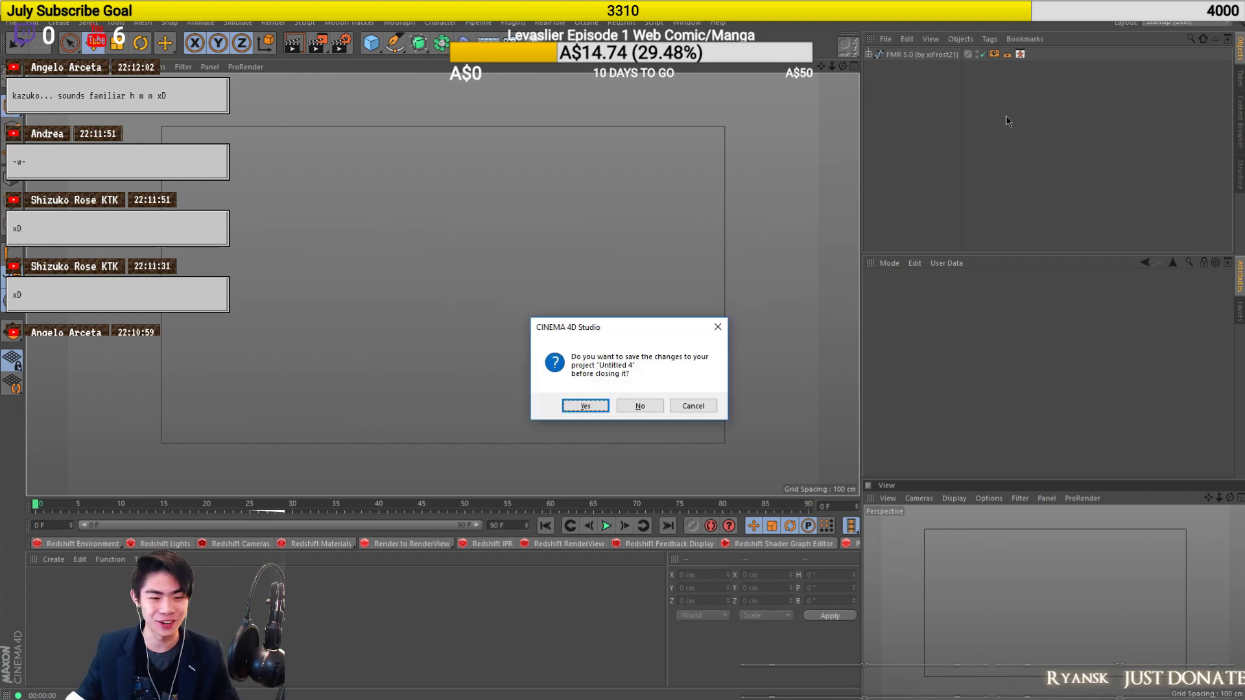
click(633, 408)
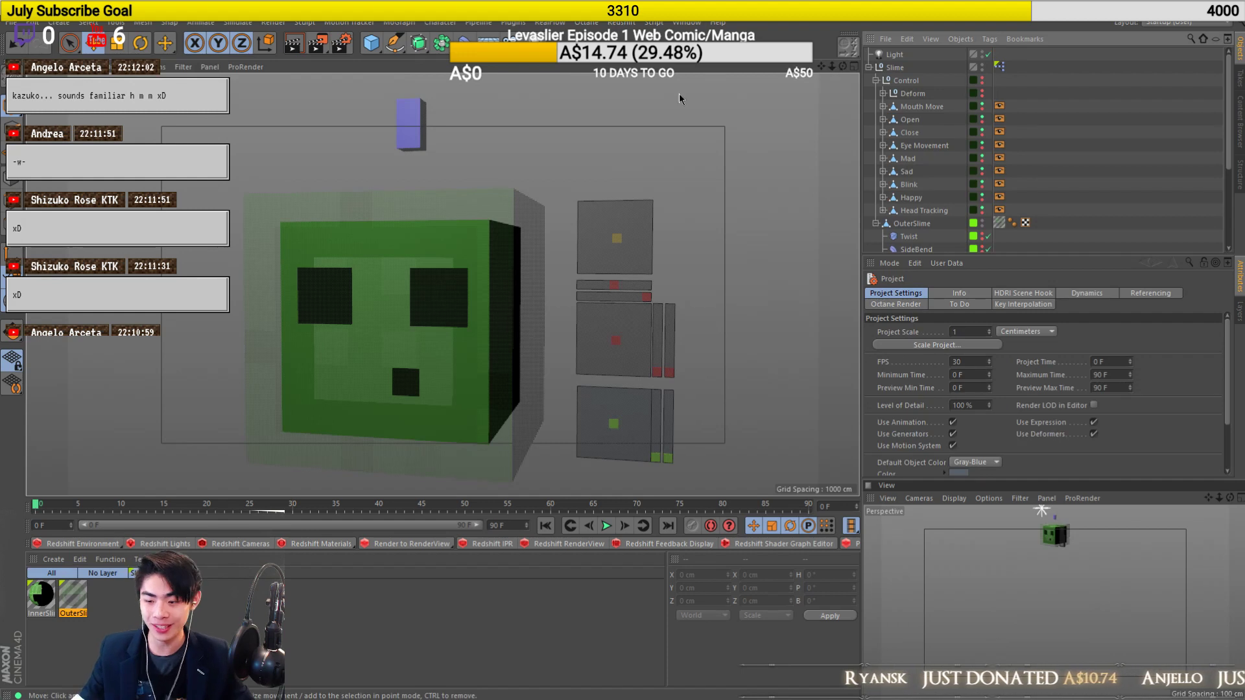
Examine the light's shadow settings and the Compositing tags of EyeL and EyeR in the slime rig.
click(894, 54)
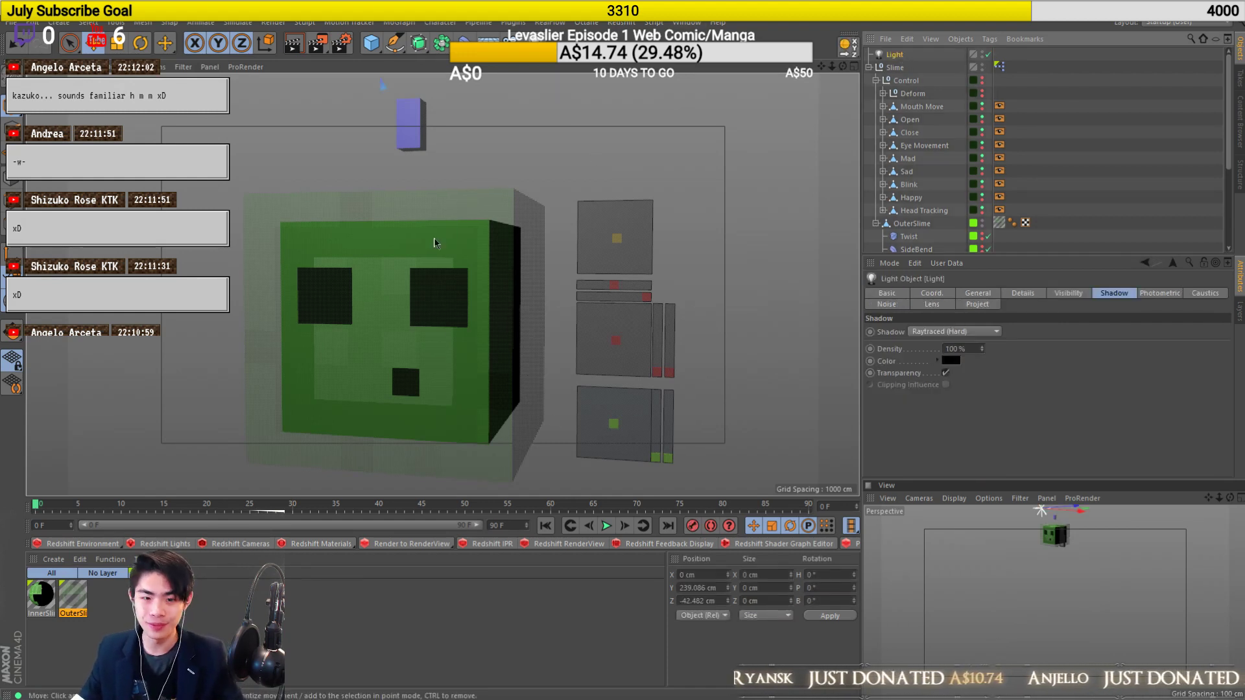
scroll(356, 281, down, 2)
scroll(381, 323, up, 3)
alt+middle_drag(419, 311, 439, 280)
scroll(1068, 200, down, 4)
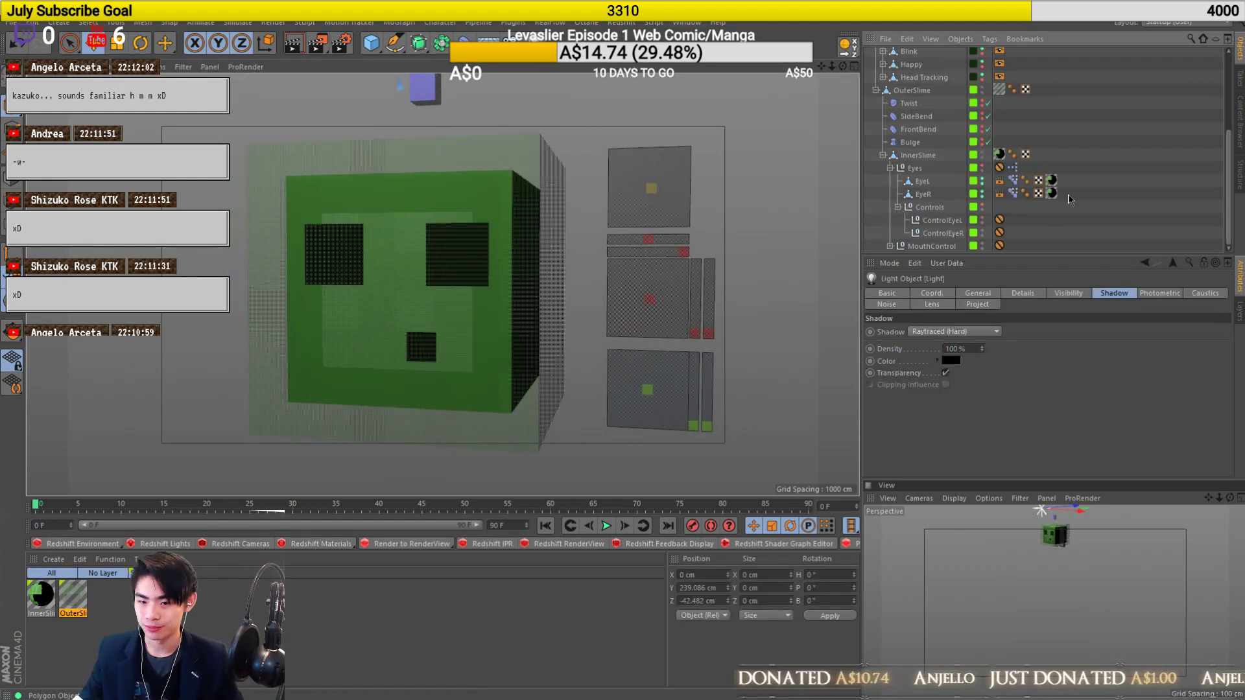
click(999, 180)
ctrl+click(999, 193)
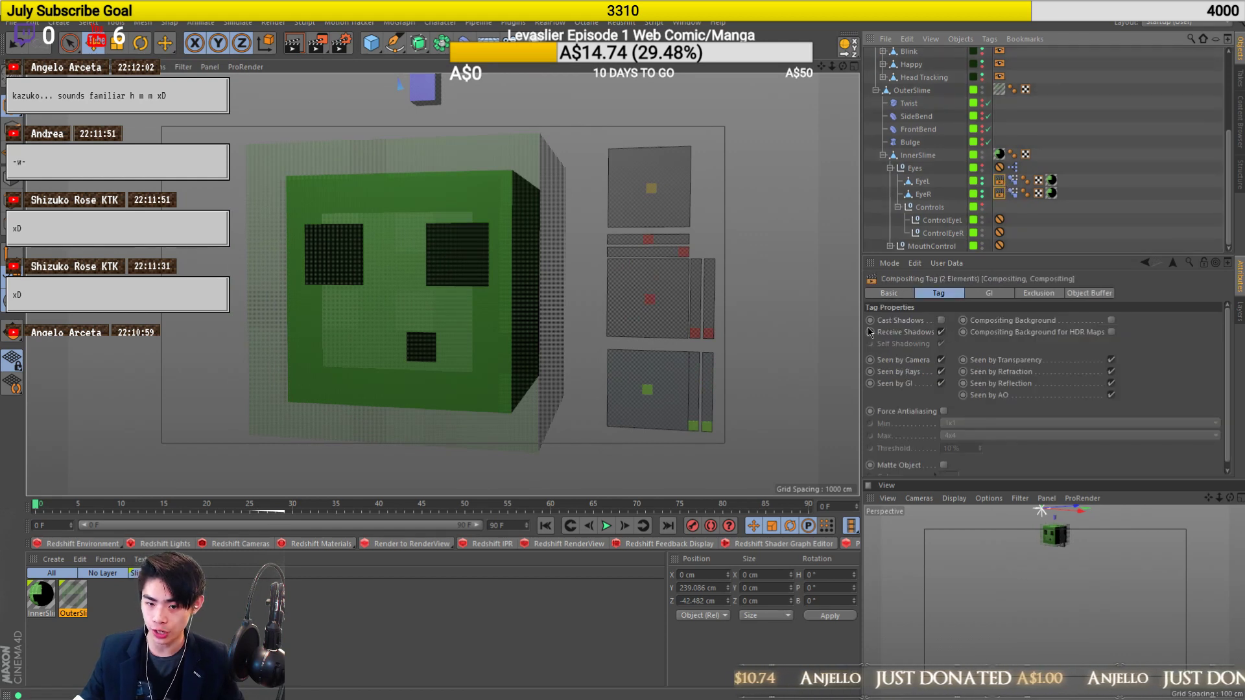
scroll(419, 343, up, 10)
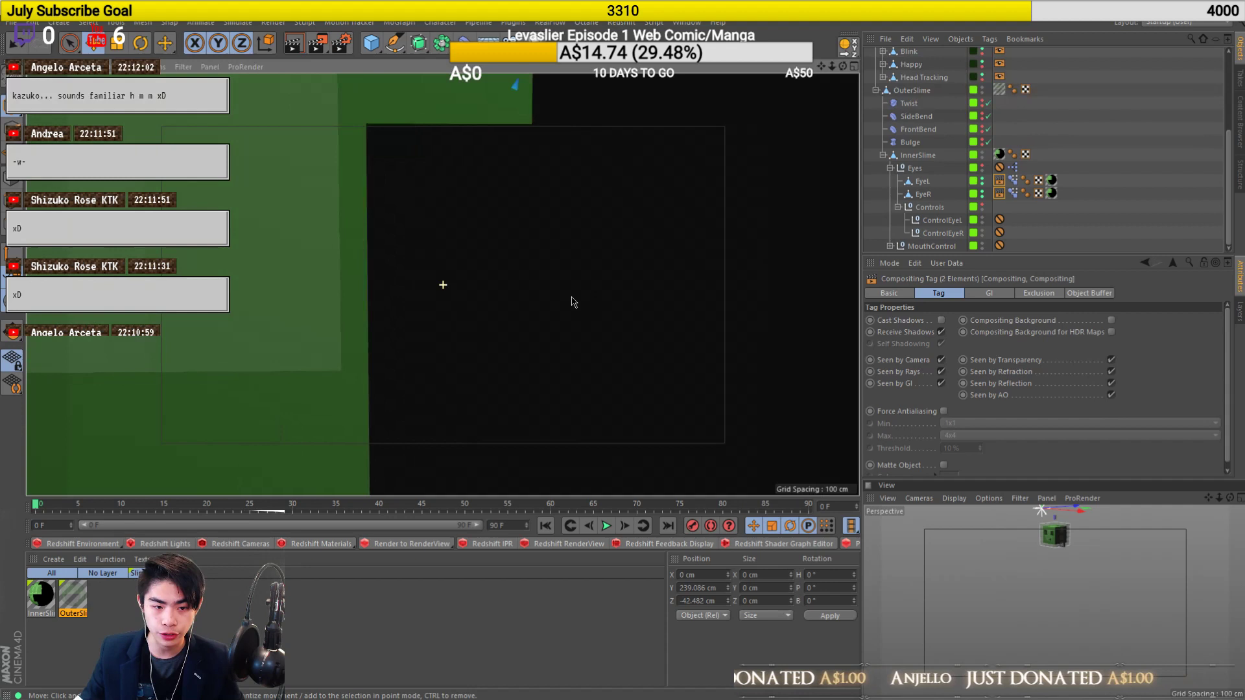
Add a Compositing tag with Cast Shadows turned off to the slime's Mouth object, and test-render the slime.
click(409, 285)
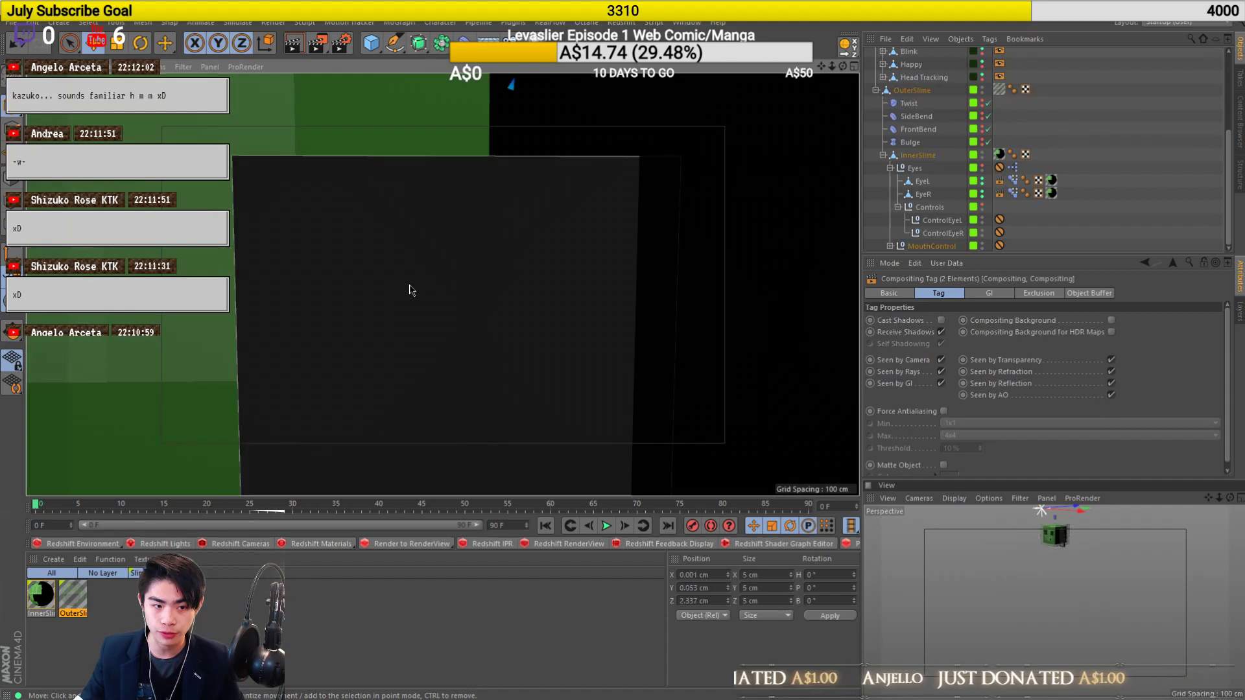
alt+drag(409, 286, 331, 315)
scroll(331, 314, down, 8)
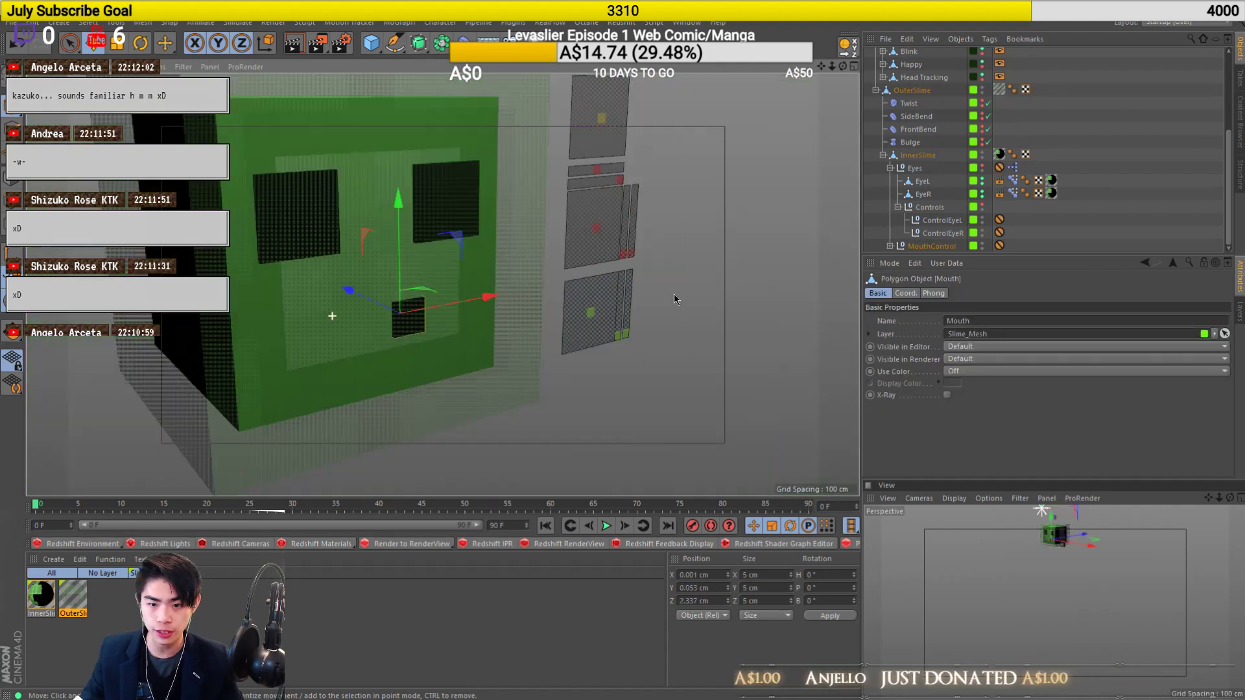
click(889, 247)
right_click(930, 241)
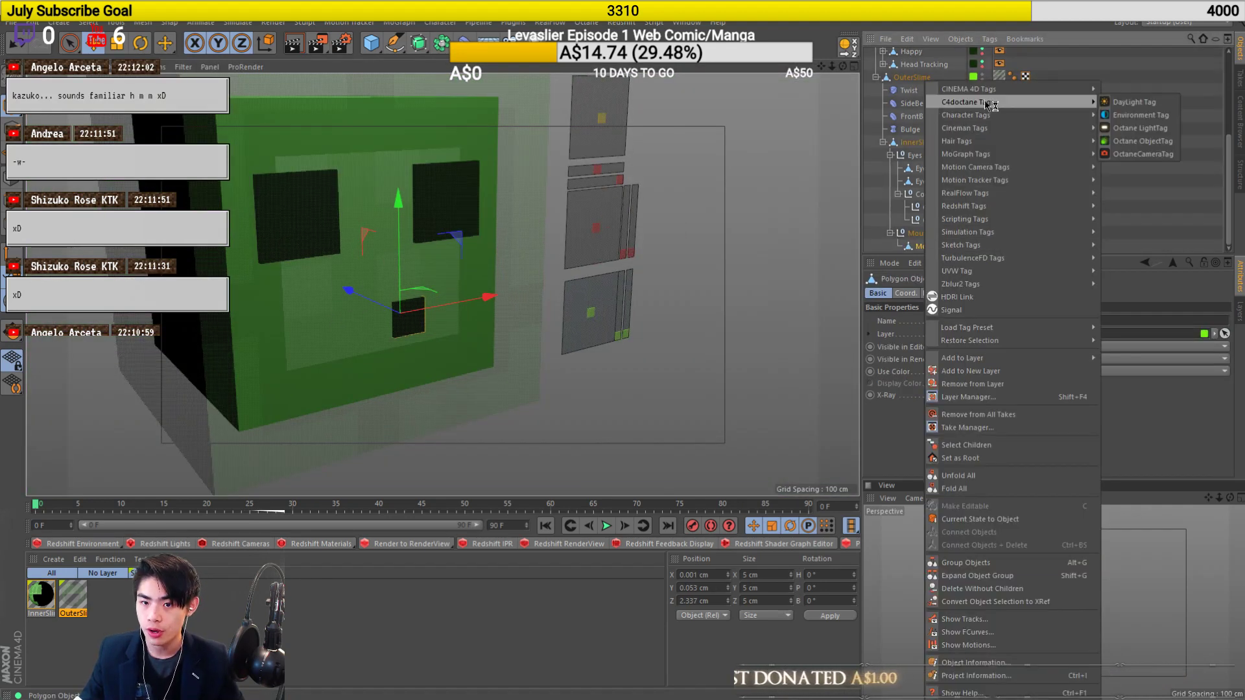
mouse_move(1007, 96)
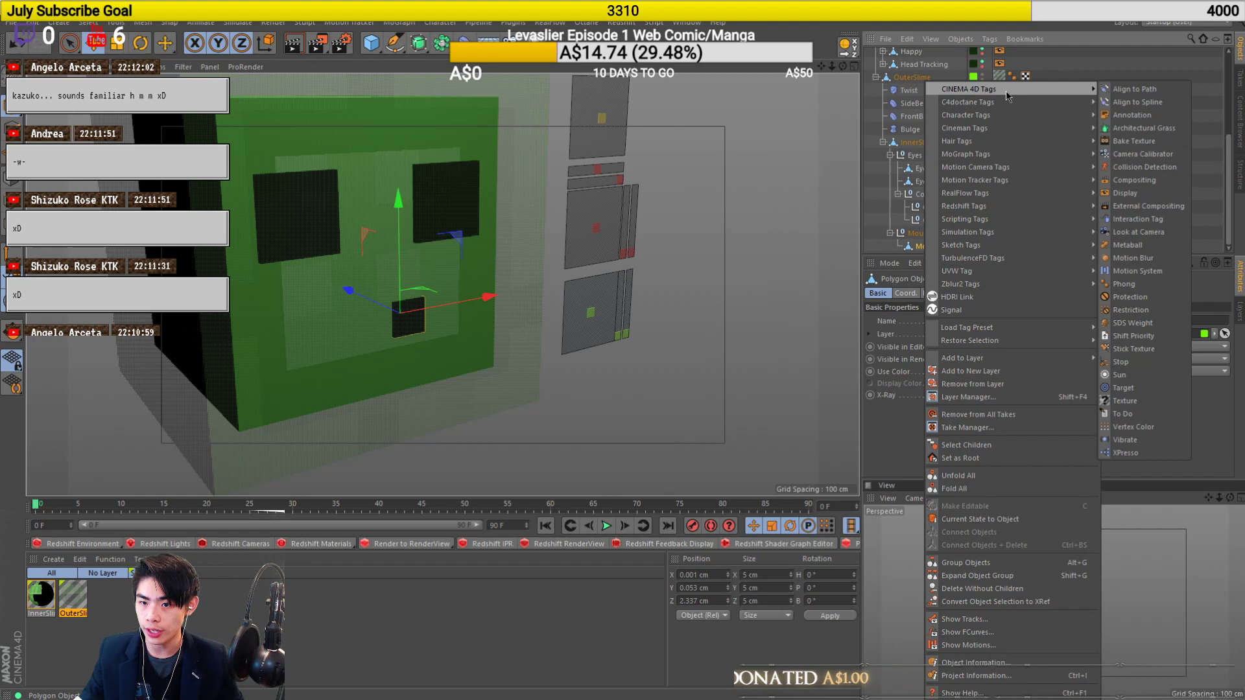
click(1147, 180)
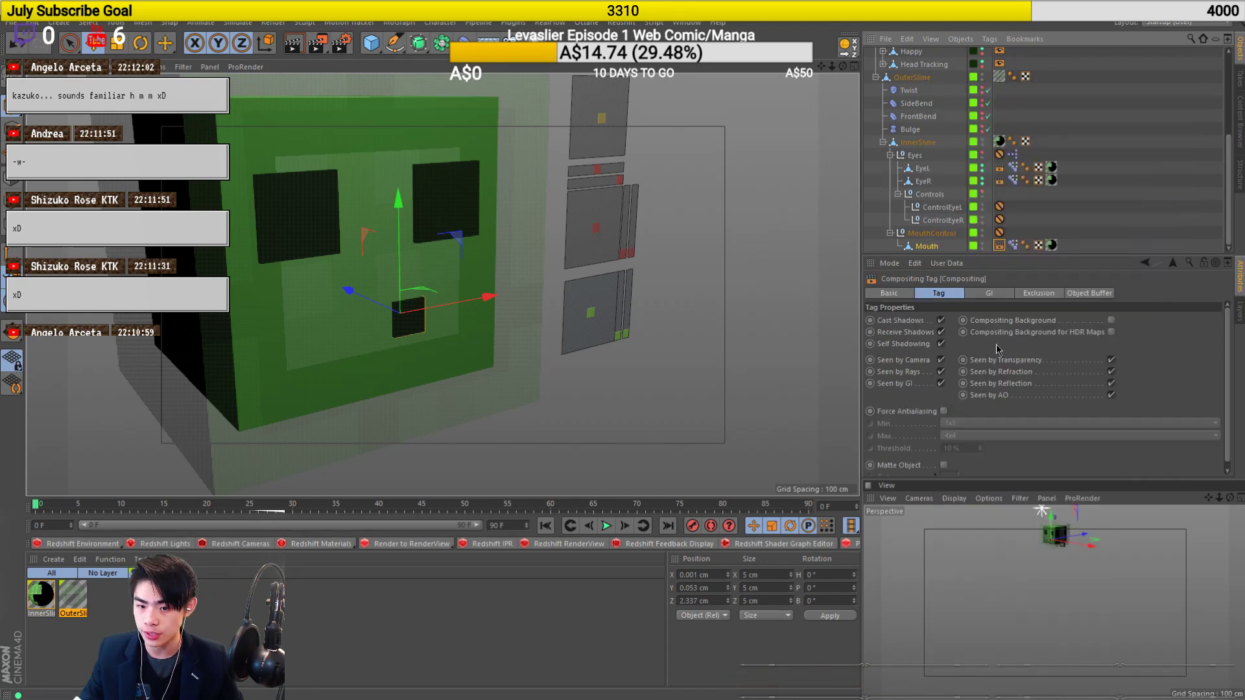
click(942, 320)
alt+drag(525, 298, 361, 267)
key(ctrl+r)
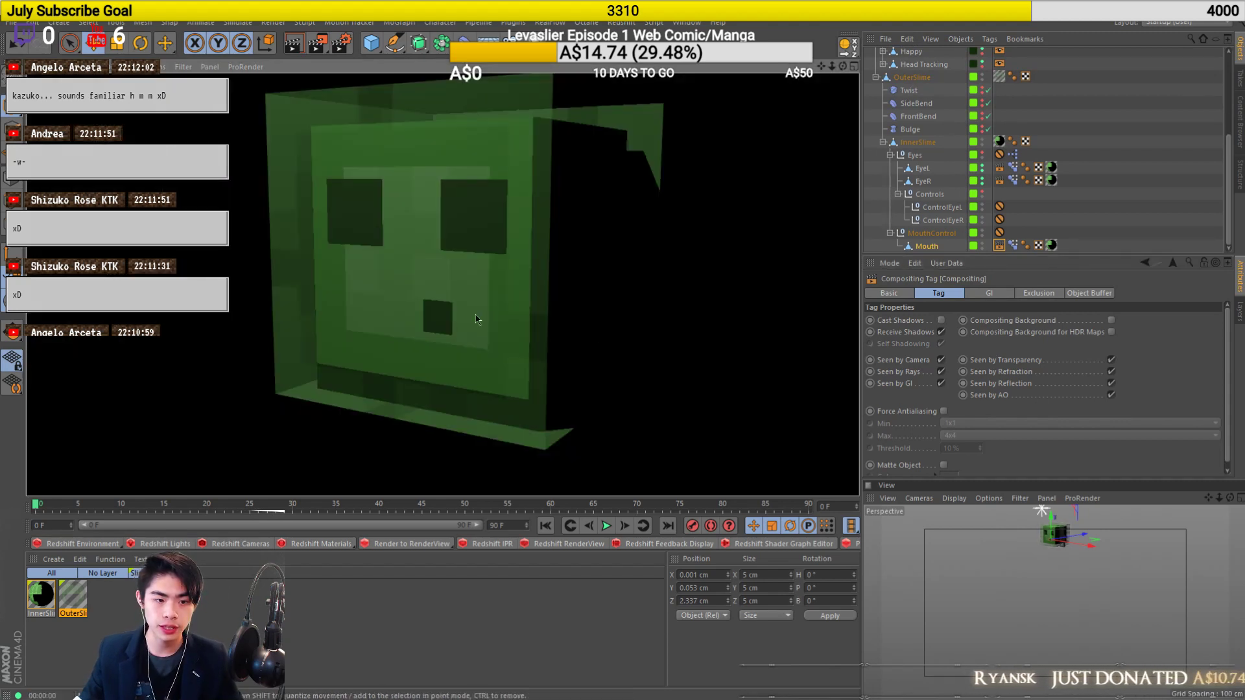
Delete the Light object from the slime scene.
scroll(1122, 170, up, 5)
click(1105, 166)
click(895, 54)
key(Delete)
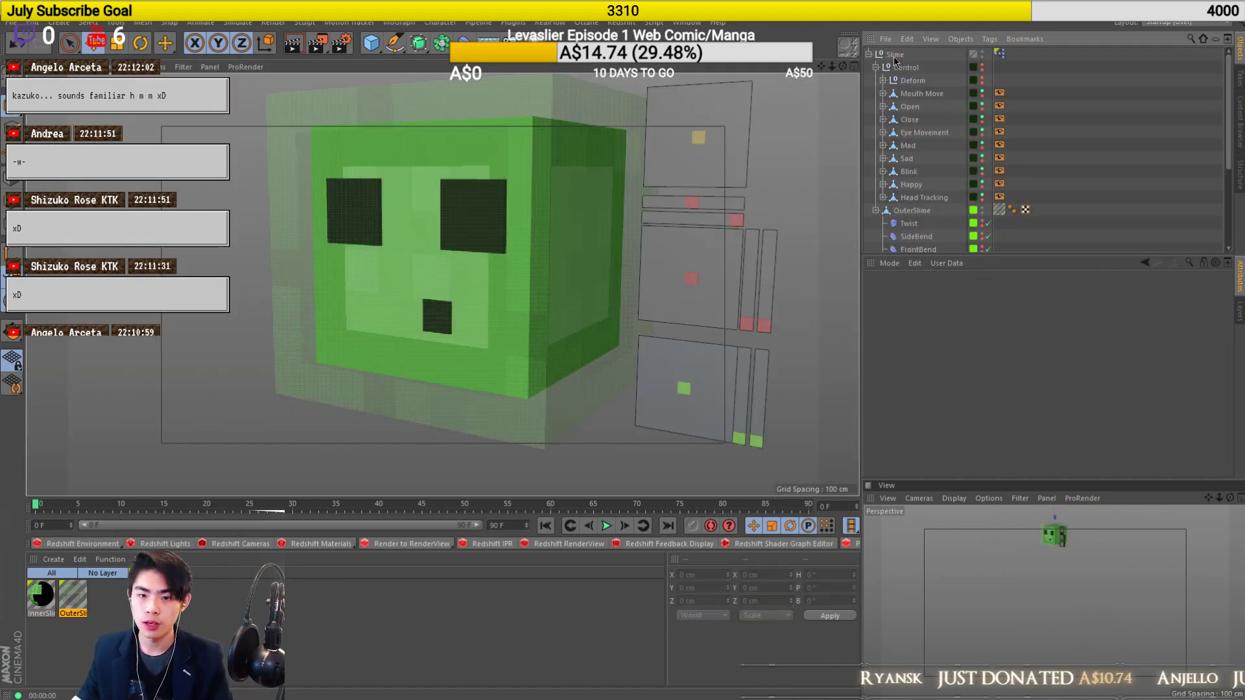
alt+drag(420, 273, 501, 267)
alt+drag(347, 325, 334, 375)
Start saving the slime scene and browse to the Levaslier folder on the Data (D:) drive.
key(ctrl+s)
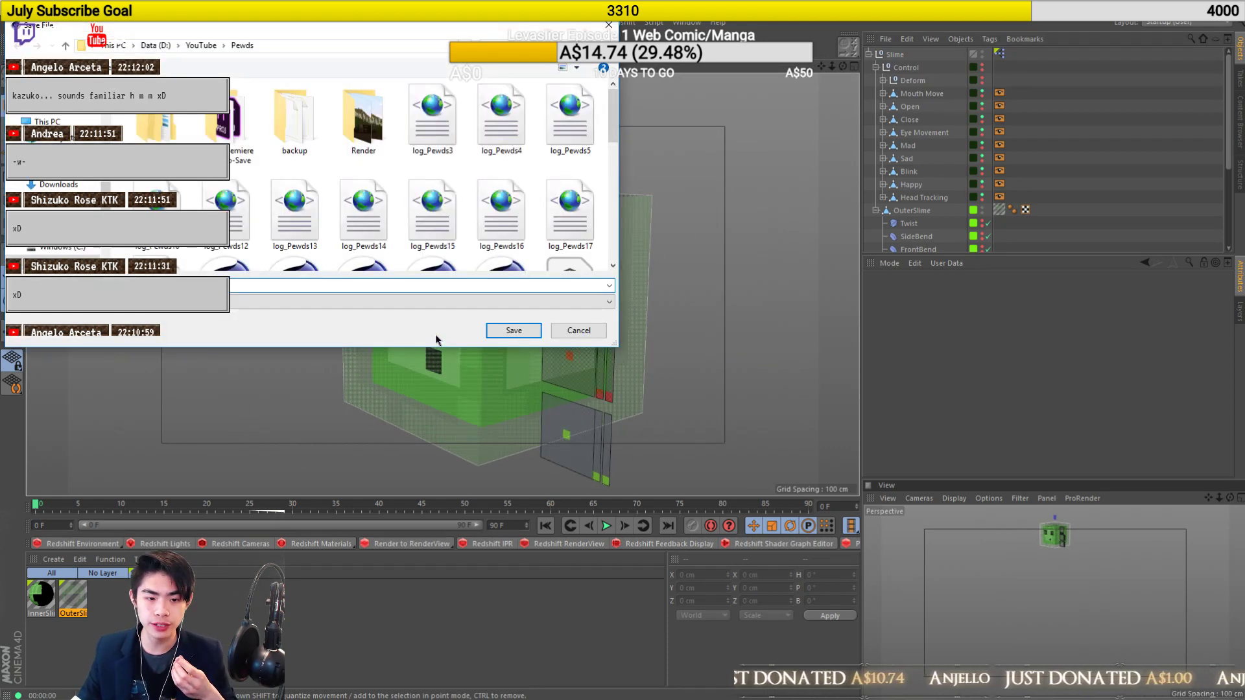
click(192, 49)
drag(251, 24, 561, 105)
scroll(504, 262, down, 2)
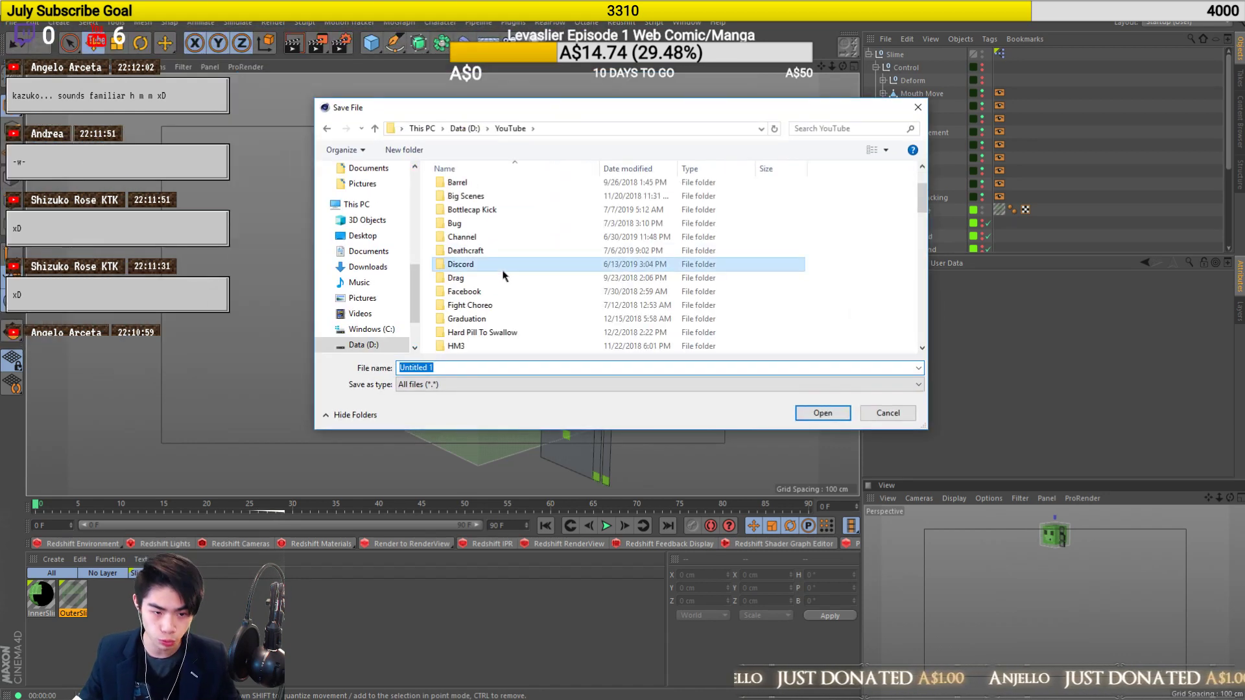
click(503, 270)
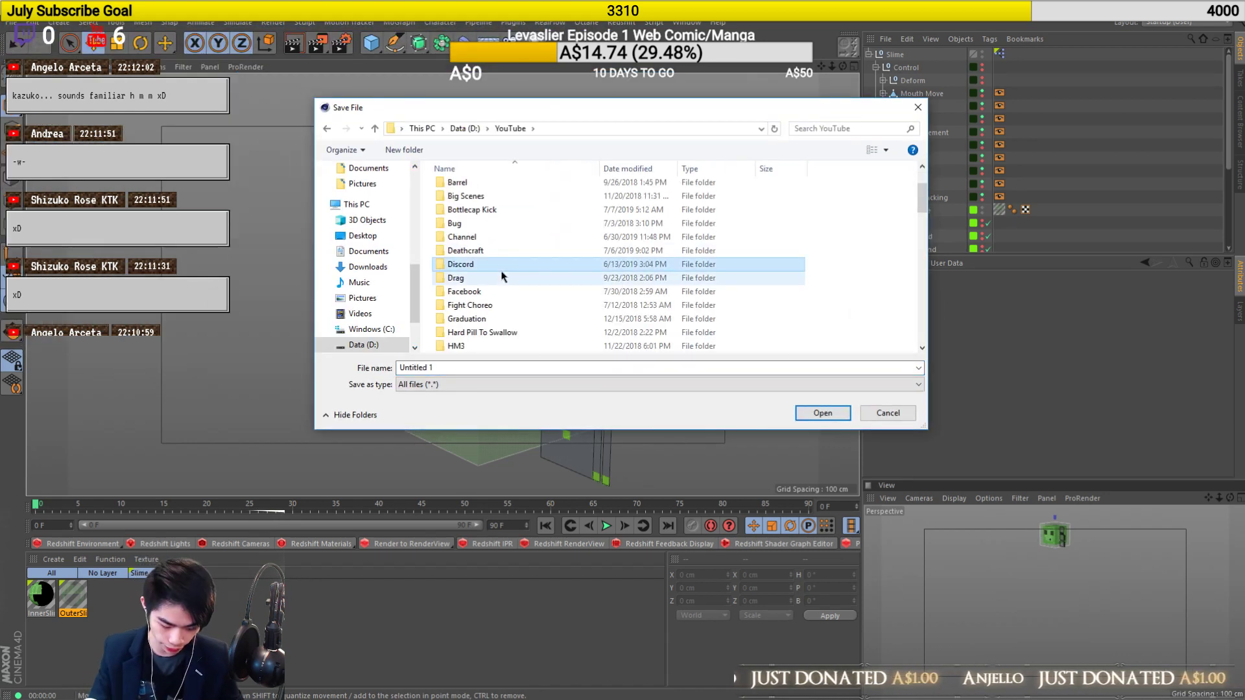
click(464, 128)
double_click(679, 201)
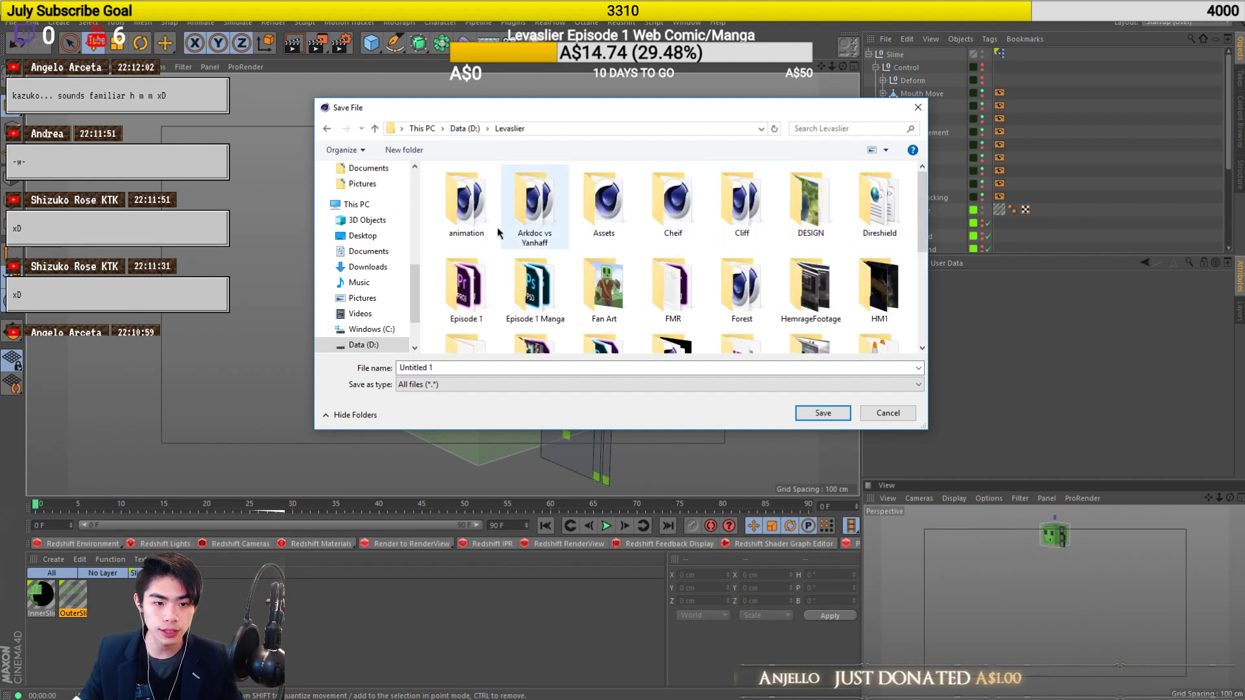
Save the scene as slime in the Assets > Rigs folder.
click(613, 201)
double_click(612, 201)
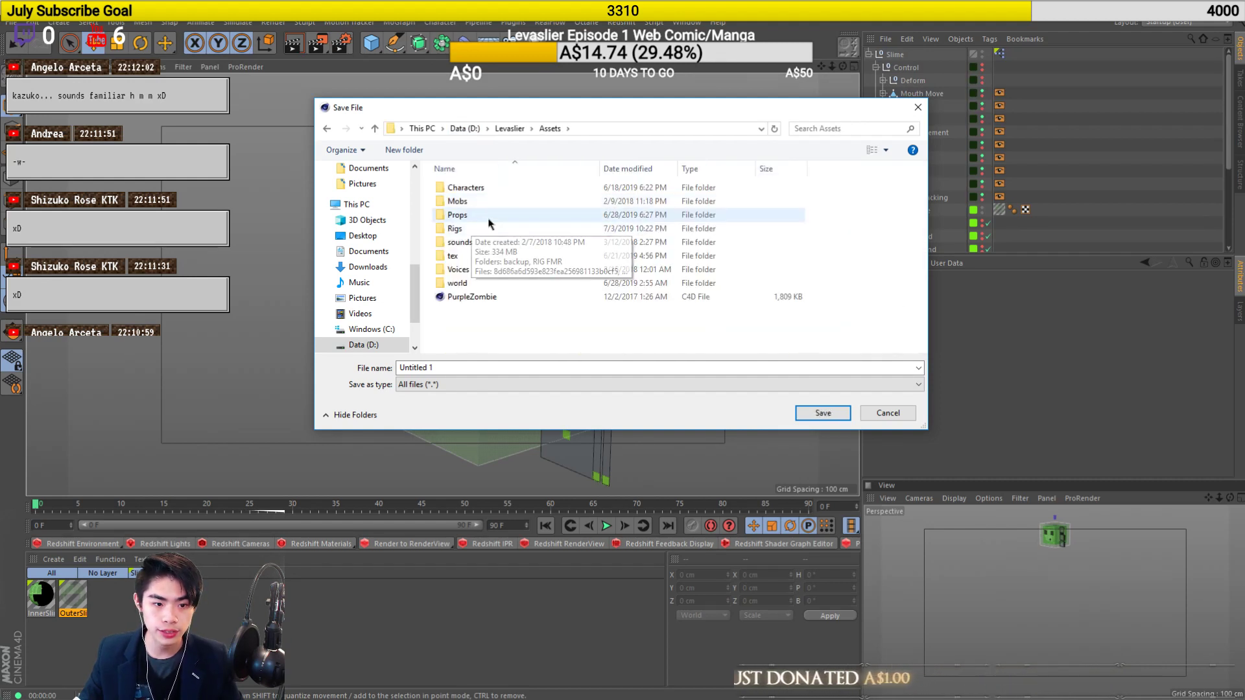
double_click(454, 229)
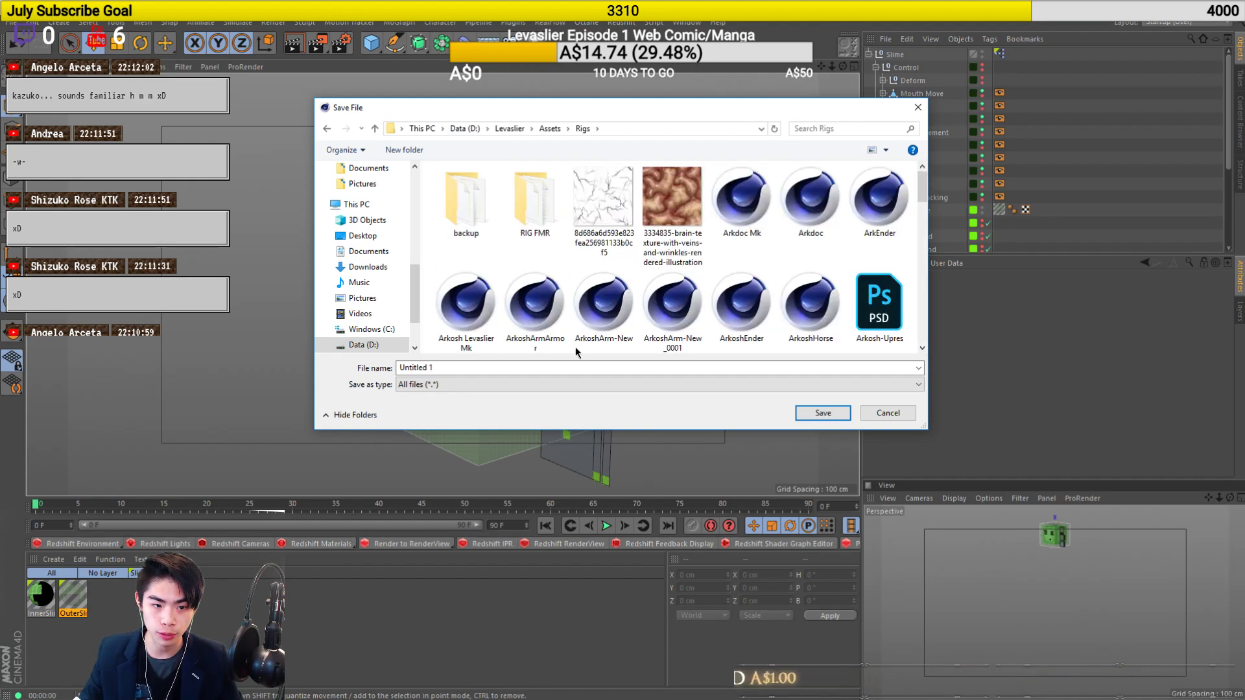
click(604, 304)
double_click(457, 367)
text(slime)
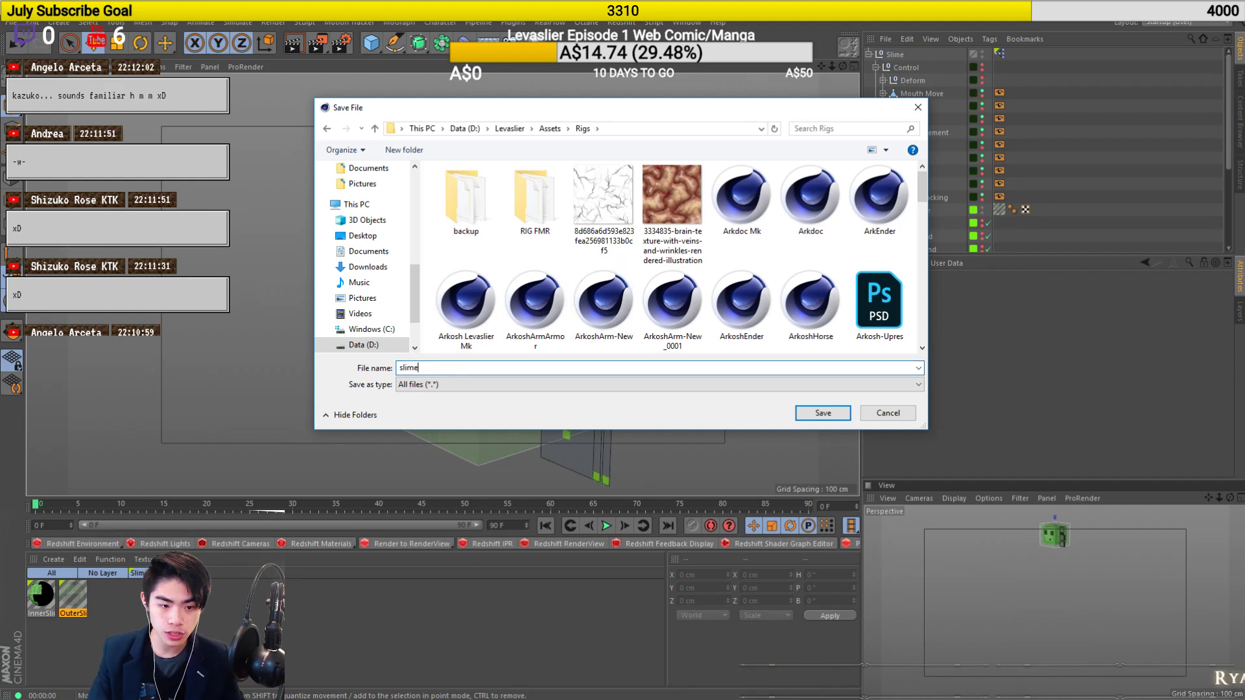
key(Return)
scroll(457, 365, down, 1)
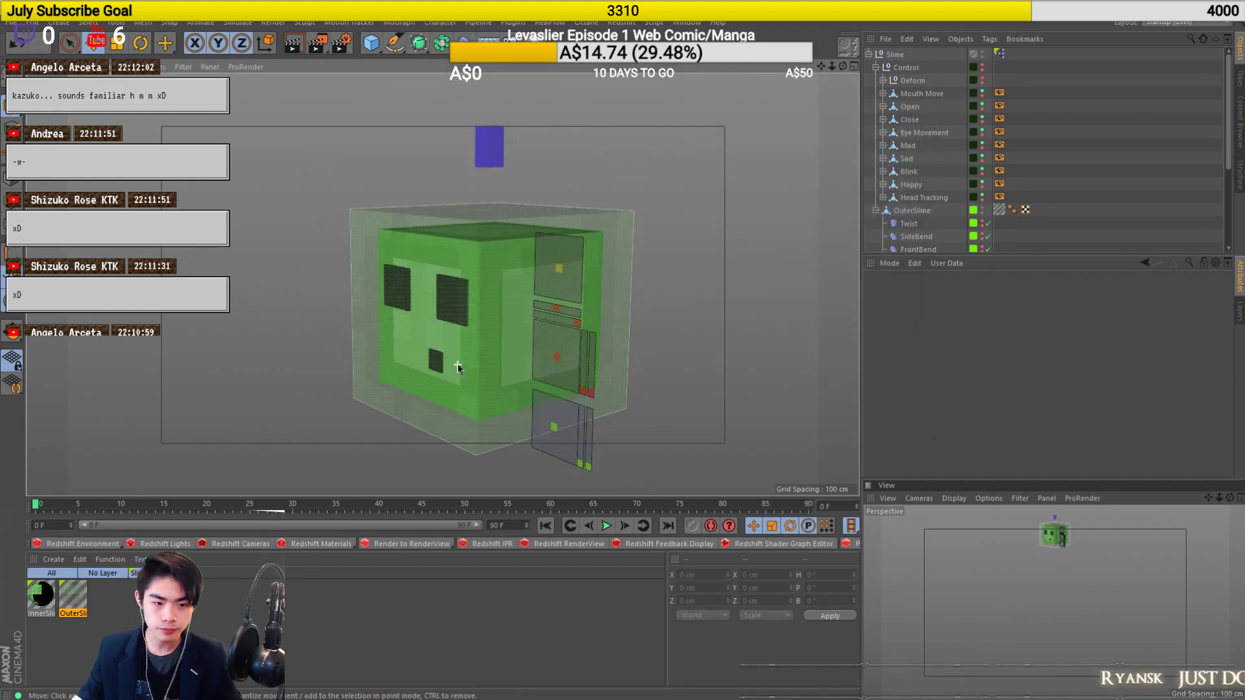
Squash and bend the slime by moving the blue Control object down and sideways, undoing both moves.
scroll(457, 364, up, 3)
alt+drag(481, 322, 408, 360)
alt+drag(517, 351, 457, 337)
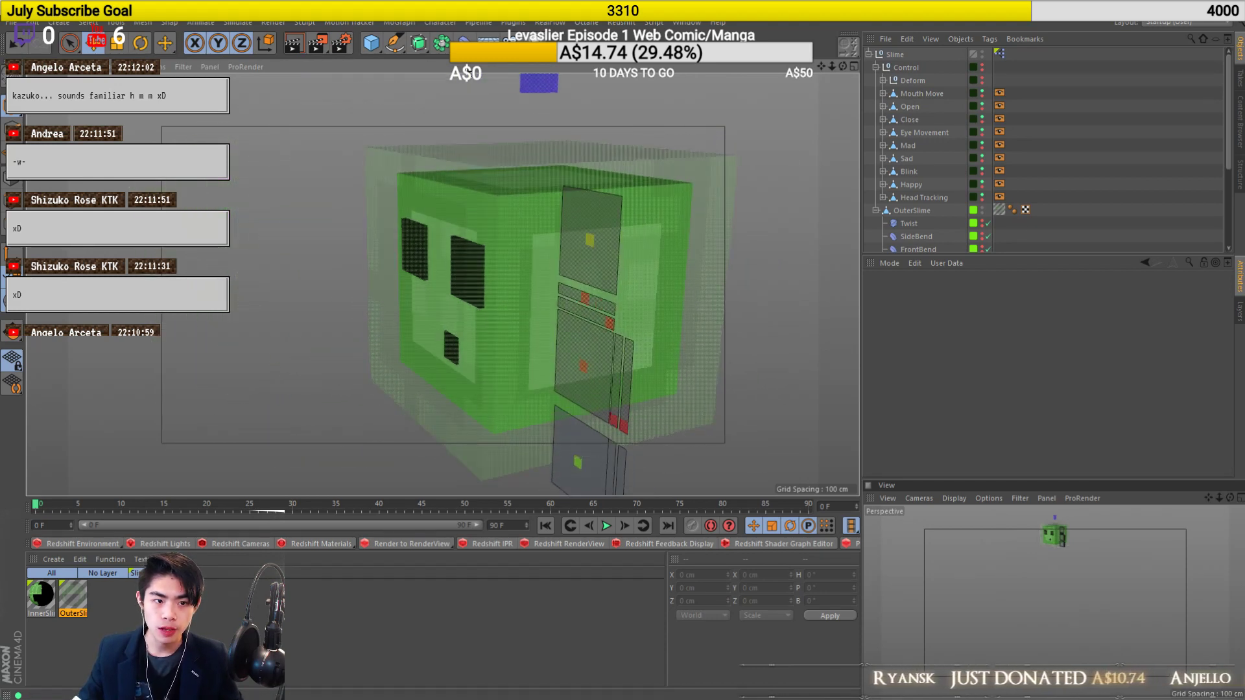
scroll(479, 196, down, 4)
click(517, 118)
alt+middle_drag(516, 118, 481, 187)
mouse_move(482, 156)
mouse_down()
mouse_move(478, 114)
mouse_move(479, 175)
mouse_up()
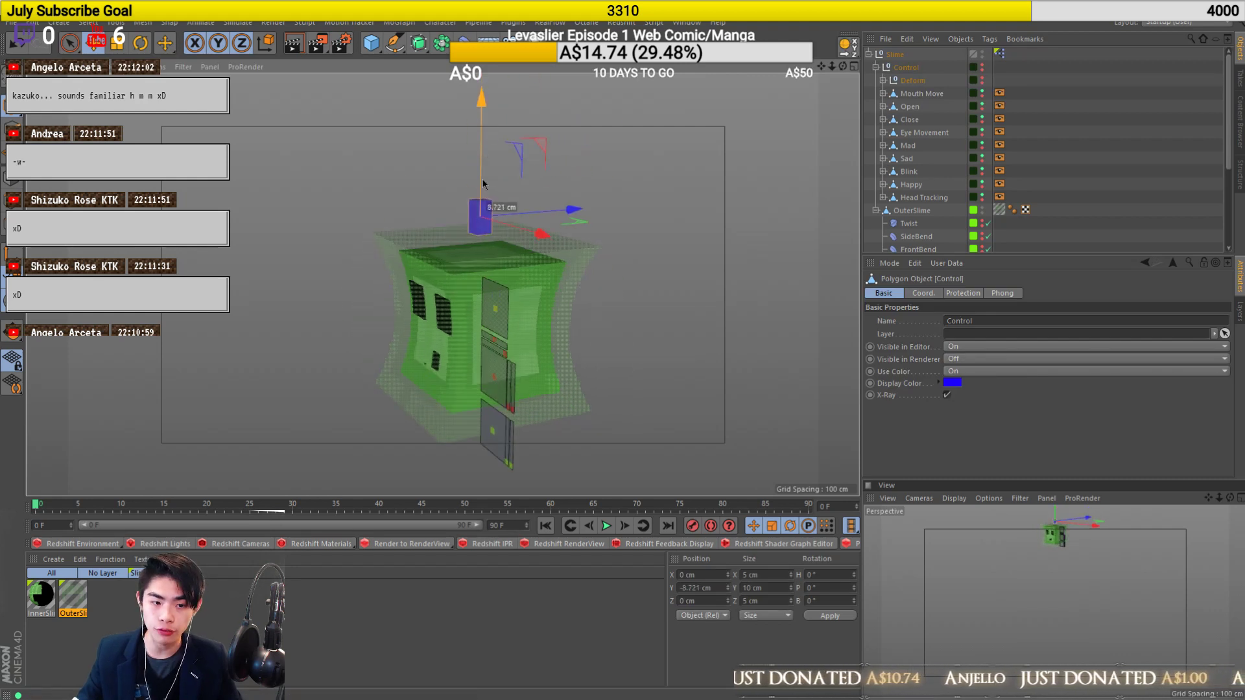
key(ctrl+z)
drag(557, 183, 509, 191)
key(ctrl+z)
Test the slime's front bend and twist by moving Control along Z and rotating it, undoing each change.
alt+drag(564, 416, 467, 370)
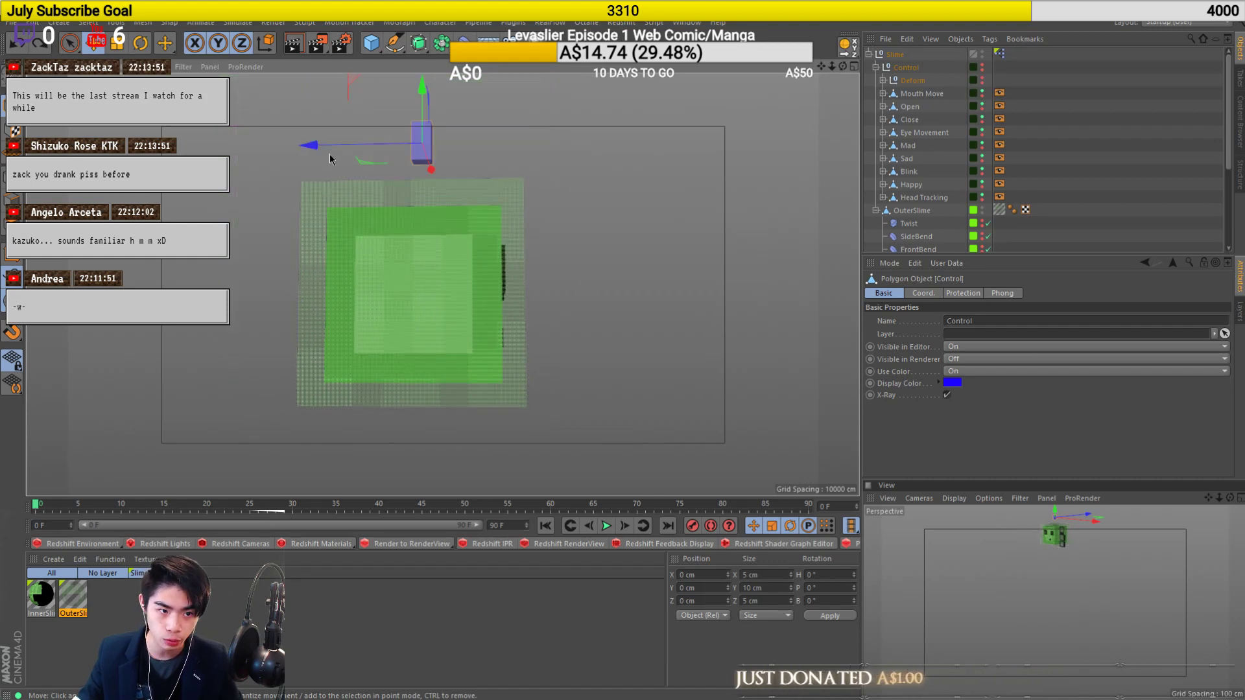
drag(317, 149, 487, 186)
key(ctrl+z)
alt+drag(461, 286, 451, 252)
key(r)
drag(454, 196, 519, 265)
key(ctrl+z)
scroll(516, 266, down, 3)
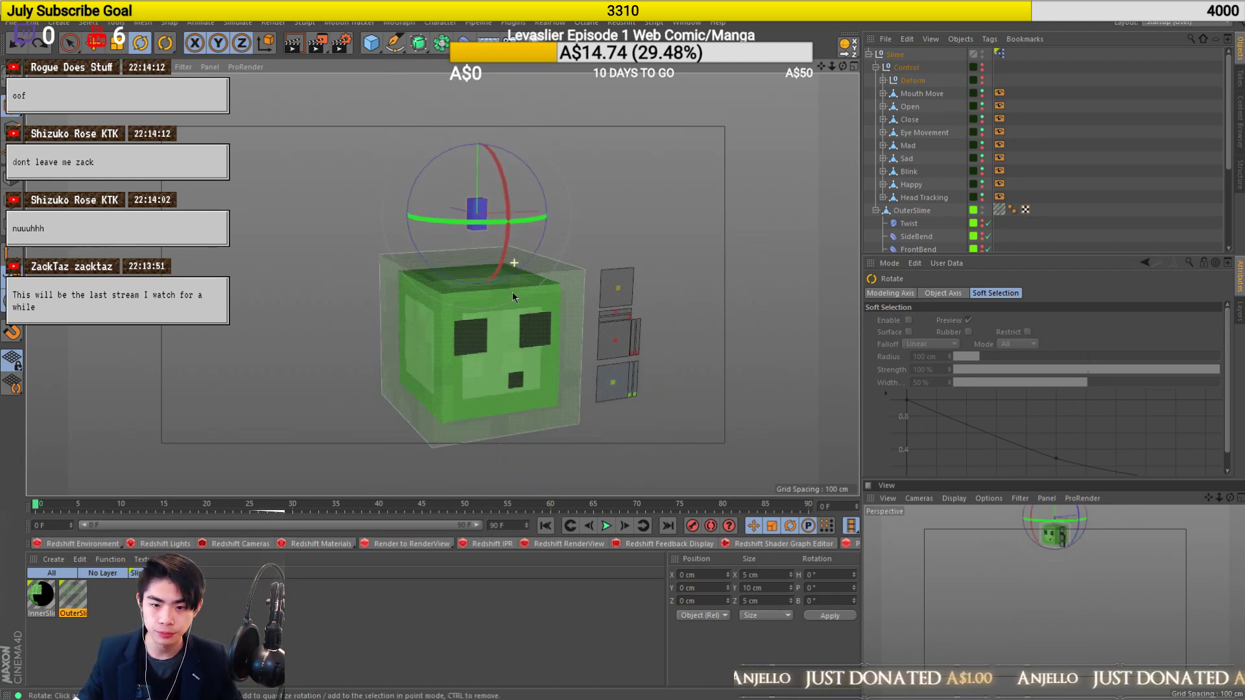
Stretch the slime by moving the Control object upward, and undo the move.
key(e)
alt+drag(550, 324, 490, 314)
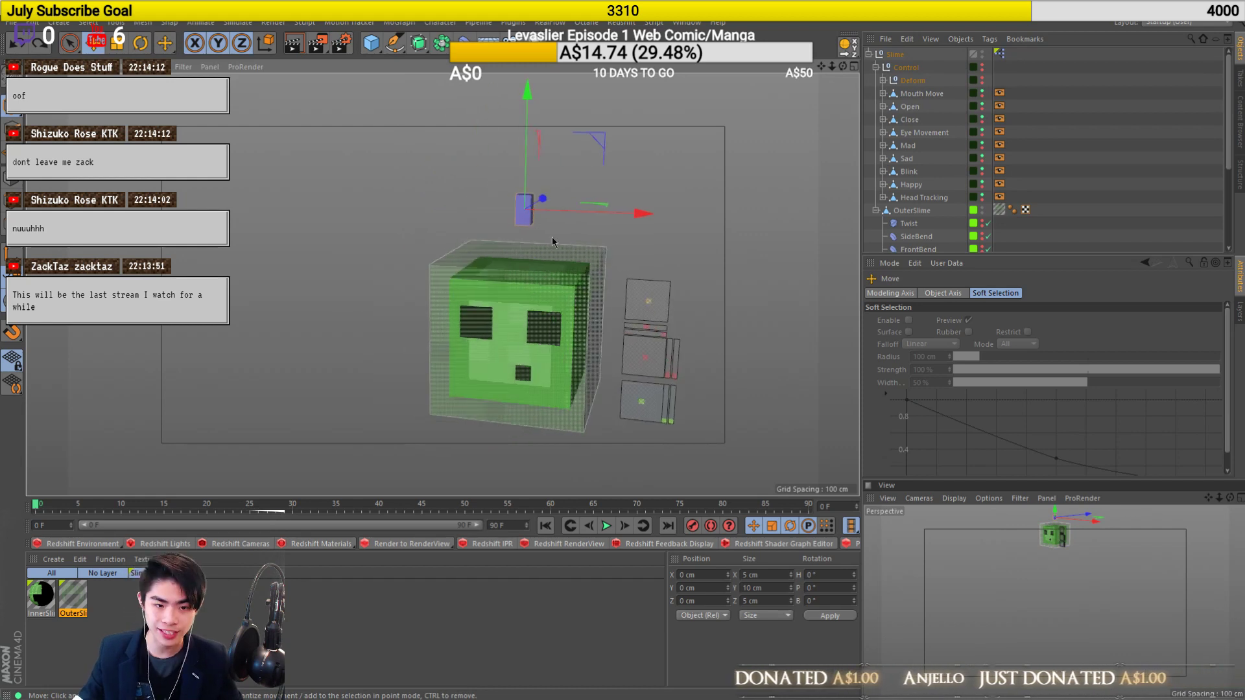
scroll(542, 308, up, 4)
alt+middle_drag(540, 305, 446, 289)
alt+drag(472, 367, 519, 356)
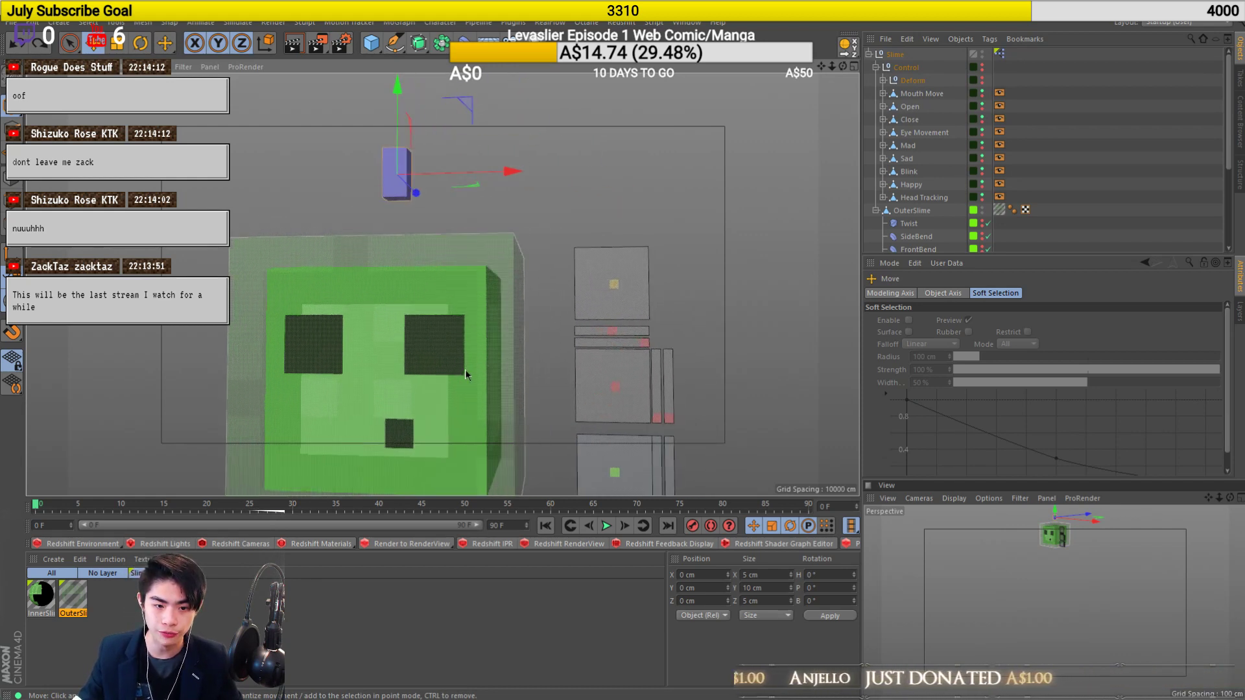
alt+middle_drag(468, 371, 517, 297)
alt+drag(490, 309, 499, 314)
alt+middle_drag(495, 225, 484, 289)
drag(423, 266, 392, 49)
key(ctrl+z)
Test the Eye Movement controller by moving it diagonally about 4.6 cm, undo it, and select the Head Tracking controller.
click(651, 378)
drag(651, 378, 667, 397)
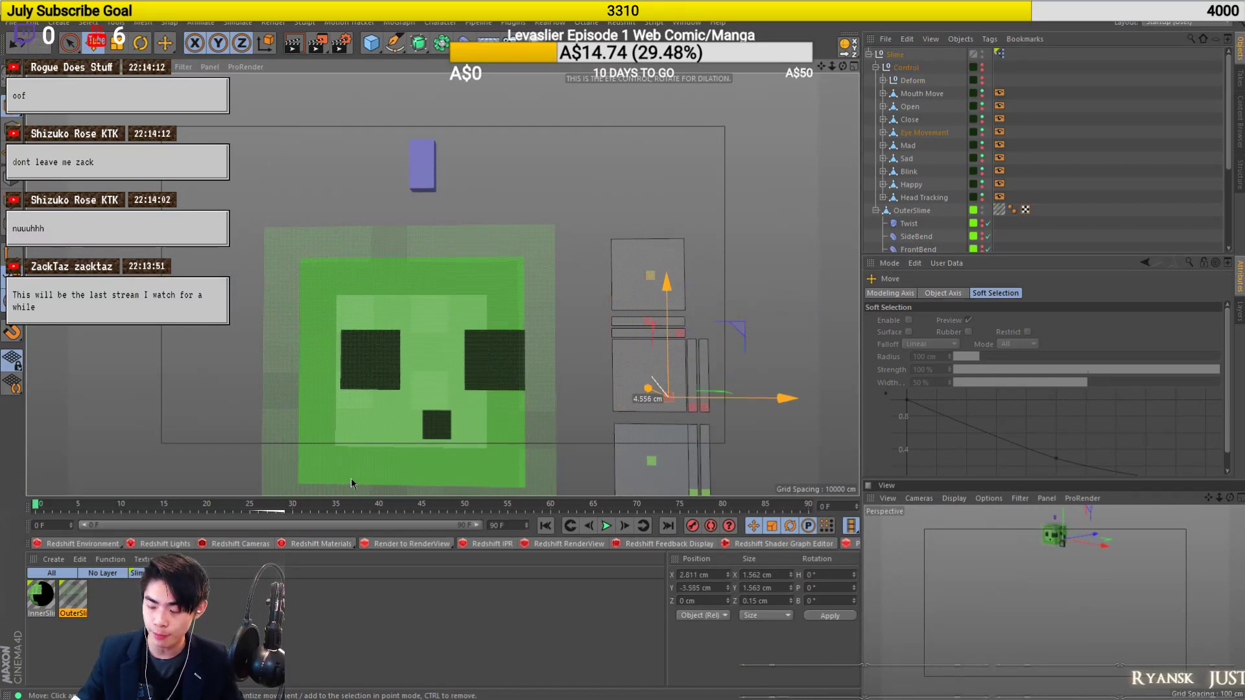
key(ctrl+z)
click(658, 286)
click(651, 277)
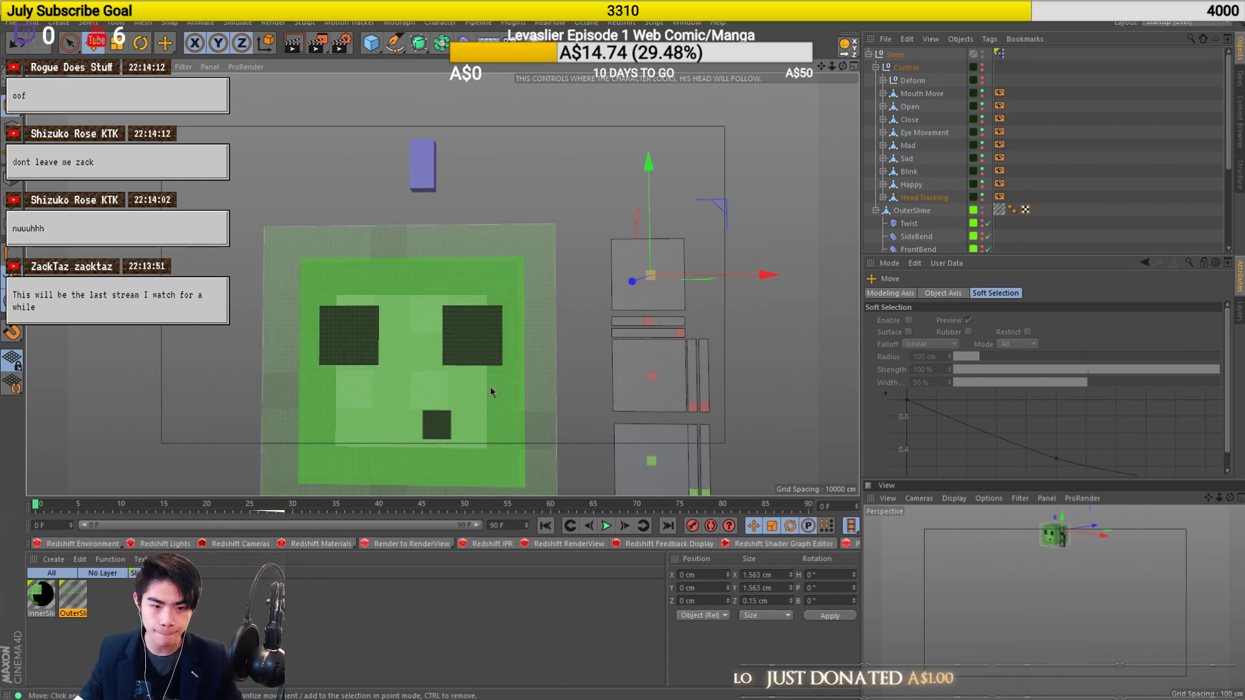
Examine the Twist, SideBend, FrontBend and Bulge deformers under OuterSlime.
alt+middle_drag(491, 393, 510, 331)
alt+drag(491, 297, 508, 328)
alt+drag(442, 283, 443, 301)
scroll(977, 180, down, 4)
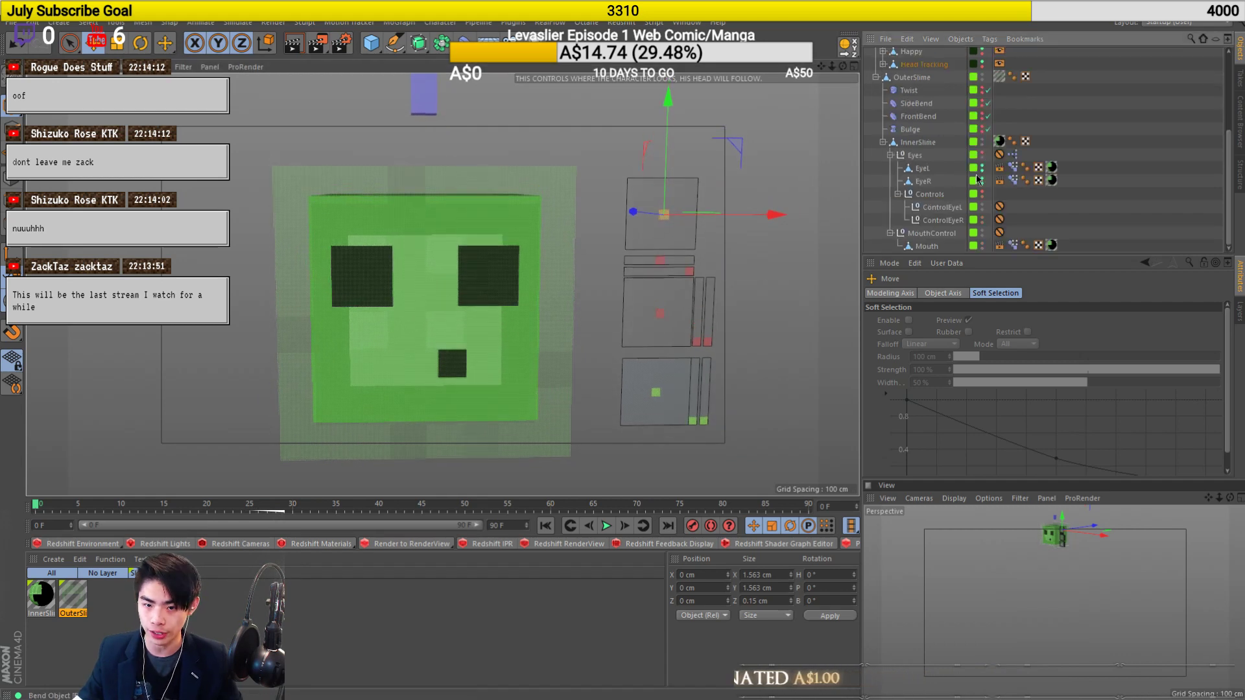
click(909, 90)
shift+click(911, 129)
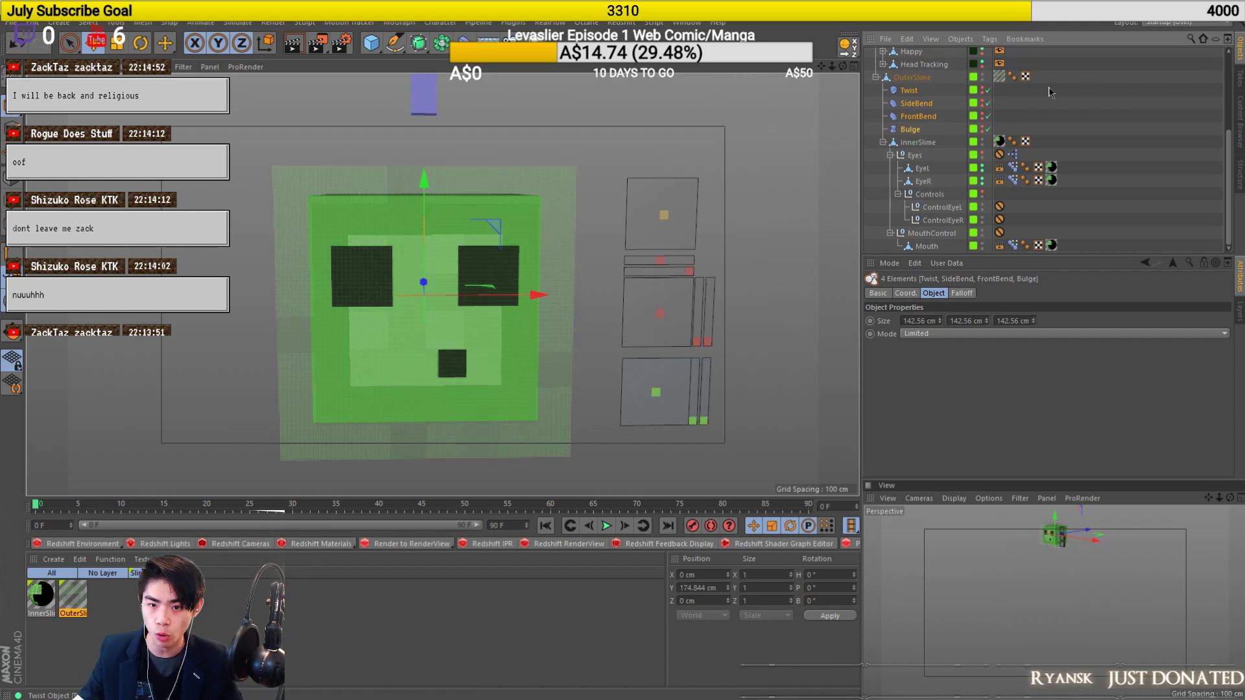
click(1101, 97)
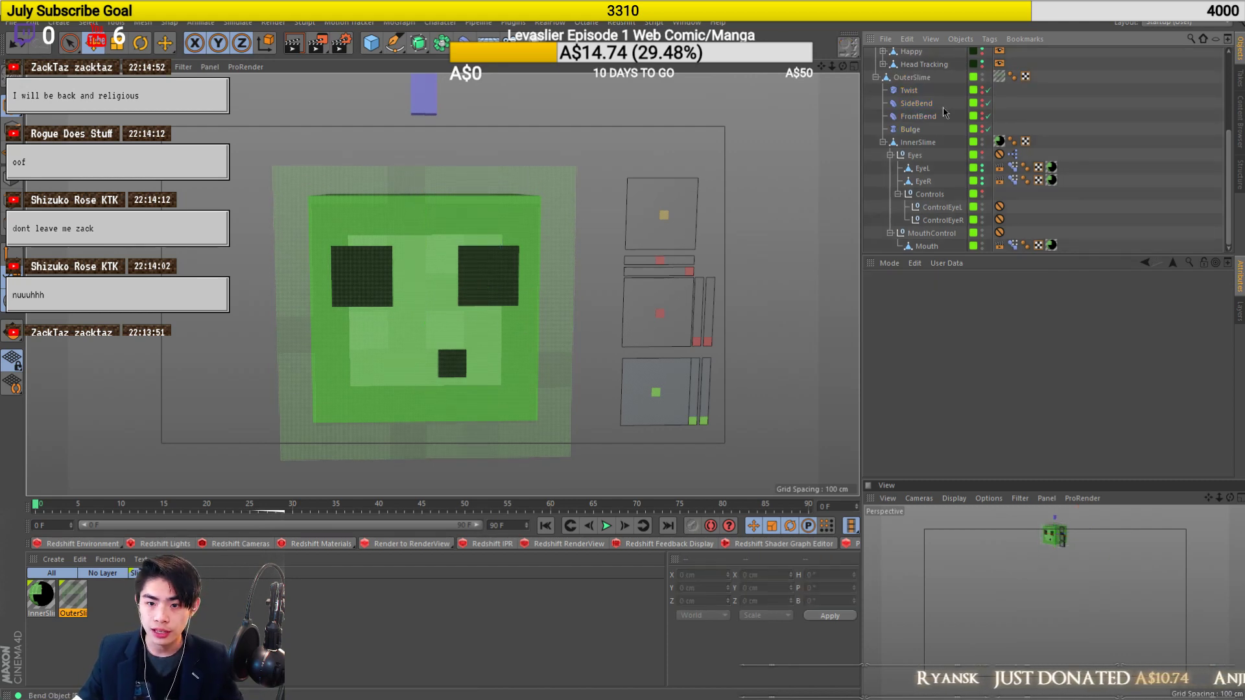
Demonstrate the deformers from the slime's side by moving Control down and along Z, undoing each move.
alt+drag(430, 330, 587, 310)
click(315, 111)
alt+drag(371, 305, 500, 306)
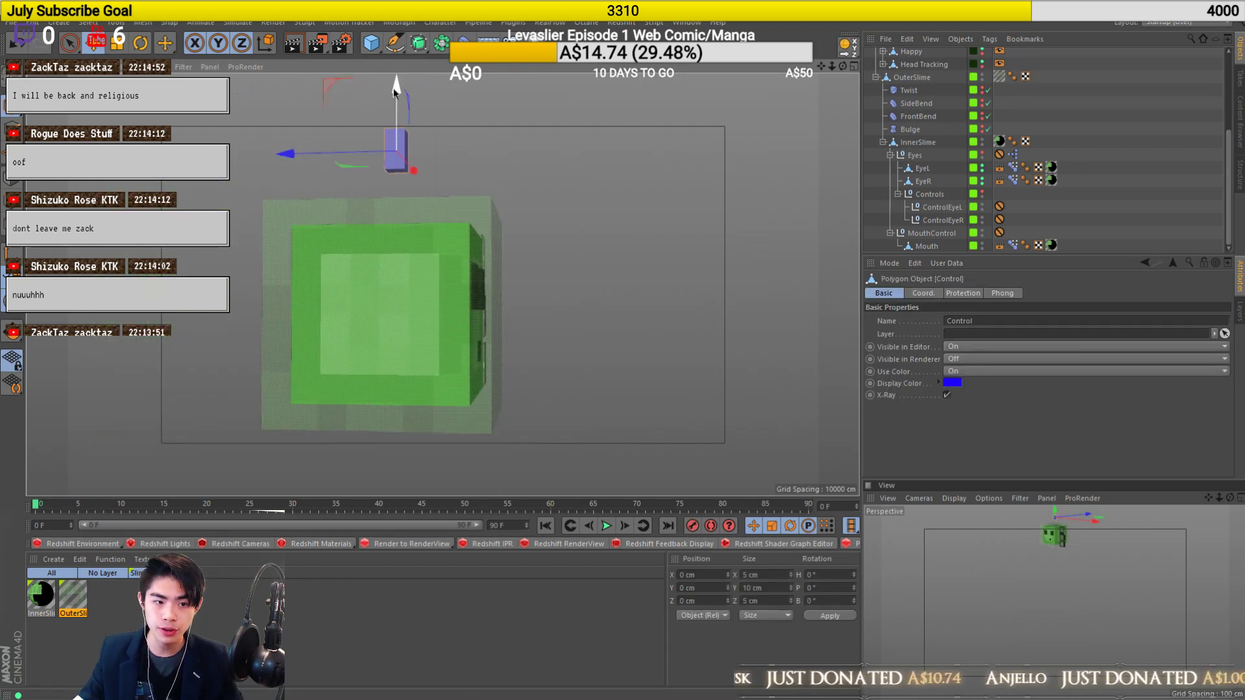
drag(395, 101, 395, 194)
key(ctrl+z)
drag(288, 156, 242, 185)
key(ctrl+z)
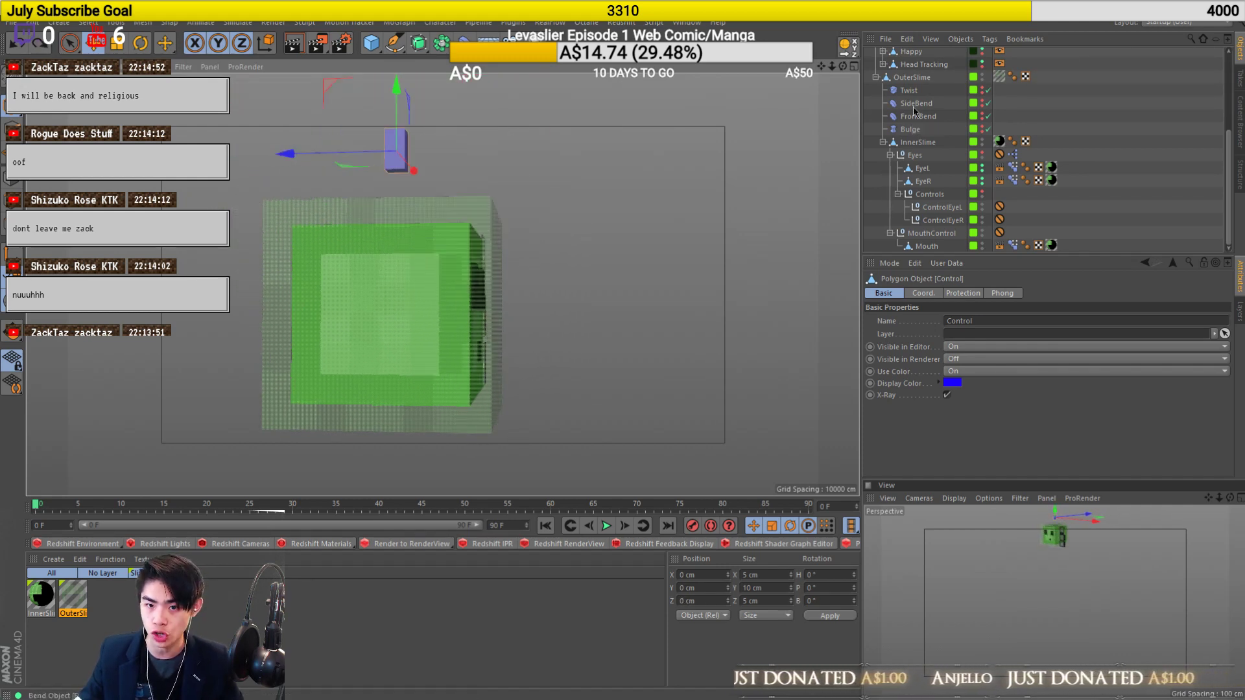
Turn on Keep Y-Axis Length for the FrontBend deformer.
click(921, 116)
click(981, 118)
alt+drag(391, 362, 314, 422)
alt+right_drag(450, 265, 510, 280)
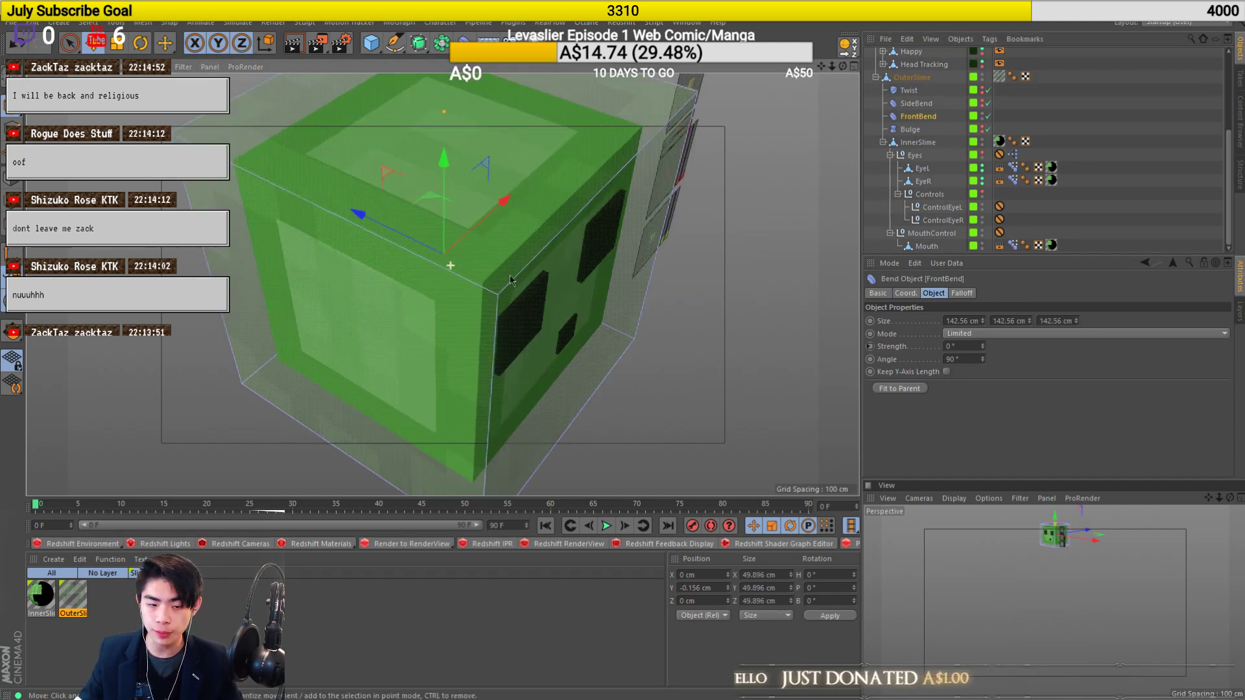
scroll(509, 277, up, 5)
mouse_move(474, 331)
alt+mouse_down()
mouse_move(572, 226)
mouse_move(531, 232)
mouse_move(439, 203)
mouse_move(520, 286)
mouse_move(512, 261)
mouse_move(542, 262)
mouse_move(372, 270)
mouse_move(451, 299)
mouse_move(464, 321)
alt+mouse_up()
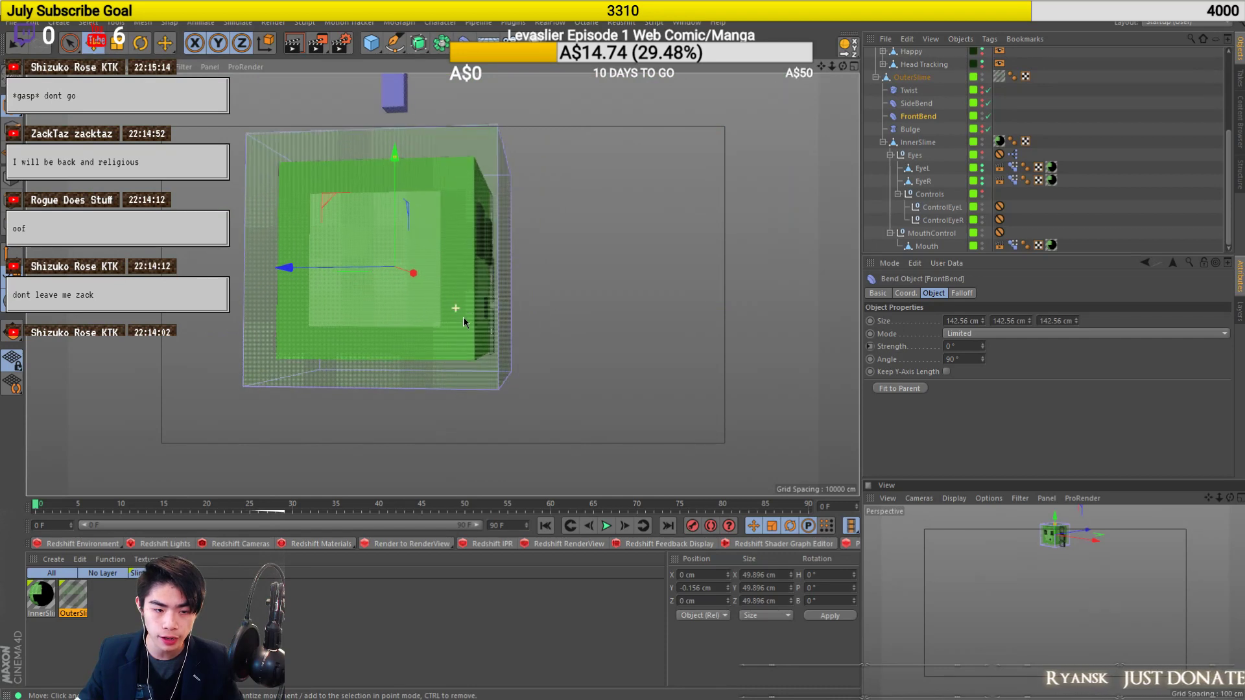
click(946, 371)
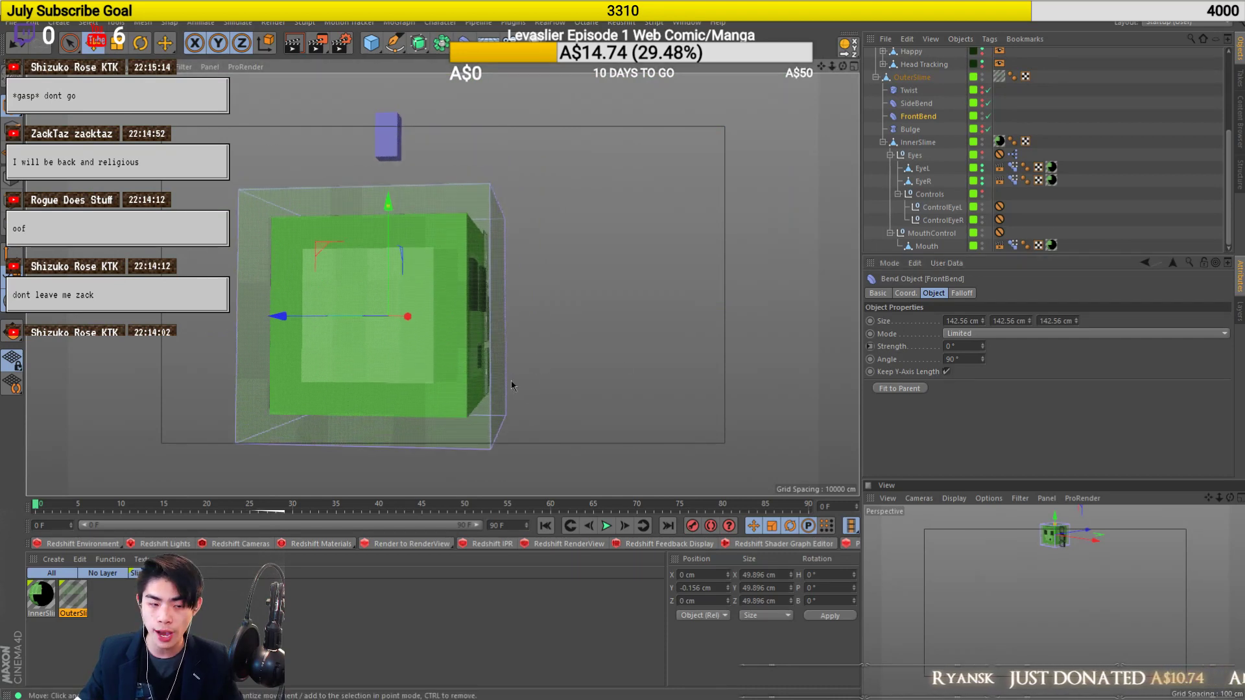
Check the changed front bend by moving the Control object along Z, and undo the move.
click(393, 125)
drag(328, 139, 408, 157)
alt+drag(480, 337, 275, 343)
alt+middle_drag(635, 342, 464, 297)
alt+drag(464, 296, 458, 398)
key(ctrl+z)
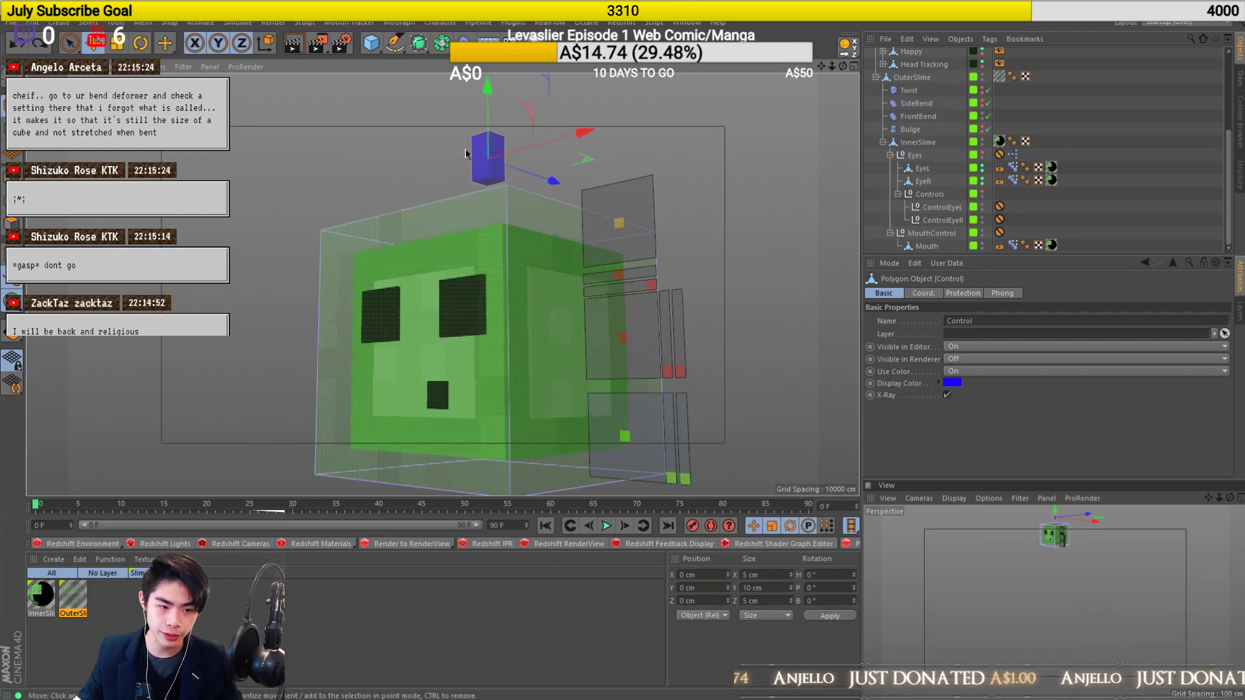
Bend the slime to an extreme with Control at about -86.5 cm in Z, inspect the deformed face, and undo the move.
drag(542, 170, 262, 341)
key(ctrl+z)
key(ctrl+z)
scroll(480, 395, up, 10)
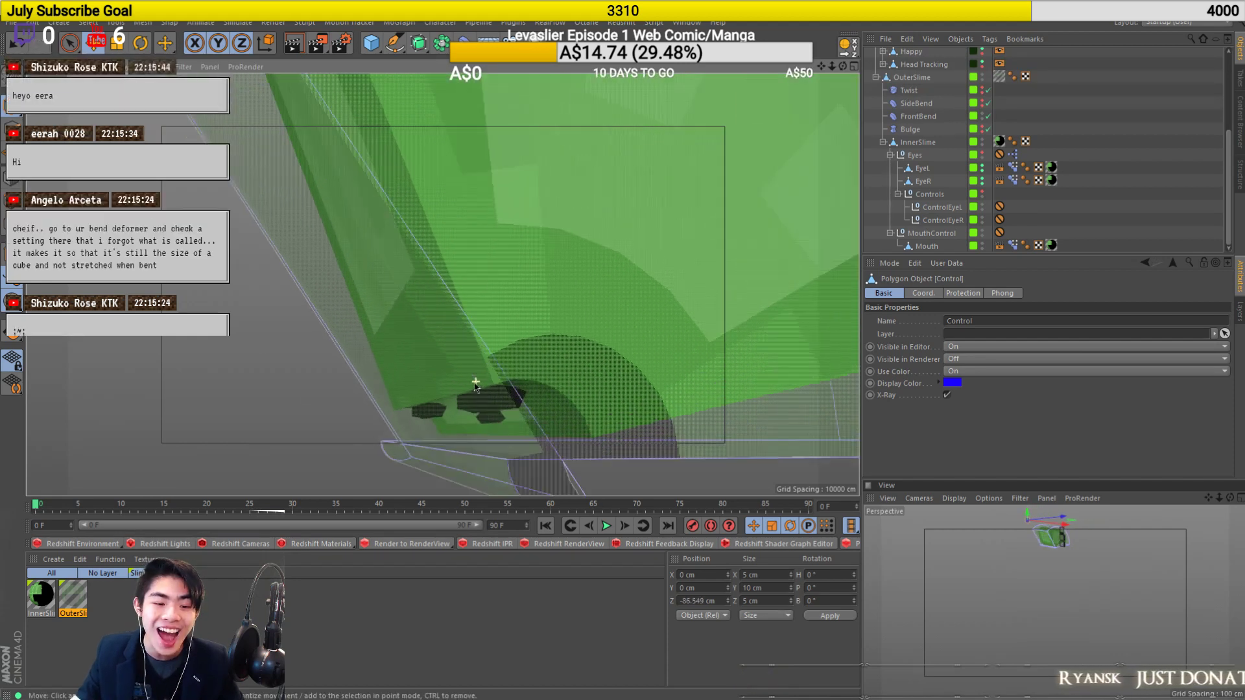
alt+drag(260, 378, 456, 264)
scroll(439, 285, down, 4)
alt+drag(376, 266, 476, 291)
scroll(392, 354, up, 3)
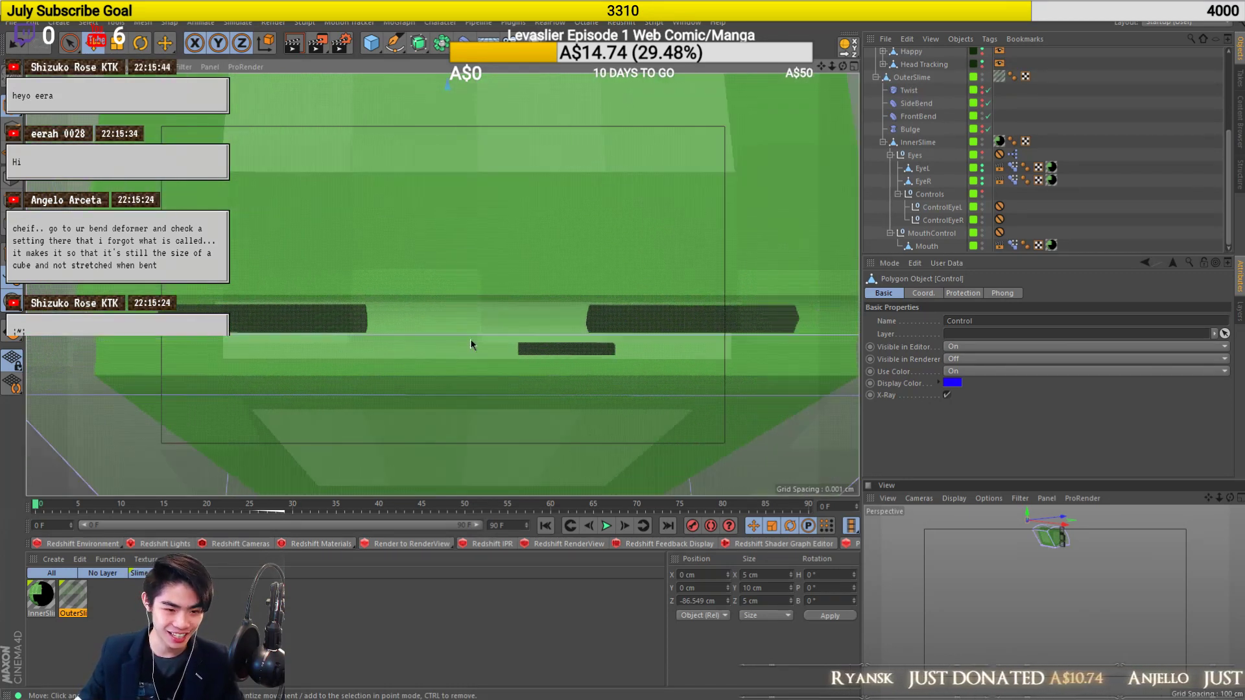
alt+middle_drag(549, 334, 524, 336)
scroll(565, 324, down, 4)
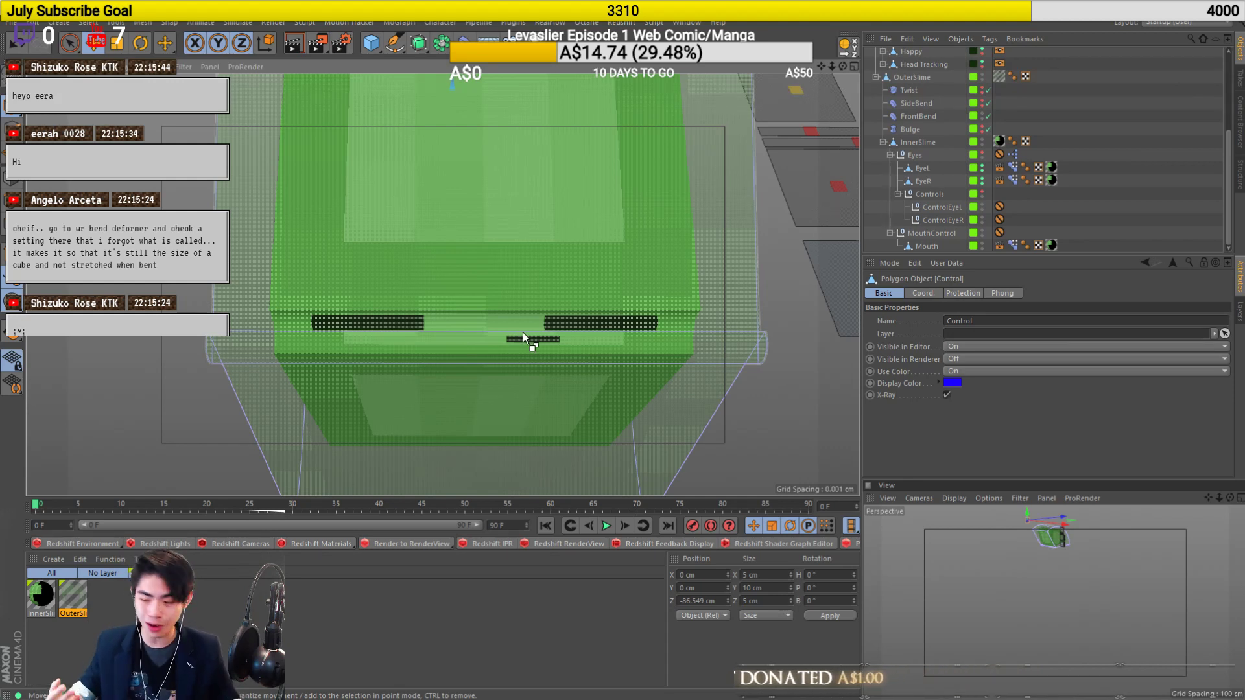
key(ctrl+z)
scroll(524, 338, down, 5)
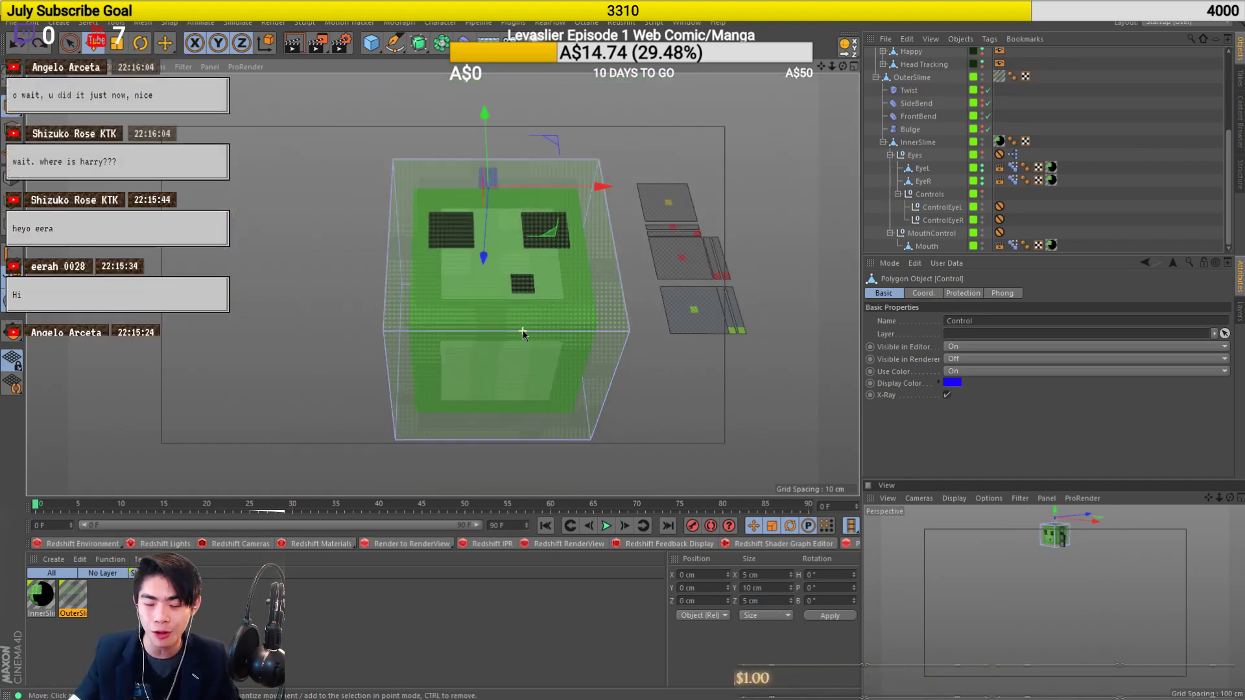
alt+drag(520, 294, 568, 391)
alt+middle_drag(524, 350, 512, 392)
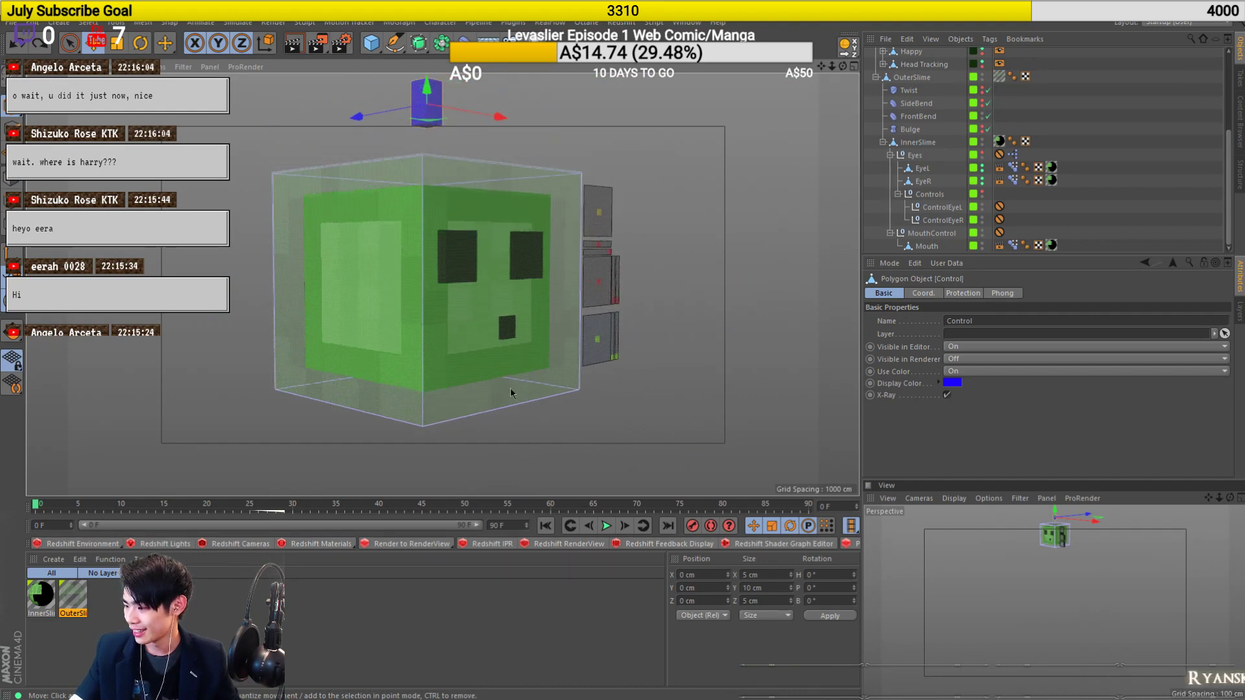
alt+drag(511, 392, 535, 446)
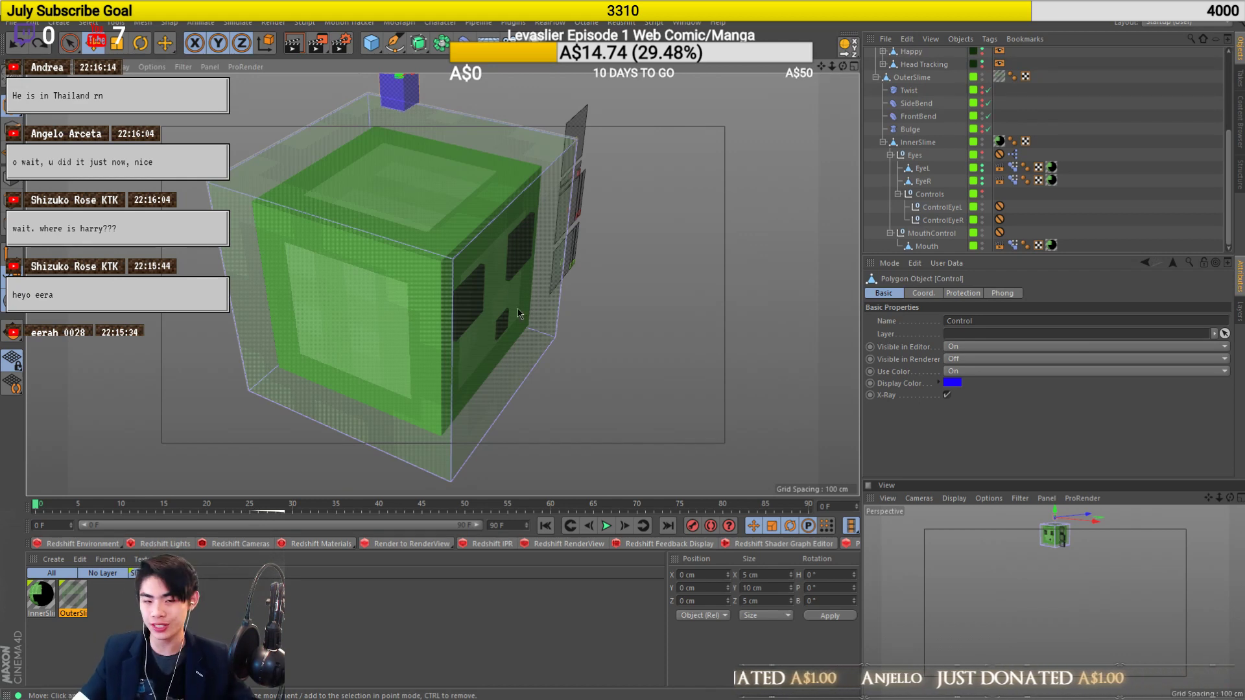
alt+drag(510, 290, 295, 242)
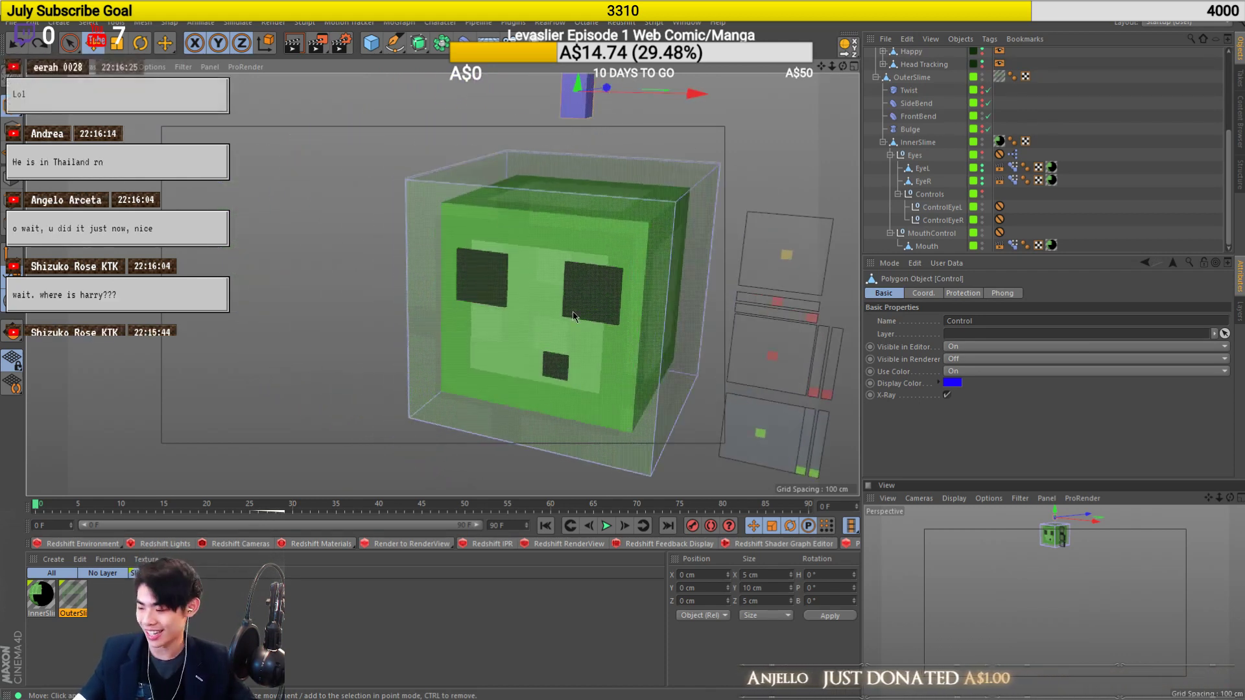
alt+middle_drag(564, 316, 471, 321)
alt+drag(471, 316, 503, 316)
scroll(502, 316, down, 2)
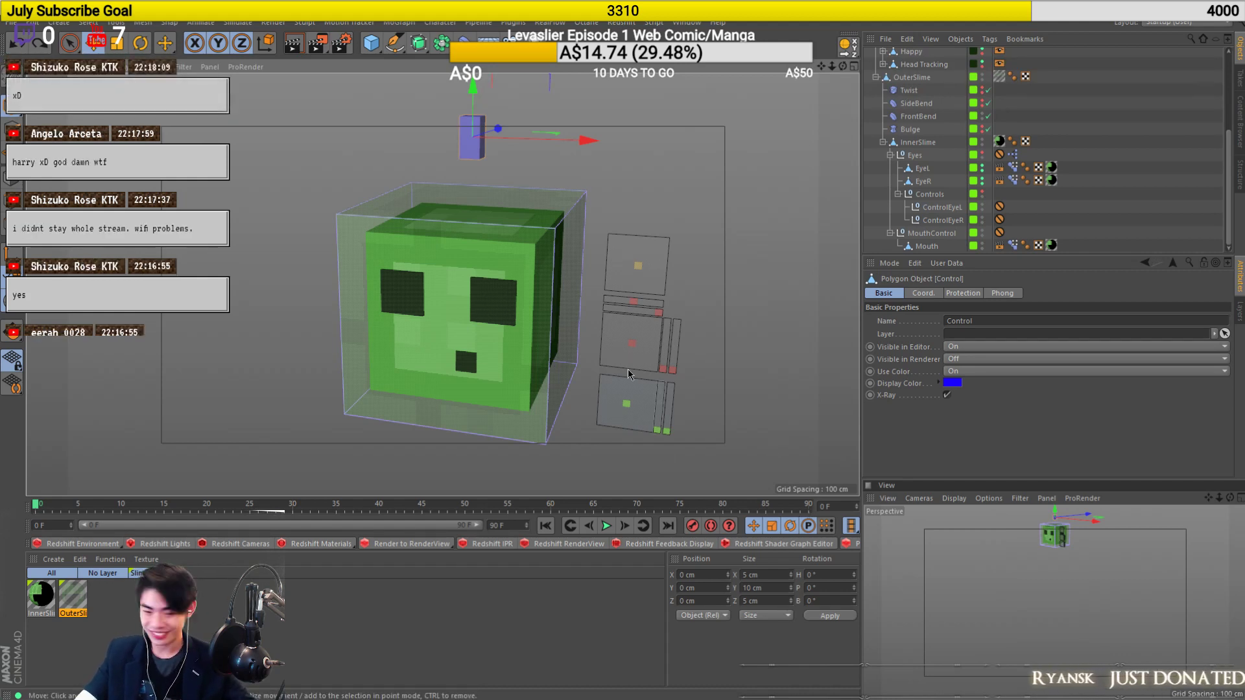
alt+drag(506, 369, 483, 352)
alt+right_drag(499, 350, 512, 358)
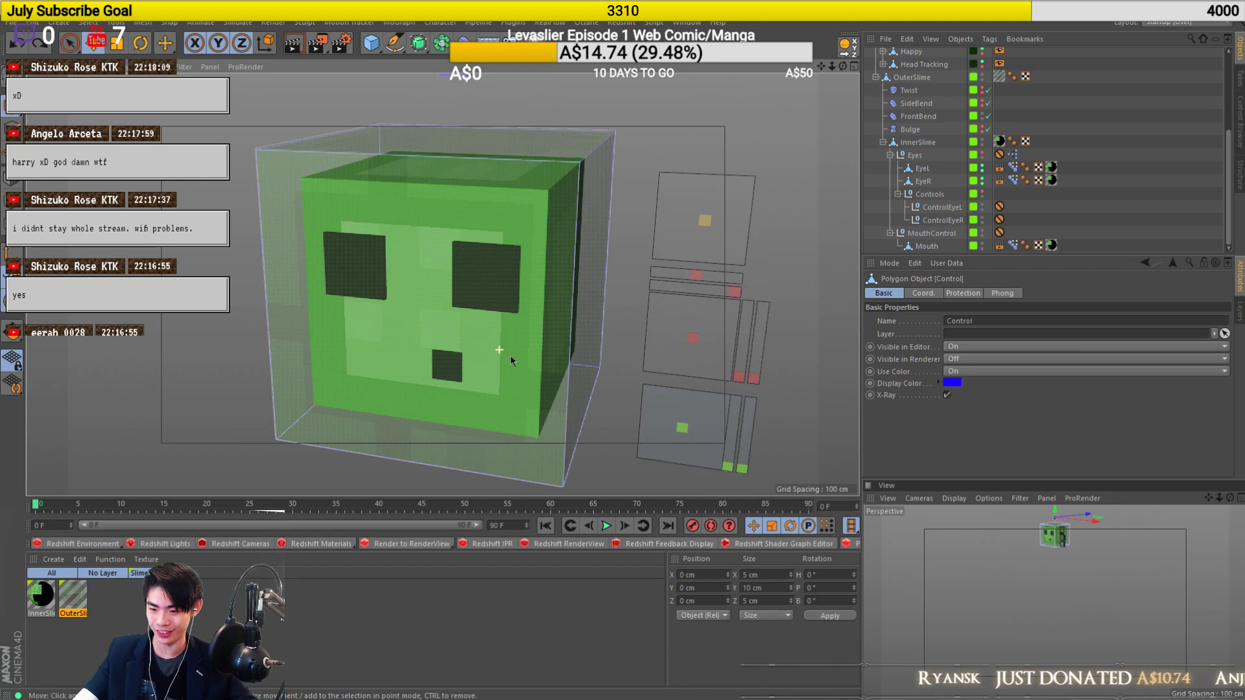
alt+drag(527, 352, 378, 350)
alt+right_drag(525, 329, 620, 321)
alt+drag(619, 324, 547, 298)
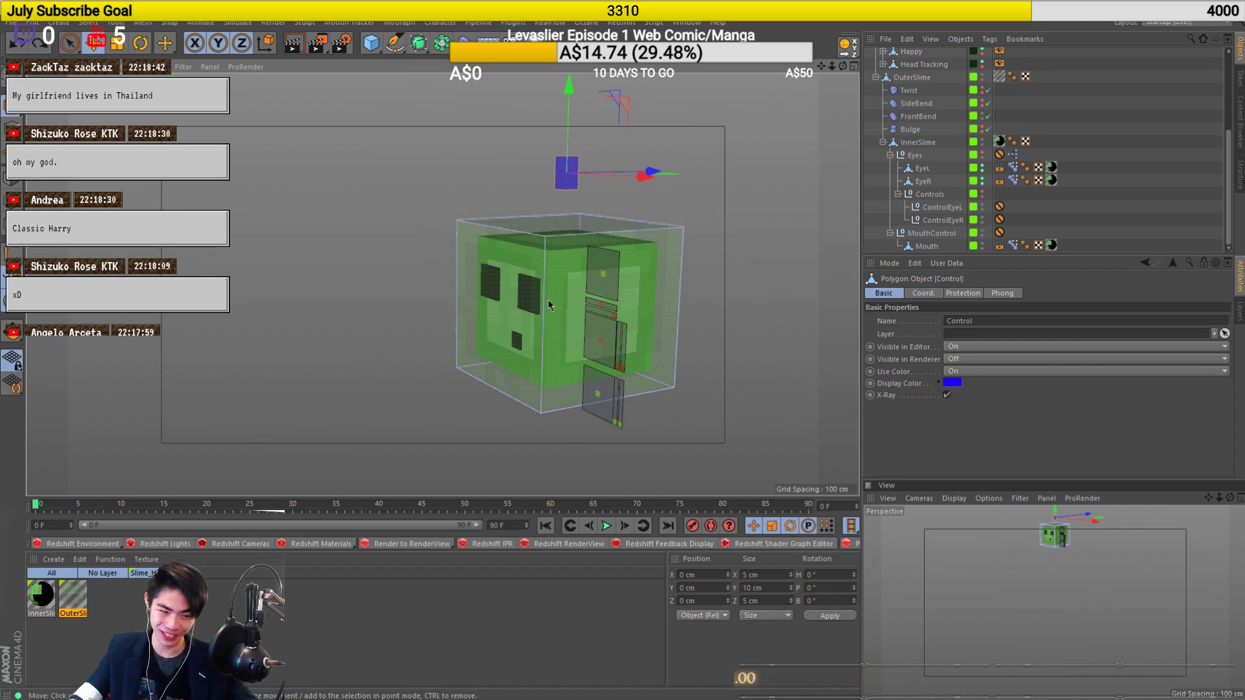
Review the object settings of the Bulge and Twist deformers under OuterSlime.
mouse_move(547, 300)
alt+mouse_down()
mouse_move(596, 318)
mouse_move(500, 311)
mouse_move(556, 301)
alt+mouse_up()
alt+middle_drag(556, 301, 503, 342)
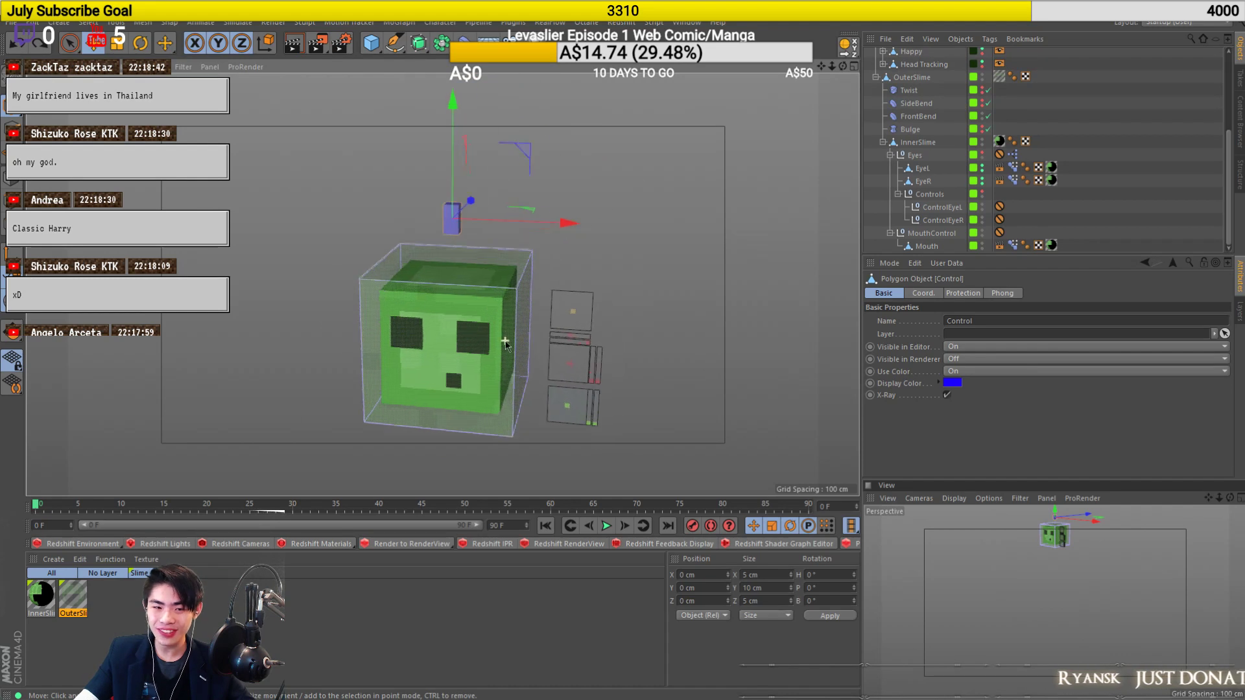
alt+right_drag(503, 342, 500, 356)
mouse_move(500, 356)
alt+mouse_down()
mouse_move(467, 359)
mouse_move(478, 363)
alt+mouse_up()
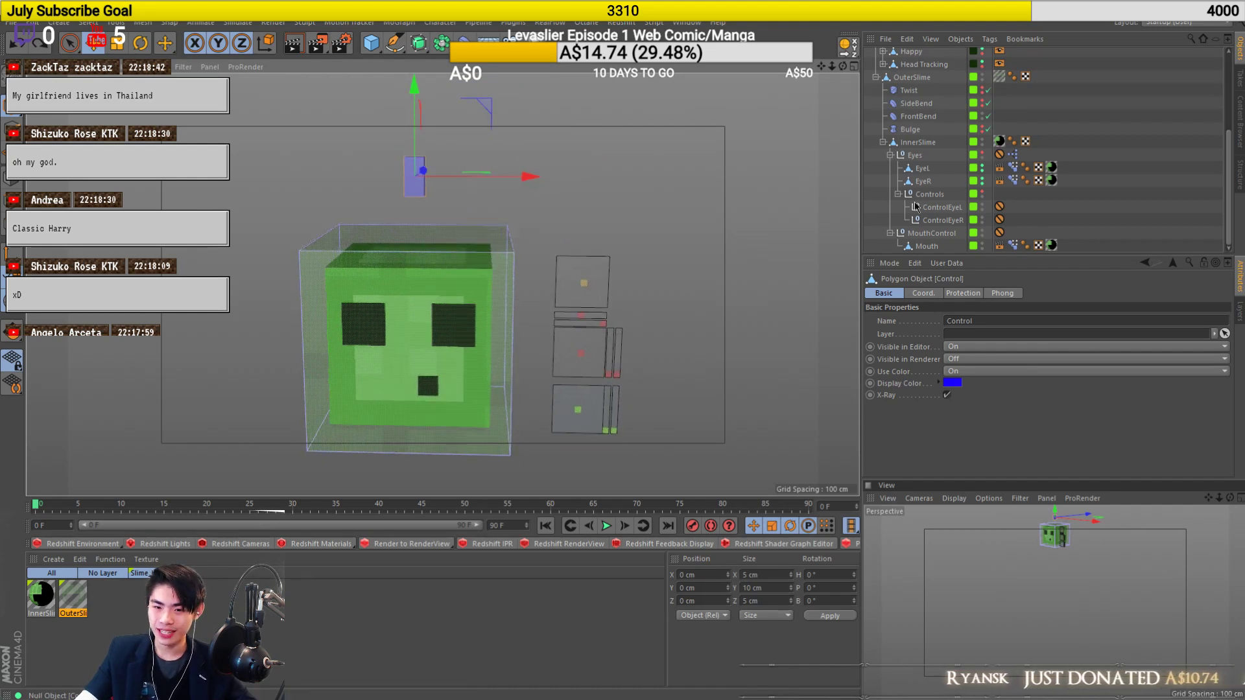
click(1107, 167)
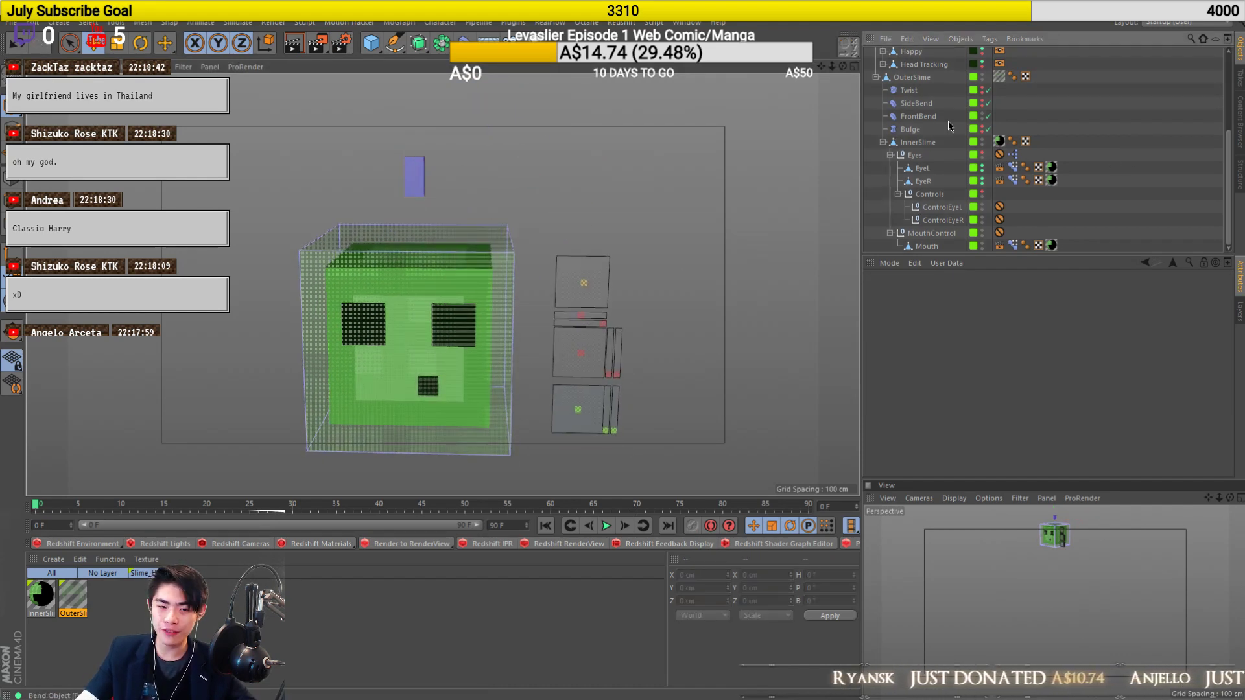
click(916, 131)
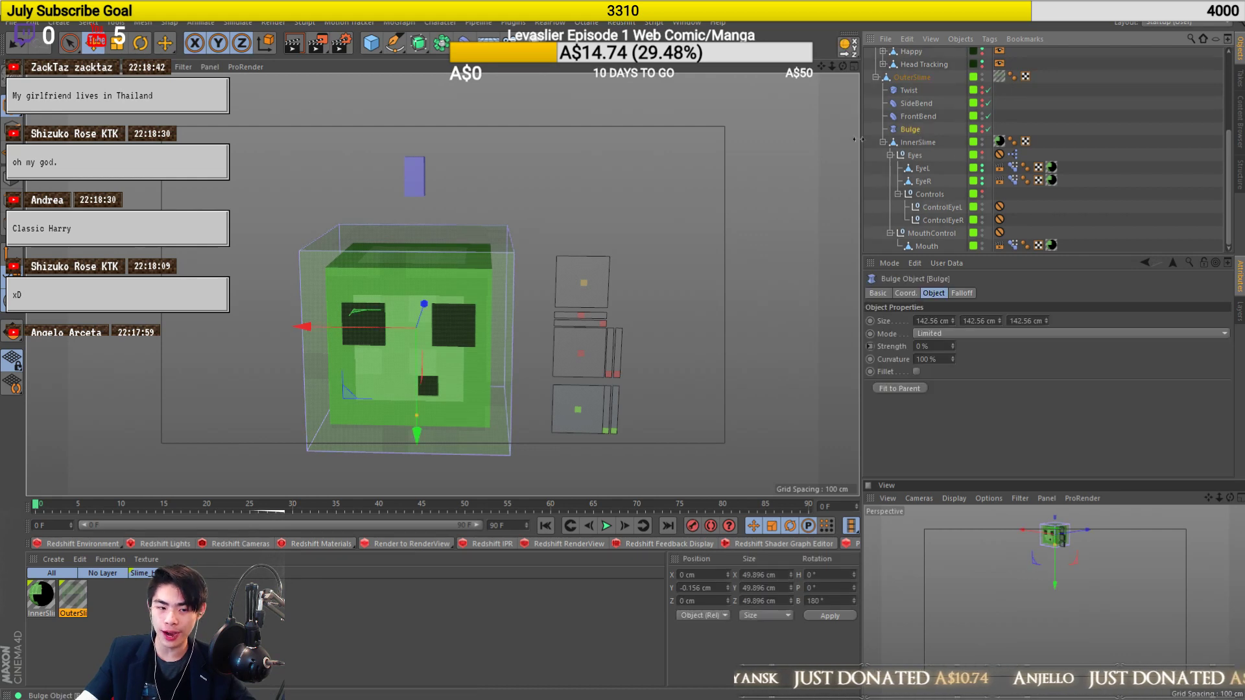
scroll(420, 278, up, 3)
click(909, 90)
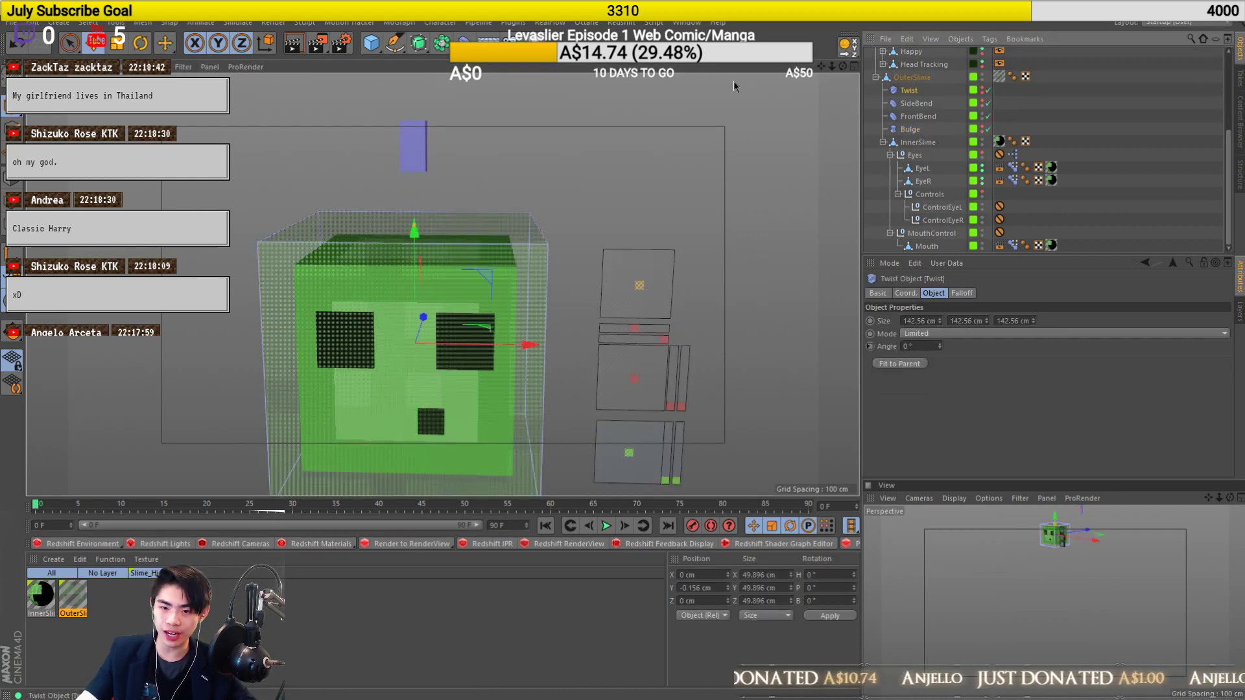
scroll(911, 105, up, 3)
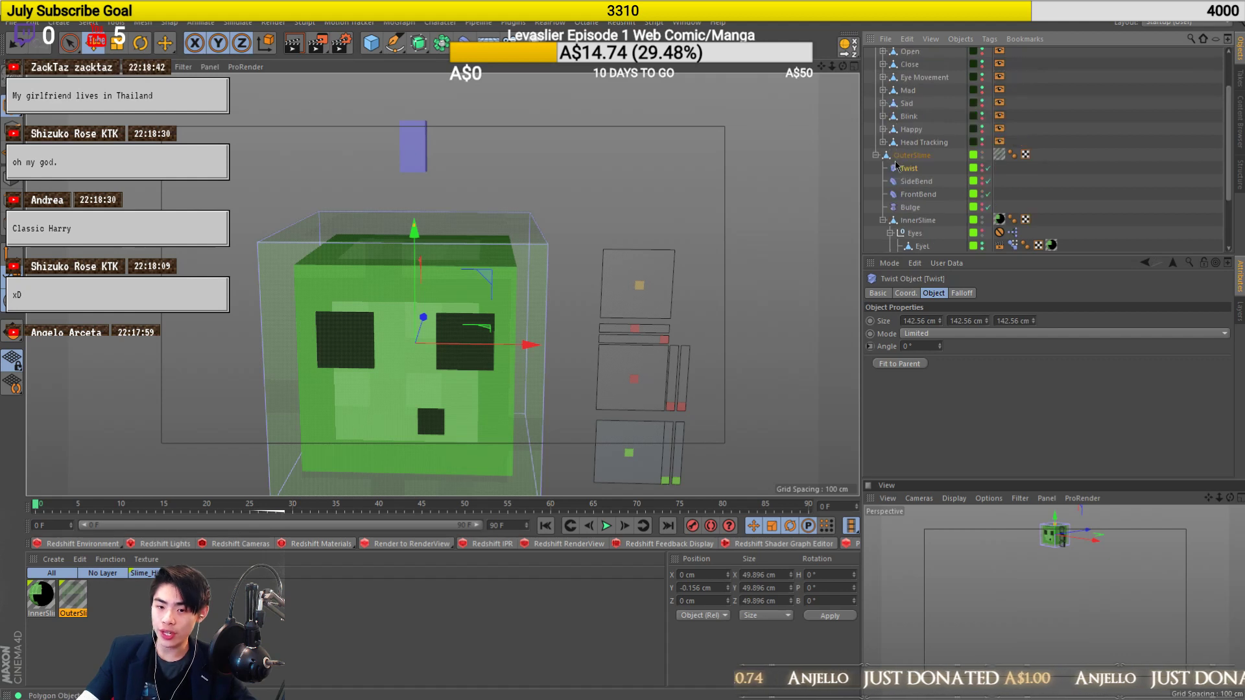
Test the slime's sideways deformation by moving the Control object above it along X.
click(415, 156)
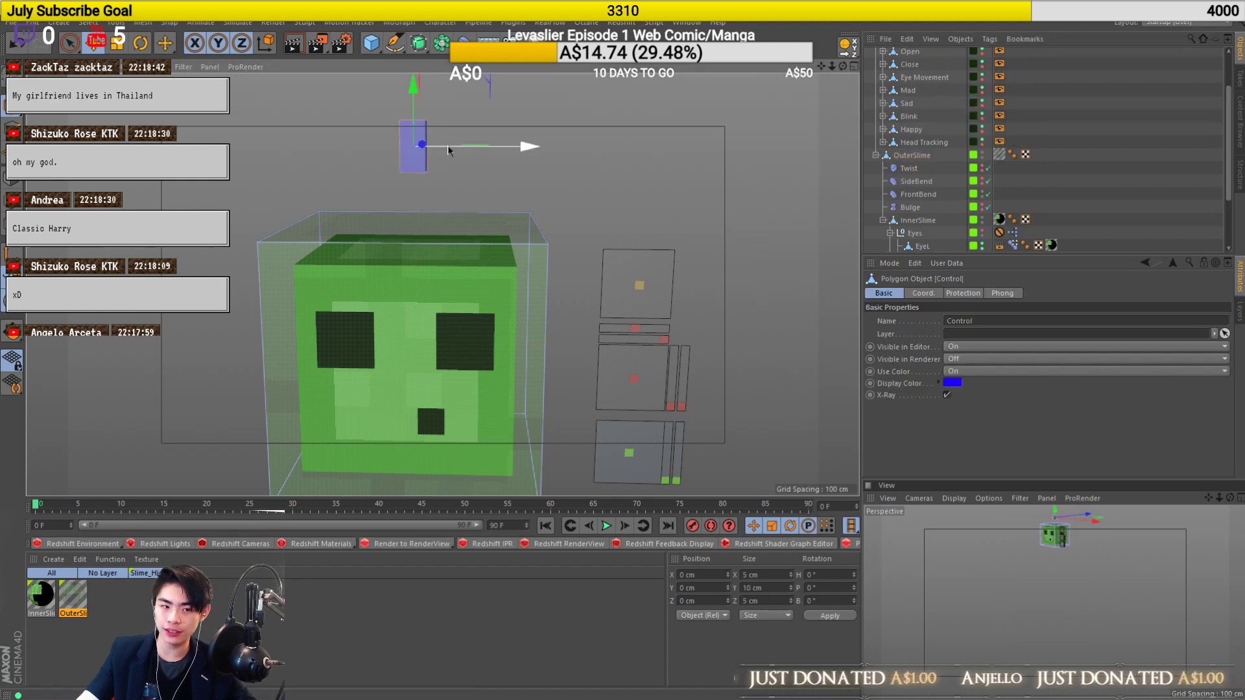
alt+middle_drag(417, 261, 488, 298)
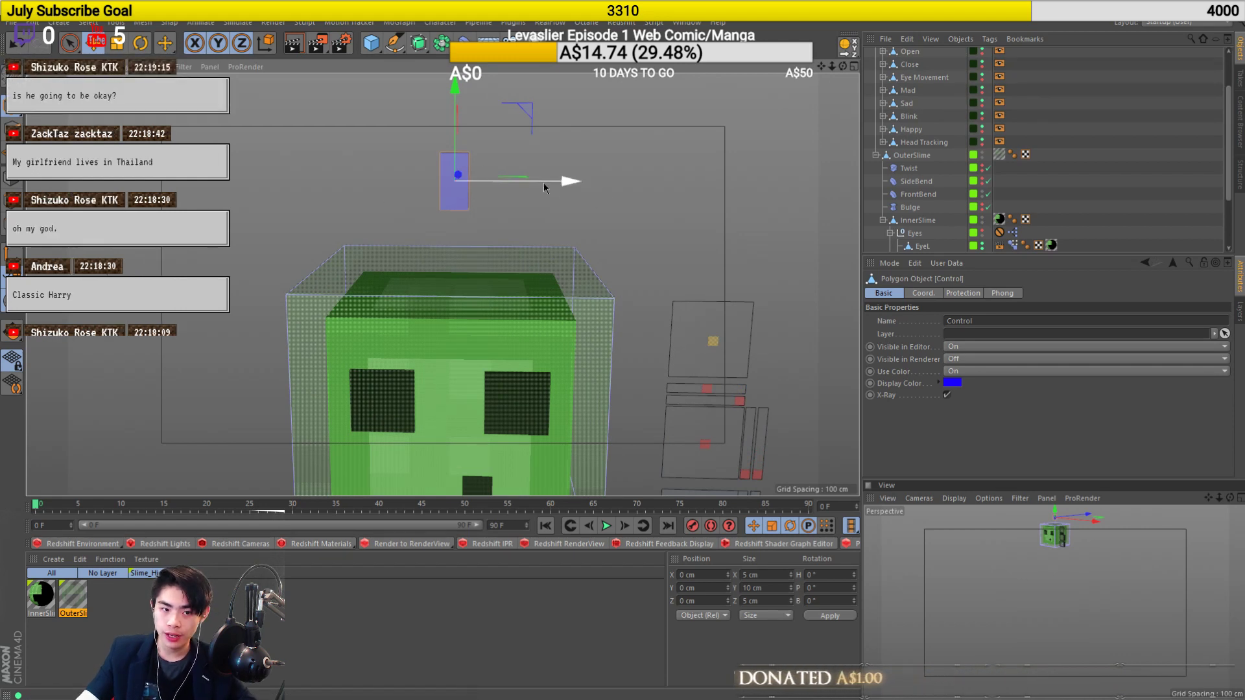
drag(542, 188, 397, 270)
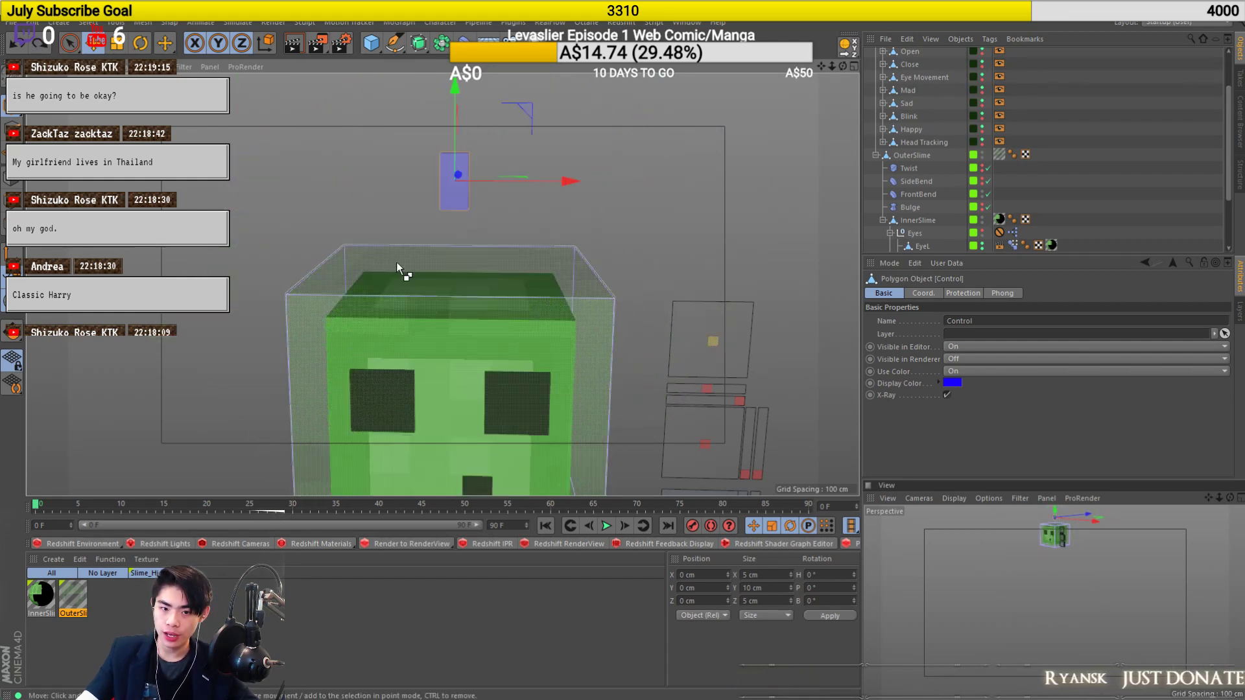
Examine the SideBend deformer's settings and its bounding cage around the slime from several angles.
click(907, 183)
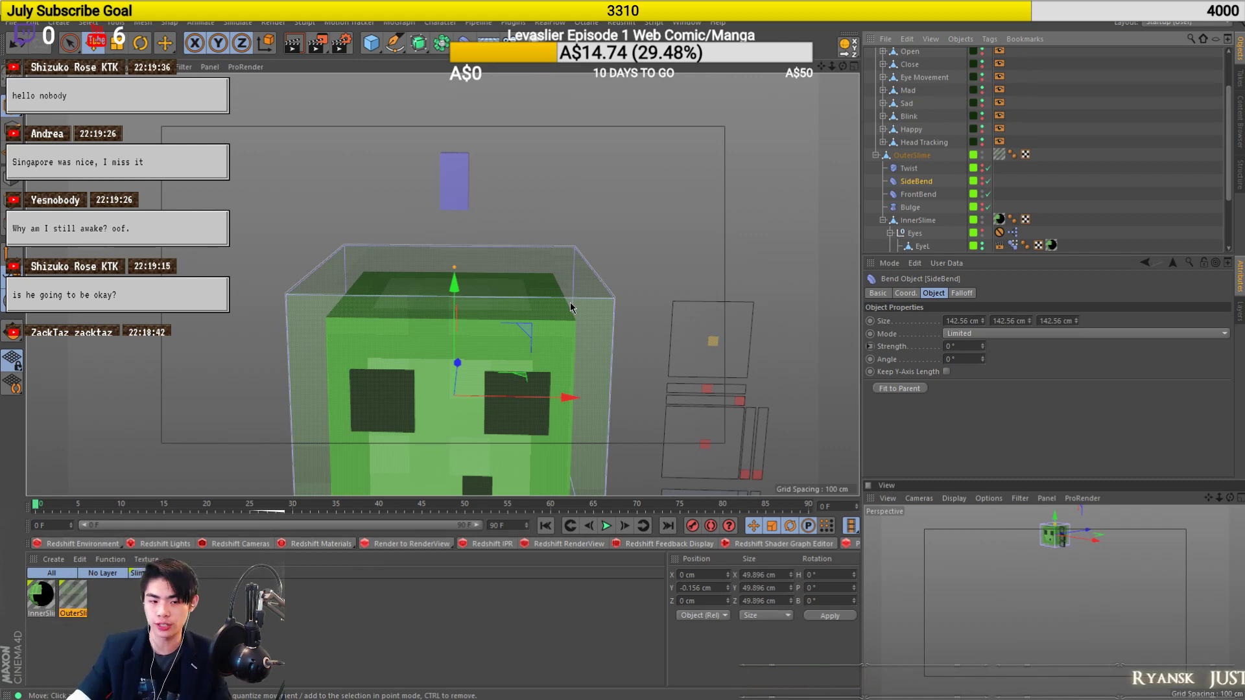
alt+drag(571, 307, 524, 314)
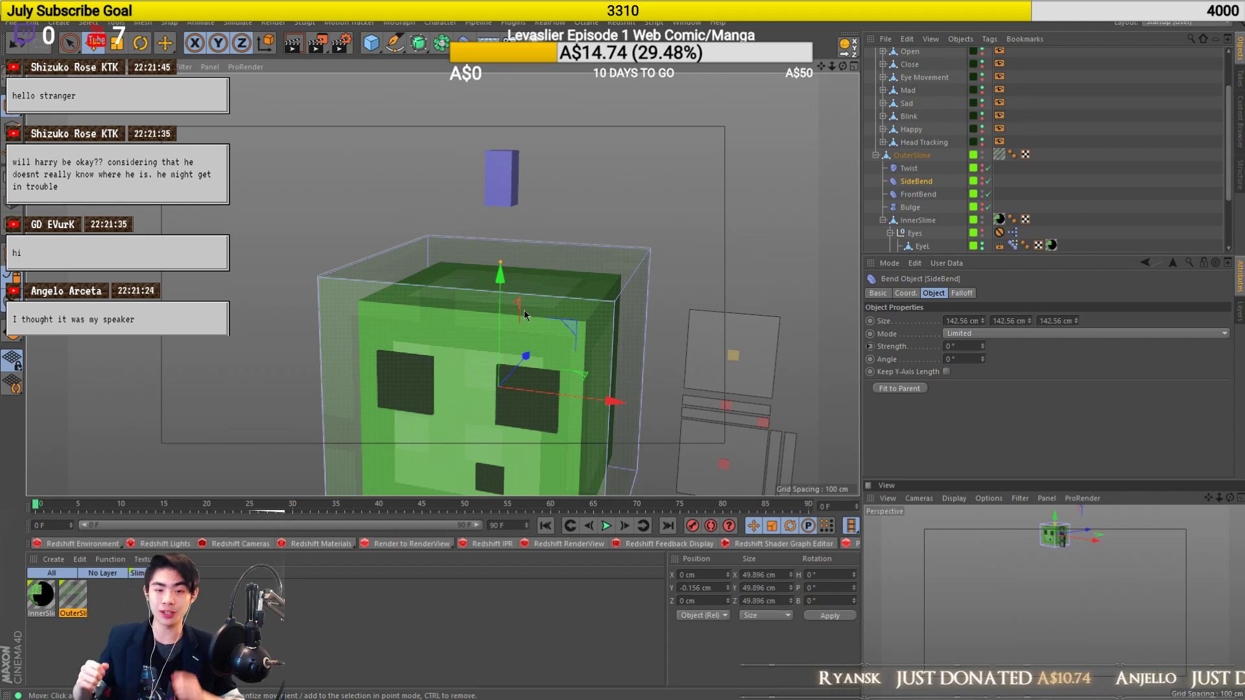
alt+middle_drag(563, 335, 552, 304)
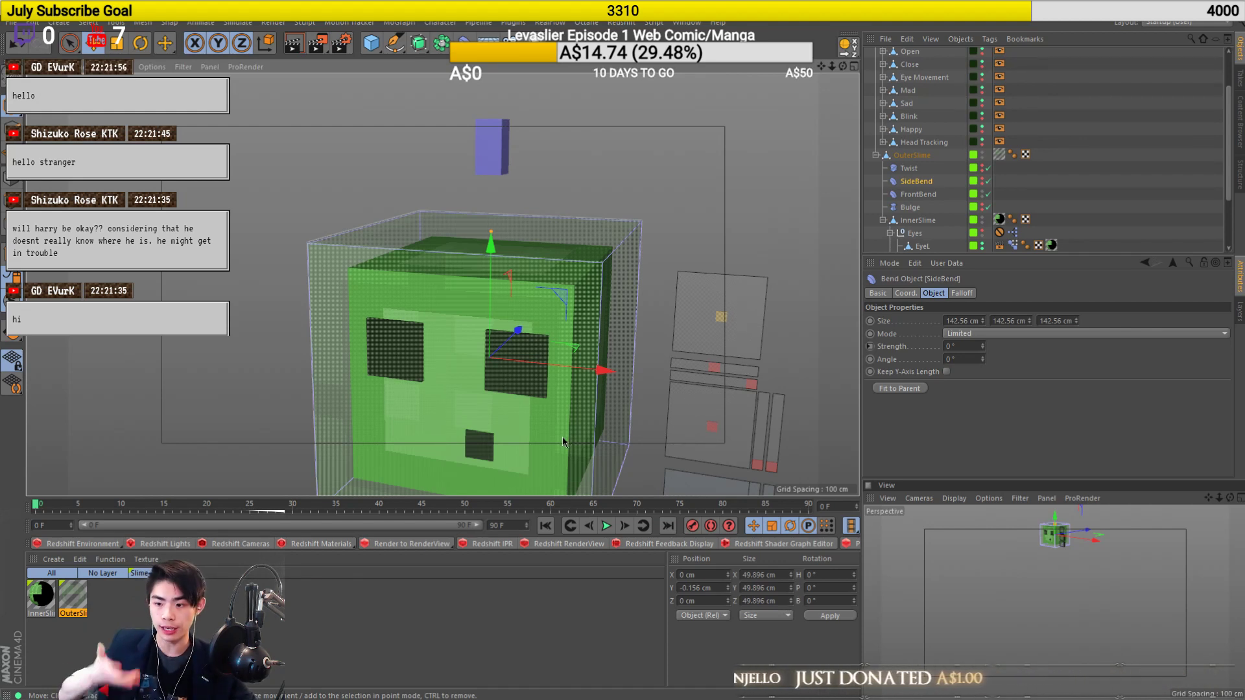
scroll(527, 362, up, 2)
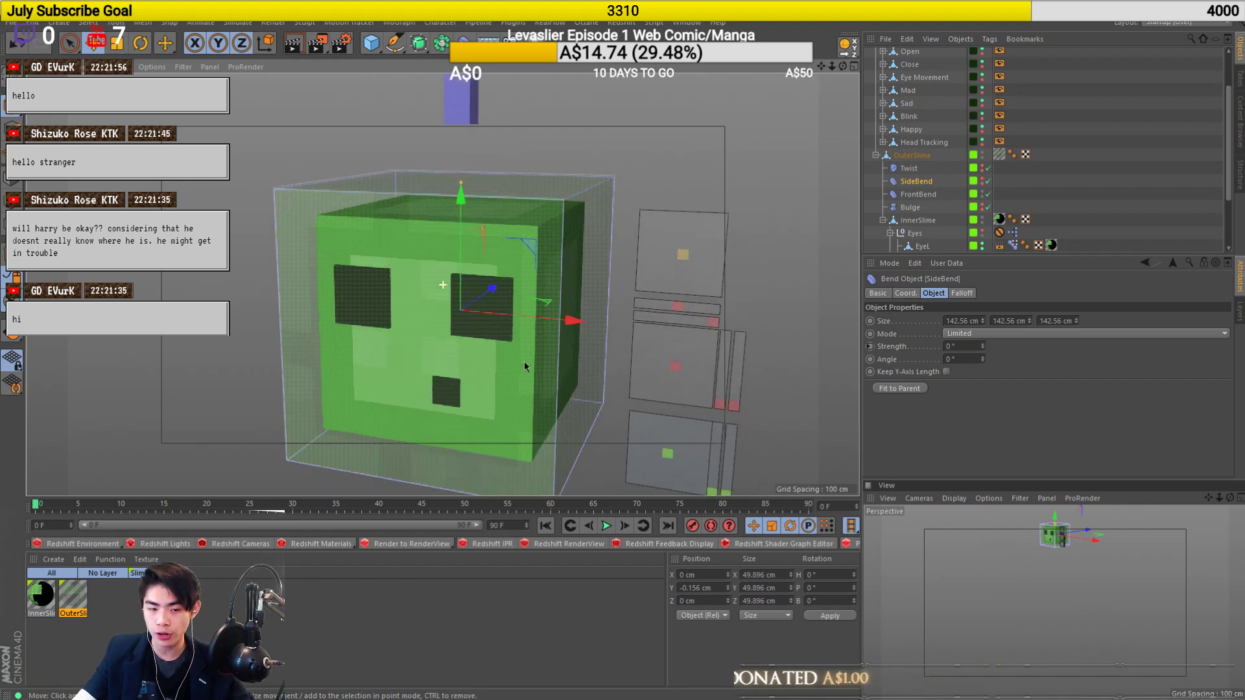
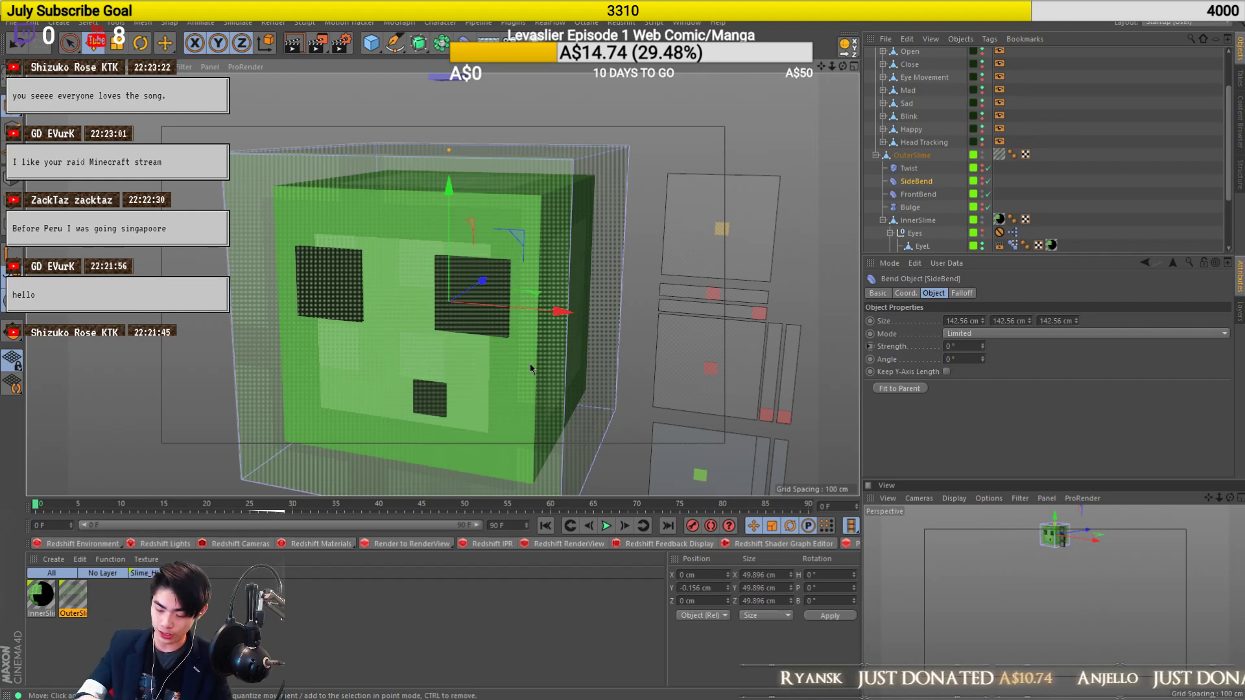
alt+drag(531, 363, 530, 347)
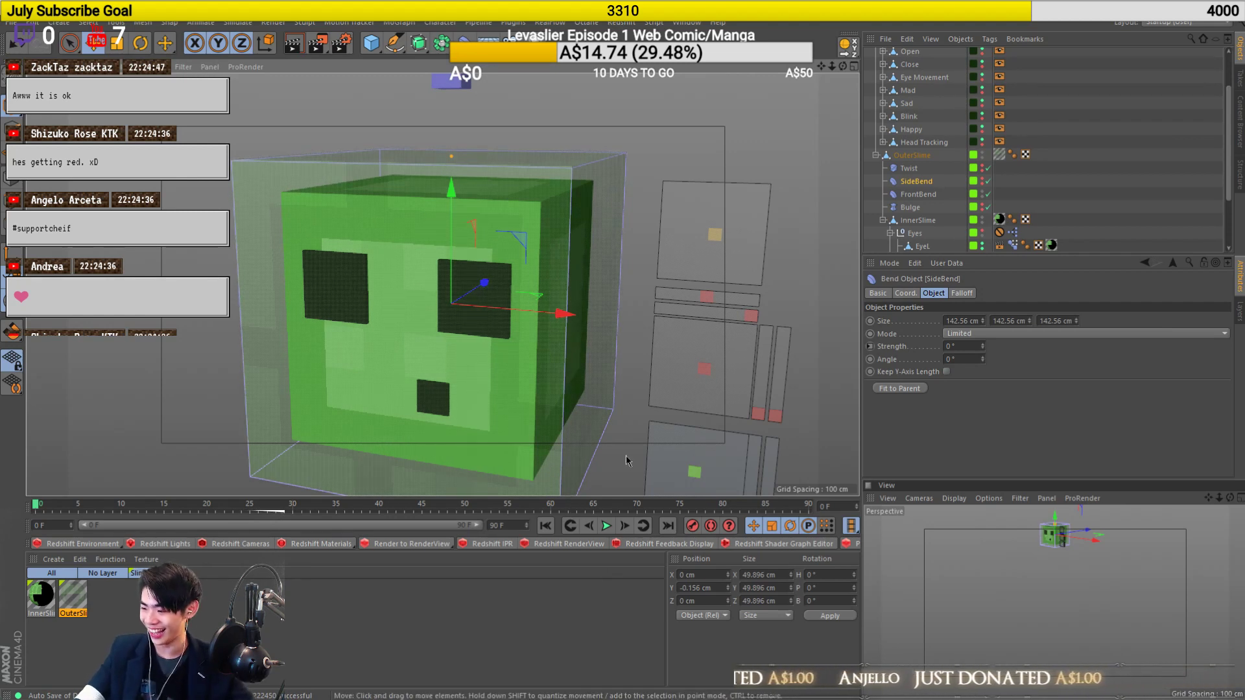
alt+drag(518, 376, 495, 400)
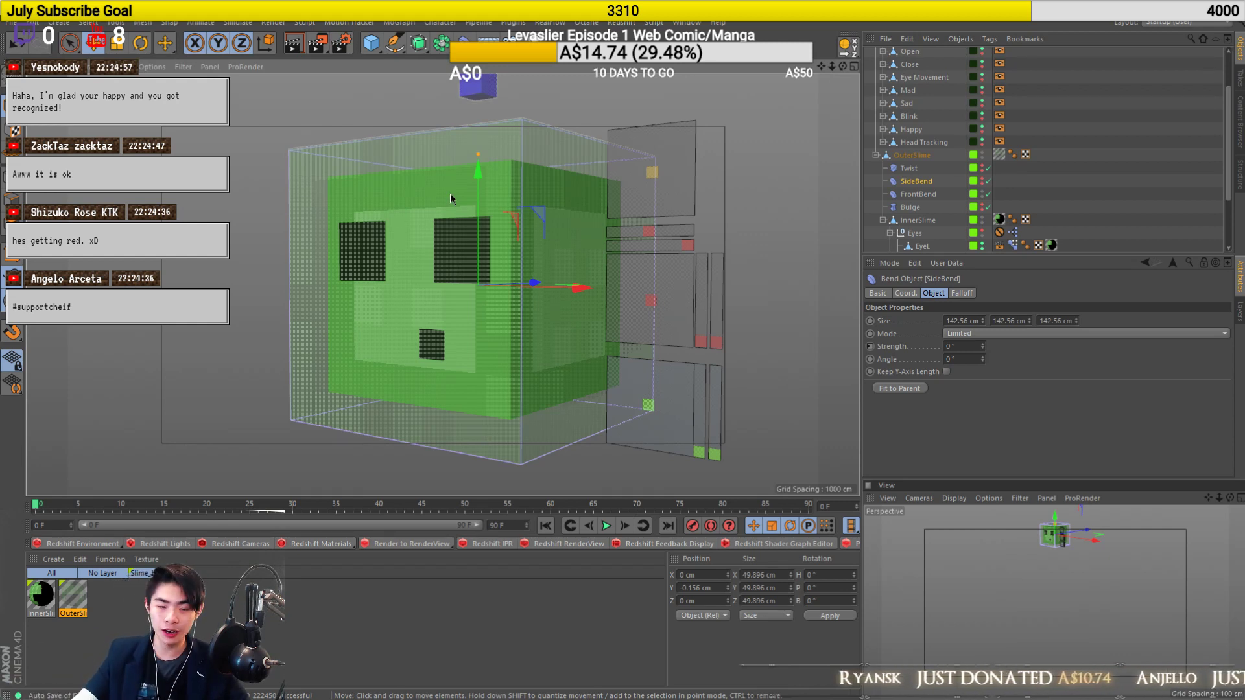
scroll(466, 161, up, 3)
scroll(467, 159, down, 3)
alt+drag(453, 332, 475, 313)
alt+middle_drag(397, 323, 456, 316)
scroll(456, 316, down, 4)
alt+drag(503, 294, 459, 344)
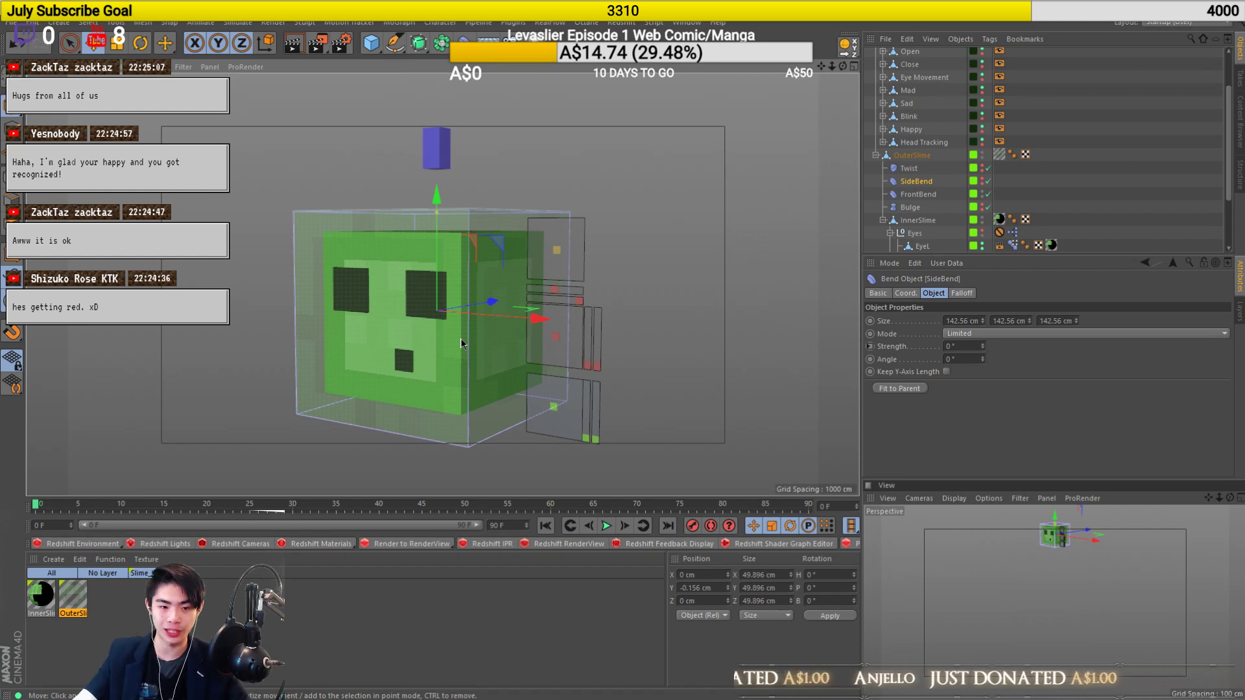
alt+drag(460, 344, 415, 338)
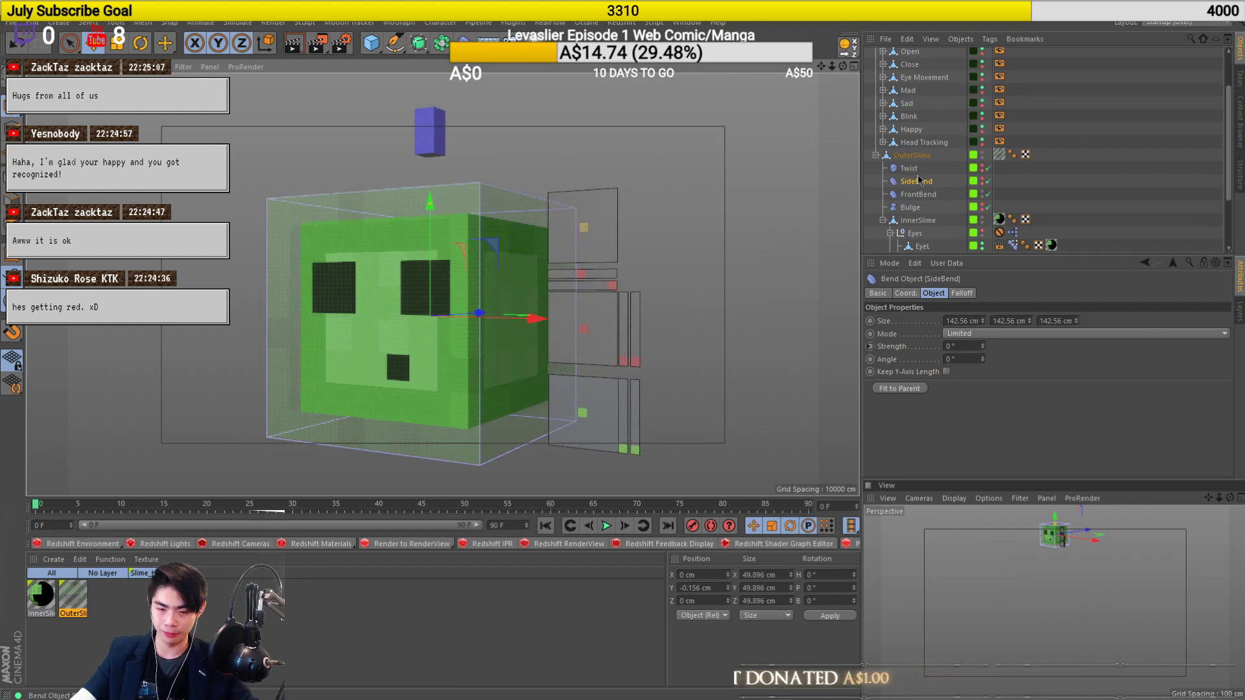
Duplicate the SideBend deformer and place the copy first among OuterSlime's deformers.
key(ctrl+c)
key(ctrl+v)
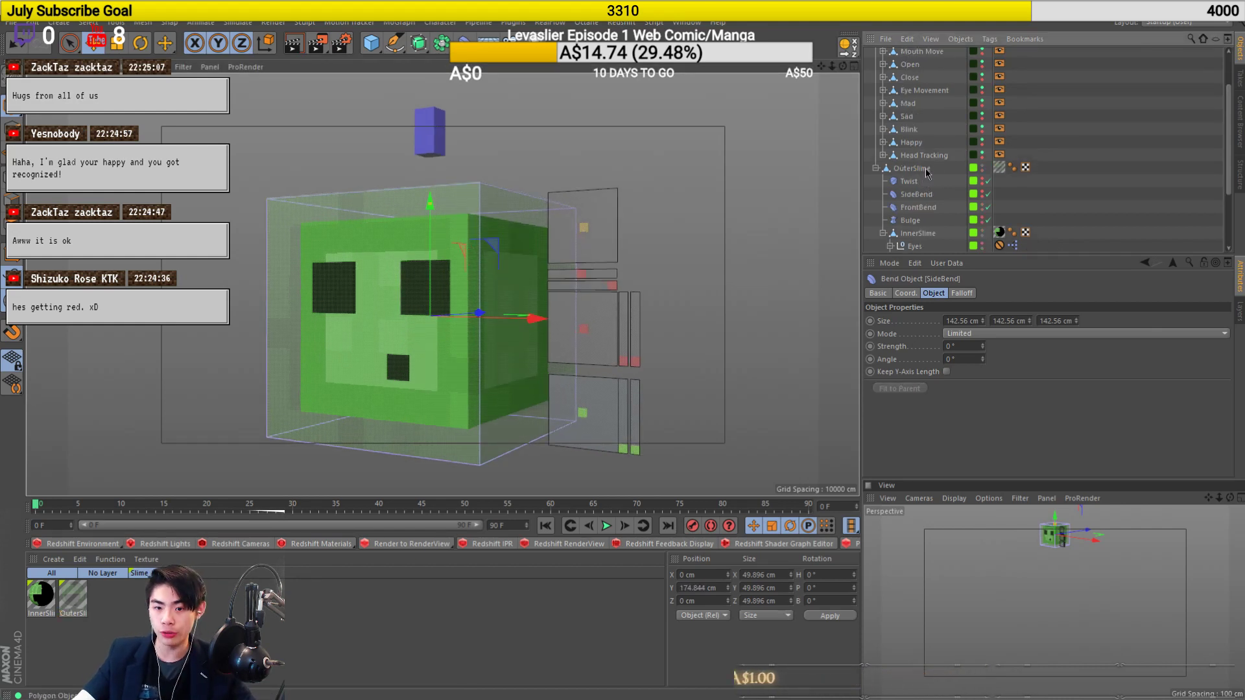
scroll(927, 170, up, 3)
drag(897, 226, 899, 225)
Test the doubled side bend by moving Control to about -36.3 cm in X and changing the copy's Strength.
click(446, 144)
drag(533, 121, 396, 133)
click(909, 225)
alt+drag(511, 348, 581, 360)
scroll(968, 345, down, 15)
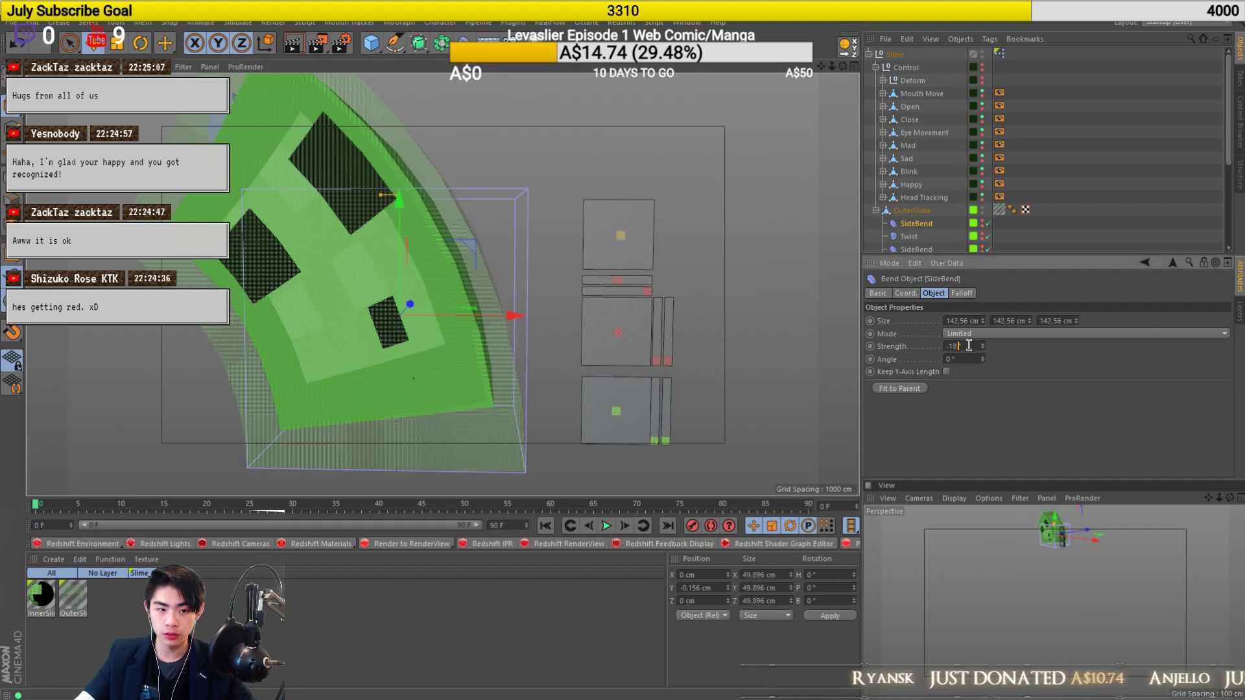
Undo the Strength change, the Control move and the placement of the SideBend copy under OuterSlime.
key(ctrl+z)
key(ctrl+z)
key(ctrl+z)
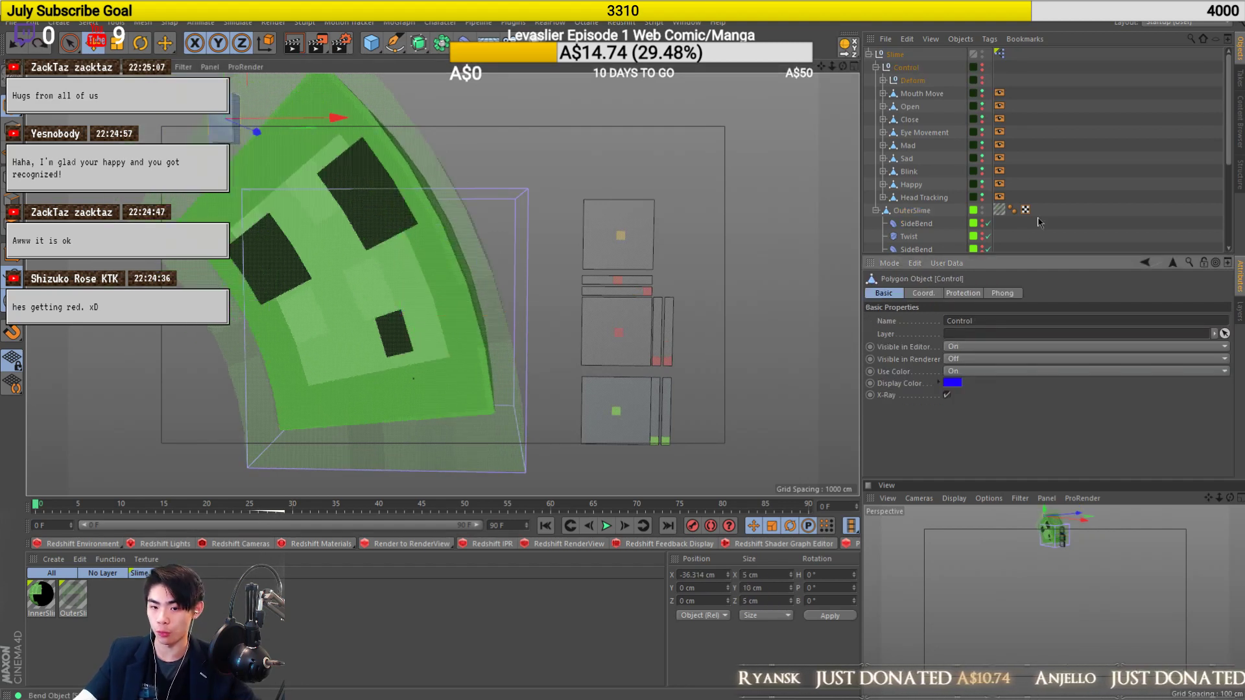
scroll(1047, 208, down, 4)
scroll(1046, 207, up, 2)
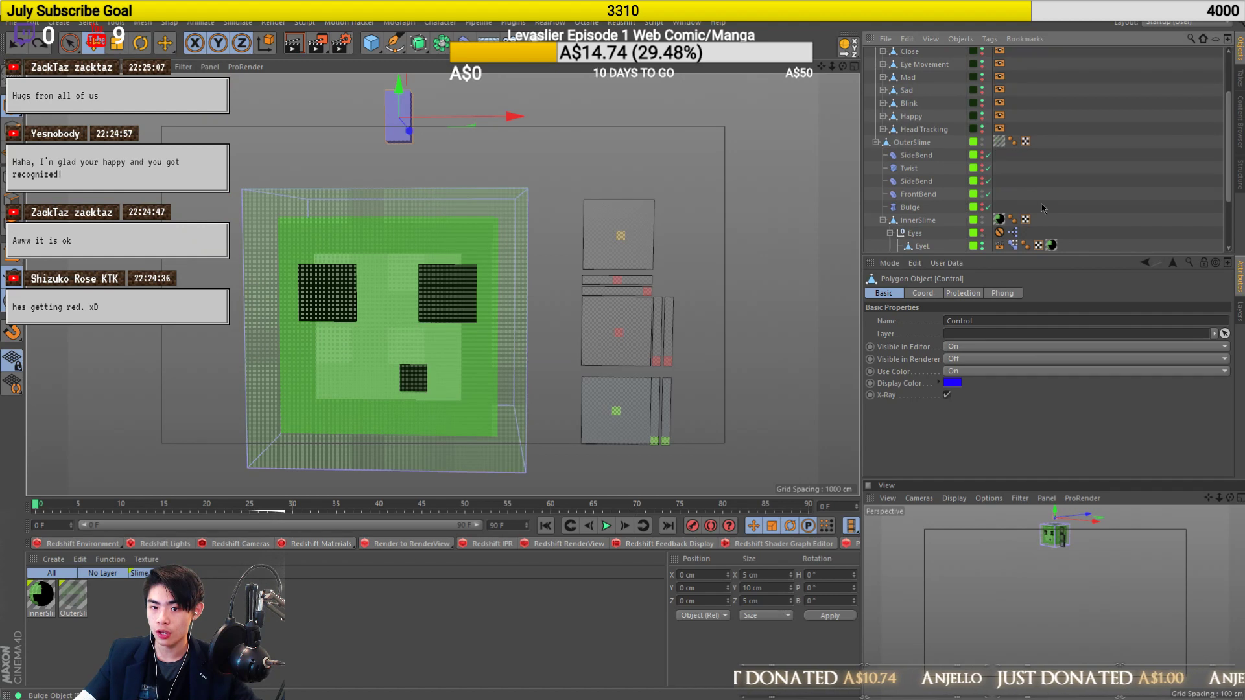
key(ctrl+z)
key(ctrl+z)
Duplicate OuterSlime's Twist and FrontBend deformers and delete the leftover SideBend copy outside the Slime rig.
click(924, 168)
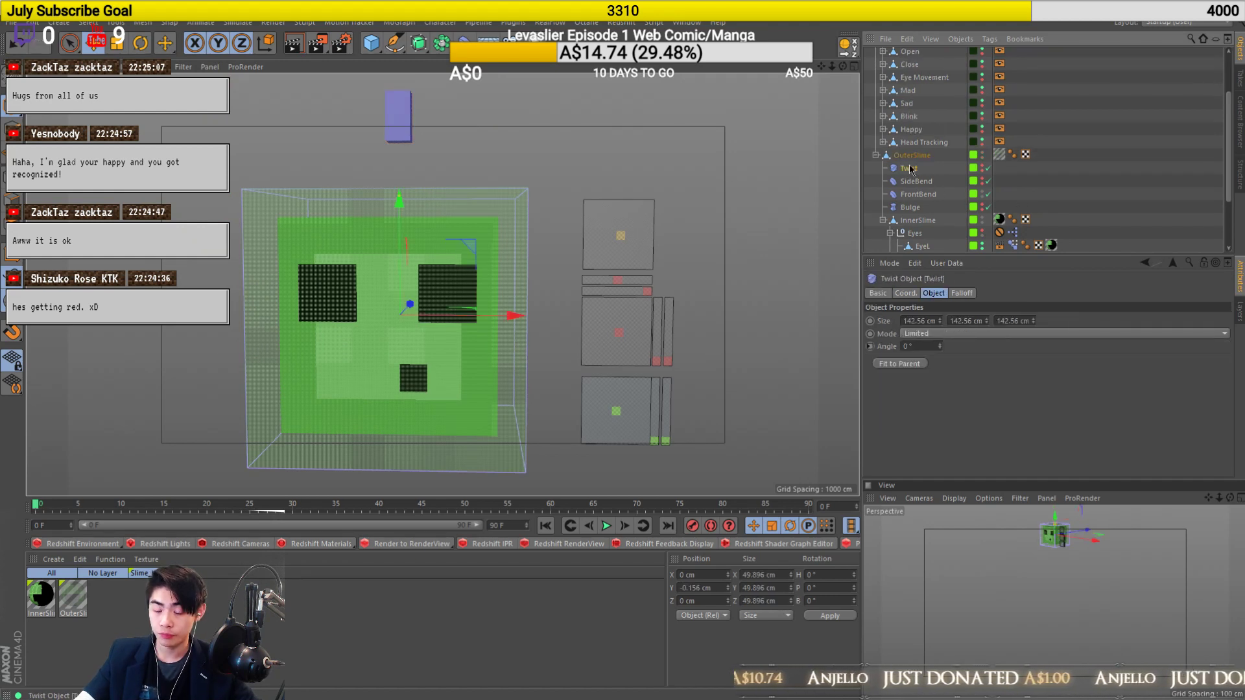
shift+click(910, 208)
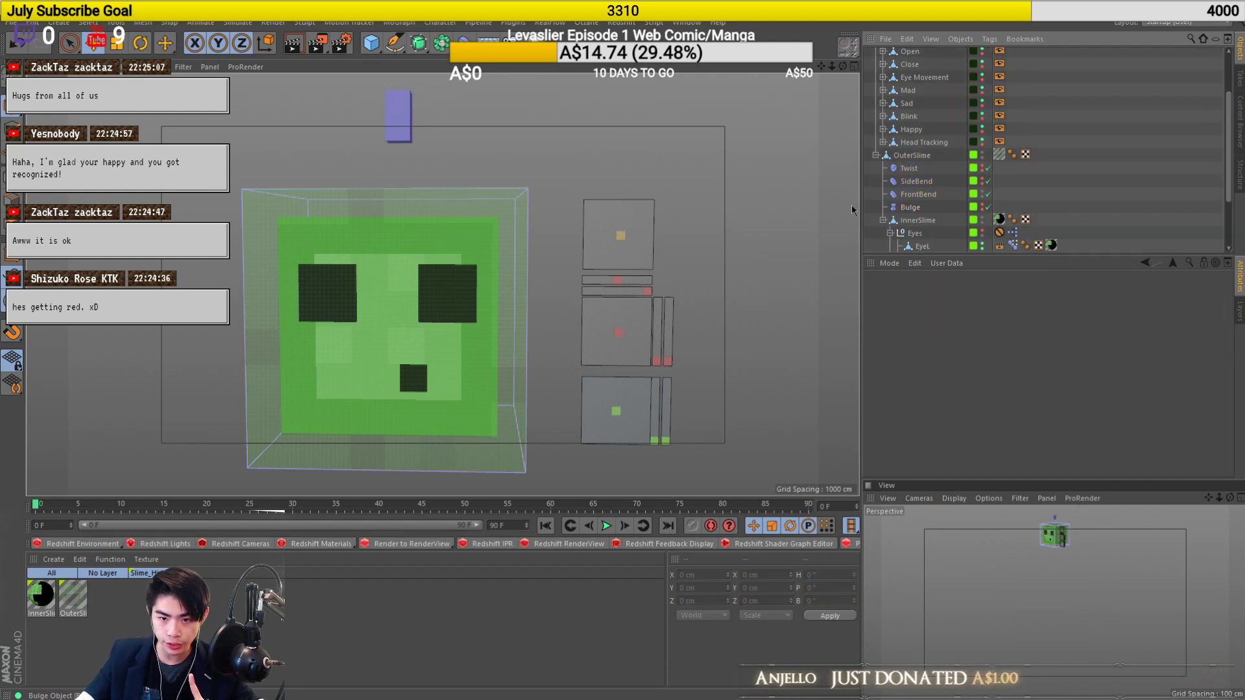
click(911, 169)
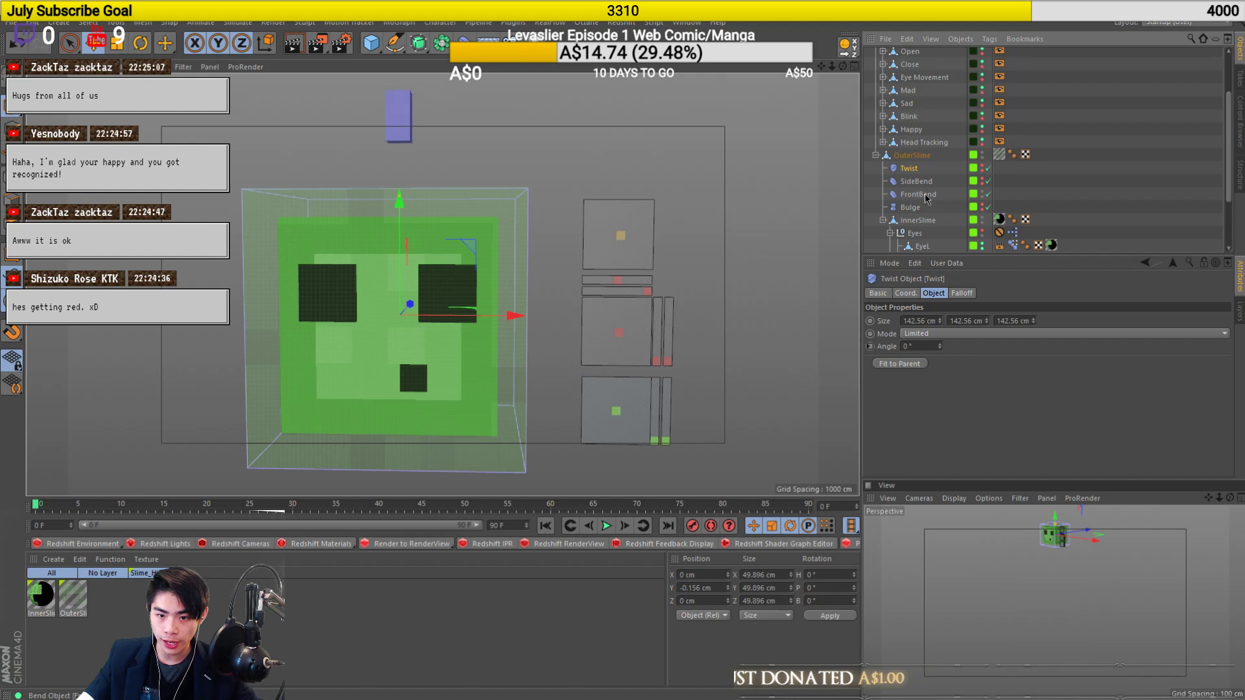
ctrl+click(924, 194)
key(ctrl+c)
key(ctrl+v)
scroll(920, 159, up, 3)
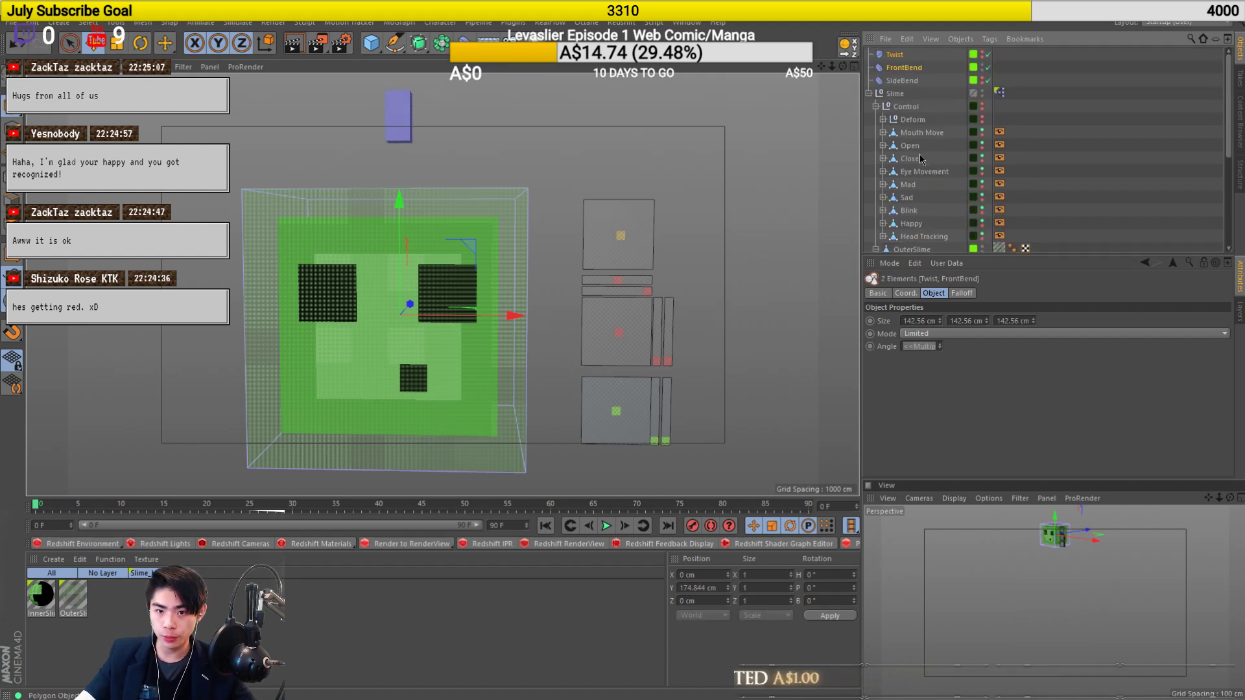
click(891, 81)
key(Delete)
Rename the copied Twist deformer as EyeLinkedTwist.
double_click(895, 55)
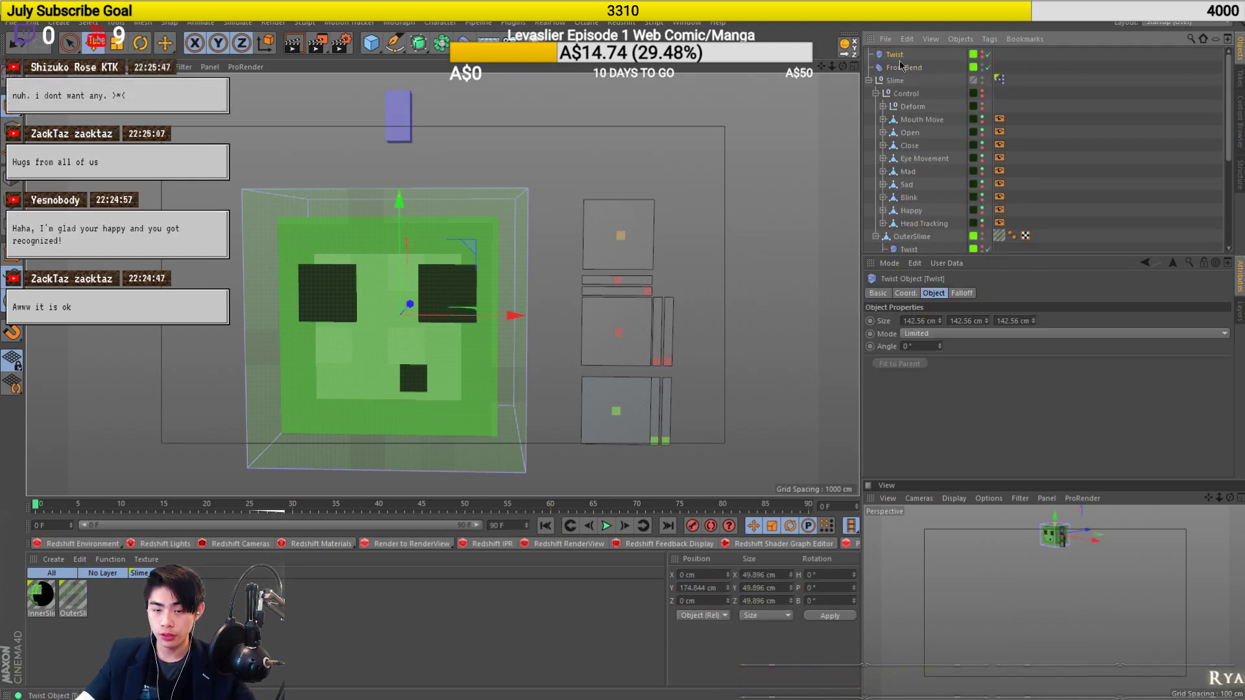
key(Return)
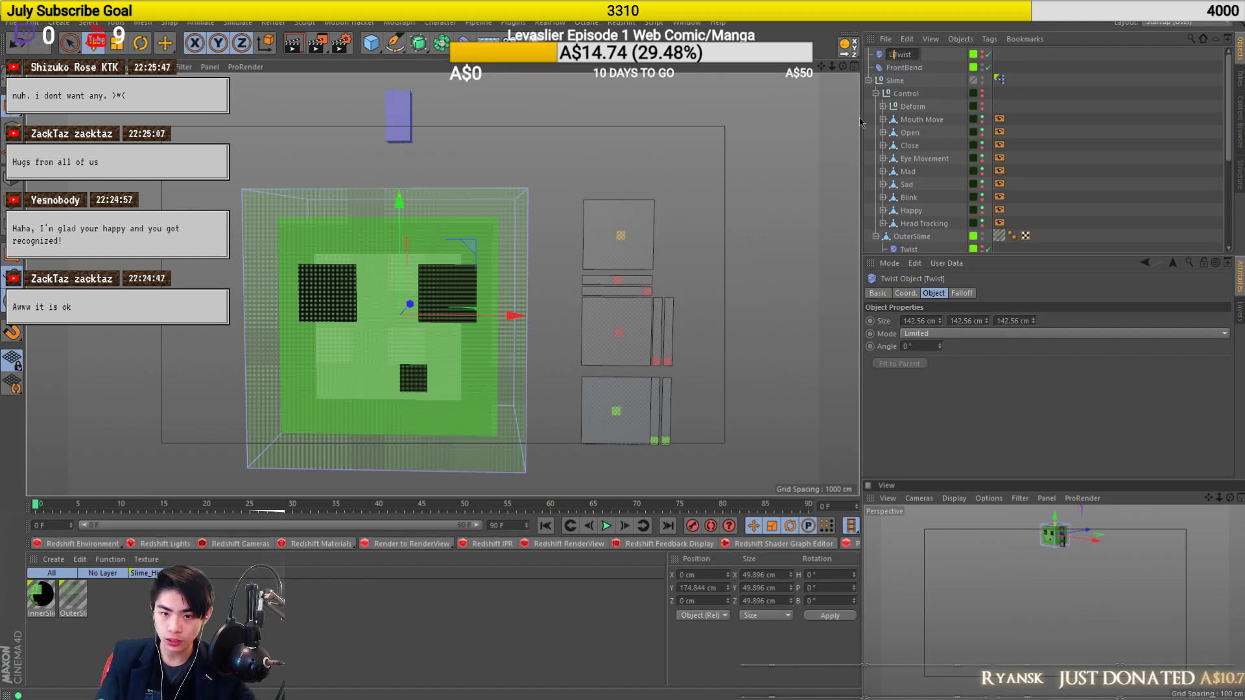
text(reLinked)
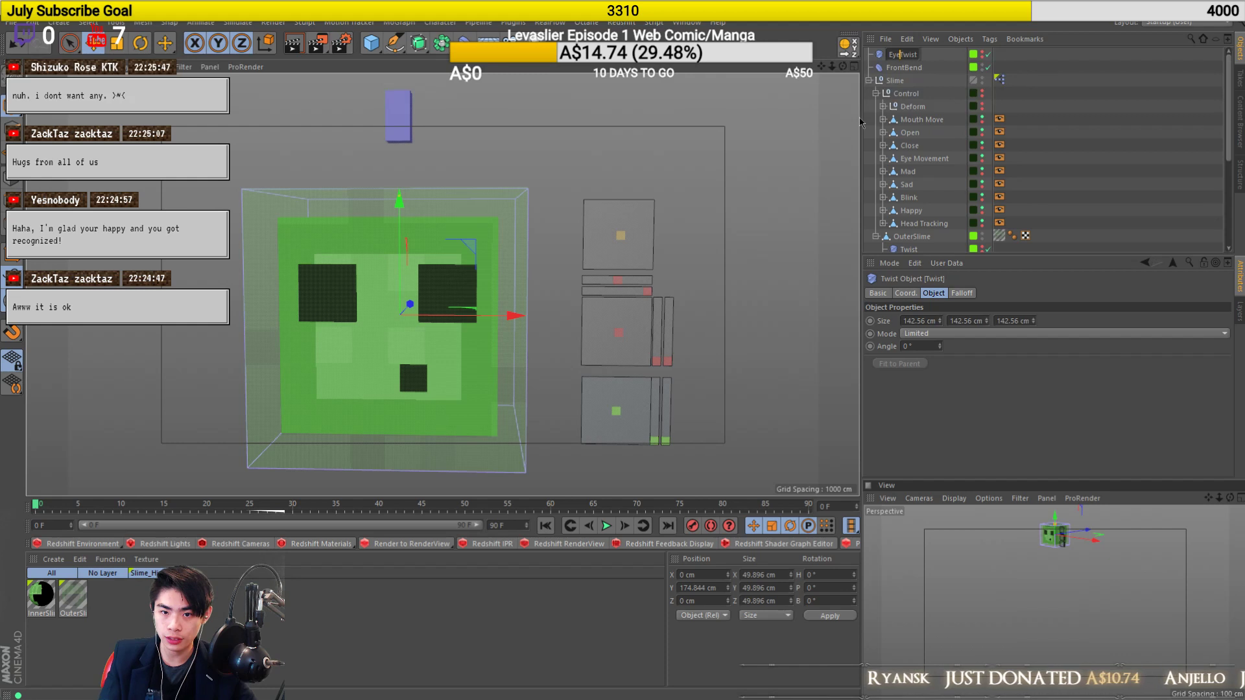
text(Twist)
key(Return)
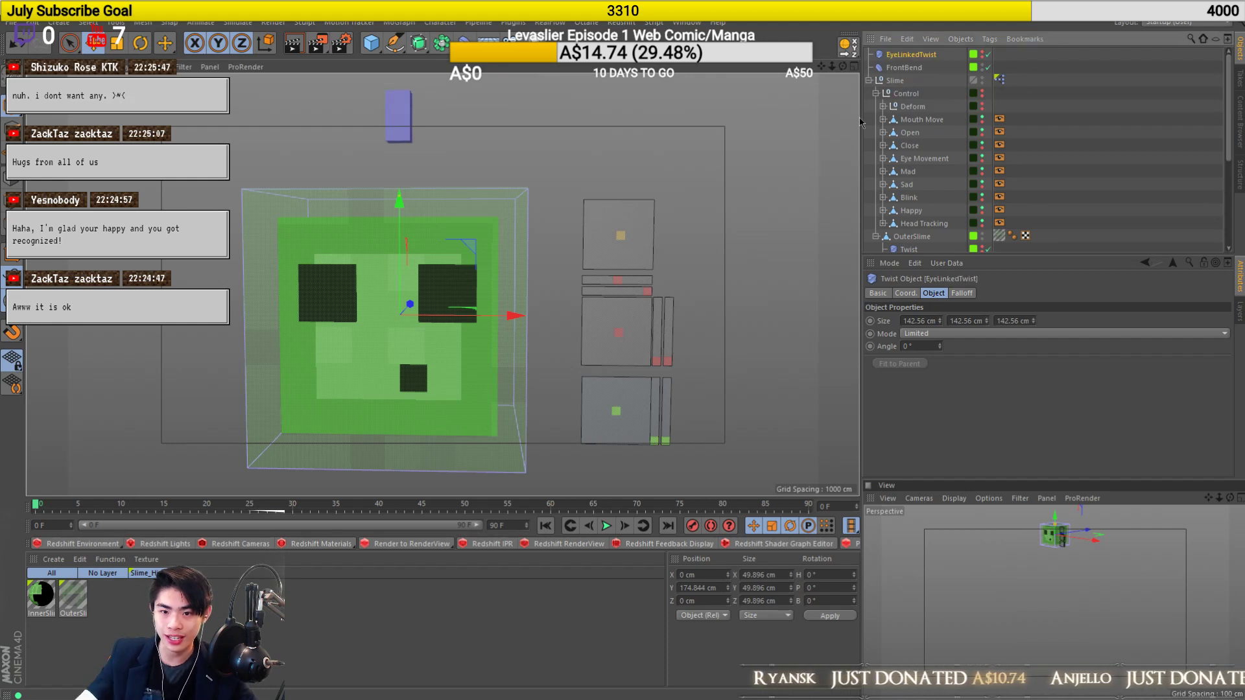
Rename the copied FrontBend deformer as EyeLinkedFrontBend.
key(Down)
key(Return)
key(Left)
text(Eye)
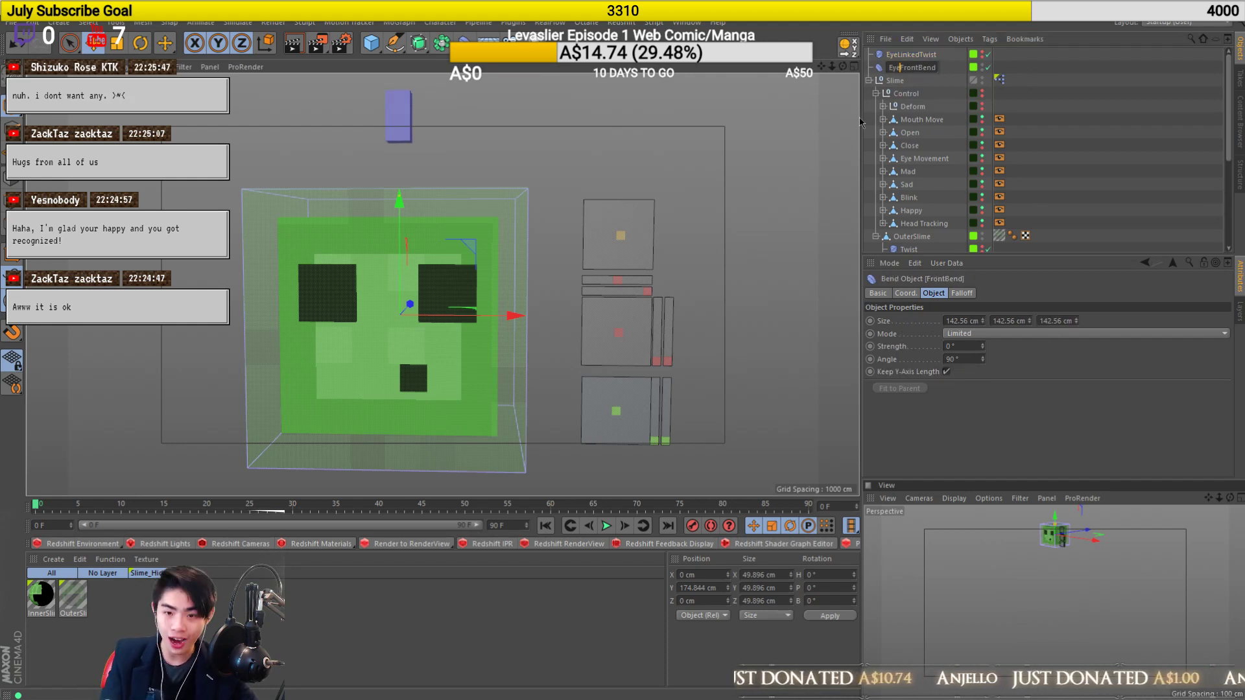
text(Linked)
key(Return)
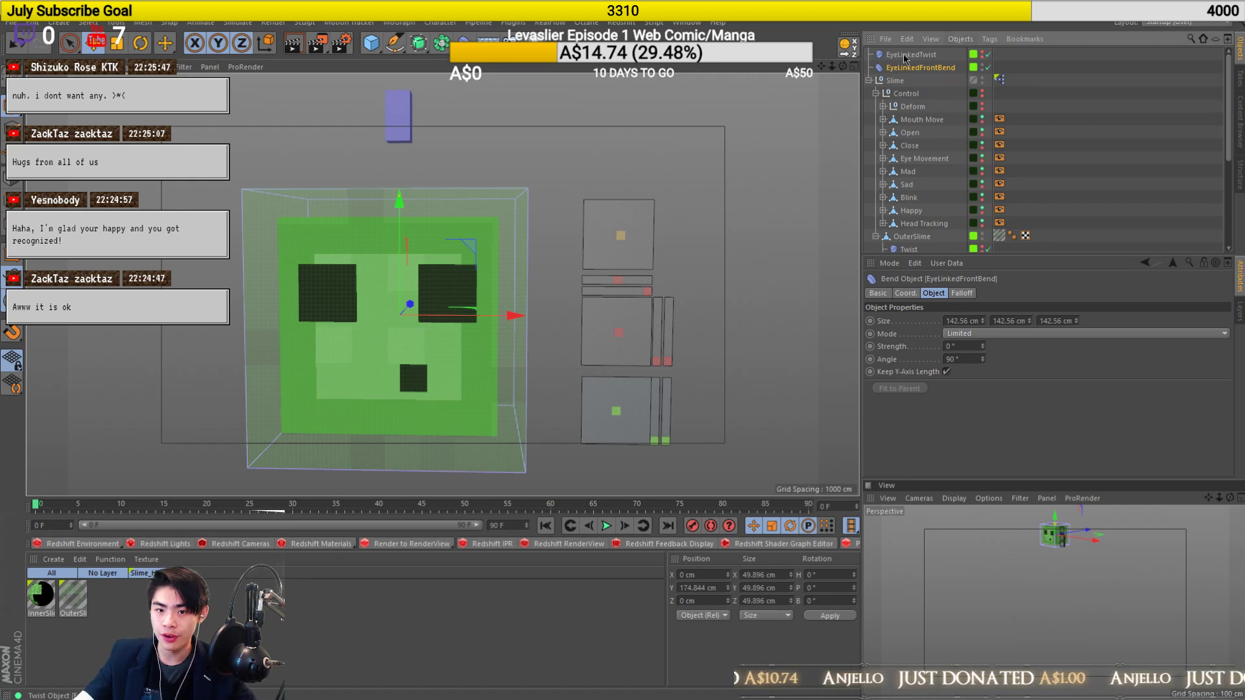
Move EyeLinkedTwist and EyeLinkedFrontBend together into OuterSlime, above the original Twist deformer.
key(shift+Up)
scroll(908, 230, down, 1)
drag(906, 229, 909, 224)
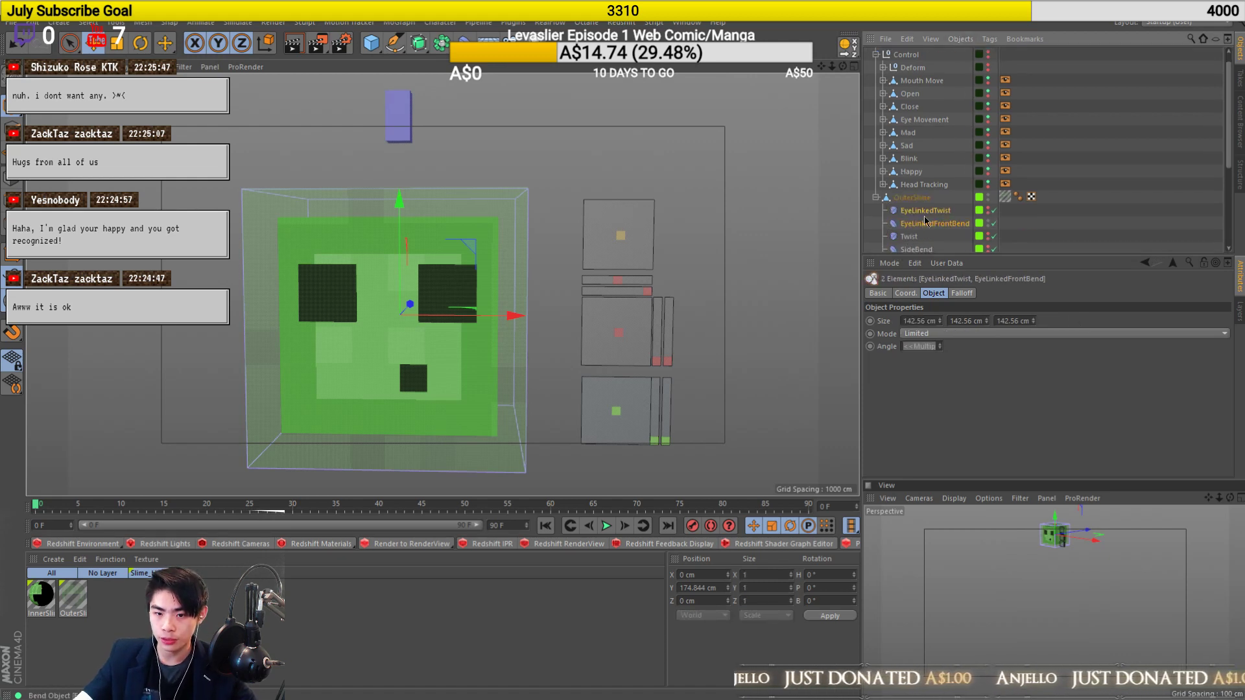
click(1058, 139)
Open the XPresso graph on Head Tracking's Control object and reposition its editor so the slime's face and controls stay in view.
click(620, 239)
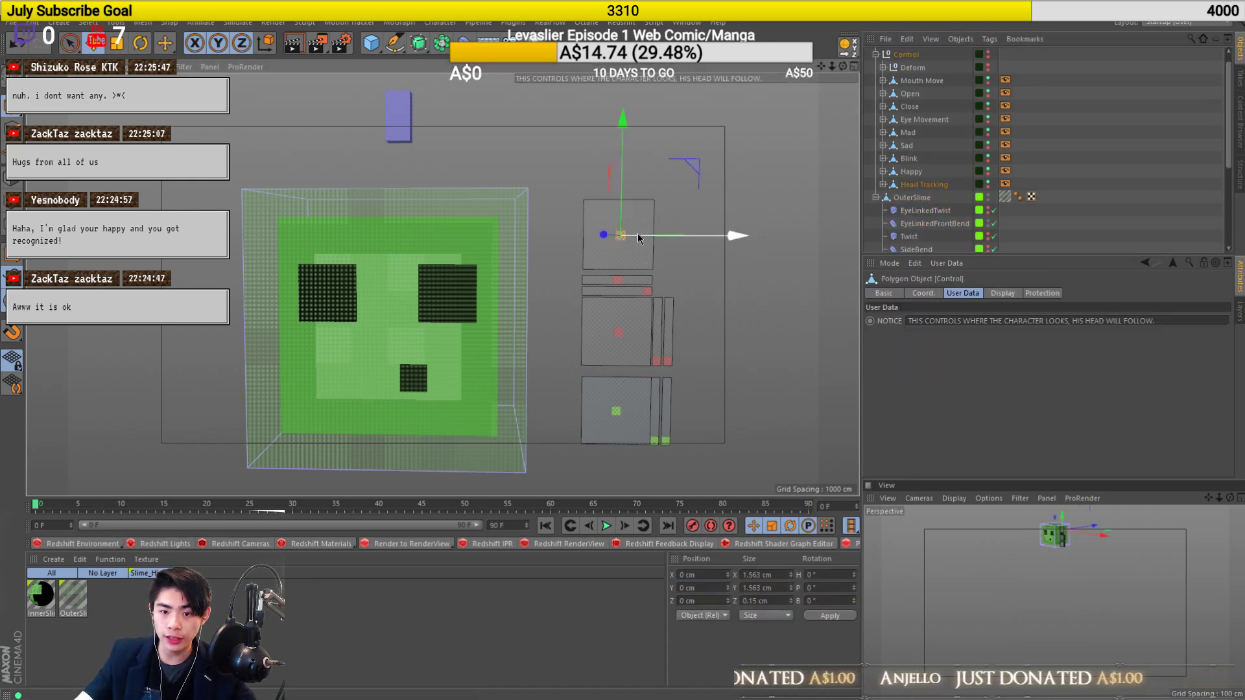
scroll(635, 236, up, 4)
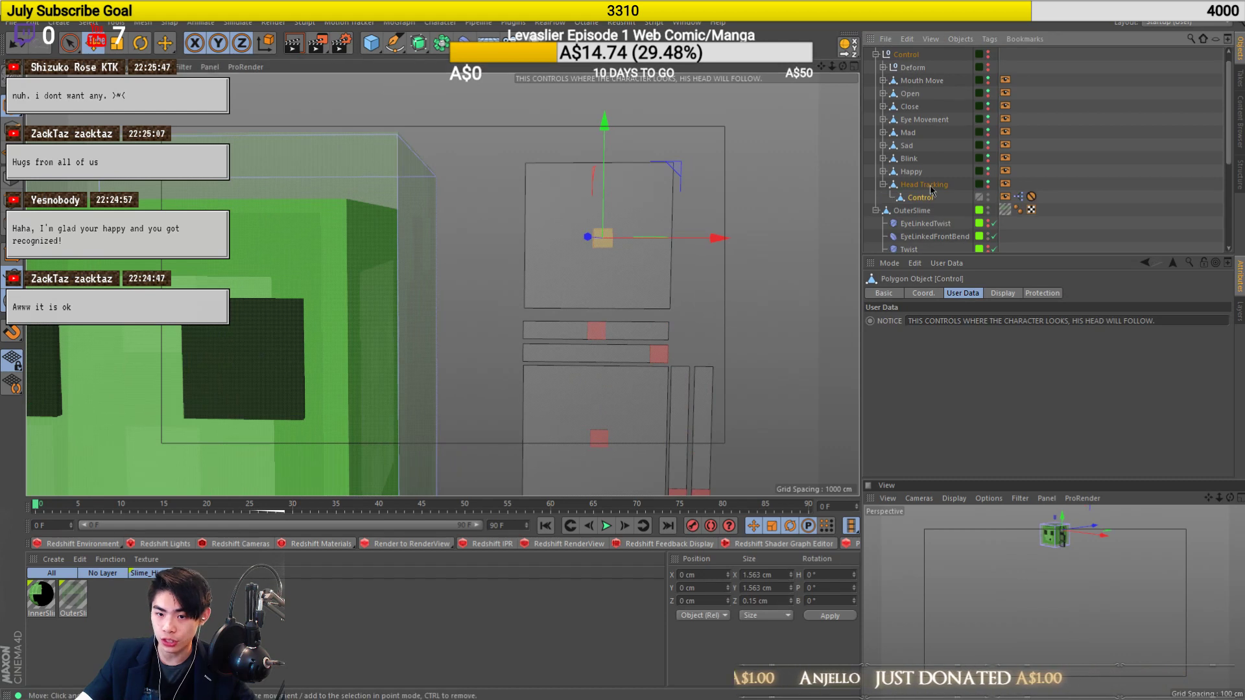
click(1019, 197)
double_click(1018, 197)
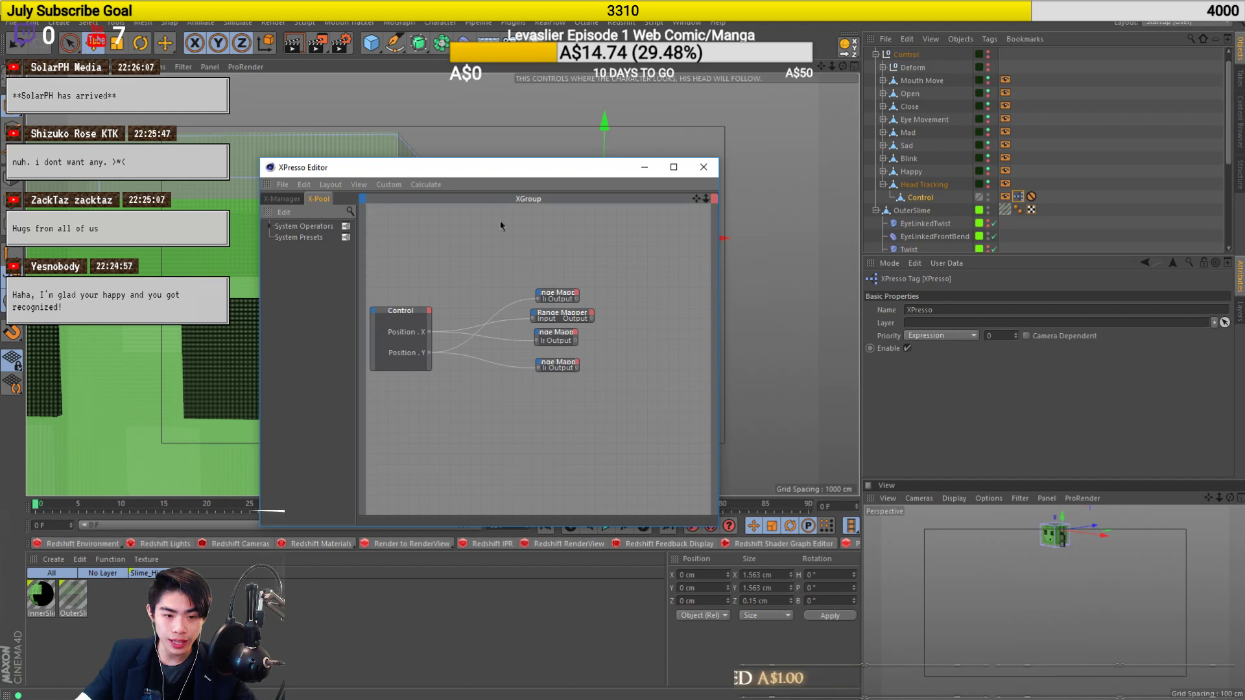
drag(496, 176, 657, 333)
scroll(555, 219, down, 6)
scroll(512, 242, up, 3)
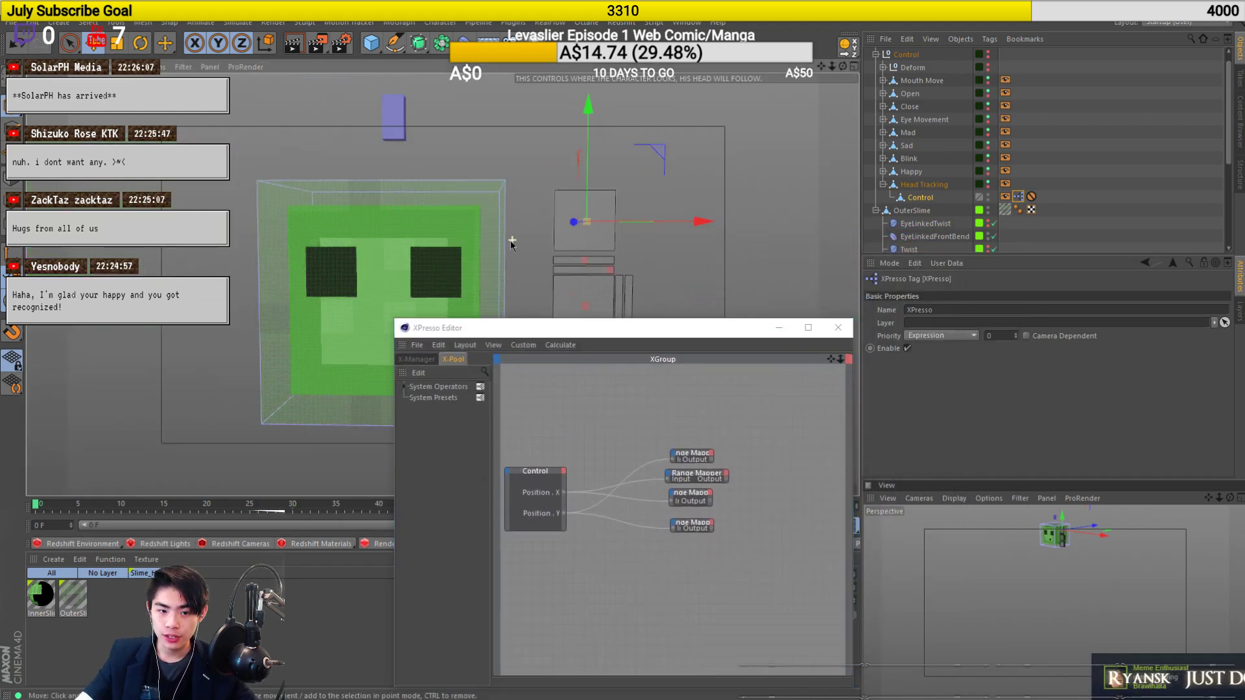
Shift the four Range Mapper nodes closer to the Control node and add EyeLinkedTwist and EyeLinkedFrontBend to the graph.
drag(619, 421, 703, 545)
drag(690, 455, 635, 458)
scroll(1126, 181, down, 5)
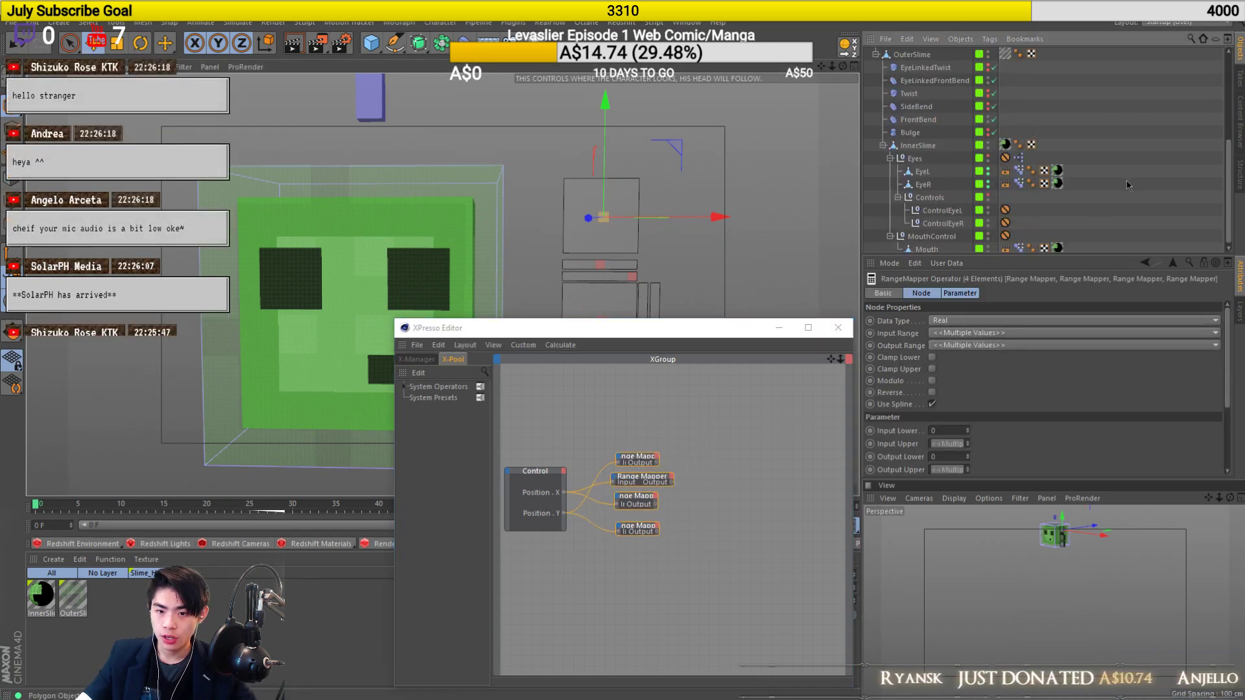
scroll(964, 146, up, 2)
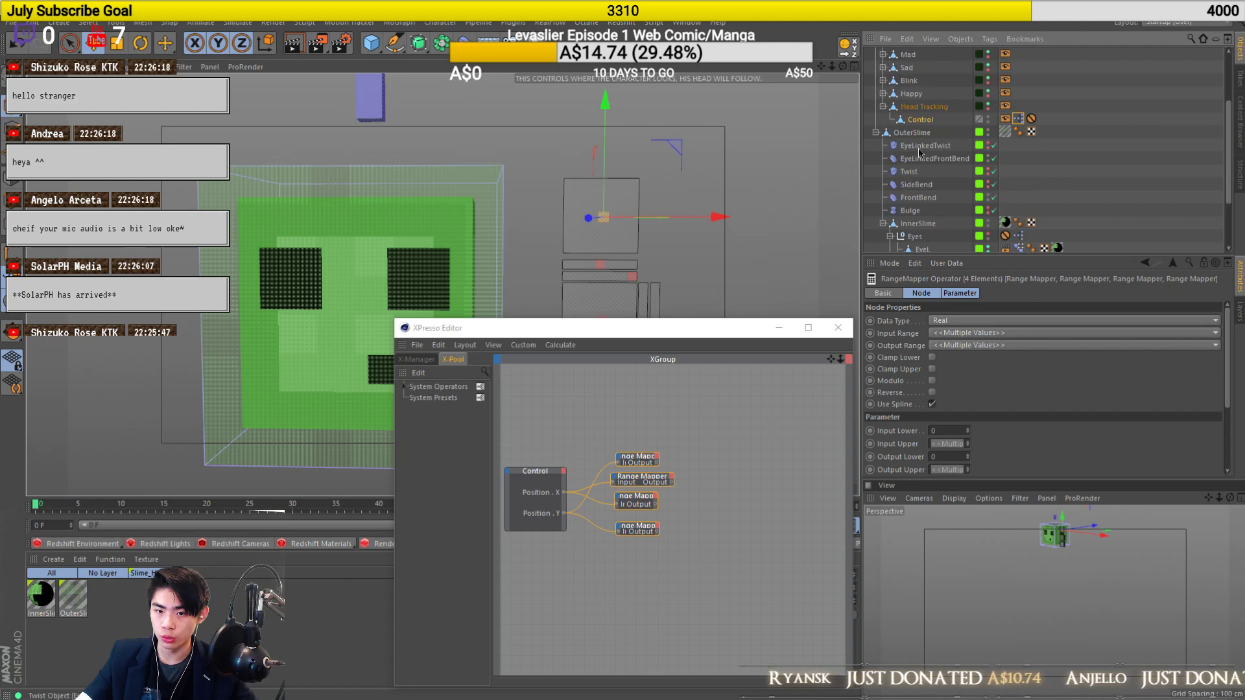
click(924, 146)
shift+click(916, 157)
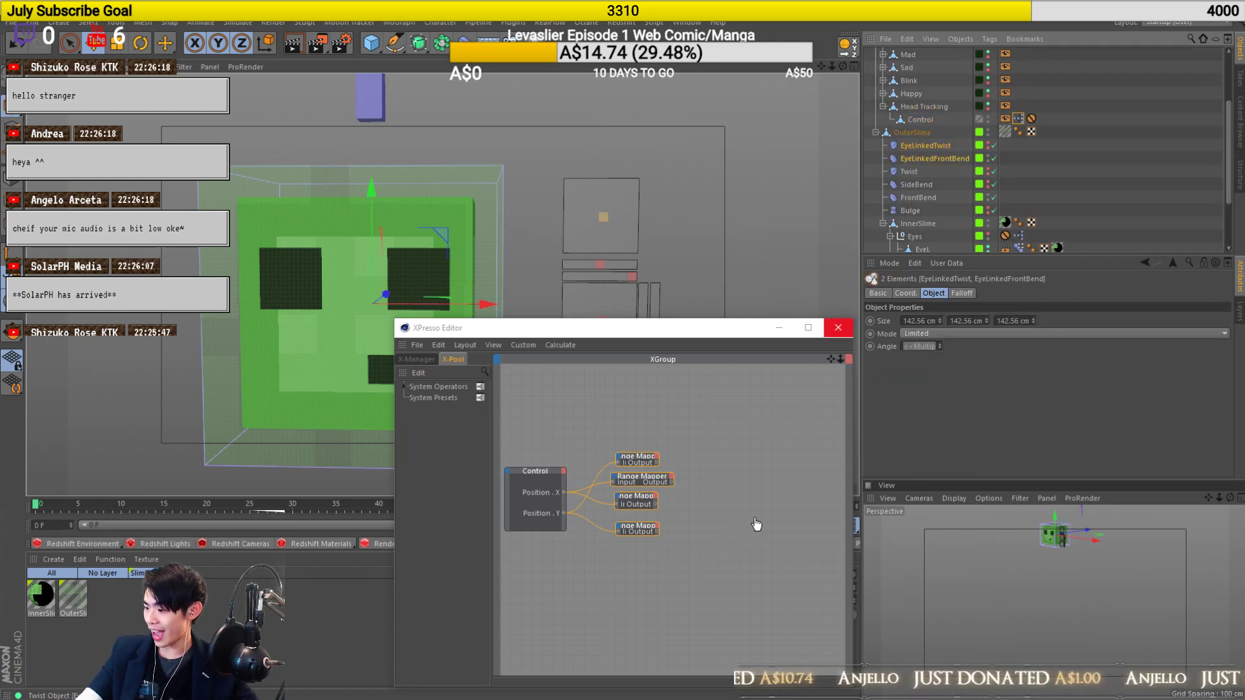
drag(757, 513, 755, 487)
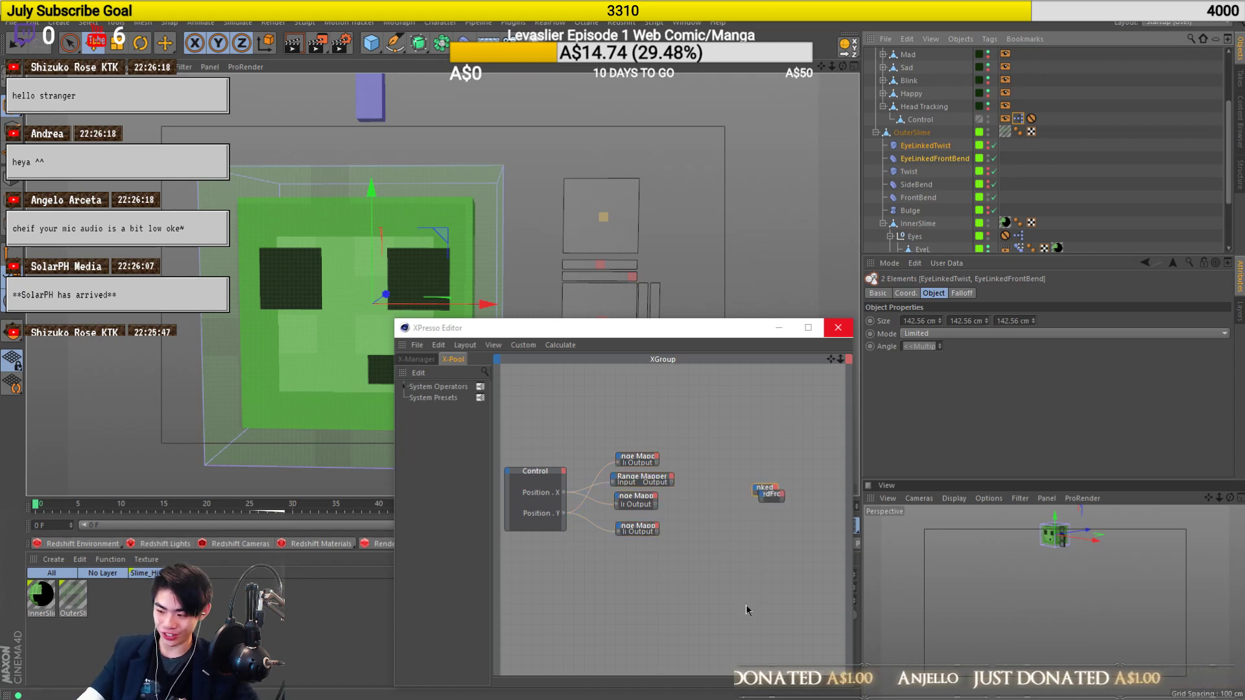
Separate the overlapping EyeLinkedTwist and EyeLinkedFrontBend nodes and enlarge both so their names are readable.
click(793, 581)
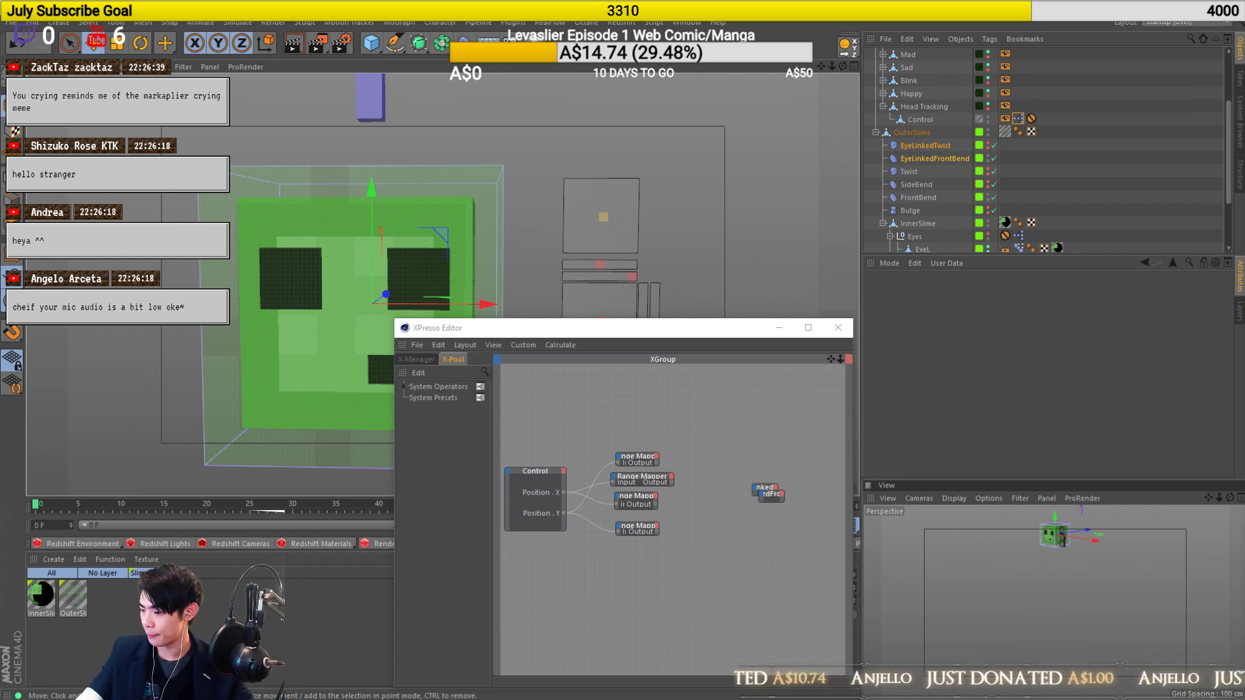
click(758, 501)
drag(757, 501, 745, 518)
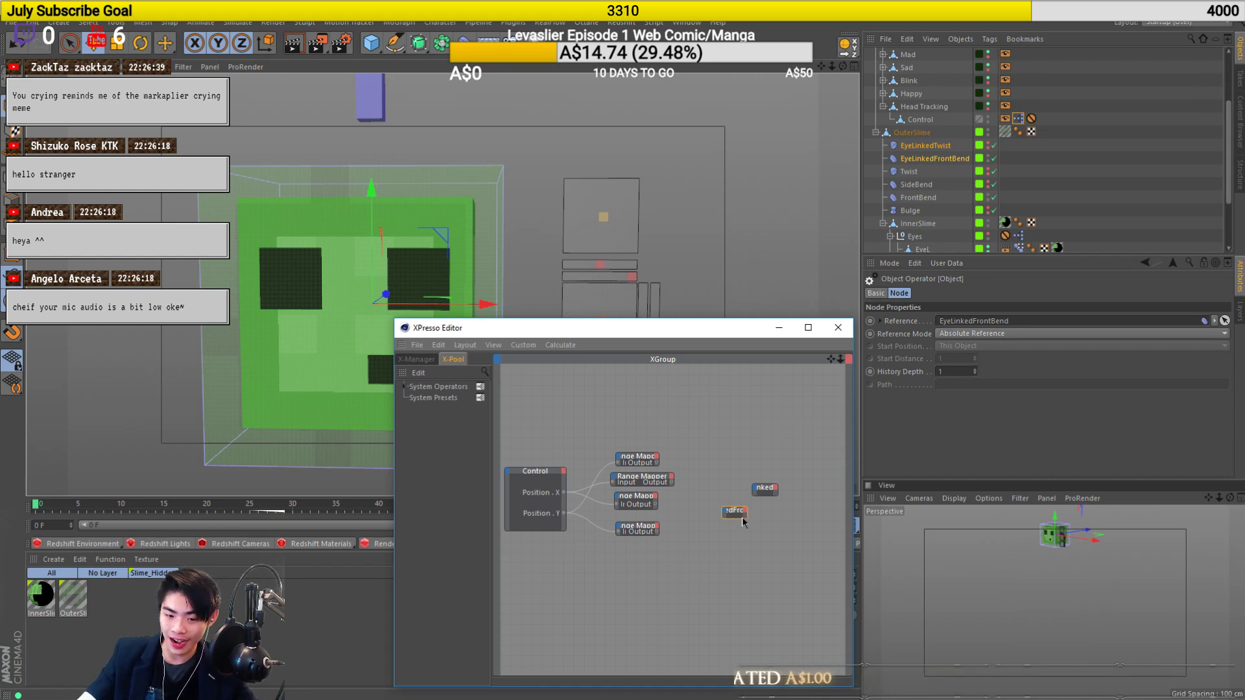
drag(747, 517, 816, 527)
drag(766, 488, 819, 494)
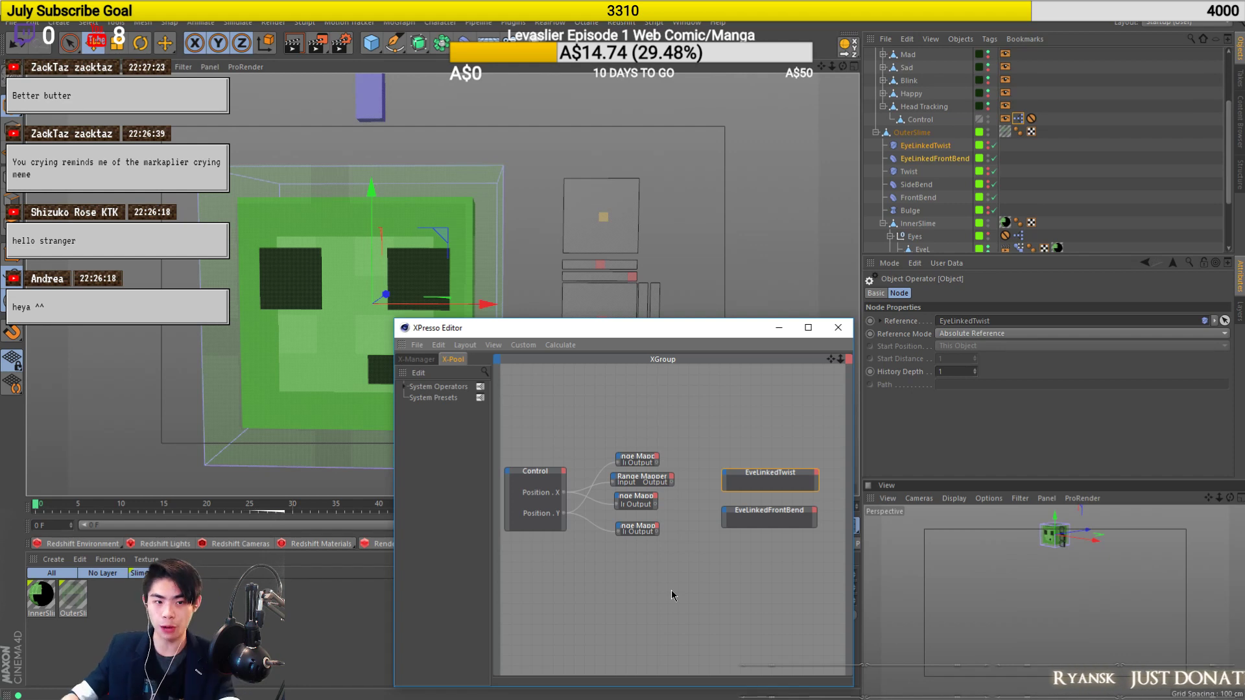
Rearrange the Range Mapper nodes so the two fed by Position X sit above the two fed by Position Y.
click(637, 548)
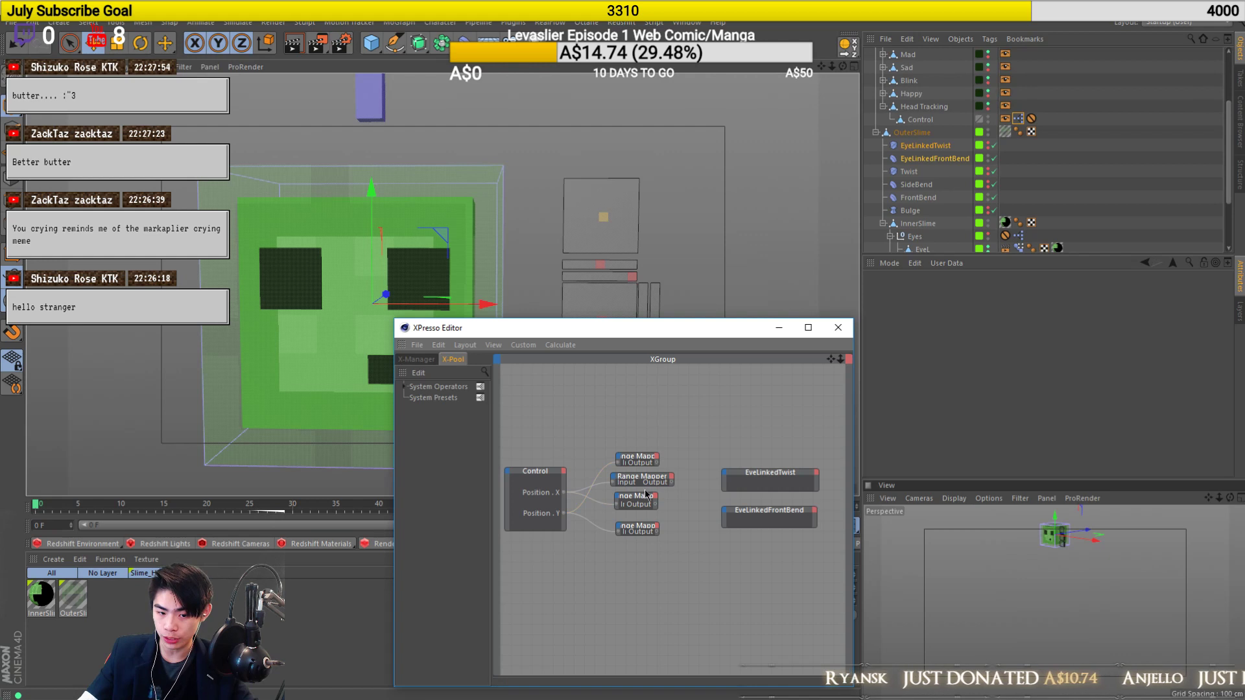
drag(606, 513, 671, 588)
mouse_move(634, 513)
mouse_down()
mouse_move(629, 536)
mouse_move(633, 522)
mouse_up()
drag(634, 382, 665, 447)
drag(626, 401, 629, 475)
click(685, 510)
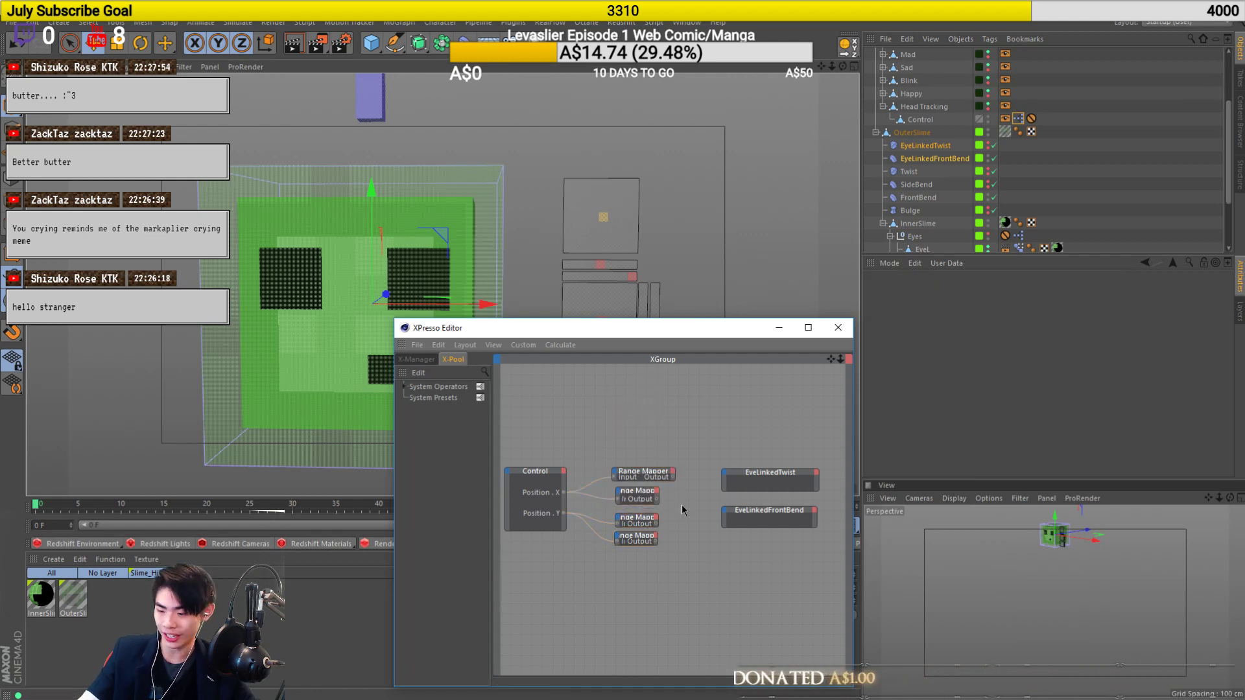
drag(628, 496, 623, 492)
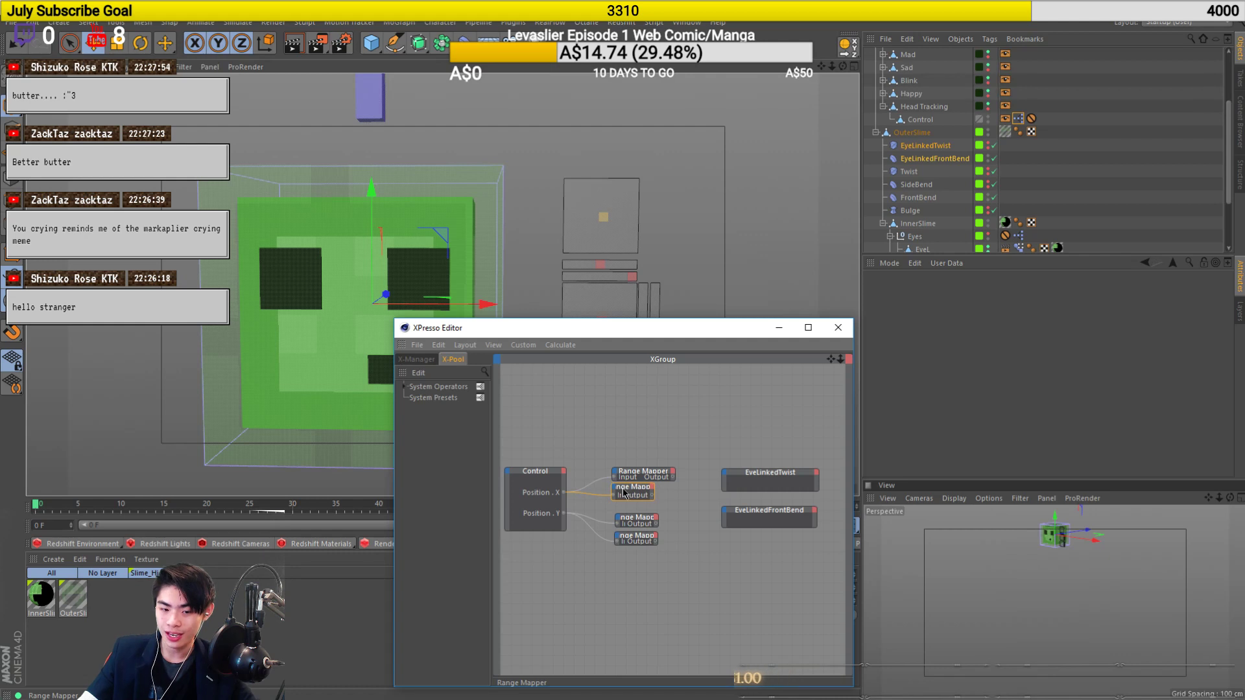
click(693, 519)
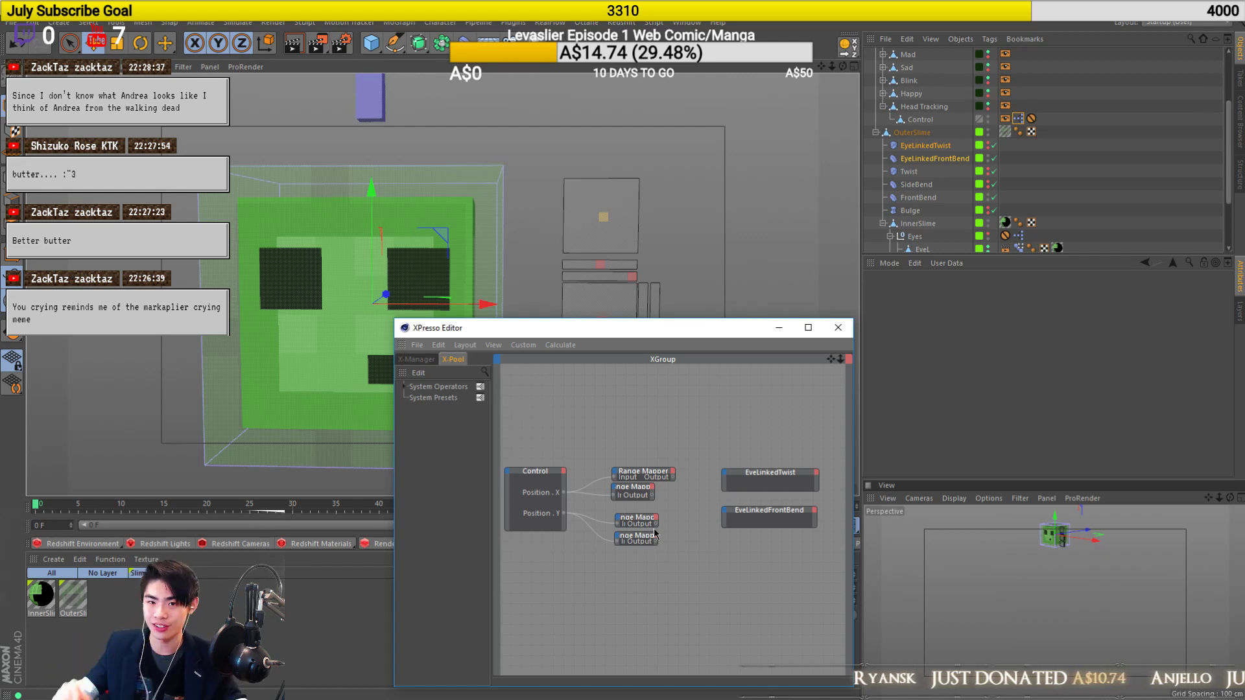
Try to connect the uppermost Range Mapper's output directly to the EyeLinkedTwist node.
mouse_move(273, 689)
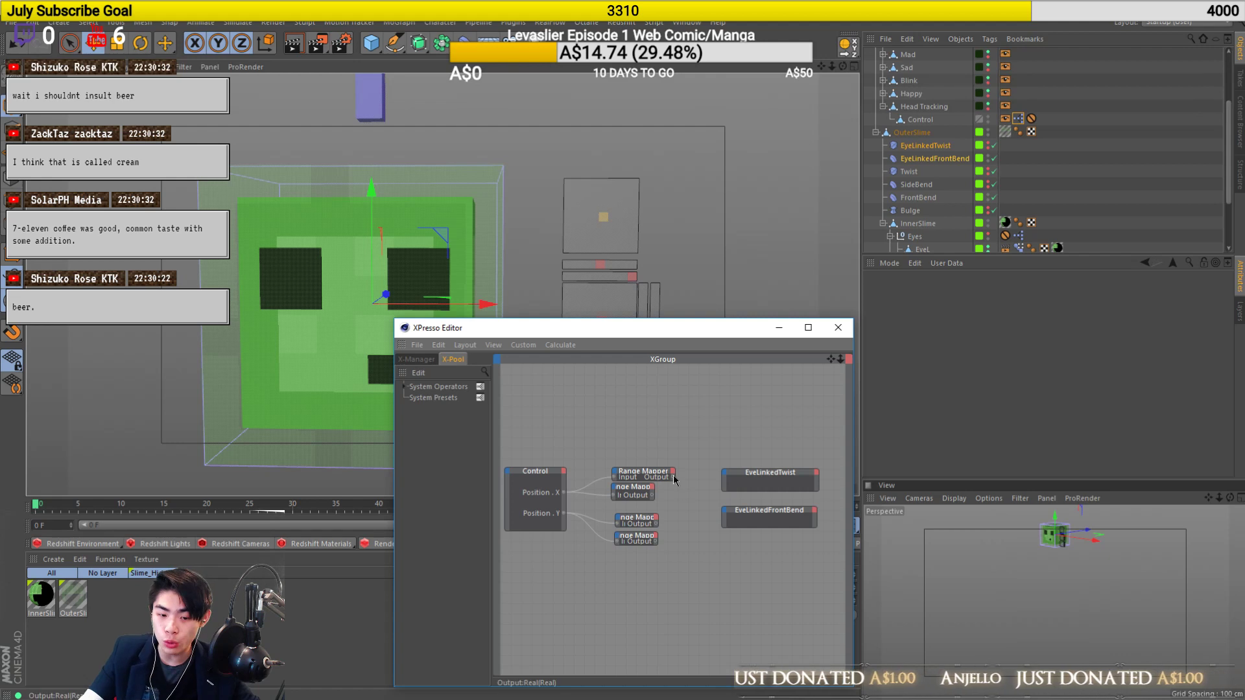
drag(674, 480, 726, 477)
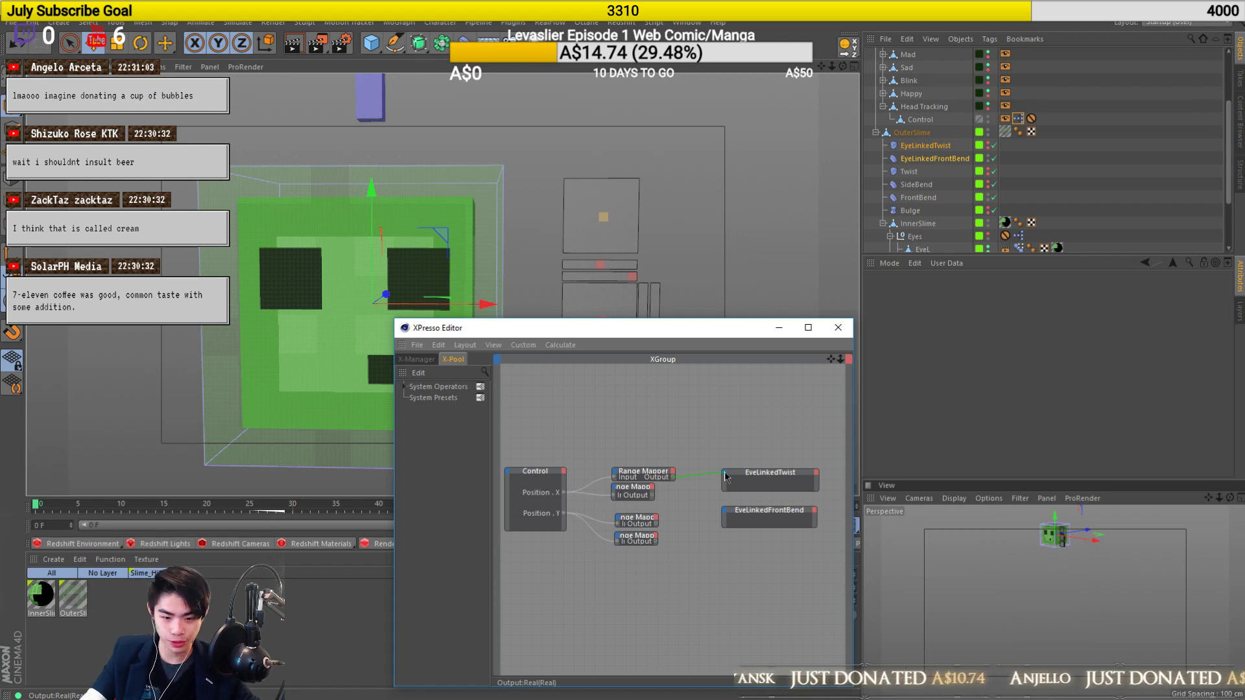
drag(725, 473, 725, 473)
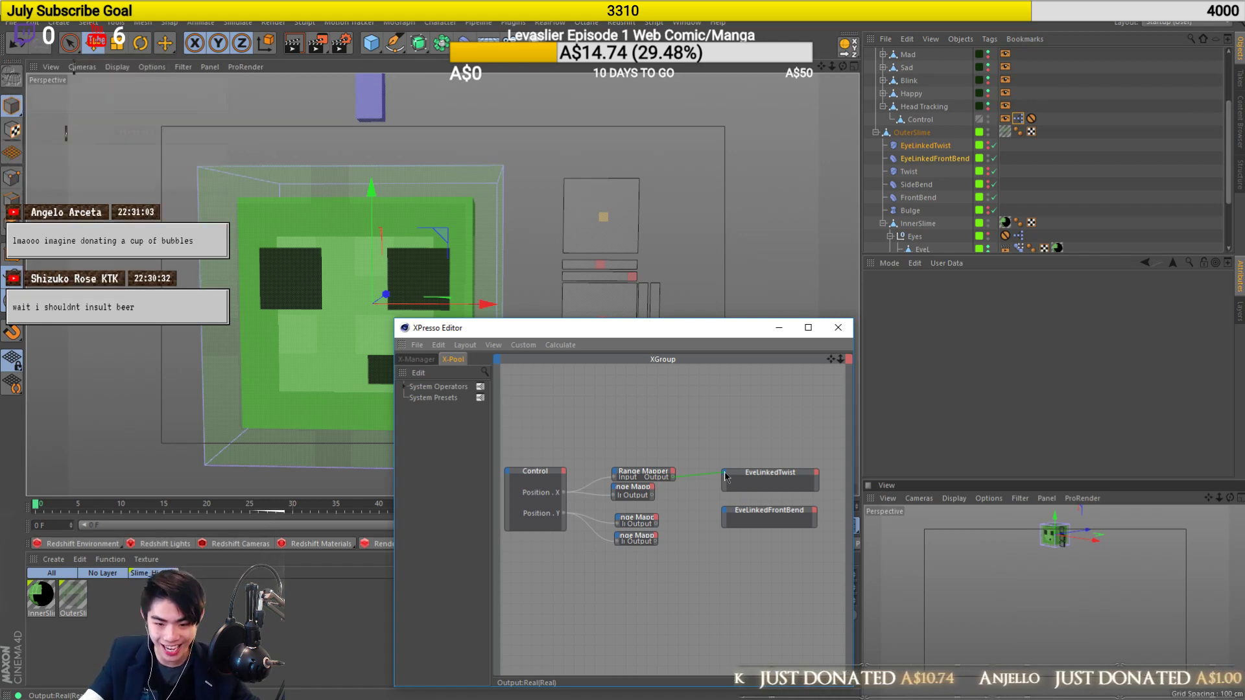
click(775, 483)
Add an Angle input port from the object properties to the EyeLinkedTwist node.
drag(555, 329, 718, 306)
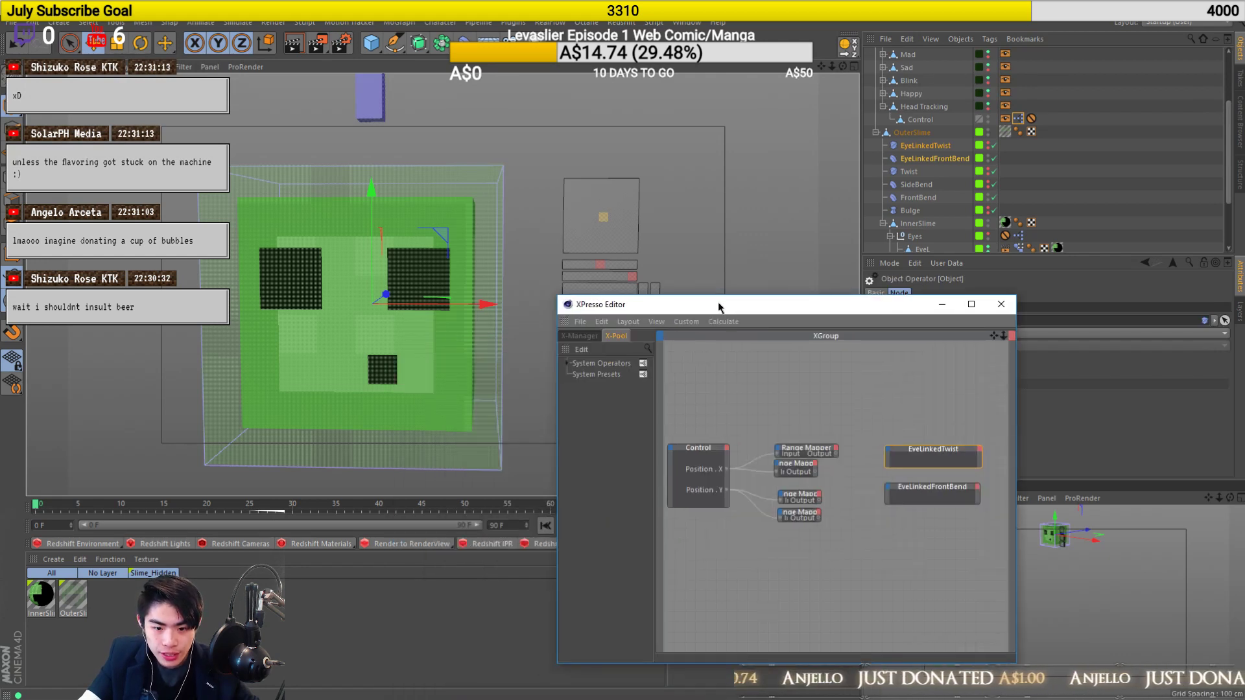
click(605, 219)
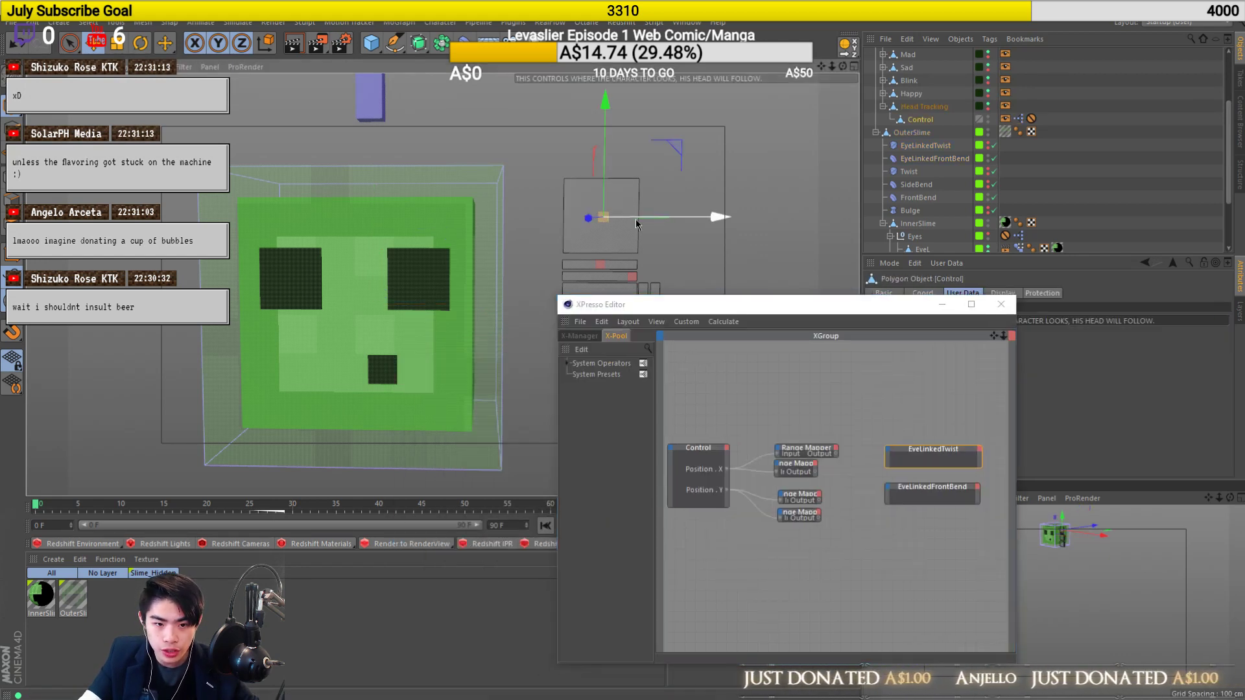
click(840, 458)
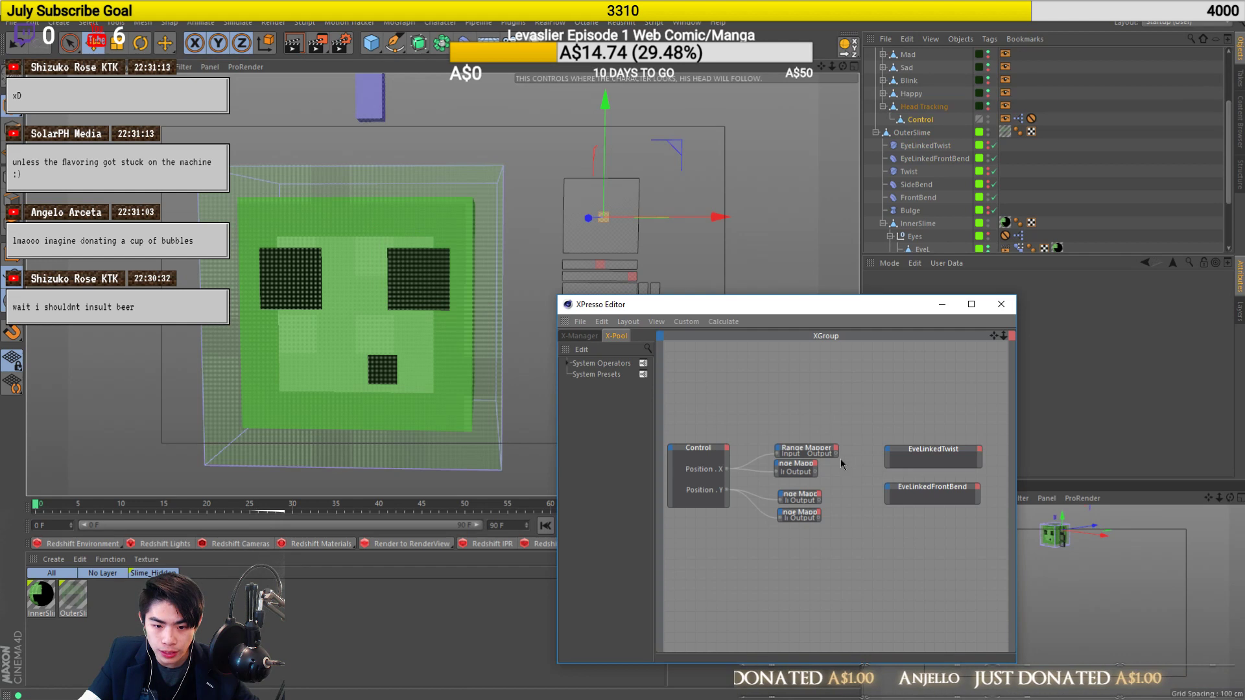
click(887, 453)
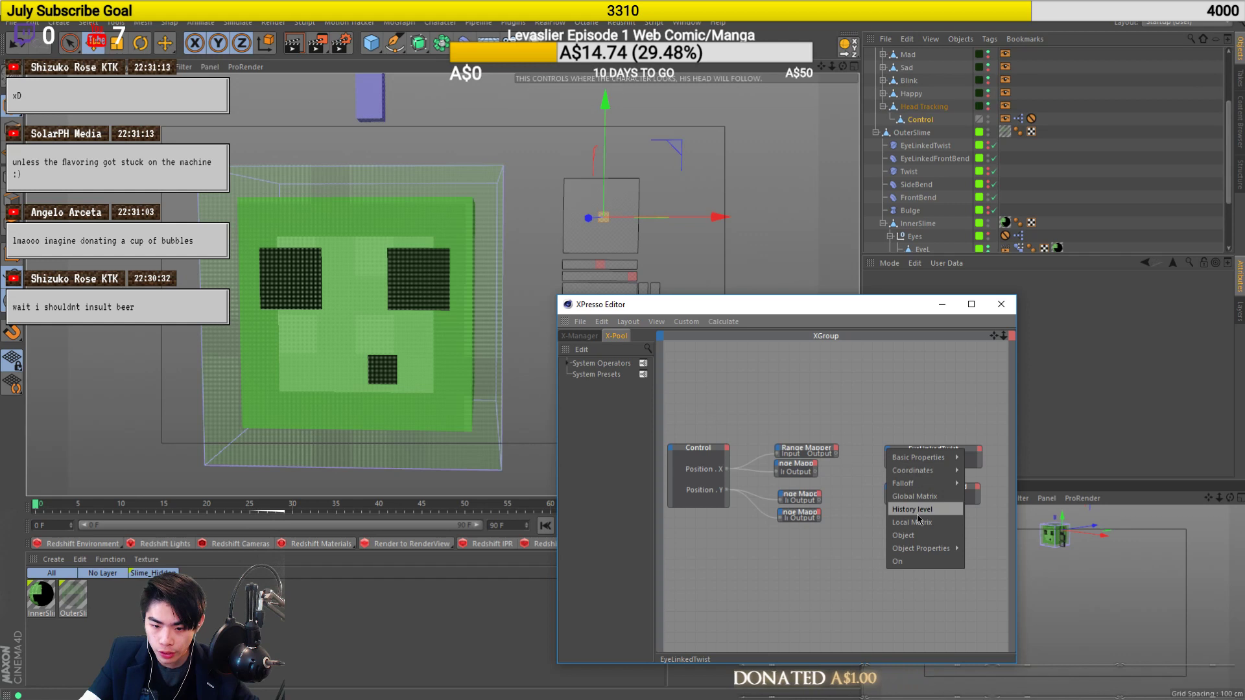
mouse_move(918, 549)
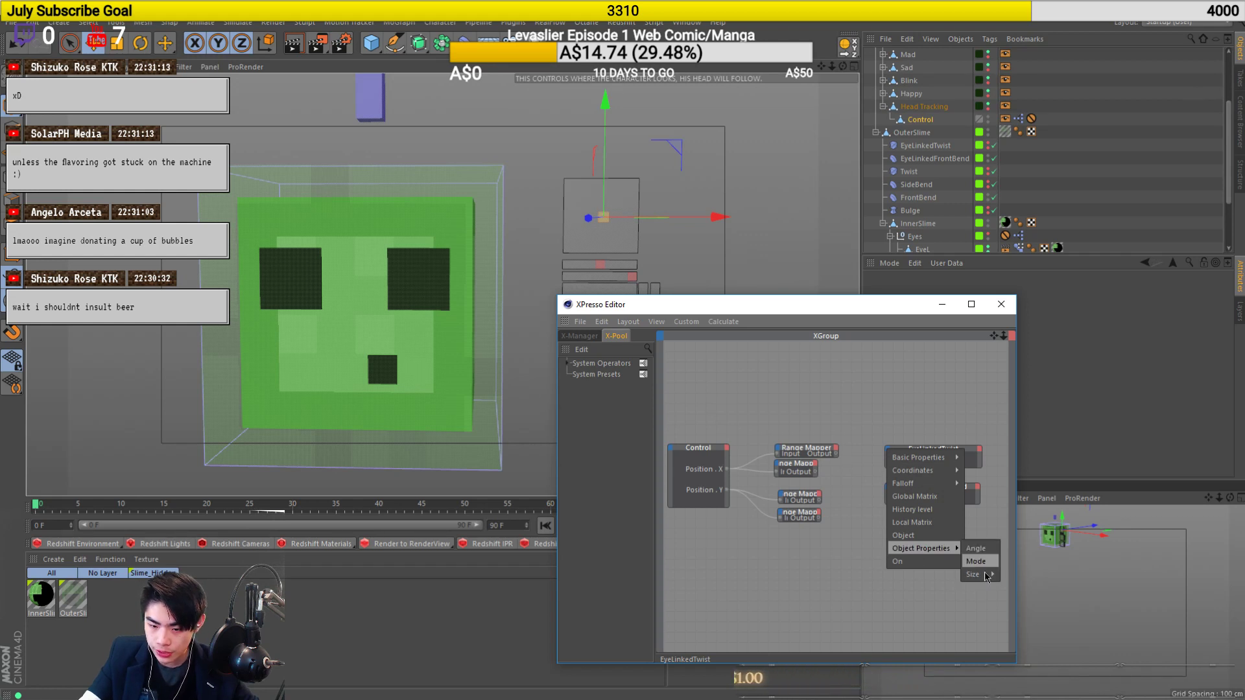
mouse_move(985, 575)
click(976, 548)
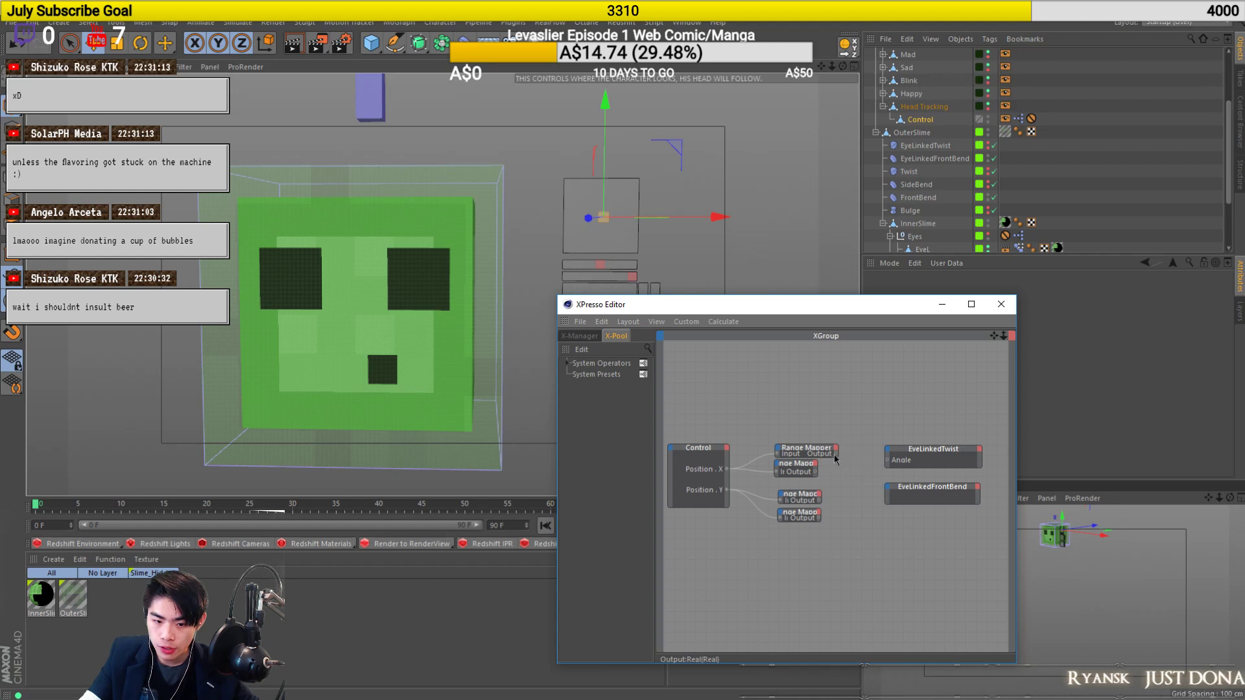
Move the Head Tracking control along X as a trial and undo the move.
alt+middle_drag(750, 423, 760, 427)
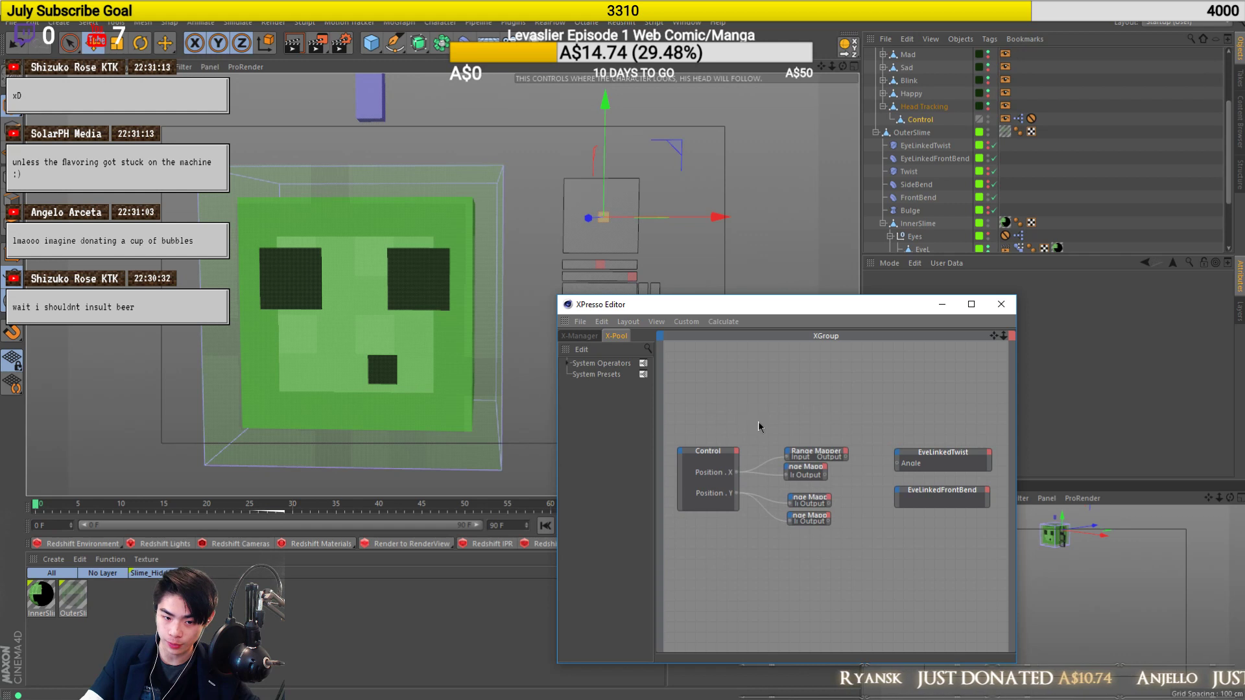
click(705, 465)
scroll(627, 191, up, 5)
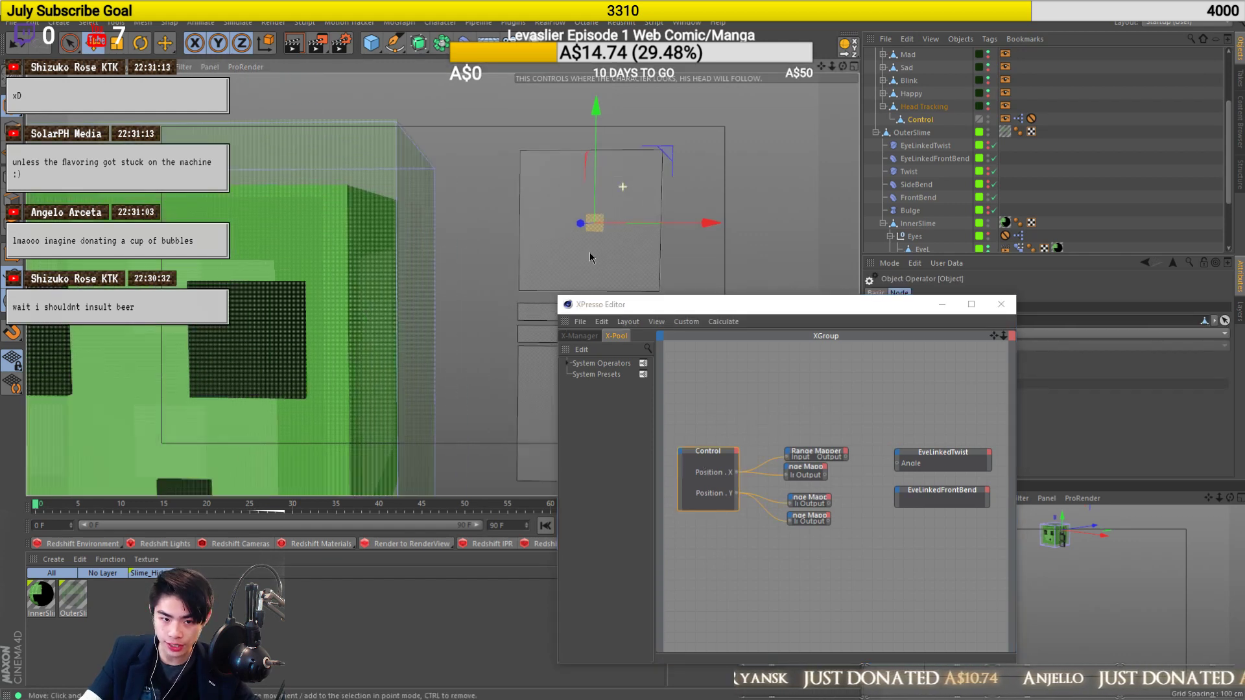
scroll(599, 174, up, 2)
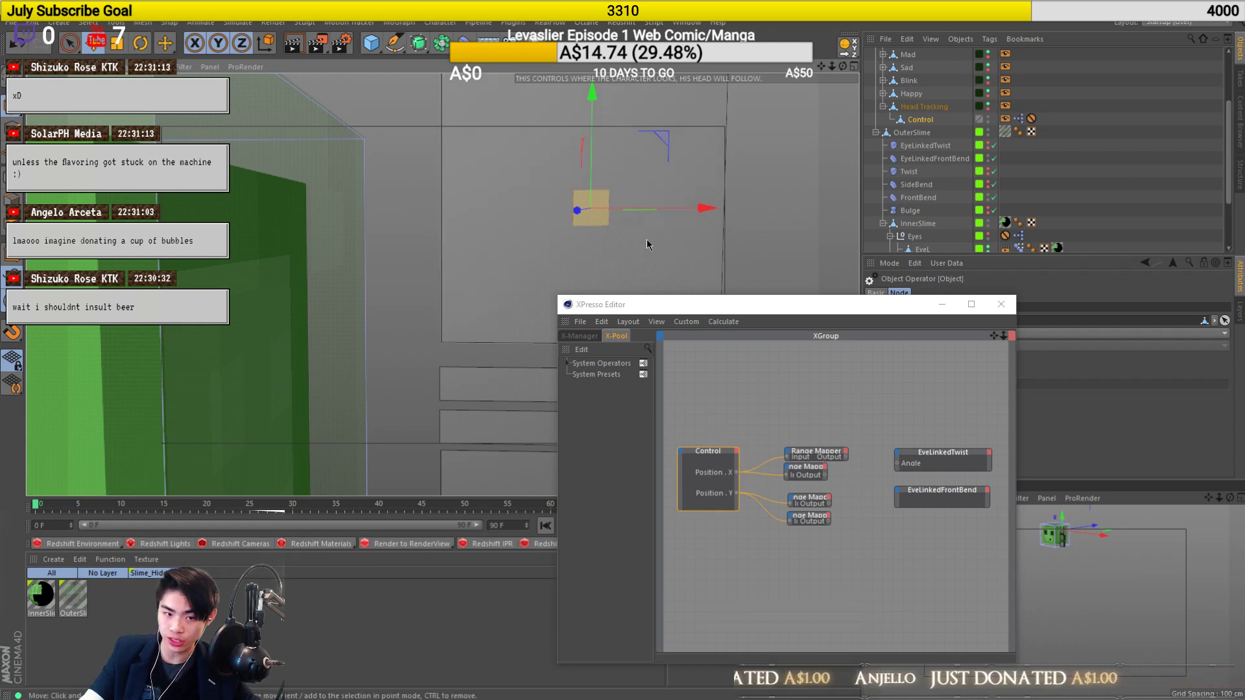
drag(696, 210, 563, 226)
key(ctrl+z)
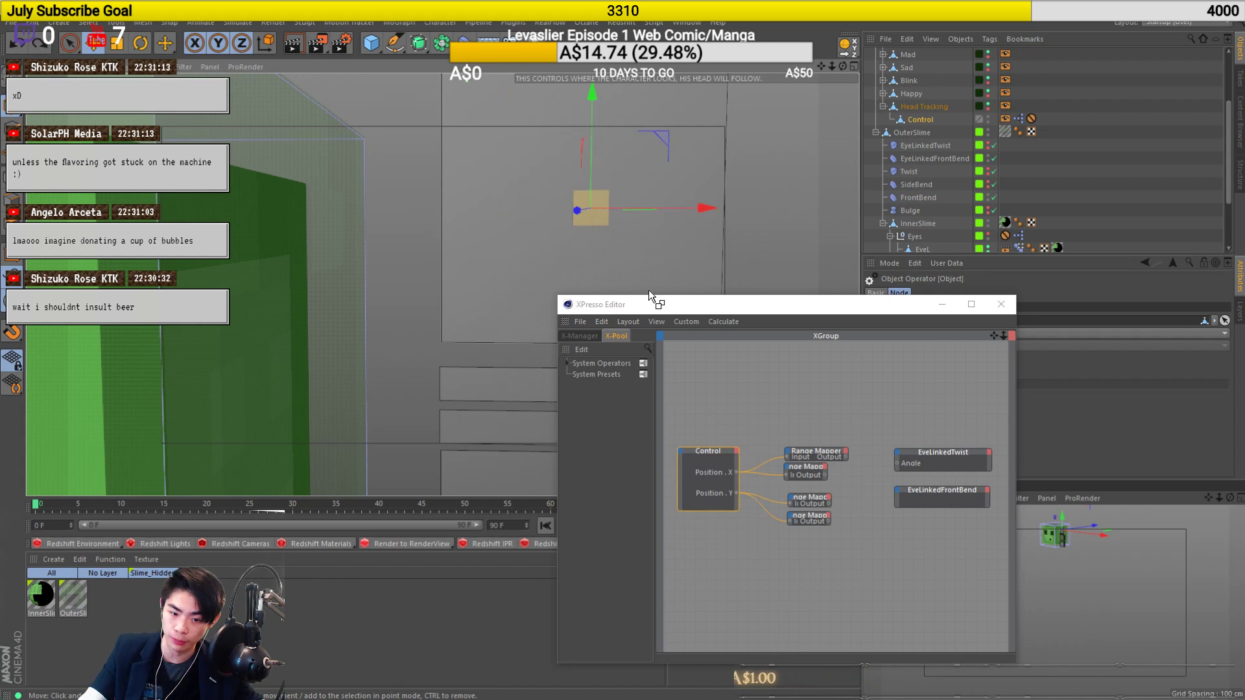
Connect the uppermost Range Mapper's output to the Angle input of EyeLinkedTwist.
click(796, 463)
drag(817, 306, 611, 310)
scroll(1017, 412, down, 3)
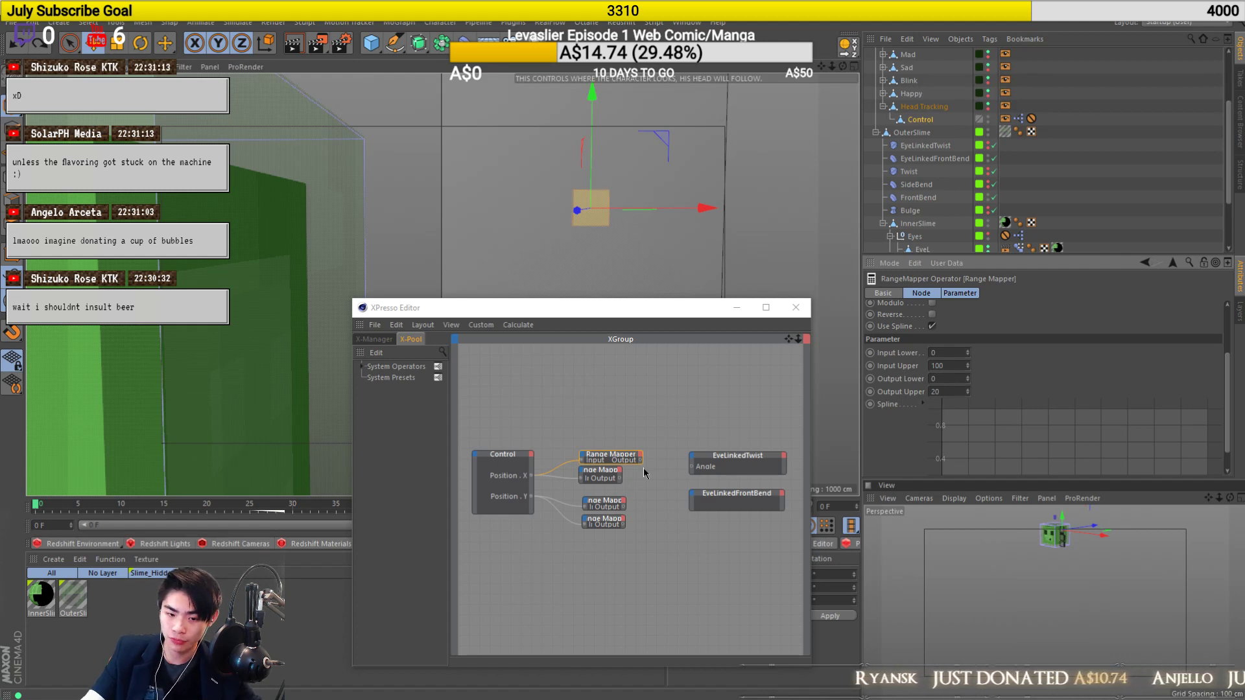
drag(640, 460, 692, 468)
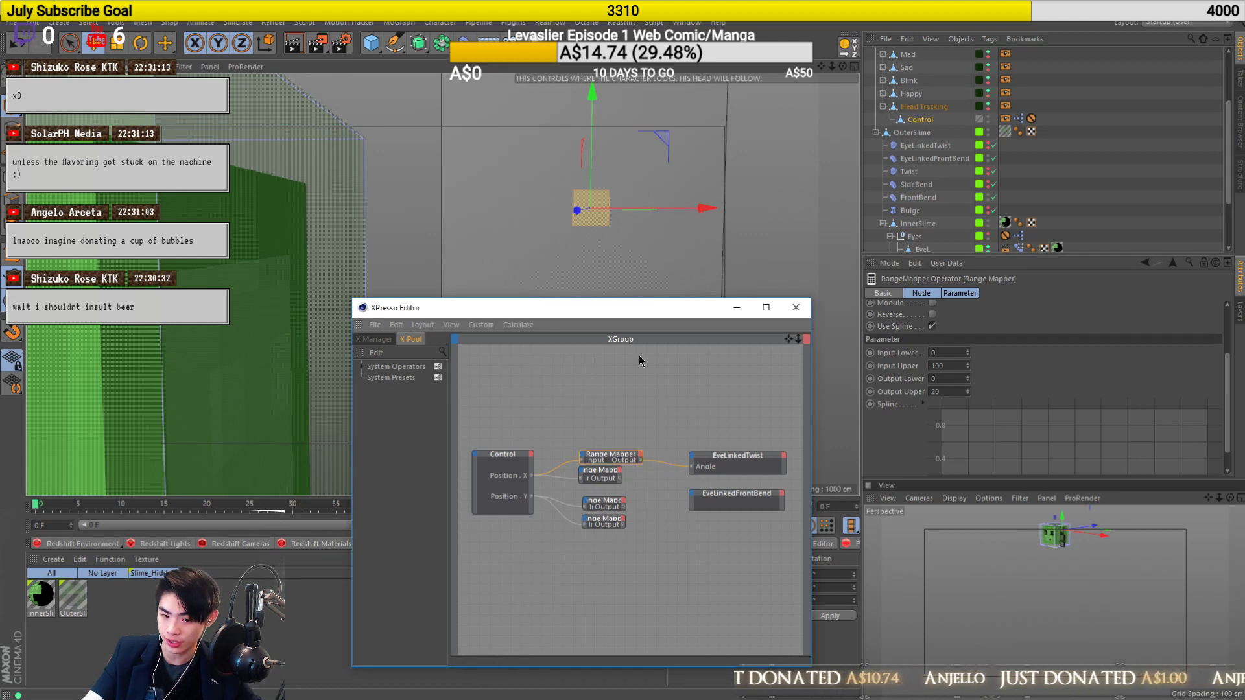
Test the new twist connection by moving the Head Tracking control along X, and undo the move.
drag(595, 313, 889, 351)
scroll(496, 247, down, 2)
scroll(496, 247, down, 4)
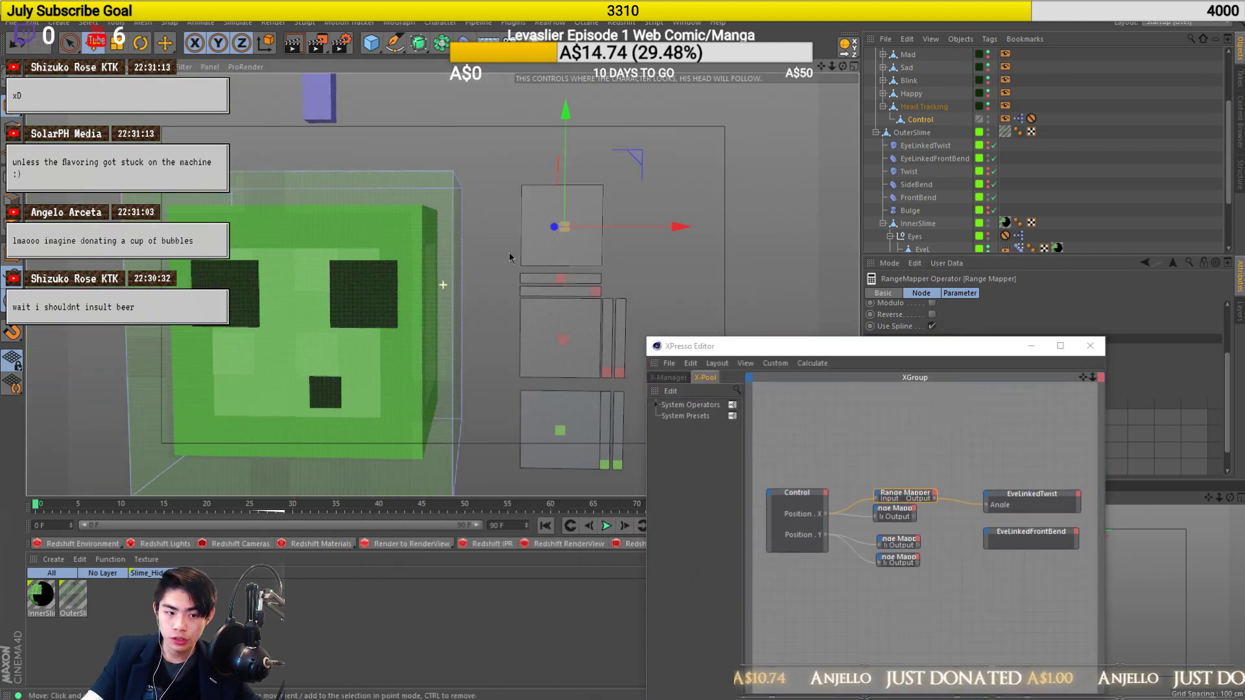
drag(723, 204, 652, 220)
key(ctrl+z)
drag(843, 350, 490, 343)
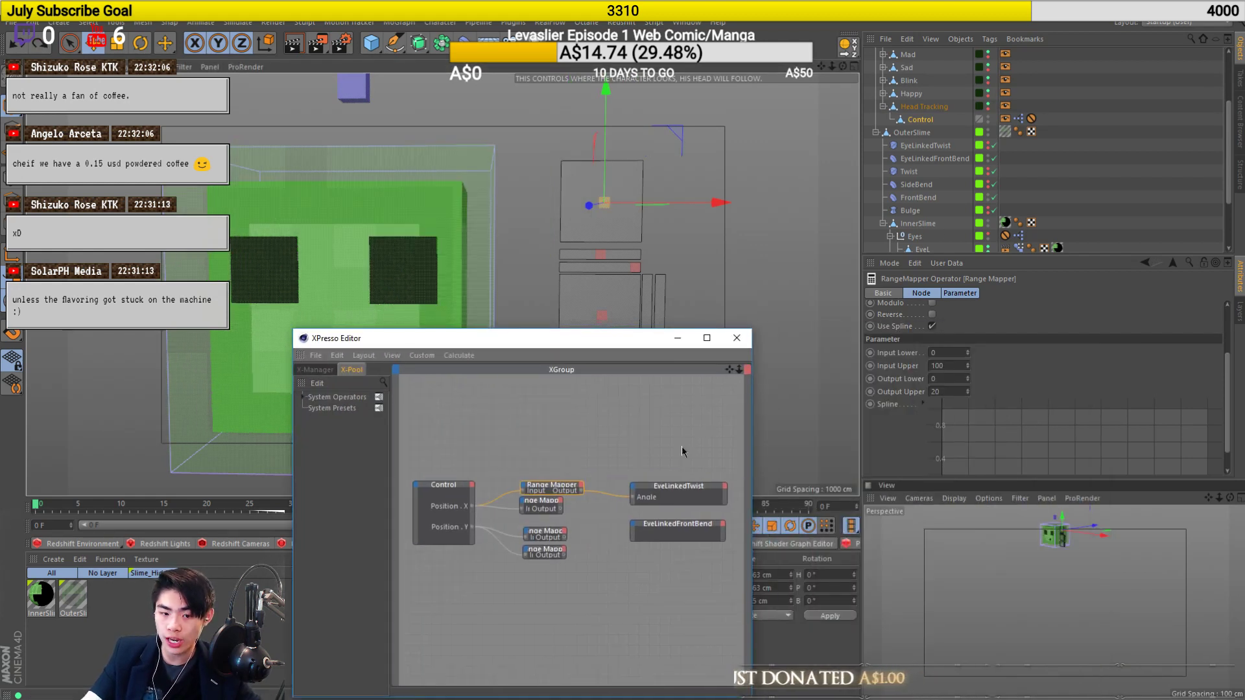
Set the uppermost Range Mapper's Output Upper to 10 and test the twist with a temporary move of the head control.
drag(953, 391, 839, 416)
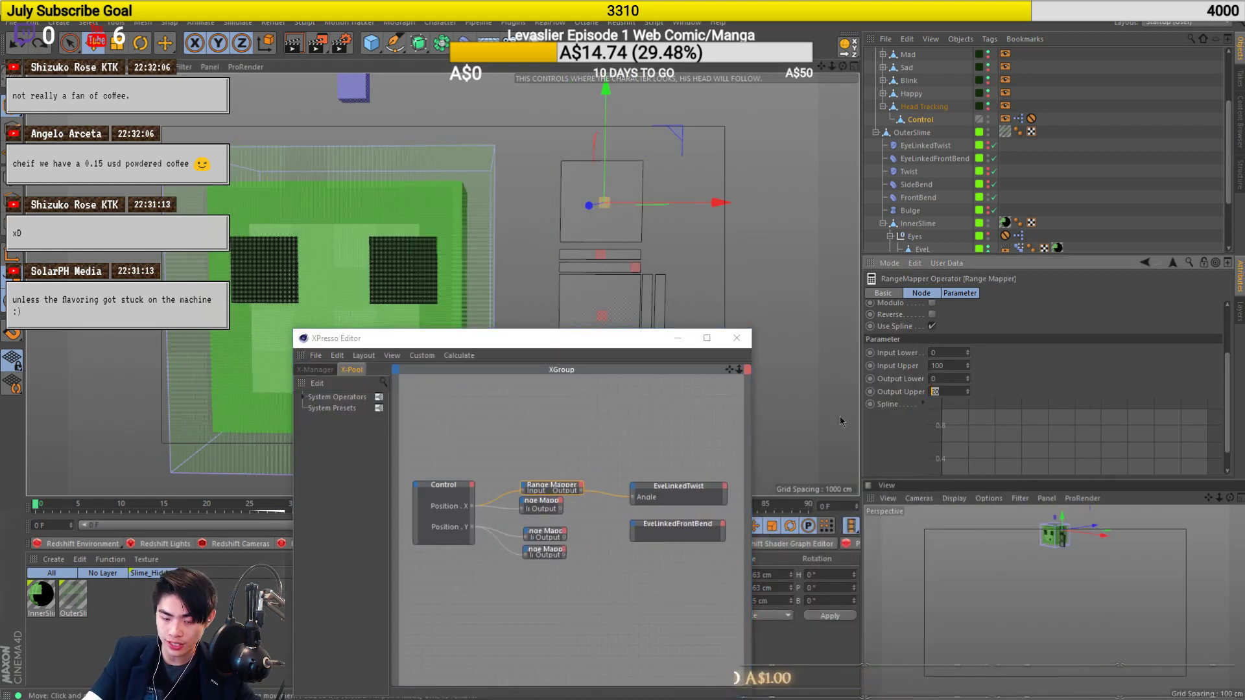
text(10)
drag(705, 205, 671, 207)
key(ctrl+z)
Set the uppermost Range Mapper's Output Upper to 5 and check the twist from an angle with a temporary control move.
drag(944, 391, 776, 448)
text(5)
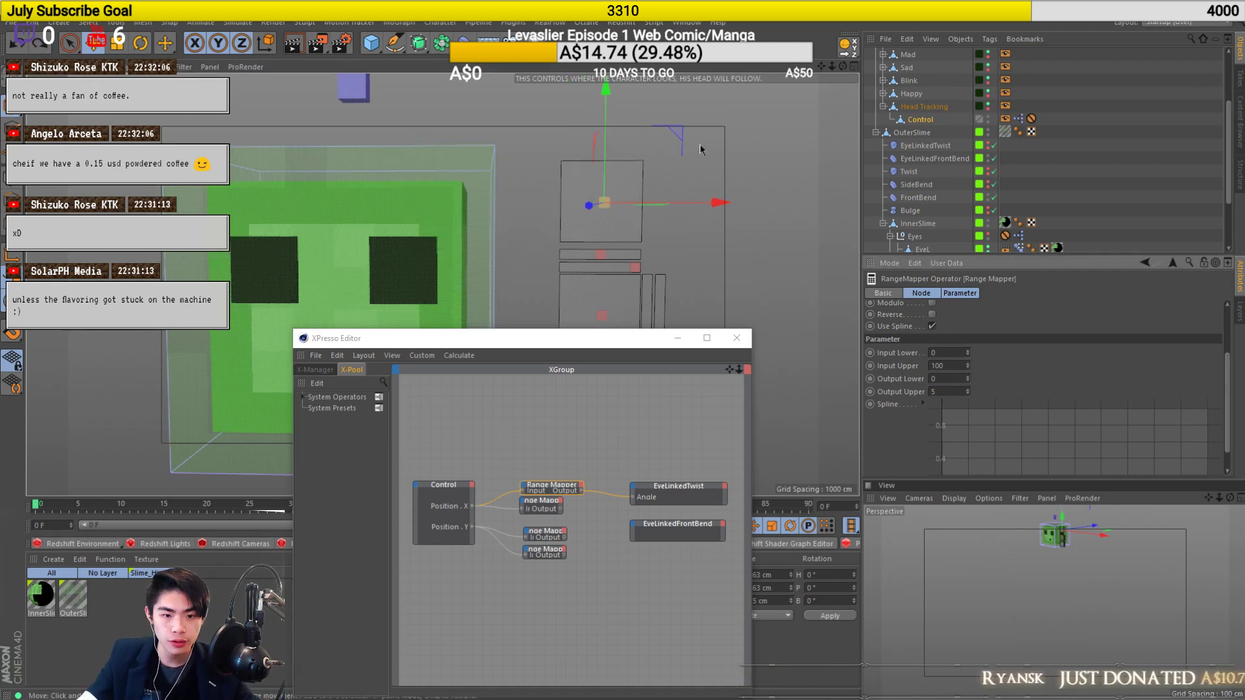
drag(708, 201, 673, 202)
alt+drag(561, 308, 668, 306)
key(ctrl+z)
Set the uppermost Range Mapper's Output Upper to 2 and test the twist with a temporary move of the head control.
double_click(936, 391)
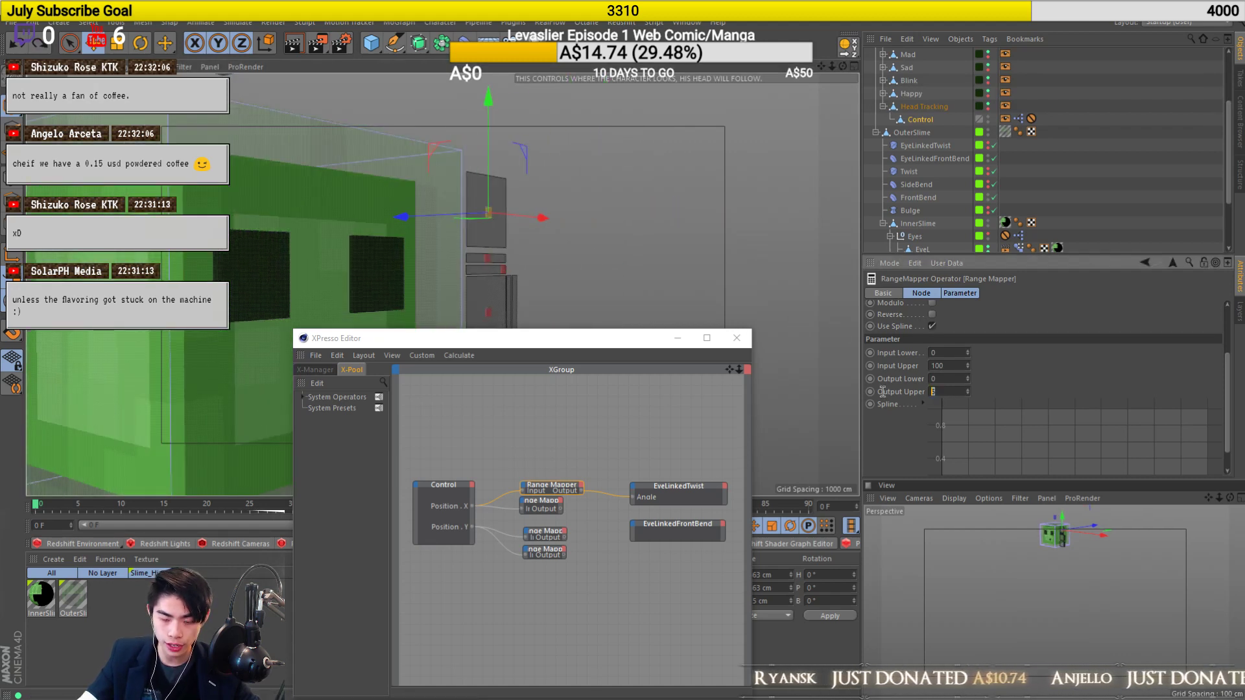
text(2)
key(Return)
alt+drag(327, 304, 241, 315)
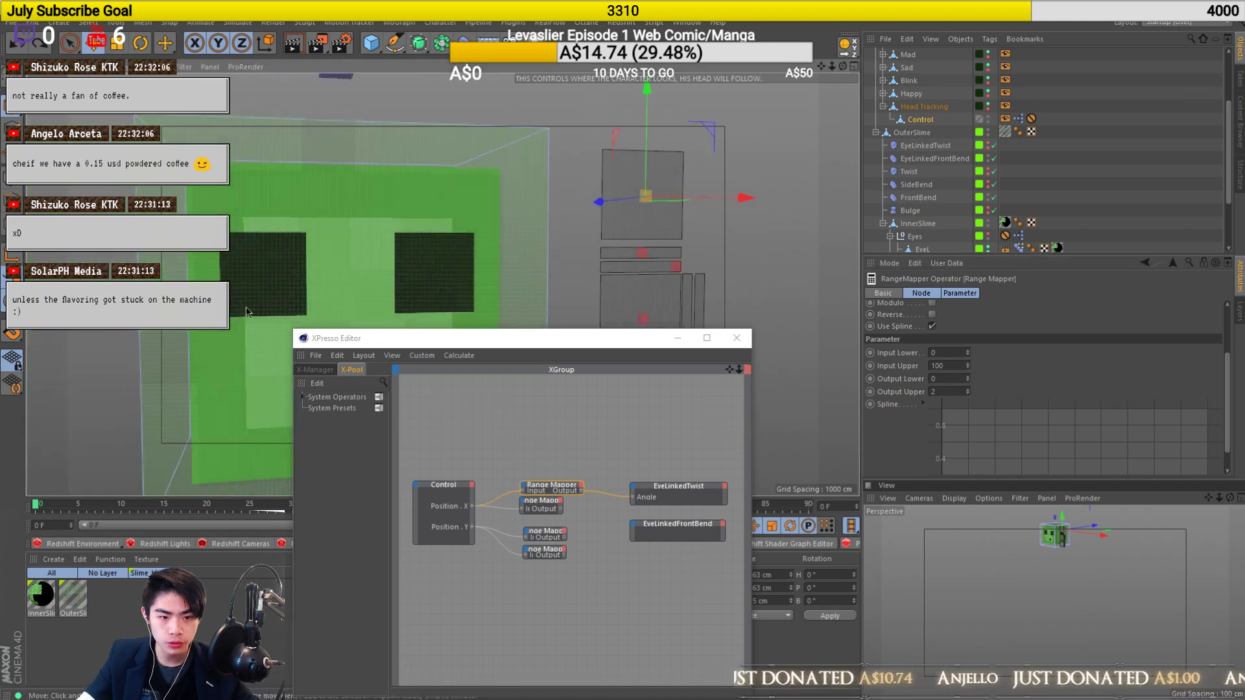
scroll(327, 304, down, 2)
drag(694, 211, 667, 212)
key(ctrl+z)
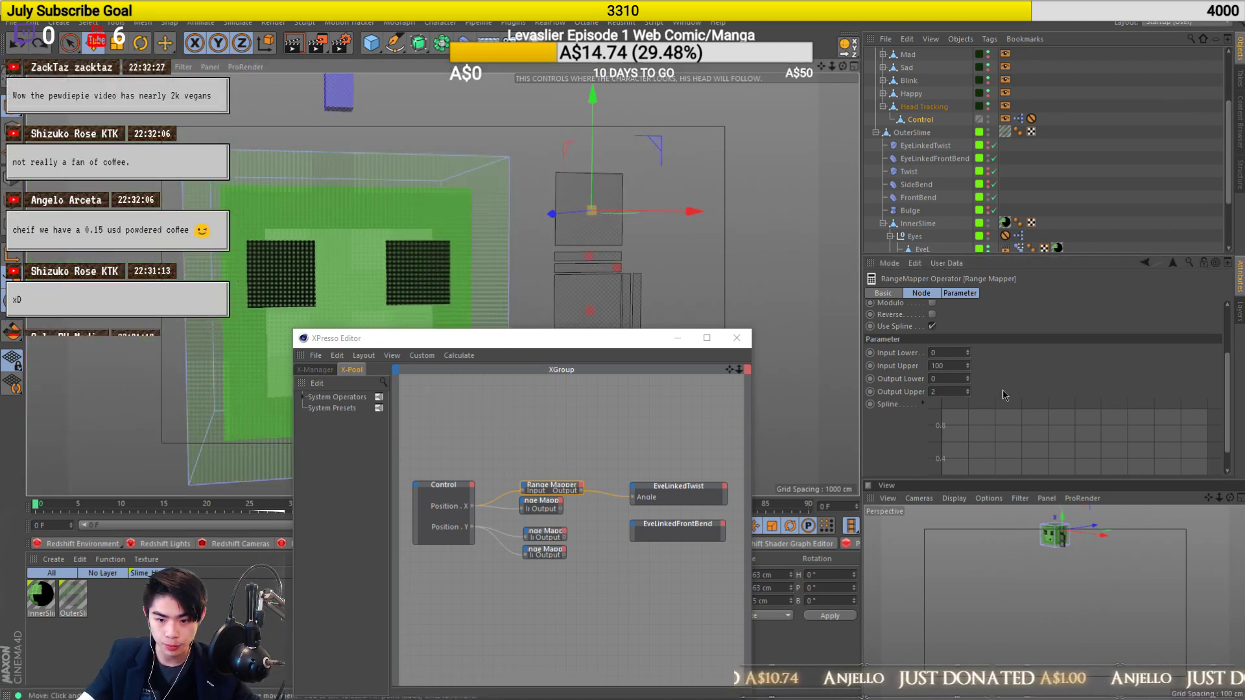
Set the uppermost Range Mapper's Output Upper to 3 and check the twist from several angles with temporary moves of the head control.
drag(955, 394, 565, 456)
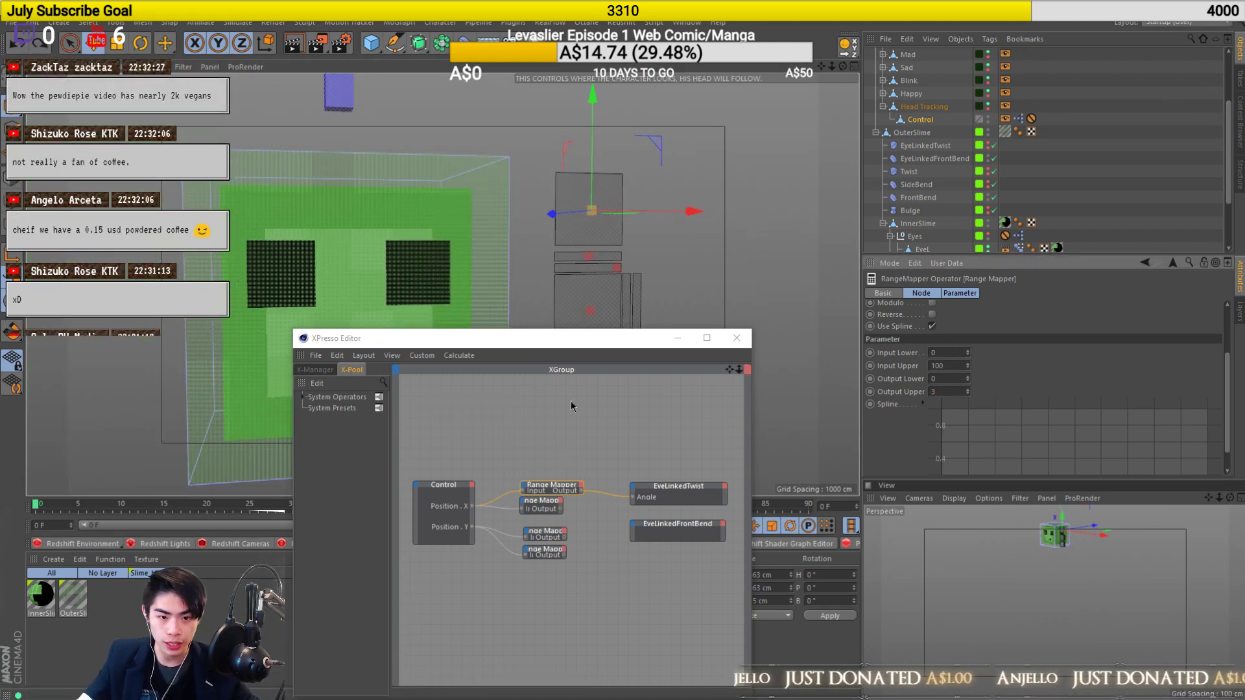
drag(690, 211, 661, 212)
alt+drag(292, 234, 369, 234)
scroll(369, 234, down, 3)
alt+middle_drag(370, 235, 396, 175)
mouse_move(299, 194)
alt+mouse_down()
mouse_move(193, 206)
mouse_move(286, 208)
alt+mouse_up()
mouse_move(476, 178)
alt+mouse_down()
mouse_move(425, 185)
mouse_move(485, 174)
alt+mouse_up()
alt+middle_drag(484, 174, 462, 233)
alt+drag(463, 233, 391, 250)
drag(664, 206, 700, 206)
key(ctrl+z)
key(ctrl+z)
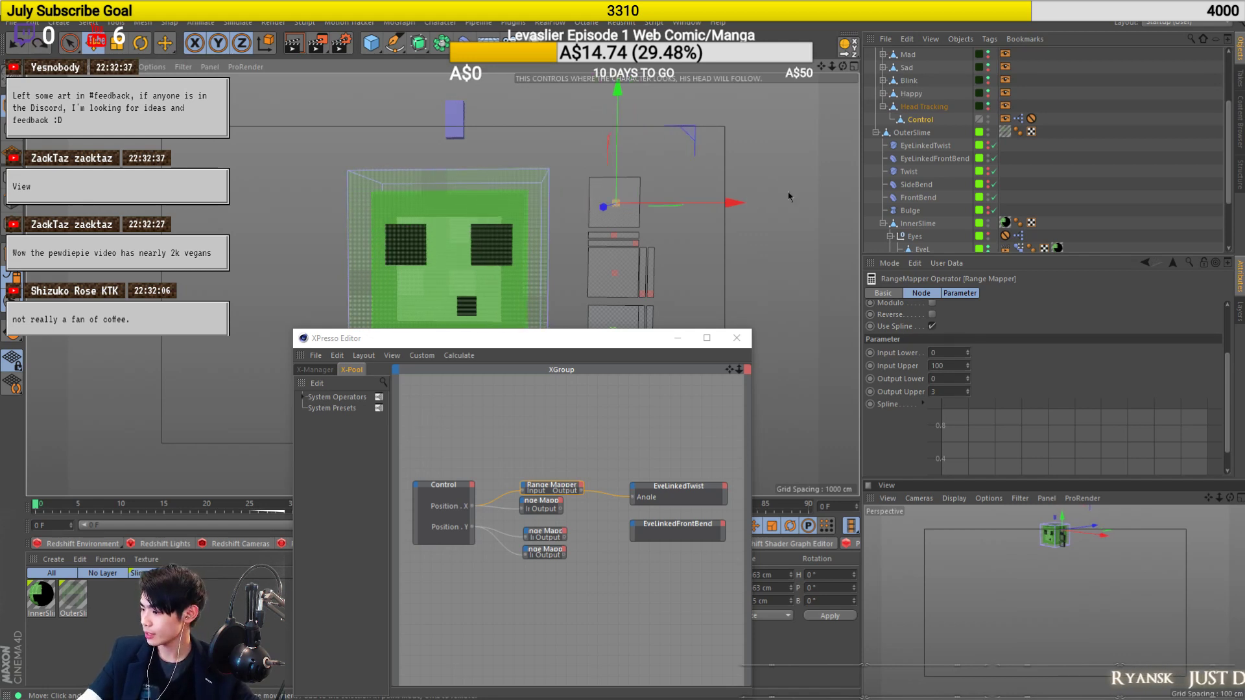
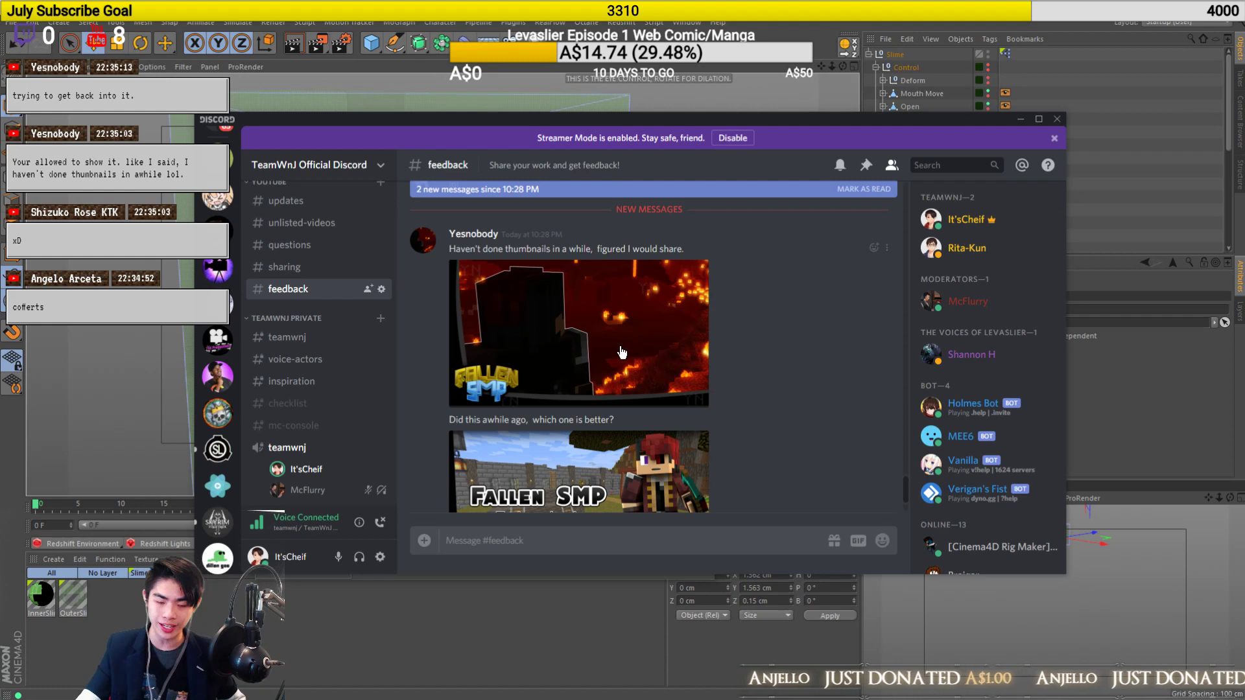
View the two Fallen SMP thumbnails posted in the Discord feedback channel enlarged, one after the other.
click(635, 351)
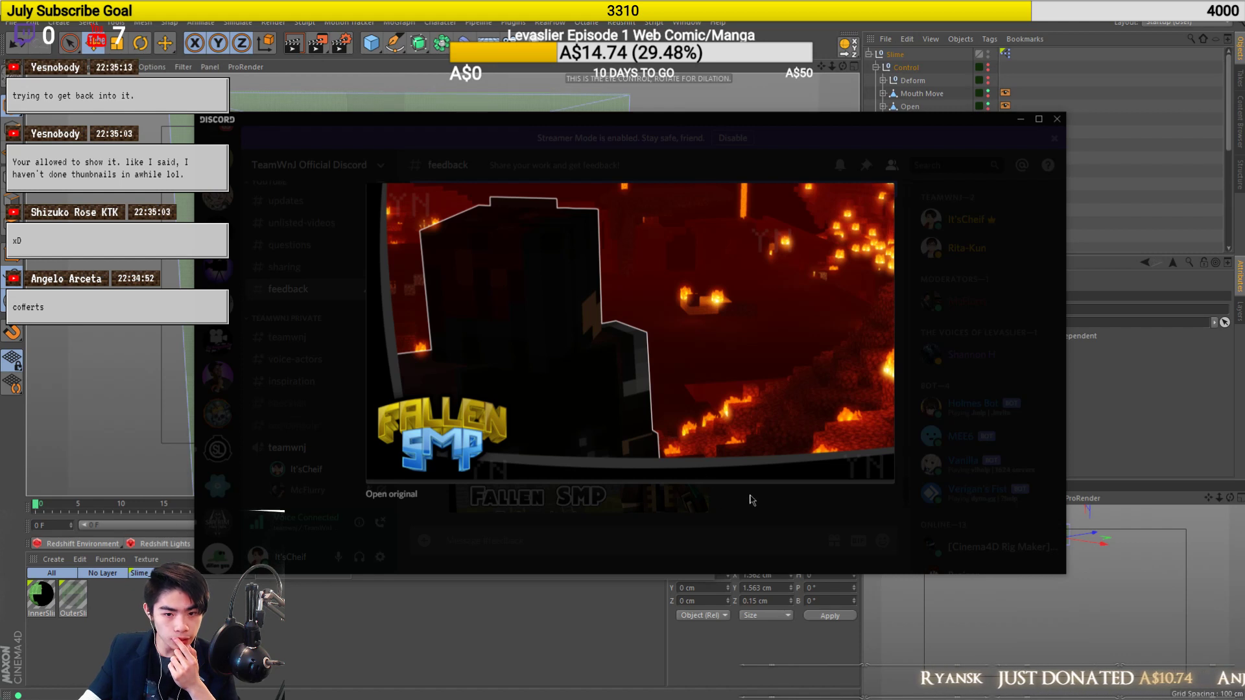
click(728, 530)
scroll(623, 421, down, 3)
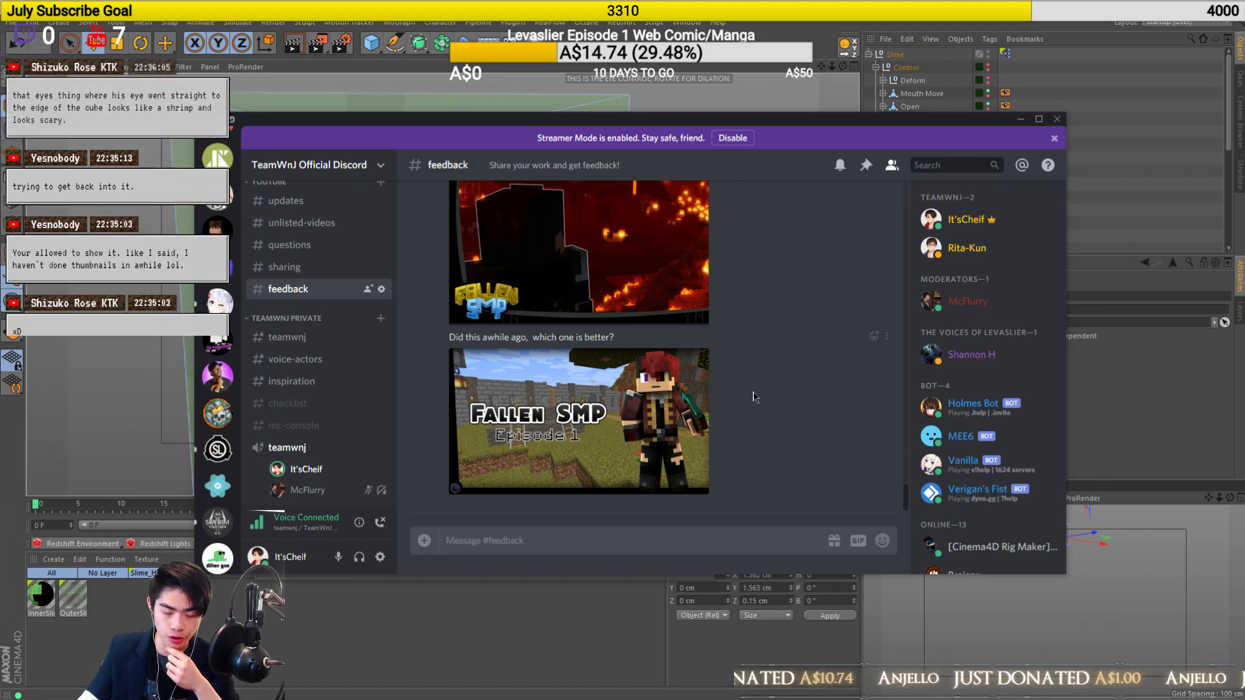
click(615, 434)
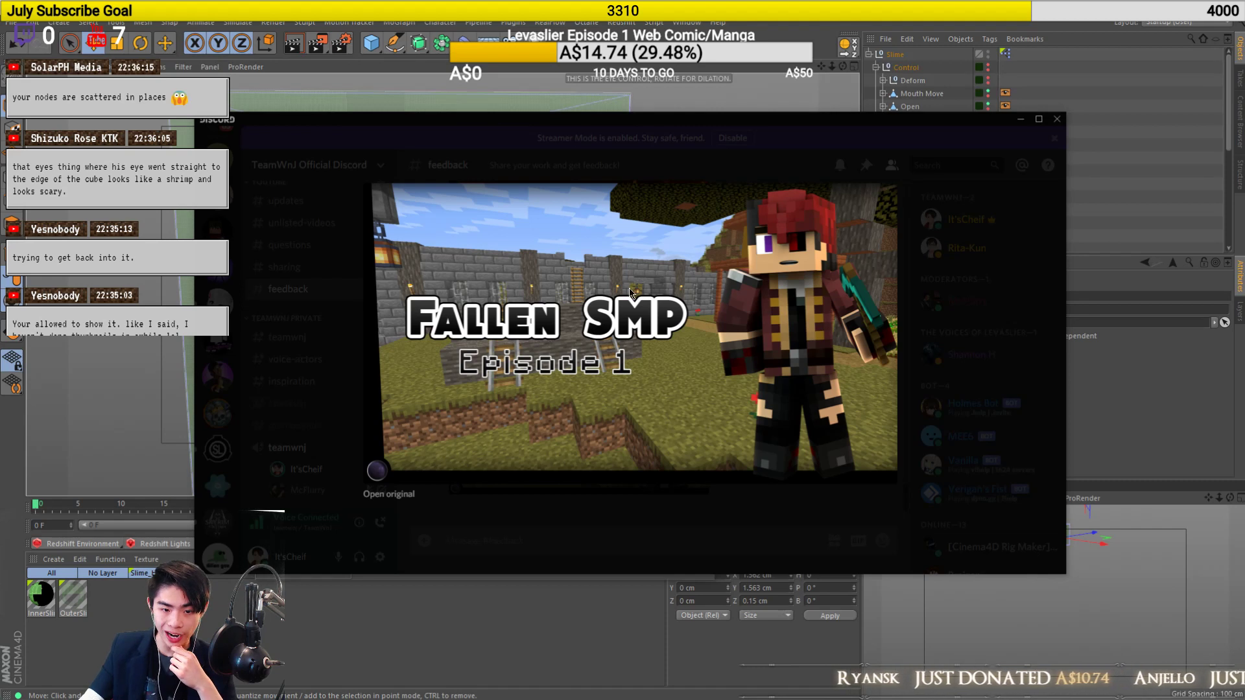
click(588, 510)
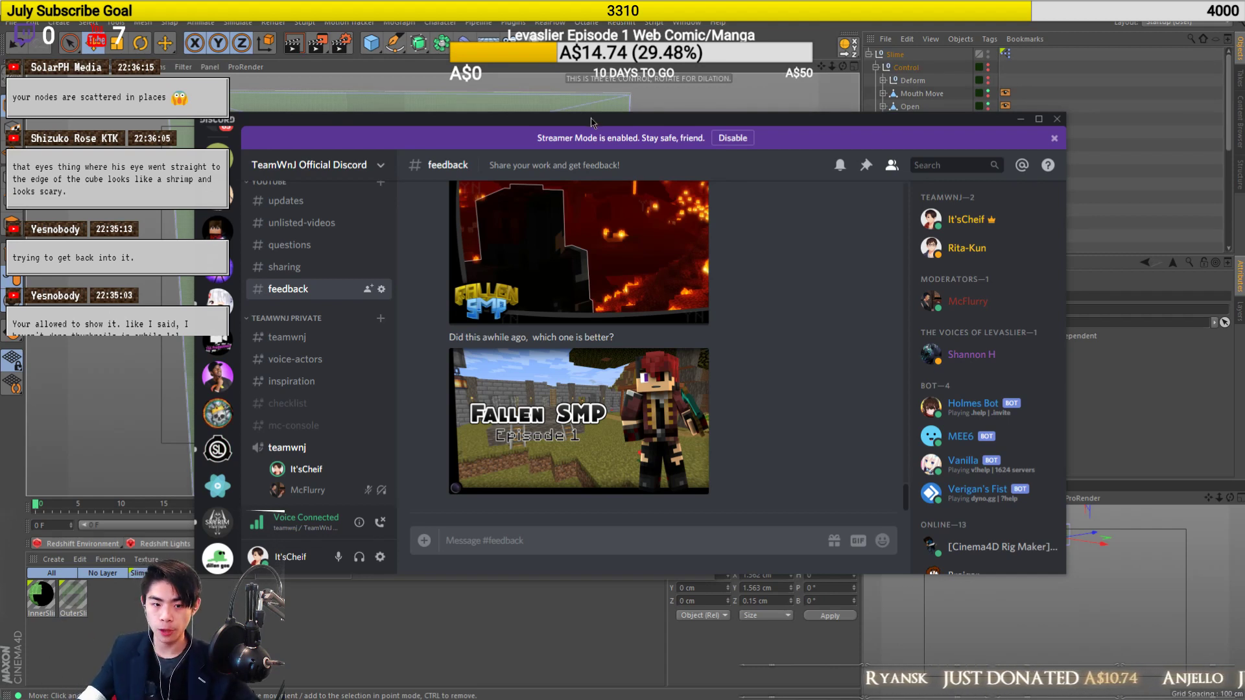
Enlarge the dark lava thumbnail again to compare it with the other one, and move the Discord window out of the way.
drag(591, 123, 614, 122)
scroll(740, 361, up, 2)
click(707, 396)
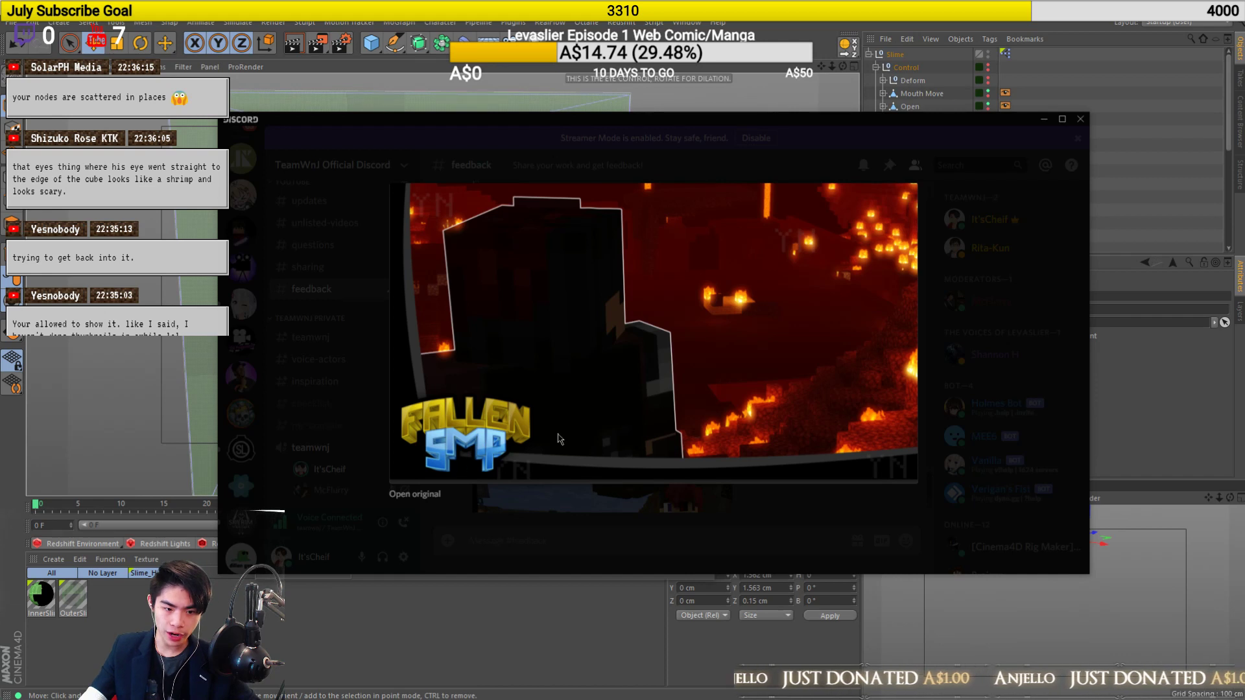
click(737, 522)
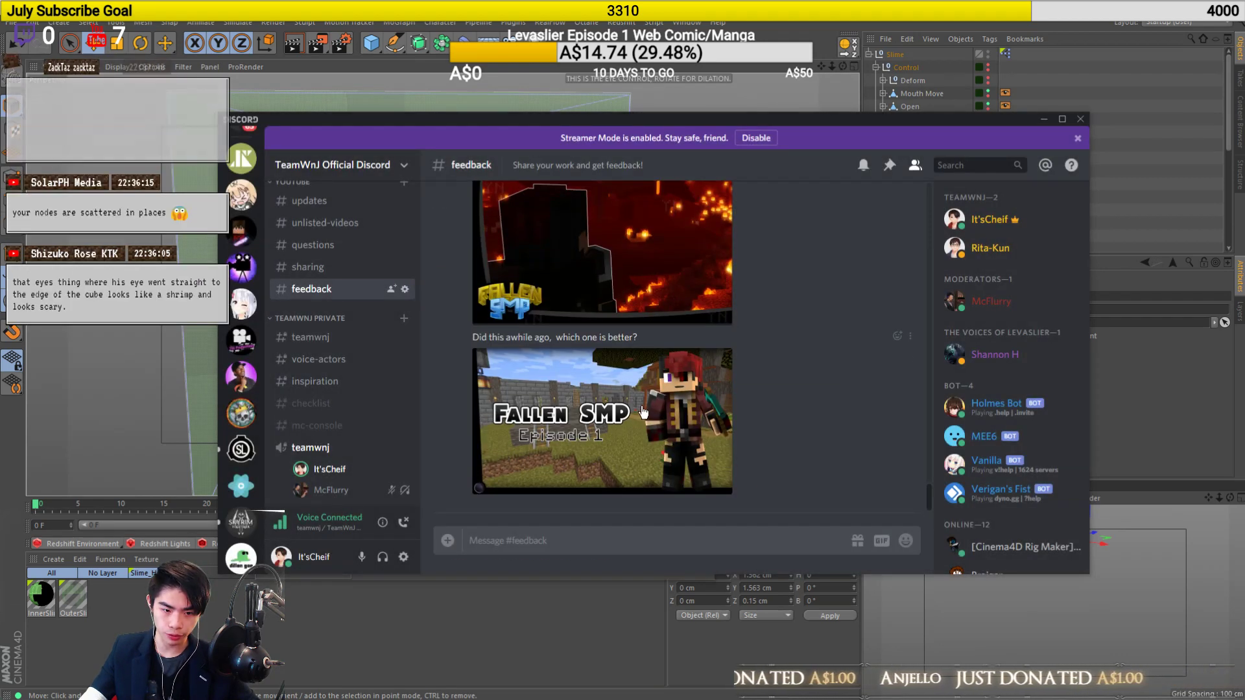
scroll(545, 431, up, 3)
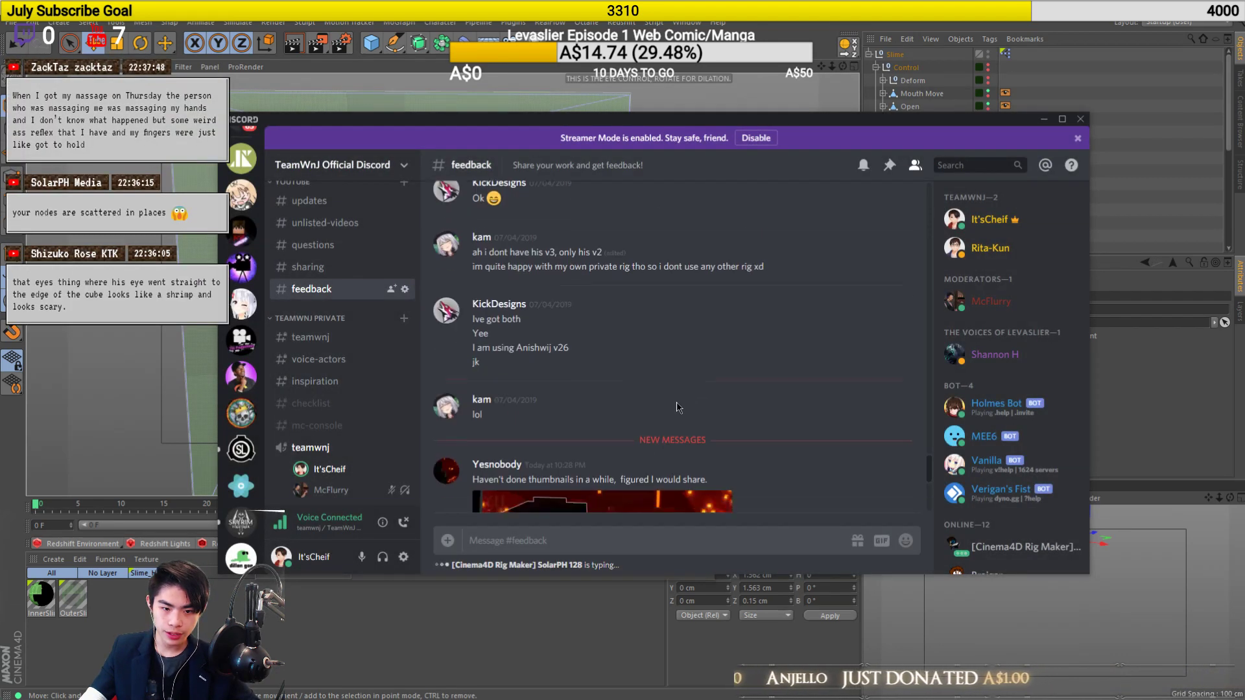
click(592, 399)
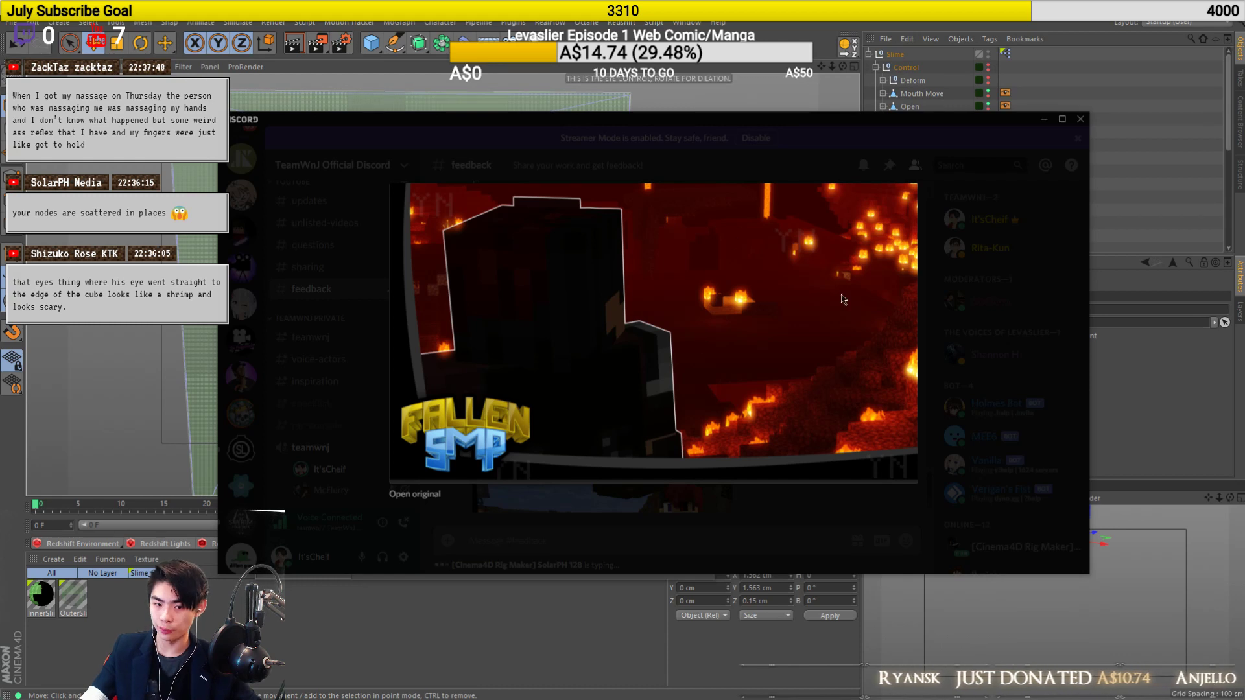
click(988, 311)
drag(669, 123, 1244, 106)
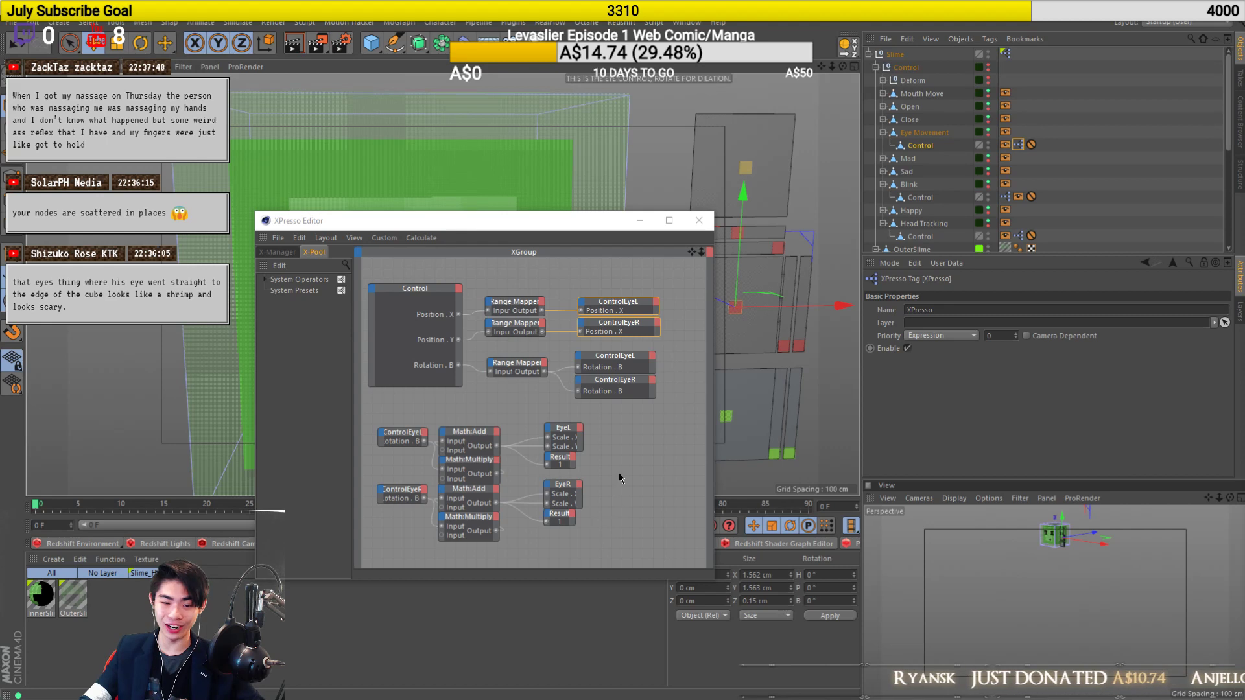
scroll(619, 473, down, 1)
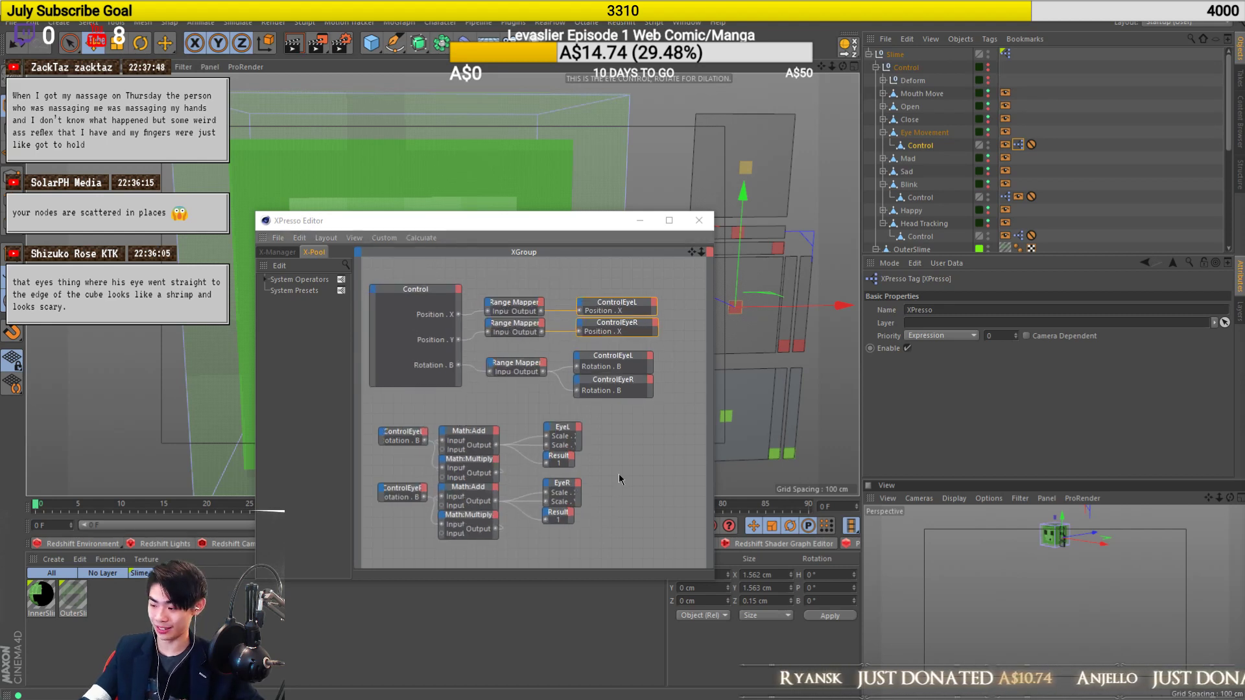
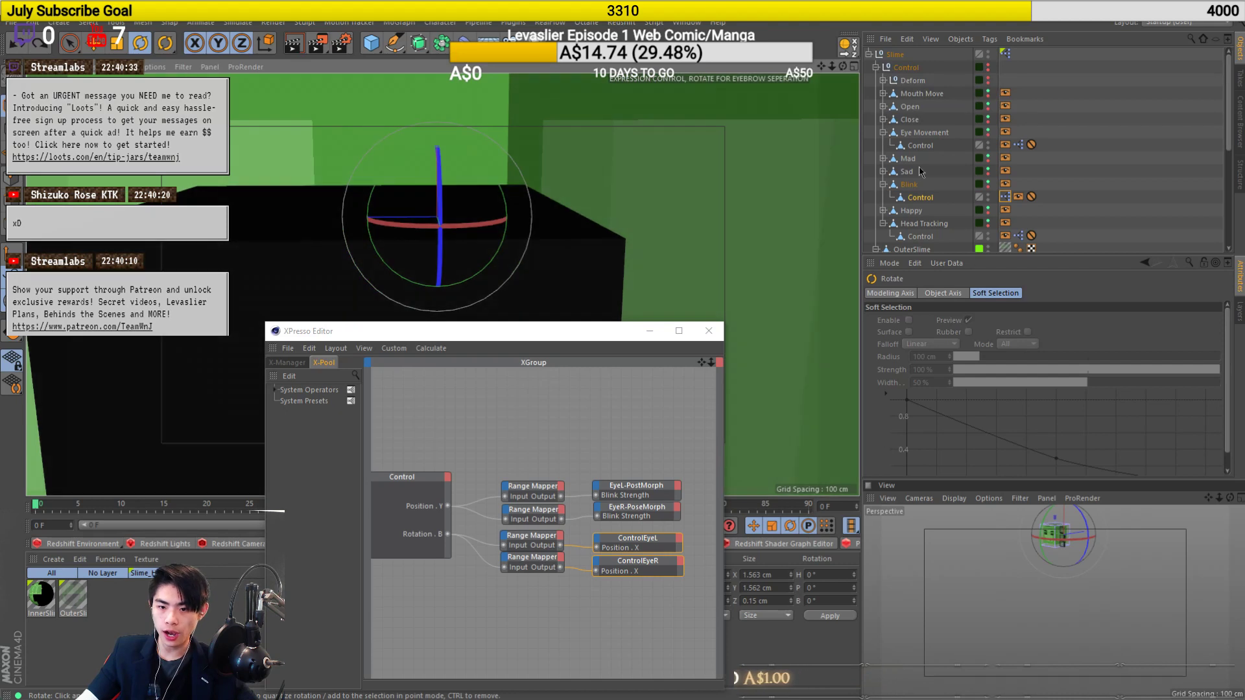
scroll(1113, 155, down, 5)
scroll(1083, 157, up, 5)
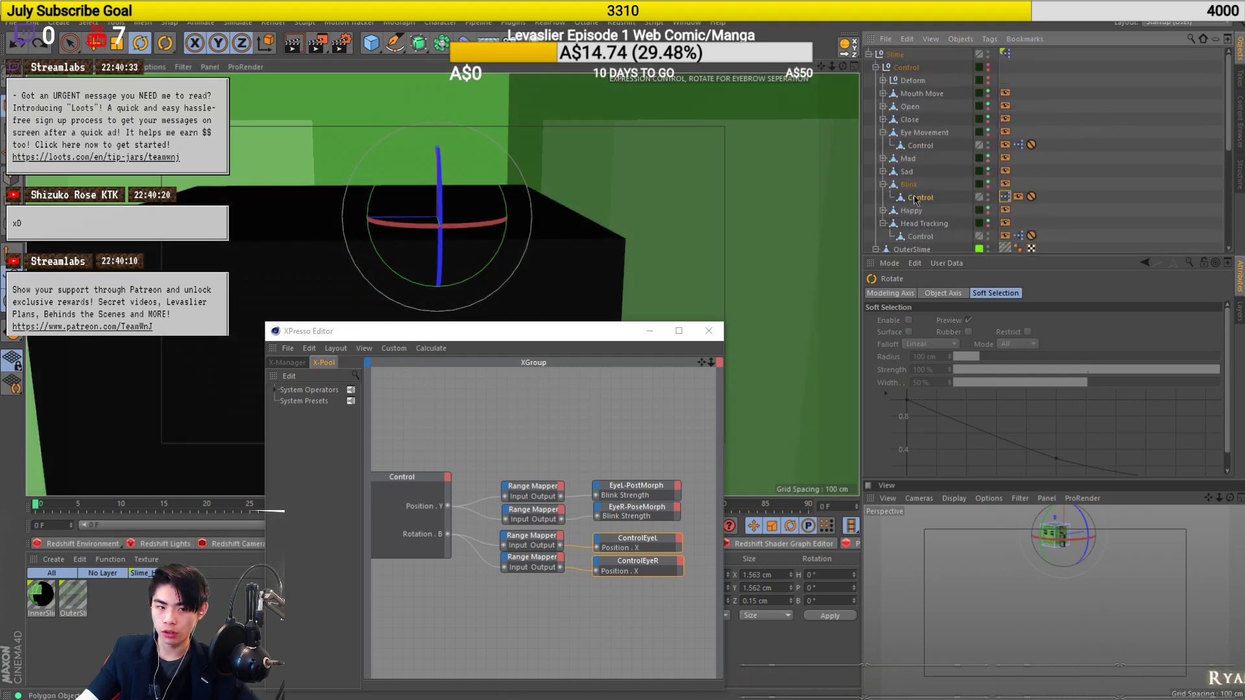
Inspect the EyeL and EyeR objects and the Protection tag on their parent Eyes null.
click(482, 227)
click(210, 247)
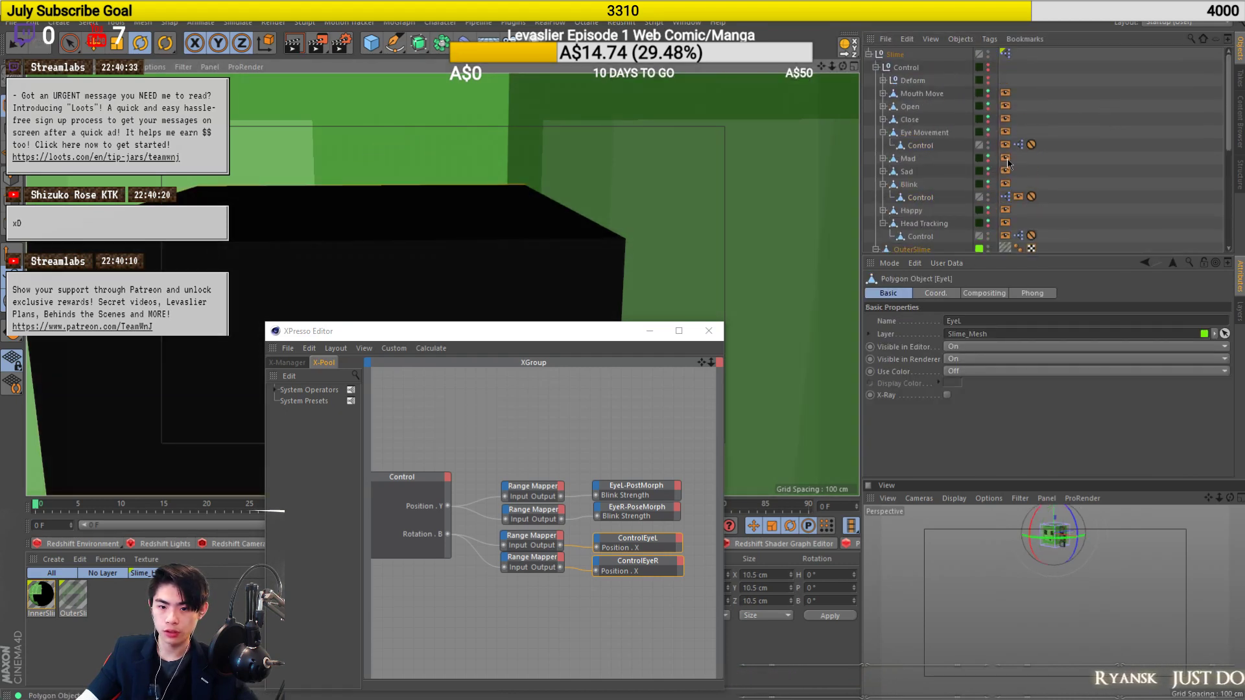
scroll(966, 166, down, 5)
alt+drag(563, 242, 380, 189)
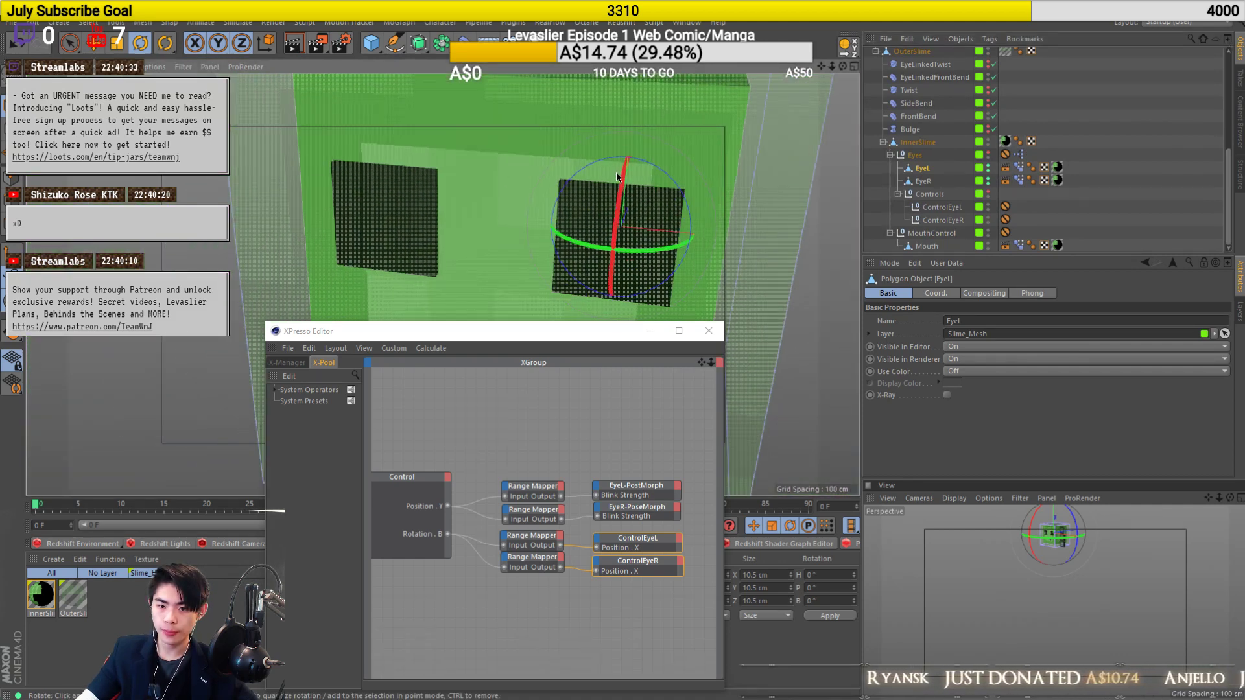
alt+drag(617, 170, 652, 174)
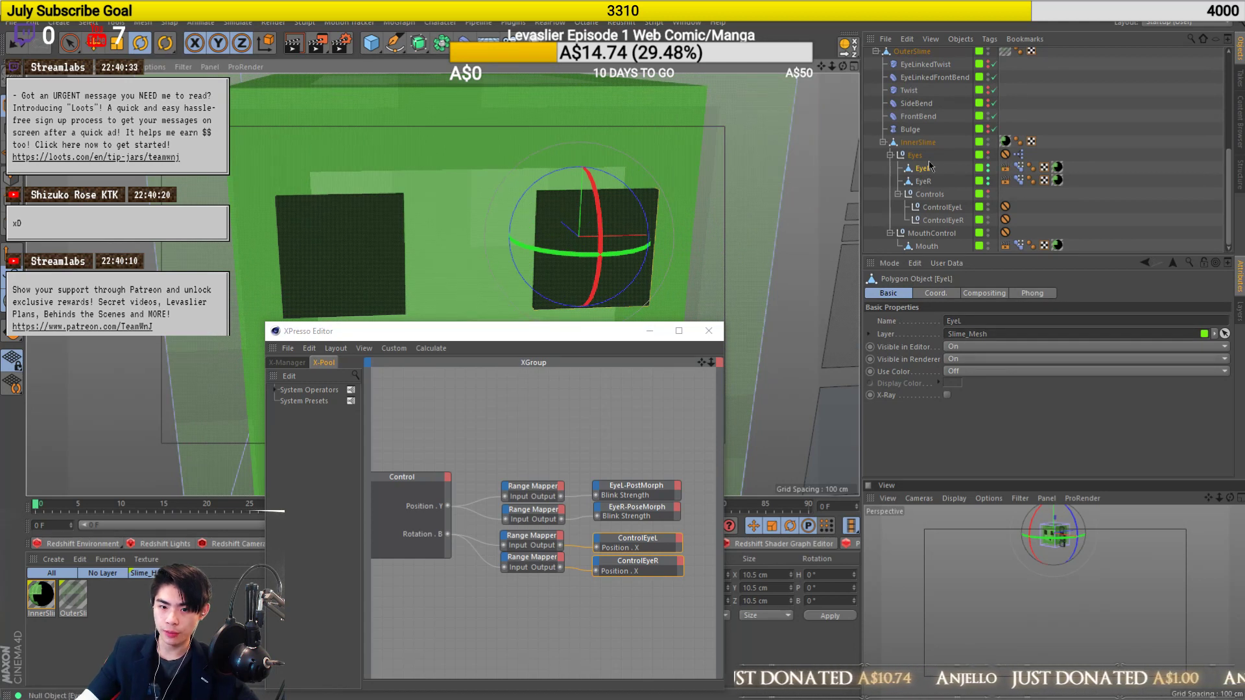
click(934, 158)
click(1005, 154)
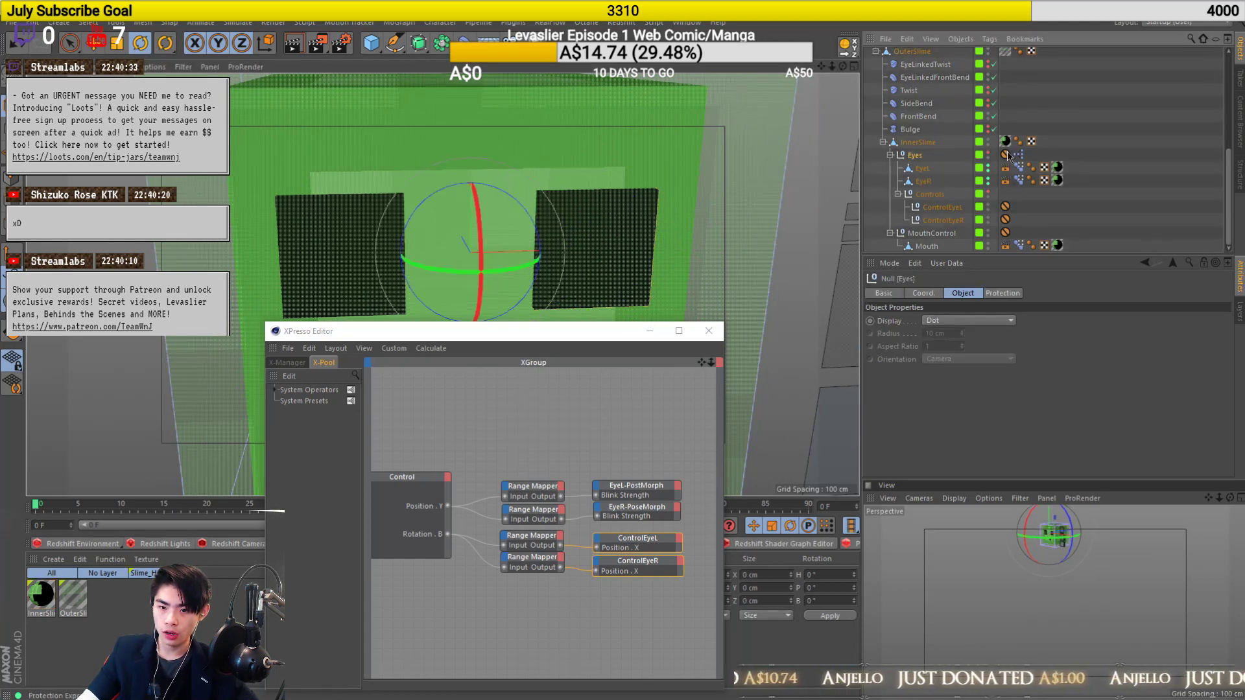
click(922, 168)
click(929, 182)
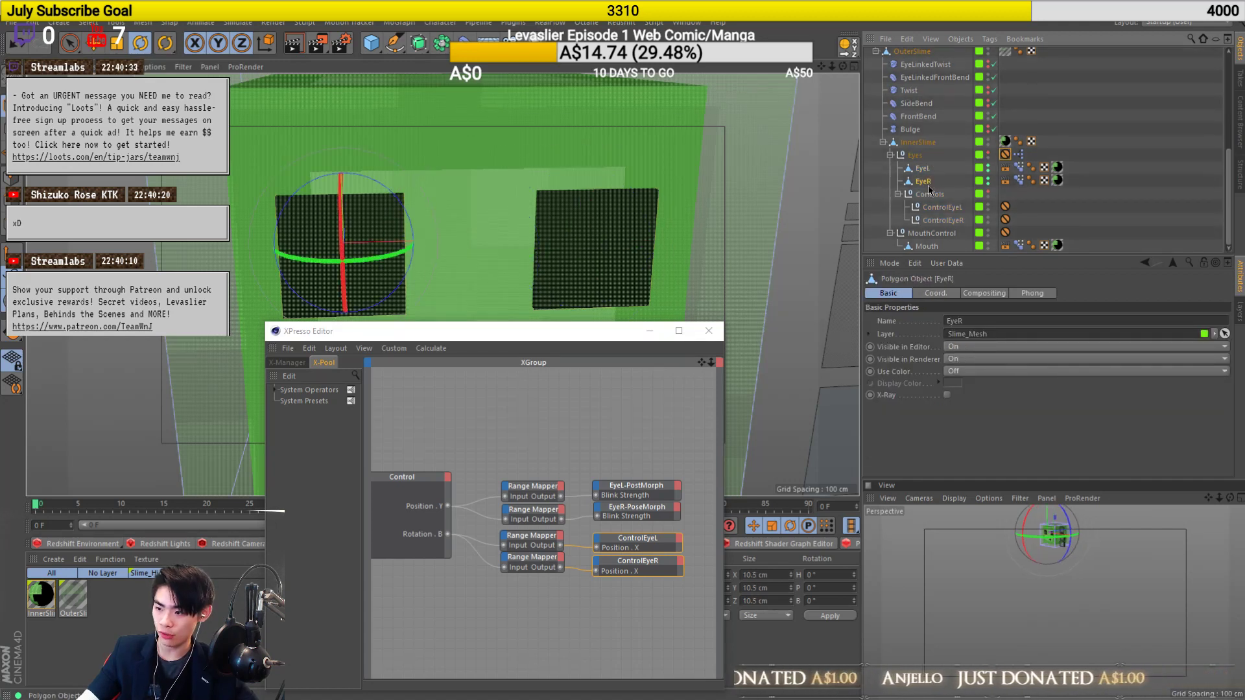
click(915, 156)
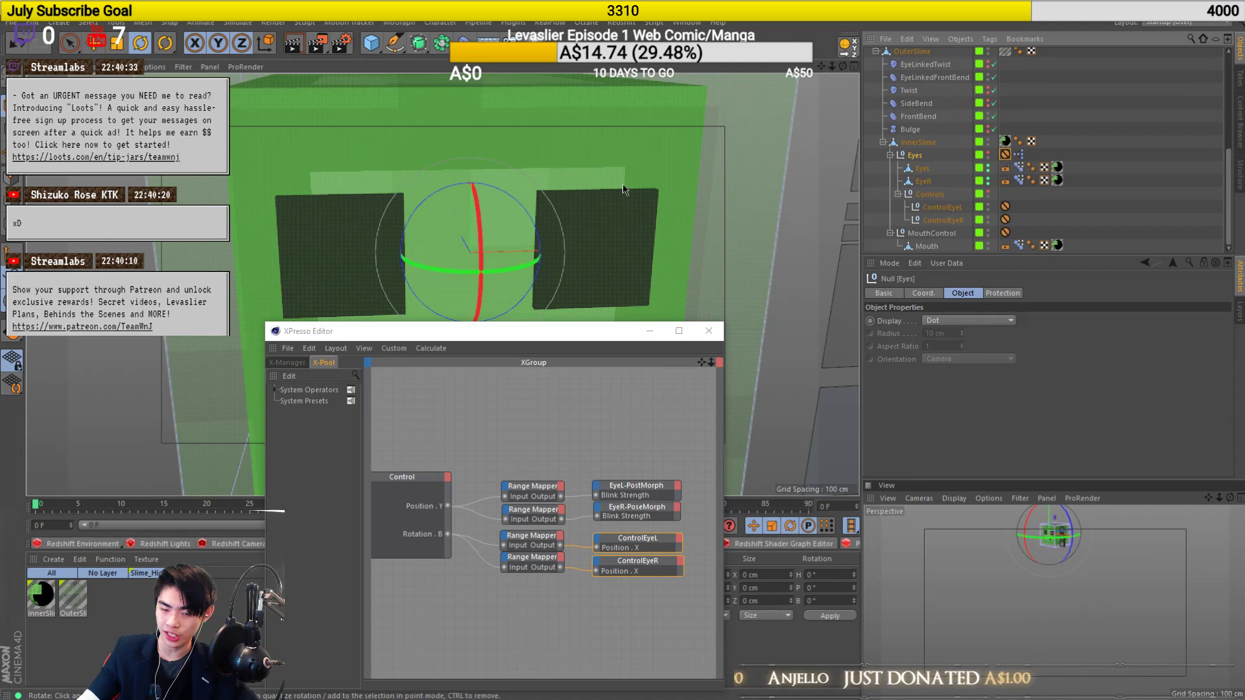
click(1005, 155)
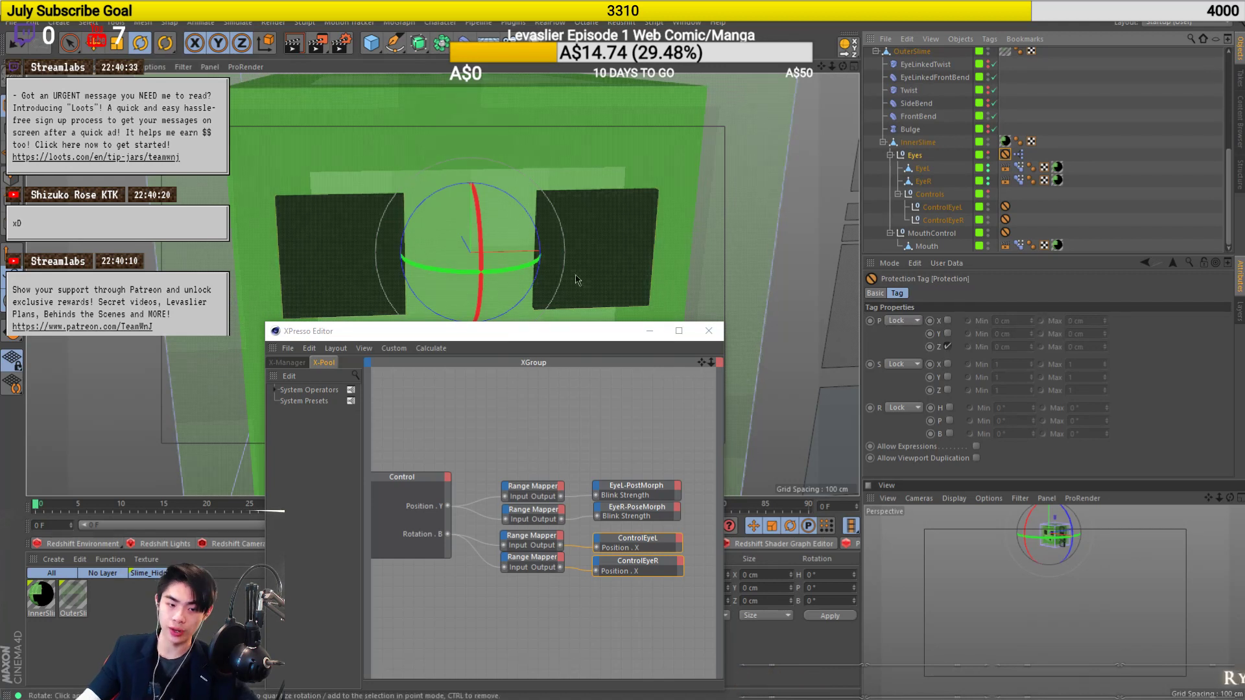
Examine the placement of the slime's eyes from the side and the front with the Move tool active.
scroll(371, 220, down, 3)
alt+drag(389, 231, 588, 229)
key(e)
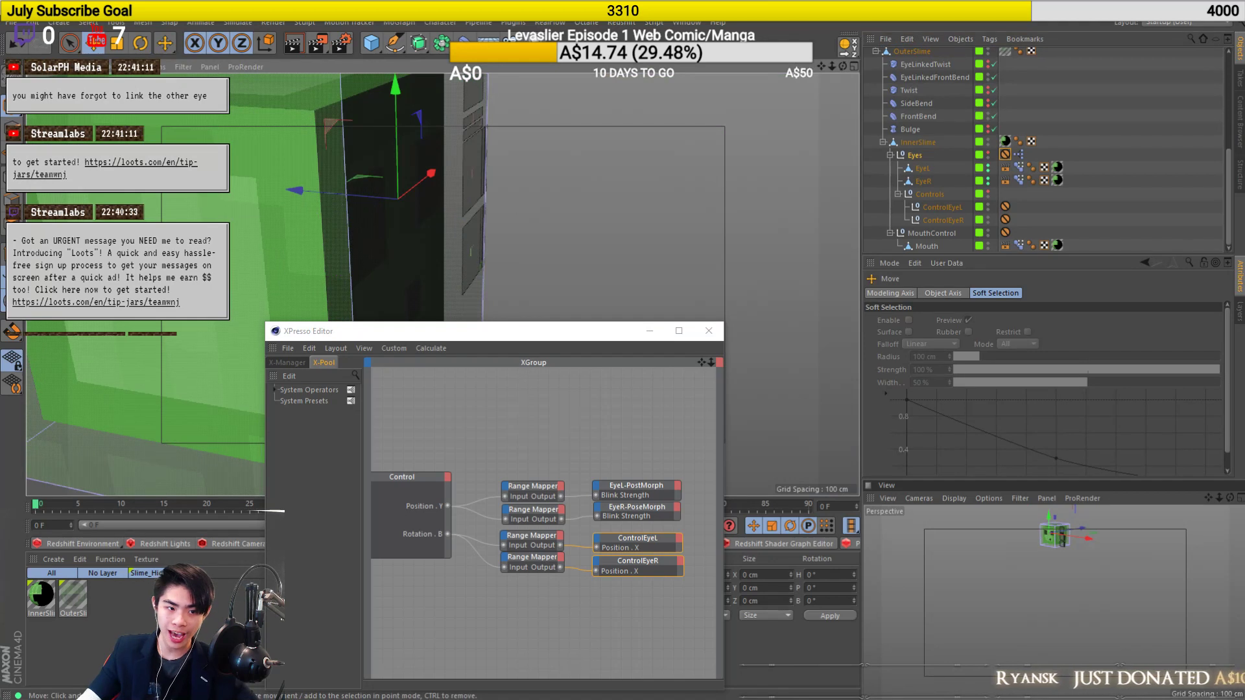
alt+drag(446, 216, 270, 206)
scroll(415, 198, down, 2)
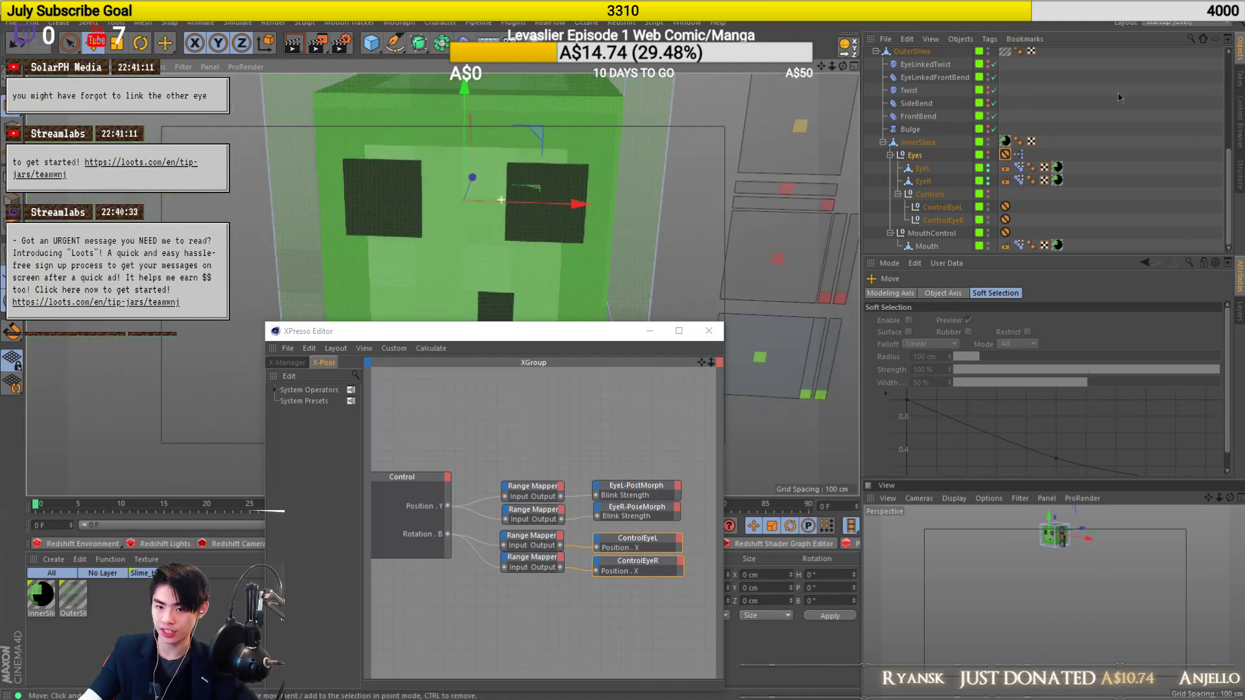
scroll(610, 175, down, 2)
alt+drag(606, 181, 546, 192)
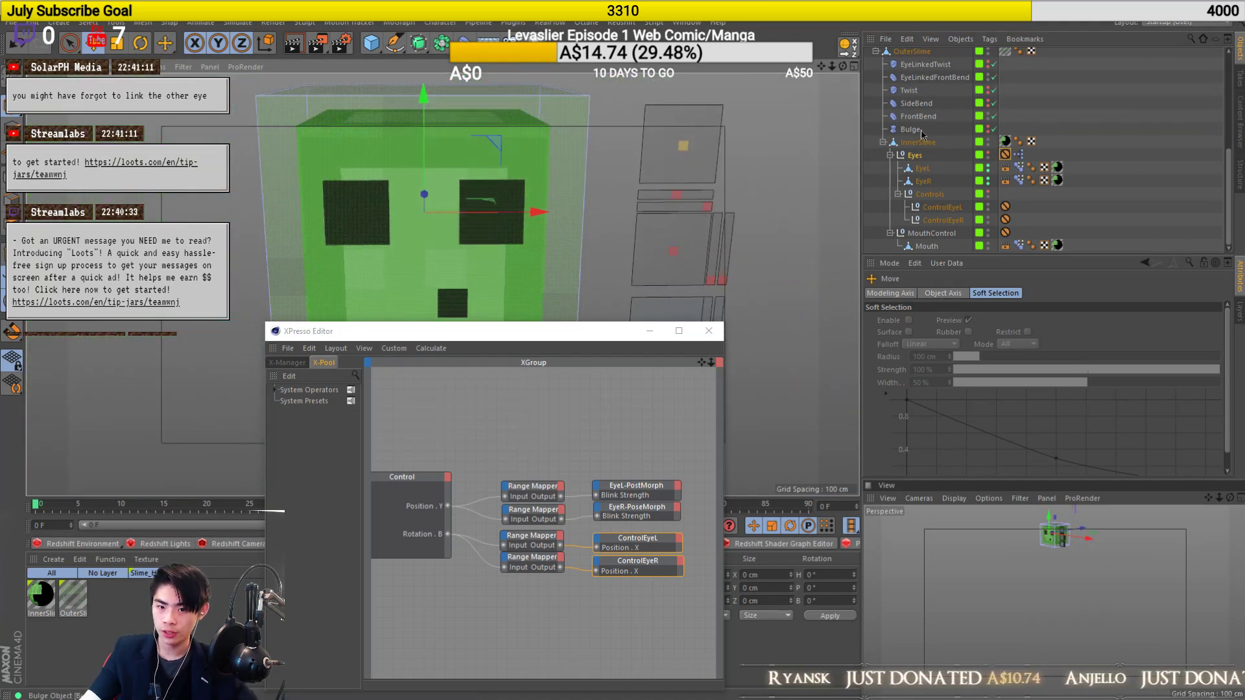
Rotate the Blink control to test its effect on the eyes, undo the rotation, and look at the eyes up close.
scroll(919, 134, up, 2)
scroll(990, 125, up, 2)
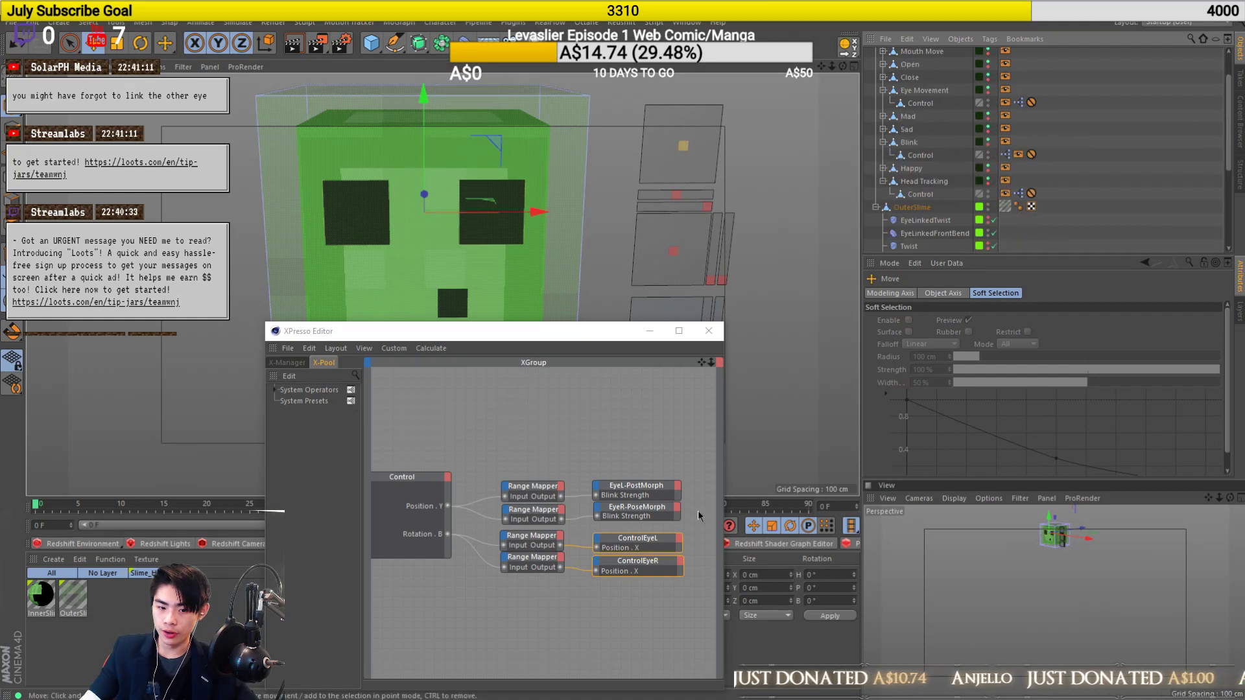
click(414, 537)
click(648, 192)
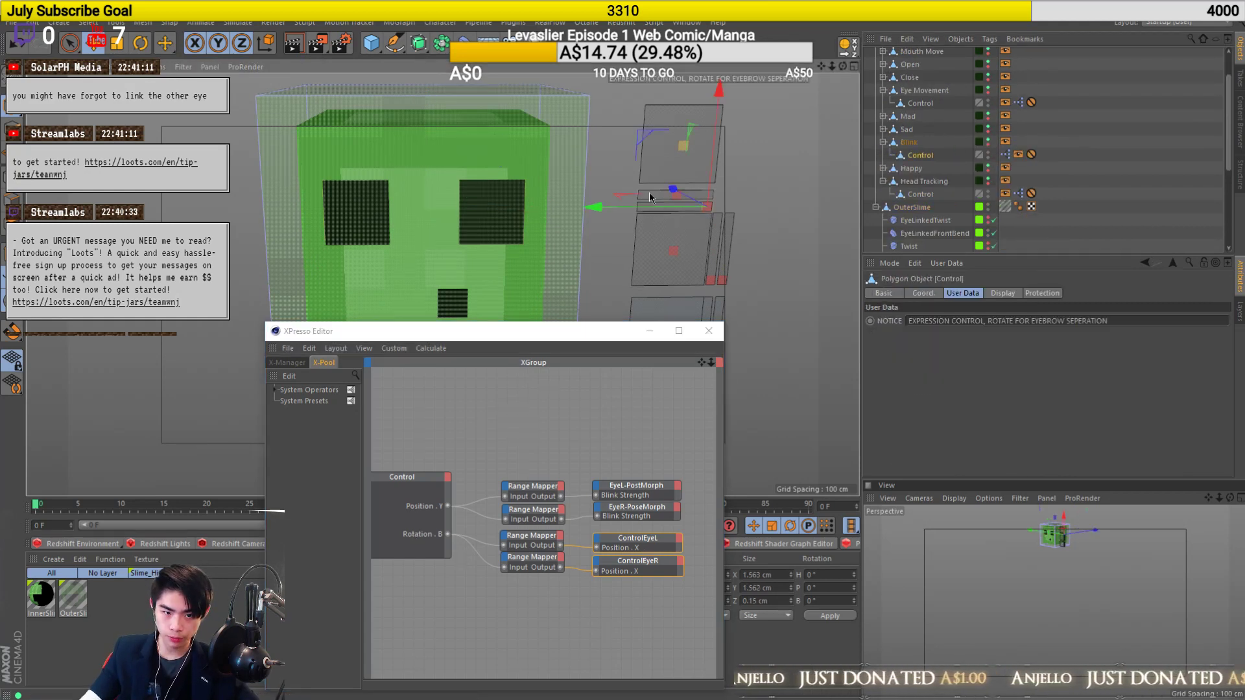
key(r)
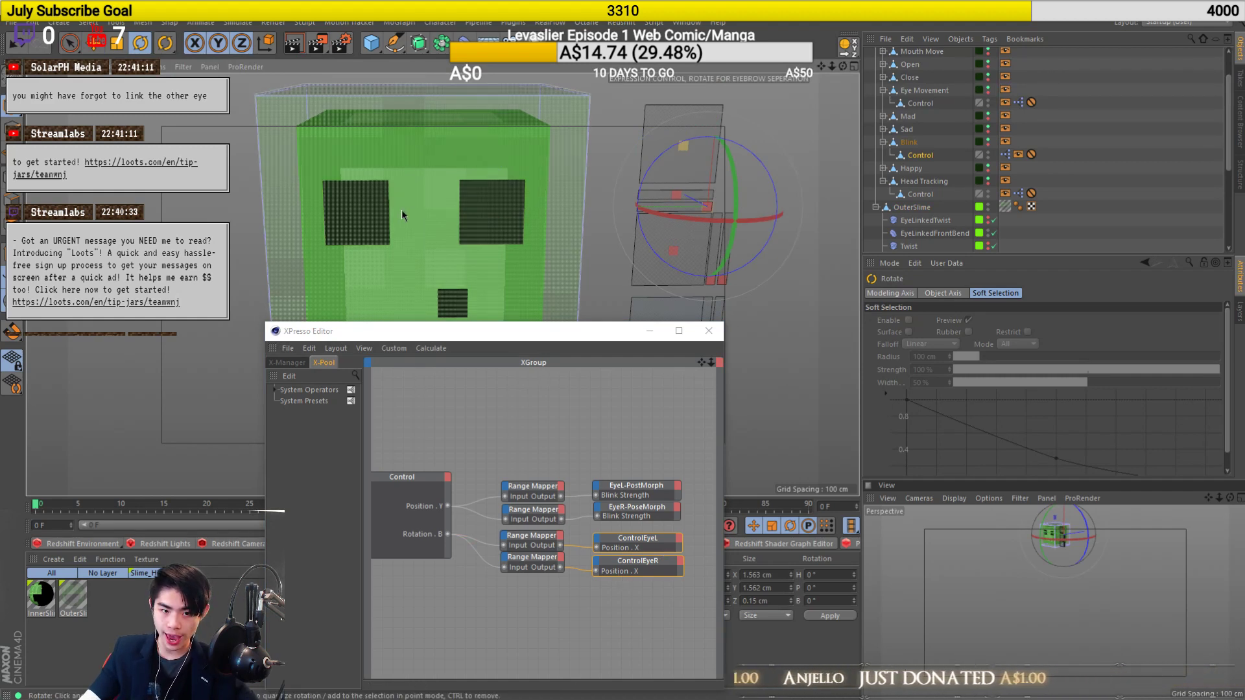
drag(641, 230, 860, 137)
key(ctrl+z)
scroll(517, 192, up, 5)
alt+drag(517, 192, 655, 194)
scroll(480, 197, down, 3)
scroll(489, 201, up, 3)
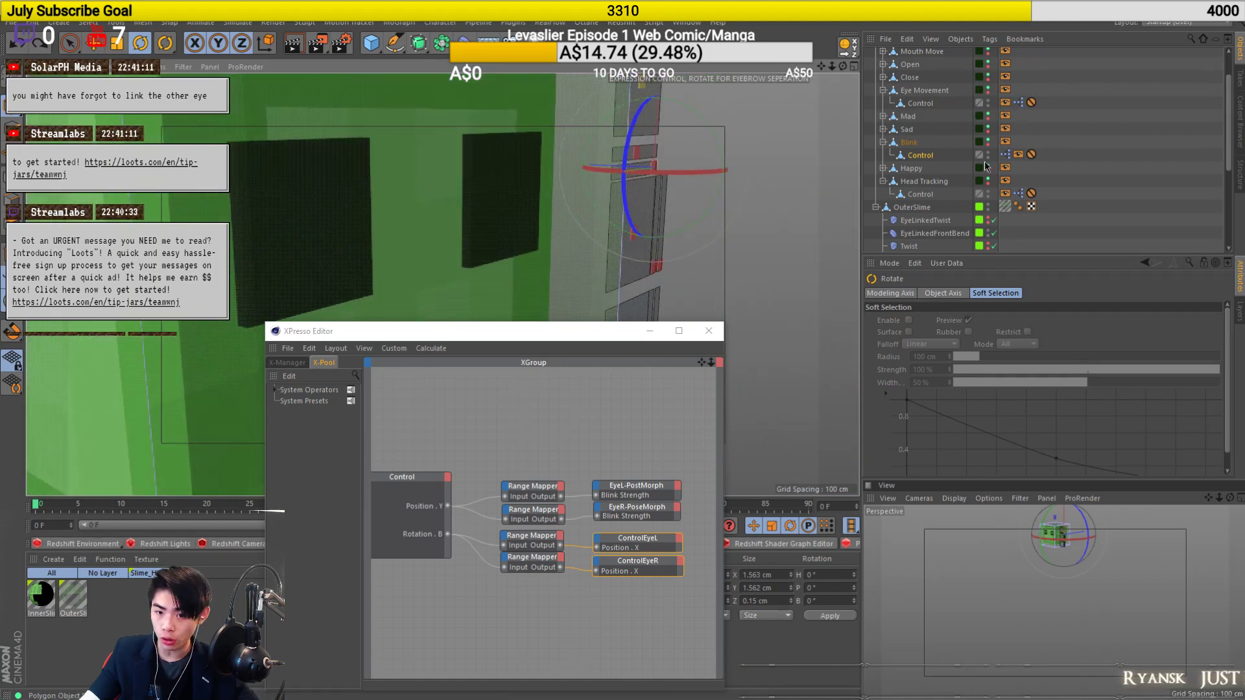
Check the Blink control's Protection tag limits with a temporary move of the control, and inspect its XPresso tag.
click(1031, 155)
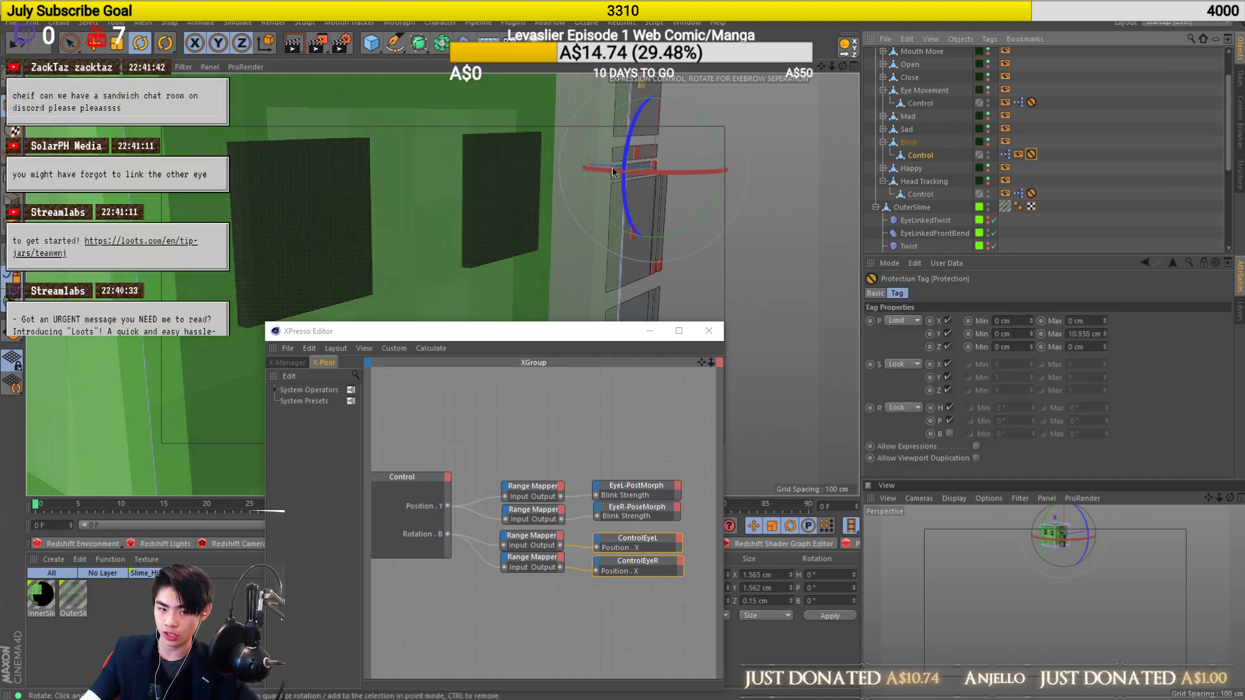
alt+drag(600, 170, 531, 190)
key(e)
drag(652, 166, 551, 161)
key(ctrl+z)
alt+drag(286, 184, 422, 201)
click(1005, 155)
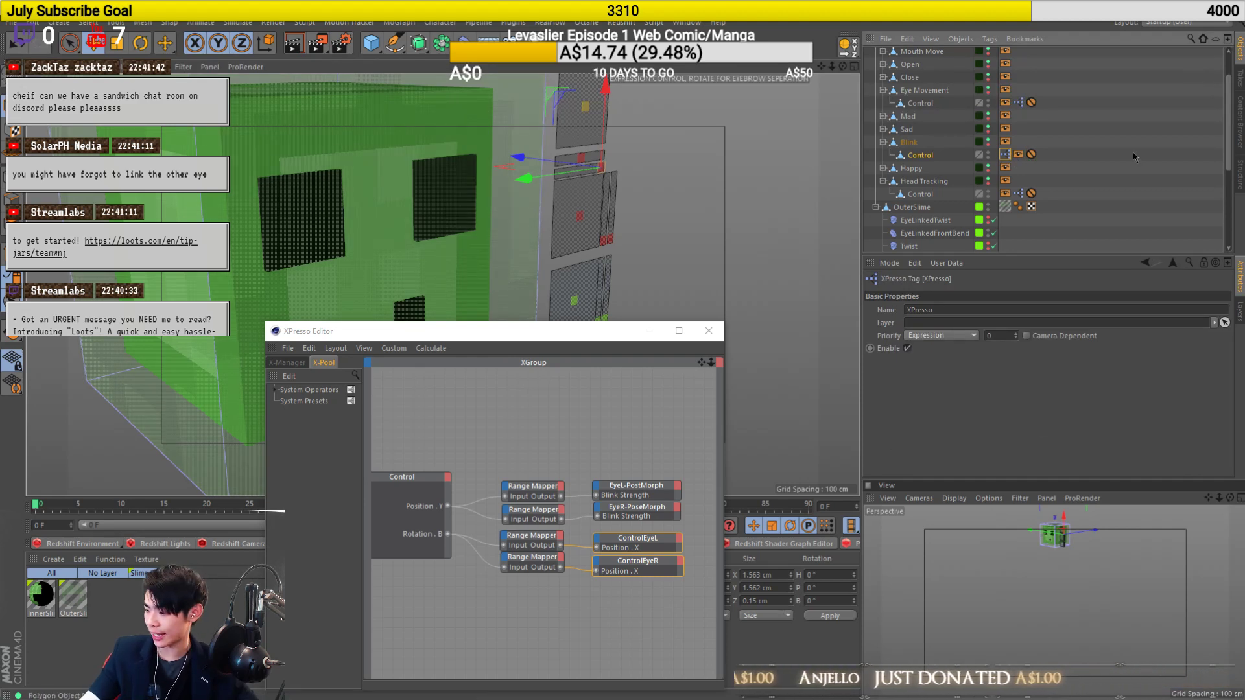
scroll(1133, 156, down, 2)
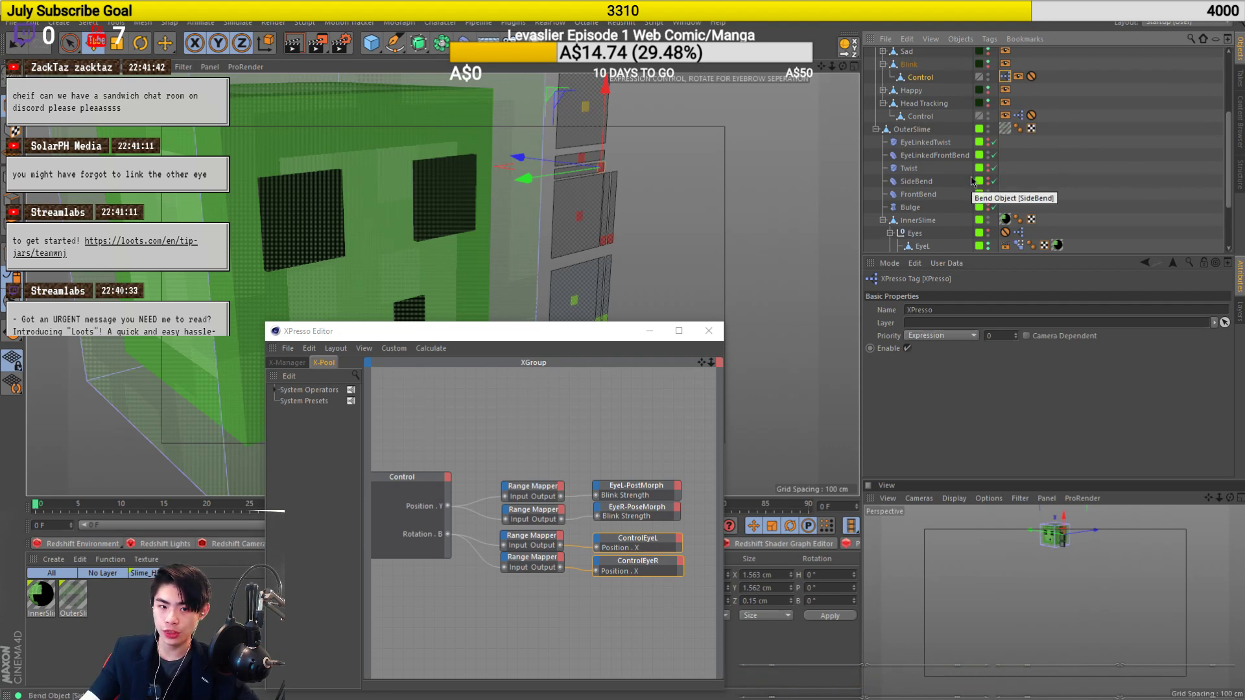
Inspect the Pose Morph tag of the EyeL object and the basic properties of the EyeR object.
scroll(971, 181, down, 3)
click(1019, 181)
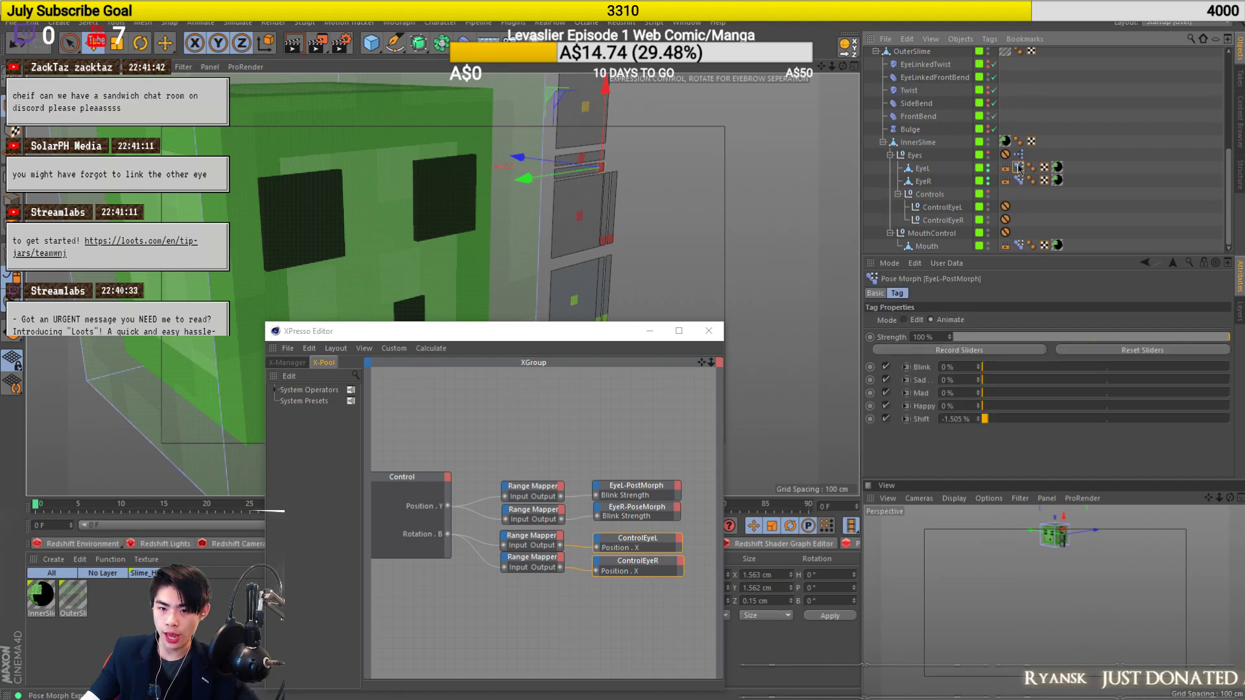
click(922, 181)
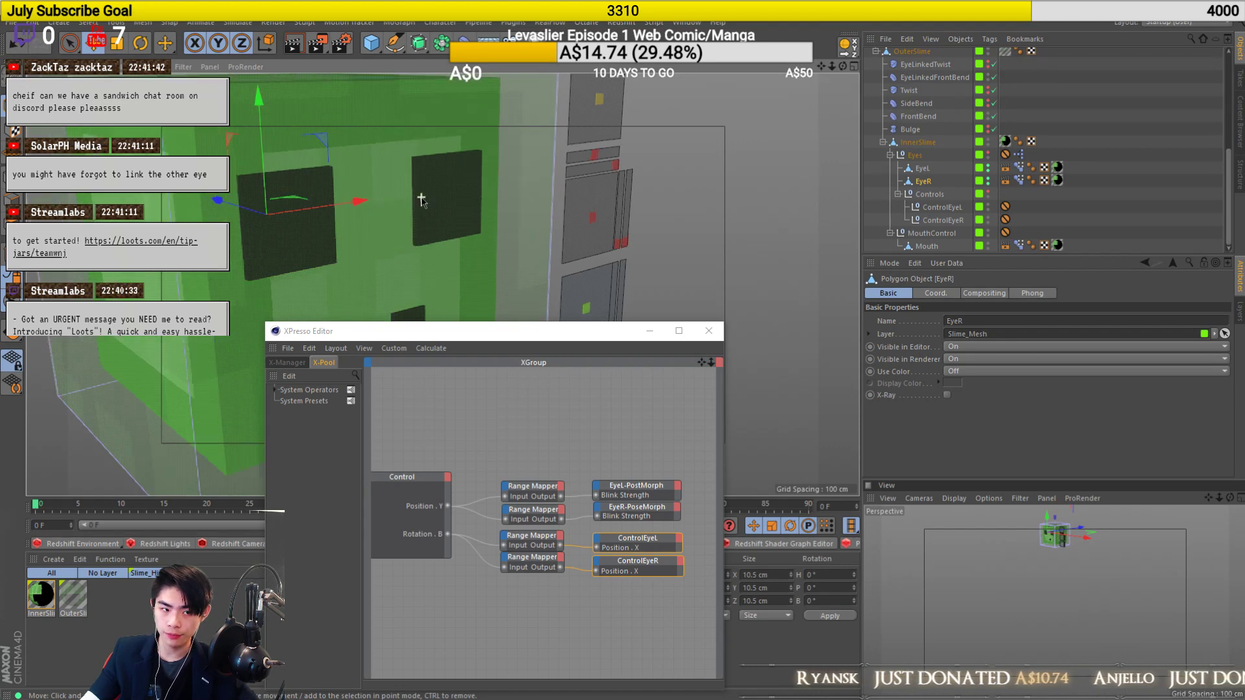
scroll(431, 200, up, 3)
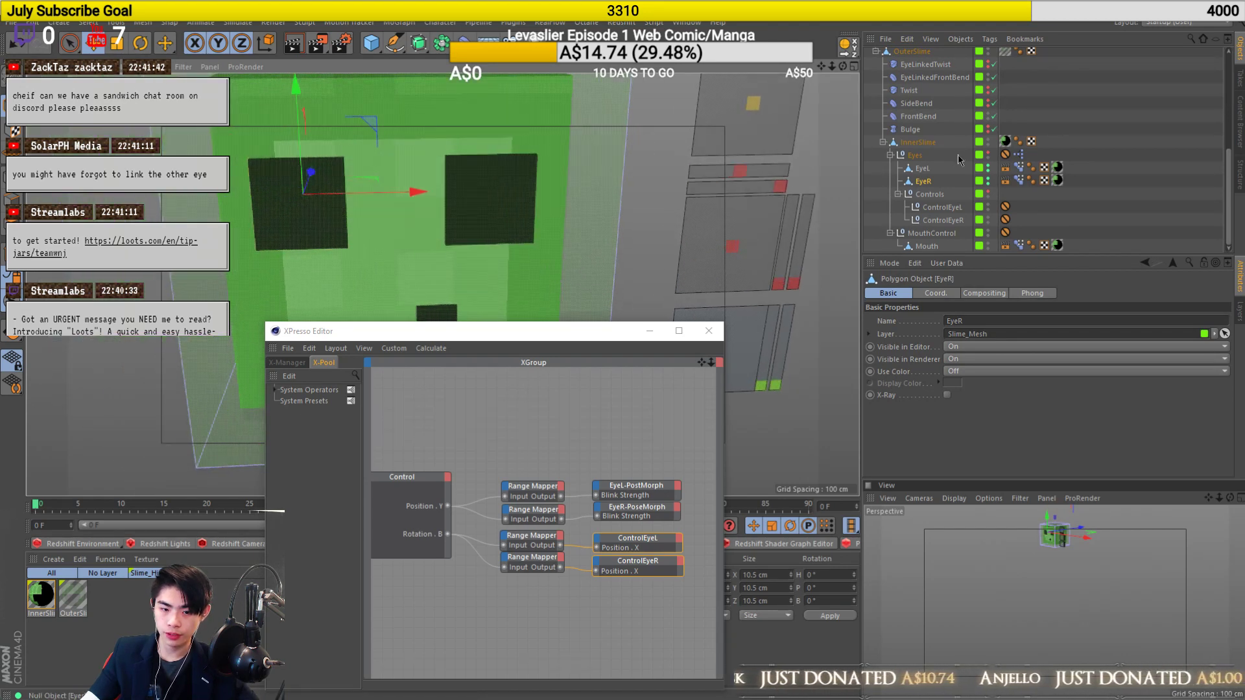
scroll(915, 159, up, 3)
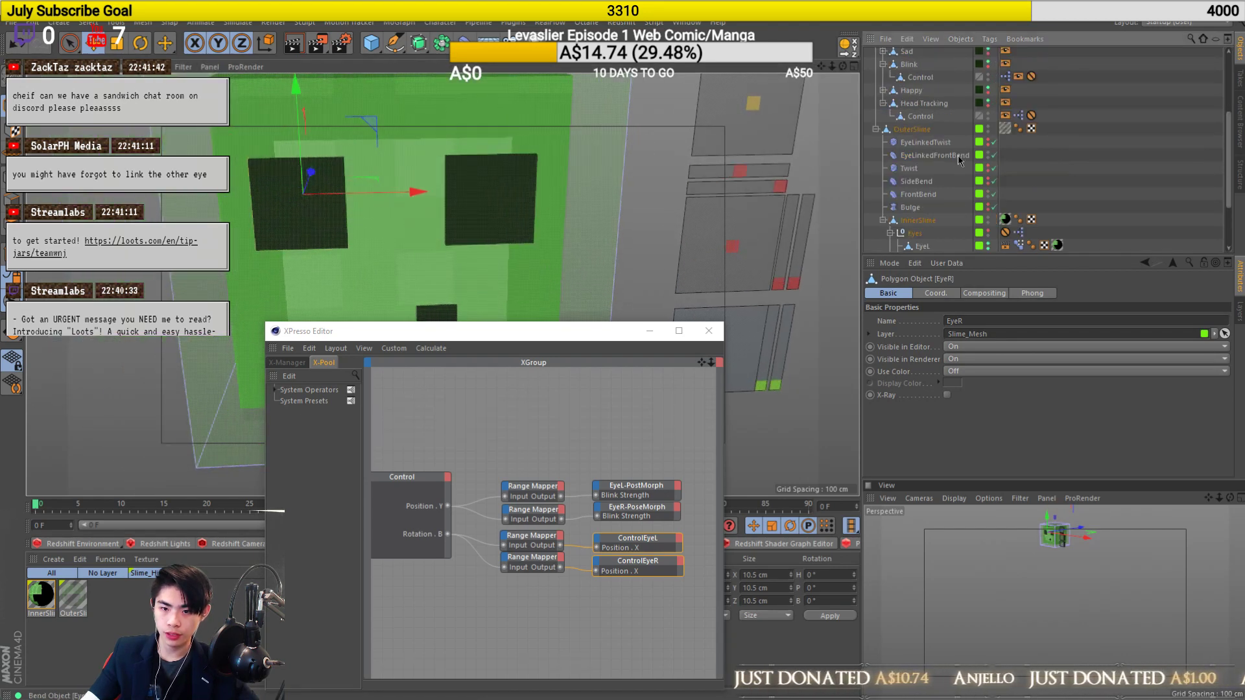
Inspect the ControlEyeR Range Mapper in the Blink control's XPresso and test-rotate the control, undoing the rotation.
click(1020, 116)
scroll(1022, 122, up, 3)
click(782, 186)
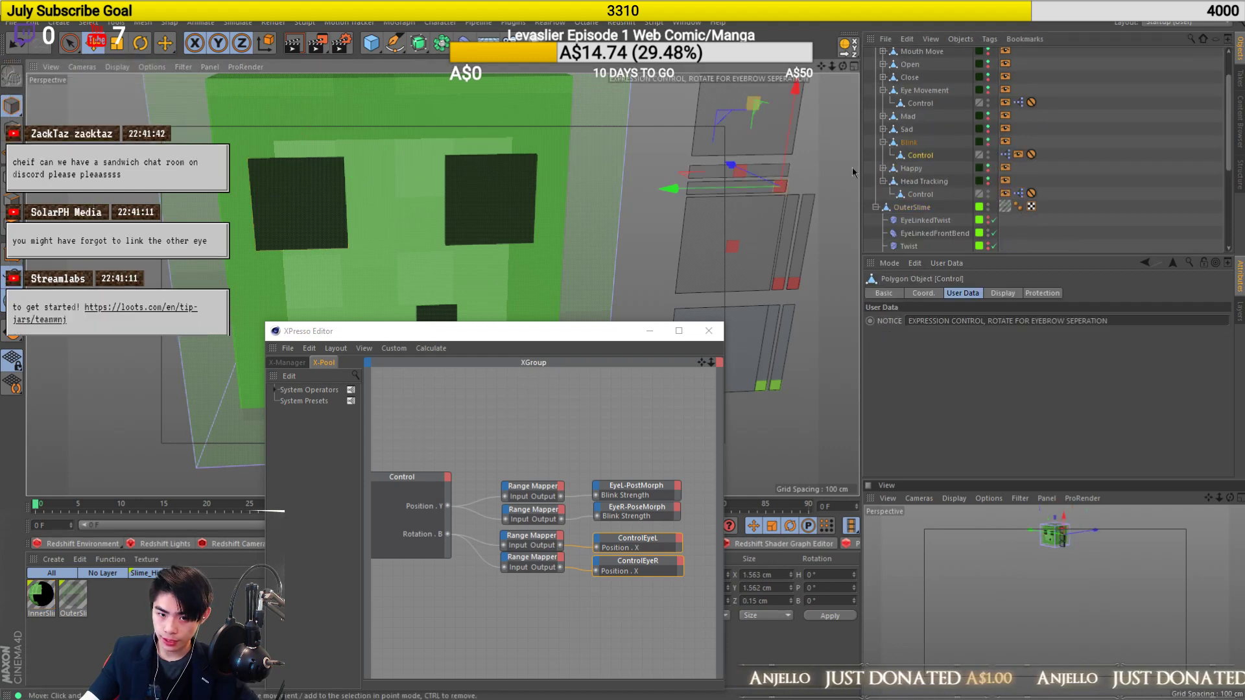
double_click(1005, 154)
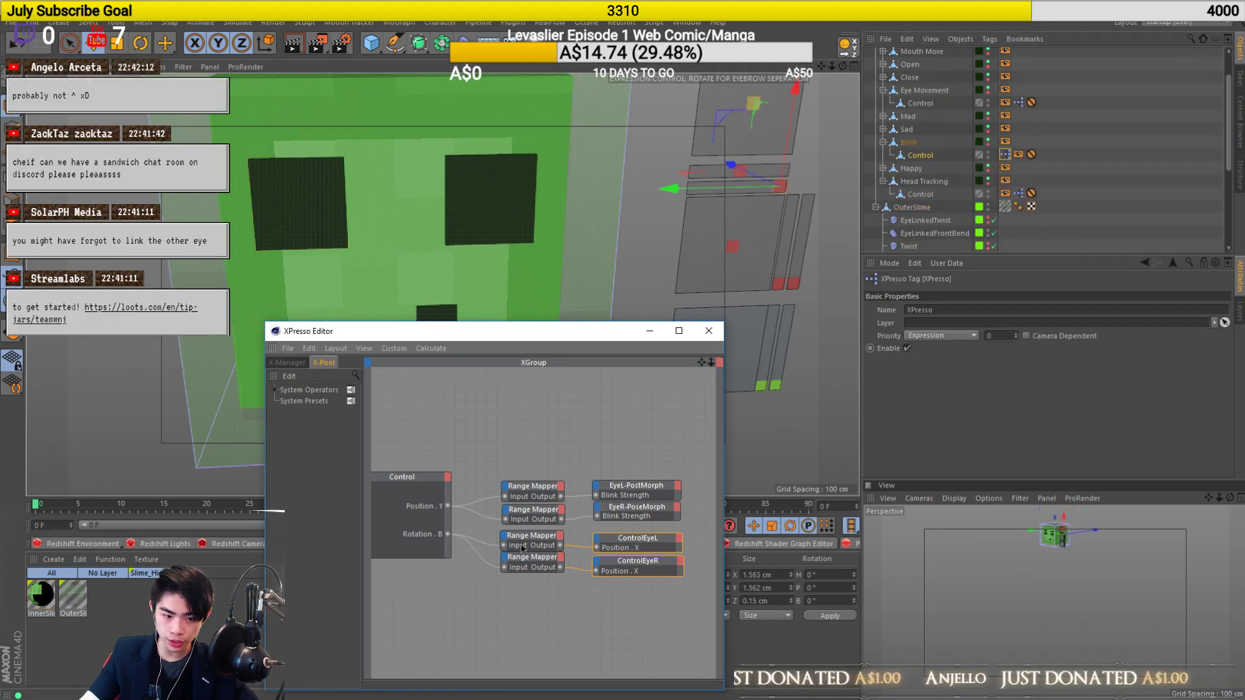
click(539, 561)
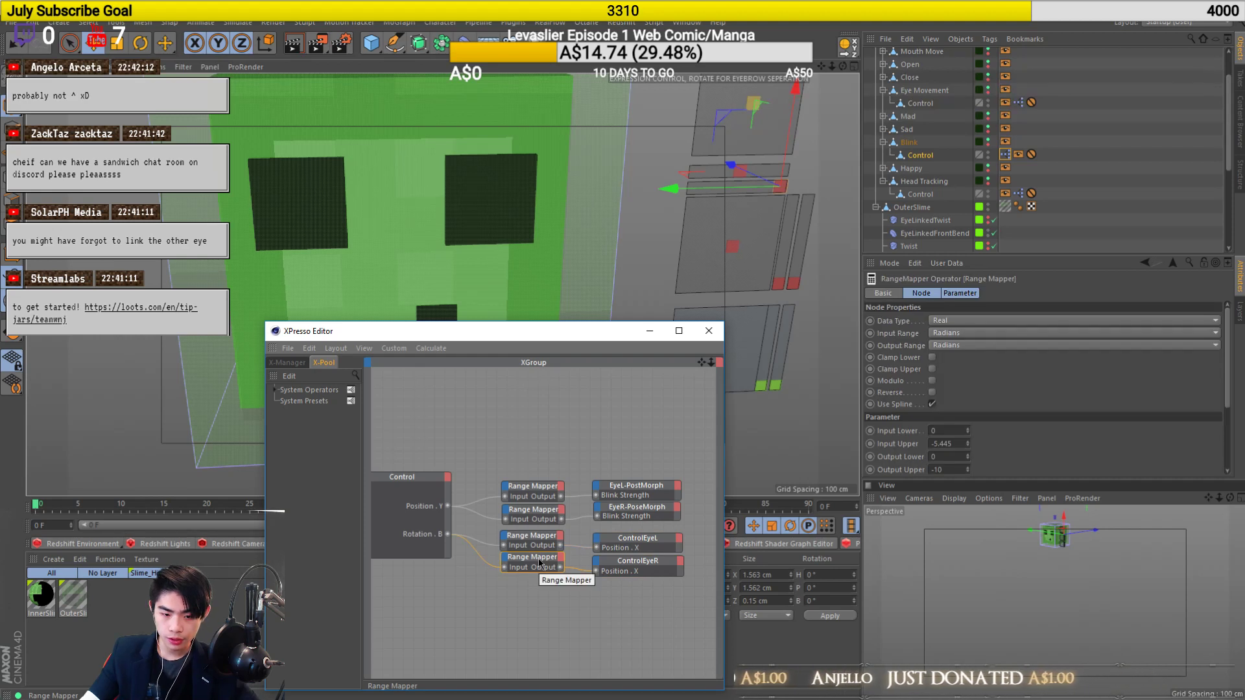
key(r)
mouse_move(722, 171)
mouse_down()
mouse_move(709, 200)
mouse_move(727, 154)
mouse_up()
drag(860, 277, 801, 124)
key(ctrl+z)
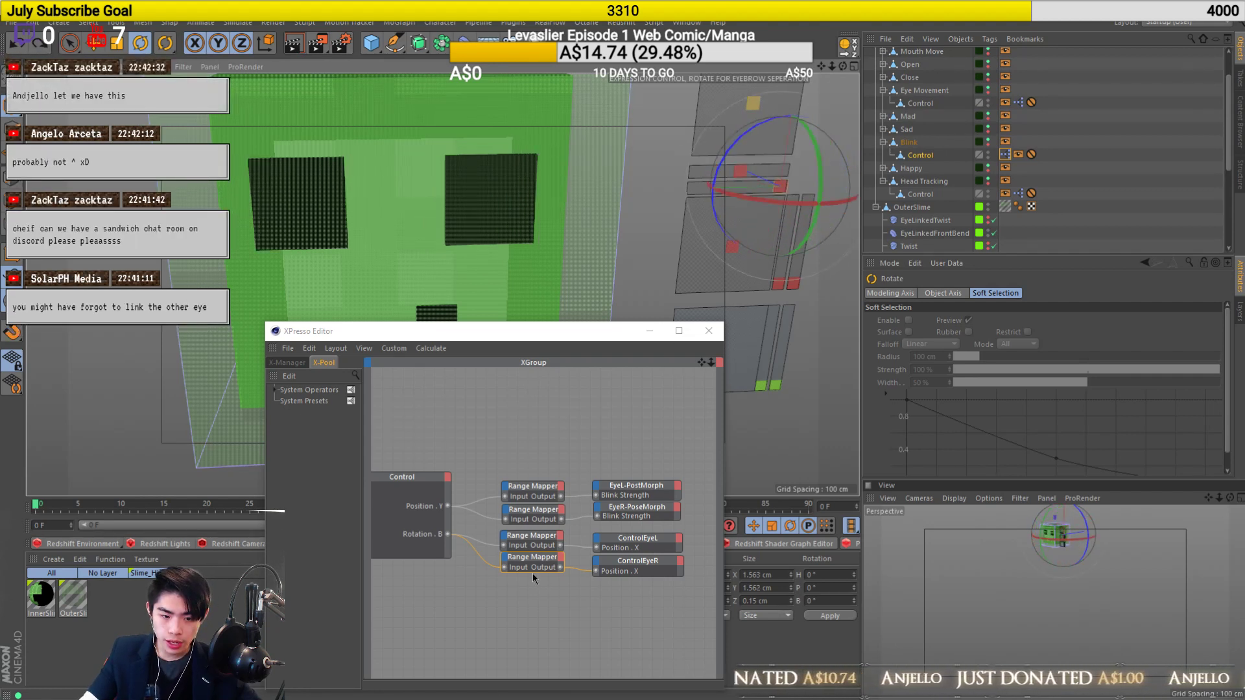
Transfer the two rotation Range Mappers with their ControlEyeL and ControlEyeR nodes from the Blink XPresso into Eye Movement's, replacing its Position X Range Mapper.
drag(505, 627, 634, 545)
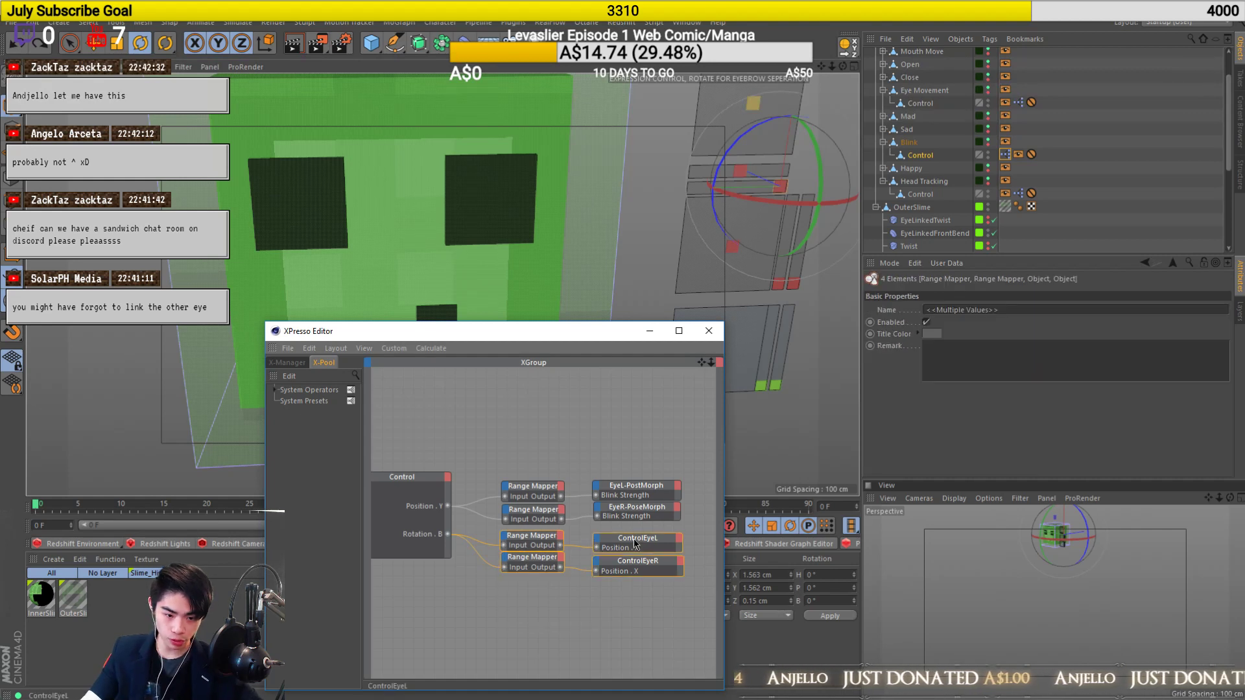
key(Delete)
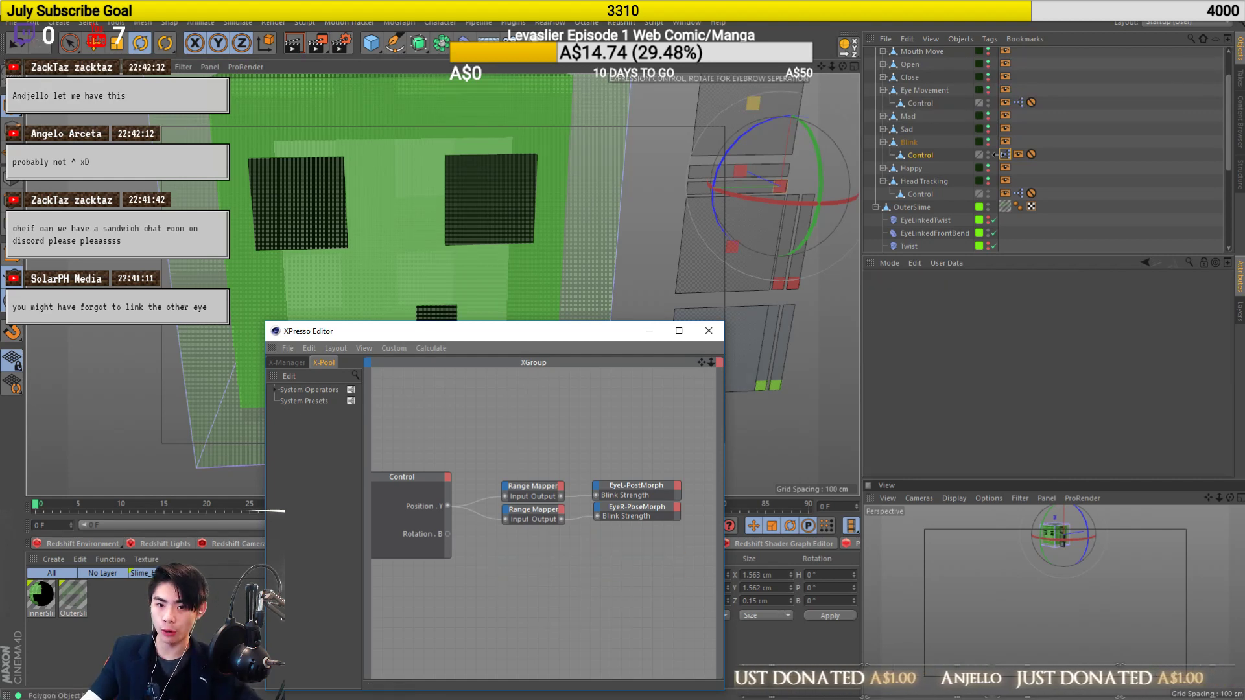
click(728, 247)
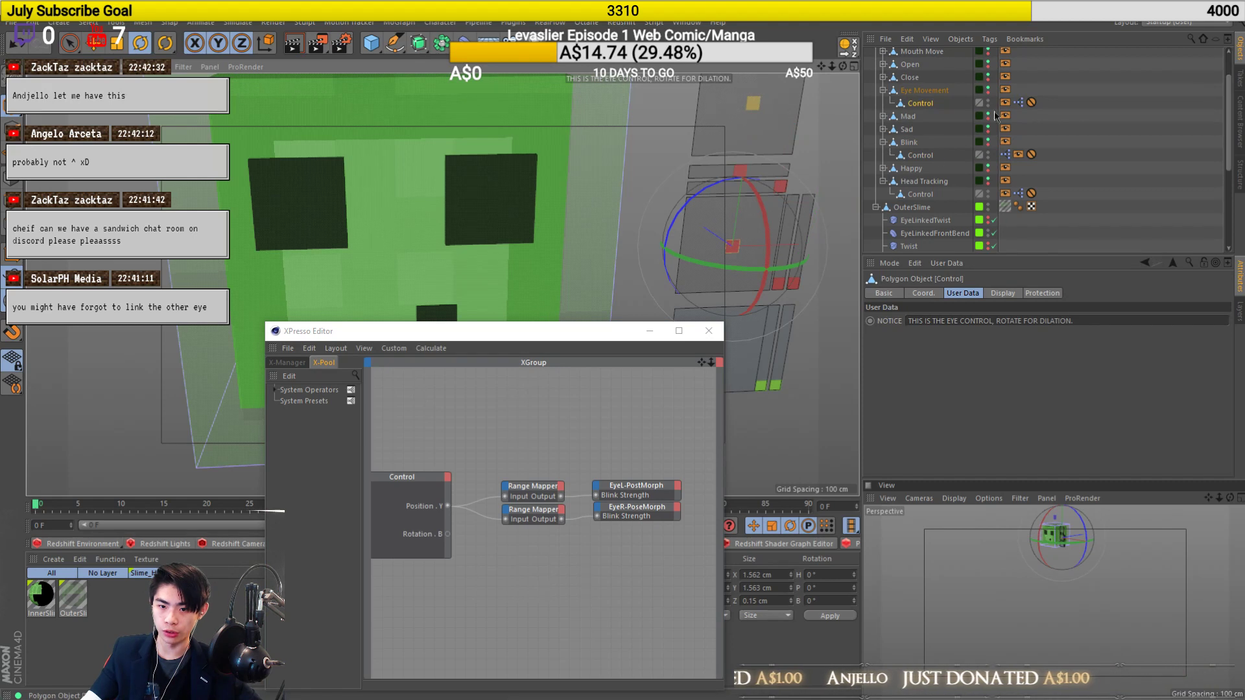
double_click(1018, 103)
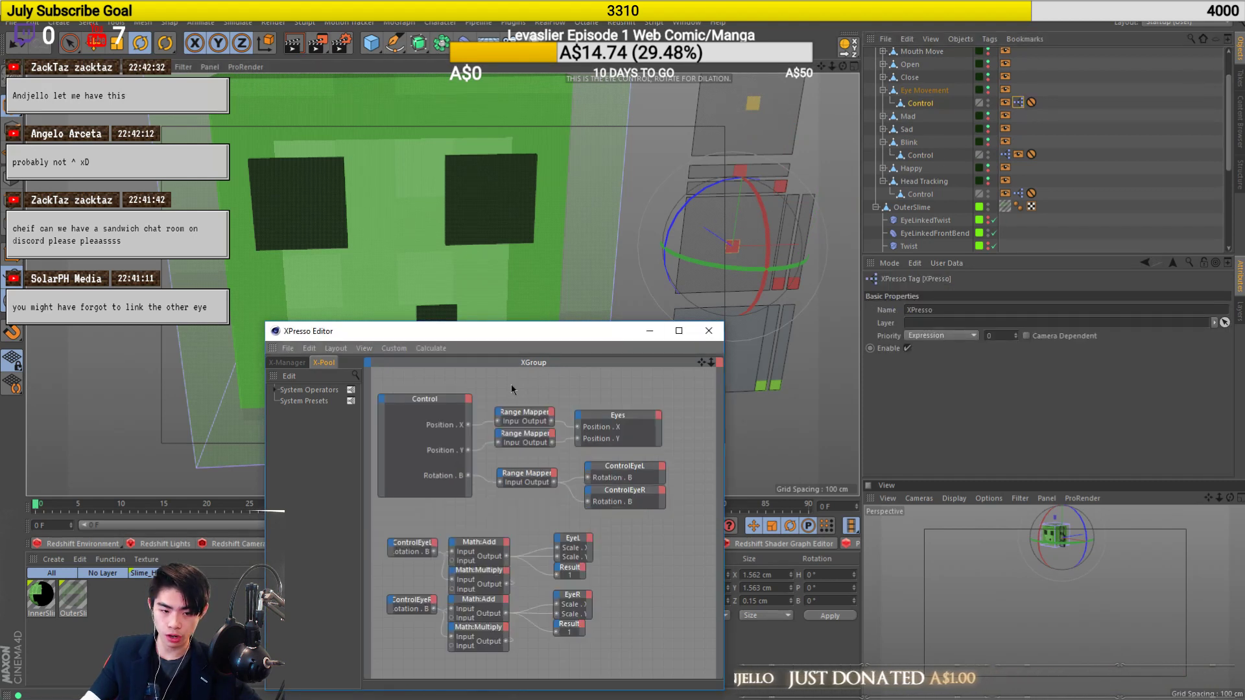
drag(520, 387, 628, 431)
key(Delete)
click(546, 398)
key(ctrl+v)
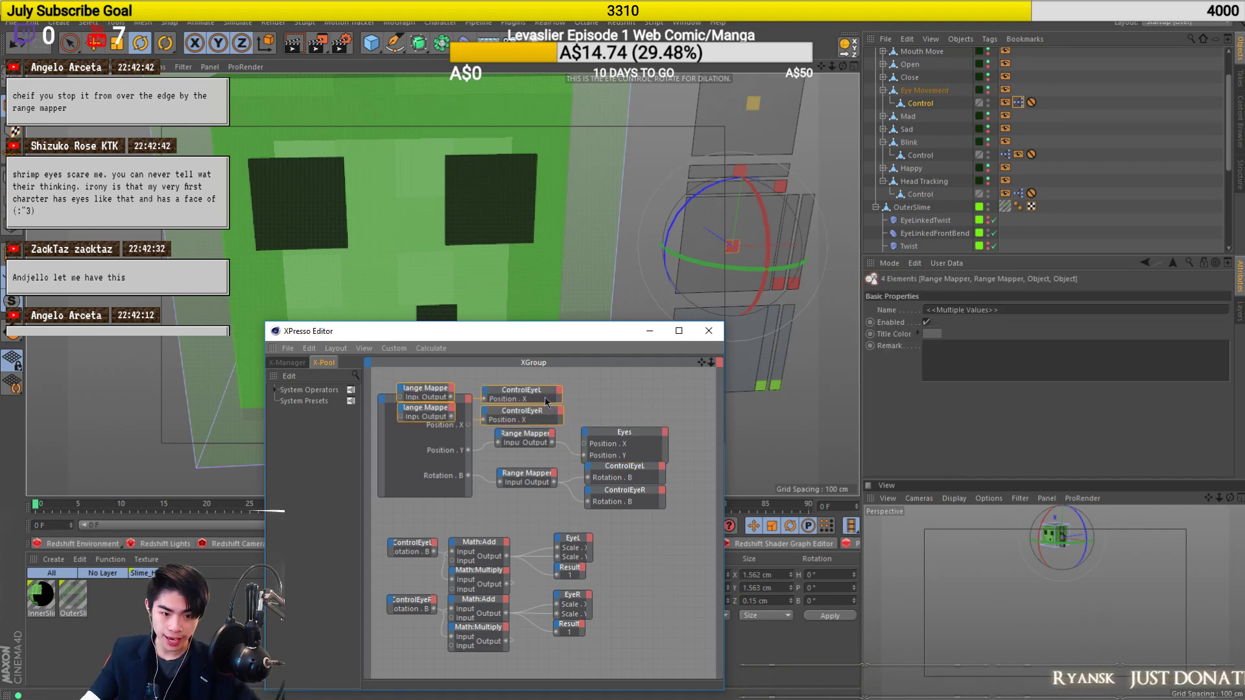
Place the pasted nodes above the Eyes node and wire the Control's Position X to both Range Mapper inputs.
drag(521, 398, 613, 391)
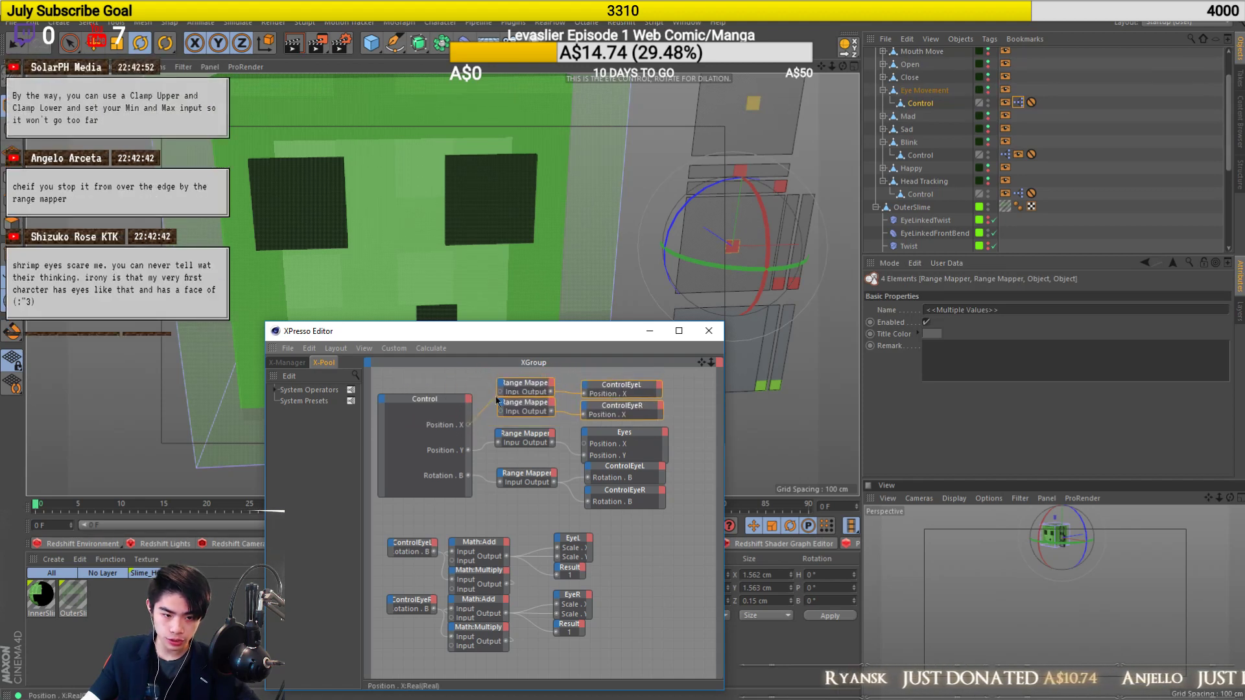
drag(503, 397, 504, 411)
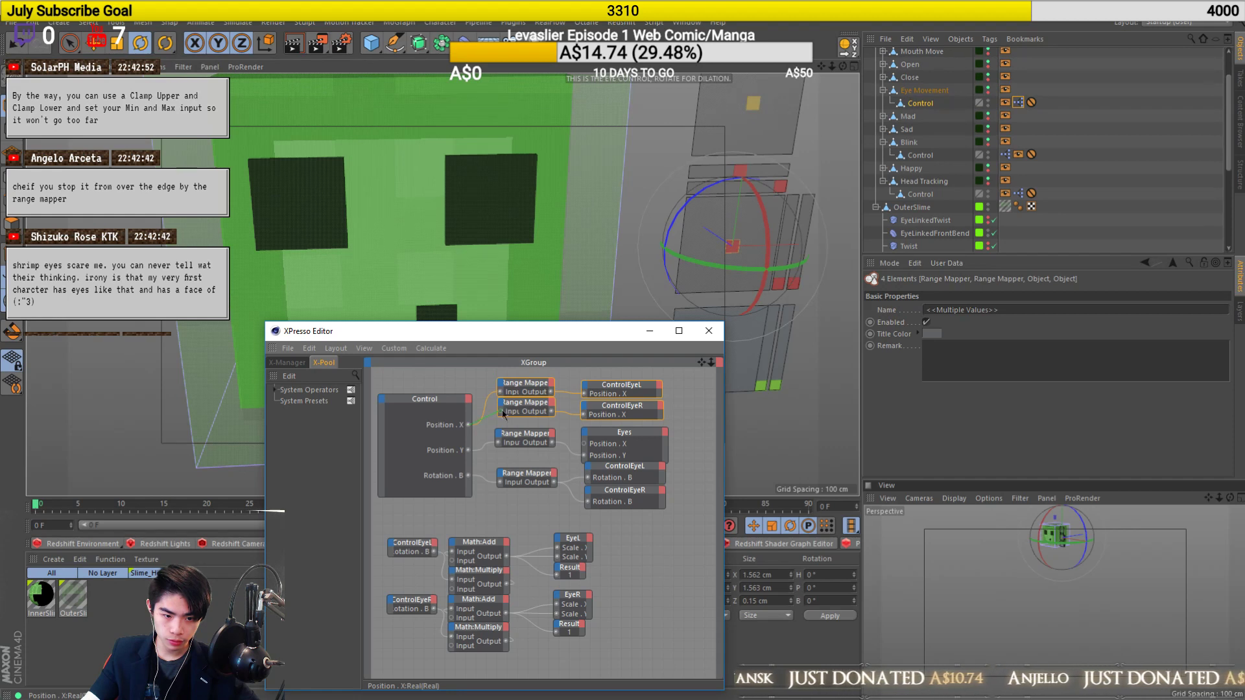
click(810, 194)
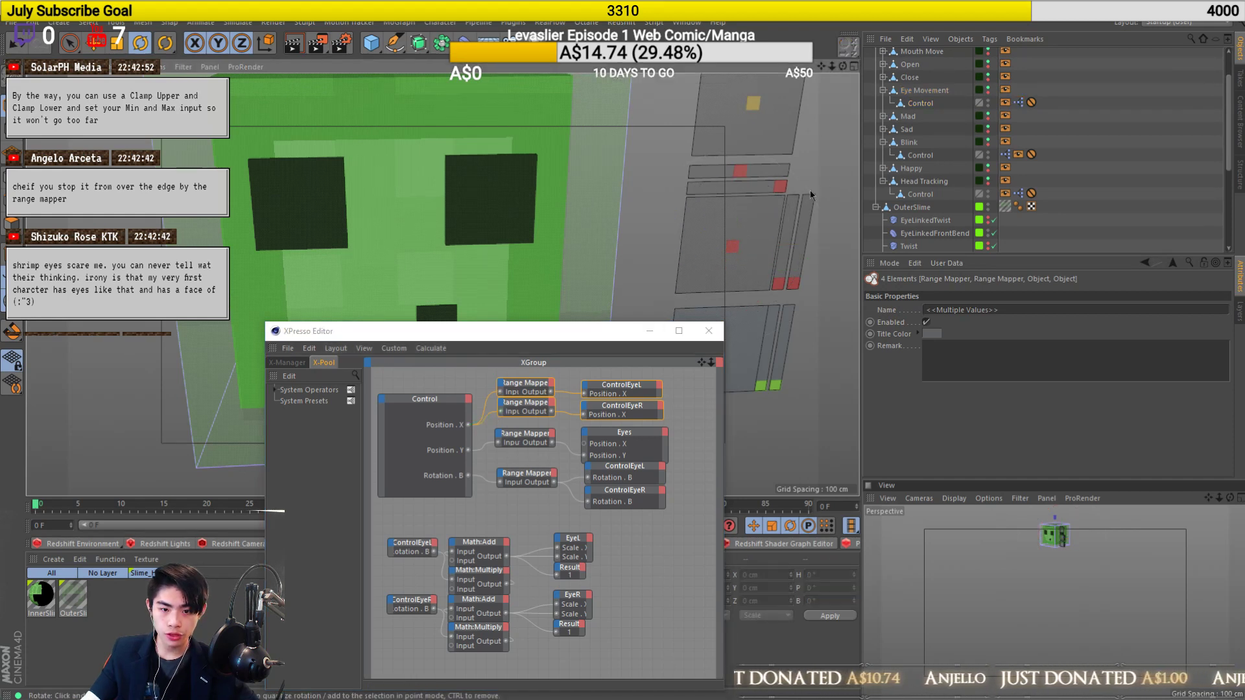
Move the Eye Movement control sideways and vertically to test how the eyes follow, undoing each move.
click(734, 249)
key(e)
drag(819, 242, 651, 244)
key(ctrl+z)
drag(726, 307, 733, 263)
key(ctrl+z)
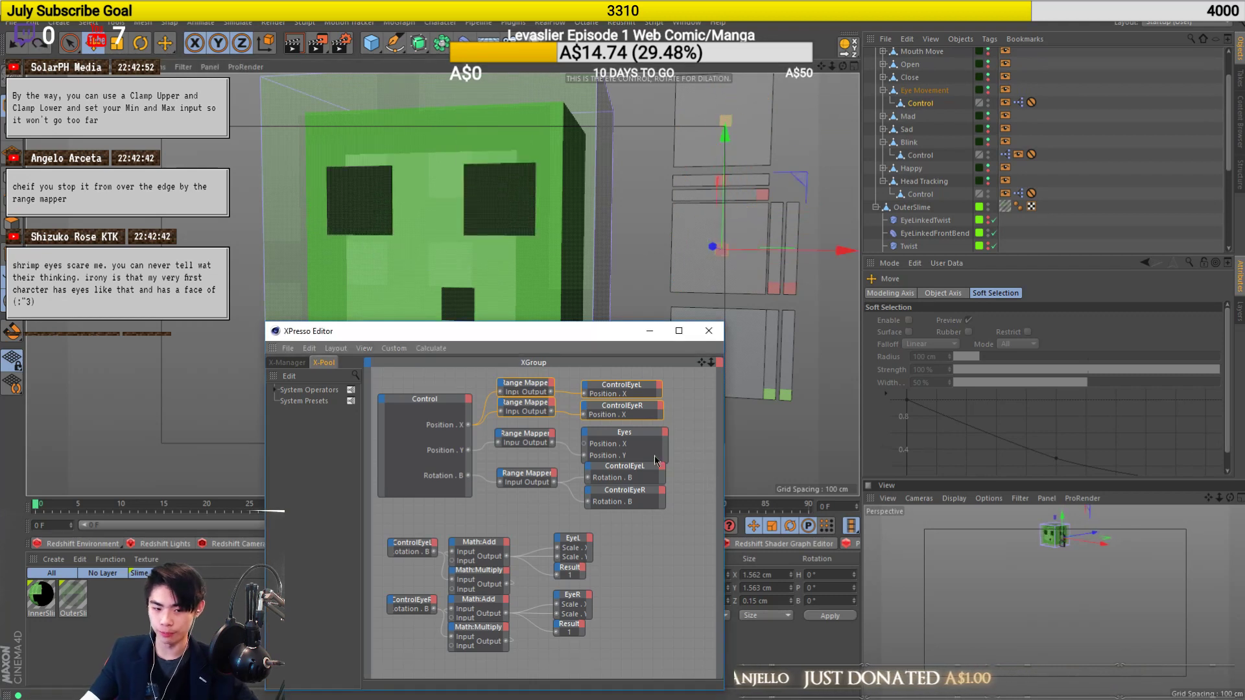
Delete the unused Position X port from the Eyes node and tidy the node's placement.
click(617, 448)
right_click(617, 447)
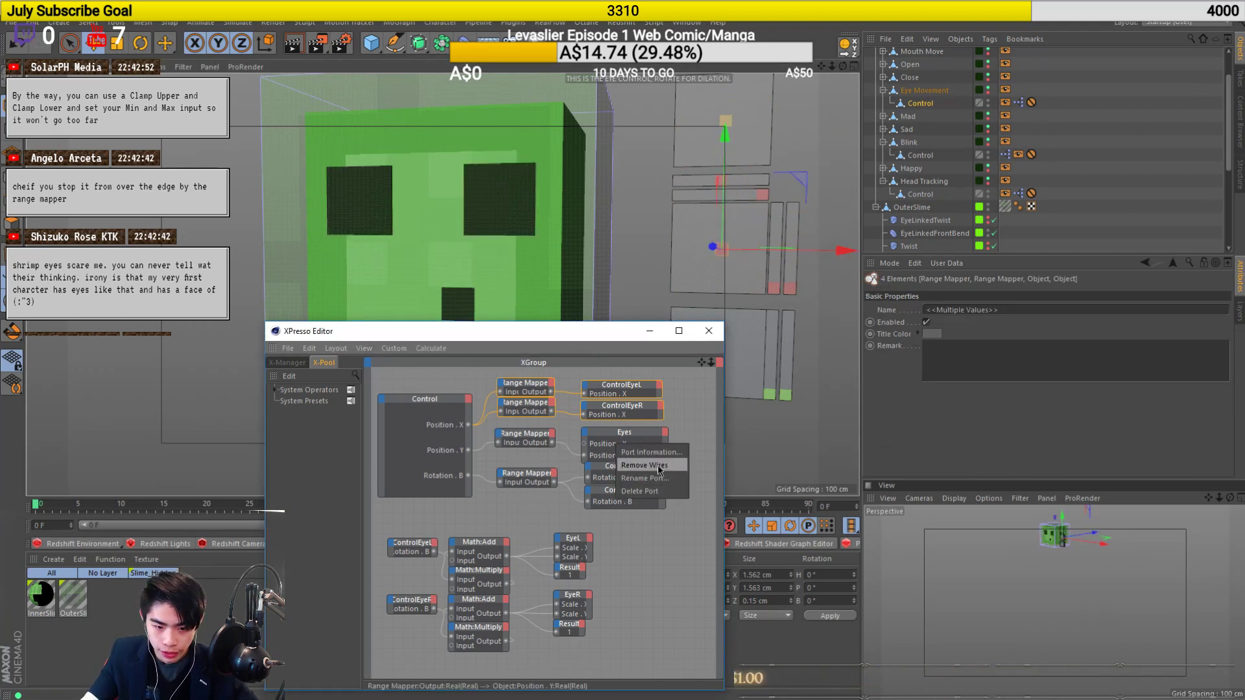
click(641, 465)
right_click(611, 444)
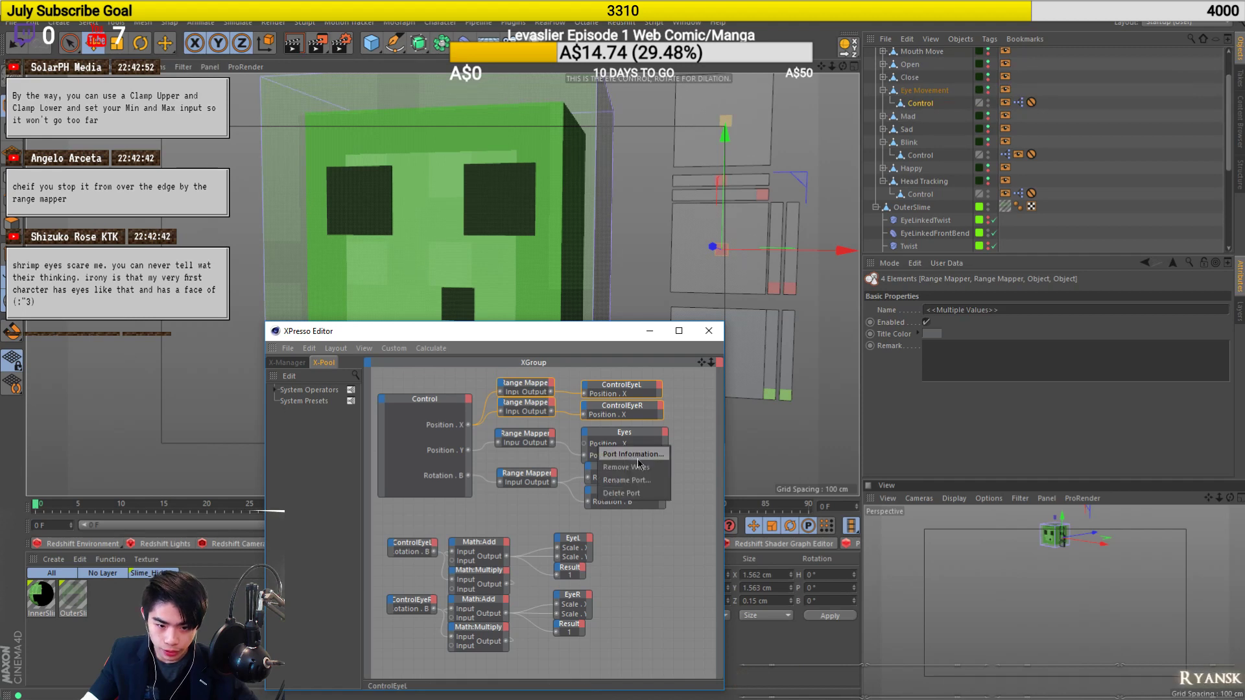
click(635, 491)
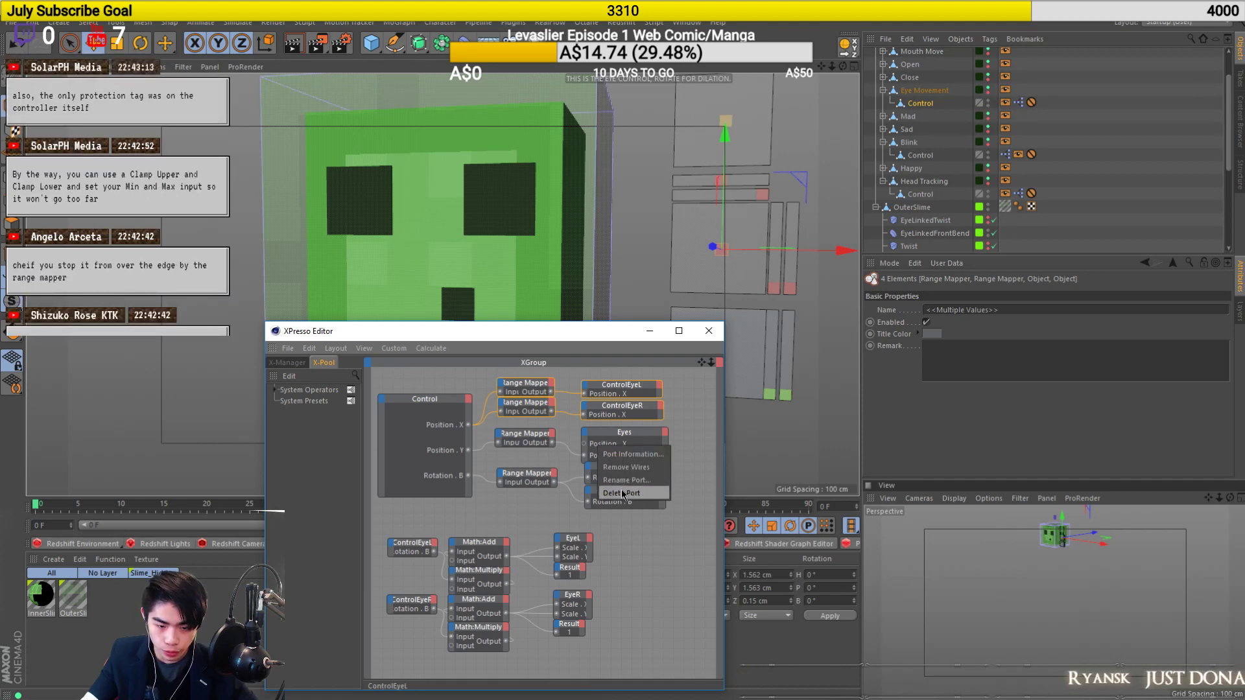
mouse_move(638, 433)
mouse_down()
mouse_move(640, 447)
mouse_move(638, 437)
mouse_up()
click(689, 435)
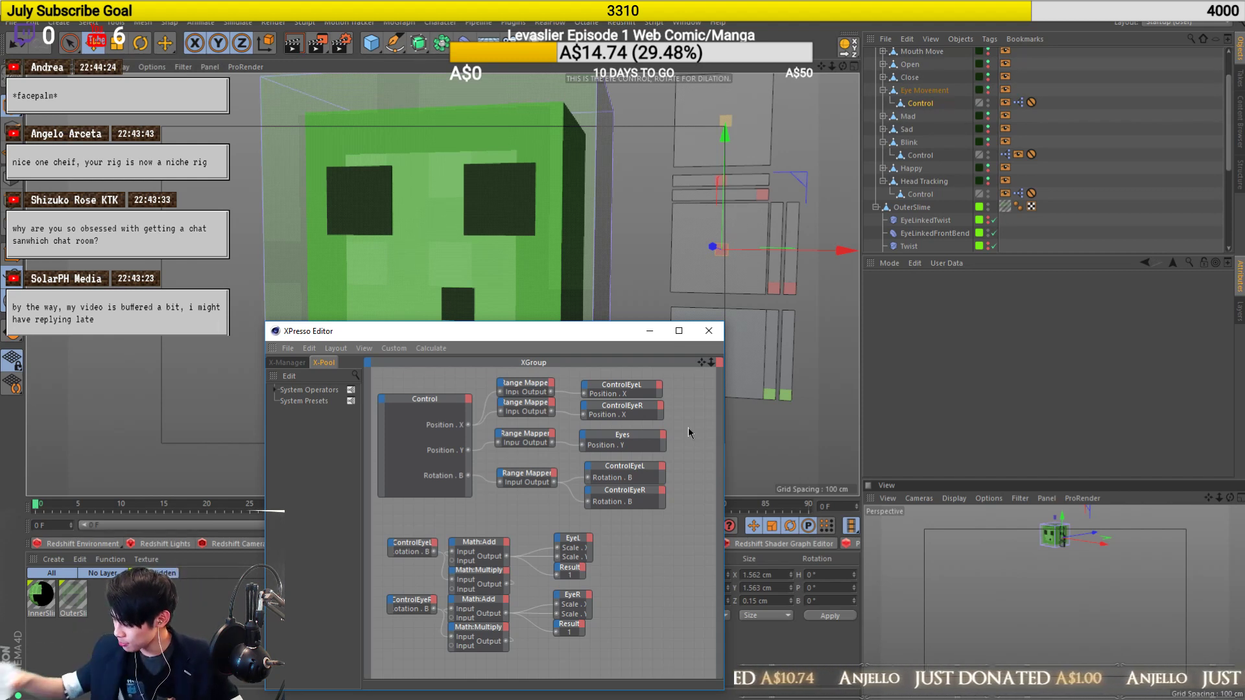
key(alt+space)
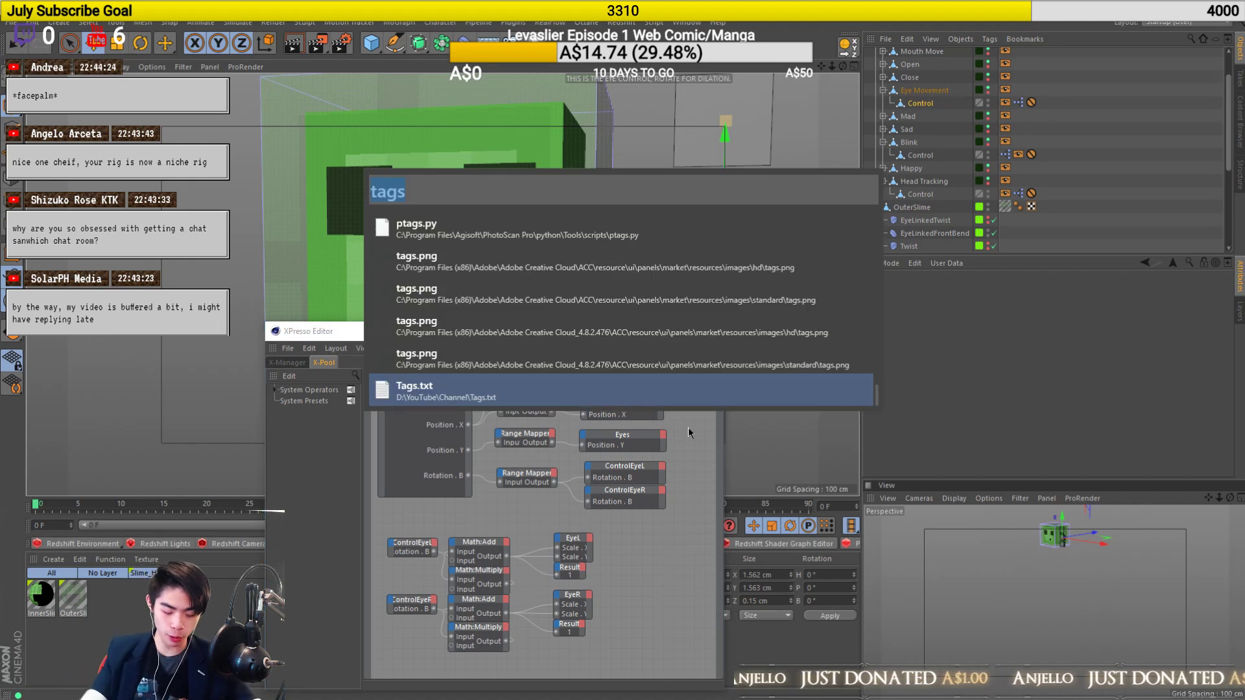
text(sha)
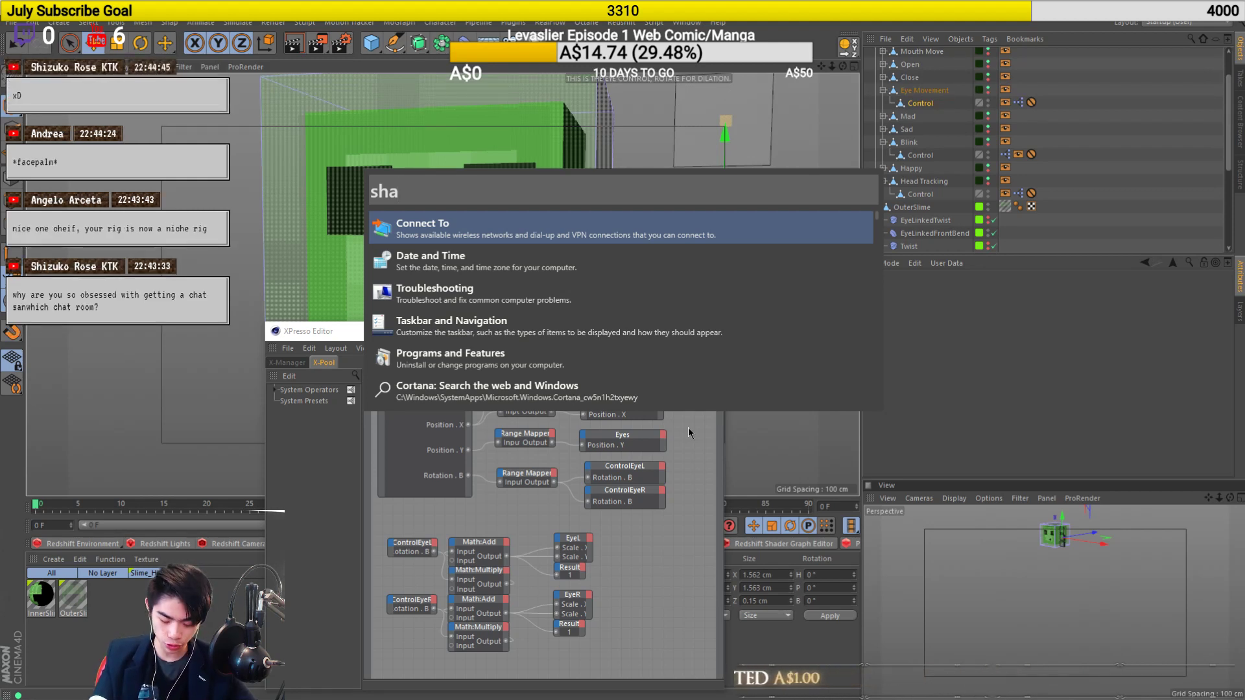
text(nd)
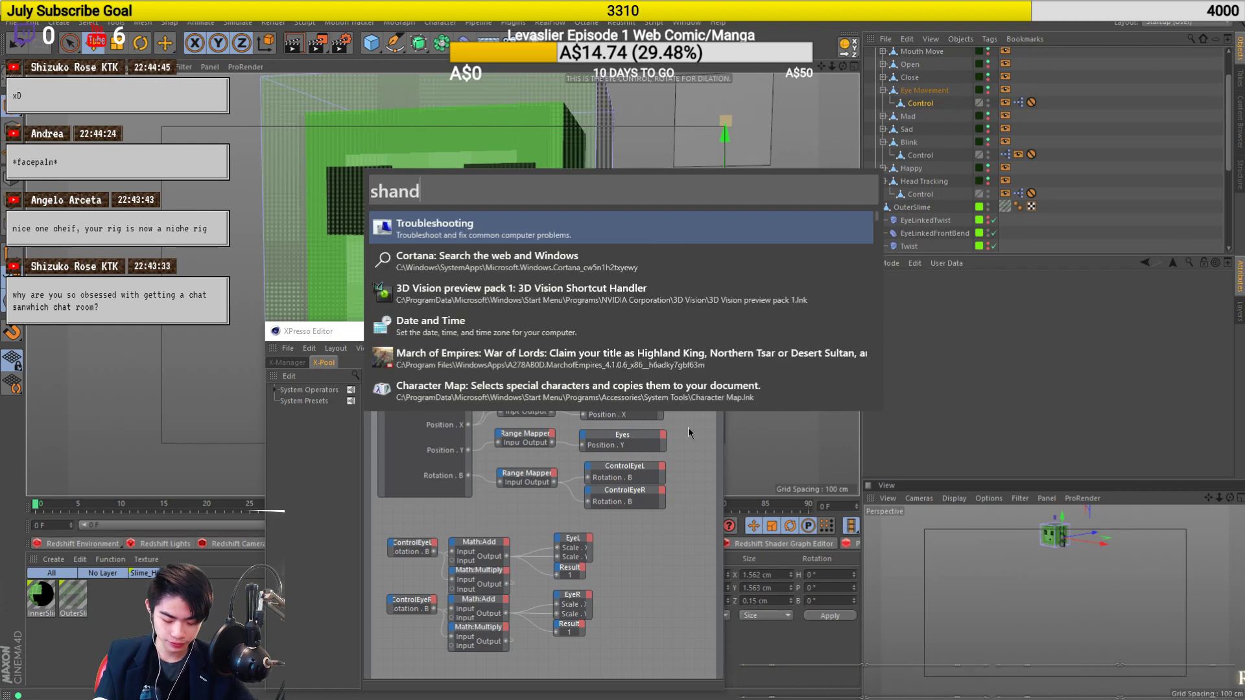
text(wh)
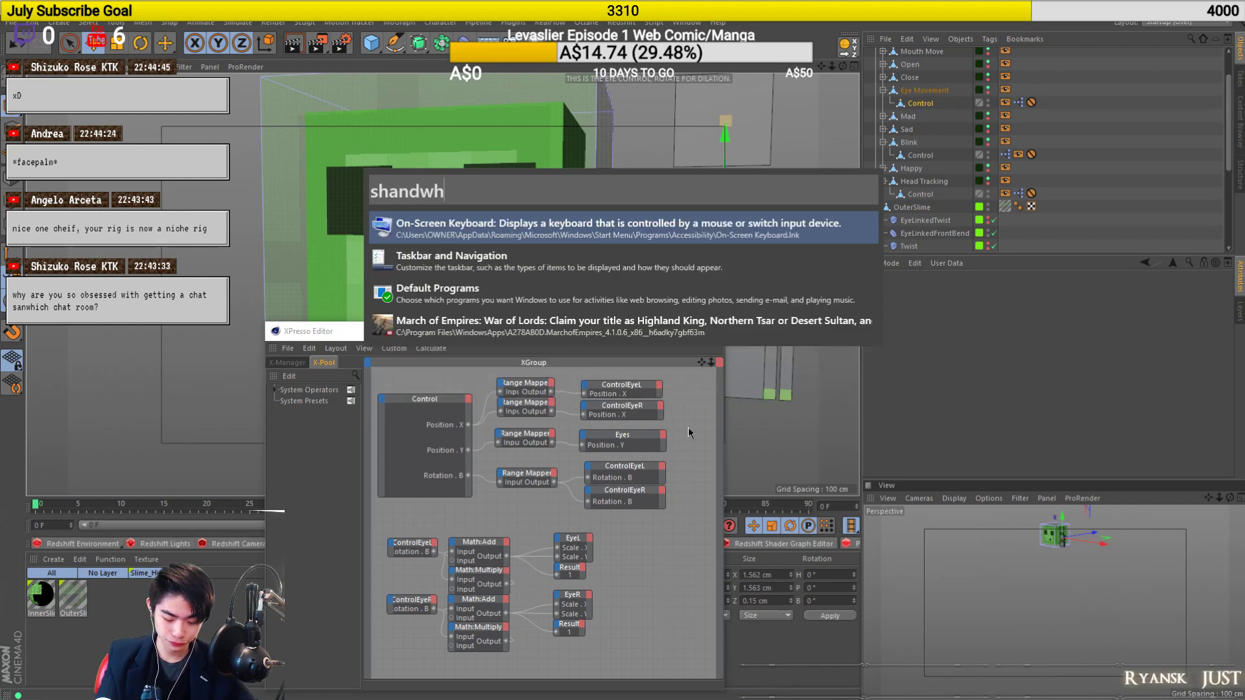
text(8c)
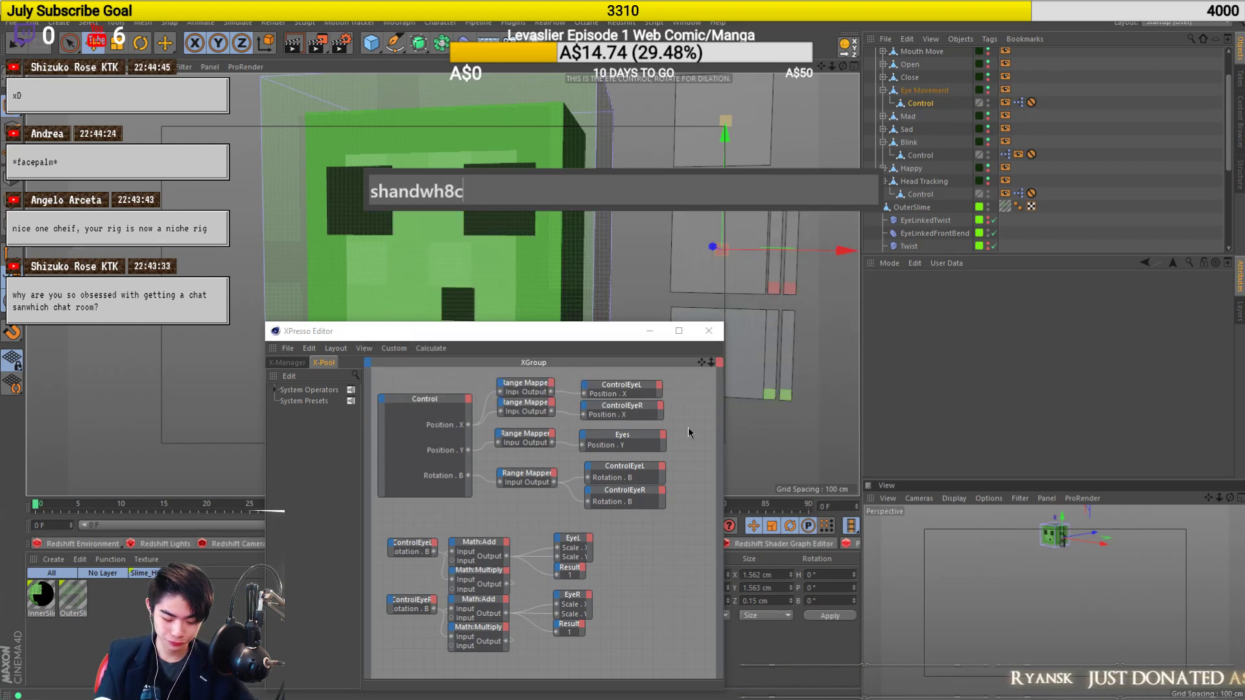
text(hs)
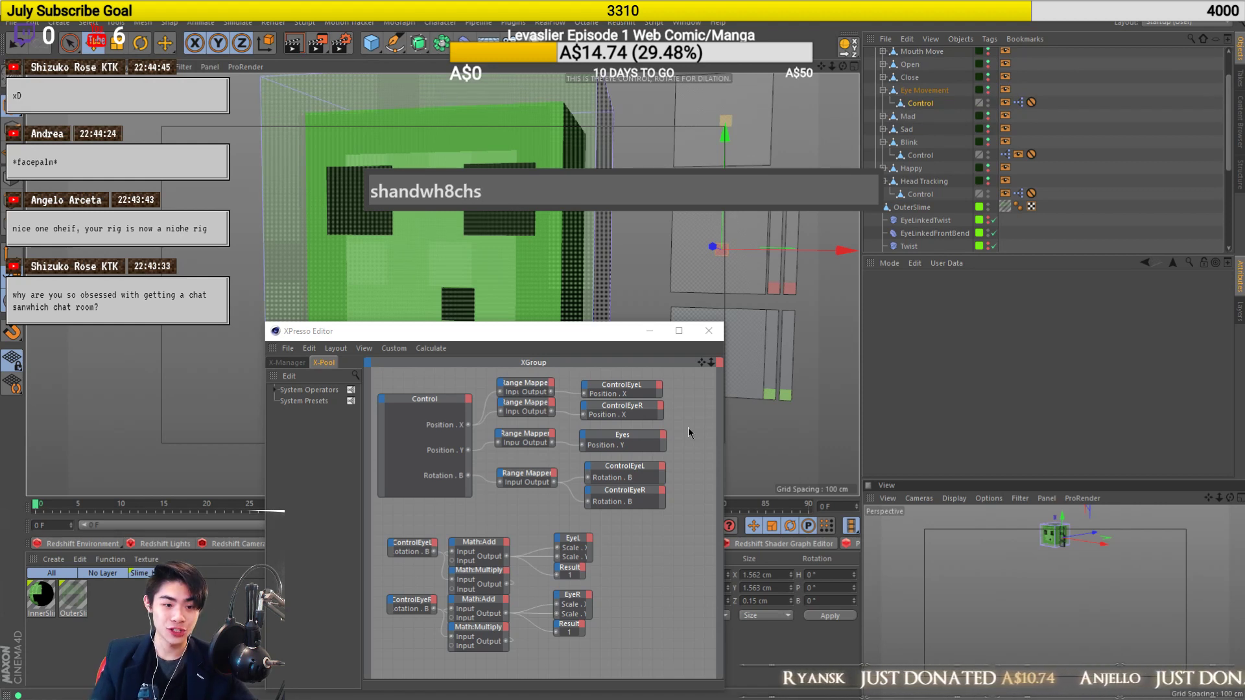
key(ctrl+a)
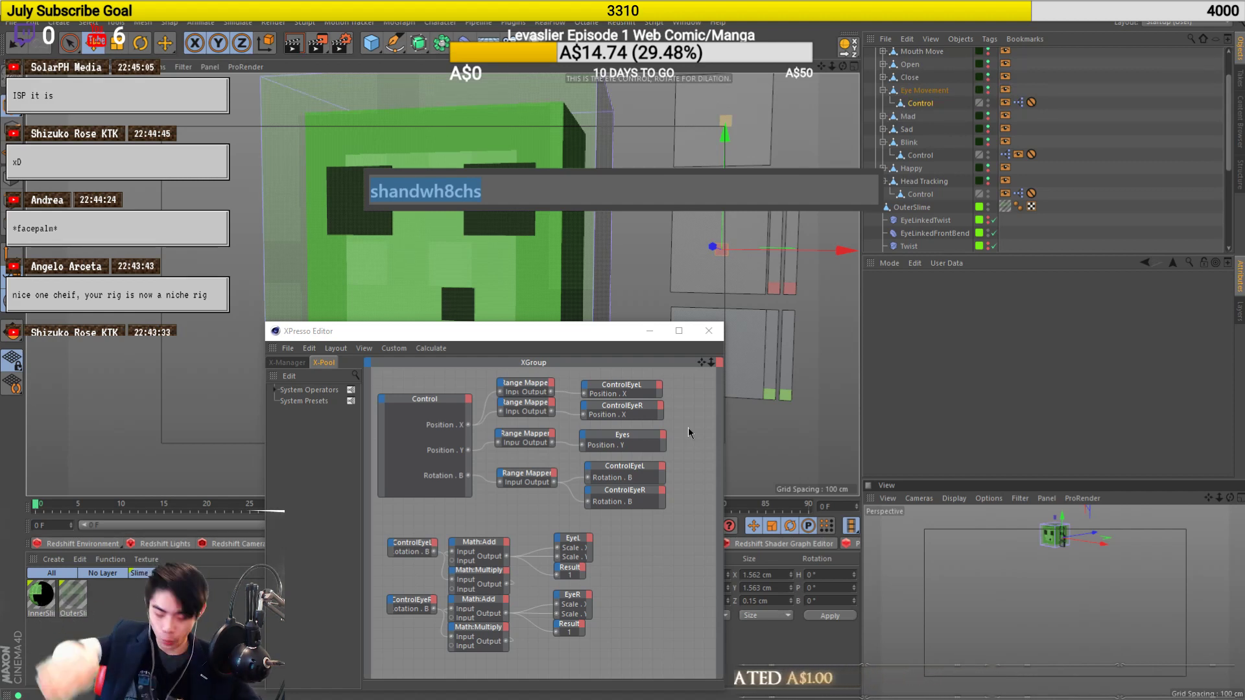
key(Escape)
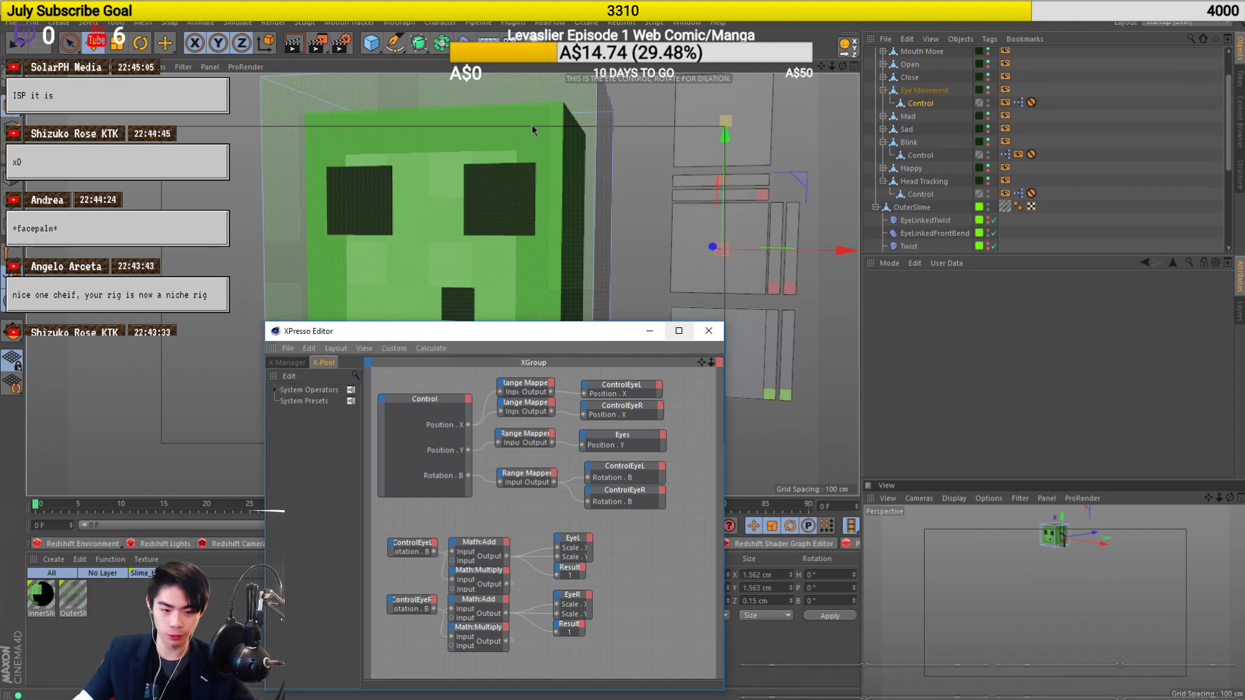
Test the rewired Eye Movement control with another temporary move and undo it.
drag(796, 213, 531, 428)
drag(758, 215, 831, 194)
key(ctrl+z)
Open the Head Tracking control's XPresso, widen the second Position X Range Mapper, and shift both Position X mappers and EyeLinkedTwist upward.
alt+middle_drag(557, 180, 509, 183)
alt+drag(510, 187, 450, 193)
alt+middle_drag(450, 192, 450, 238)
click(651, 173)
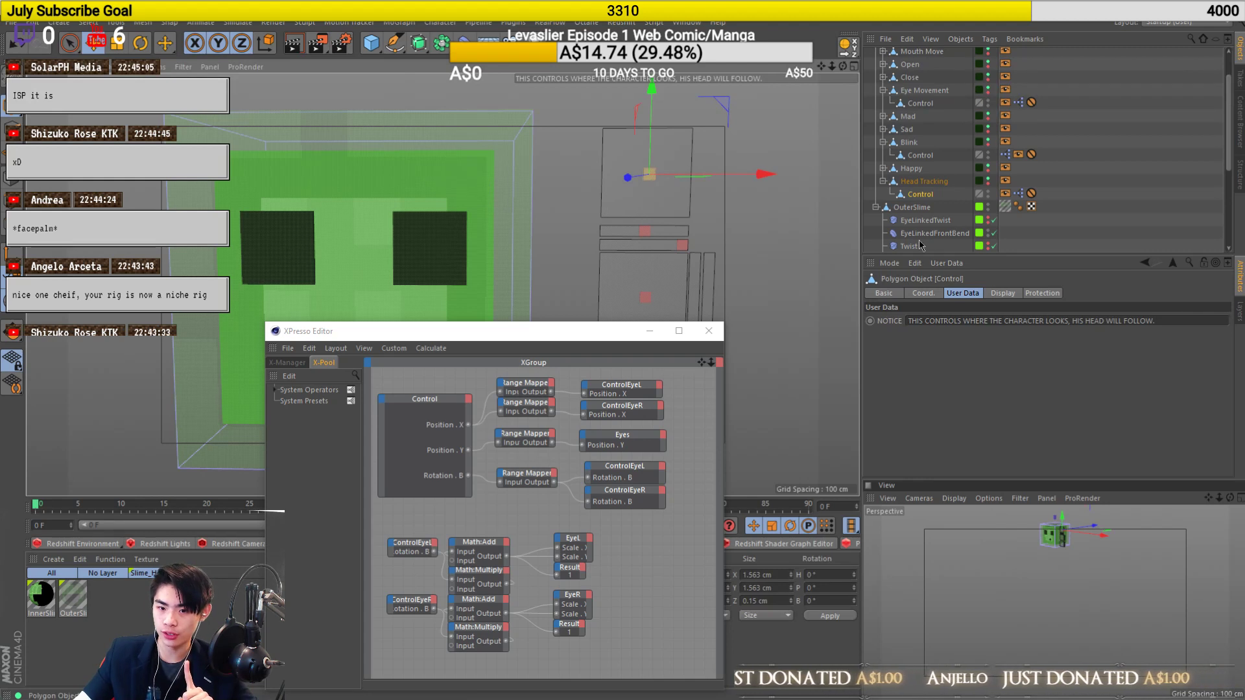
click(1018, 193)
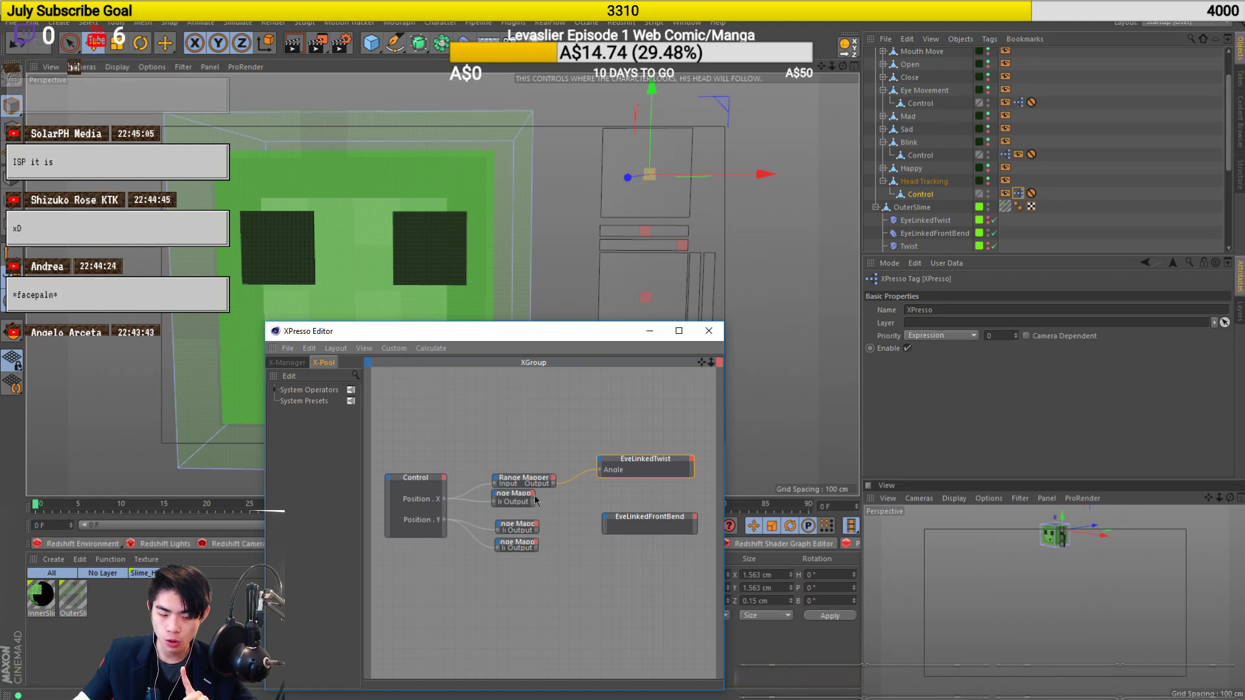
drag(537, 500, 555, 495)
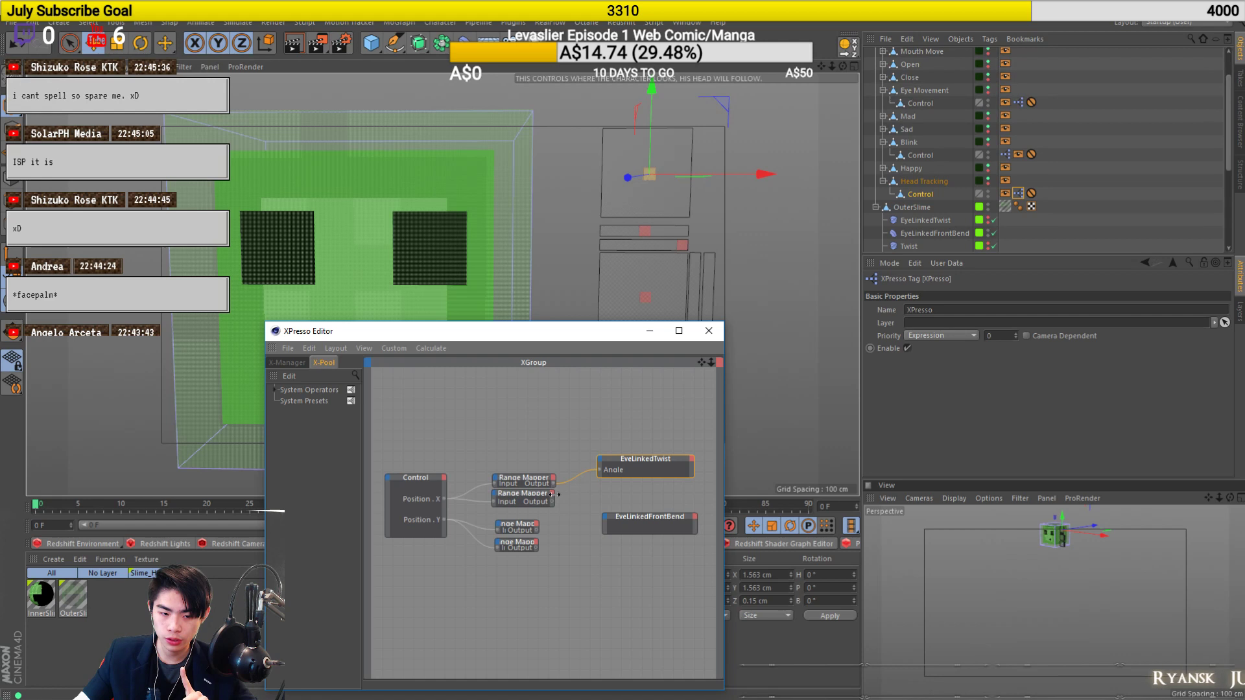
click(554, 495)
drag(520, 452, 622, 513)
drag(632, 459, 633, 418)
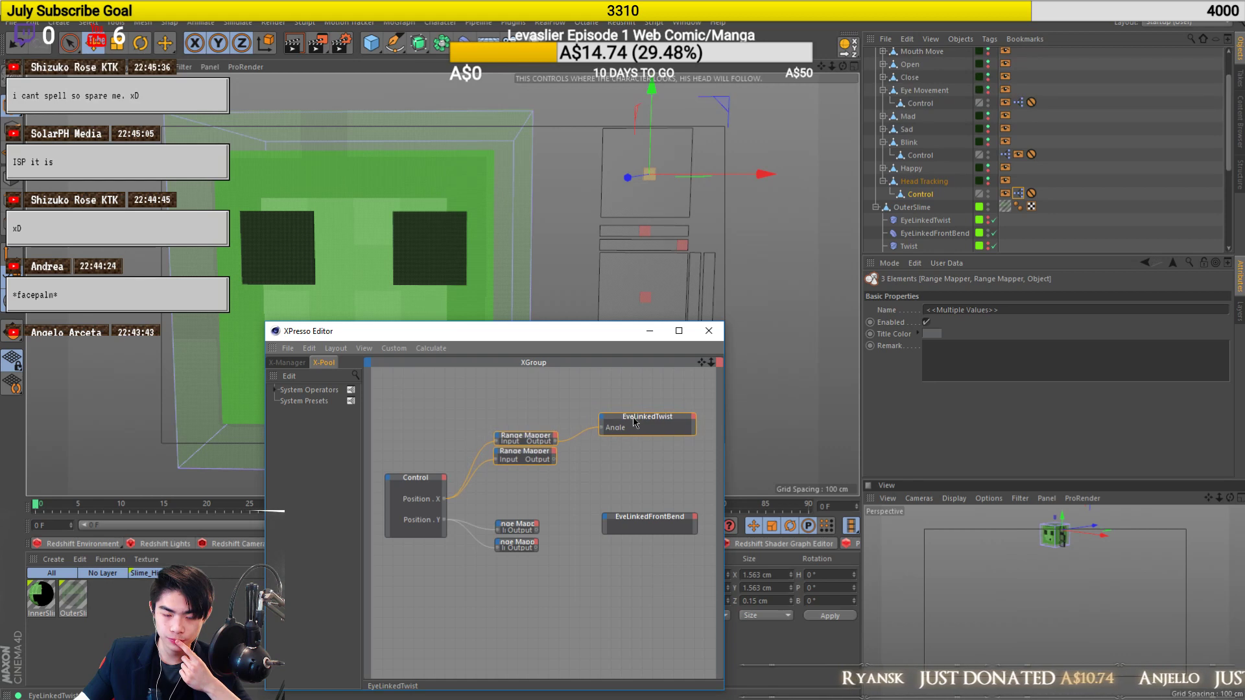
click(659, 472)
Move the Eyes null temporarily to check how both eyes shift together, and undo the move.
scroll(1067, 152, down, 4)
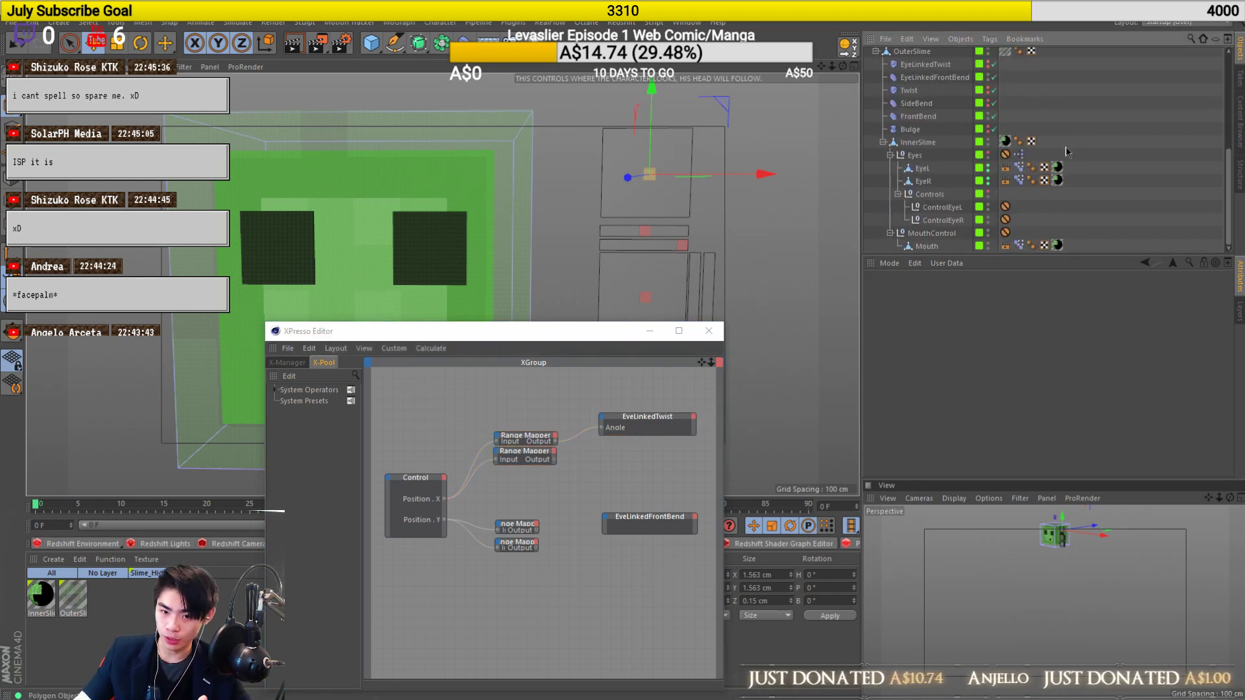
click(914, 154)
drag(518, 82, 1244, 194)
key(ctrl+z)
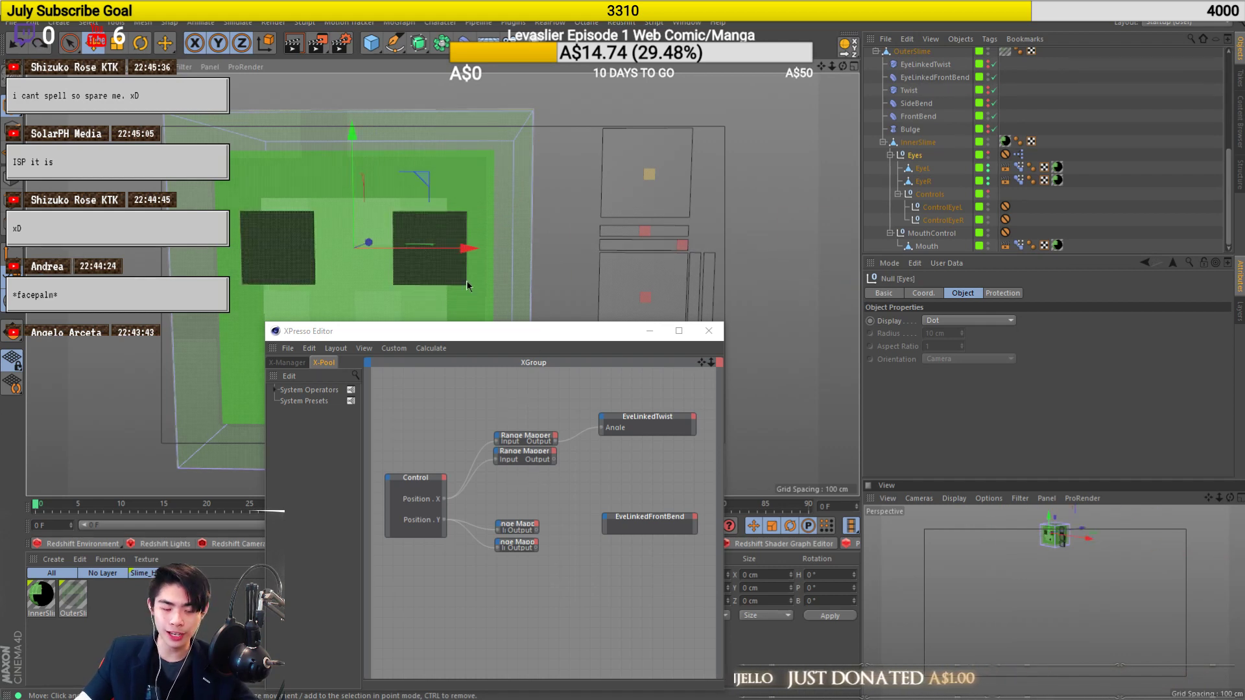
Shift the Eyes null sideways once more to test the eye behaviour, and undo that move.
drag(454, 256, 58, 262)
key(ctrl+z)
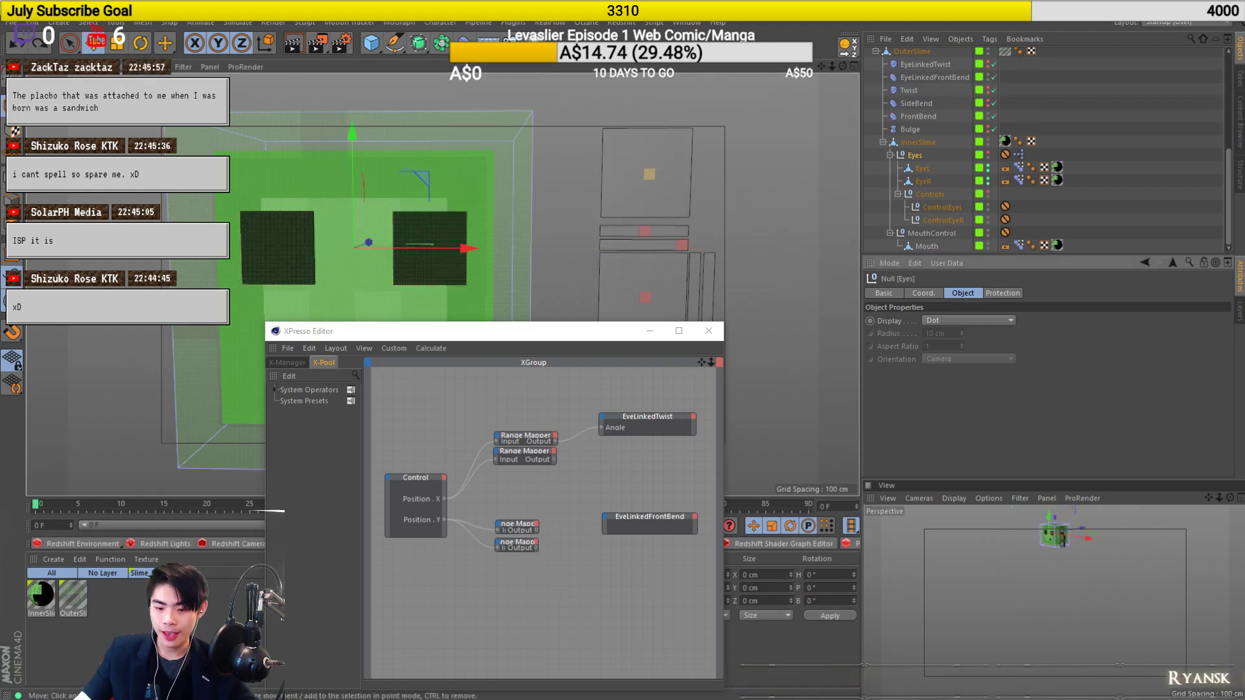
alt+drag(328, 201, 376, 246)
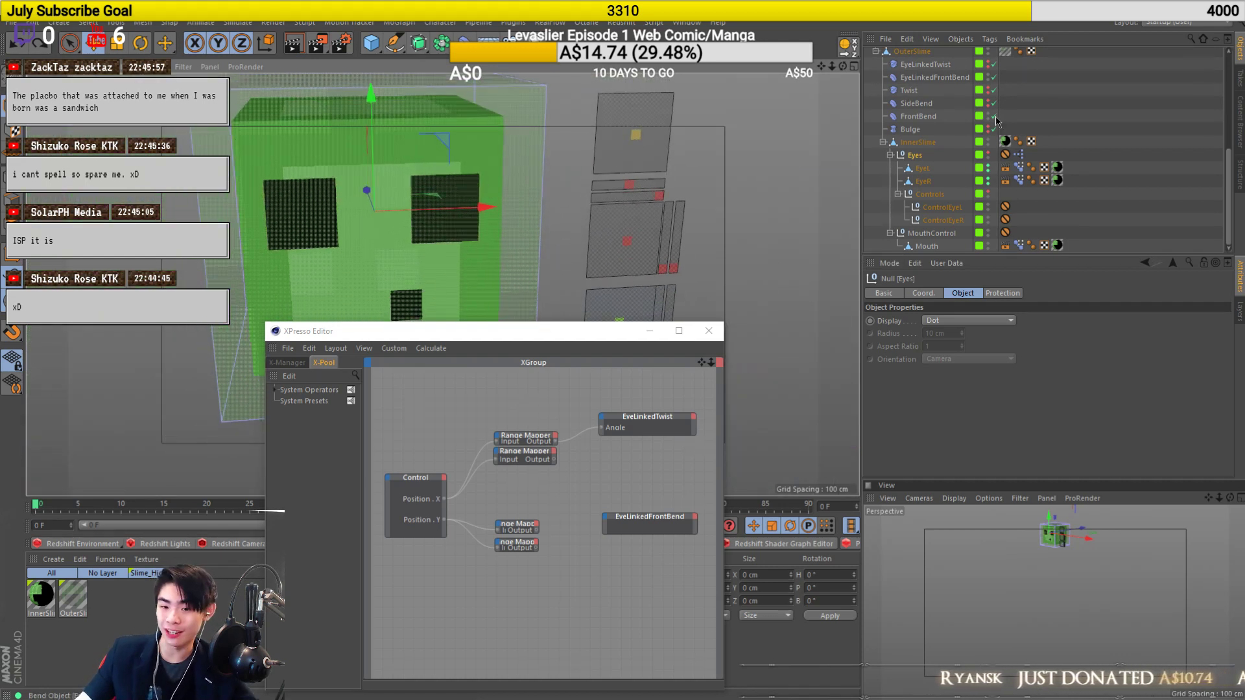
click(924, 182)
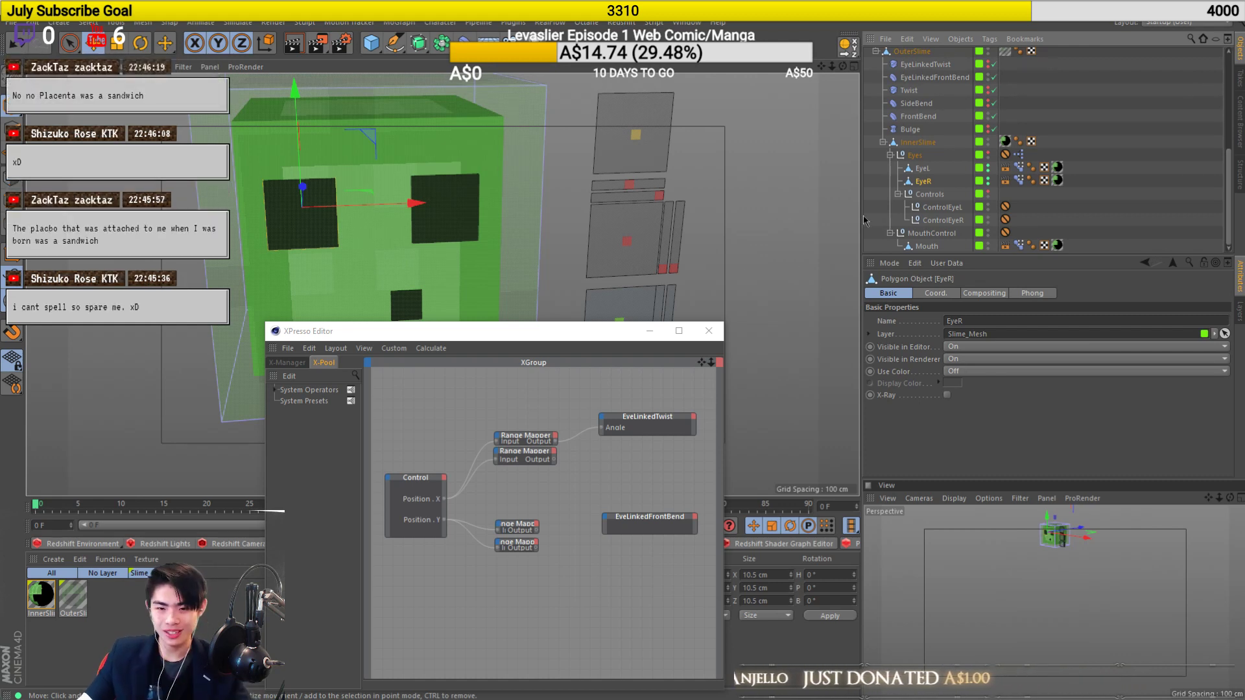
right_click(925, 188)
click(911, 188)
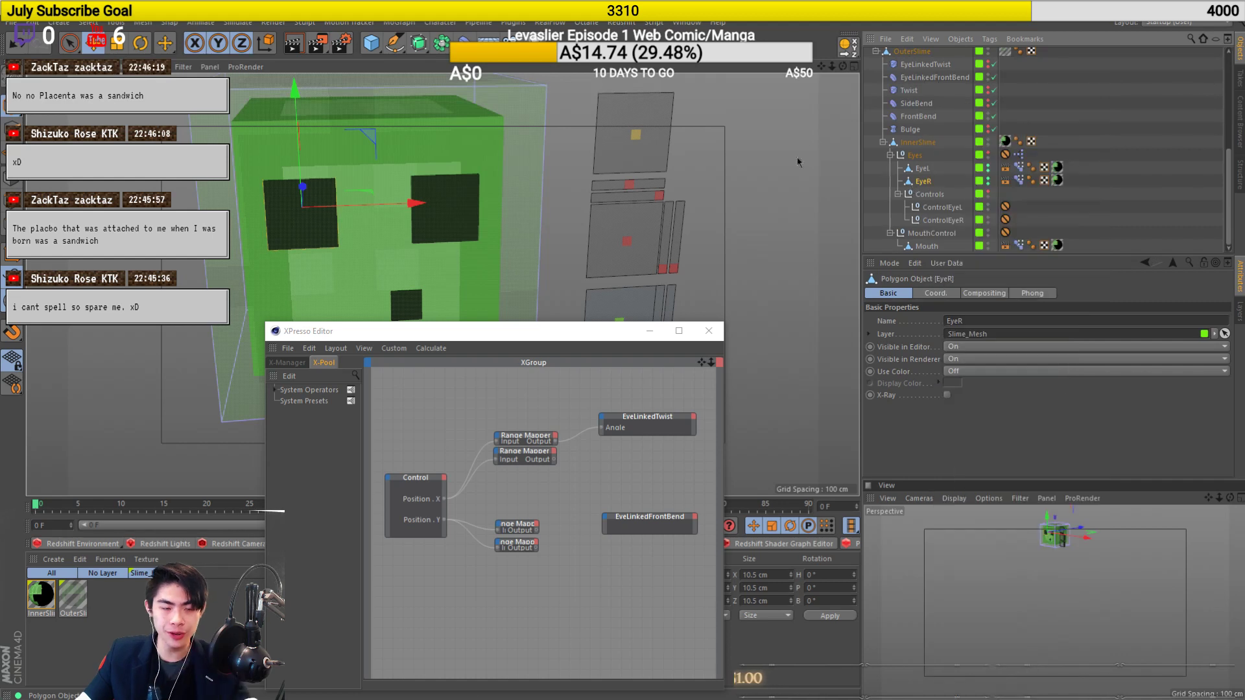
click(373, 50)
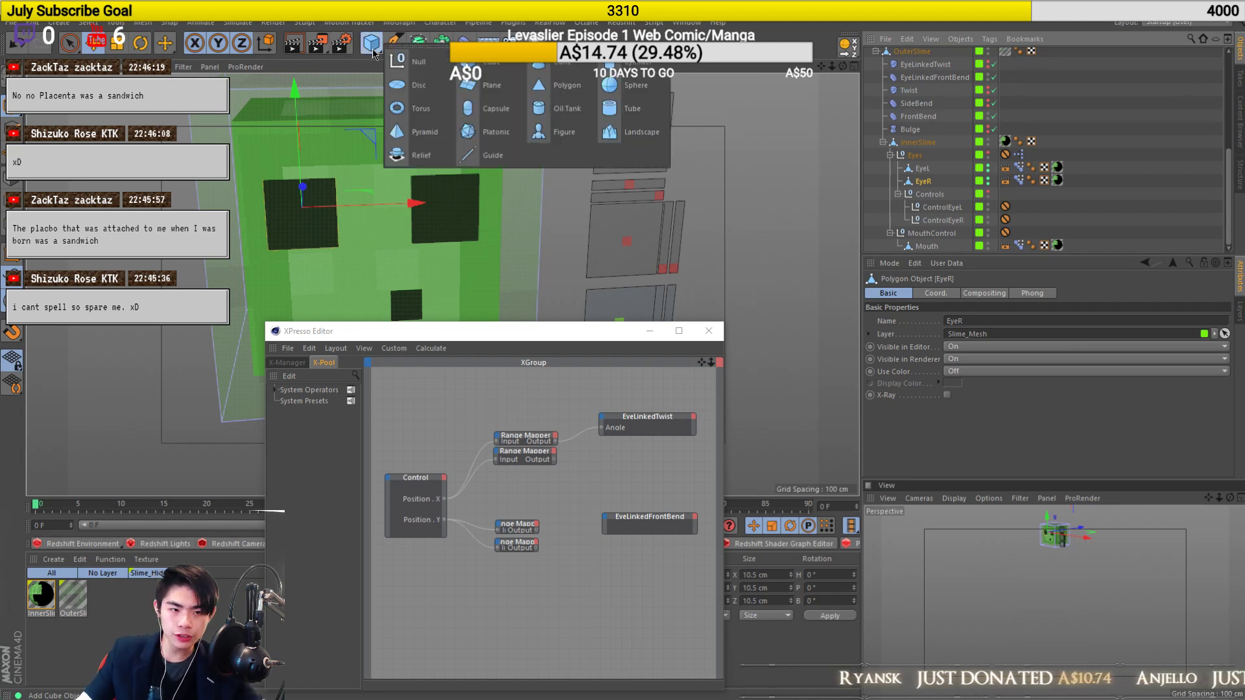
click(1129, 110)
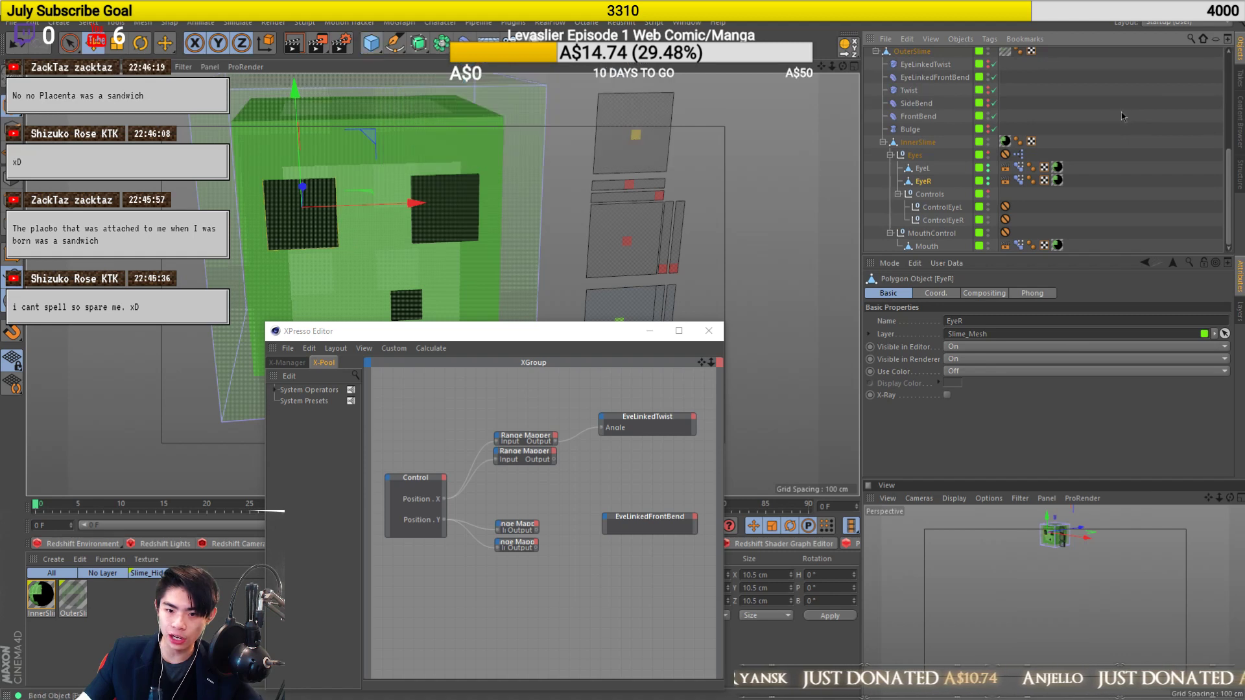
click(923, 181)
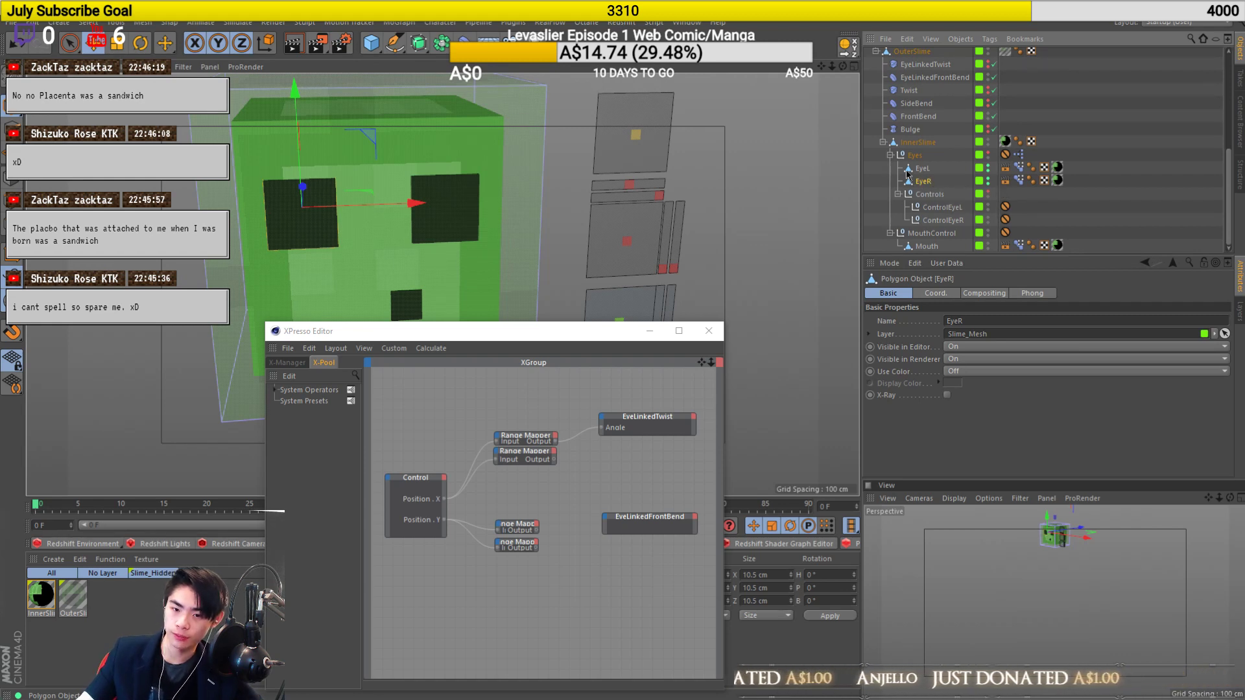
drag(371, 43, 402, 59)
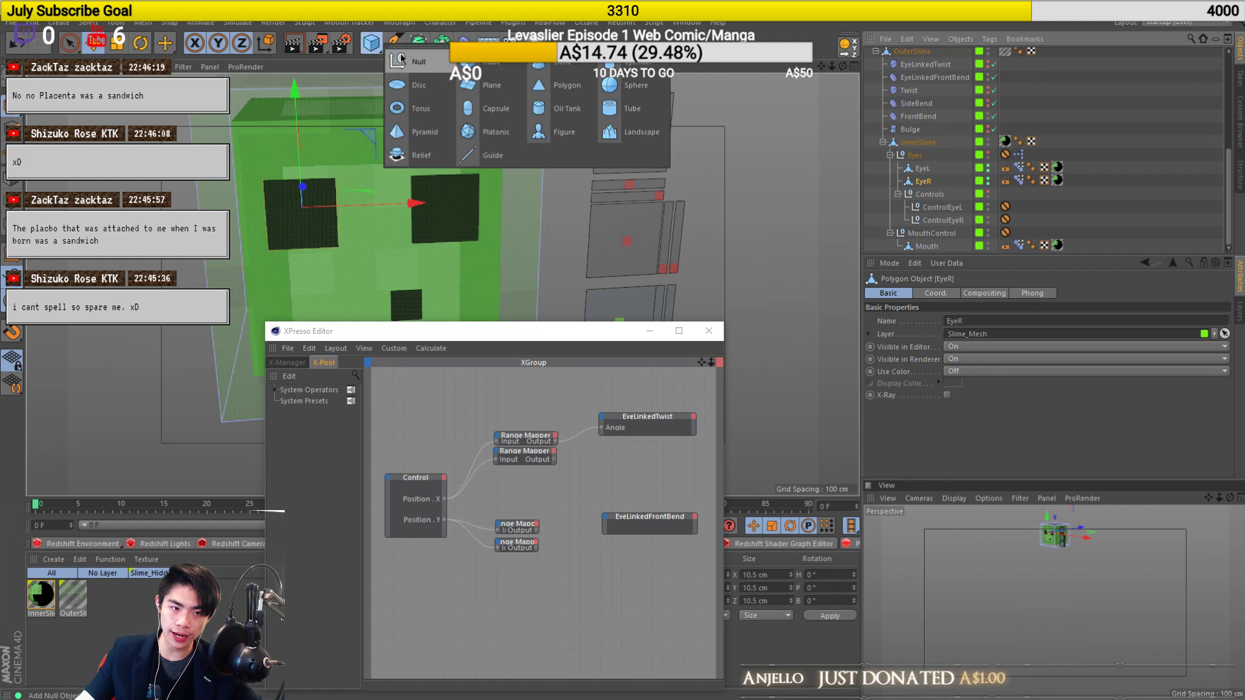
click(415, 63)
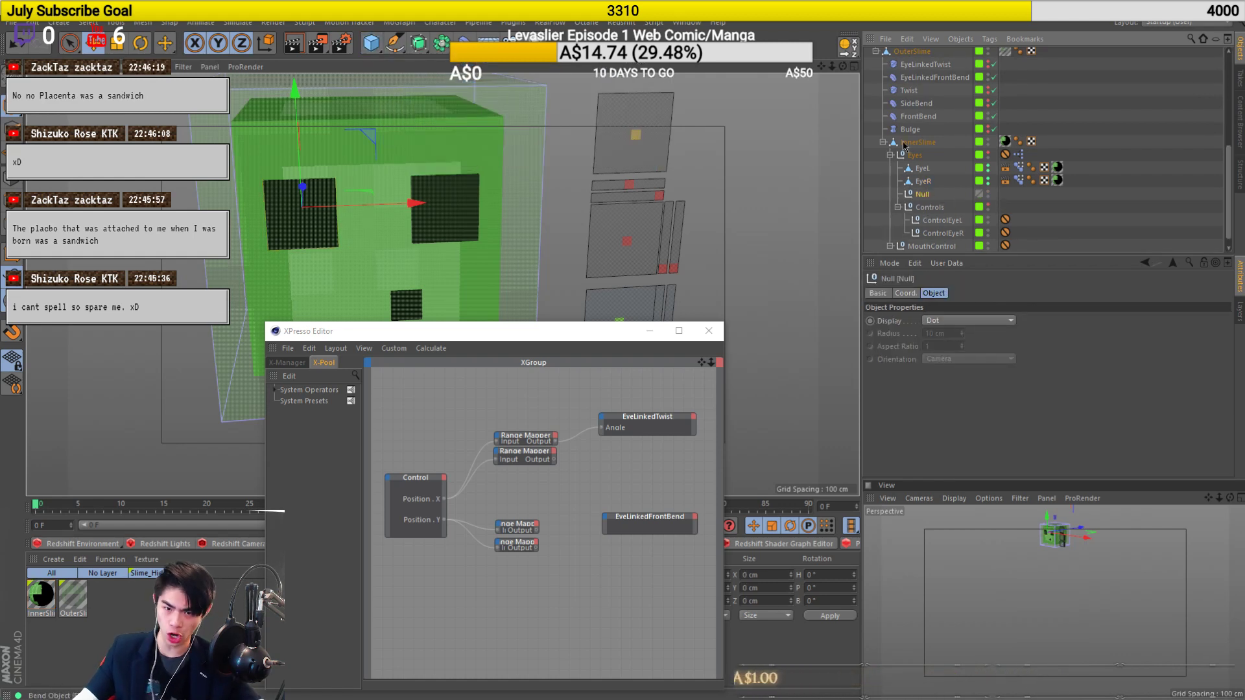
key(ctrl+z)
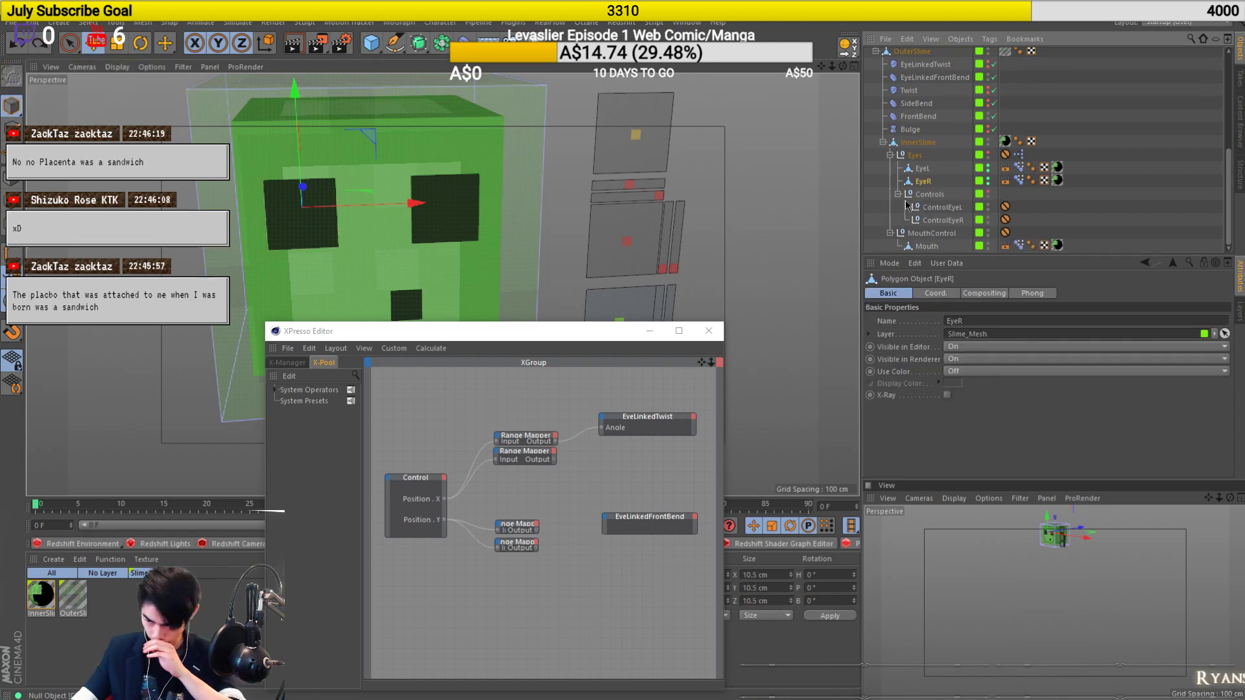
click(371, 43)
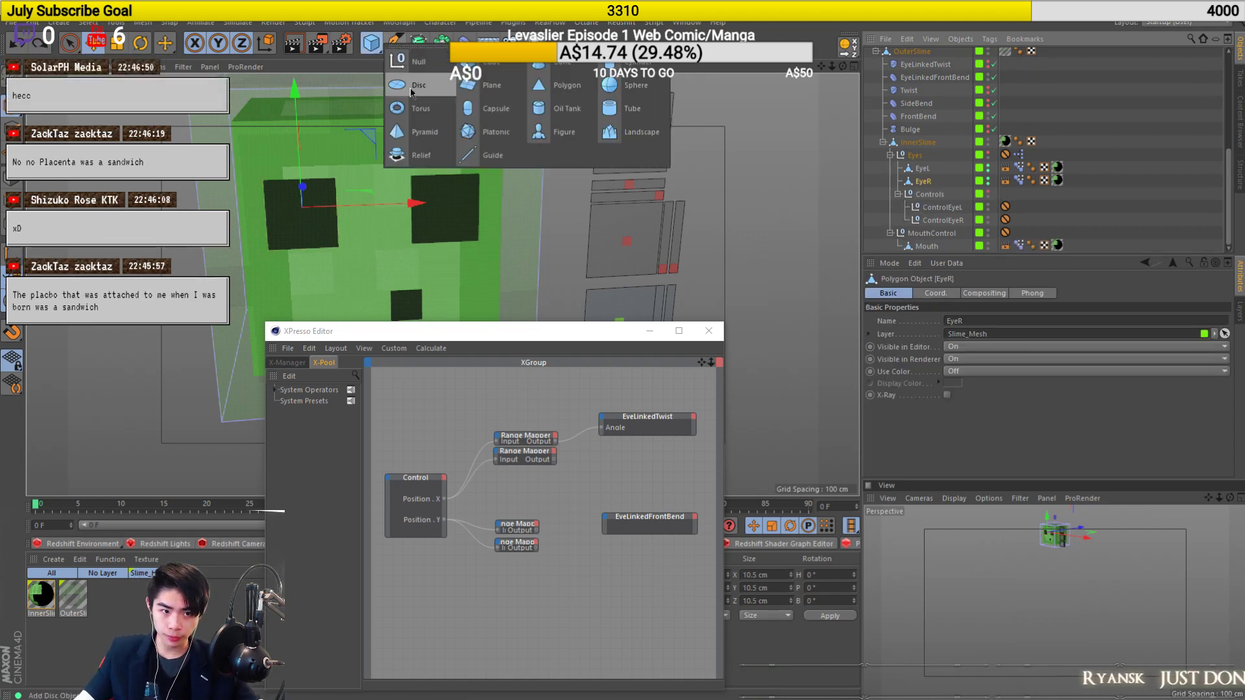
click(417, 63)
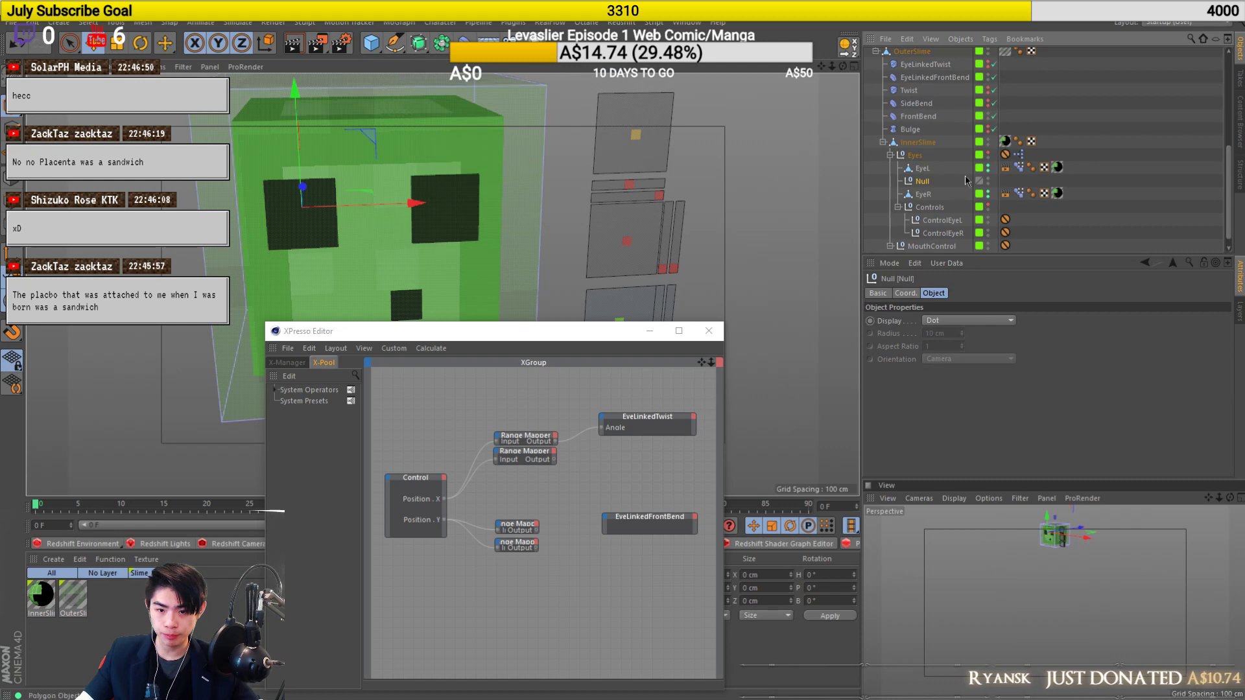
key(Delete)
click(919, 168)
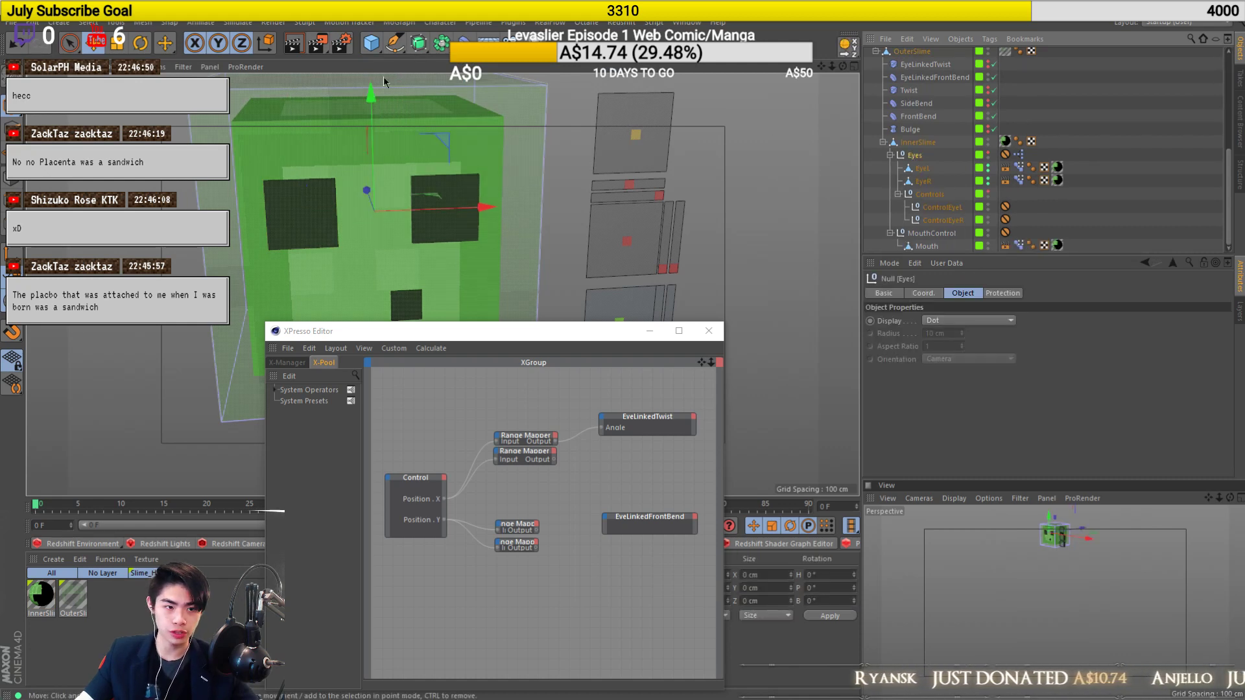
Add a Null object at EyeR's position within the Eyes group and nest EyeR under it.
click(923, 181)
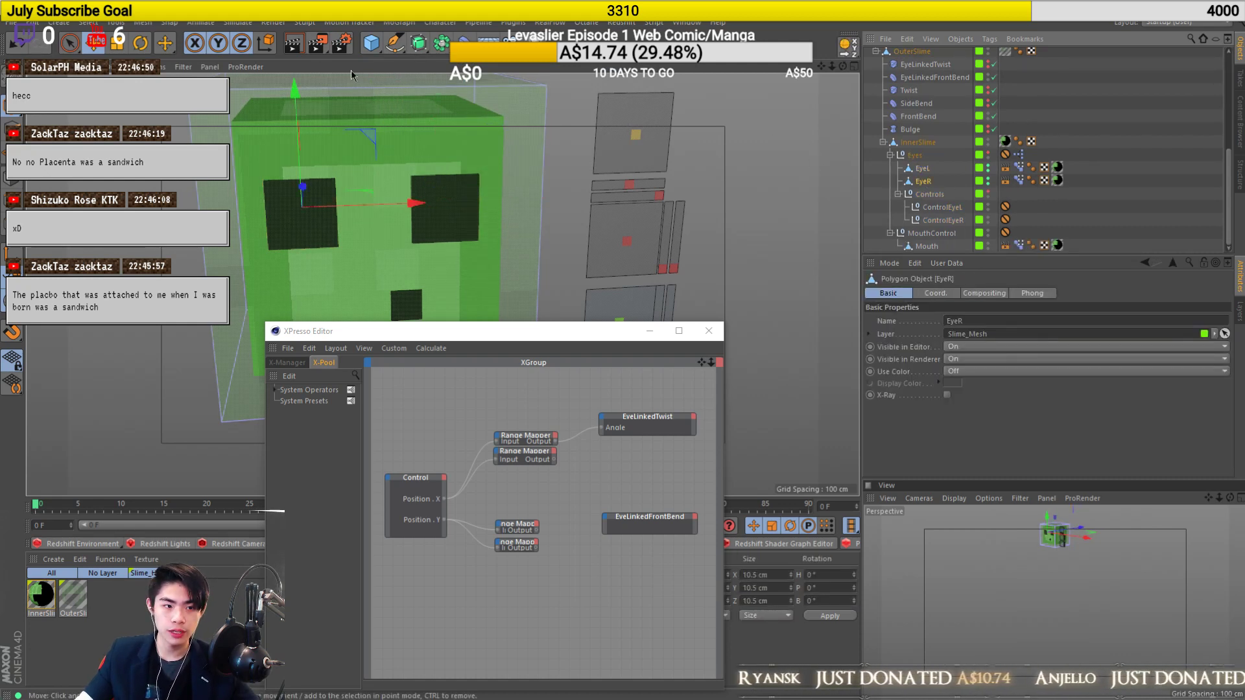
click(371, 43)
click(415, 62)
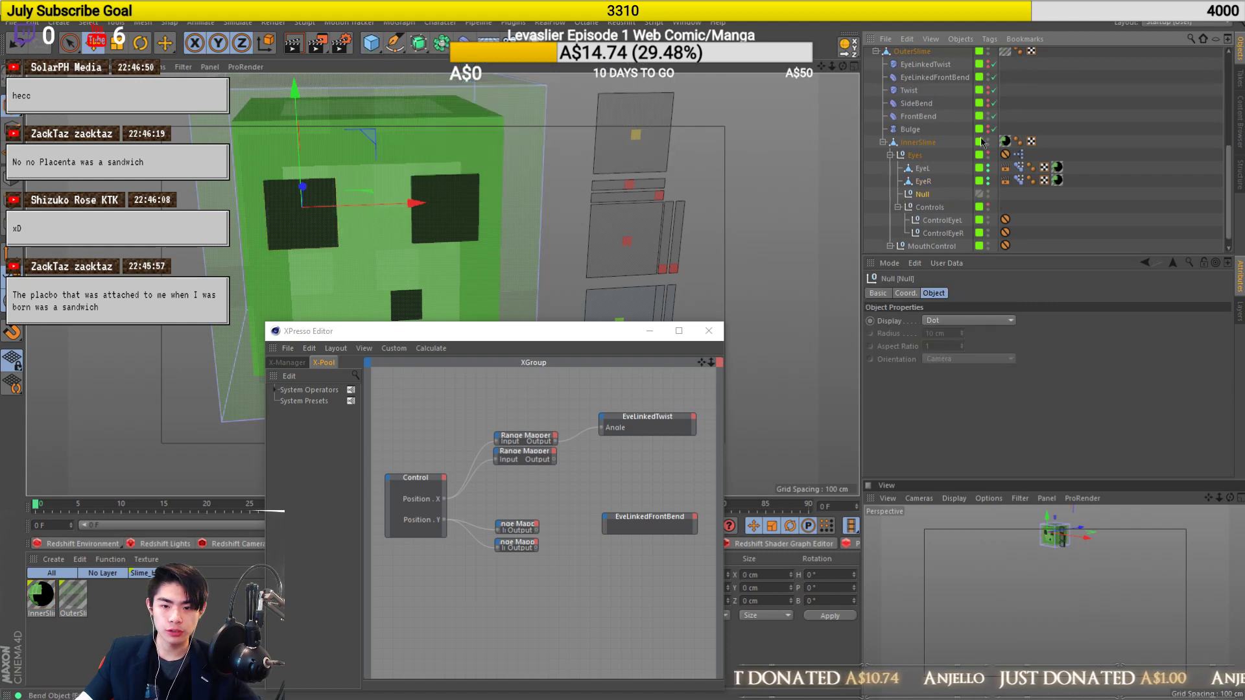
click(924, 194)
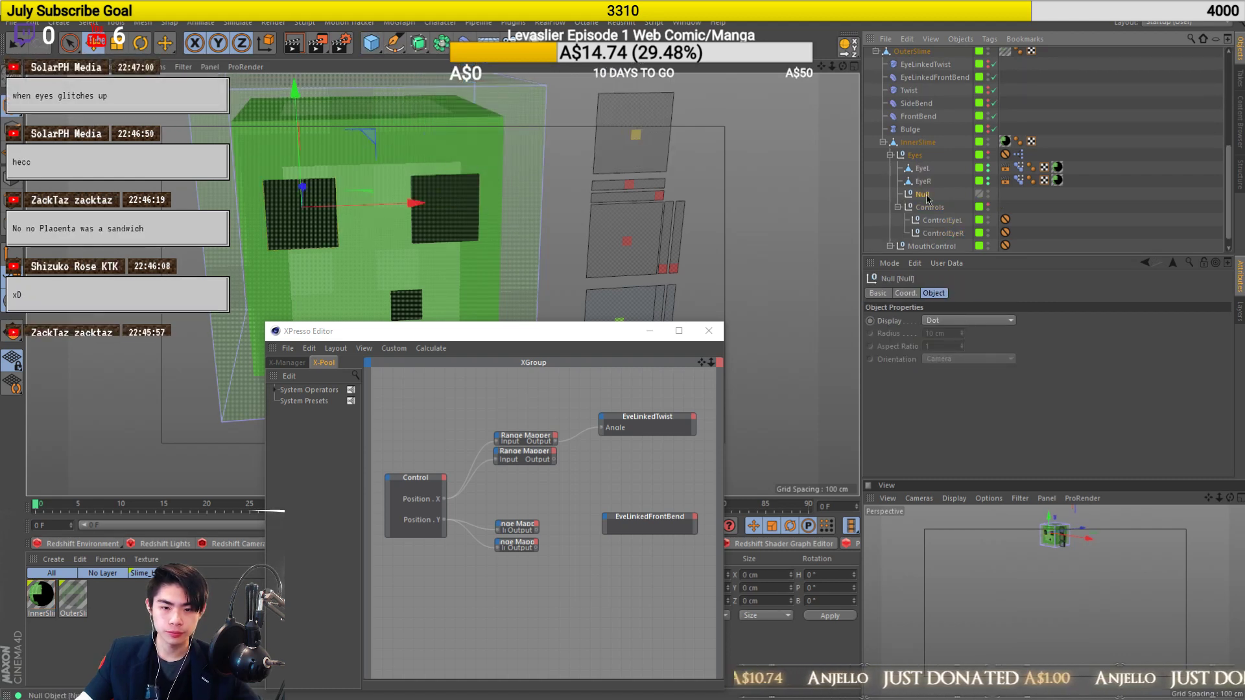
drag(925, 181, 924, 194)
click(925, 196)
Rename the null that contains EyeR as EyeR_Controller.
click(922, 181)
double_click(922, 181)
text(Eye)
text(L_Contr)
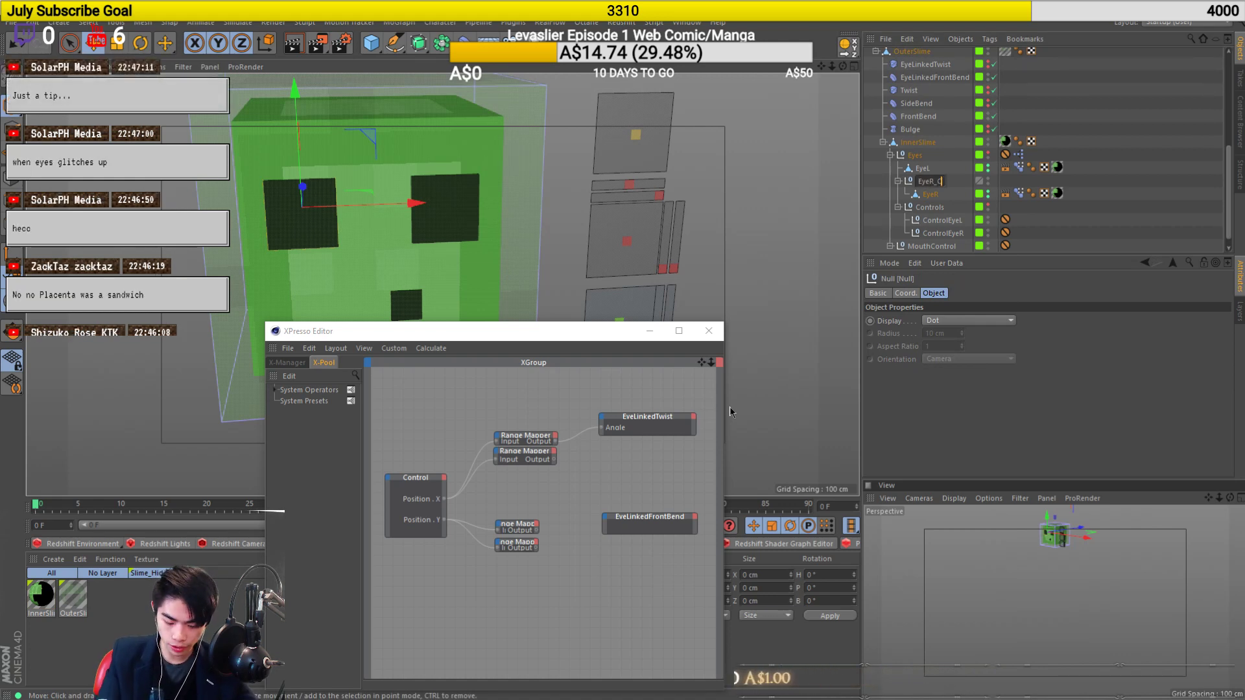
text(oller)
key(Return)
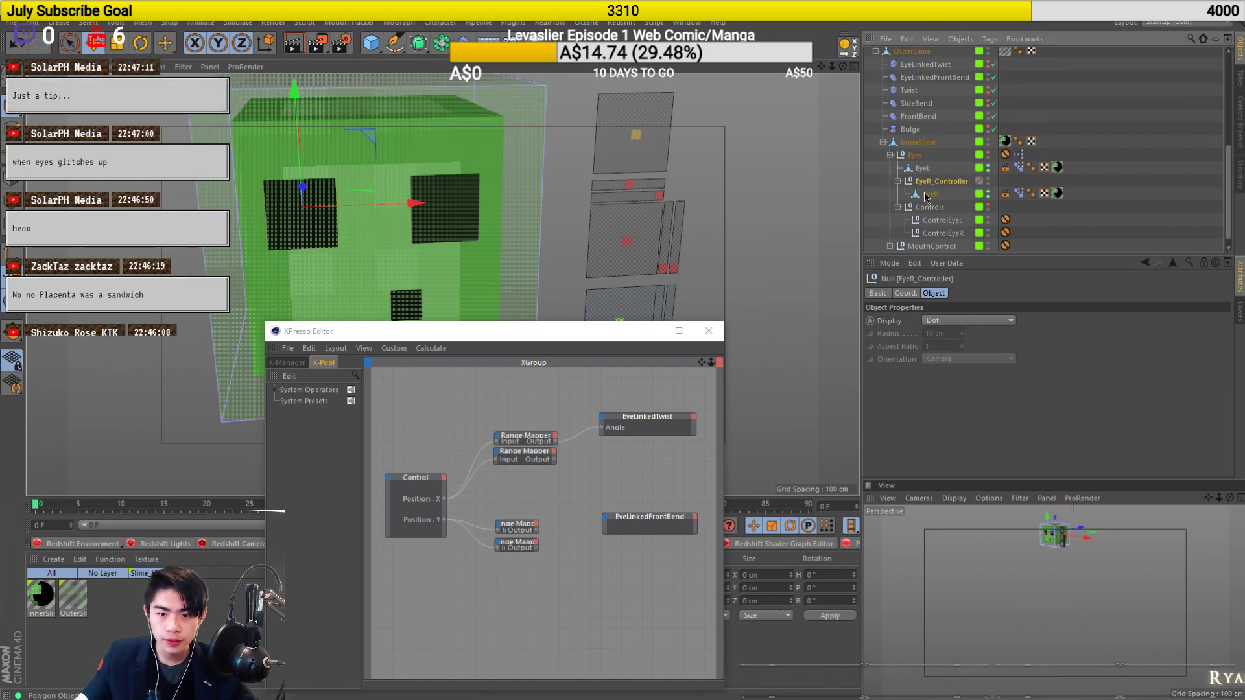
Add a second Null object at EyeL's position within the Eyes group and nest EyeL under it.
click(371, 43)
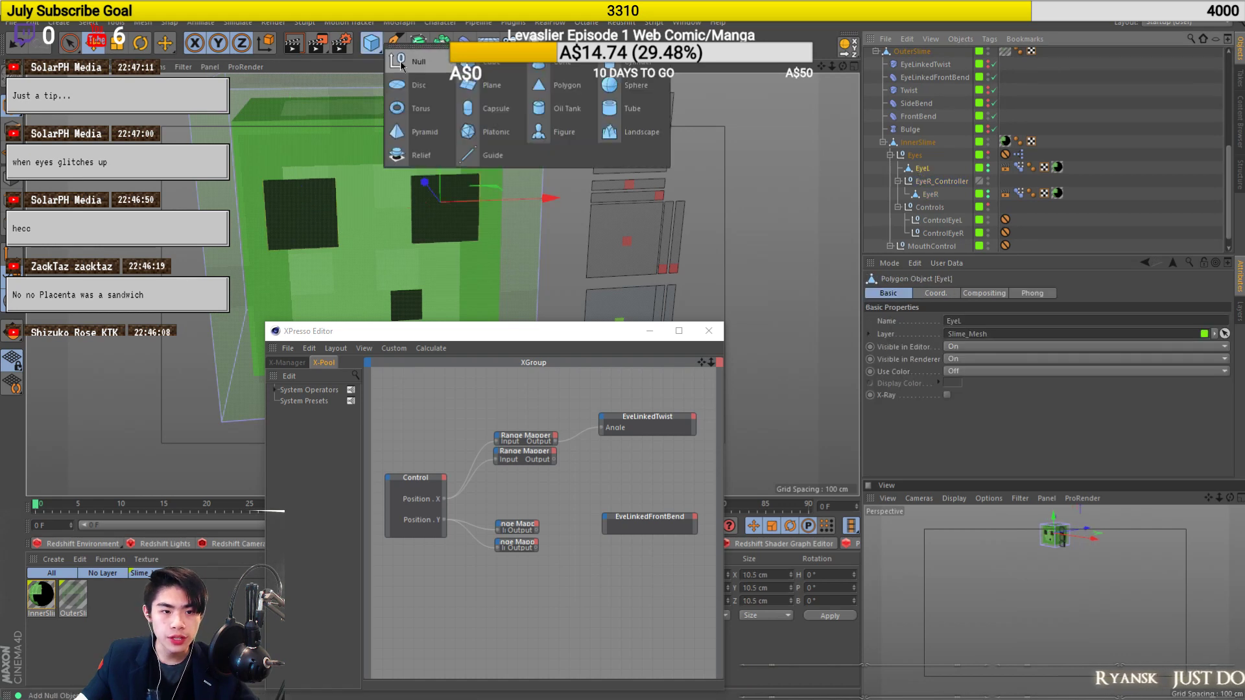
click(400, 60)
drag(917, 182, 922, 170)
Rename the null that contains EyeL as EyeL_Controller.
double_click(922, 168)
text(Ey)
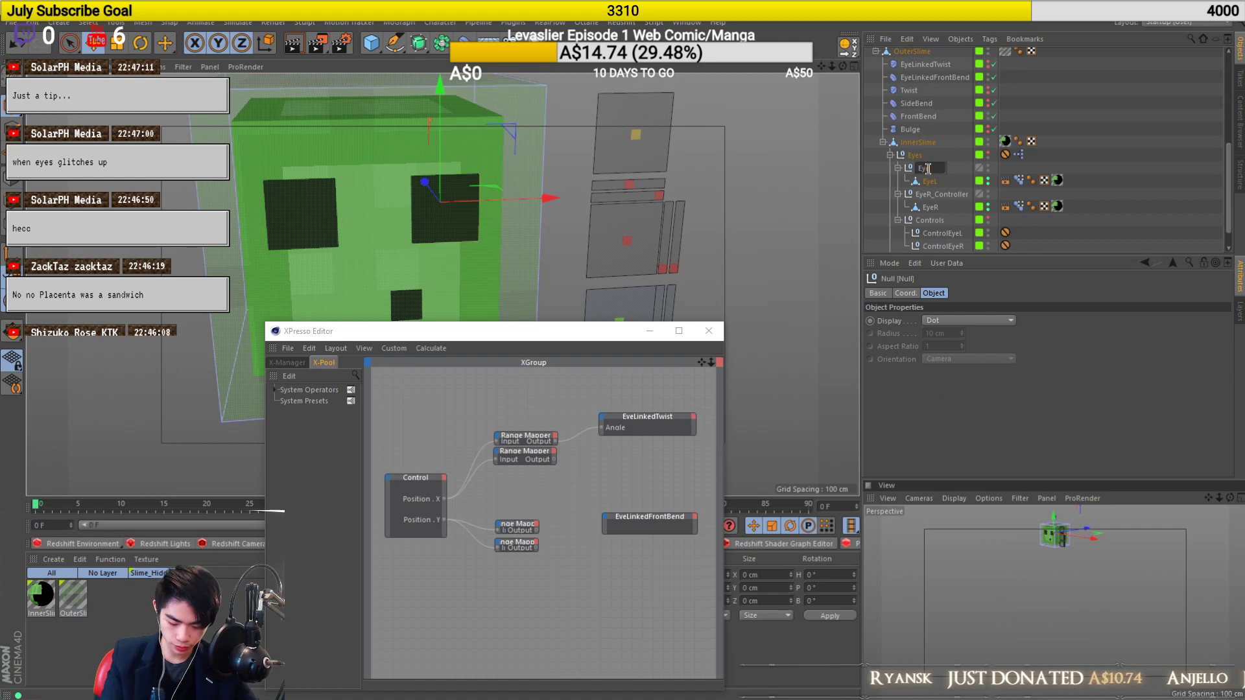
text(eL_Co)
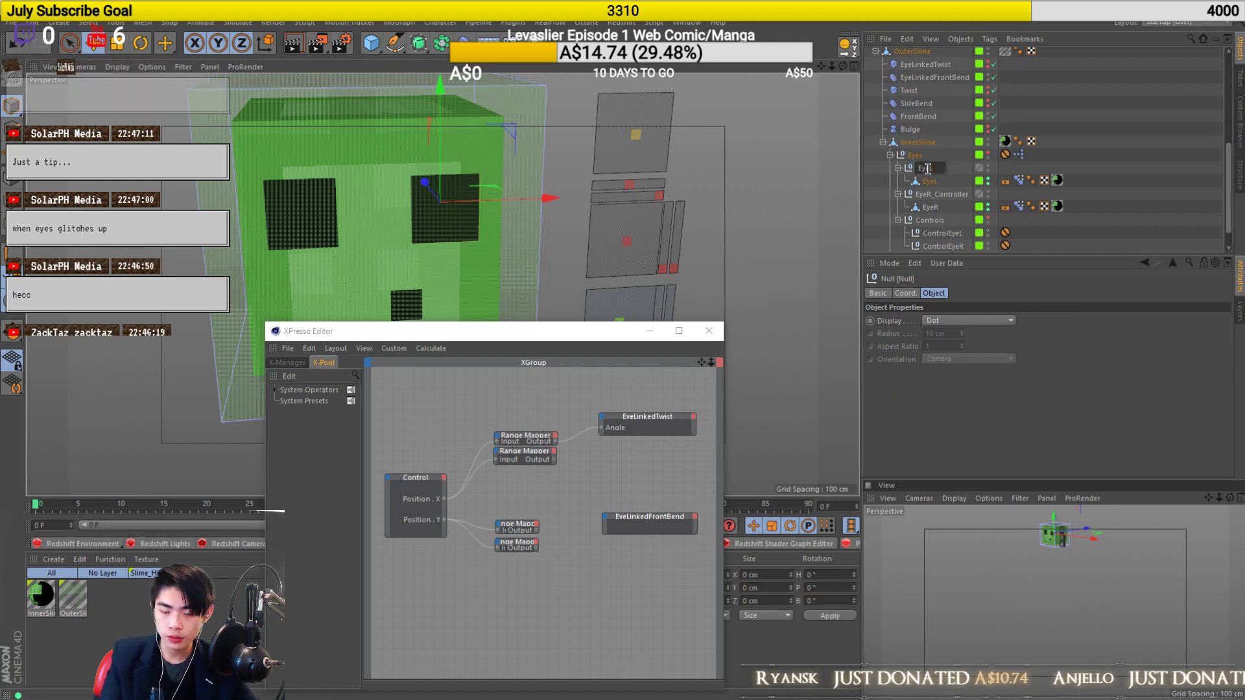
text(ller)
key(Return)
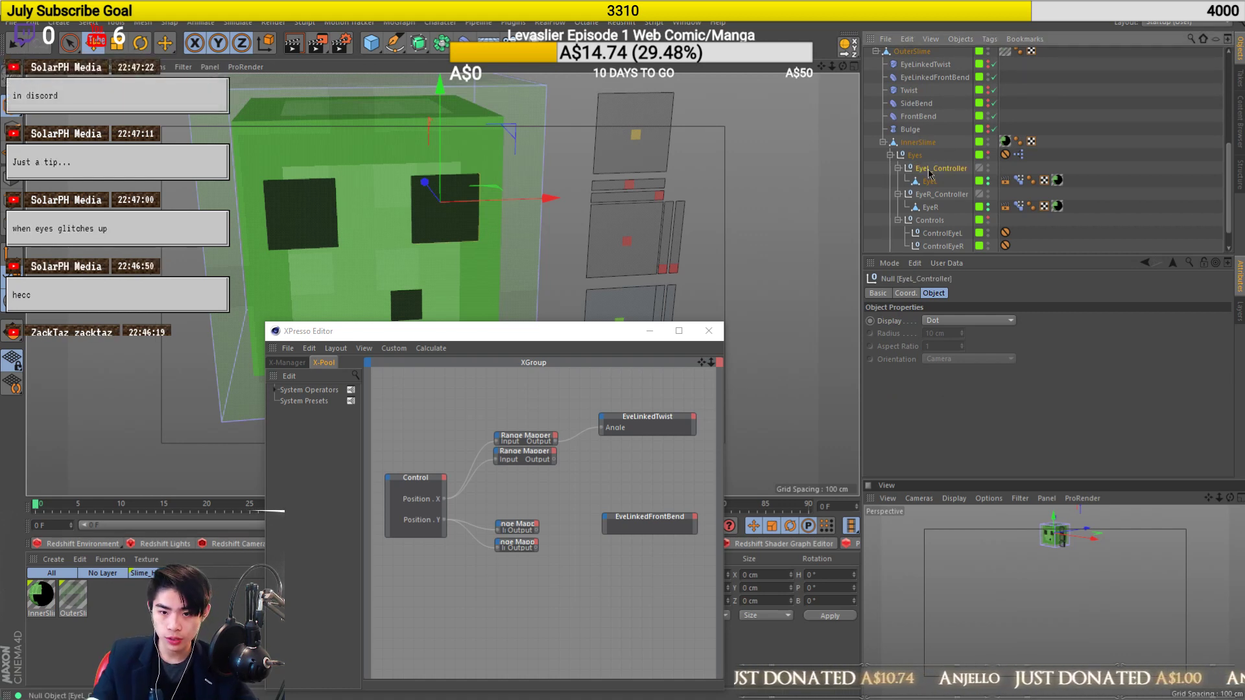
Select the EyeL mesh inside EyeL_Controller and look at it from the slime's side.
click(929, 181)
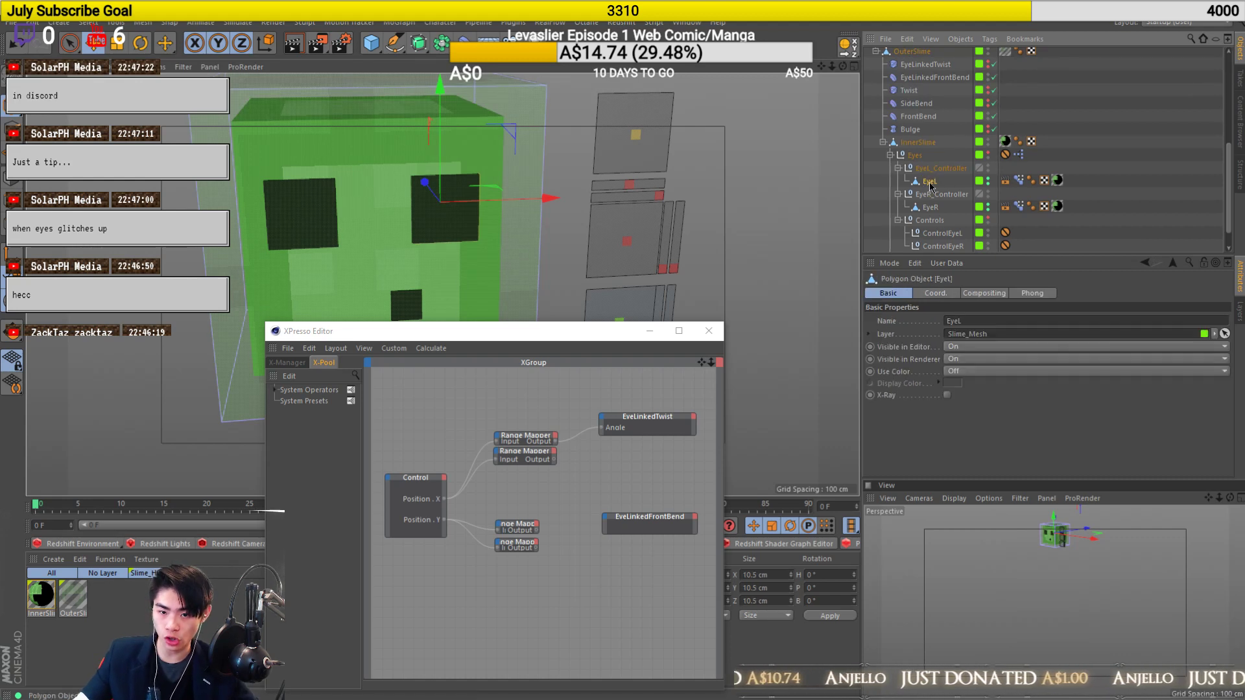
scroll(508, 205, up, 5)
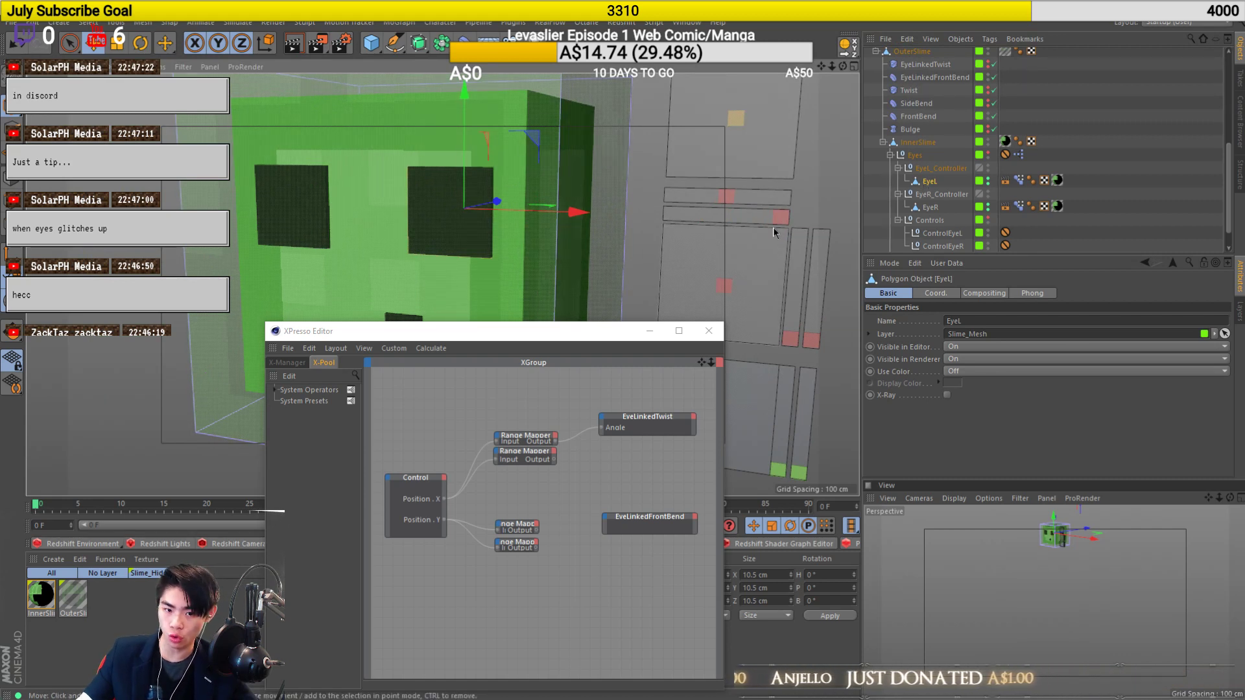
Try moving the eye control handle beside the slime, undo the move, and select the EyeL mesh.
drag(724, 285, 674, 325)
key(ctrl+z)
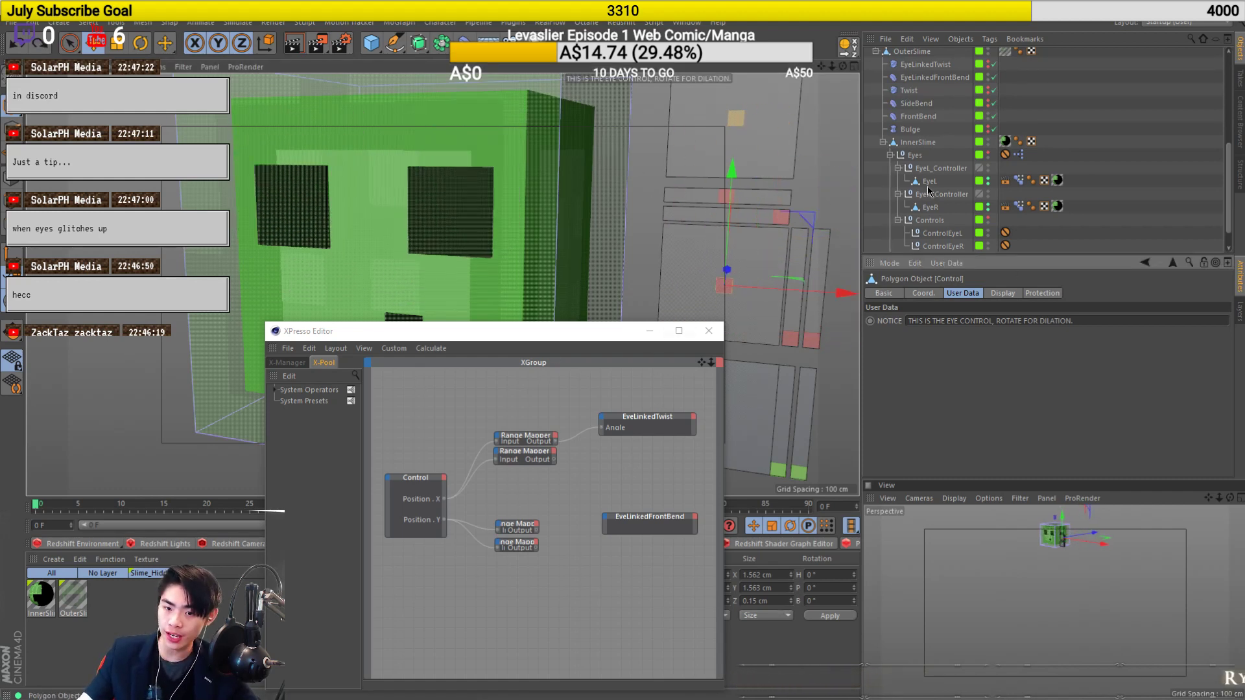
click(927, 182)
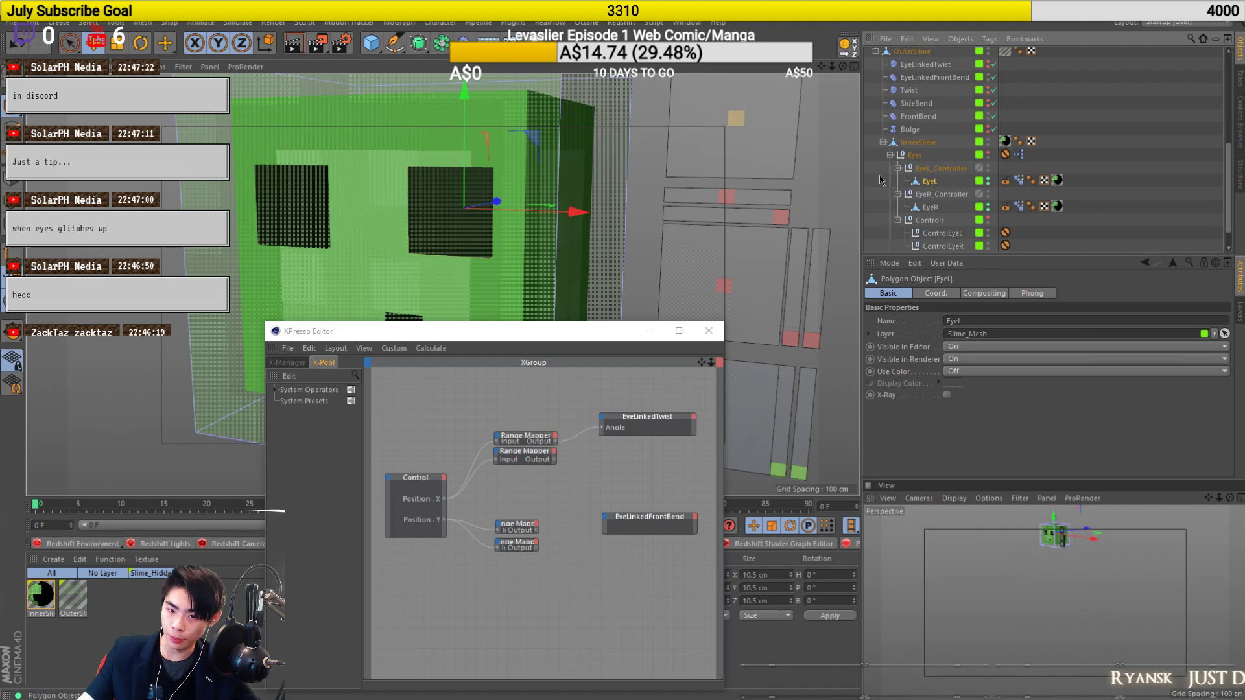
key(o)
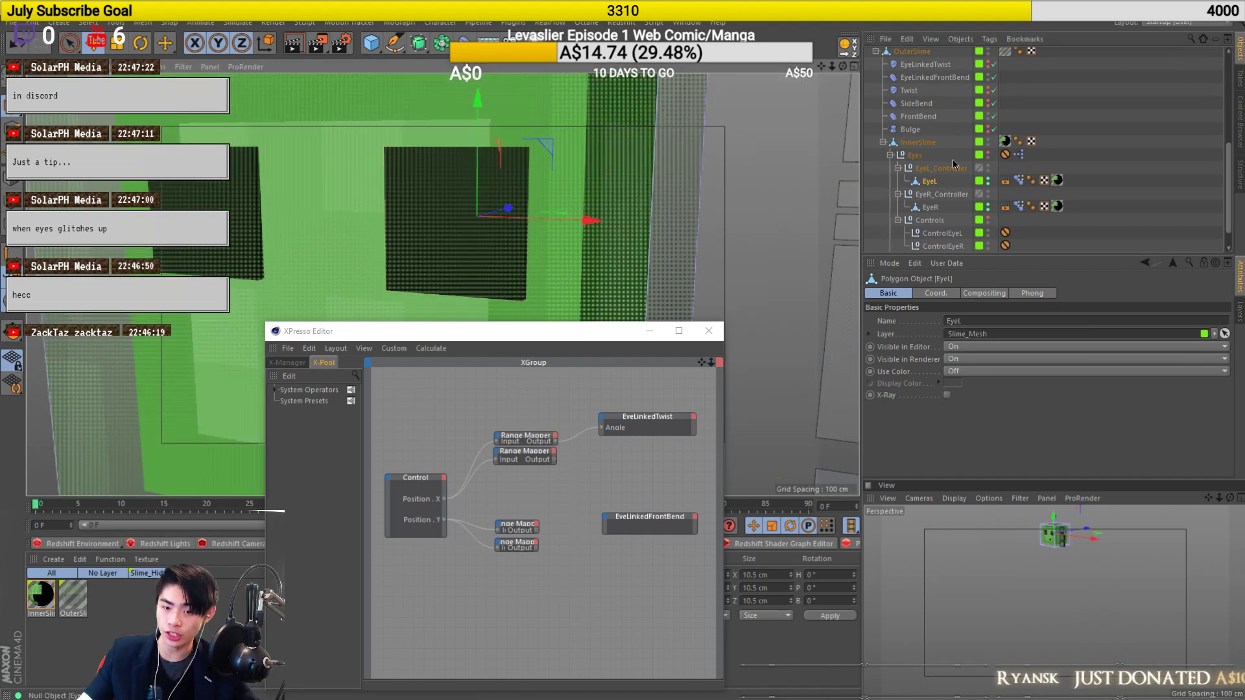
Try moving the EyeL_Controller null in the viewport and undo the move.
click(900, 166)
drag(648, 174, 603, 209)
key(ctrl+z)
scroll(606, 213, down, 4)
scroll(605, 214, down, 4)
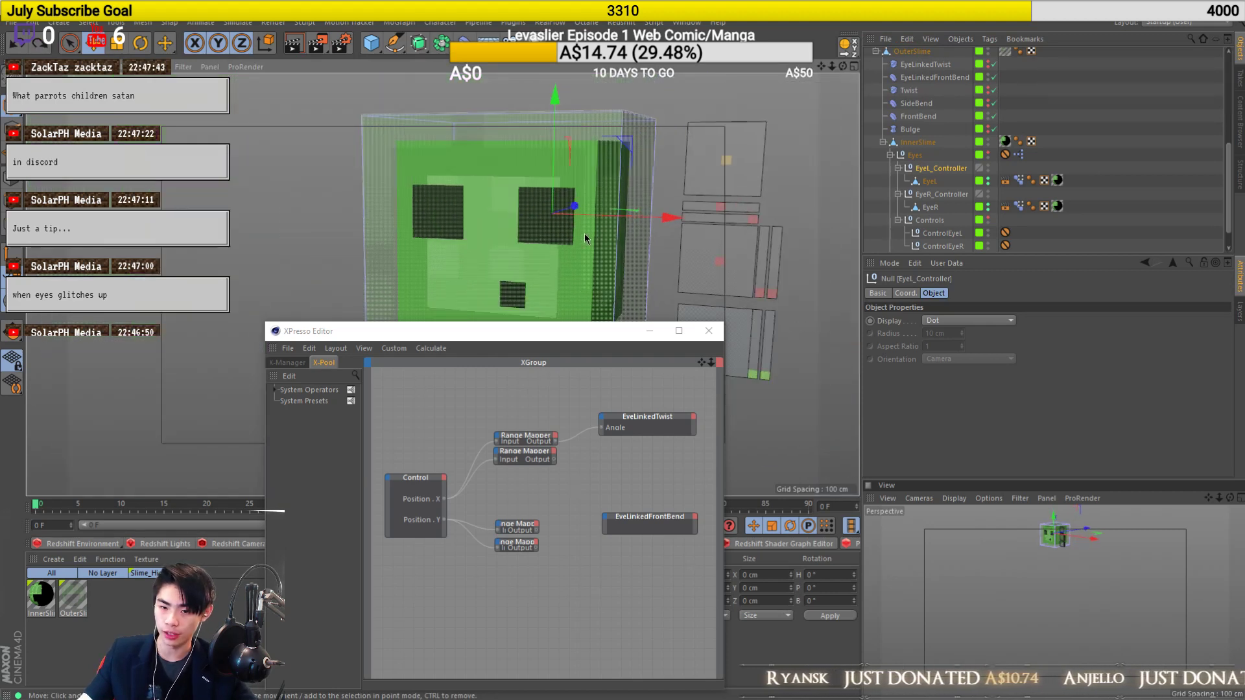
scroll(584, 237, up, 5)
alt+drag(566, 250, 597, 259)
alt+middle_drag(512, 252, 425, 229)
alt+drag(481, 218, 451, 224)
scroll(495, 229, down, 3)
Select the Eyes null and examine the node connections in its XPresso expression.
click(920, 157)
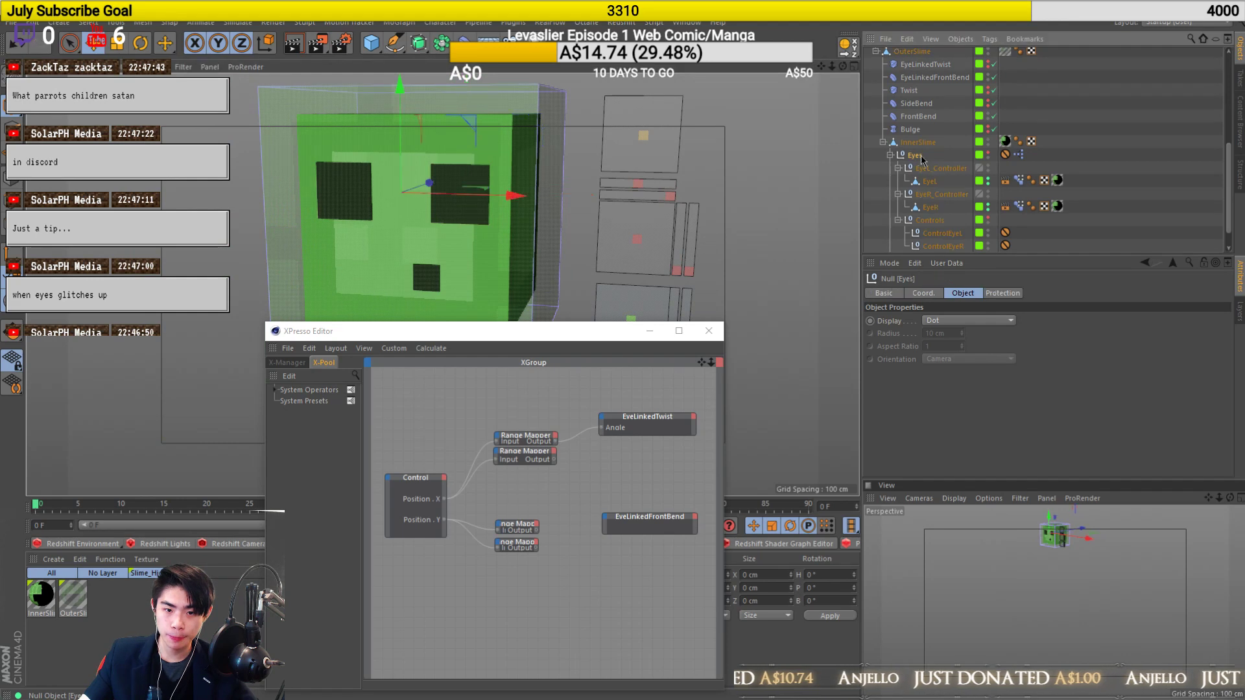
mouse_move(589, 264)
mouse_down()
mouse_move(464, 266)
mouse_move(573, 263)
mouse_up()
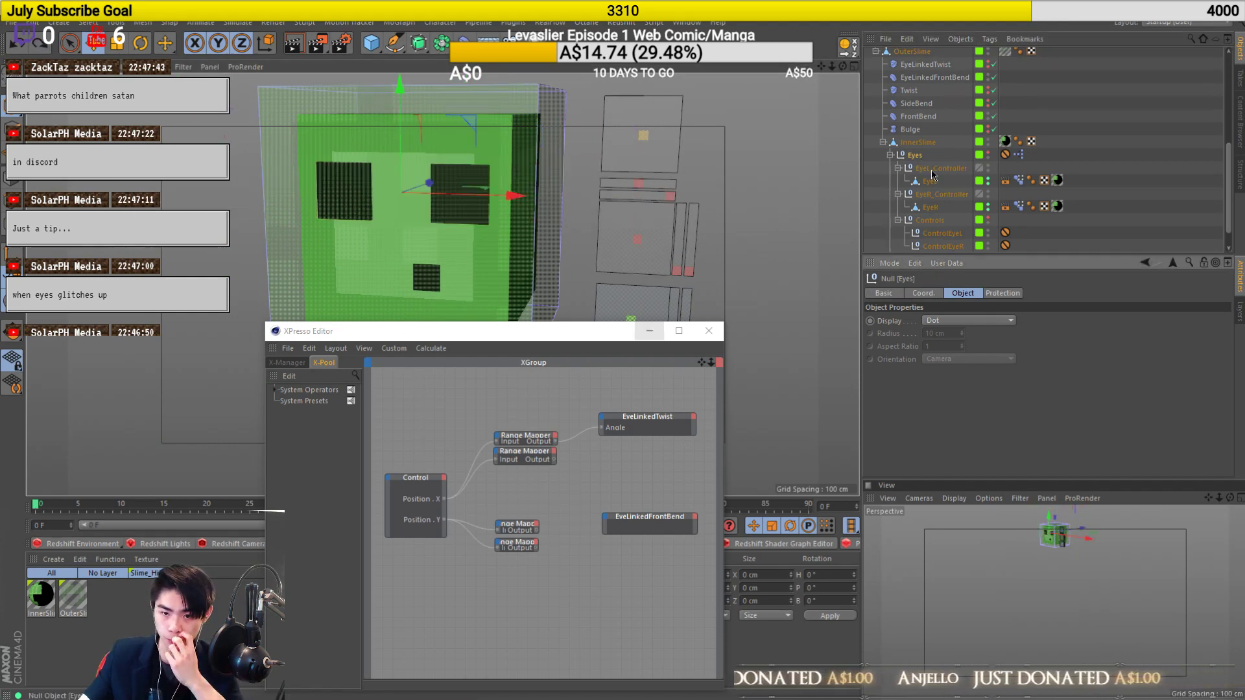
click(1018, 155)
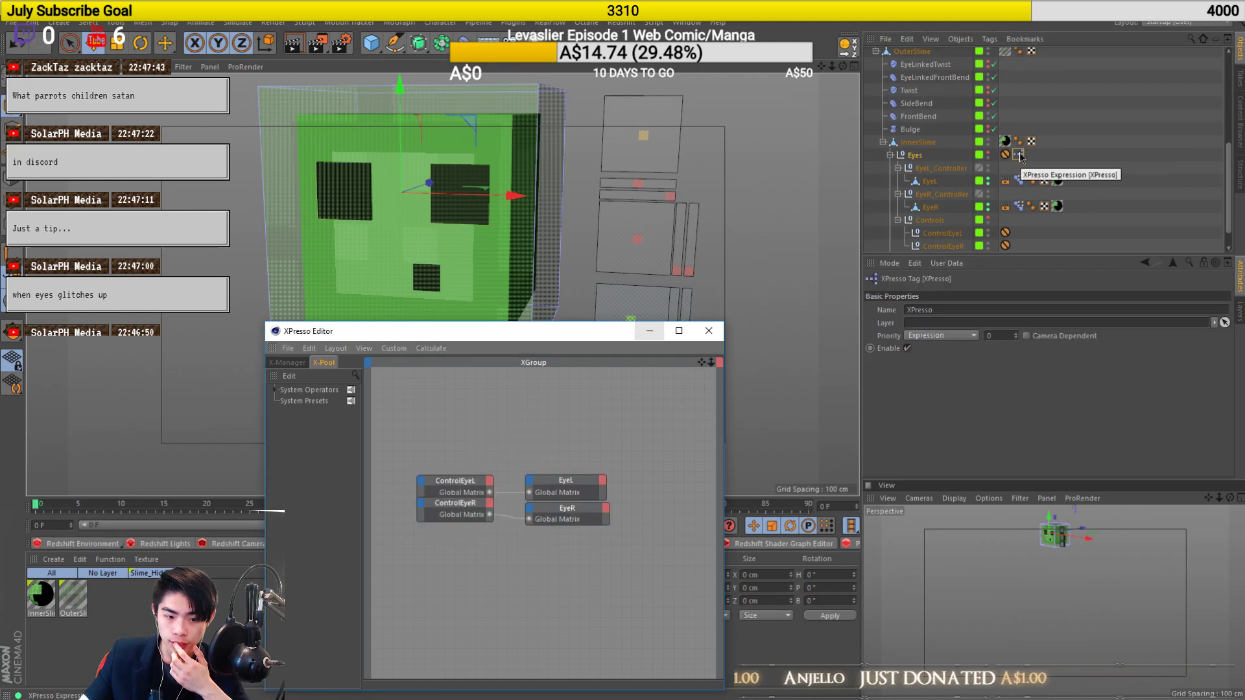
drag(437, 454, 577, 554)
click(578, 555)
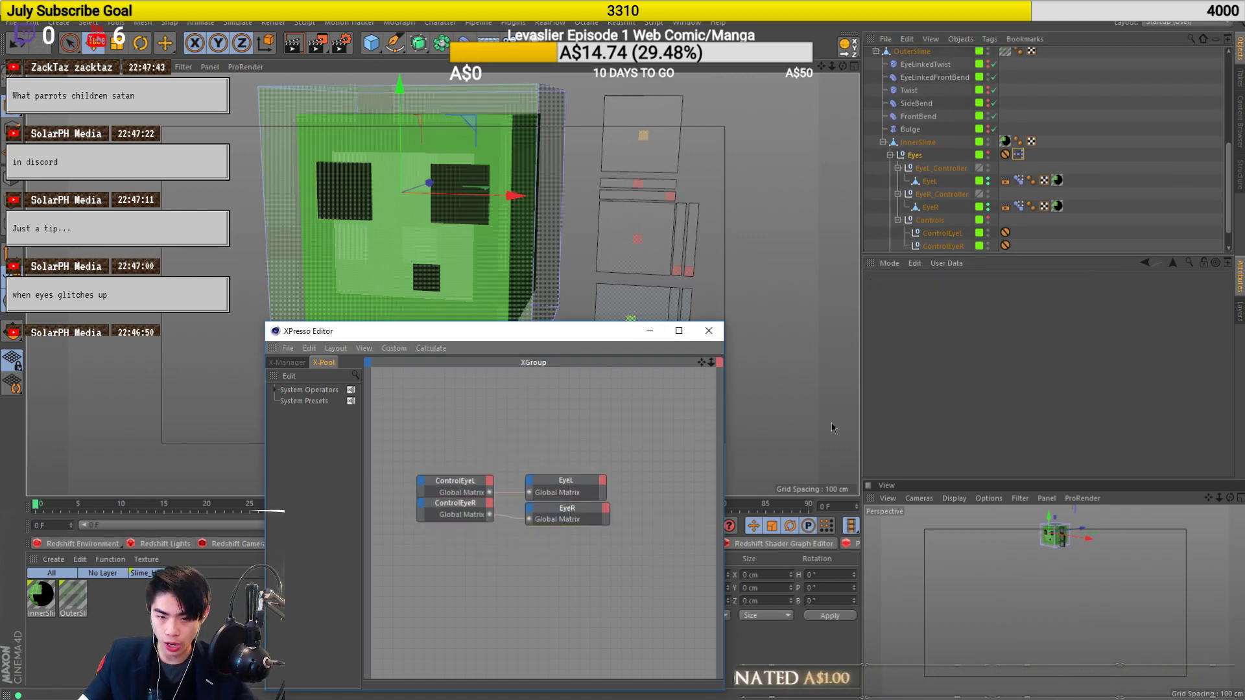
Copy the XPresso tag from the Eyes null onto both EyeL_Controller and EyeR_Controller.
click(1016, 157)
ctrl+drag(1017, 160, 1005, 168)
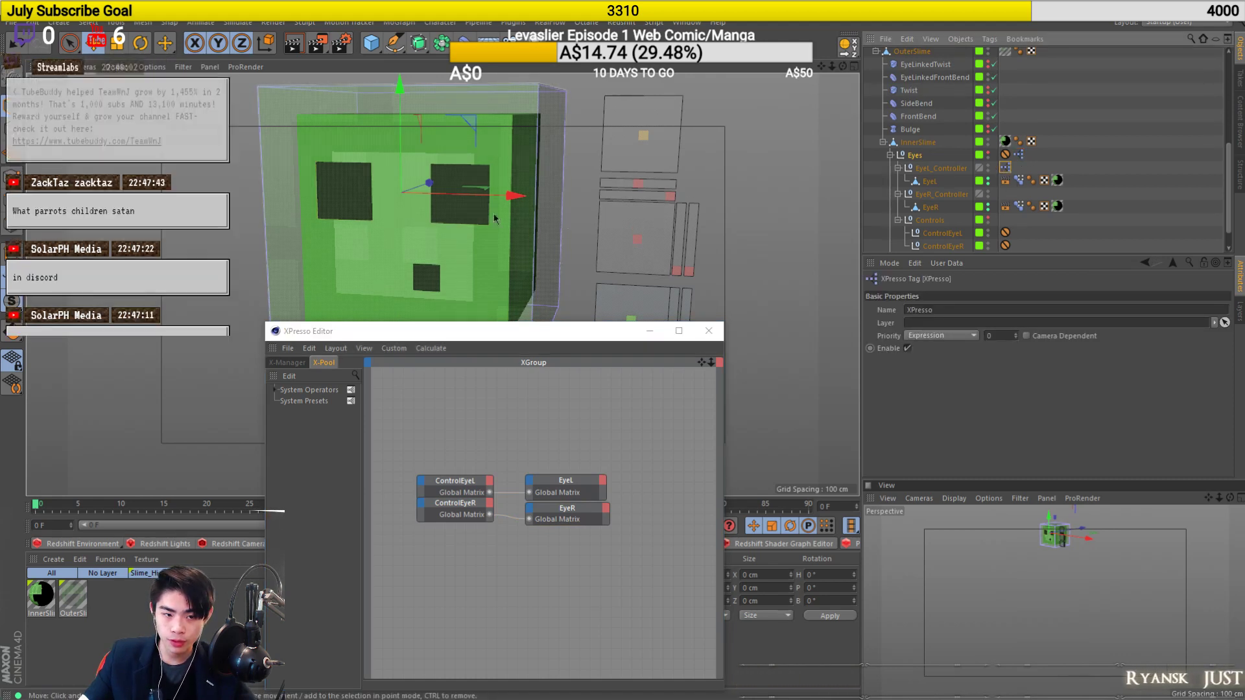
ctrl+drag(1005, 168, 1010, 182)
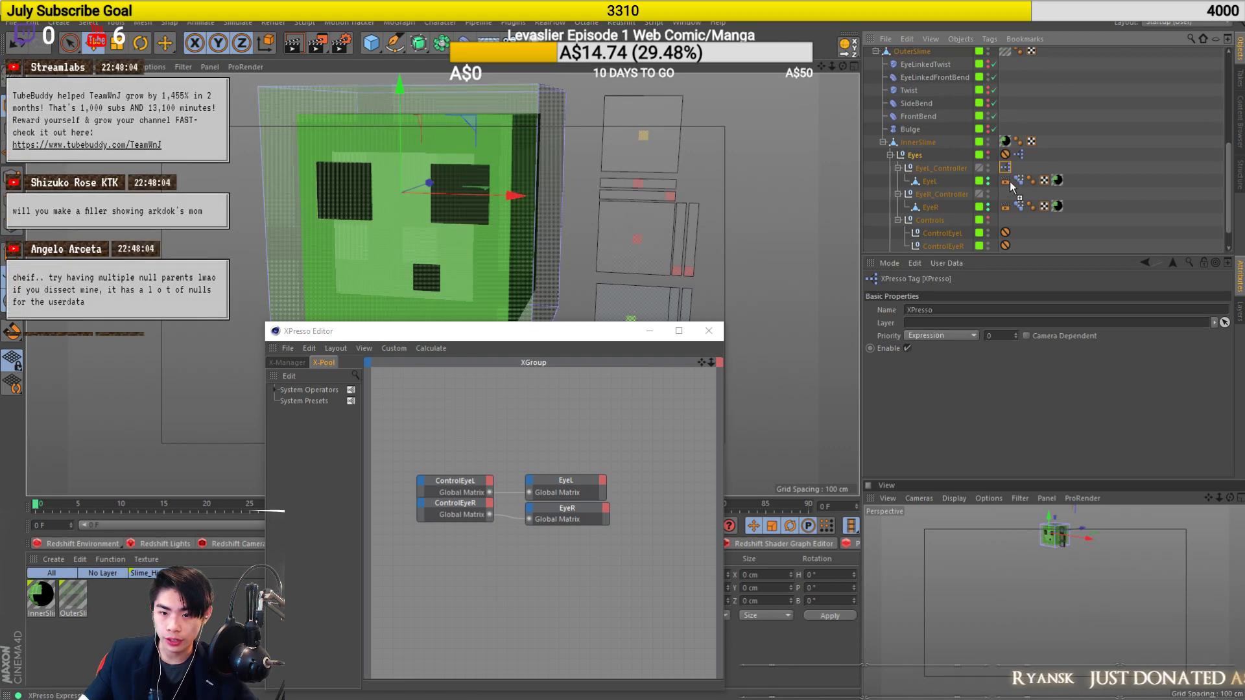
Try deleting the original XPresso tag from the Eyes null and undo the deletion.
click(940, 168)
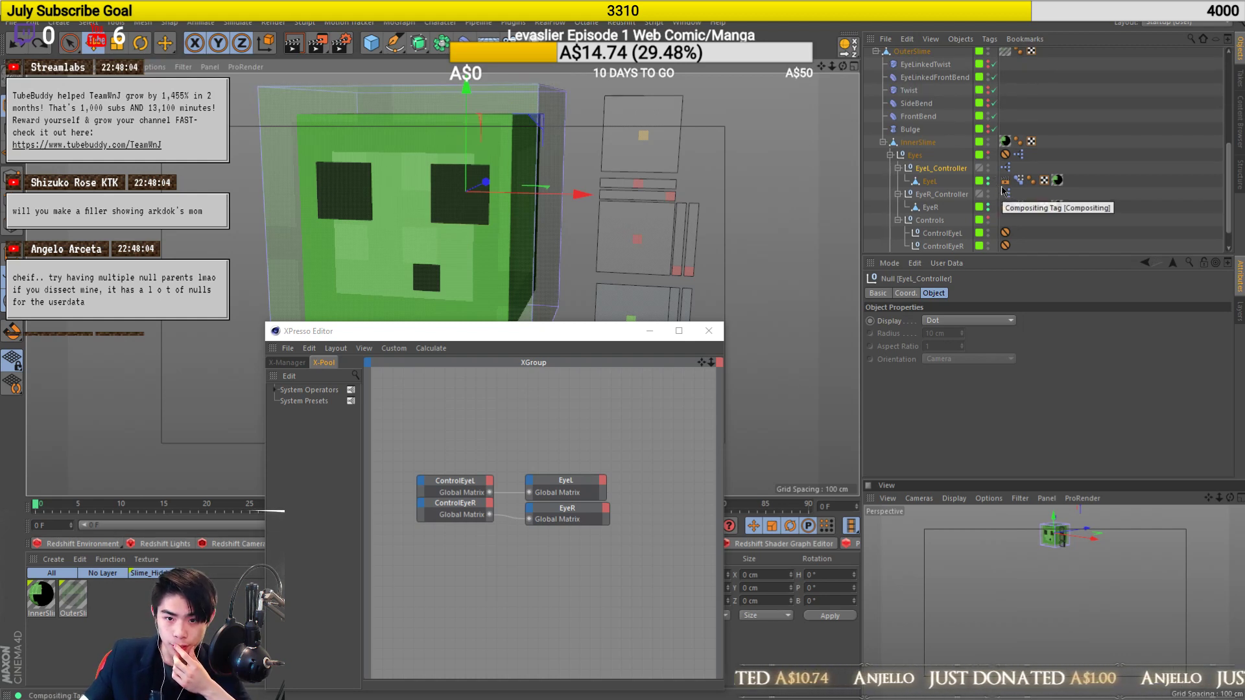
click(1018, 155)
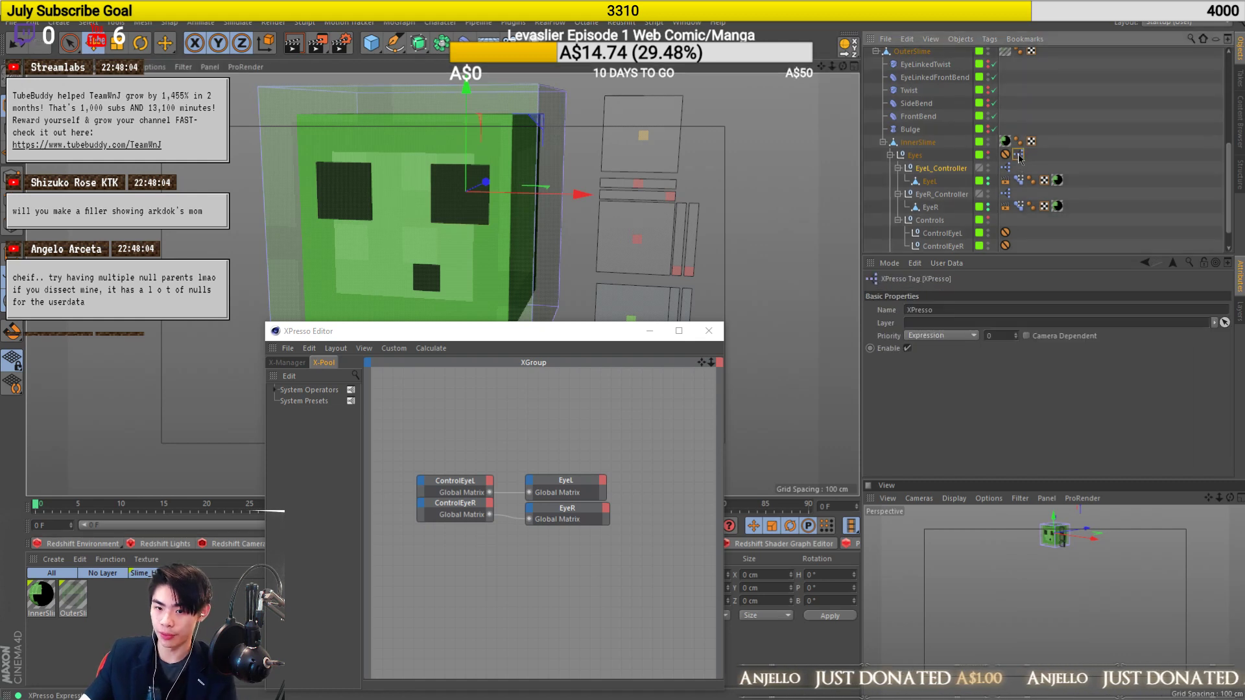
key(Delete)
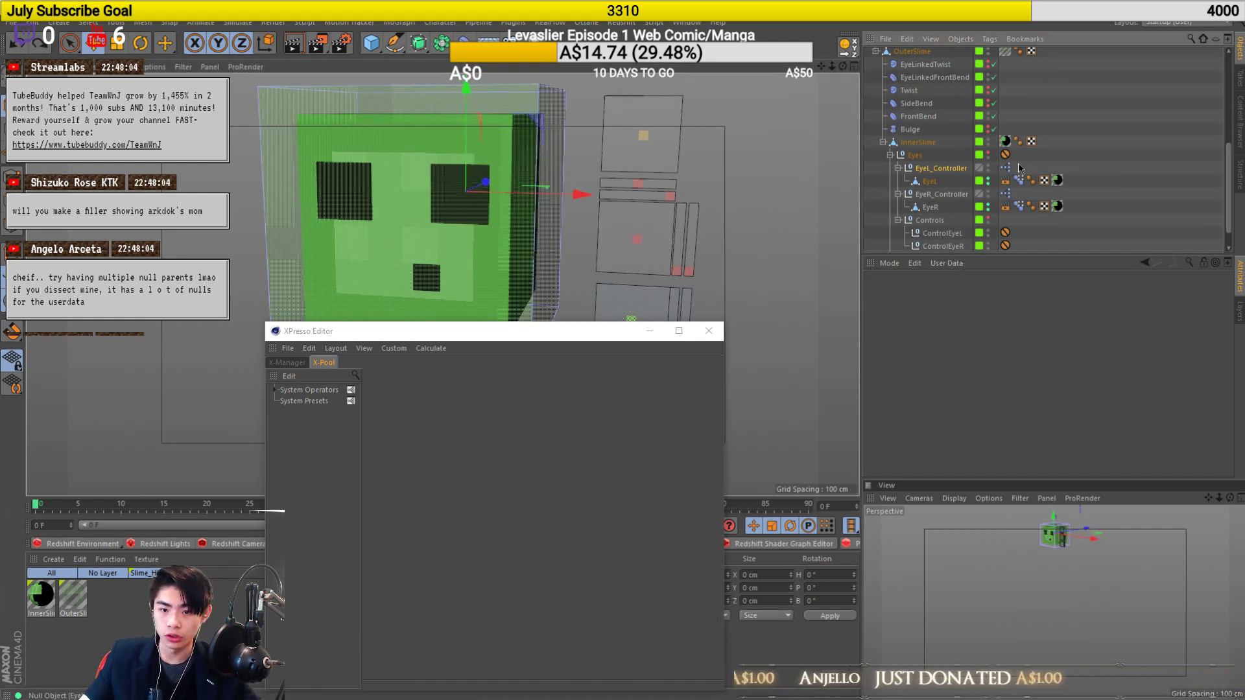
key(ctrl+z)
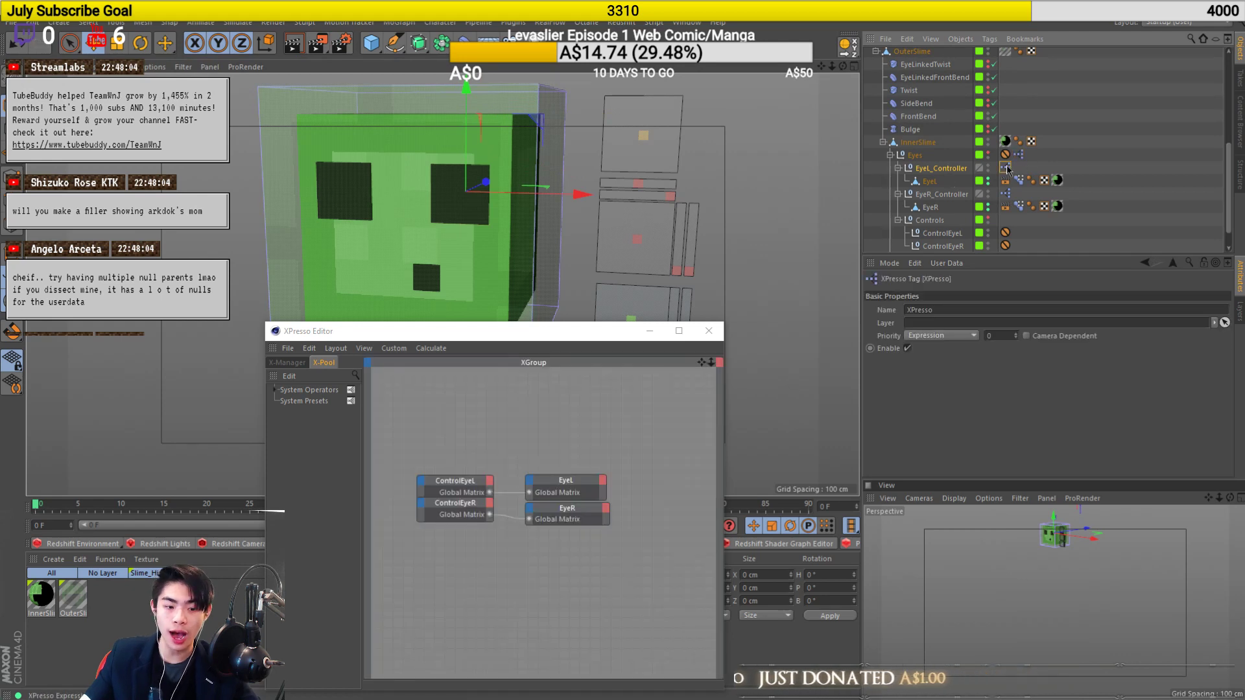
Inspect the ControlEyeL node in EyeL_Controller's copied XPresso expression, collapsing and expanding it.
click(921, 170)
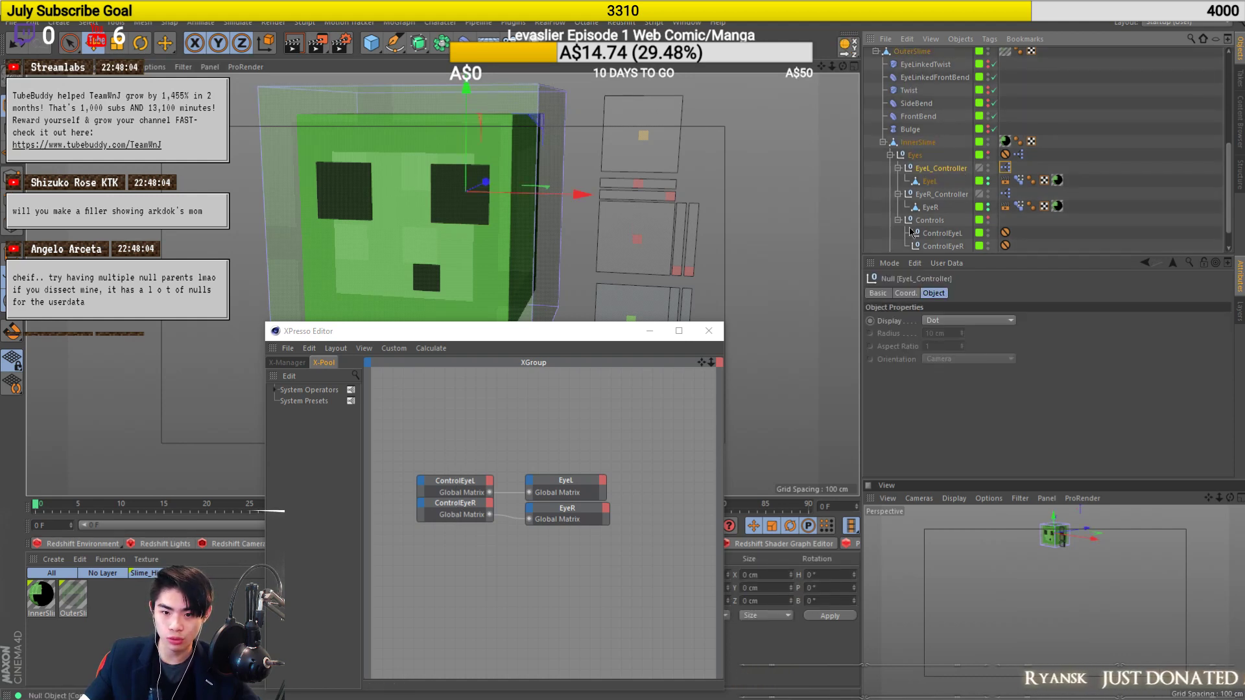
click(445, 485)
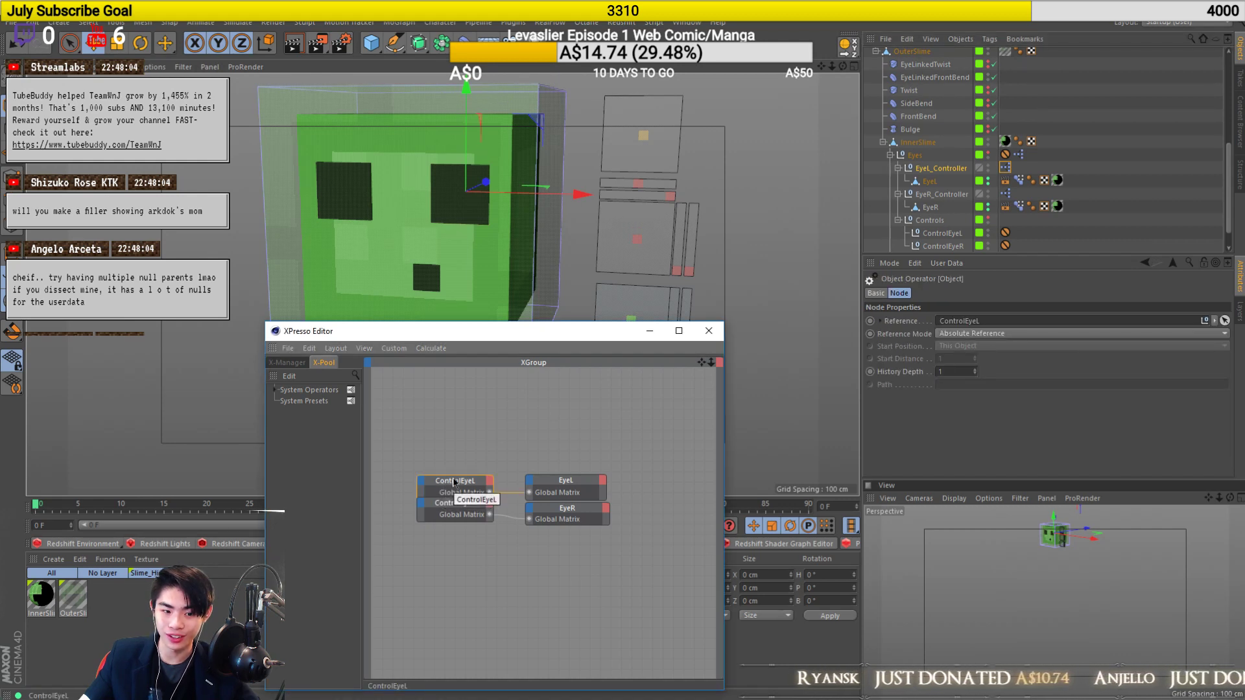
double_click(452, 478)
scroll(1108, 127, up, 5)
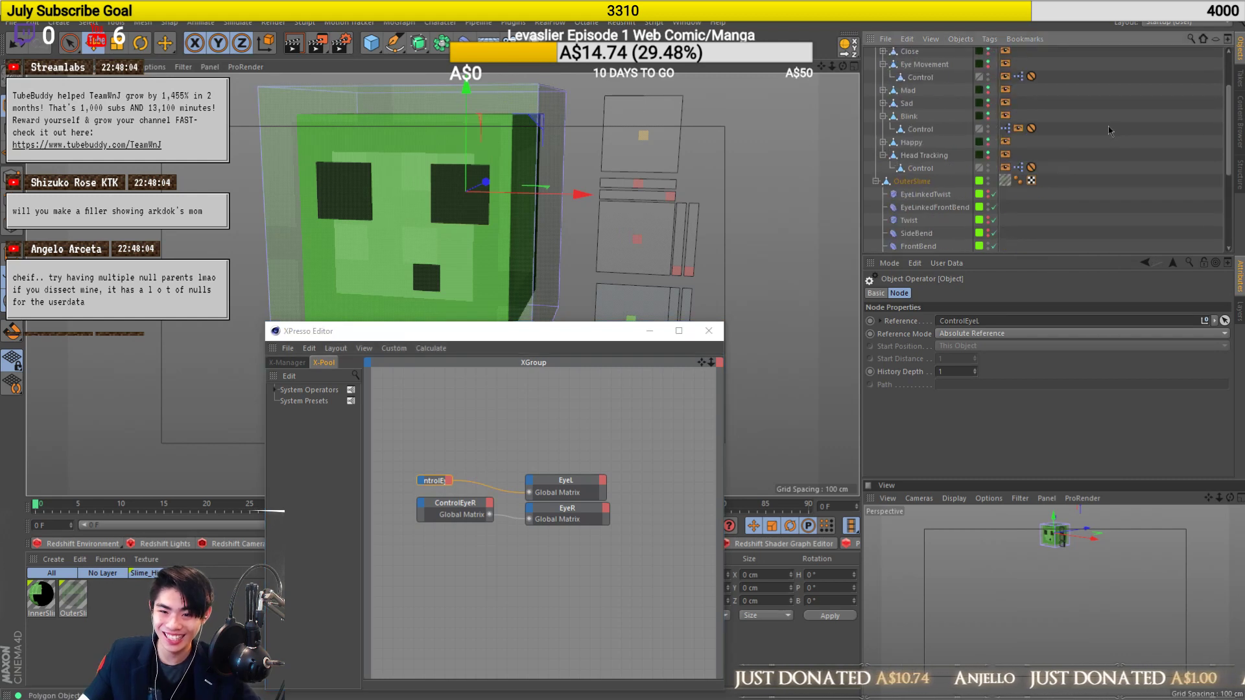
double_click(446, 481)
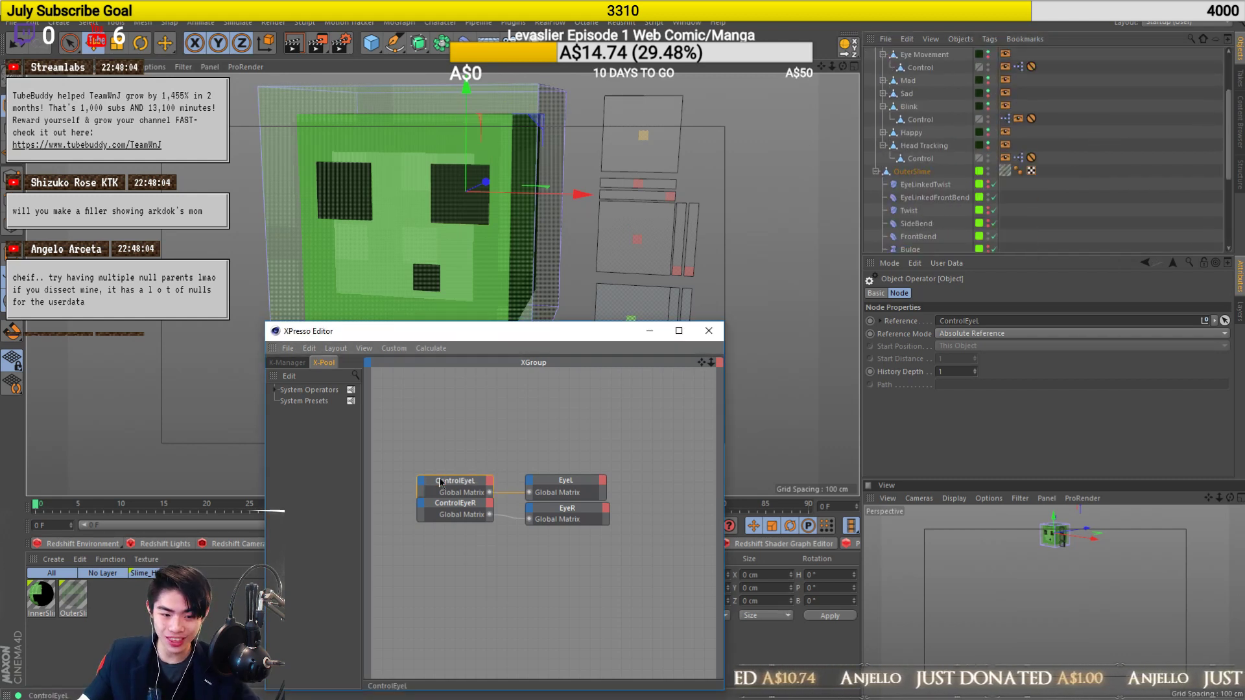
Search the object hierarchy for "controleyel" and select the ControlEyeL null.
click(1190, 38)
text(controleyel)
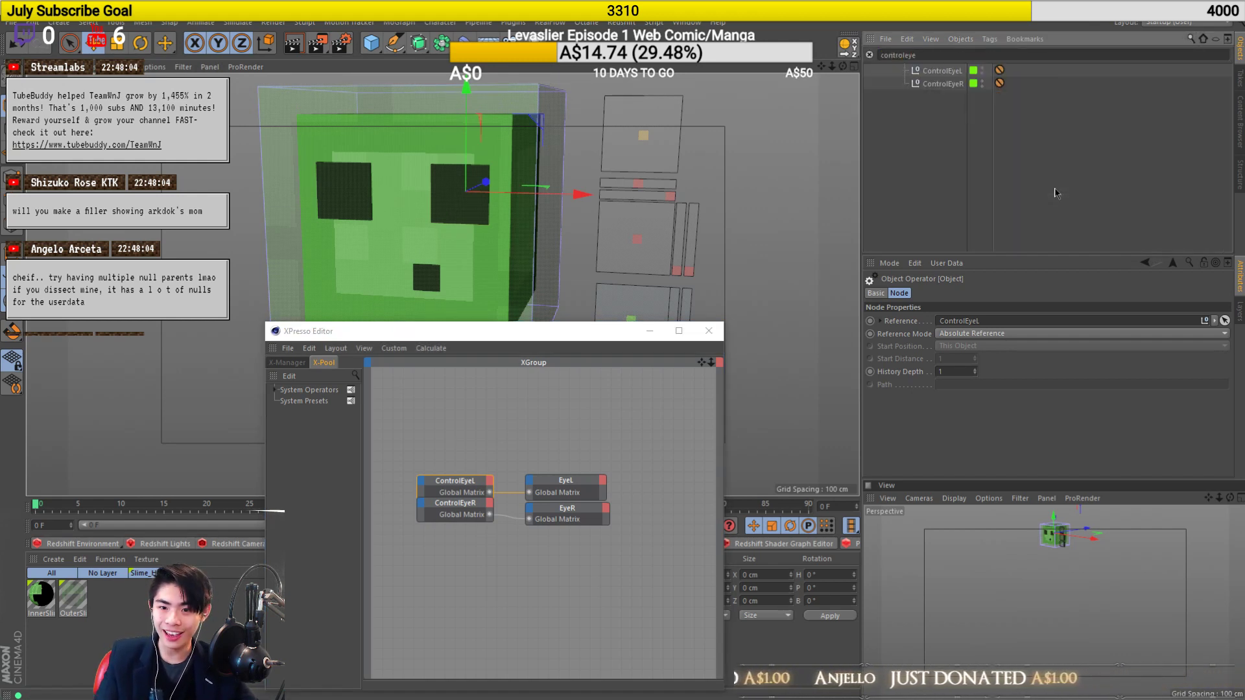
click(929, 72)
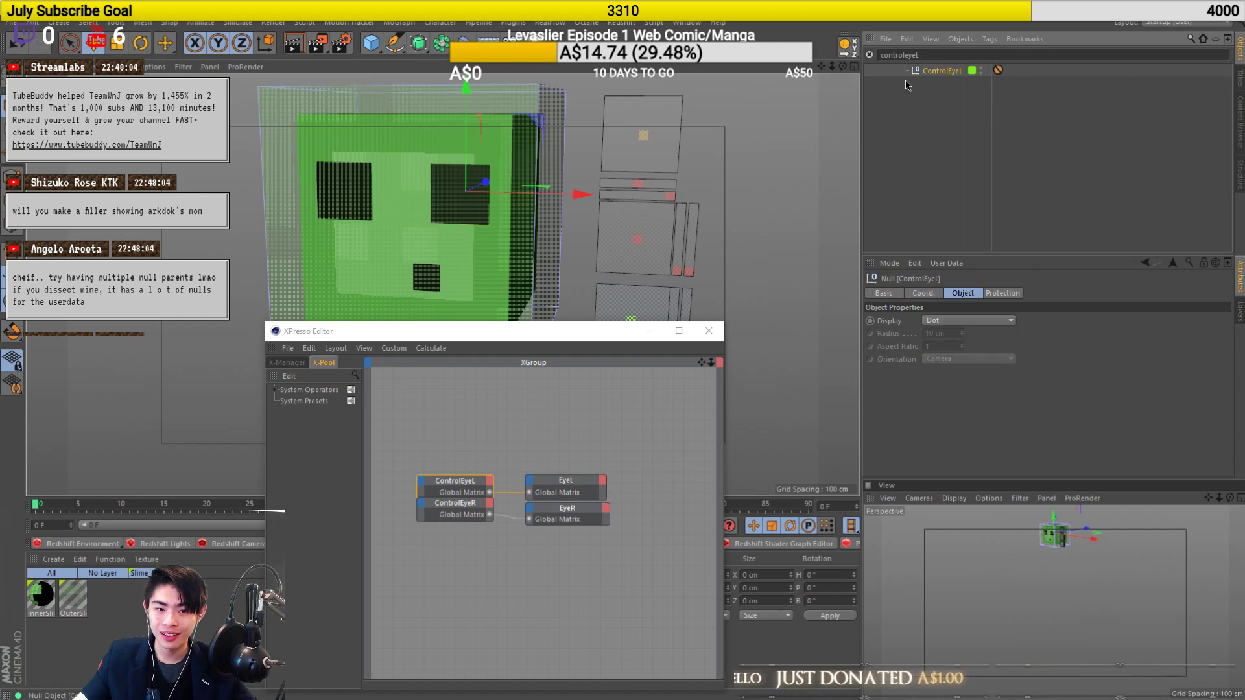
alt+middle_drag(598, 284, 575, 251)
alt+drag(575, 250, 643, 140)
key(ctrl+z)
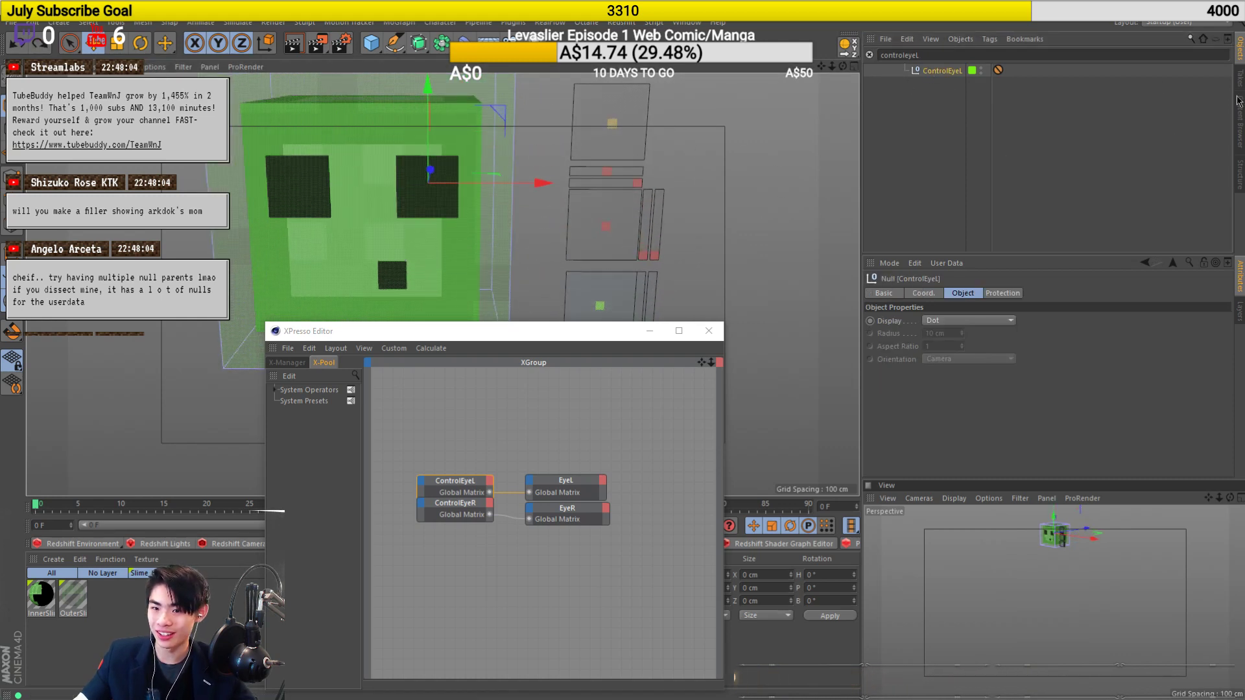
Clear the object search and reselect the ControlEyeL null under Controls in the full hierarchy.
drag(1060, 55, 874, 56)
key(BackSpace)
scroll(966, 136, down, 10)
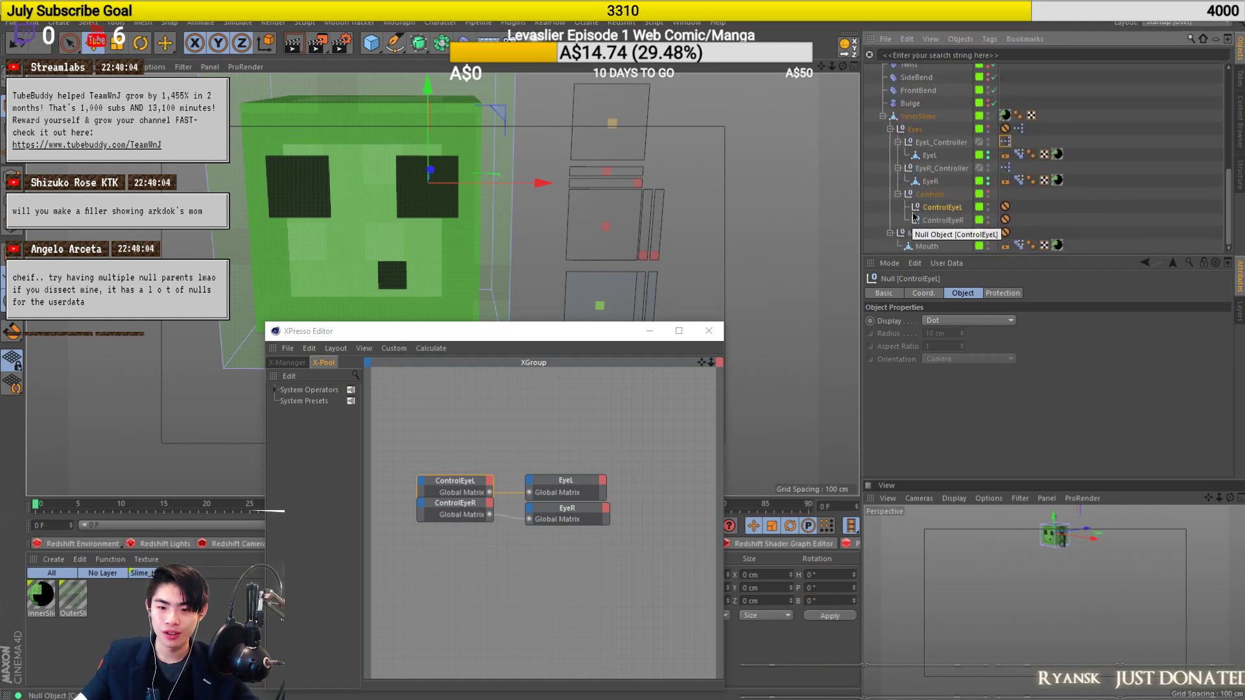
click(761, 232)
click(948, 208)
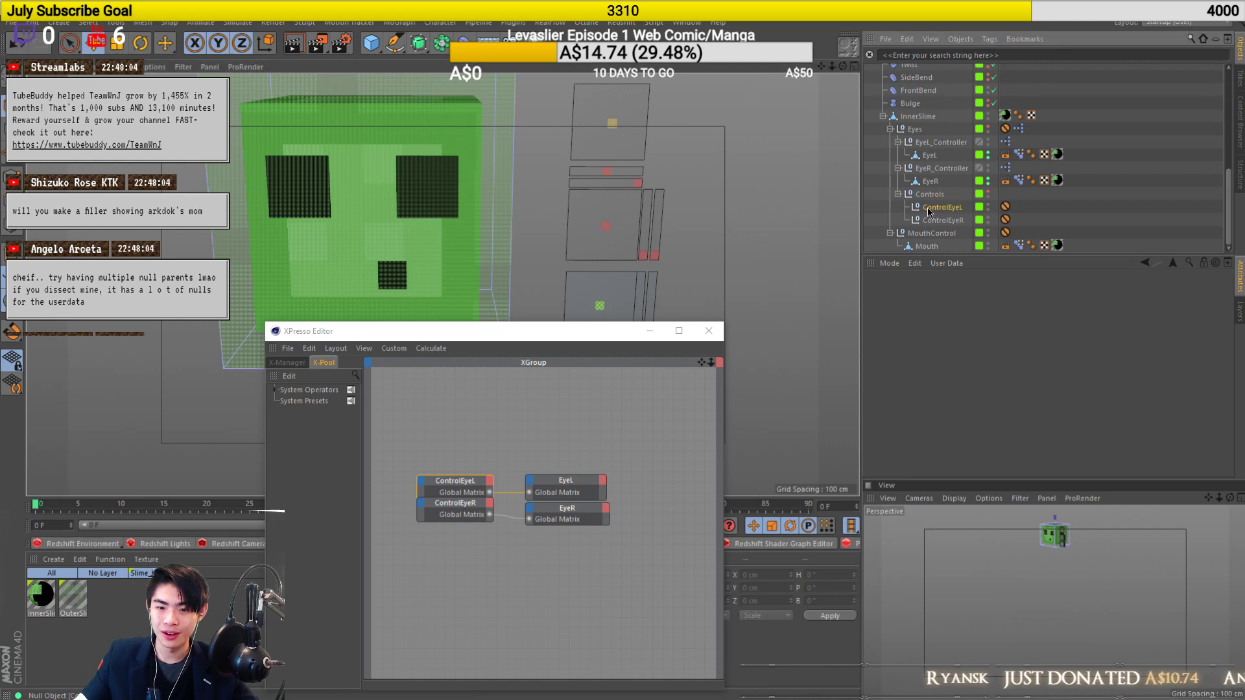
alt+drag(440, 210, 384, 178)
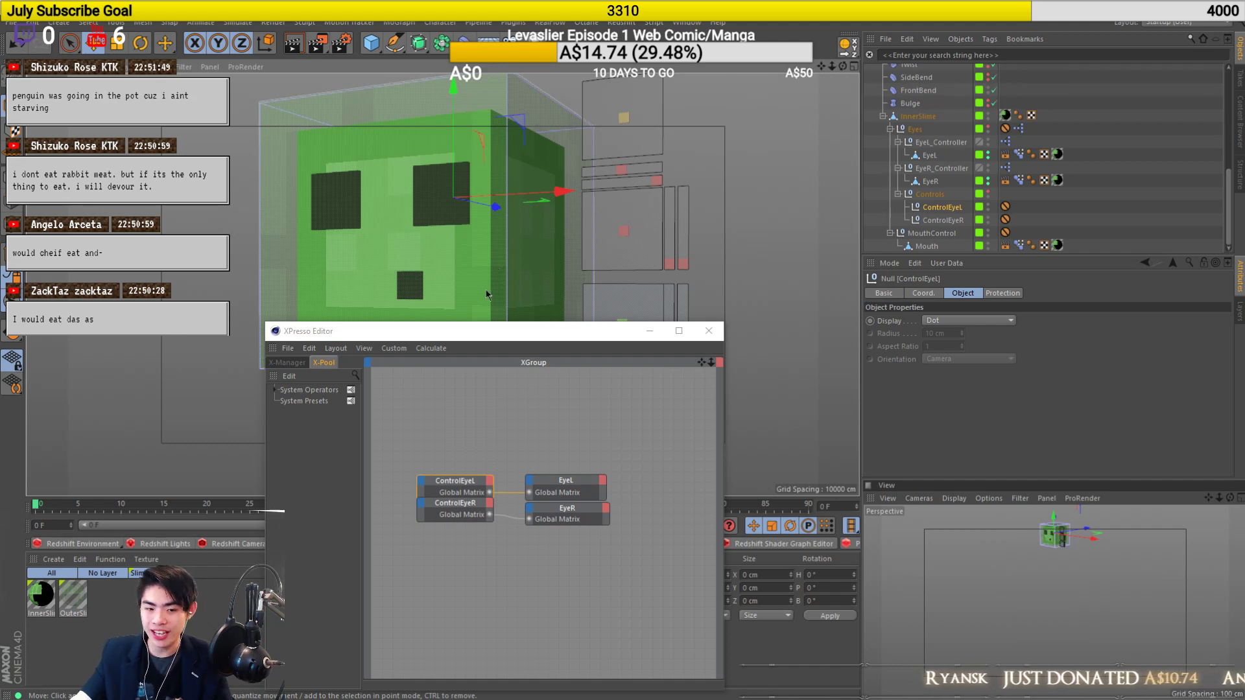
Move the XPresso Editor away from the model and examine the ControlEyeL null's placement at the eye from several angles.
drag(525, 334, 932, 306)
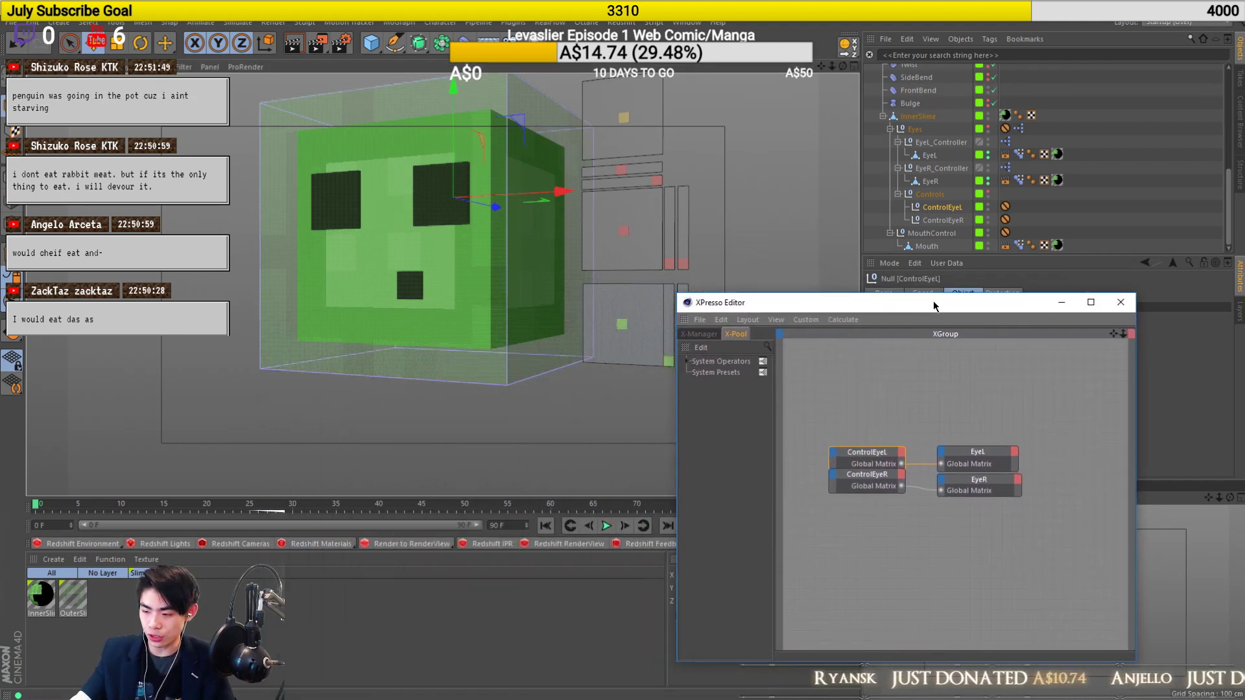
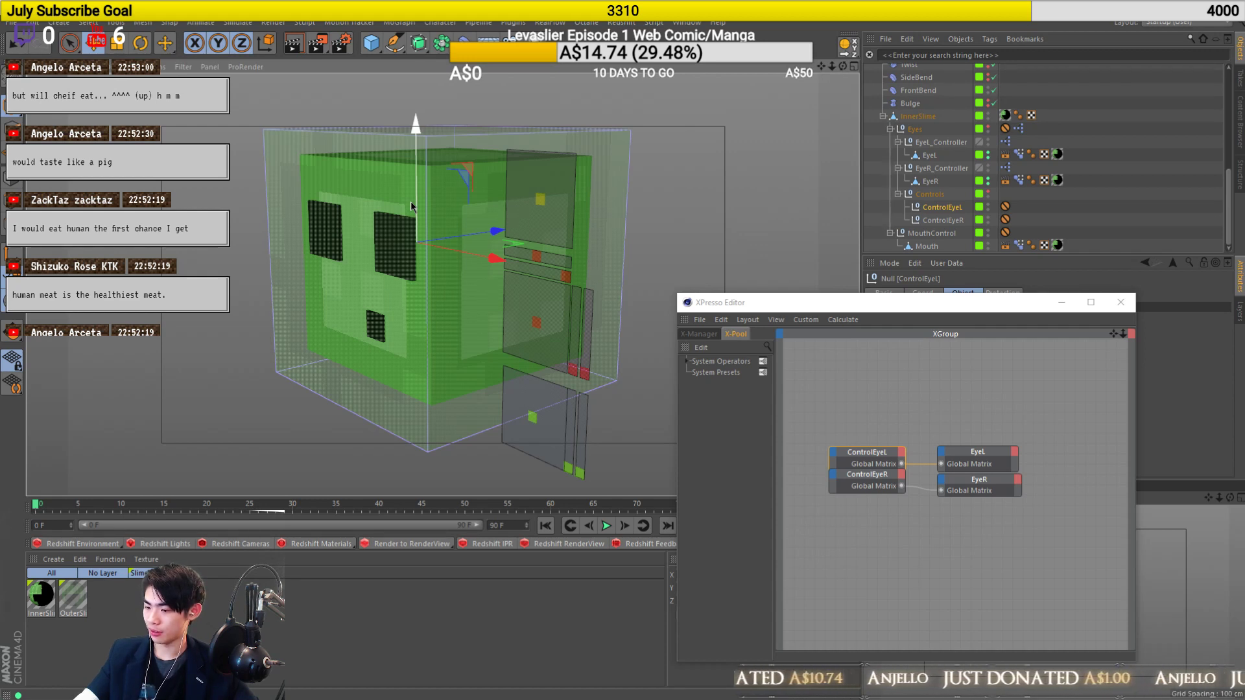
alt+drag(410, 201, 428, 221)
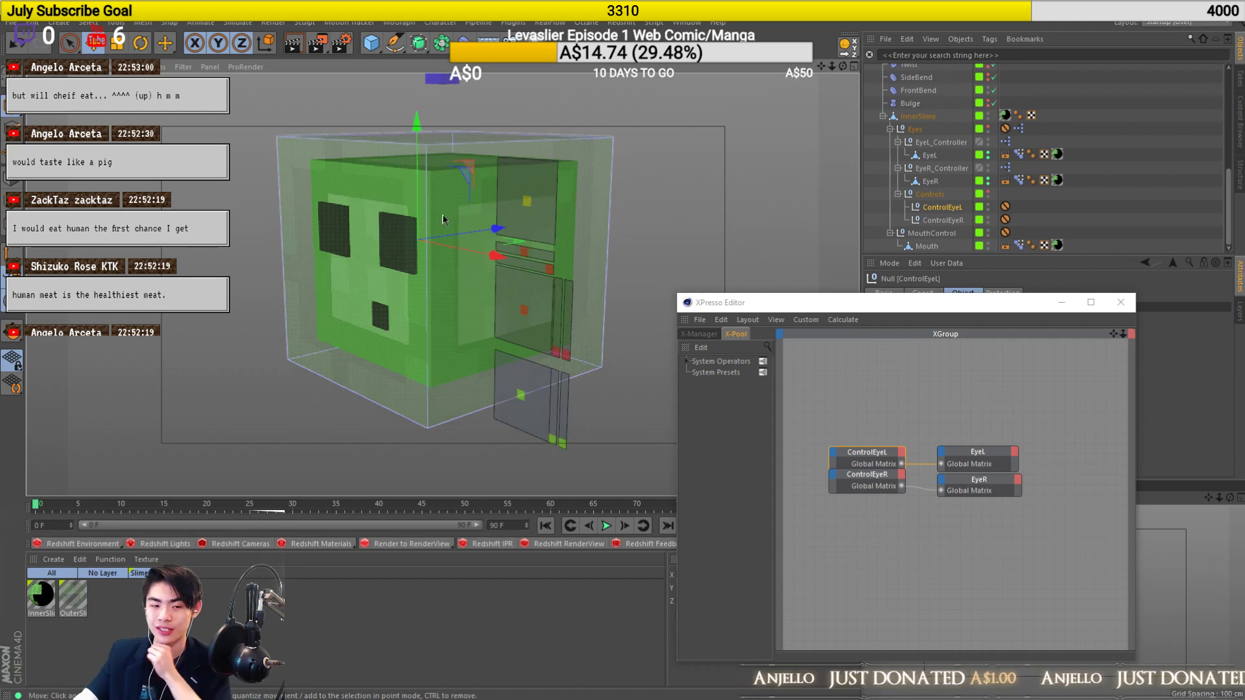
mouse_move(443, 214)
alt+mouse_down()
mouse_move(581, 193)
mouse_move(443, 214)
alt+mouse_up()
scroll(443, 215, up, 4)
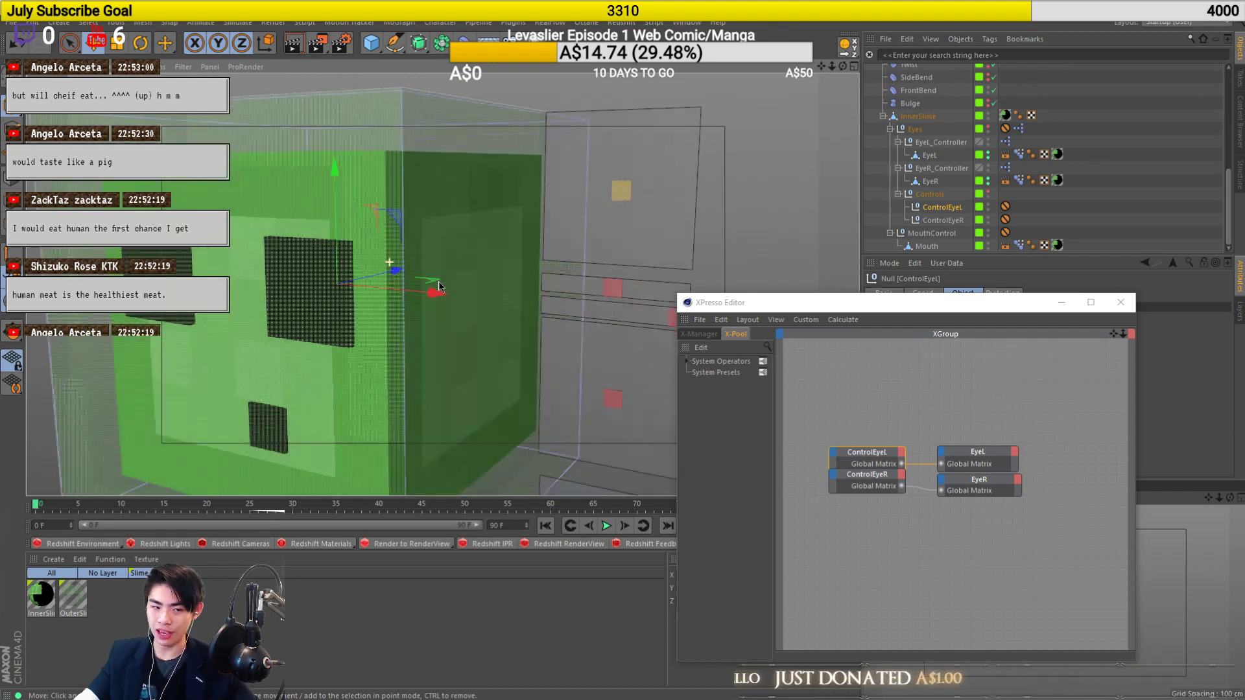
scroll(439, 286, down, 3)
alt+drag(280, 259, 444, 273)
scroll(416, 286, up, 4)
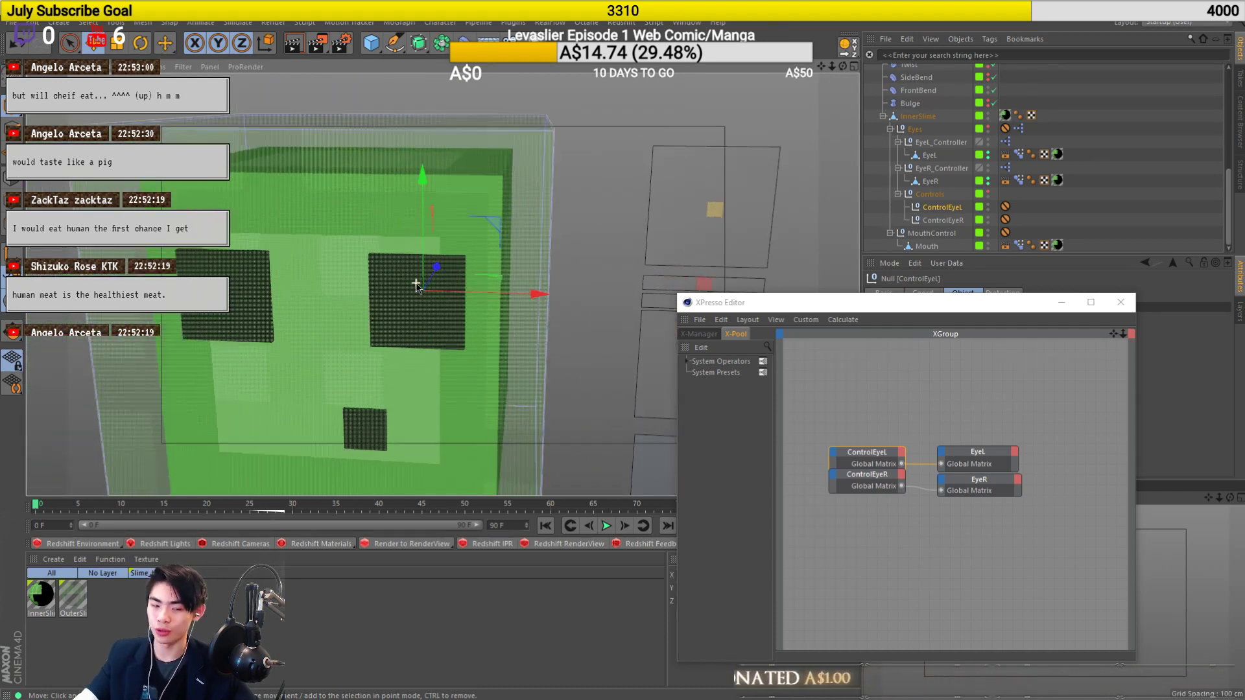
scroll(416, 285, up, 2)
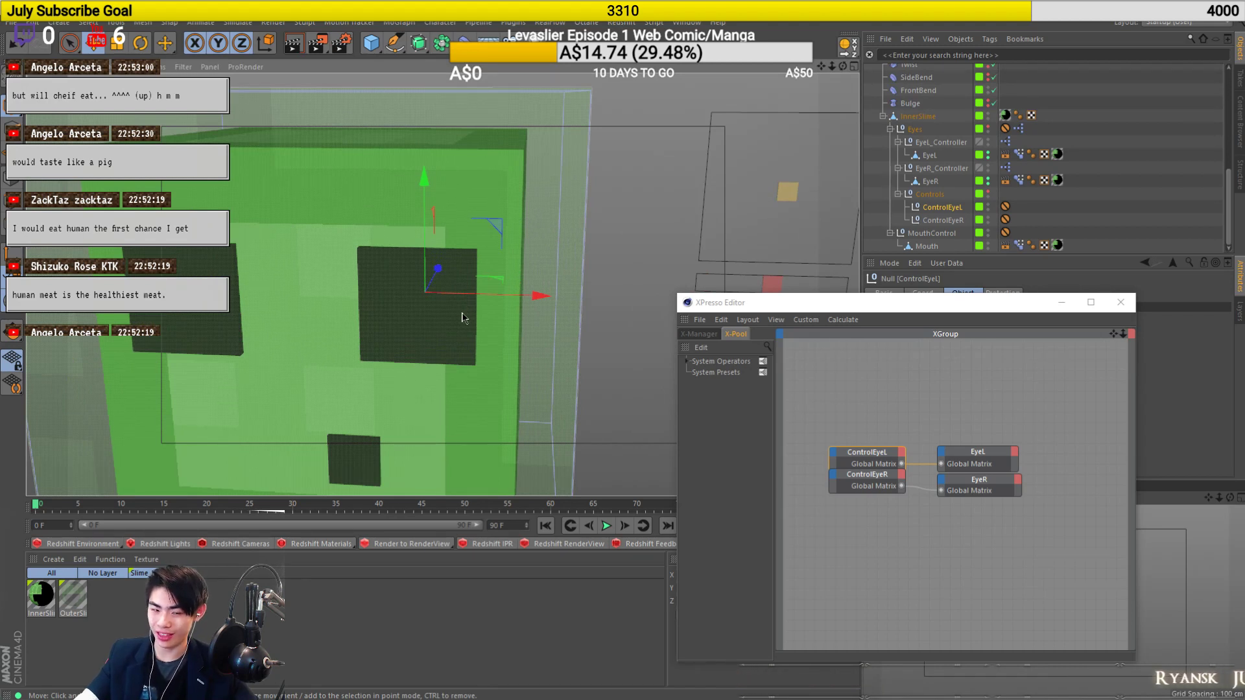
scroll(462, 318, down, 3)
alt+drag(371, 309, 514, 285)
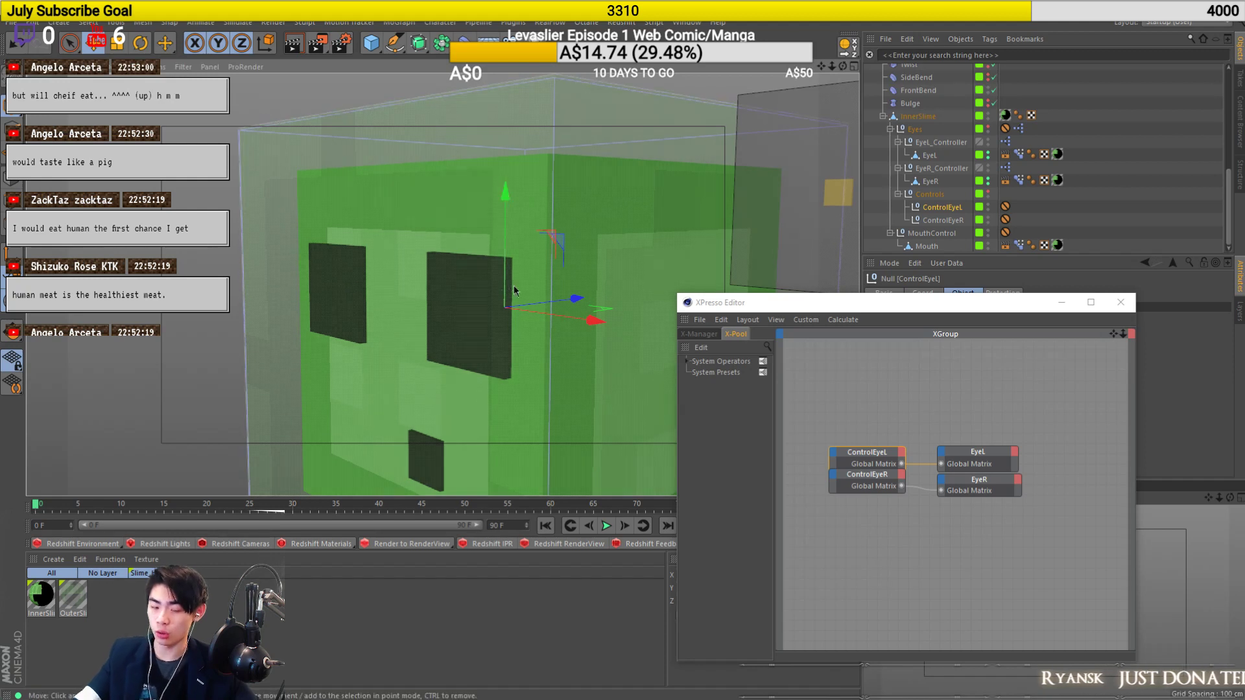
scroll(519, 292, up, 4)
alt+drag(526, 270, 511, 302)
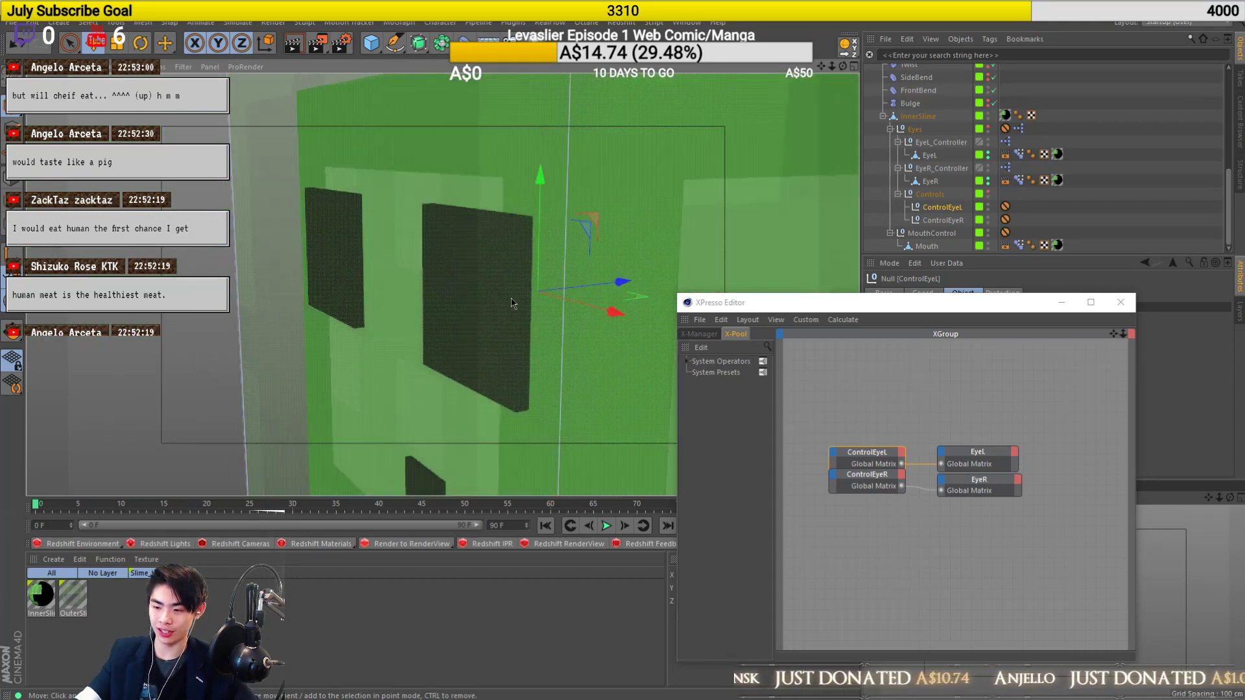
scroll(512, 302, down, 4)
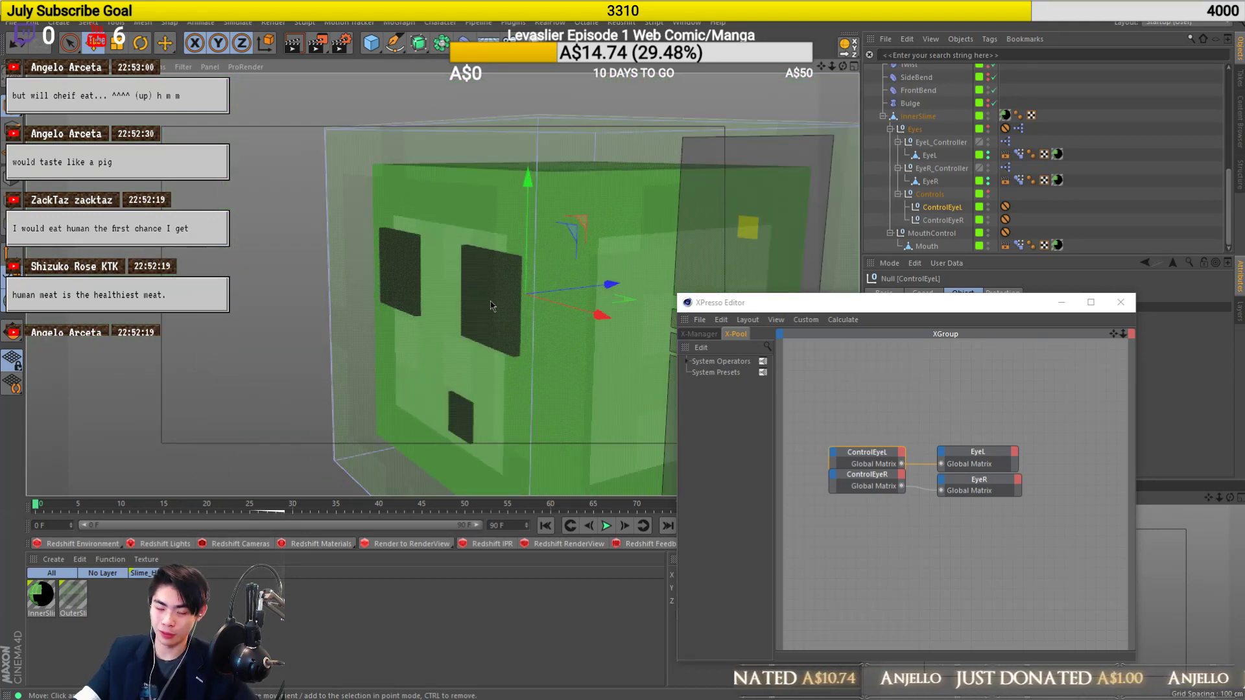
scroll(491, 305, up, 6)
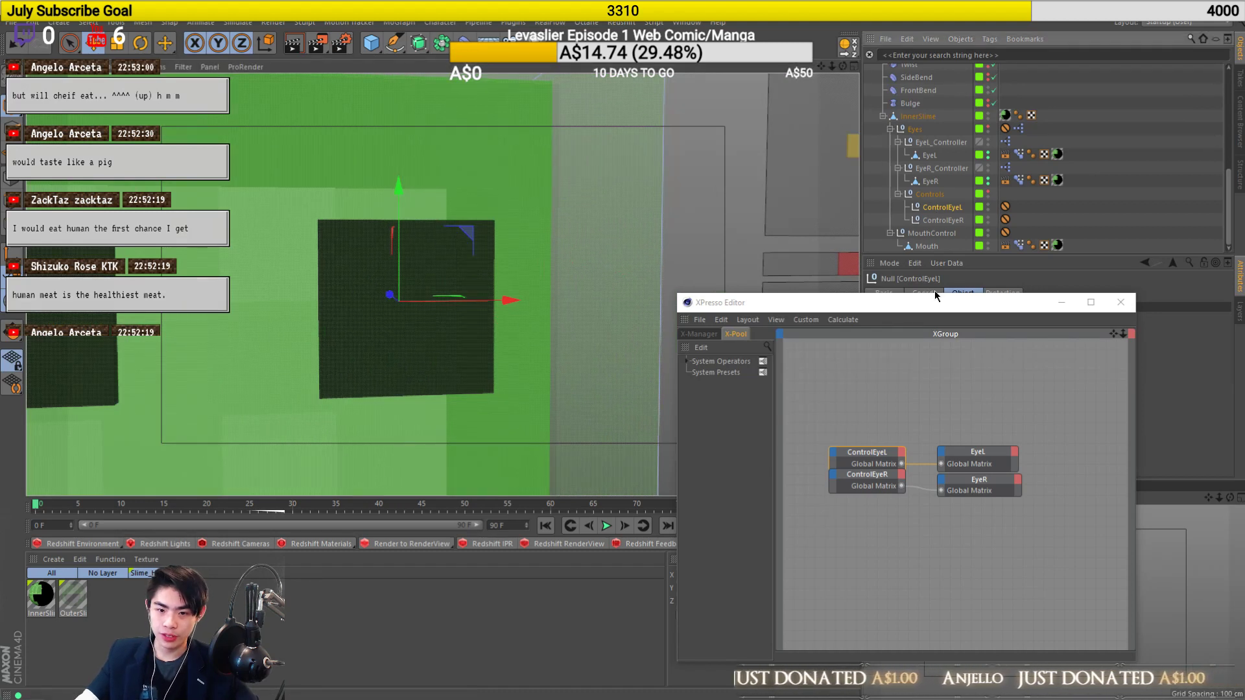
Reposition the XPresso Editor, try moving the eye control beside the slime, undo the move and clear the selection.
drag(810, 306, 659, 416)
scroll(678, 214, down, 5)
click(677, 213)
click(681, 322)
drag(769, 326, 774, 347)
key(ctrl+z)
click(737, 202)
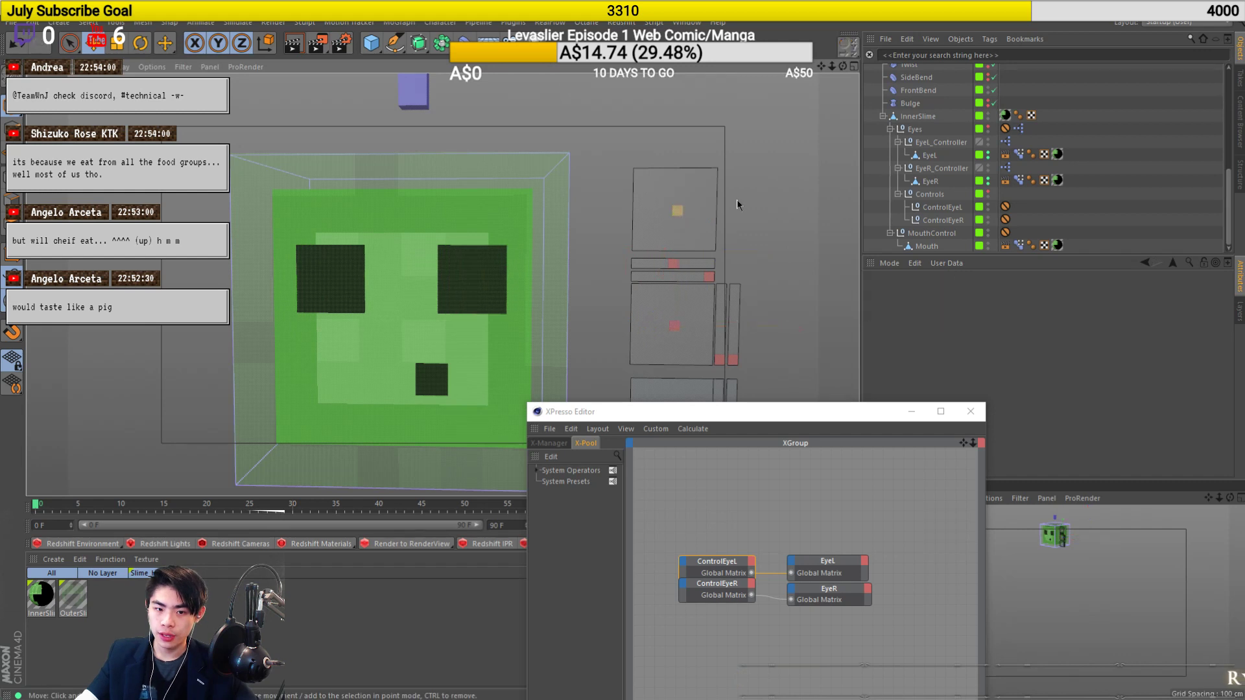
Check the Head Tracking control's user data and select the ControlEyeL null under Controls.
click(677, 211)
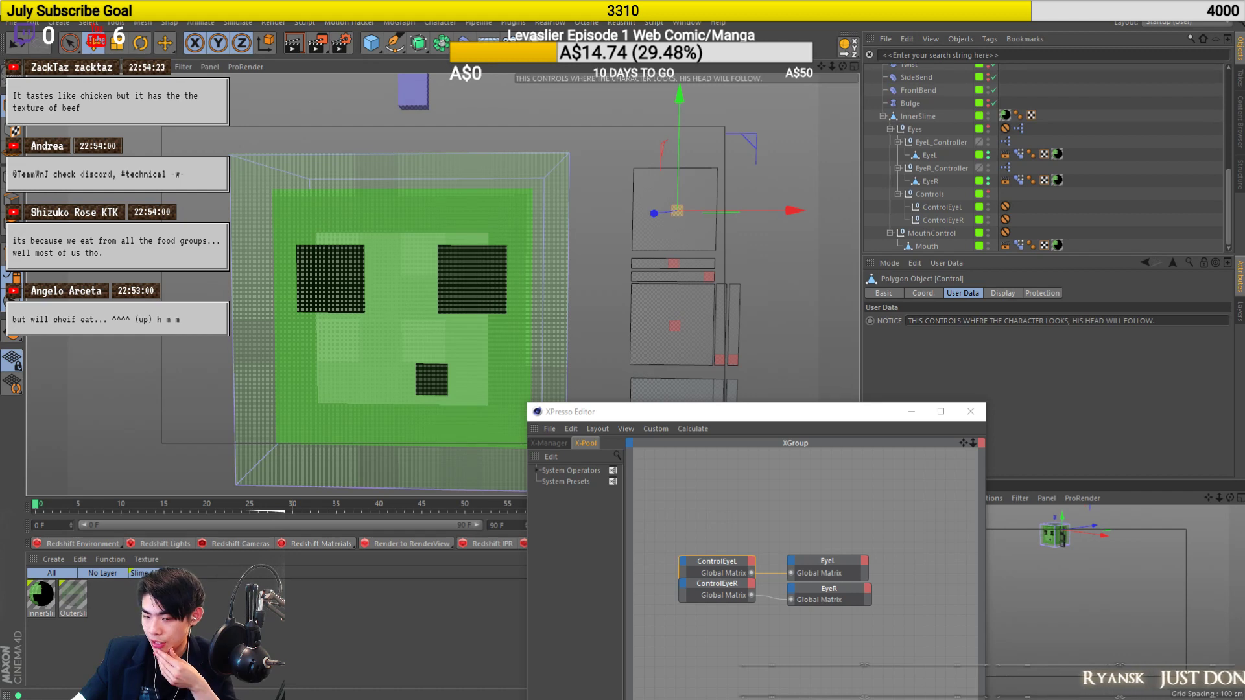
click(935, 210)
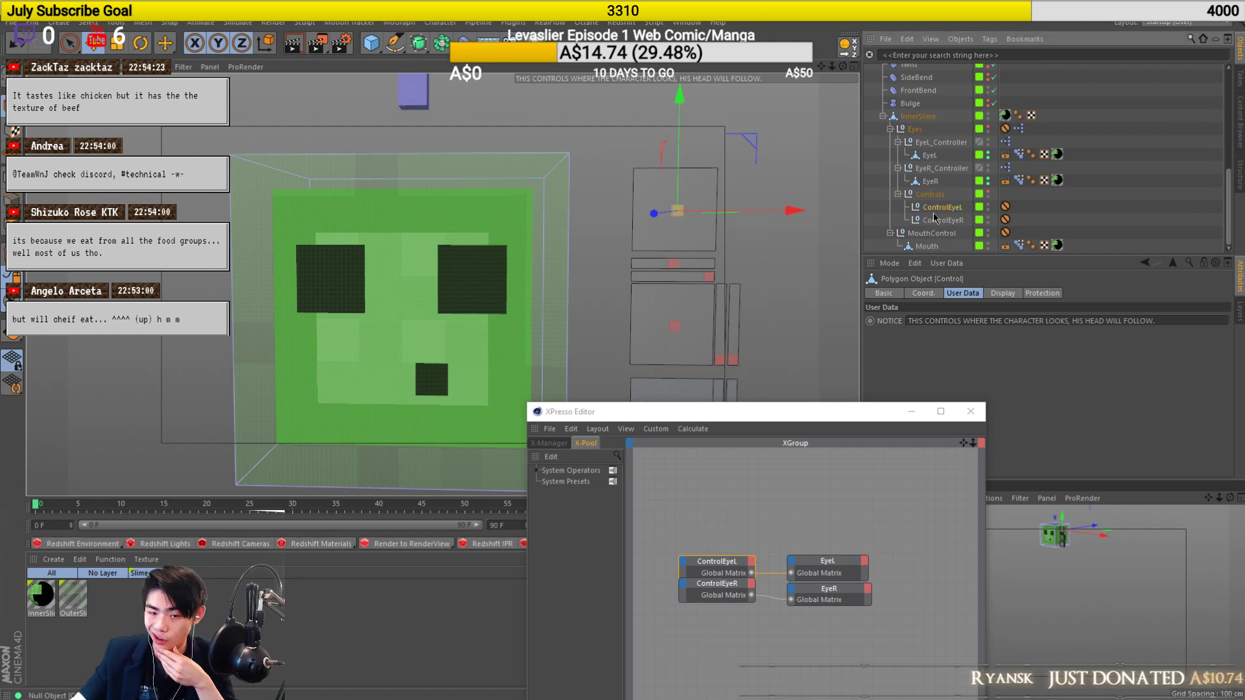
click(936, 220)
click(922, 207)
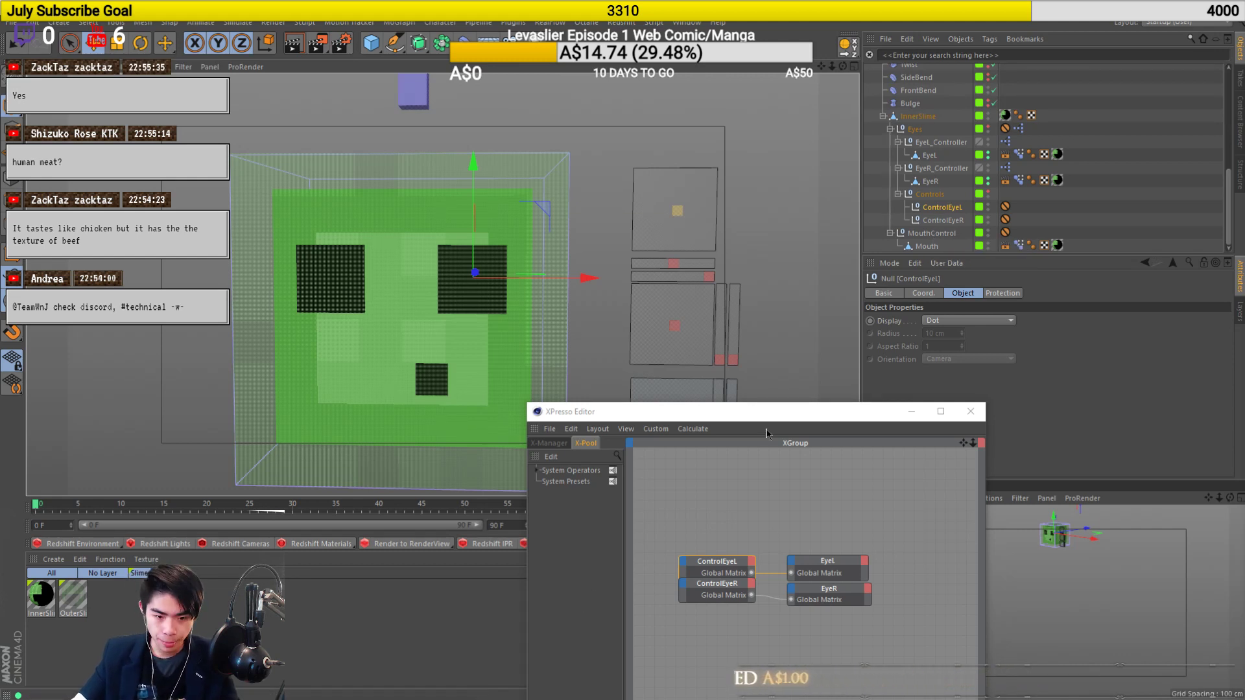
Orbit to an angled view of the slime, test-move the ControlEyeL null and undo each move.
alt+drag(772, 383, 691, 380)
drag(395, 355, 742, 202)
key(ctrl+z)
alt+drag(347, 275, 462, 300)
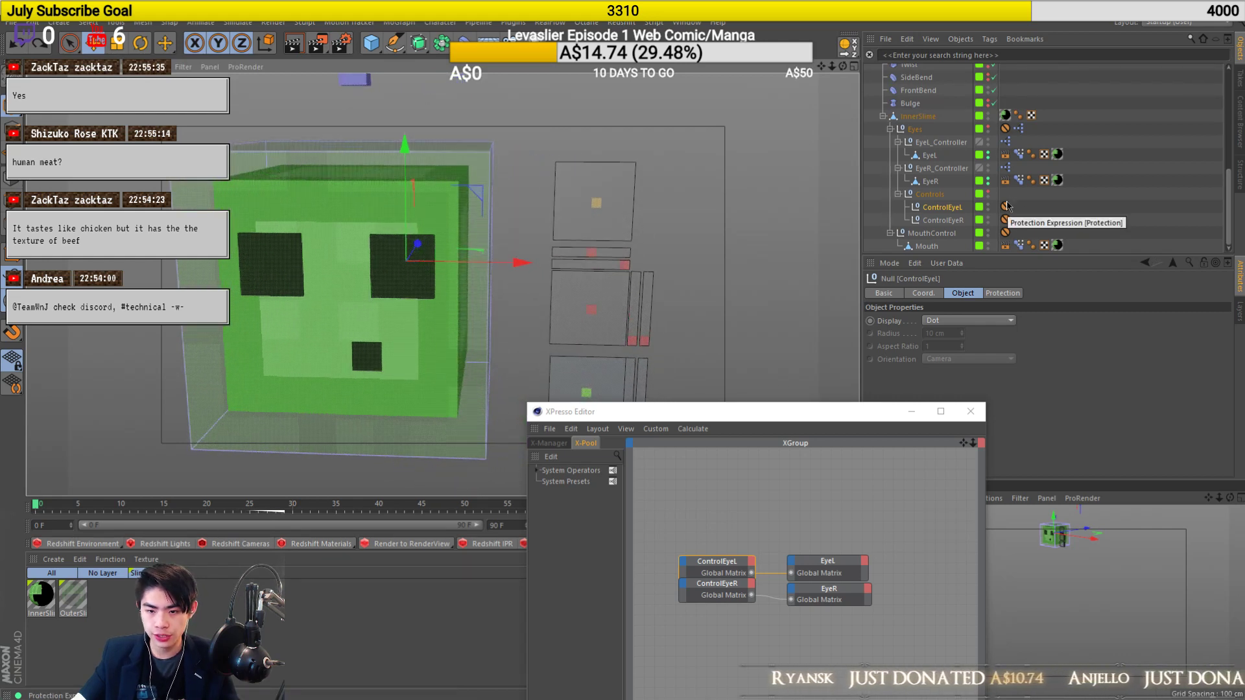
drag(398, 186, 488, 440)
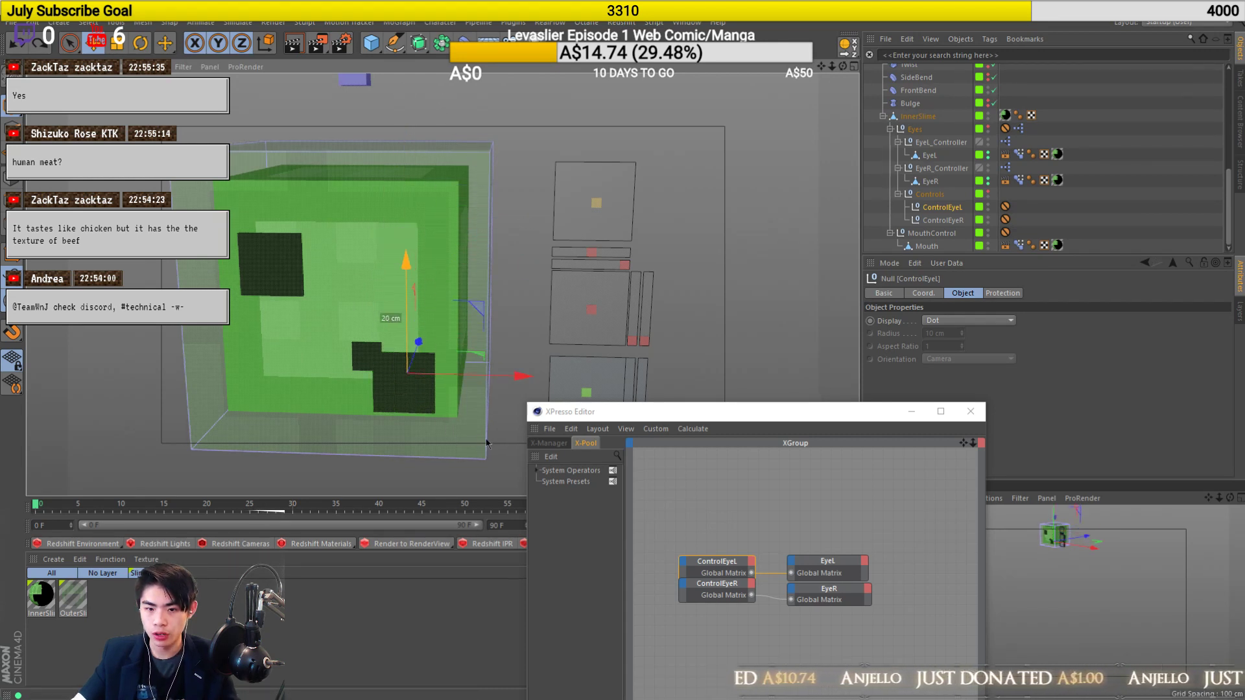
key(ctrl+z)
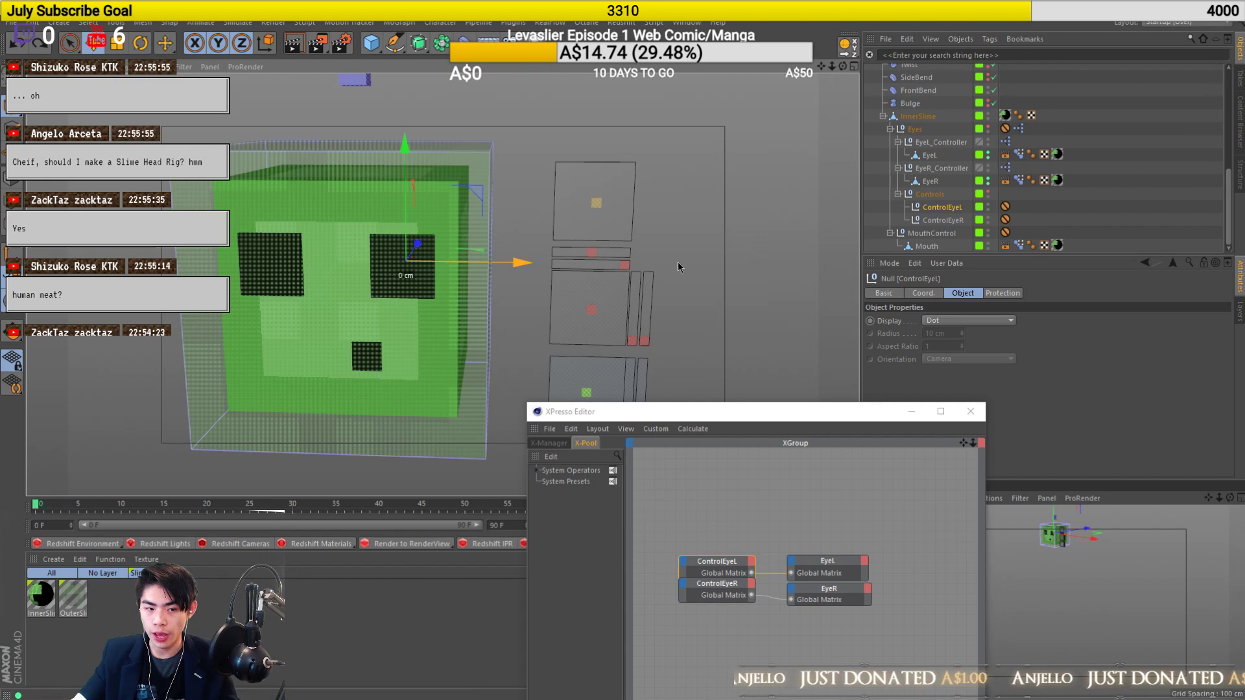
Select the Eye Movement control, test its effect on the eyes by rotating it twice and undo each rotation.
click(591, 315)
key(r)
drag(546, 272, 512, 386)
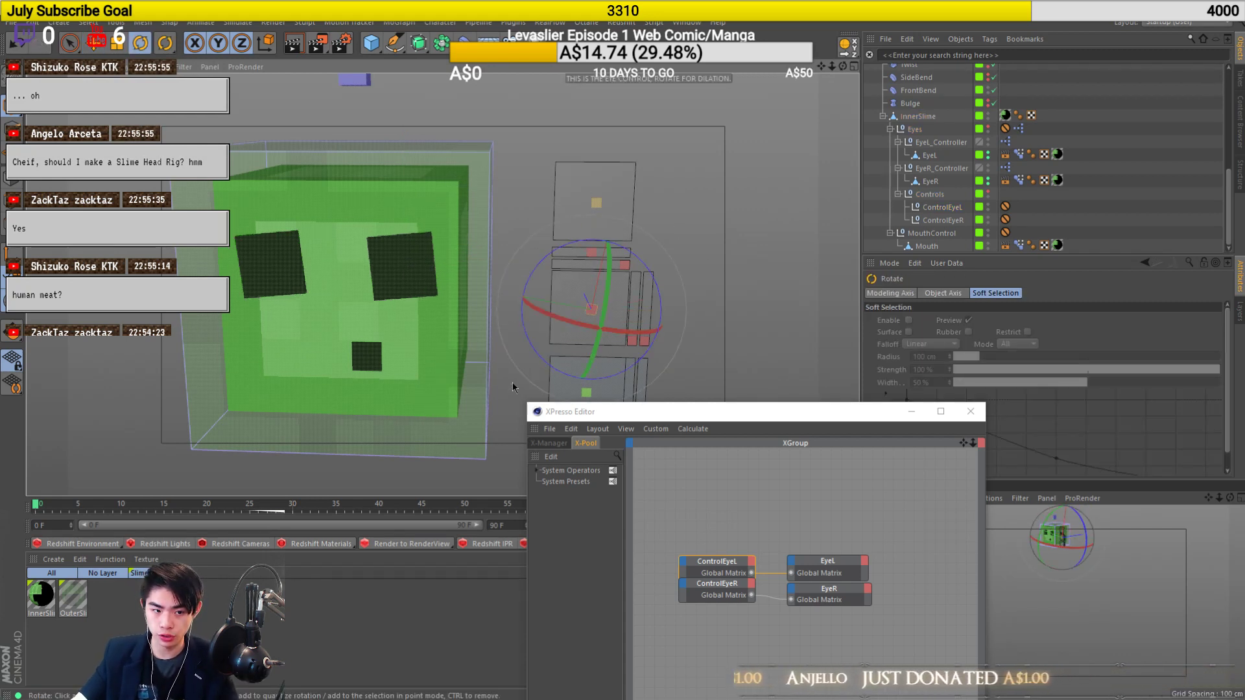
key(ctrl+z)
key(e)
key(r)
drag(522, 300, 551, 372)
key(ctrl+z)
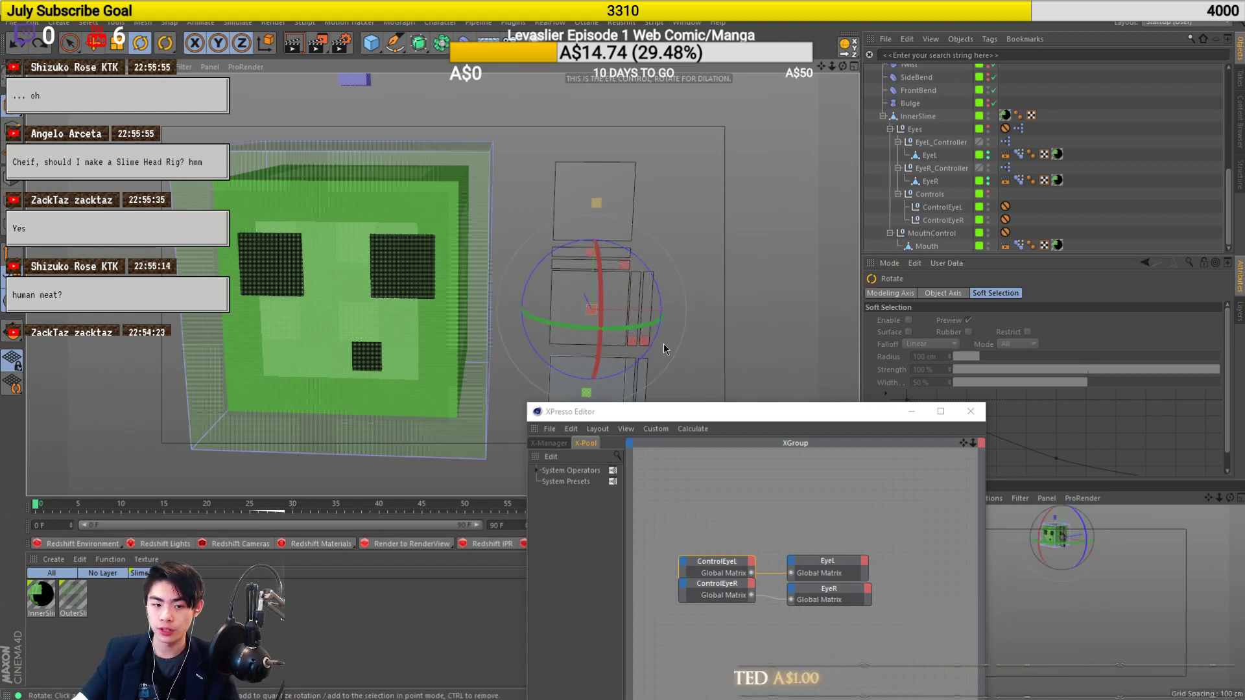
Test-move the Eye Movement control about 4.75 cm sideways and undo the move.
key(e)
drag(644, 311, 673, 312)
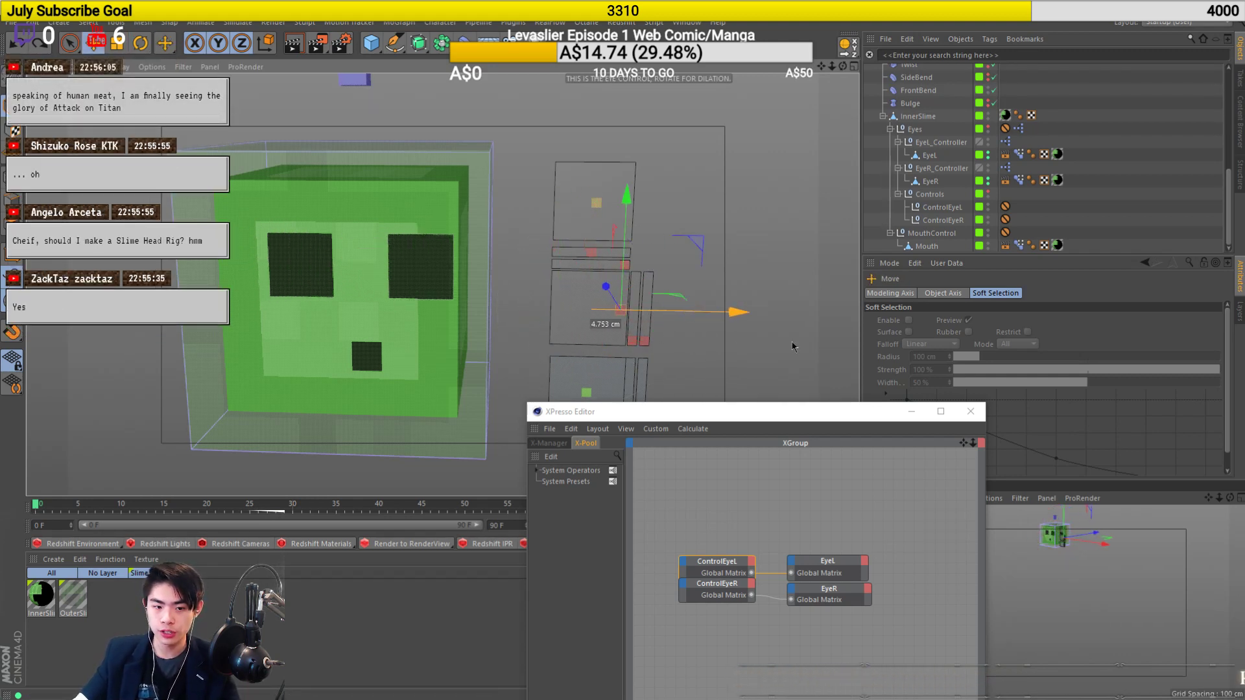
key(ctrl+z)
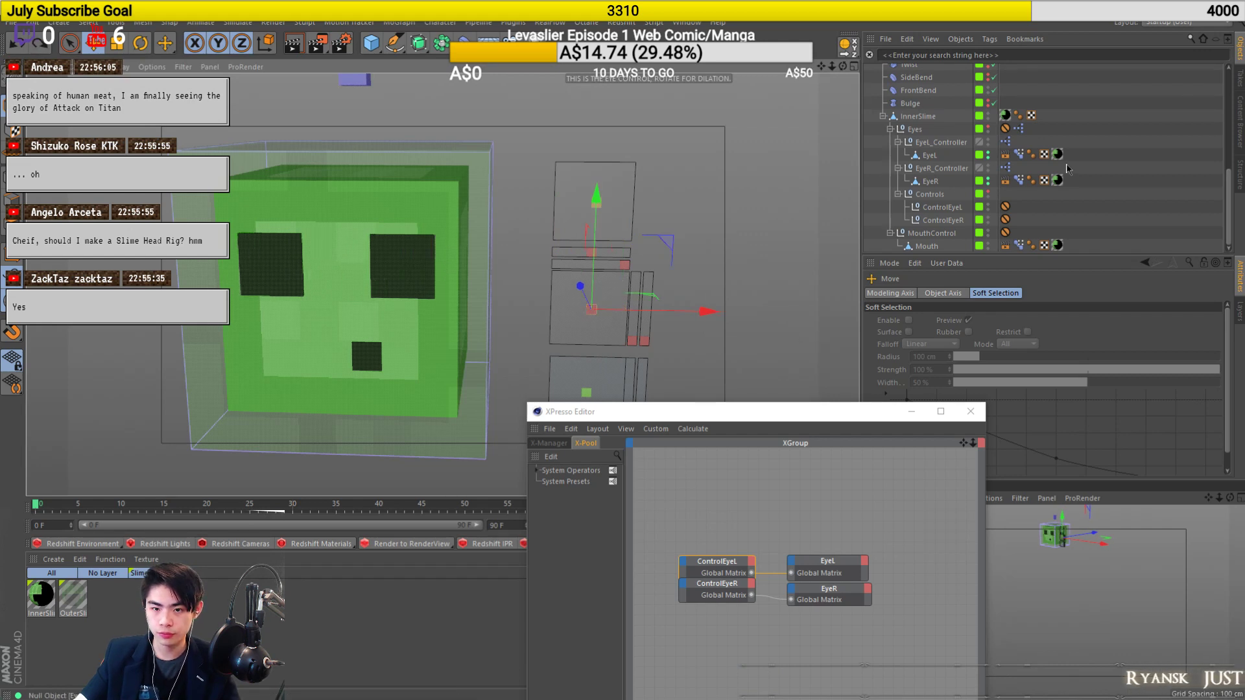
Select the Head Tracking control beside the slime and open its XPresso expression.
scroll(1028, 162, up, 10)
click(704, 207)
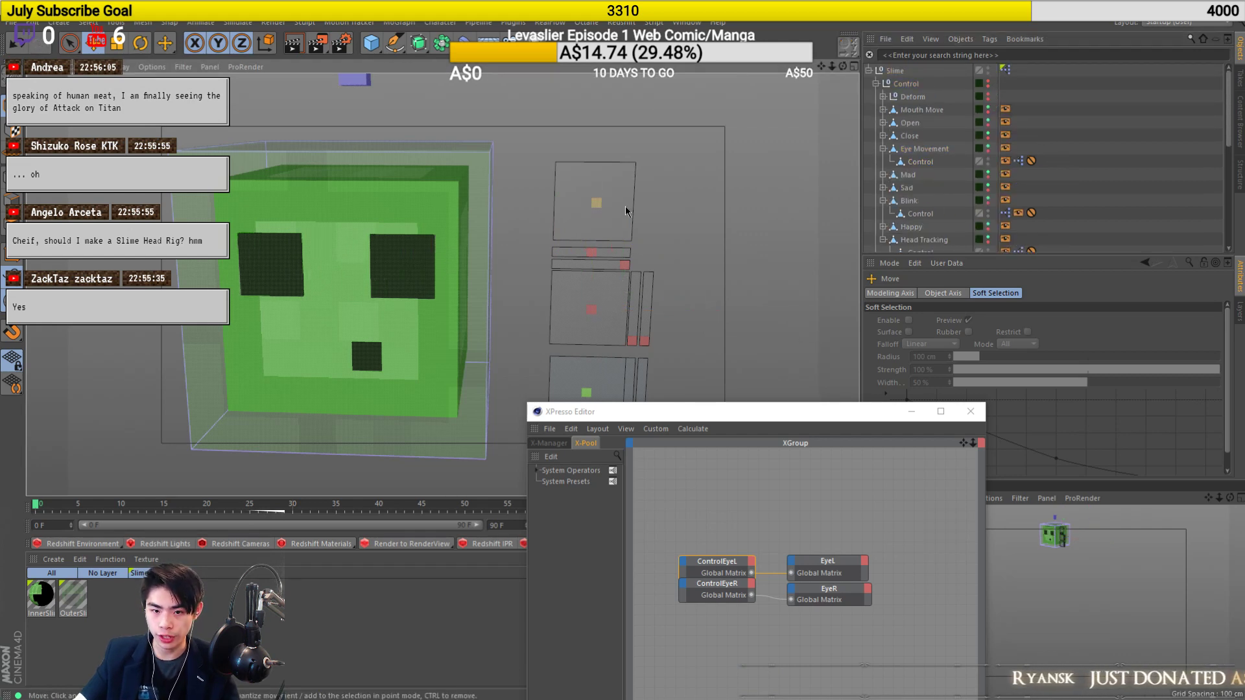
click(595, 205)
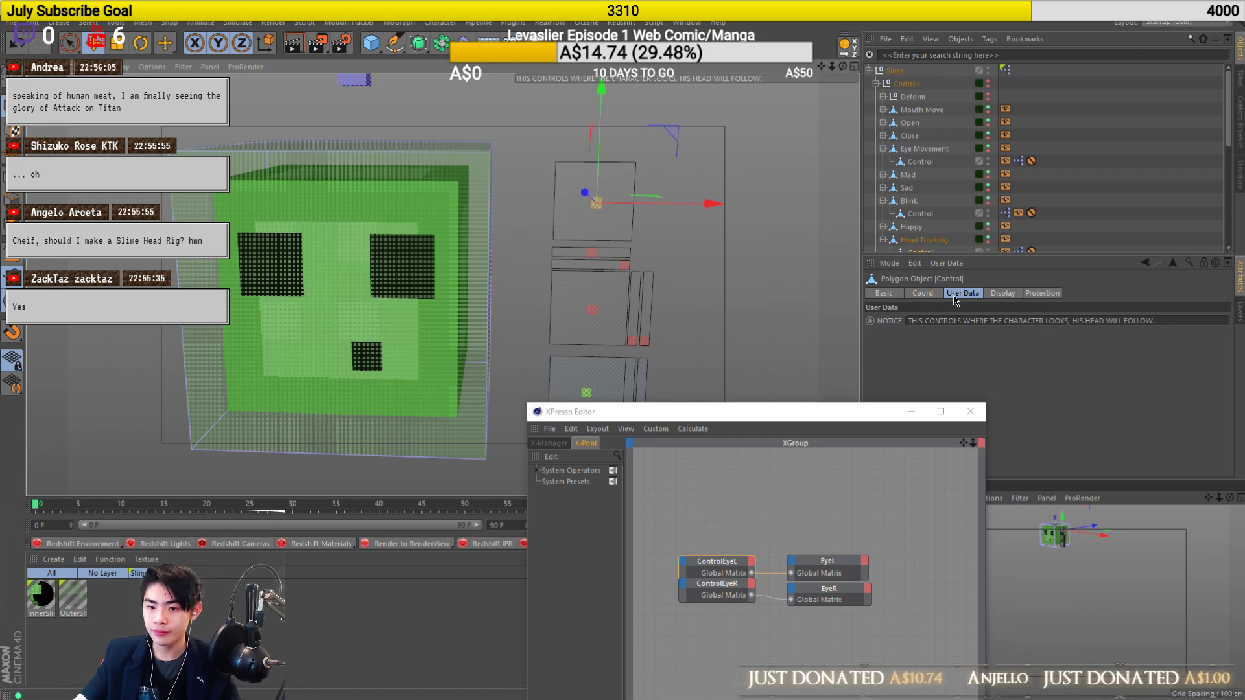
scroll(998, 179, down, 2)
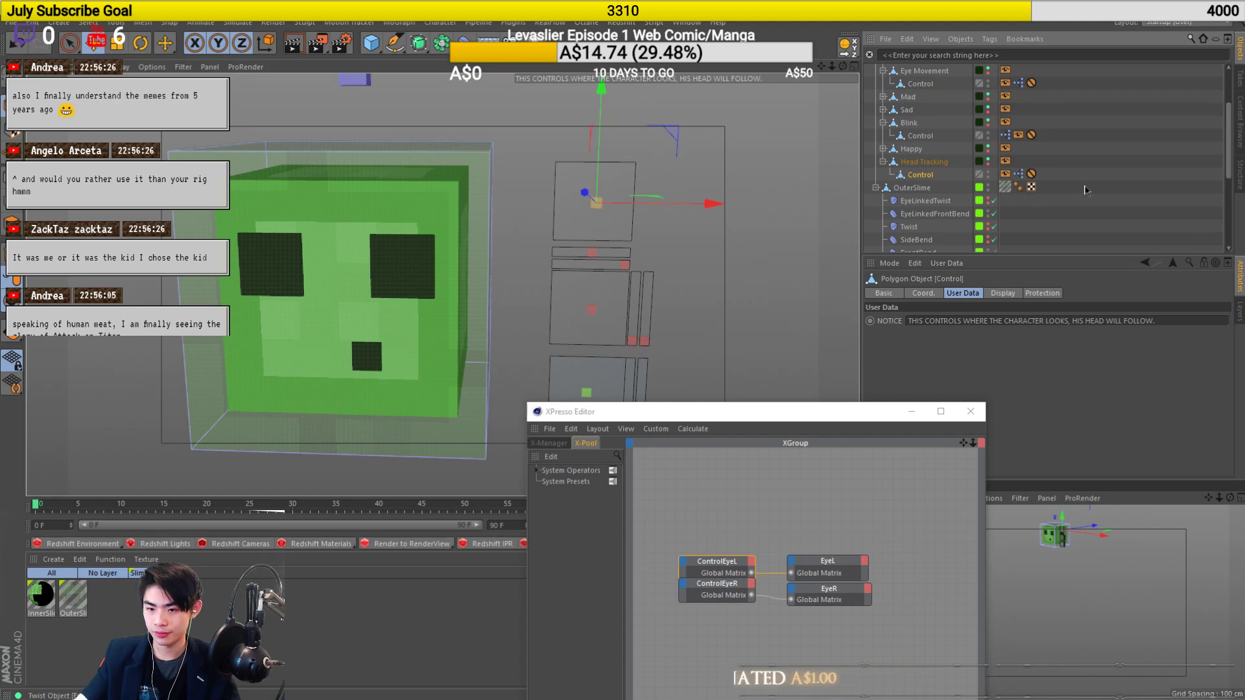
click(1018, 175)
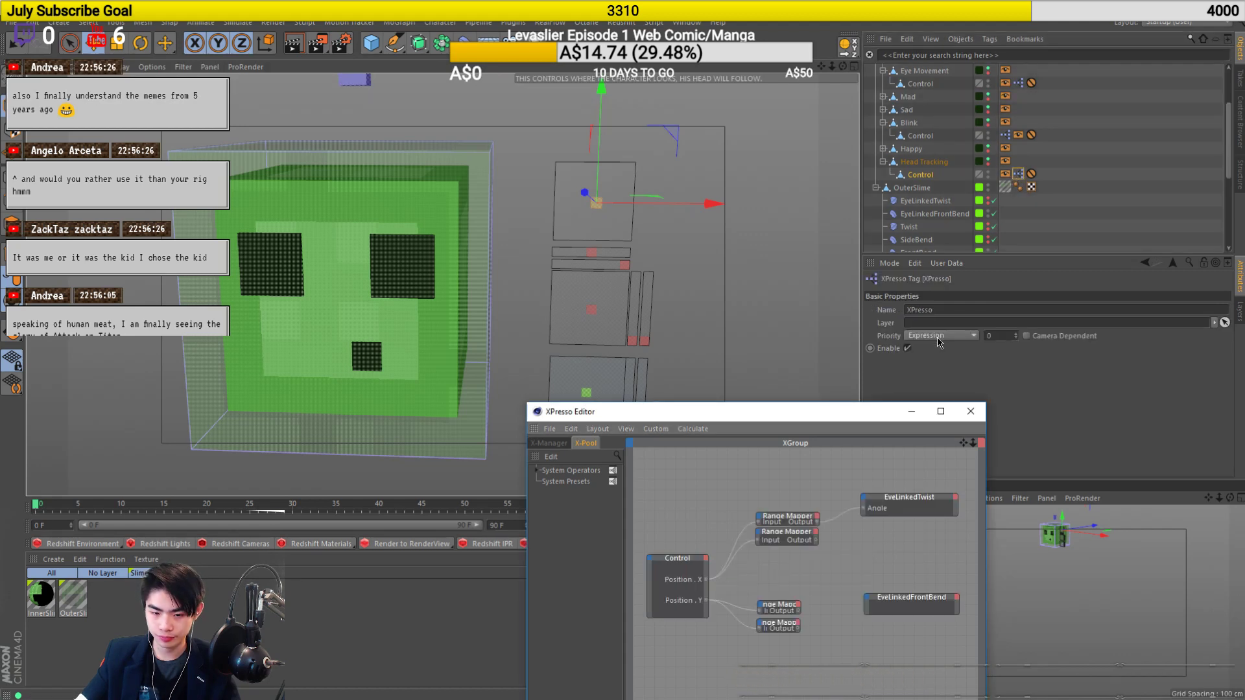
Reposition the XPresso Editor and slightly enlarge the EyeLinkedFrontBend node.
drag(740, 416, 774, 298)
click(837, 490)
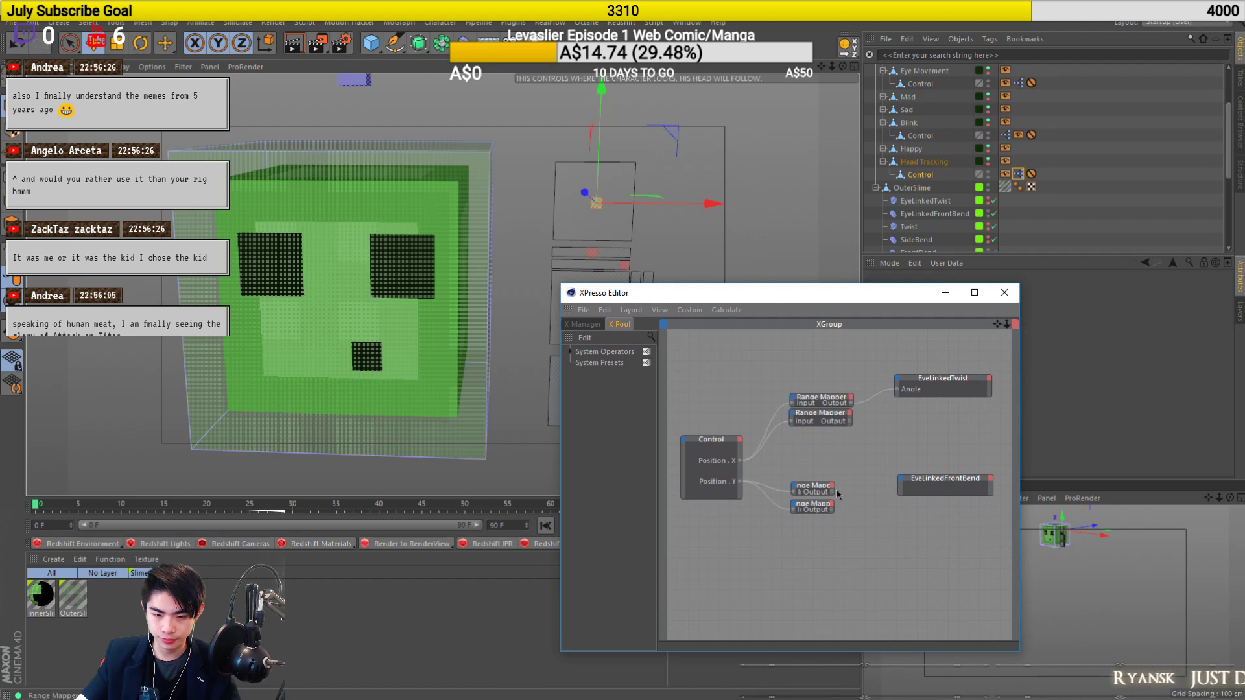
click(941, 491)
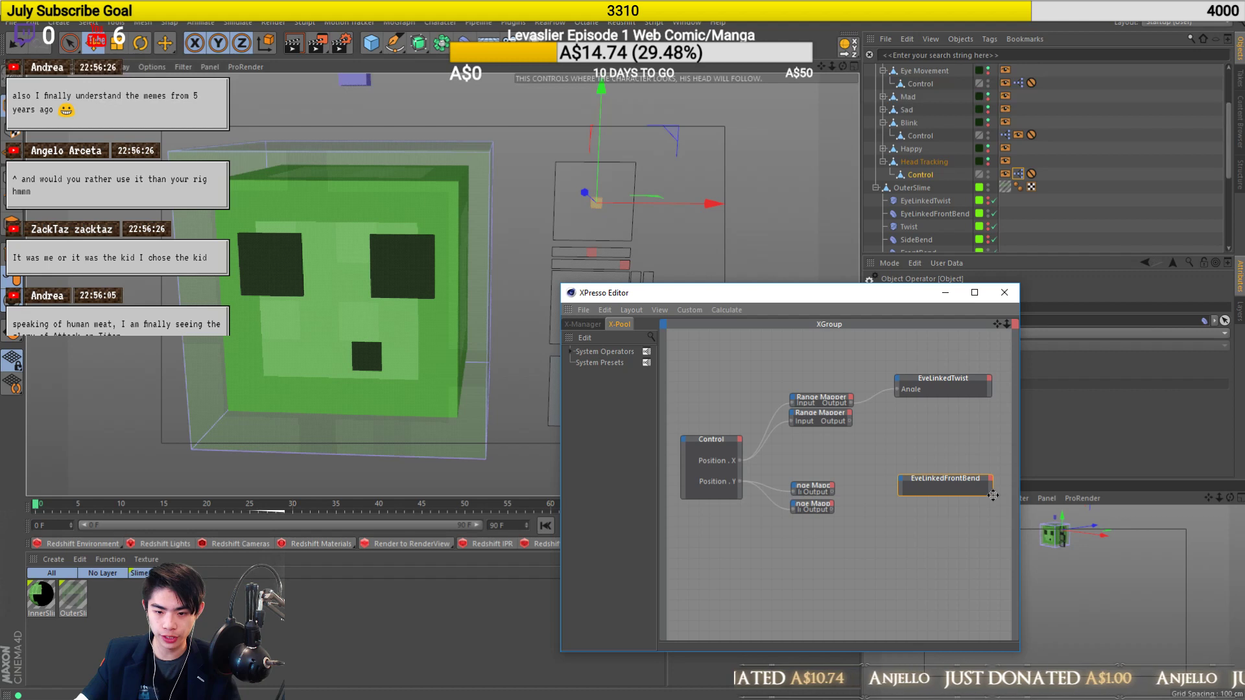
drag(993, 495, 999, 500)
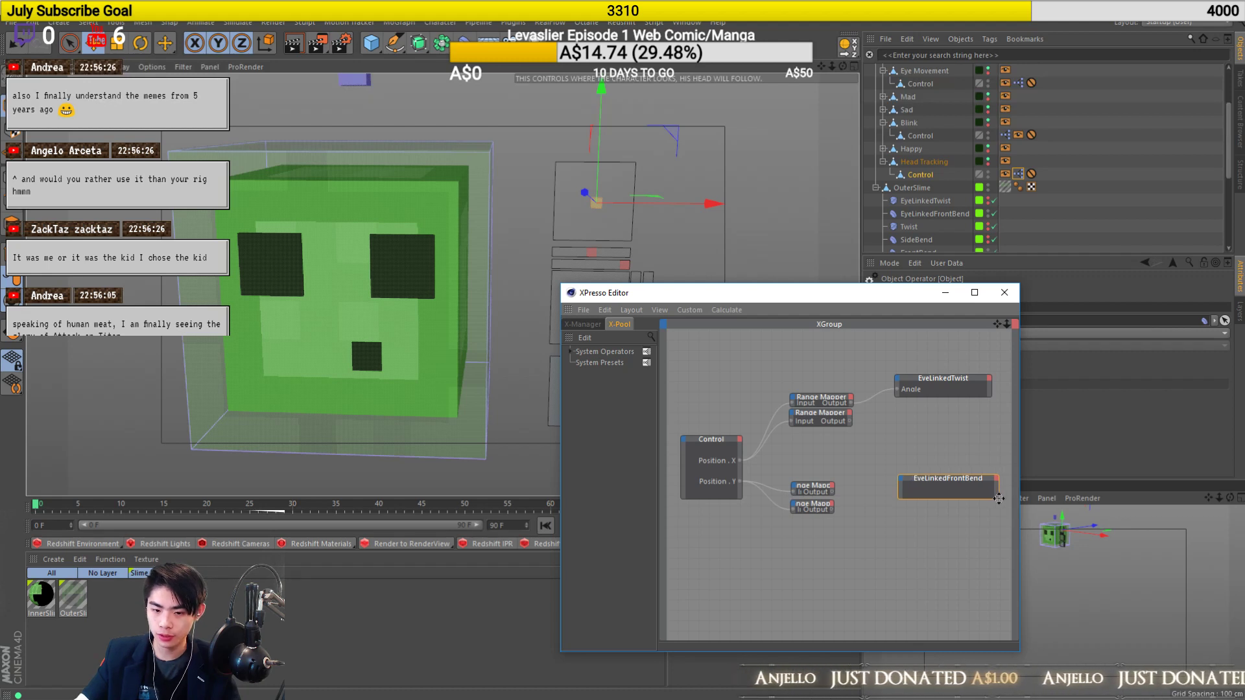
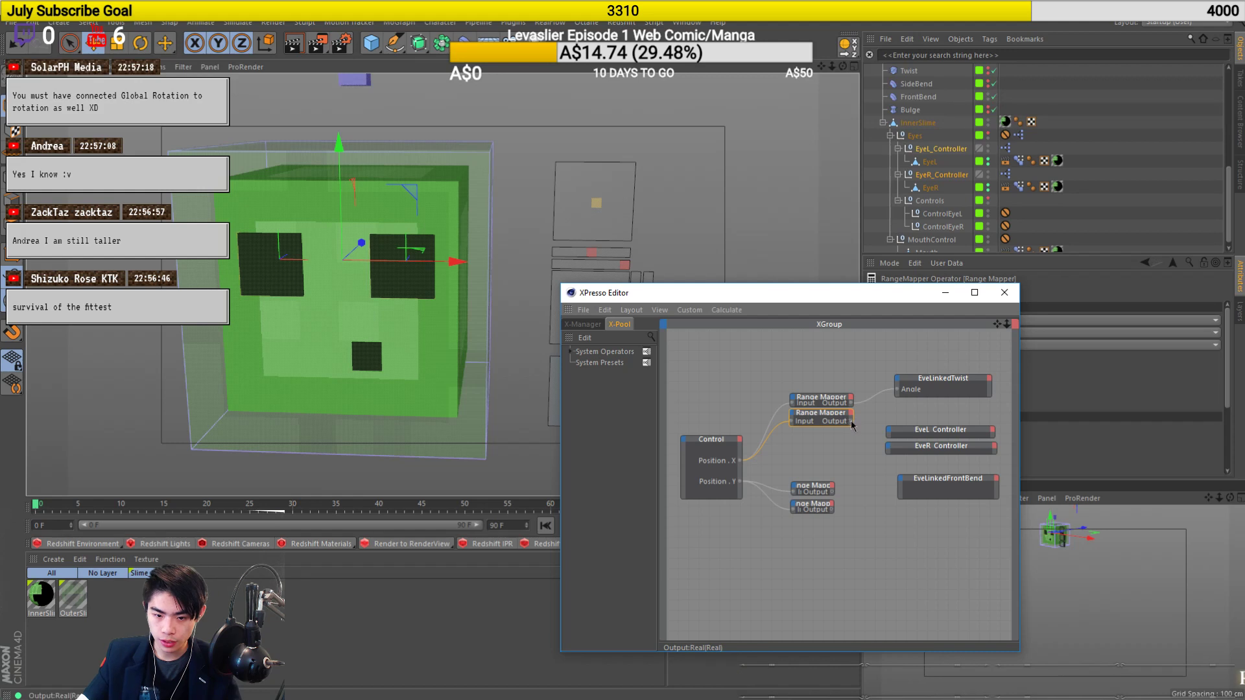
Connect the output of the second Range Mapper on Position . X to Position . X of the EyeL_Controller node.
click(891, 432)
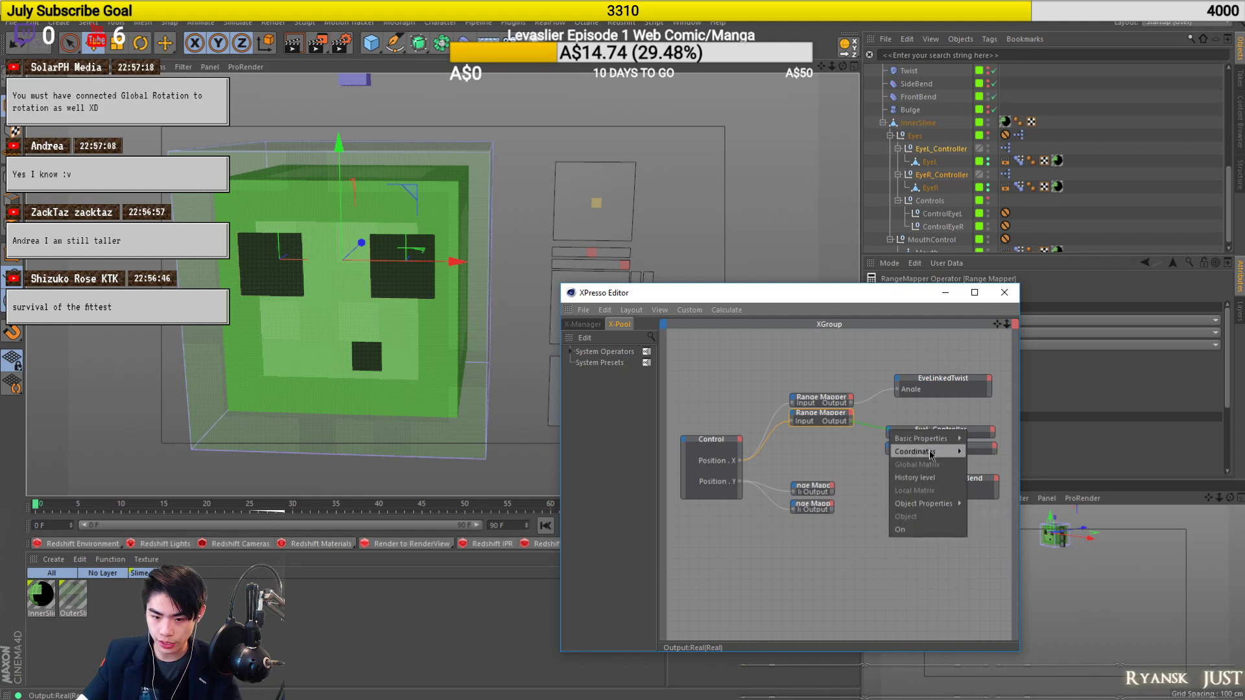
mouse_move(928, 451)
mouse_move(1003, 495)
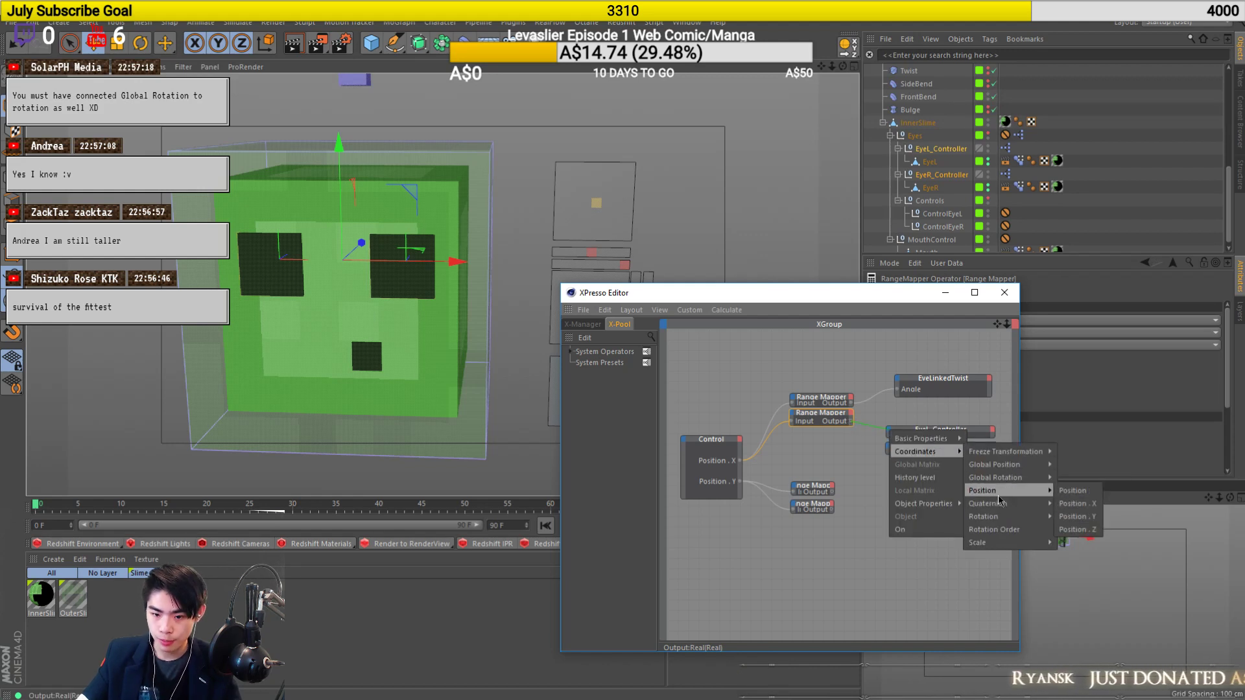
click(1077, 503)
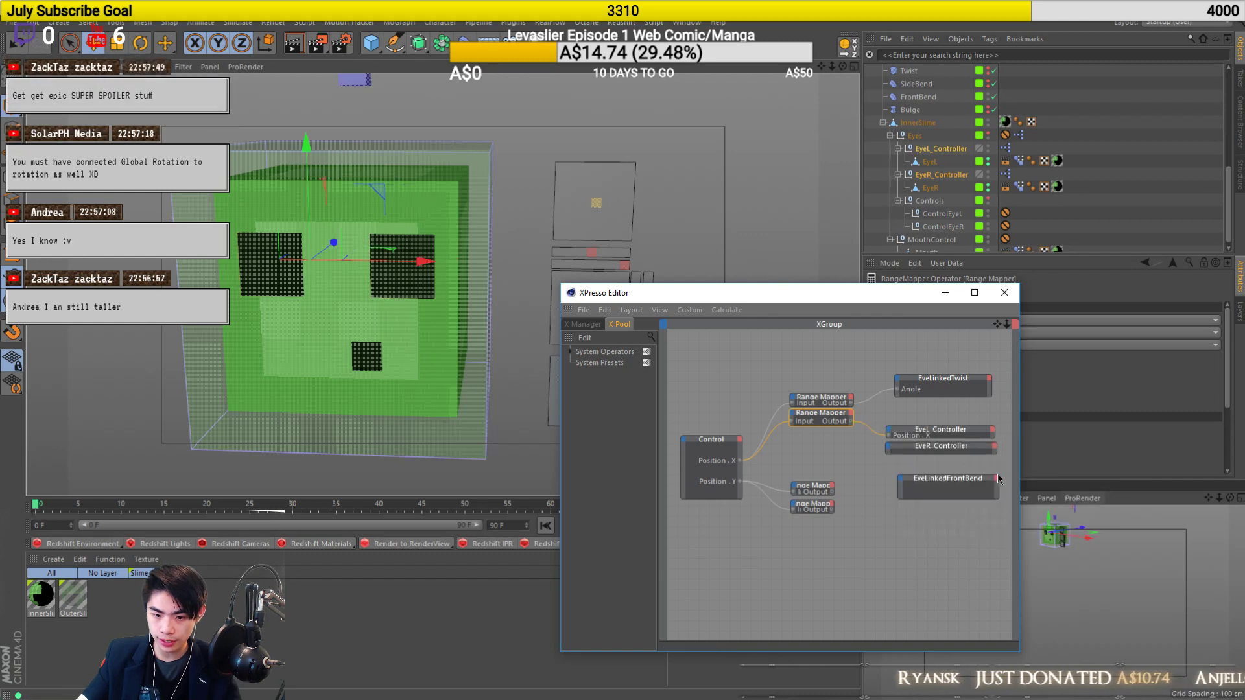
Abandon connecting the Range Mapper to the EyeR_Controller node and delete that Range Mapper.
click(889, 448)
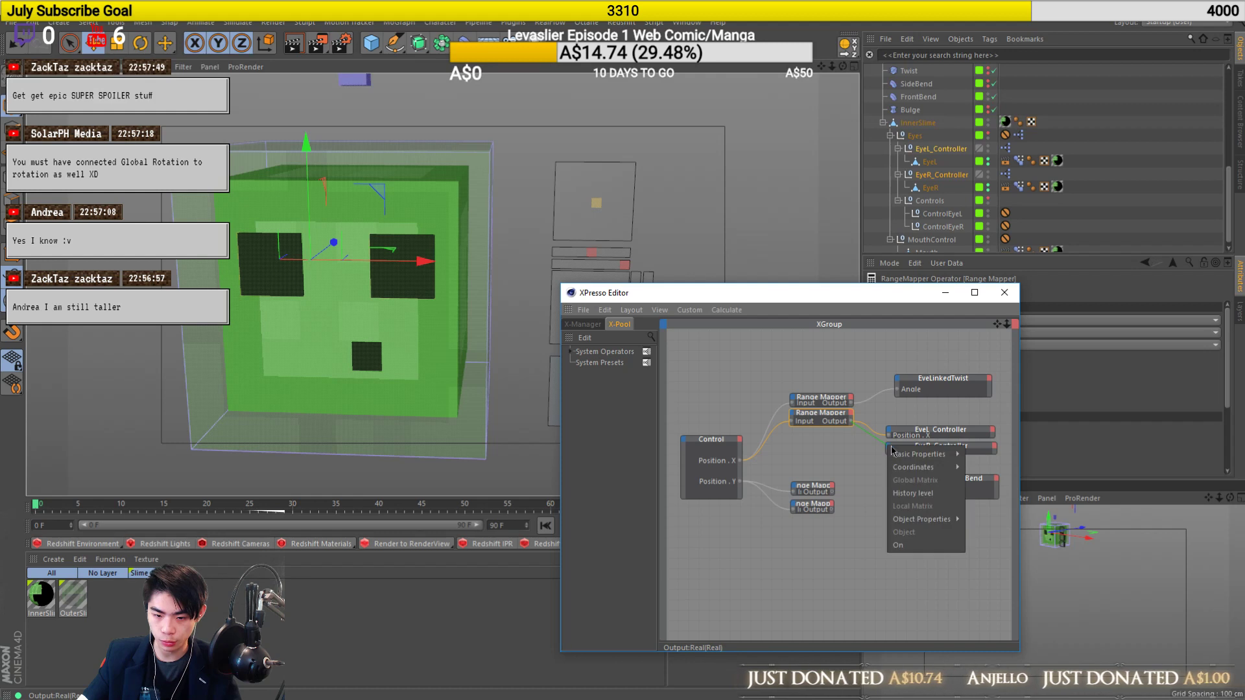
mouse_move(910, 454)
mouse_move(1022, 454)
click(824, 434)
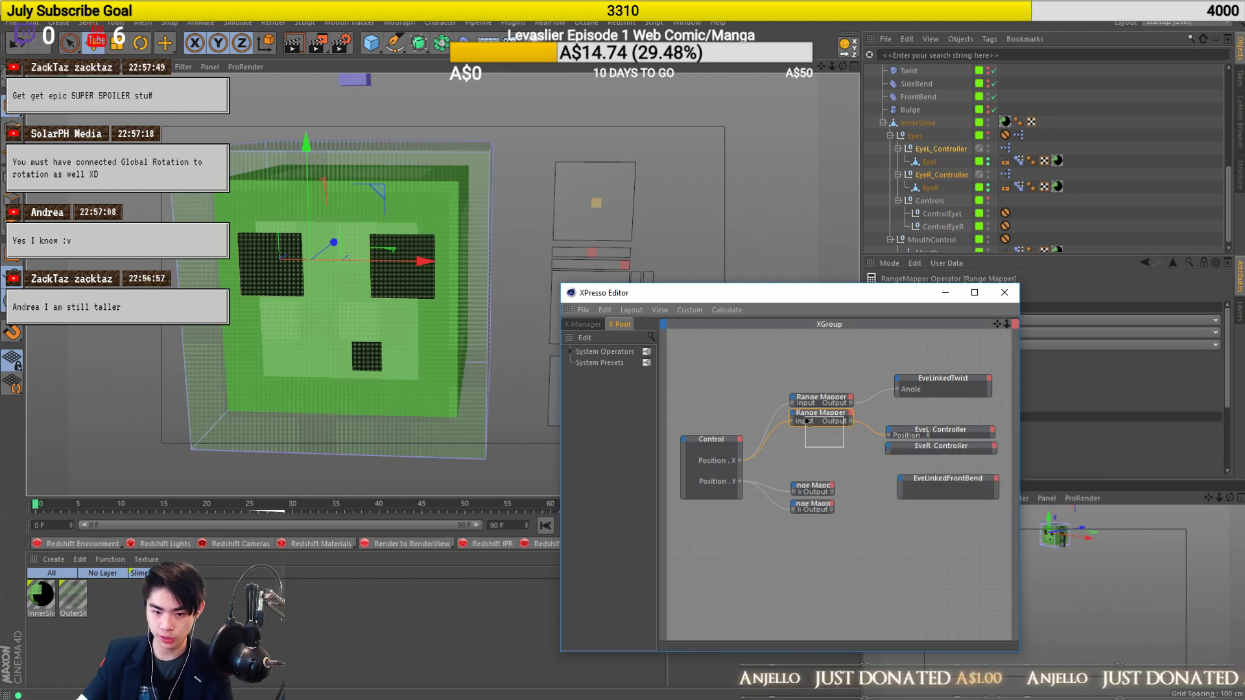
key(Delete)
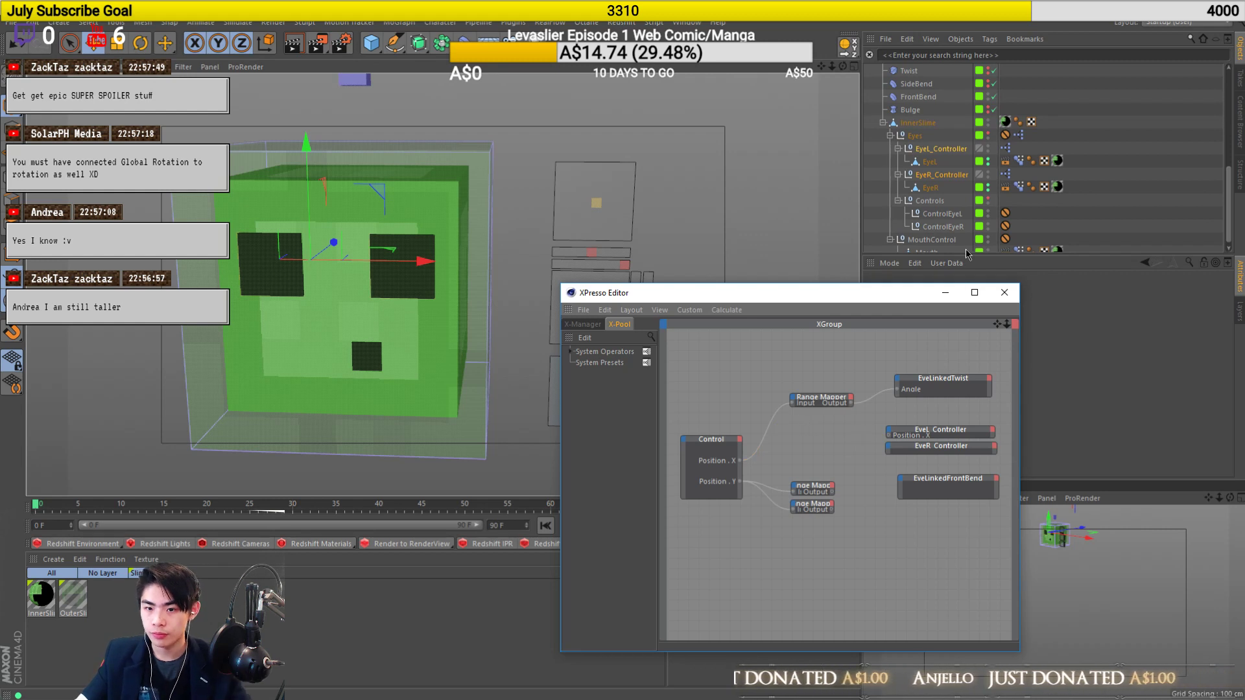
Open the Eye Movement control's expression and copy the two Range Mappers that drive Position . X of ControlEyeL and ControlEyeR.
drag(765, 289, 876, 362)
click(593, 310)
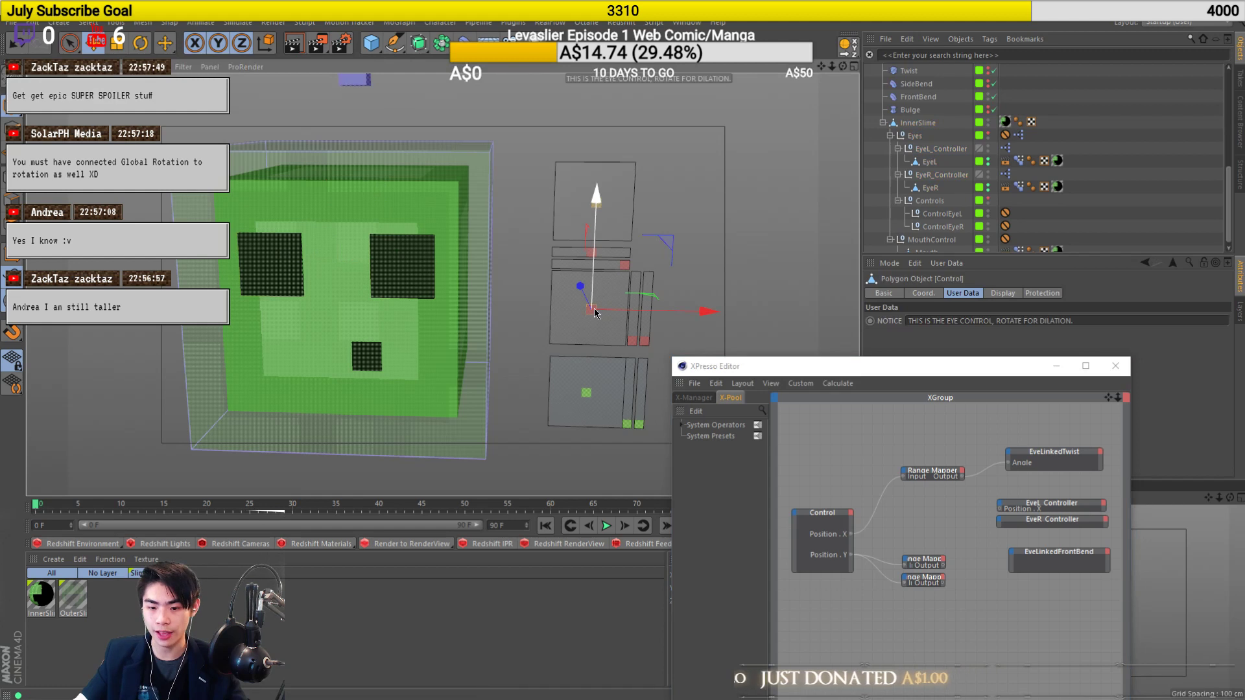
scroll(929, 230, up, 8)
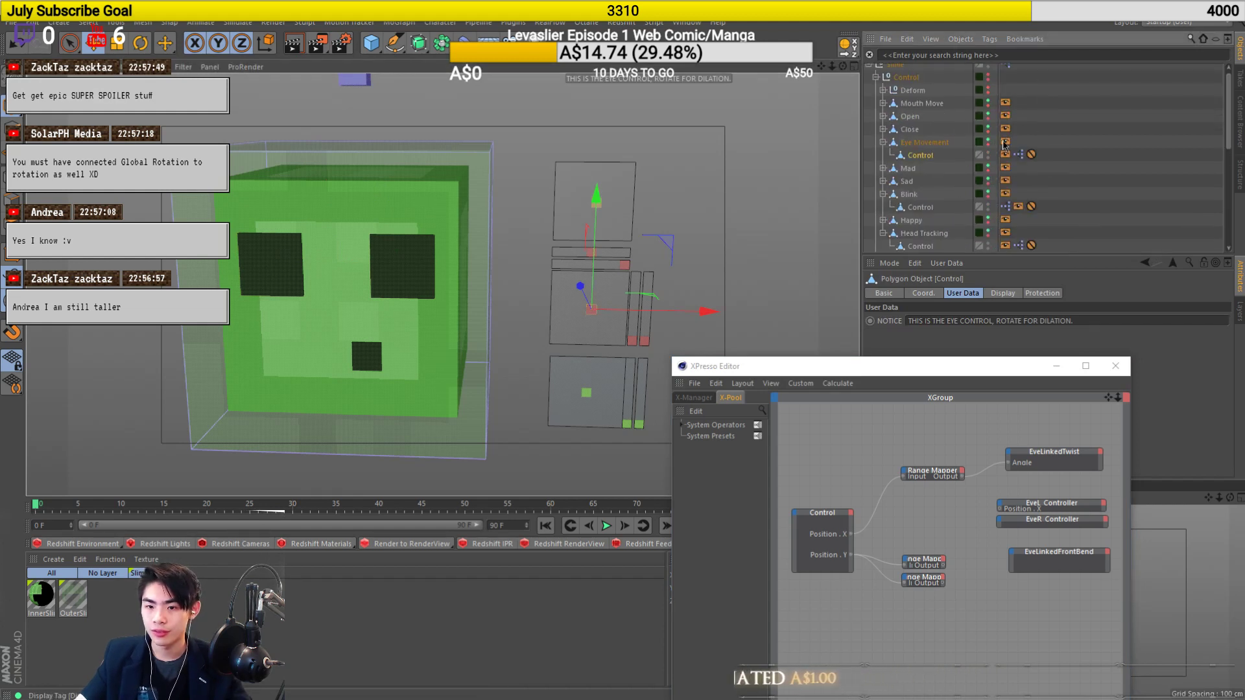
click(1017, 155)
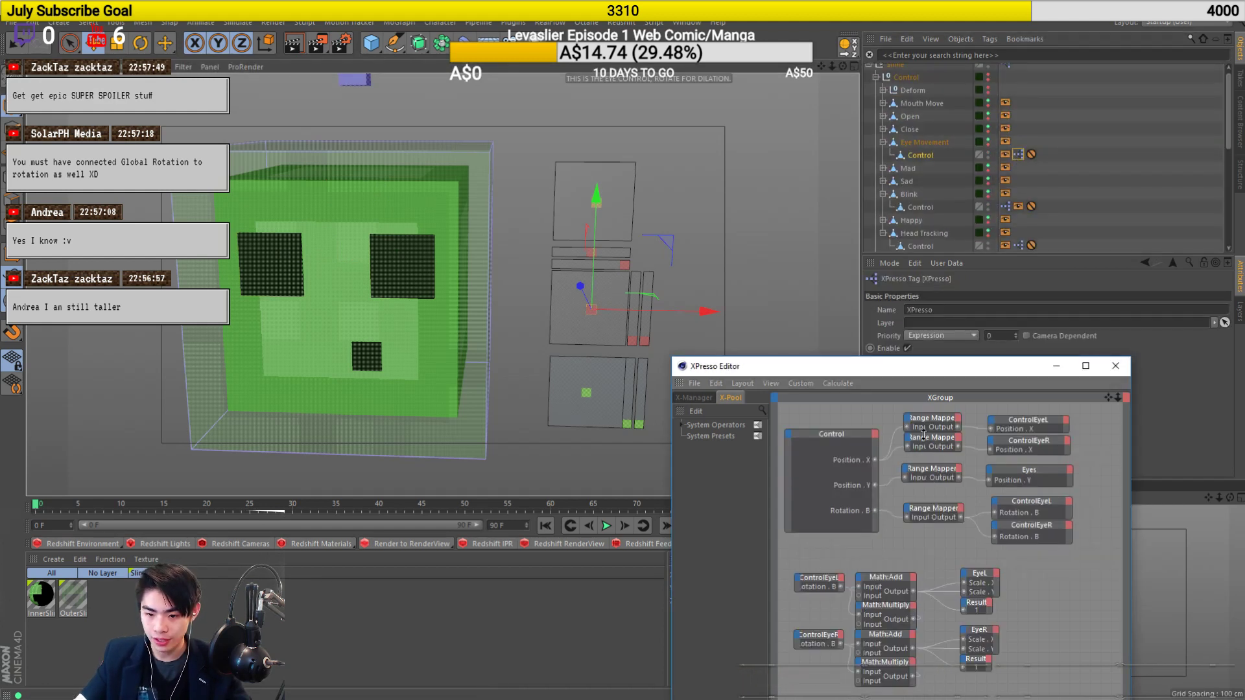
drag(945, 447, 945, 448)
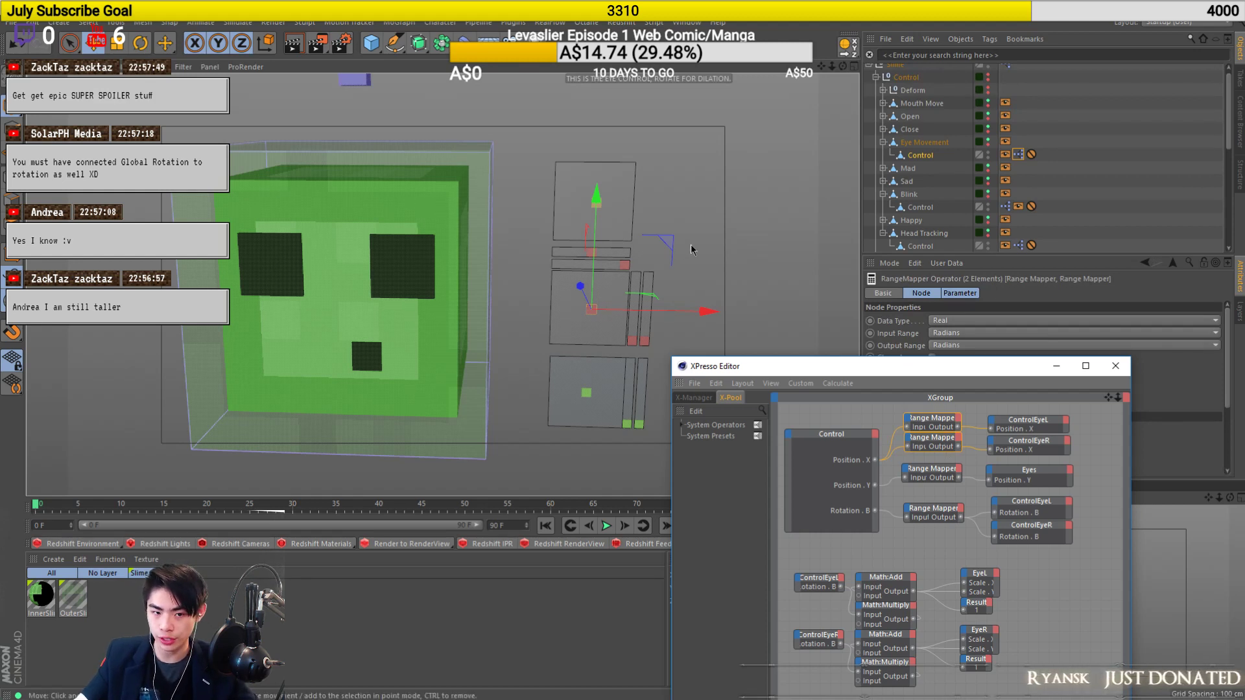
Paste both Range Mappers into the Head Tracking control's expression and connect the first one's output to EyeL_Controller's Position . X.
click(920, 246)
scroll(1032, 209, down, 3)
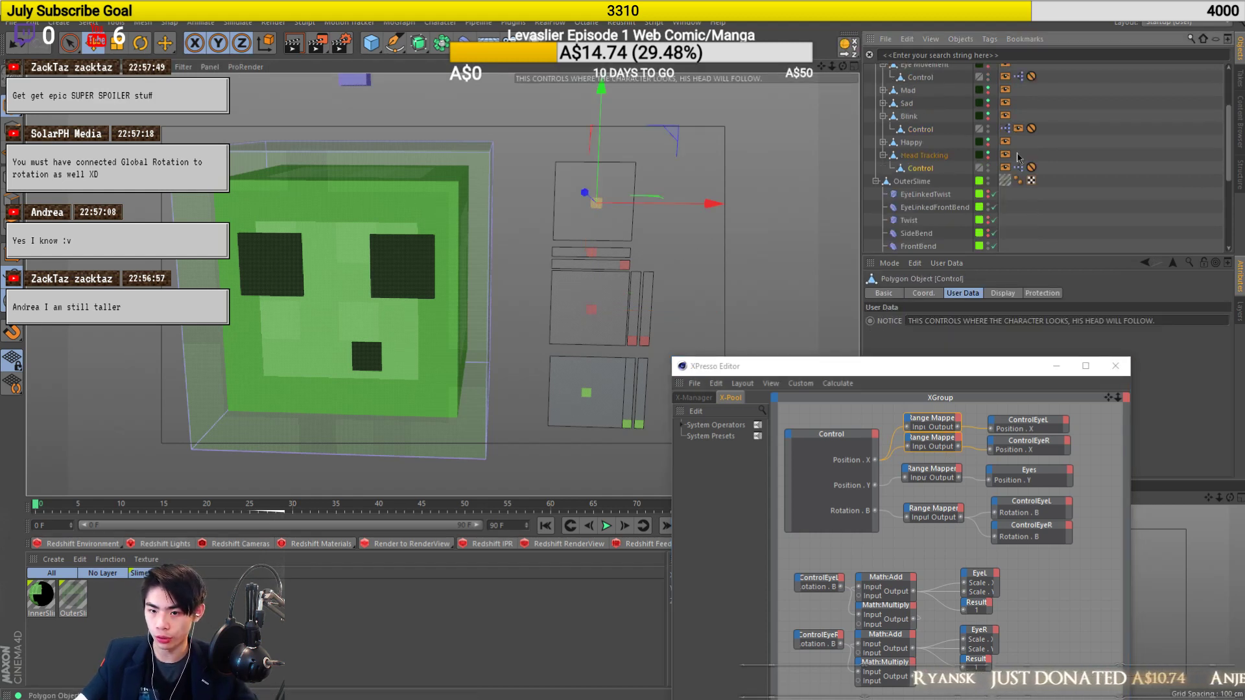
click(1018, 167)
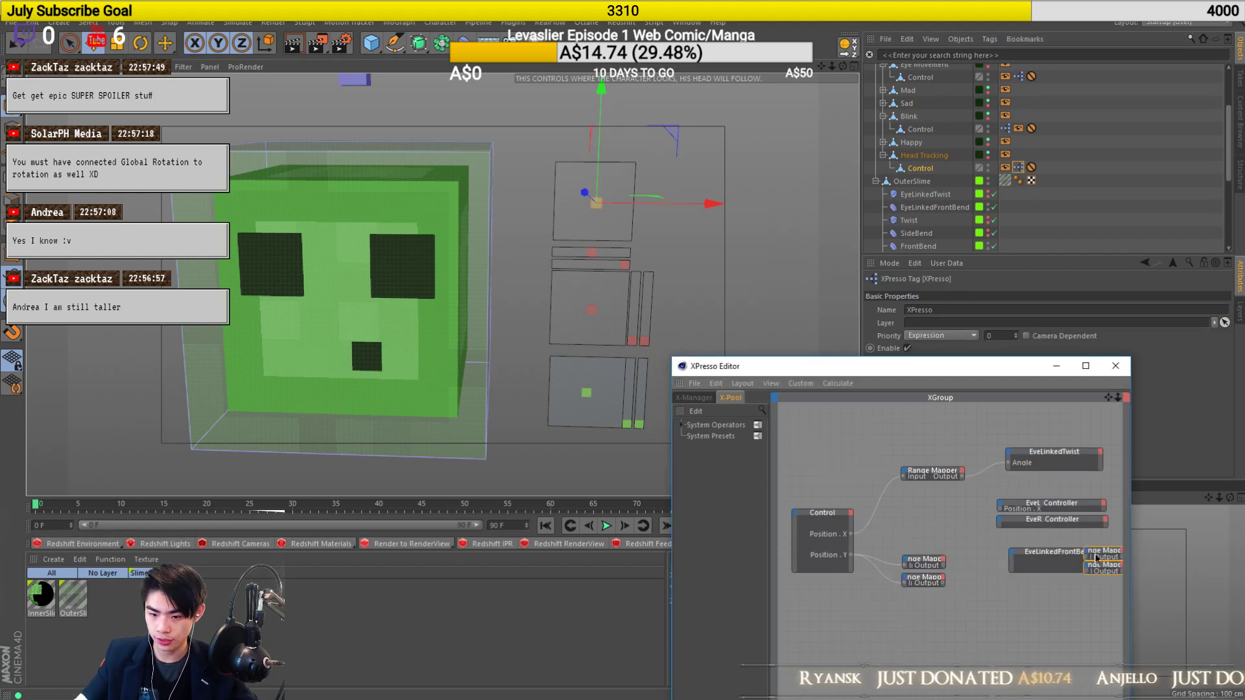
drag(1100, 557, 998, 508)
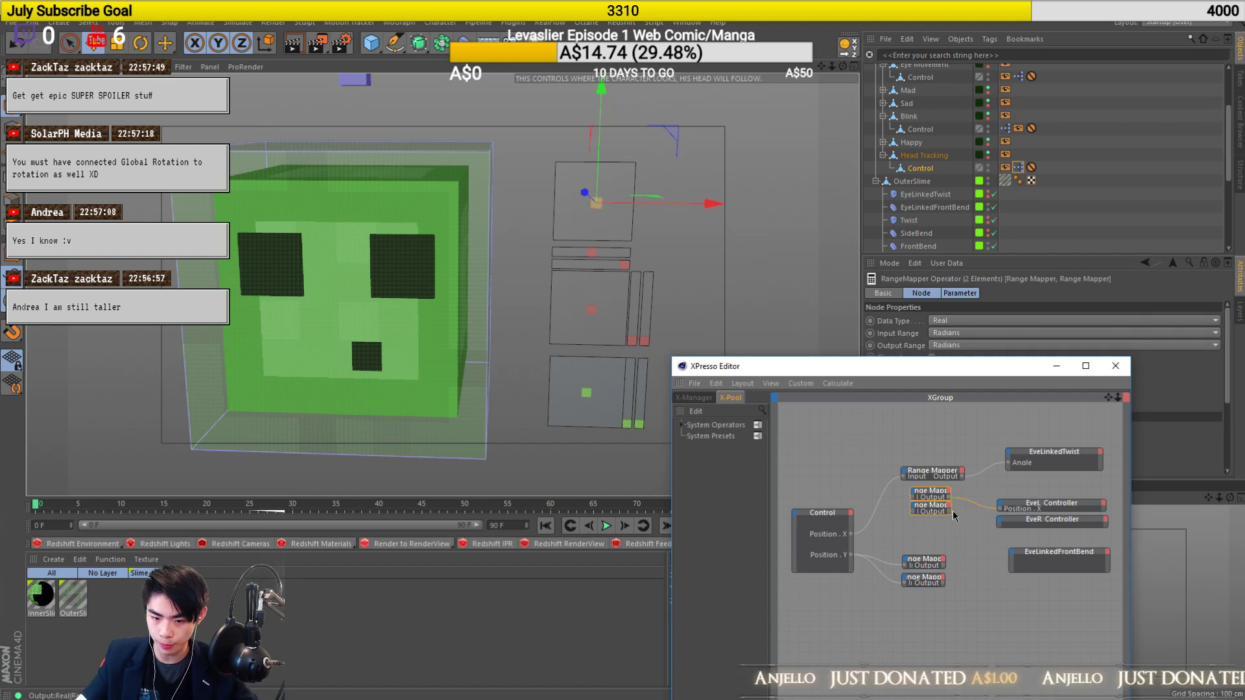
Connect the second pasted Range Mapper to EyeR_Controller's Position . X and feed both mappers from the Control node's Position . X.
drag(999, 516, 1000, 518)
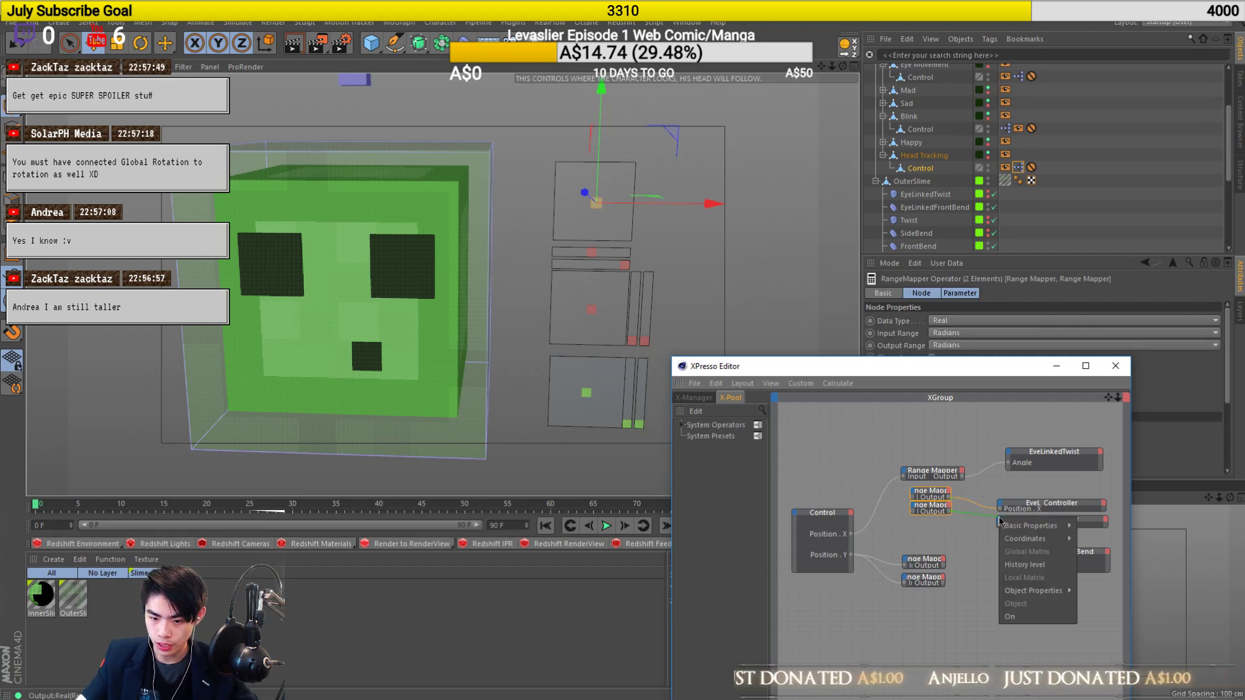
mouse_move(1015, 538)
mouse_move(1131, 553)
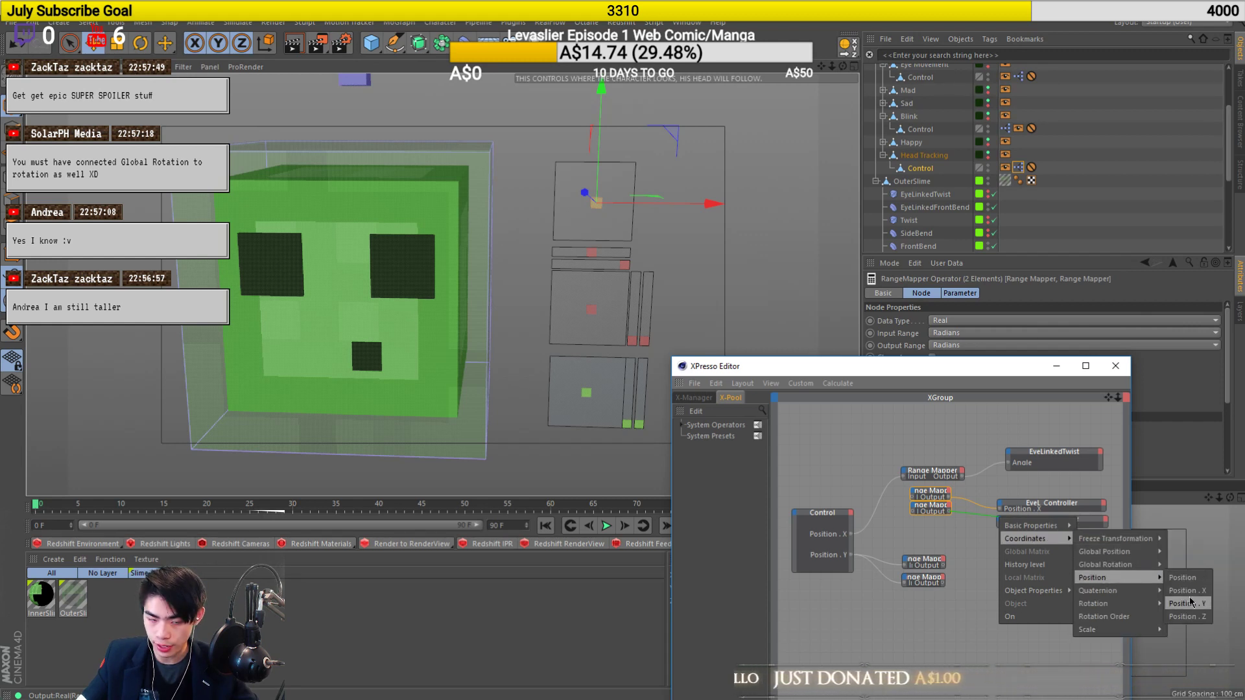
click(1187, 578)
Clear the node selection, test-move the Head Tracking control and undo the move.
click(1015, 612)
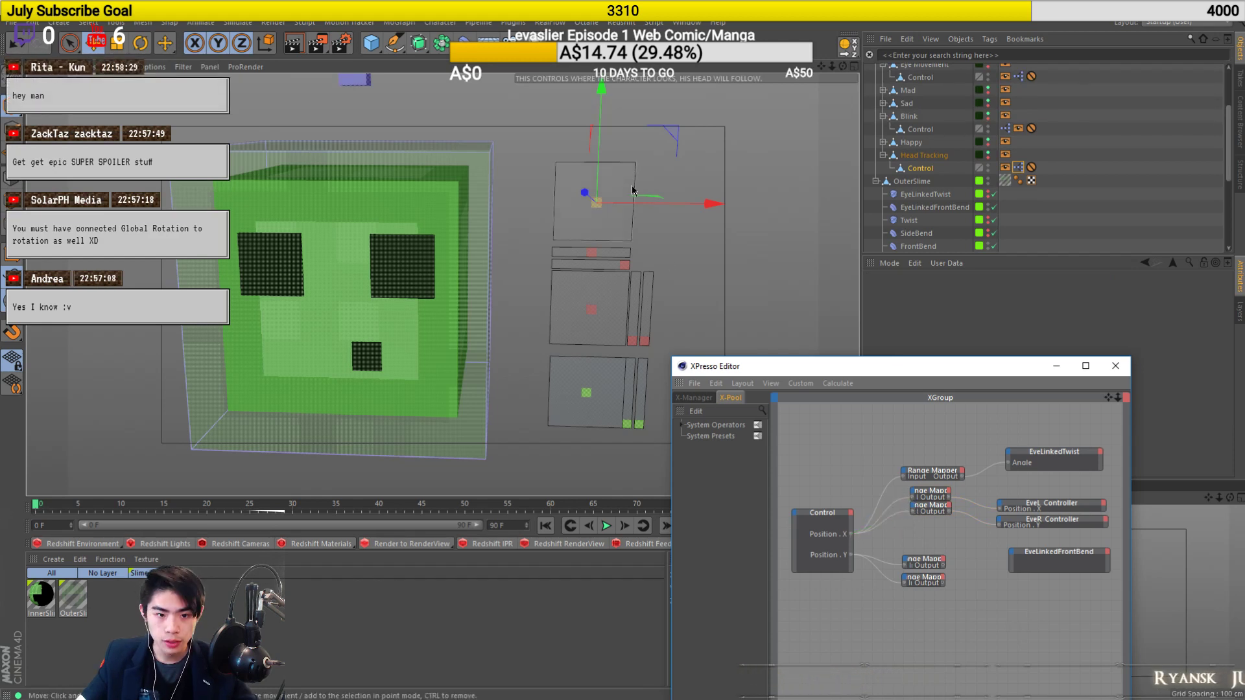
drag(687, 203, 843, 308)
key(ctrl+z)
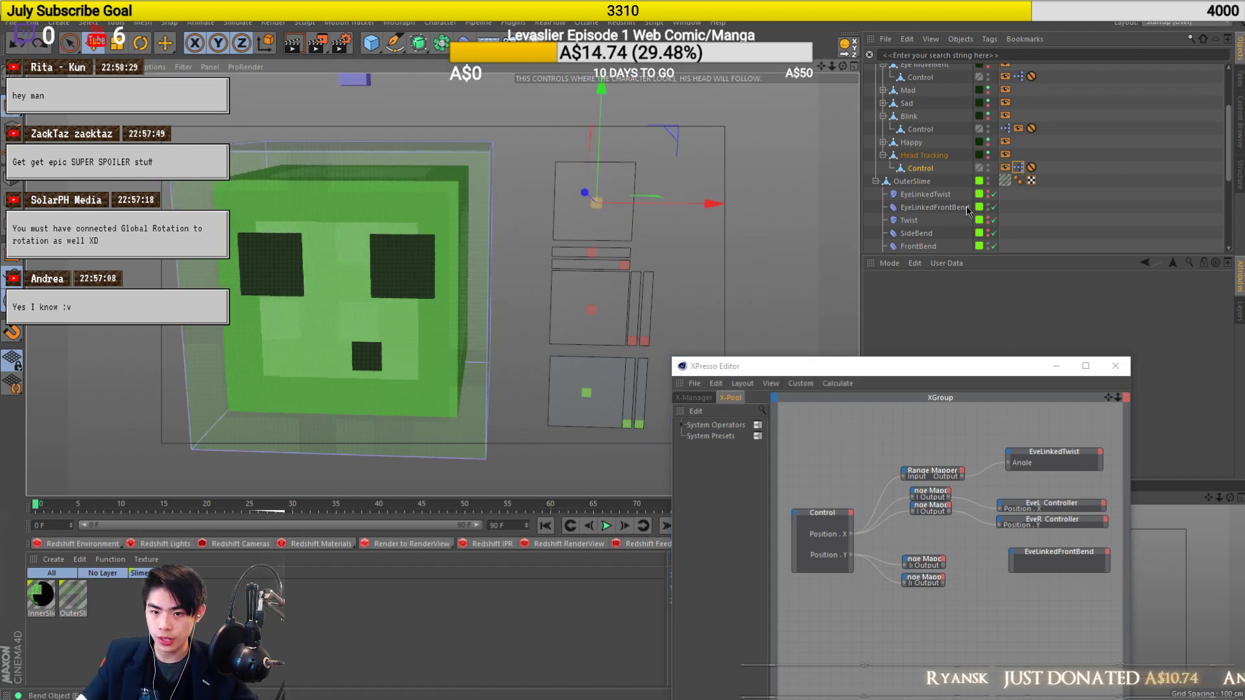
In EyeR_Controller's XPresso expression, delete the ControlEyeL and EyeL nodes and replace the ControlEyeR reference with EyeR_Controller.
scroll(951, 195, down, 4)
click(941, 143)
ctrl+click(940, 169)
click(1005, 167)
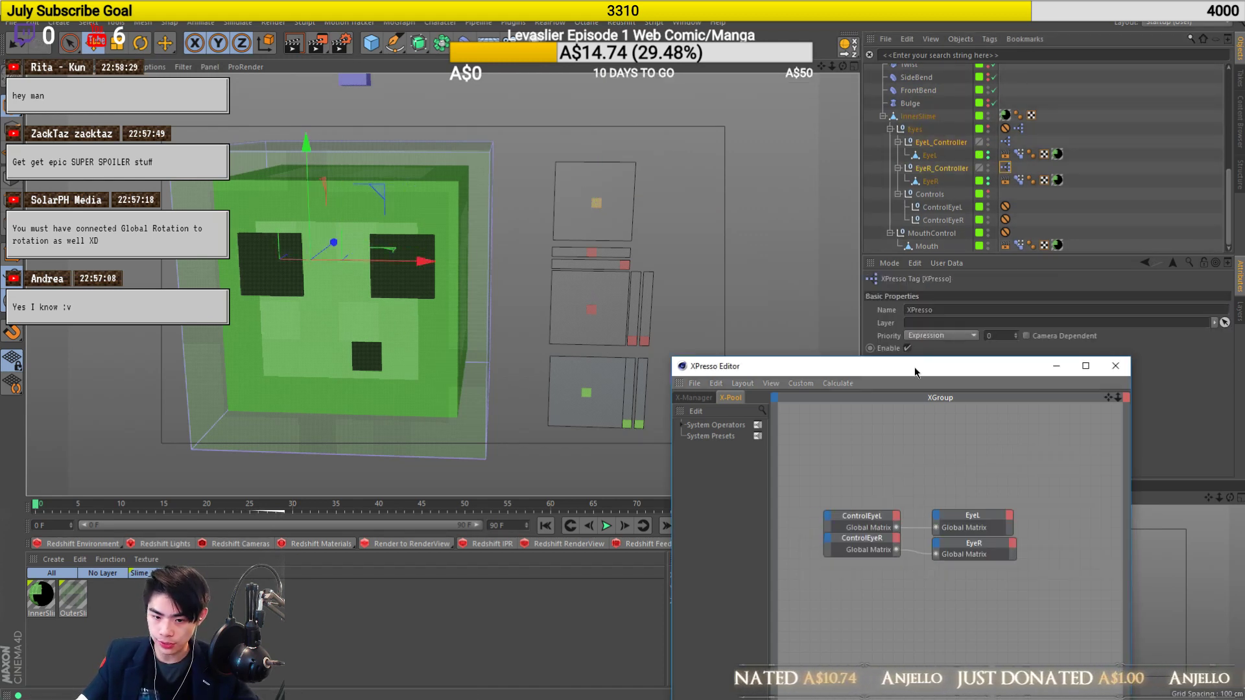
click(859, 528)
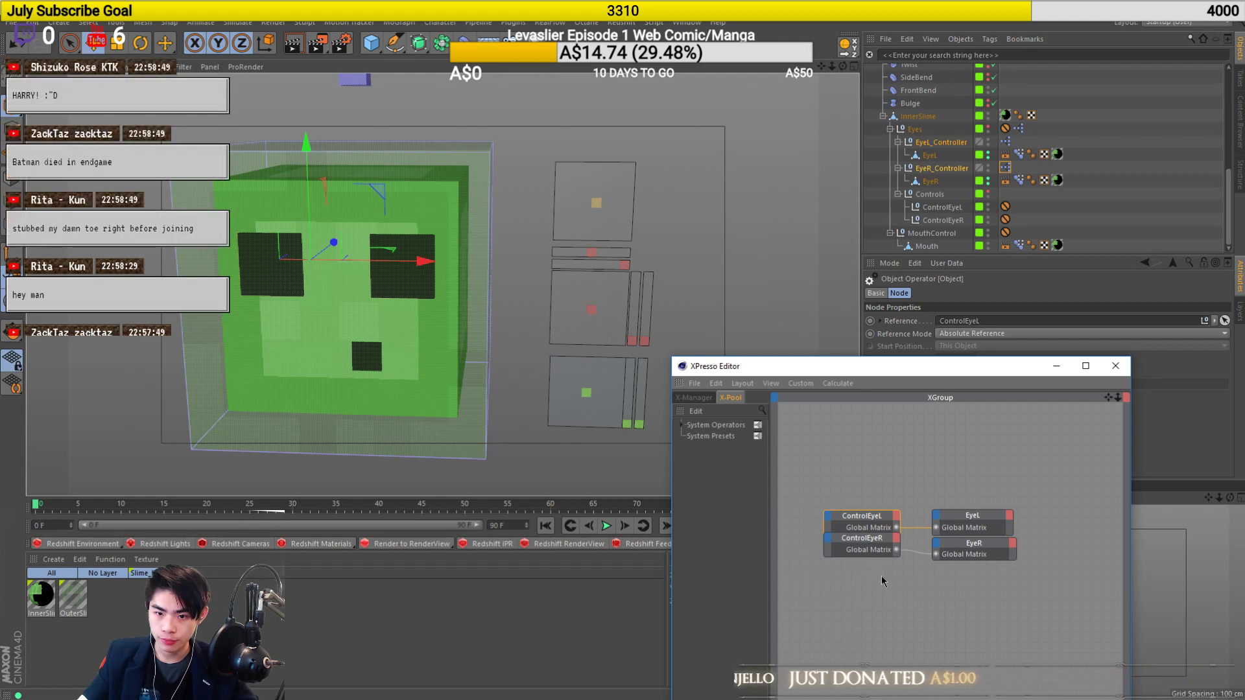
drag(883, 491, 1015, 533)
key(Delete)
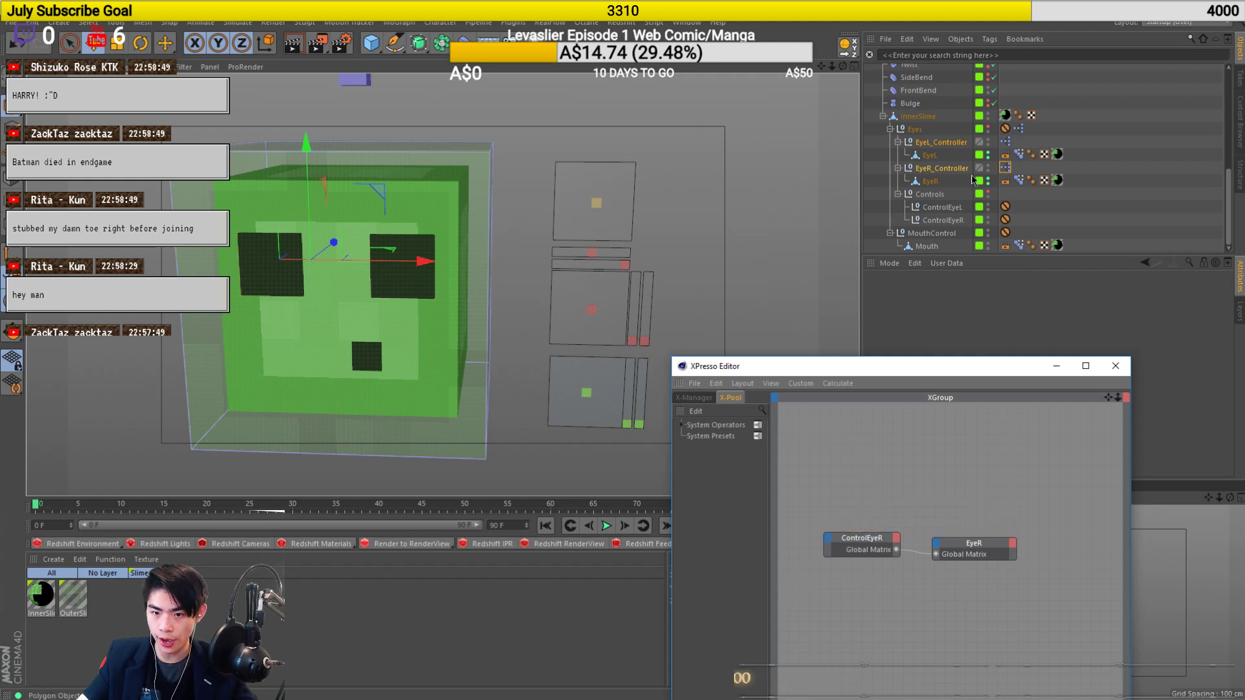
click(944, 170)
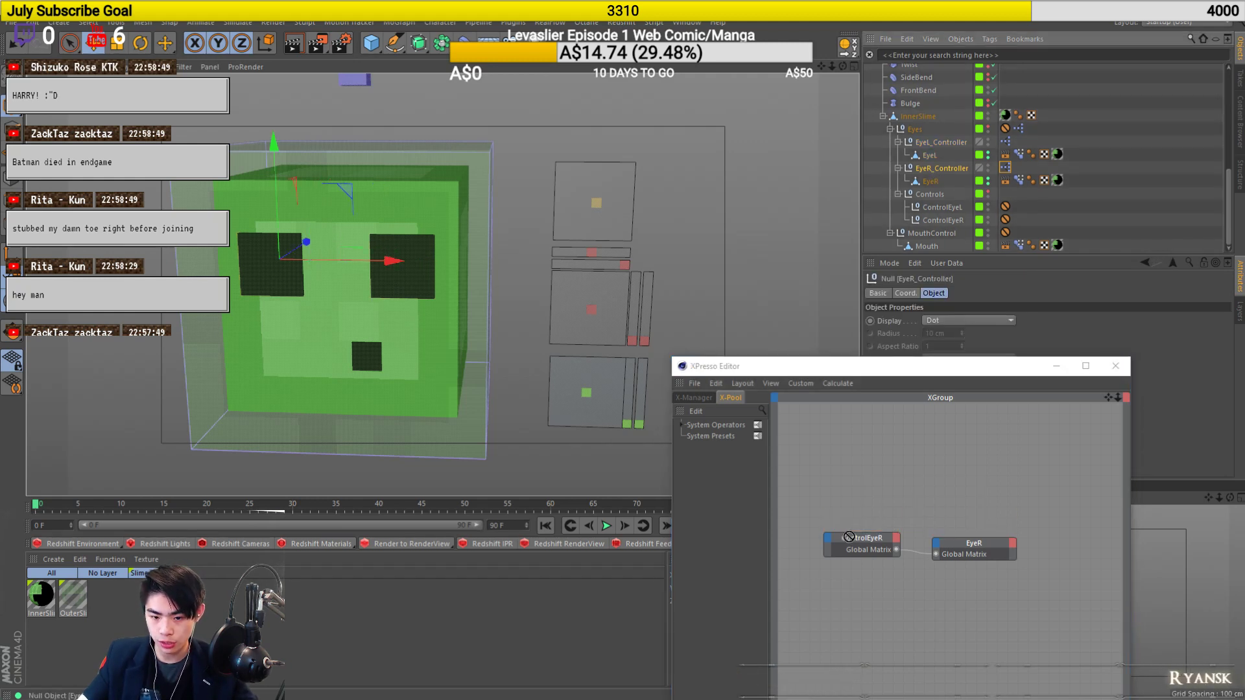
Open EyeL_Controller's XPresso expression and replace the ControlEyeL reference that drives EyeL with EyeL_Controller.
click(1005, 142)
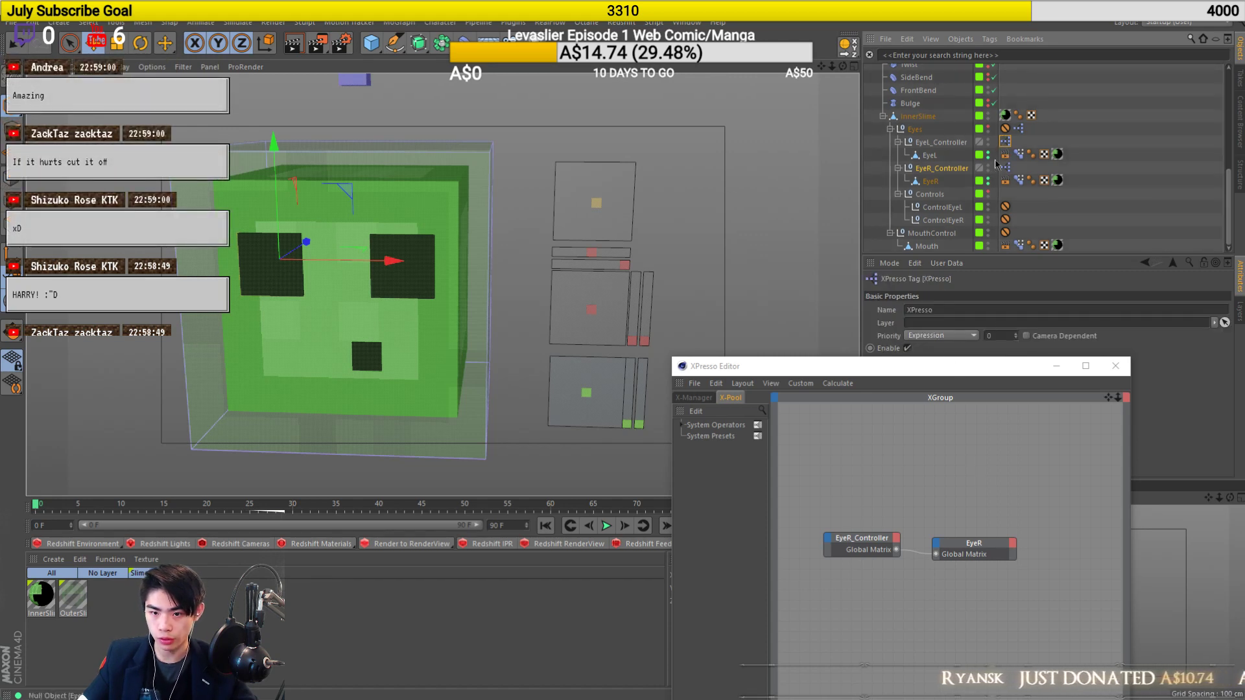
double_click(1005, 142)
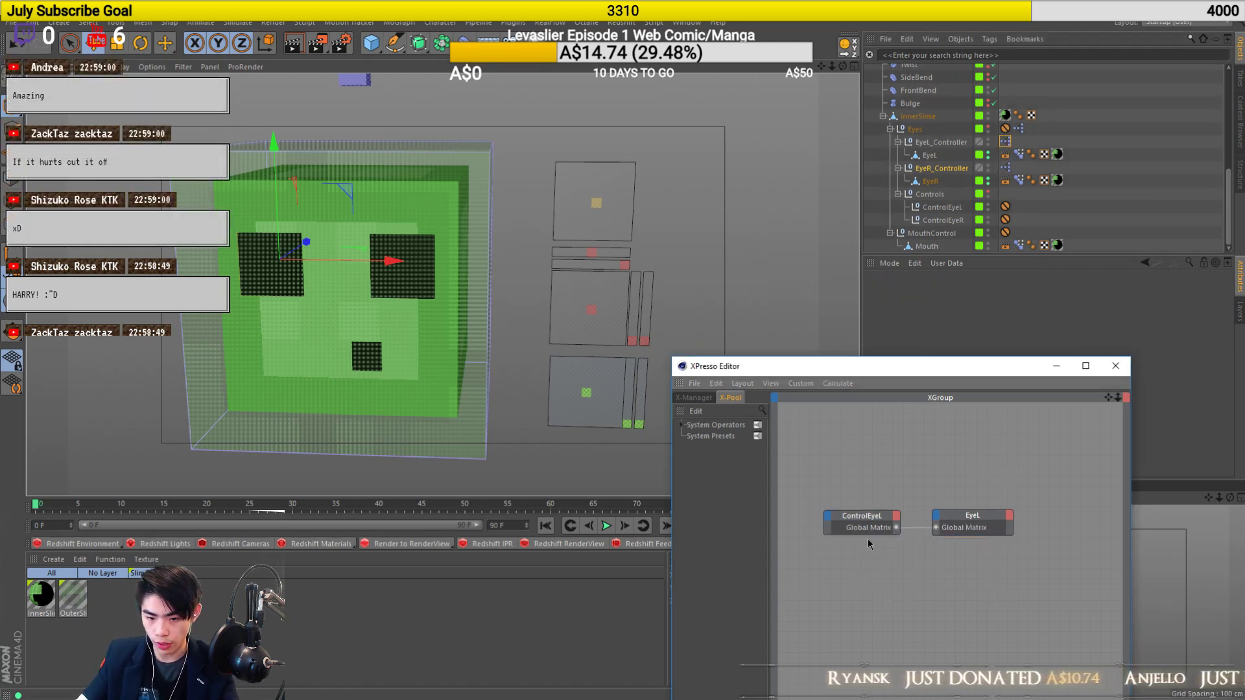
drag(946, 142, 860, 528)
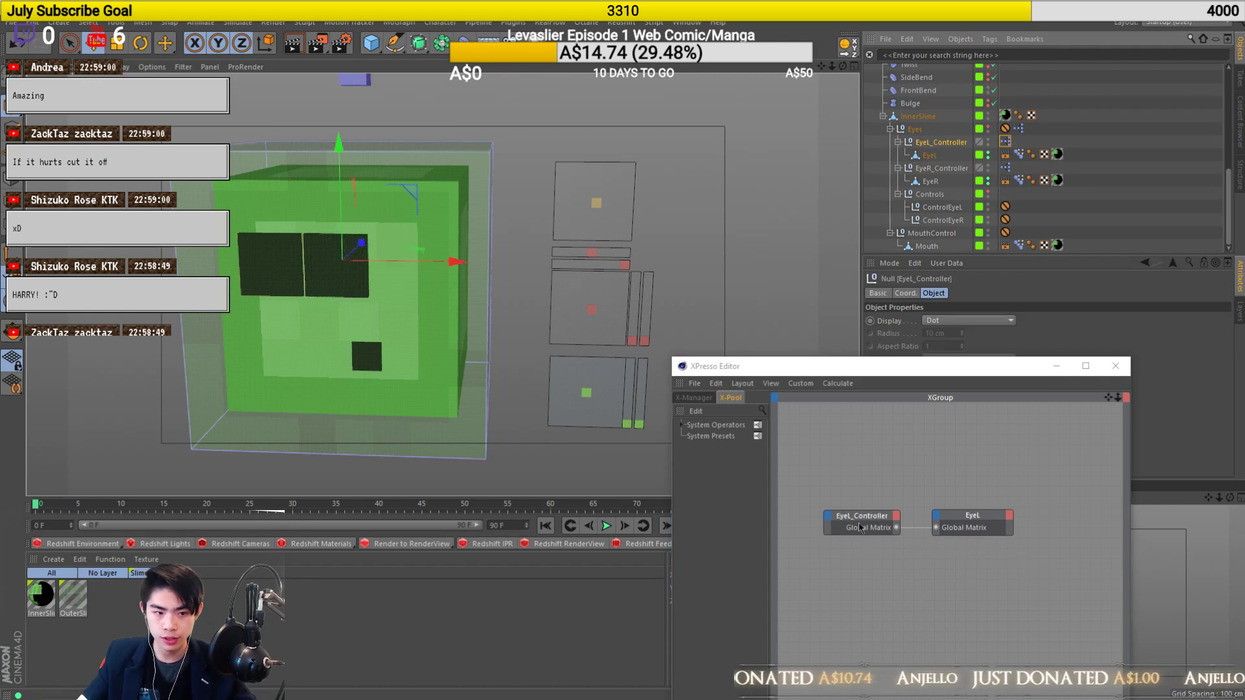
Check the eye placement on the face and undo the node changes in both eye controllers' expressions.
scroll(333, 318, up, 8)
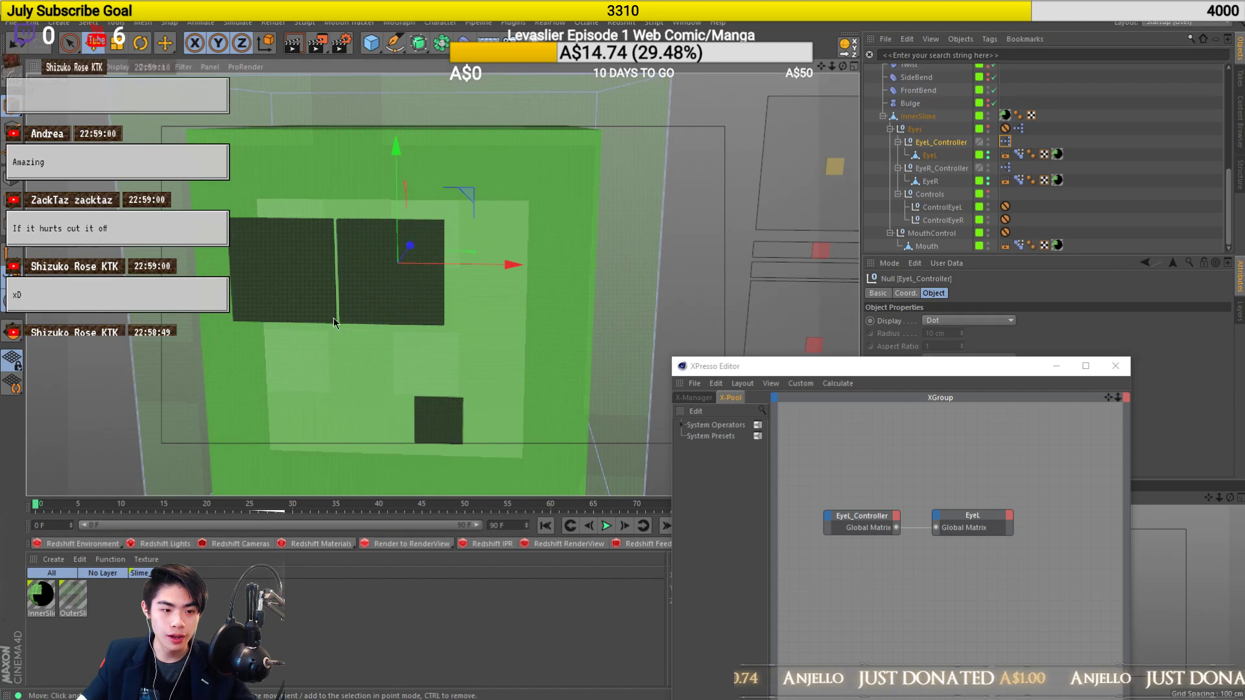
scroll(337, 309, down, 8)
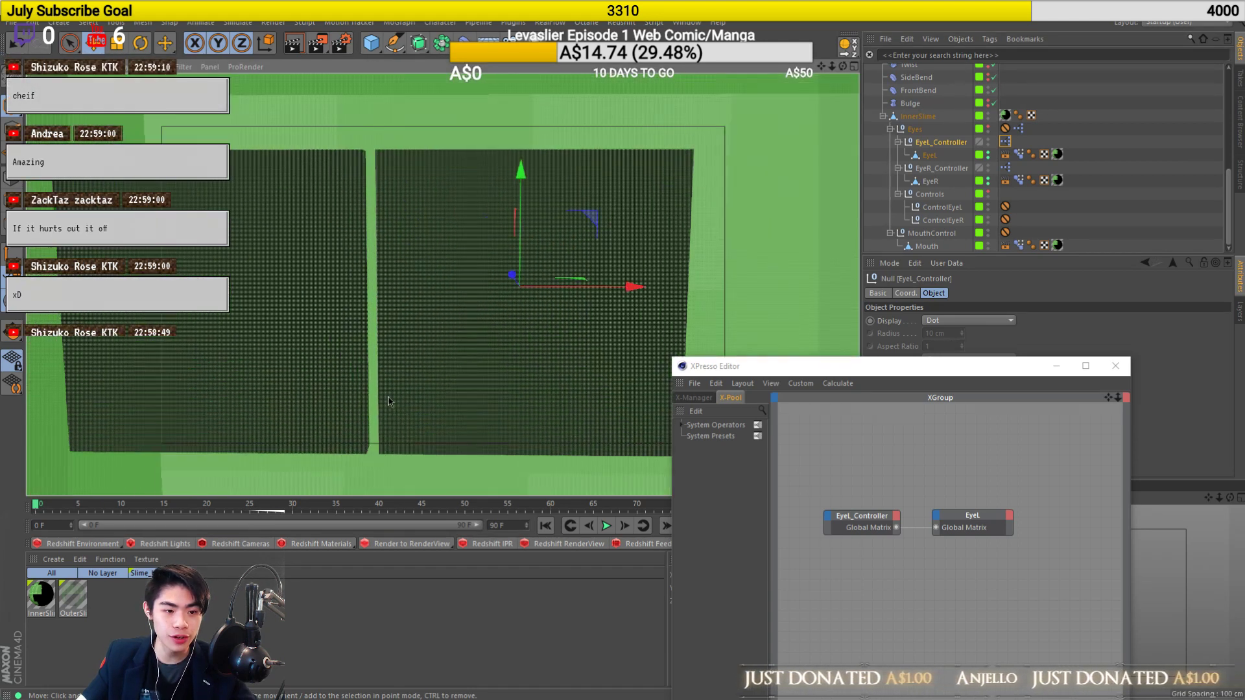
mouse_move(443, 352)
alt+mouse_down()
mouse_move(422, 334)
mouse_move(433, 340)
alt+mouse_up()
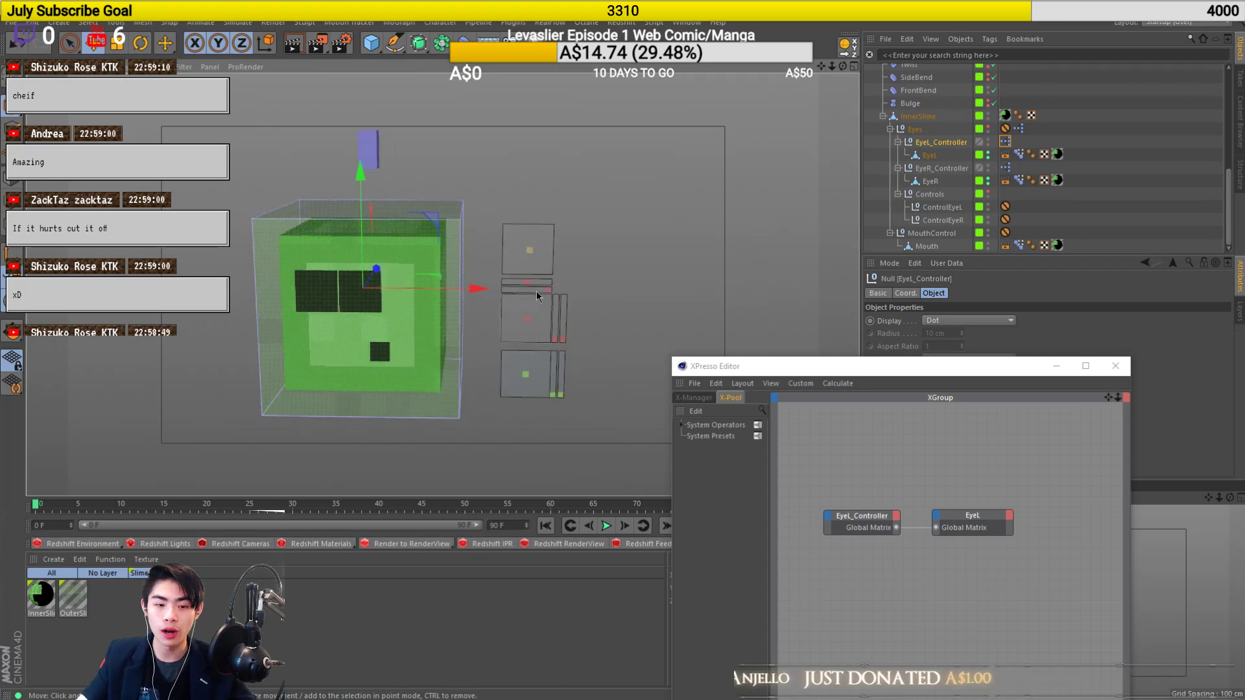
key(ctrl+z)
key(ctrl+z)
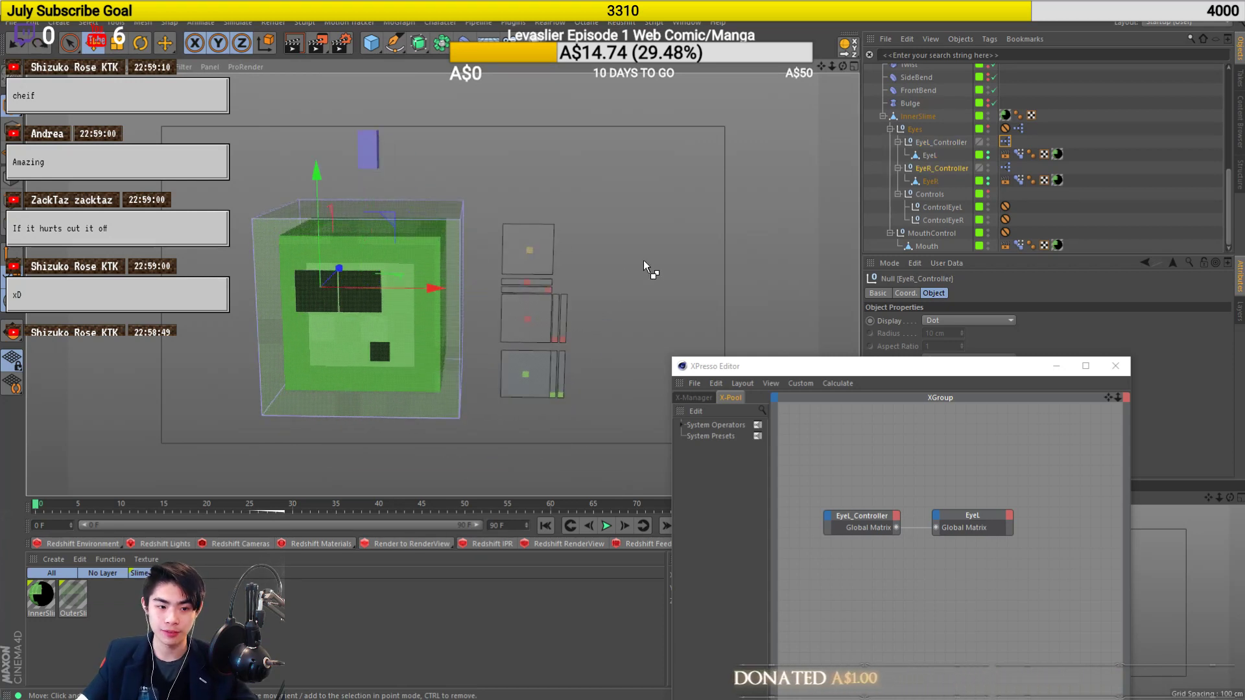
Try to align the EyeL_Controller null with its eye using the Transfer tool.
click(942, 142)
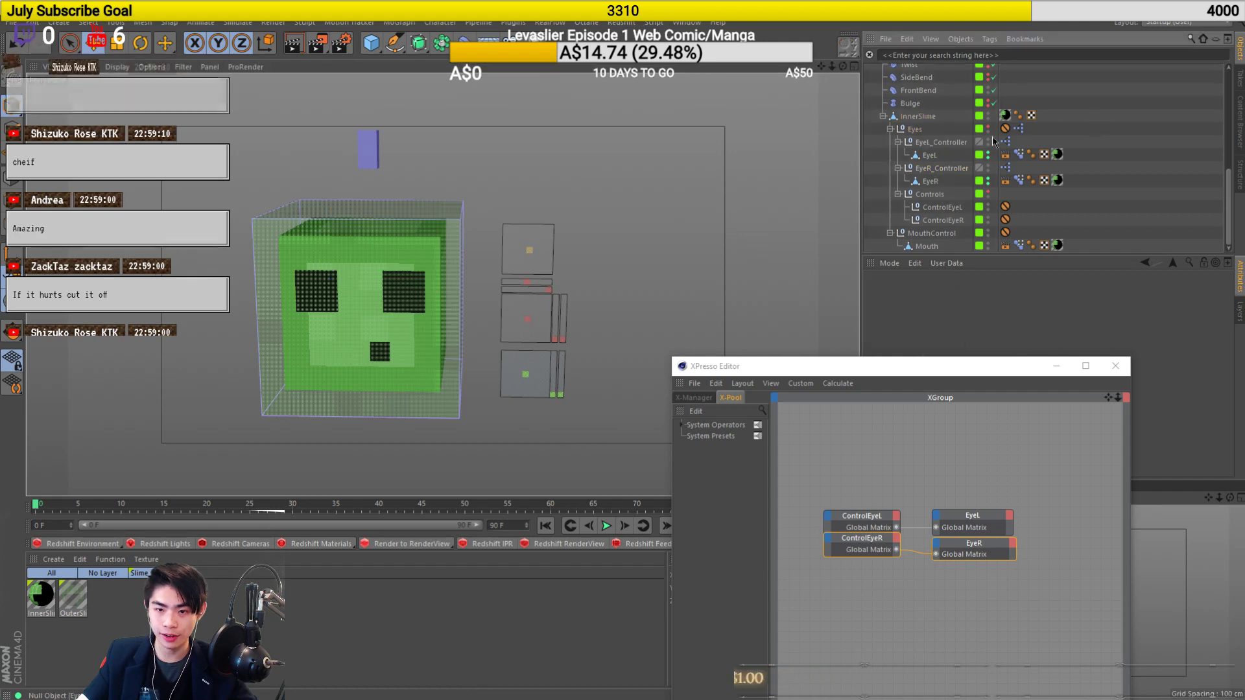
scroll(367, 296, up, 6)
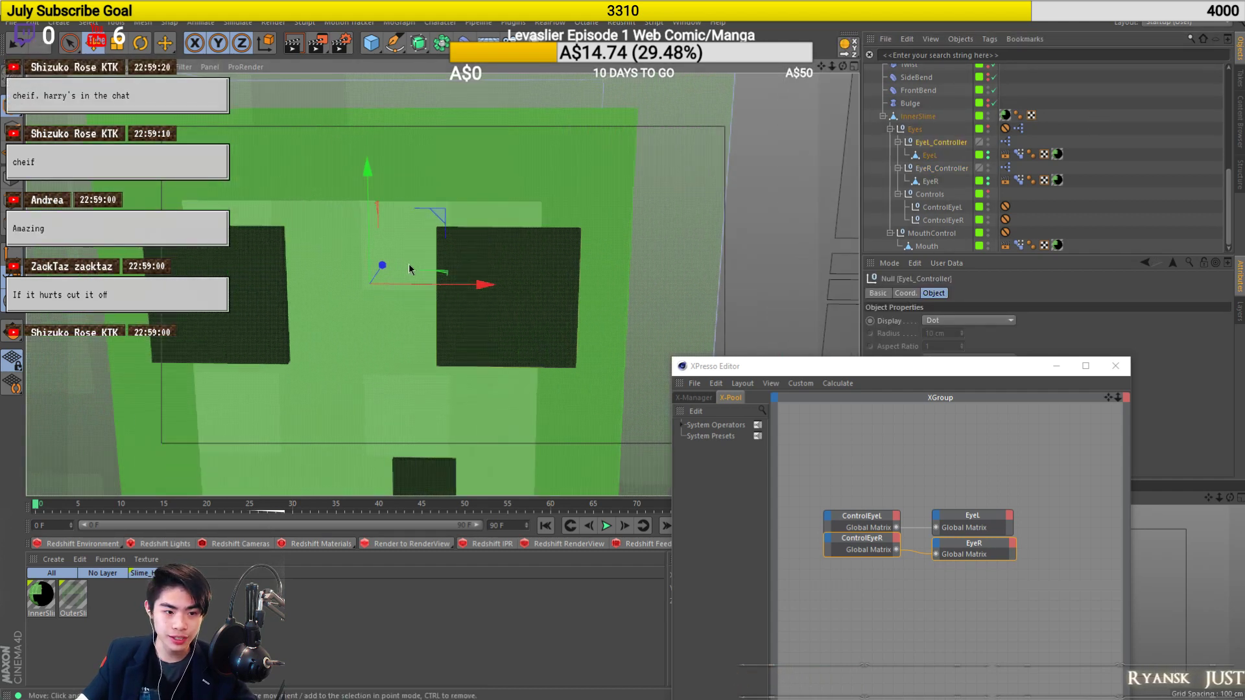
alt+drag(409, 268, 843, 161)
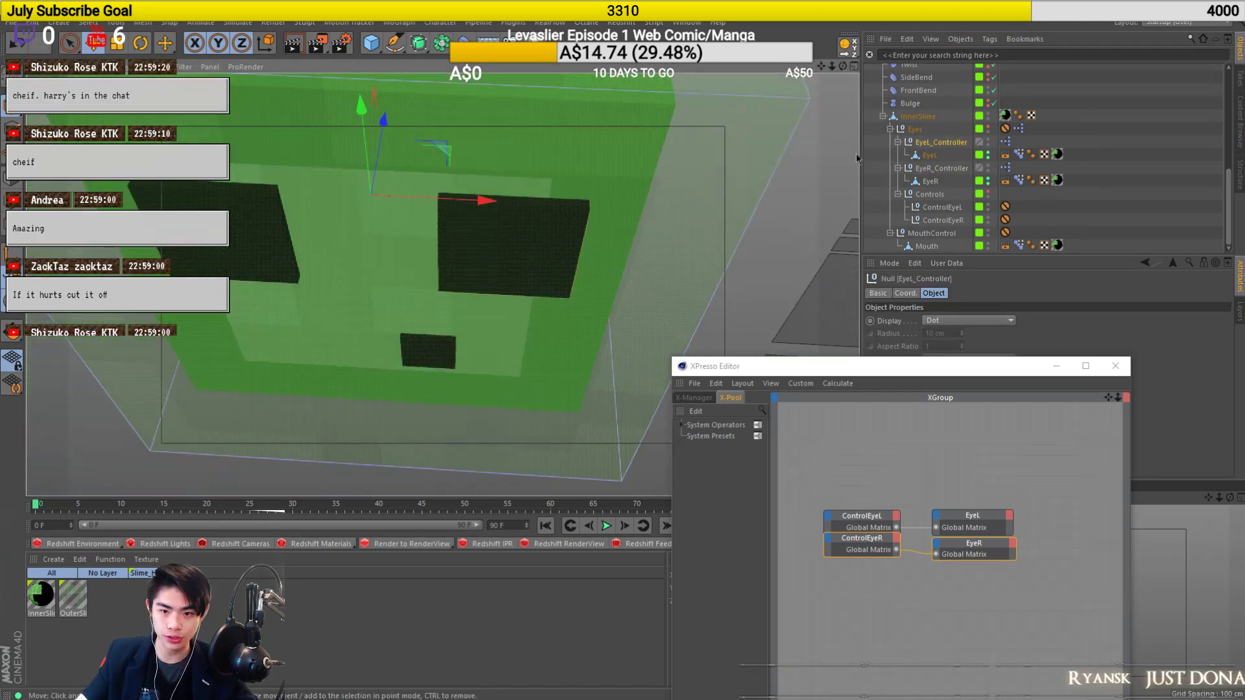
click(850, 53)
scroll(636, 129, up, 4)
alt+drag(555, 249, 261, 347)
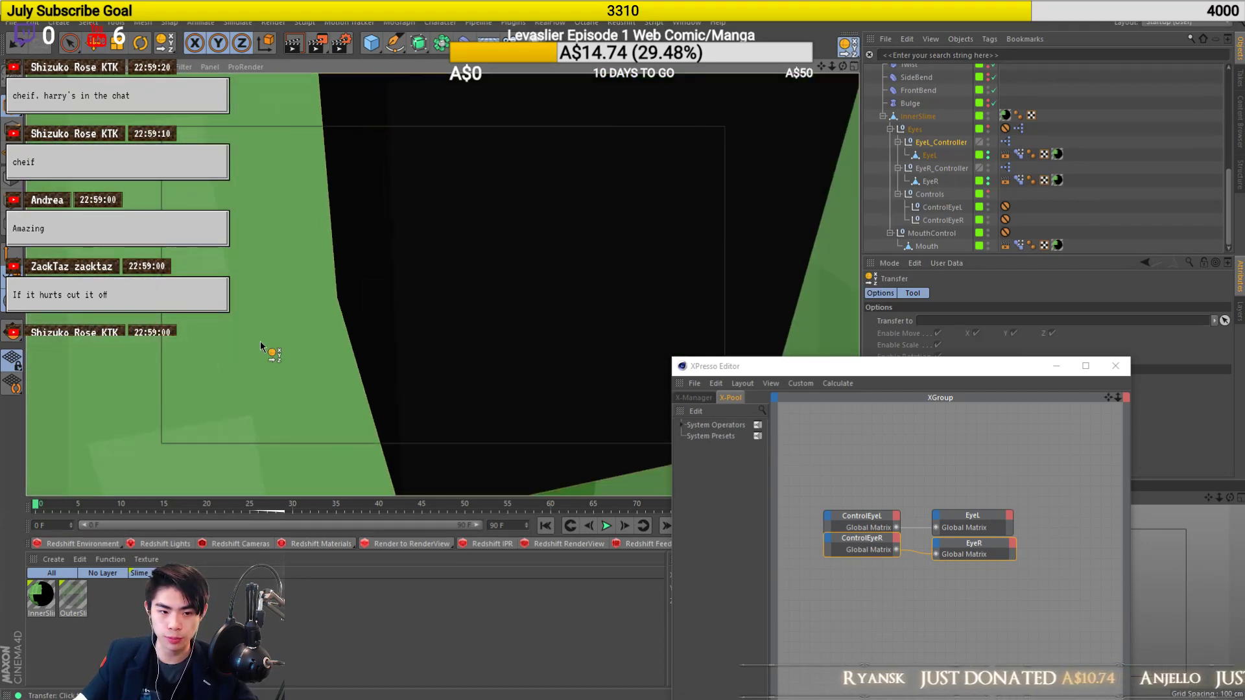
key(e)
alt+drag(562, 258, 398, 354)
scroll(366, 223, down, 6)
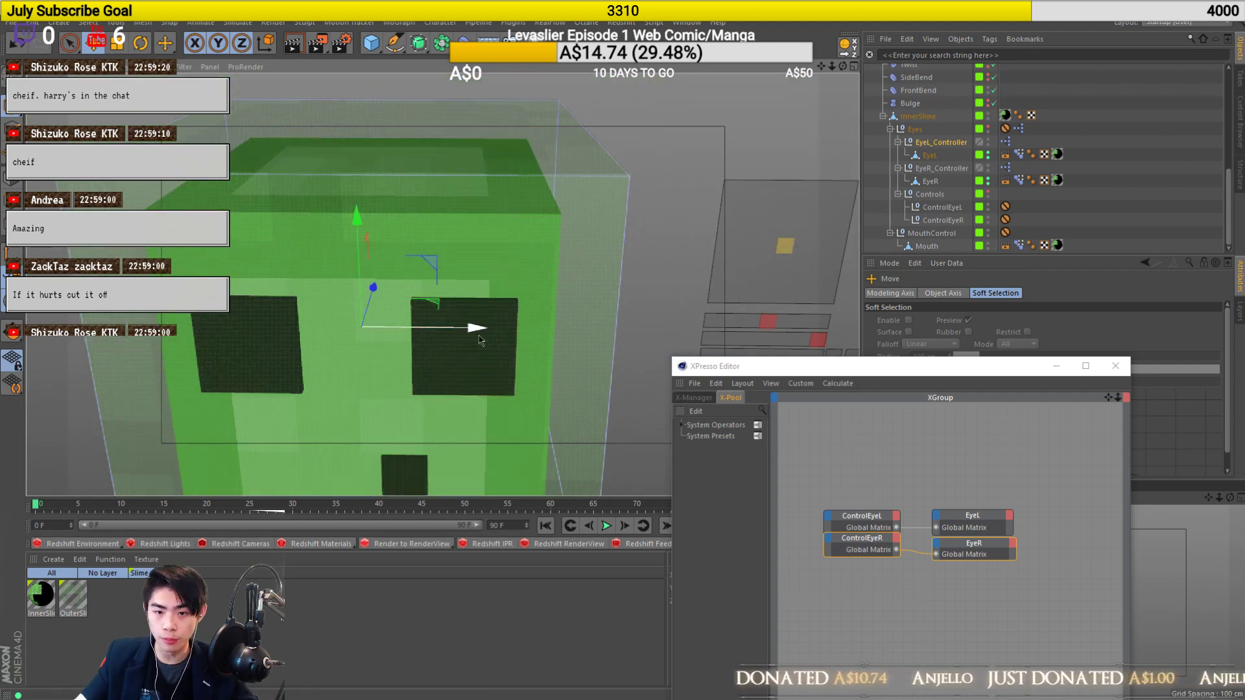
Retry the Transfer tool on EyeL_Controller with EyeL as the target, and return to the Move tool.
click(853, 47)
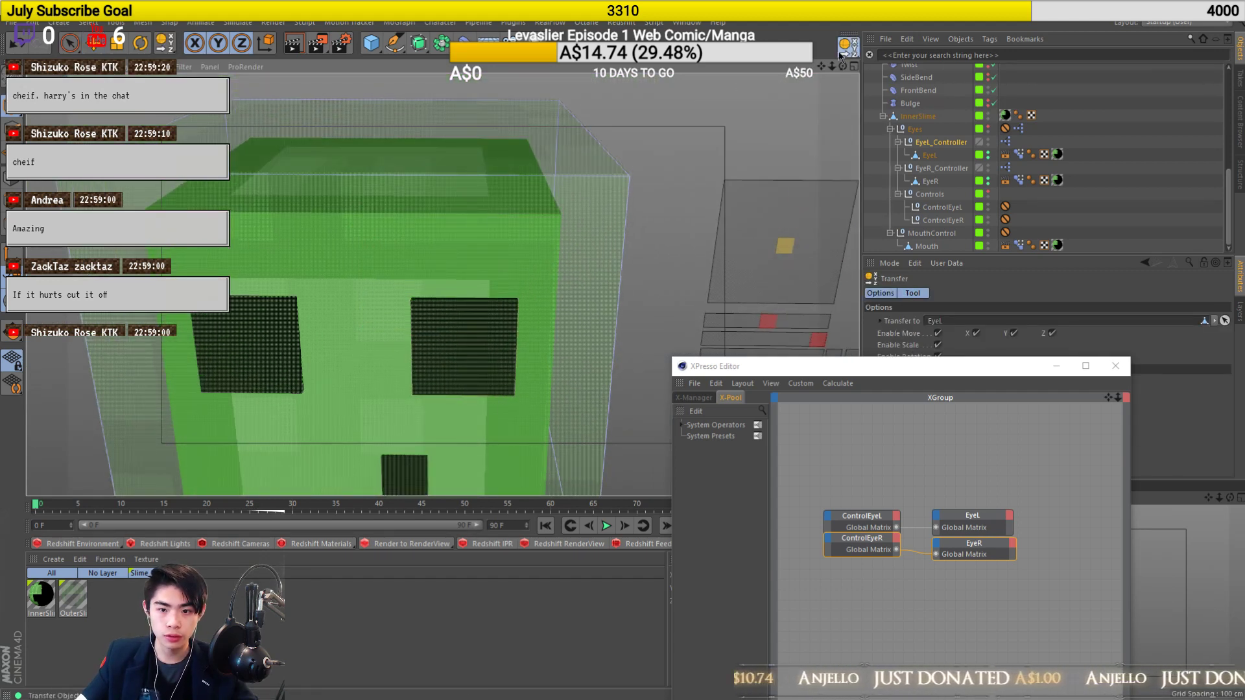
scroll(537, 243, down, 5)
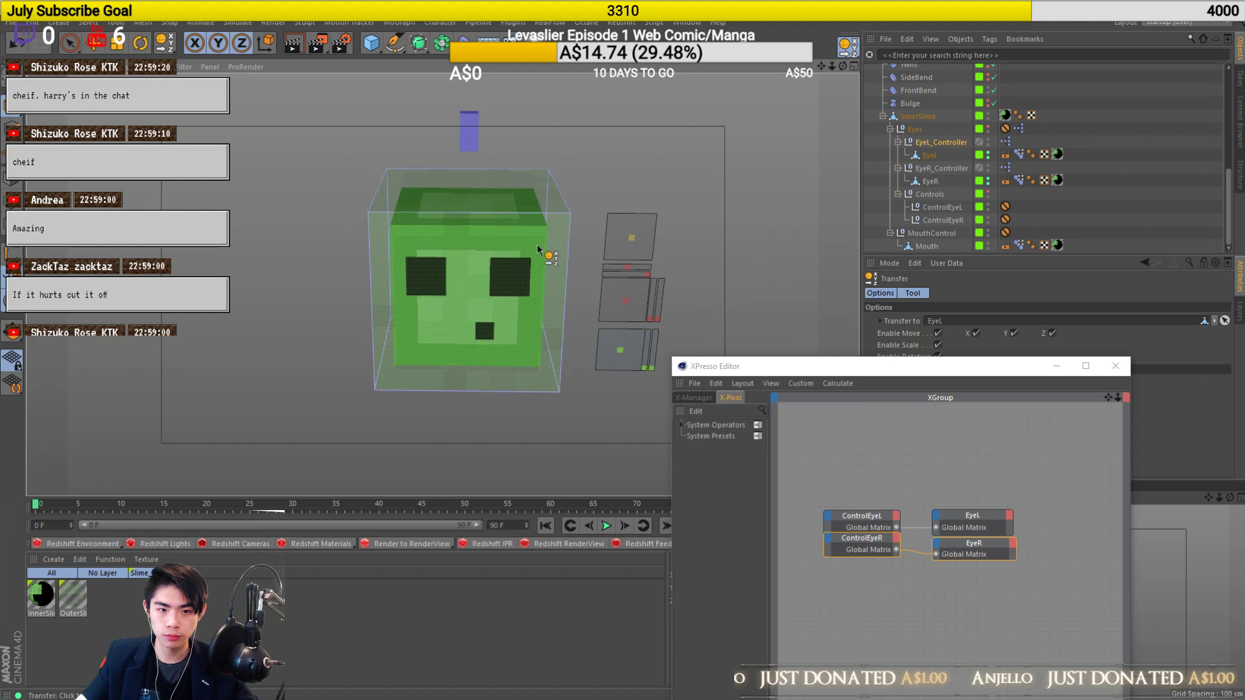
scroll(537, 244, up, 5)
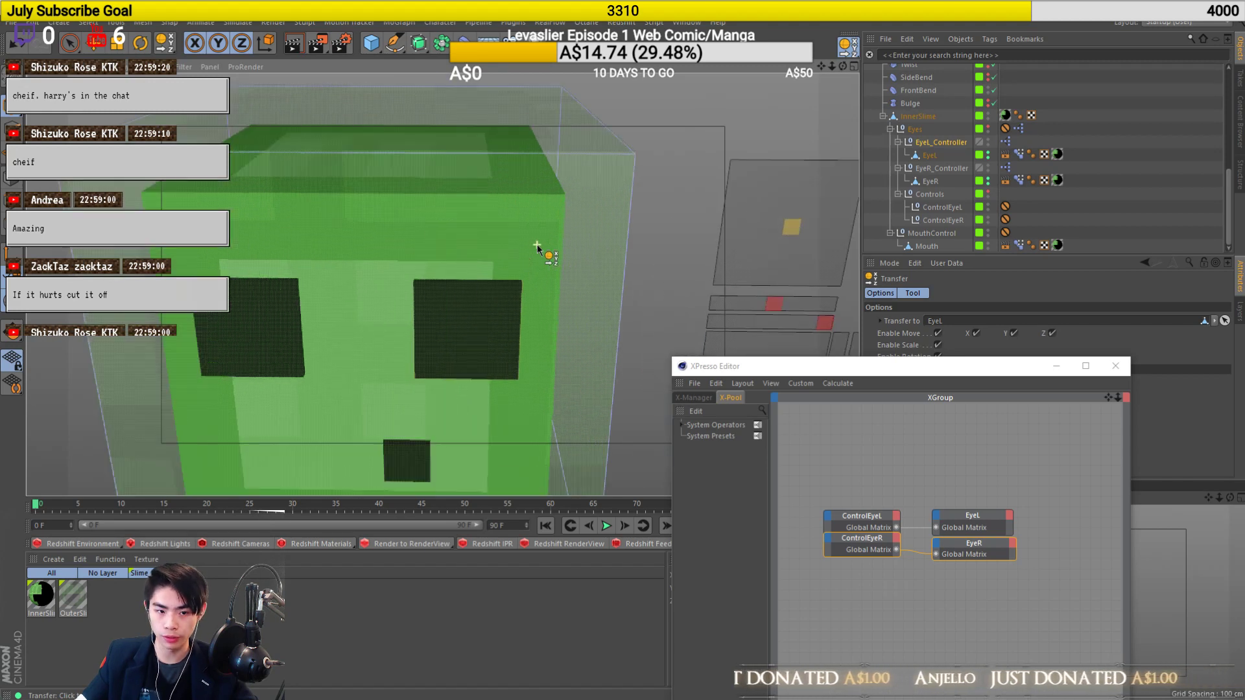
click(882, 383)
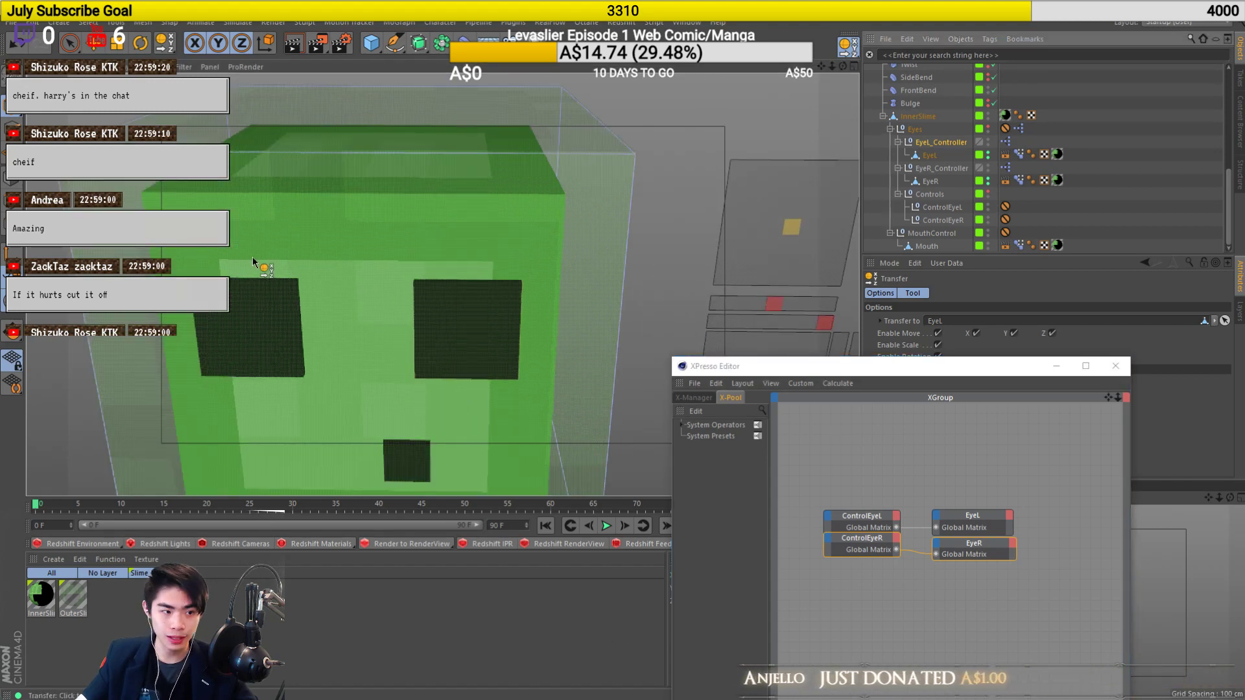
scroll(648, 160, down, 3)
key(e)
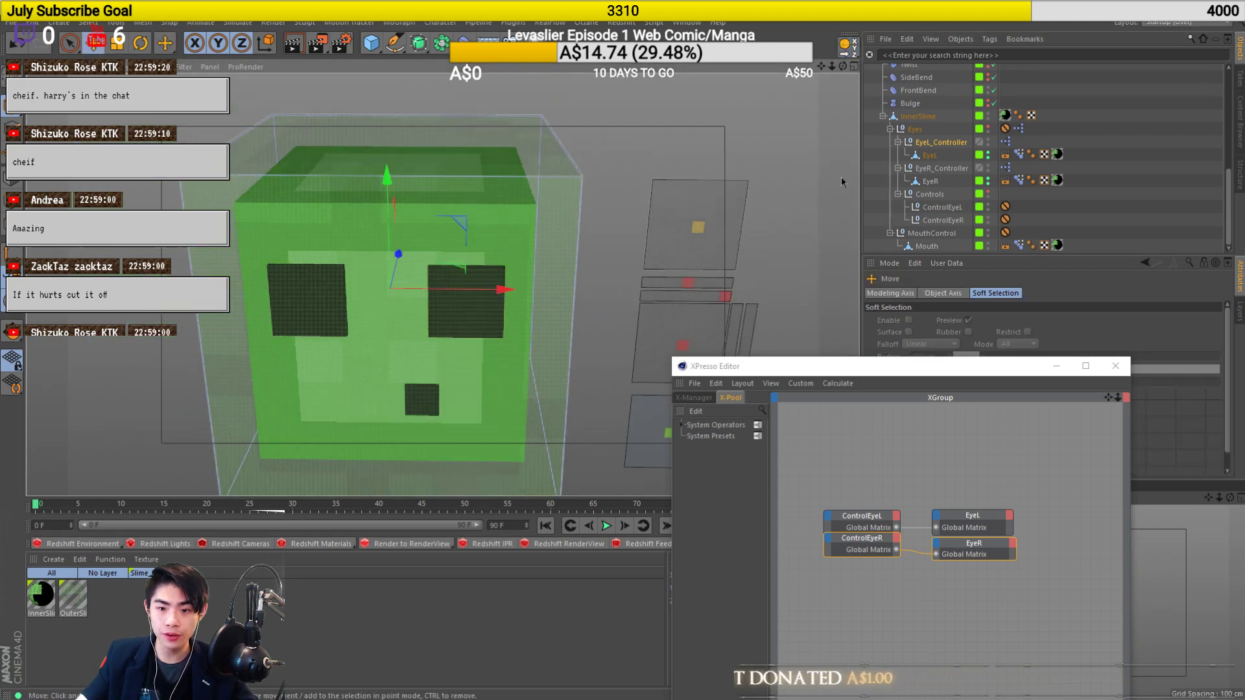
Examine where the EyeL_Controller and EyeR_Controller axes sit relative to the eye meshes.
click(937, 144)
click(934, 167)
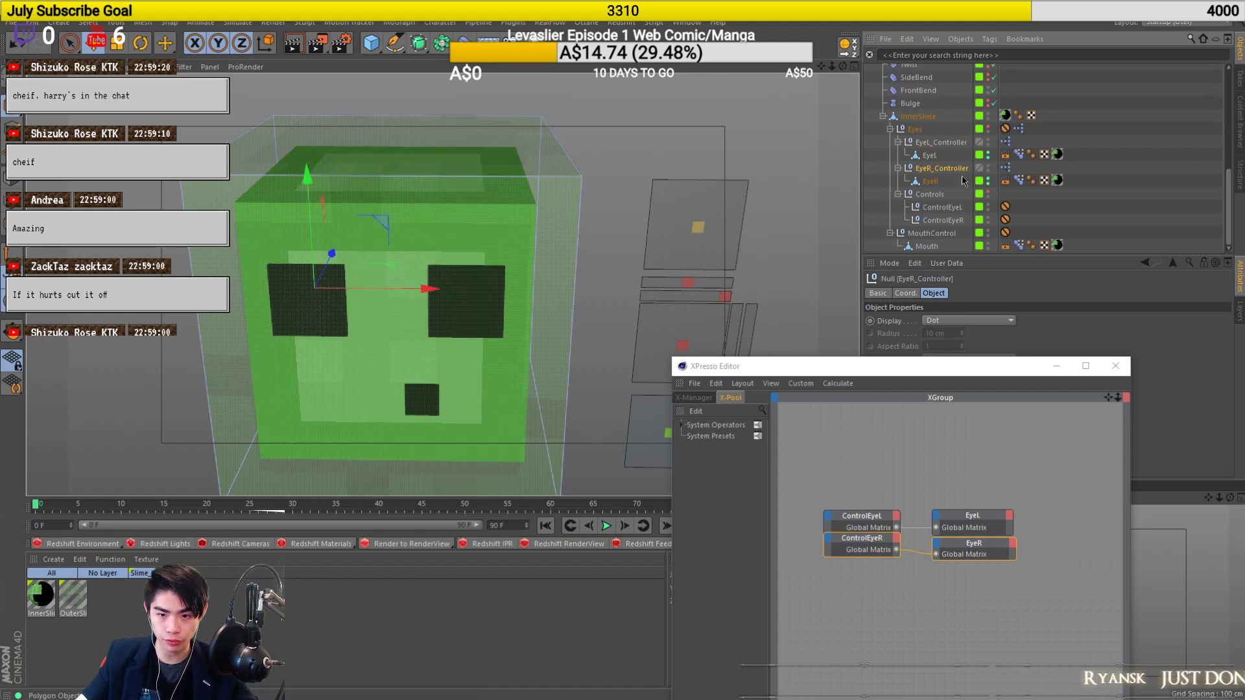
click(937, 144)
scroll(400, 293, up, 5)
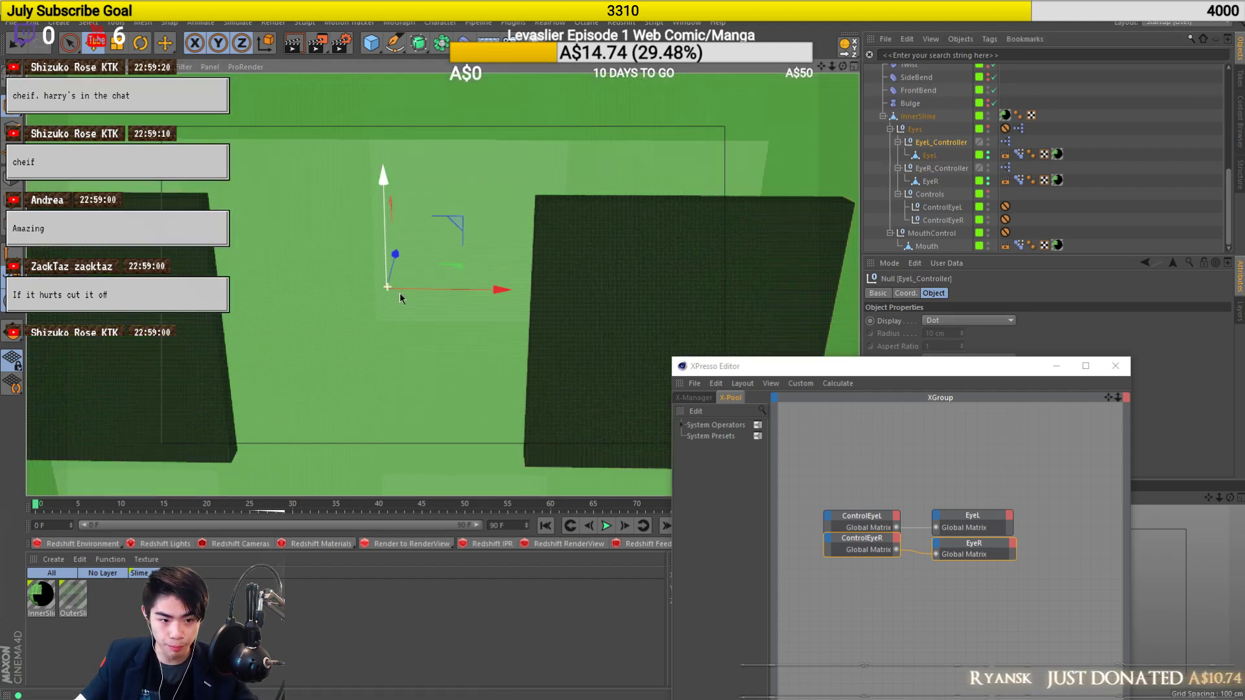
alt+drag(411, 290, 312, 253)
alt+middle_drag(745, 133, 594, 205)
alt+drag(594, 205, 745, 209)
scroll(410, 328, down, 5)
alt+drag(441, 283, 322, 349)
alt+middle_drag(321, 349, 397, 290)
alt+drag(397, 292, 317, 319)
alt+middle_drag(317, 320, 391, 280)
alt+drag(391, 281, 467, 249)
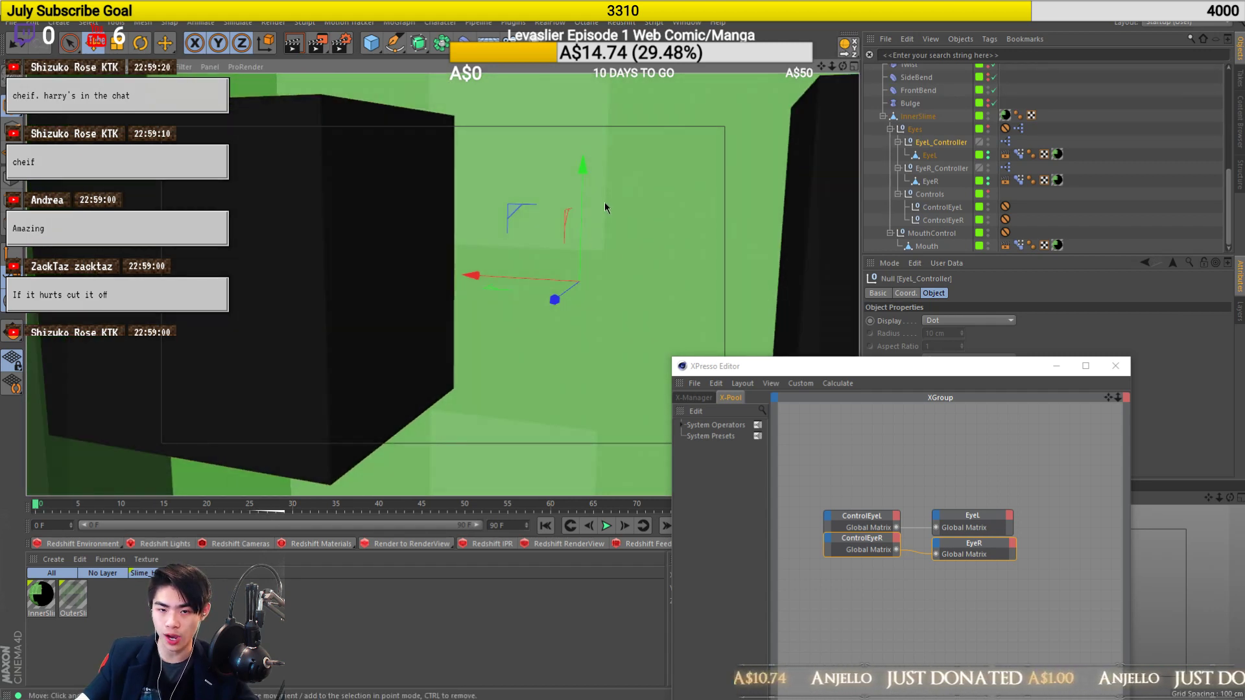
scroll(608, 203, down, 2)
alt+middle_drag(579, 206, 605, 220)
alt+drag(605, 220, 586, 253)
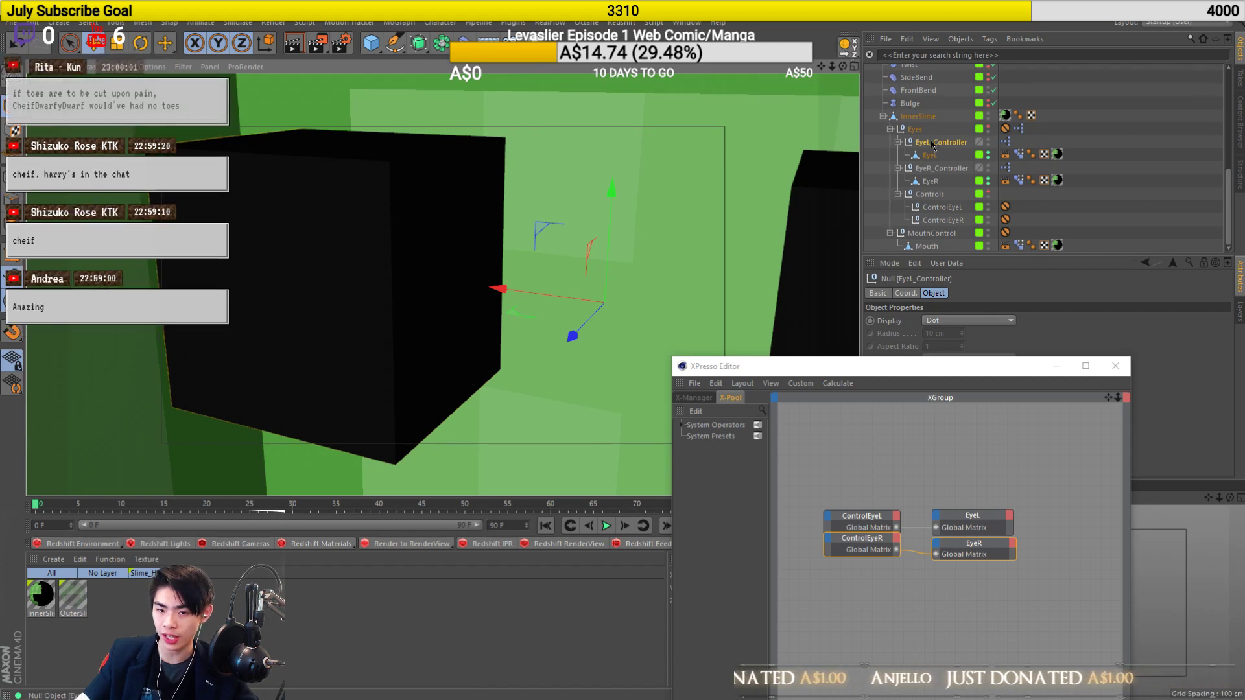
Take EyeL out of the EyeL_Controller null and try once more to transfer the null onto the eye.
click(846, 47)
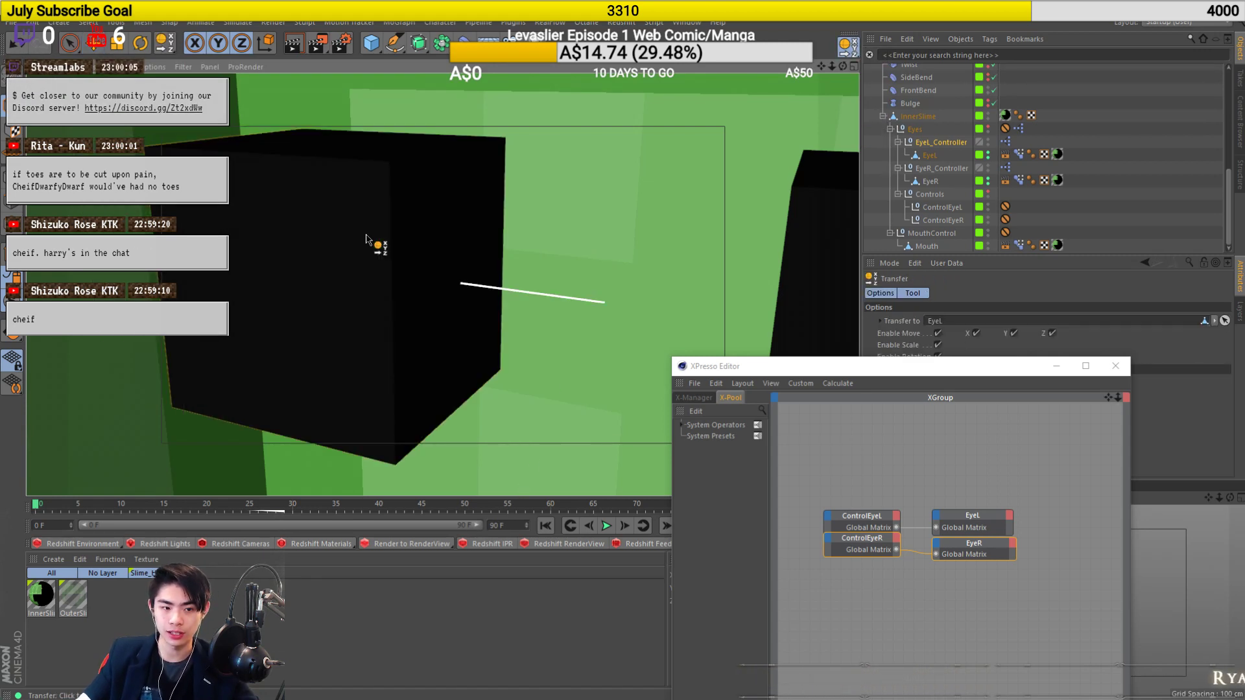
drag(929, 155, 922, 137)
click(938, 155)
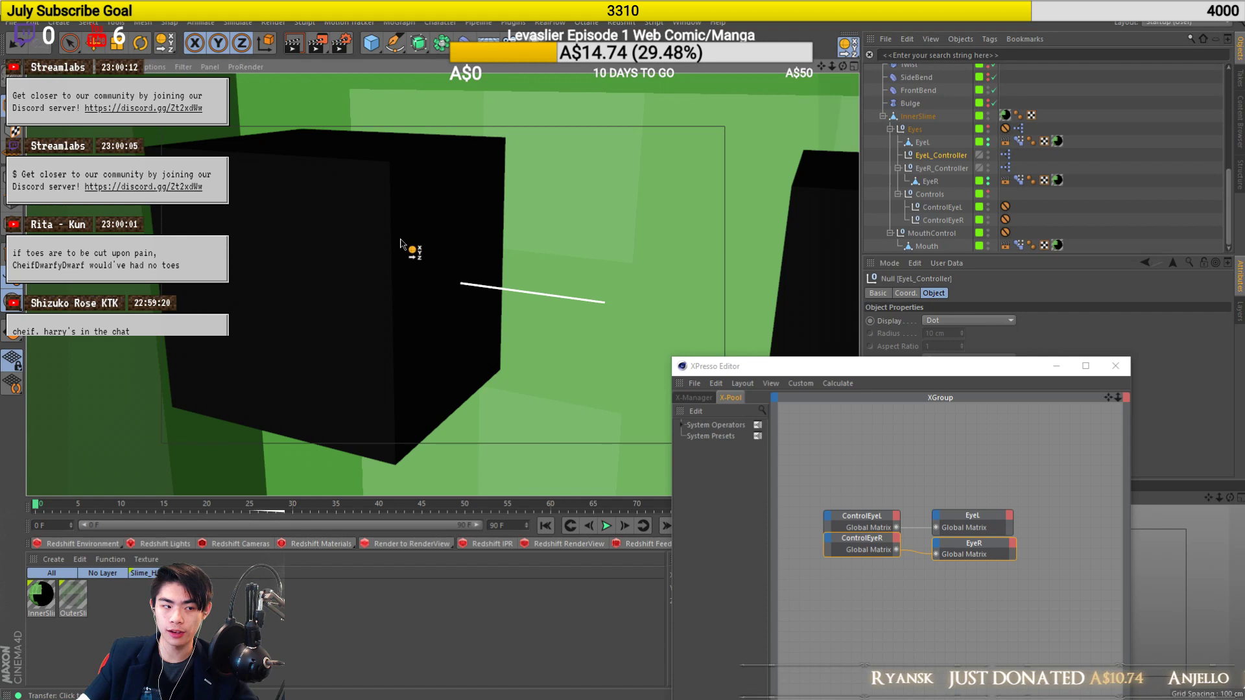
key(e)
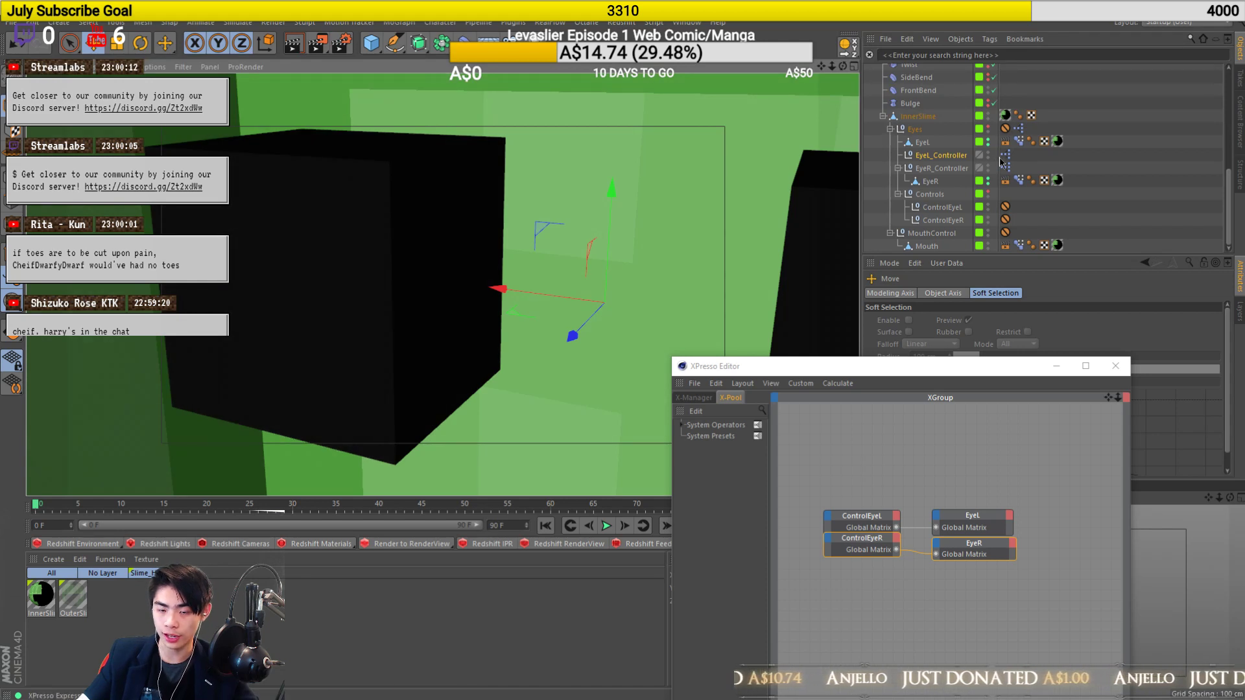
Remove the old EyeL_Controller, add a new null at EyeL's position and parent EyeL under it.
scroll(959, 160, up, 1)
click(923, 157)
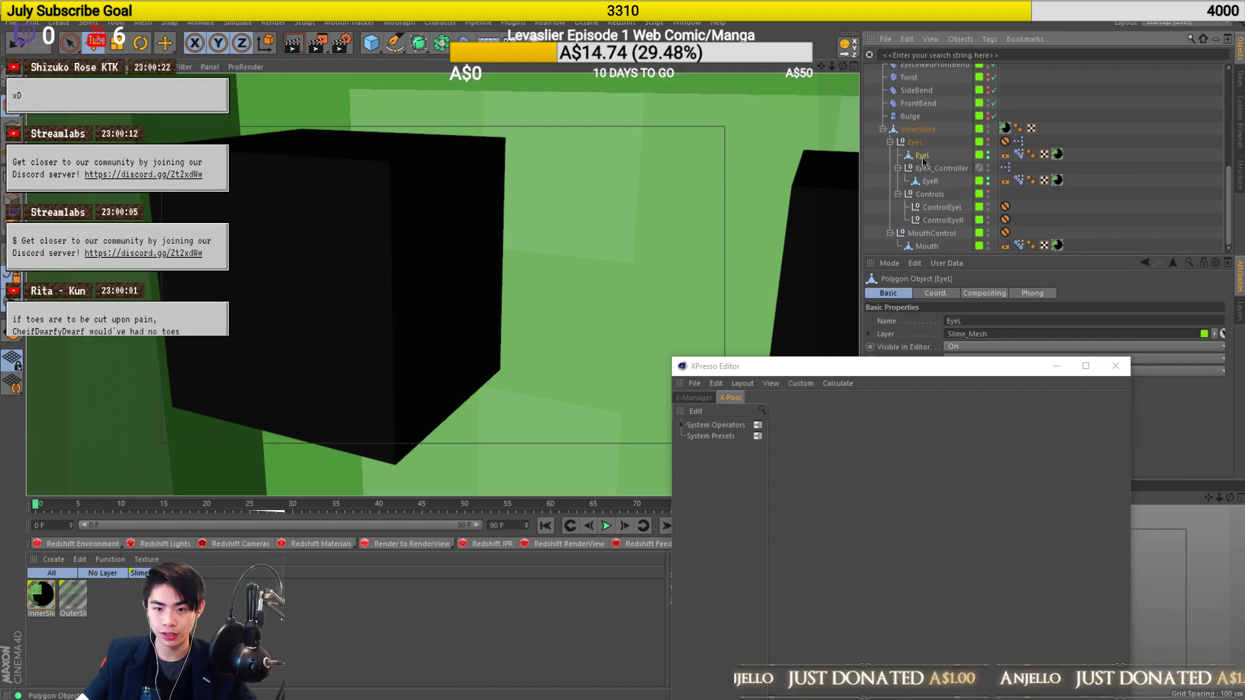
click(369, 40)
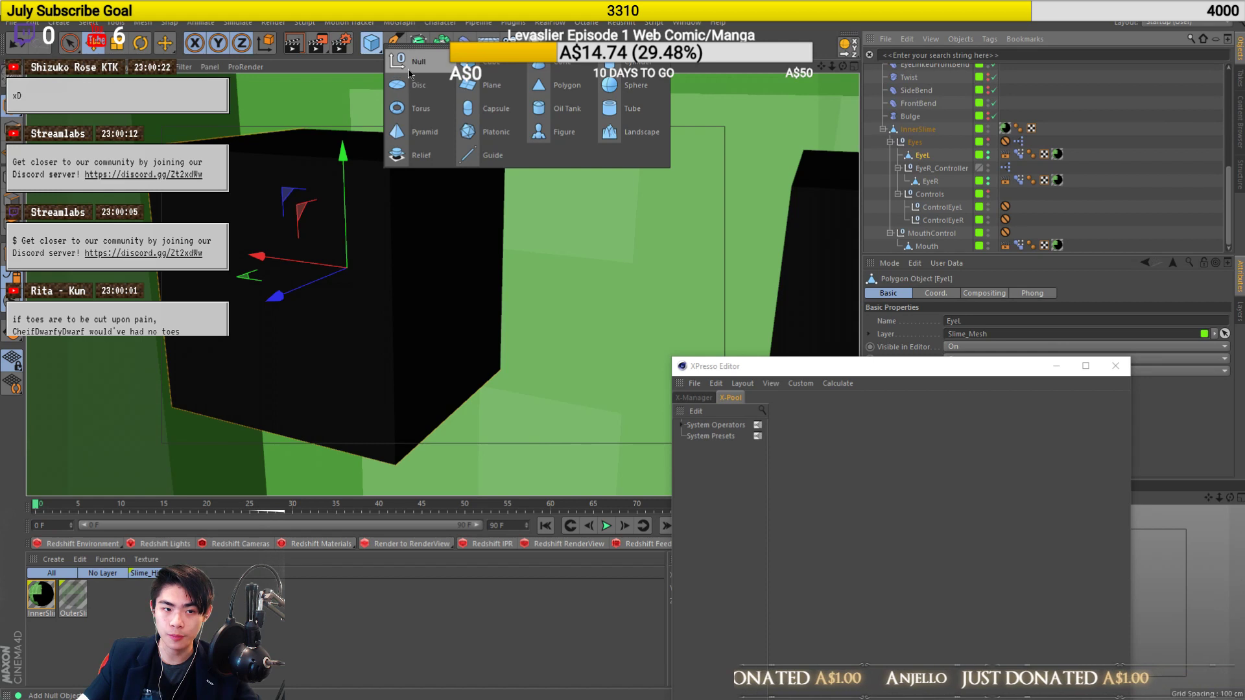
click(409, 70)
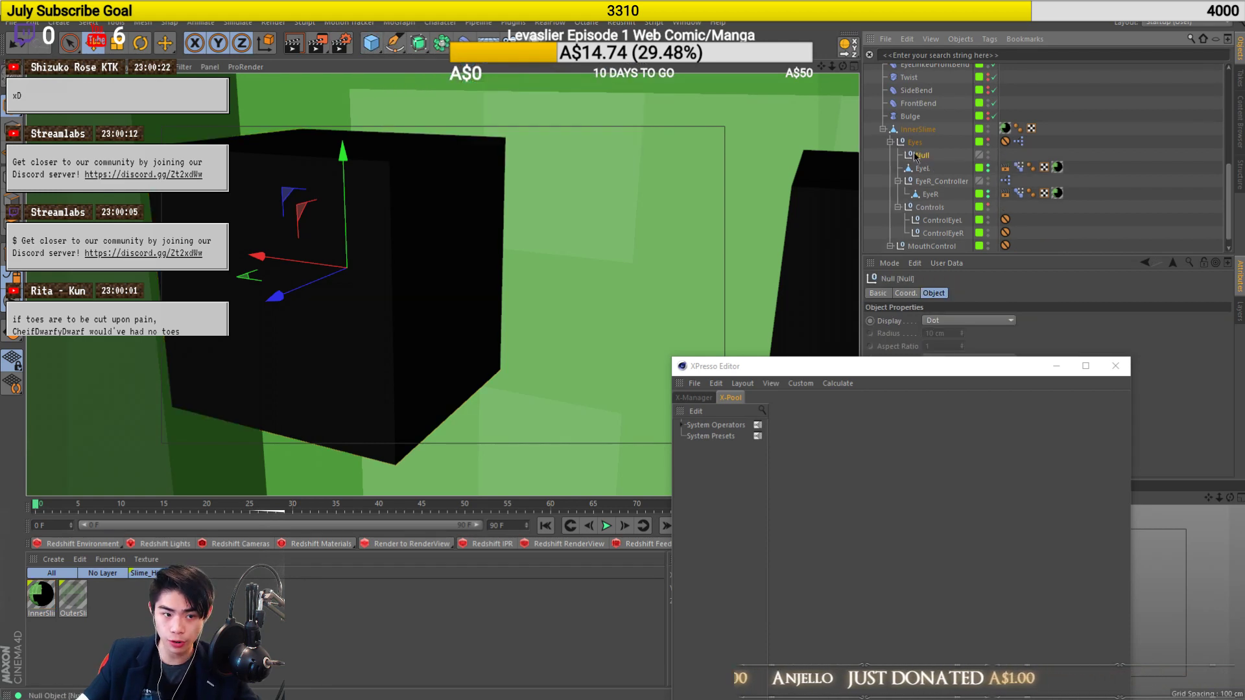
drag(920, 169, 923, 156)
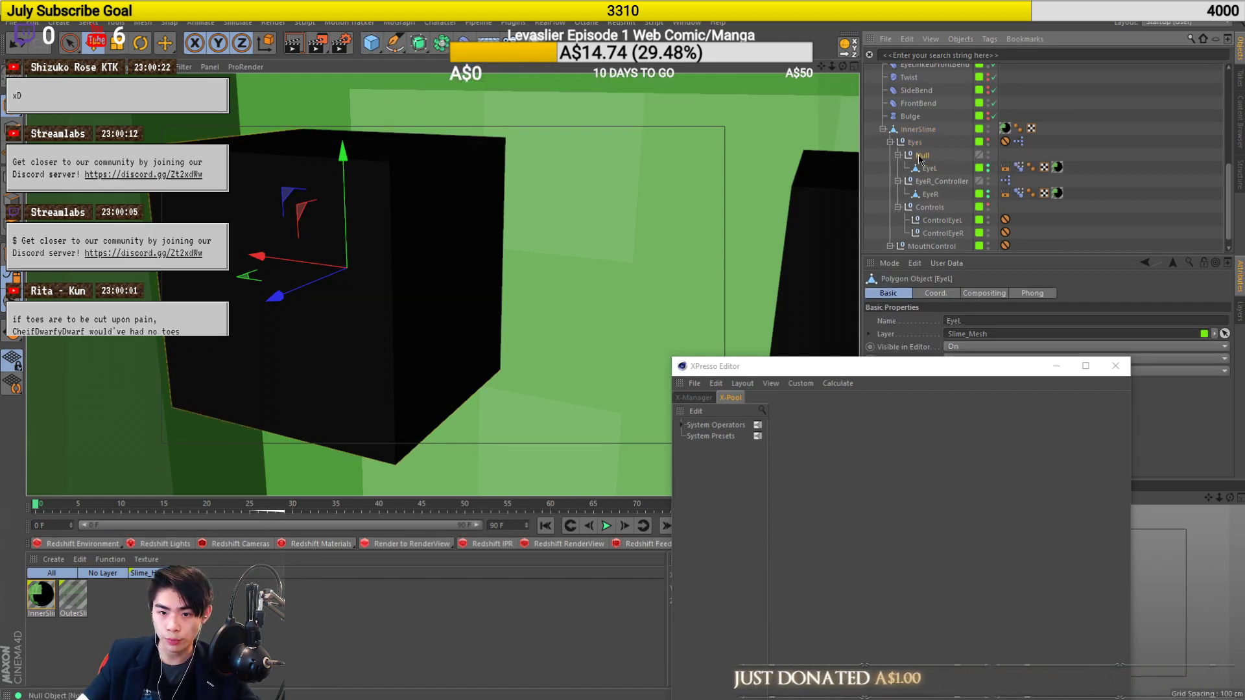
Rename the new null EyeL_Controller and copy the Eyes group's XPresso tag onto it.
double_click(925, 155)
text(EyeL)
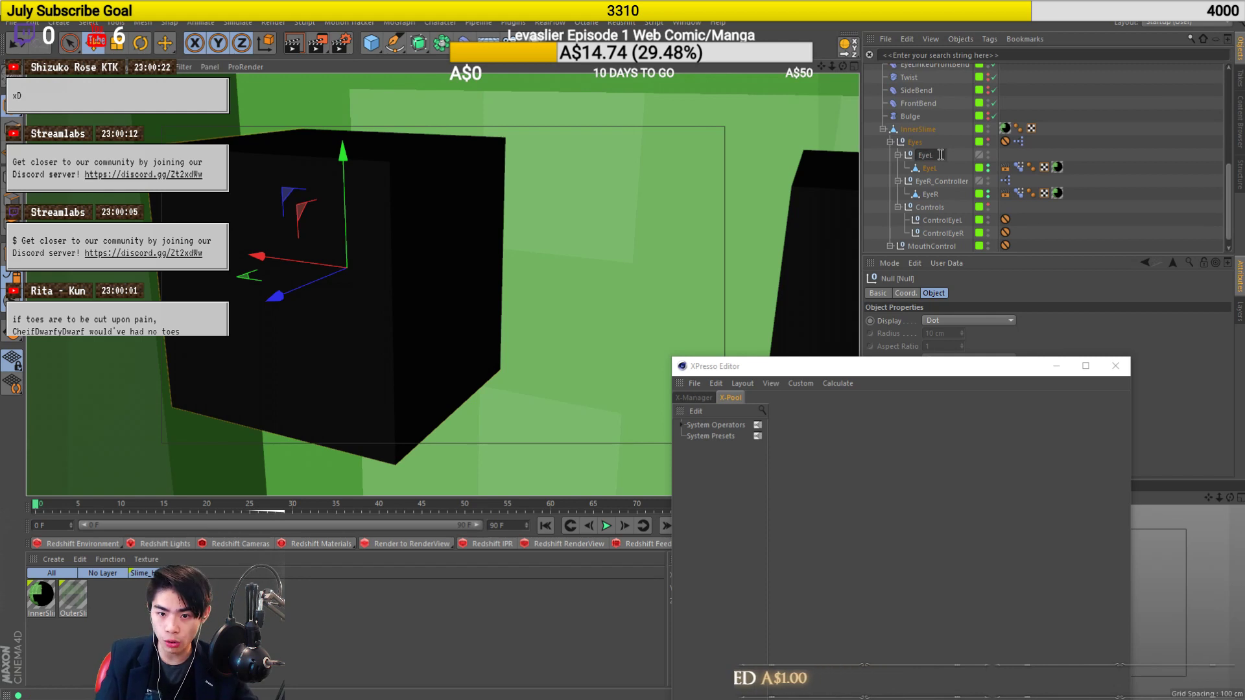
text(_Controller)
key(Return)
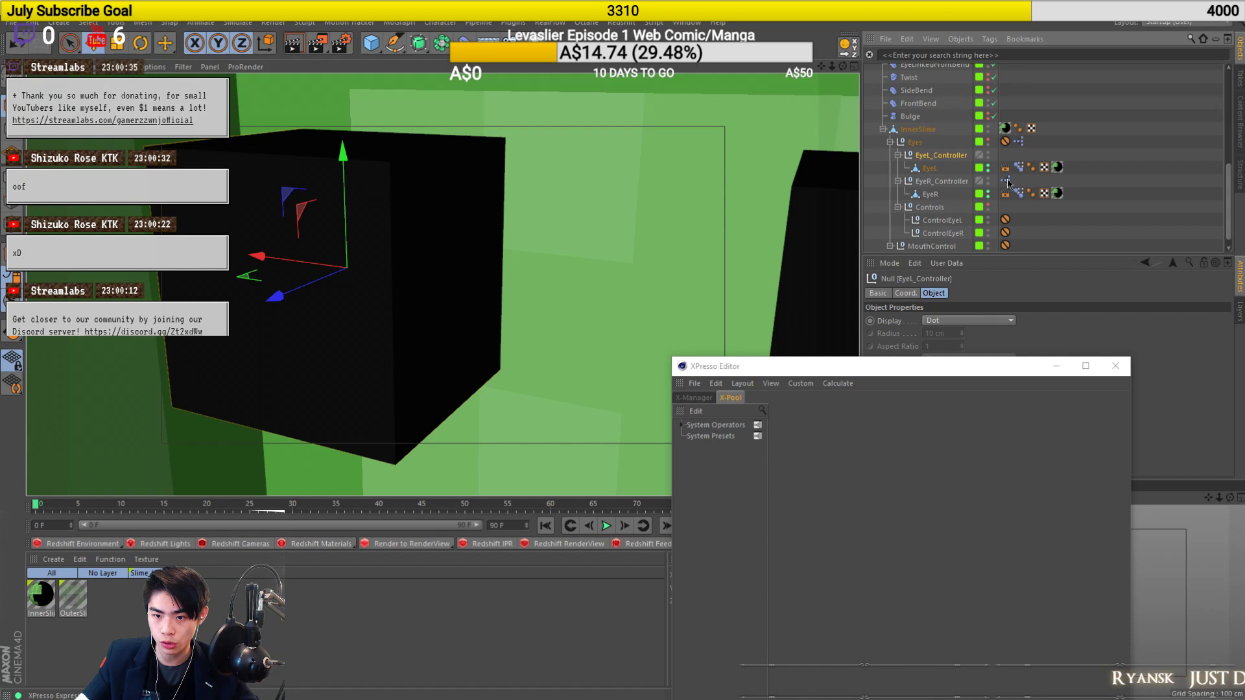
click(1019, 141)
drag(1007, 157, 1018, 166)
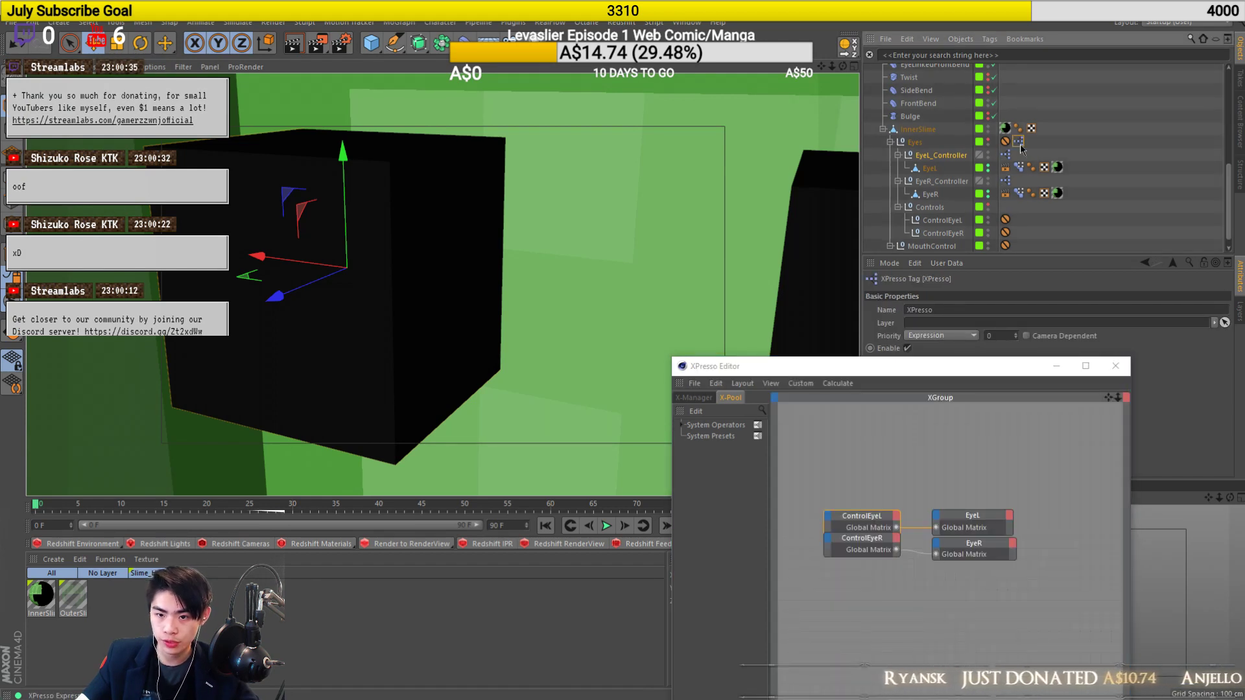
In EyeL_Controller's XPresso, delete the ControlEyeR and EyeR nodes and make EyeL_Controller the Global Matrix source for EyeL.
drag(846, 617, 980, 541)
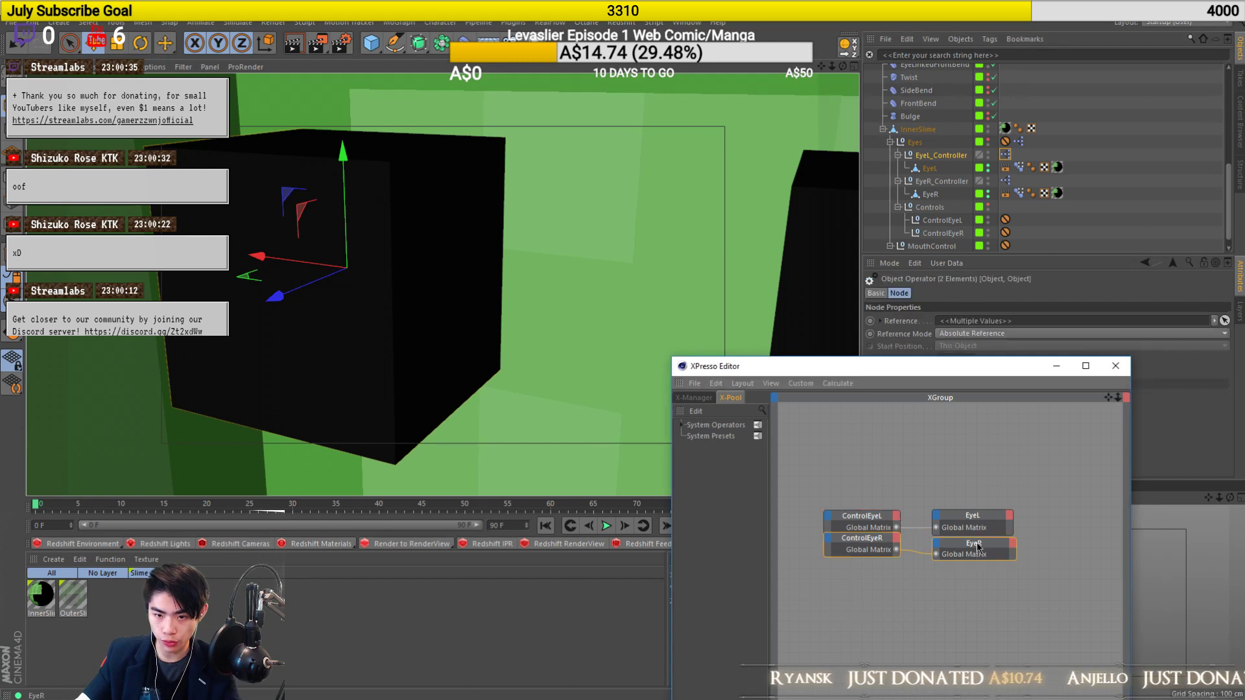
key(Delete)
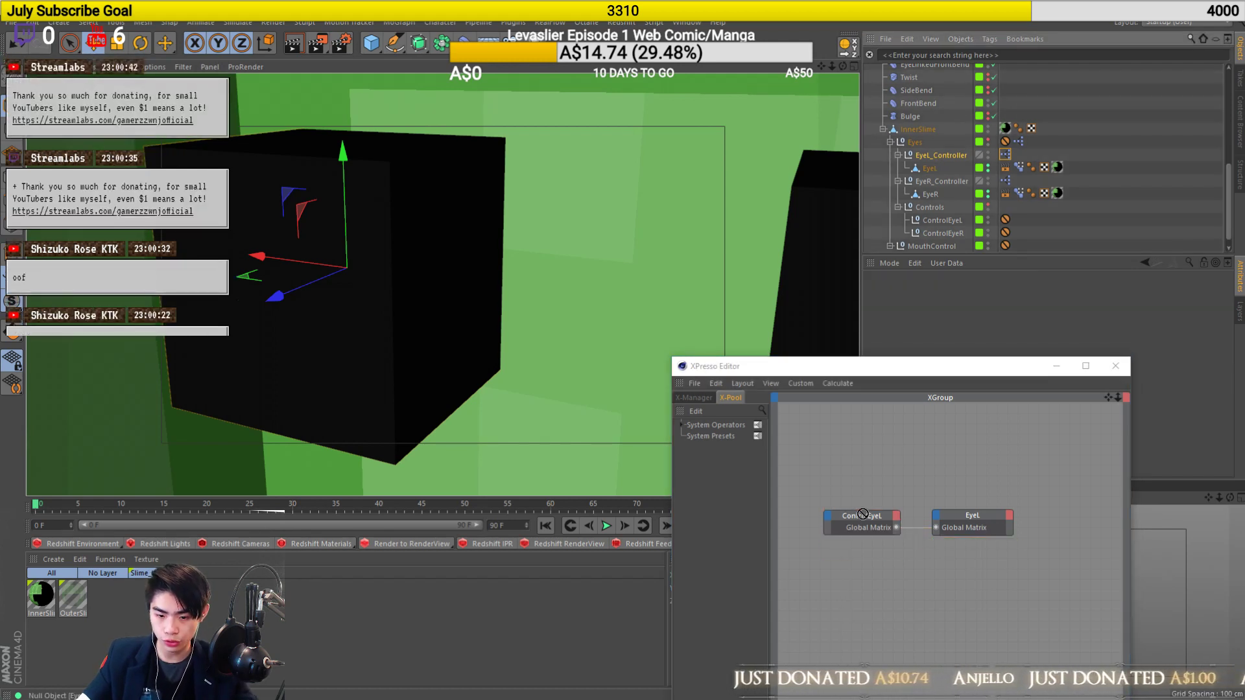
drag(869, 529, 868, 527)
Try moving the head-tracking control to test the slime's response, and undo the move.
alt+drag(622, 279, 350, 272)
scroll(350, 272, down, 8)
alt+drag(419, 247, 354, 276)
scroll(408, 255, up, 3)
alt+drag(478, 231, 430, 203)
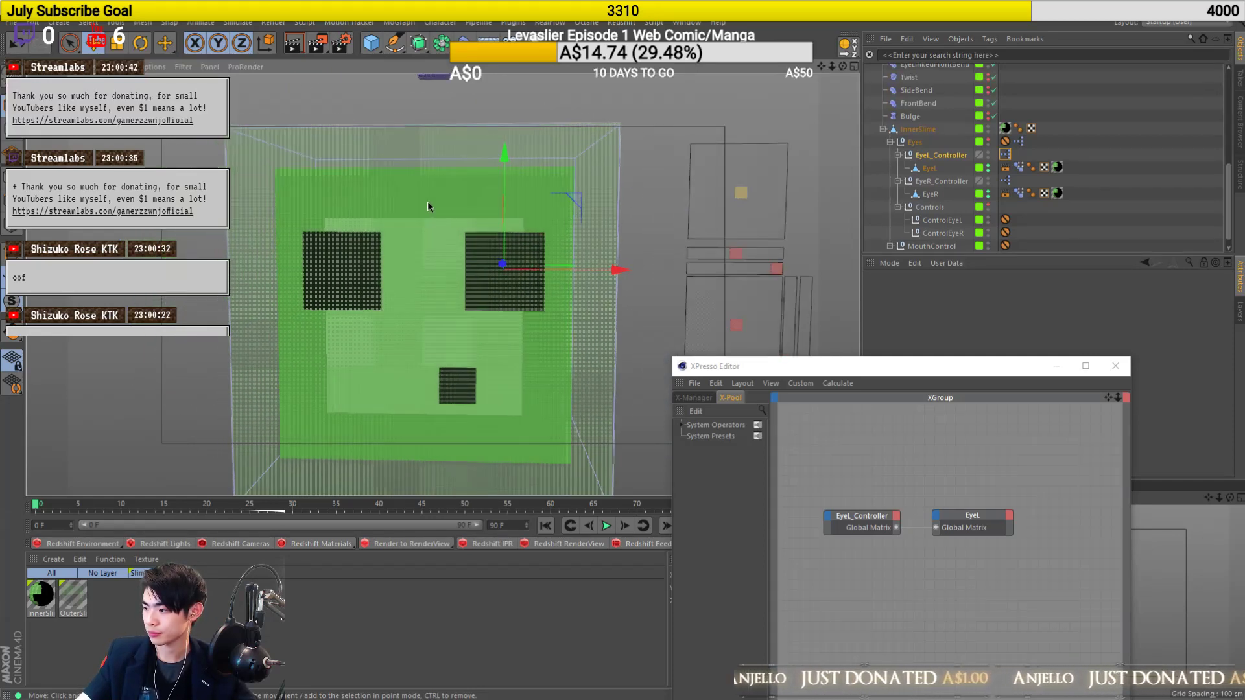
scroll(447, 213, down, 4)
alt+middle_drag(498, 251, 411, 250)
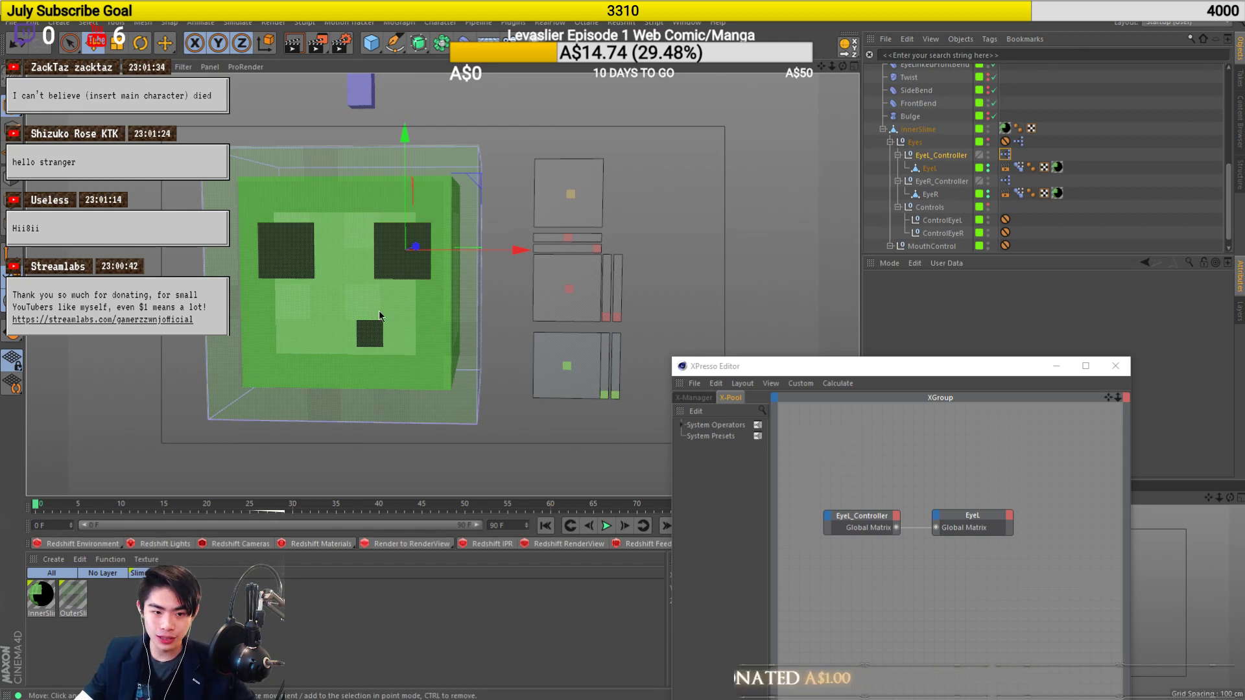
scroll(380, 316, up, 2)
mouse_move(401, 326)
alt+mouse_down()
mouse_move(474, 333)
mouse_move(392, 324)
alt+mouse_up()
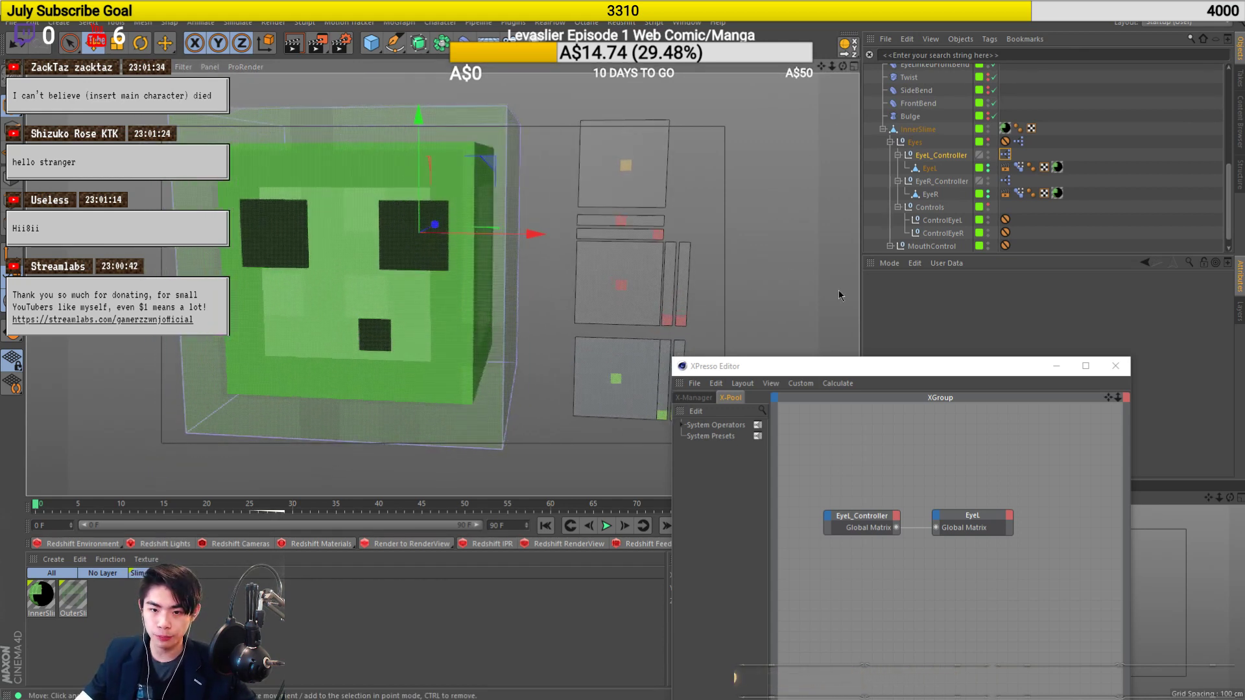
click(626, 166)
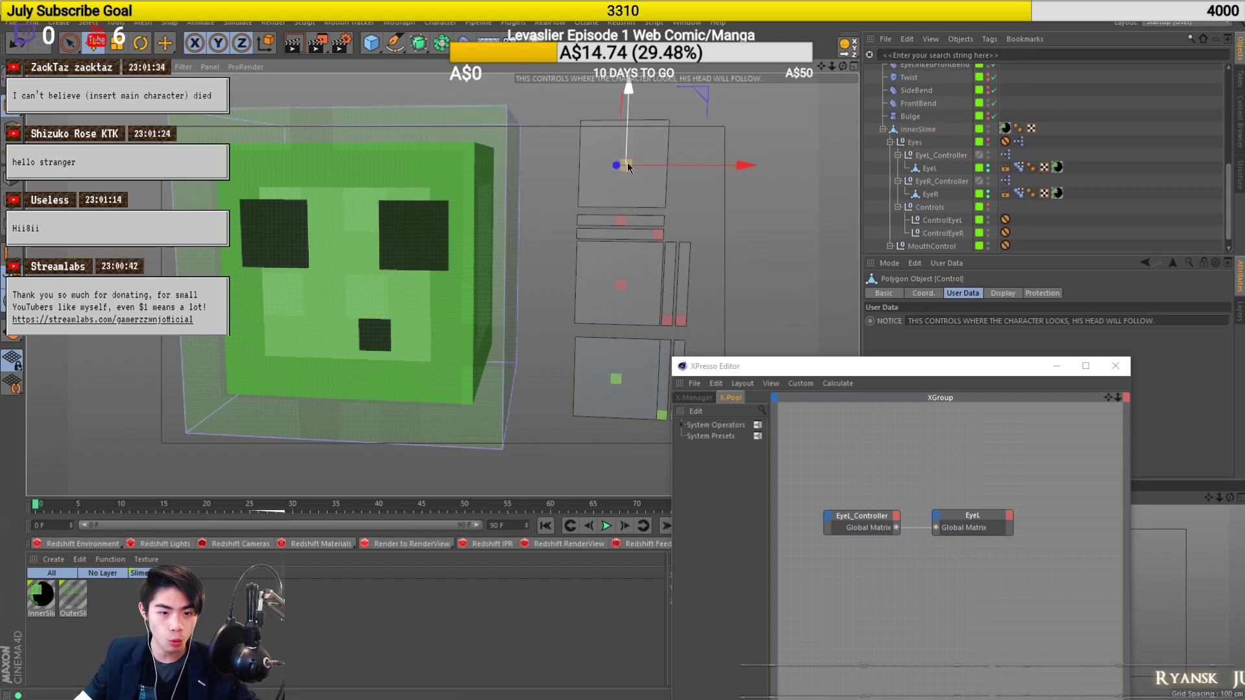
drag(628, 167, 837, 198)
key(ctrl+z)
Open the Head Tracking control's XPresso and assign the EyeL_Controller null to the empty Object node.
scroll(1135, 175, up, 2)
scroll(1130, 175, up, 3)
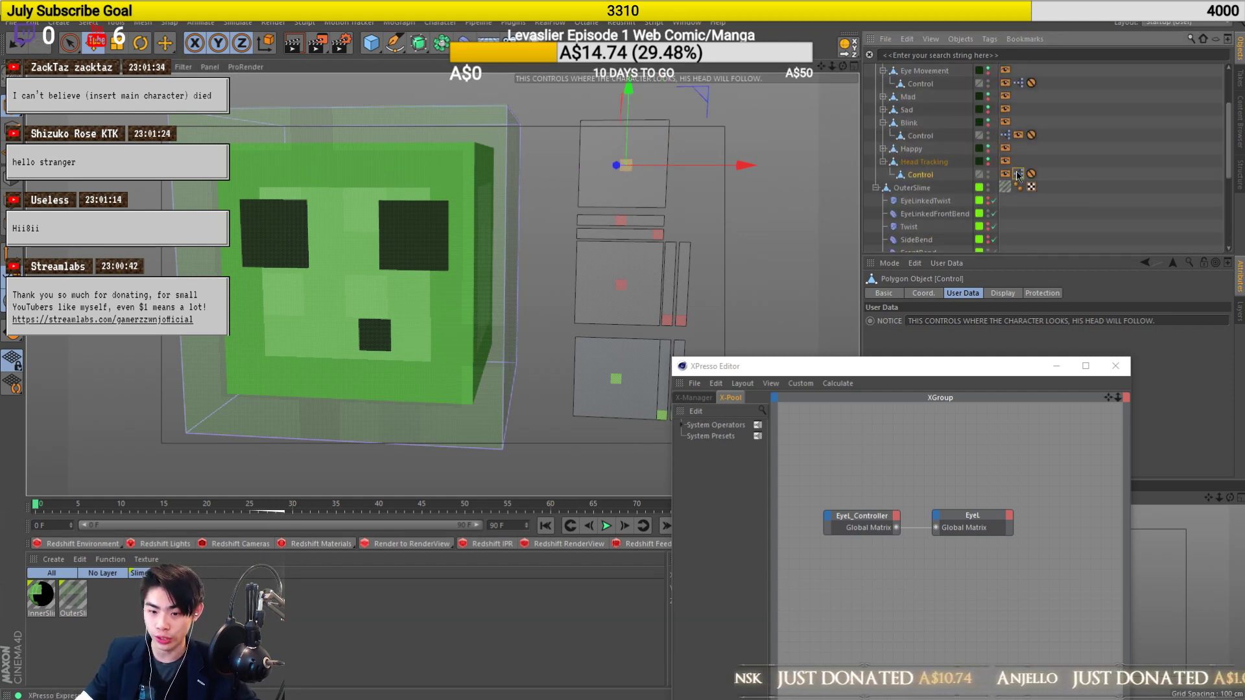
click(1018, 174)
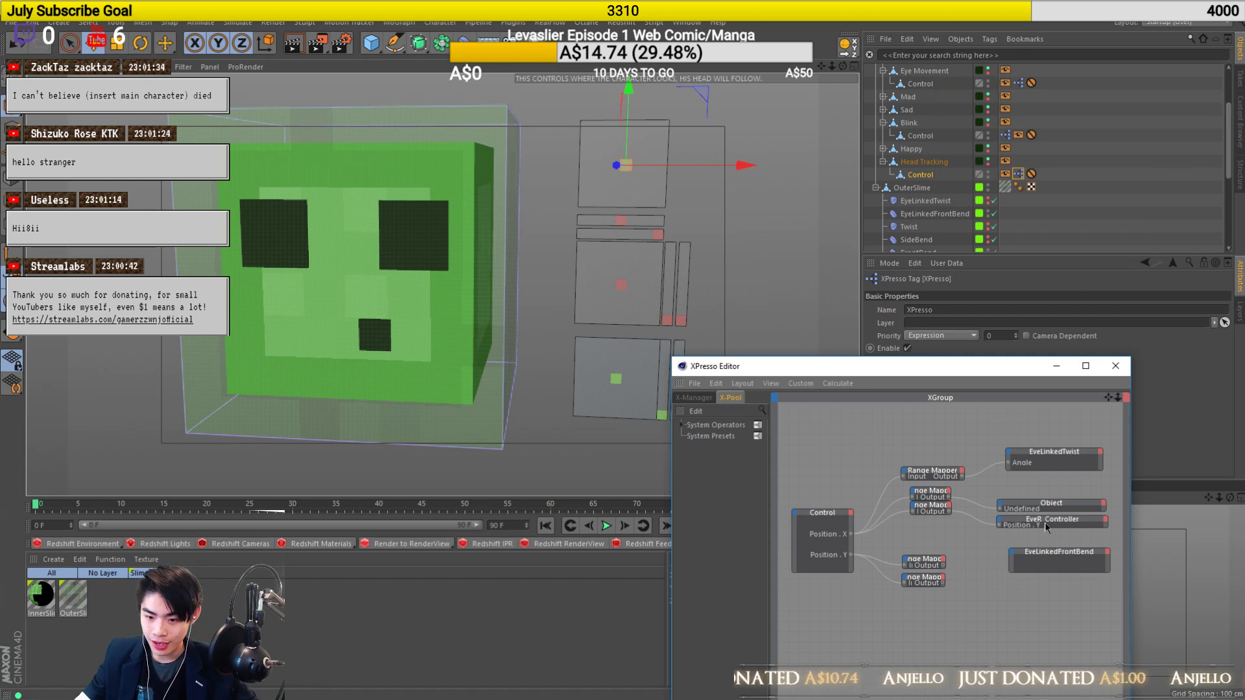
drag(1045, 501, 1045, 498)
click(1045, 497)
scroll(1063, 207, down, 6)
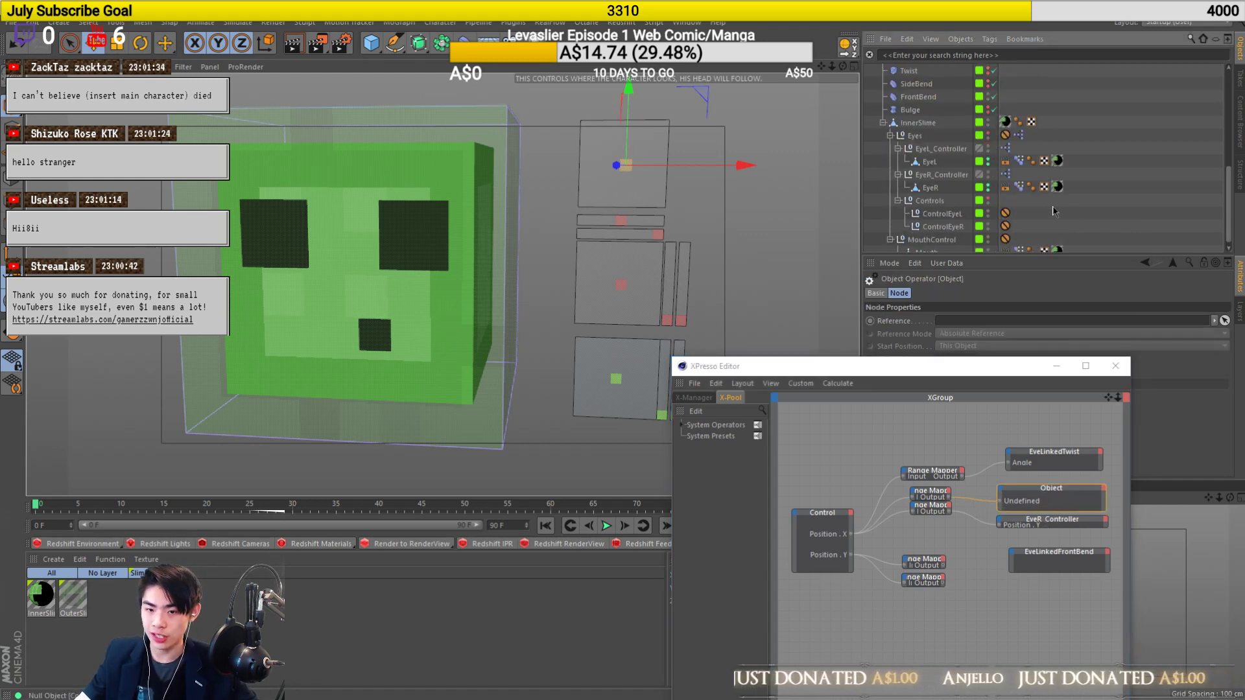
drag(939, 149, 1042, 504)
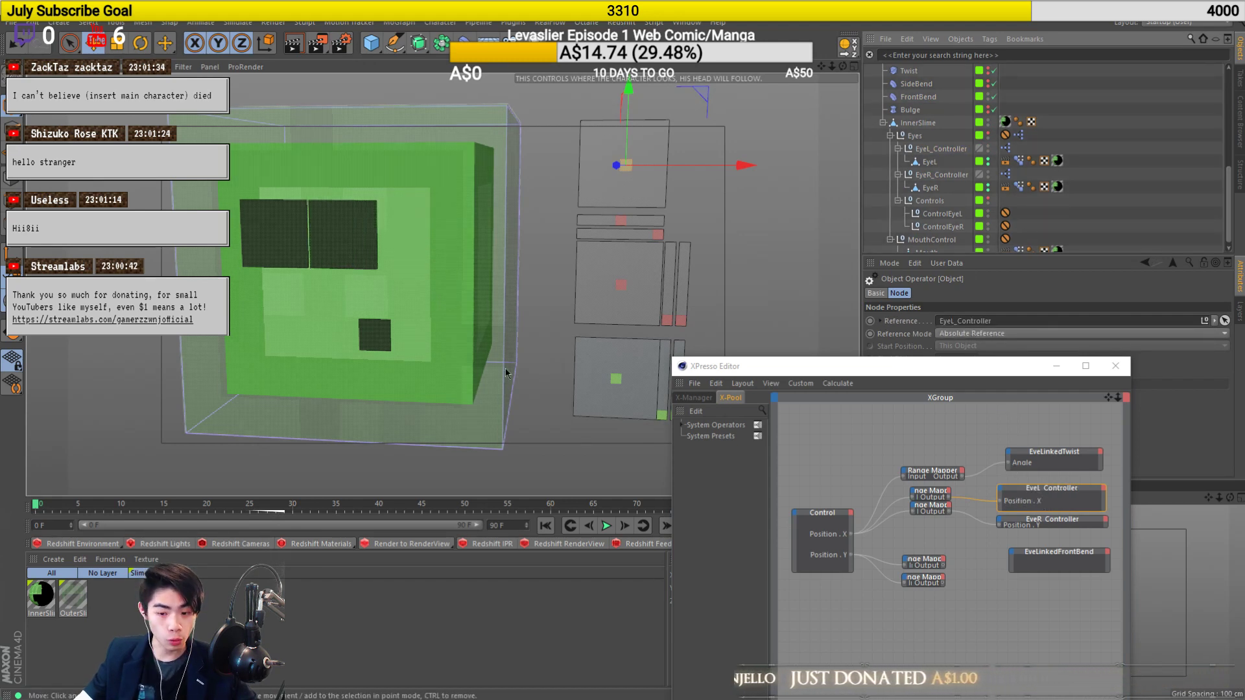
Undo the recent edits back to the original EyeL_Controller null with EyeL inside, and test the eyes by moving the head-tracking control.
scroll(376, 260, up, 3)
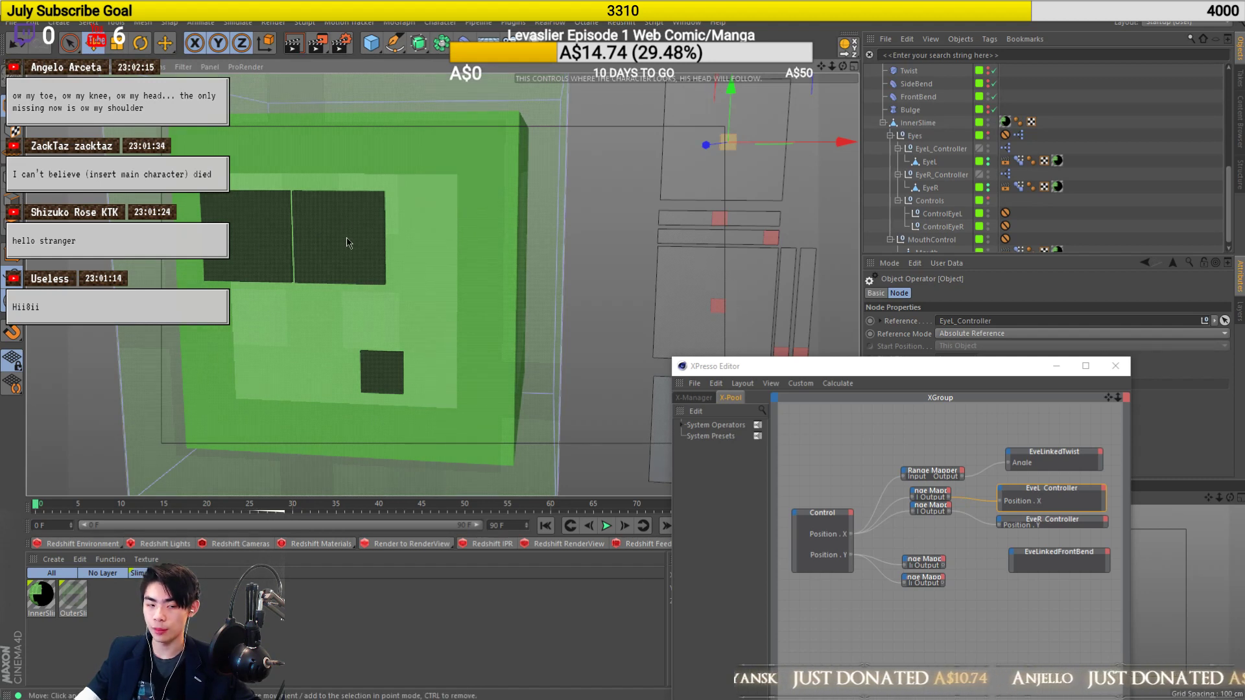
key(ctrl+z)
key(ctrl+z)
key(ctrl+z)
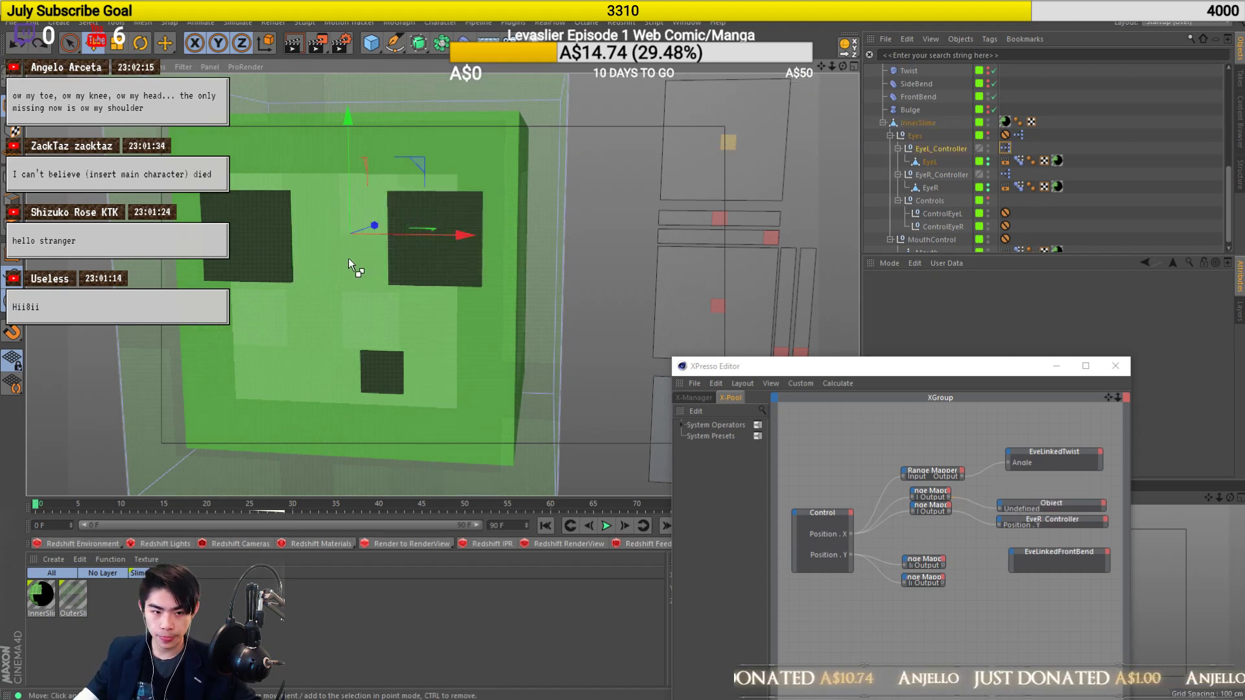
key(ctrl+z)
key(ctrl+y)
key(ctrl+y)
key(ctrl+y)
key(ctrl+y)
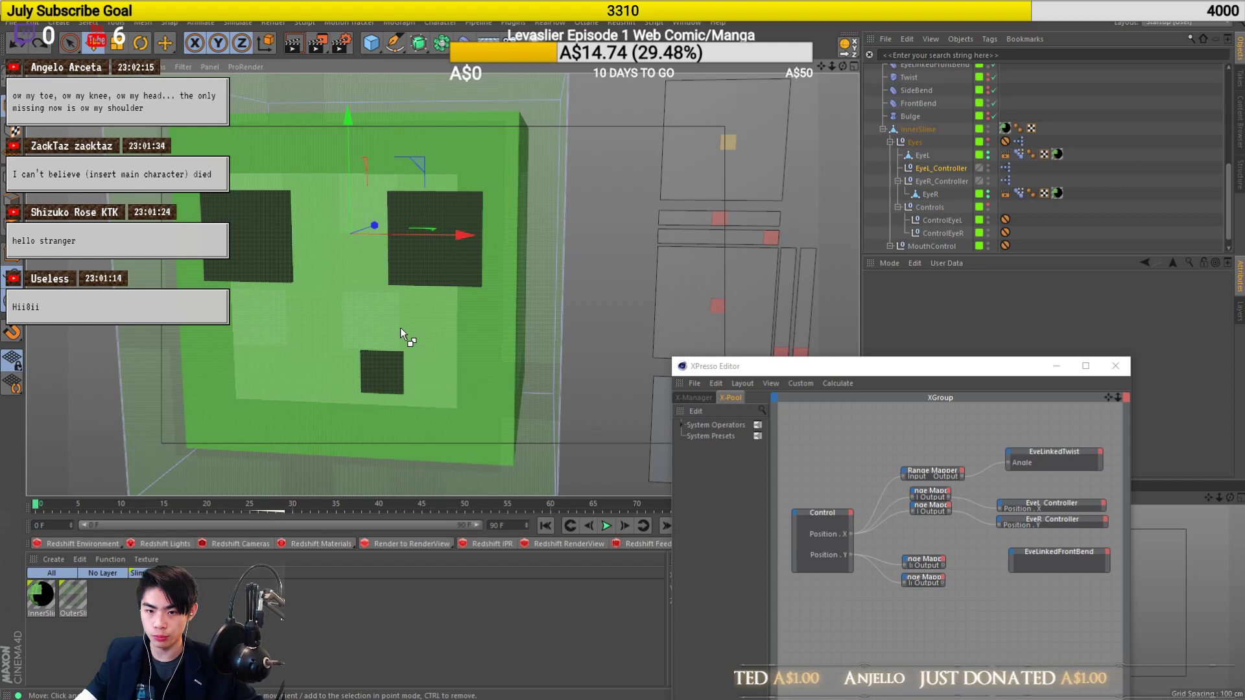
key(ctrl+y)
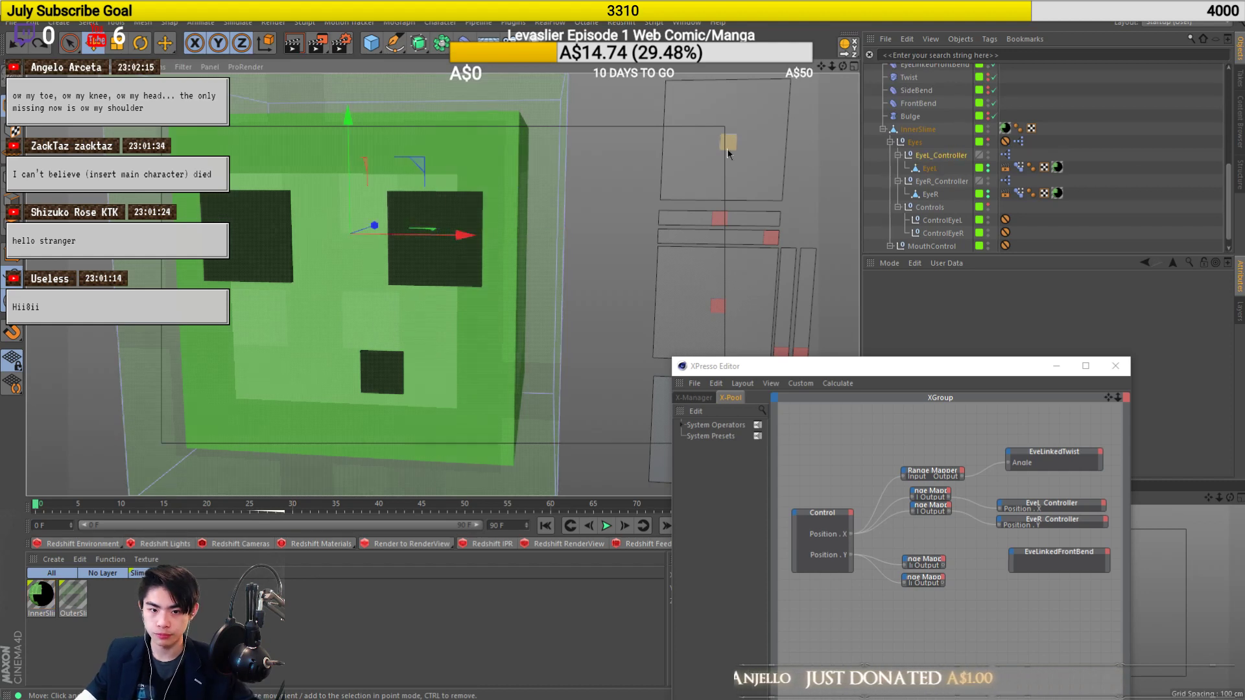
drag(727, 153, 631, 208)
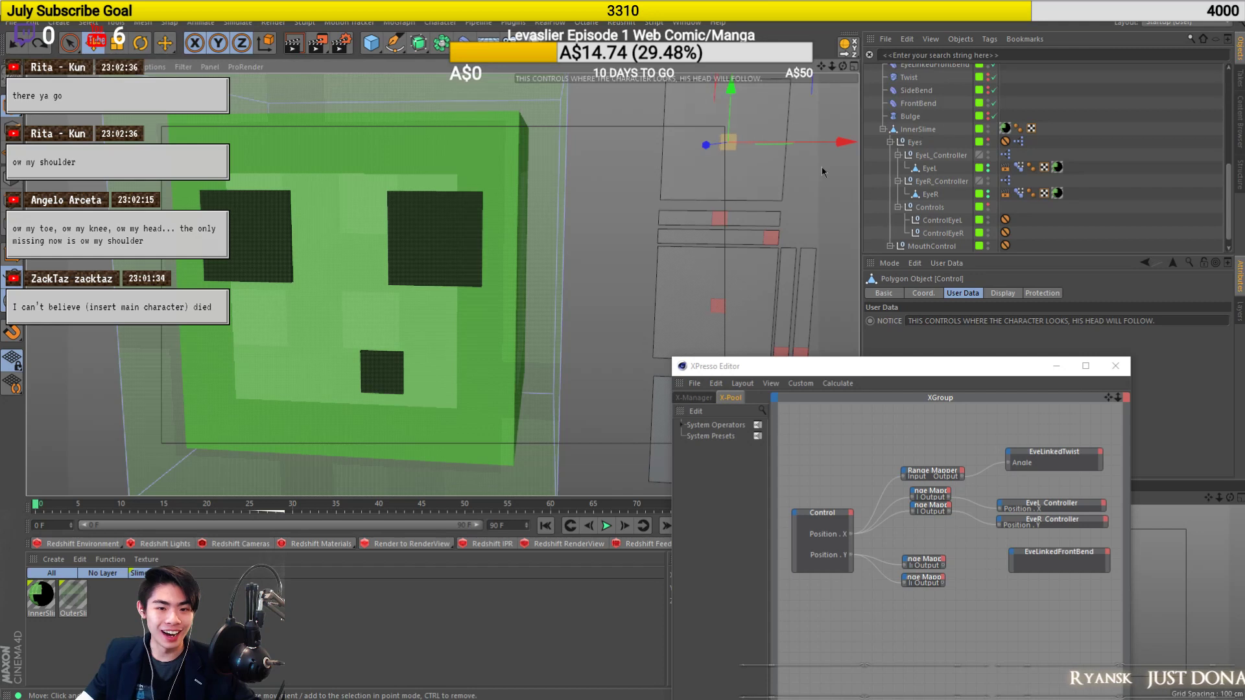
drag(825, 144, 788, 159)
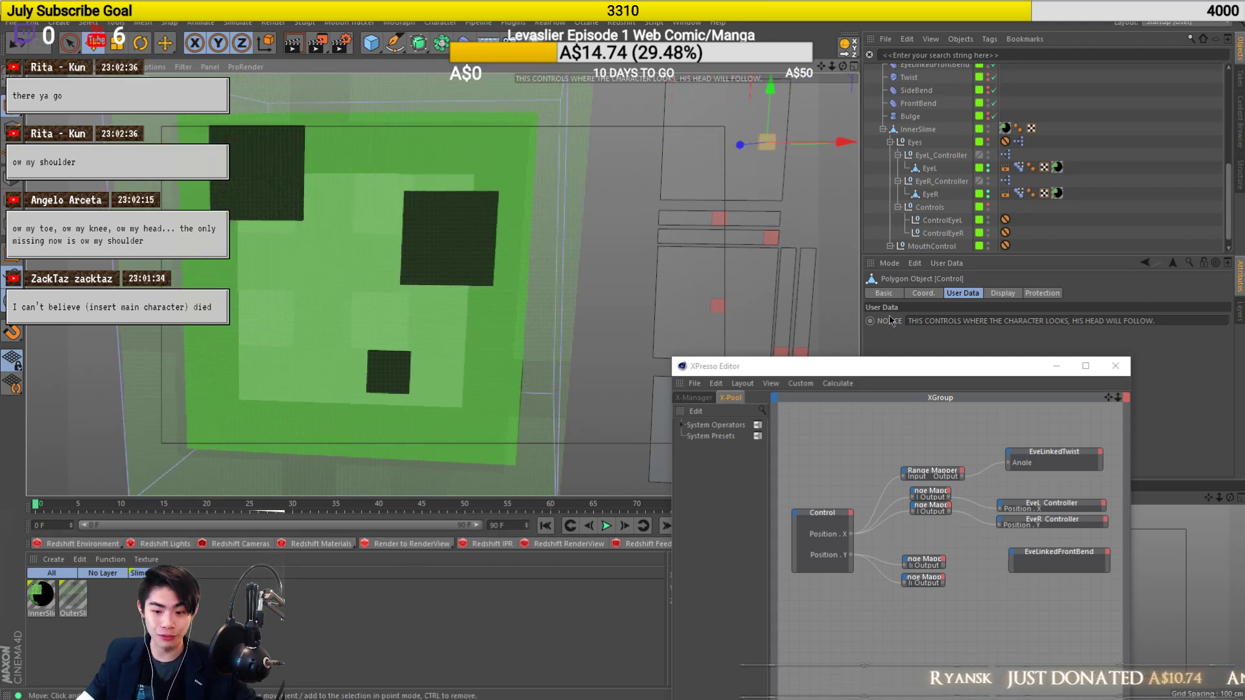
Enlarge the EyeL_Controller and EyeR_Controller nodes in the head-tracking XPresso so their input ports can be read.
click(1013, 525)
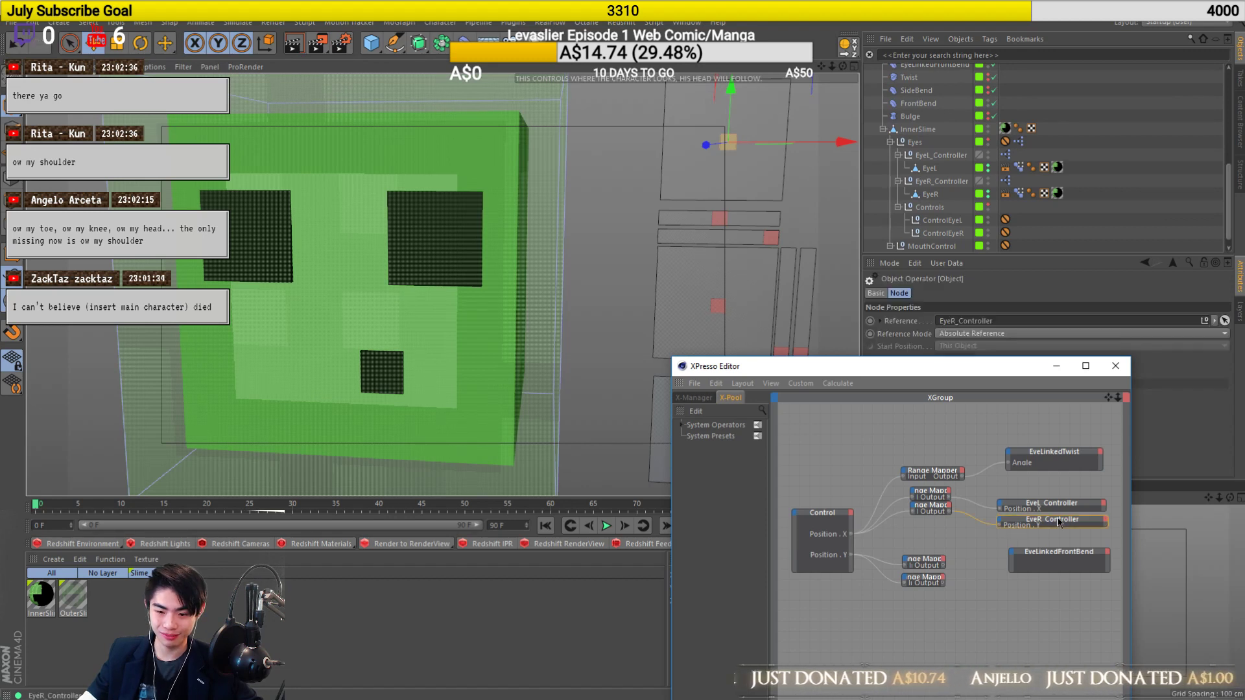
right_click(1009, 523)
mouse_move(1034, 557)
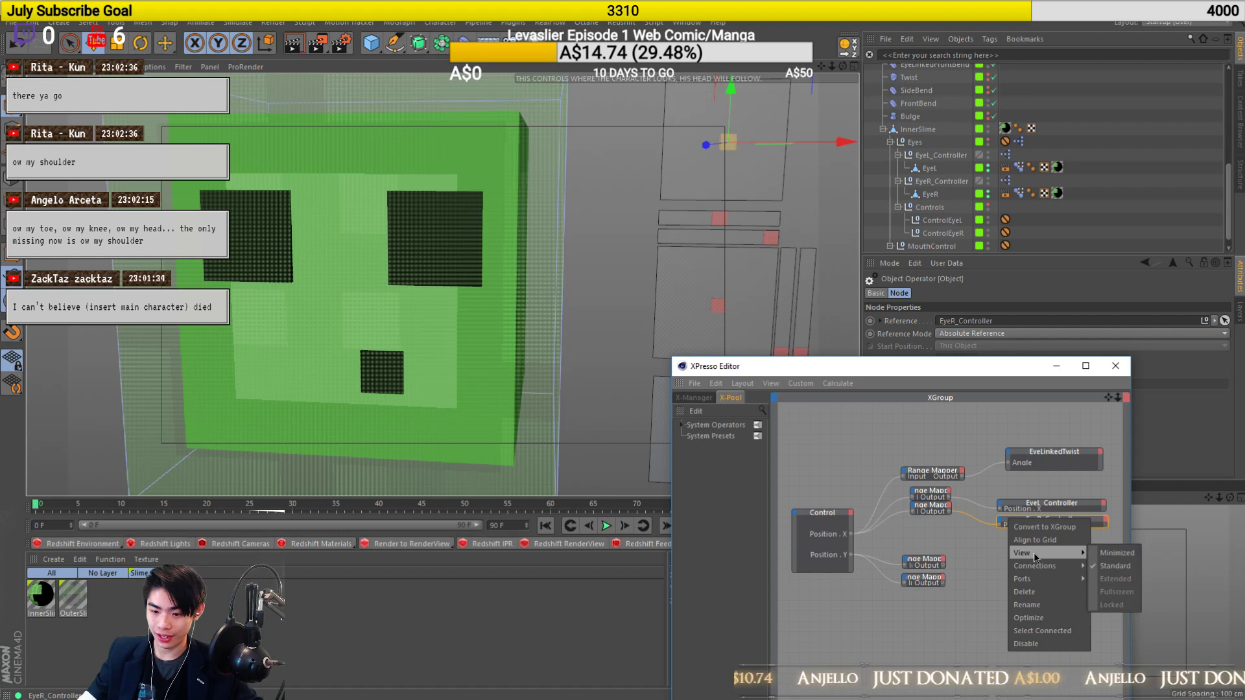
click(980, 561)
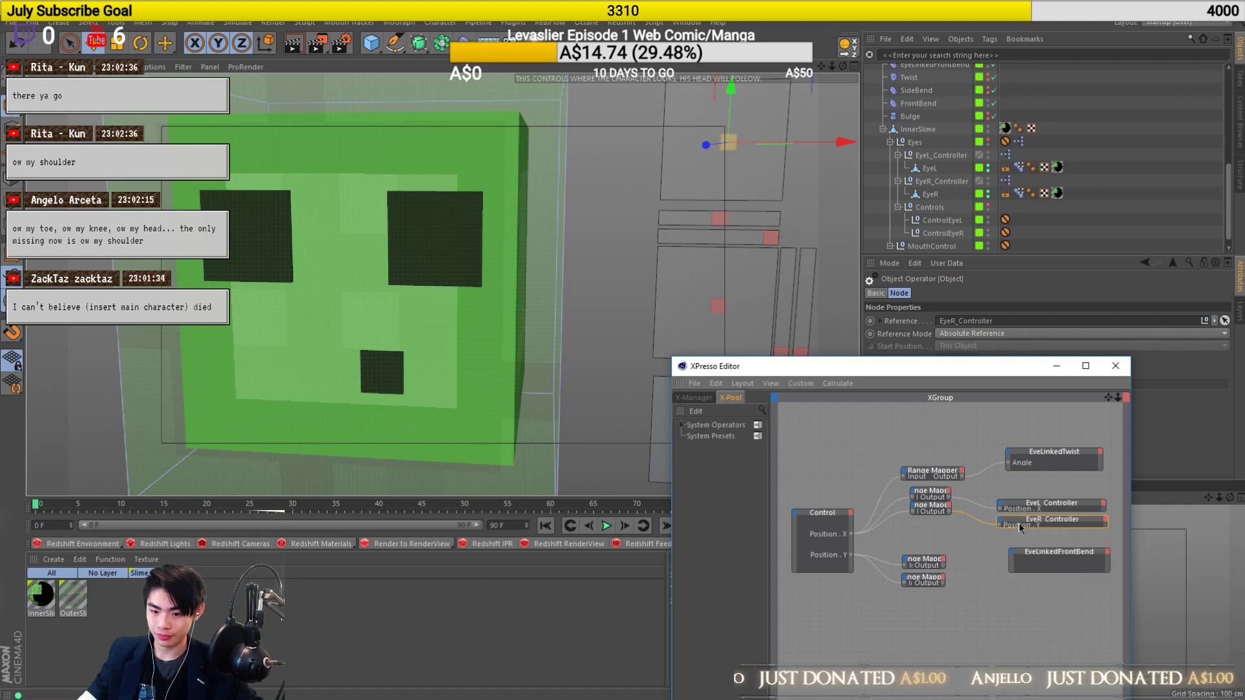
drag(1049, 500, 1049, 489)
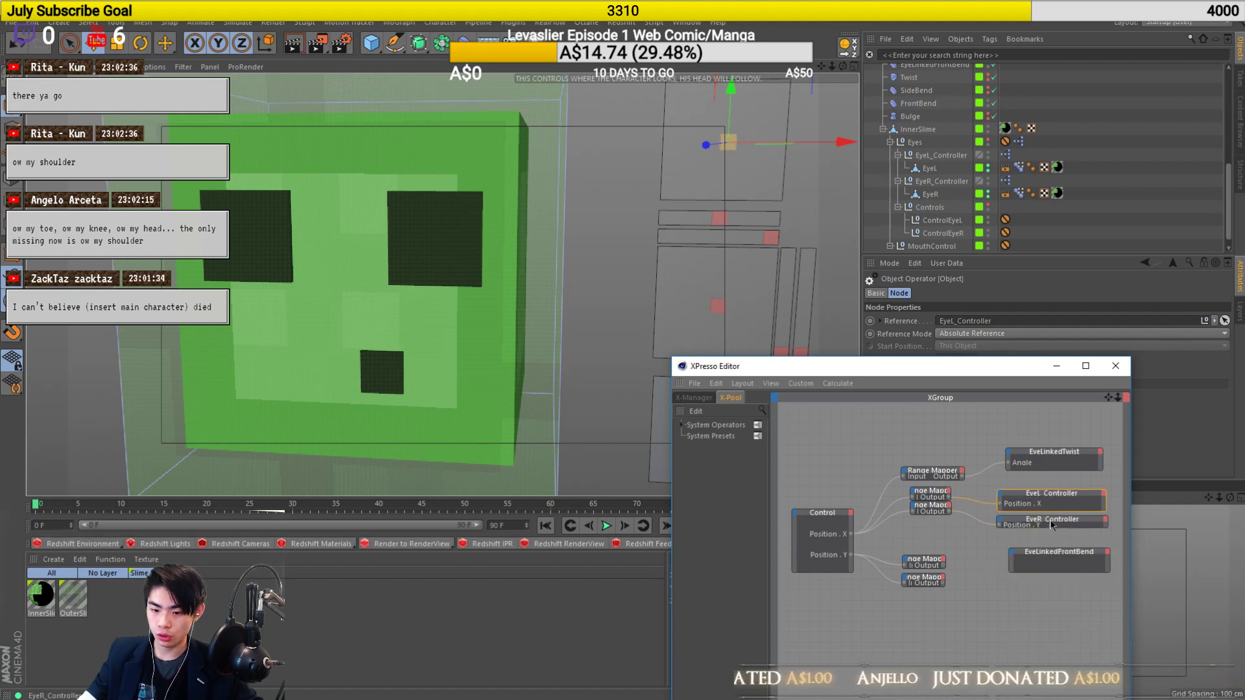
click(1053, 530)
drag(1053, 528, 1053, 539)
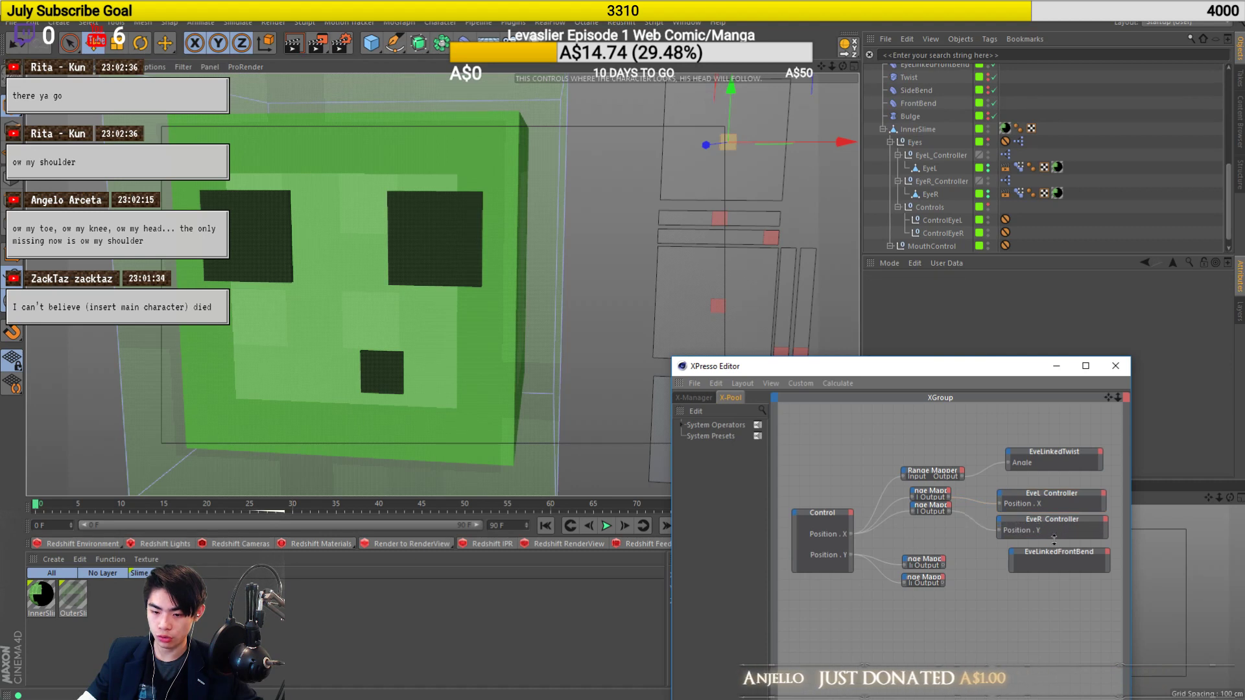
Examine the XPresso networks of the Eye Movement control, the EyeR_Controller null and the Eyes group.
click(718, 308)
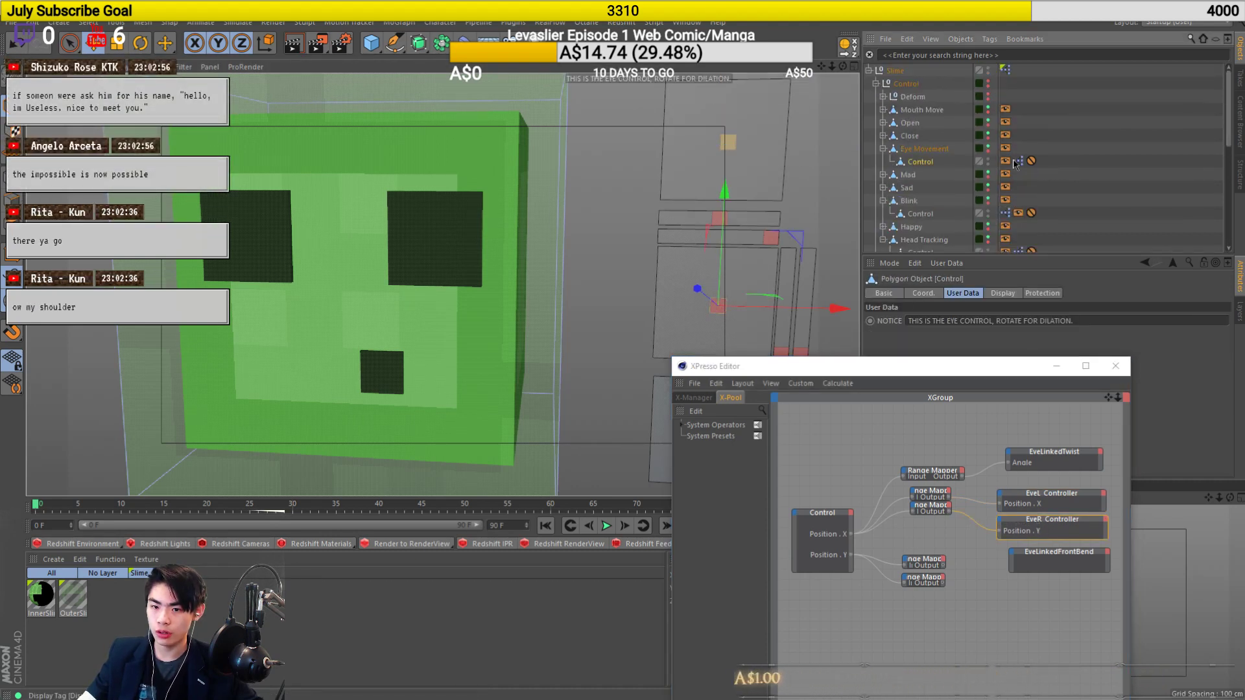
click(1016, 162)
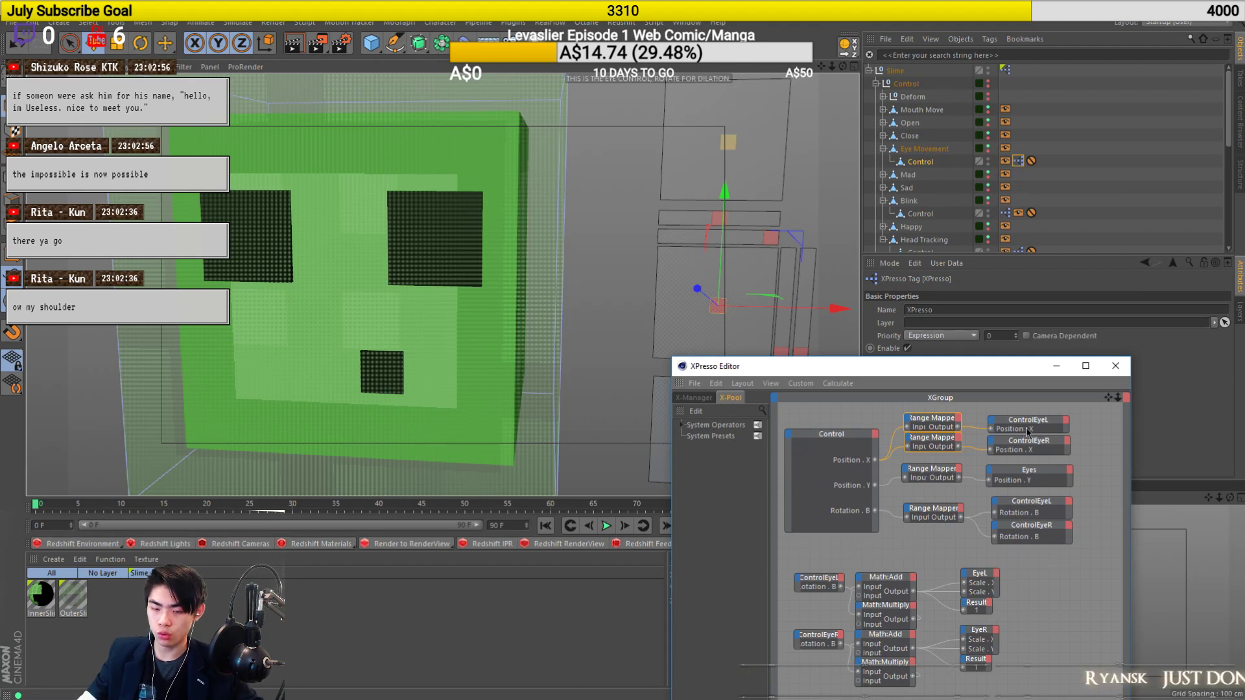
scroll(1050, 185, down, 6)
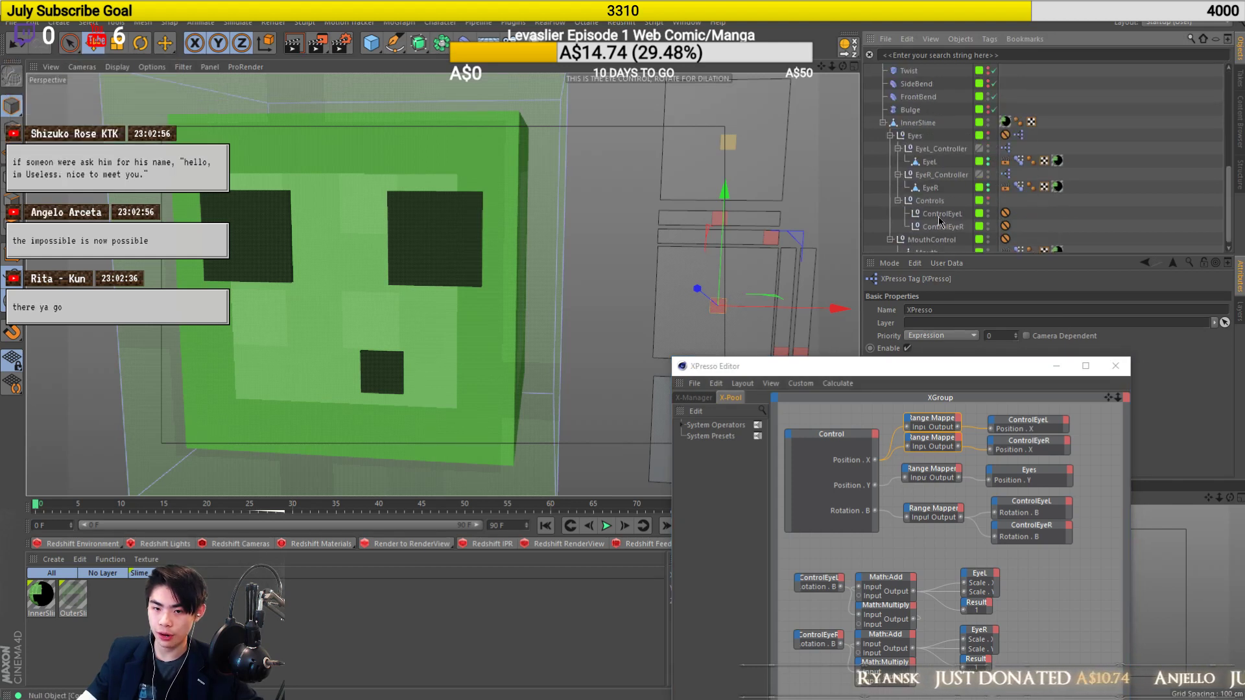
click(730, 139)
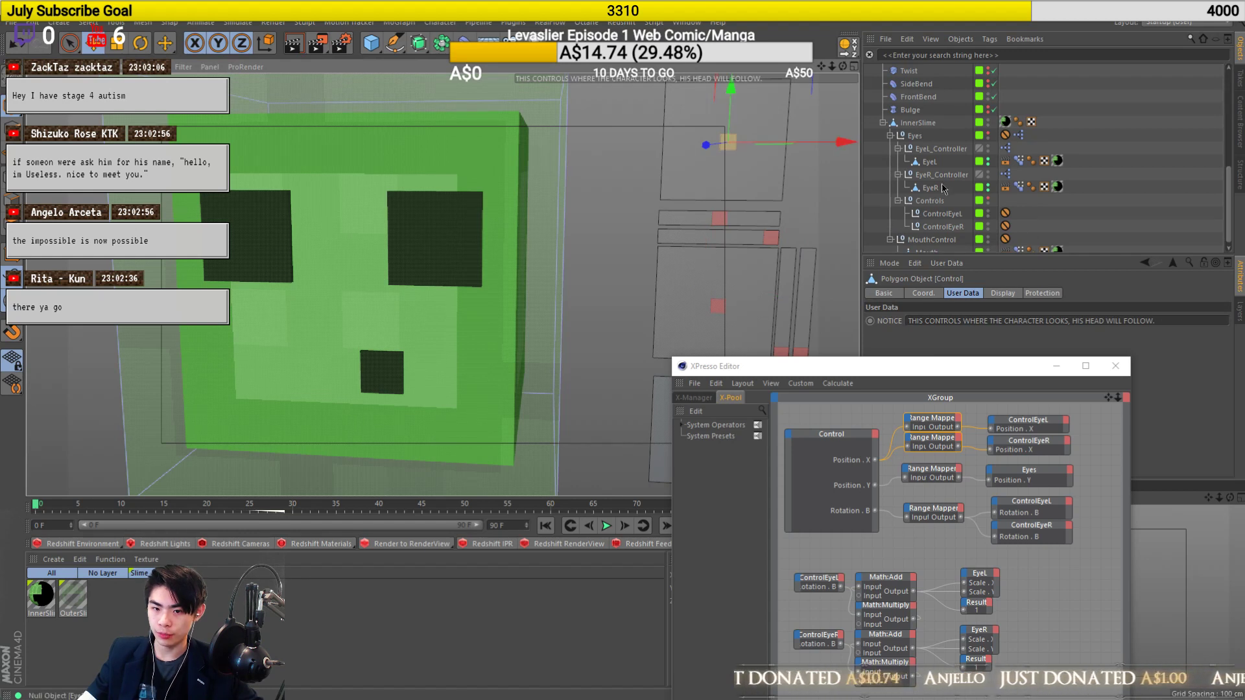
click(1005, 173)
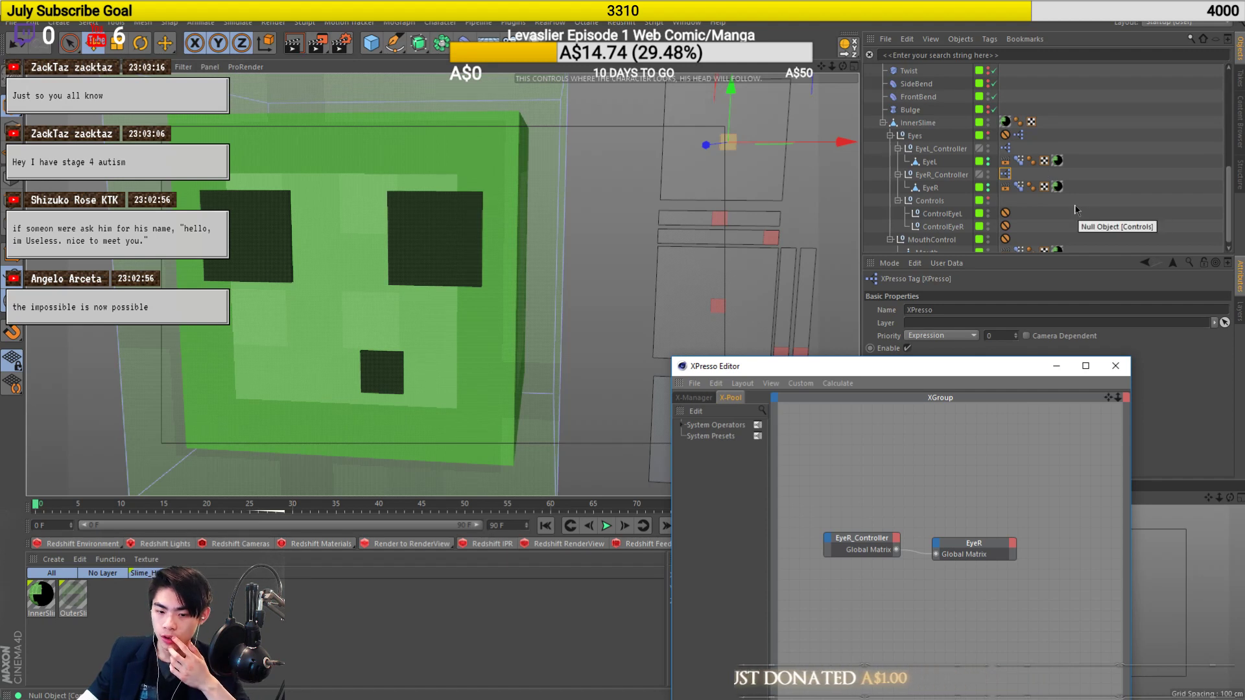
click(955, 150)
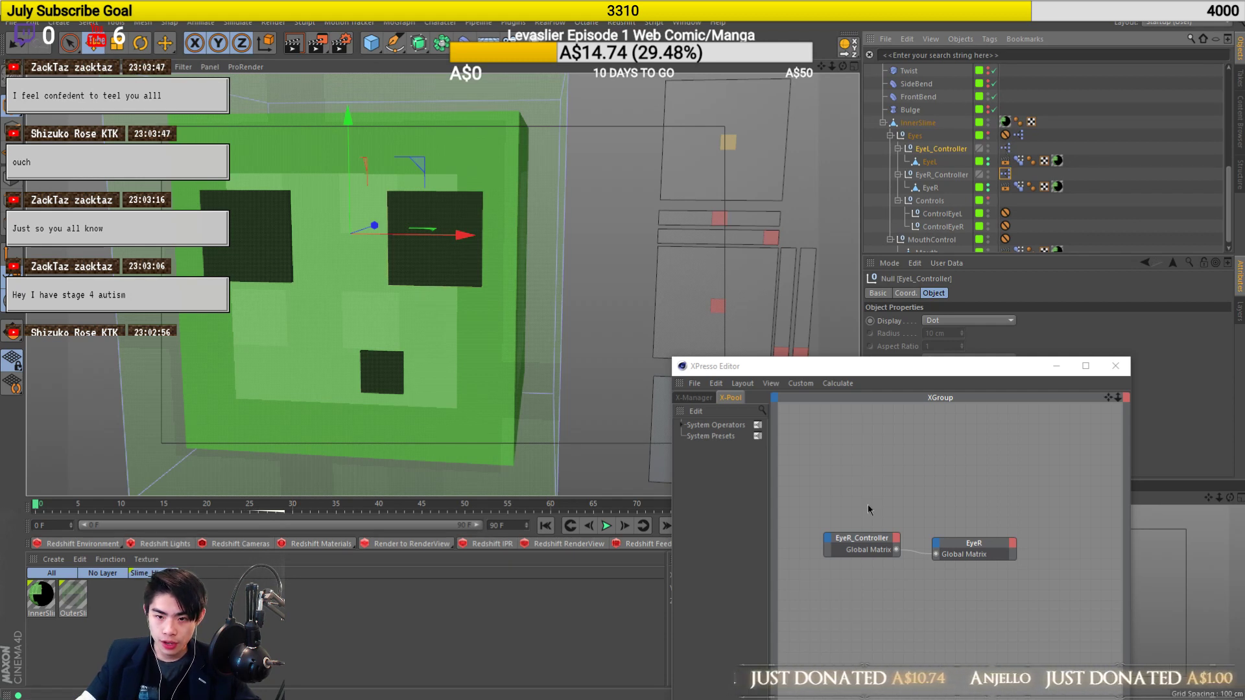
click(1019, 136)
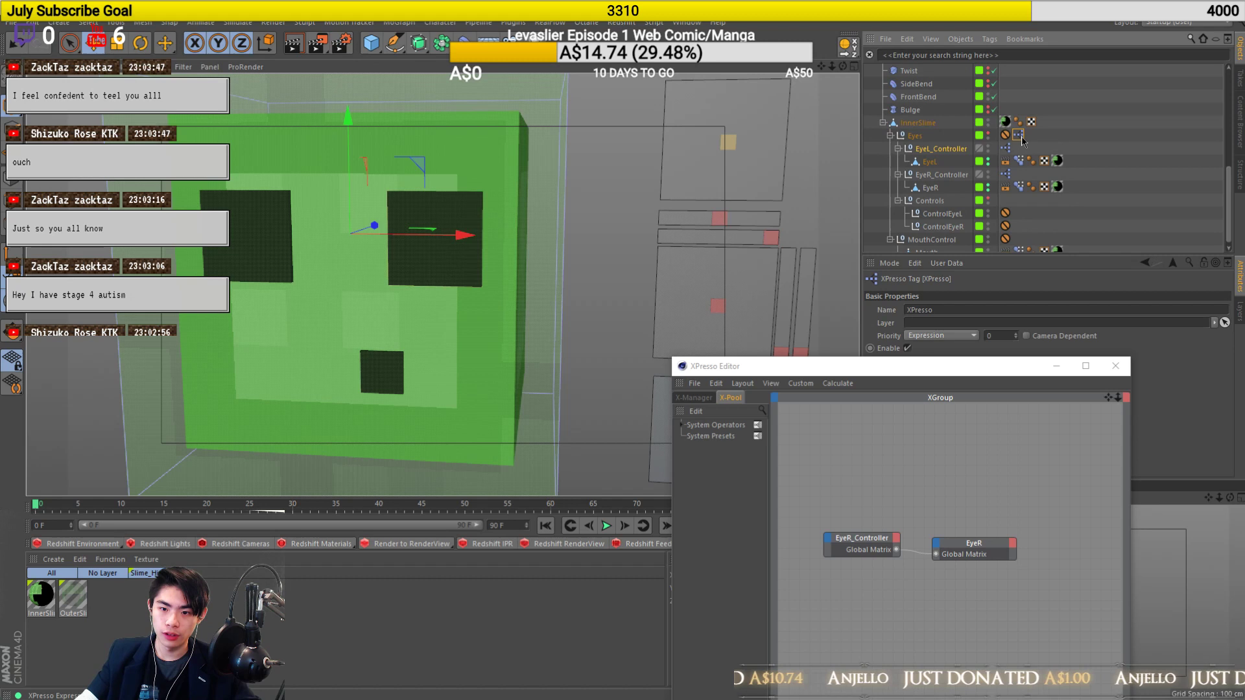
click(940, 149)
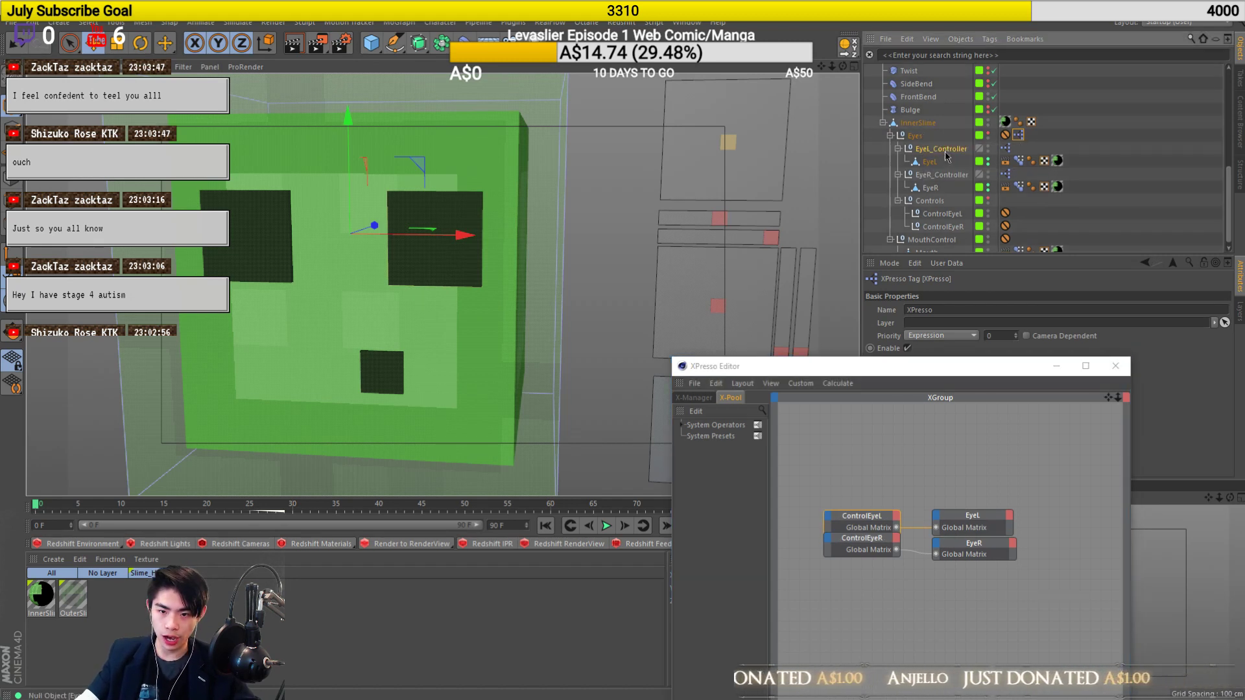
In the Head Tracking control's XPresso, add a Position X input to EyeR_Controller and connect the second X range mapper's output to it.
click(724, 145)
scroll(1035, 162, up, 4)
click(1017, 174)
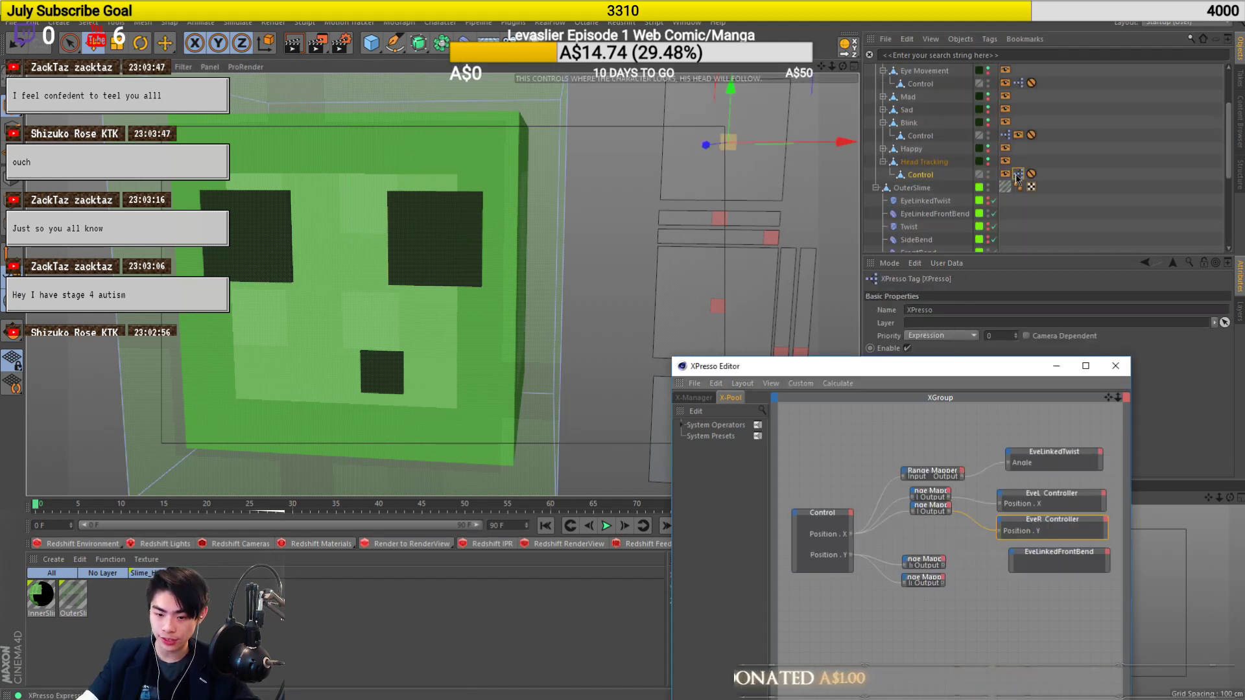
click(1000, 520)
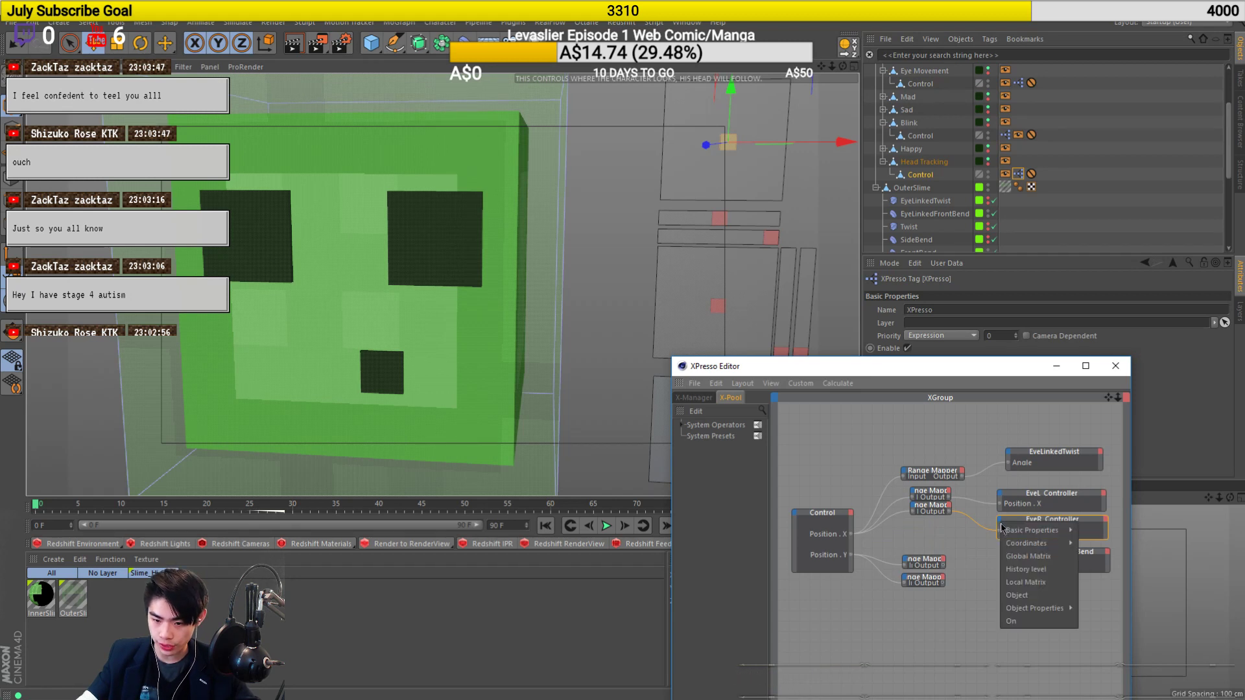
mouse_move(1031, 543)
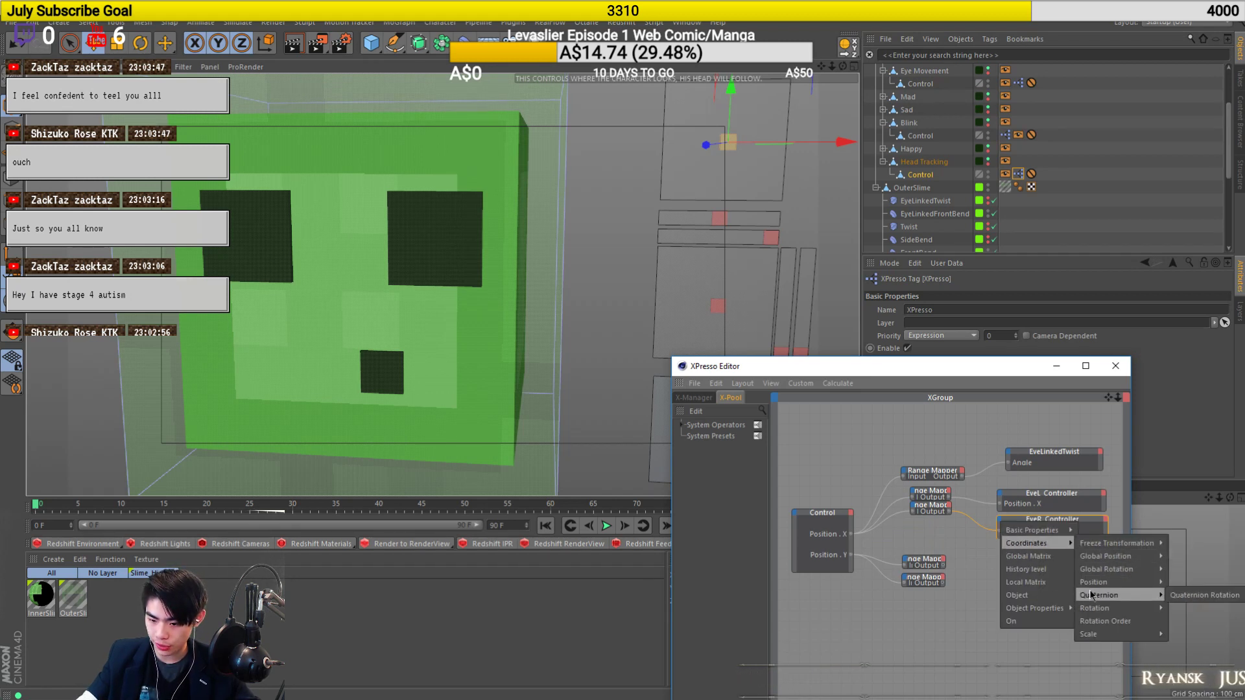
mouse_move(1125, 587)
click(1187, 596)
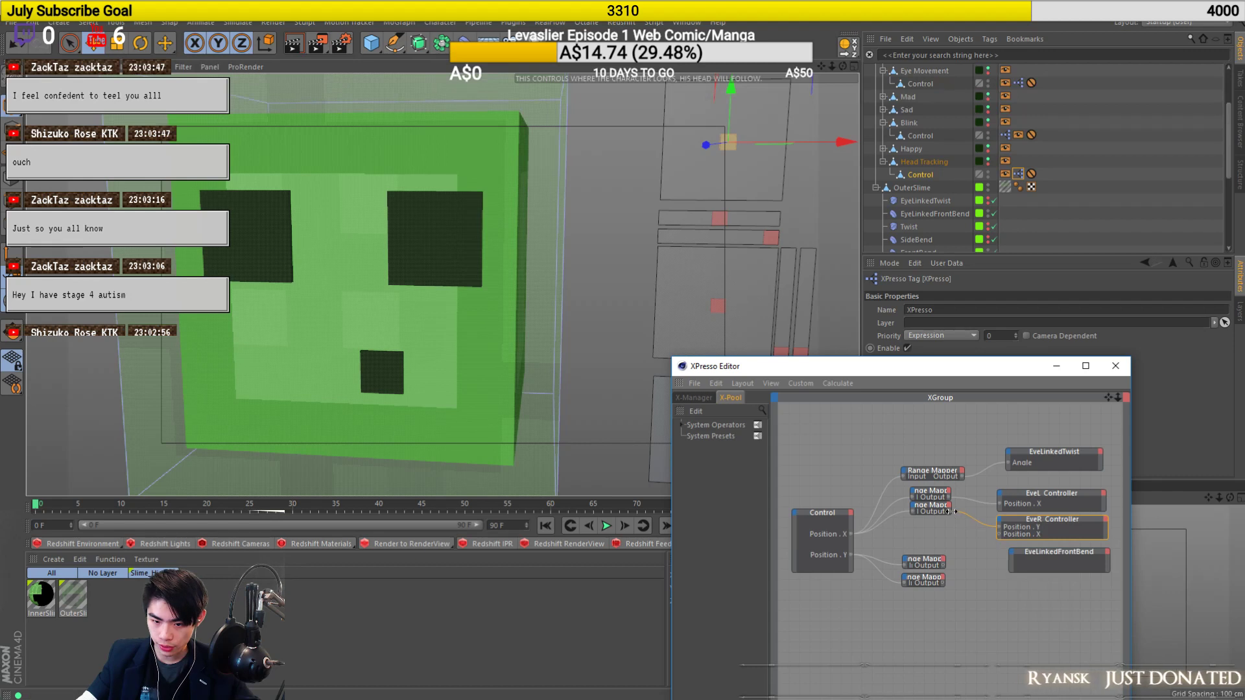
drag(948, 511, 1002, 539)
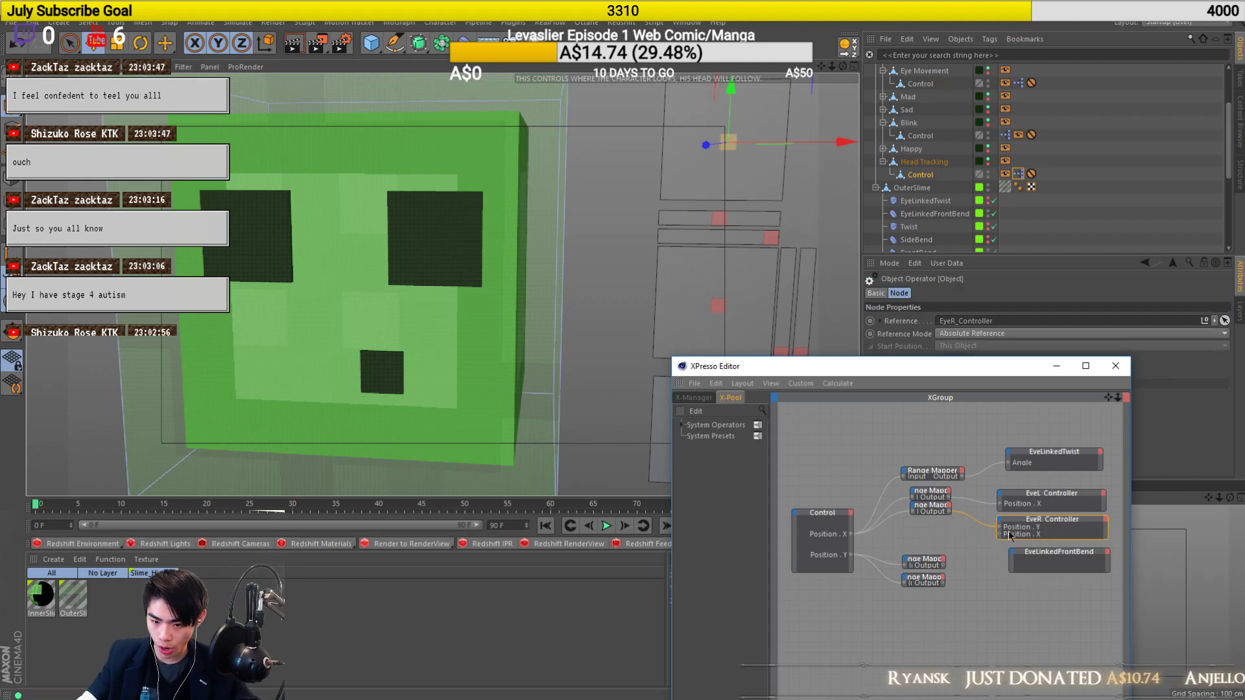
click(951, 512)
drag(950, 512, 999, 535)
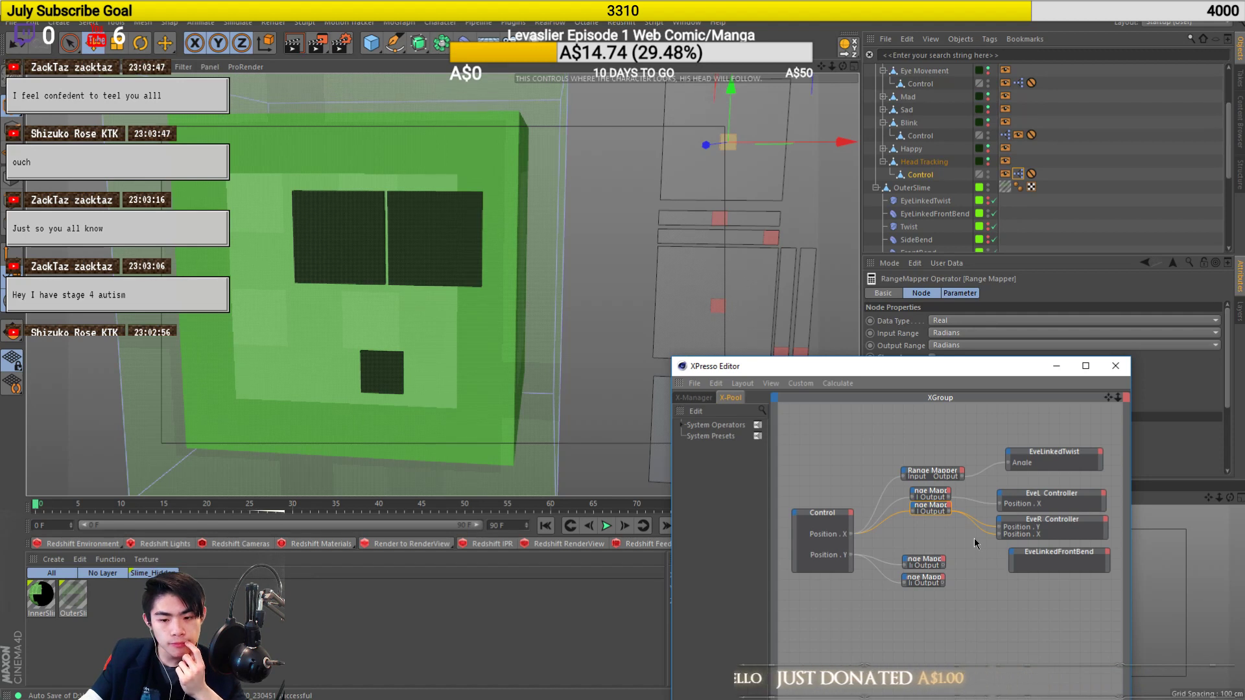
Undo the recent node edits and revert the project to its last saved version, discarding the changes.
key(ctrl+z)
key(ctrl+z)
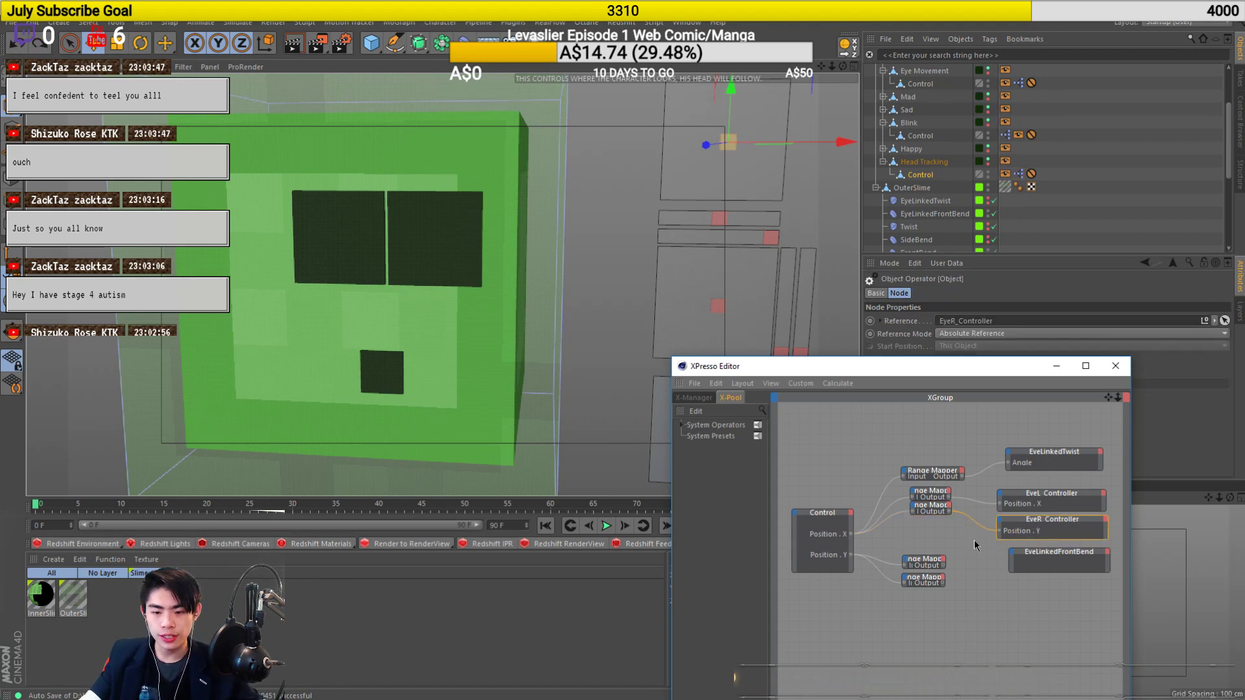
key(ctrl+z)
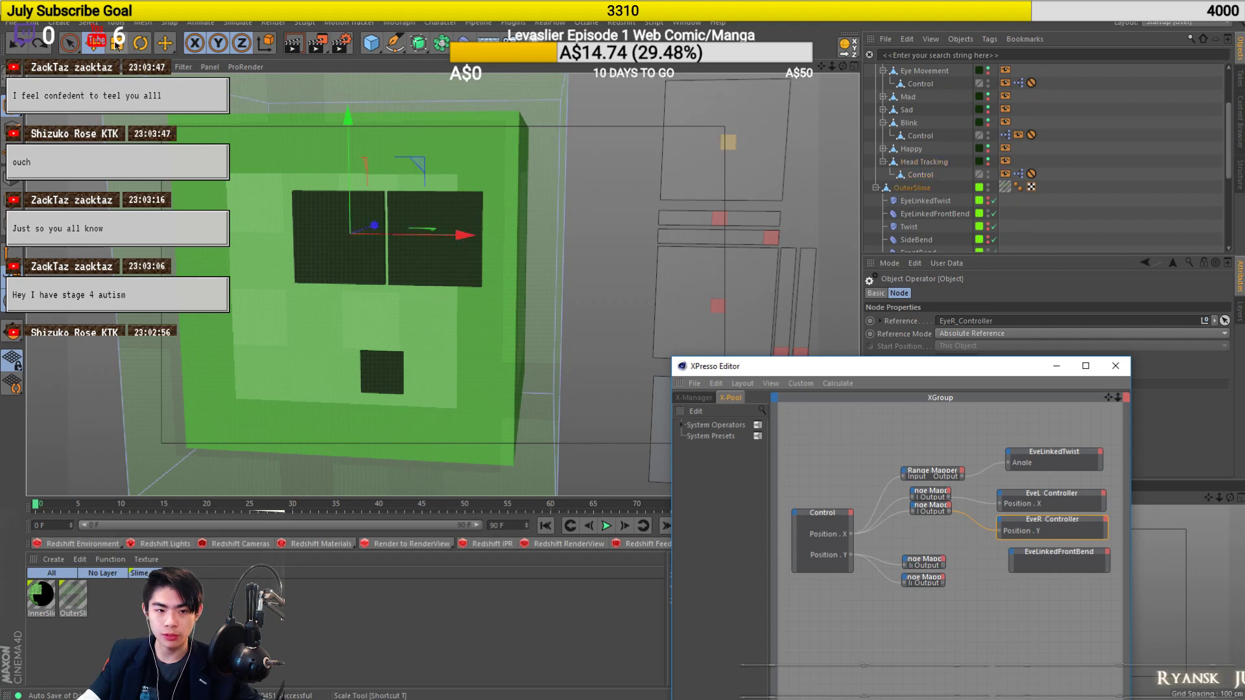
click(11, 22)
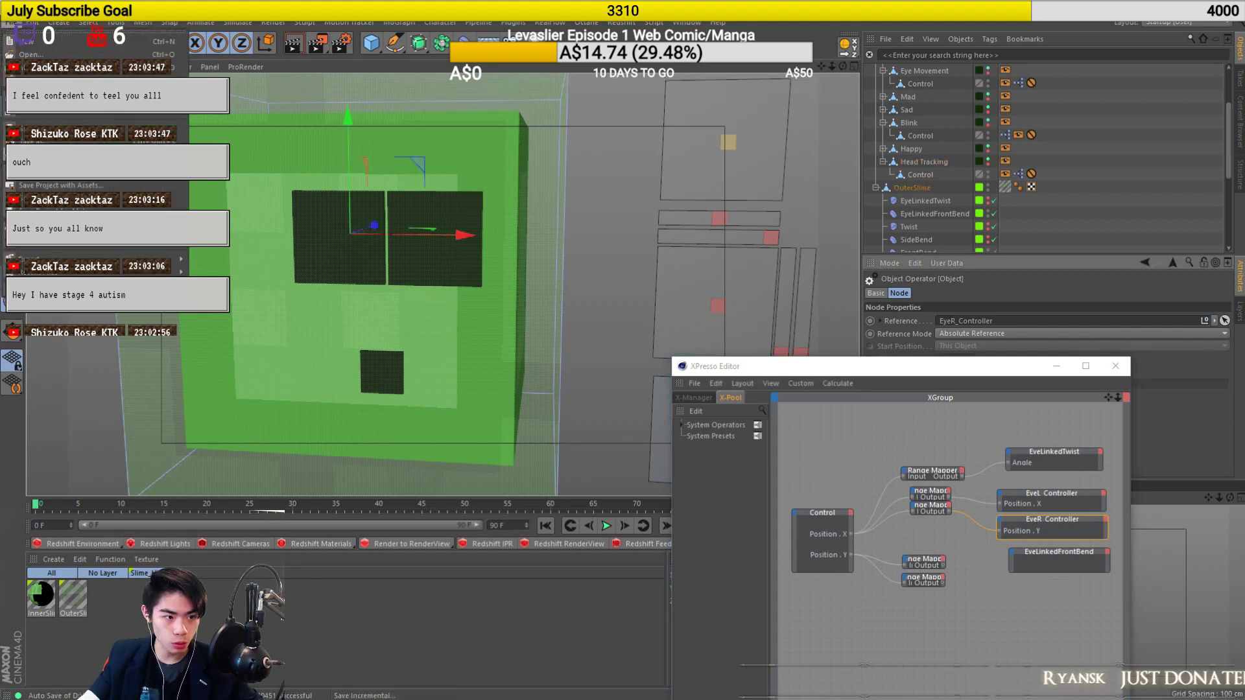
click(38, 79)
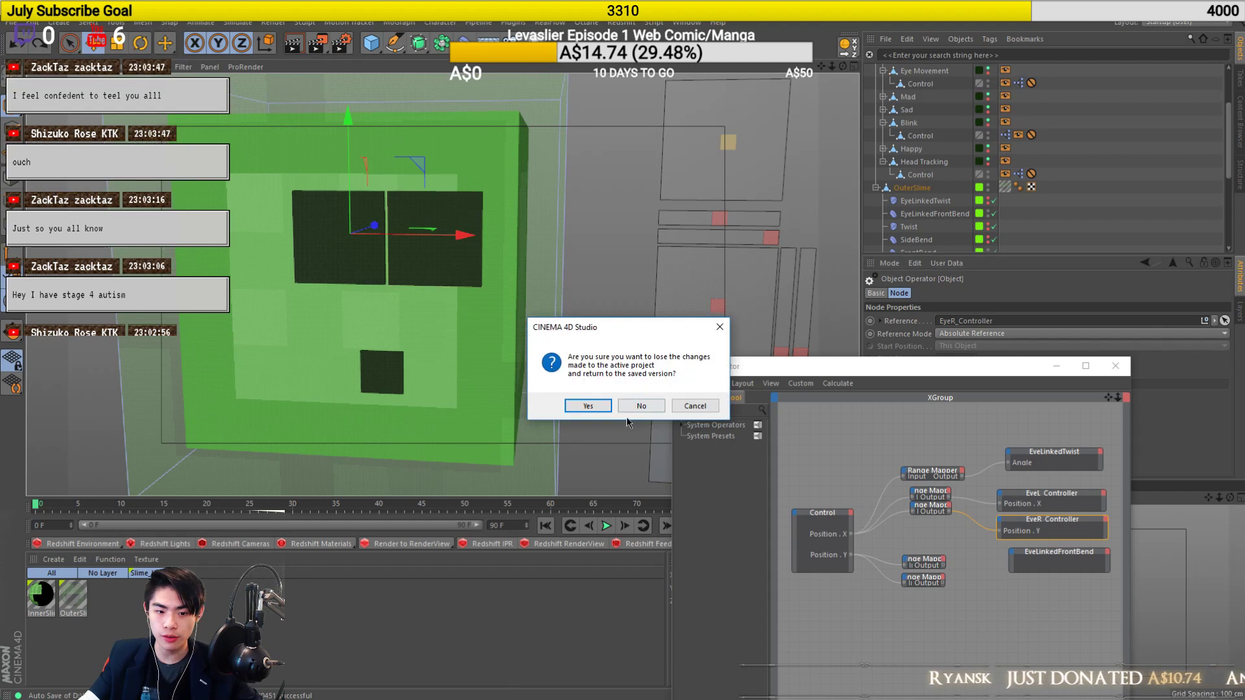
click(603, 405)
scroll(322, 328, up, 2)
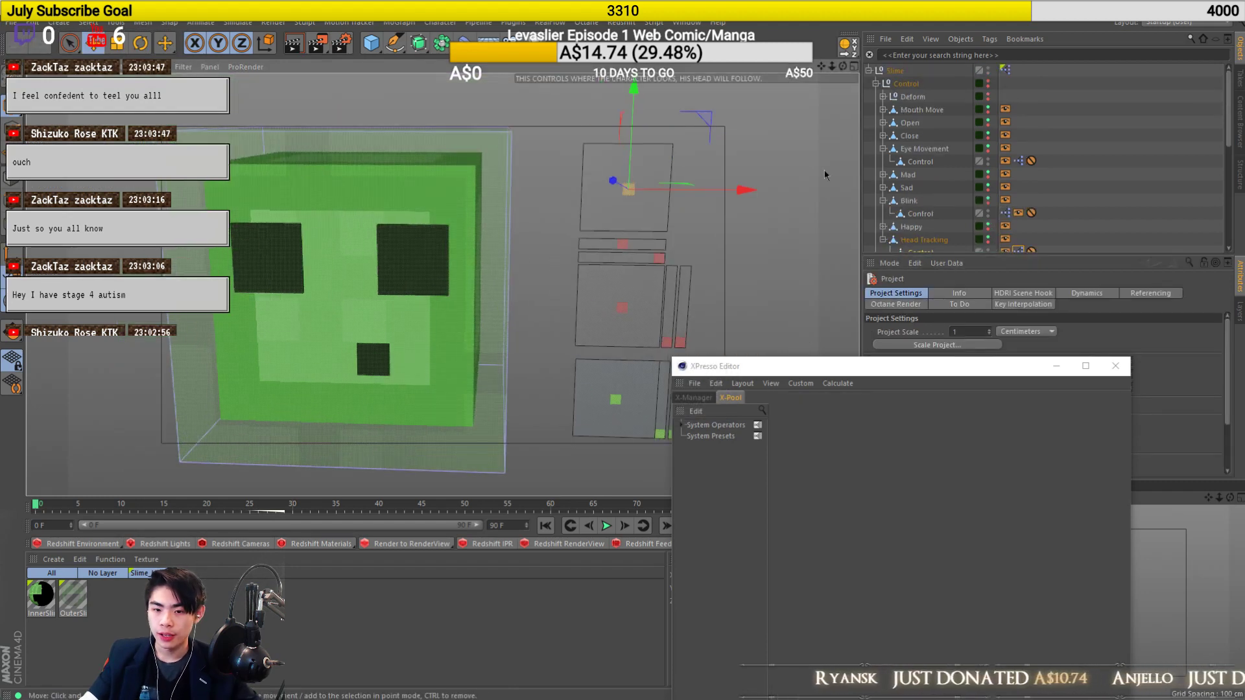
Close the empty XPresso editor and open the EyeR_Controller null's XPresso network to examine it.
scroll(1024, 181, down, 2)
scroll(1037, 182, down, 2)
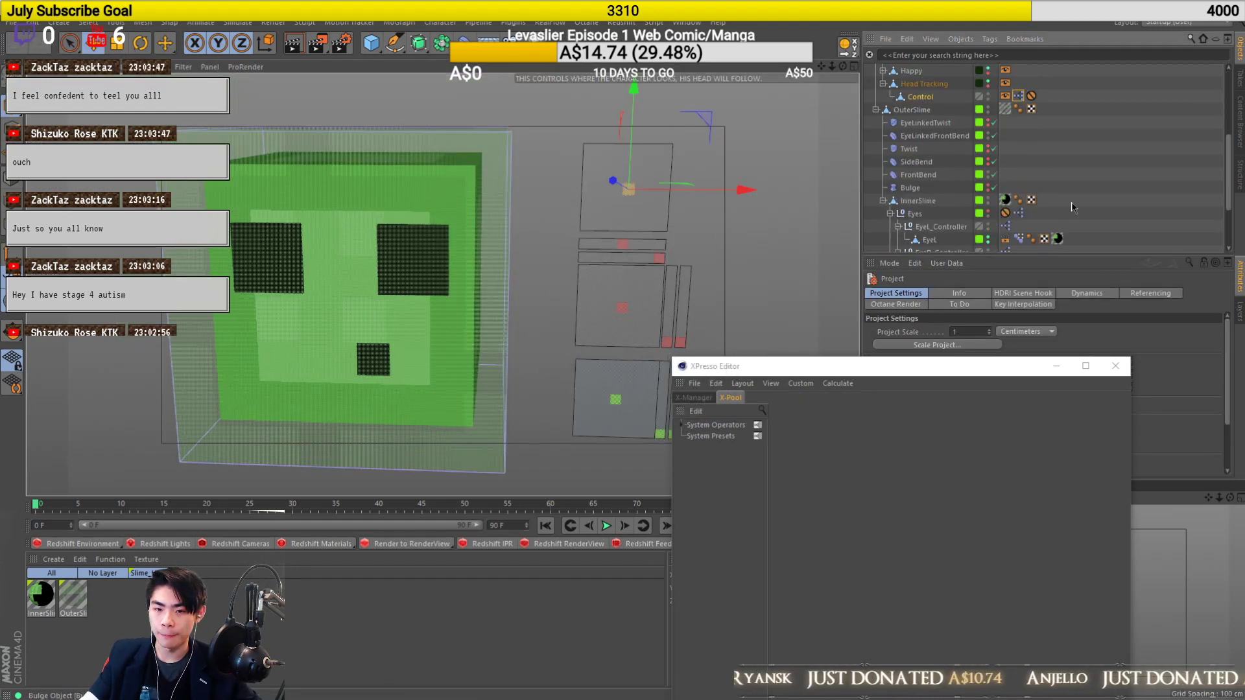
click(1115, 365)
scroll(1044, 130, down, 2)
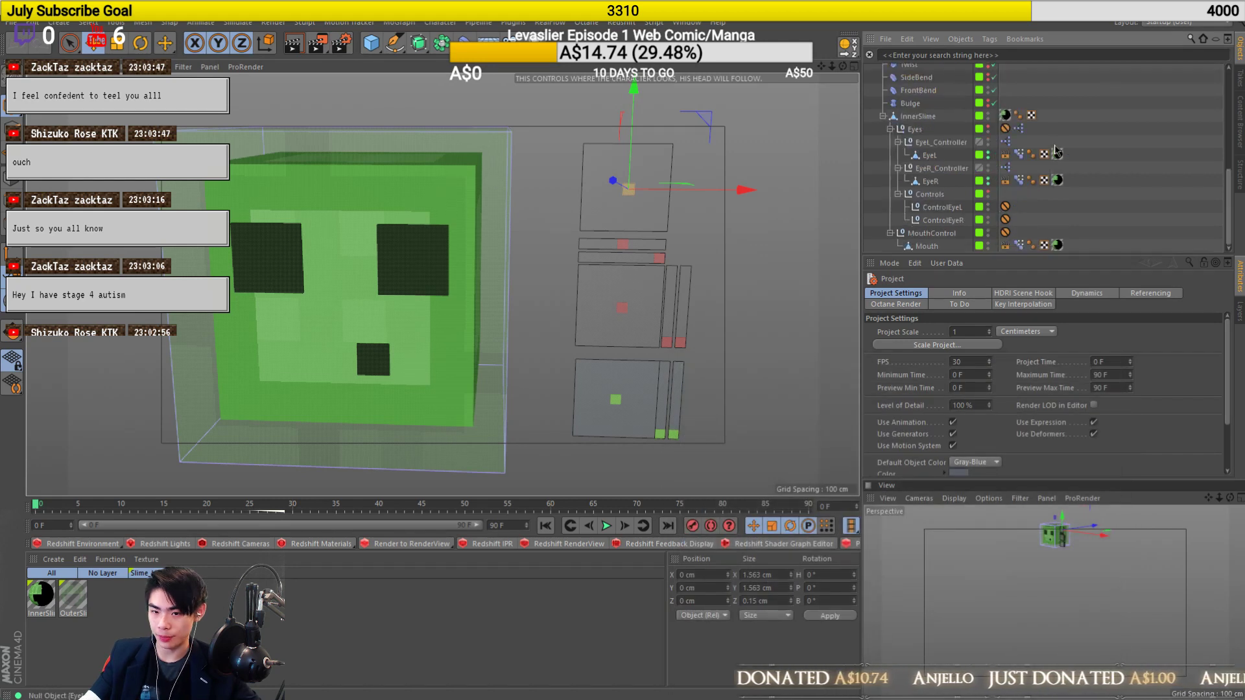
double_click(1006, 168)
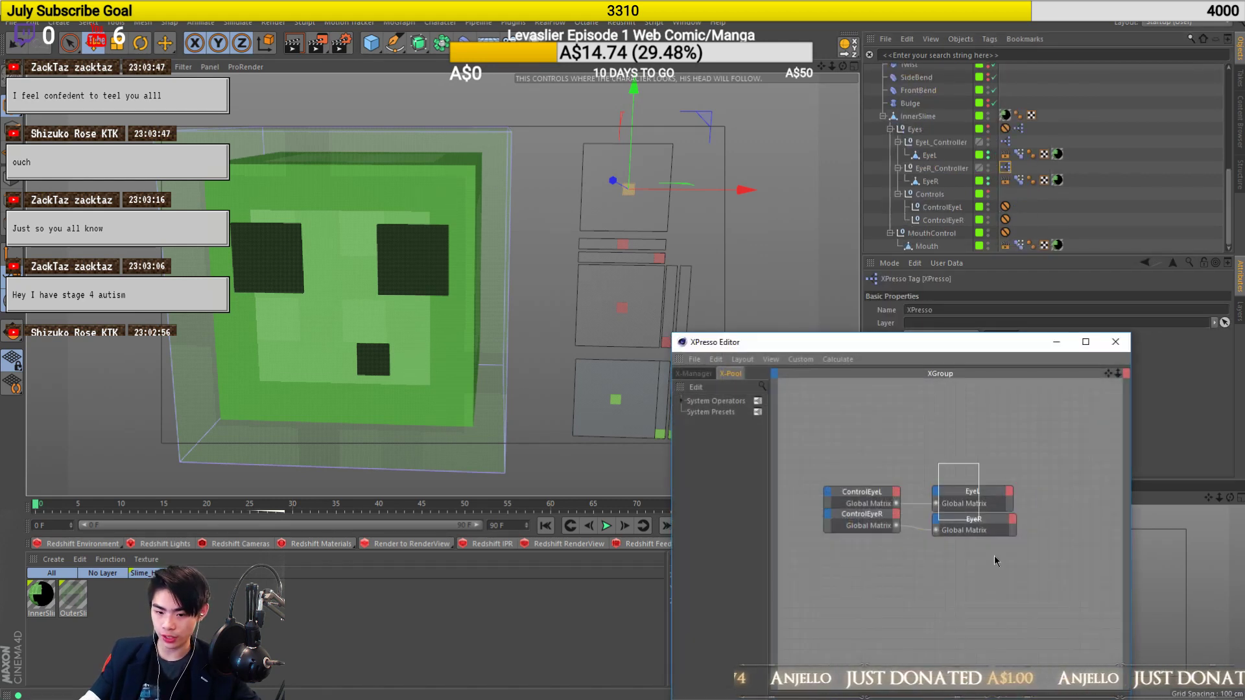
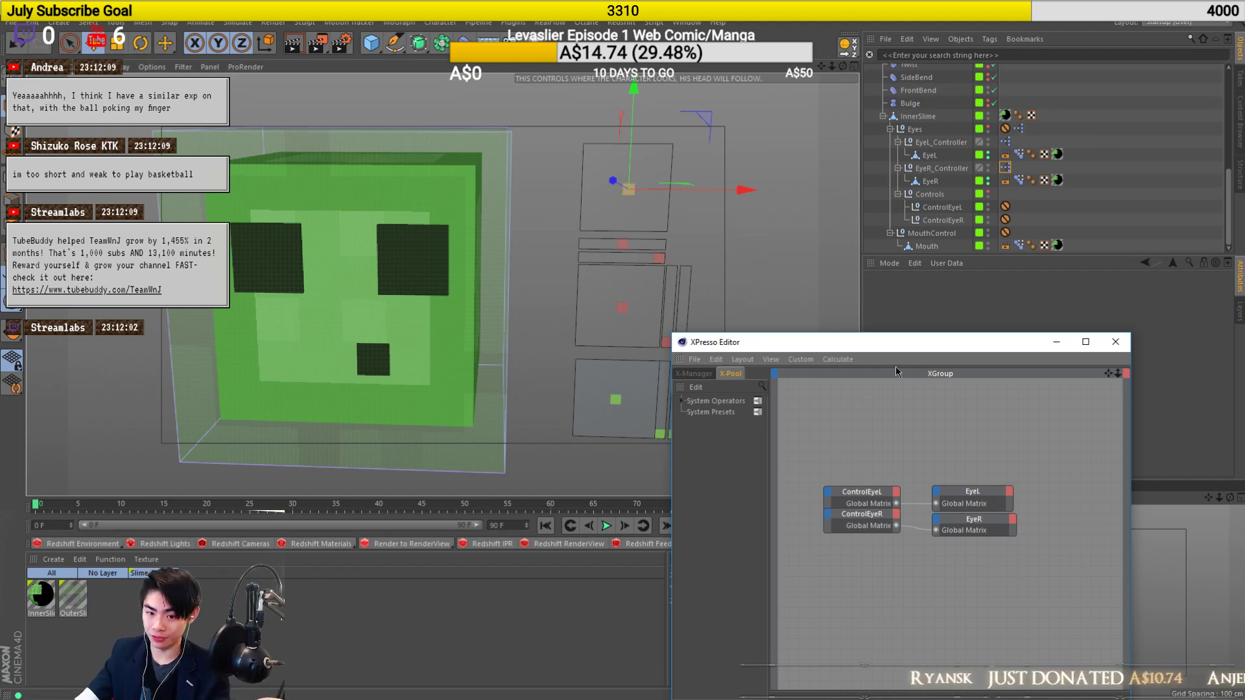
drag(873, 343, 863, 298)
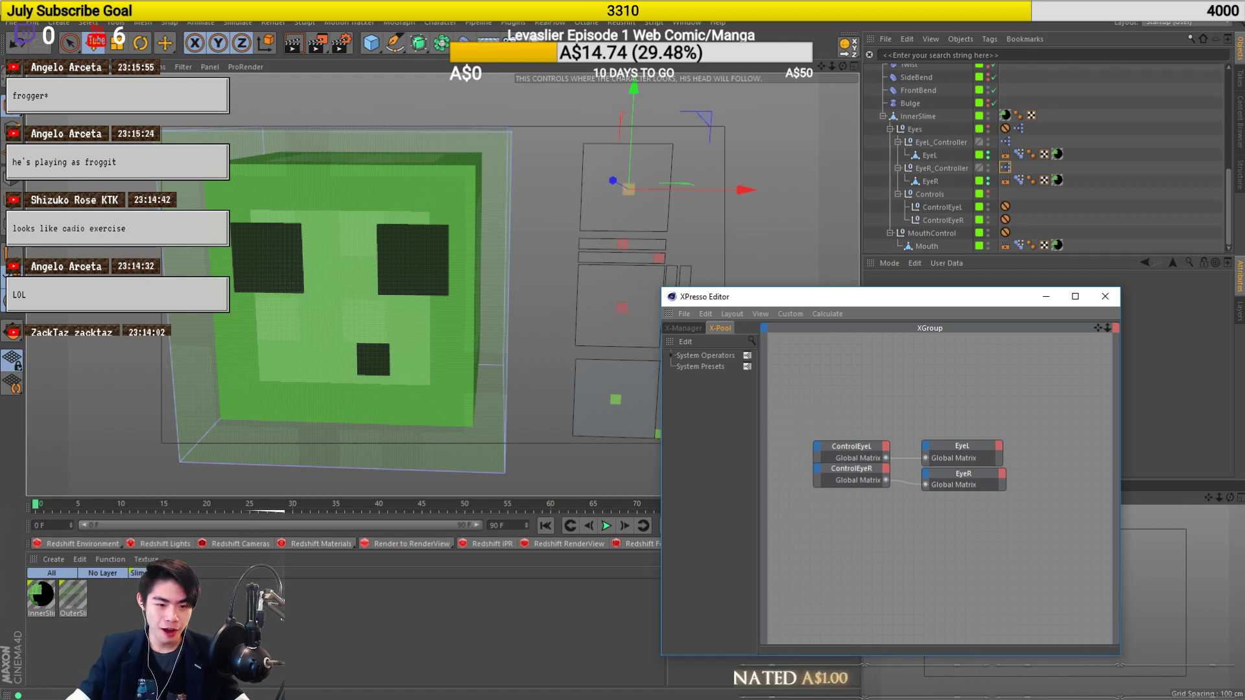
Test the head-tracking control by moving it about 4.75 cm along X, and undo the move.
alt+drag(465, 337, 483, 379)
key(ctrl+z)
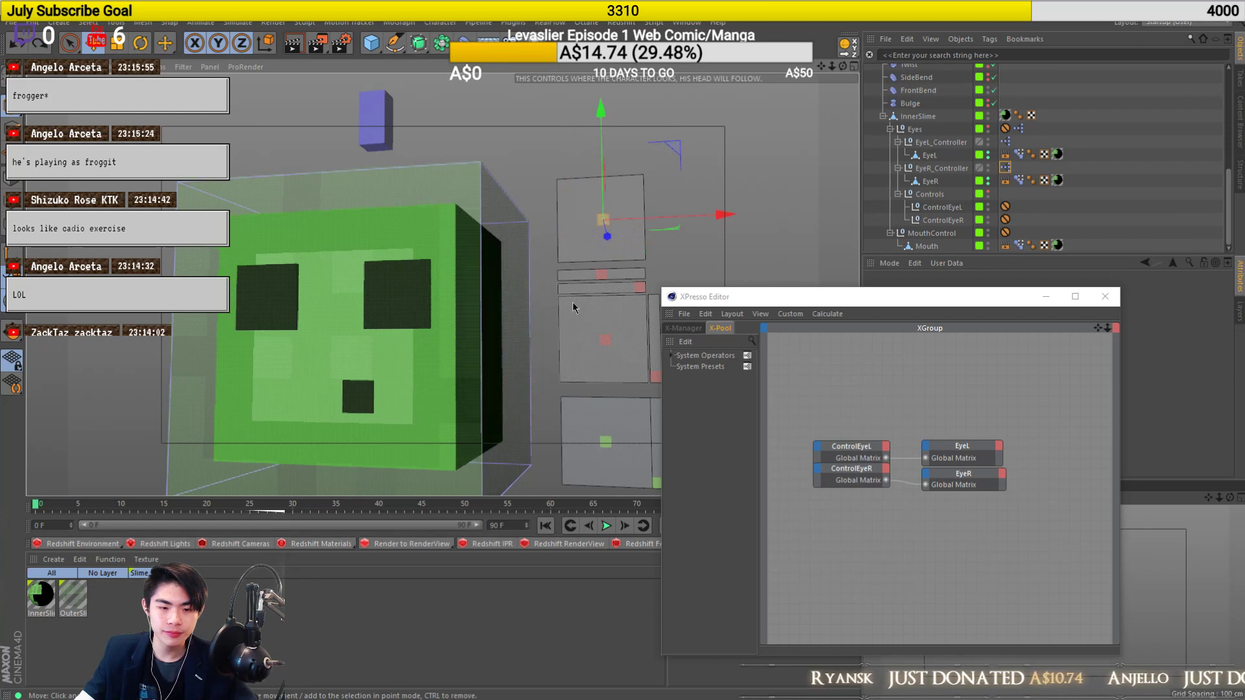
alt+drag(345, 360, 370, 390)
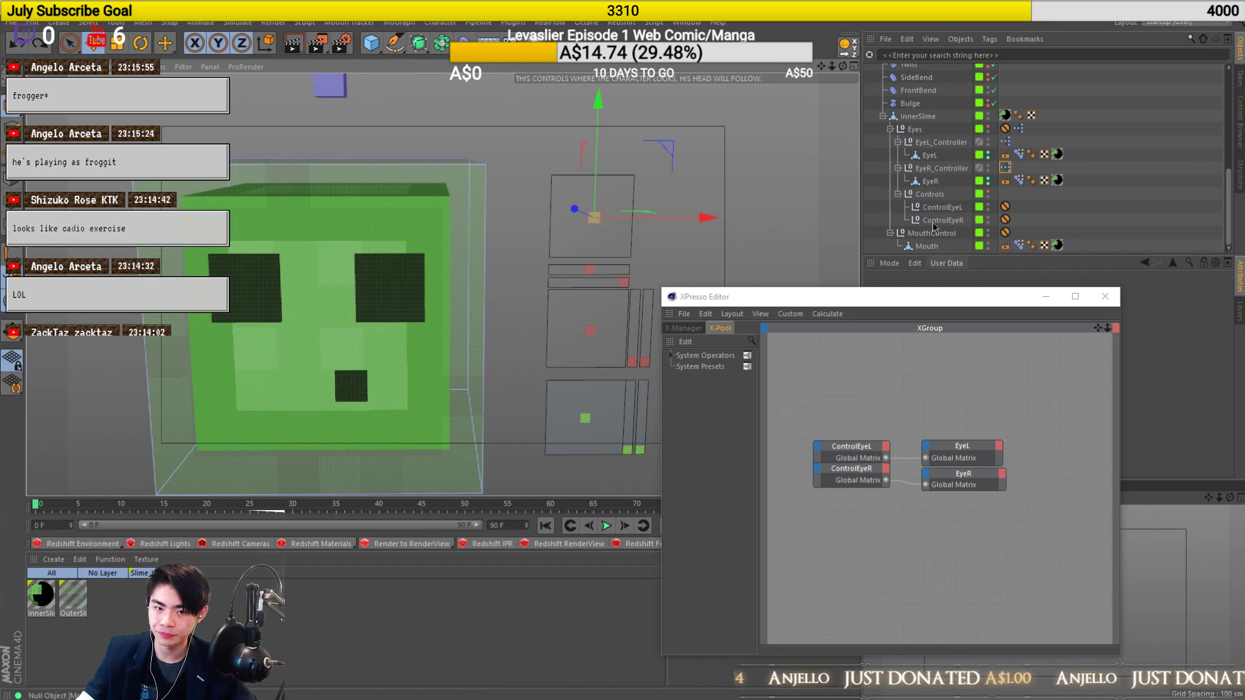
drag(711, 220, 769, 229)
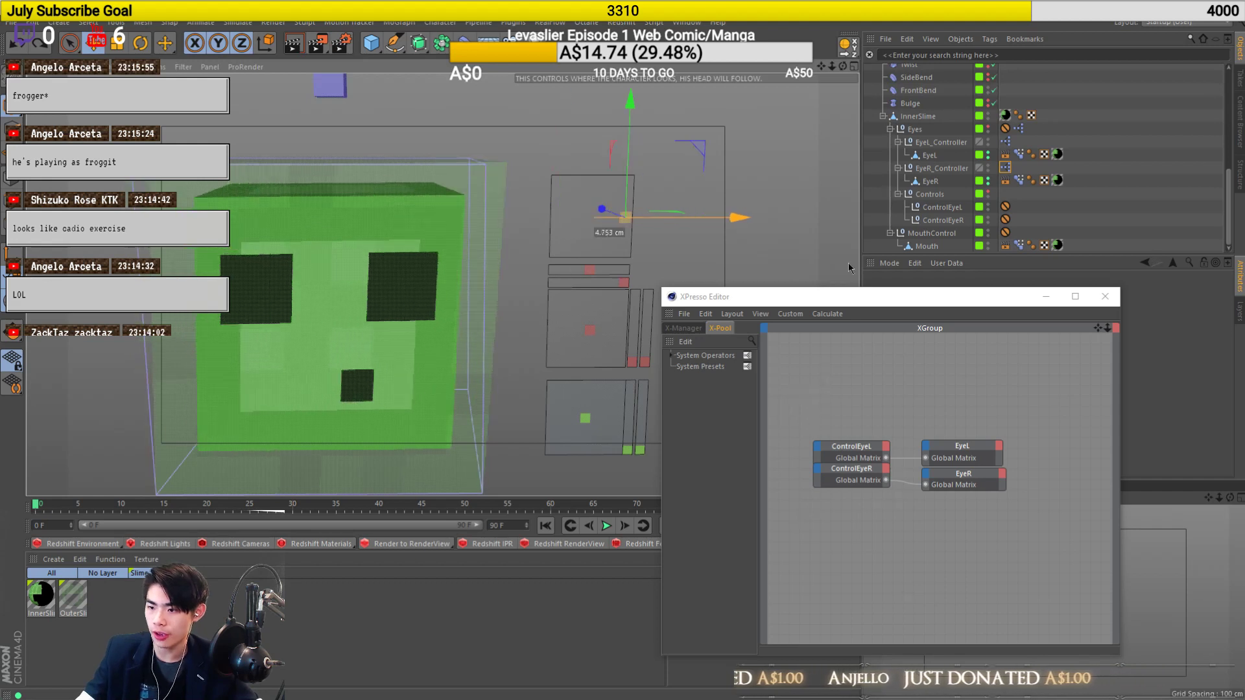
click(727, 324)
key(ctrl+z)
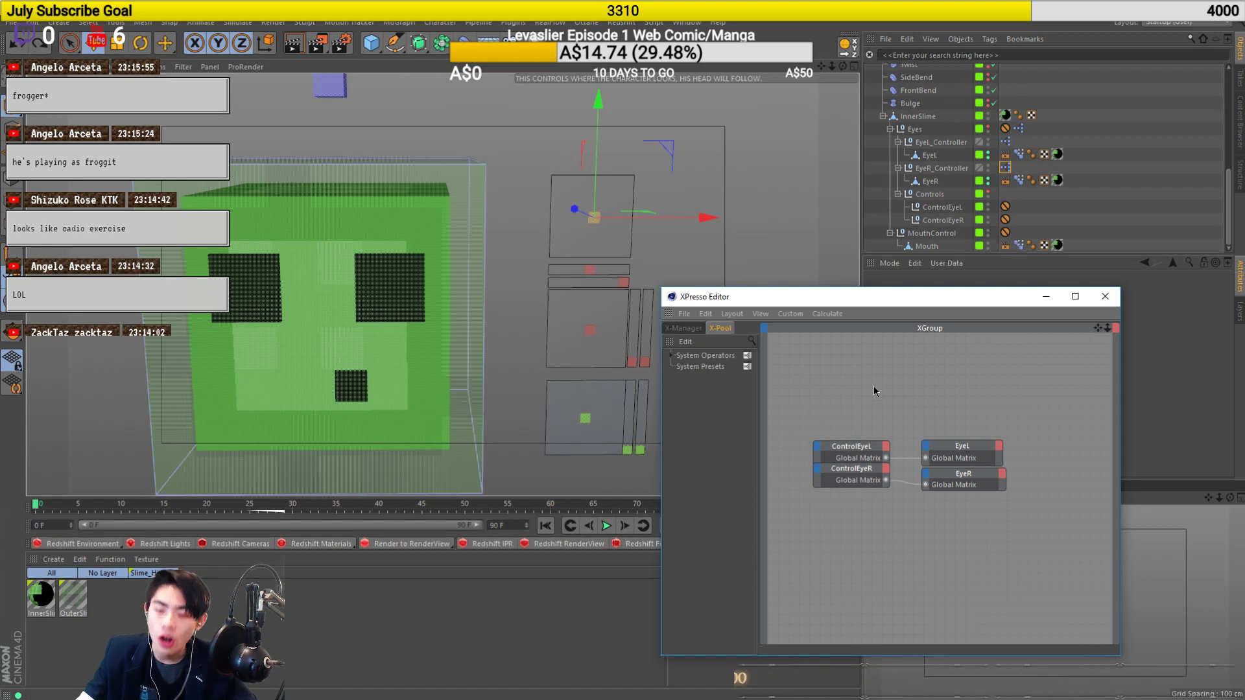
Select the Eye Movement control and inspect the slime's eyes up close.
click(590, 334)
drag(640, 322, 587, 350)
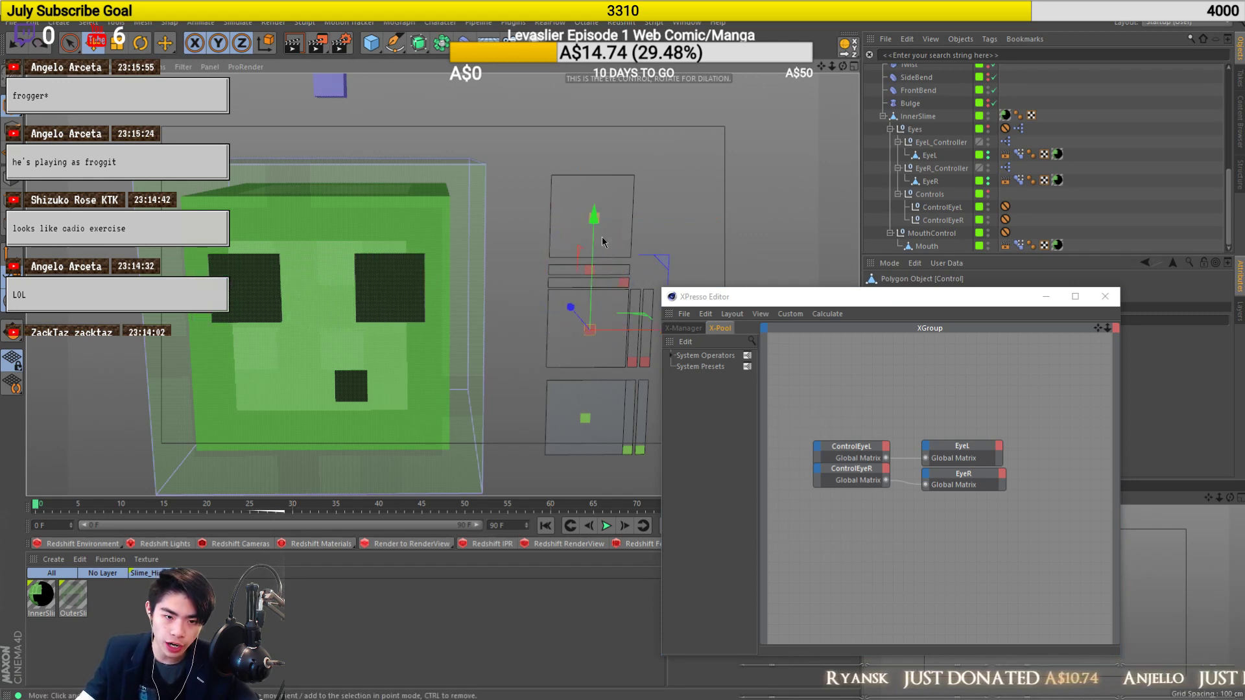
click(652, 205)
scroll(273, 298, up, 5)
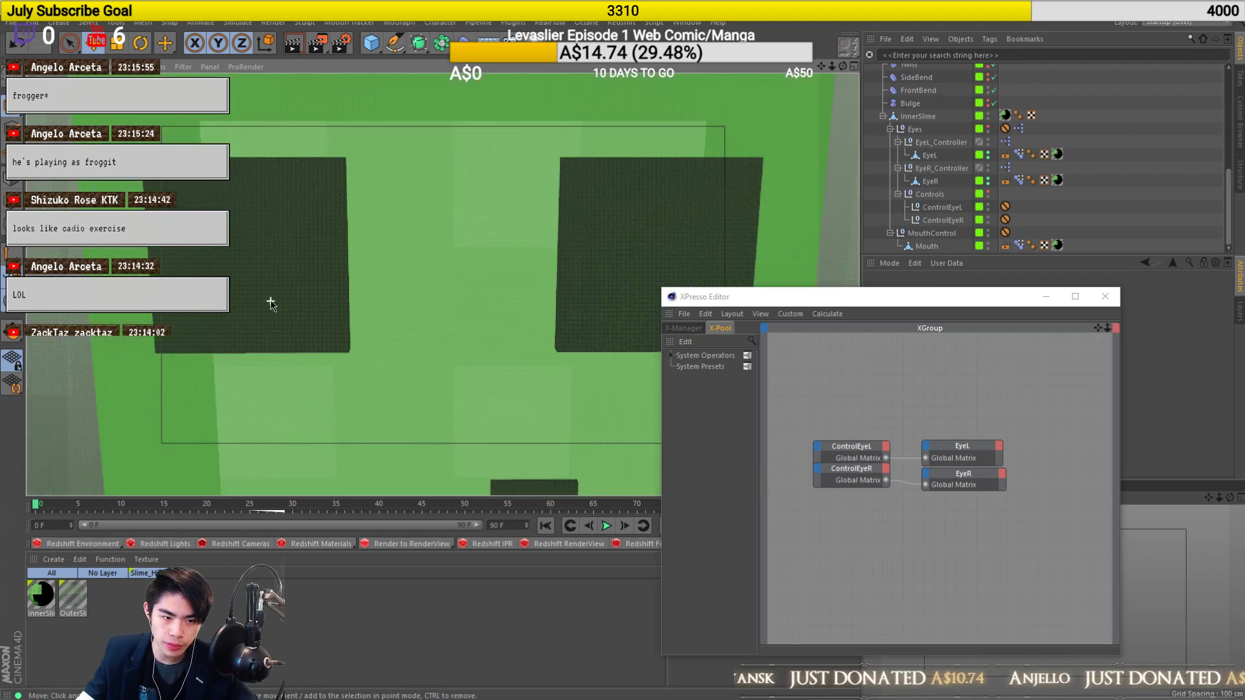
scroll(301, 280, down, 5)
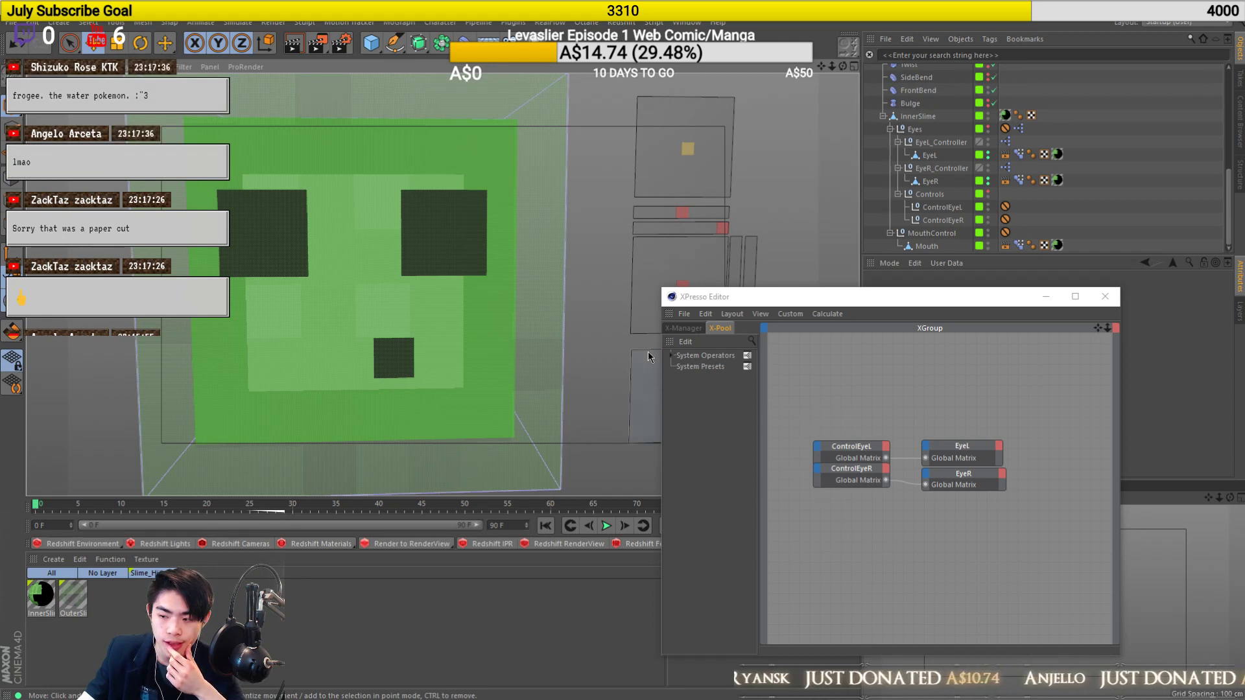
scroll(445, 340, down, 3)
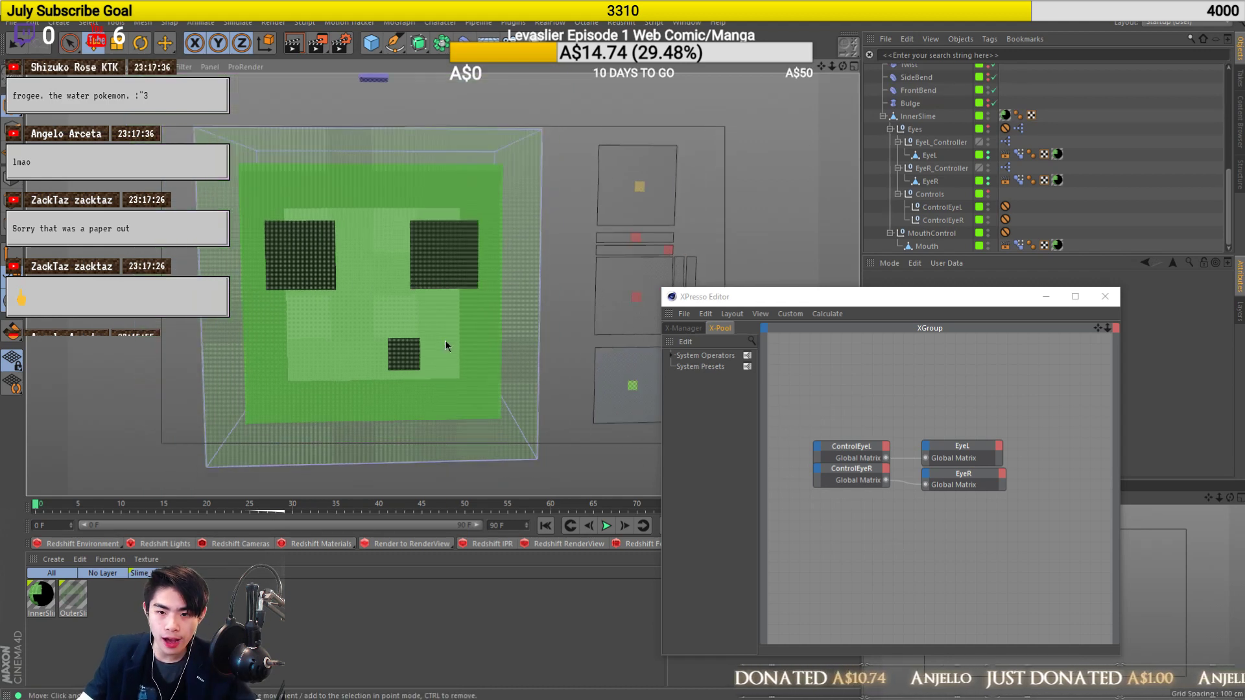
Try moving the whole Eyes group, undo each move, and try out the Eye Movement control.
click(915, 129)
drag(526, 224, 510, 264)
key(ctrl+z)
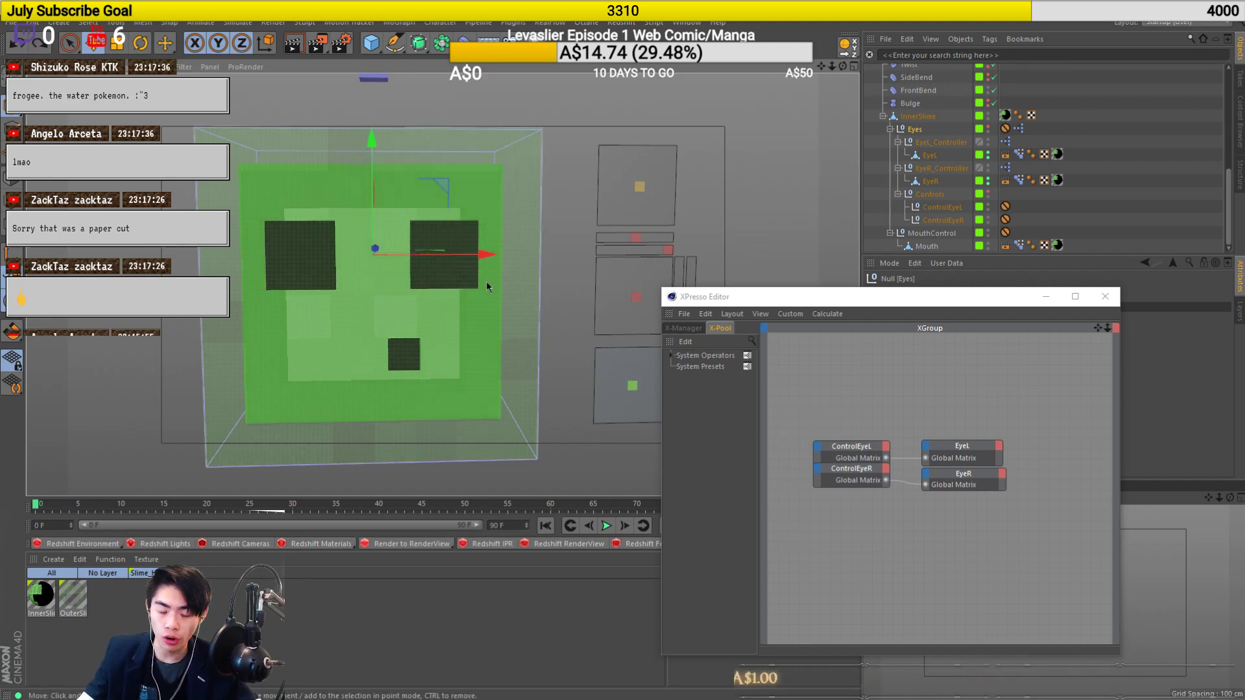
alt+drag(479, 311, 464, 300)
alt+middle_drag(464, 300, 434, 286)
drag(460, 239, 507, 251)
key(ctrl+z)
click(619, 289)
drag(647, 288, 318, 302)
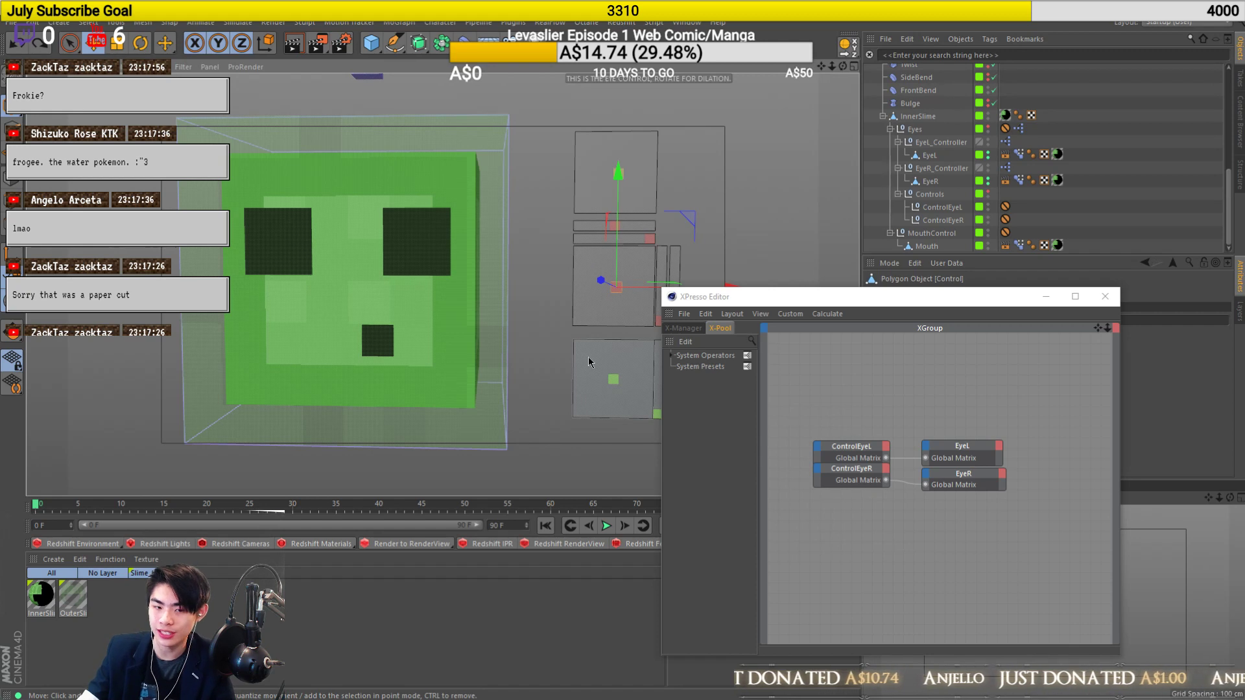
Move EyeL and EyeR directly under the Eyes group and delete the EyeL_Controller and EyeR_Controller nulls.
click(1104, 297)
drag(930, 182, 914, 130)
click(940, 171)
shift+click(939, 182)
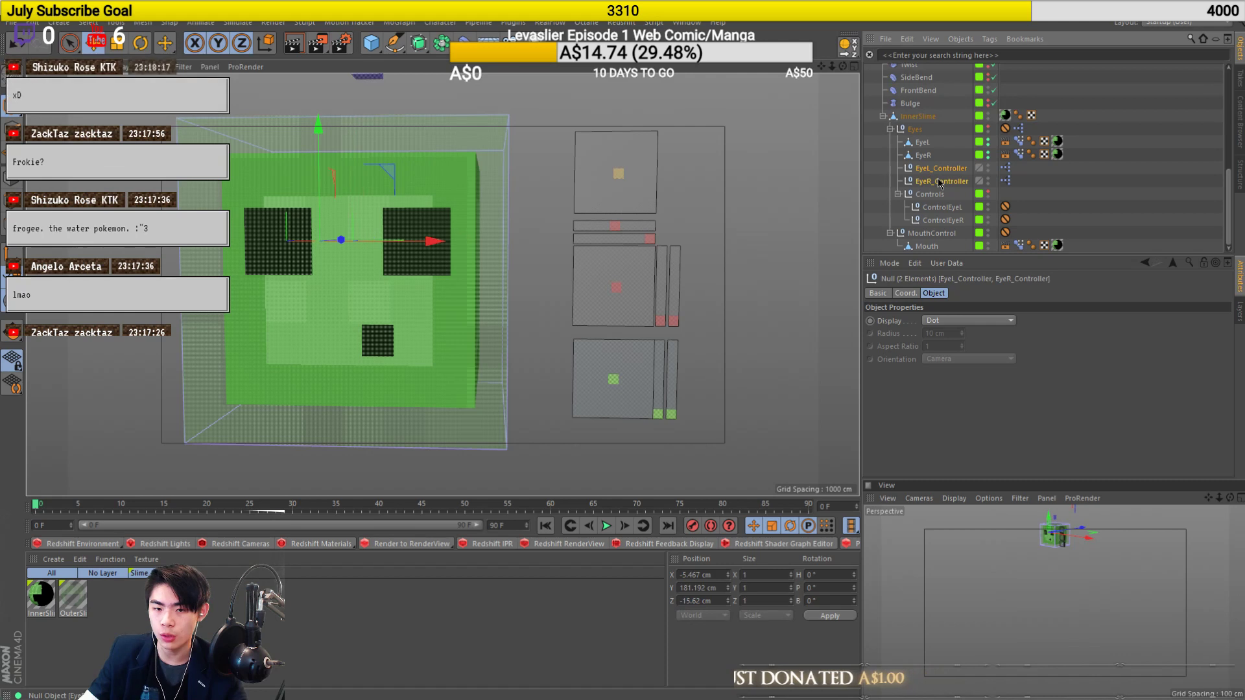
key(Delete)
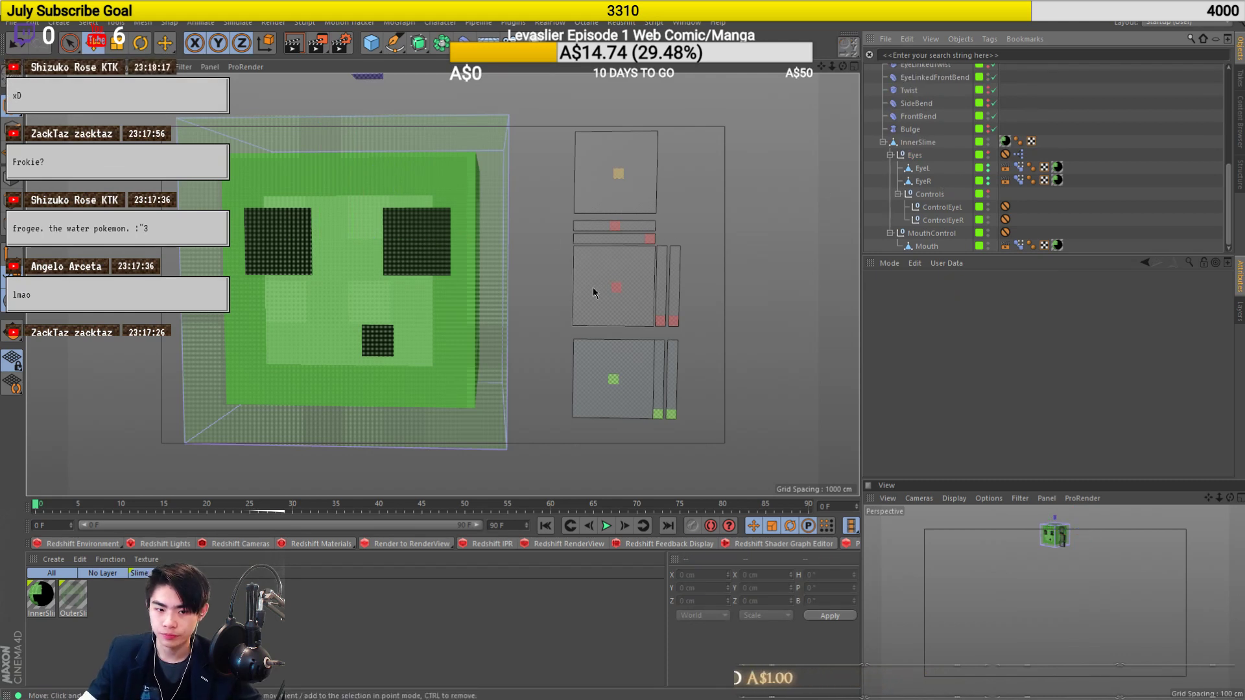
In the Eye Movement control's XPresso, cut the two Position X range mappers with their ControlEyeL and ControlEyeR nodes.
click(616, 286)
double_click(1018, 161)
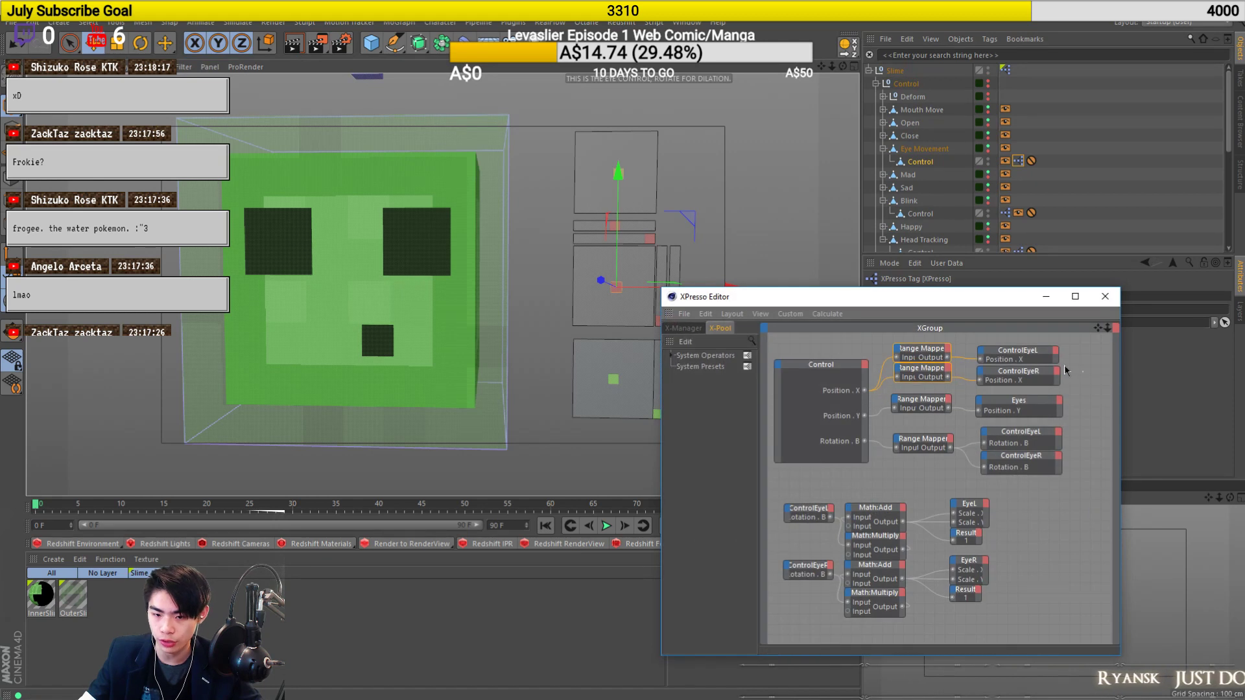
drag(1081, 376, 918, 351)
key(Delete)
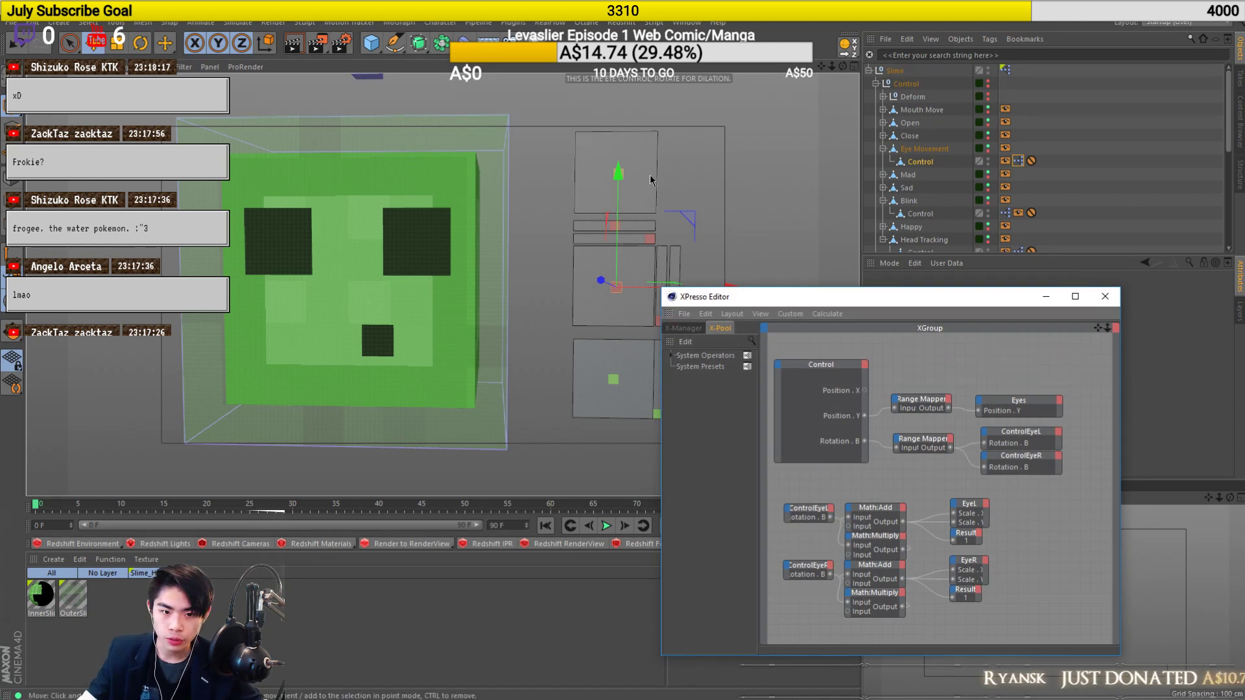
Paste the cut nodes into the Head Tracking control's XPresso and delete the old X range mappers with their undefined Object nodes.
click(619, 175)
scroll(1073, 188, down, 4)
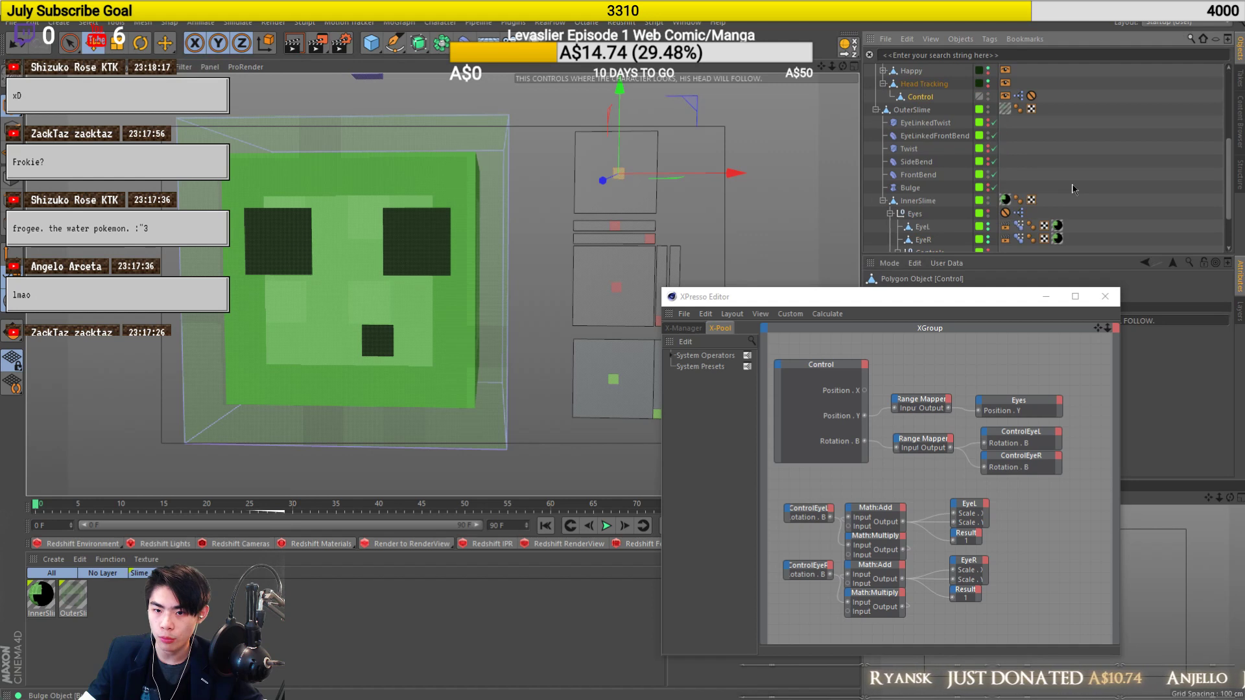
click(1018, 99)
double_click(1020, 102)
click(958, 552)
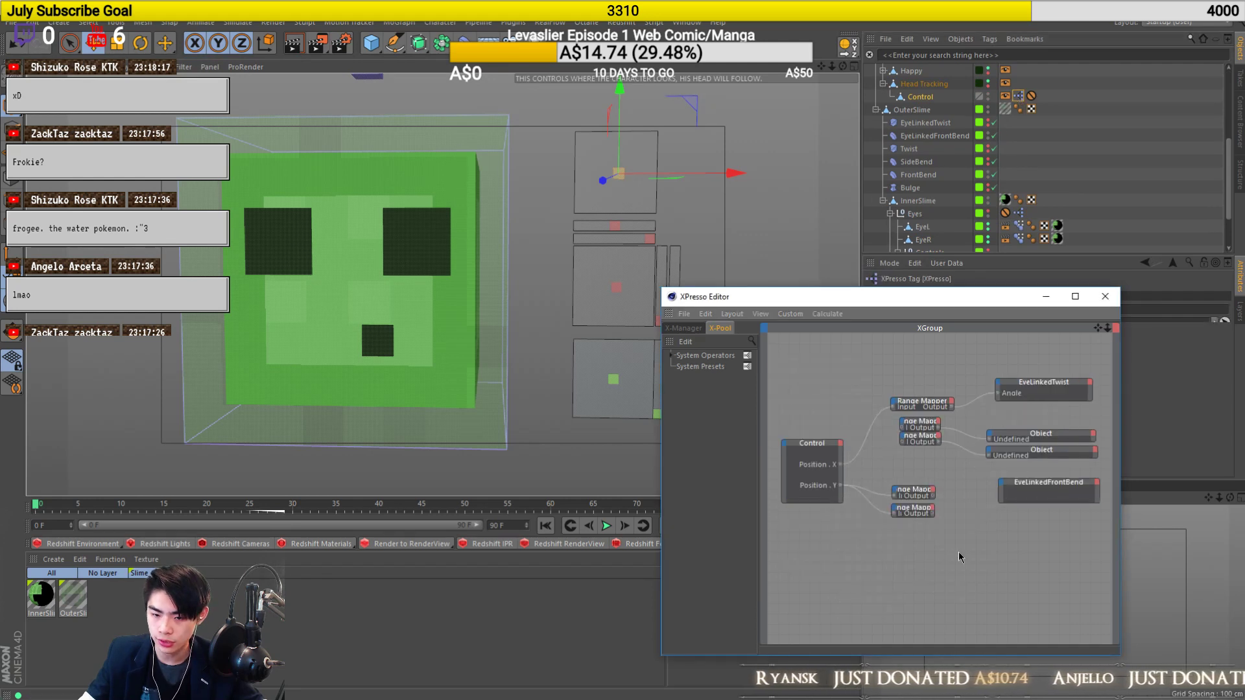
key(ctrl+v)
drag(1092, 496, 920, 569)
key(Delete)
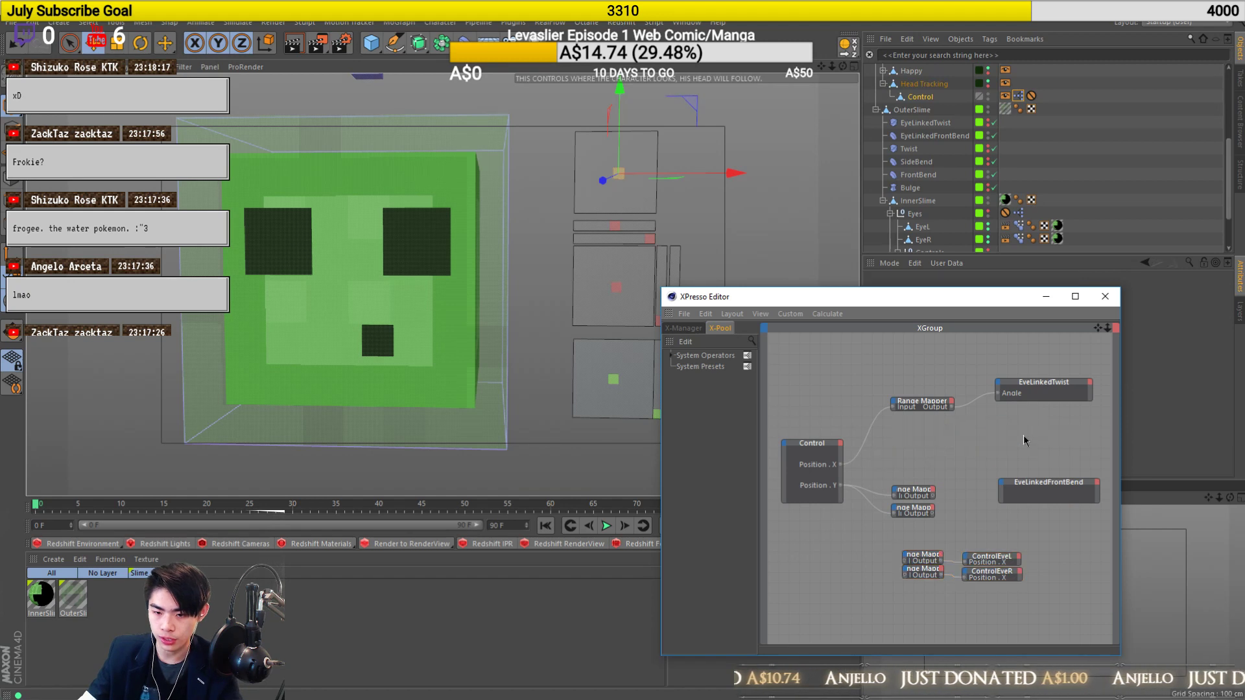
Delete the EyeLinkedFrontBend node and the leftover unconnected range mappers from the head-tracking XPresso.
drag(914, 546, 921, 587)
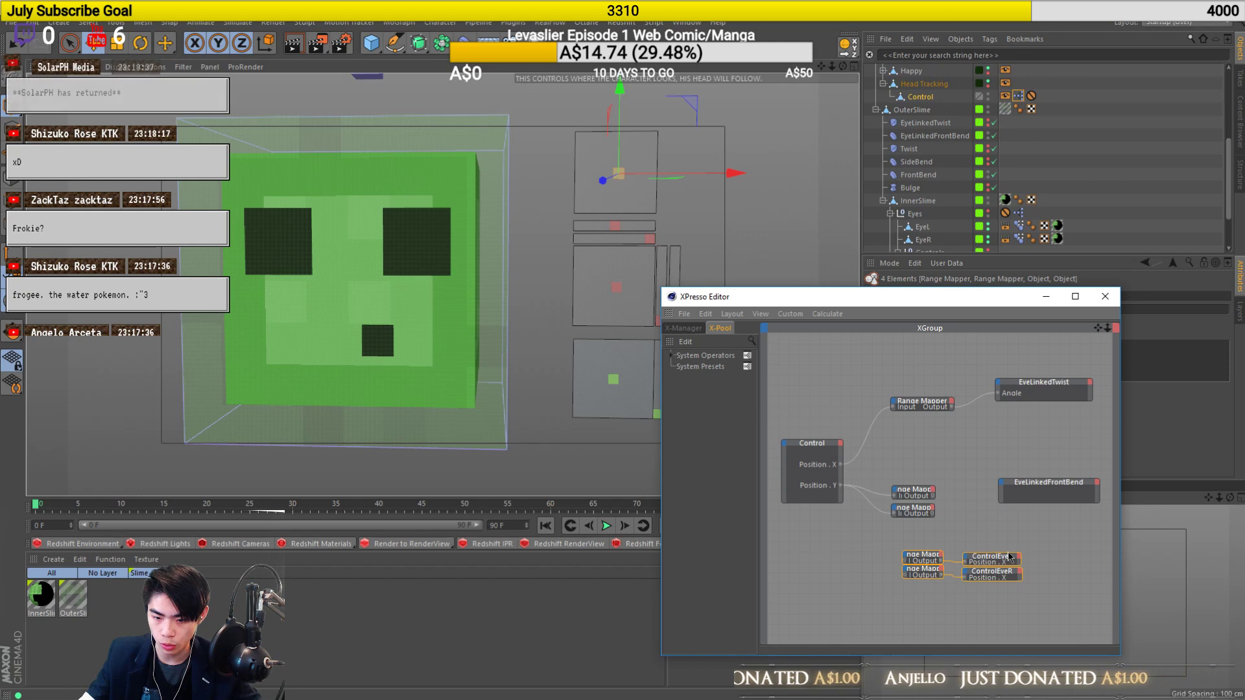
click(1032, 527)
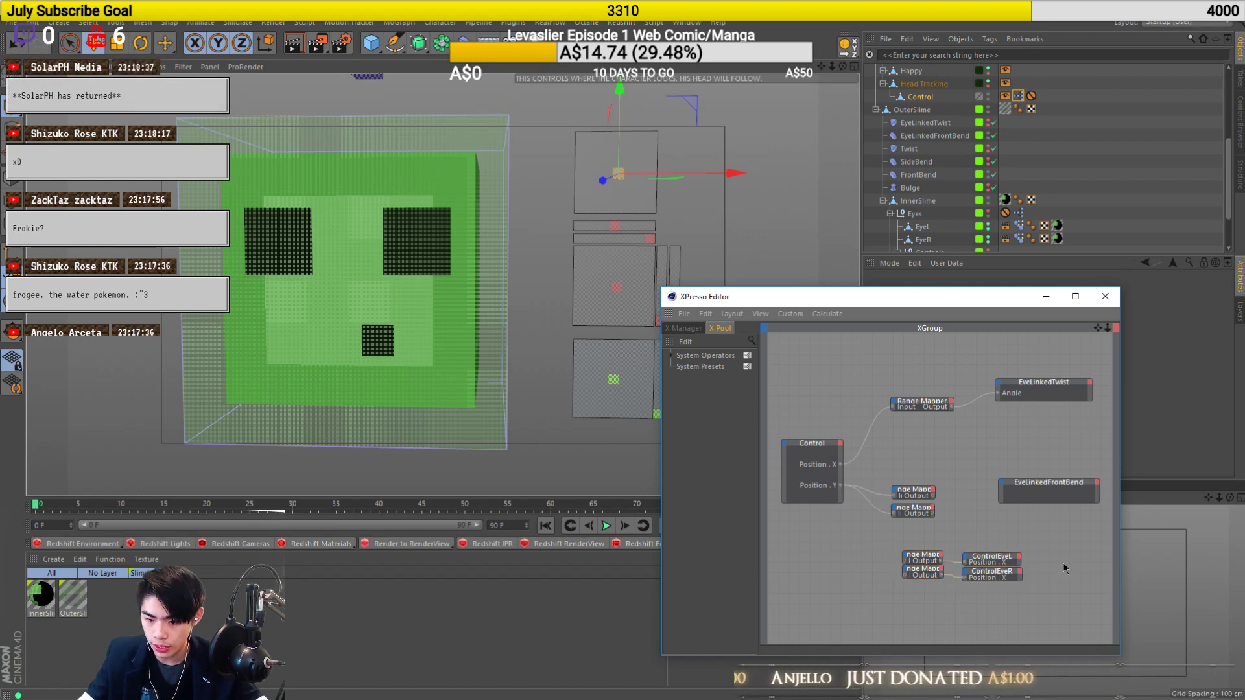
key(ctrl+v)
drag(990, 509, 1055, 439)
key(Delete)
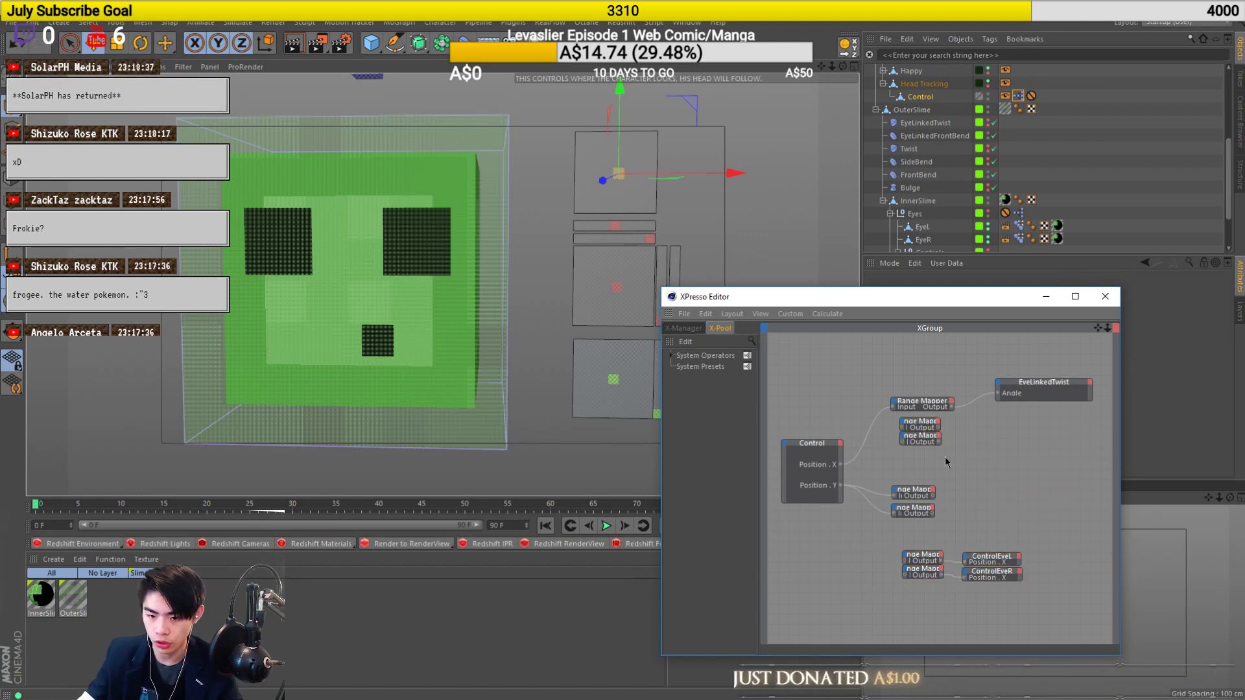
key(Delete)
Move the pasted nodes beside the Control node and connect its Position X output to both of their range mappers.
drag(946, 585, 990, 444)
click(957, 476)
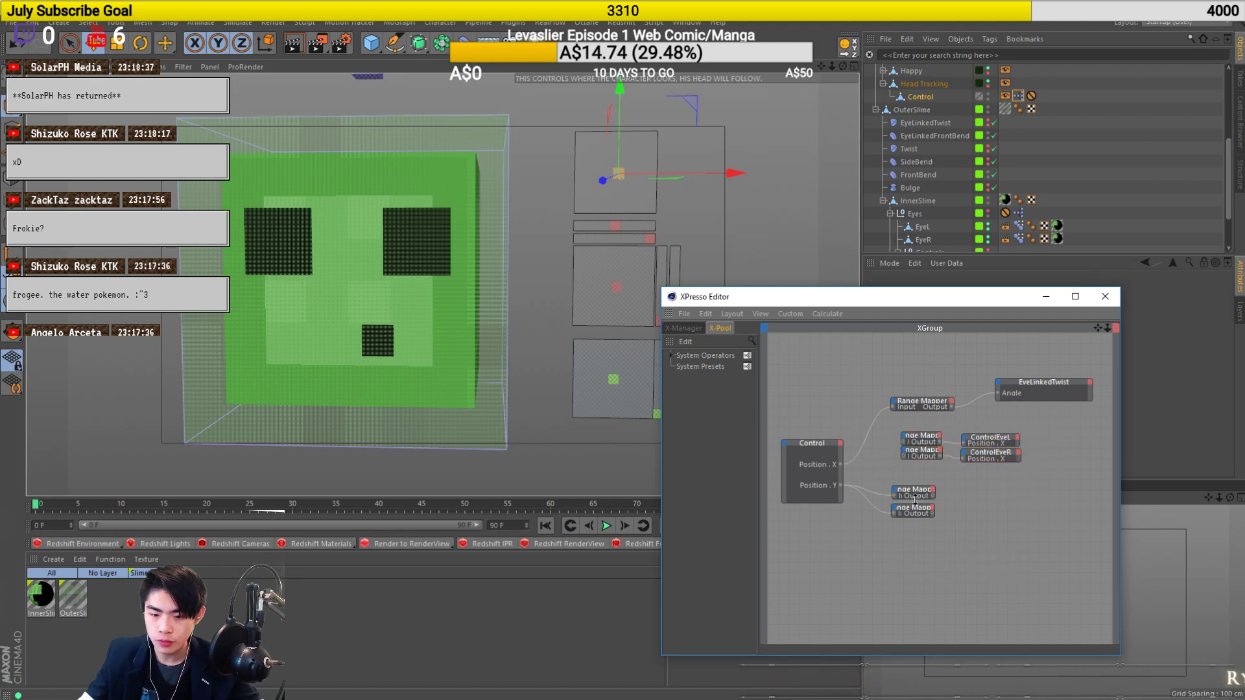
click(841, 464)
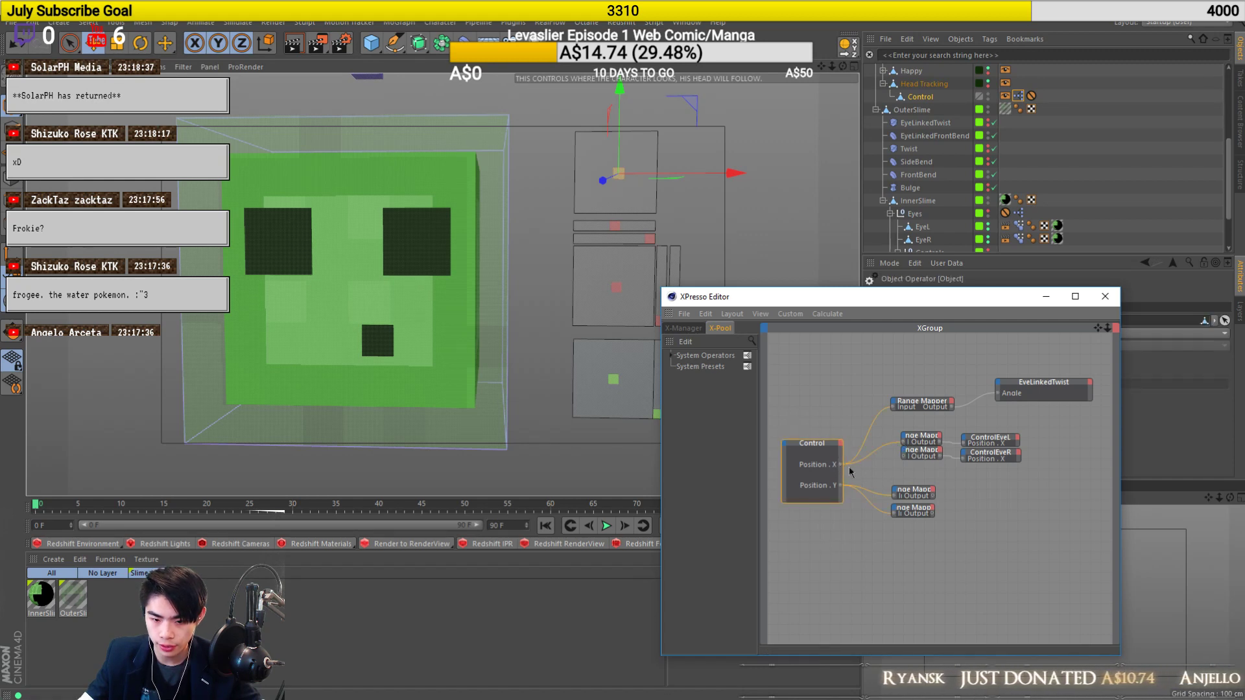
drag(841, 465, 901, 456)
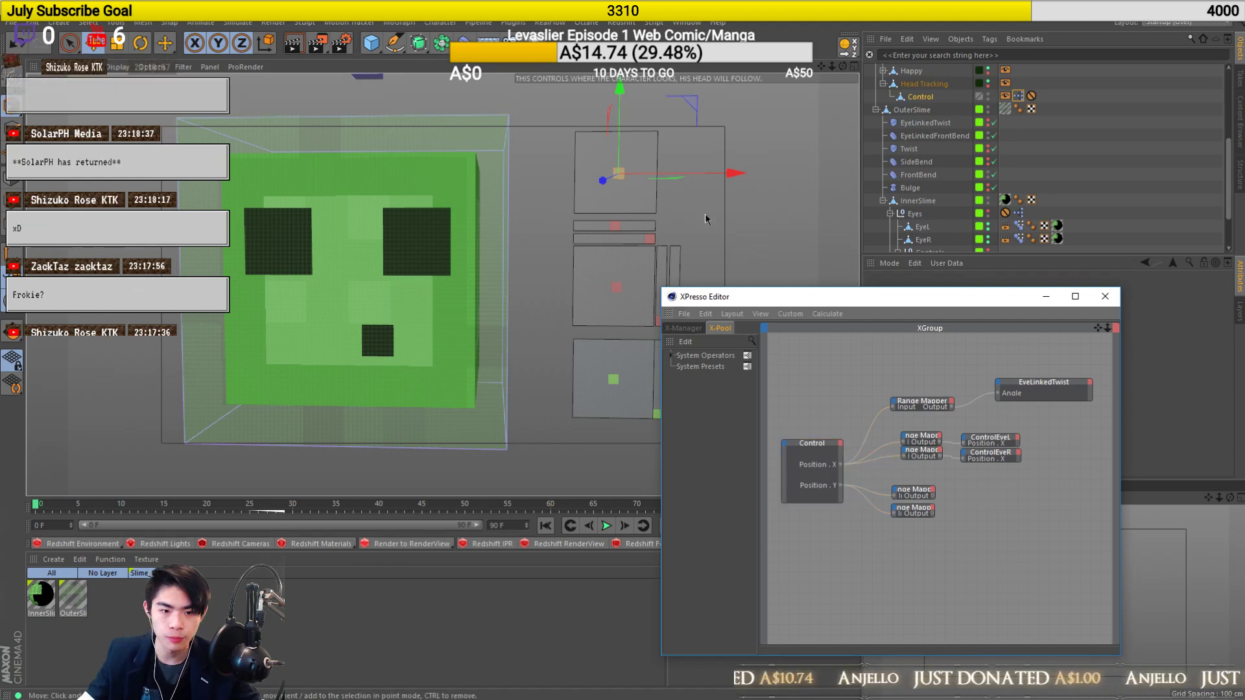
Test the rewired eyes by moving the head-tracking control sideways, and undo the move.
drag(668, 177, 292, 272)
drag(545, 248, 772, 217)
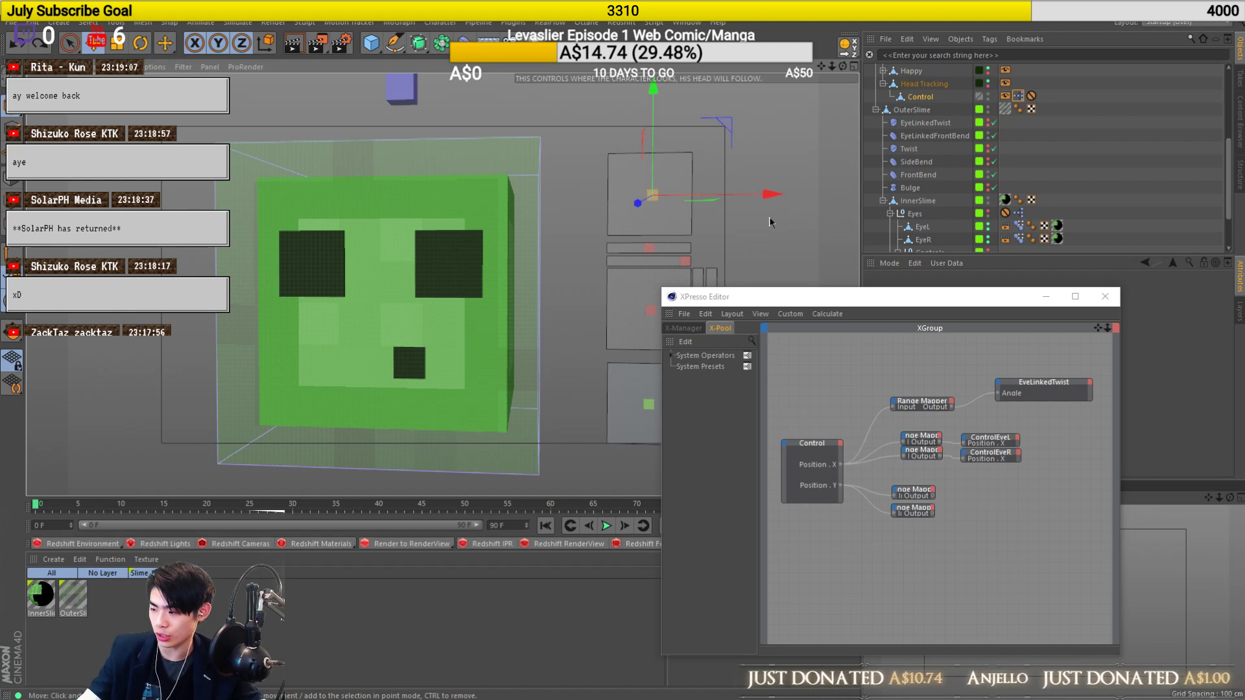
mouse_move(727, 195)
mouse_down()
mouse_move(787, 194)
mouse_move(746, 201)
mouse_up()
drag(640, 234, 818, 208)
key(ctrl+z)
Select the Eye Movement control and check the slime's eyes from another angle.
alt+middle_drag(656, 297, 603, 283)
click(599, 298)
drag(561, 242, 437, 340)
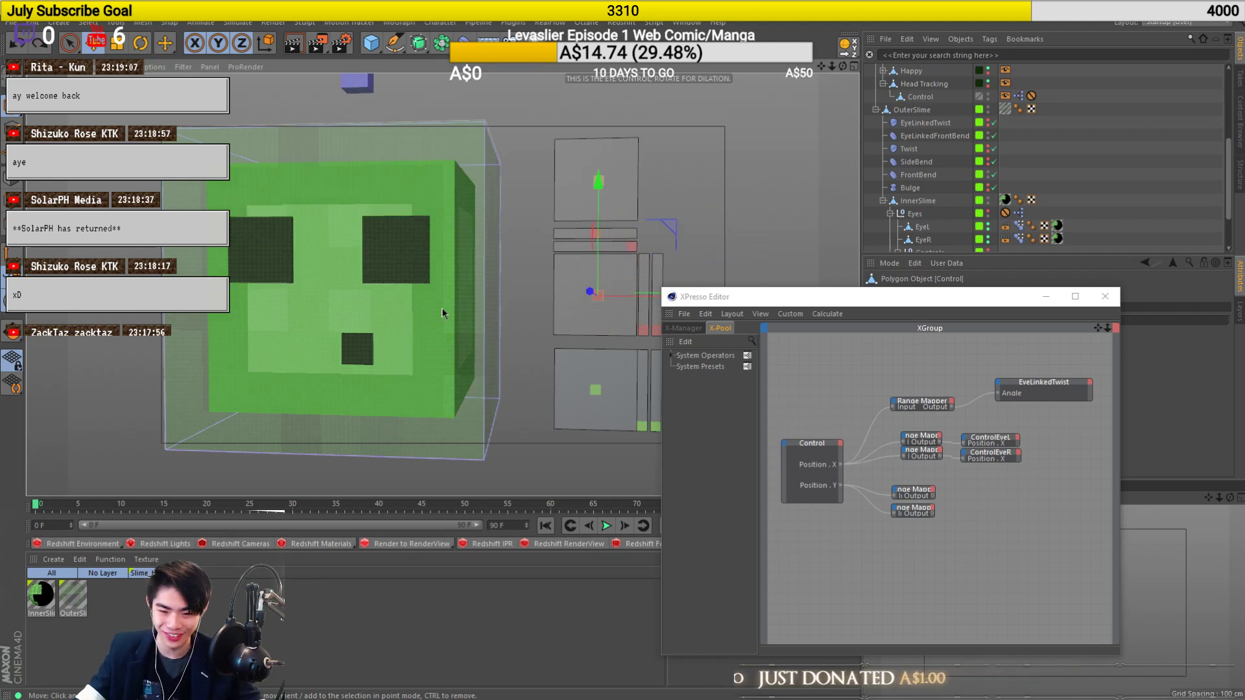
Open the Eye Movement control's XPresso, add a Position X input to the Eyes node, and move that node up.
scroll(1044, 138, down, 3)
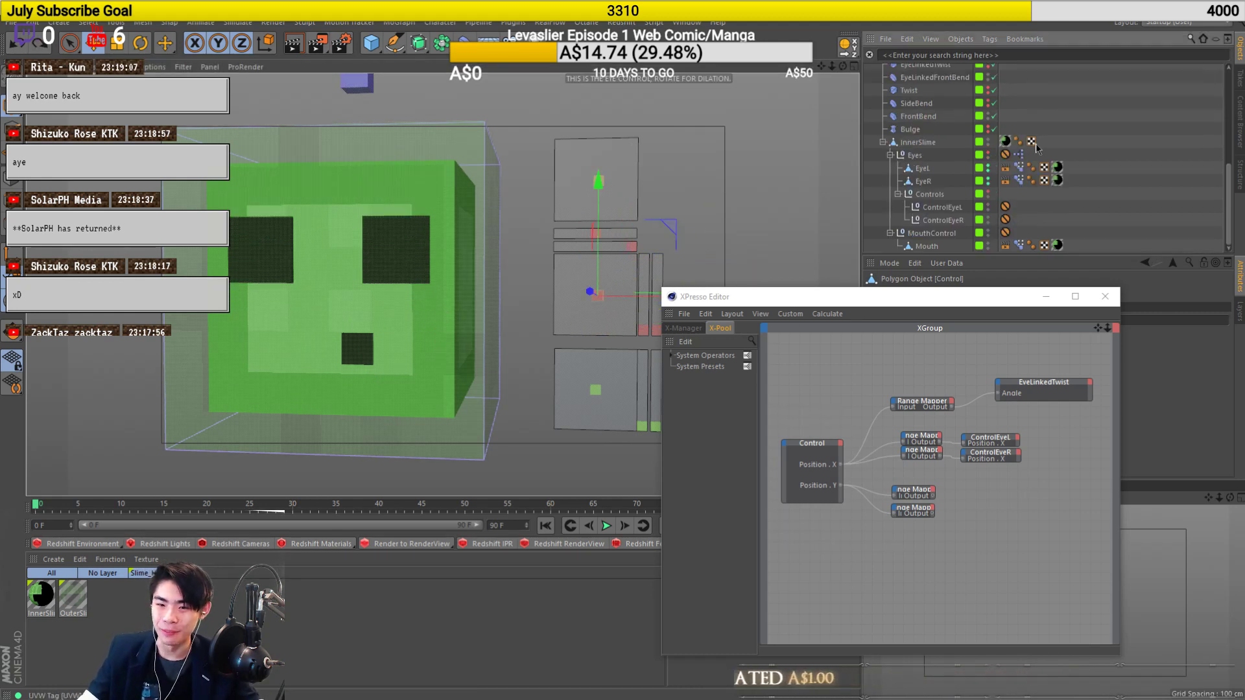
scroll(1113, 184, up, 10)
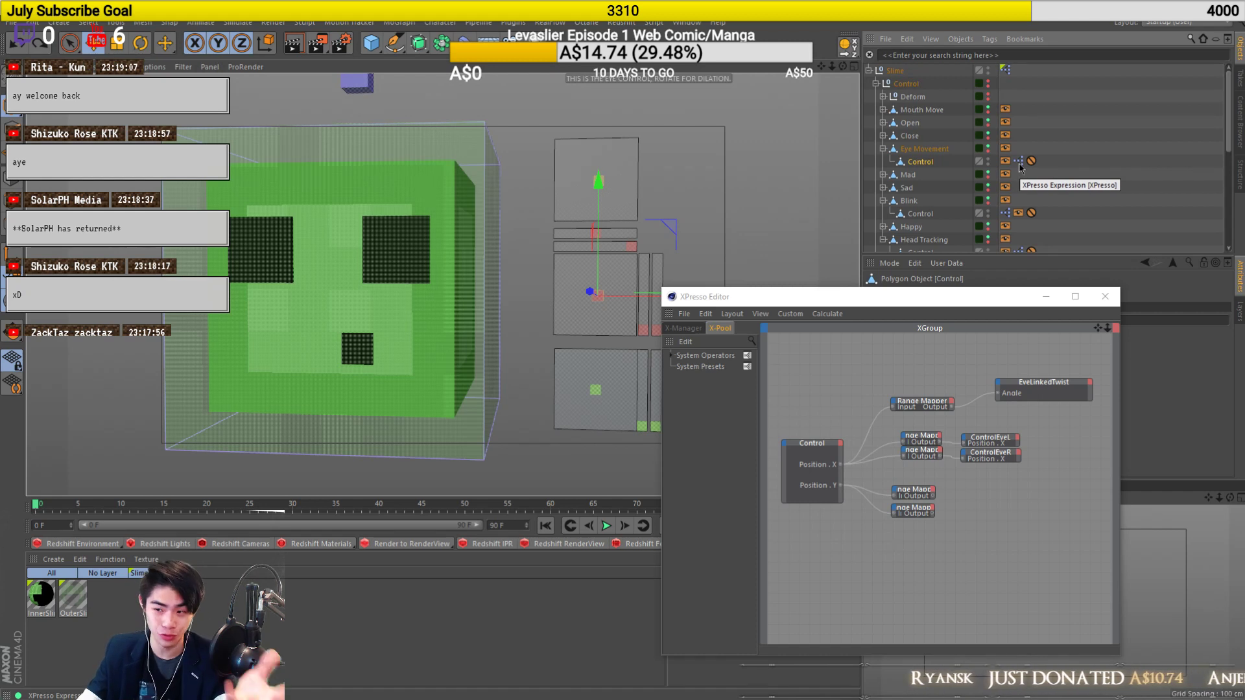
click(1019, 162)
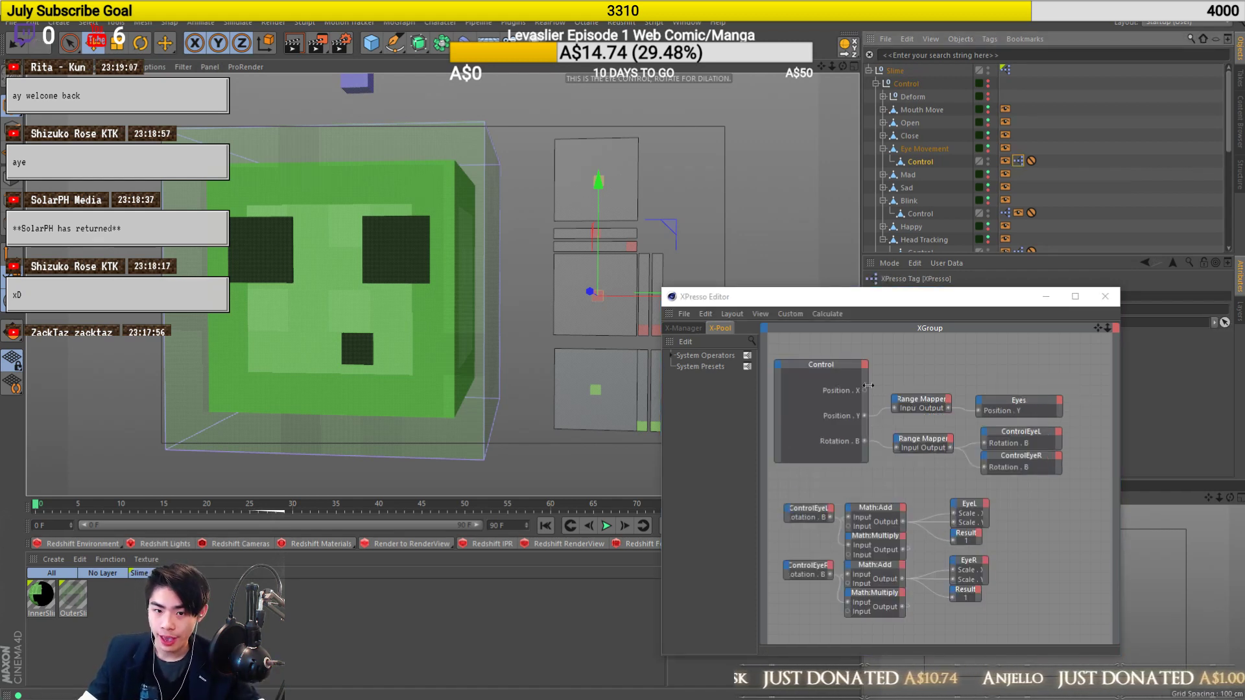
scroll(944, 142, down, 8)
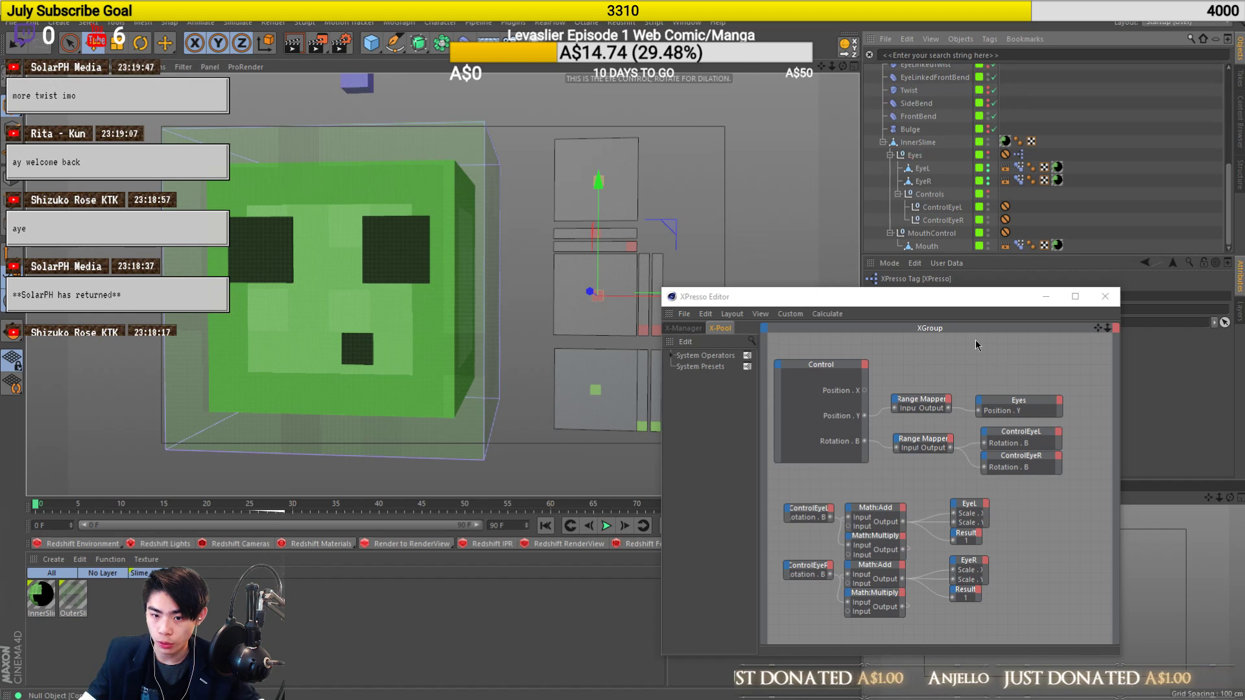
click(977, 402)
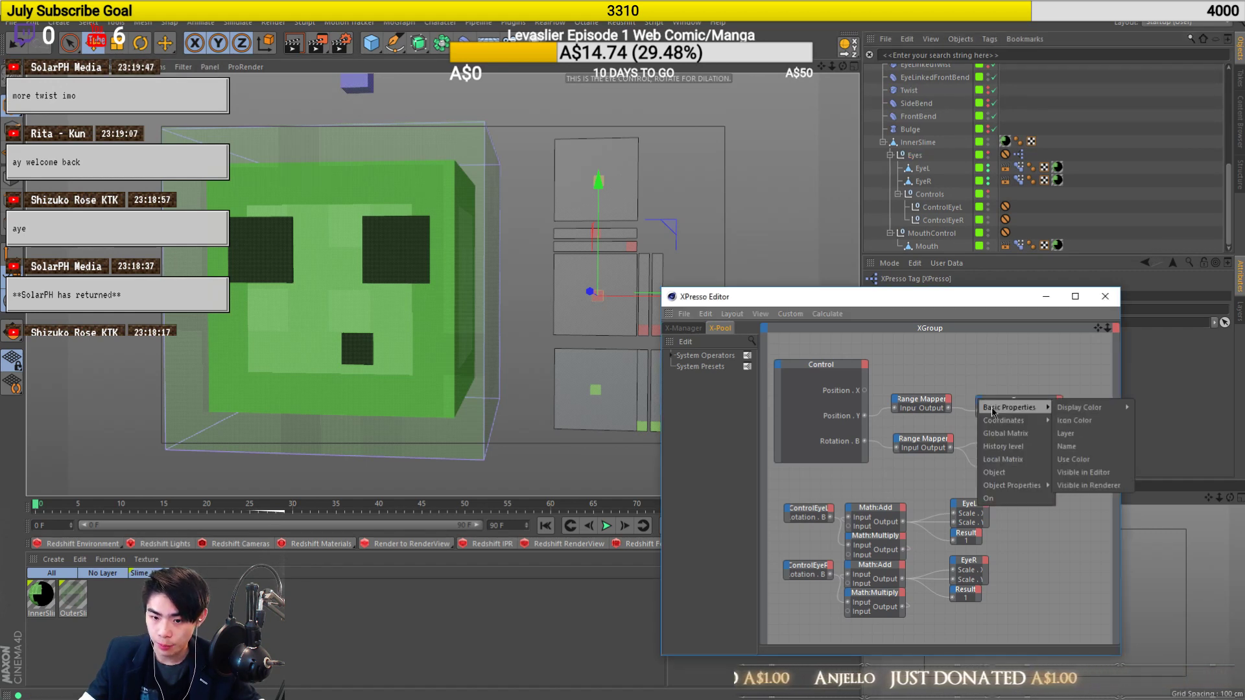
mouse_move(1012, 420)
mouse_move(1101, 473)
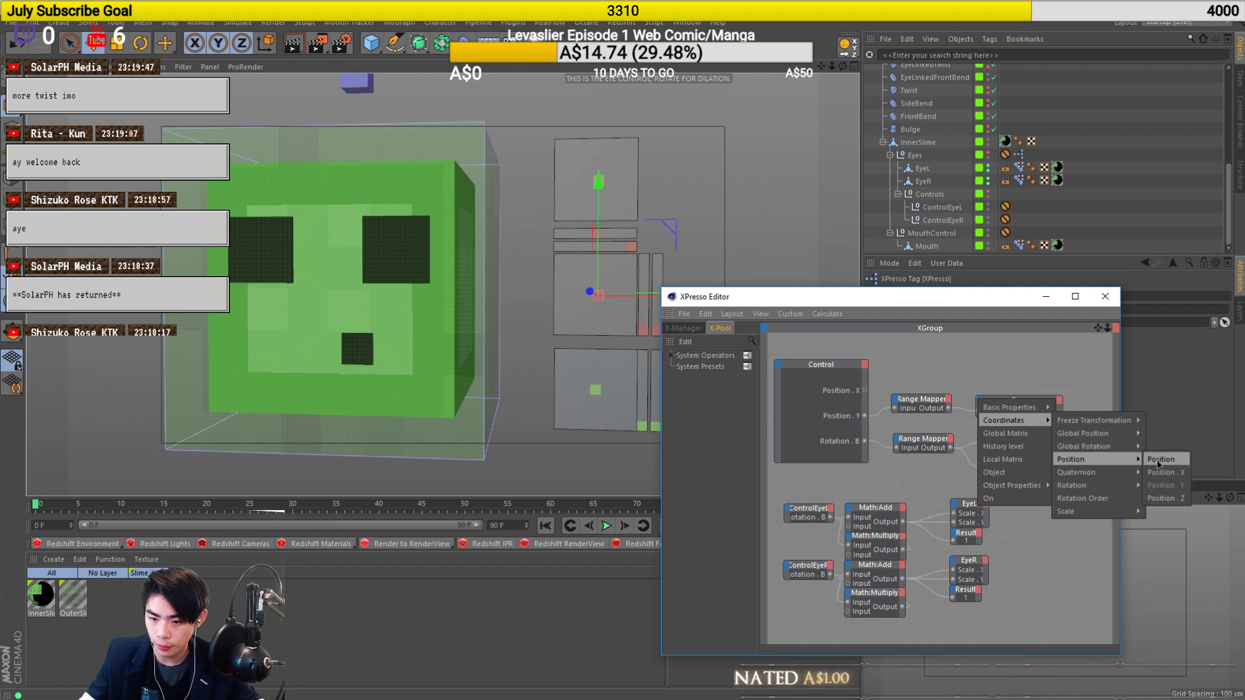
click(1165, 472)
drag(1003, 397, 999, 366)
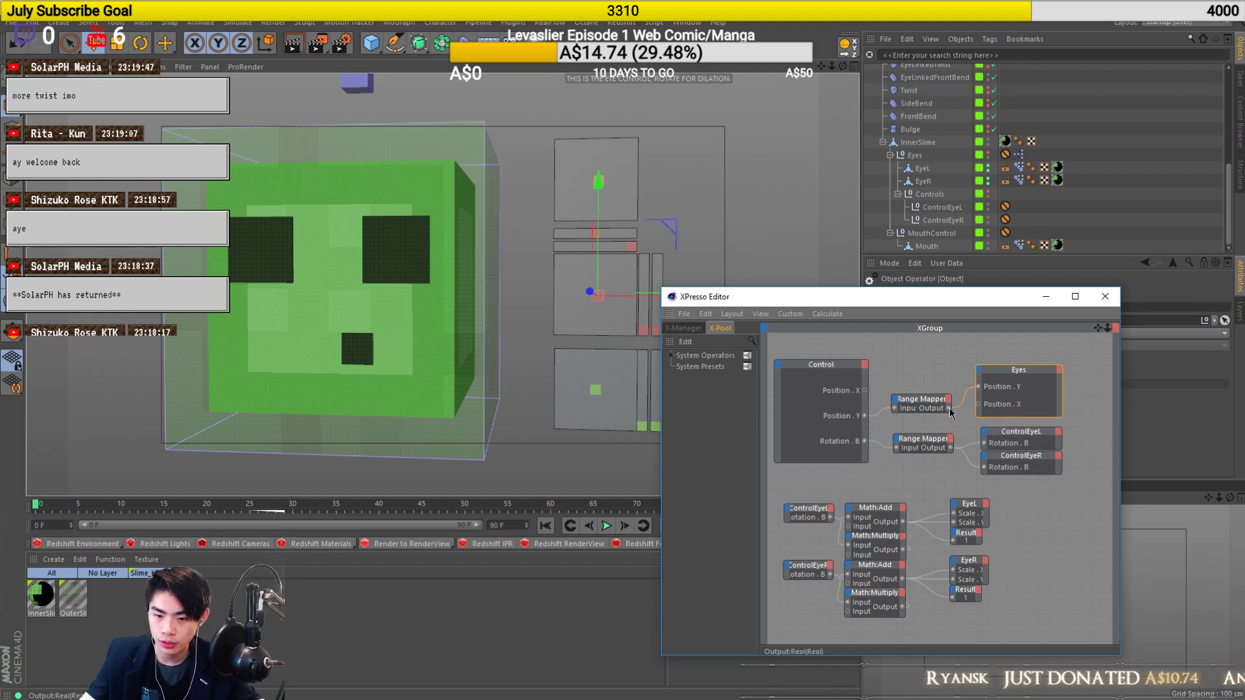
Duplicate the range mapper feeding the Eyes node's Position Y and place the copy directly above it.
click(906, 402)
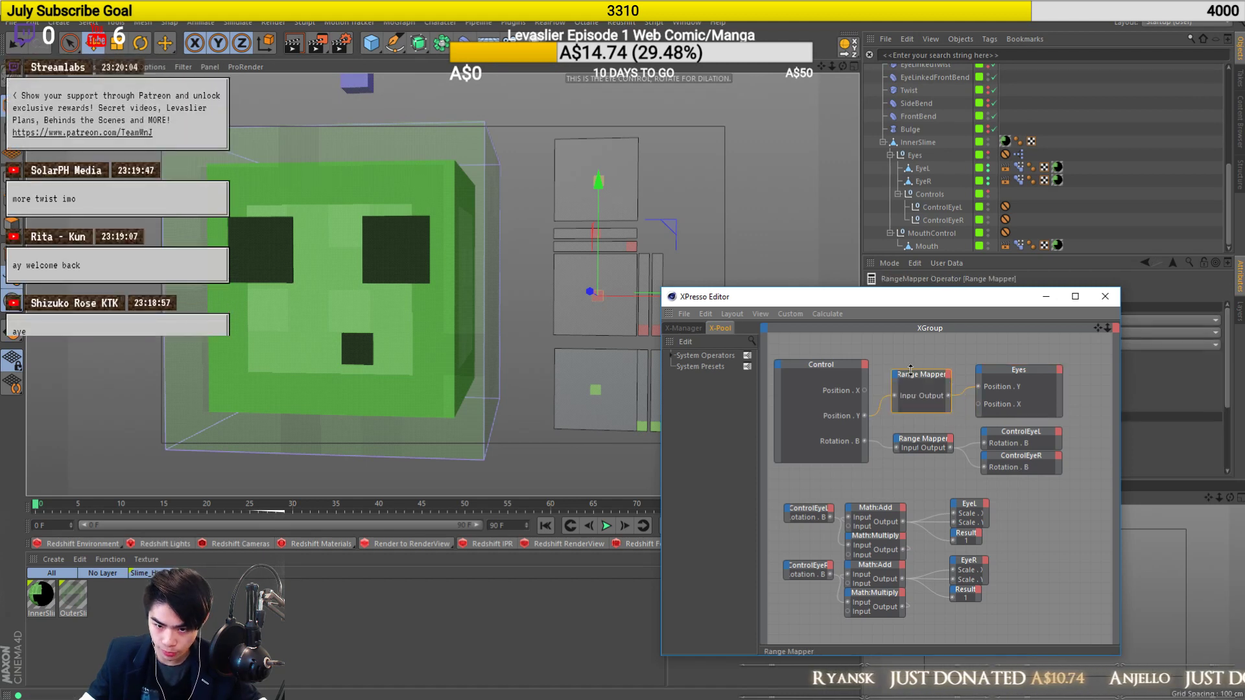
ctrl+drag(916, 394, 918, 378)
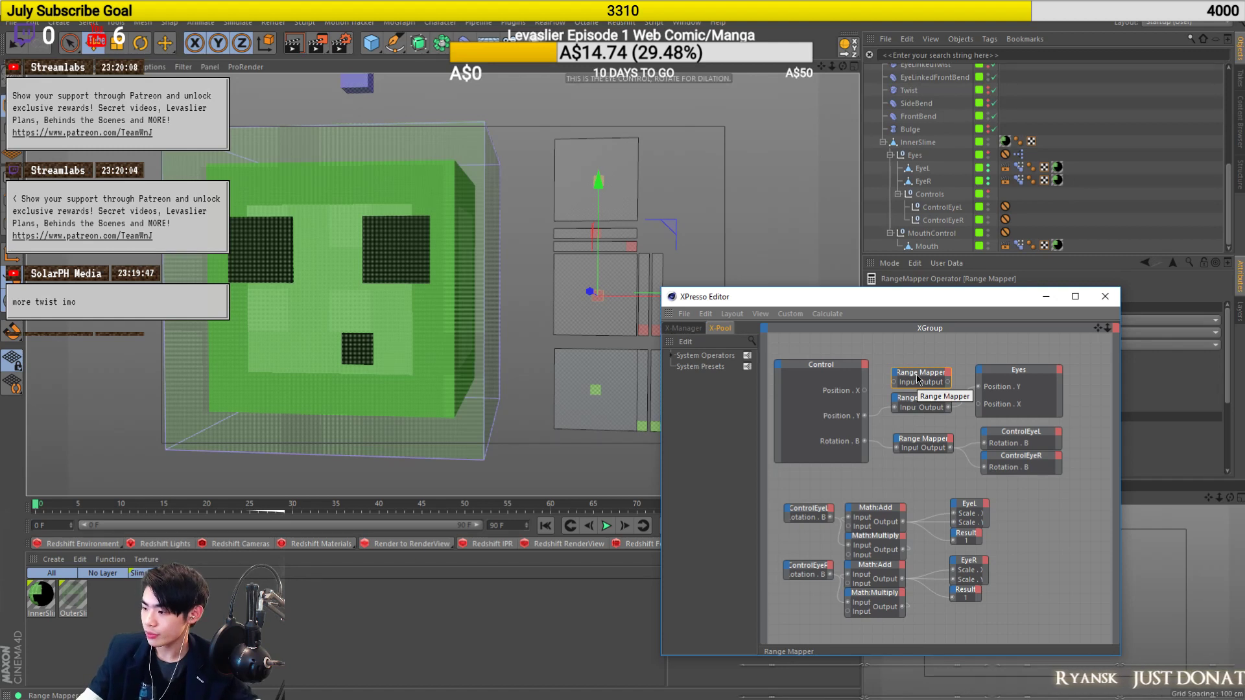
drag(745, 302, 806, 434)
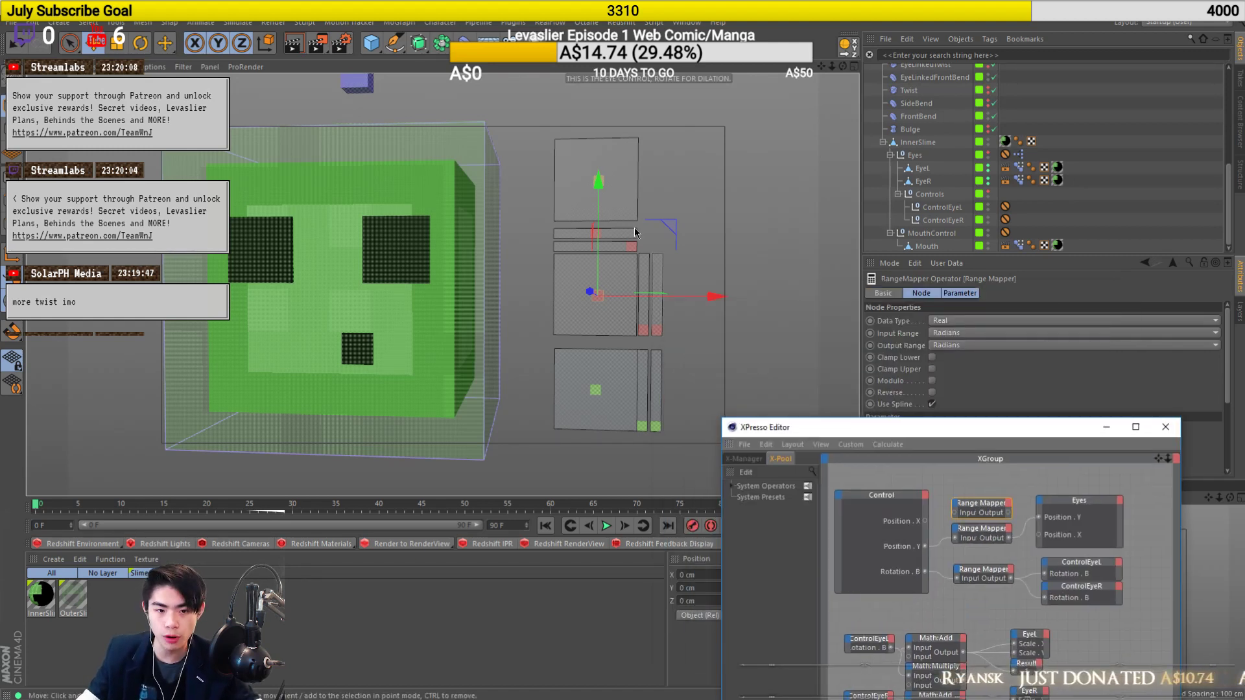
Test the head-tracking control by moving it sideways, view the slime's eyes from another angle, and undo the moves.
click(652, 194)
drag(603, 188, 590, 194)
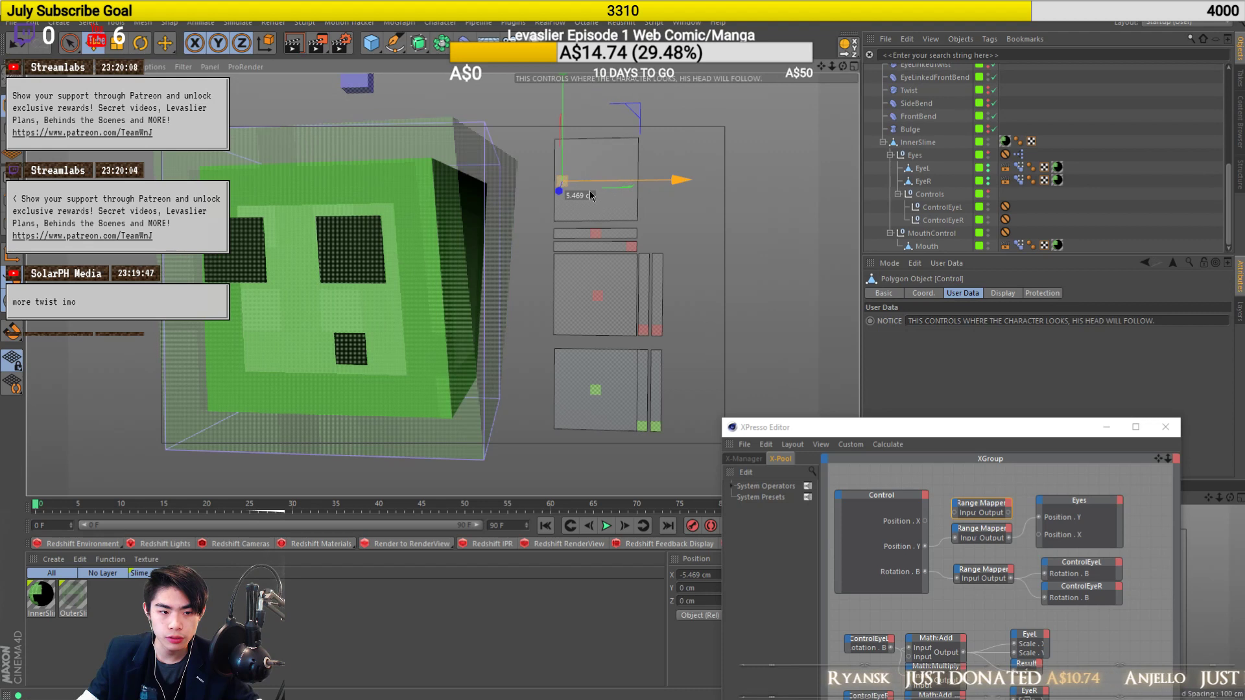
alt+drag(305, 215, 286, 239)
key(ctrl+shift+z)
key(ctrl+z)
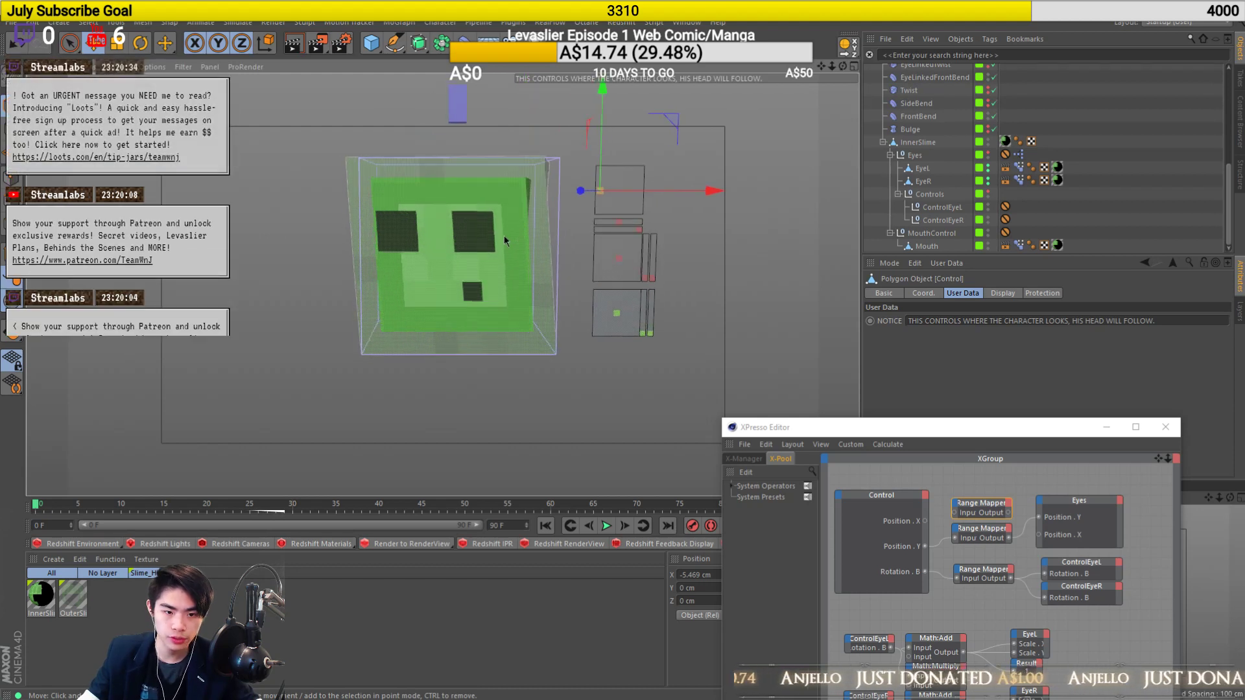
mouse_move(709, 195)
mouse_down()
mouse_move(699, 195)
mouse_move(718, 194)
mouse_up()
key(ctrl+z)
scroll(621, 212, up, 4)
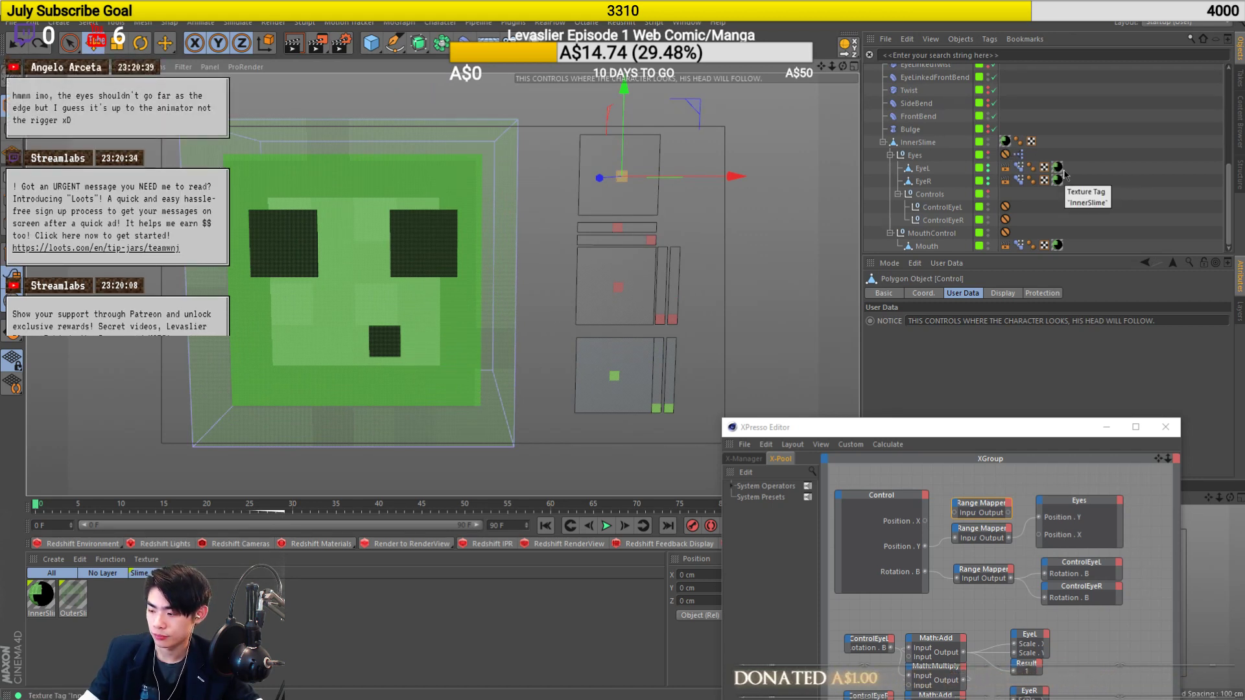
In the head-tracking control's XPresso, set the Output Upper of the range mapper driving EyeLinkedTwist to 5.
scroll(1047, 182, up, 3)
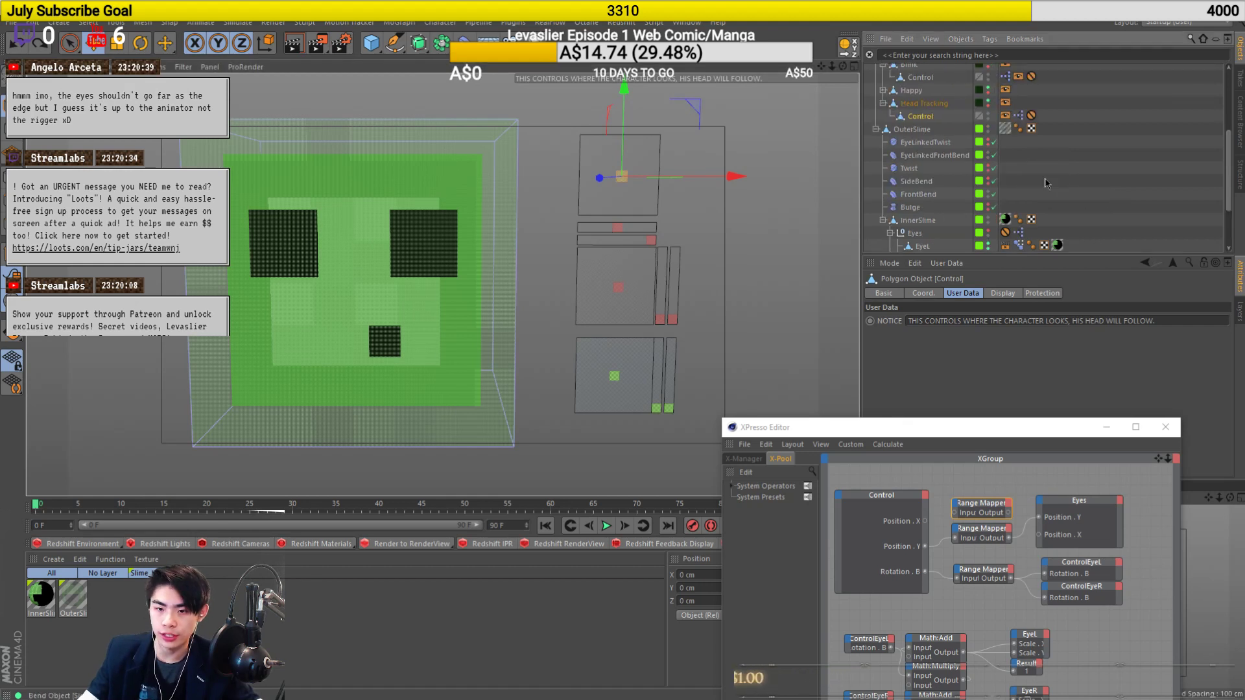
click(914, 145)
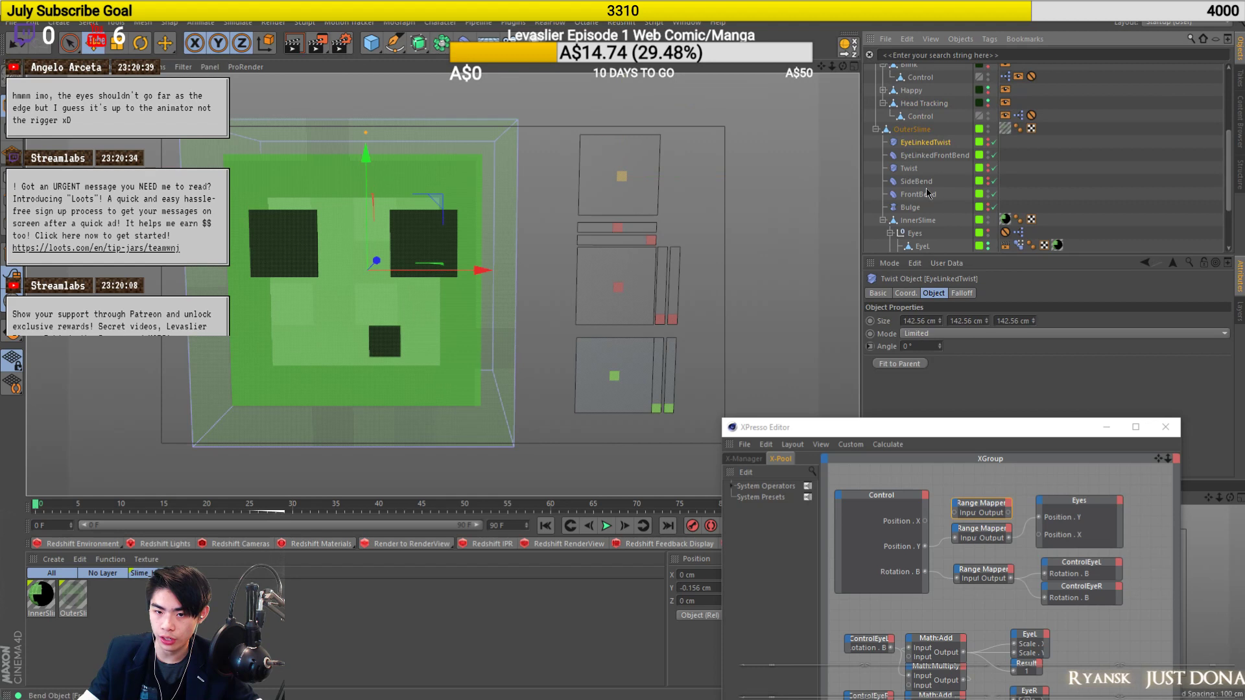
scroll(1081, 169, up, 3)
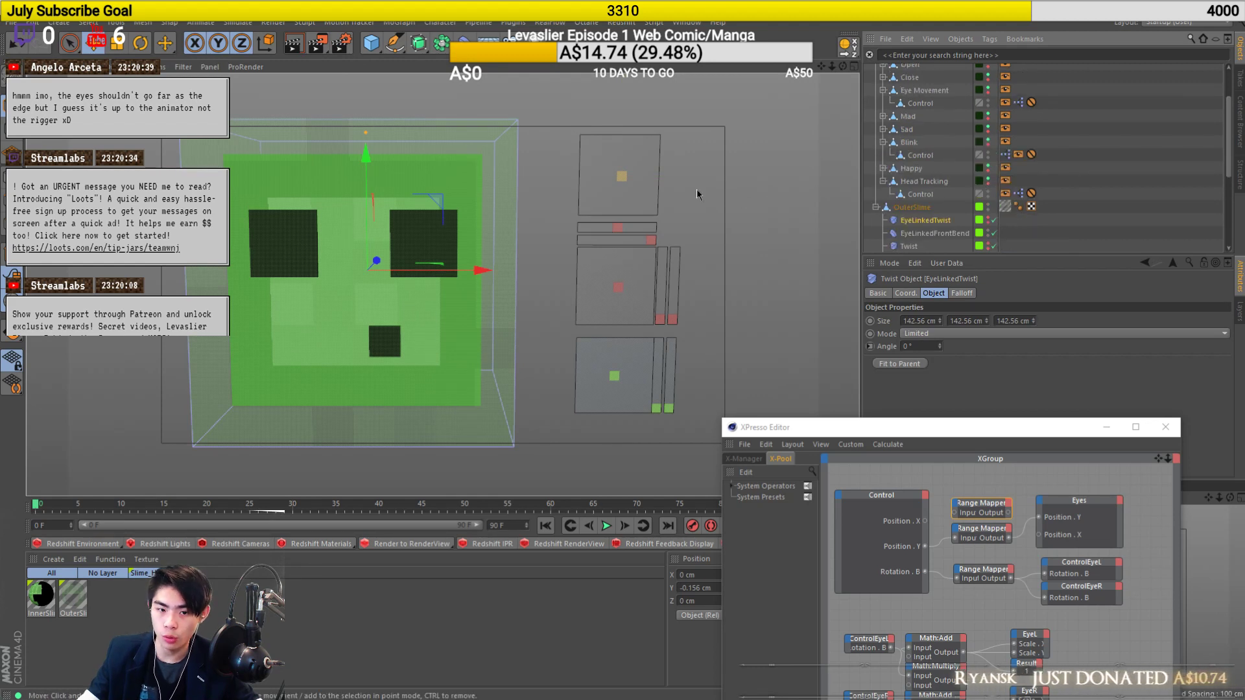
click(622, 176)
double_click(1018, 193)
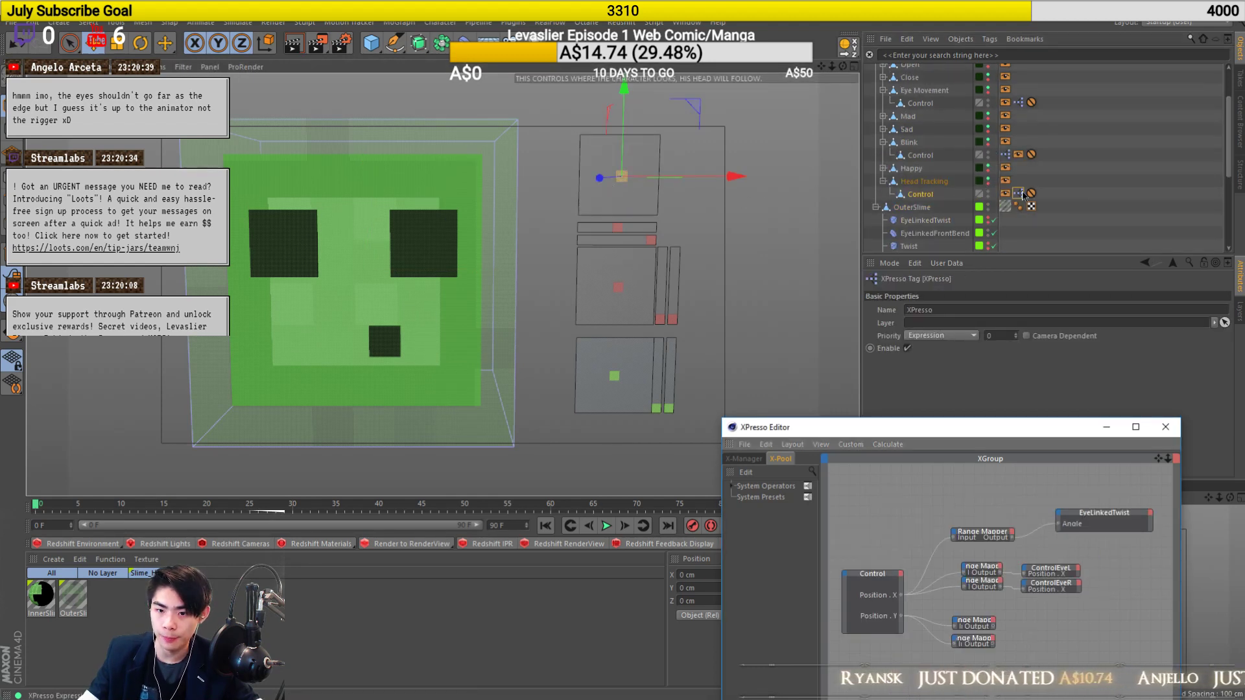
click(982, 534)
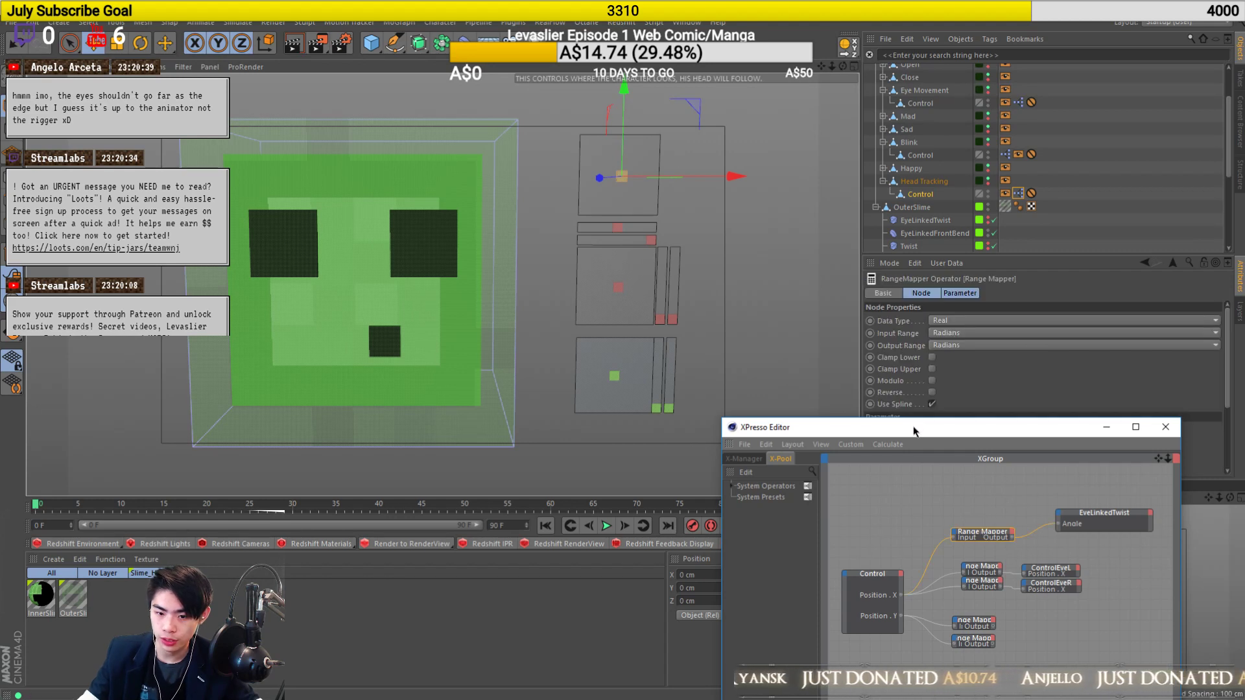
drag(913, 428, 497, 439)
click(939, 472)
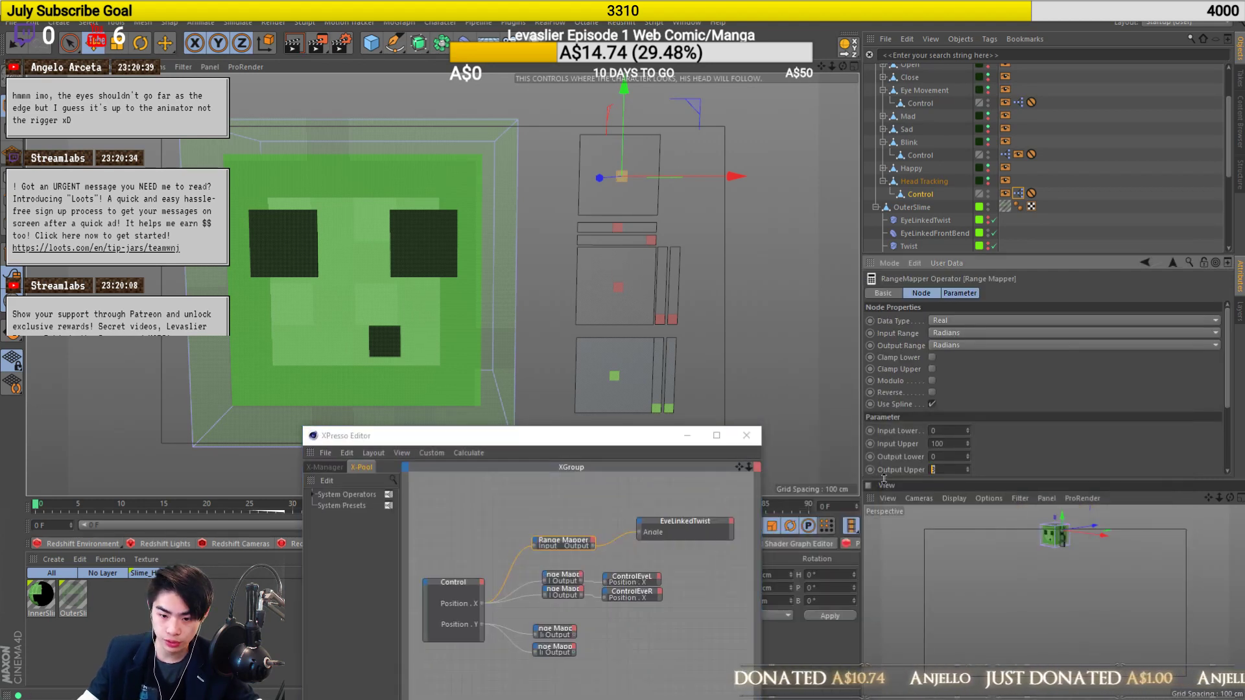
click(795, 361)
Test the adjusted twist by moving the head-tracking control around, viewing the slime closely, and undo the move.
click(620, 178)
drag(642, 177, 608, 187)
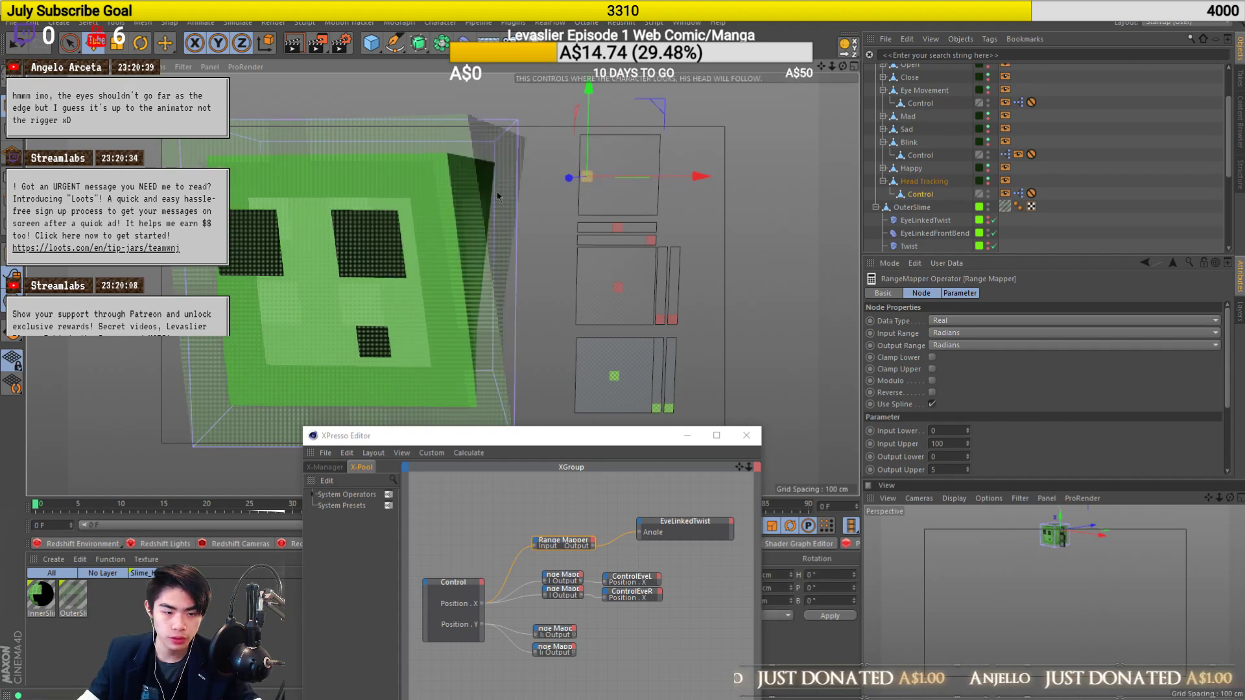
scroll(375, 210, down, 1)
alt+middle_drag(376, 210, 425, 208)
mouse_move(400, 236)
alt+mouse_down()
mouse_move(621, 235)
mouse_move(399, 234)
alt+mouse_up()
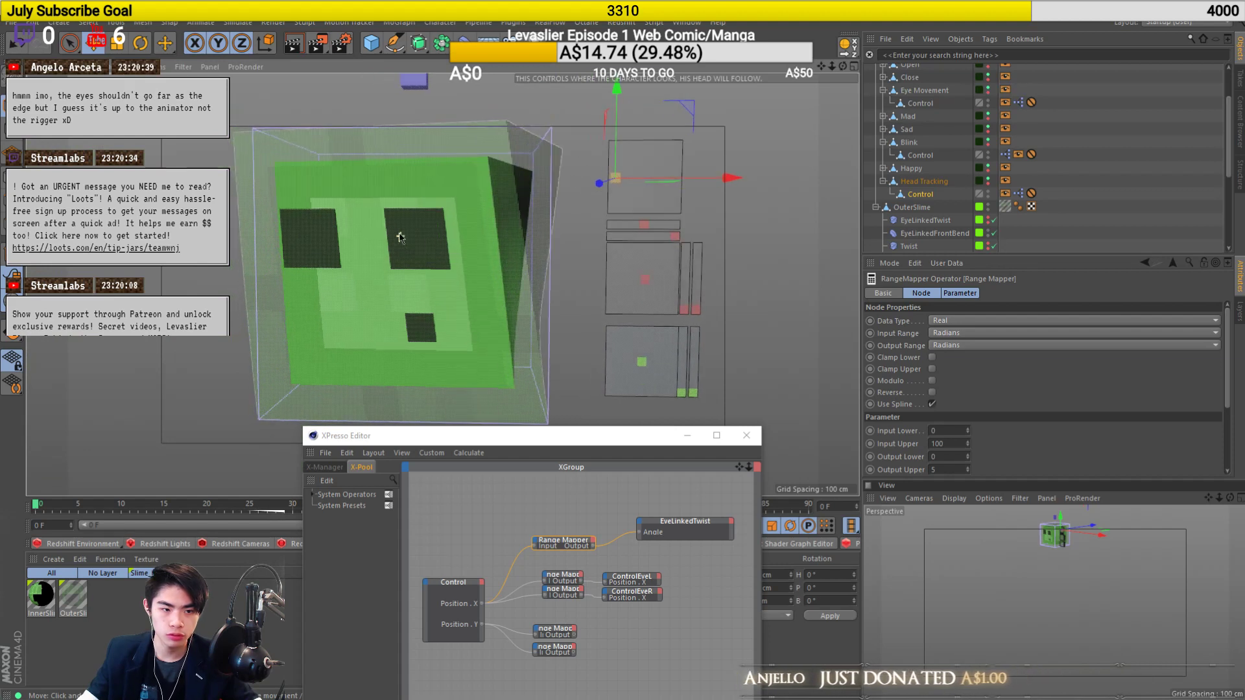
drag(720, 178, 487, 209)
drag(647, 192, 610, 286)
drag(512, 359, 781, 326)
key(ctrl+z)
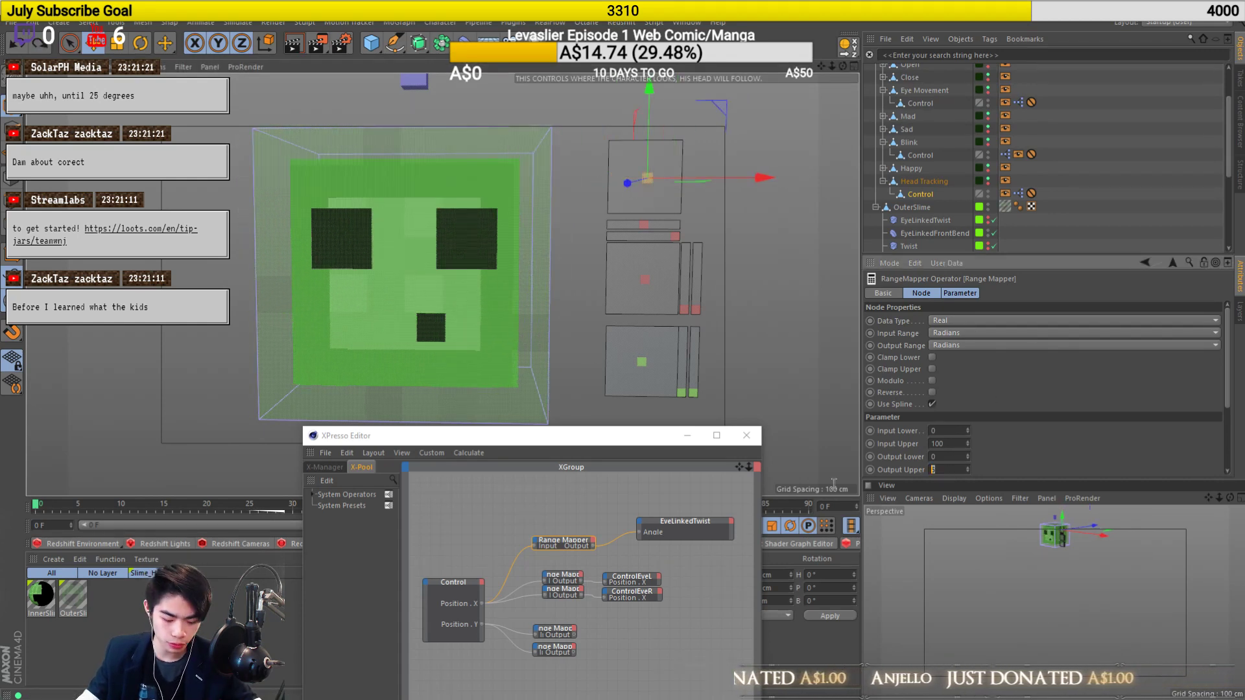
Try an Output Upper of 25 on the EyeLinkedTwist range mapper, test the head-tracking control sideways, and undo the move.
drag(753, 179, 655, 189)
scroll(442, 257, down, 1)
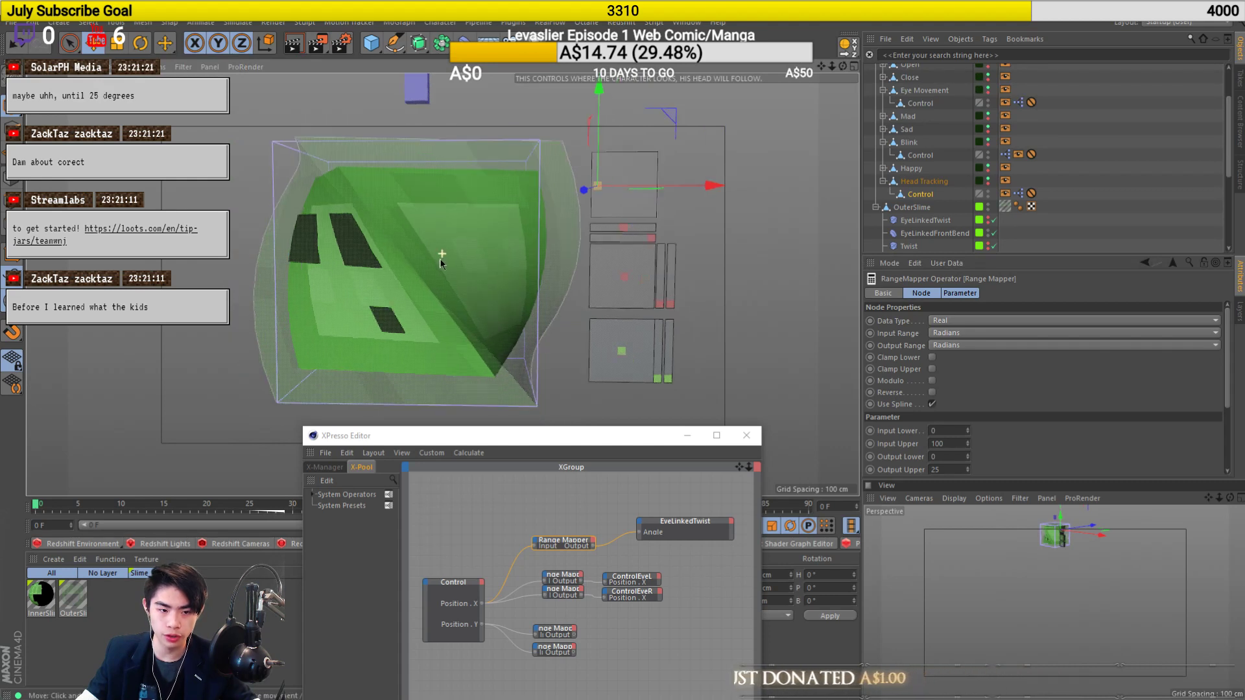
alt+middle_drag(441, 258, 459, 260)
alt+drag(459, 260, 525, 257)
alt+drag(636, 247, 443, 249)
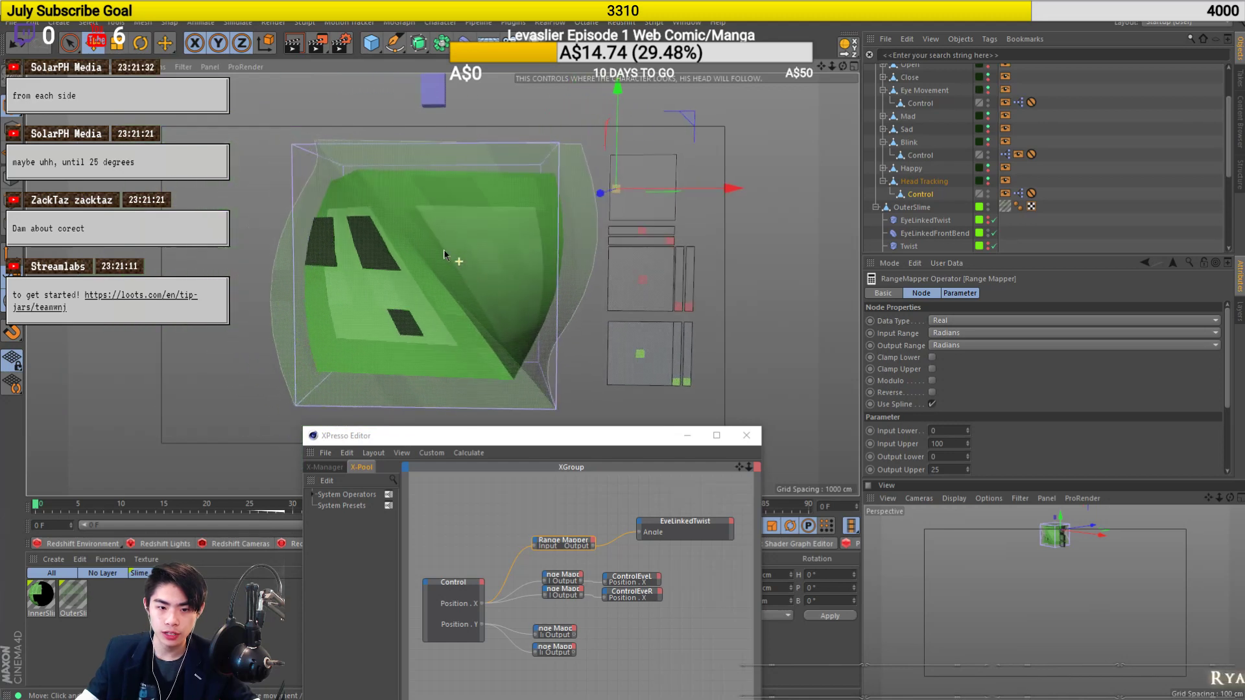
key(ctrl+z)
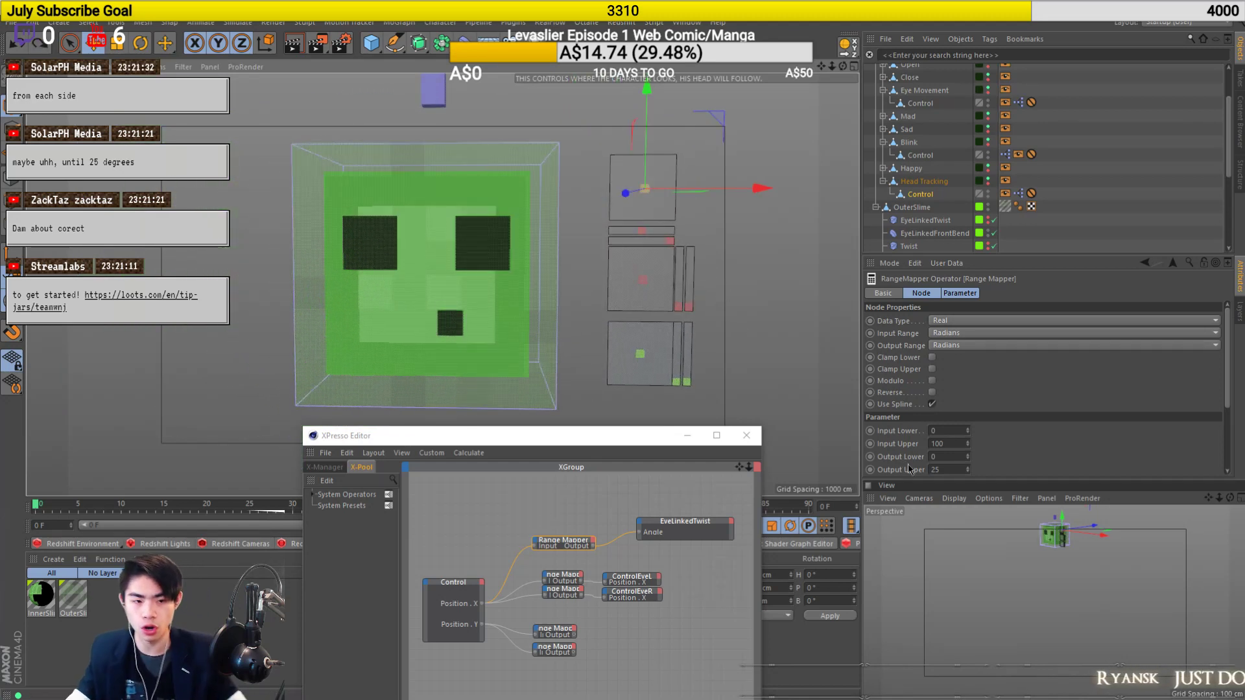
Set the EyeLinkedTwist range mapper's Output Upper back to 5, and undo the last change.
double_click(944, 470)
text(5)
key(Return)
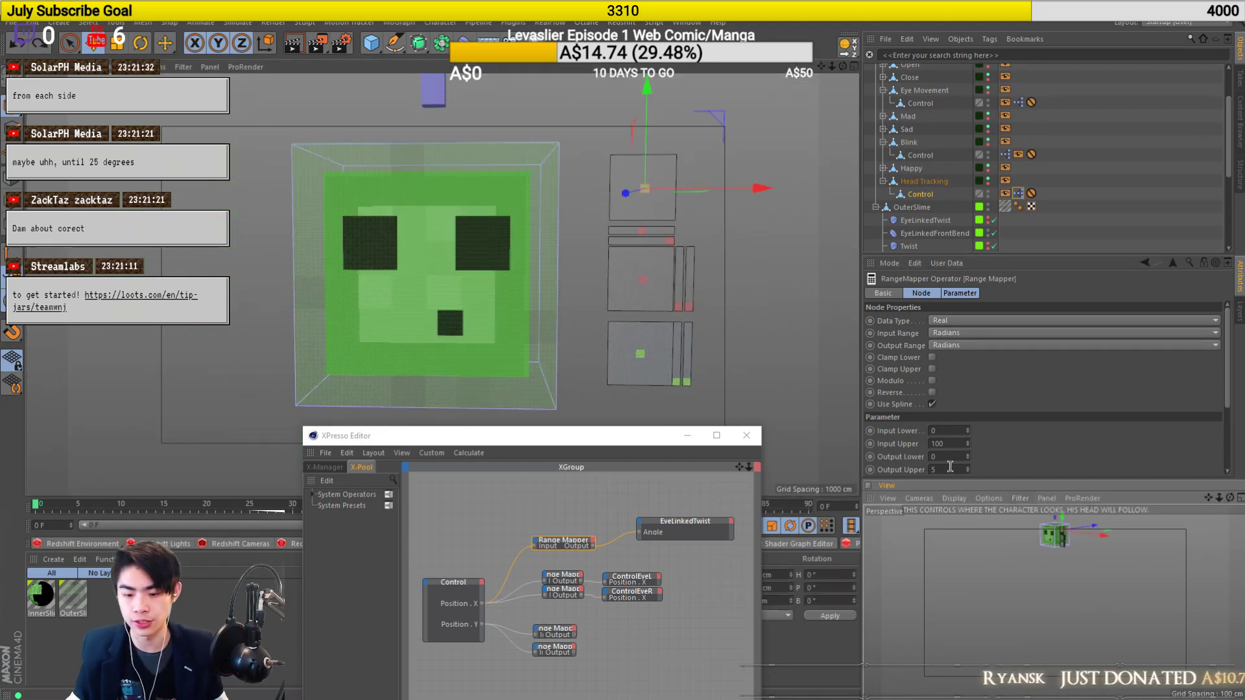
key(ctrl+z)
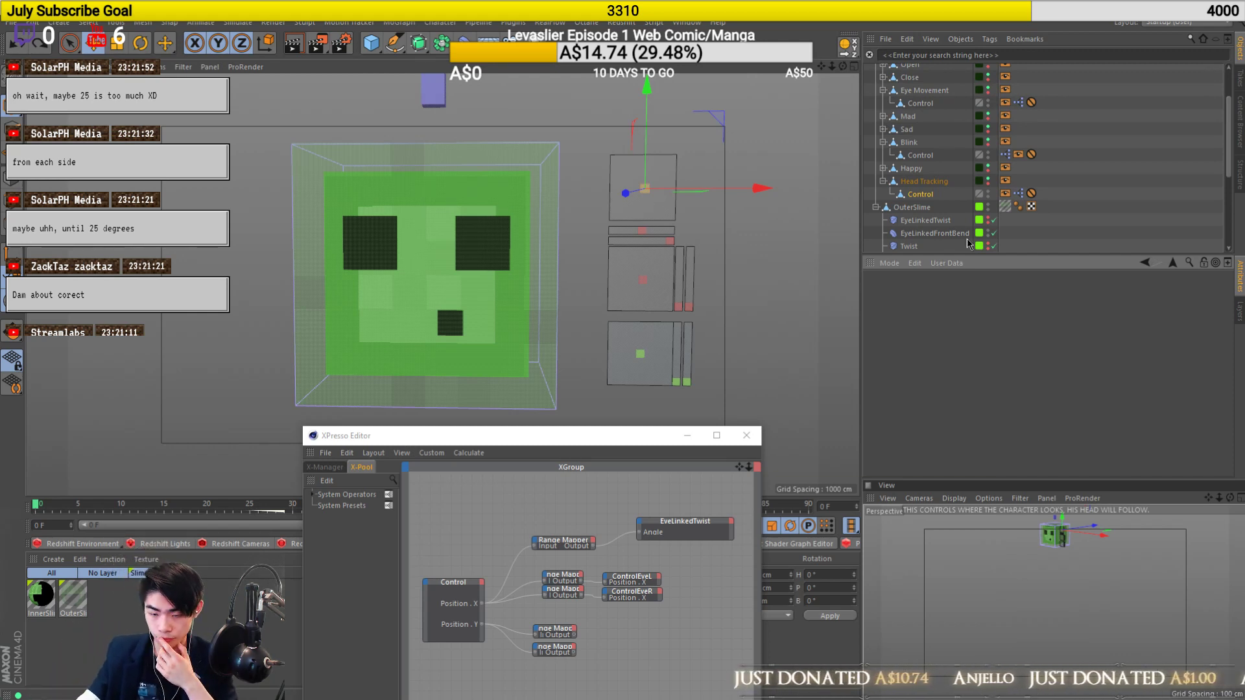
Reopen the head-tracking control's XPresso and check the parameters of the range mapper driving EyeLinkedTwist.
click(1018, 194)
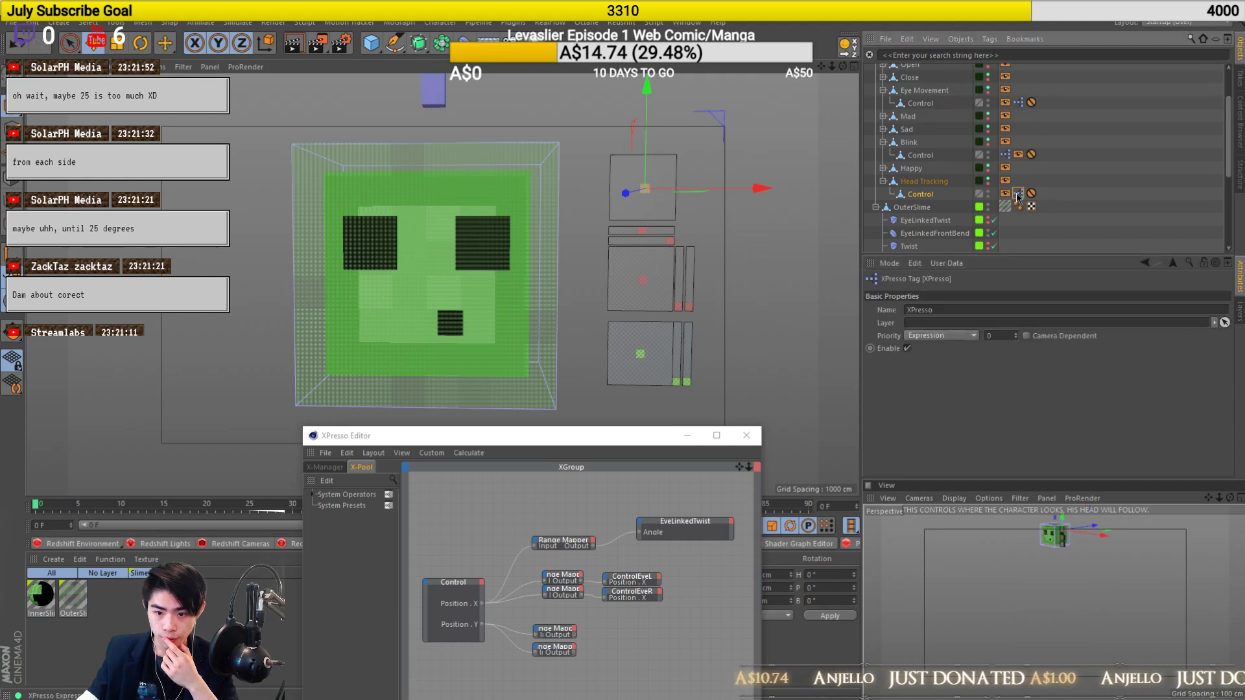
click(929, 193)
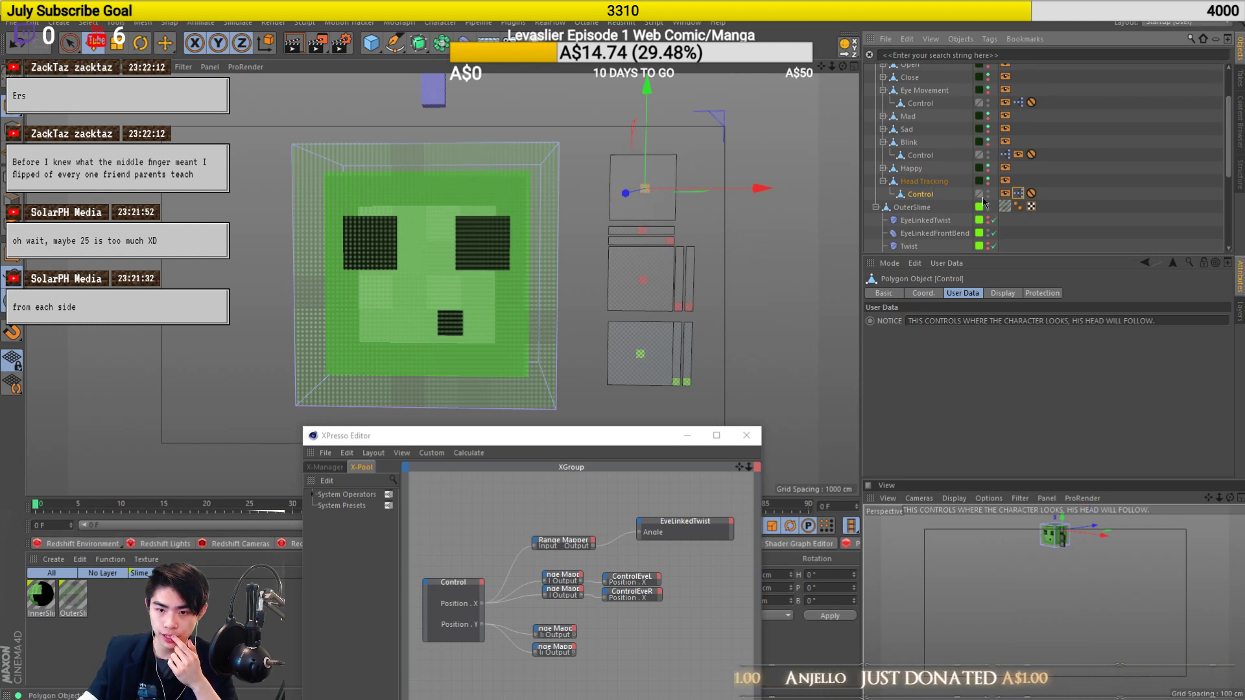
click(1017, 194)
click(563, 542)
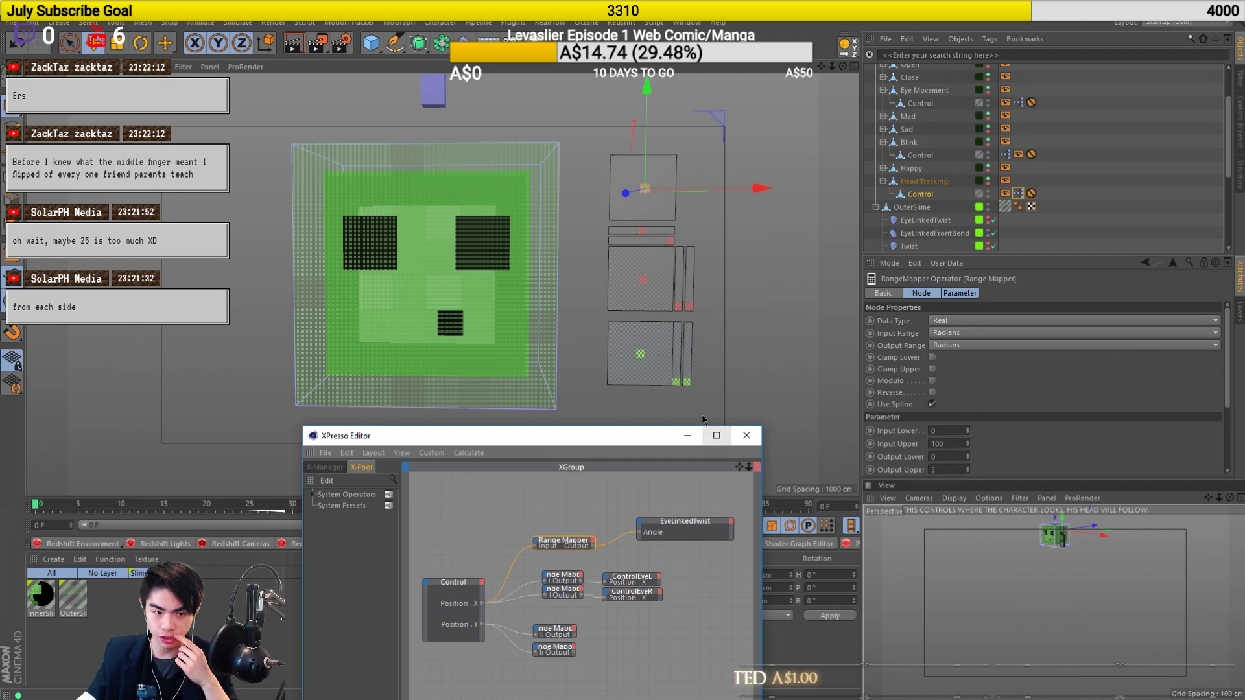
In the Eye Movement XPresso, connect Control's Position X through the duplicated range mapper to the Eyes node's Position X.
click(641, 287)
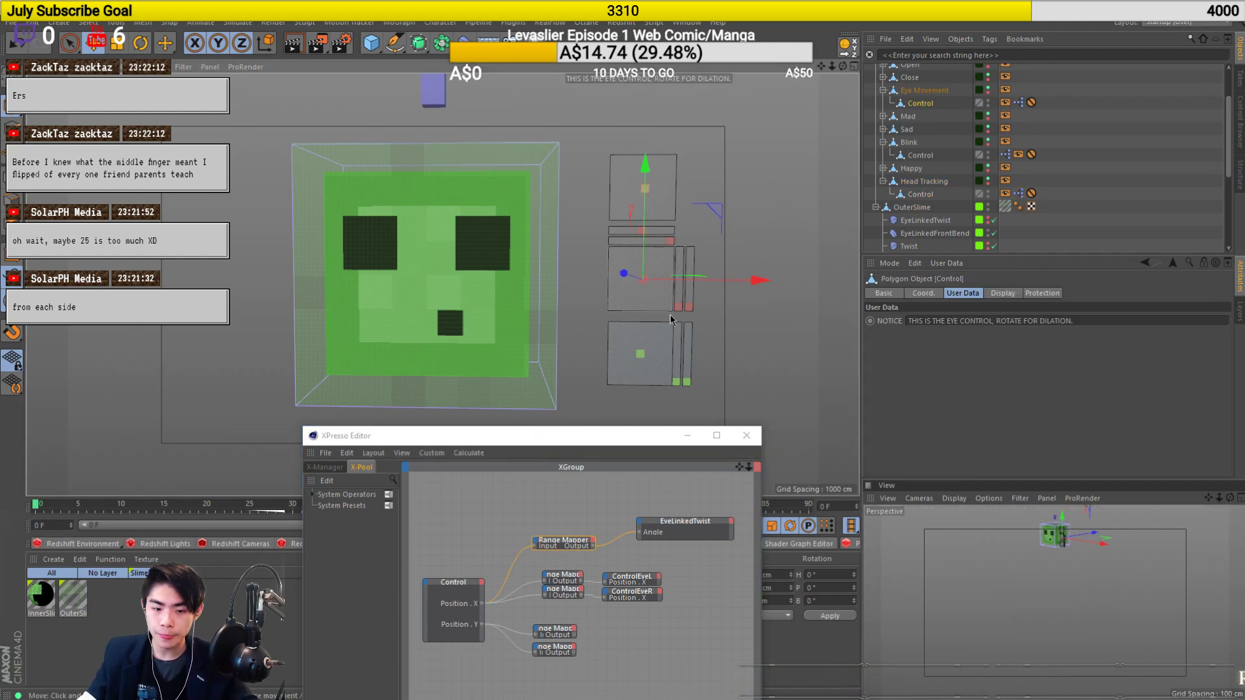
click(1018, 102)
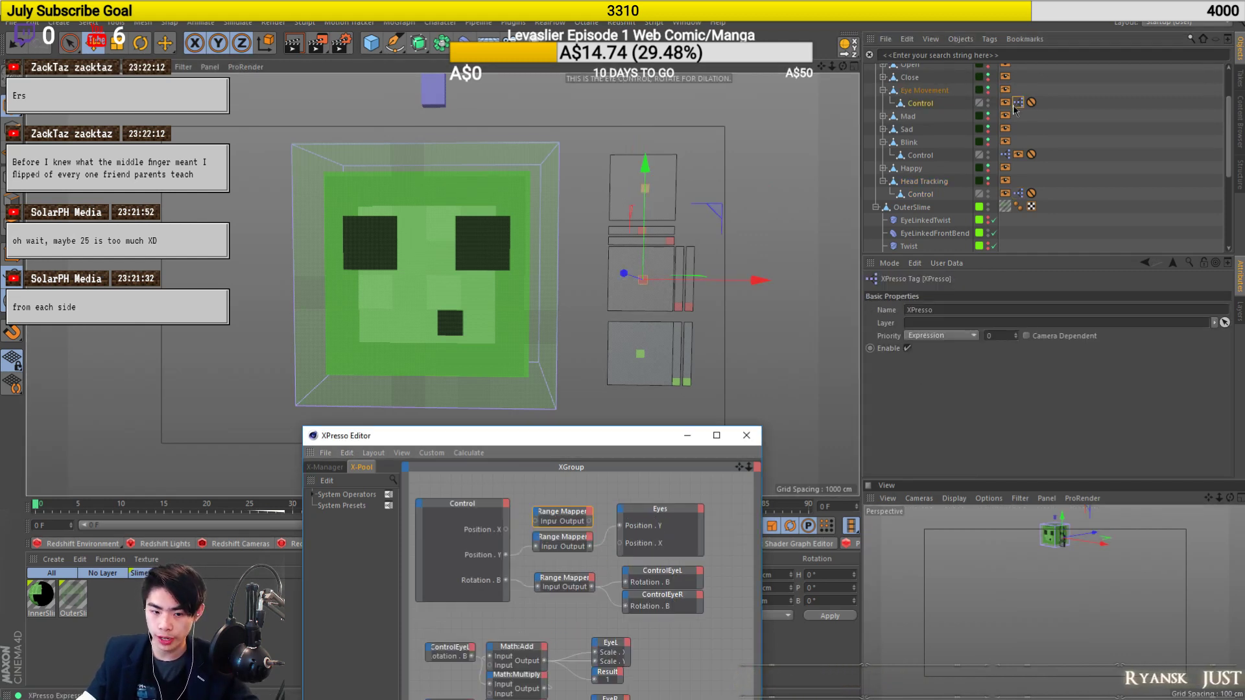
drag(506, 530, 639, 527)
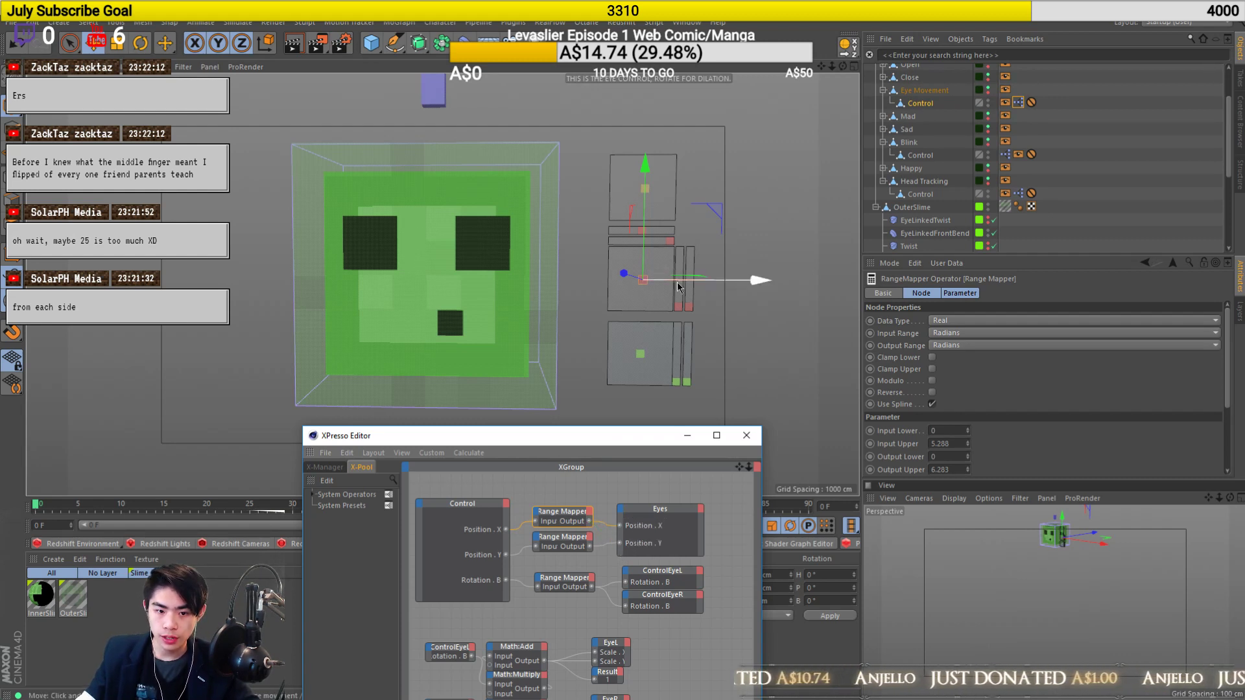
Test the new horizontal connection by moving the Eye Movement control sideways, and undo the move.
drag(742, 332, 607, 346)
key(ctrl+z)
scroll(379, 253, up, 1)
scroll(379, 253, up, 2)
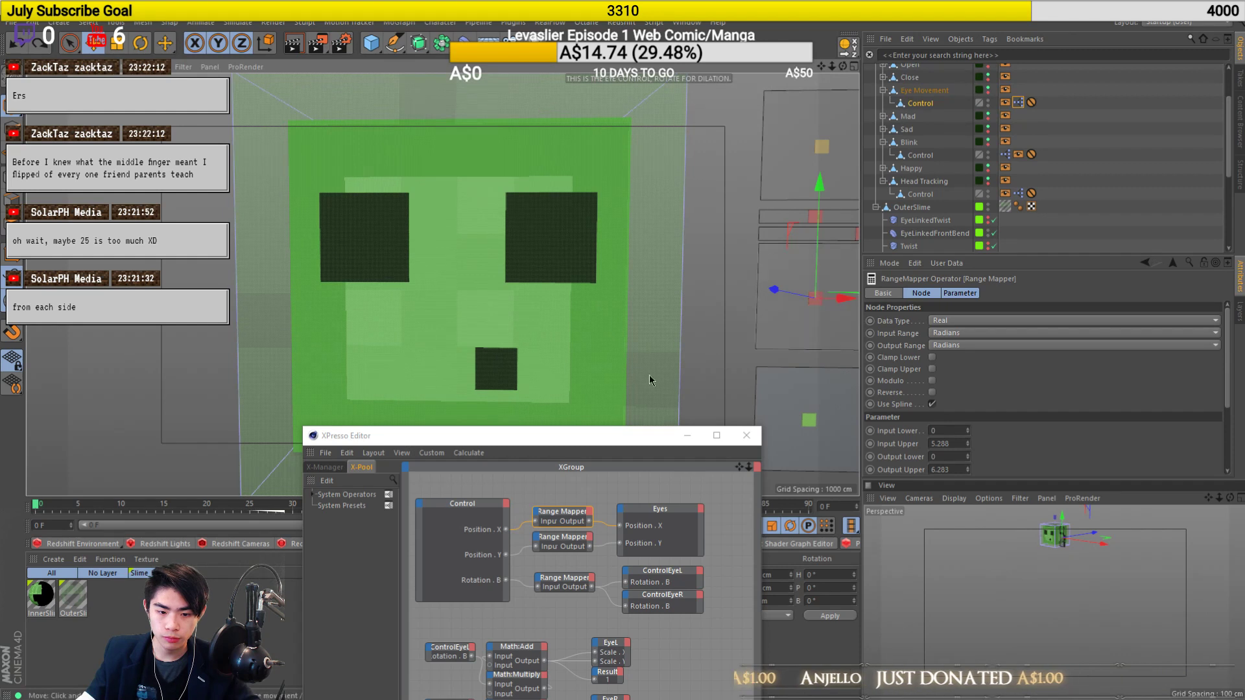
Move the Eye Movement control to its negative X limit and lower the Position X range mapper's Output Upper to about 2.967.
drag(553, 436, 334, 464)
drag(845, 297, 622, 334)
alt+drag(371, 229, 389, 259)
scroll(1044, 398, down, 2)
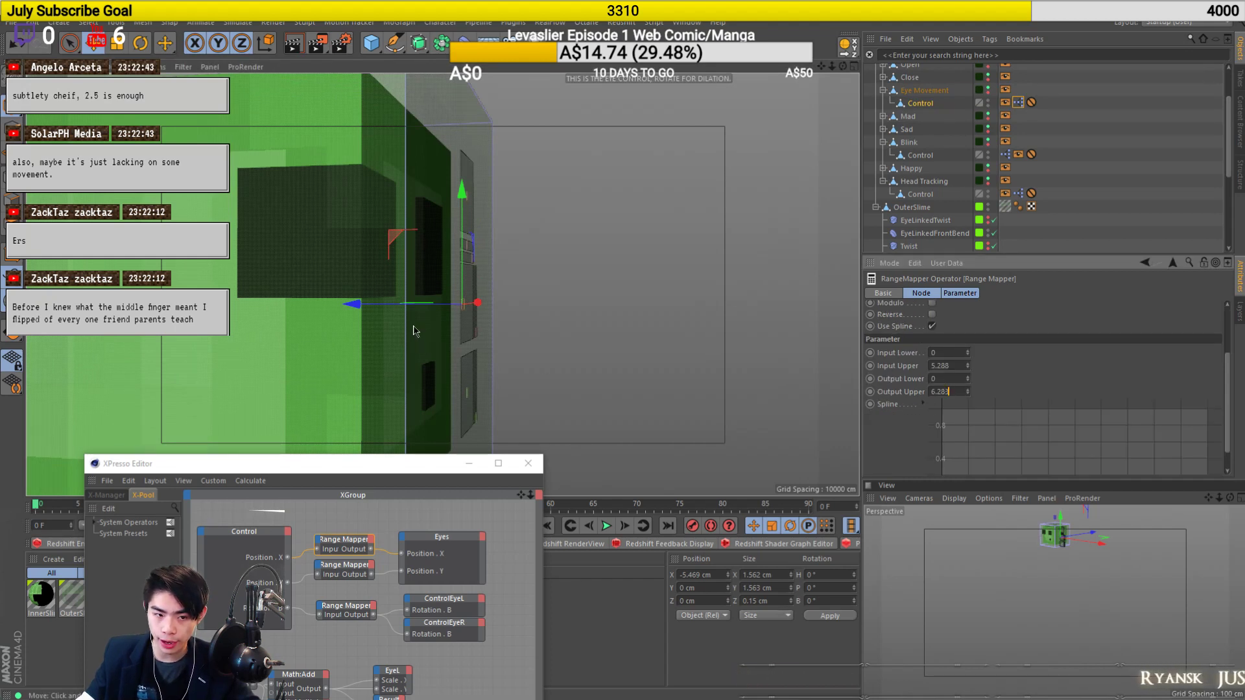
alt+drag(416, 332, 550, 280)
alt+middle_drag(550, 281, 447, 307)
alt+drag(448, 308, 419, 311)
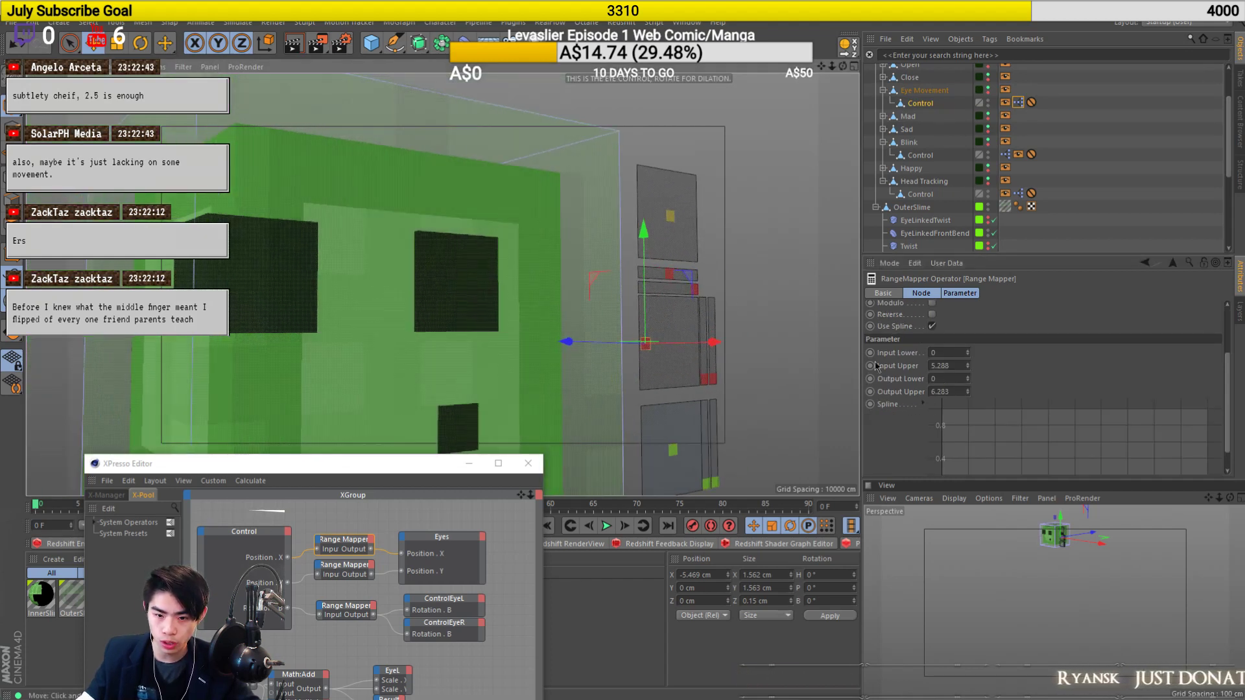
click(957, 388)
key(Down)
key(Down)
key(Down)
key(Down)
key(Down)
key(Down)
key(Down)
key(Down)
key(Down)
key(Down)
key(Down)
key(Down)
key(Down)
key(Down)
key(Down)
key(Down)
key(Down)
key(Down)
key(Down)
key(Down)
key(Down)
key(Down)
key(Down)
key(Down)
key(Down)
key(Down)
key(Down)
key(Down)
key(Down)
key(Down)
key(Down)
key(Down)
key(Down)
key(Down)
key(Down)
key(Down)
key(Down)
key(Down)
key(Down)
key(Down)
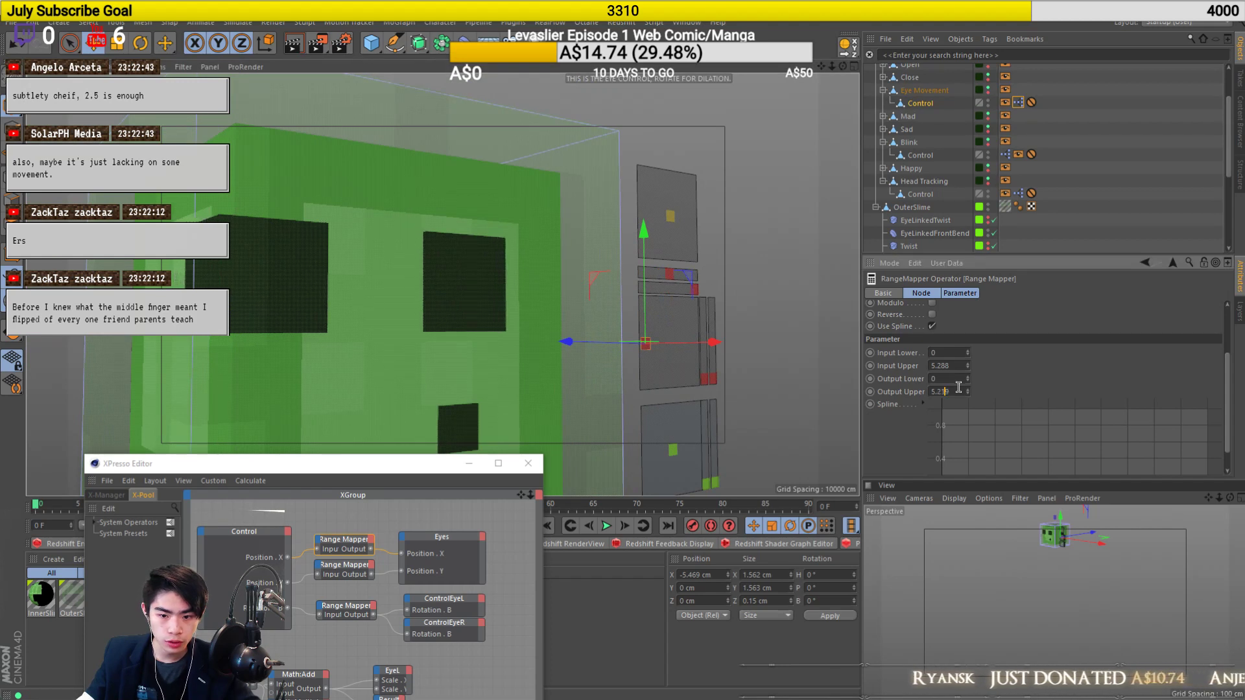
key(Down)
key(Down)
key(Down)
key(Down)
key(Down)
key(Down)
key(Down)
key(Down)
key(Down)
key(Down)
key(Down)
key(Down)
key(Down)
key(Down)
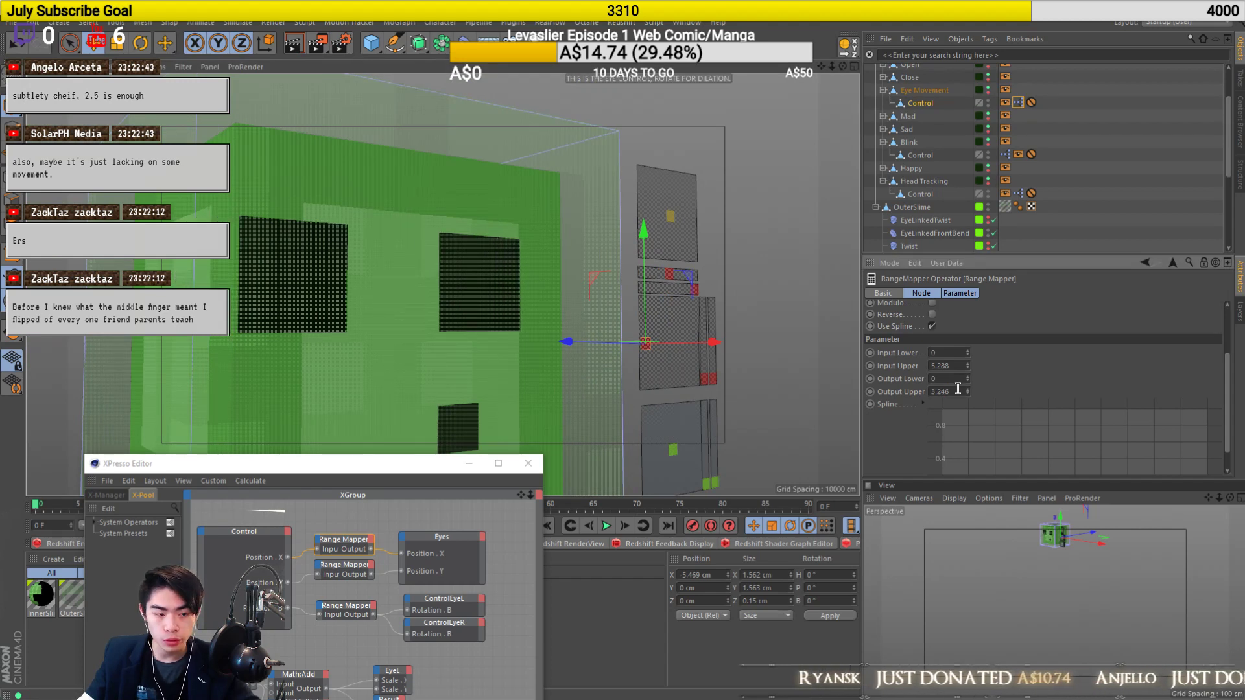
key(Down)
key(Down)
key(Down)
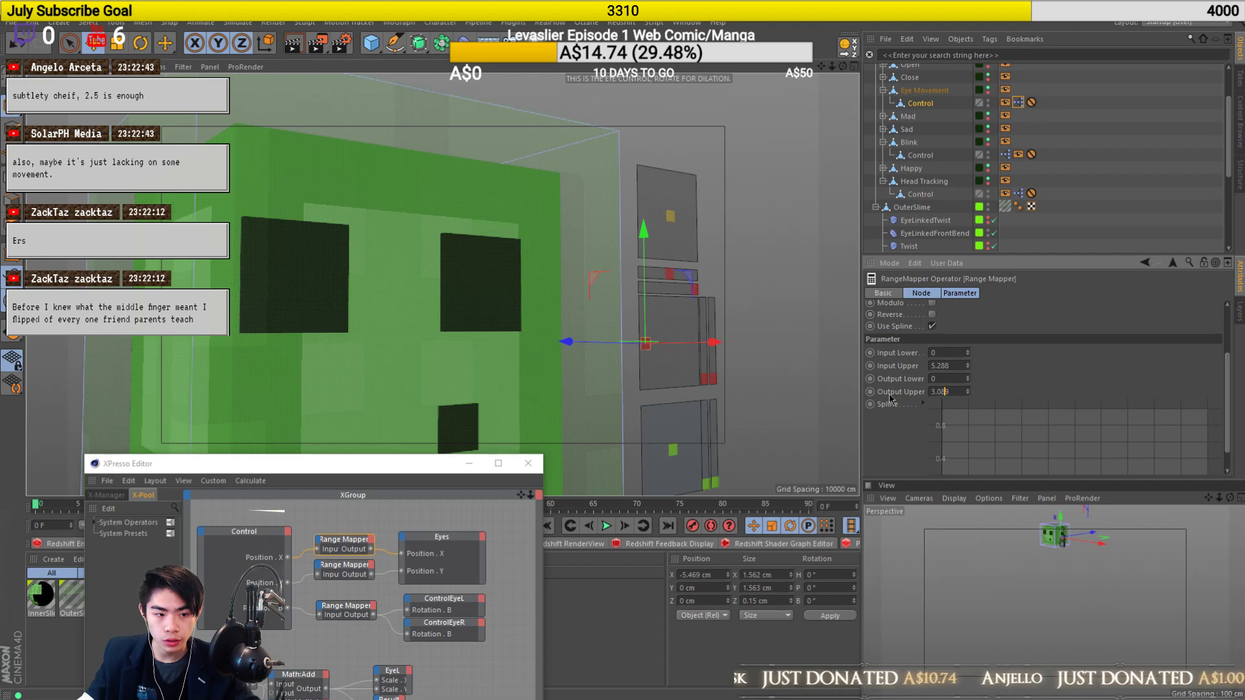
alt+drag(400, 287, 322, 303)
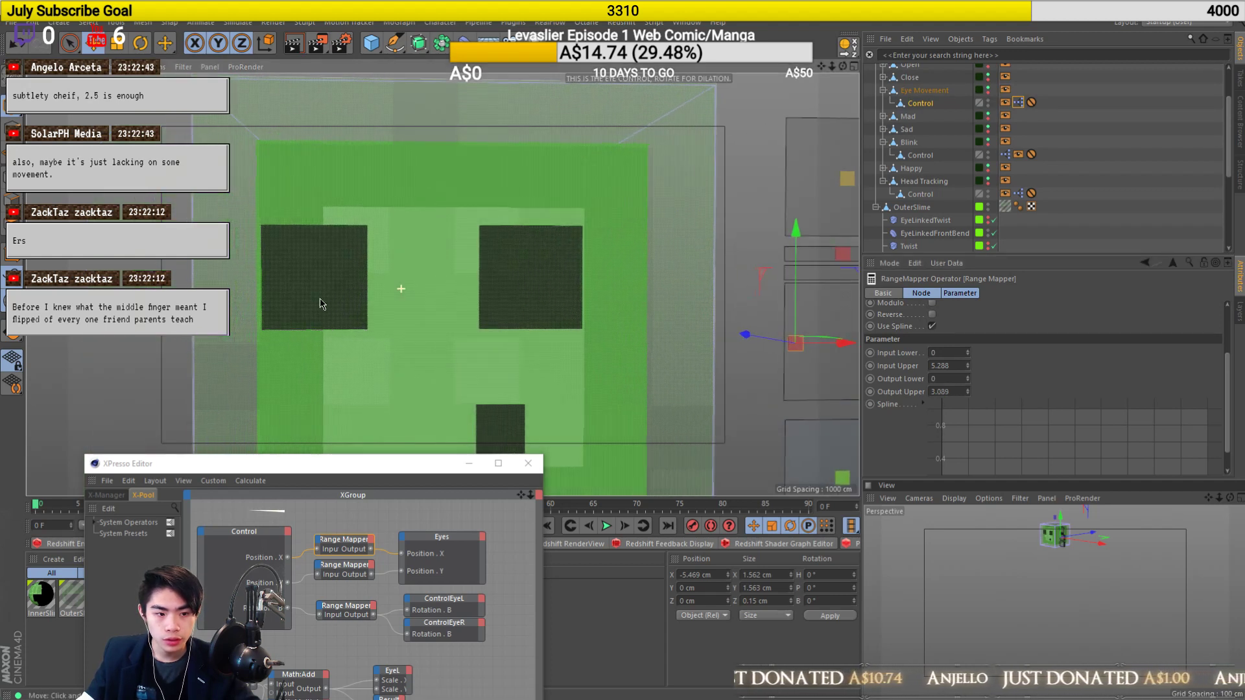
double_click(953, 394)
scroll(954, 395, down, 7)
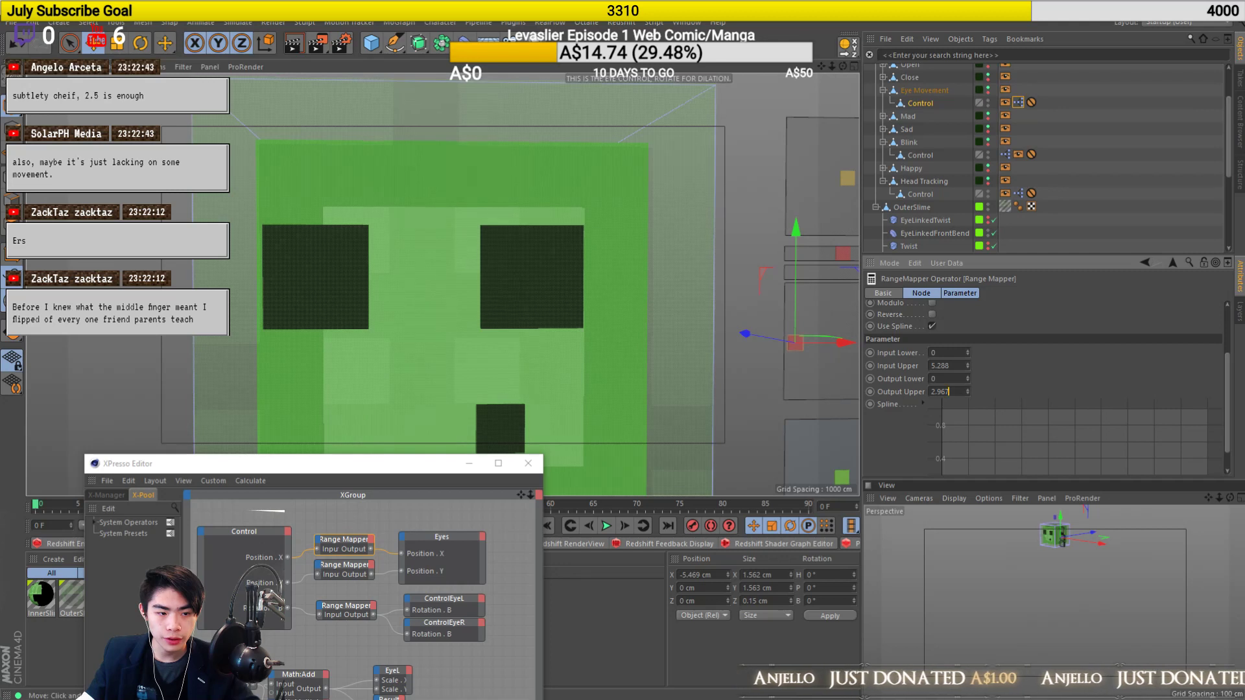
Test the reduced eye travel by moving the Eye Movement control to X 4.753 cm and back to -5.469 cm, and undo the moves.
click(313, 313)
scroll(313, 313, down, 6)
drag(550, 329, 602, 327)
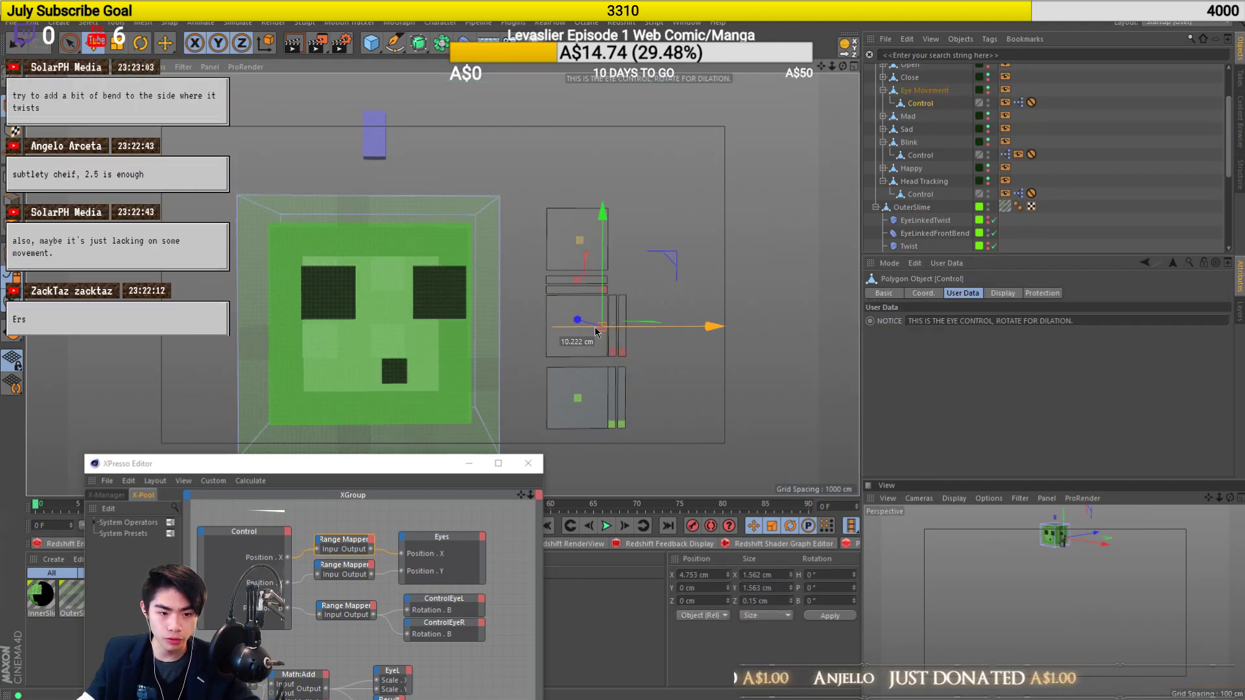
scroll(450, 325, up, 3)
alt+drag(449, 325, 415, 322)
drag(678, 332, 603, 322)
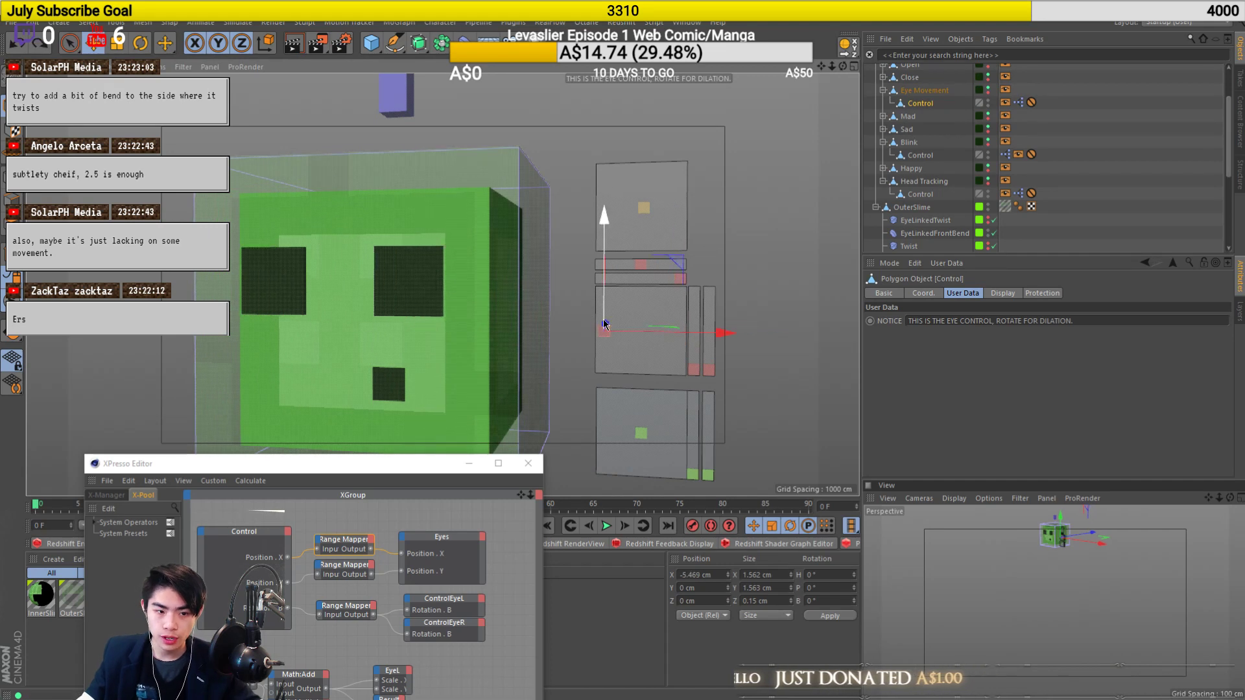
click(527, 338)
click(608, 336)
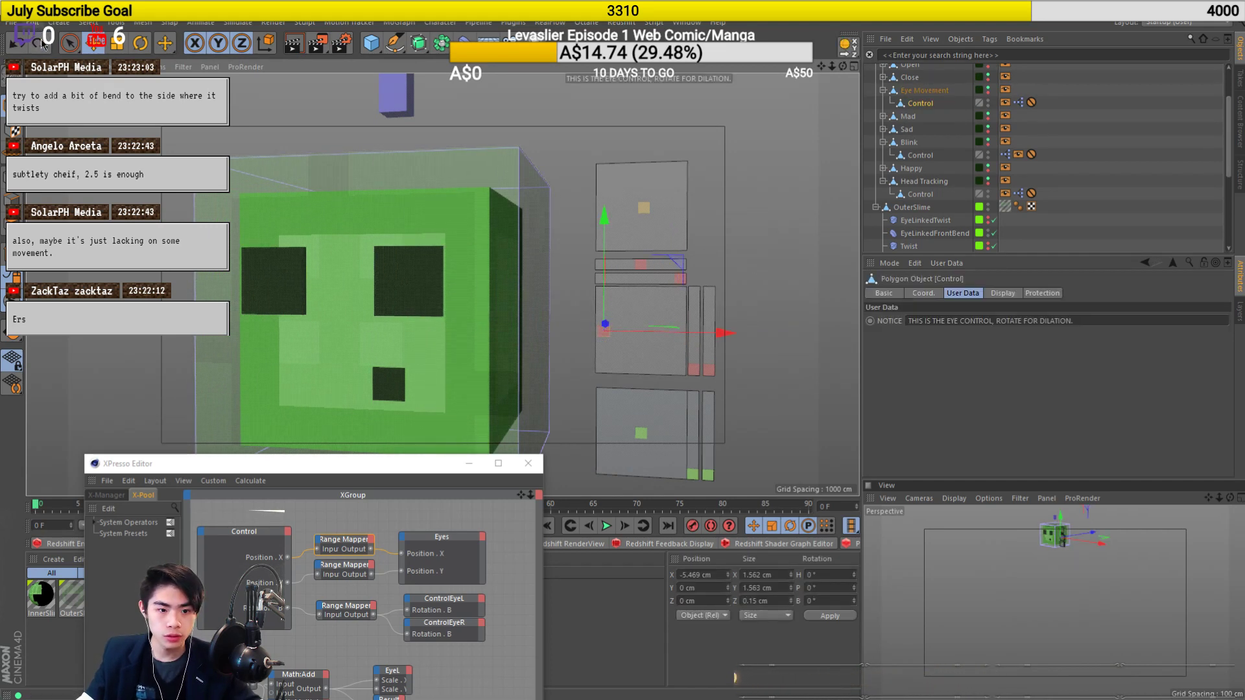
key(ctrl+z)
Test both controls together by moving Head Tracking and then Eye Movement to X -5.469 cm, and undo the eye move.
drag(857, 51, 874, 113)
click(668, 224)
click(643, 209)
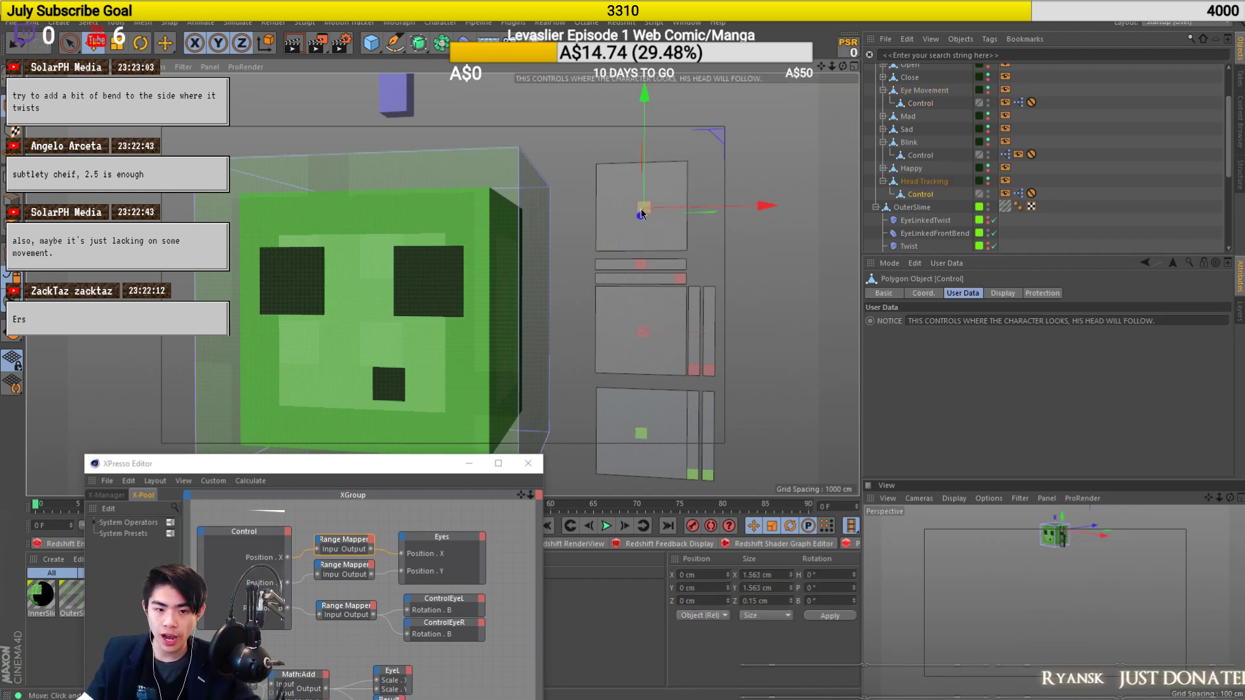
drag(761, 207, 674, 227)
click(644, 332)
drag(752, 333, 431, 367)
mouse_move(322, 242)
alt+mouse_down()
mouse_move(474, 242)
mouse_move(353, 237)
mouse_move(500, 228)
mouse_move(305, 254)
alt+mouse_up()
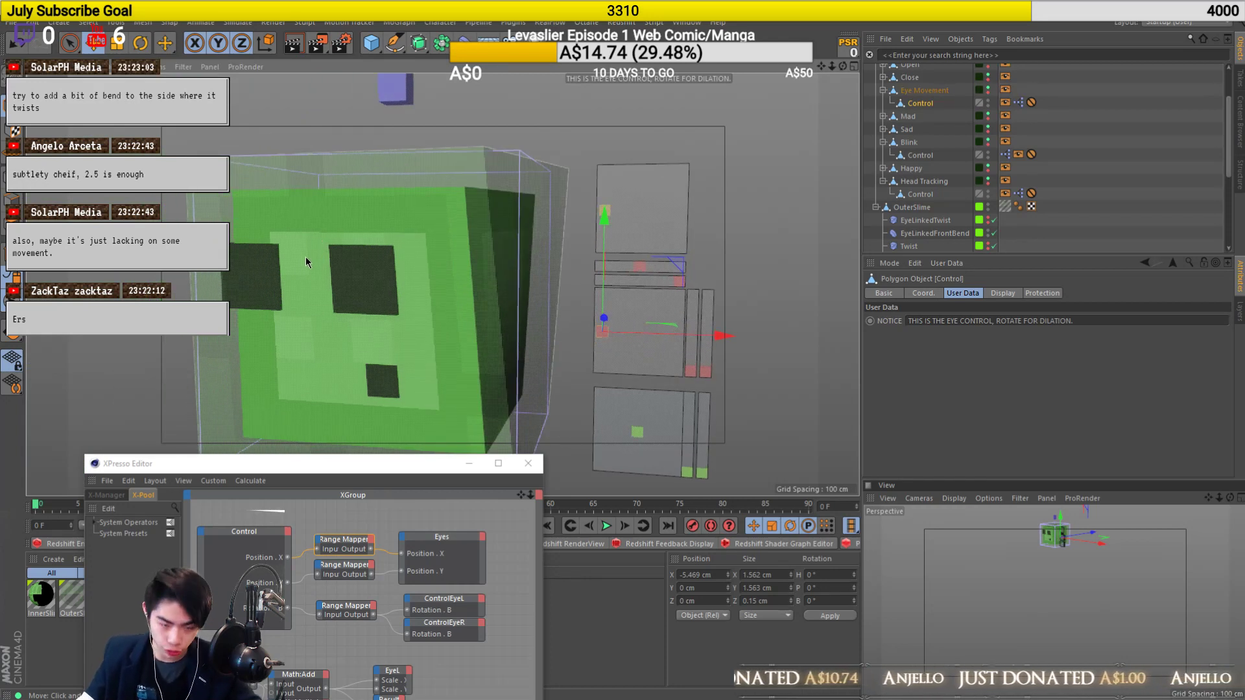
key(ctrl+z)
key(ctrl+z)
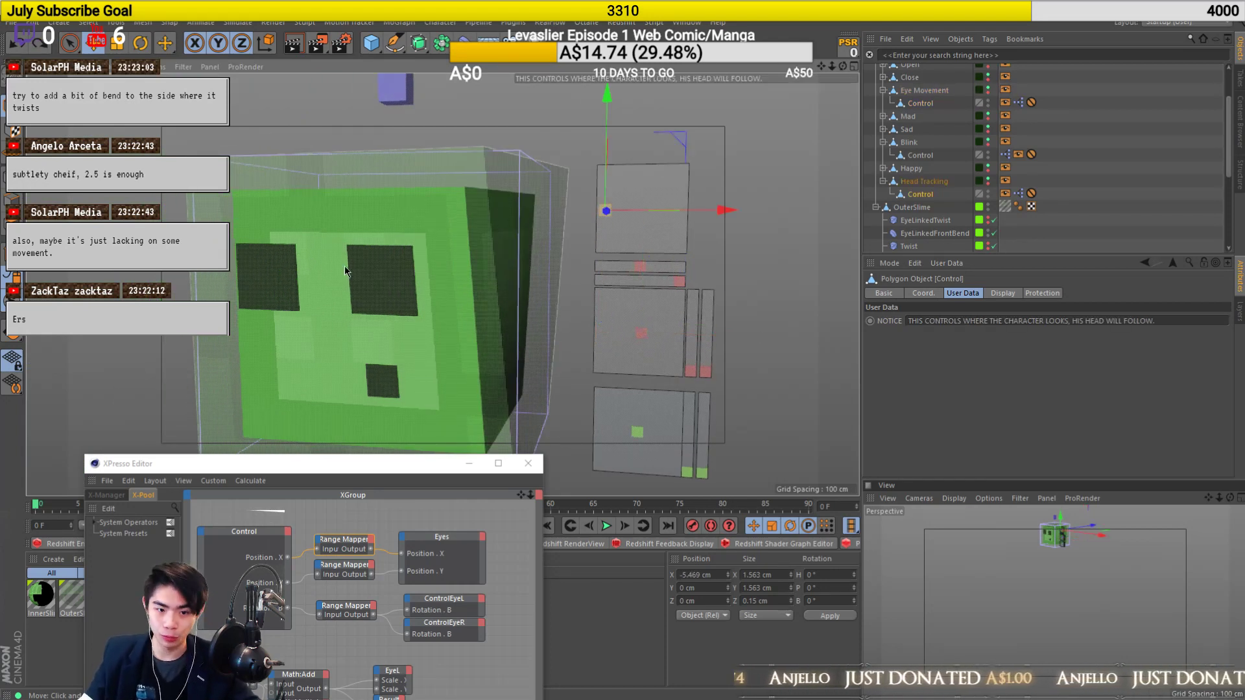
Test the Eye Movement control at X 4.753 cm against the turned head, and undo both control moves.
click(649, 337)
drag(674, 337, 711, 338)
scroll(387, 249, down, 3)
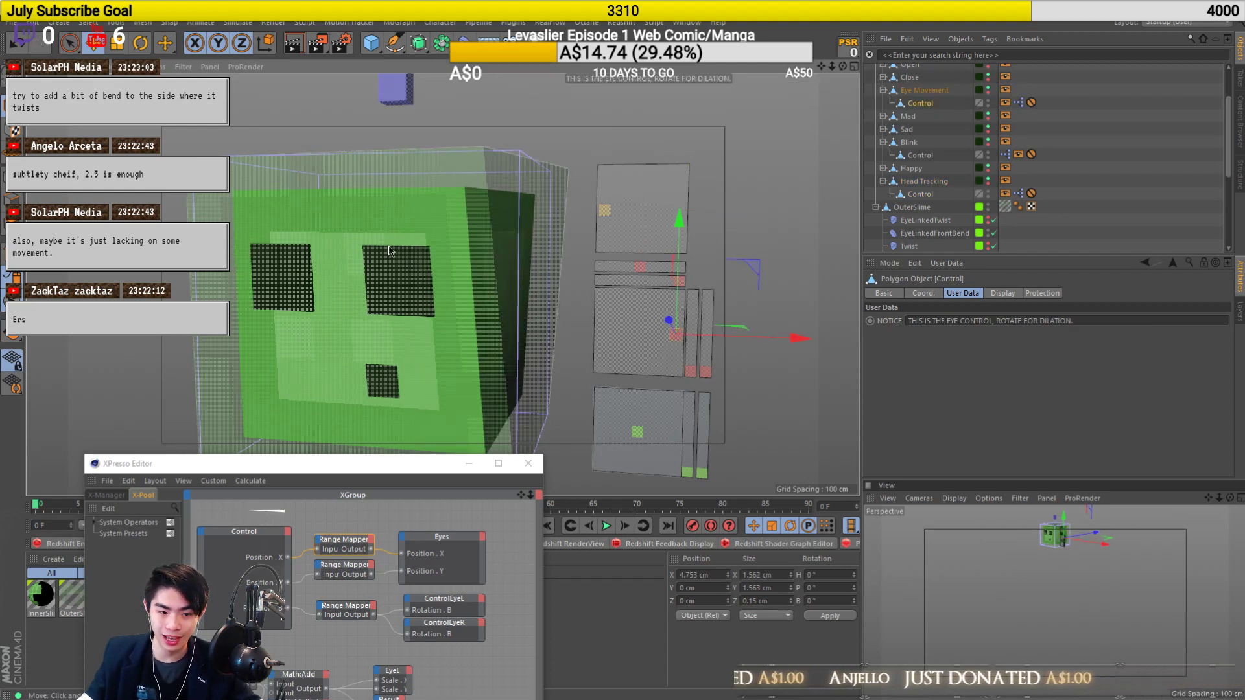
key(ctrl+z)
key(ctrl+z)
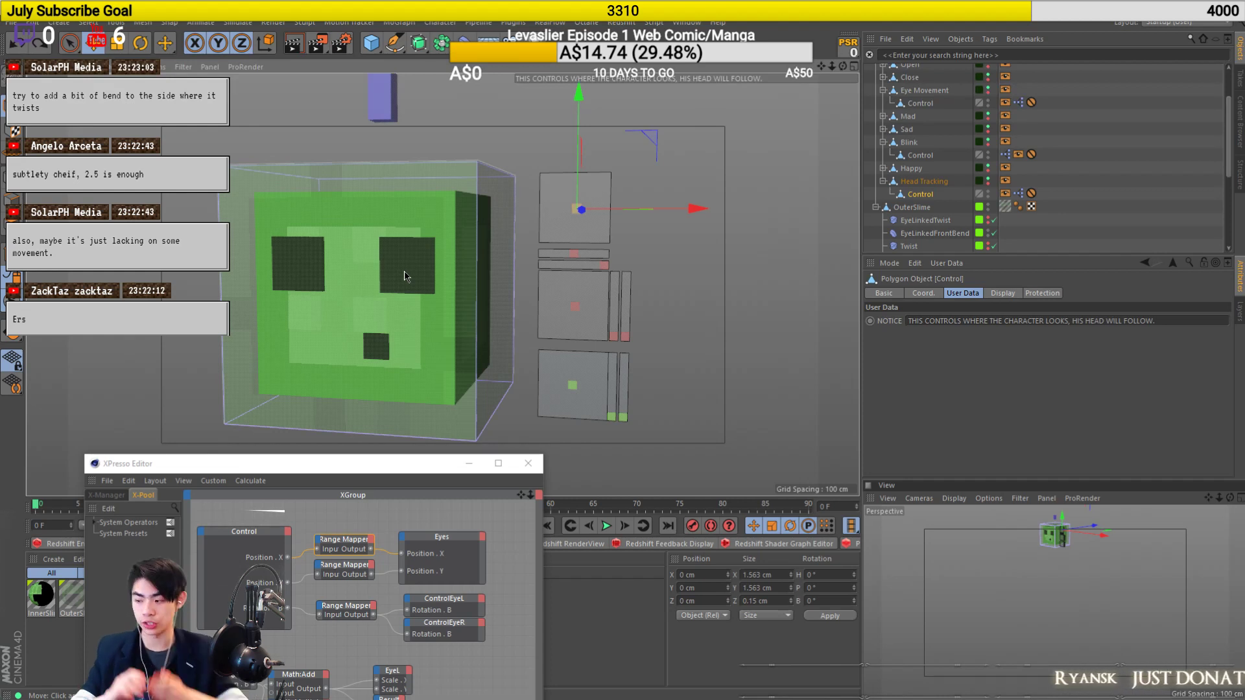
Test the side bend by moving the blue control above the head to about X -17.3 cm, and undo the move.
click(374, 115)
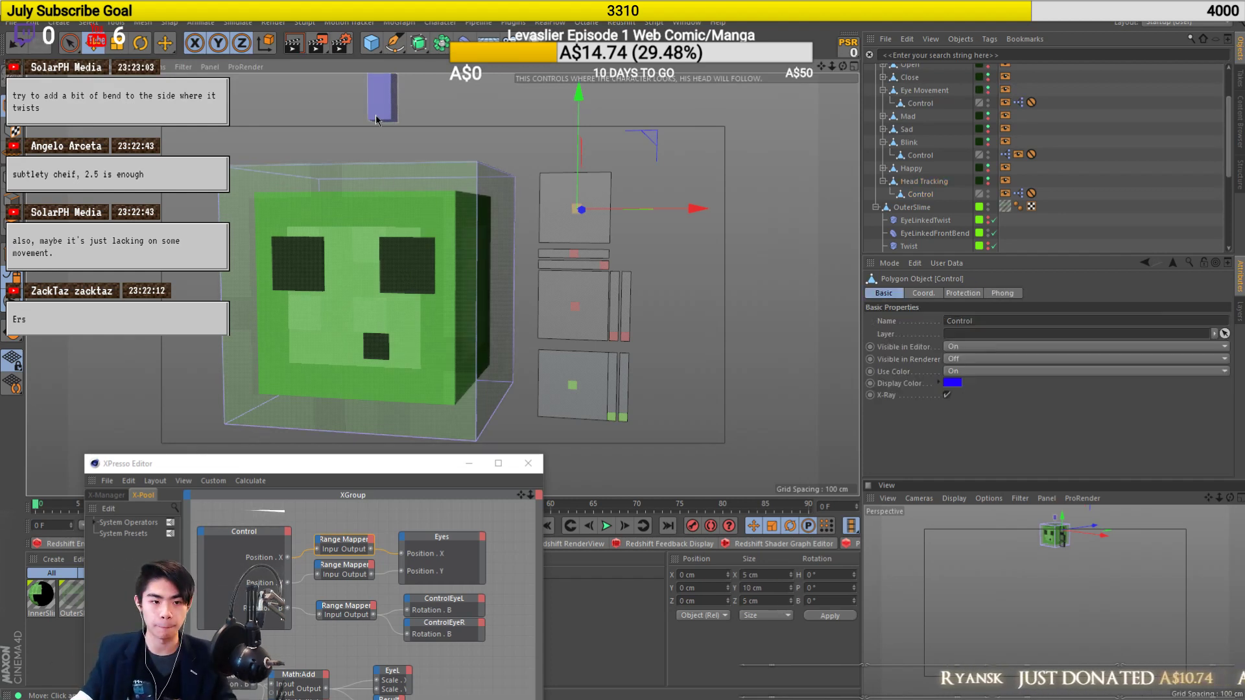
drag(449, 99, 371, 109)
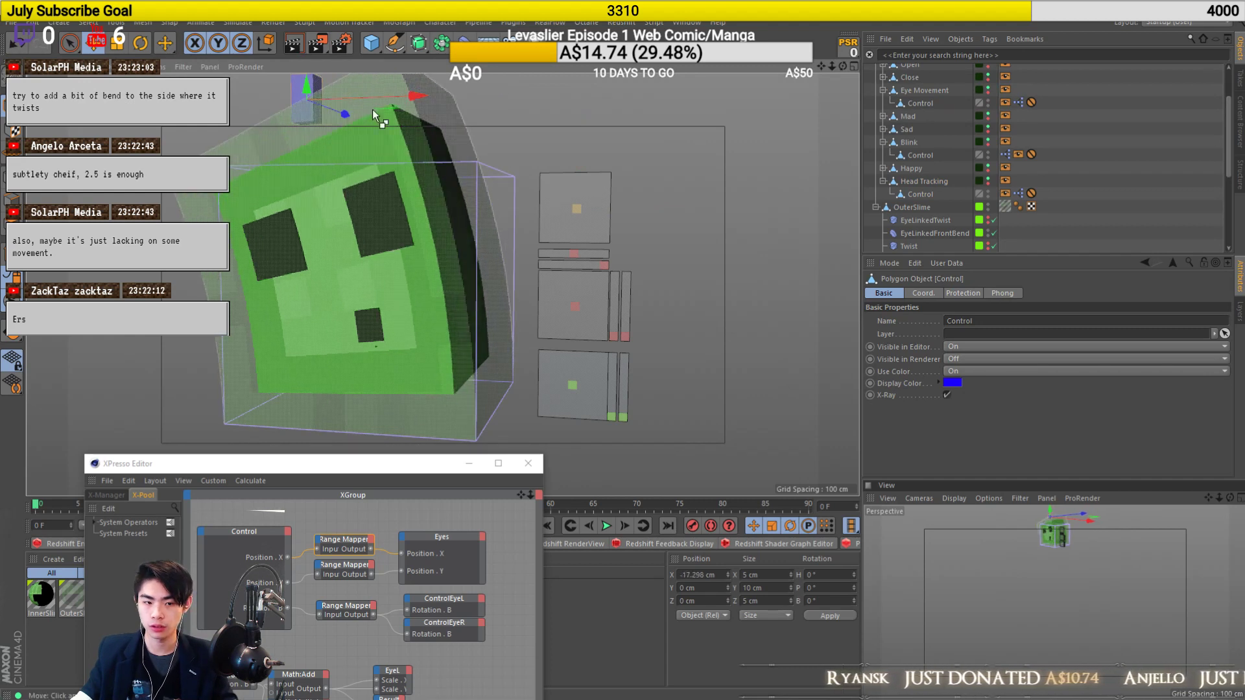
key(ctrl+z)
Check the object properties of the SideBend and Twist deformers under OuterSlime.
scroll(947, 143, down, 4)
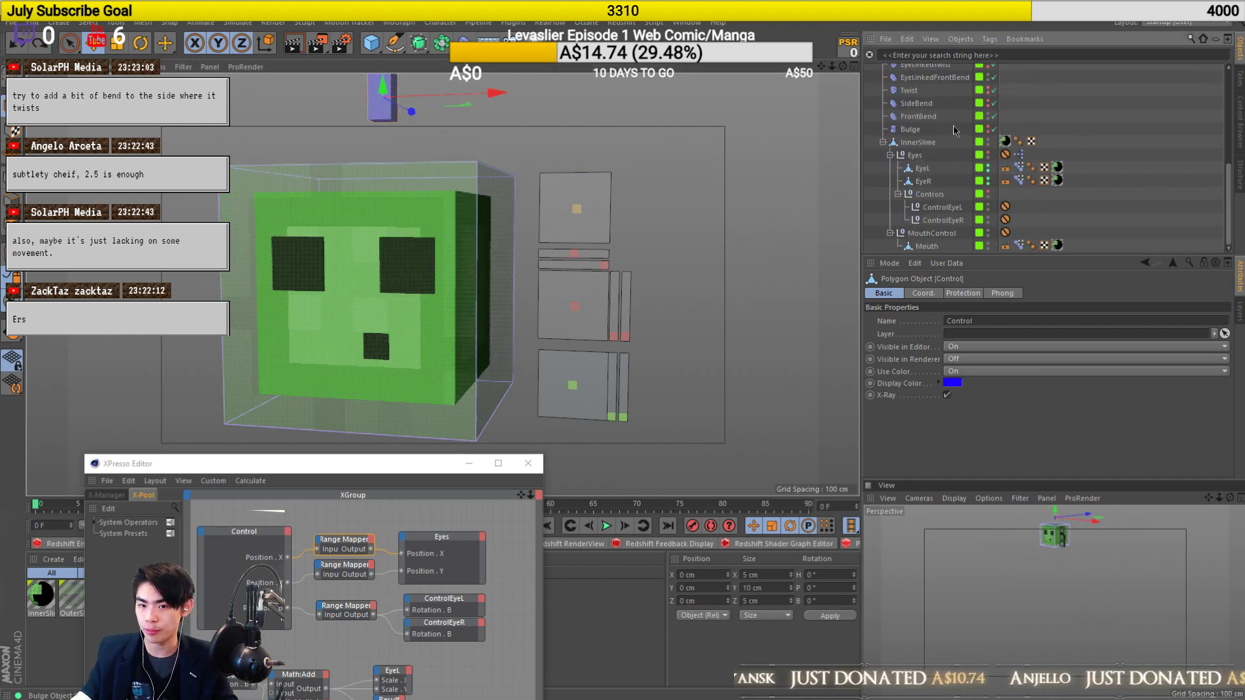
scroll(947, 162, up, 2)
click(916, 181)
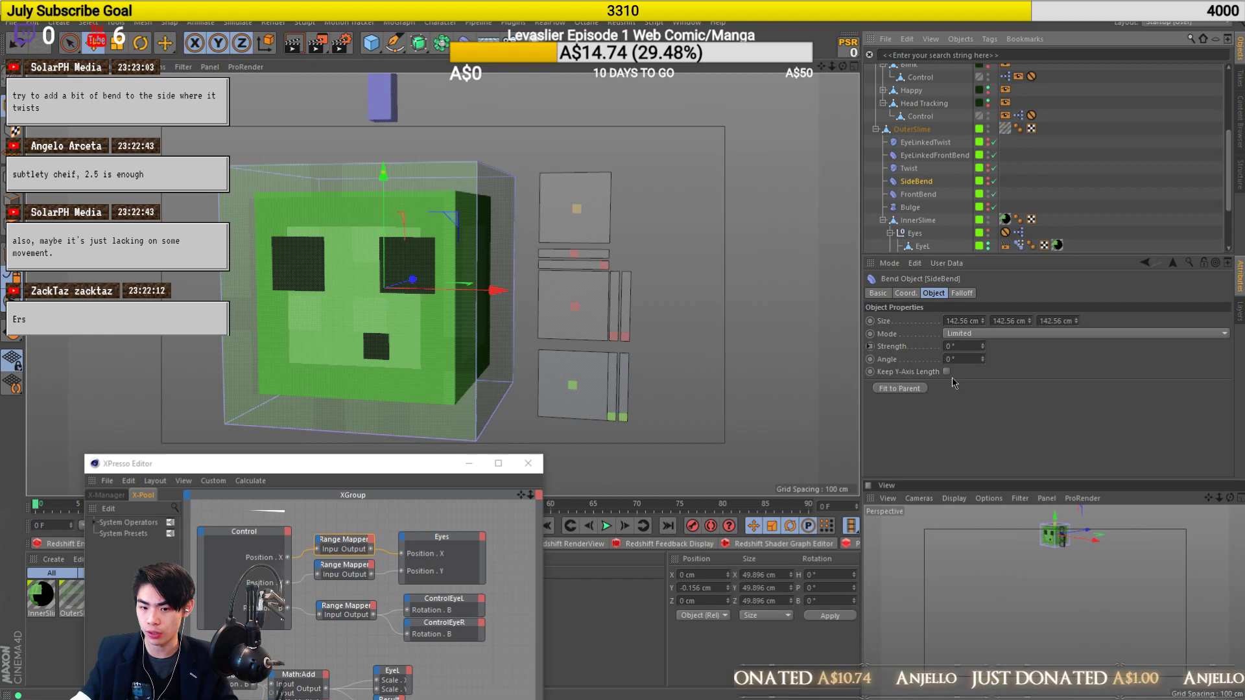
click(931, 194)
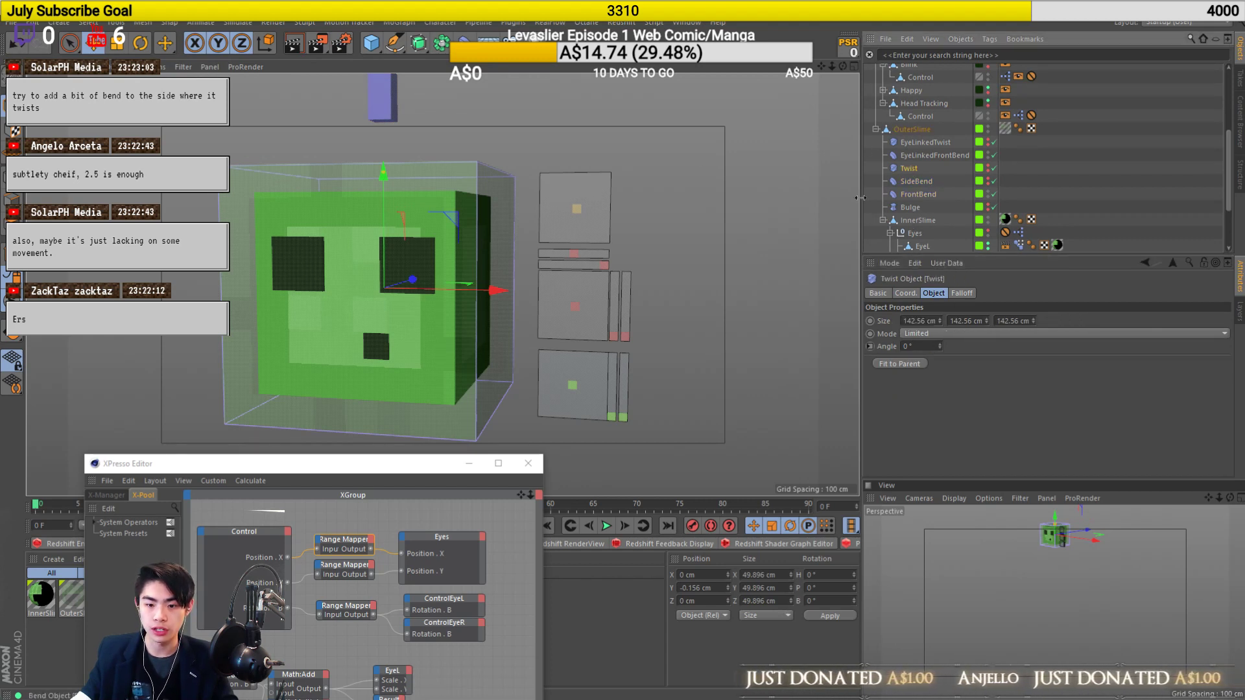
Test the bend in the opposite direction with the blue control above the head, undo the move and clear the selection.
click(656, 165)
drag(396, 114, 845, 146)
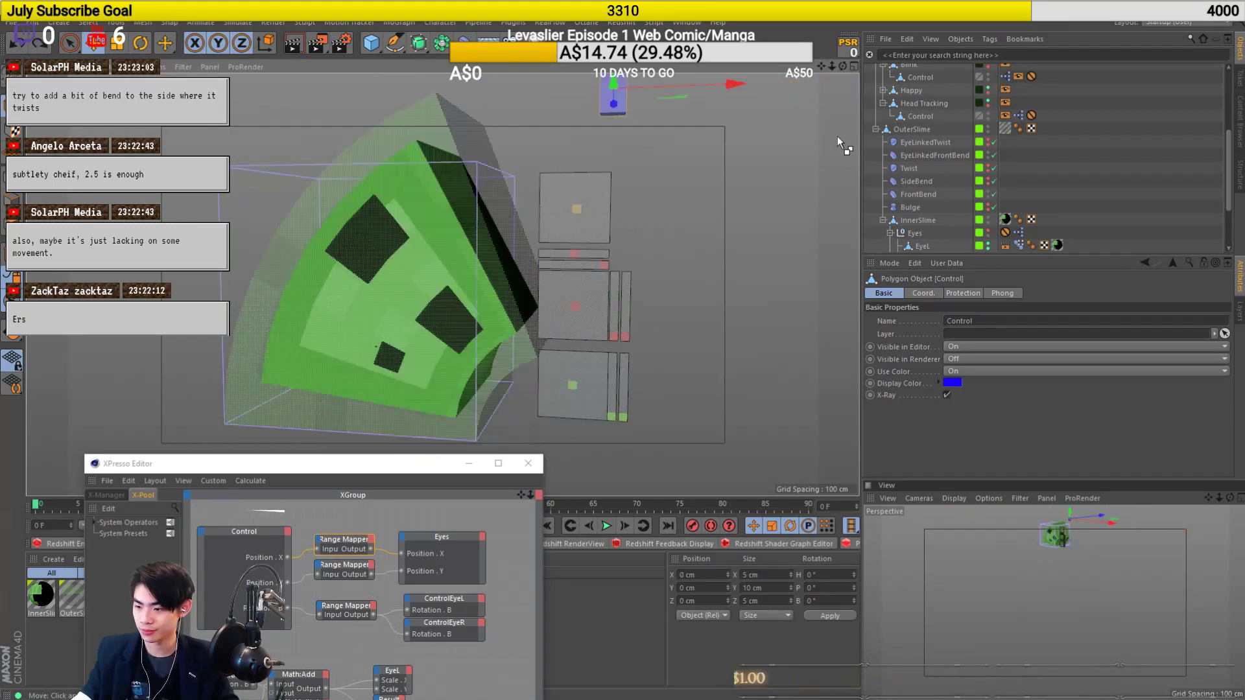
key(ctrl+z)
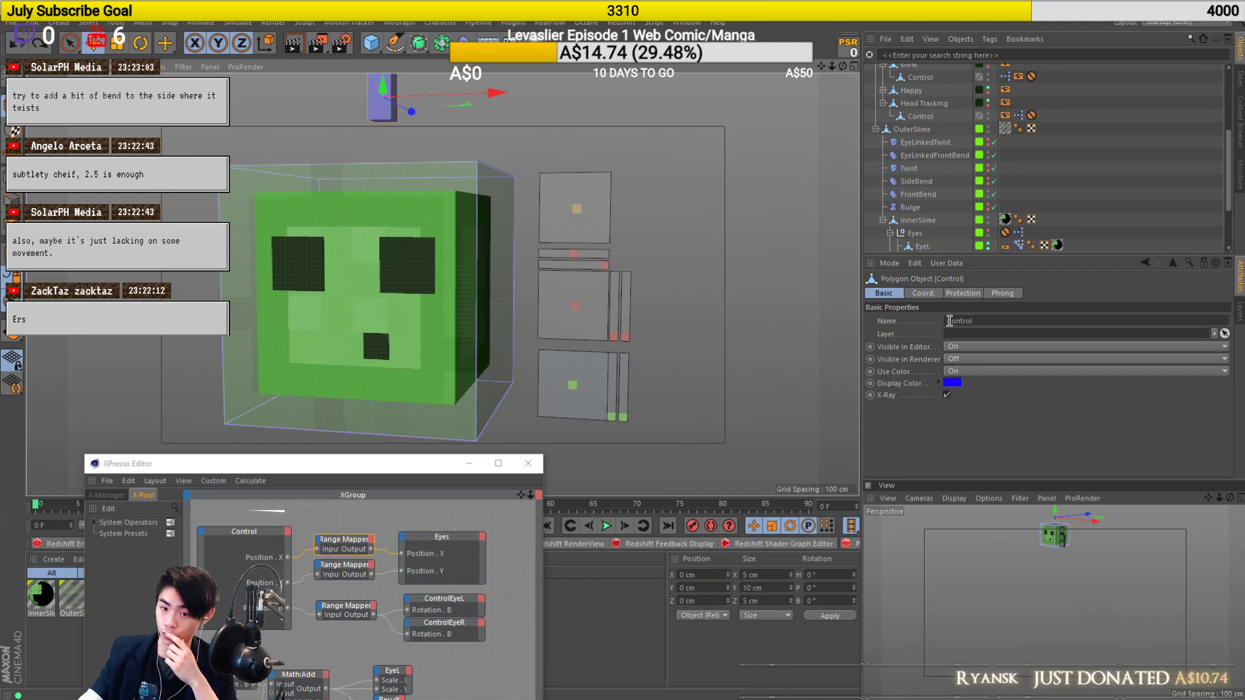
scroll(1071, 188, down, 3)
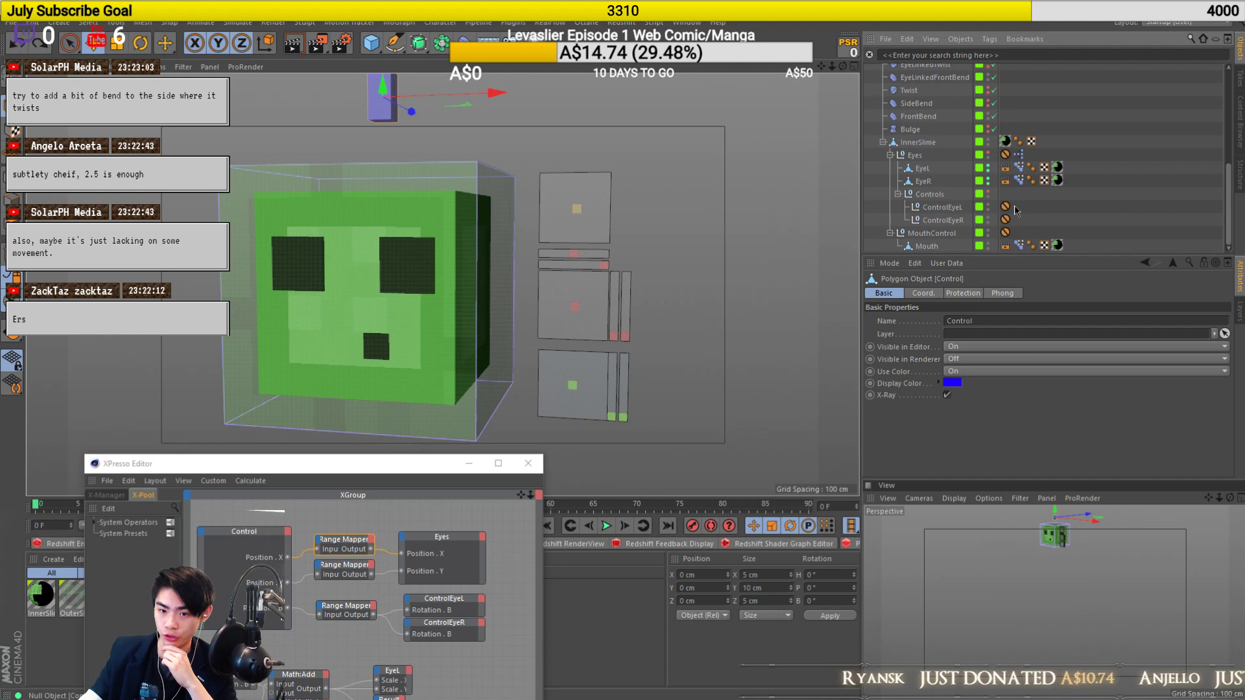
click(1089, 197)
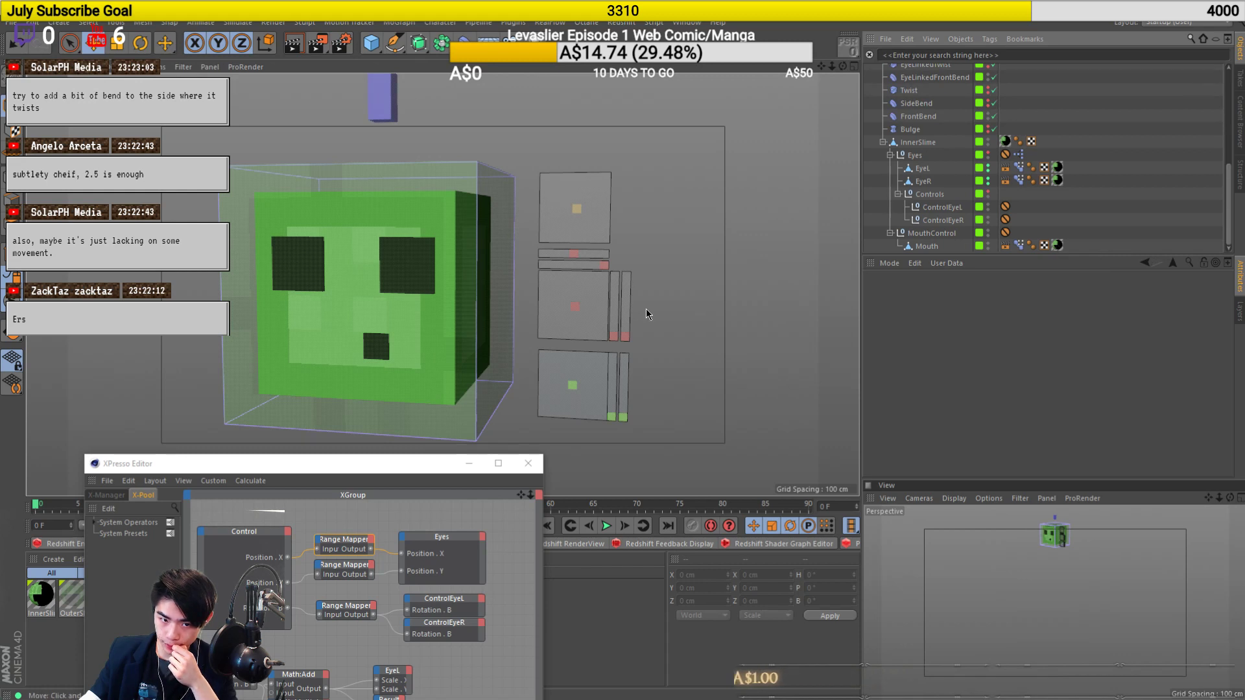
Test the Head Tracking control by moving it to X 4.753 cm, examine the face from the front, and undo the move.
click(581, 208)
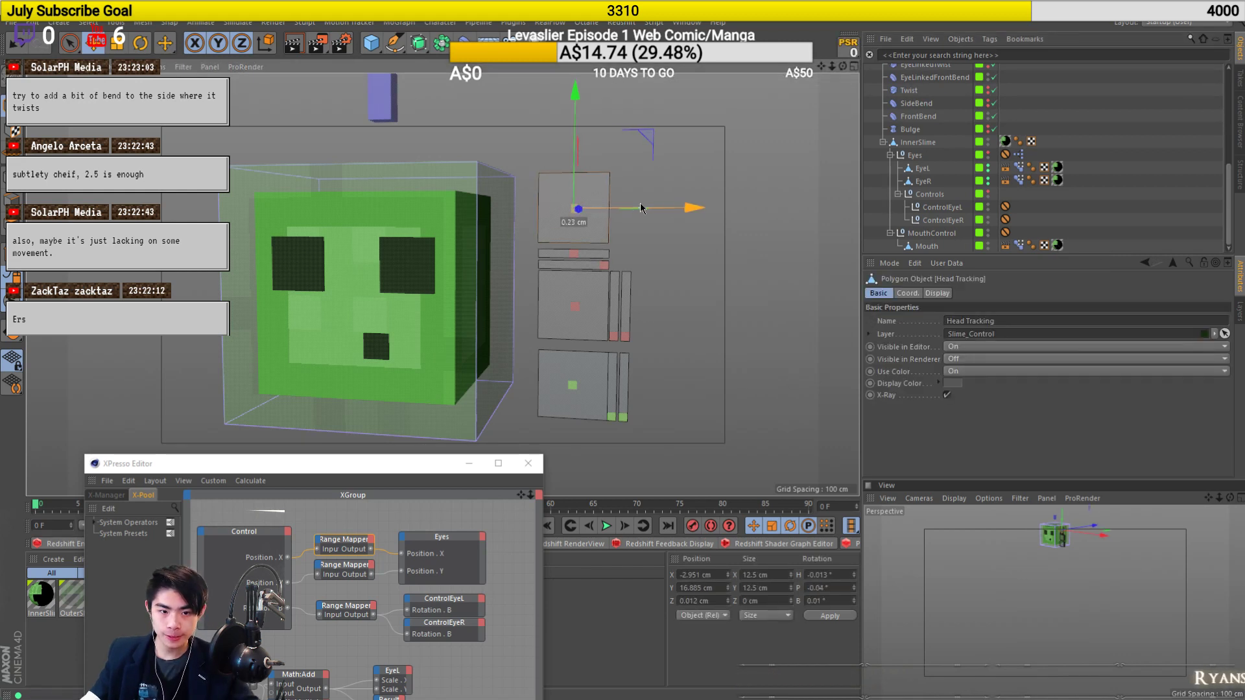
click(624, 219)
drag(575, 212, 668, 218)
alt+drag(414, 243, 472, 239)
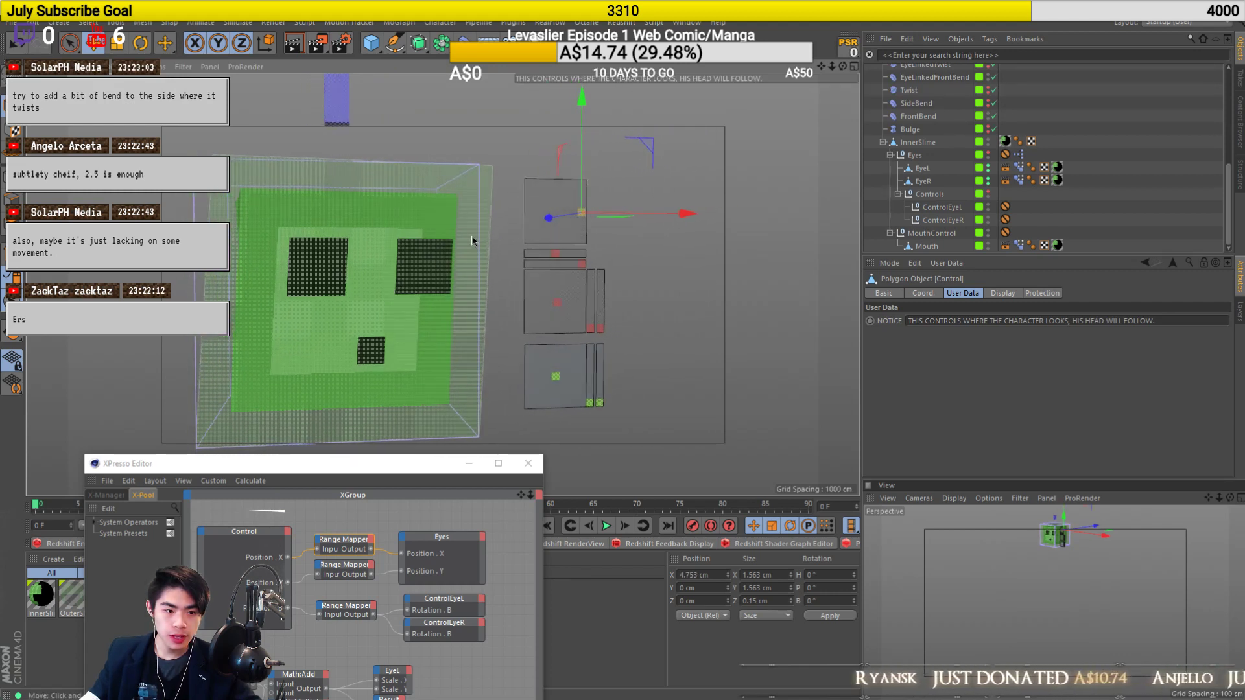
key(ctrl+z)
Move the Head Tracking control toward positive X, test rotating the blue top control's heading to about -40°, and undo both changes.
drag(662, 213, 707, 206)
click(339, 105)
key(r)
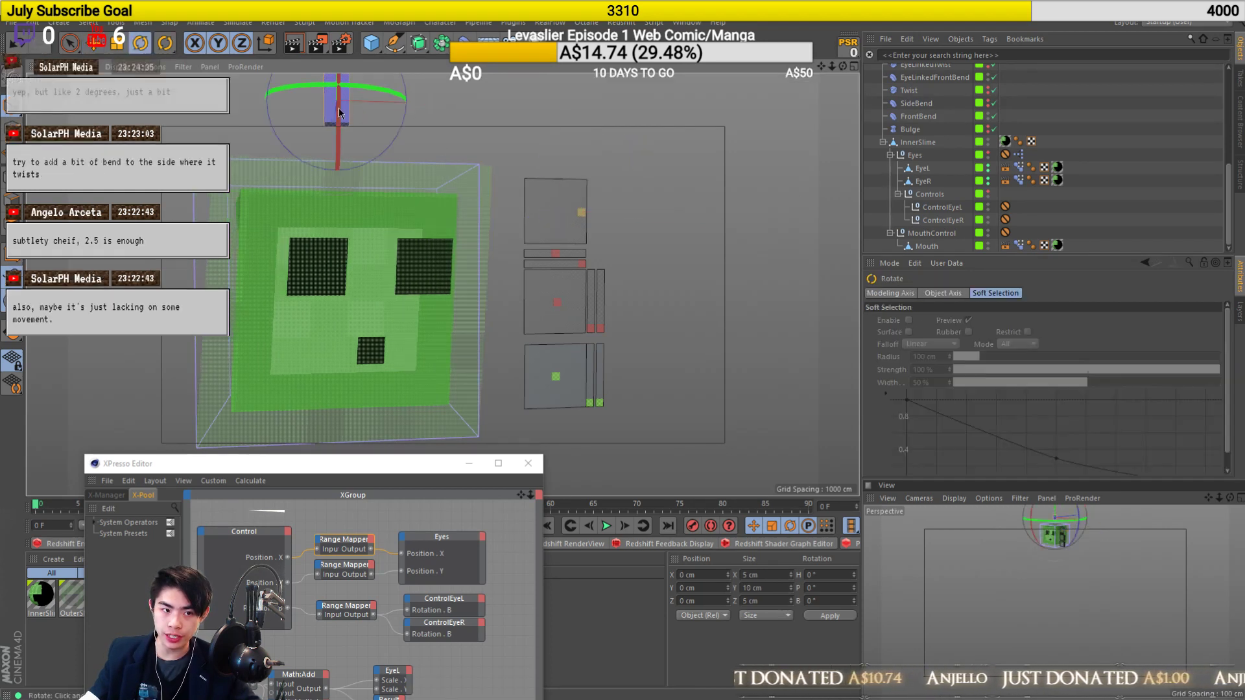
drag(308, 83, 376, 129)
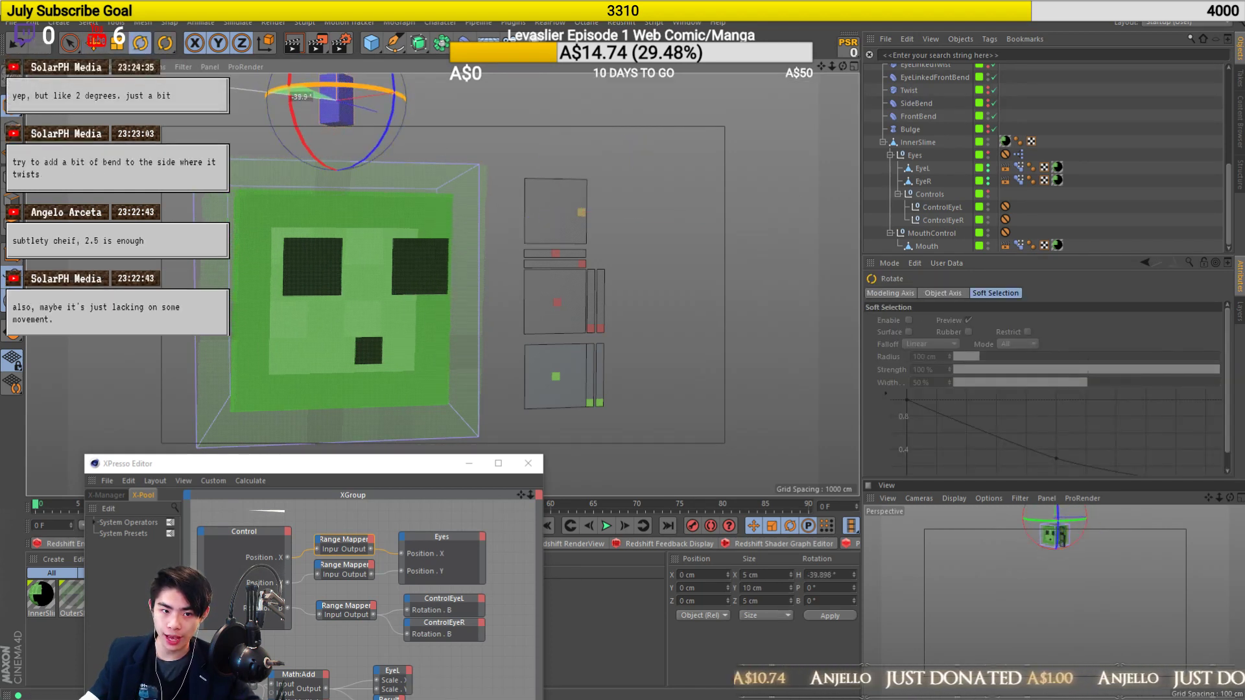
key(ctrl+z)
key(ctrl+z)
key(ctrl+z)
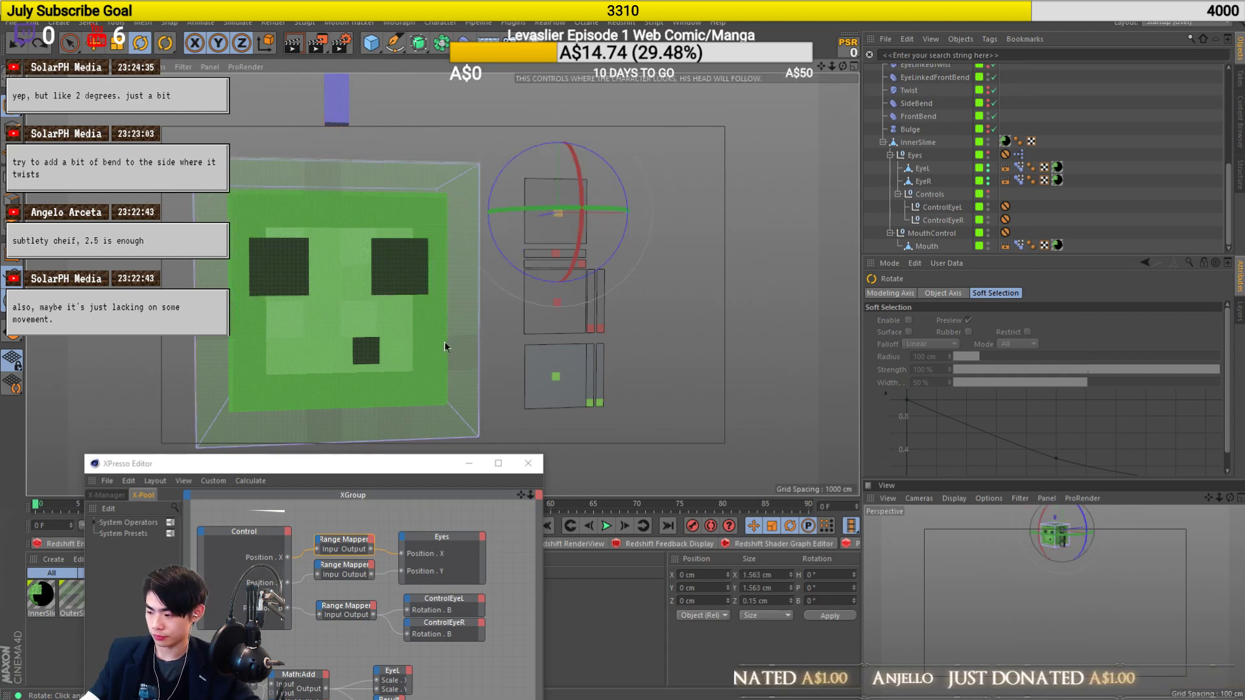
Test the Eye Movement control with a short move while viewing the slime at an angle, and undo the move.
click(637, 357)
scroll(376, 371, down, 3)
alt+middle_drag(376, 372, 441, 334)
alt+drag(441, 333, 337, 323)
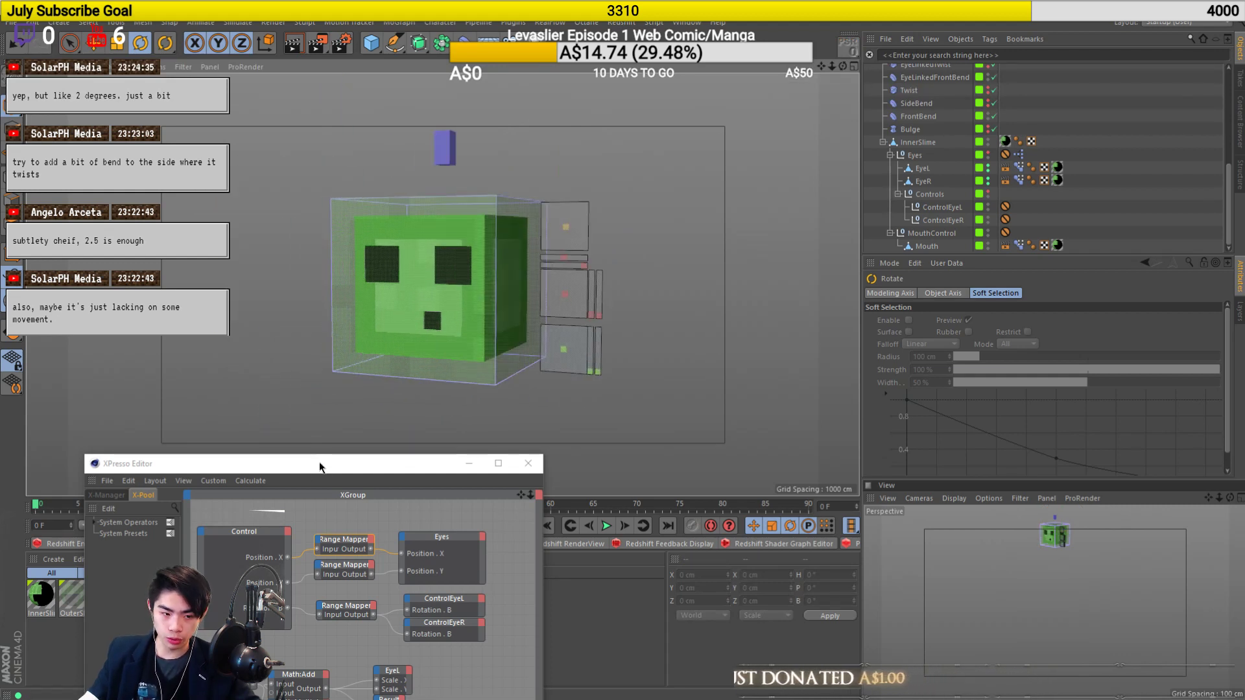
click(568, 297)
key(e)
scroll(448, 317, up, 3)
alt+drag(449, 317, 487, 315)
drag(665, 310, 633, 287)
key(ctrl+z)
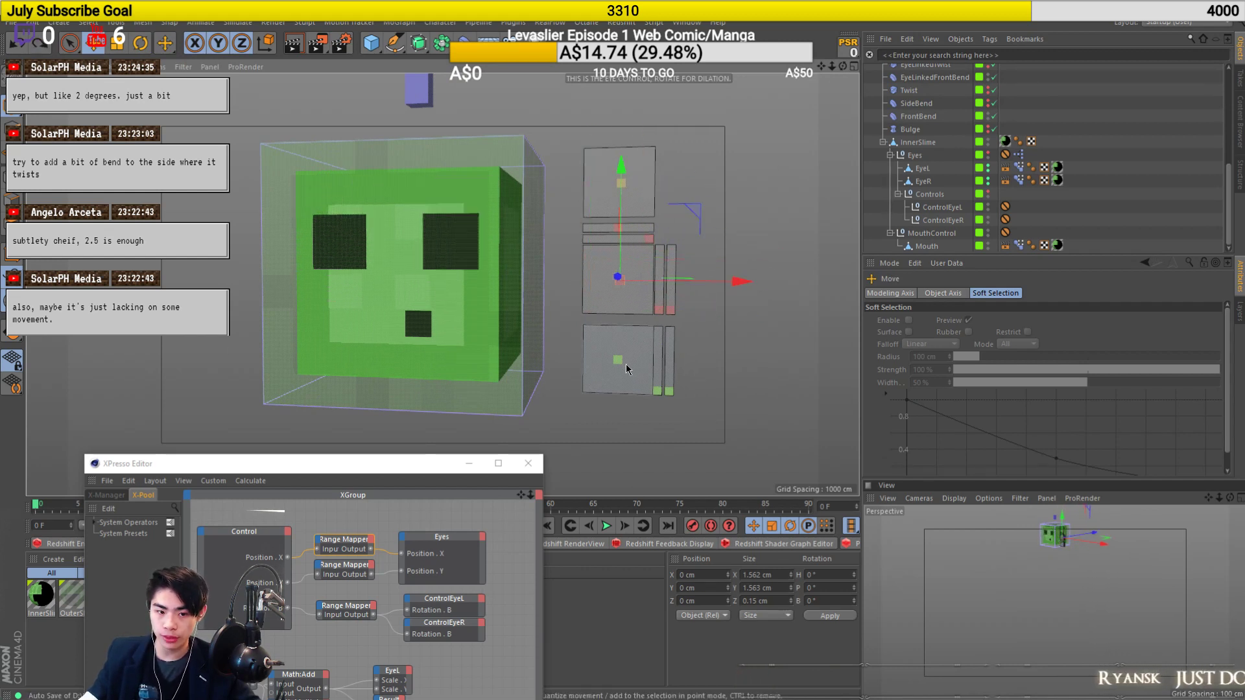
Test moving the Head Tracking control down about 5 cm, undo the move, and open that control's XPresso network.
click(621, 363)
click(660, 439)
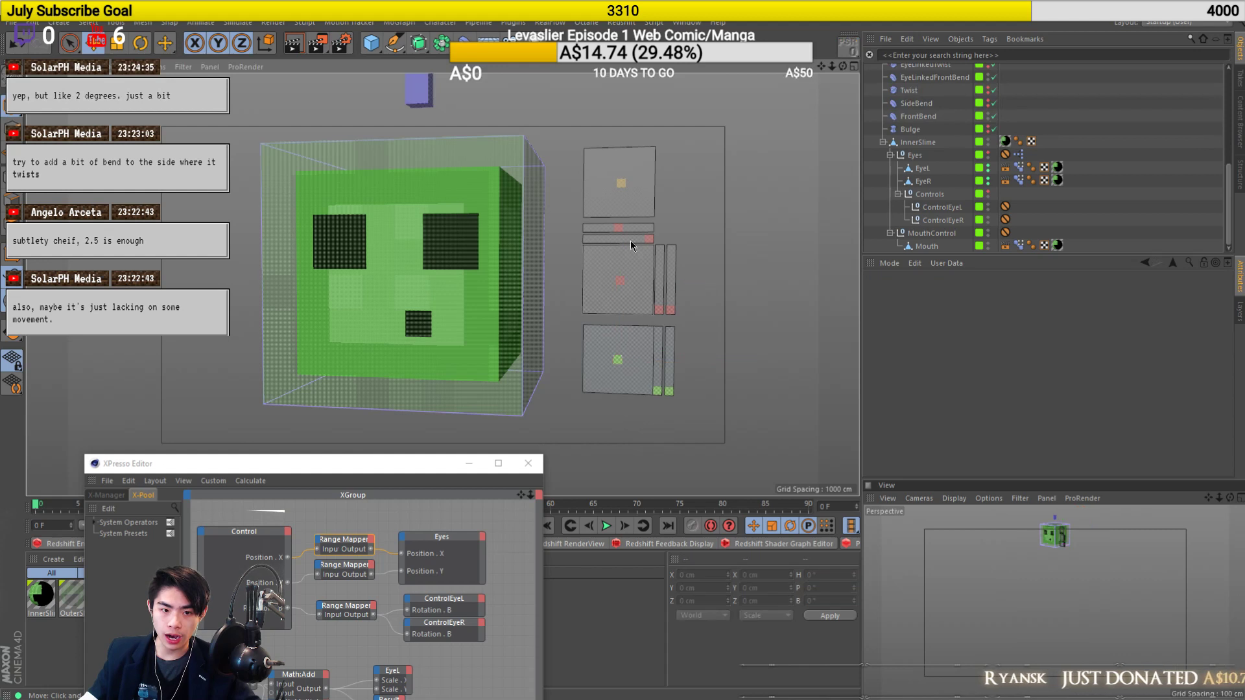
click(618, 188)
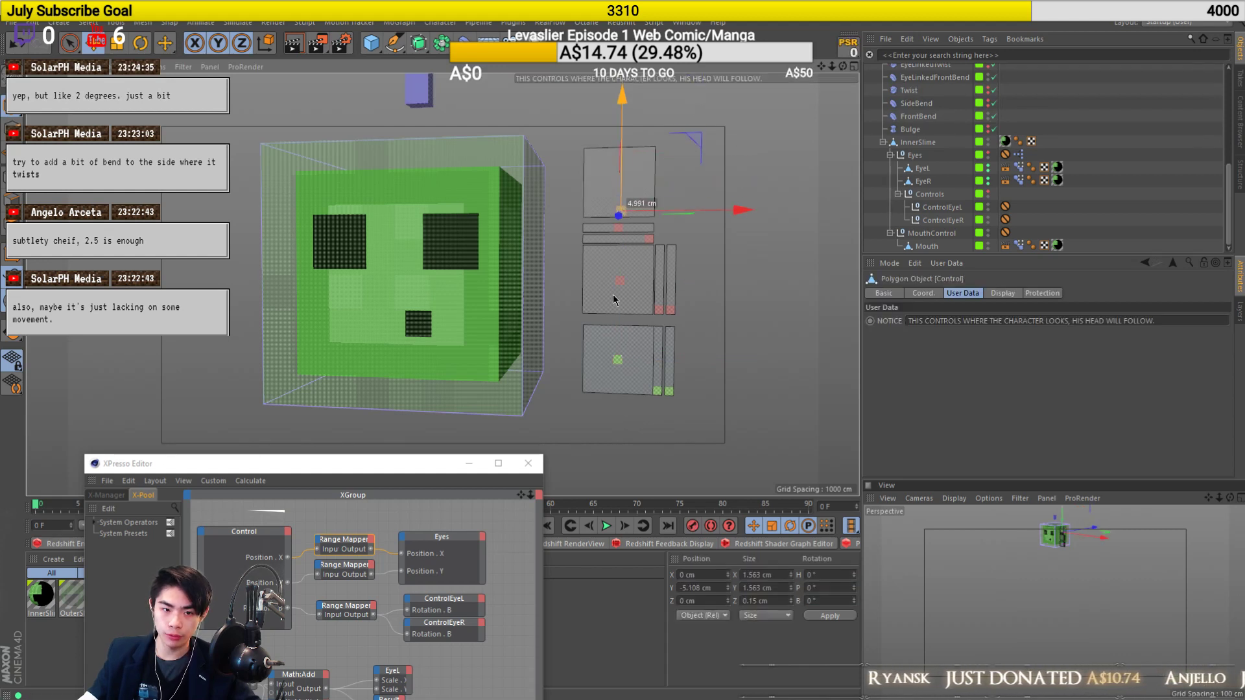
scroll(994, 151, up, 3)
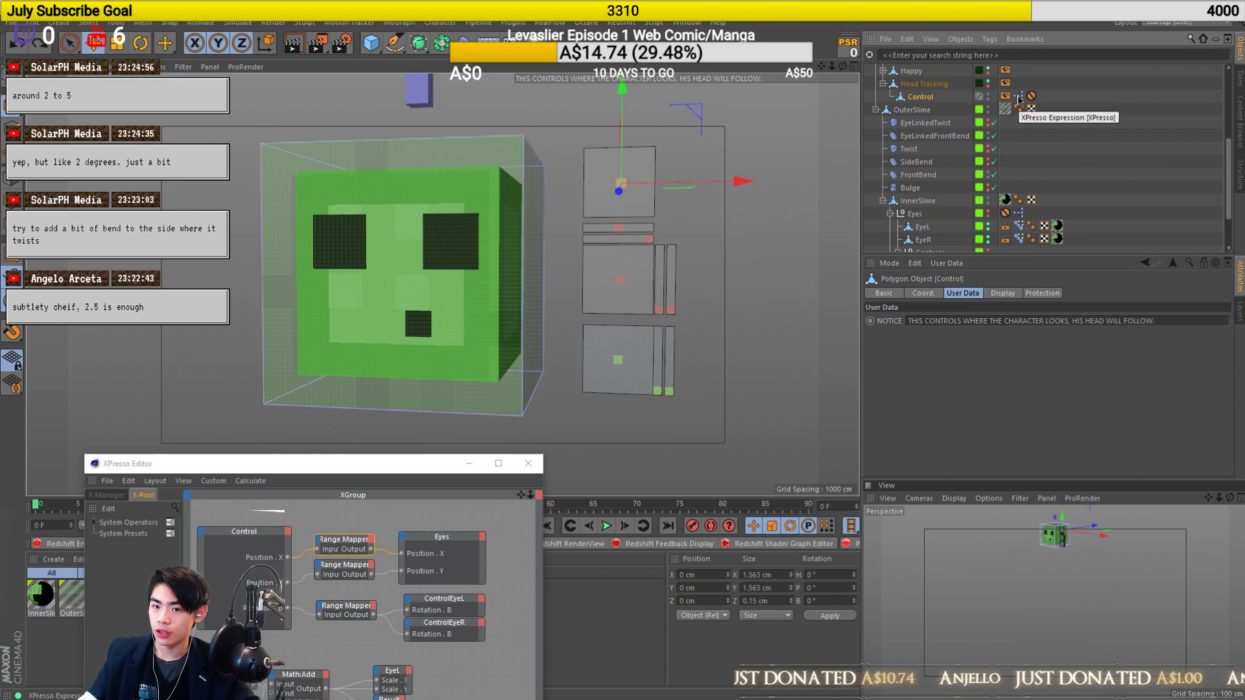
click(1018, 98)
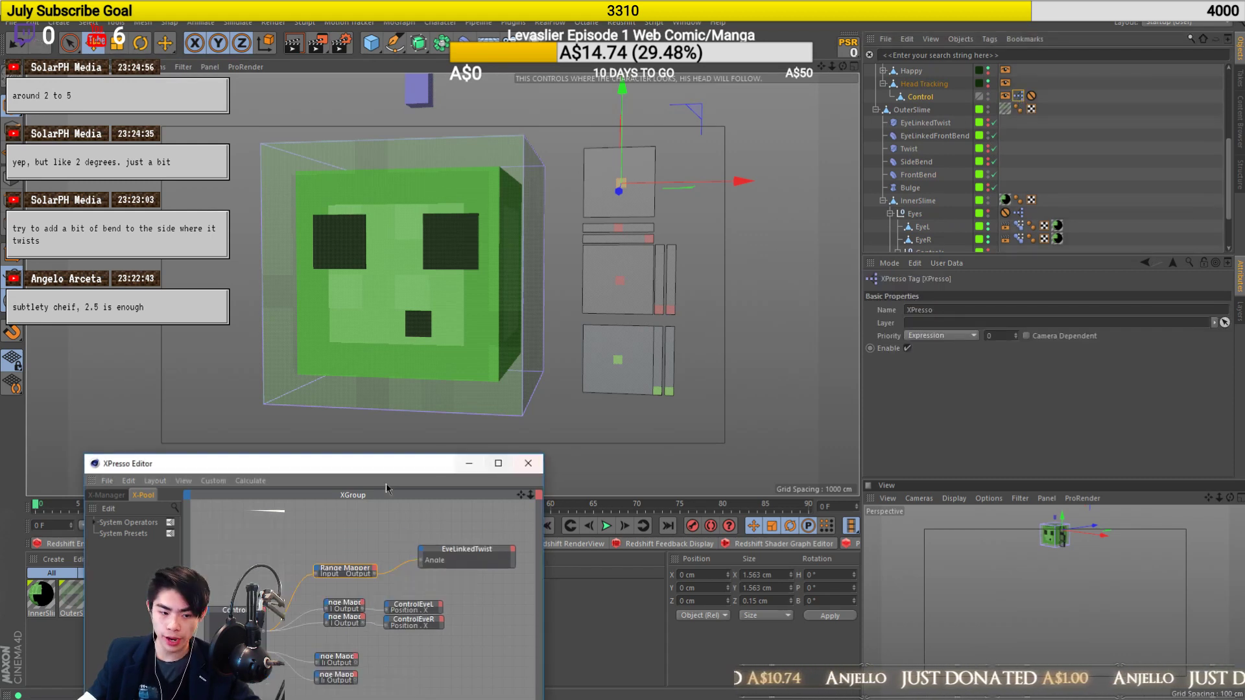
Add the EyeLinkedFrontBend deformer to the XPresso network and wire the upper Position Y range mapper to its Angle input.
drag(330, 472, 956, 217)
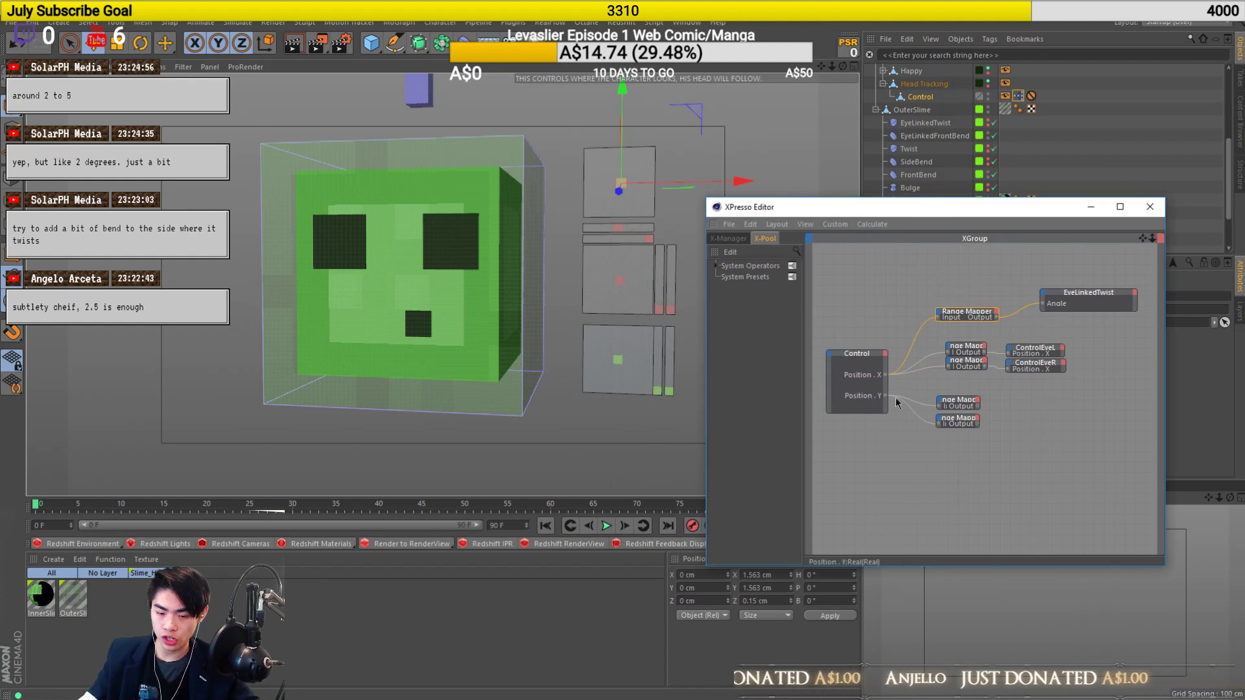
alt+drag(415, 228, 381, 166)
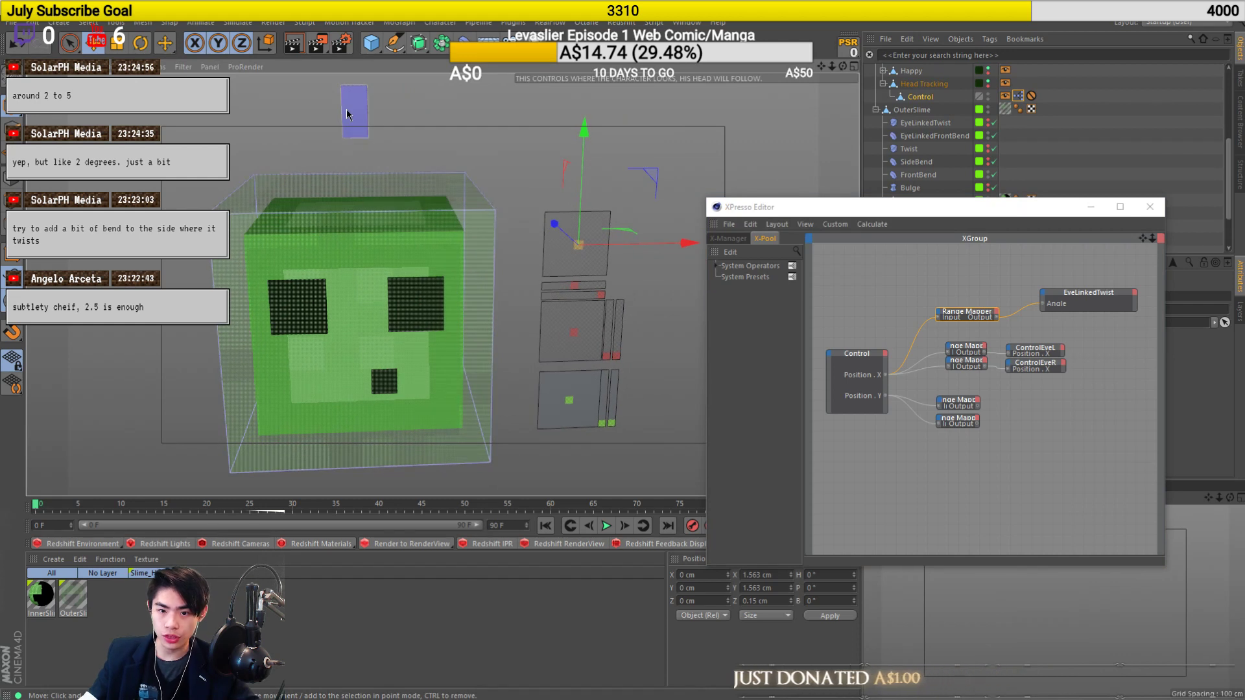
drag(925, 137, 1132, 435)
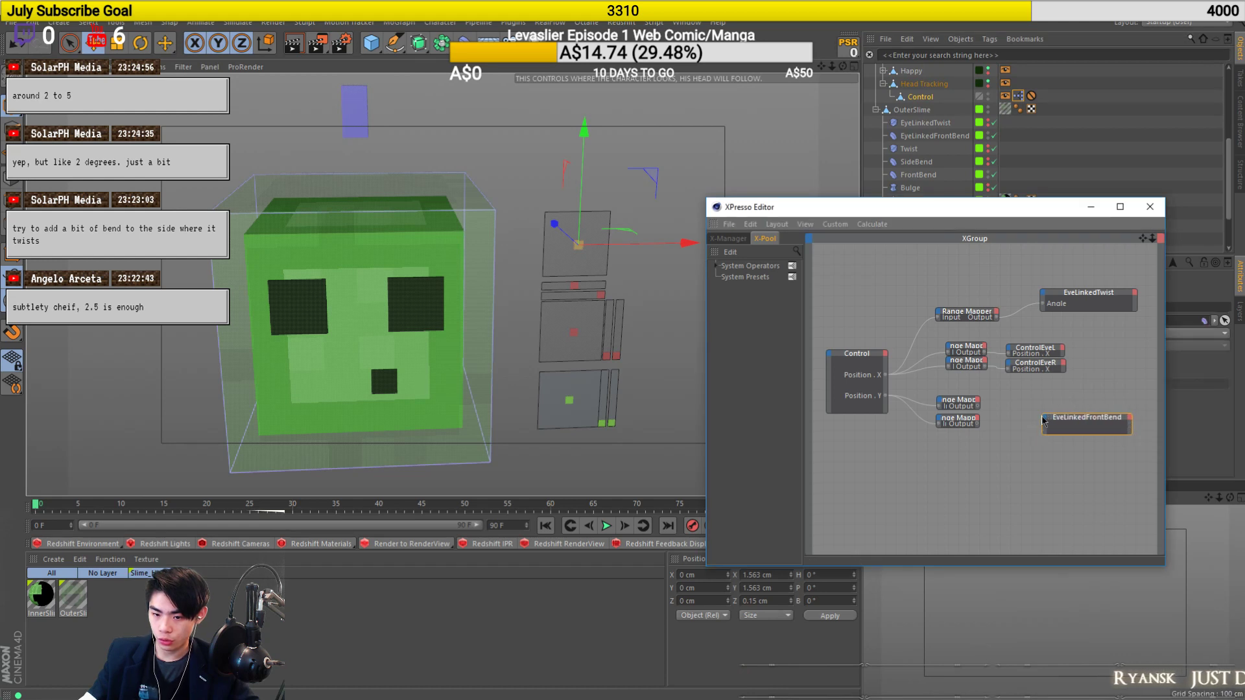
click(1043, 420)
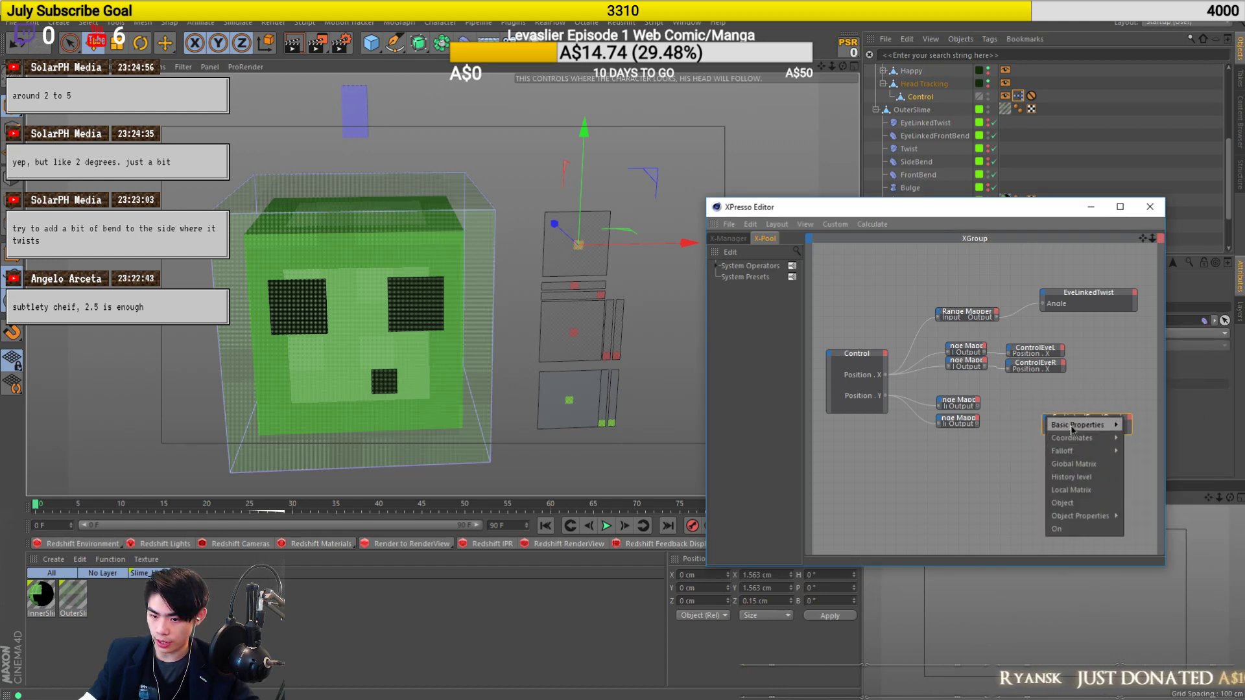
mouse_move(1080, 516)
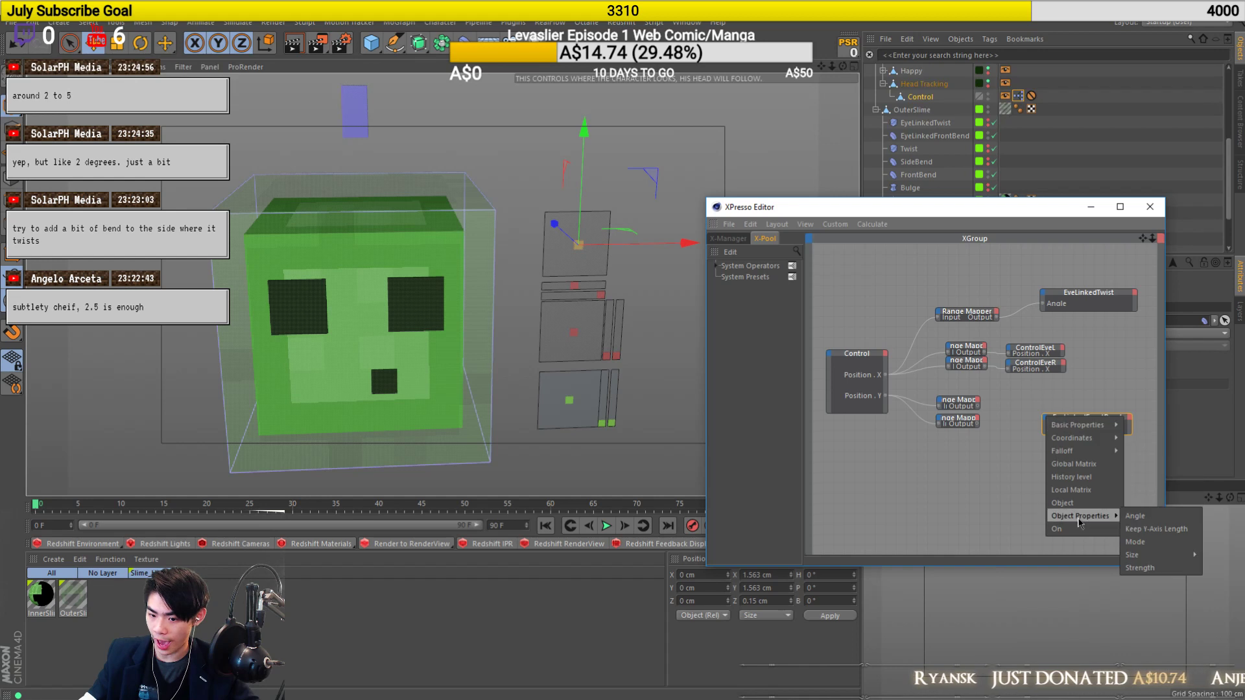
click(1134, 516)
click(978, 408)
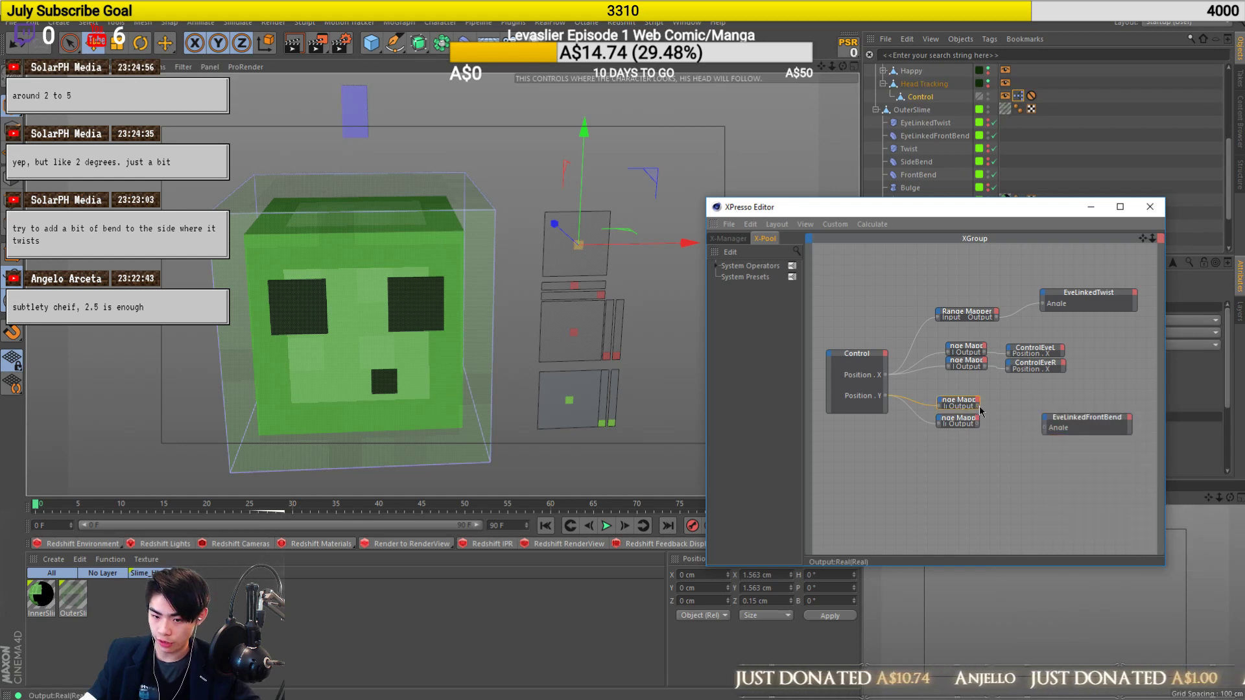
drag(1045, 428, 1065, 398)
Test moving the Head Tracking control upward and examine the slime from an angle.
drag(584, 193, 580, 122)
drag(889, 208, 636, 338)
alt+drag(526, 244, 471, 239)
alt+middle_drag(504, 240, 516, 149)
alt+drag(516, 149, 556, 231)
alt+middle_drag(556, 231, 559, 276)
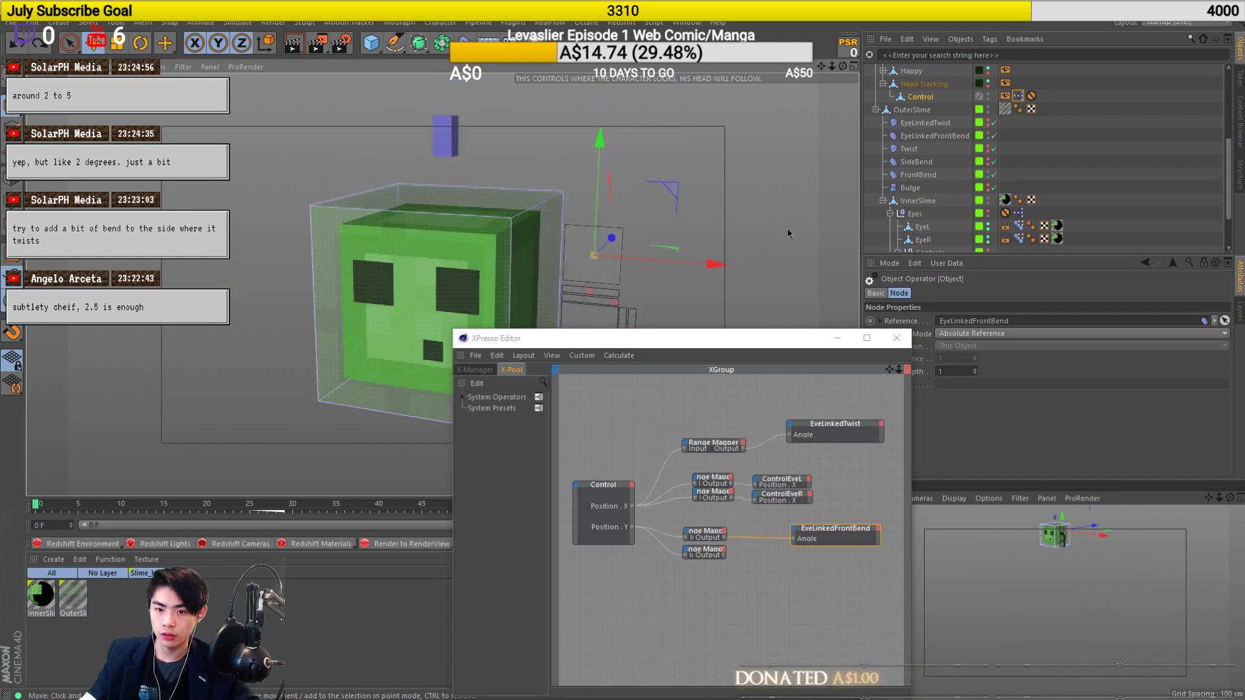
Set Input Upper to 1 on the range mapper that drives EyeLinkedFrontBend.
click(941, 136)
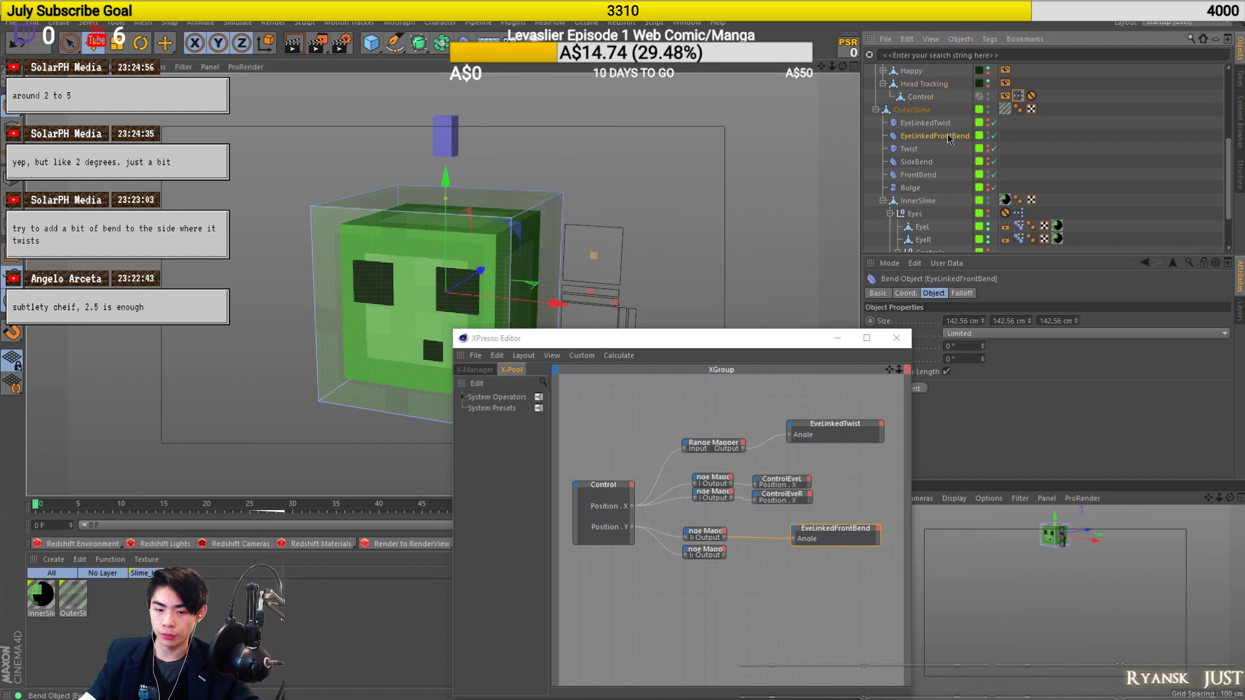
click(666, 352)
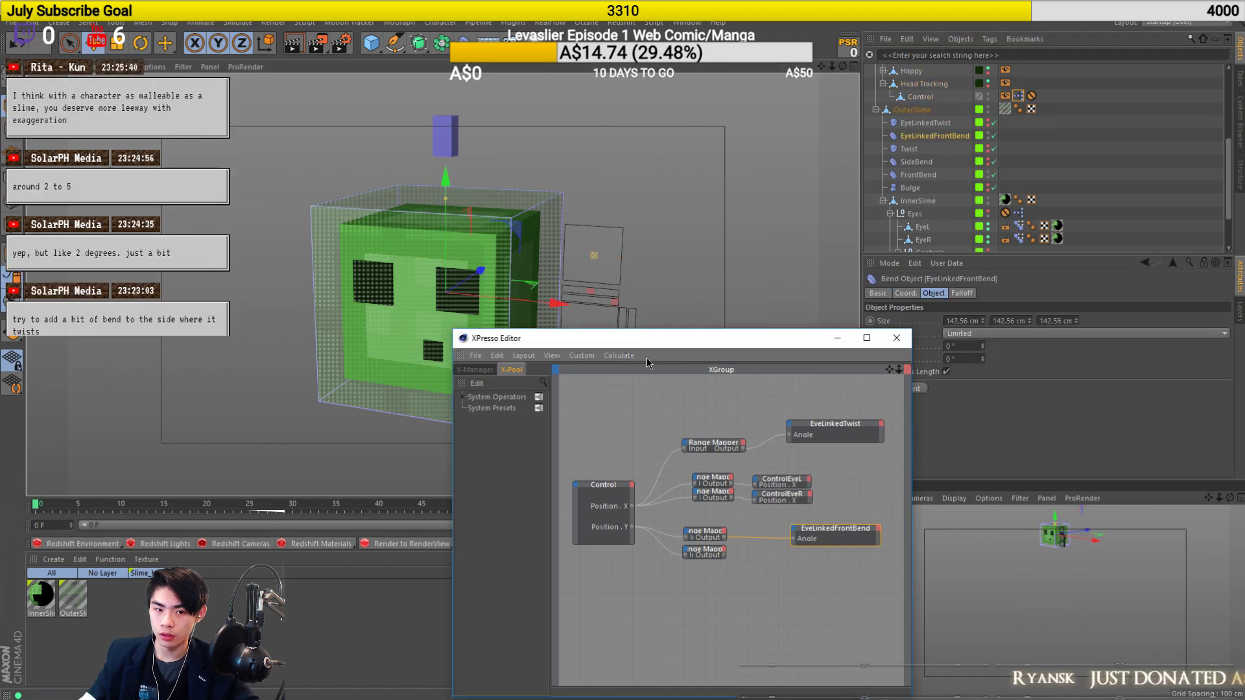
drag(730, 339, 555, 466)
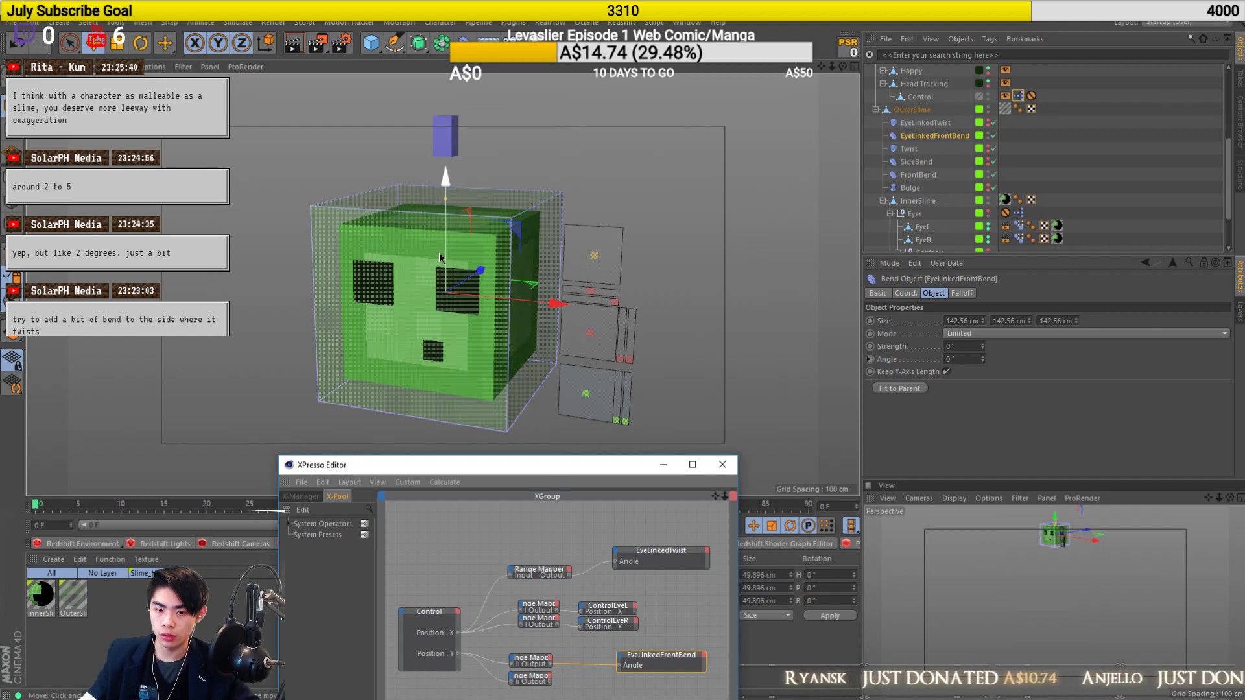
alt+drag(446, 254, 423, 259)
click(531, 660)
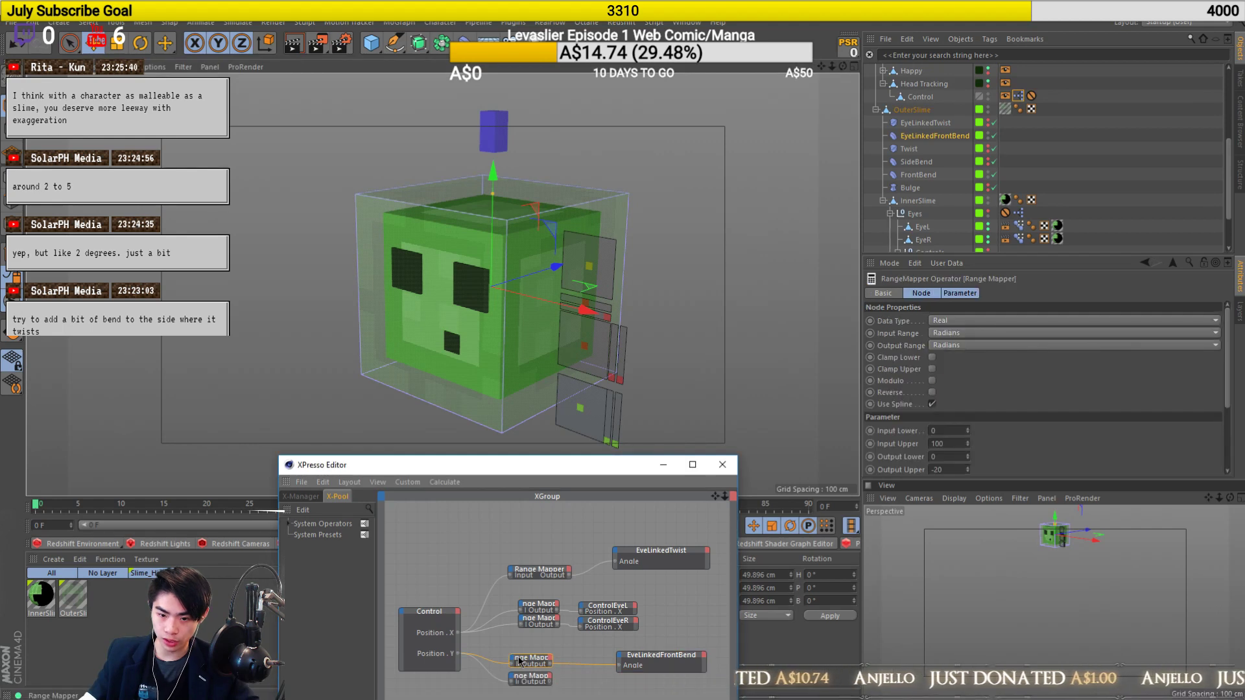
scroll(1082, 434, down, 3)
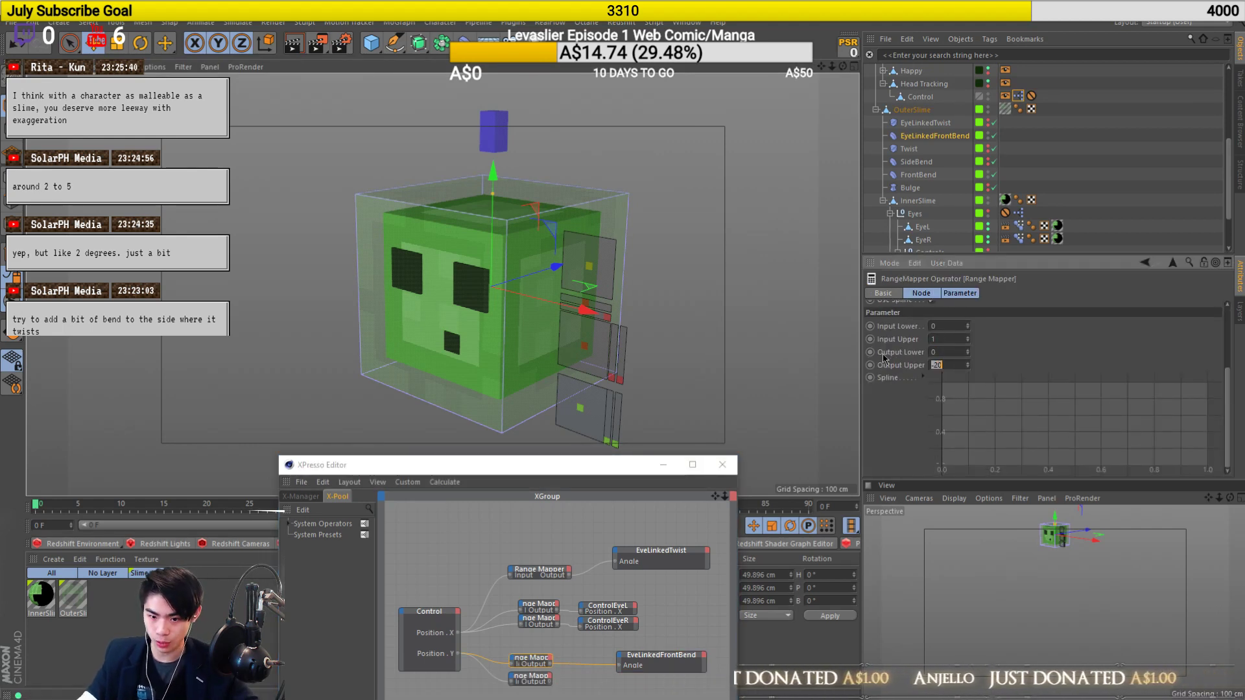
Test moving the Head Tracking control up about 5.5 cm, return it to the centre, and examine the slime.
click(590, 267)
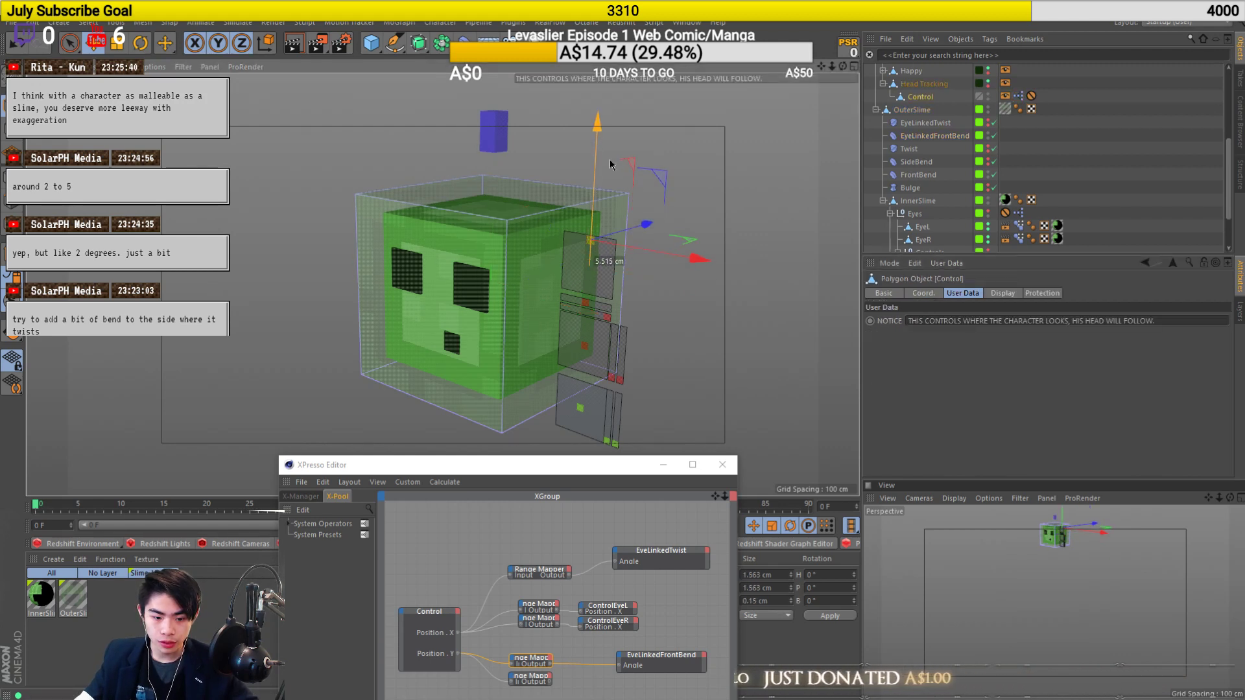
drag(589, 247, 590, 279)
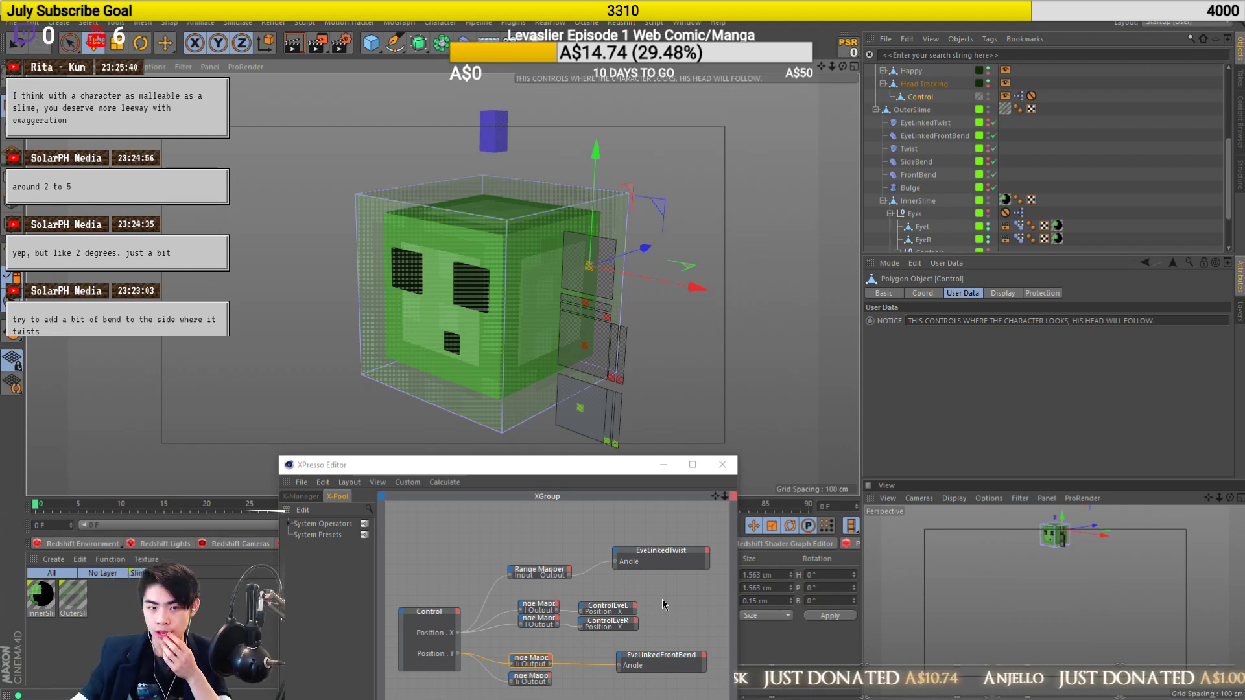
scroll(526, 245, up, 1)
alt+drag(407, 291, 443, 285)
scroll(443, 285, down, 1)
alt+middle_drag(428, 314, 474, 304)
Test rotating the blue top control's heading, view the slime from the front, and undo the rotation.
click(441, 171)
key(r)
drag(435, 163, 609, 167)
scroll(610, 169, down, 1)
alt+middle_drag(474, 294, 479, 261)
mouse_move(478, 261)
alt+mouse_down()
mouse_move(344, 234)
mouse_move(184, 237)
mouse_move(369, 227)
mouse_move(343, 117)
mouse_move(209, 228)
mouse_move(454, 234)
mouse_move(705, 263)
mouse_move(312, 256)
mouse_move(699, 260)
mouse_move(495, 272)
alt+mouse_up()
key(ctrl+z)
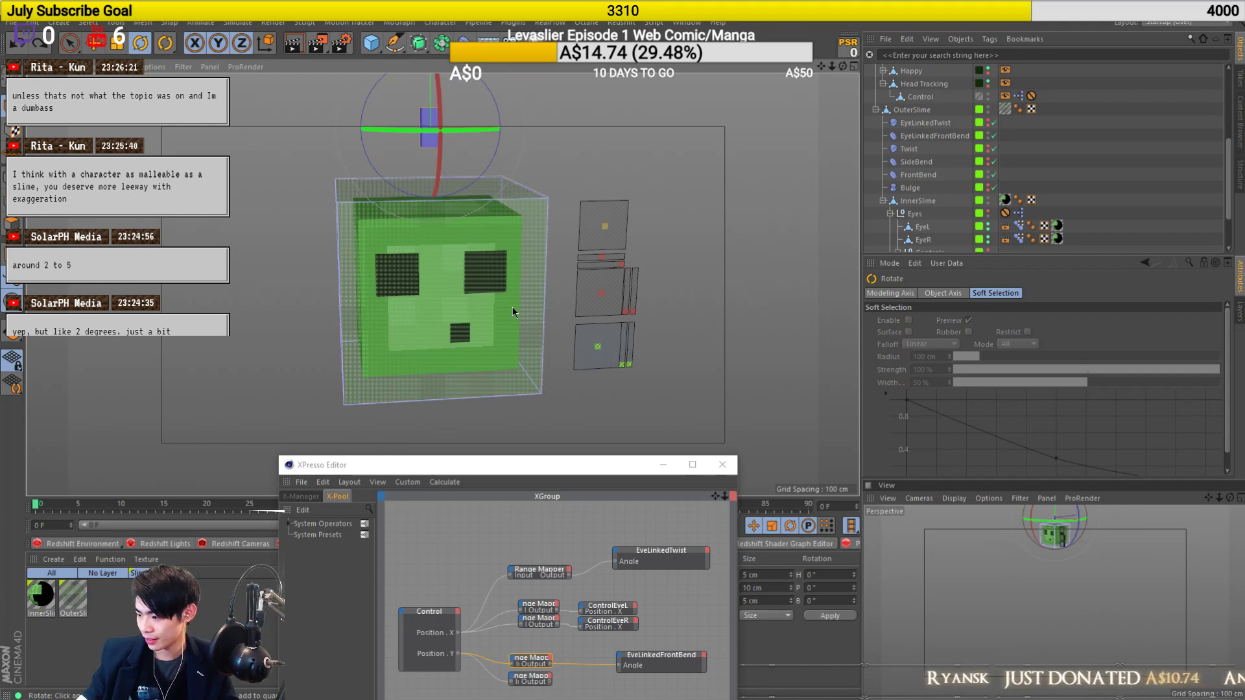
Test raising the Head Tracking control 5.515 cm with EyeLinkedFrontBend connected, and undo the move.
scroll(513, 311, up, 3)
alt+drag(512, 309, 594, 307)
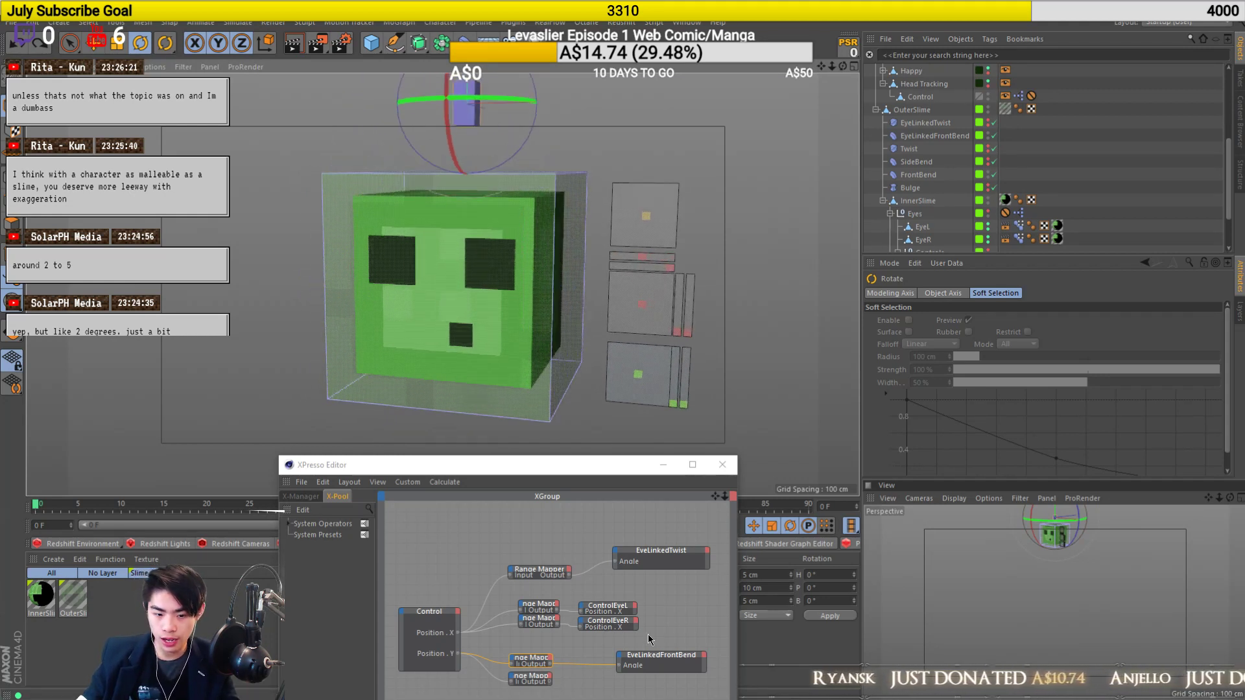
click(649, 663)
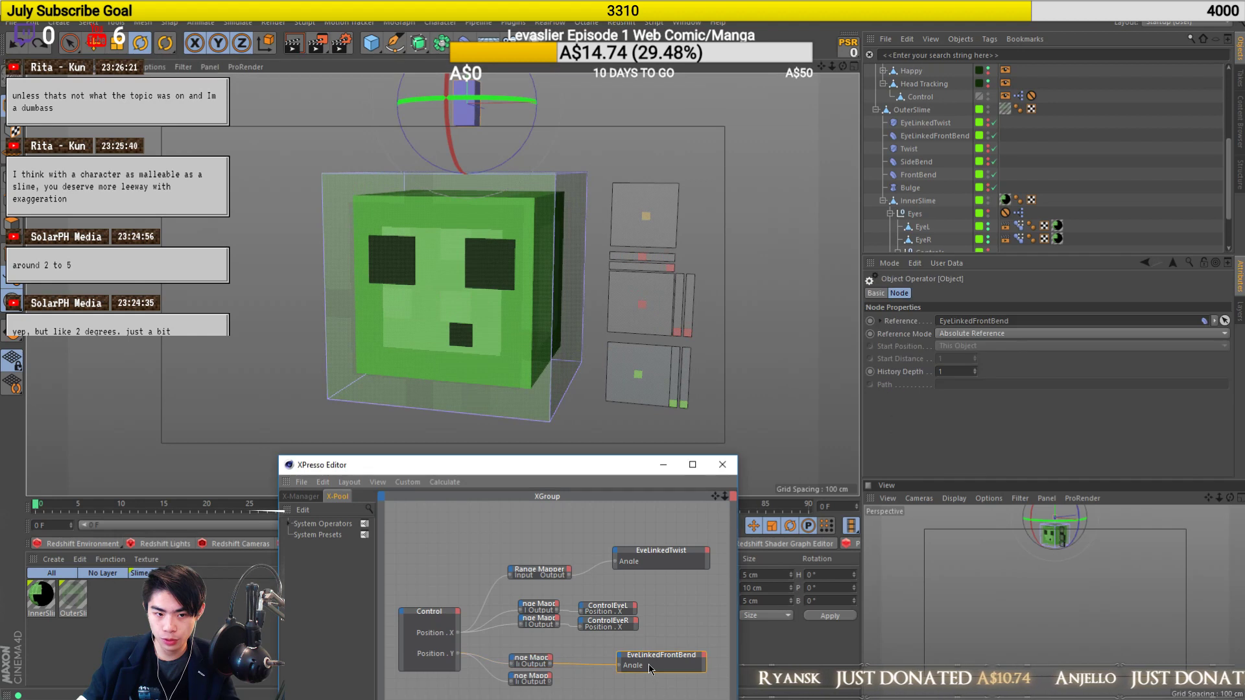
click(645, 217)
key(e)
drag(651, 145, 653, 118)
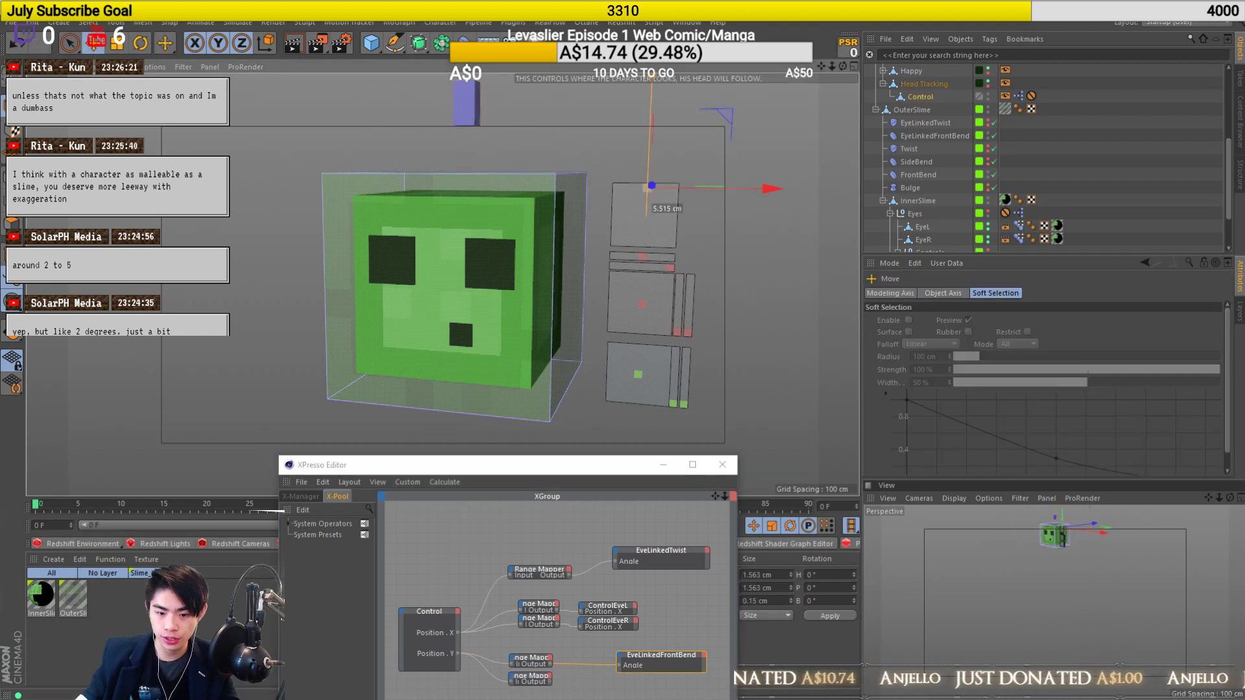
drag(421, 473, 305, 471)
key(ctrl+z)
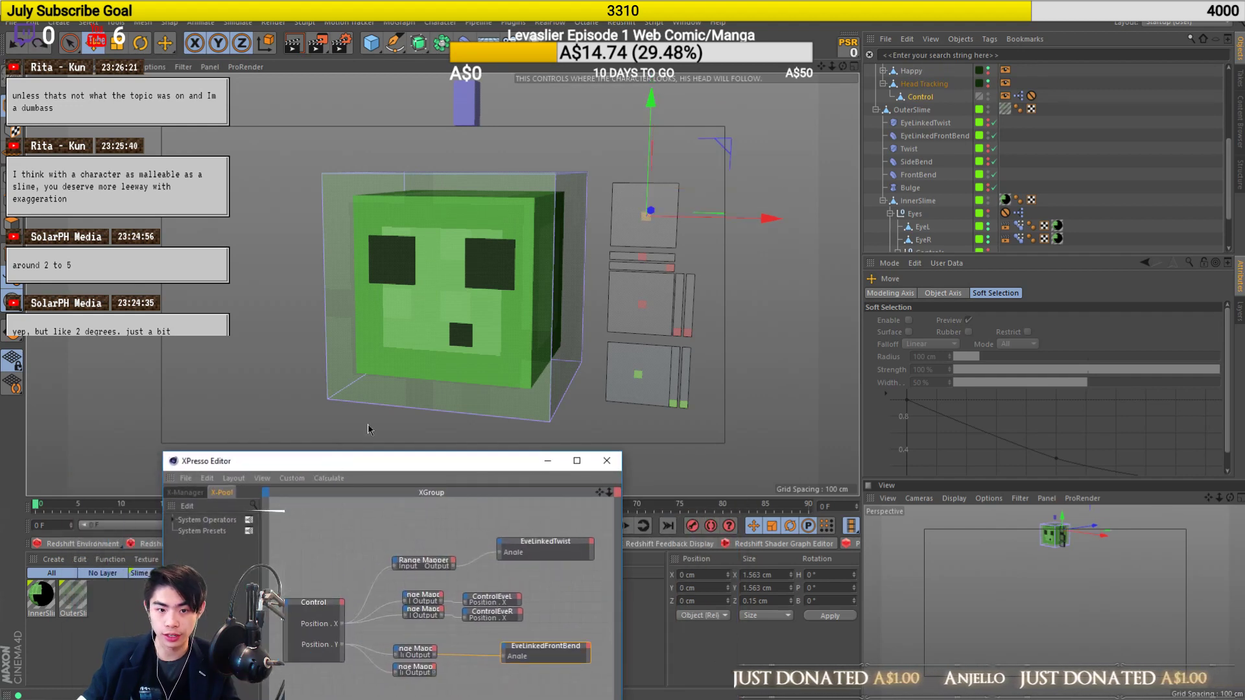
alt+drag(496, 290, 490, 250)
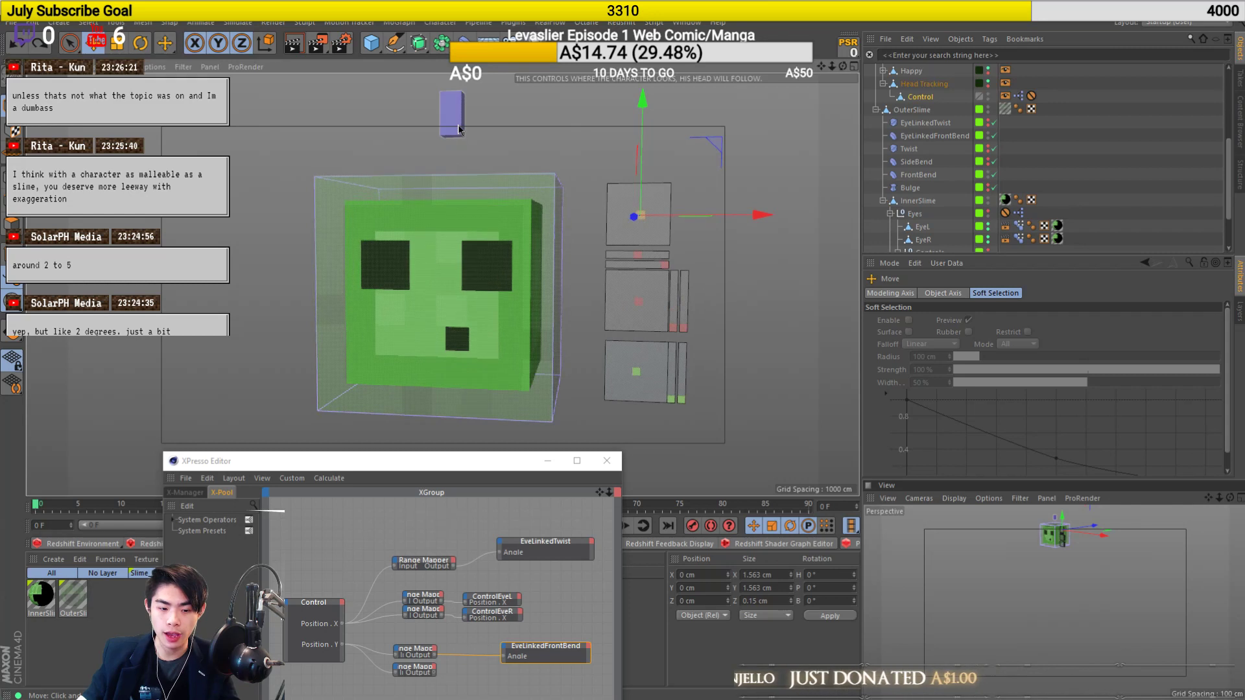
Check the object settings of EyeLinkedFrontBend and add a Strength input port to its XPresso node.
click(604, 626)
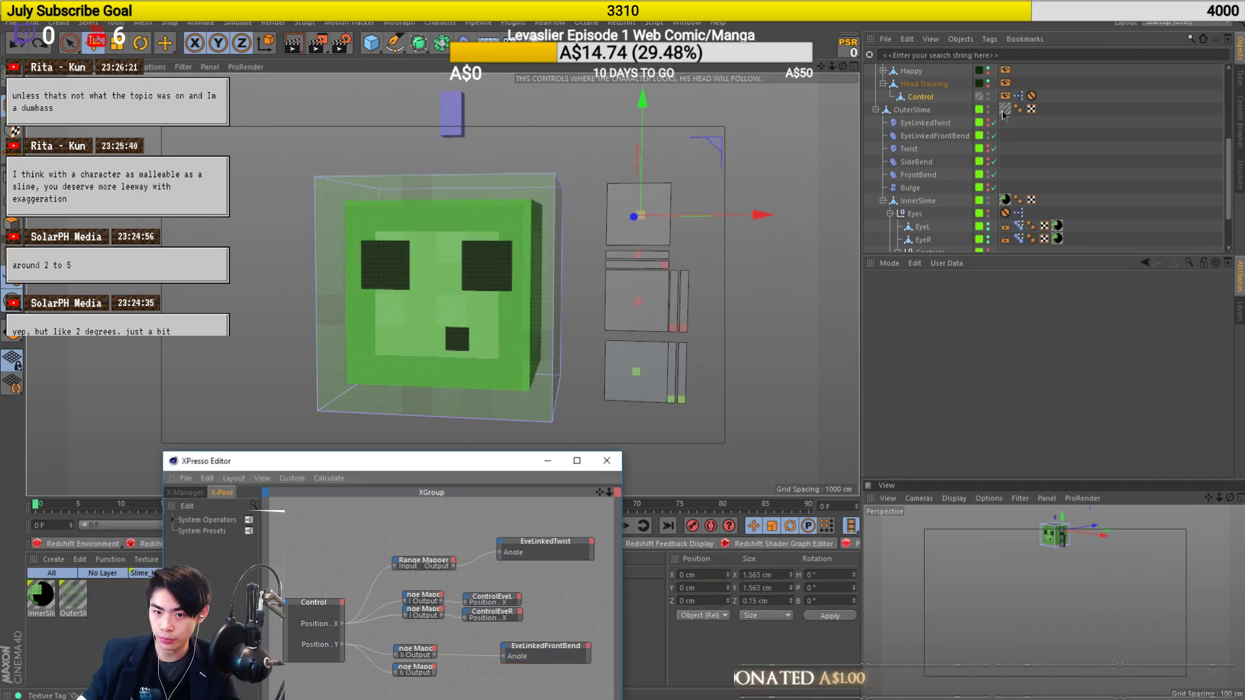
click(921, 137)
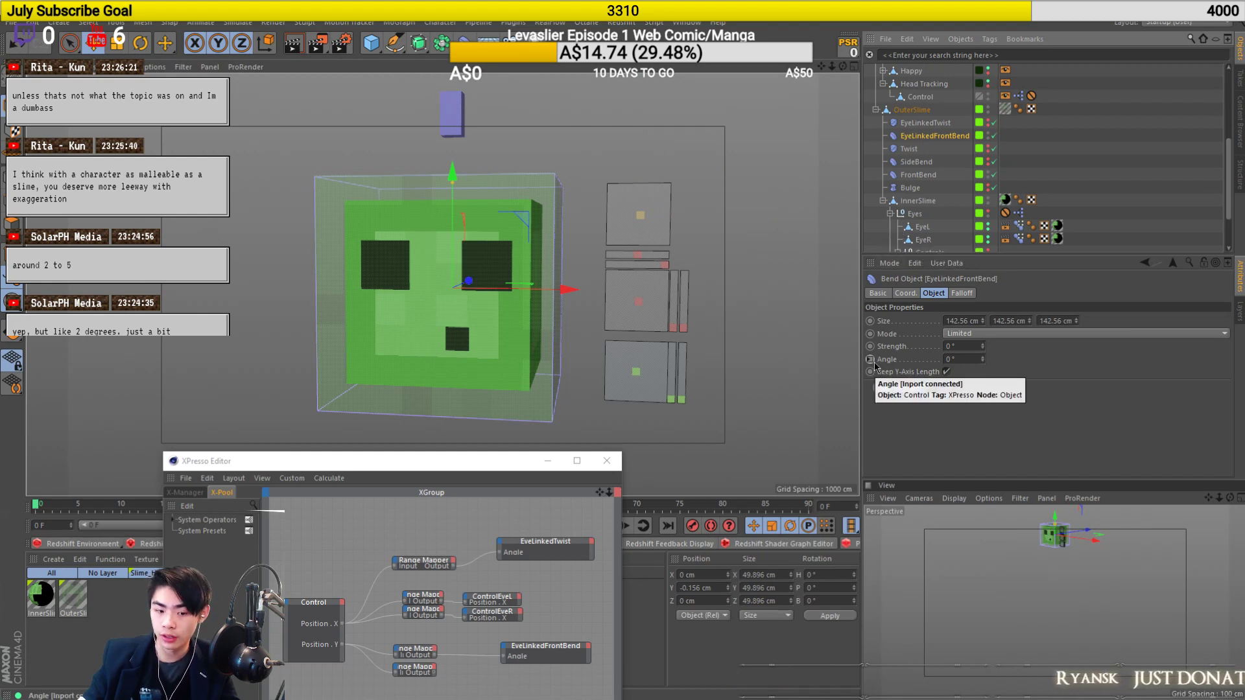
drag(508, 456, 944, 196)
click(944, 389)
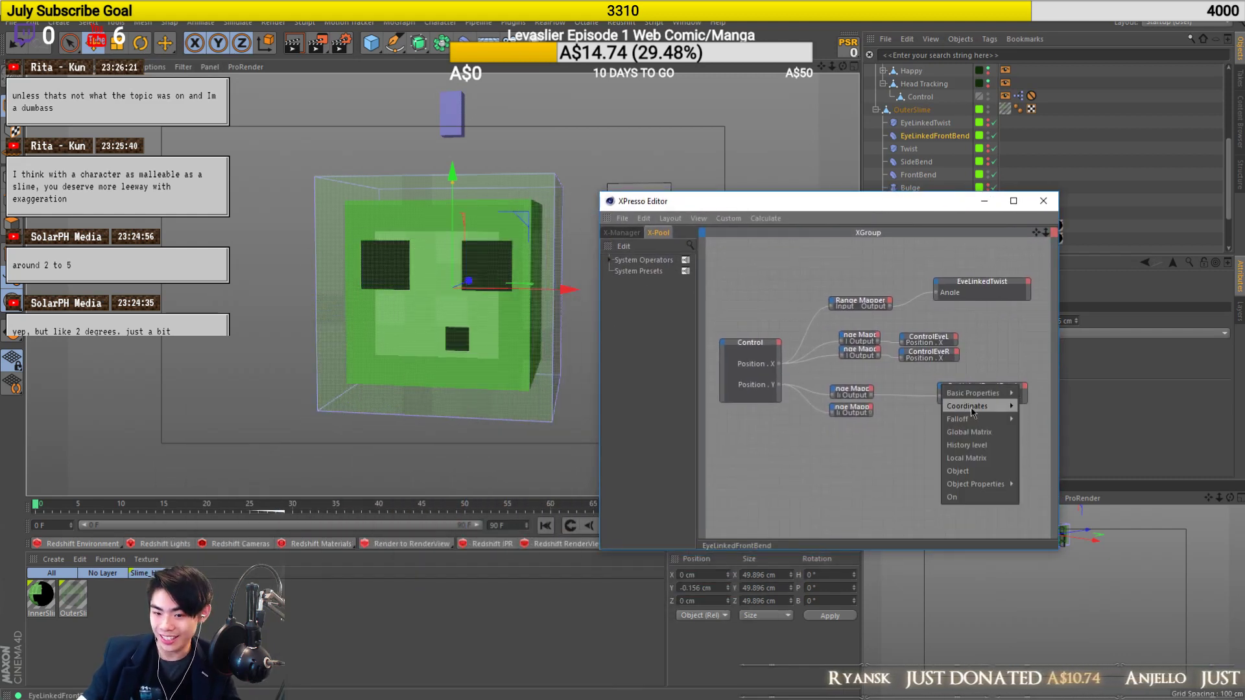
mouse_move(1011, 486)
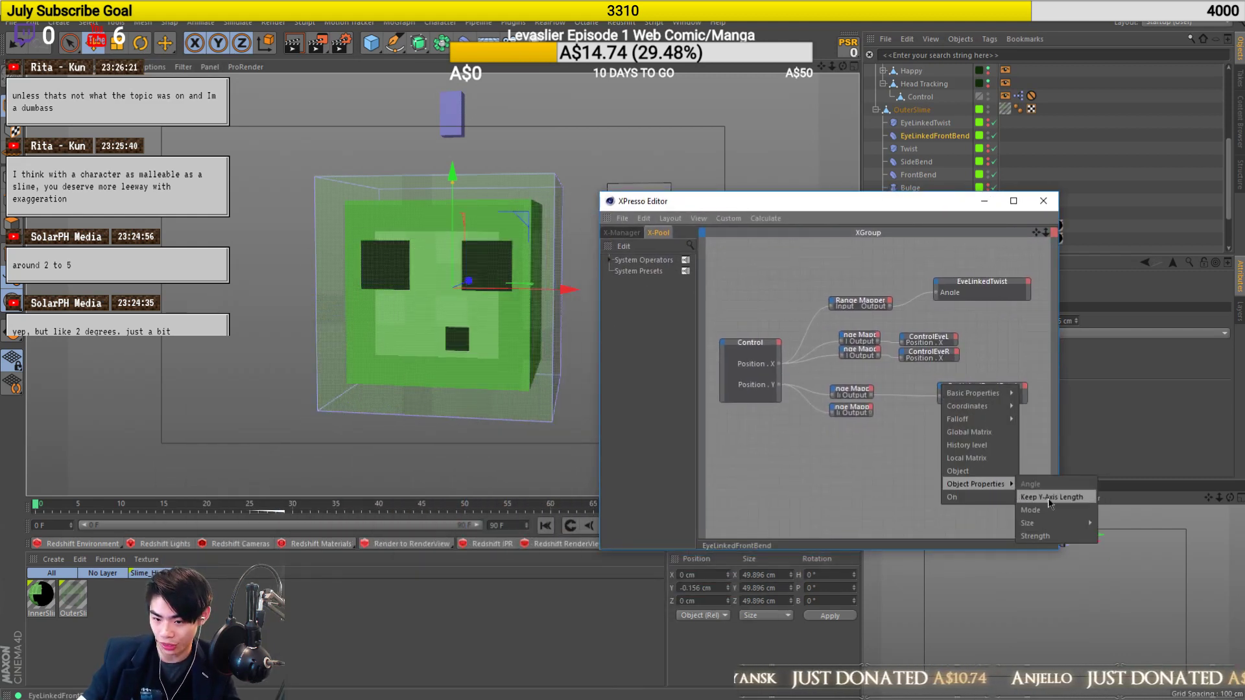
click(1034, 536)
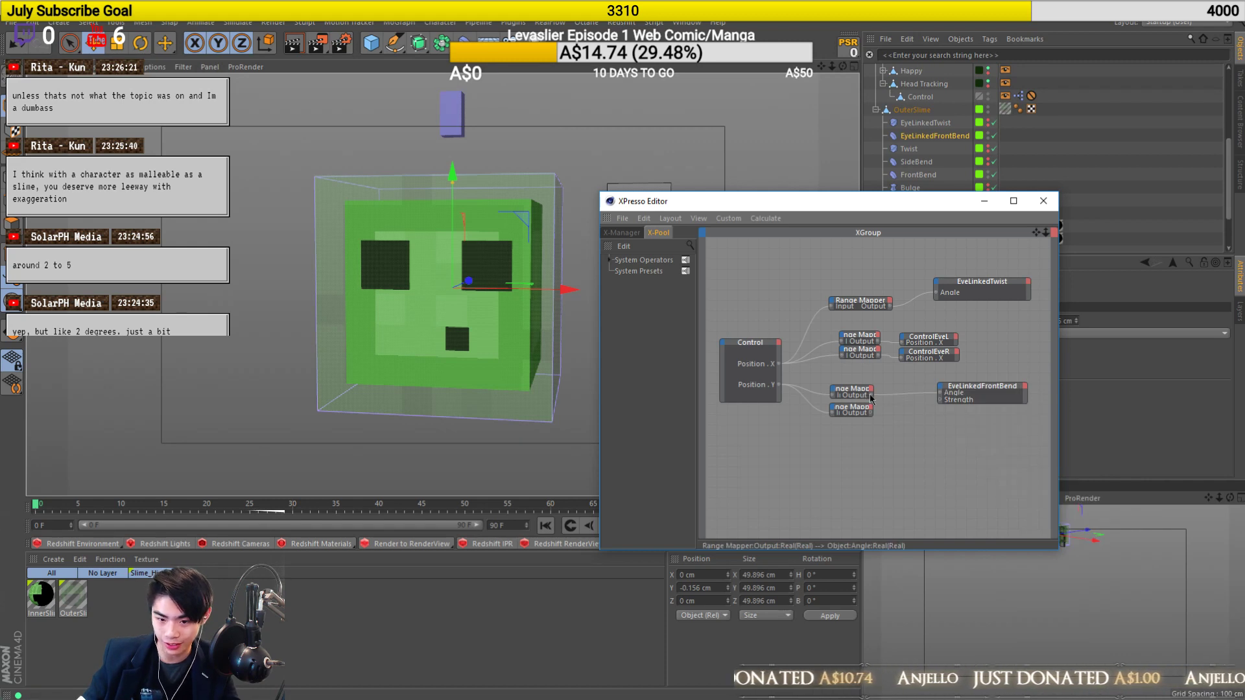
Wire the upper Position Y range mapper's output to Strength on EyeLinkedFrontBend and delete the node's Angle port.
click(870, 396)
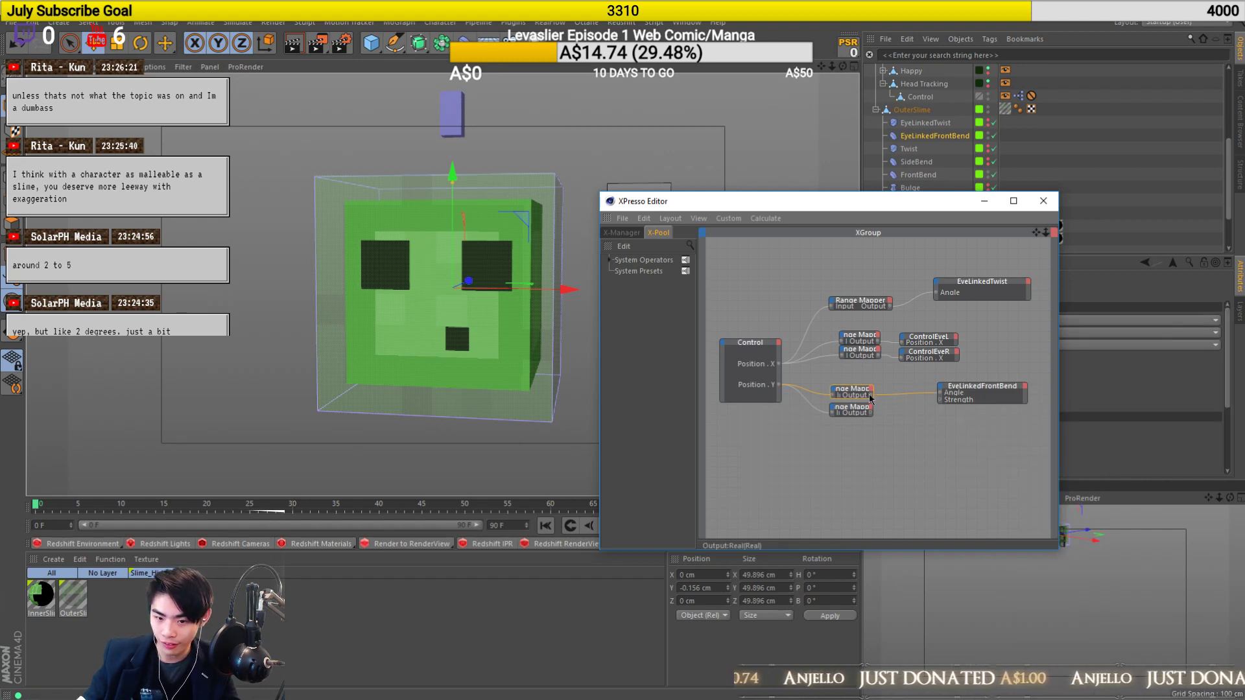
drag(905, 396, 873, 398)
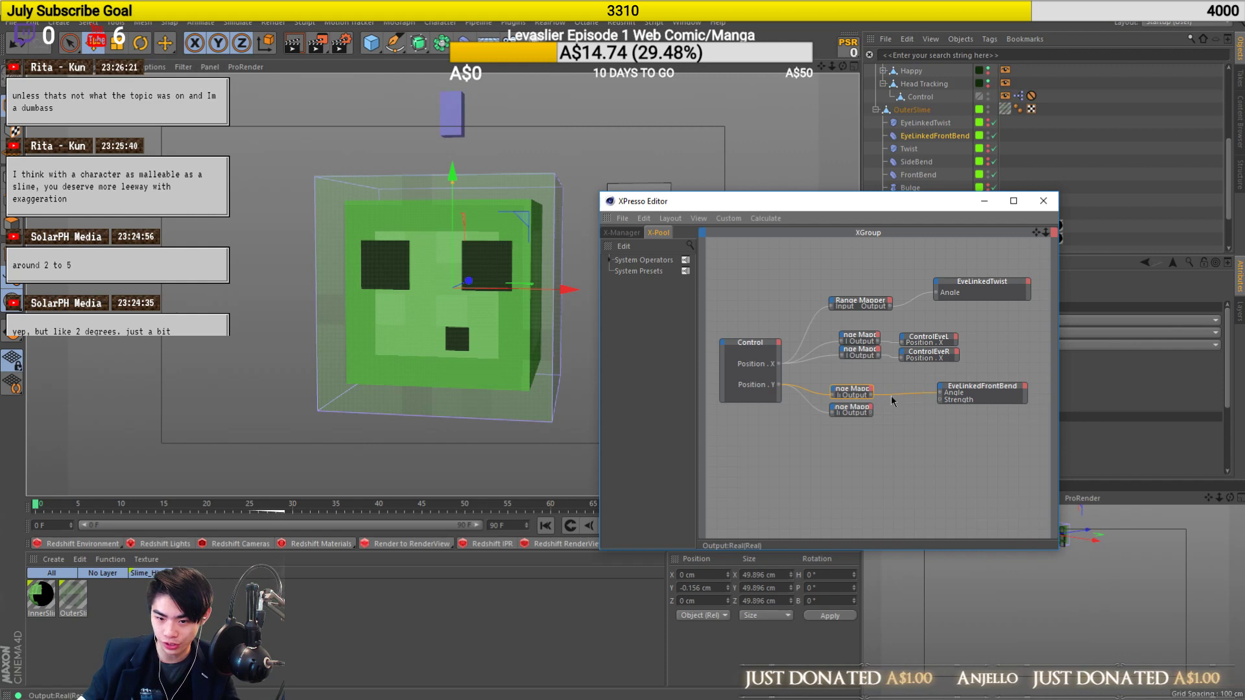
right_click(957, 398)
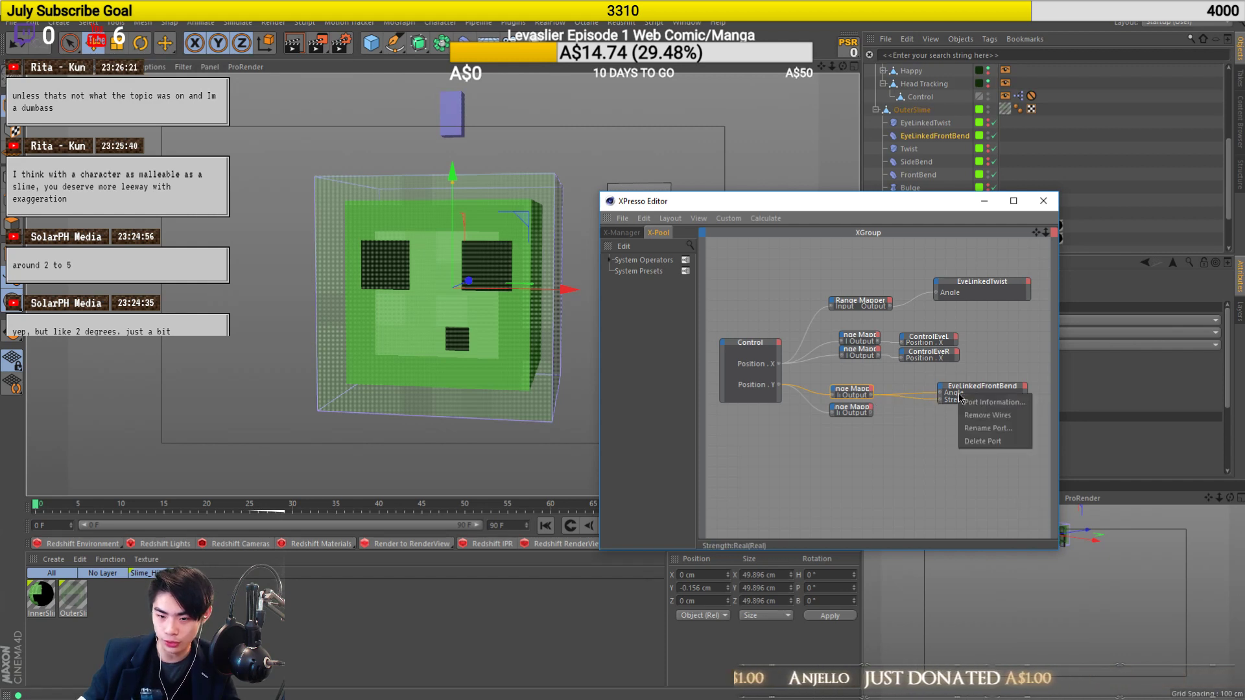
click(989, 441)
Test the Strength-driven front bend by moving the Head Tracking control slightly upward, and undo the move.
drag(698, 201, 742, 367)
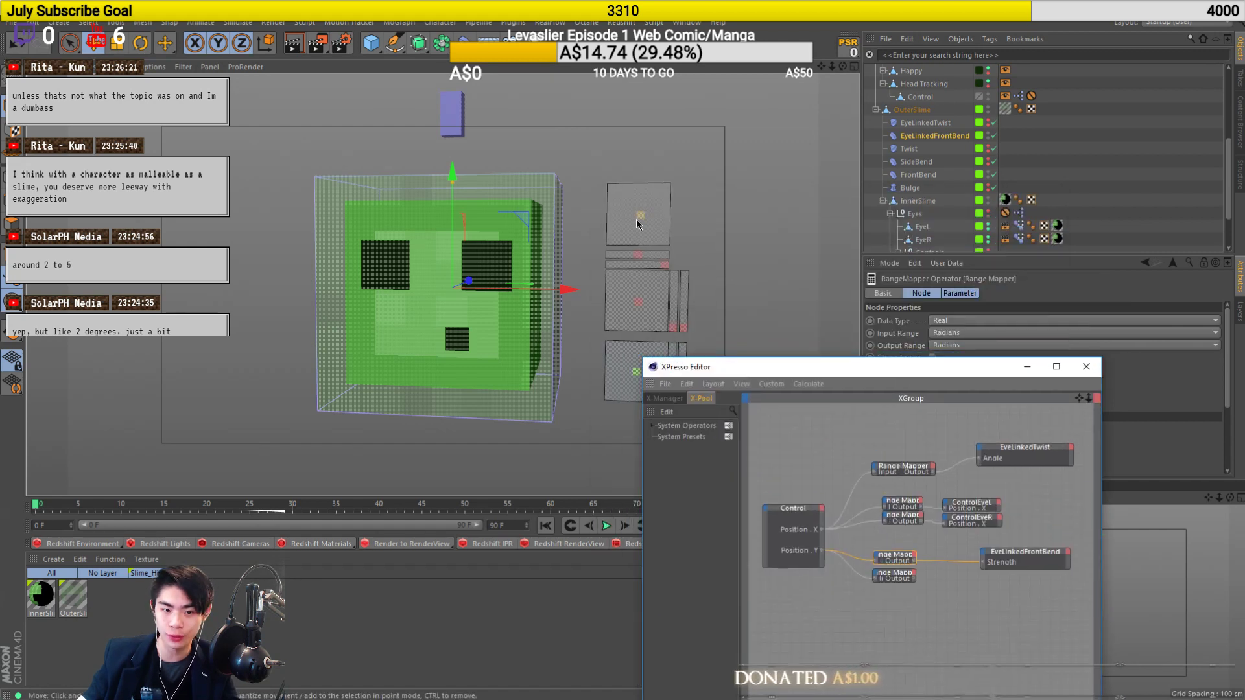
click(634, 213)
mouse_move(640, 158)
mouse_down()
mouse_move(640, 132)
mouse_move(640, 185)
mouse_move(639, 133)
mouse_move(640, 183)
mouse_move(639, 155)
mouse_up()
mouse_move(631, 364)
mouse_down()
mouse_move(631, 382)
mouse_move(631, 362)
mouse_up()
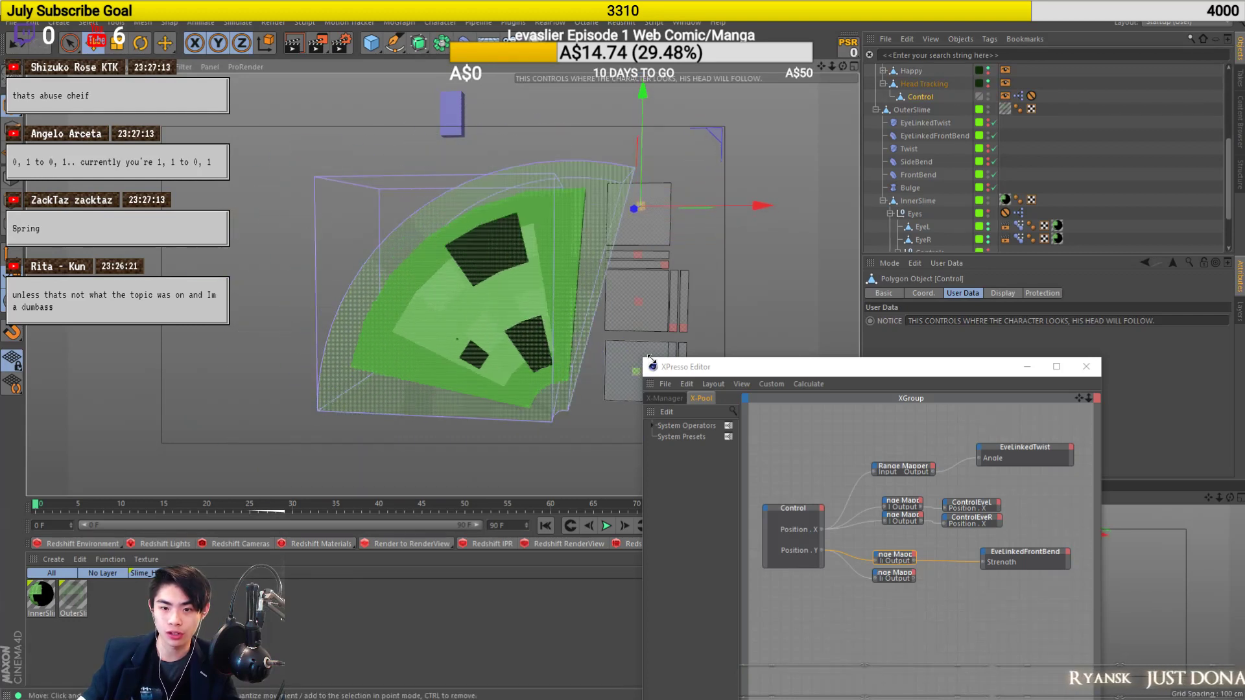
key(ctrl+z)
Set the Angle of the EyeLinkedFrontBend deformer to 90°.
click(924, 136)
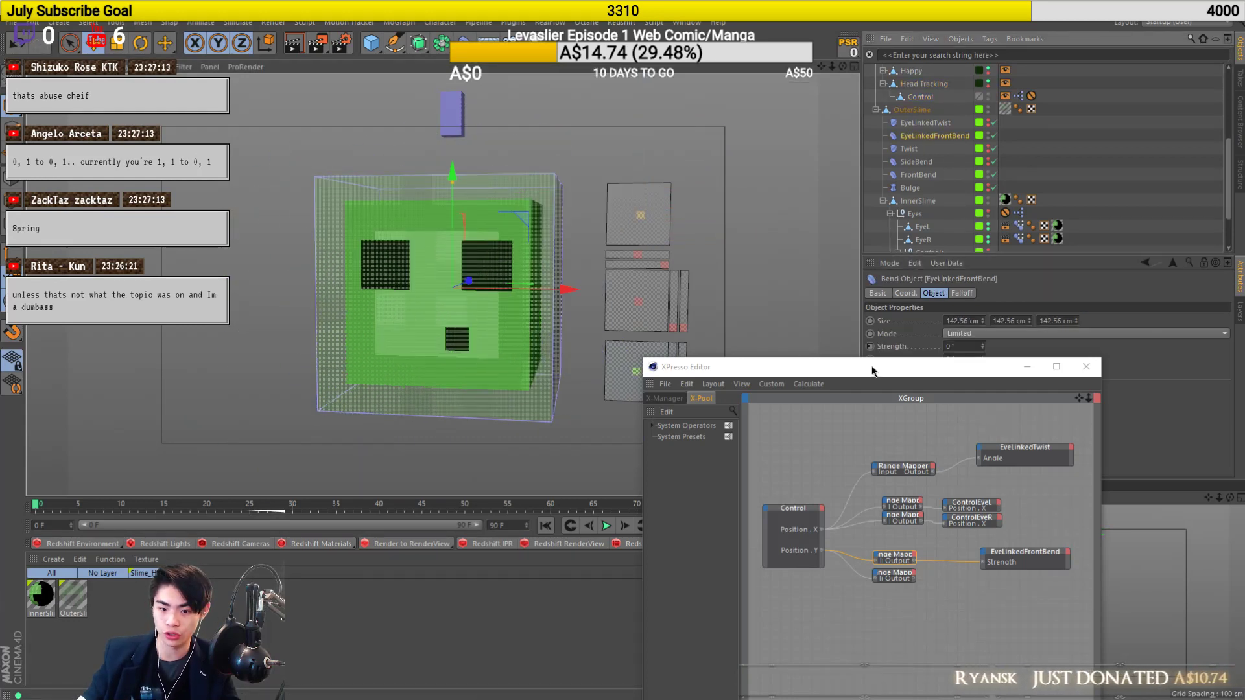
drag(873, 370, 619, 394)
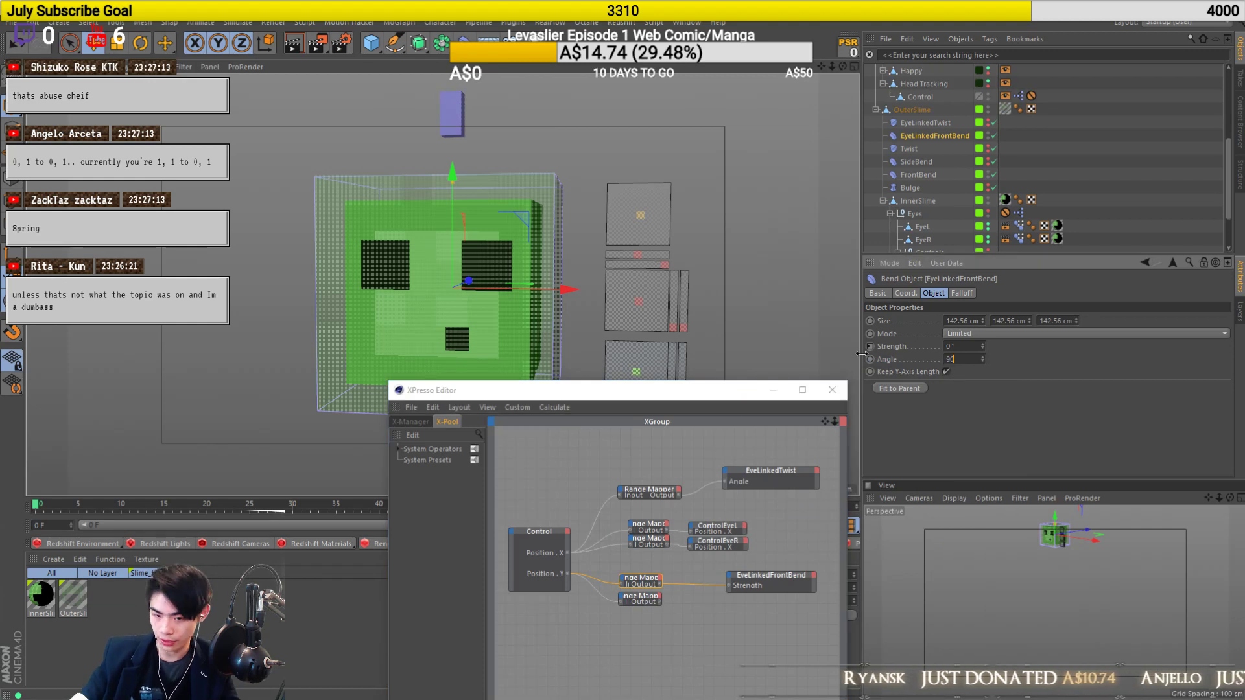
Test moving the Head Tracking control down about 4.4 cm and examine the bent slime from several angles.
click(640, 214)
drag(640, 214, 701, 315)
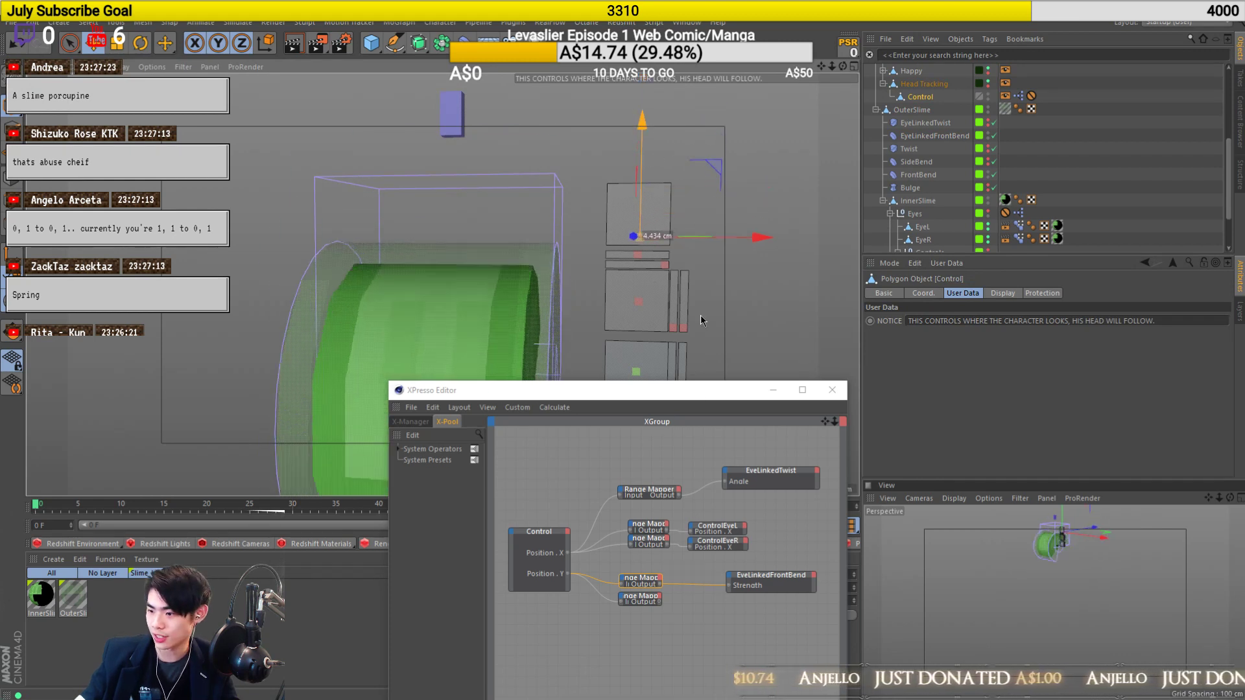
alt+drag(363, 321, 539, 212)
scroll(506, 284, down, 8)
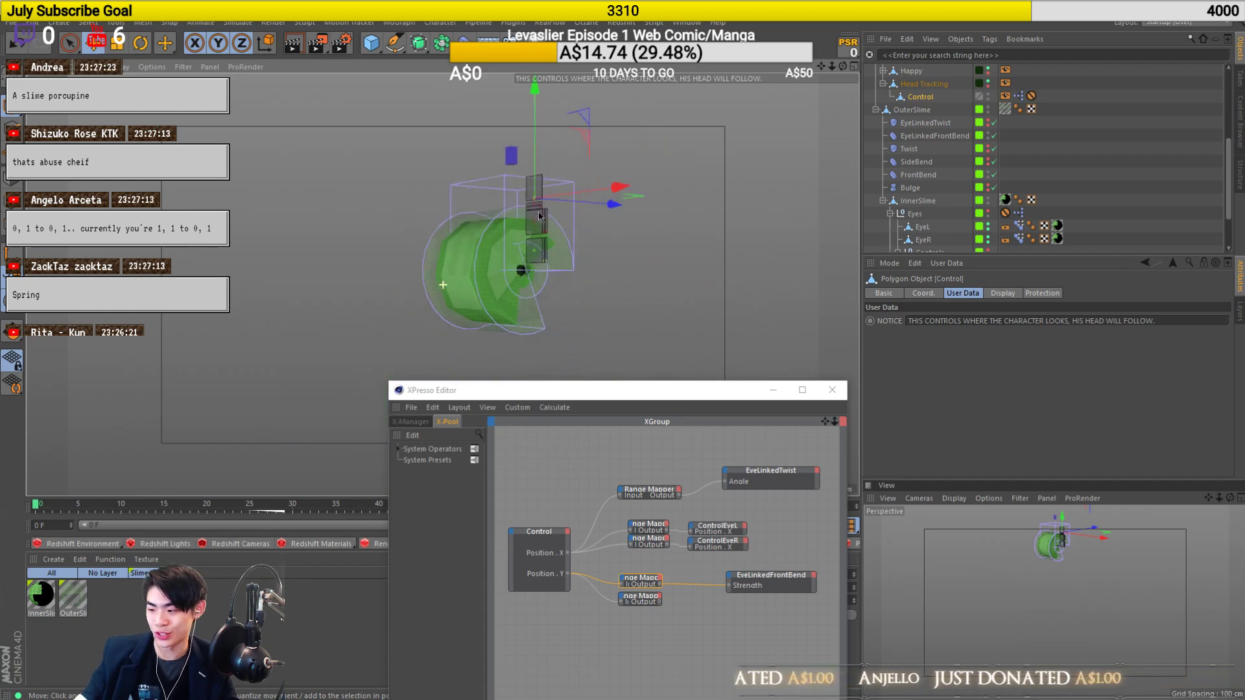
alt+middle_drag(539, 215, 530, 181)
scroll(520, 170, up, 4)
alt+drag(455, 199, 490, 252)
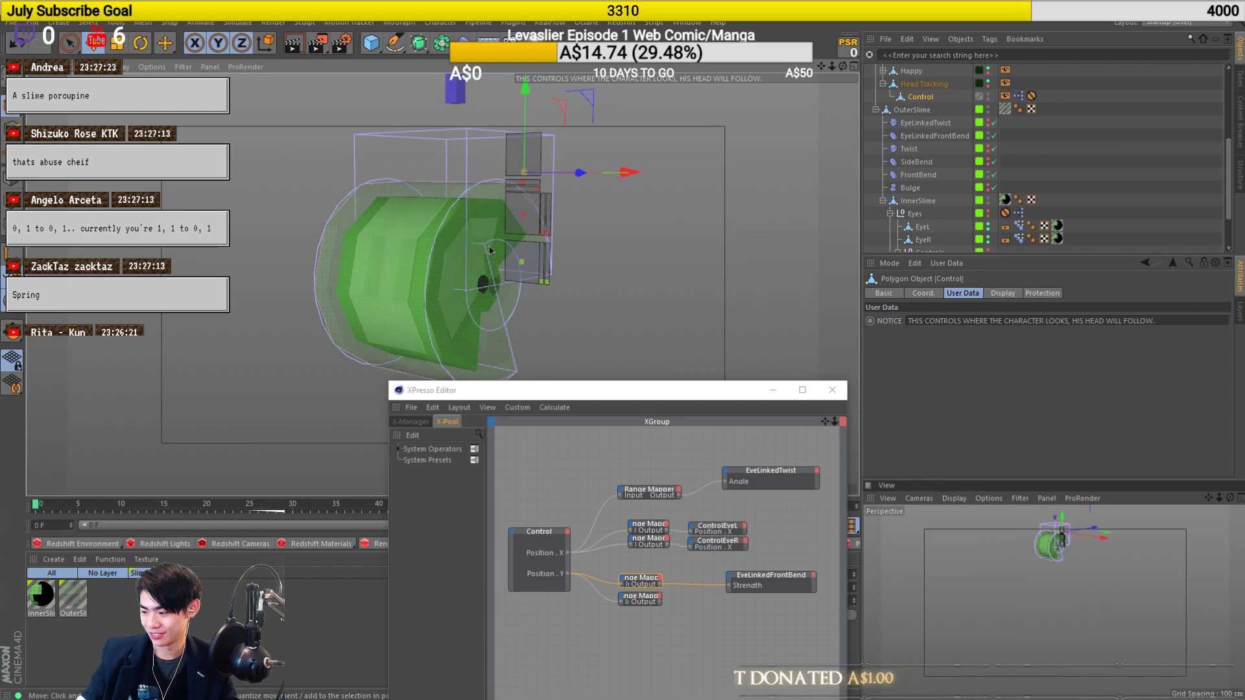
Undo the Head Tracking control's test move and set Input Upper of the front-bend range mapper to 20.
key(ctrl+z)
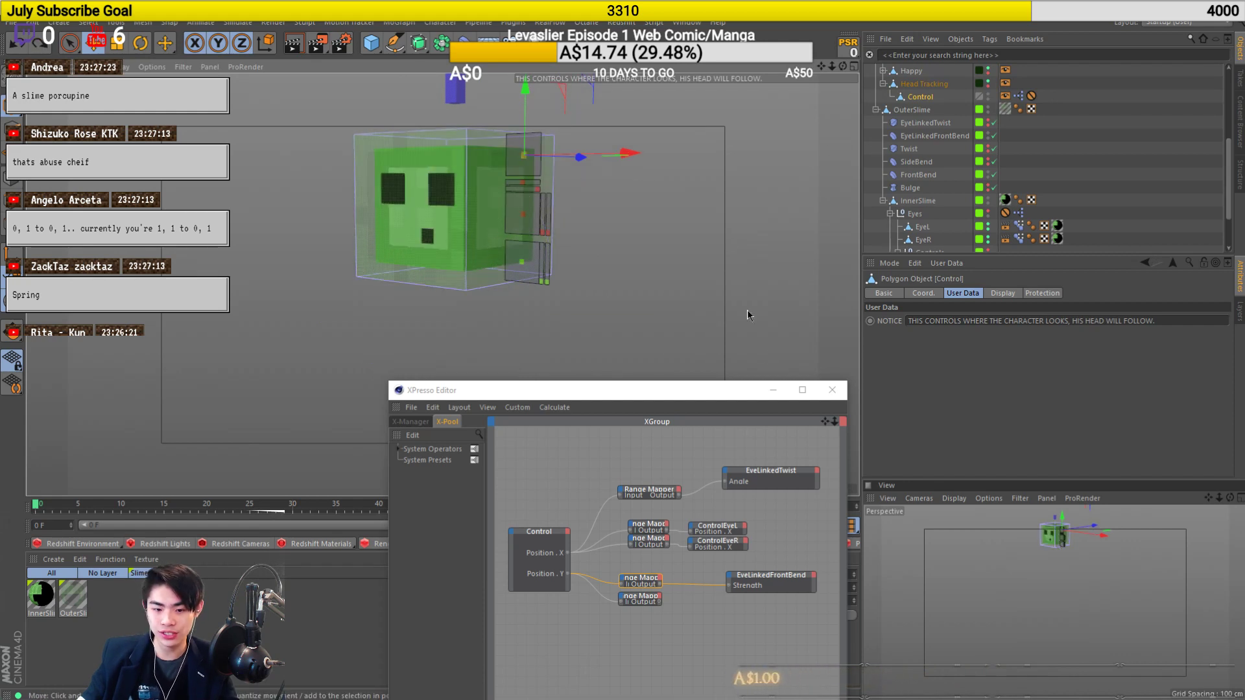
click(638, 579)
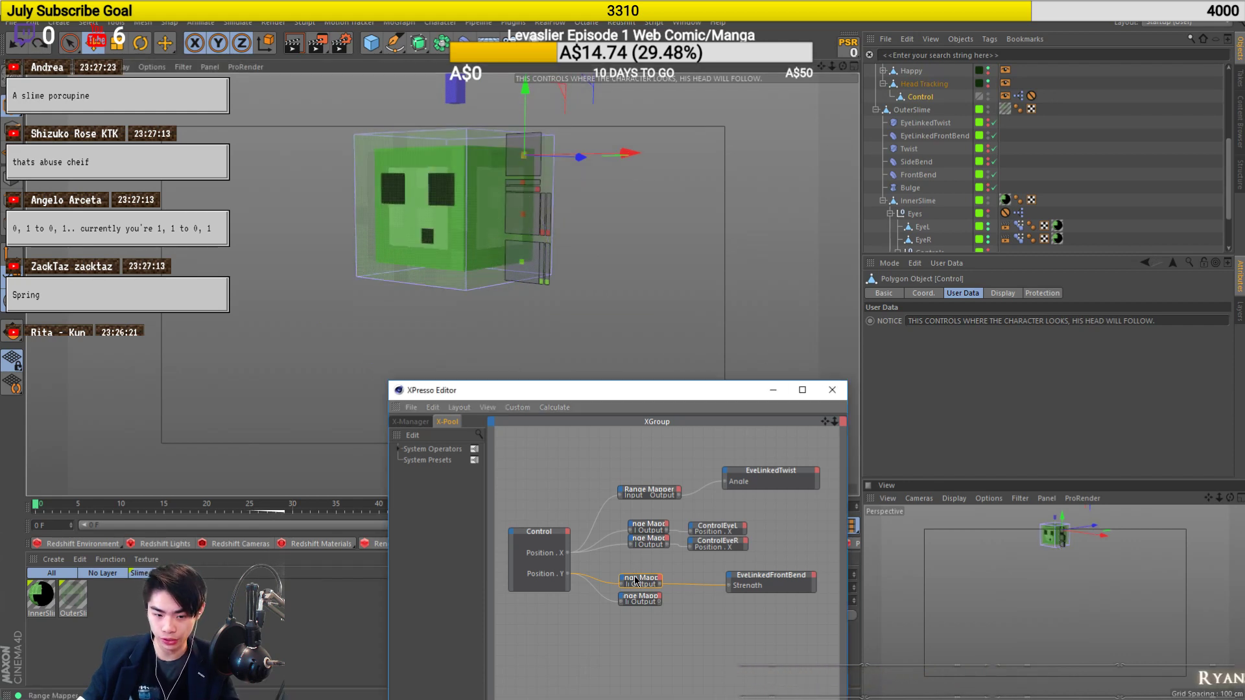
click(944, 443)
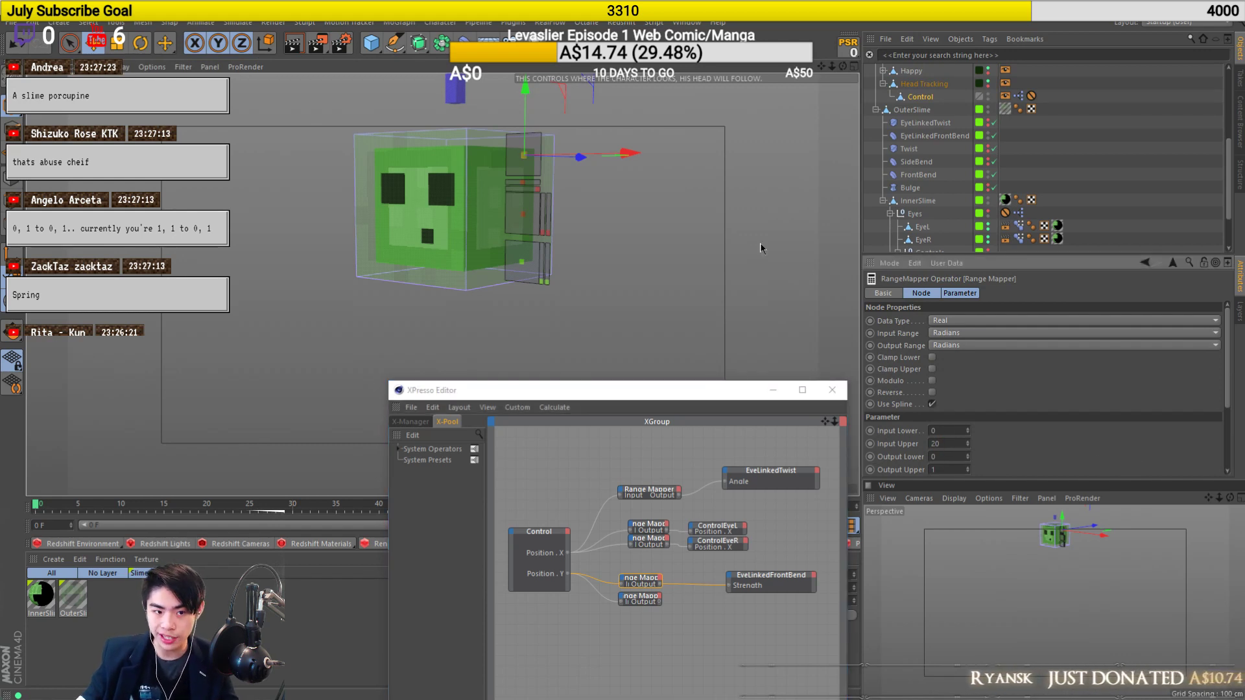
Test the front bend by moving the Head Tracking control upward and examine the slime from the side.
drag(524, 134, 534, 83)
alt+drag(516, 175, 372, 186)
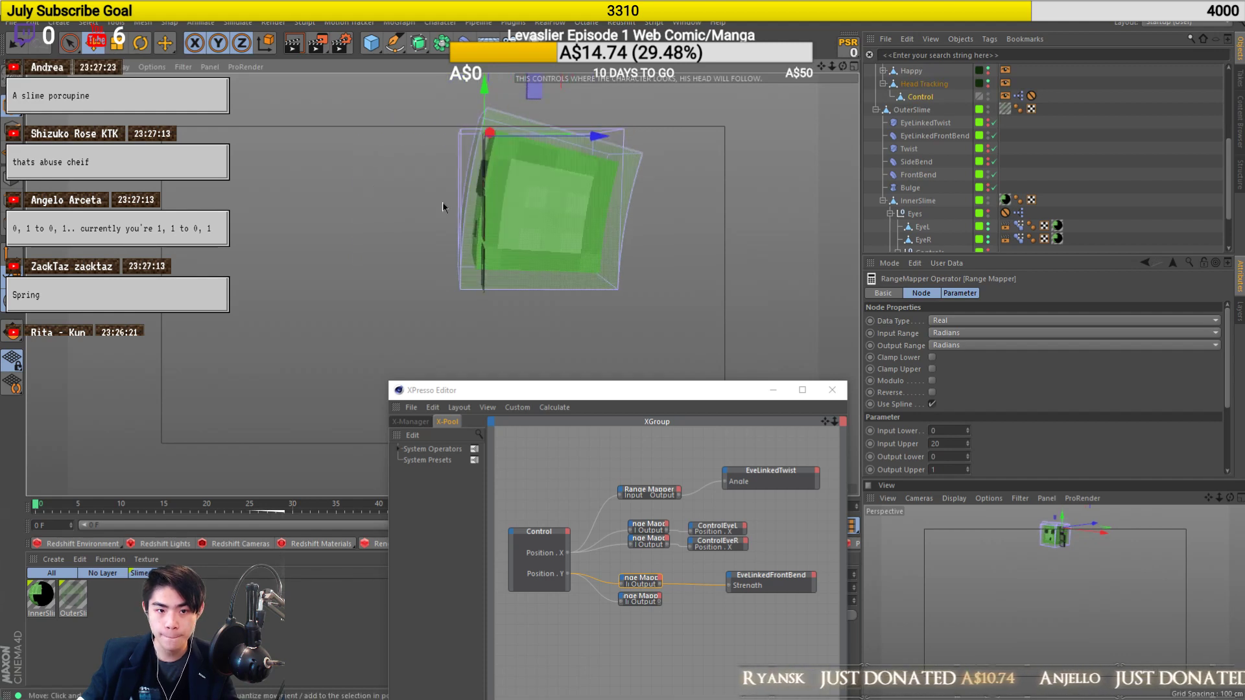
alt+drag(519, 168, 856, 383)
Set Input Upper of the front-bend range mapper to 30, then test it by raising the control about 5.5 cm and undo the move.
click(946, 443)
text(30)
drag(518, 107, 510, 87)
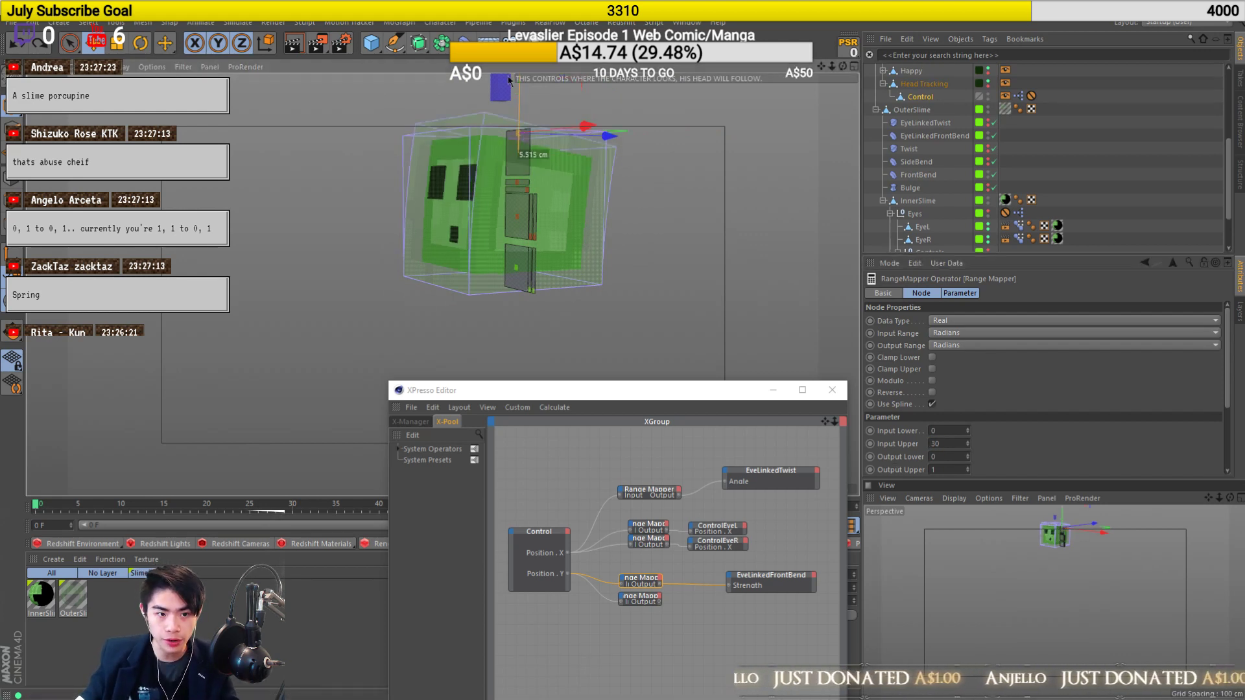
alt+drag(463, 225, 434, 249)
mouse_move(611, 381)
mouse_down()
mouse_move(611, 349)
mouse_move(610, 362)
mouse_up()
click(537, 246)
key(ctrl+z)
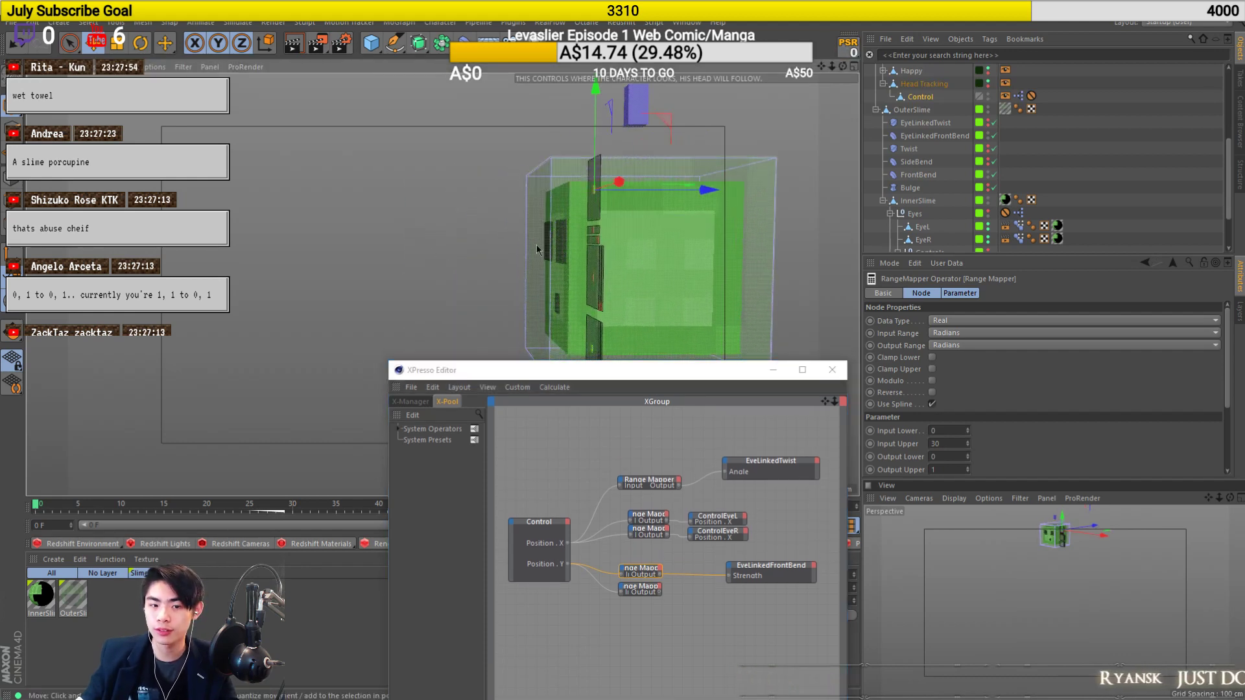
alt+drag(536, 248, 675, 278)
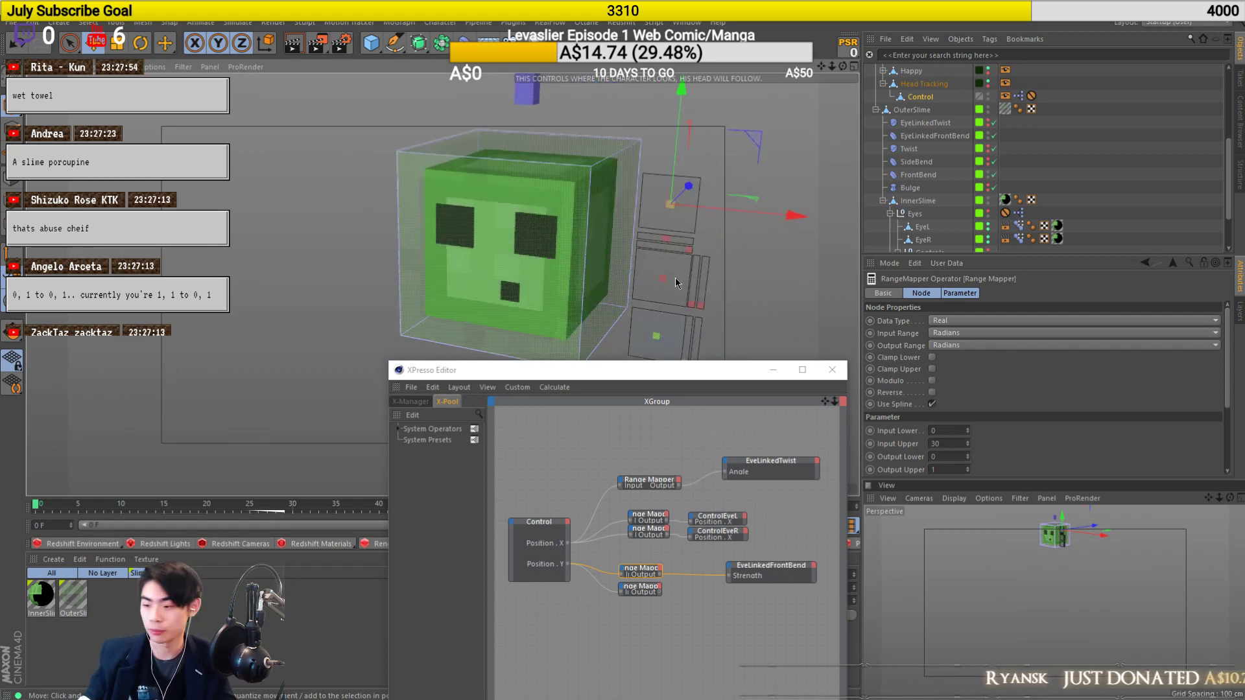
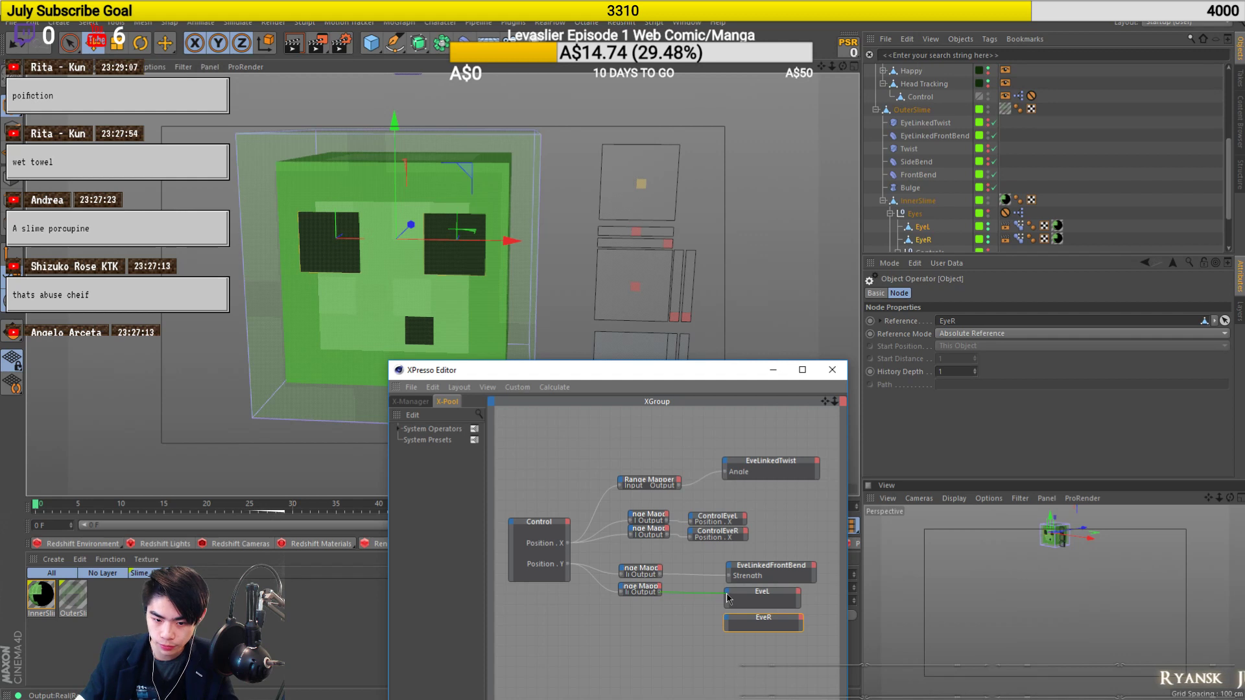
Wire the lower Position Y range mapper's output to a new Position Y input port on the EyeL node.
mouse_move(755, 614)
mouse_move(842, 628)
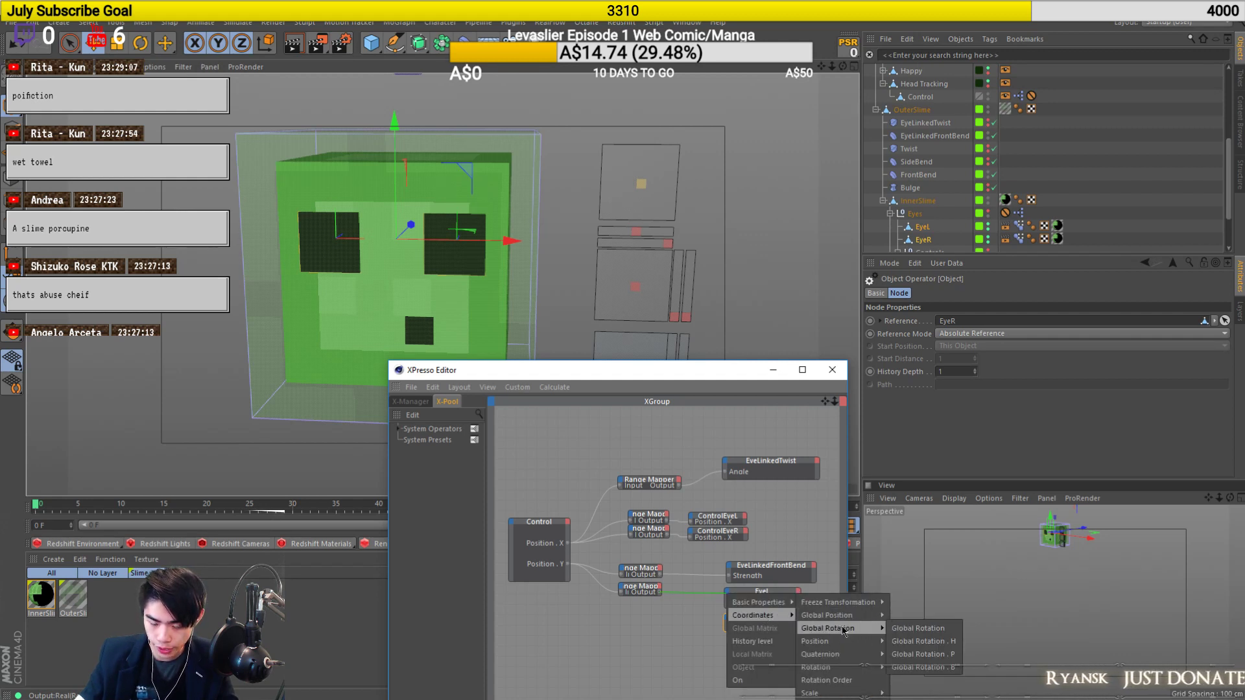
click(907, 667)
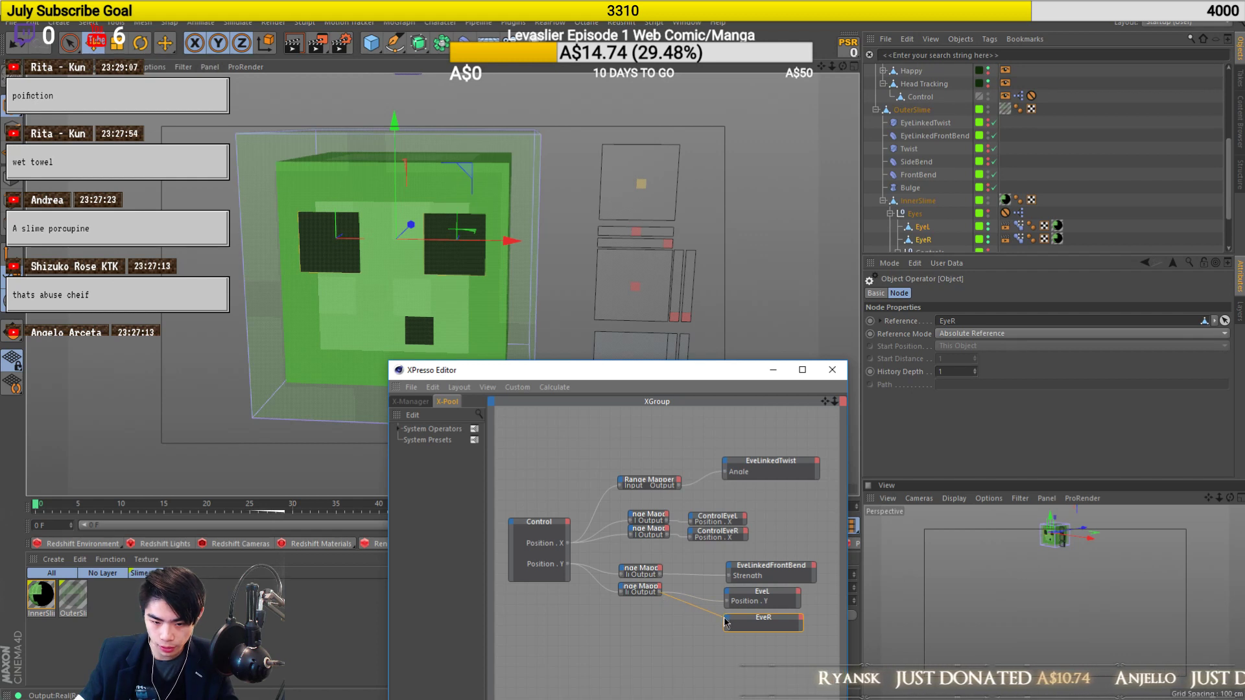
drag(724, 622, 727, 619)
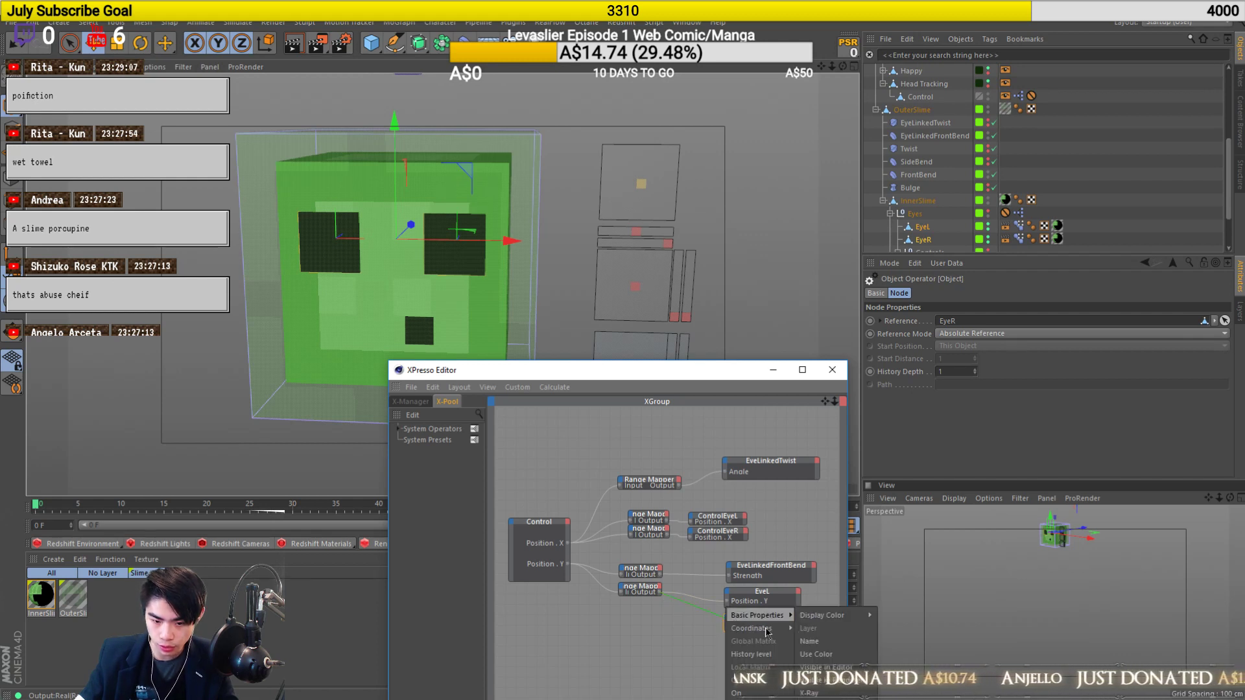
mouse_move(765, 629)
click(874, 647)
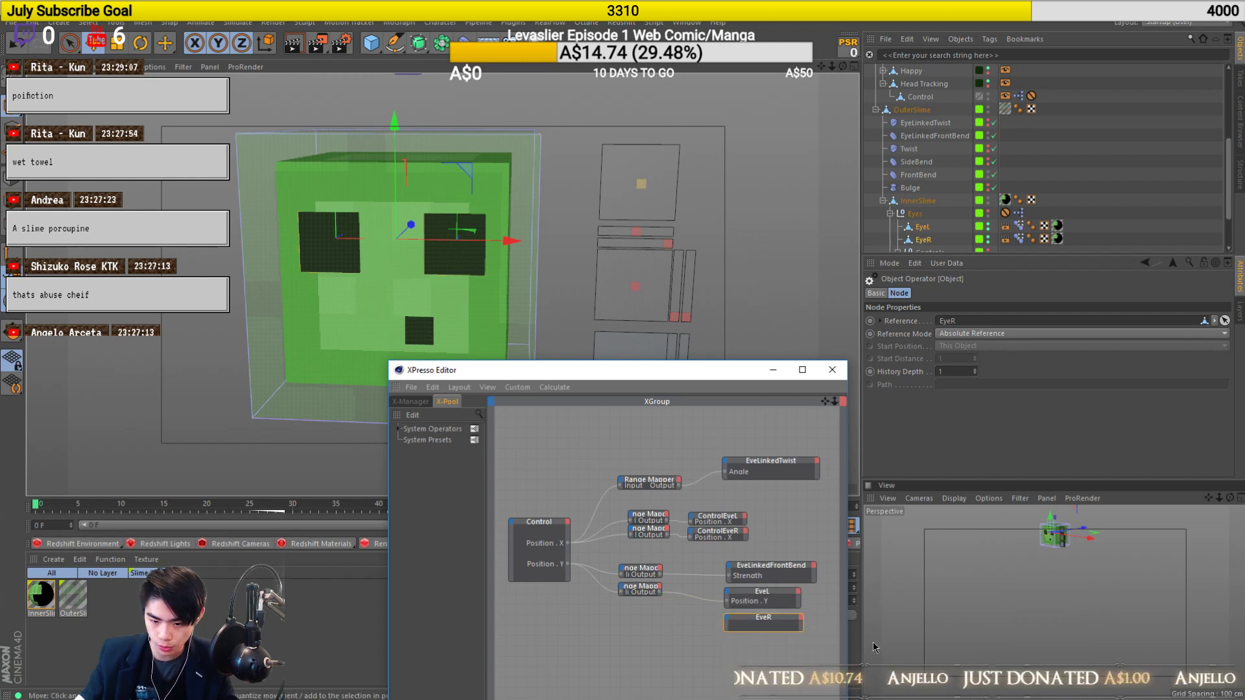
Wire the lower Position Y range mapper's output to a new Position Y input port on the EyeR node.
drag(659, 592, 727, 618)
mouse_move(764, 629)
mouse_move(846, 641)
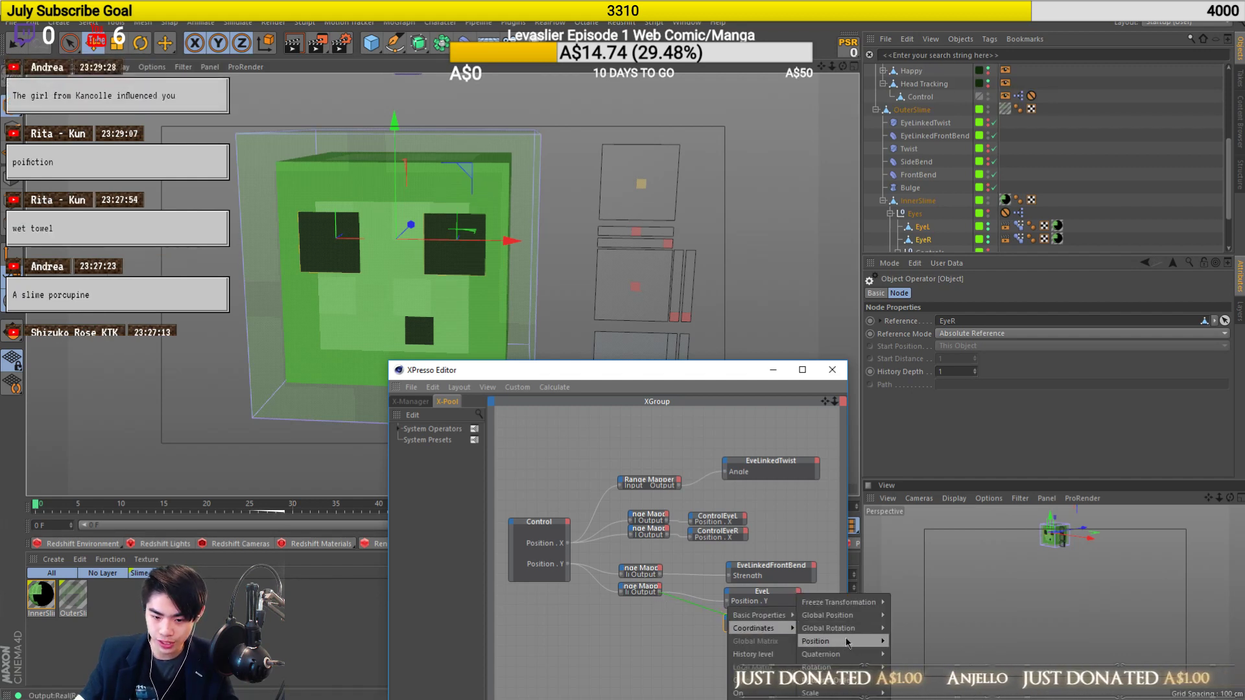
click(927, 668)
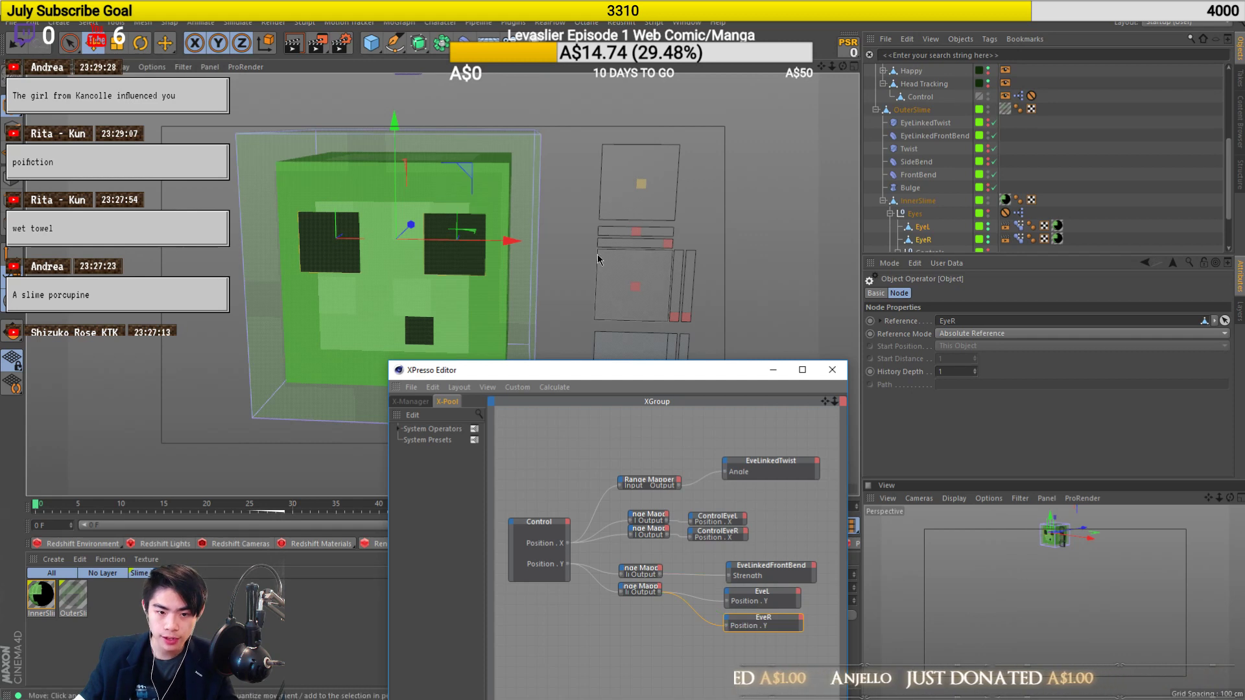
Test the eyes' vertical link by moving the Head Tracking control about 5.7 cm, and undo the move.
click(642, 184)
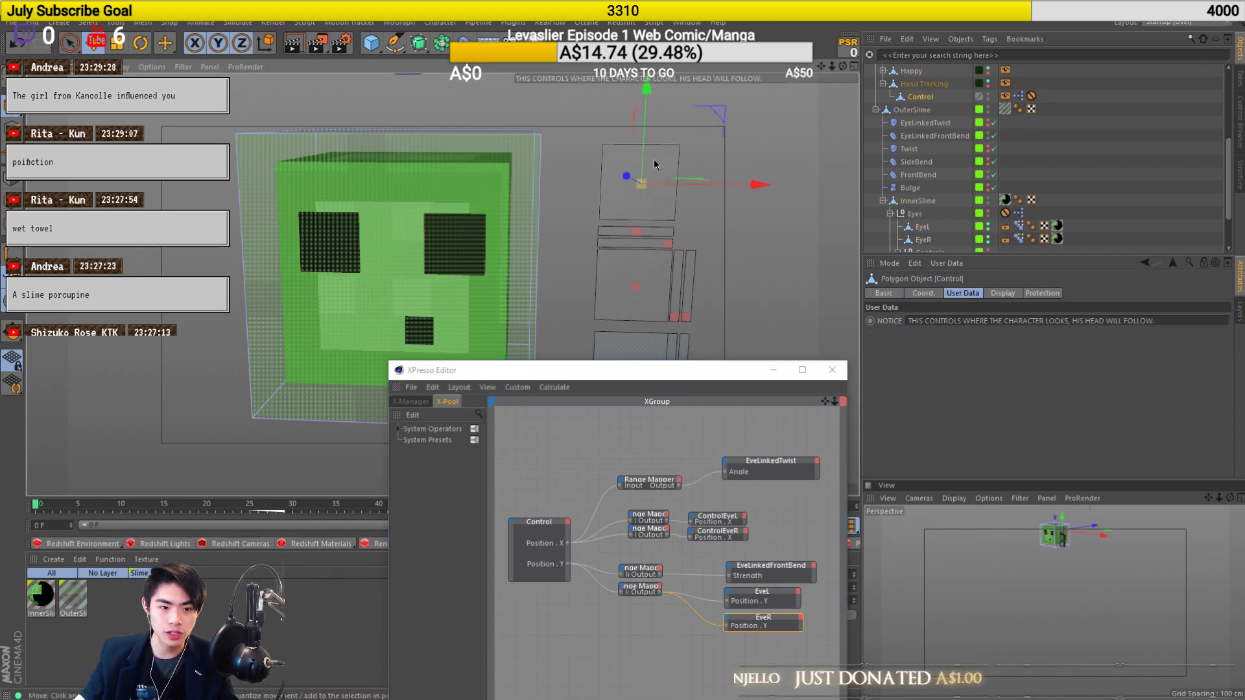
mouse_move(655, 164)
mouse_down()
mouse_move(659, 110)
mouse_move(625, 155)
mouse_move(656, 75)
mouse_move(652, 207)
mouse_move(648, 130)
mouse_move(584, 181)
mouse_move(623, 149)
mouse_move(566, 169)
mouse_move(732, 187)
mouse_move(606, 175)
mouse_move(642, 157)
mouse_up()
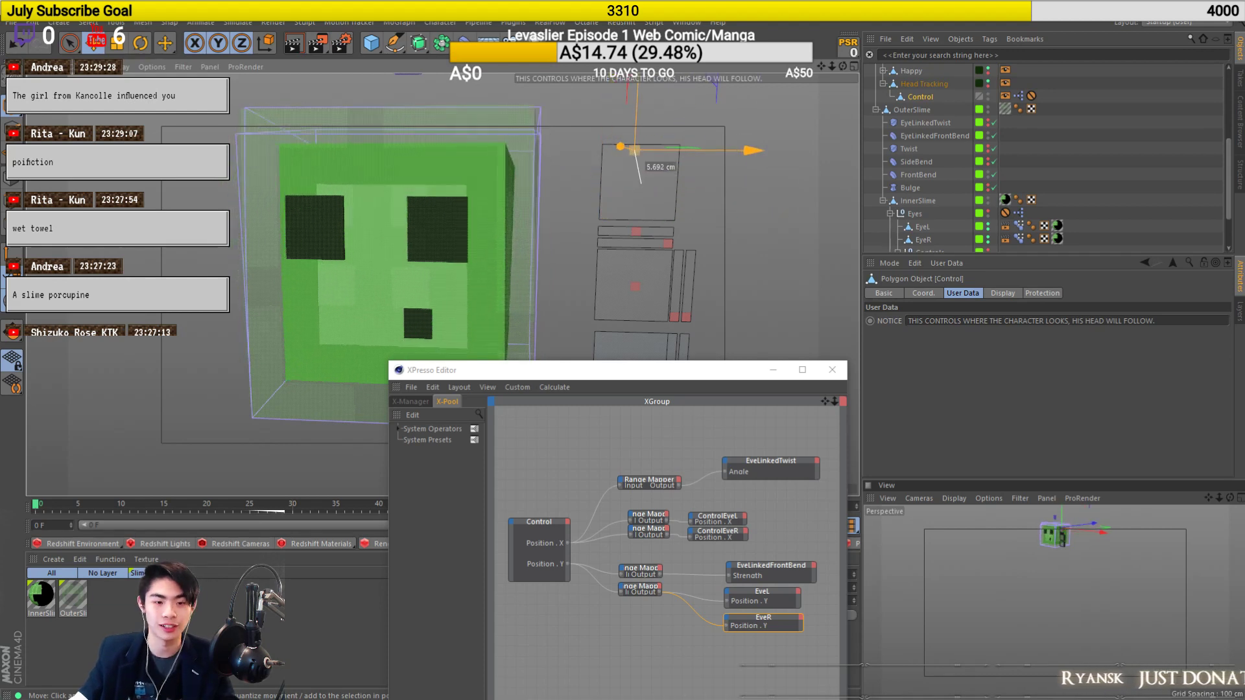
key(ctrl+z)
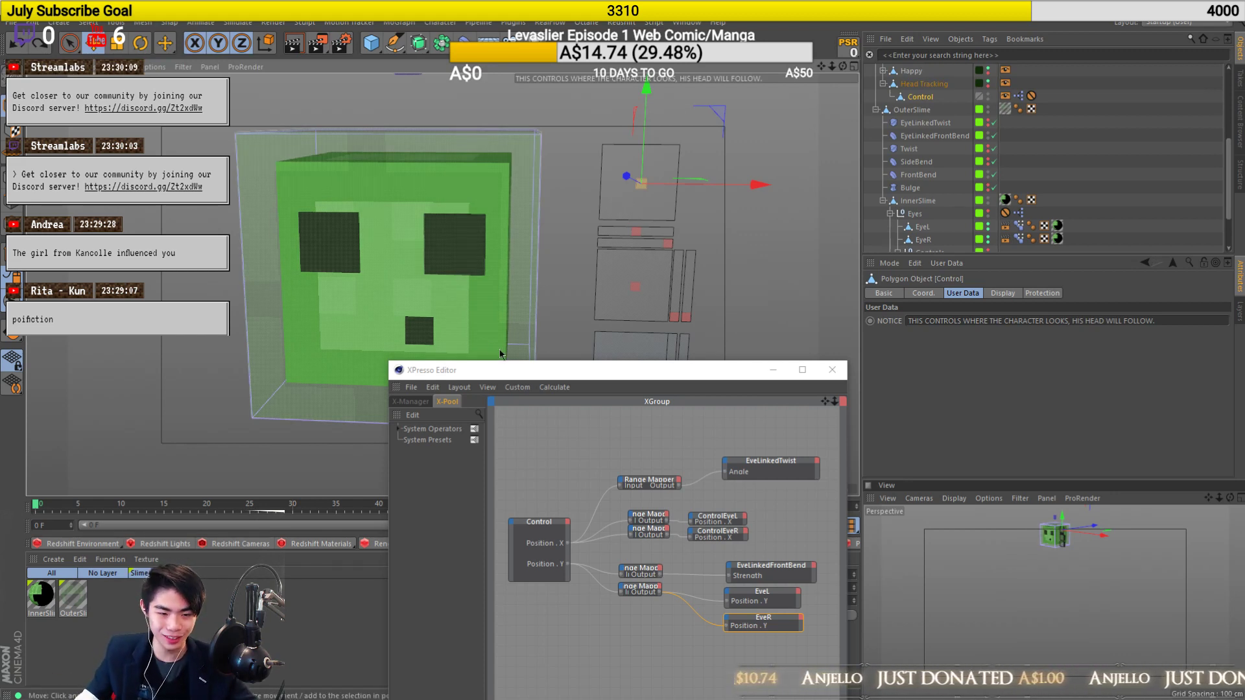
Examine the slime model from the front, sides and above with the XPresso graph moved clear of the viewport.
drag(498, 370, 881, 317)
alt+drag(468, 233, 345, 225)
scroll(478, 225, down, 3)
alt+drag(478, 225, 577, 238)
scroll(470, 236, down, 2)
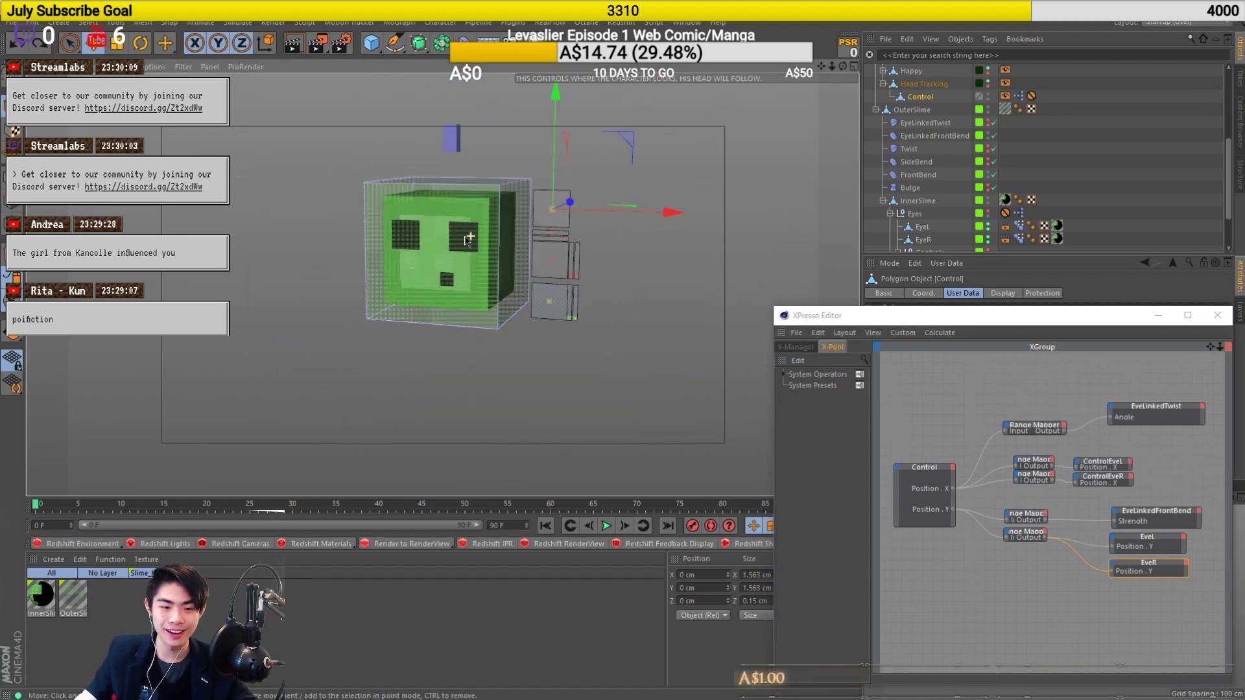
scroll(469, 236, up, 8)
scroll(469, 236, down, 4)
alt+middle_drag(466, 242, 421, 265)
scroll(421, 265, up, 2)
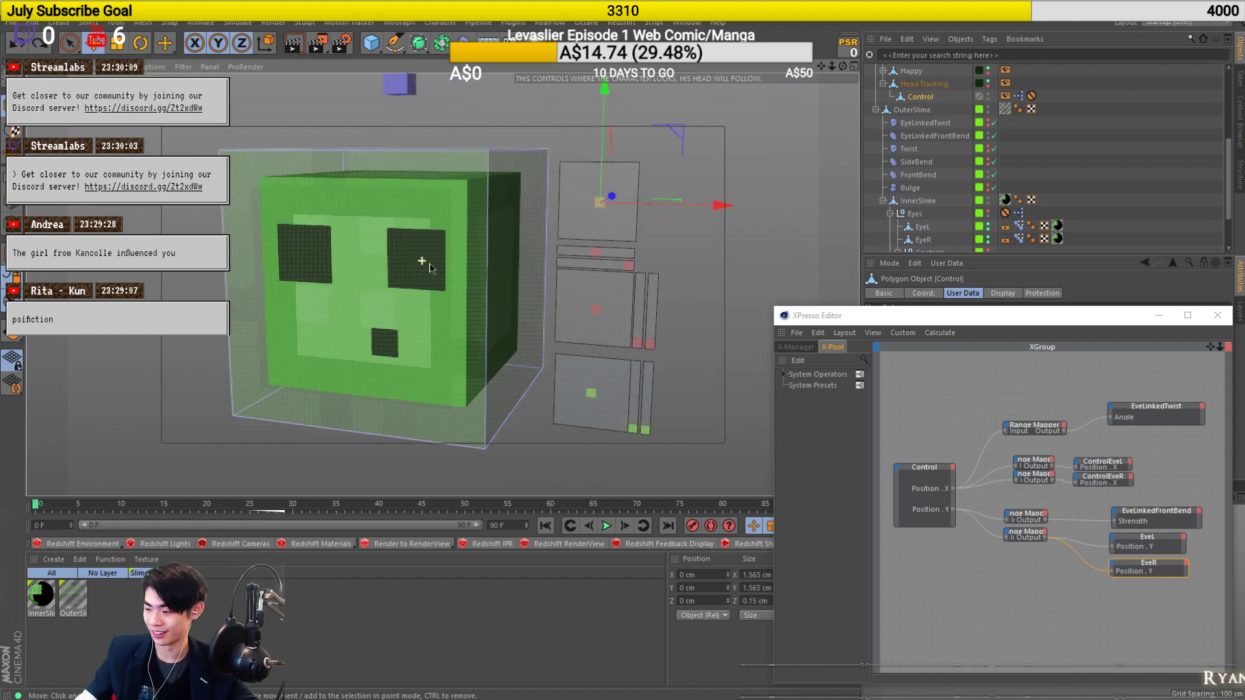
alt+drag(431, 261, 523, 256)
scroll(384, 264, down, 3)
alt+middle_drag(385, 264, 461, 262)
alt+drag(464, 246, 539, 319)
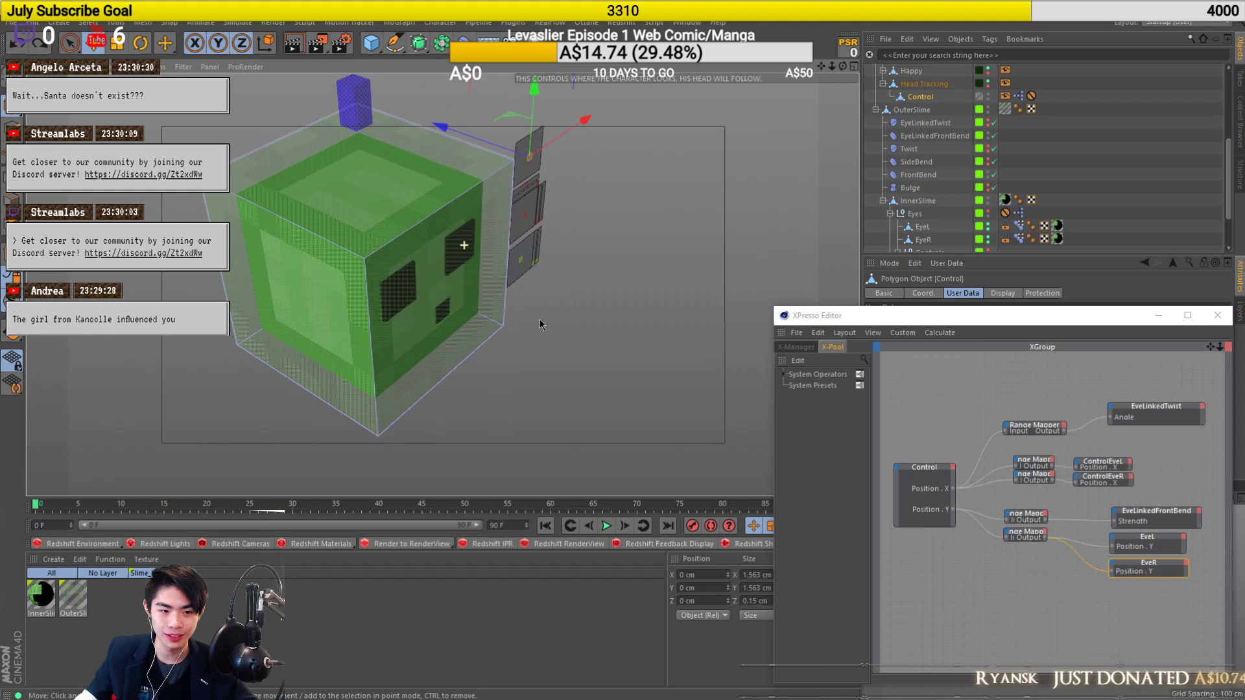
alt+drag(539, 319, 333, 271)
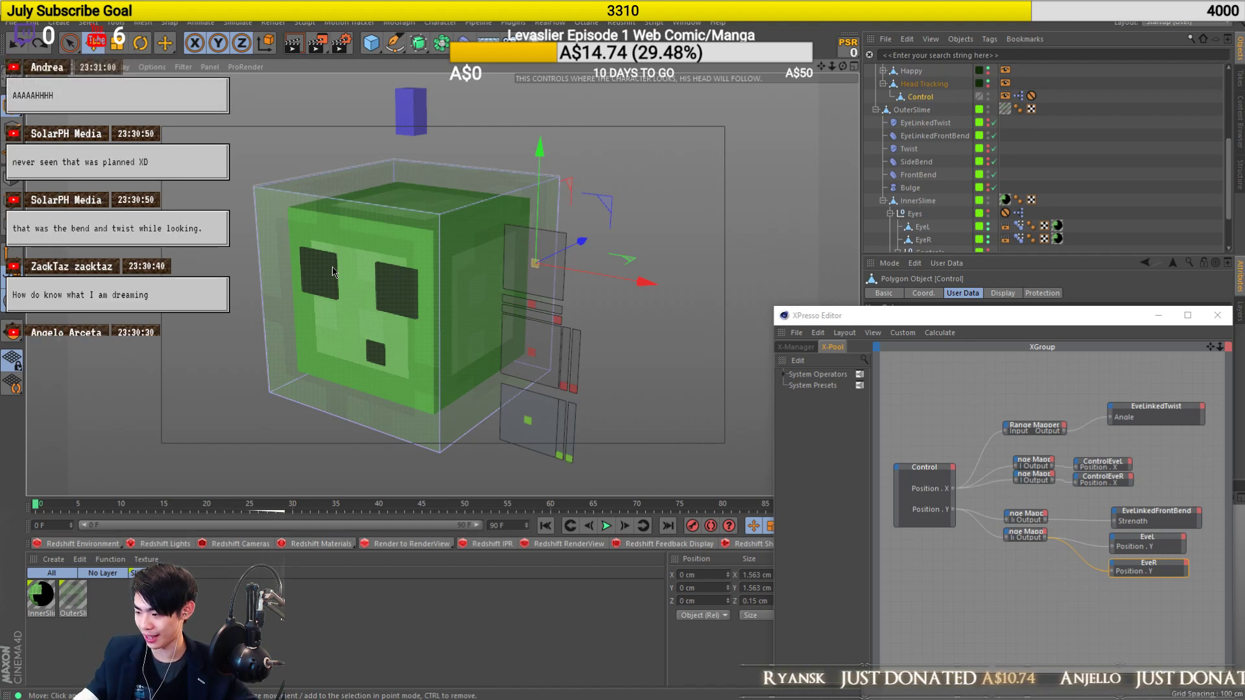
scroll(361, 381, up, 2)
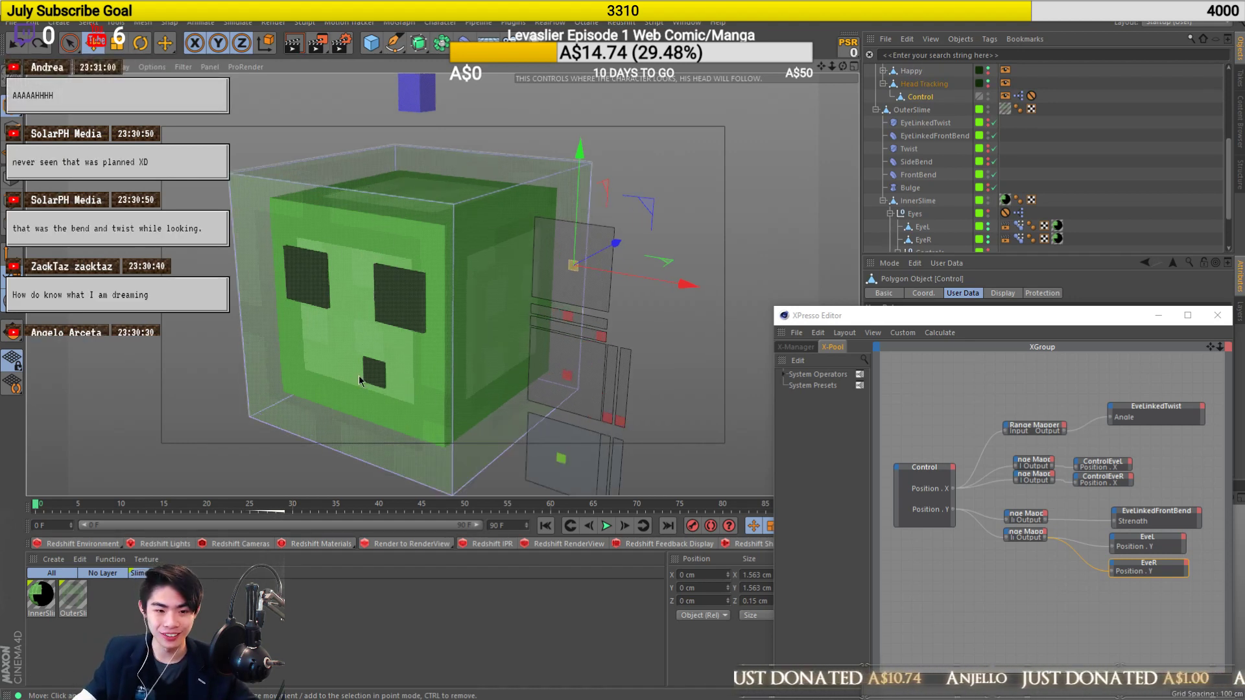
alt+drag(360, 381, 397, 478)
key(ctrl+z)
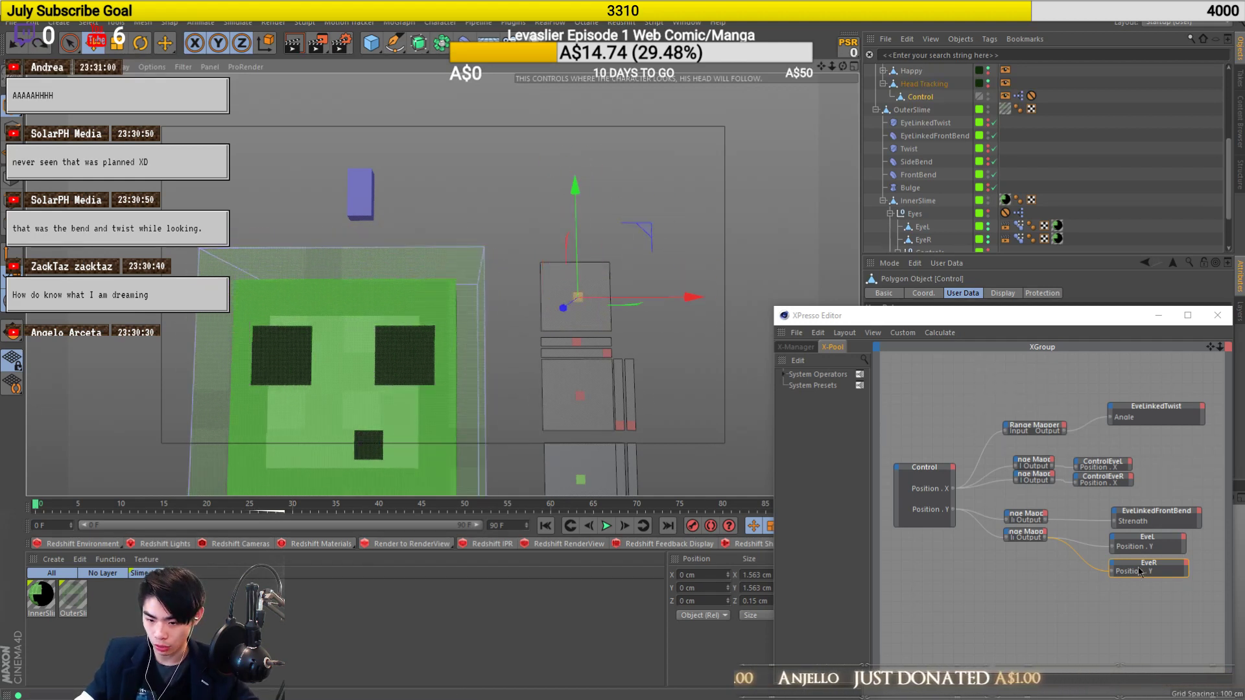
Inspect the EyeR node and the parameters of the Range Mapper that drives EyeL and EyeR Position Y.
drag(1139, 571, 1145, 562)
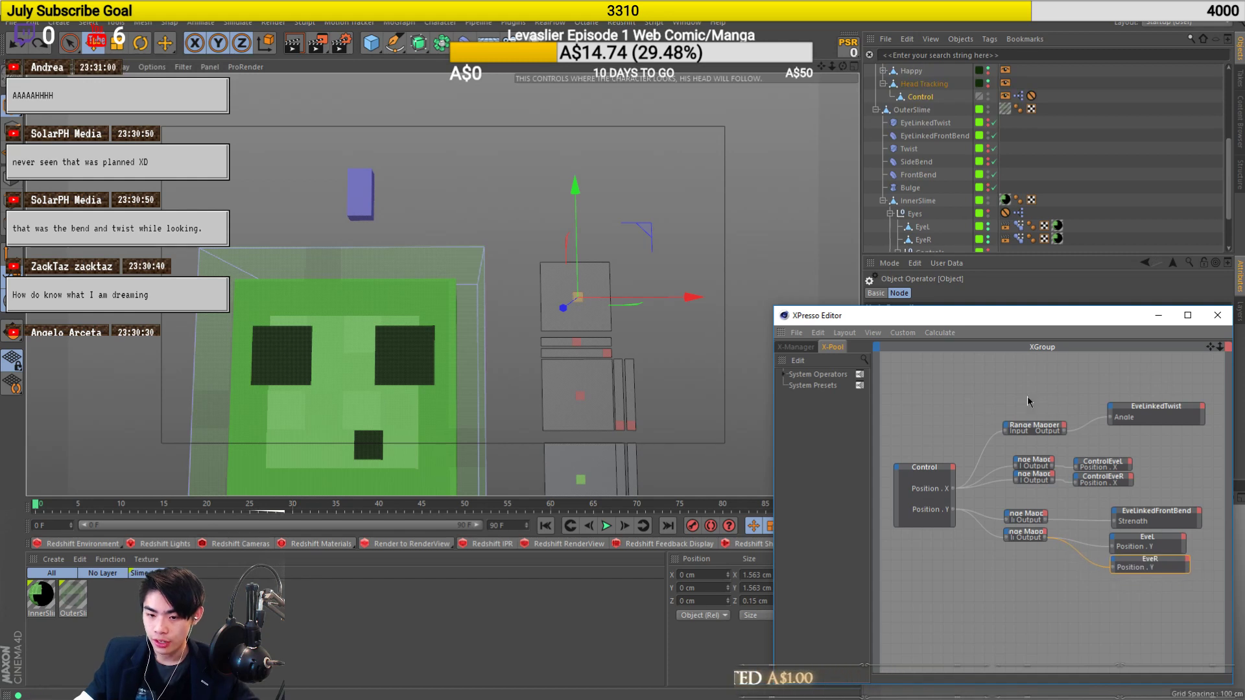
drag(926, 315, 461, 314)
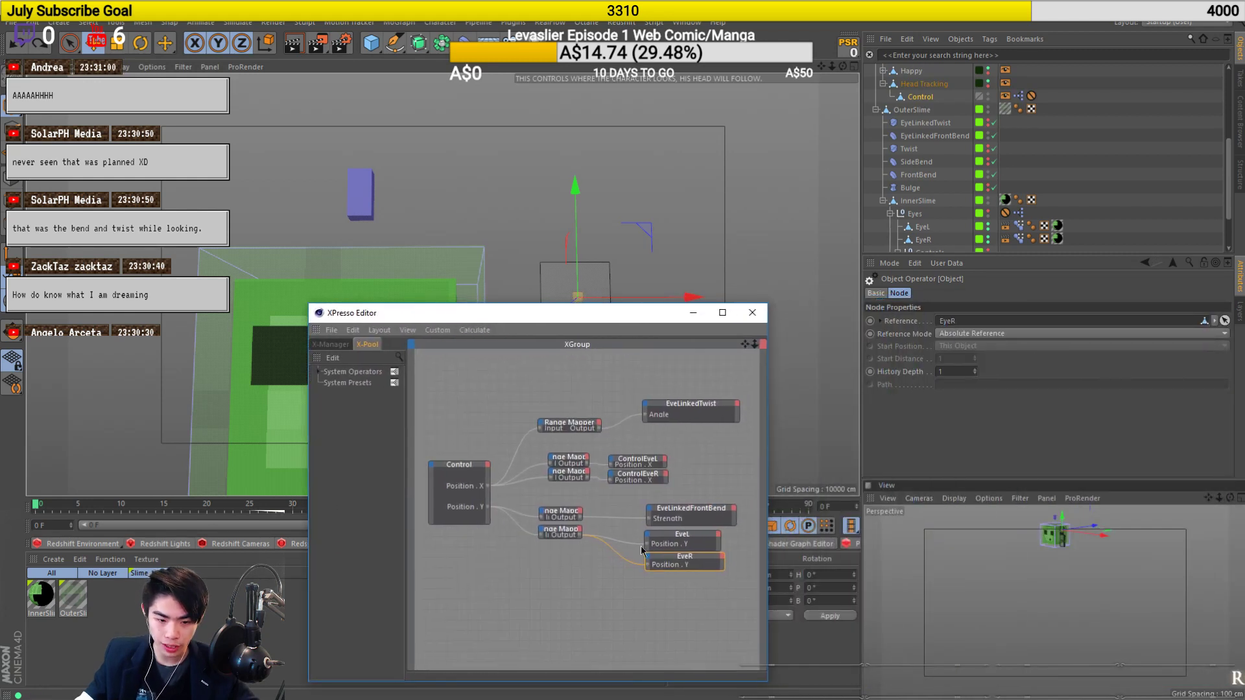
click(562, 531)
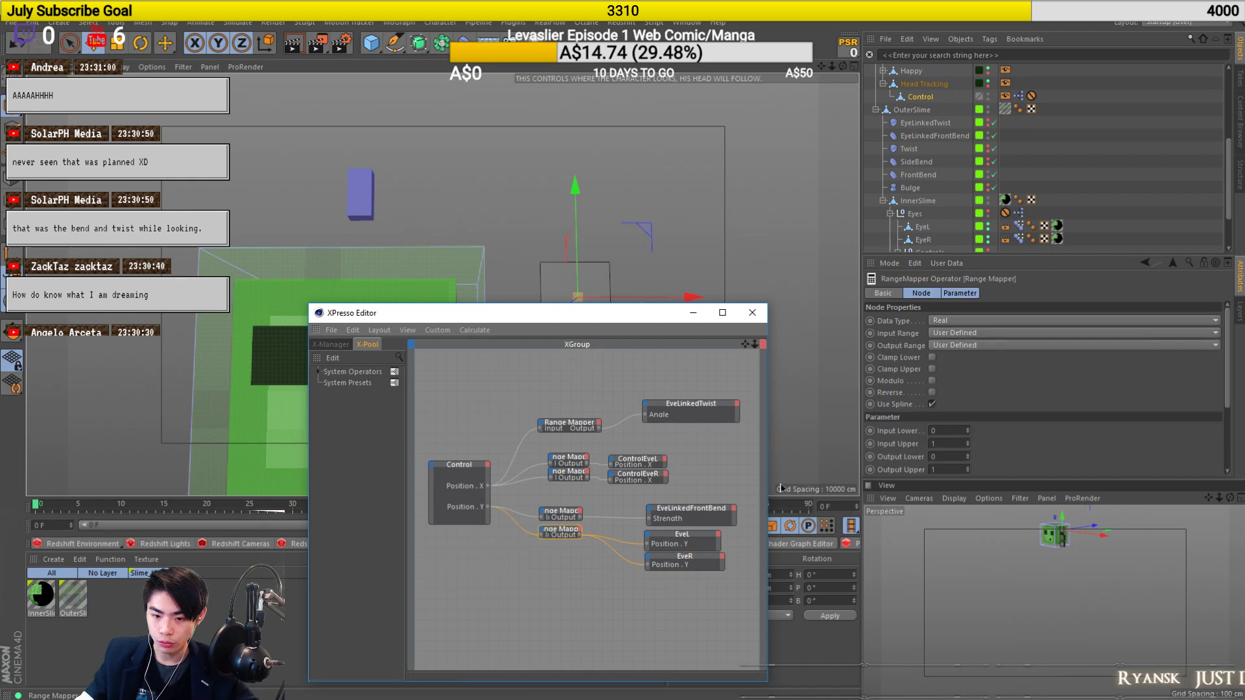
scroll(994, 451, down, 2)
scroll(940, 381, up, 2)
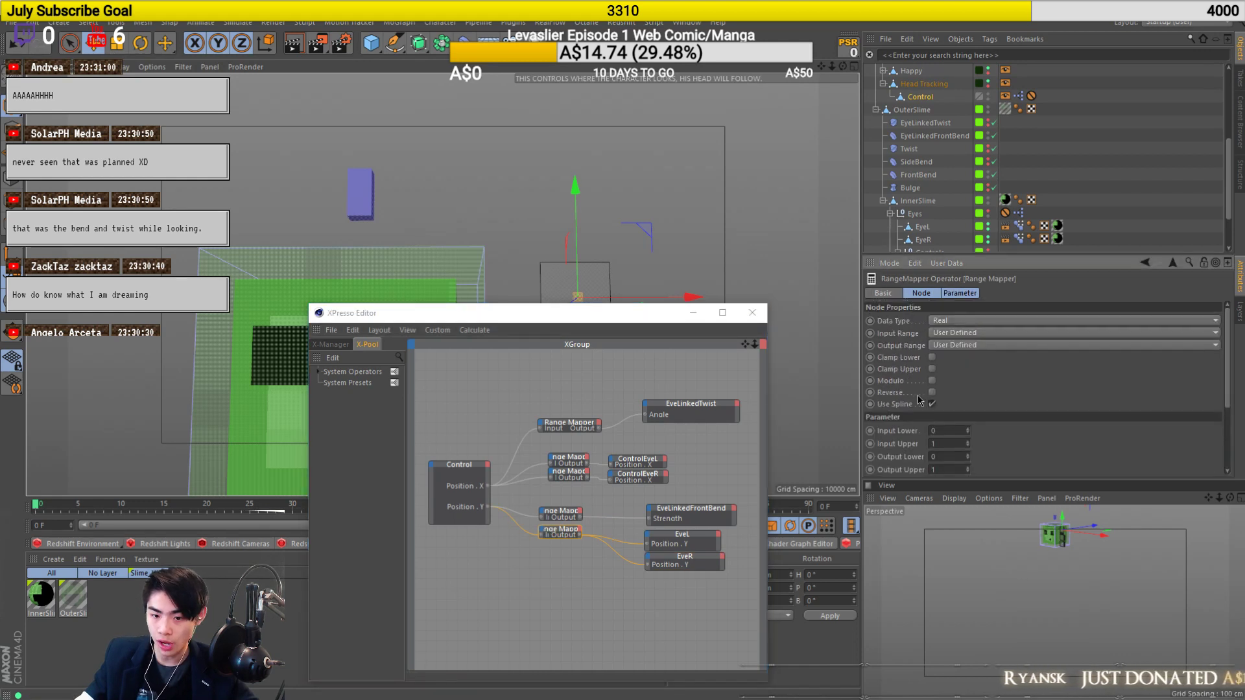
drag(547, 308, 736, 473)
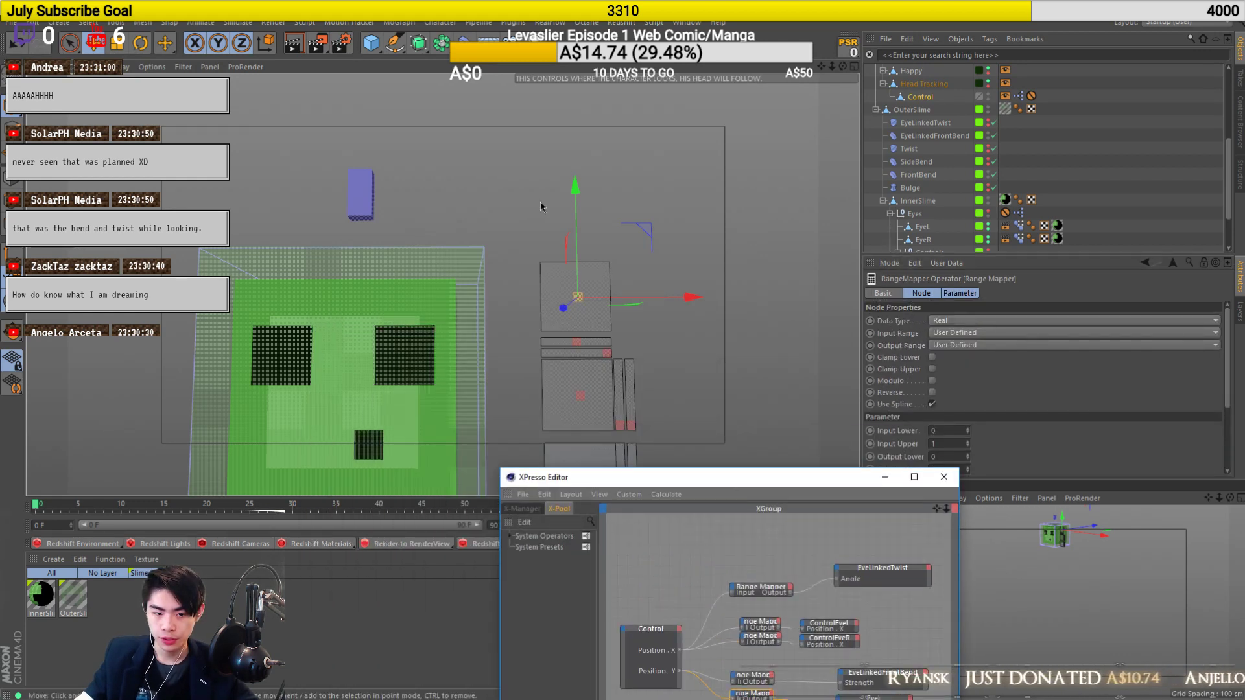
drag(575, 285, 645, 148)
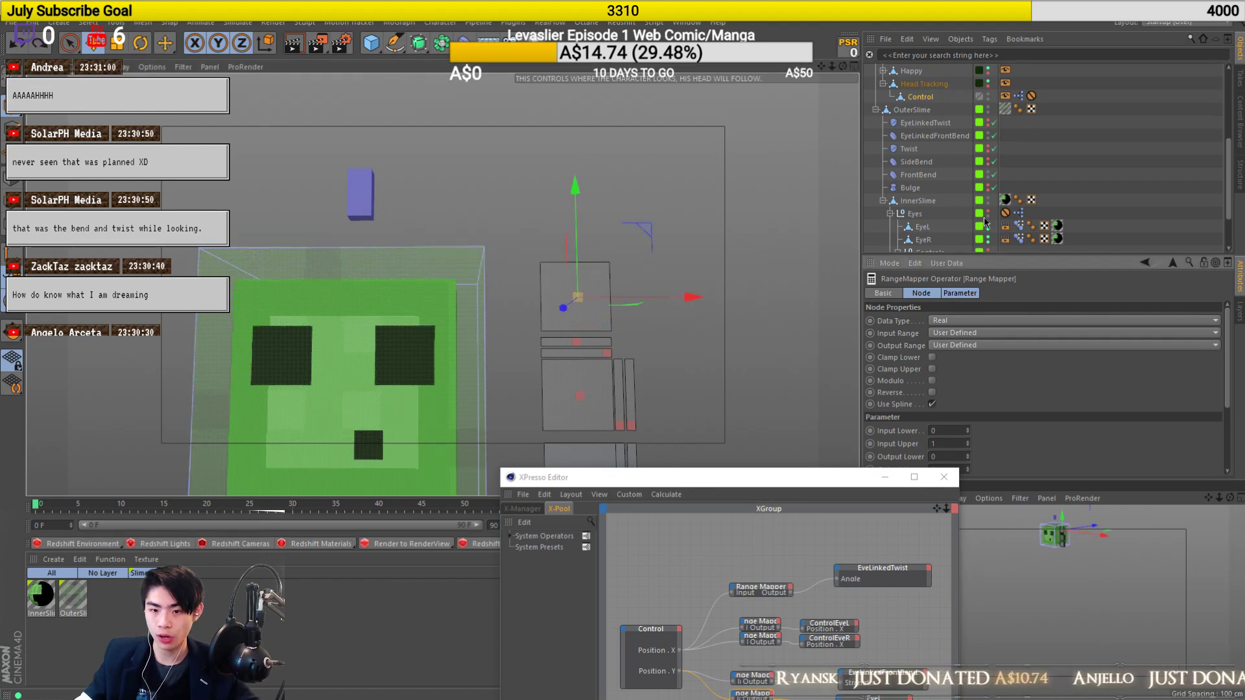
Open the XPresso graph of the Eye Movement control and place it below the slime model.
click(922, 238)
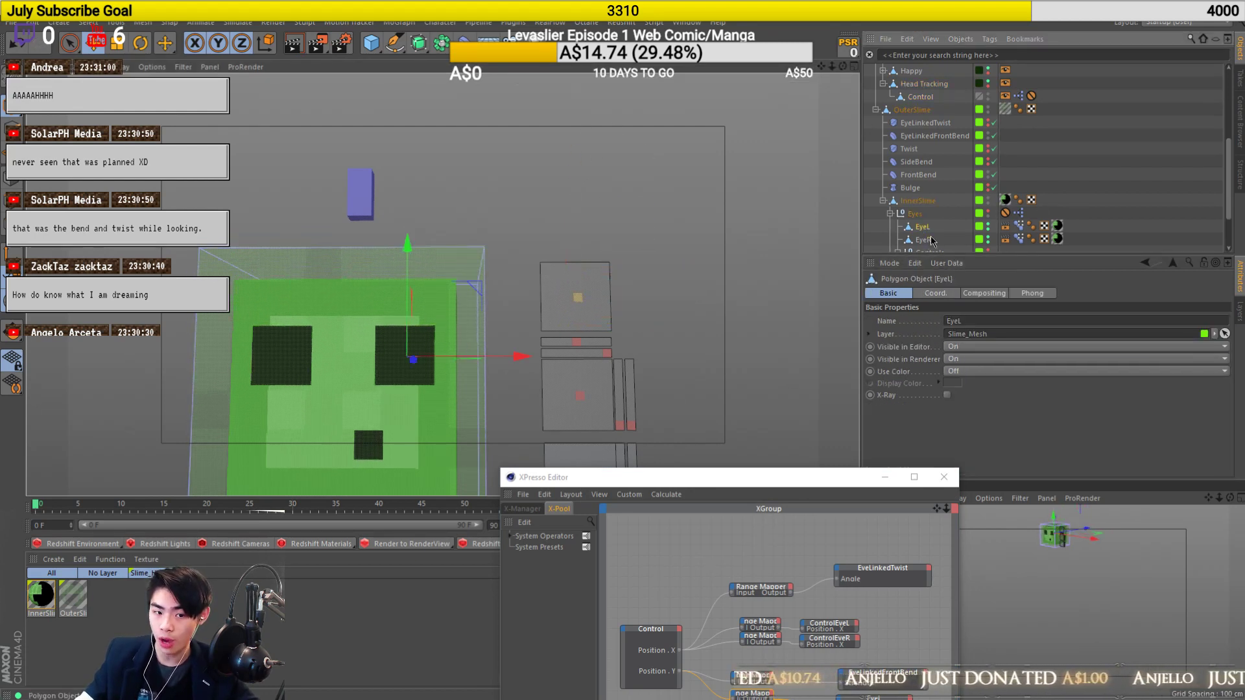
click(575, 395)
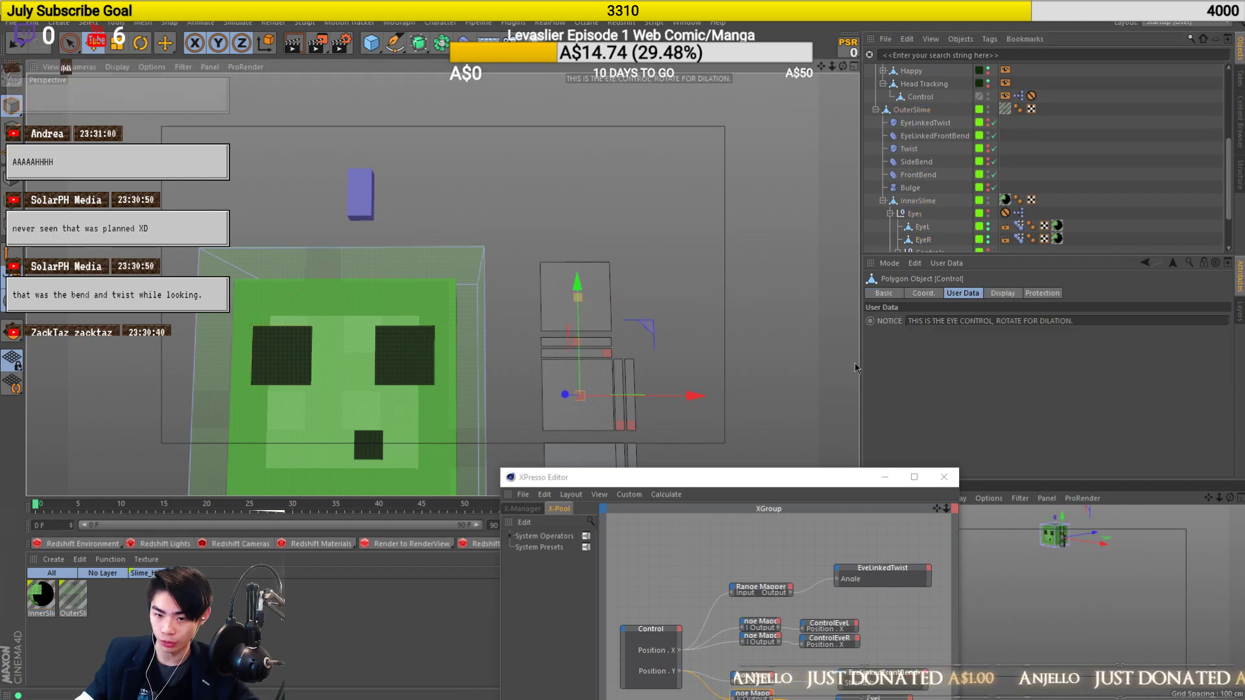
scroll(1135, 130, up, 1)
scroll(1100, 150, up, 5)
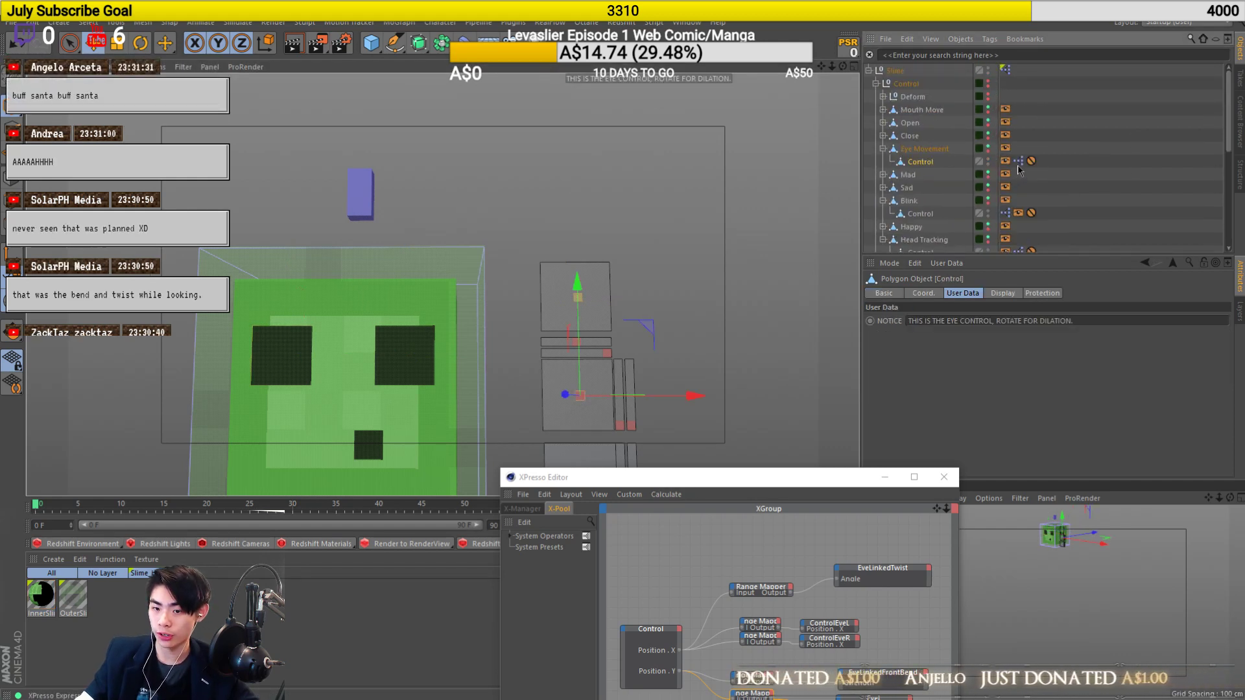
click(1018, 161)
drag(728, 483, 581, 284)
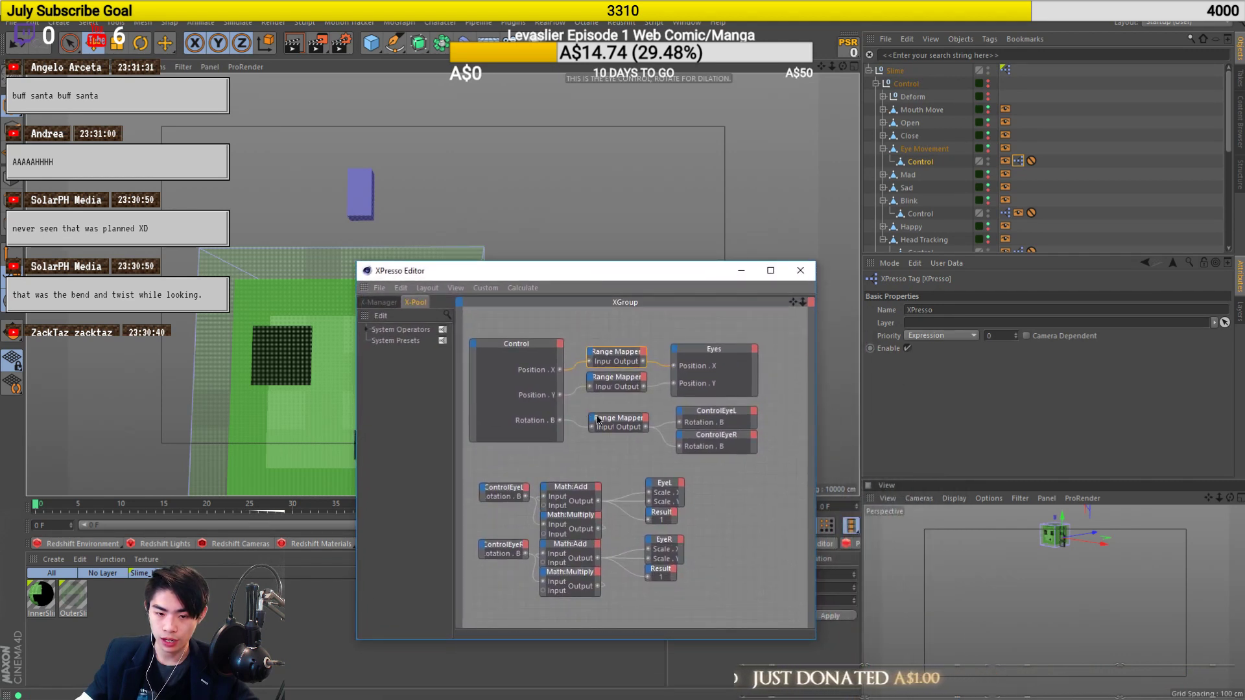
drag(684, 282, 658, 494)
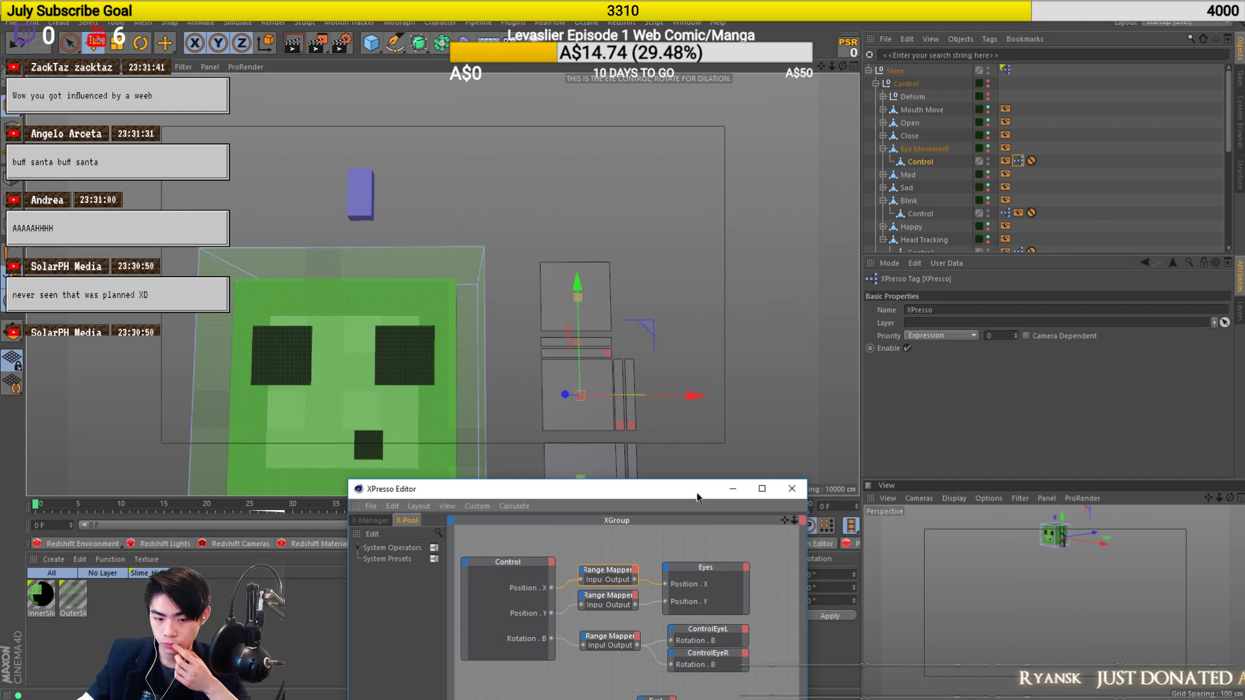
Try moving the Eye Movement control beside the slime and undo the move.
scroll(1051, 156, down, 3)
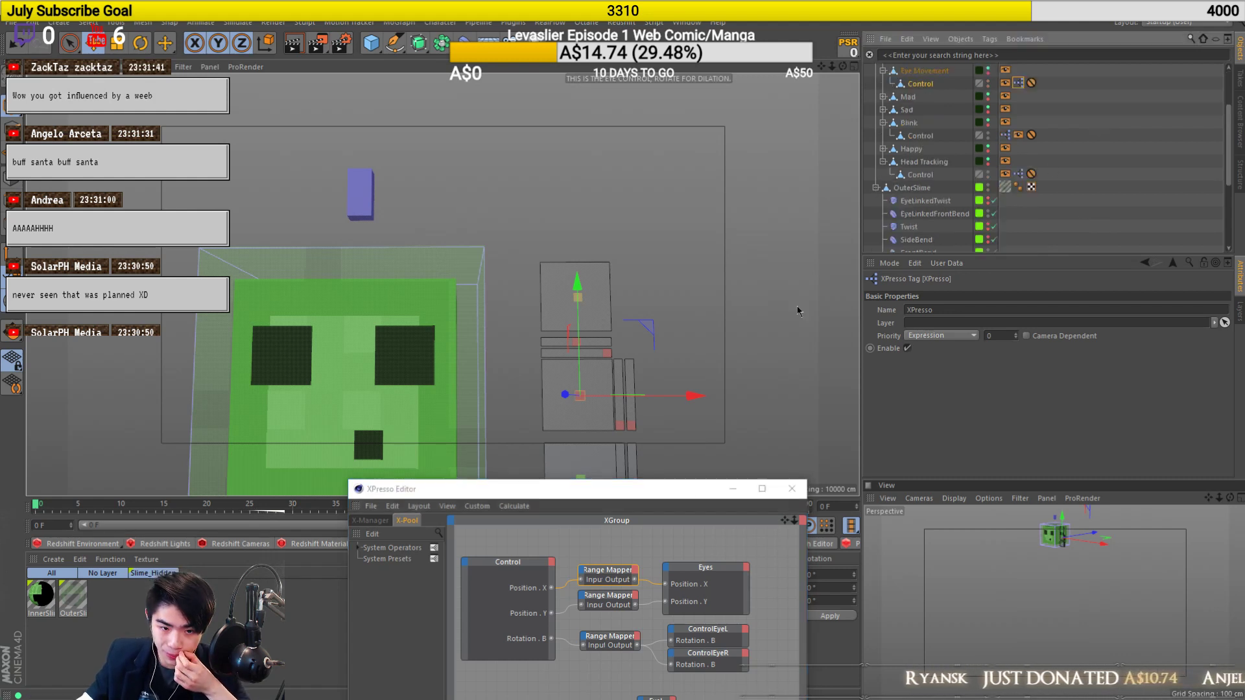
drag(578, 387, 719, 377)
key(ctrl+z)
key(ctrl+z)
Try moving the Head Tracking control in several directions to test the head and eye response, undoing the moves.
click(578, 297)
drag(577, 223, 662, 107)
key(ctrl+z)
drag(673, 303, 724, 283)
drag(849, 313, 686, 307)
key(ctrl+z)
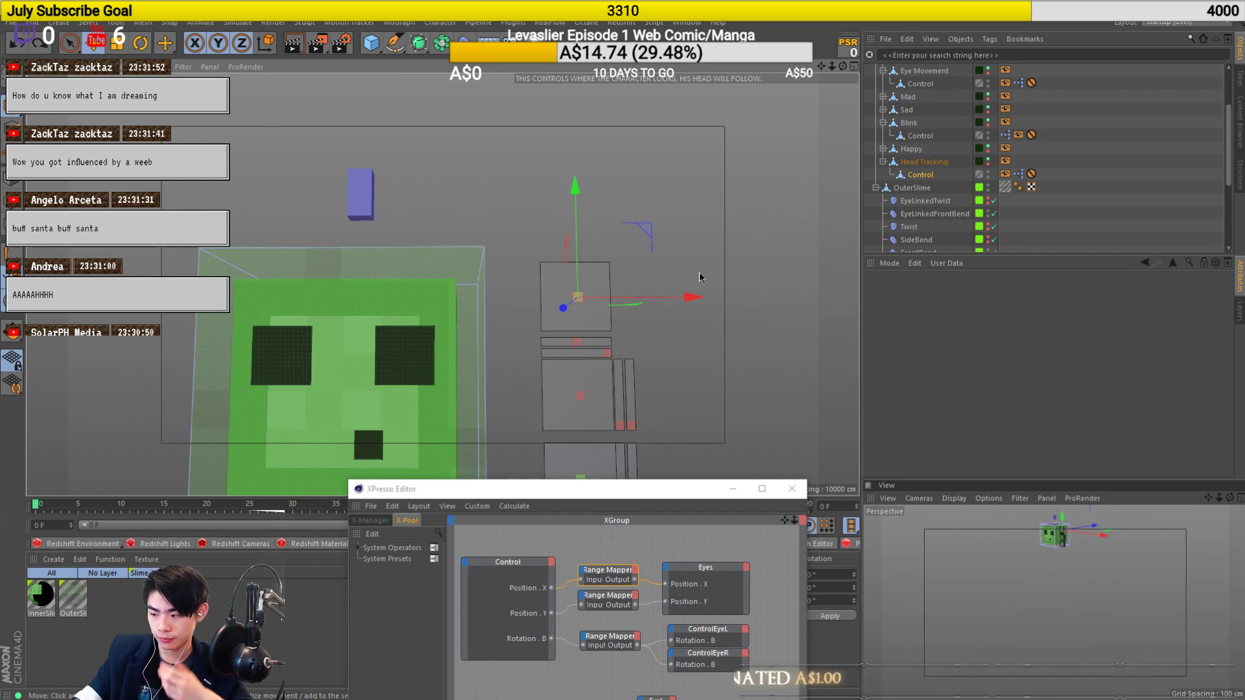
Inspect the InnerSlime object, the Head Tracking control, and the EyeLinkedTwist and EyeLinkedFrontBend deformers.
scroll(1003, 179, down, 3)
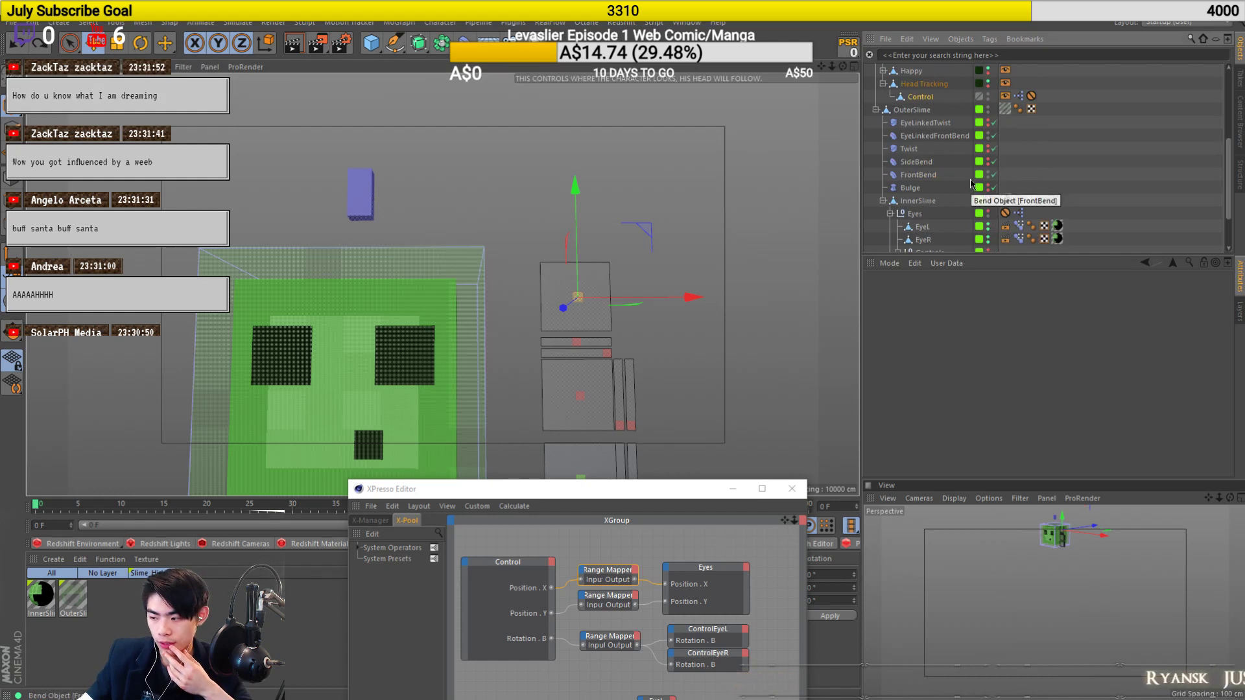
click(919, 201)
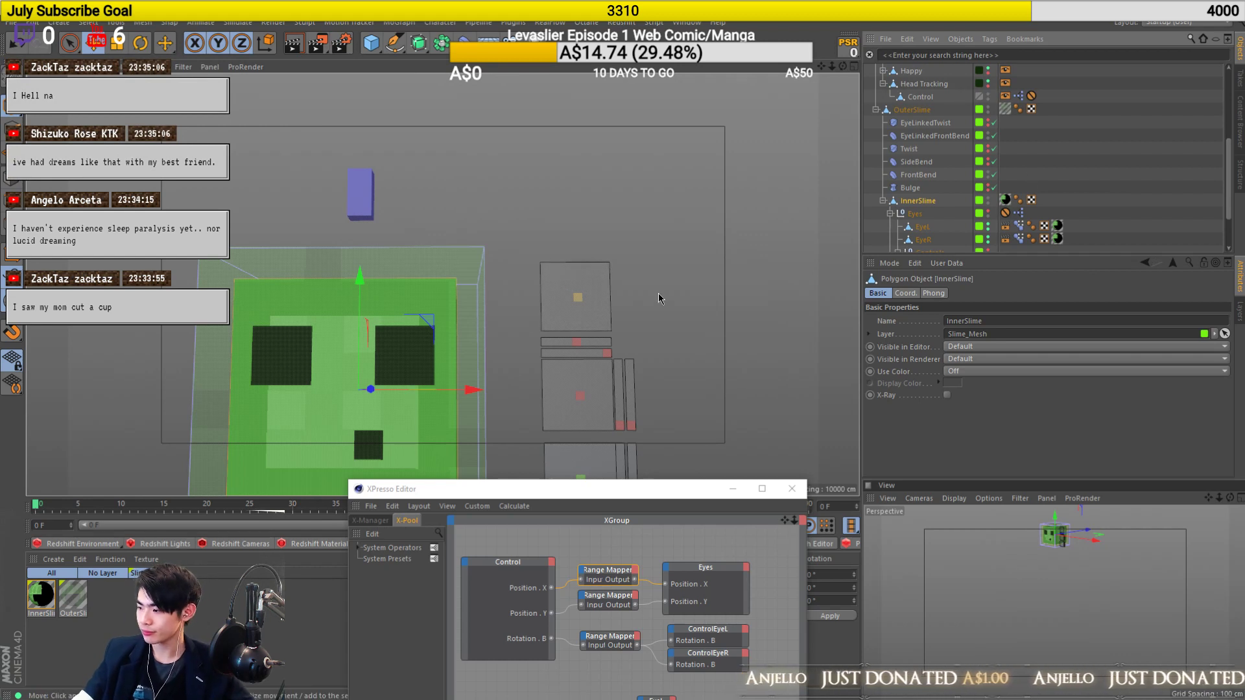
scroll(661, 292, down, 3)
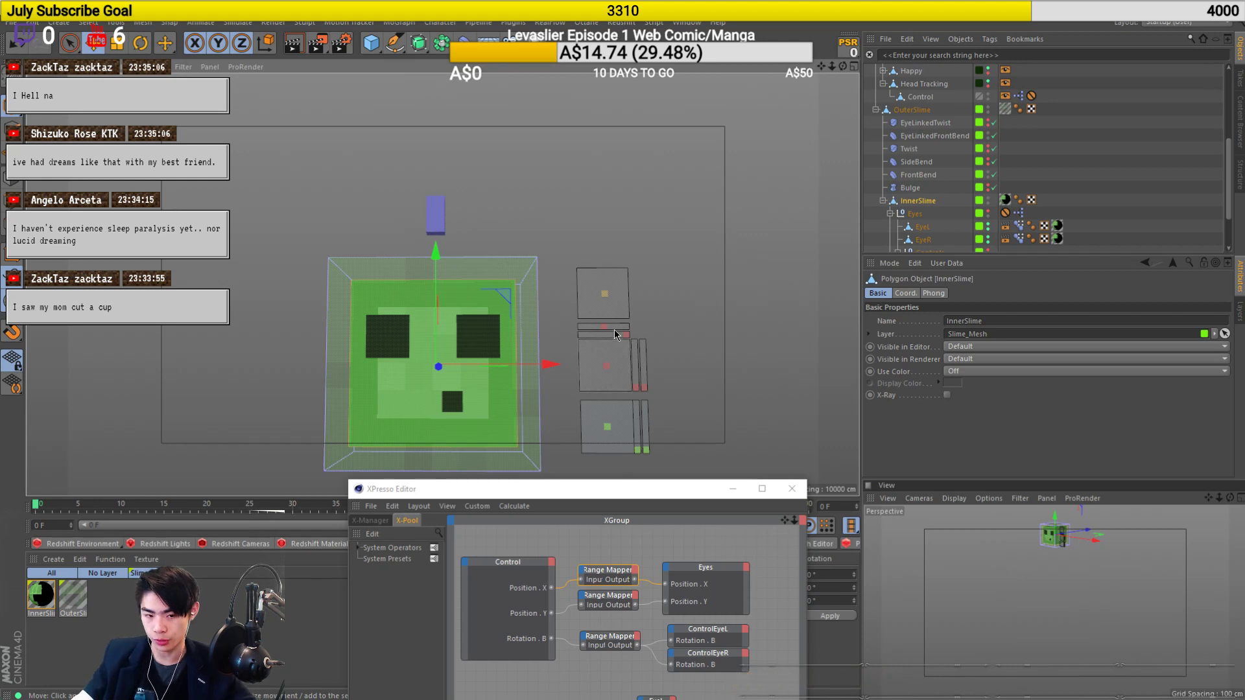
click(604, 292)
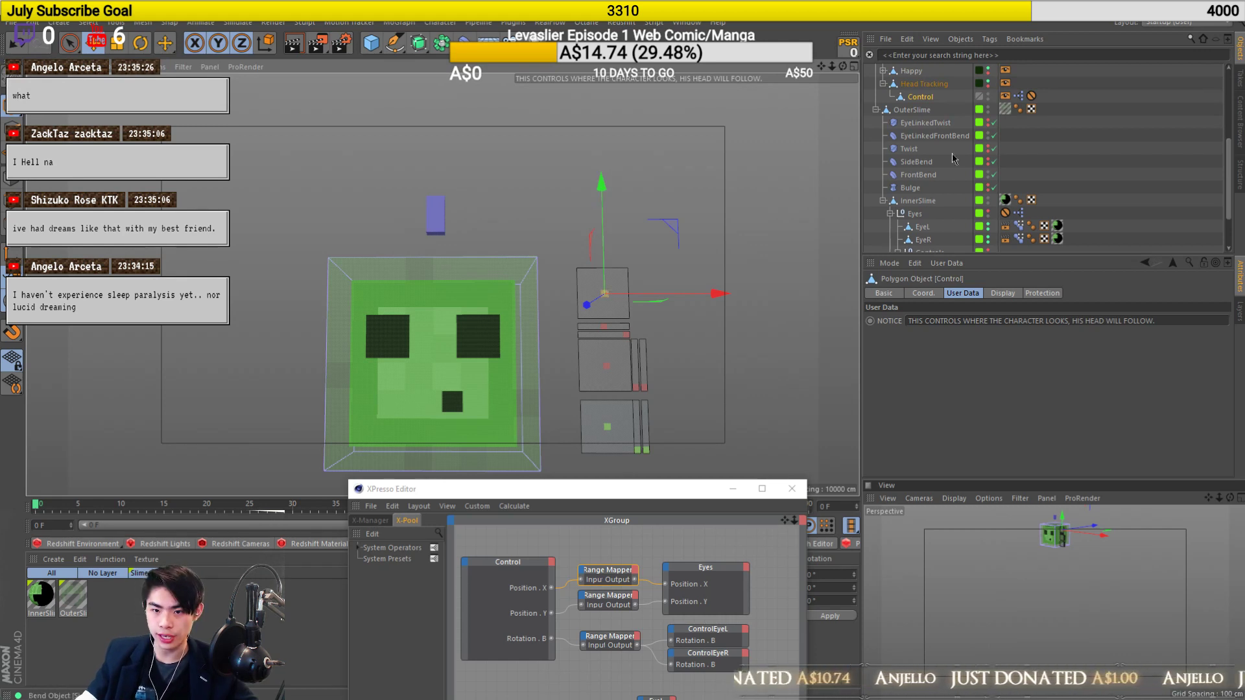
click(908, 126)
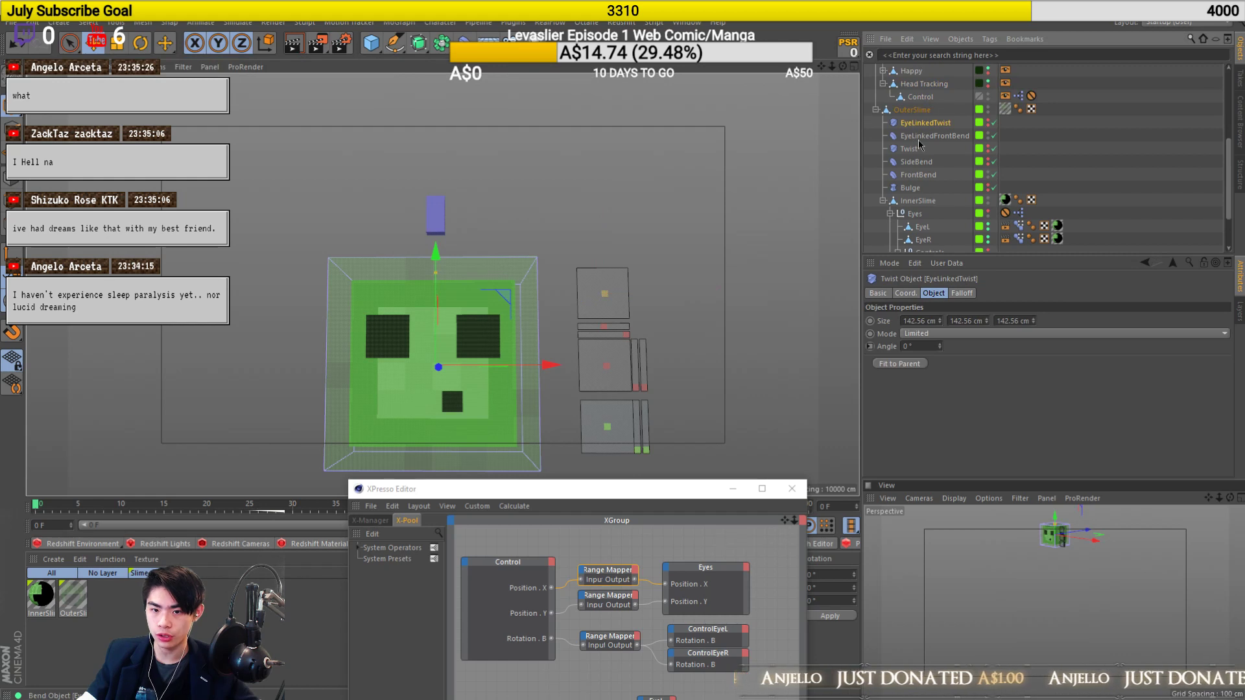
click(957, 136)
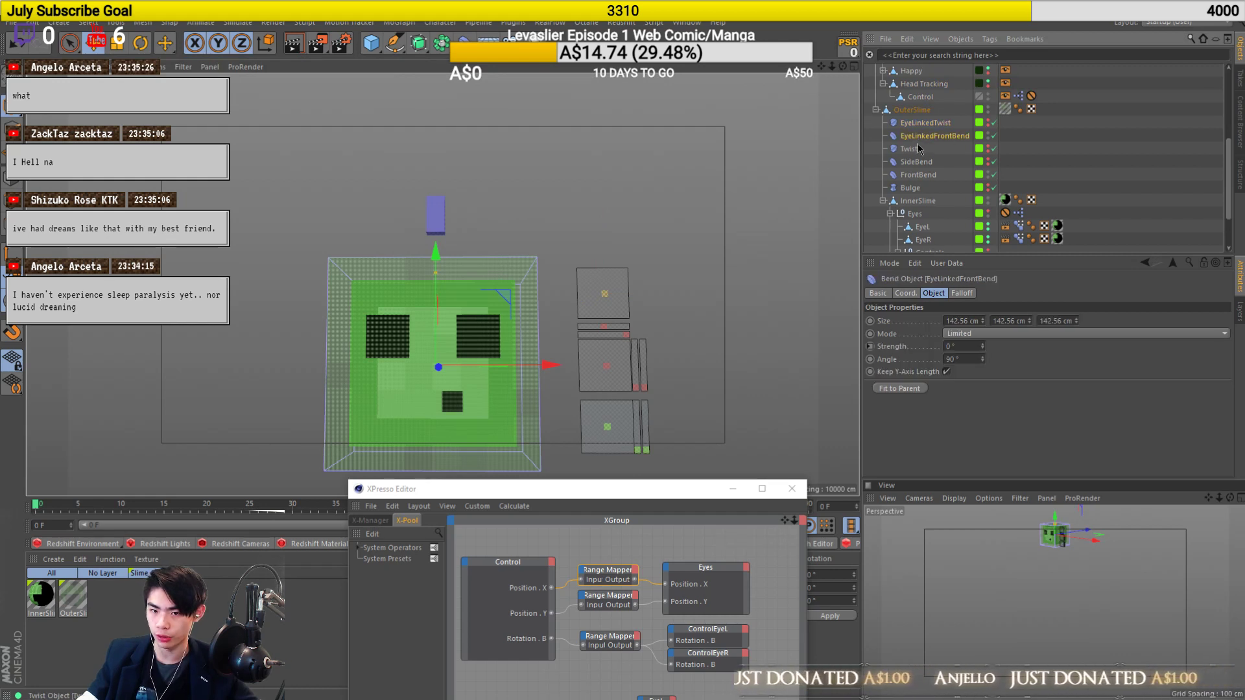
Try bending the slime with the blue control above its head and undo the deformation.
click(435, 214)
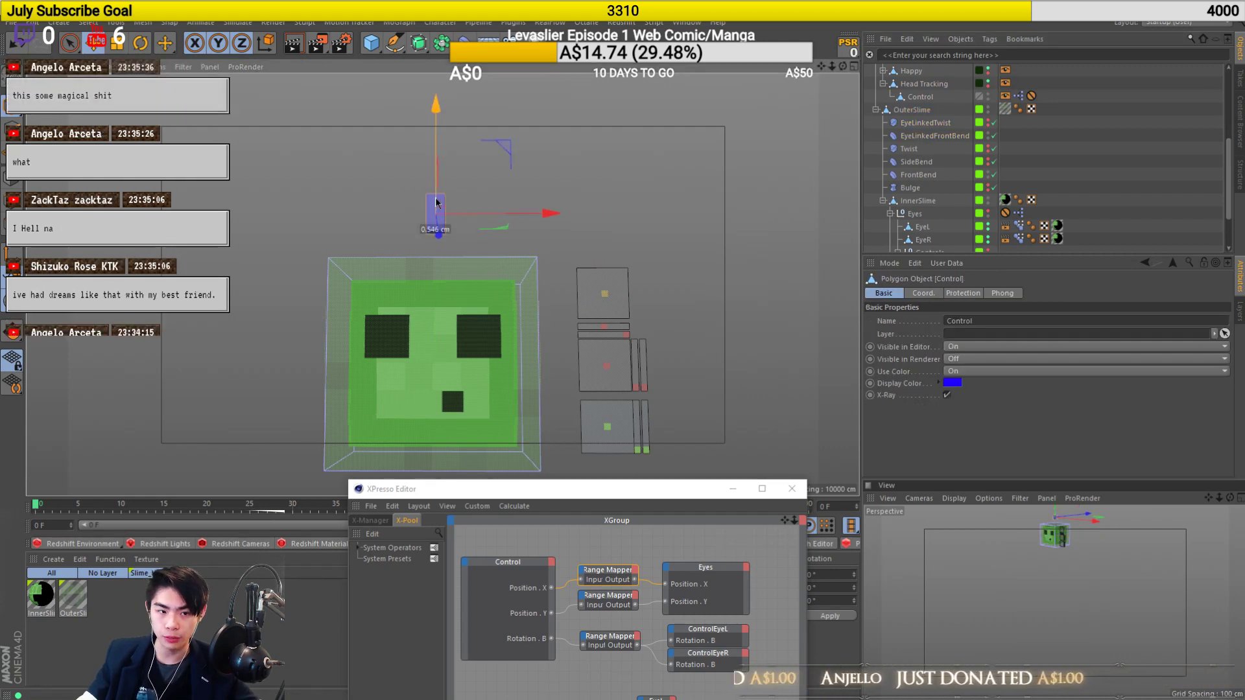
alt+drag(483, 271, 703, 220)
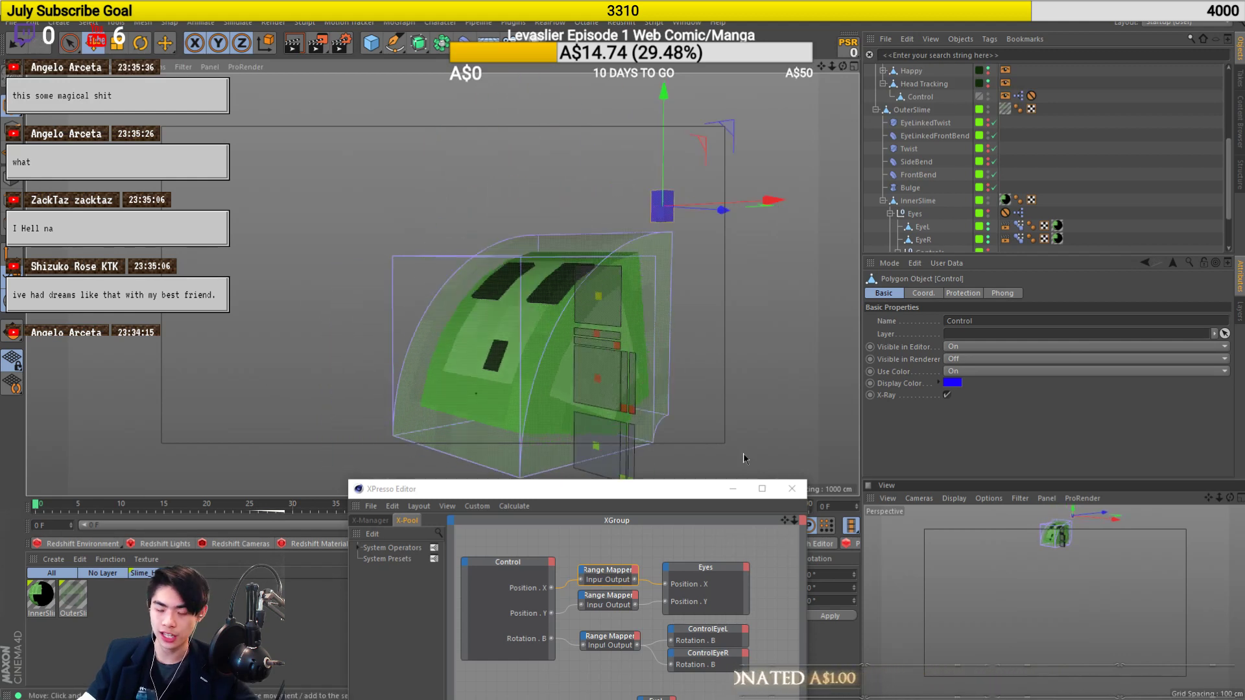
key(ctrl+z)
Review the EyeLinkedFrontBend deformer, try moving the Head Tracking control, and undo that move.
click(914, 138)
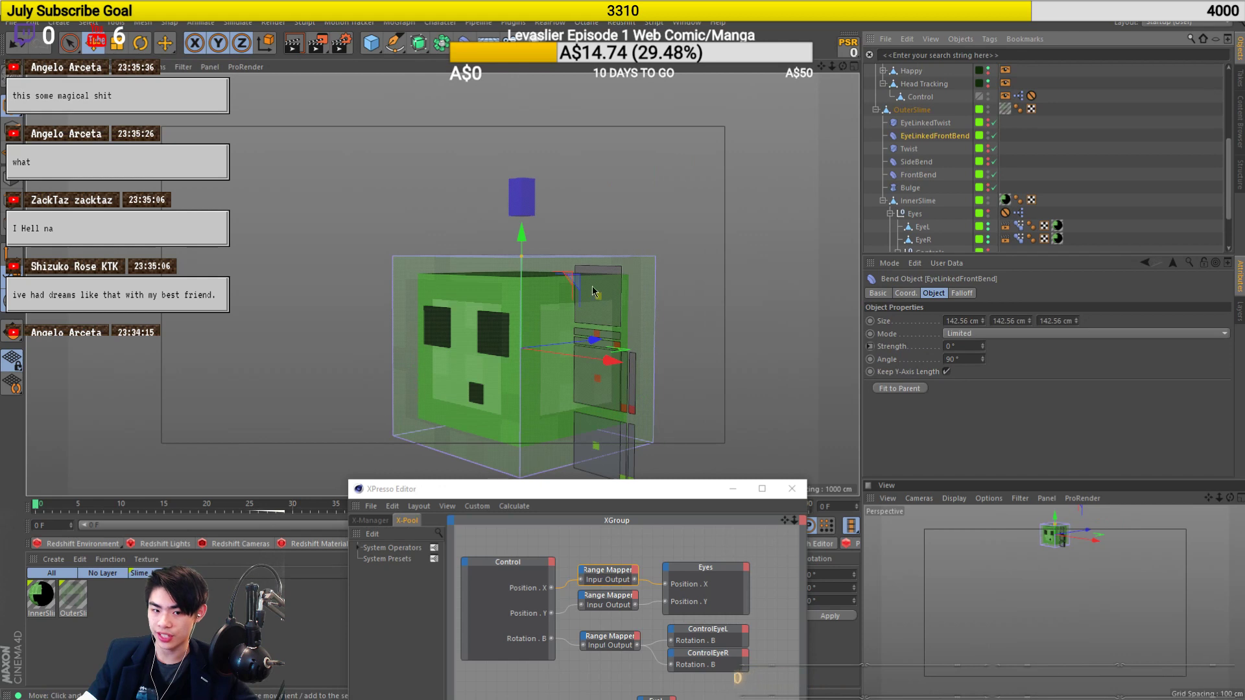
alt+drag(636, 250, 603, 344)
click(603, 297)
mouse_move(603, 194)
mouse_down()
mouse_move(604, 153)
mouse_move(578, 221)
mouse_move(579, 199)
mouse_up()
key(ctrl+z)
Try raising the Eye Movement control to shift both eyes upward and undo the move.
click(606, 371)
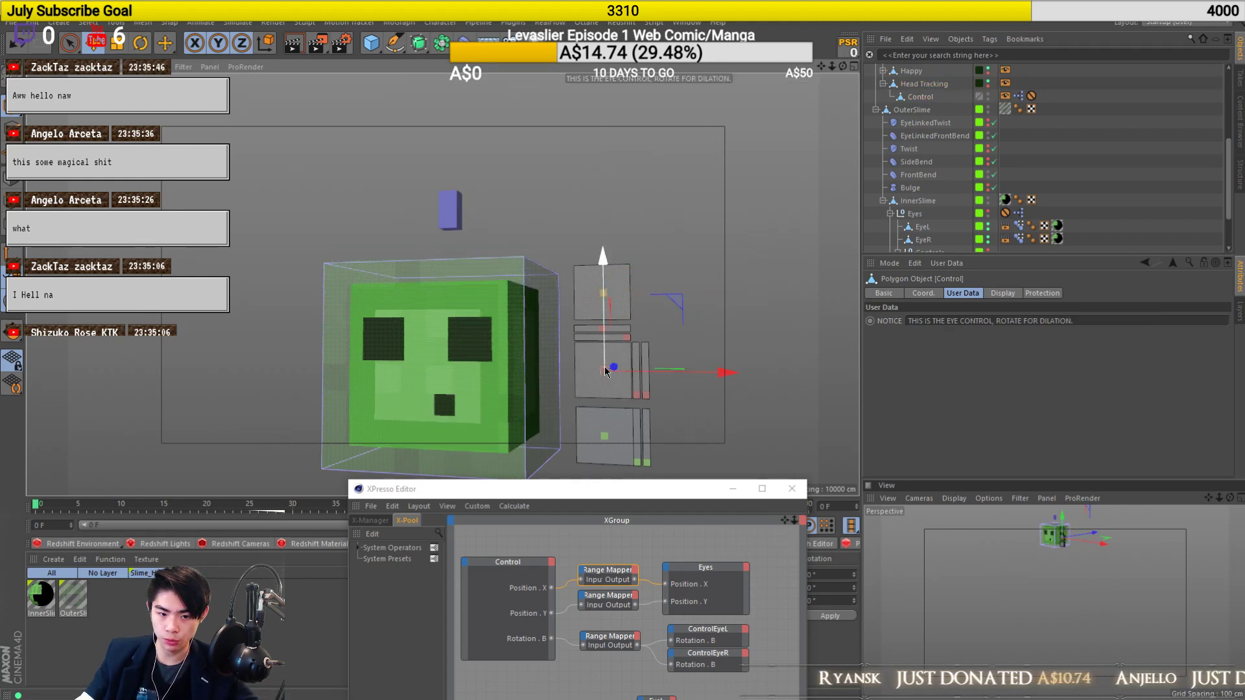
drag(605, 371, 603, 349)
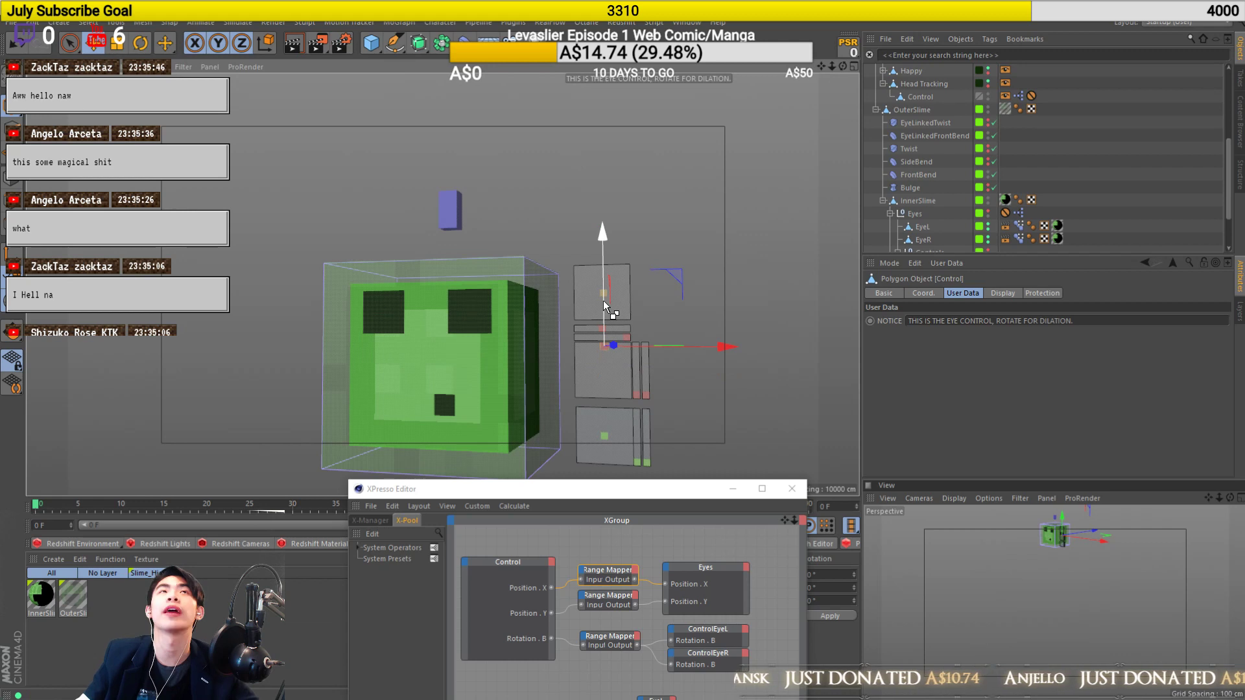
key(ctrl+z)
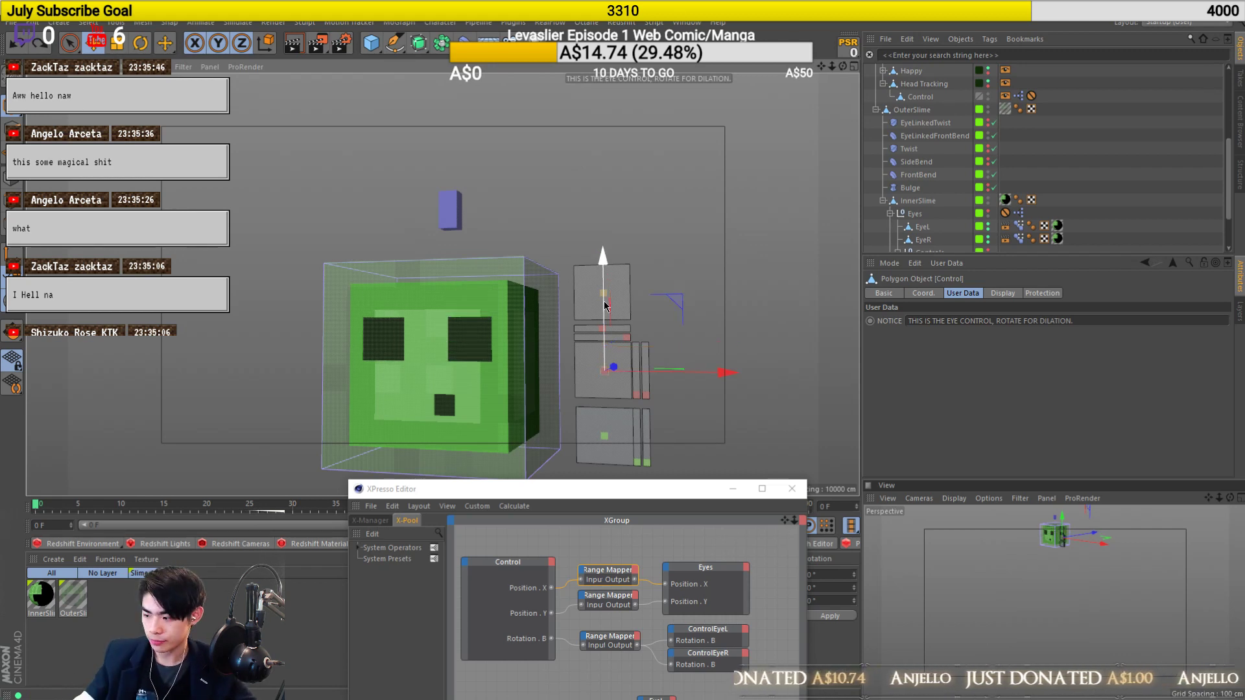
Inspect the slime's face up close and select the ControlEyeL node in the Eye Movement XPresso graph.
scroll(458, 351, up, 1)
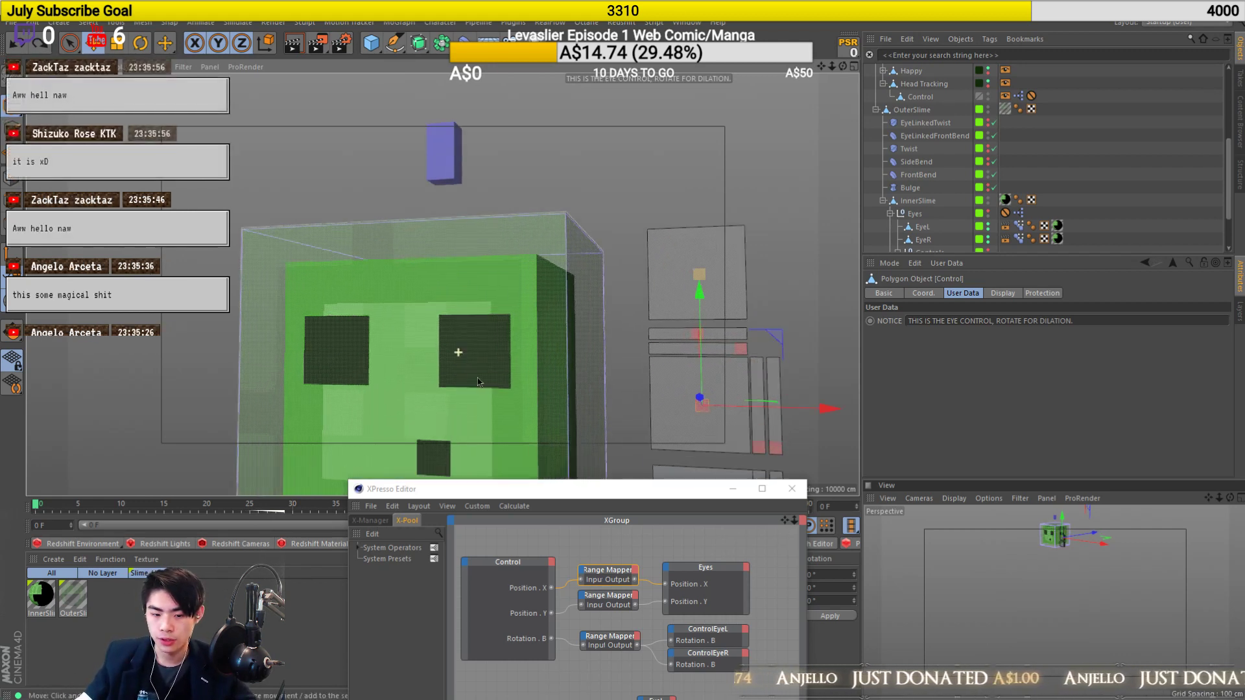
alt+middle_drag(483, 404, 443, 262)
alt+drag(443, 262, 537, 368)
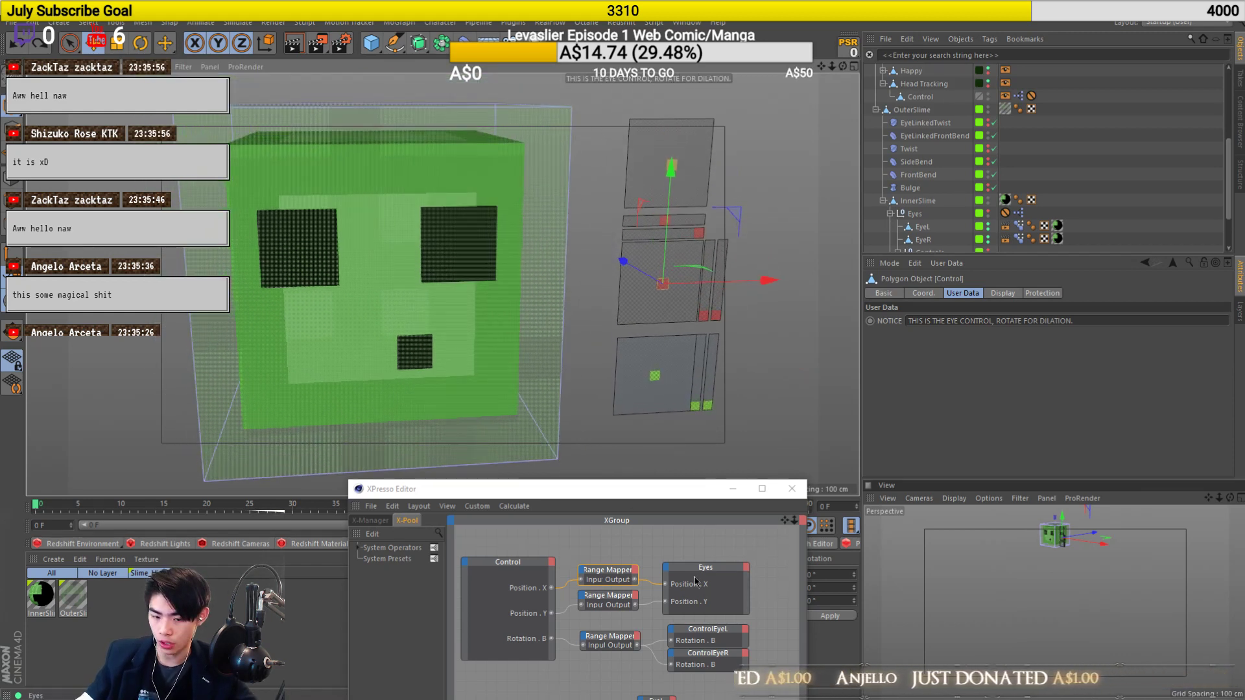
click(704, 639)
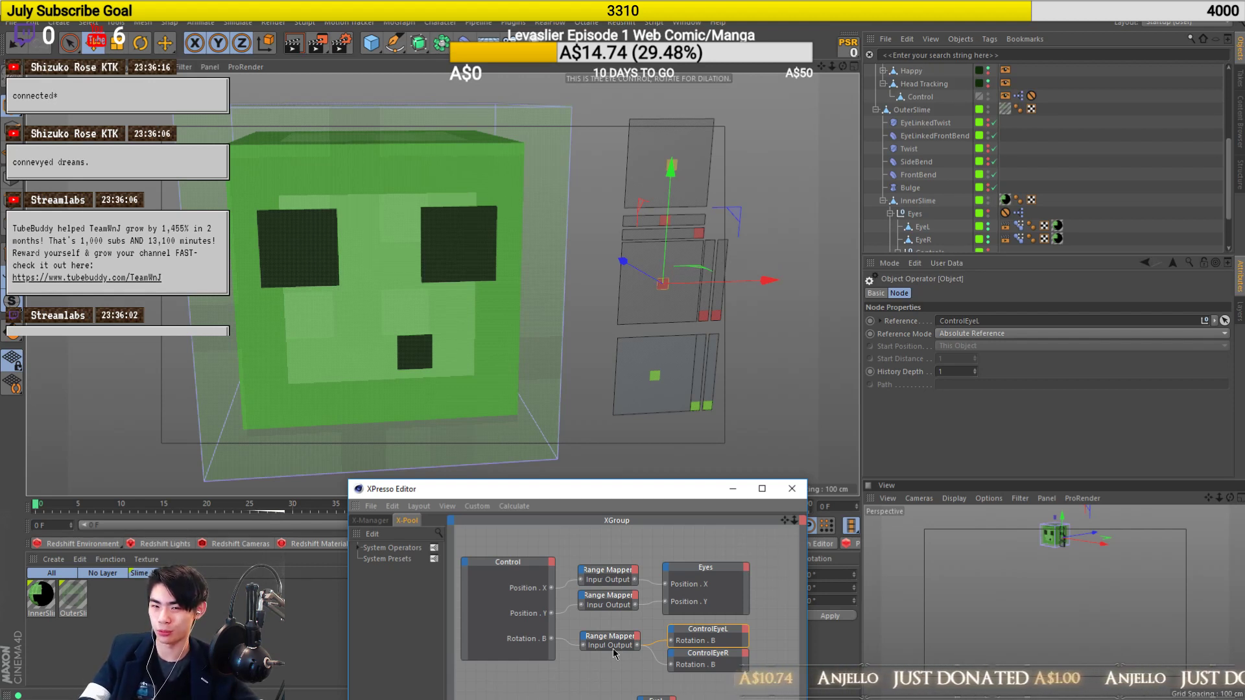
Find and launch the game Yume Nikki through the application search launcher.
key(alt+space)
text(magic)
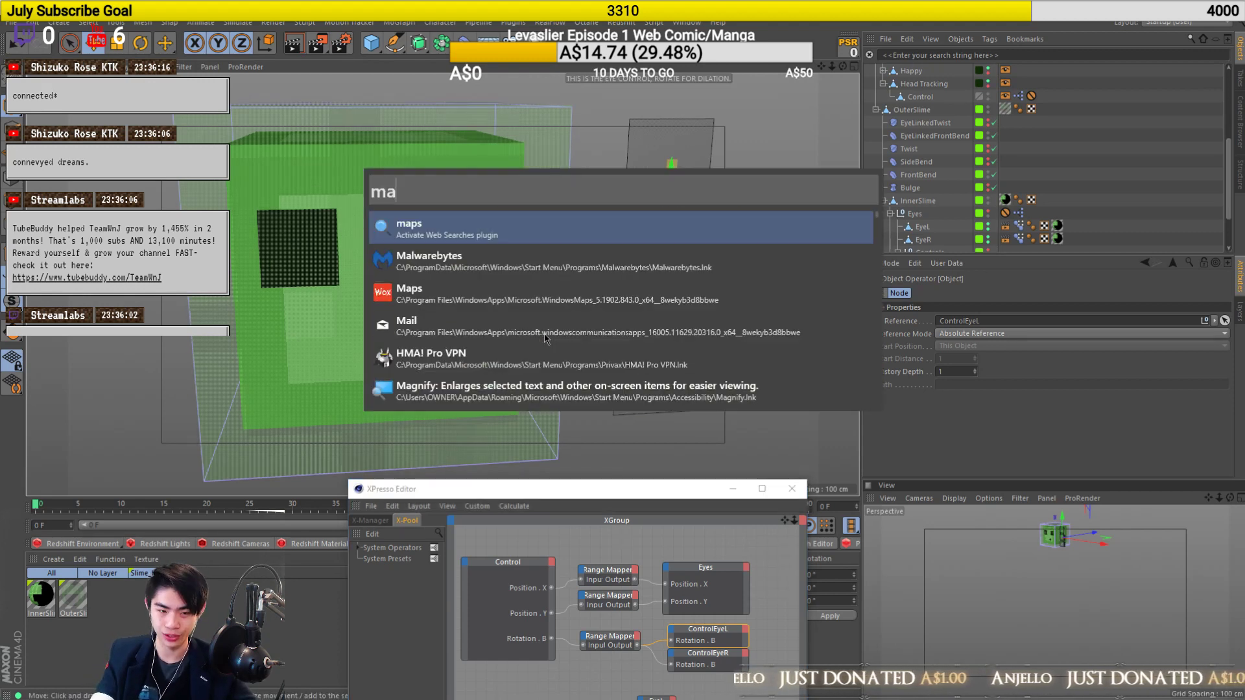
key(BackSpace)
key(BackSpace)
key(BackSpace)
key(BackSpace)
key(BackSpace)
text(yume)
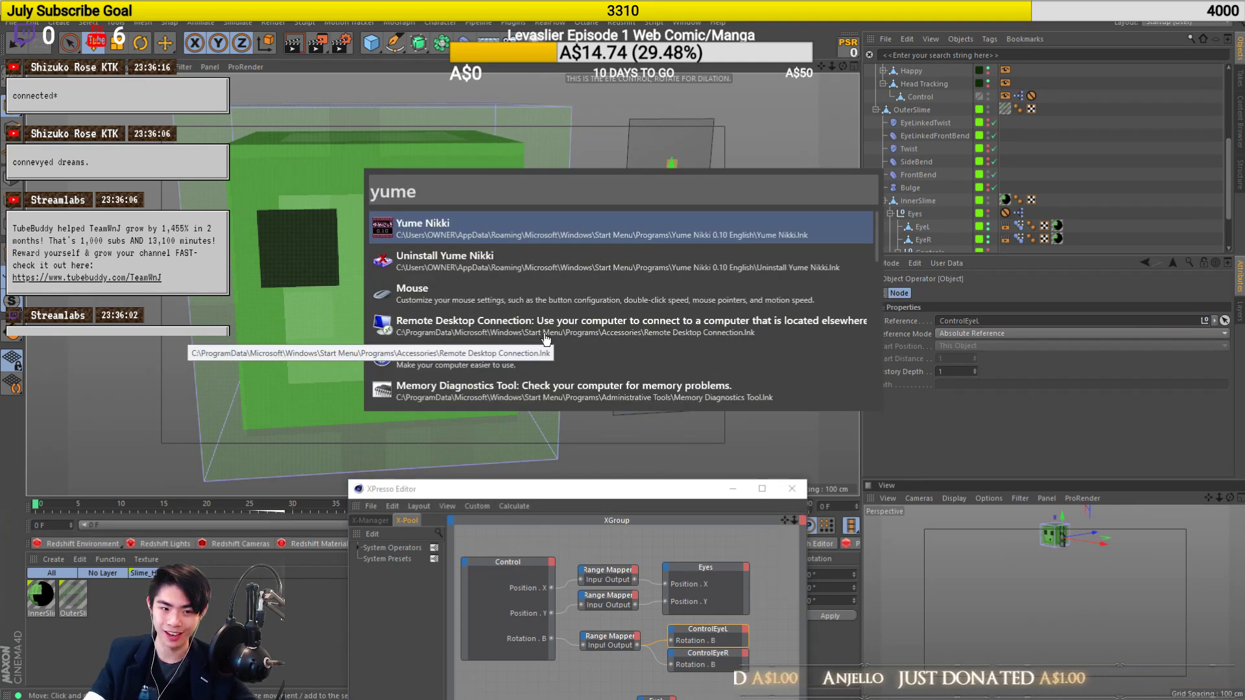
key(Return)
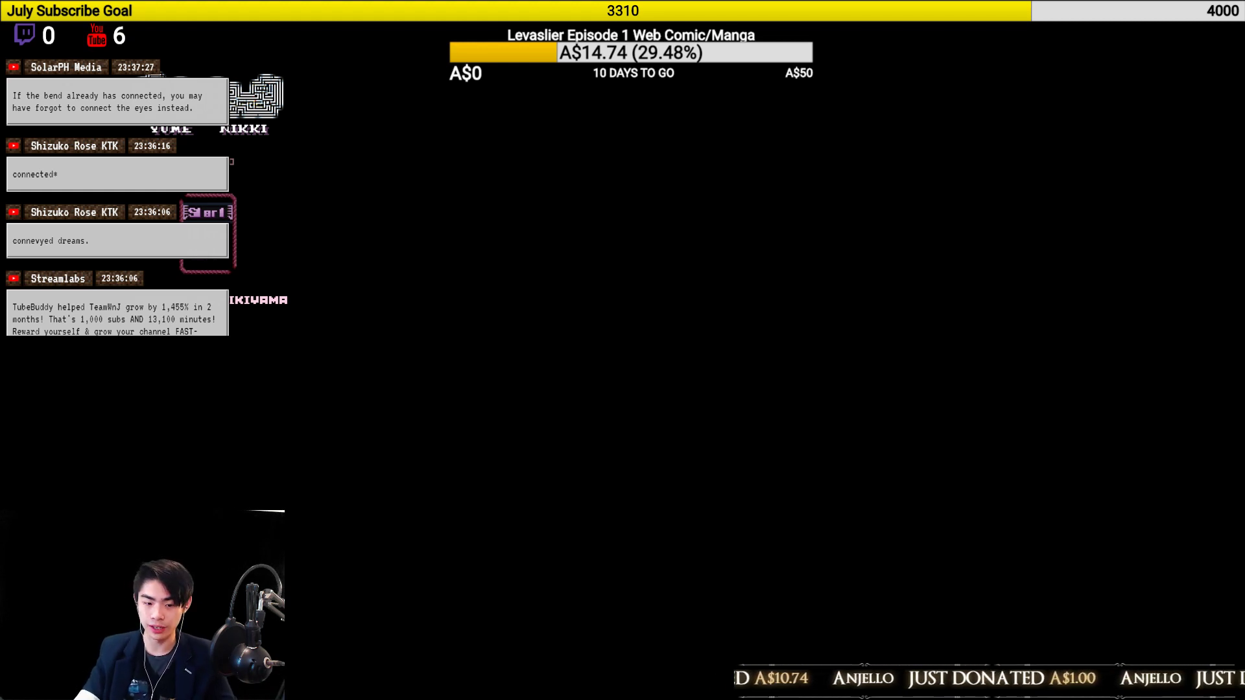
key(Return)
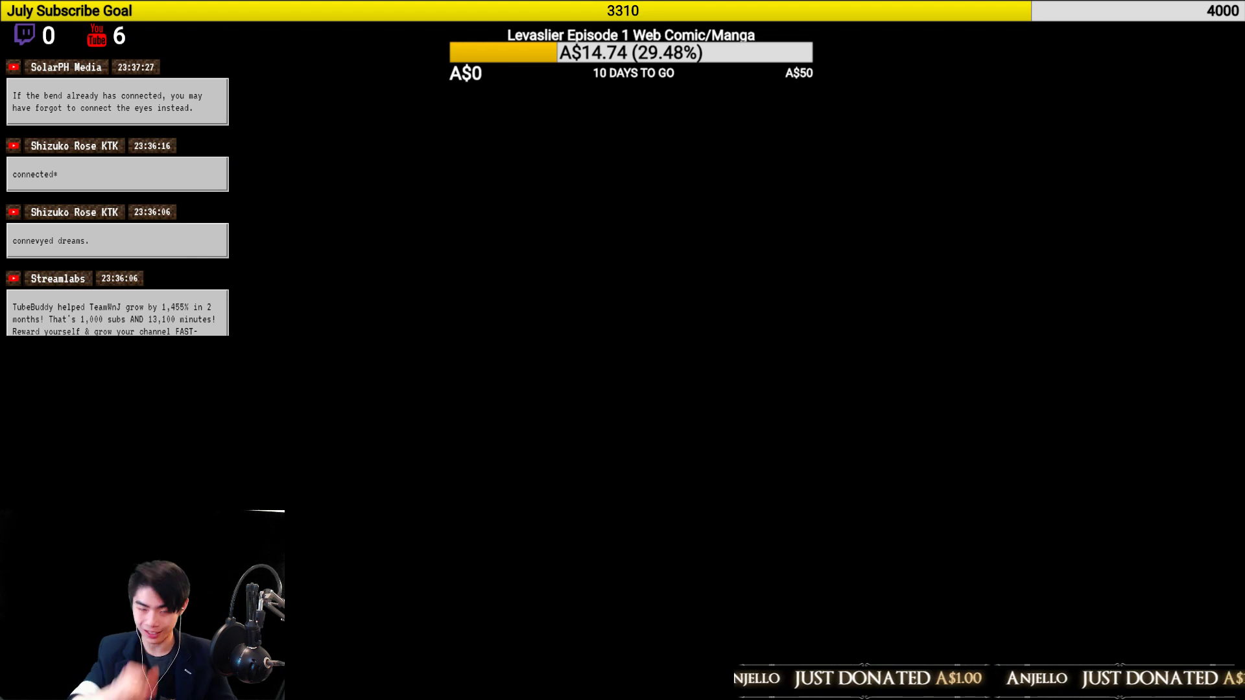
key(Return)
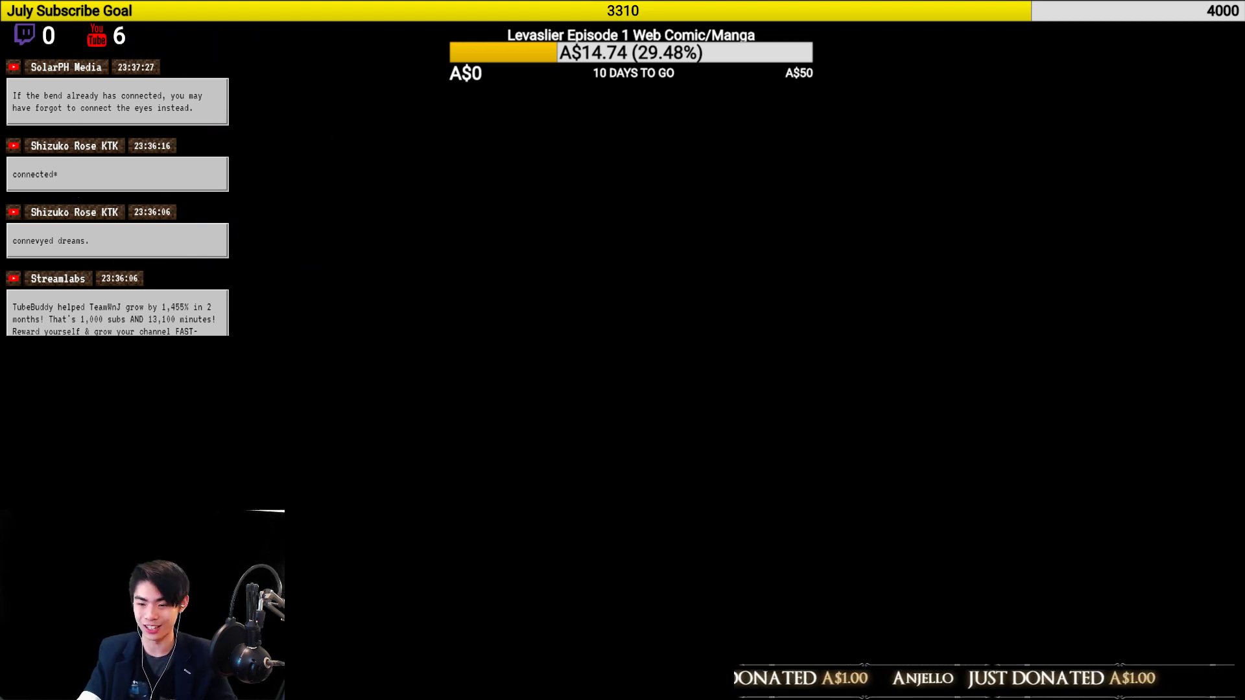
key(Return)
key(Return)
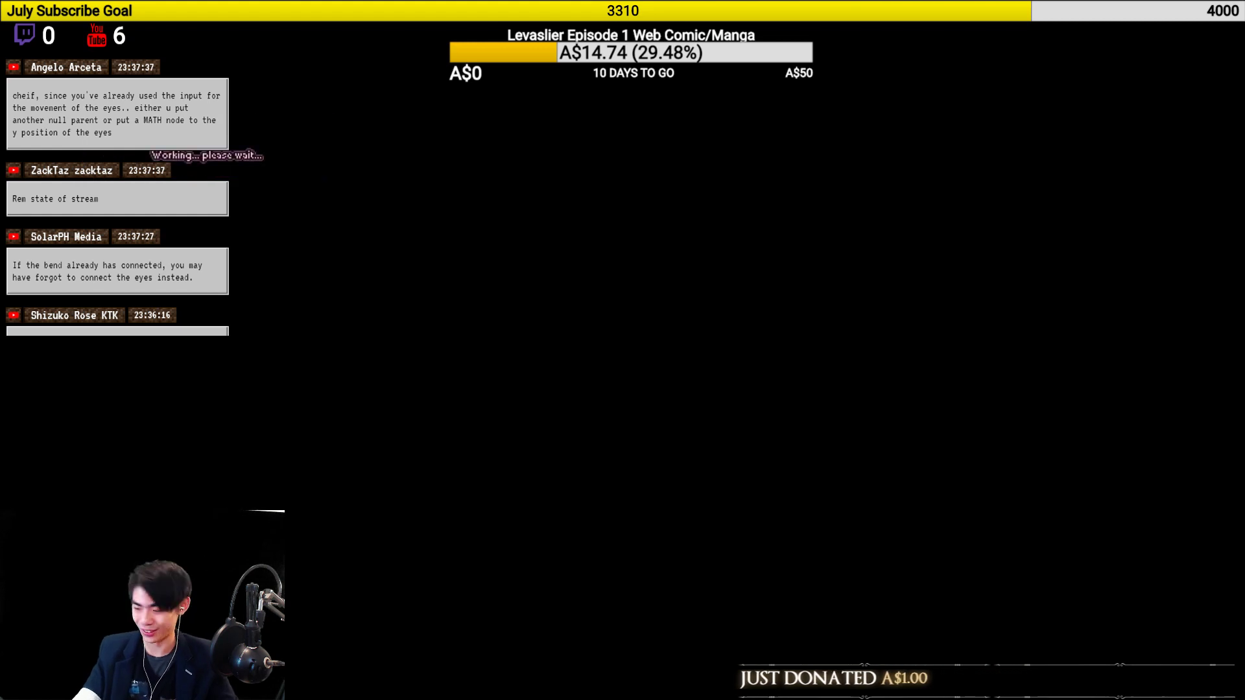
key(Left)
key(Right)
key(Right)
key(Up)
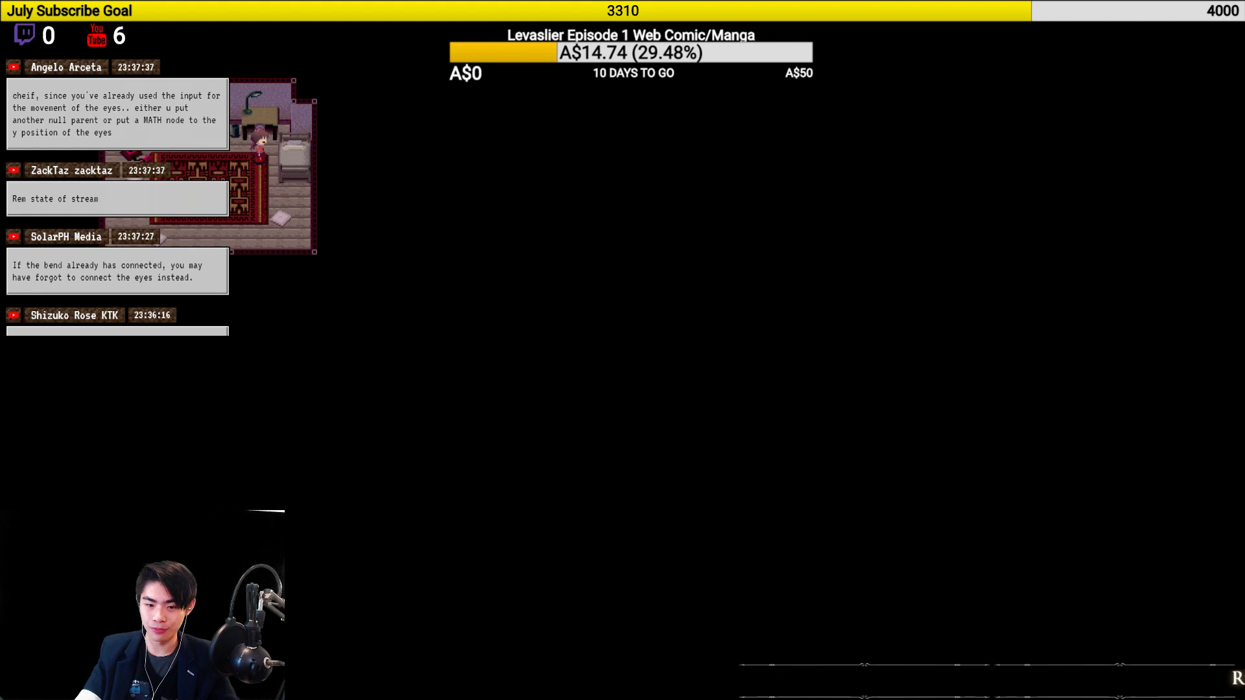
key(Escape)
key(Escape)
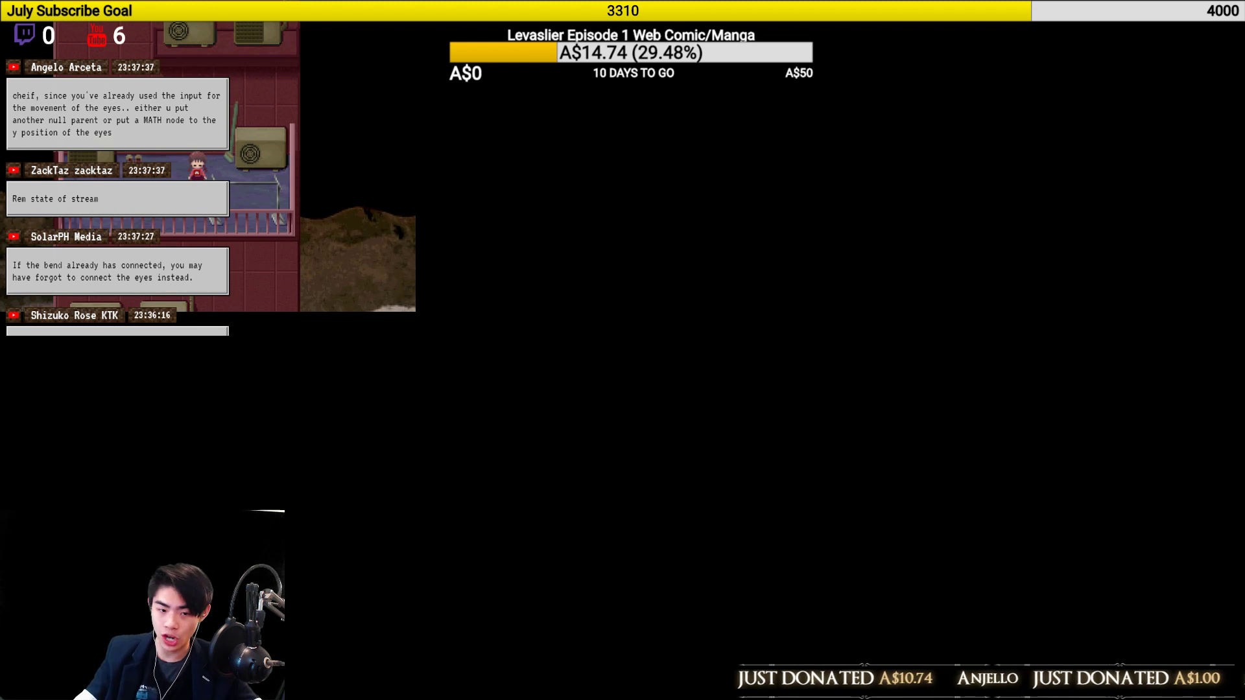
key(alt+Tab)
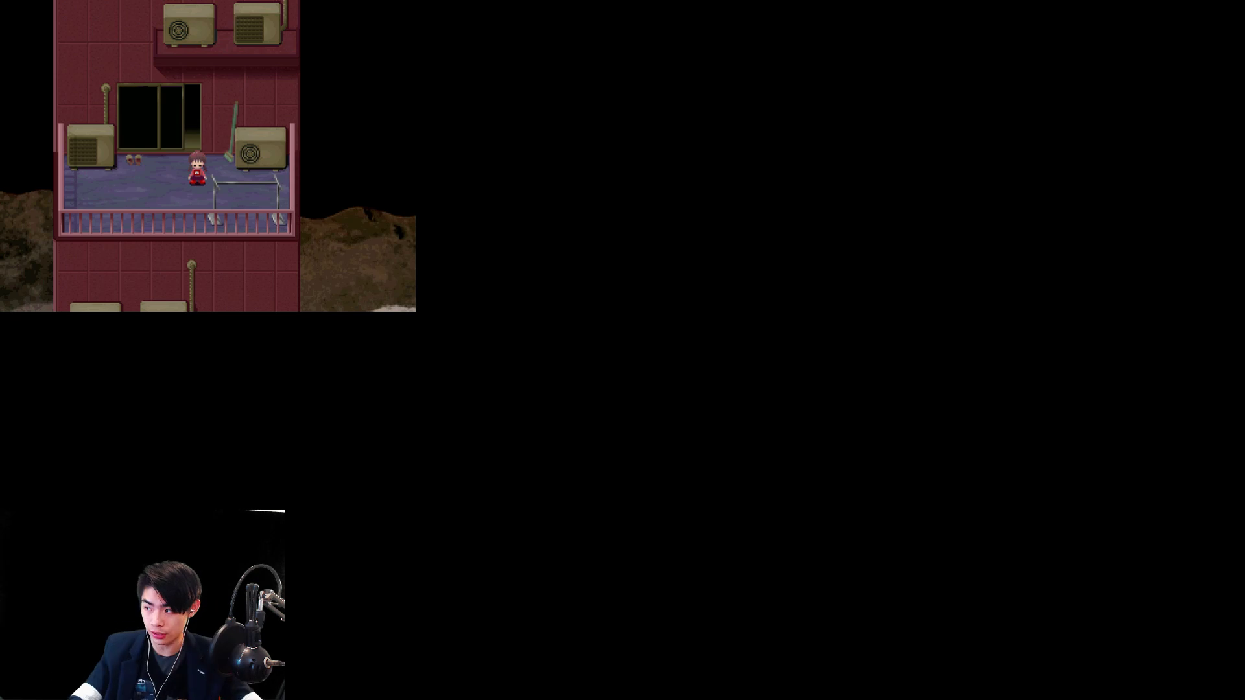
key(Up)
key(Up)
key(Left)
key(Up)
key(Return)
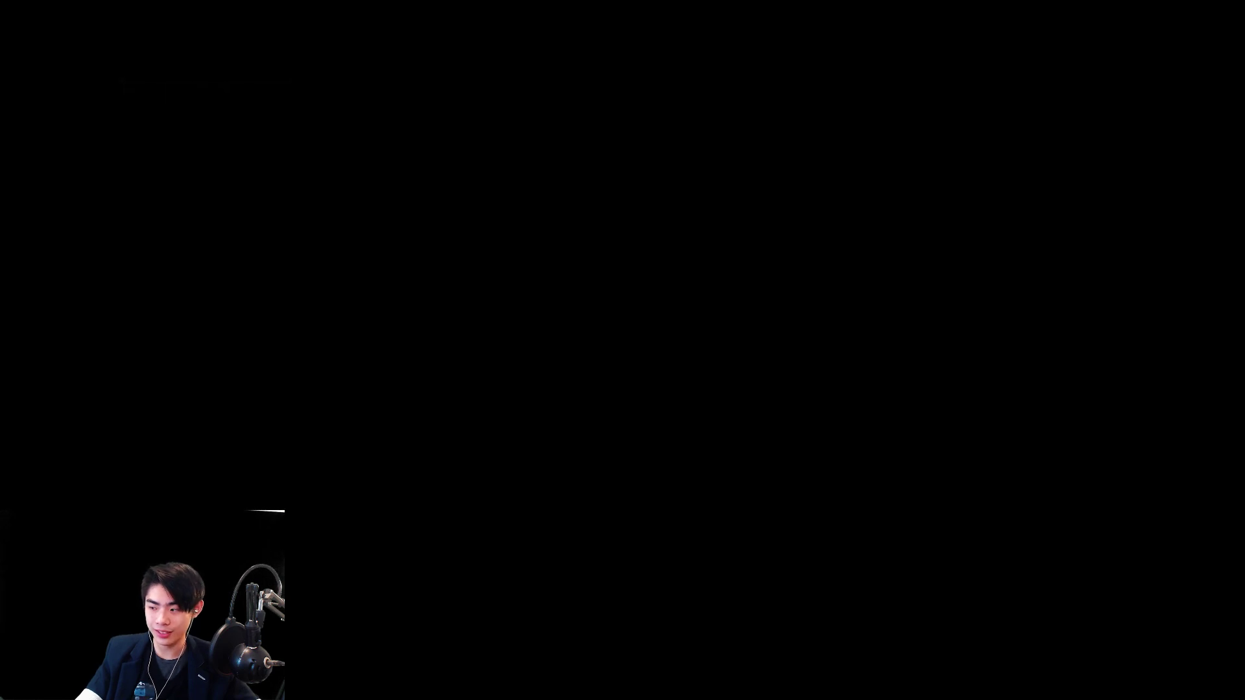
key(Right)
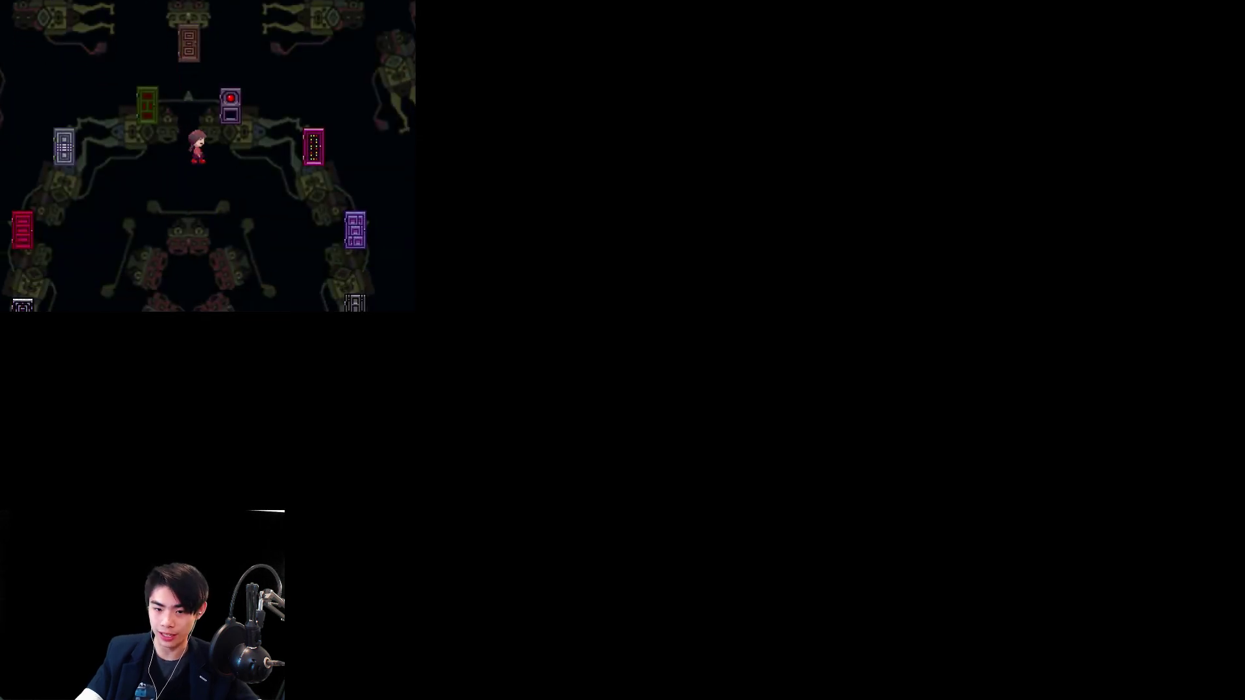
key(Up)
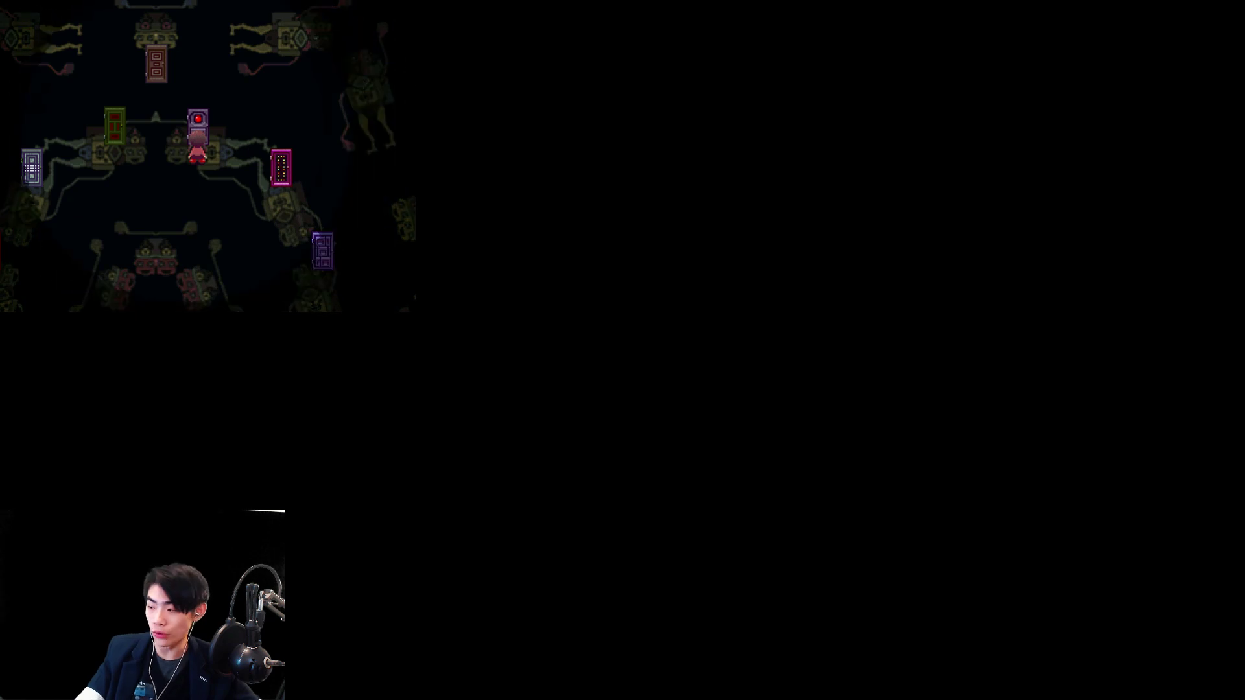
key(Down)
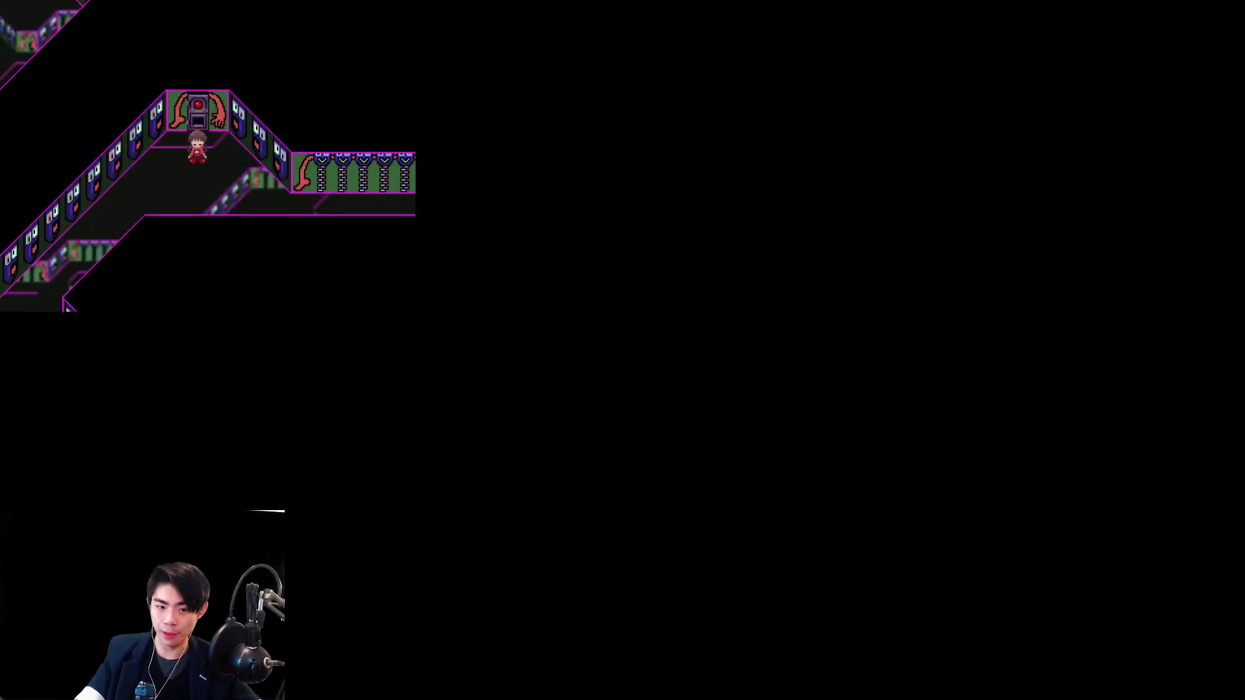
key(Up)
key(Up)
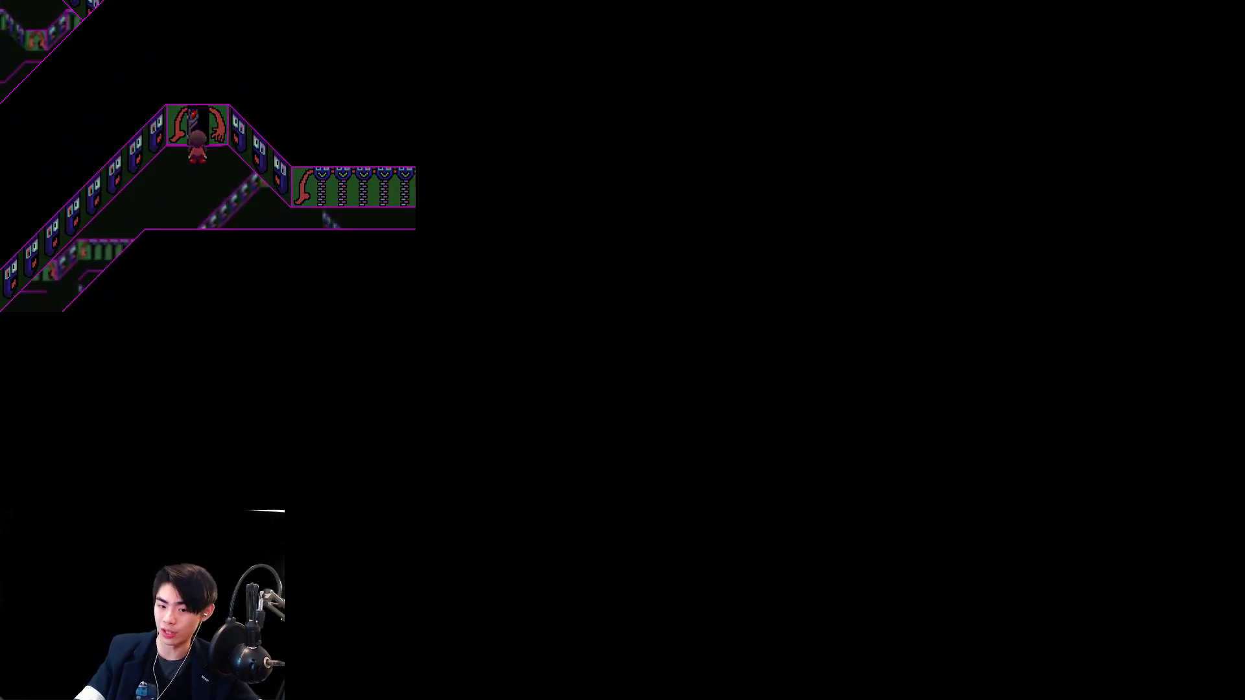
key(Down)
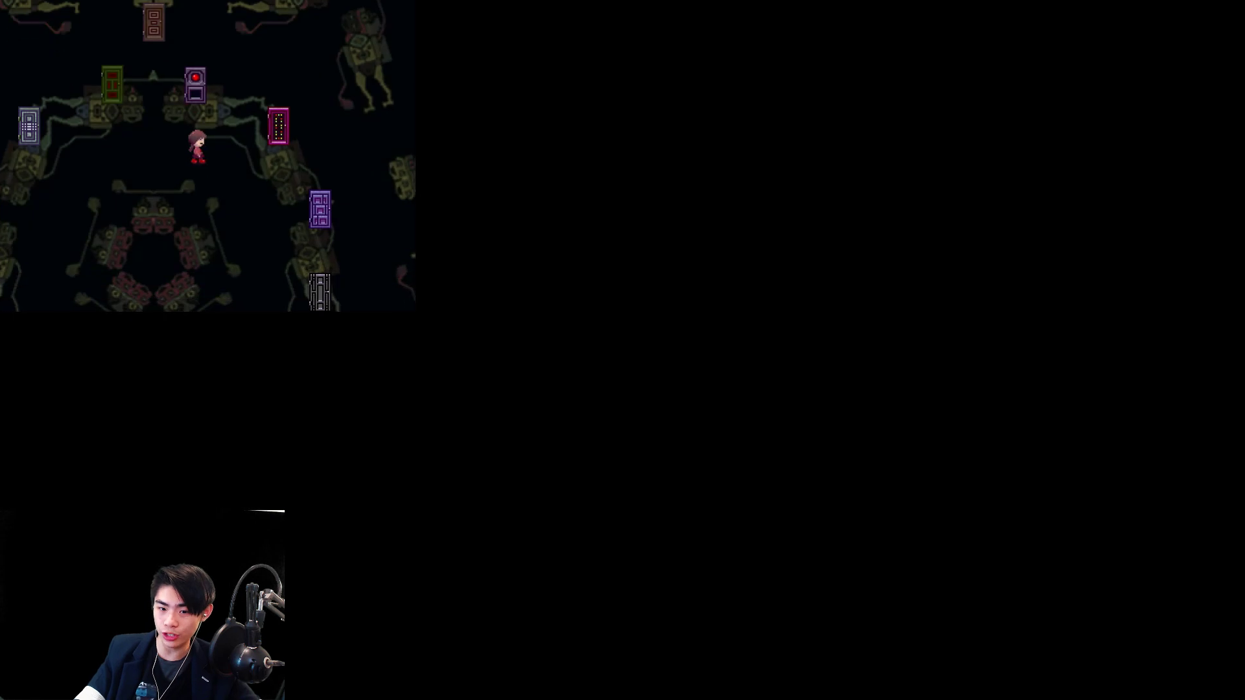
key(Right)
key(Up)
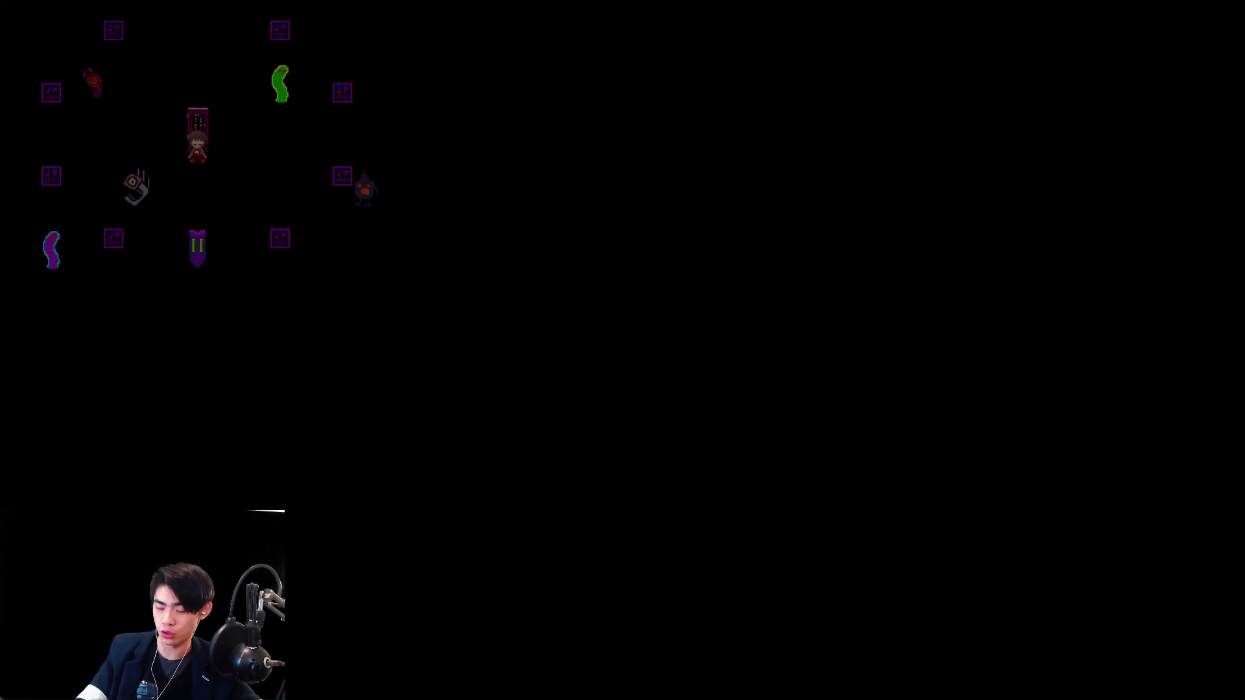
key(Down)
key(Down)
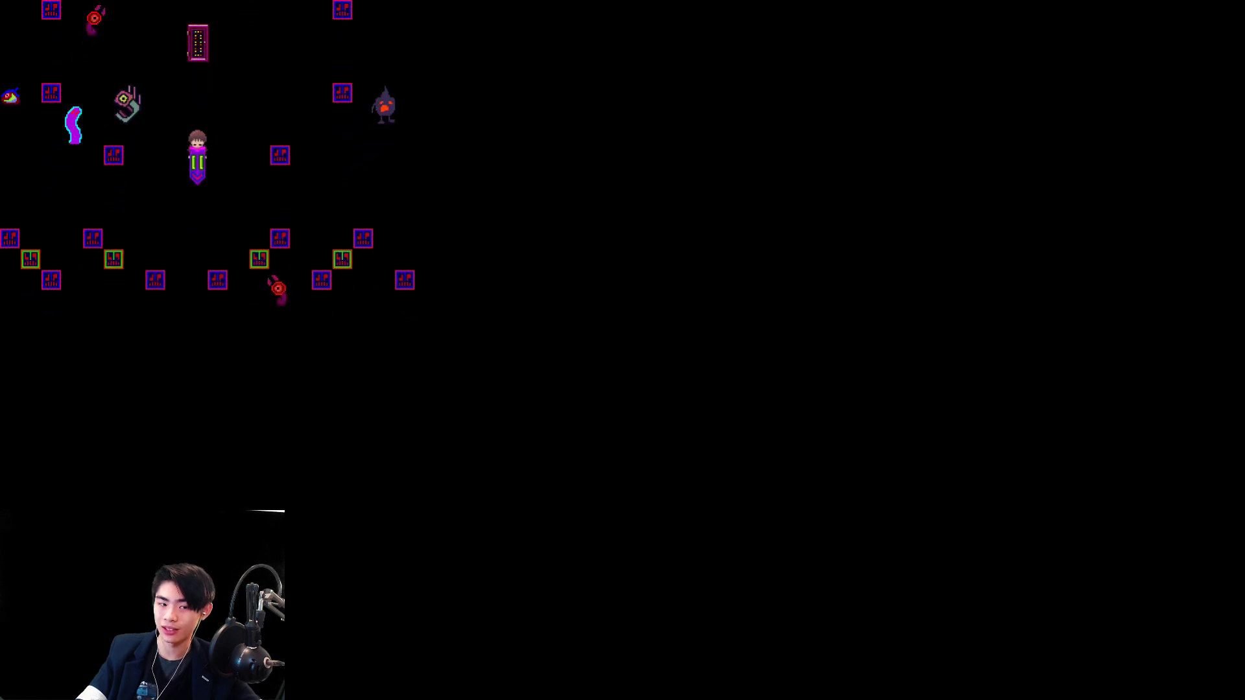
key(Down)
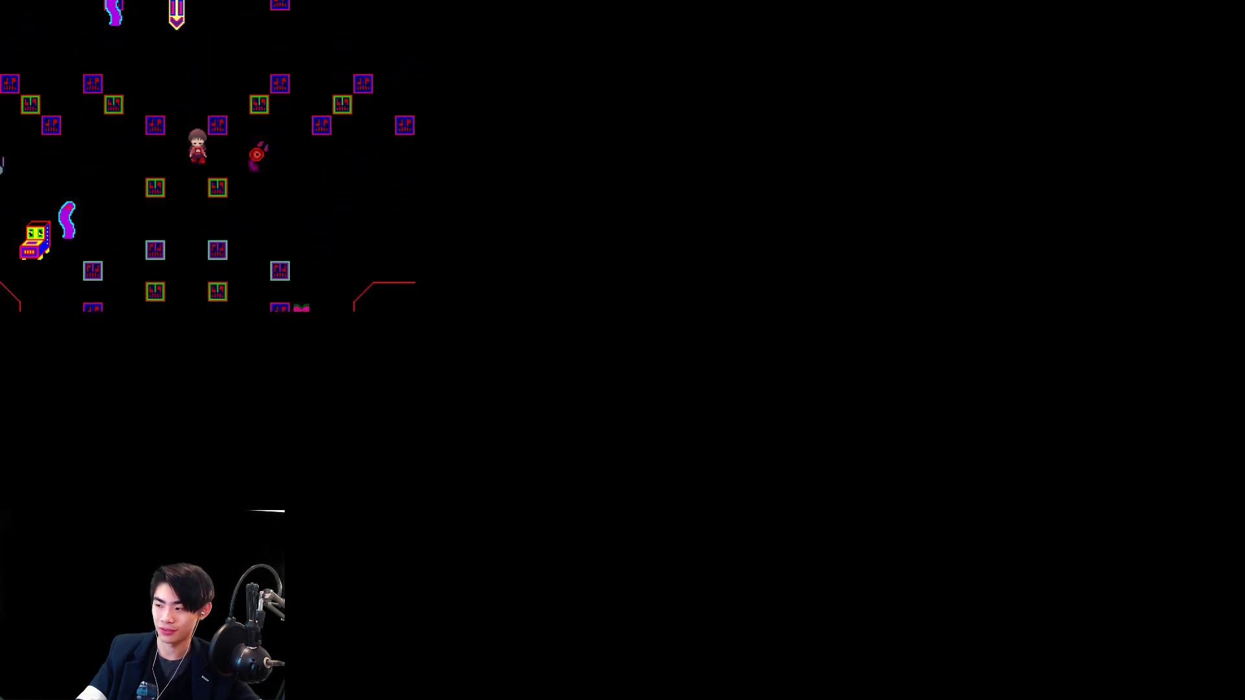
key(Escape)
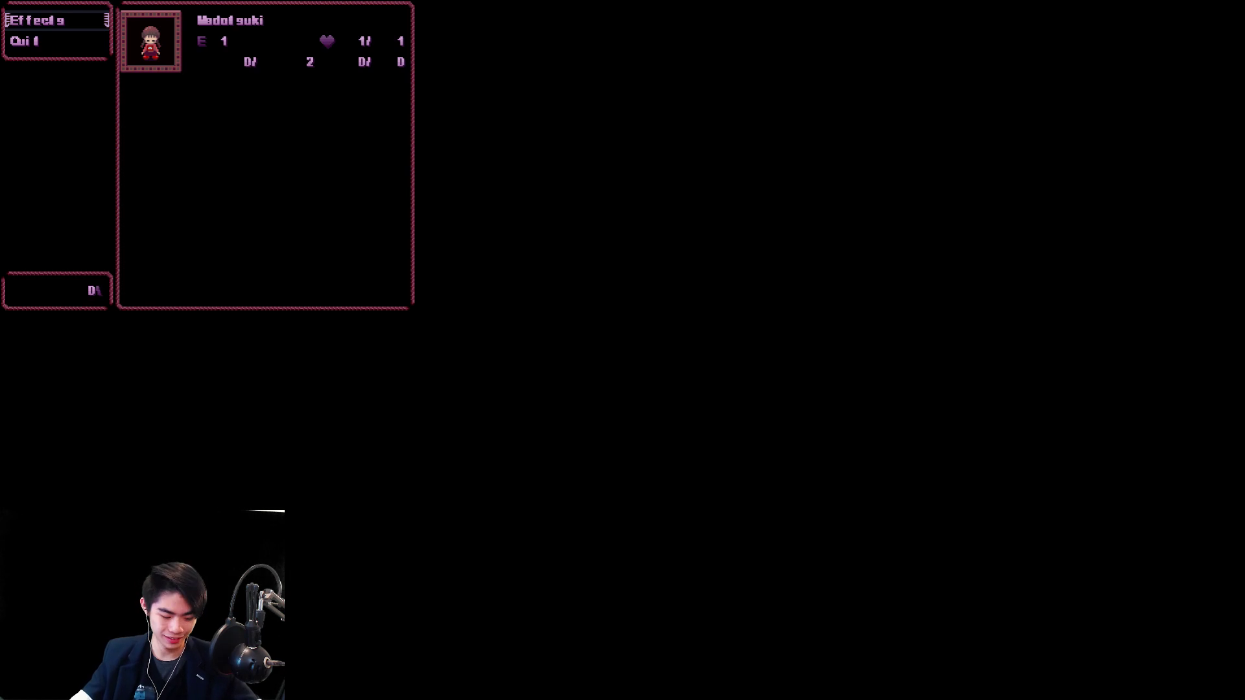
key(Escape)
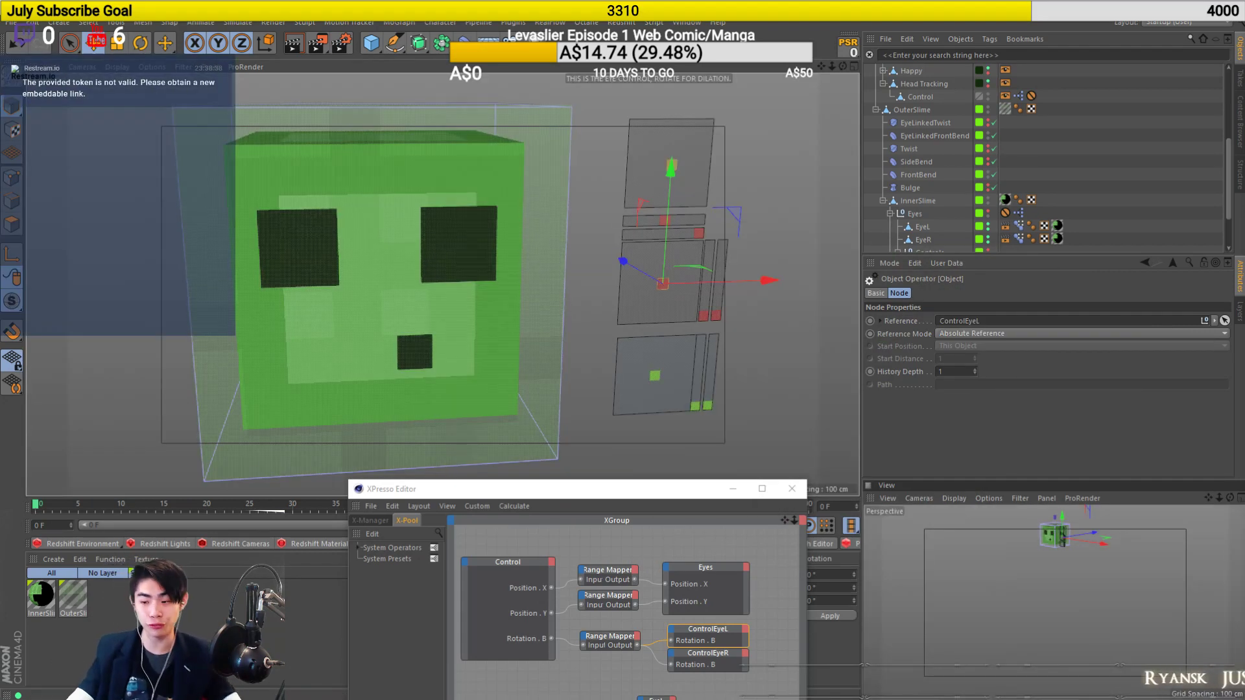
right_click(654, 689)
click(616, 661)
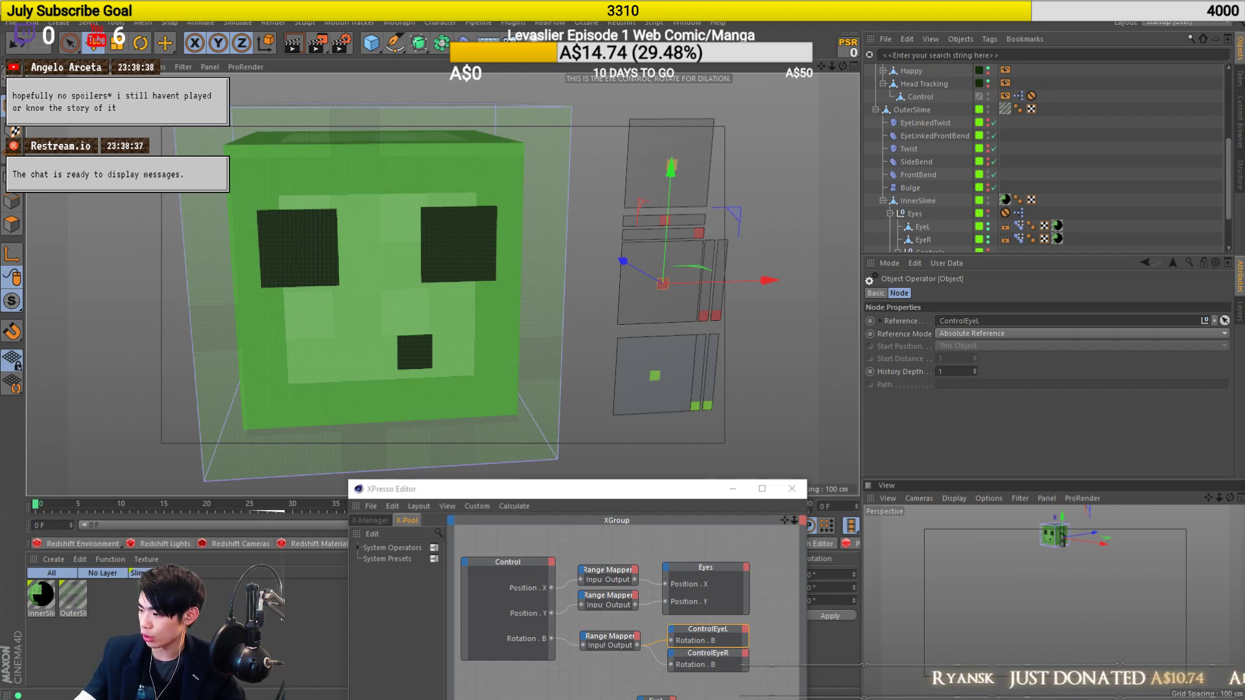
Select the slime's EyeR object and try sliding the expression control along its track beside the face.
alt+drag(501, 335, 446, 329)
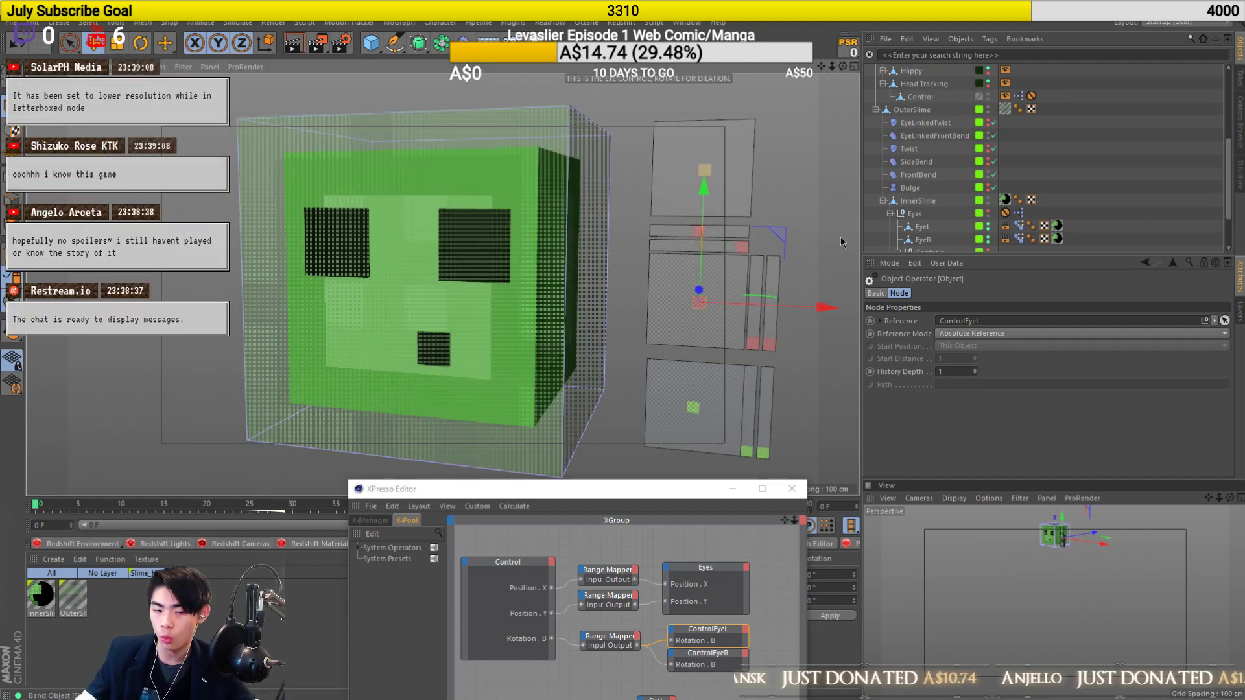
scroll(901, 188, down, 2)
click(917, 179)
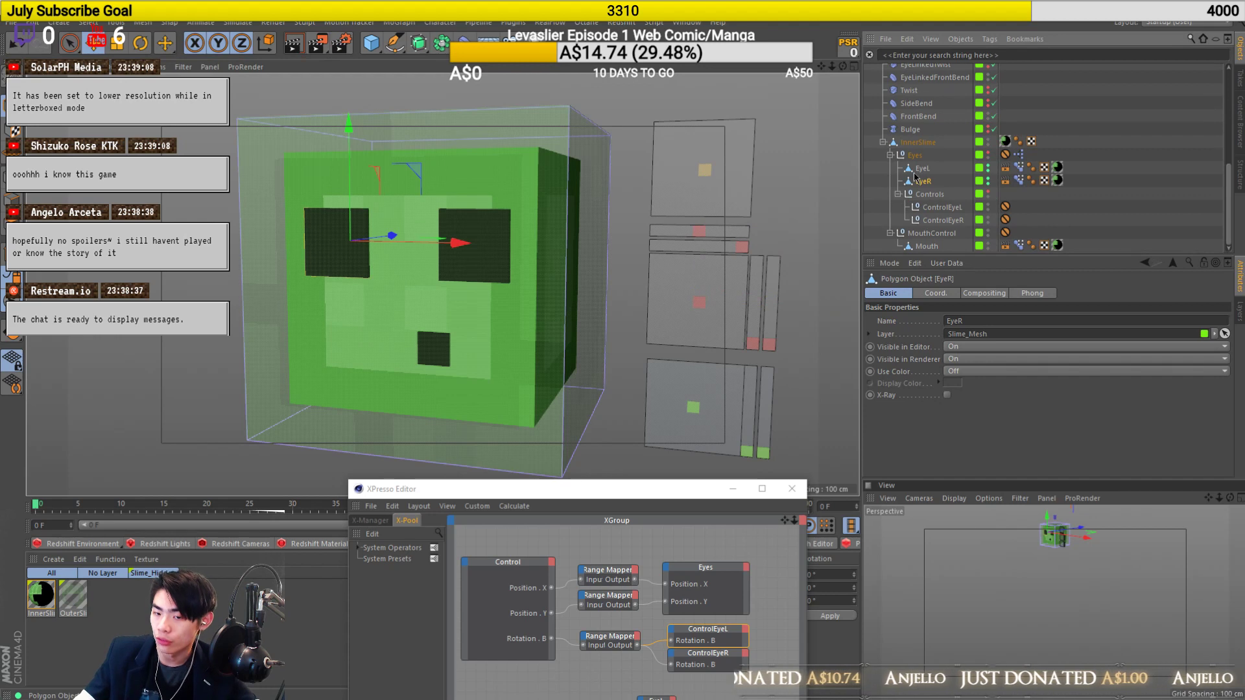
click(705, 235)
drag(734, 270, 737, 258)
click(740, 250)
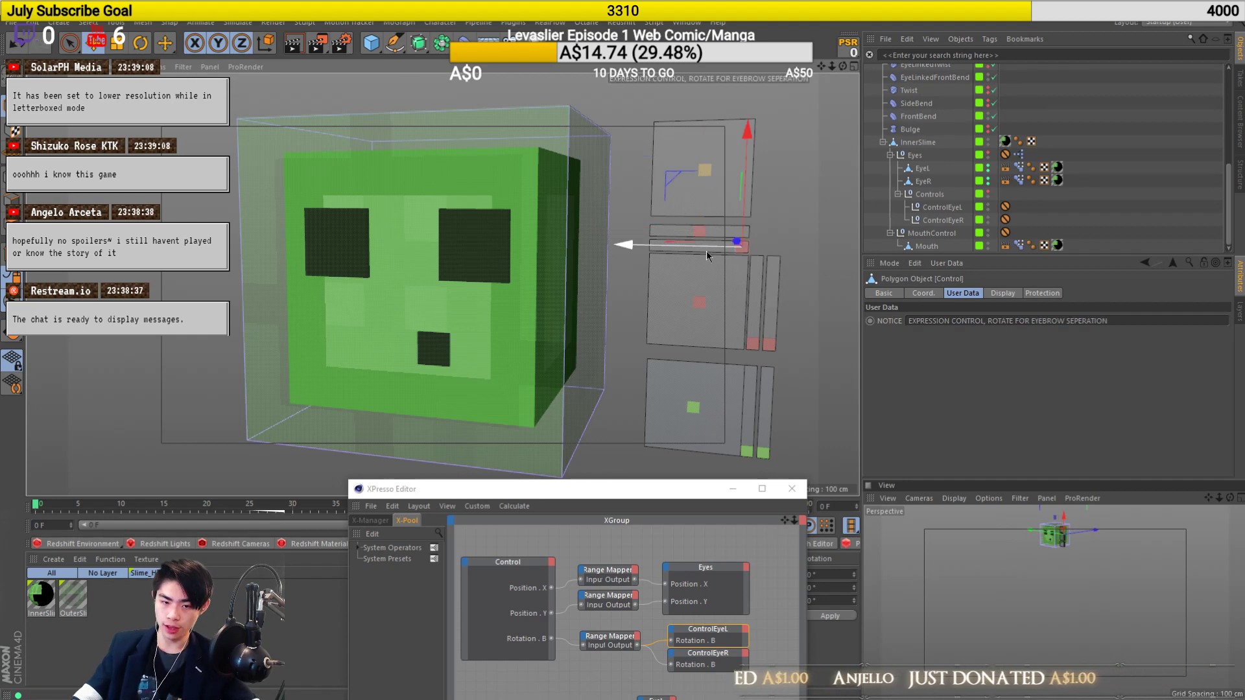
drag(702, 248, 811, 248)
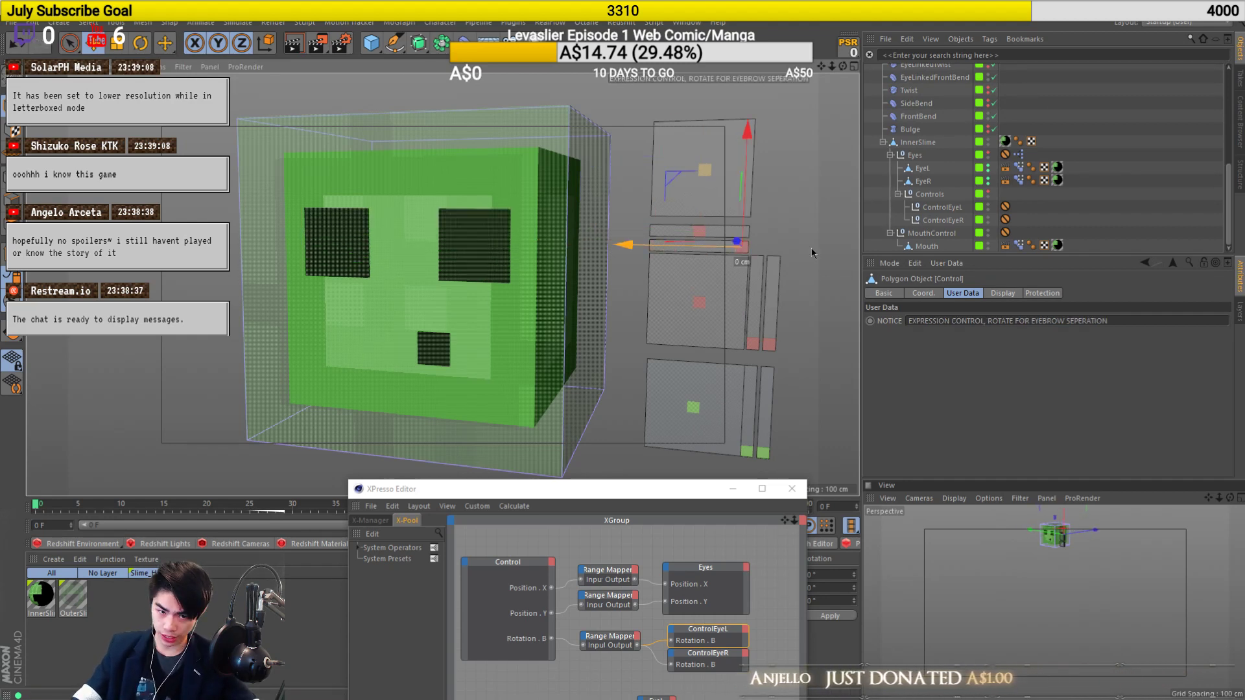
Review EyeR's position coordinates alongside the Eye Movement graph and the Head Tracking control's XPresso graph.
click(924, 182)
click(921, 294)
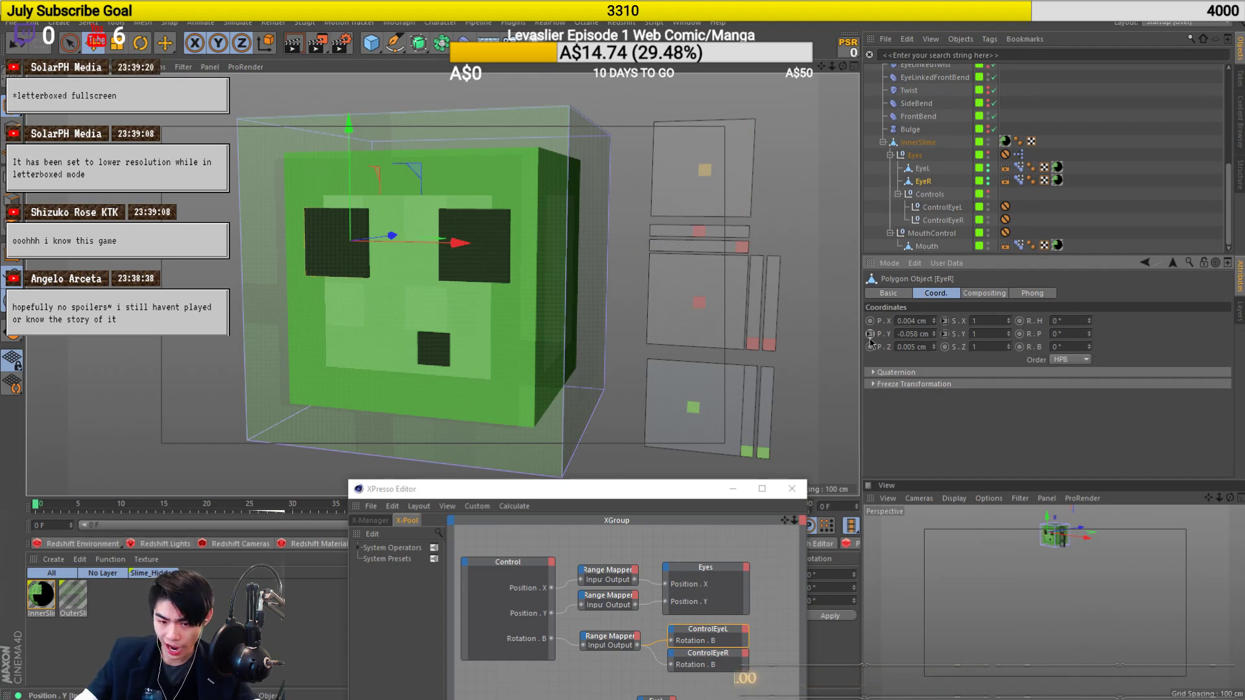
drag(697, 497, 674, 389)
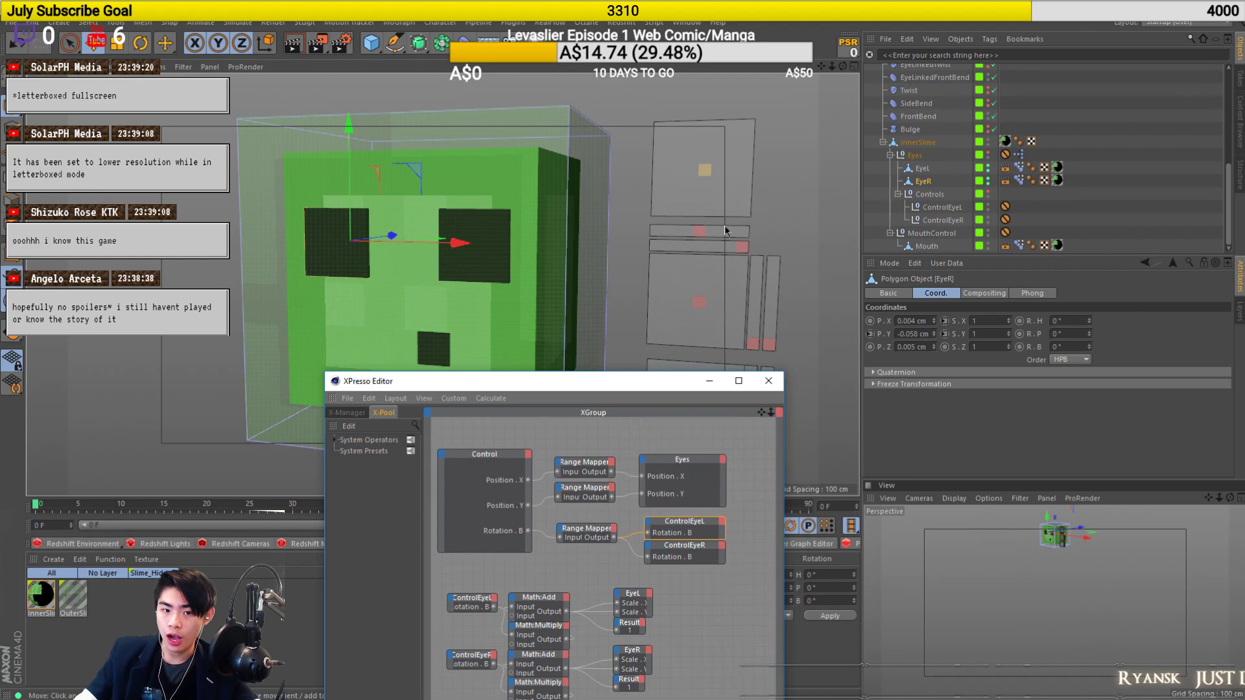
click(705, 170)
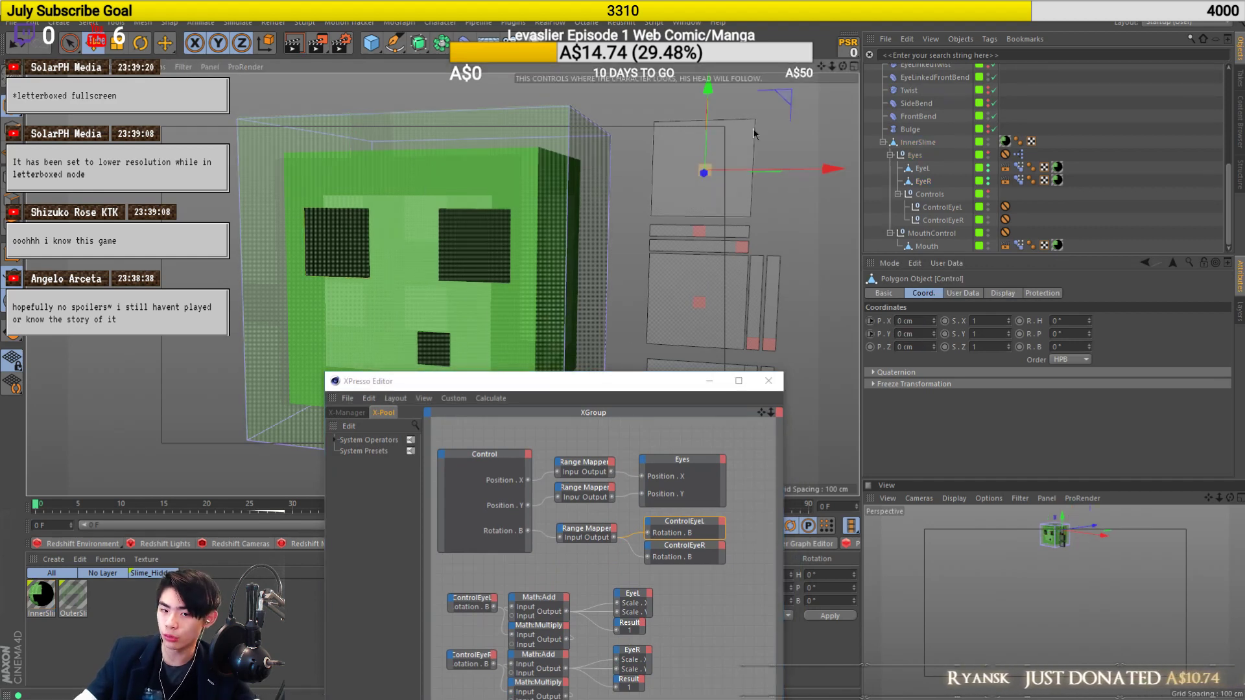
scroll(1021, 173, up, 5)
click(1019, 174)
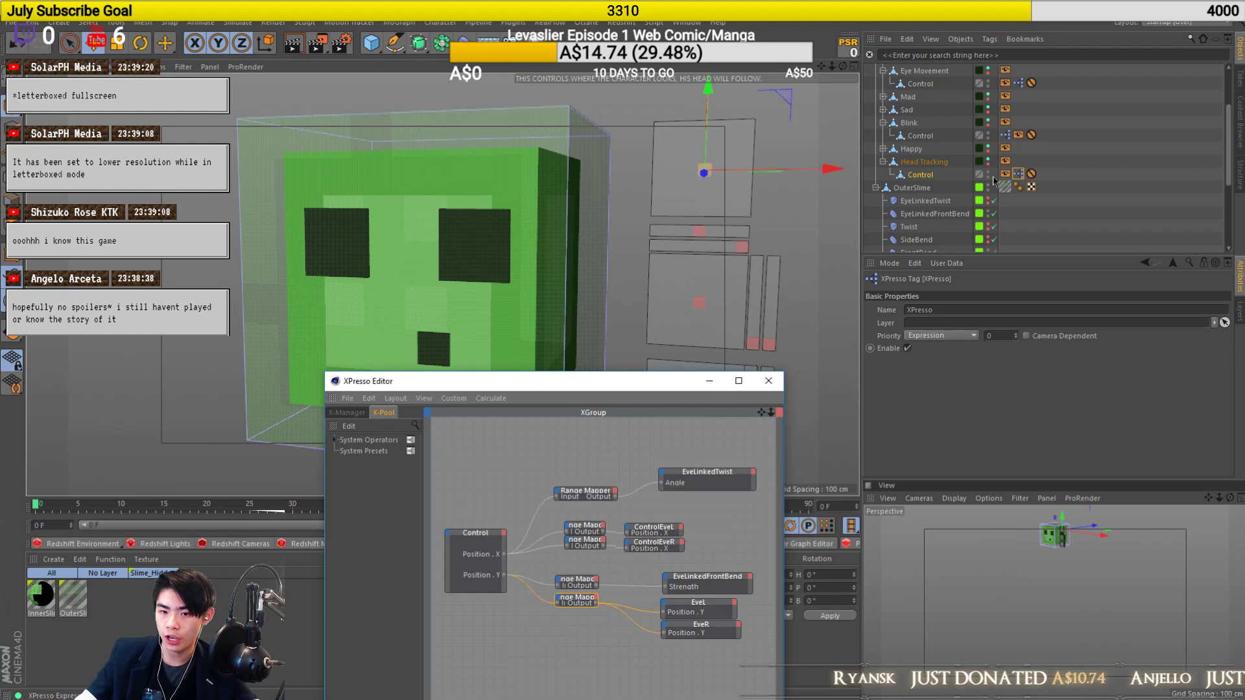
scroll(1012, 175, down, 5)
click(922, 182)
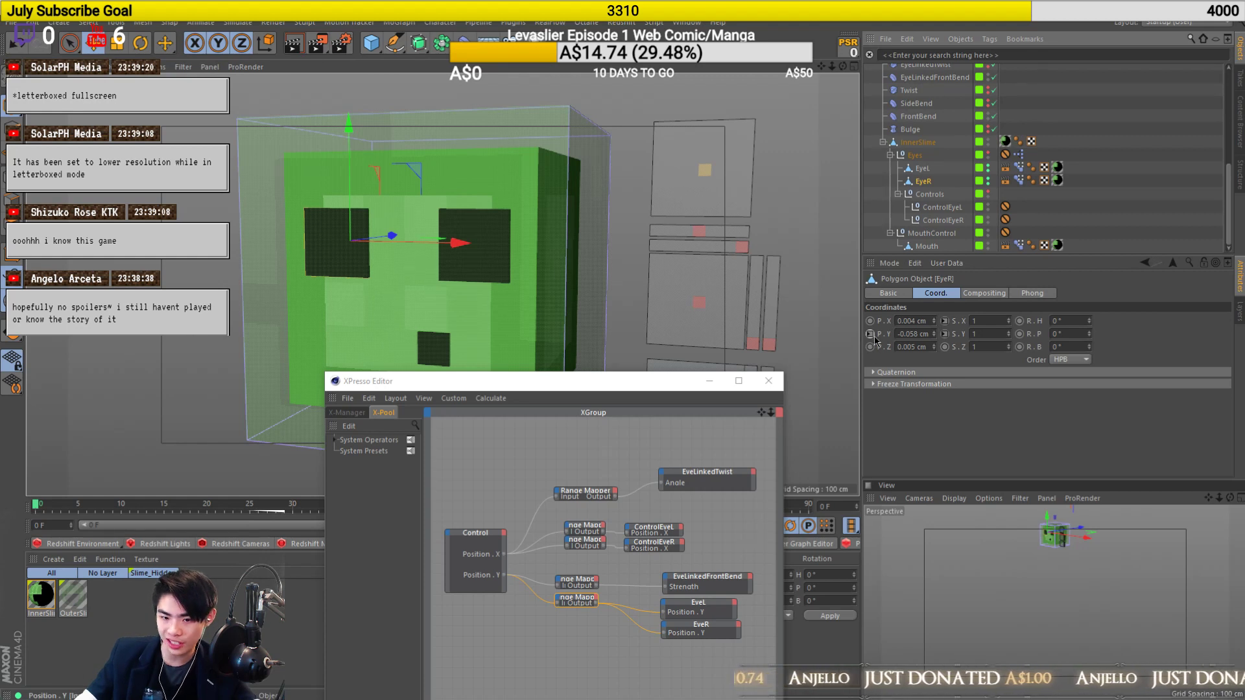
Try deleting the EyeL and EyeR Position Y nodes from the Head Tracking XPresso graph and undo the deletion.
drag(730, 655, 680, 606)
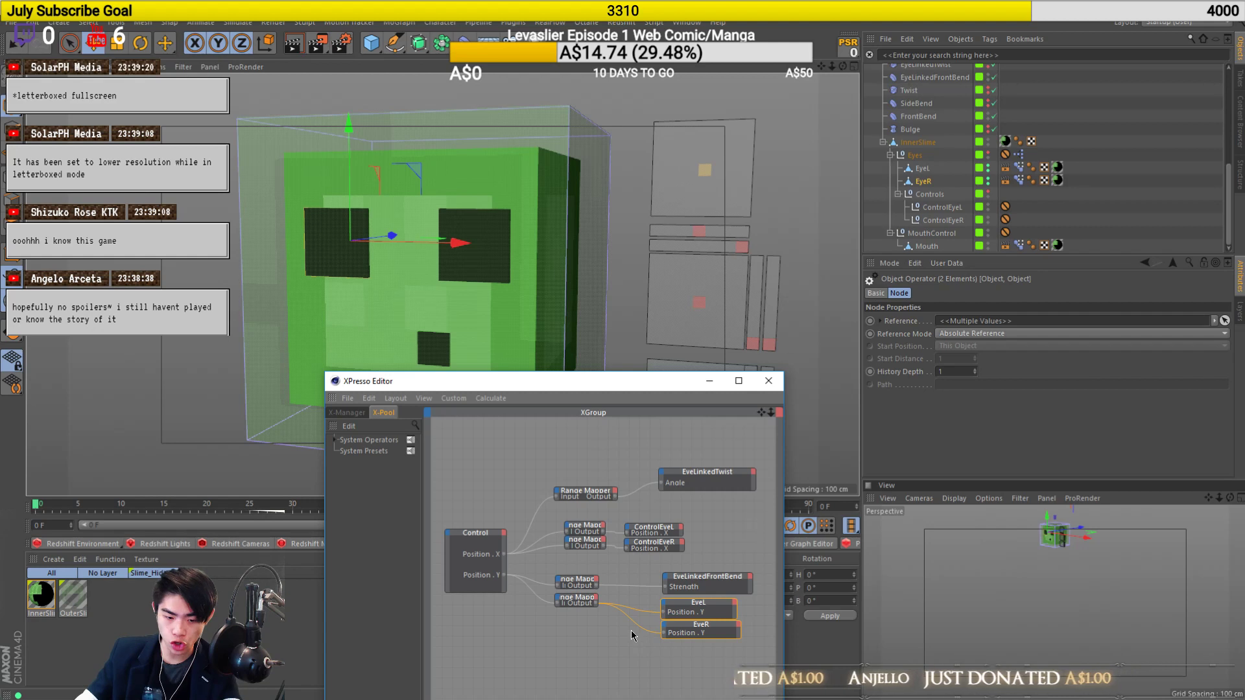
key(Delete)
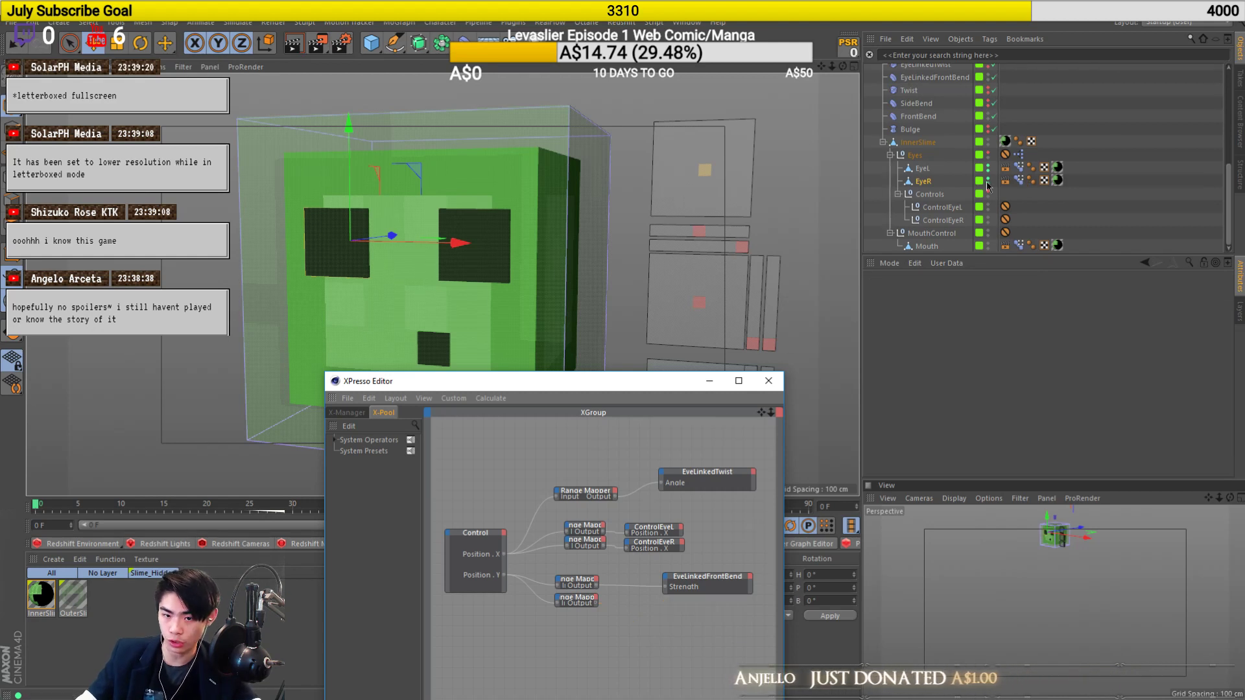
click(923, 180)
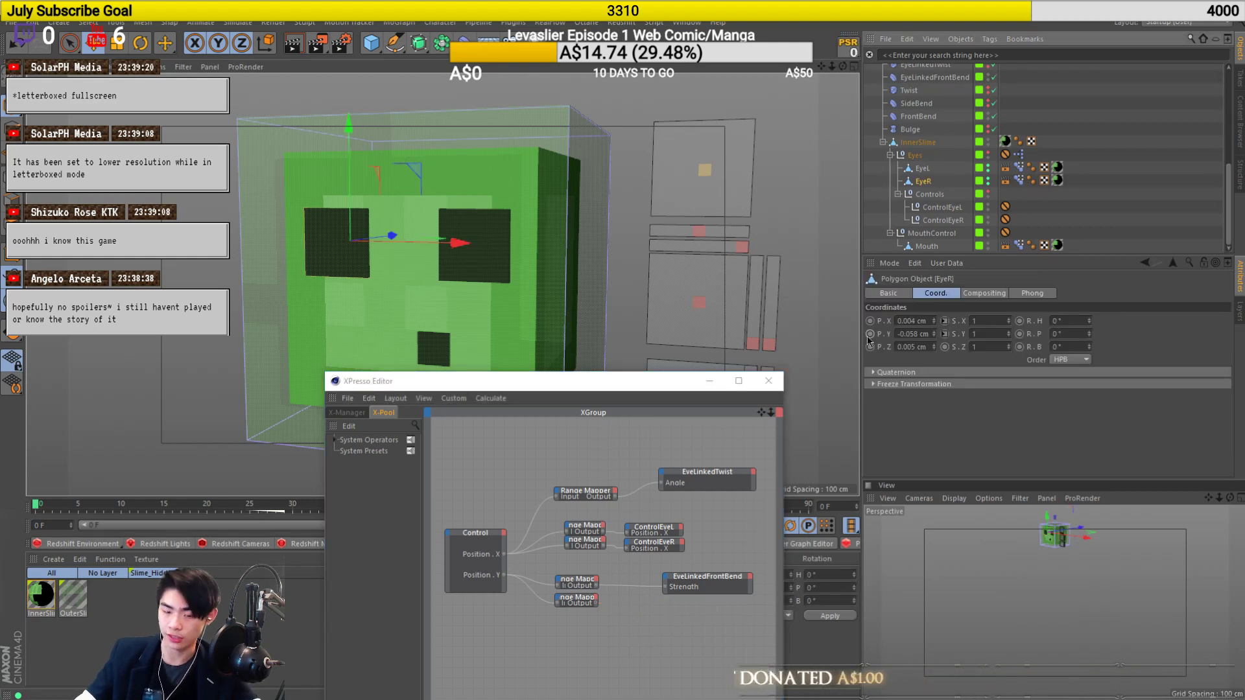
click(705, 524)
key(ctrl+z)
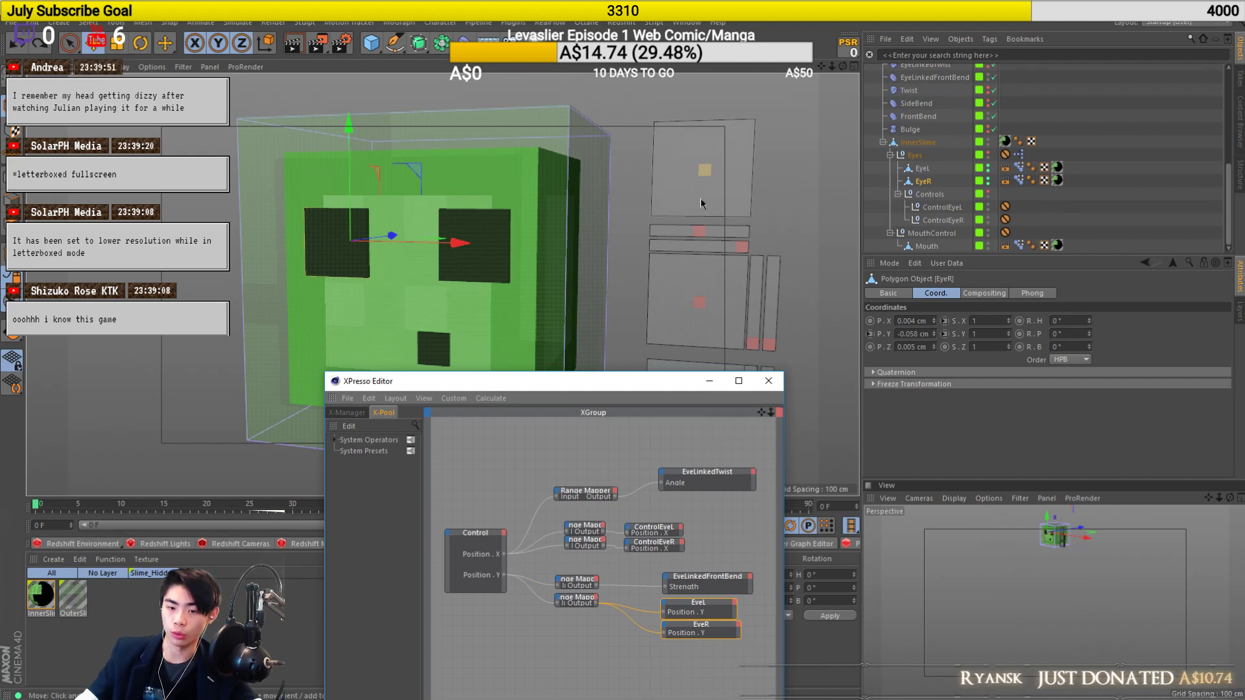
Try raising the Head Tracking control beside the slime with the eye nodes reconnected and undo the move.
drag(706, 172, 705, 130)
key(ctrl+z)
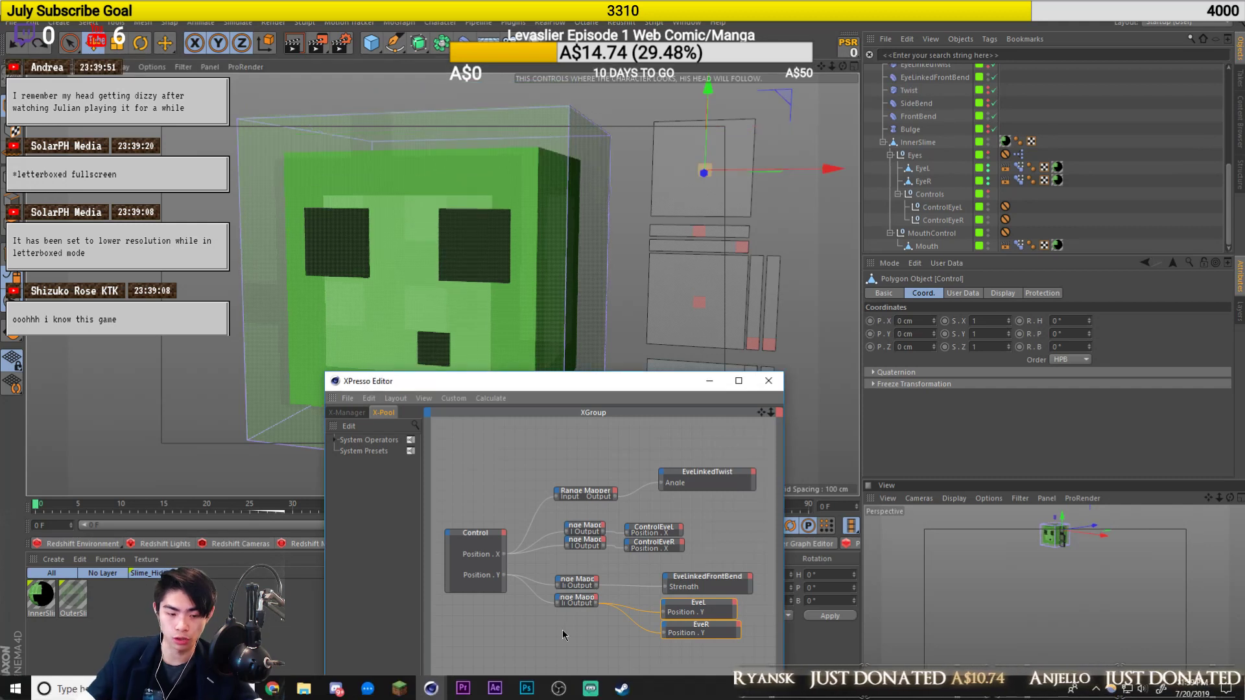
Turn off Use Spline on the Range Mapper feeding the EyeL and EyeR Position Y nodes in the Head Tracking graph.
click(583, 605)
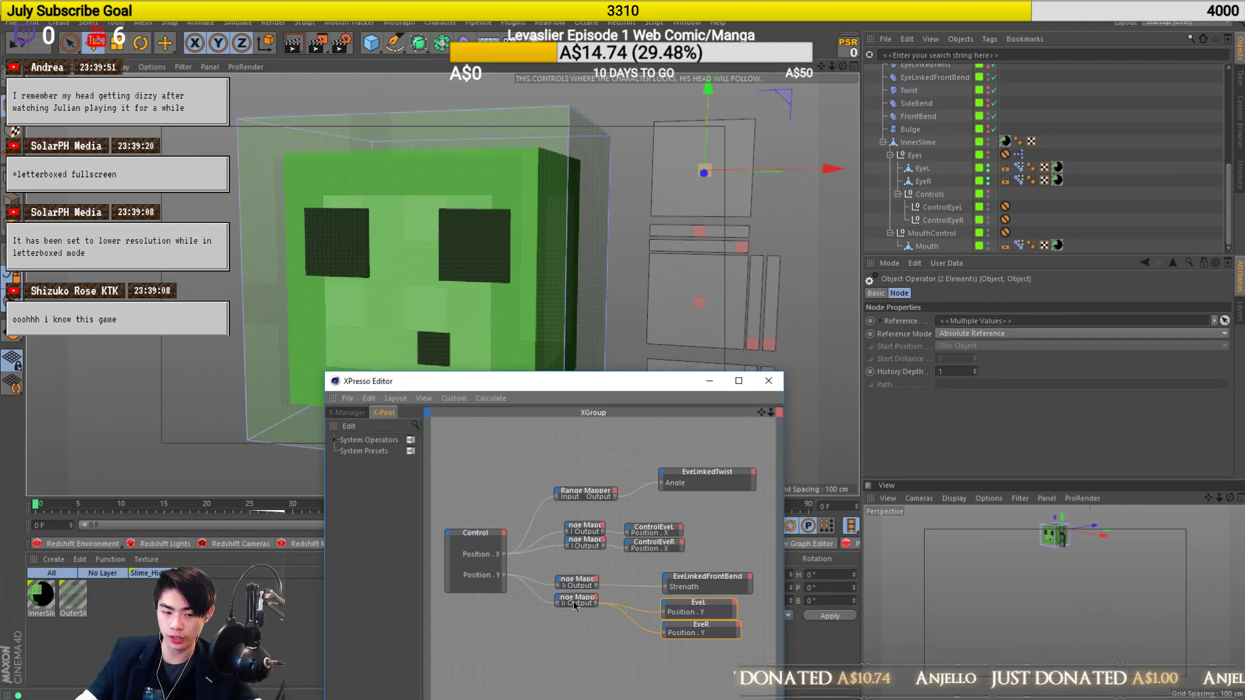
click(570, 600)
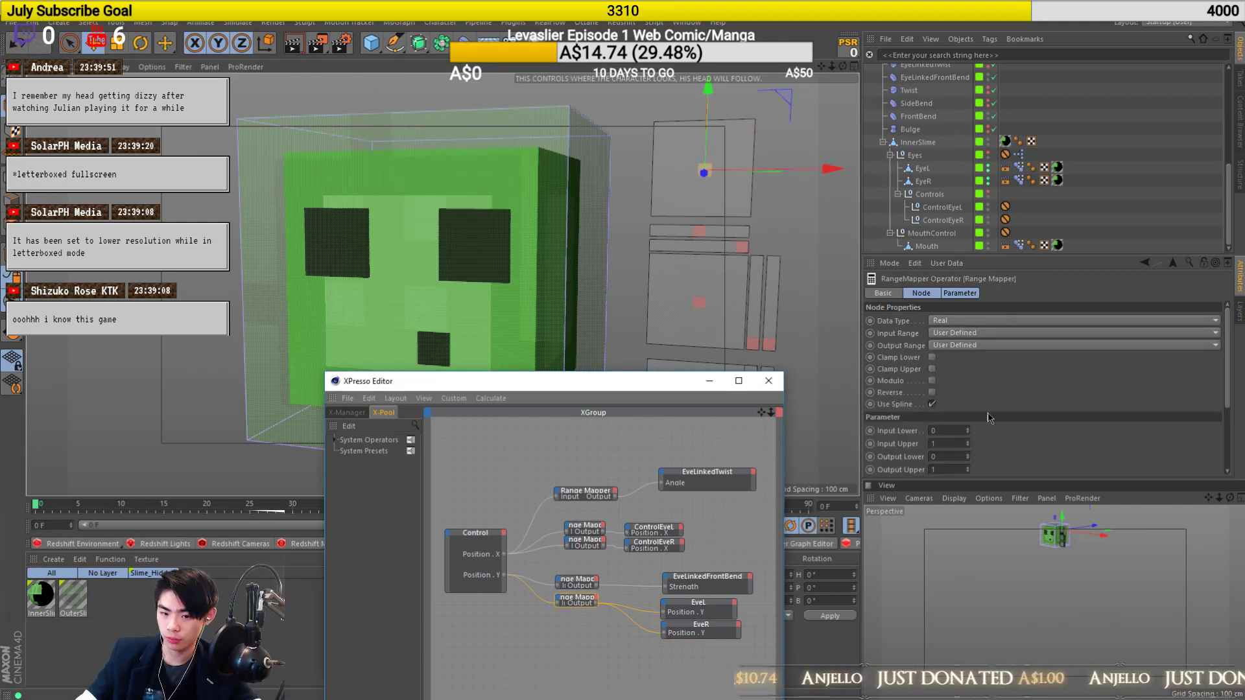
scroll(1023, 401, down, 3)
scroll(907, 411, up, 3)
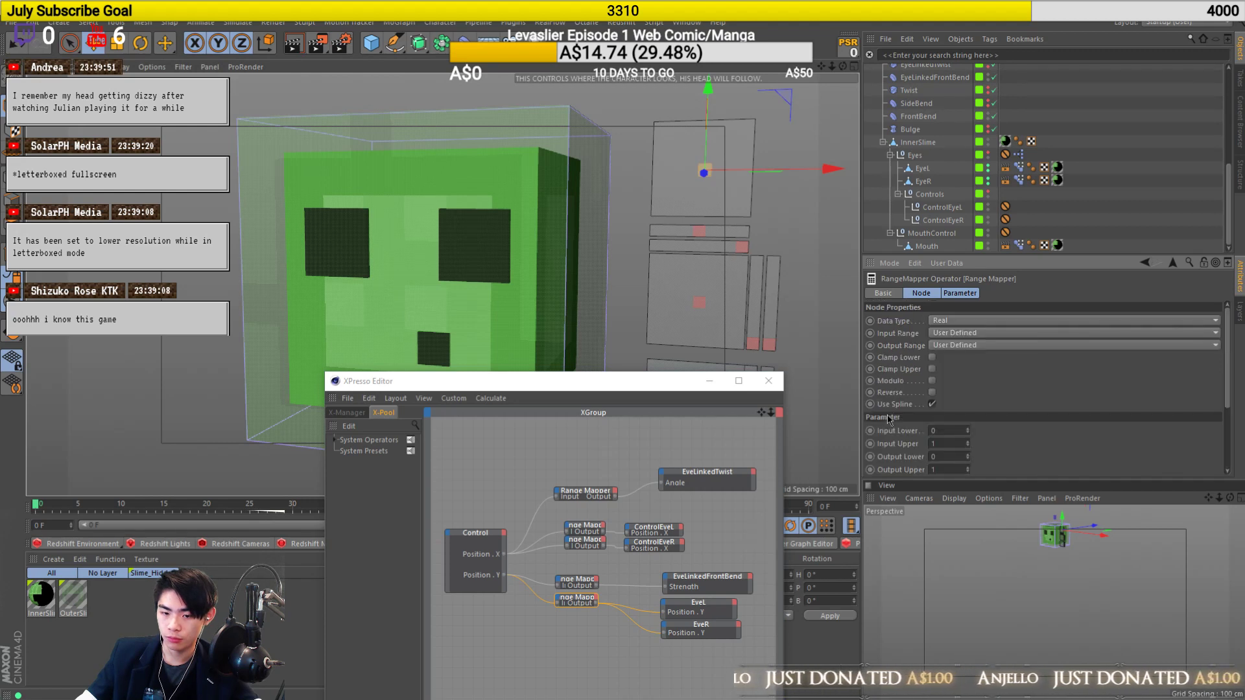
scroll(940, 416, down, 2)
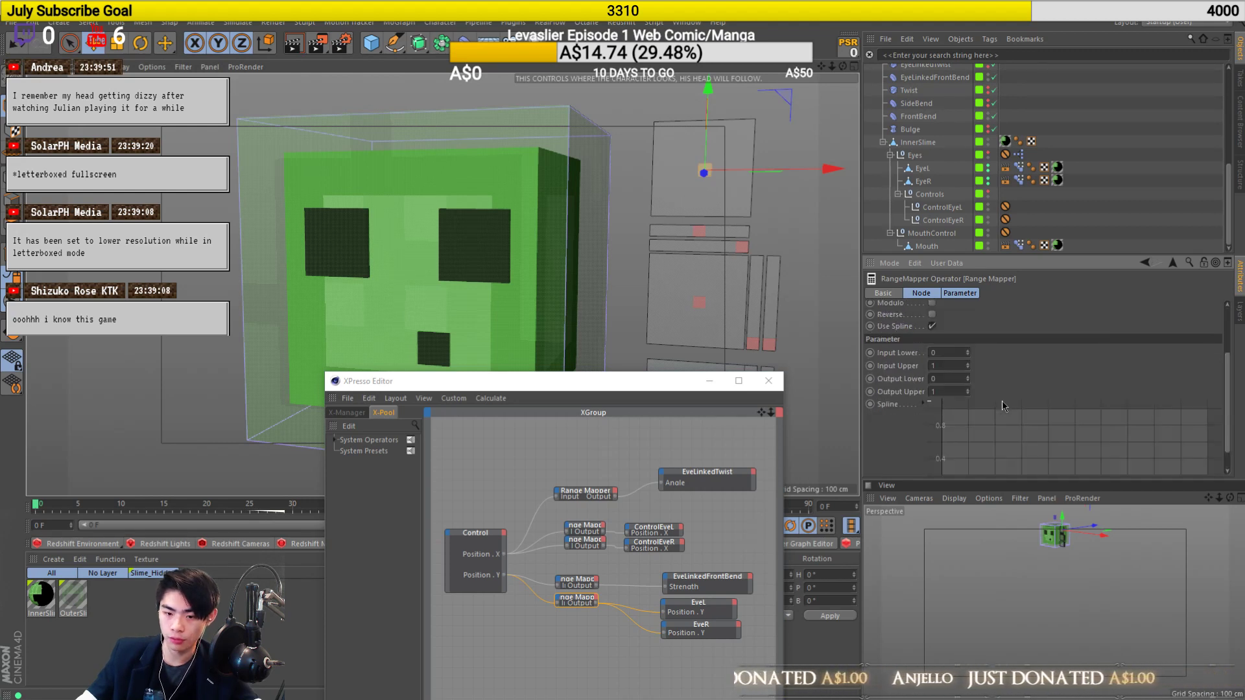
click(932, 326)
mouse_move(707, 150)
mouse_down()
mouse_move(707, 183)
mouse_move(708, 105)
mouse_move(704, 172)
mouse_up()
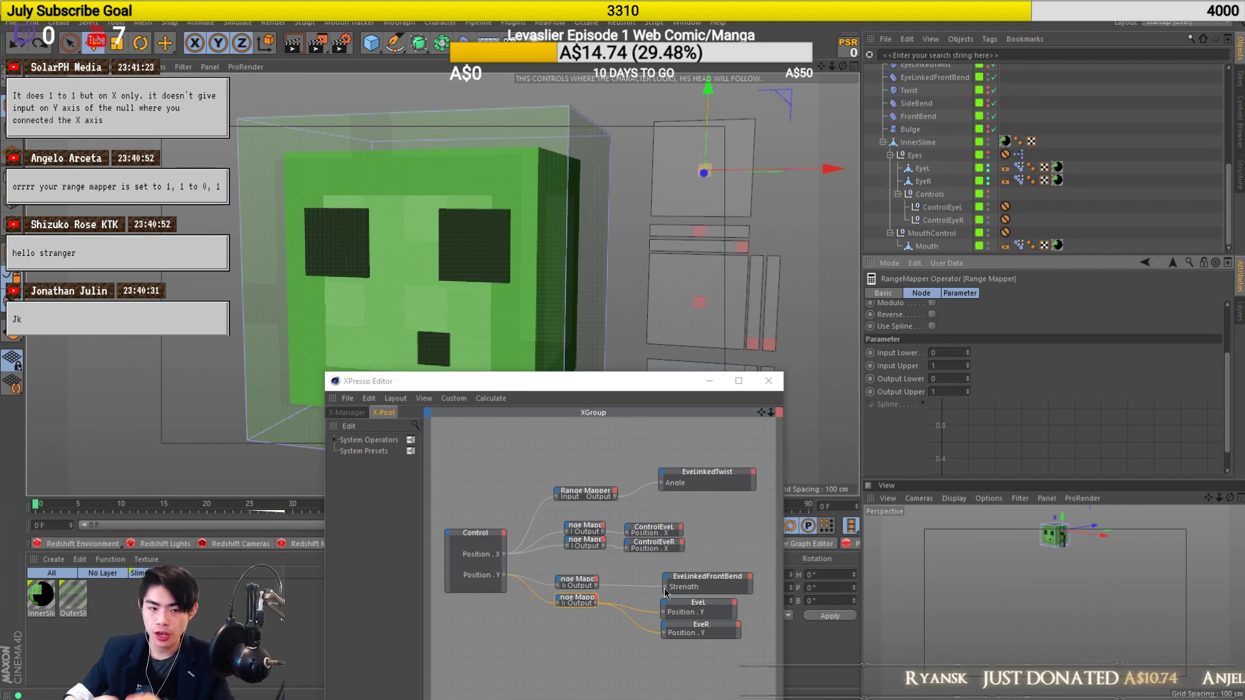
Try moving the Eye Movement control beside the face, check the EyeL and EyeR objects, and undo the moves.
click(699, 302)
drag(699, 243, 697, 279)
key(ctrl+z)
key(ctrl+z)
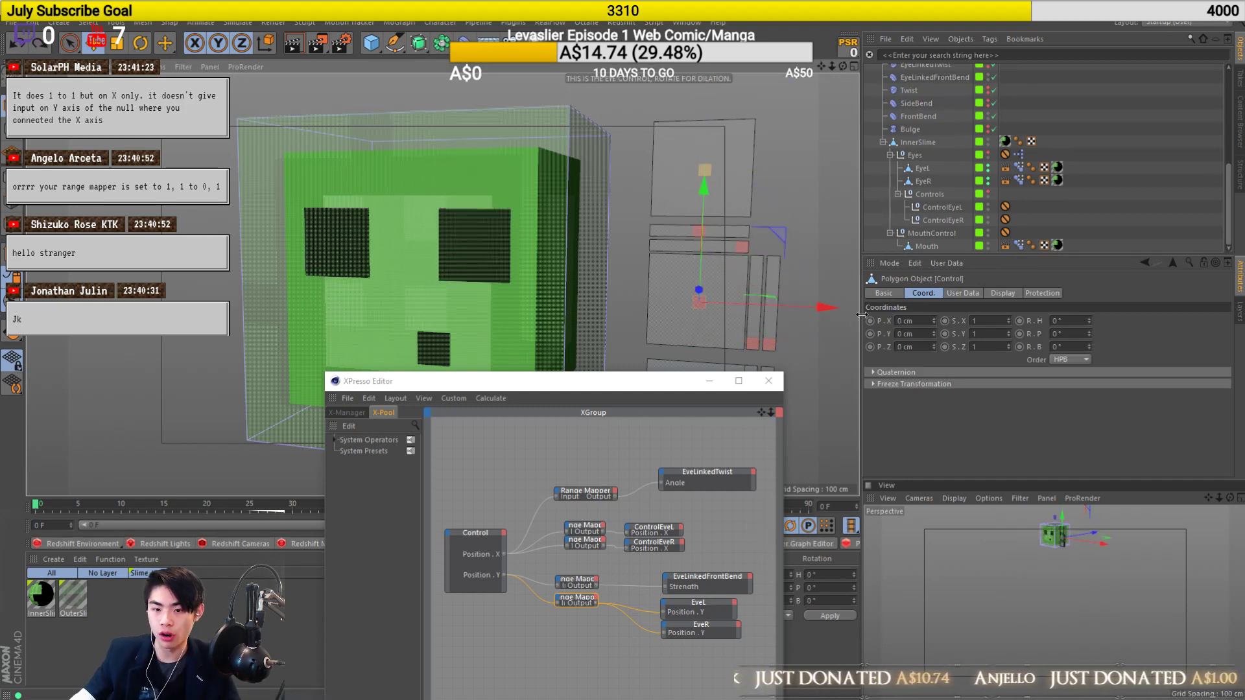
click(924, 180)
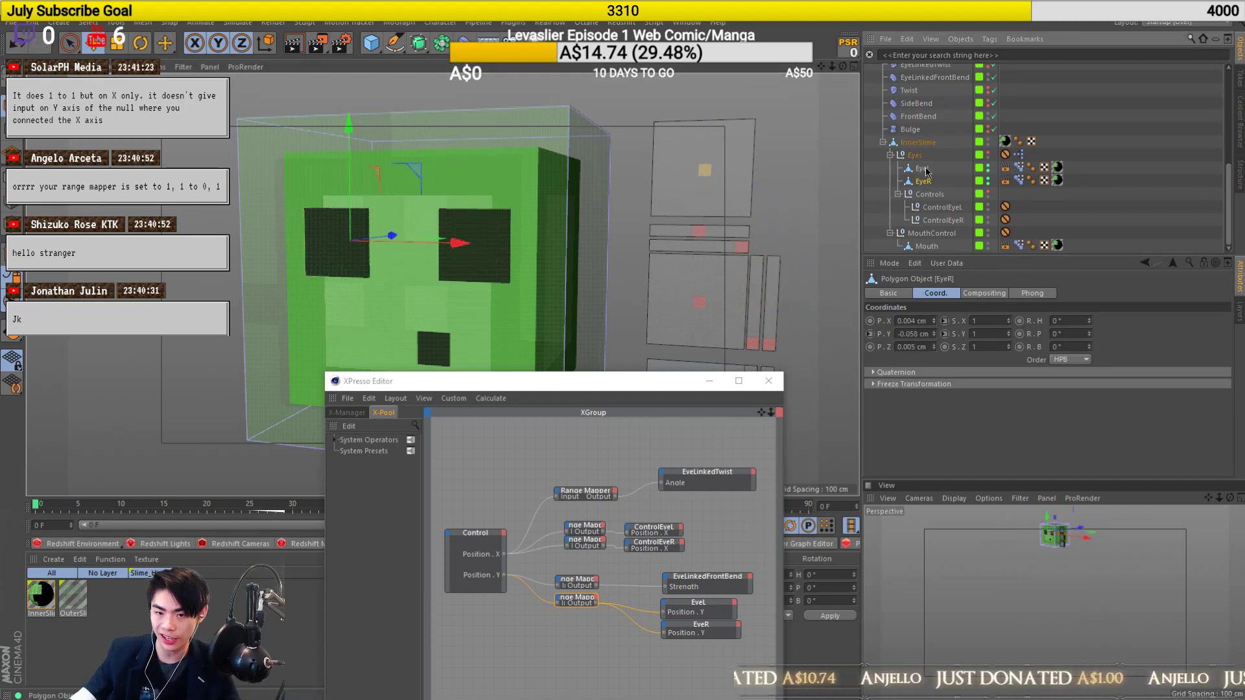
shift+click(928, 169)
click(699, 299)
drag(702, 273, 732, 285)
key(ctrl+z)
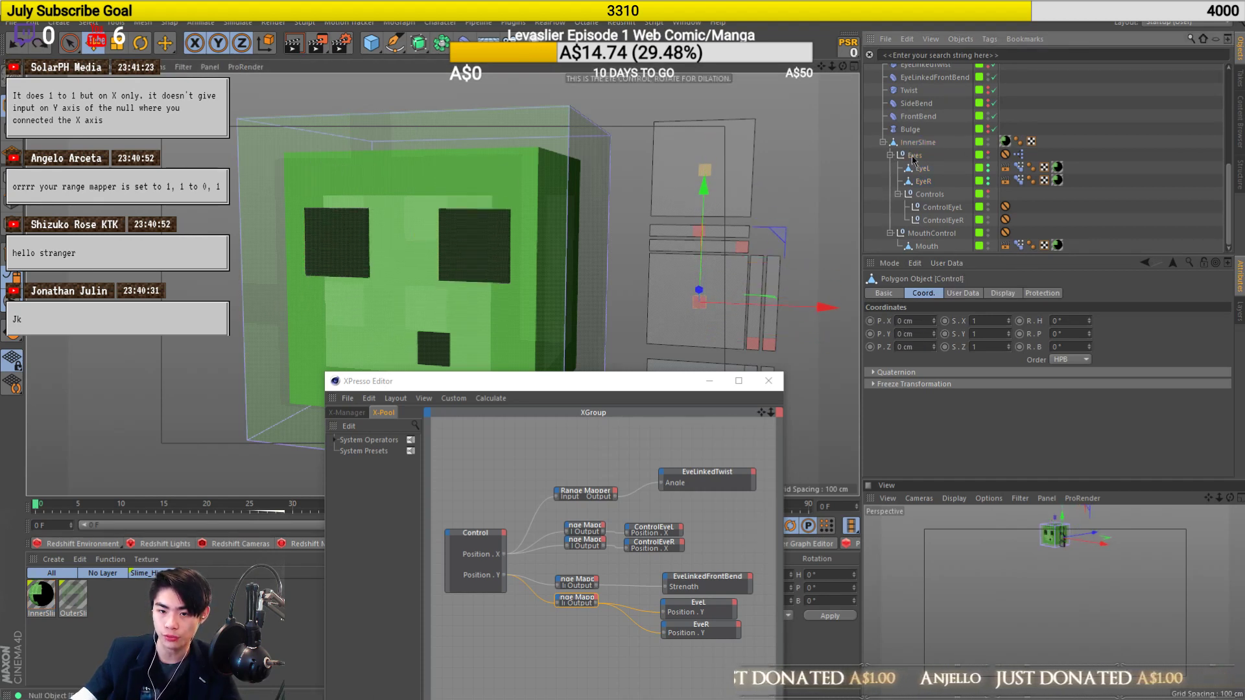
Examine the Eyes null, the two Range Mappers on the control's Position Y, and the EyeL and EyeR nodes they drive.
click(914, 156)
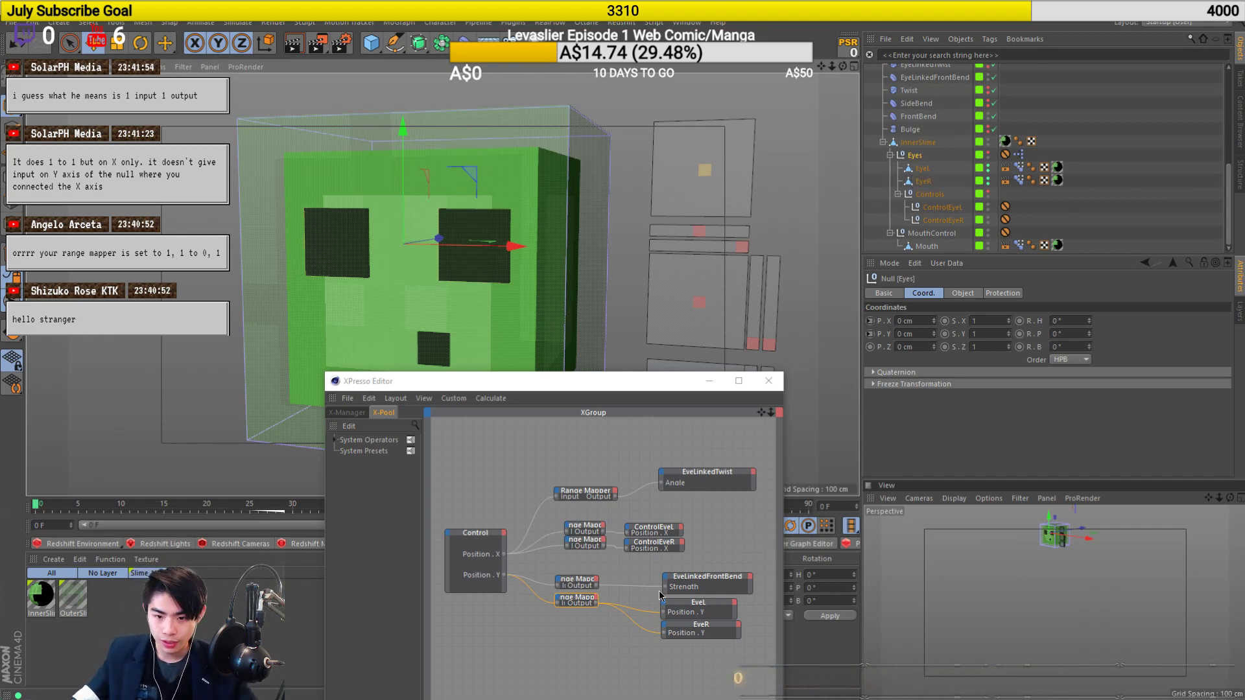
click(582, 600)
scroll(1095, 393, down, 3)
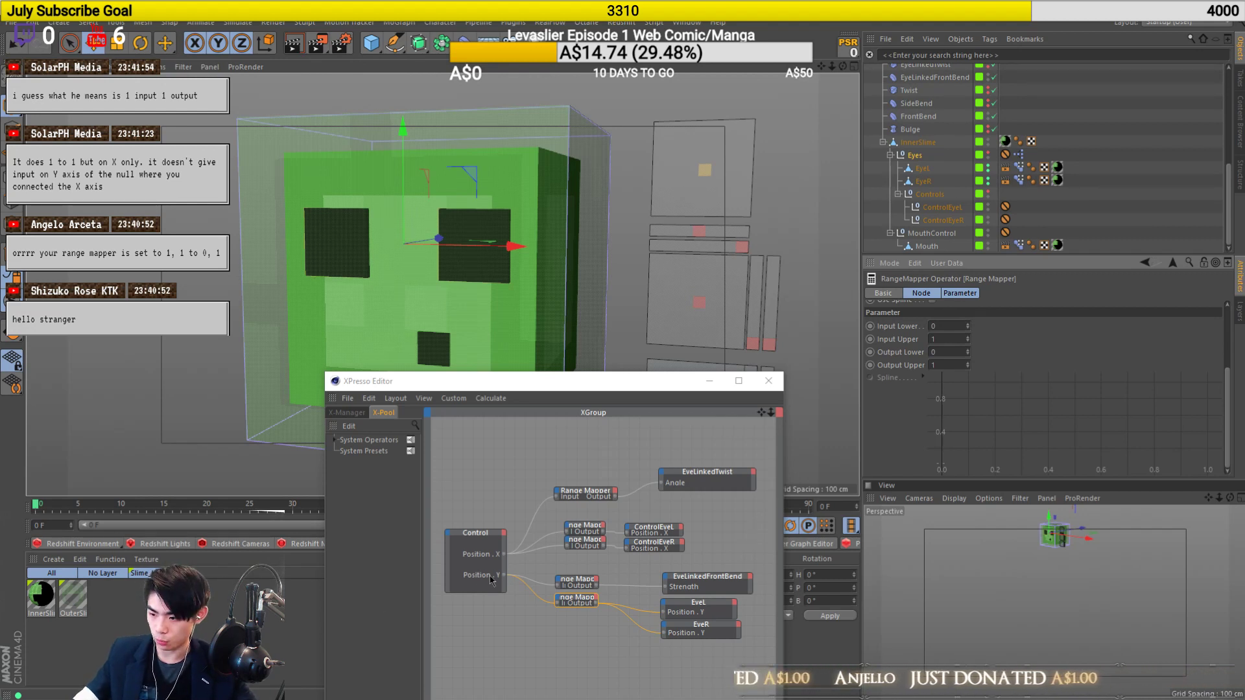
drag(562, 568, 601, 630)
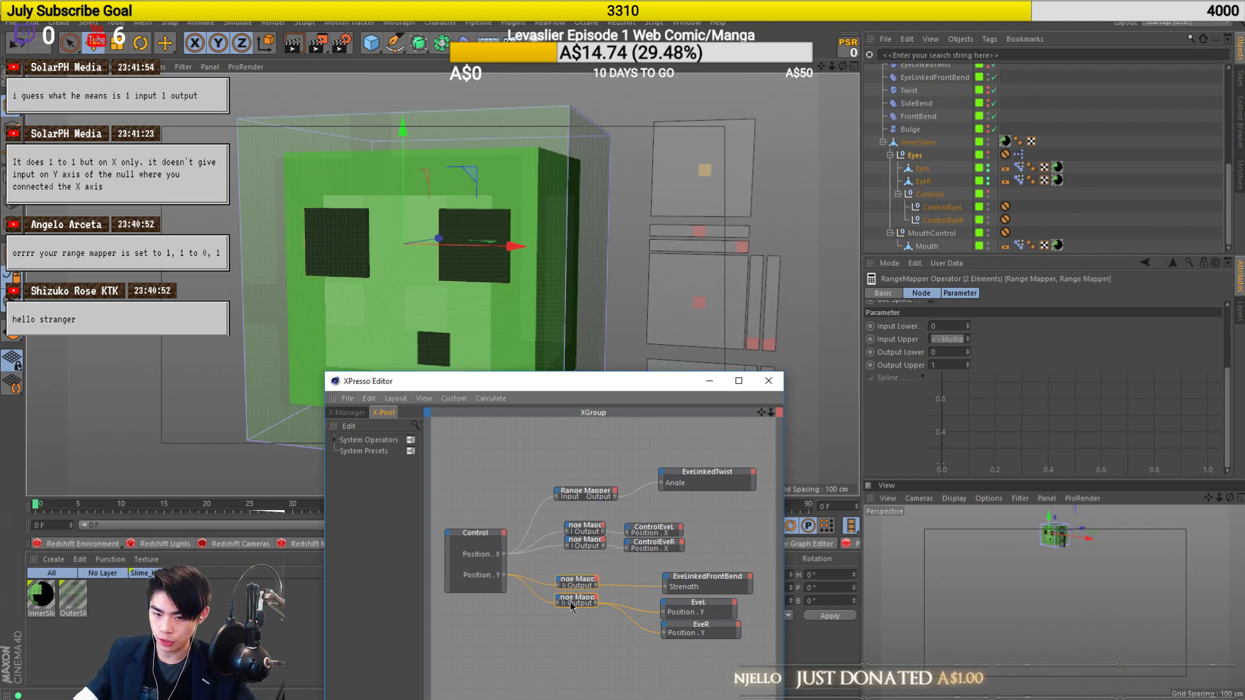
click(572, 629)
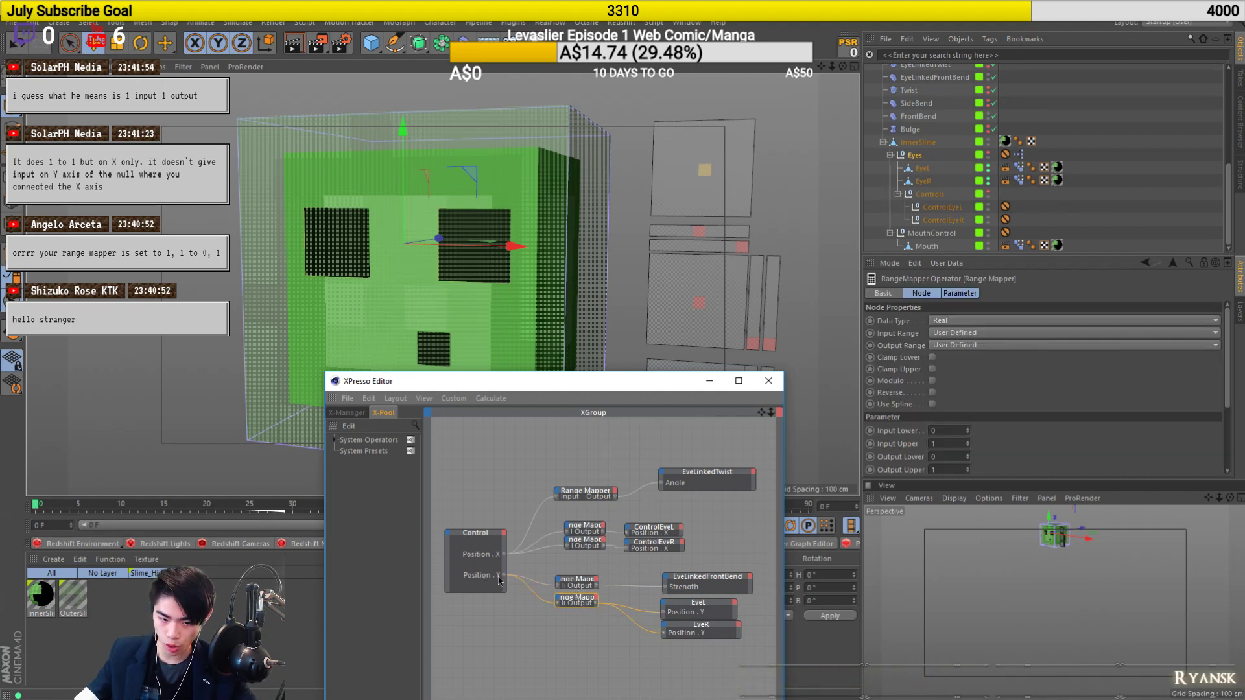
drag(664, 650, 699, 608)
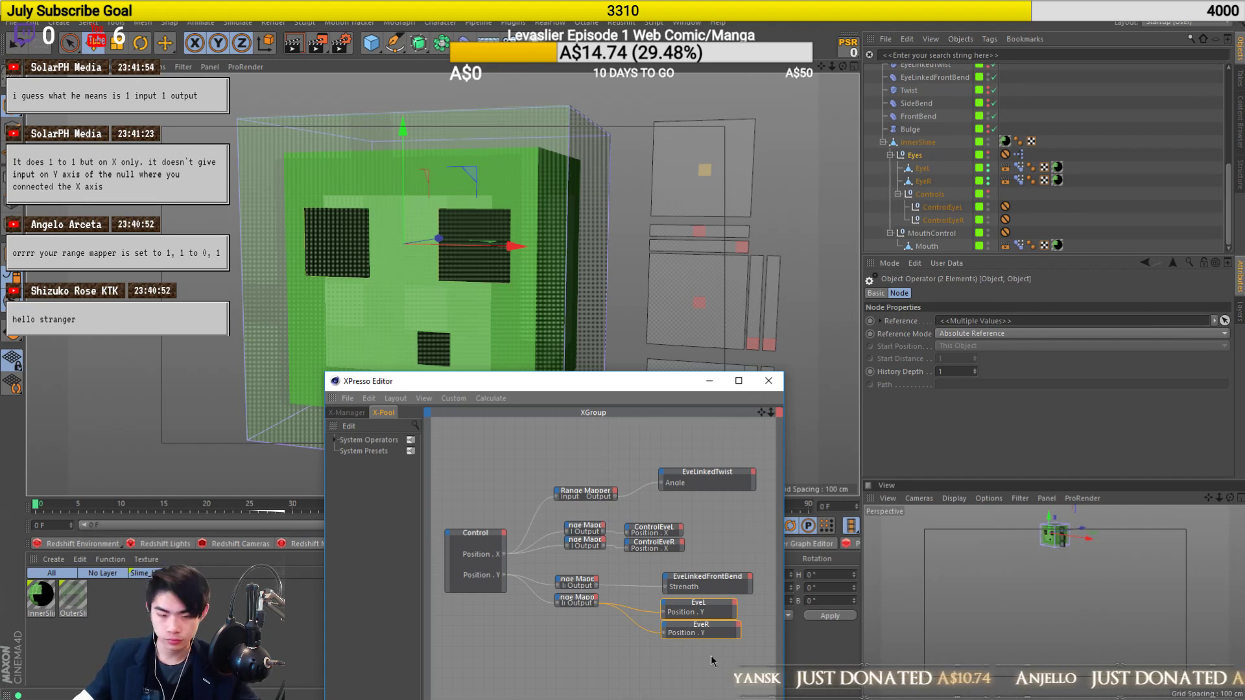
alt+drag(470, 319, 514, 312)
scroll(492, 319, down, 1)
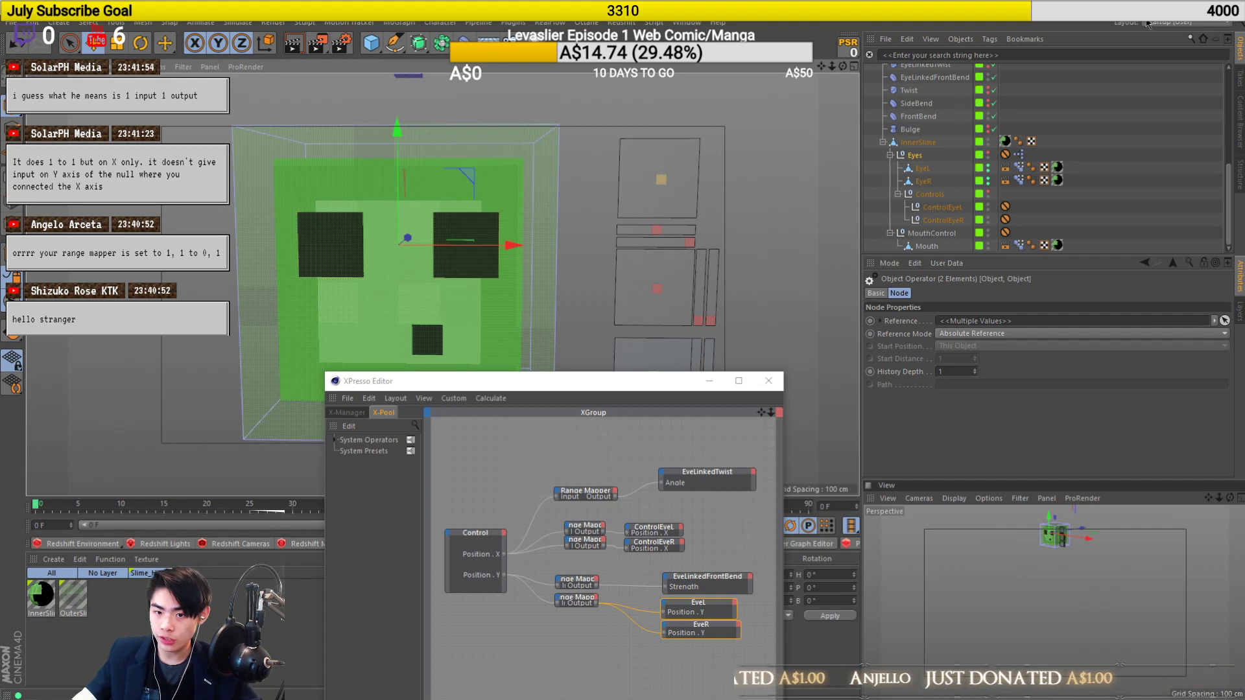
Check the ControlEyeL and ControlEyeR coordinates and review the Global Matrix links in the Eyes null's XPresso graph.
click(1128, 138)
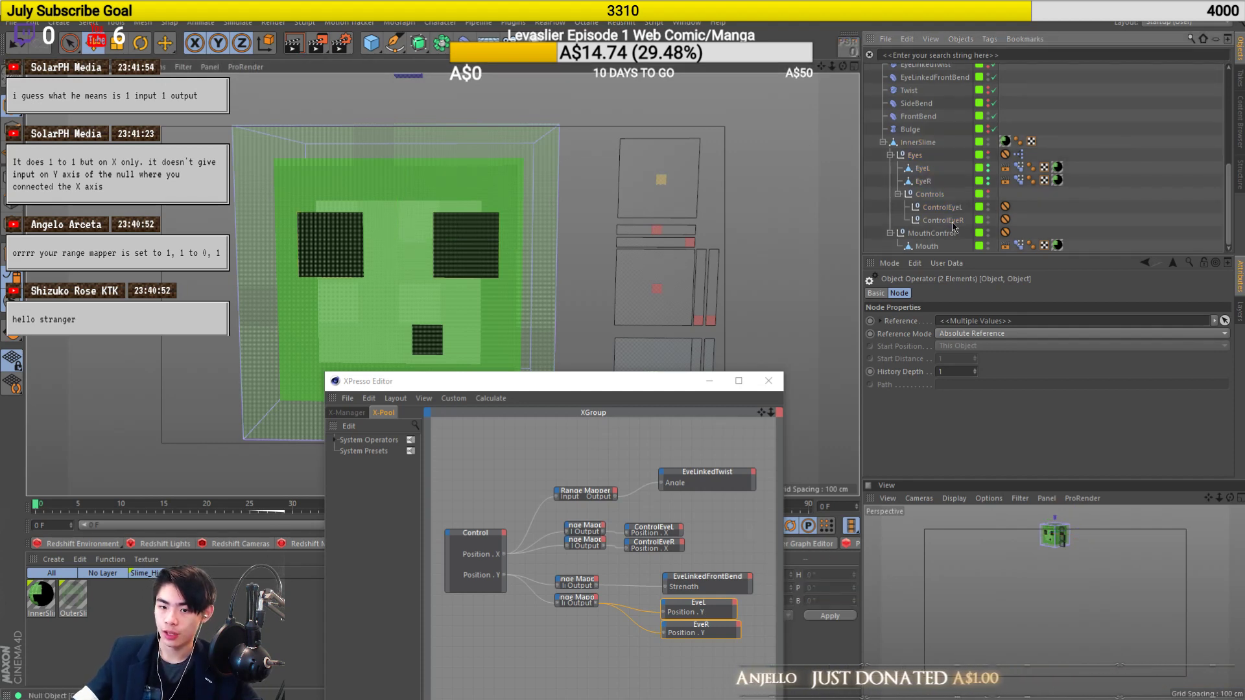
click(940, 208)
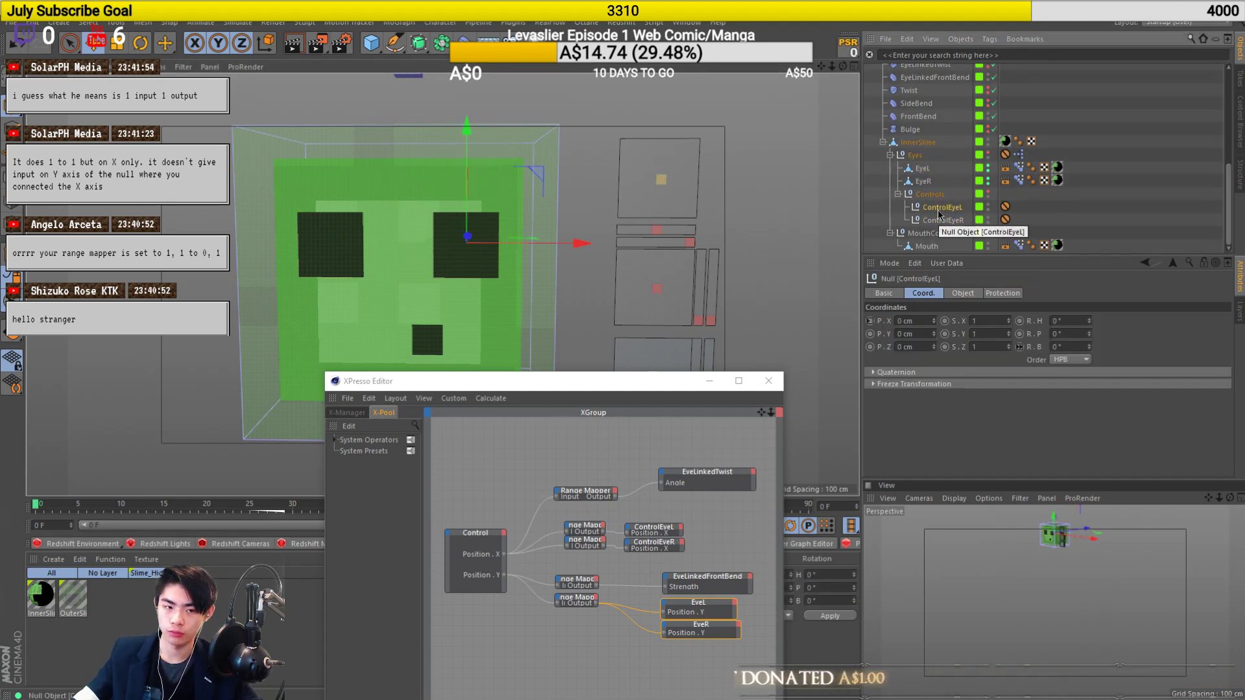
click(953, 221)
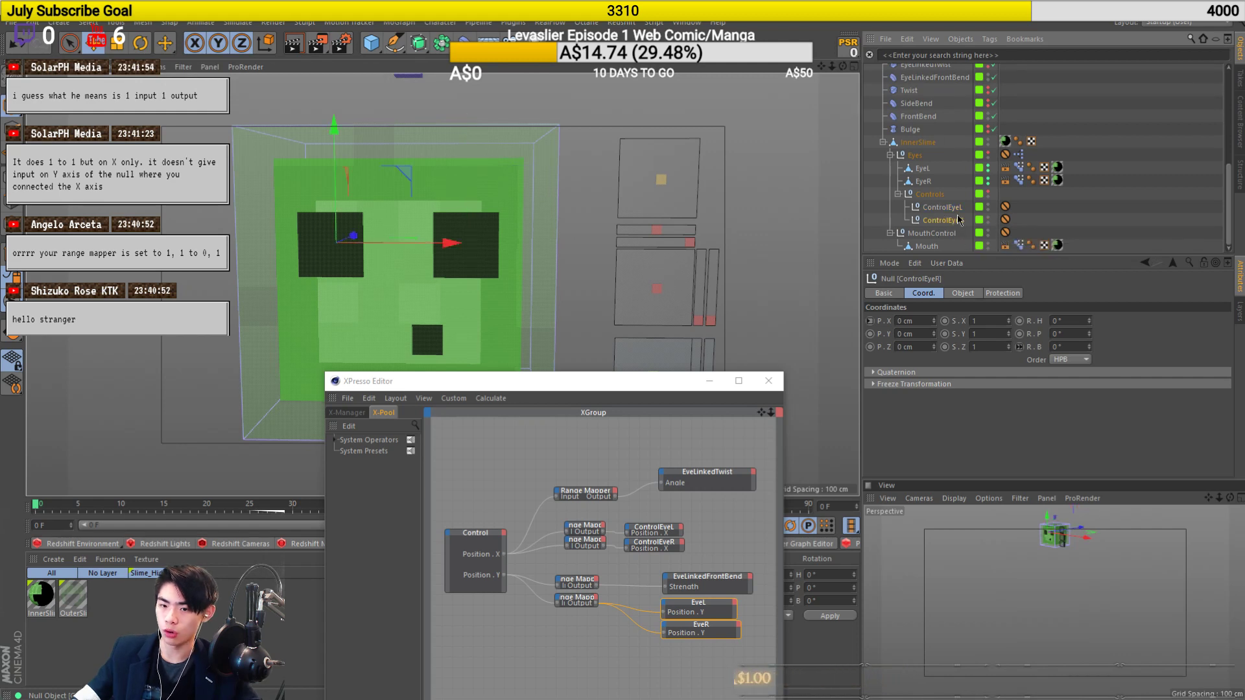
click(947, 209)
click(922, 157)
double_click(1019, 155)
drag(576, 509, 684, 584)
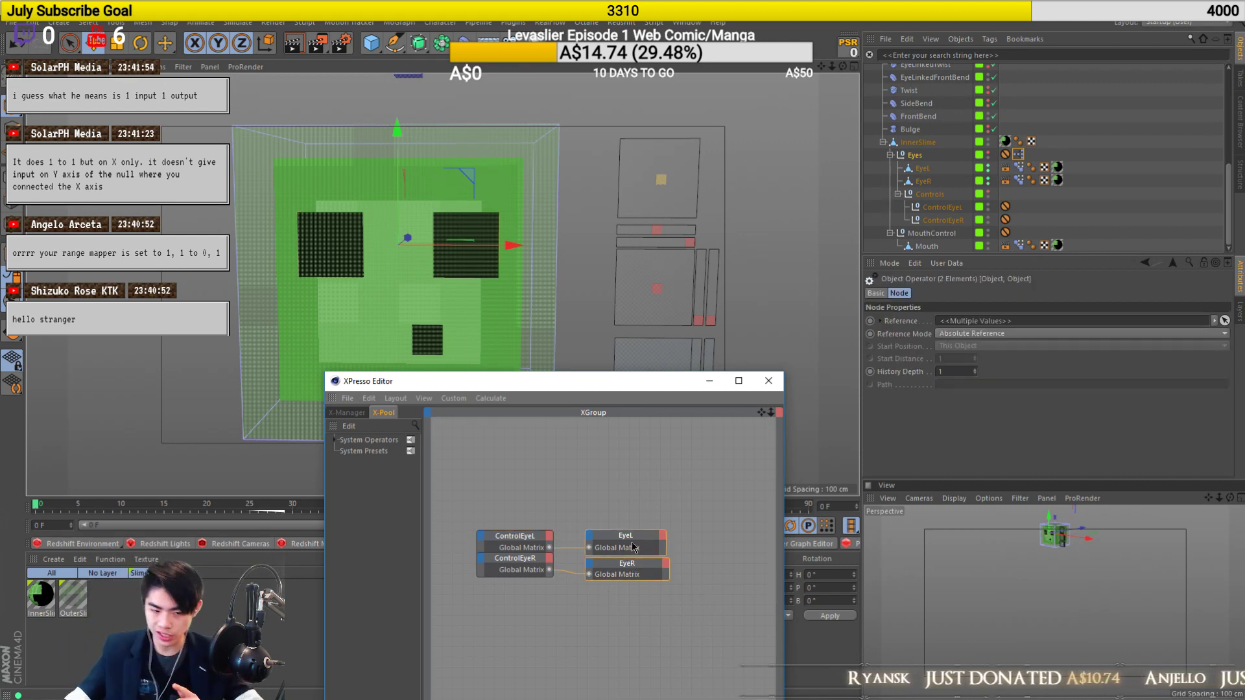
drag(646, 502, 690, 624)
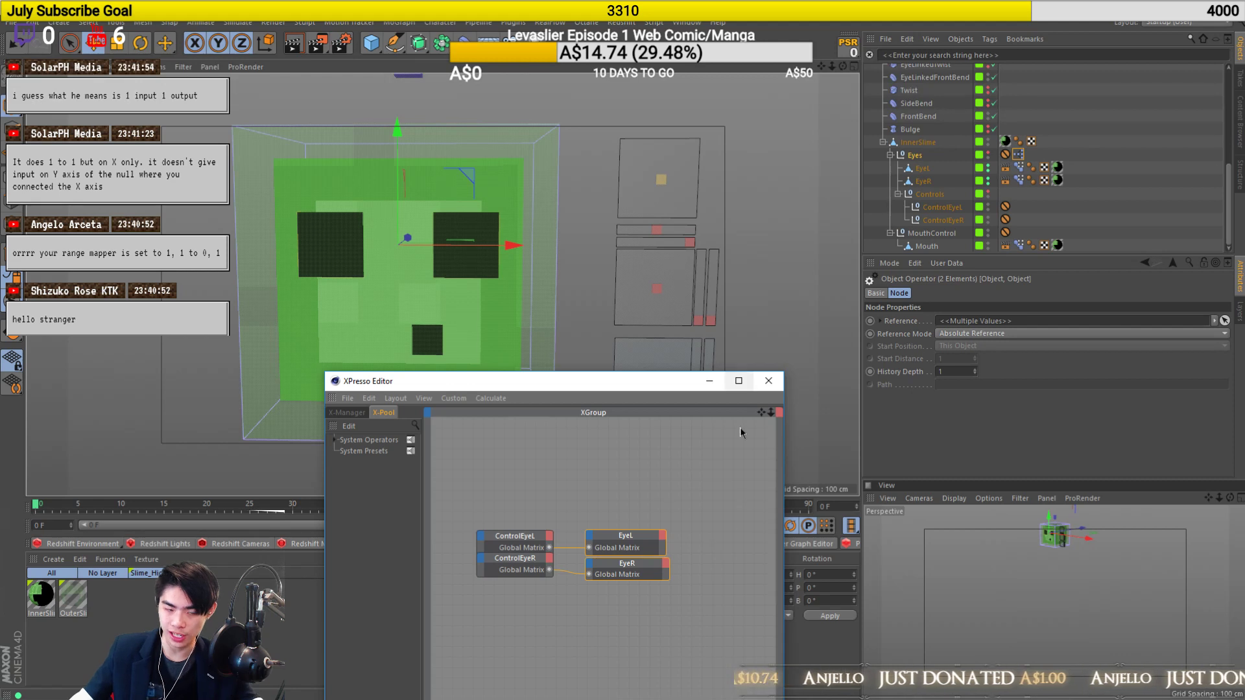
click(743, 443)
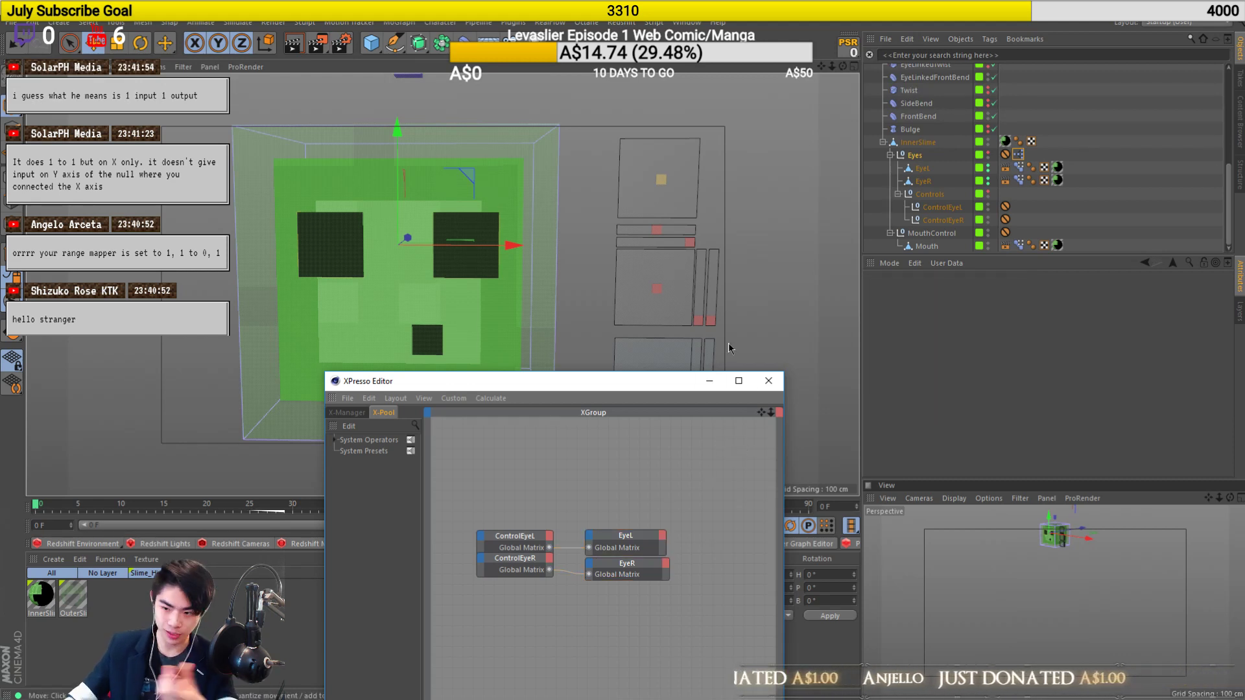
Try shifting the Head Tracking control sideways and vertically, undoing each move.
click(663, 180)
drag(664, 180, 627, 181)
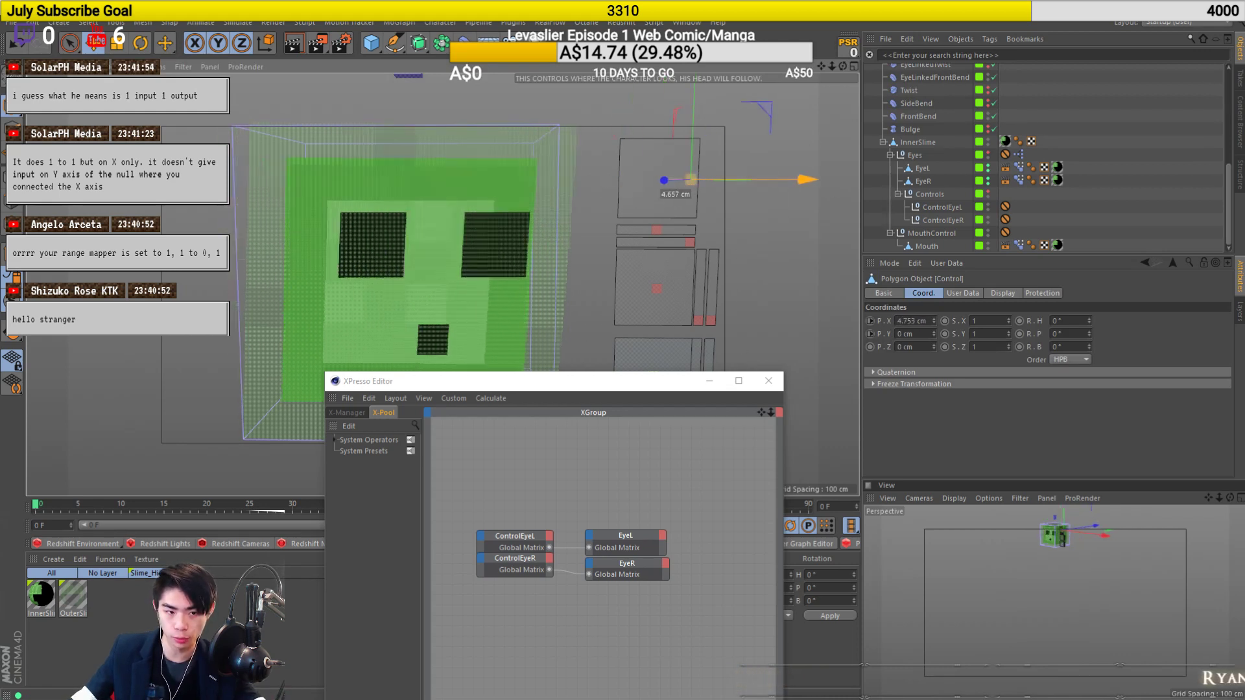
key(ctrl+z)
drag(668, 149, 668, 113)
key(ctrl+z)
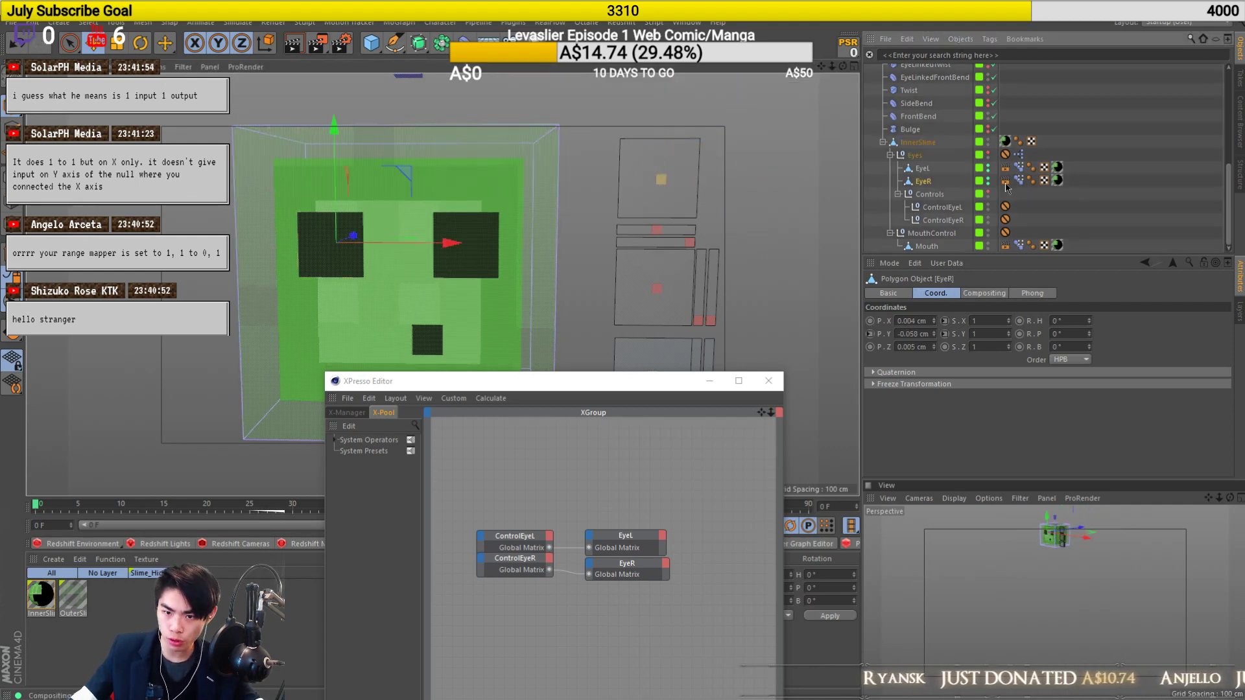
Check the EyeL and EyeR tags and the ControlEyeR null, try moving the Controls null, and undo the change.
click(1018, 182)
click(1005, 181)
click(1005, 168)
click(948, 220)
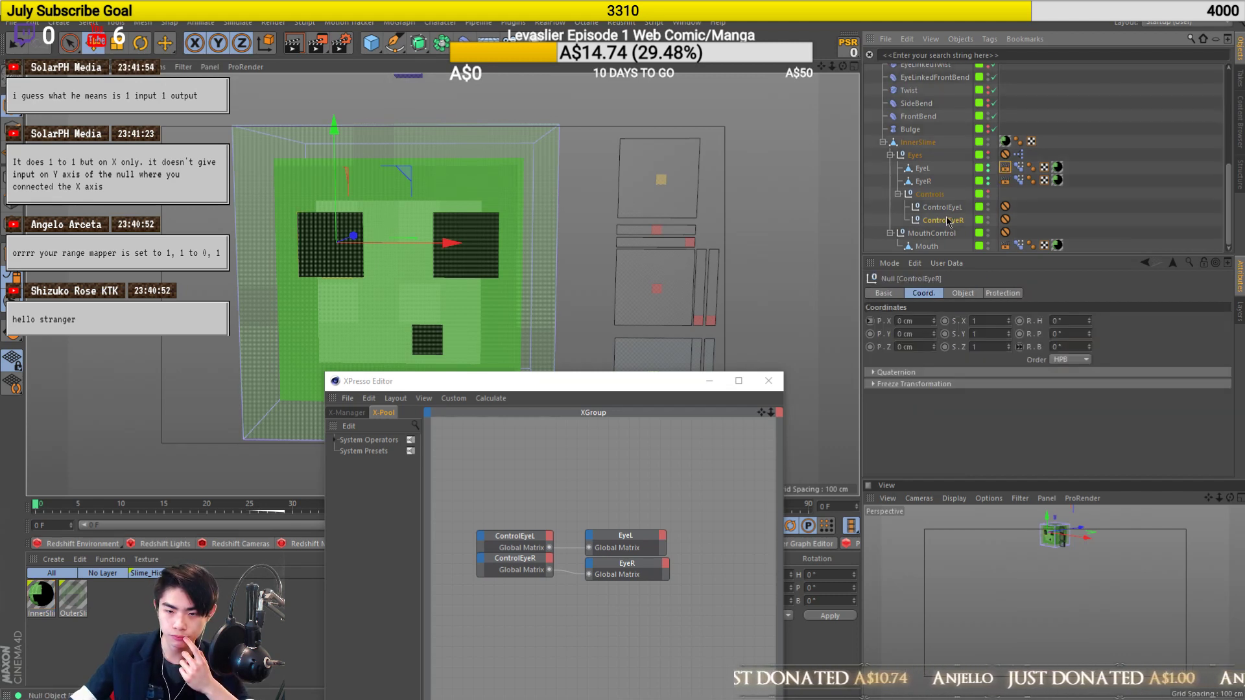
click(940, 196)
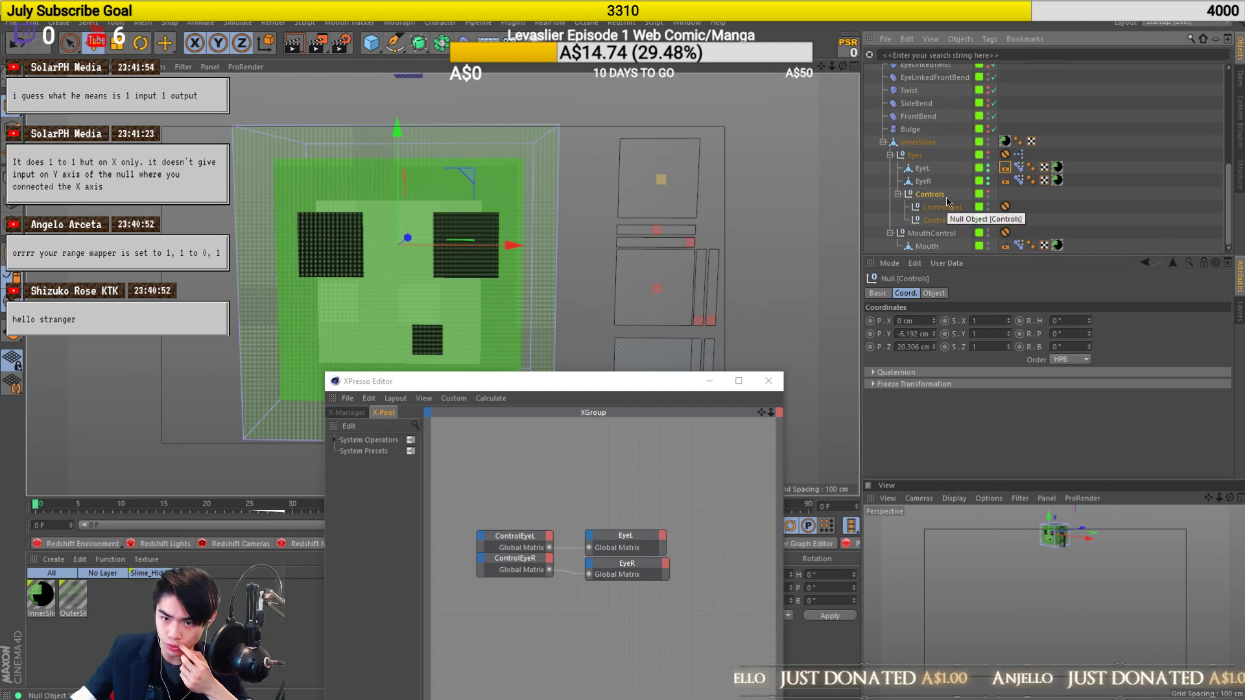
drag(570, 285, 732, 259)
key(ctrl+z)
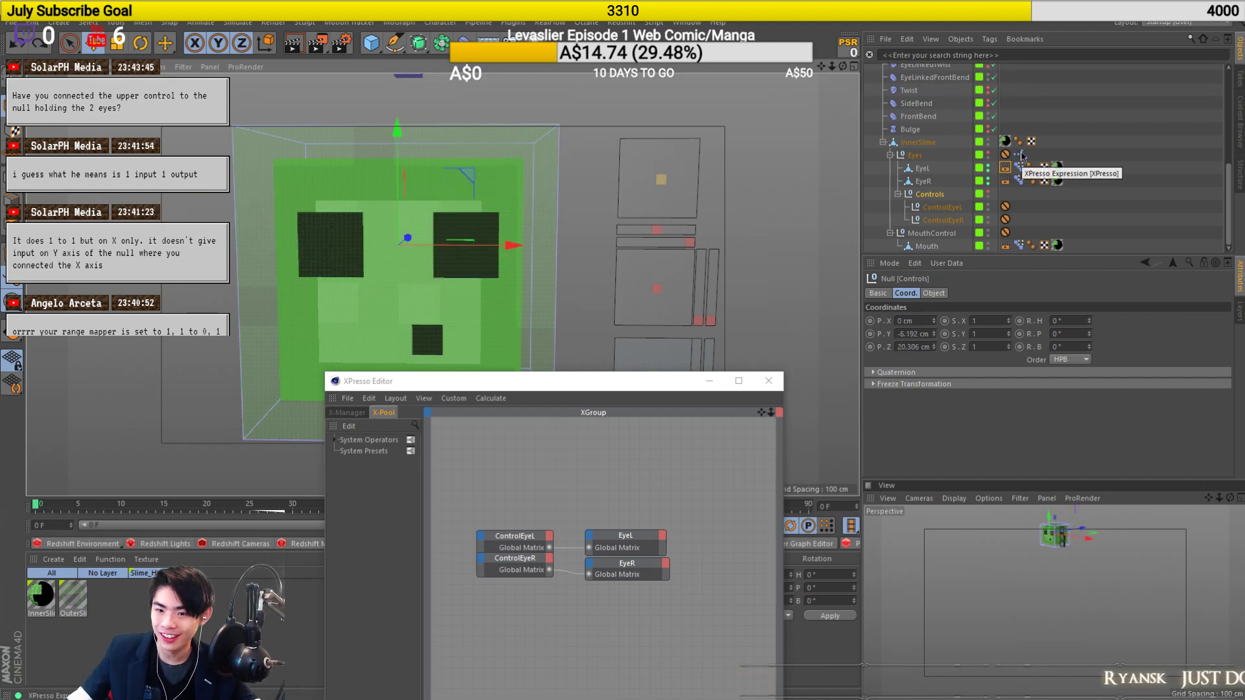
Reopen the Head Tracking control's XPresso graph and delete the EyeL and EyeR Position Y nodes.
click(1019, 156)
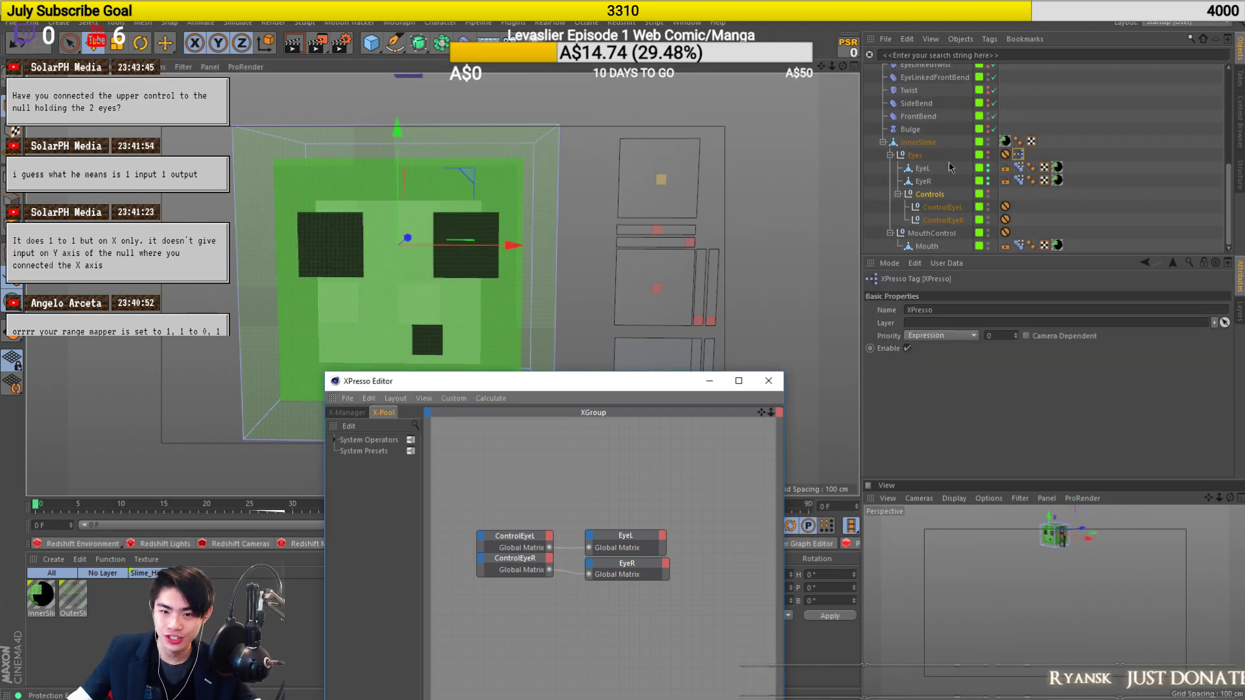
click(662, 181)
scroll(1006, 174, up, 5)
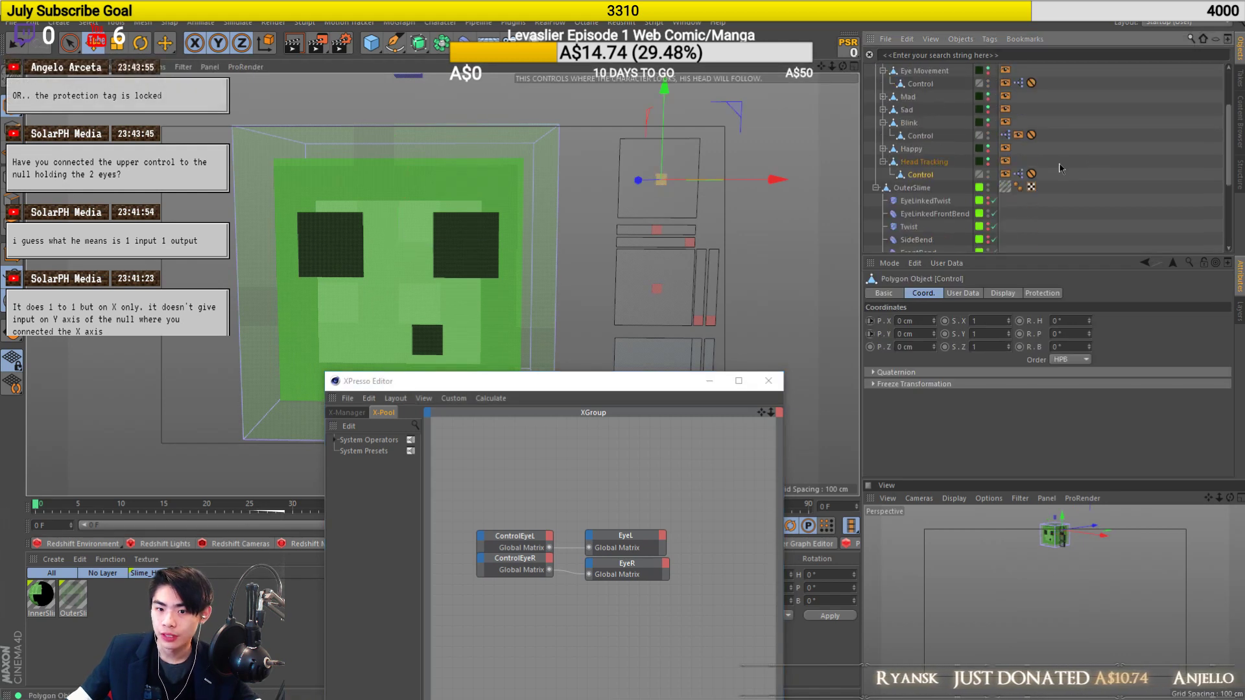
click(1019, 175)
scroll(1114, 169, down, 5)
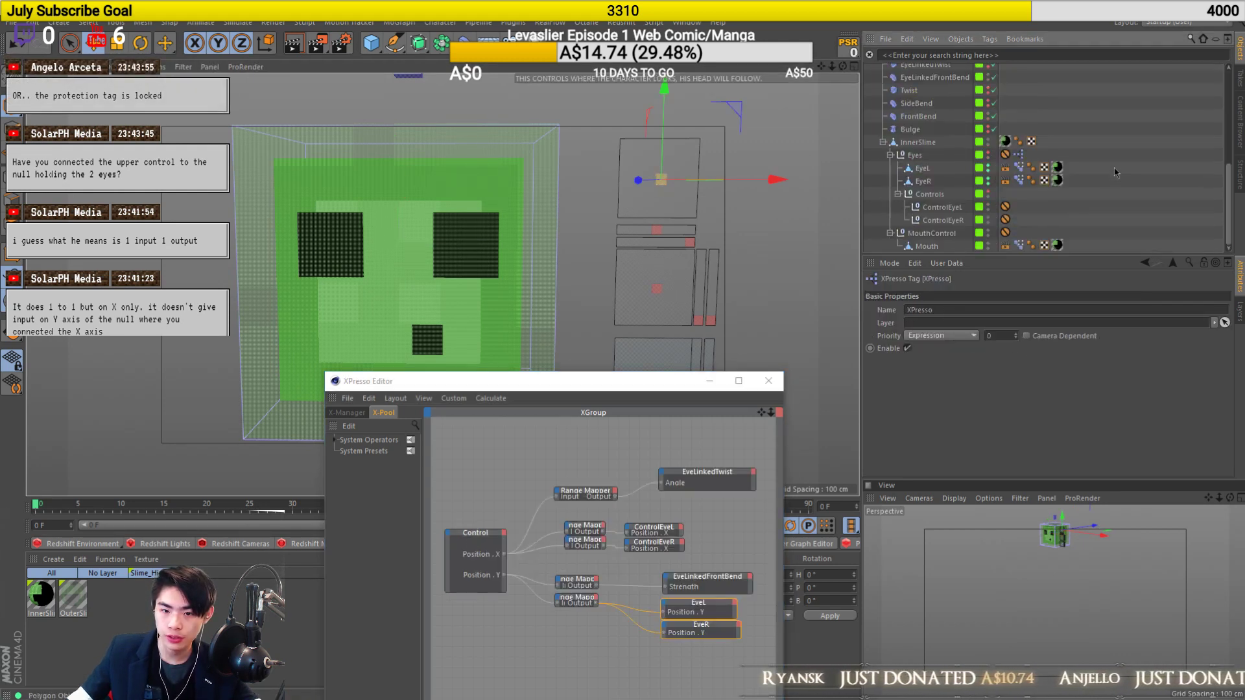
key(Delete)
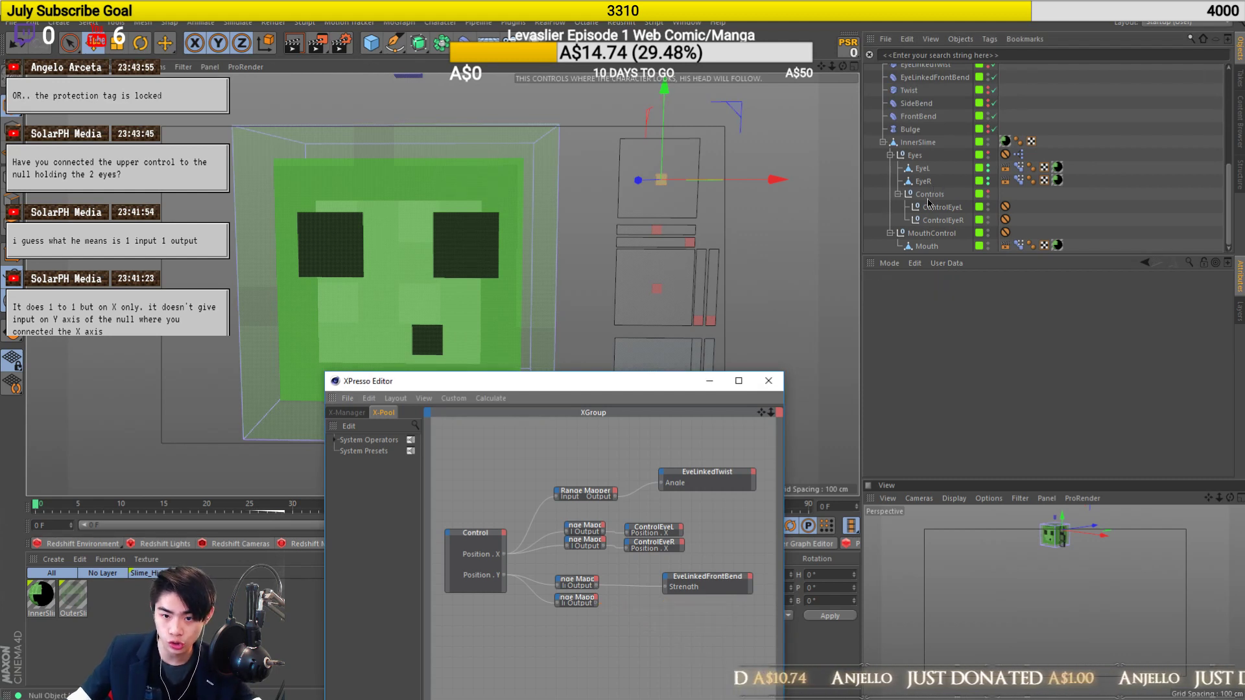
Add the Controls null to the Head Tracking graph and connect the free Range Mapper's output to its Position Y.
drag(929, 194, 861, 299)
drag(680, 647, 695, 621)
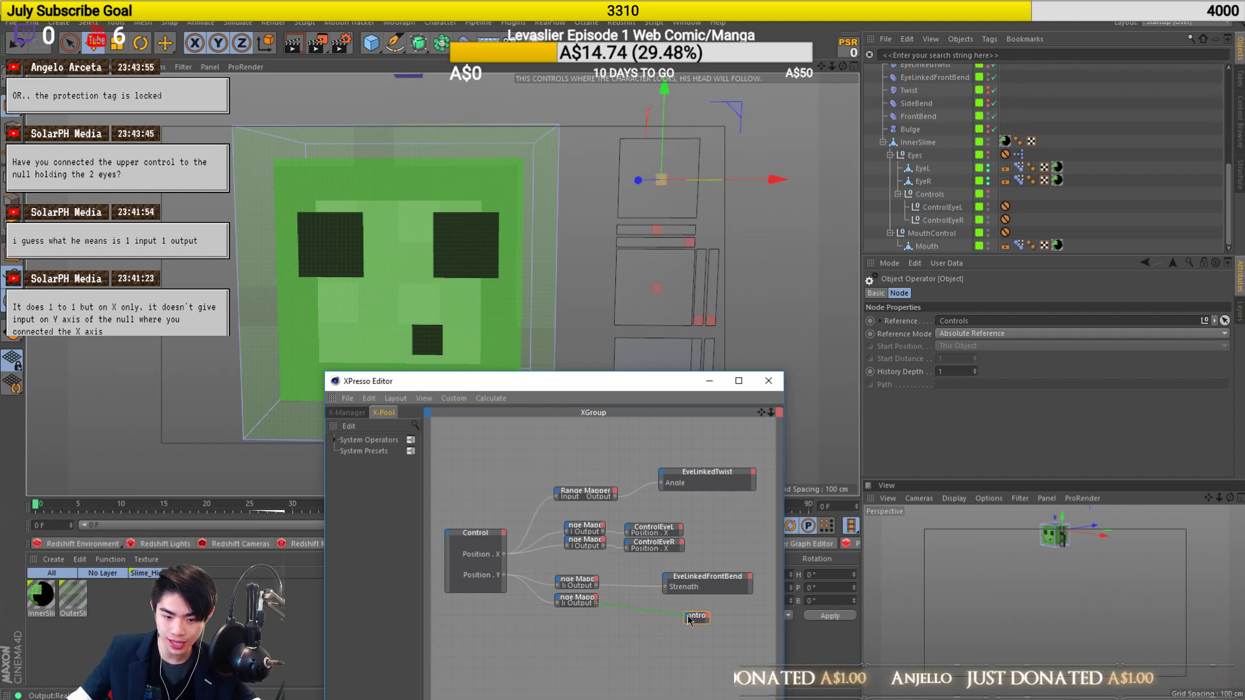
click(690, 618)
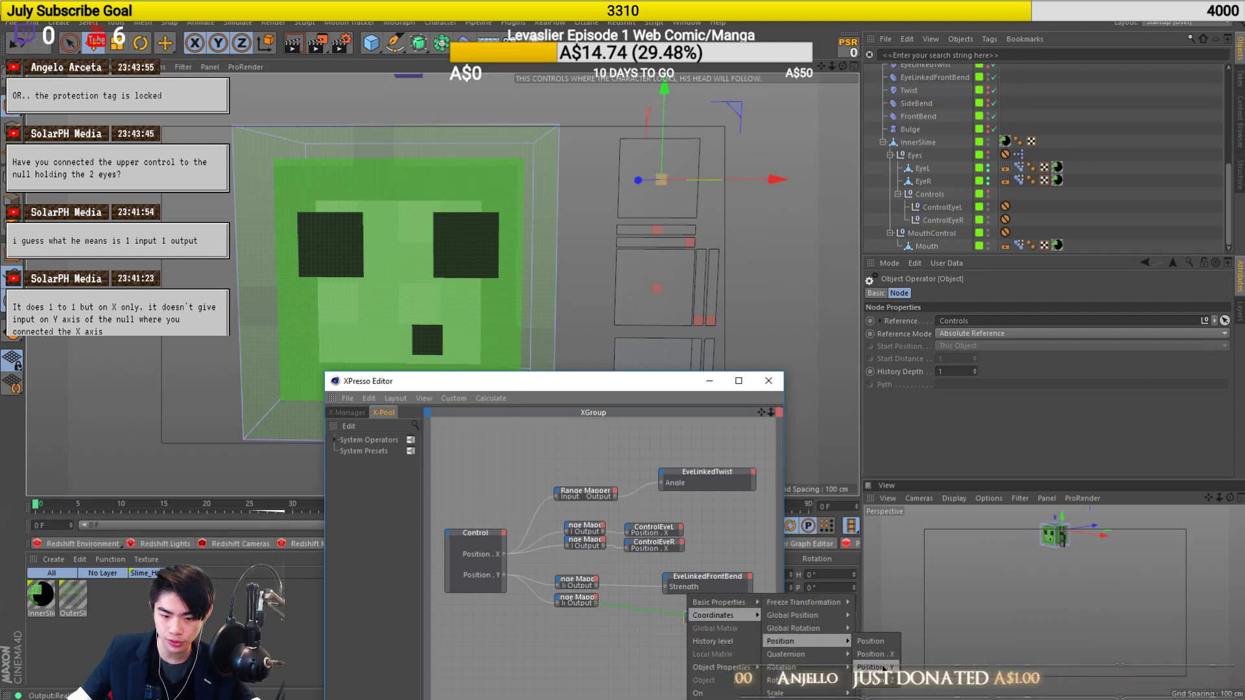
click(876, 667)
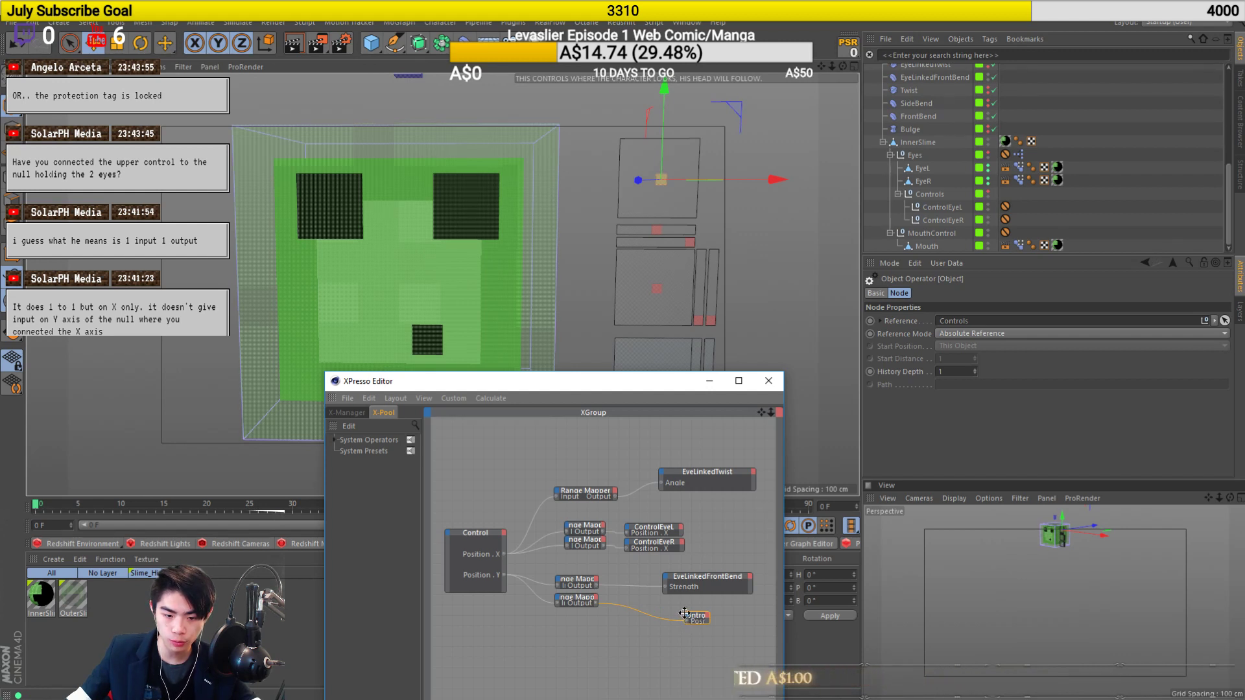
Try enlarging and aligning the Controls node beneath EyeLinkedFrontBend, nudge its Range Mapper, and undo the layout changes.
drag(684, 613, 662, 602)
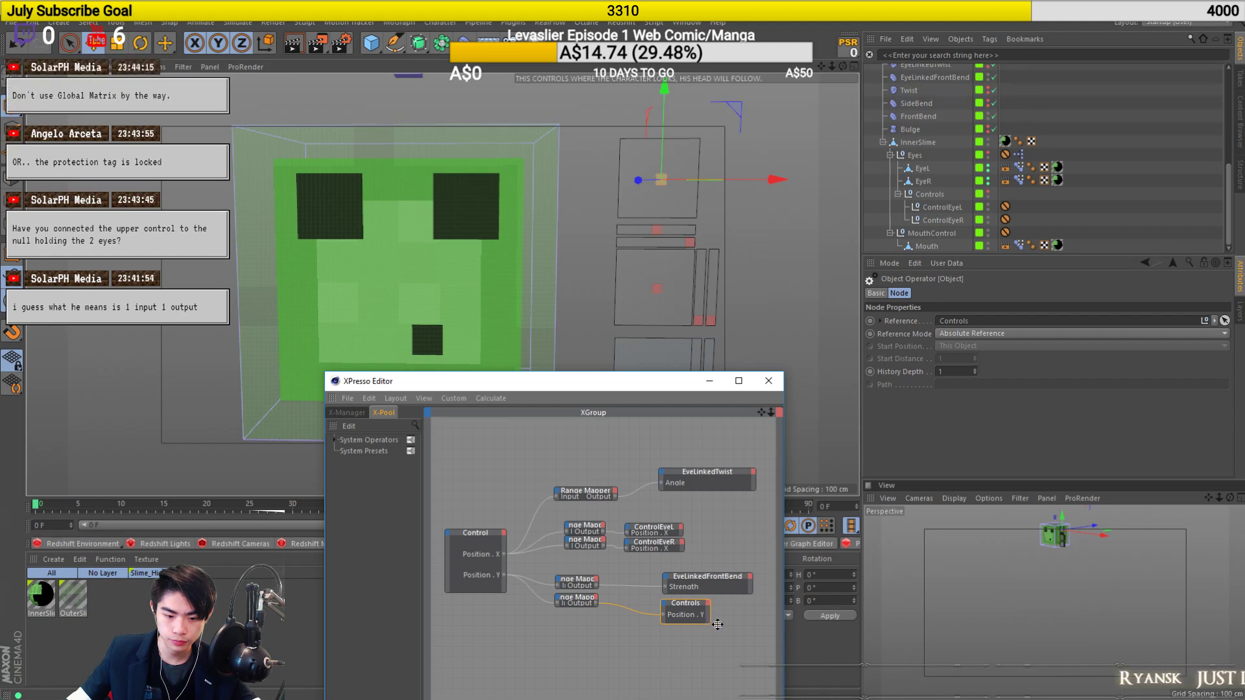
drag(717, 624, 754, 627)
drag(573, 604, 579, 606)
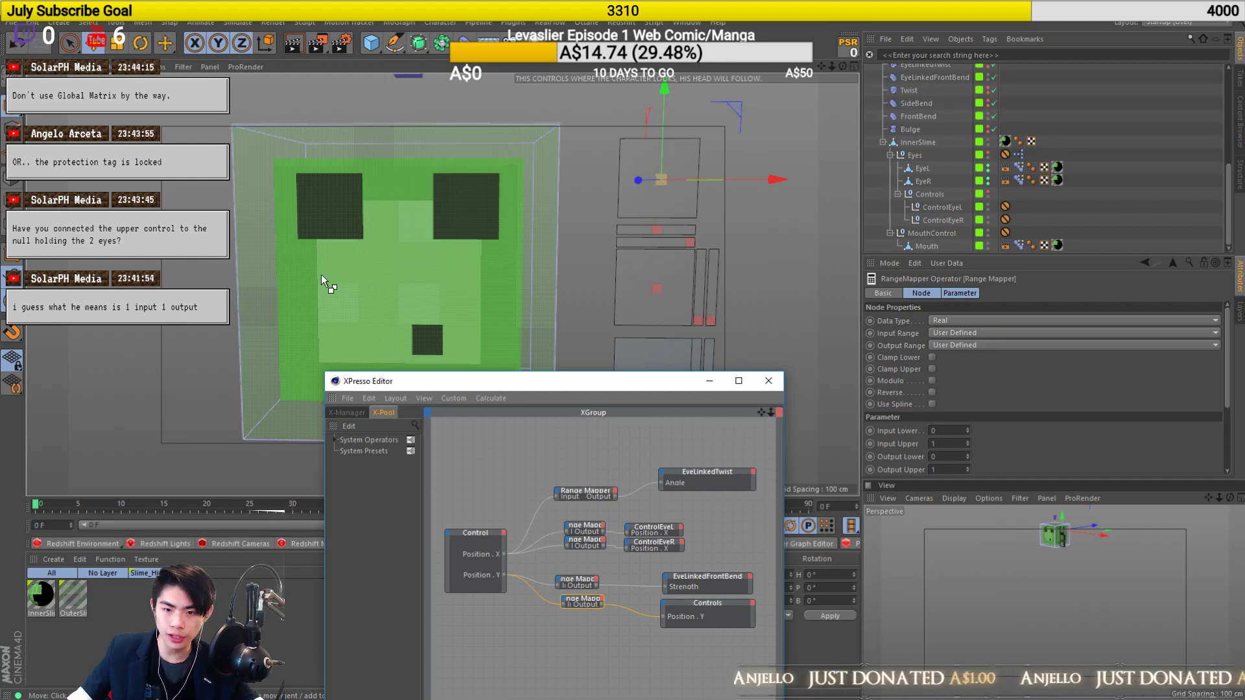
key(ctrl+z)
key(ctrl+z)
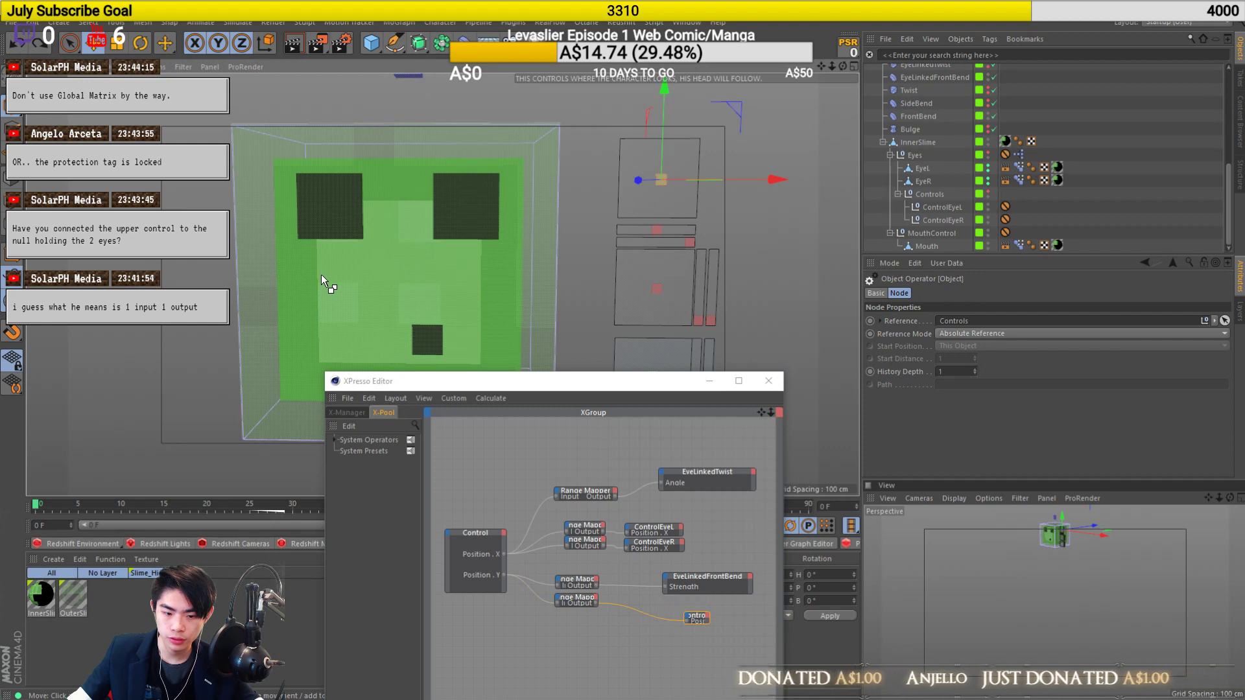
Undo the Range Mapper's connection to the Controls node's Position Y in the Head Tracking graph.
click(10, 22)
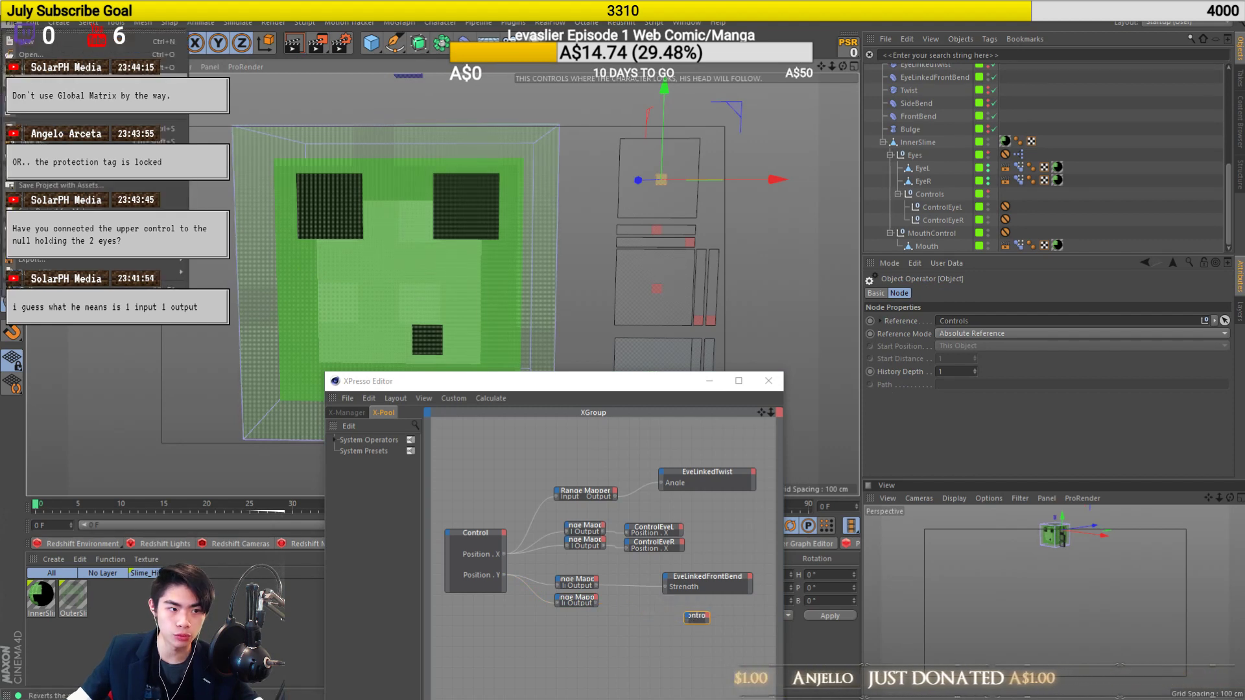
click(33, 81)
click(581, 406)
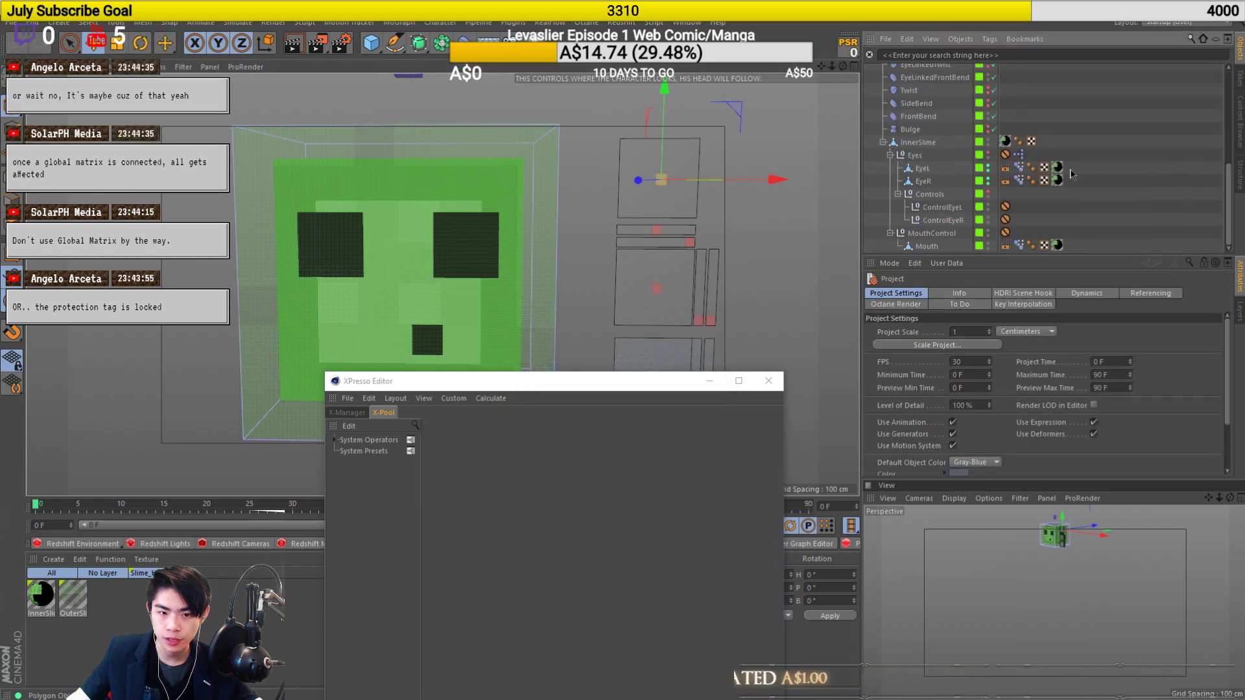
Freeze all transformations of the Controls null that holds ControlEyeL and ControlEyeR.
click(932, 196)
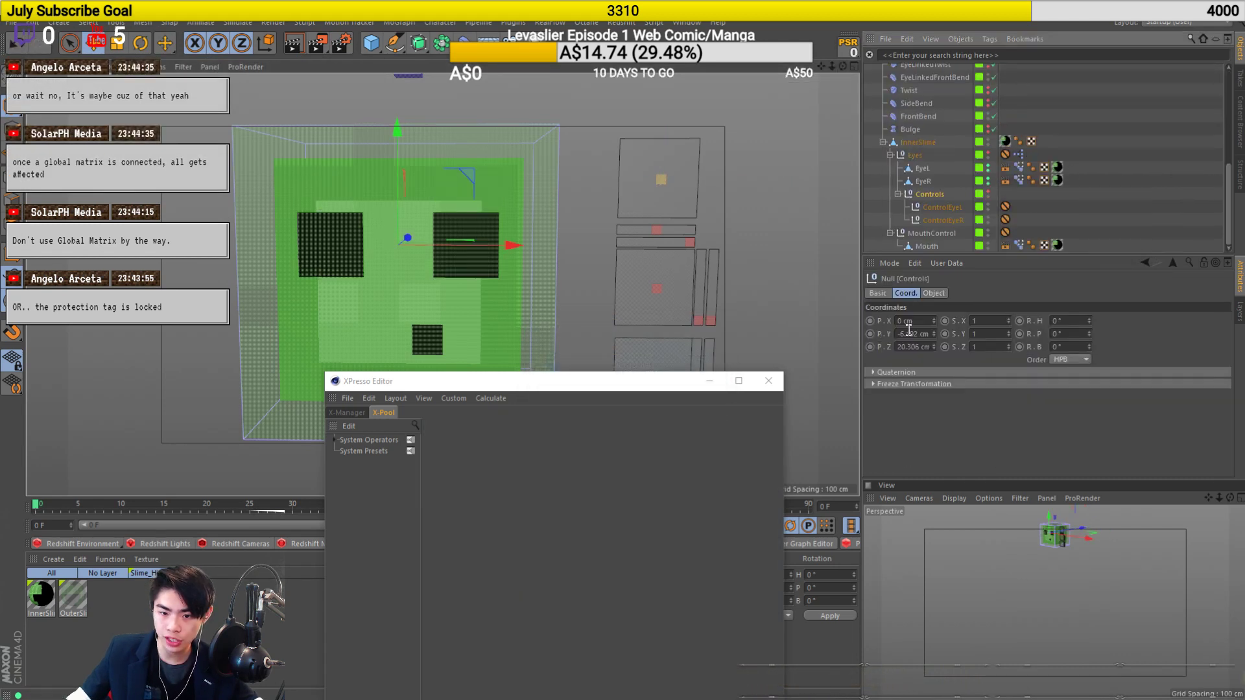
drag(570, 381, 238, 378)
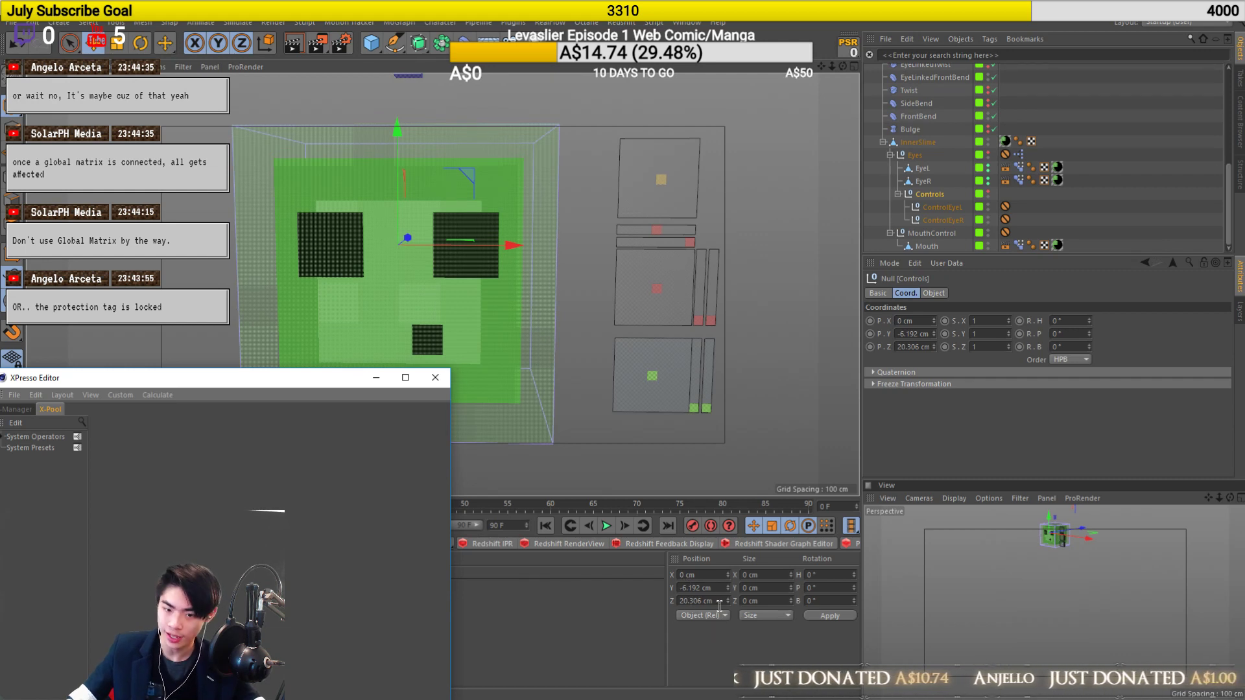
click(915, 384)
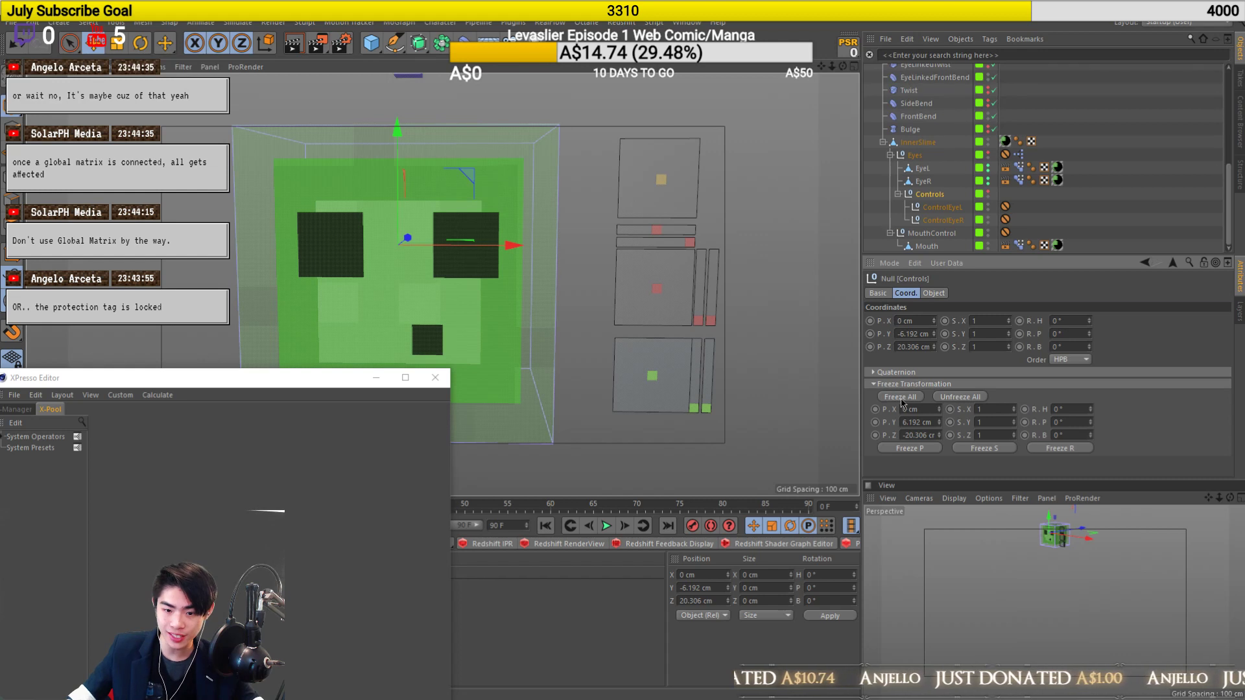
click(901, 397)
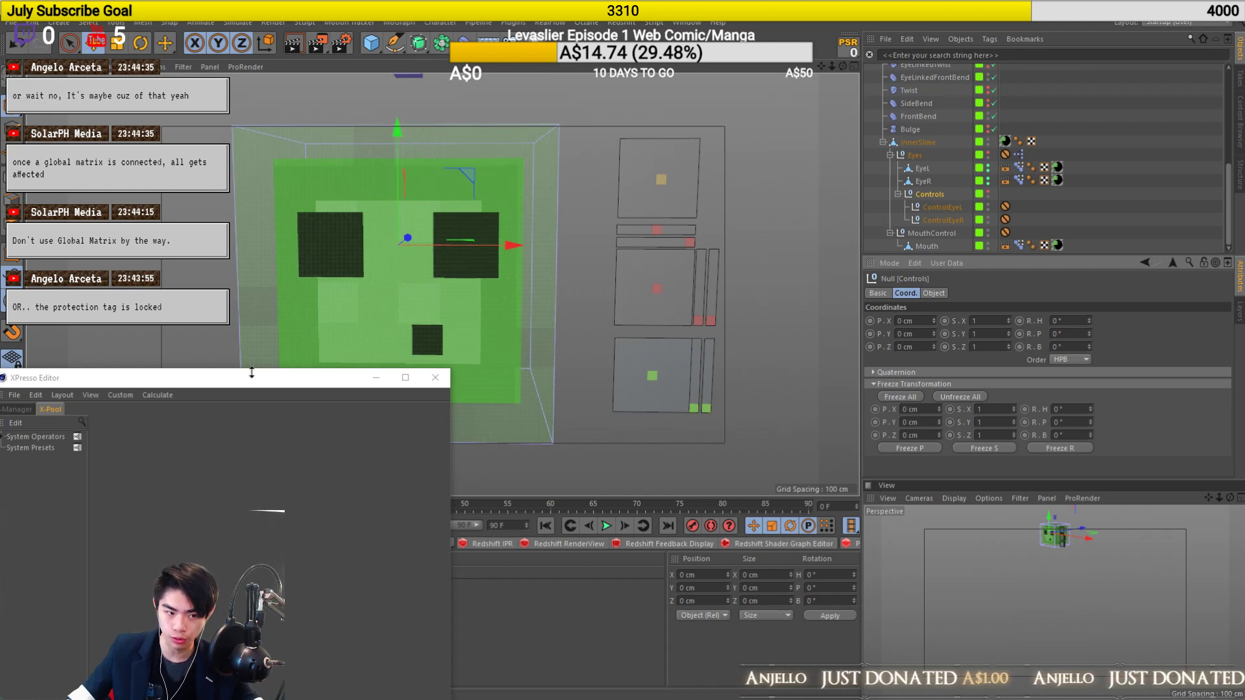
Rearrange the XPresso editor window and reopen the Head Tracking control's XPresso graph.
drag(250, 371, 253, 333)
drag(522, 335, 475, 406)
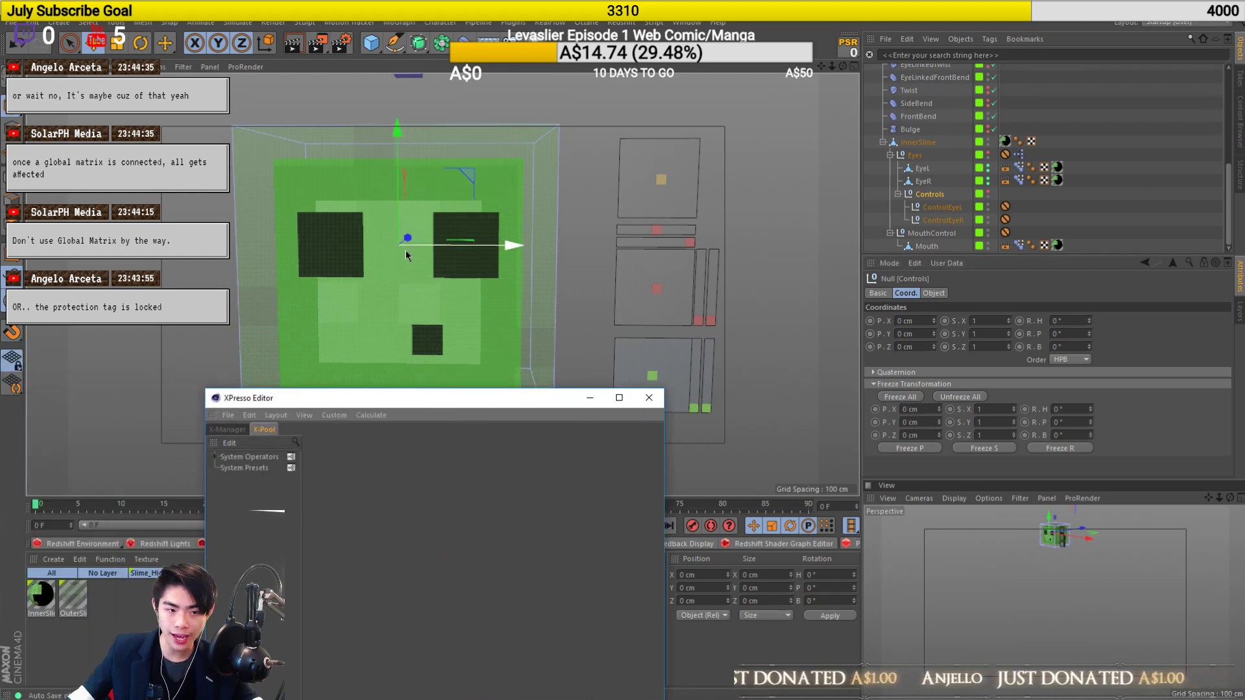
alt+drag(409, 249, 419, 241)
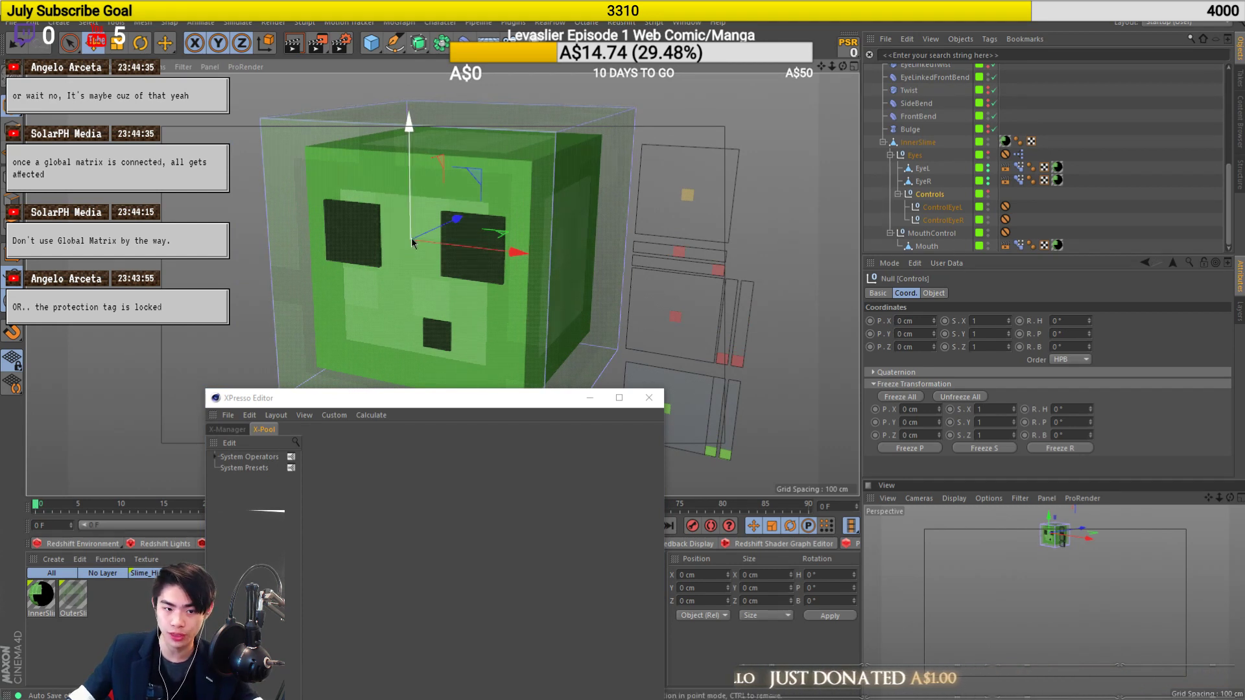
scroll(1103, 160, up, 3)
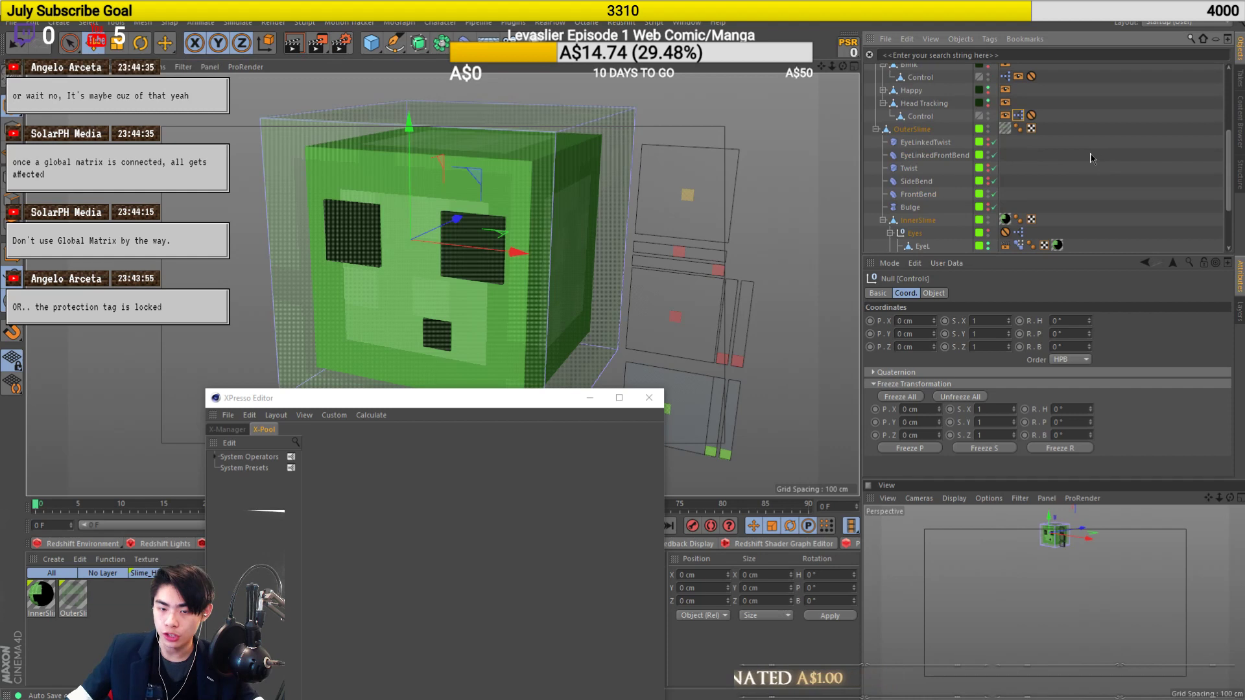
scroll(1071, 176, up, 3)
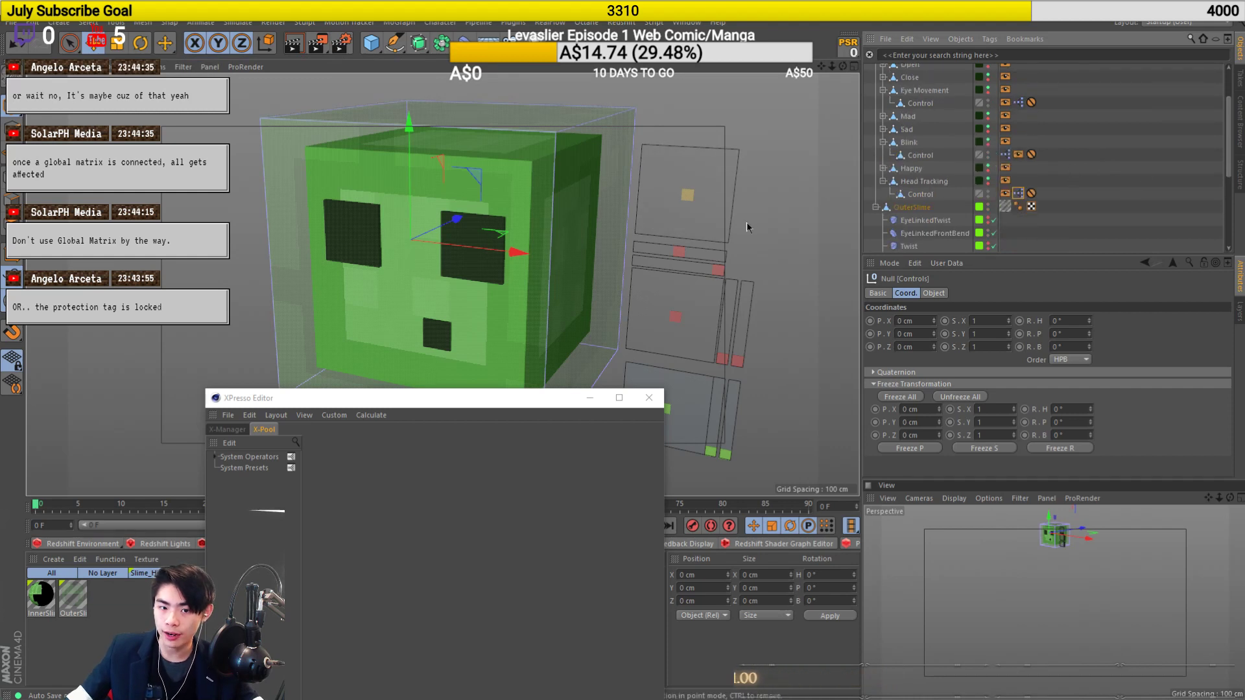
click(687, 201)
click(1020, 193)
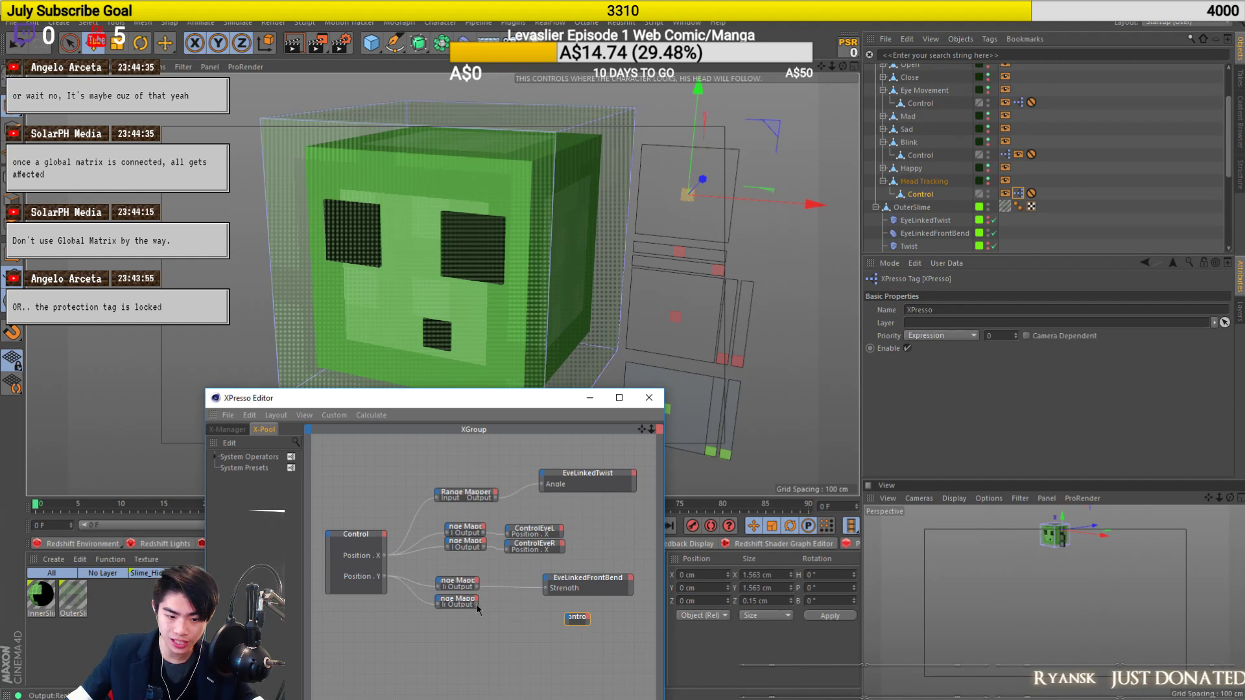
Connect the lowest Range Mapper's output to the Controls node's Position Y.
drag(550, 617, 568, 617)
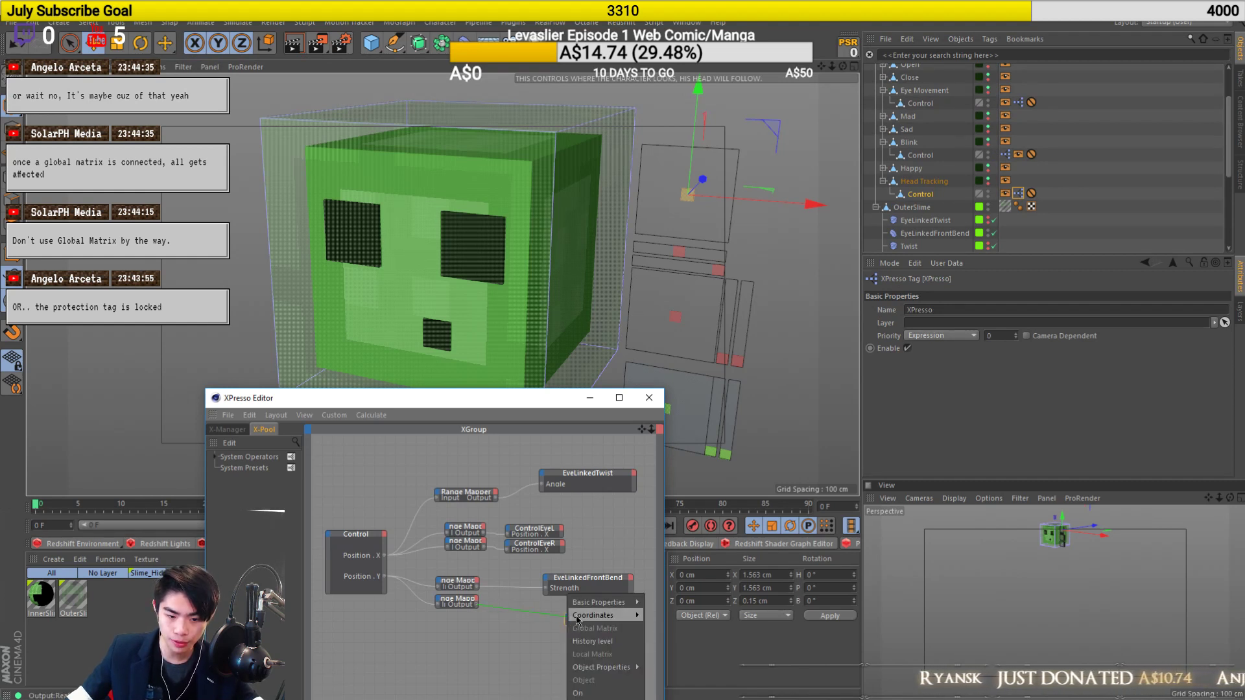
mouse_move(606, 615)
mouse_move(666, 643)
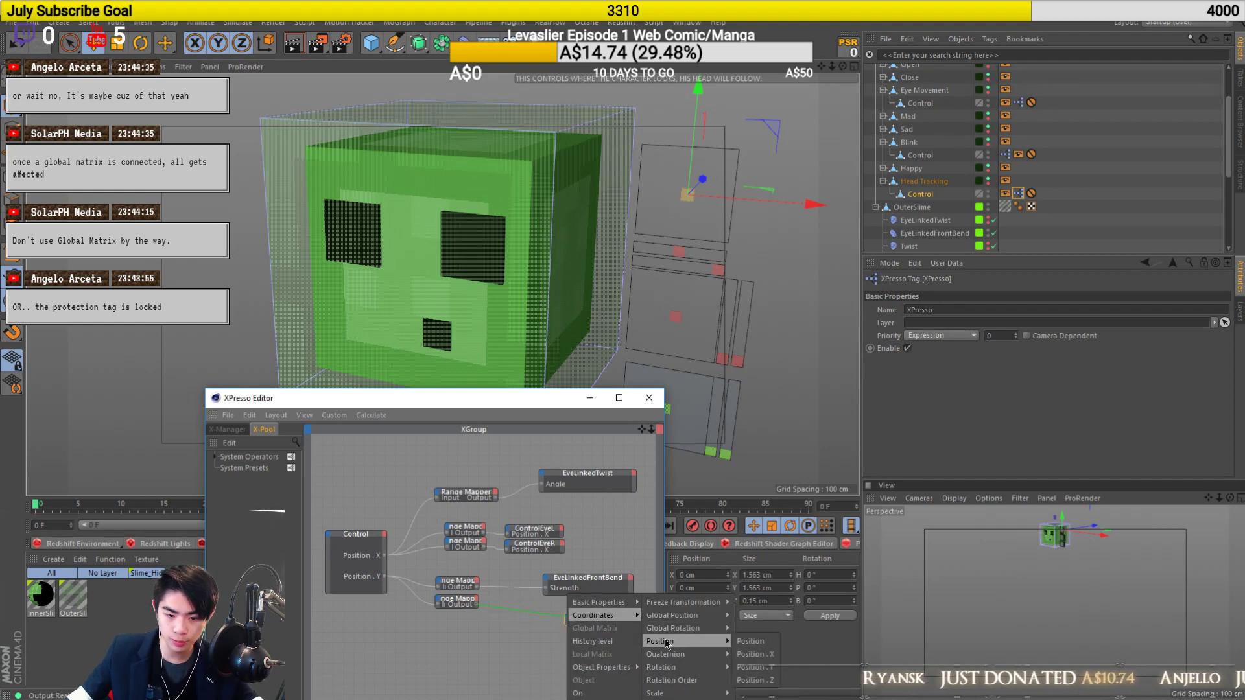
click(741, 667)
Test the vertical eye tracking by moving the Head Tracking control, close the XPresso editor, and undo the test movement.
drag(671, 147, 637, 168)
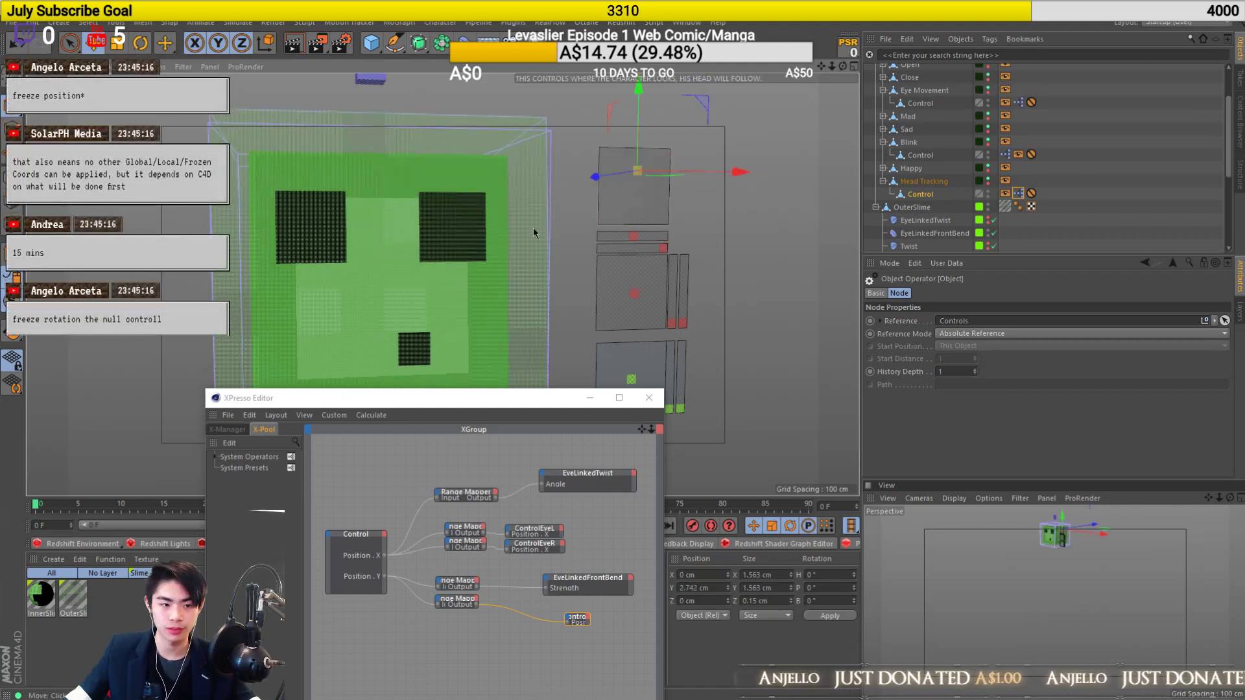
click(649, 397)
key(ctrl+z)
drag(499, 331, 541, 353)
key(ctrl+z)
Hide the cages of the deformers under OuterSlime in the viewport.
scroll(1124, 166, up, 2)
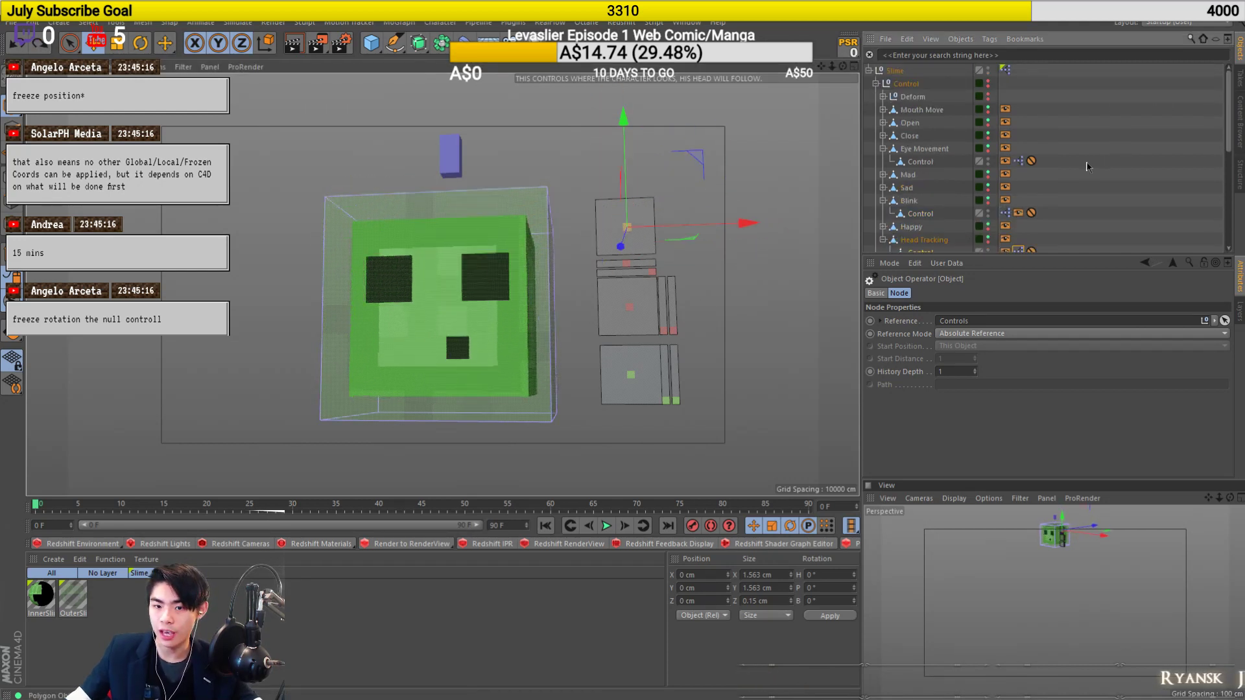
scroll(1094, 166, down, 3)
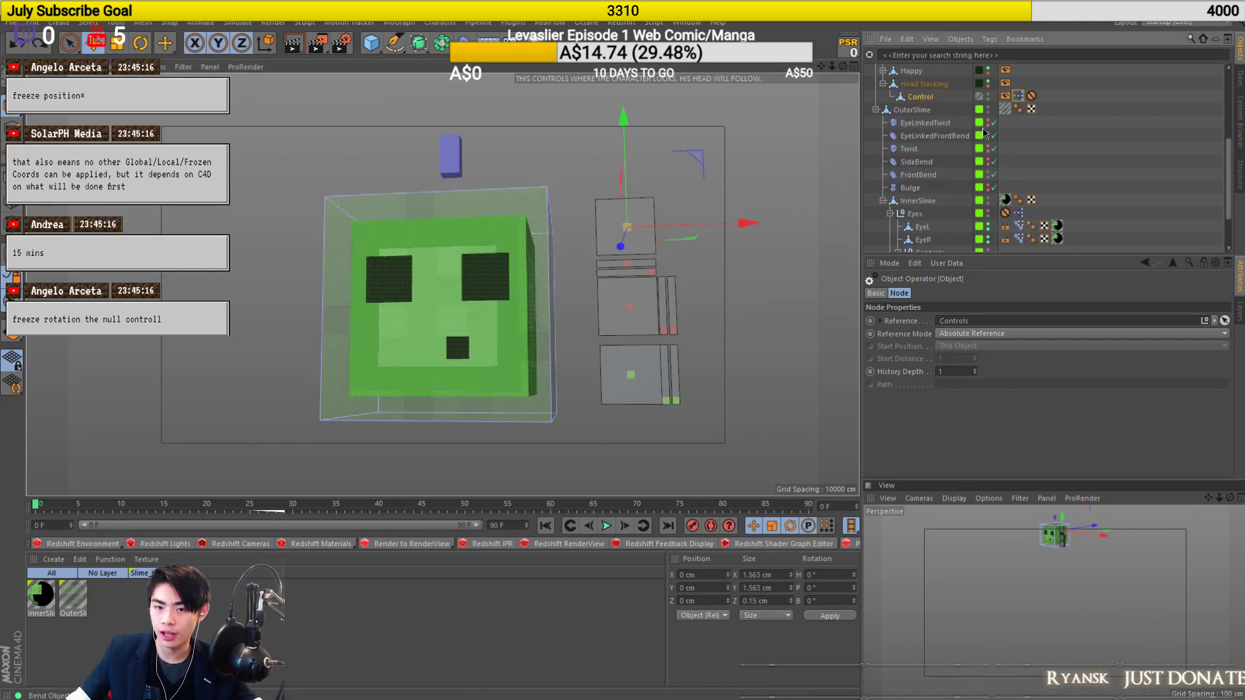
scroll(535, 247, up, 2)
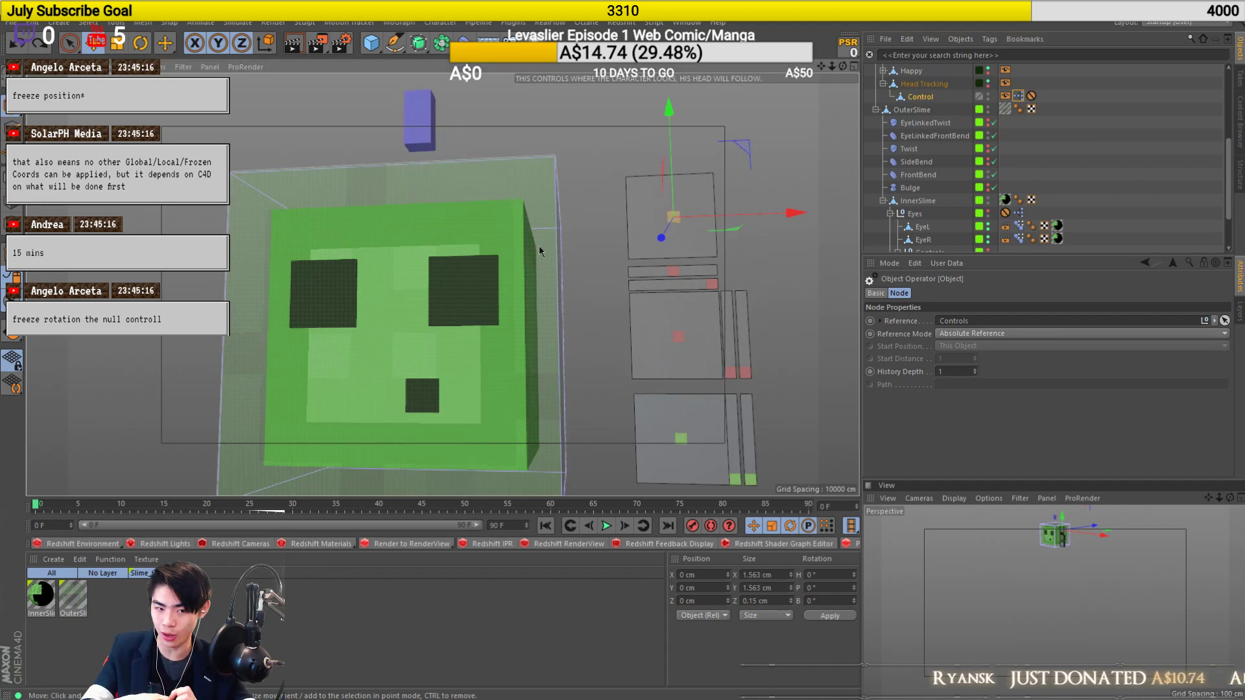
double_click(987, 135)
double_click(989, 172)
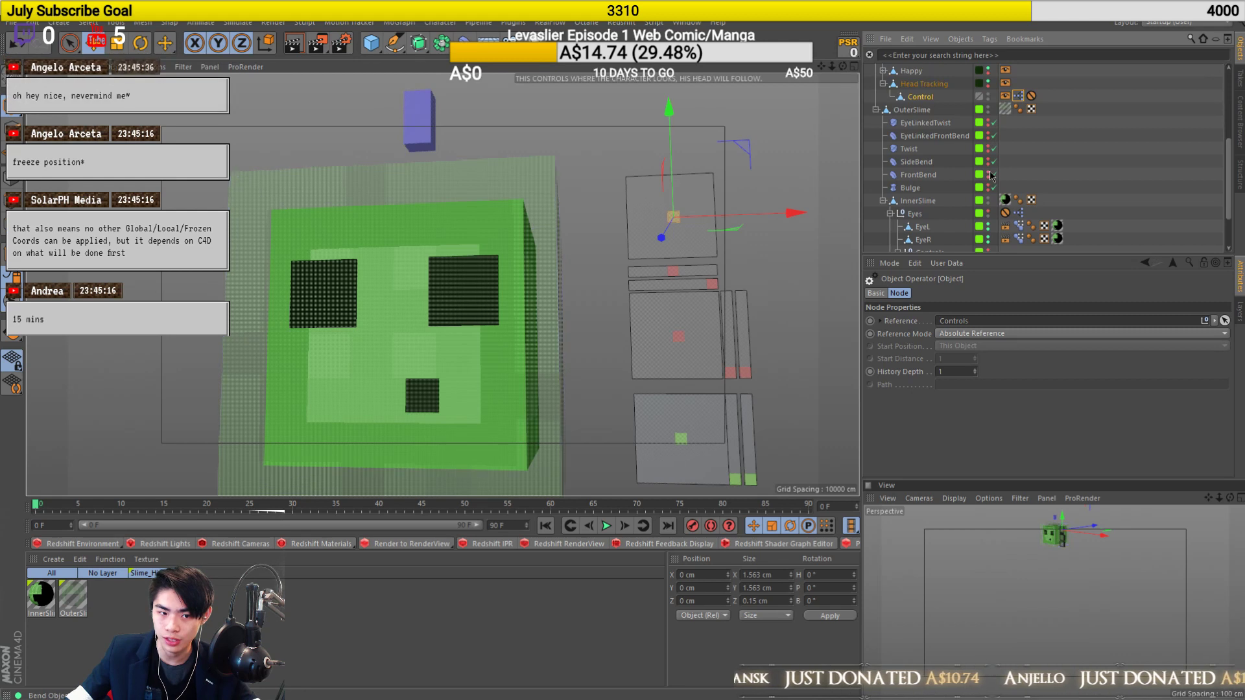
Test the eyes' sideways travel by moving the Head Tracking control sideways and the Eye Movement control to X -5.469 cm.
scroll(412, 308, down, 4)
alt+drag(414, 307, 486, 341)
scroll(456, 354, up, 2)
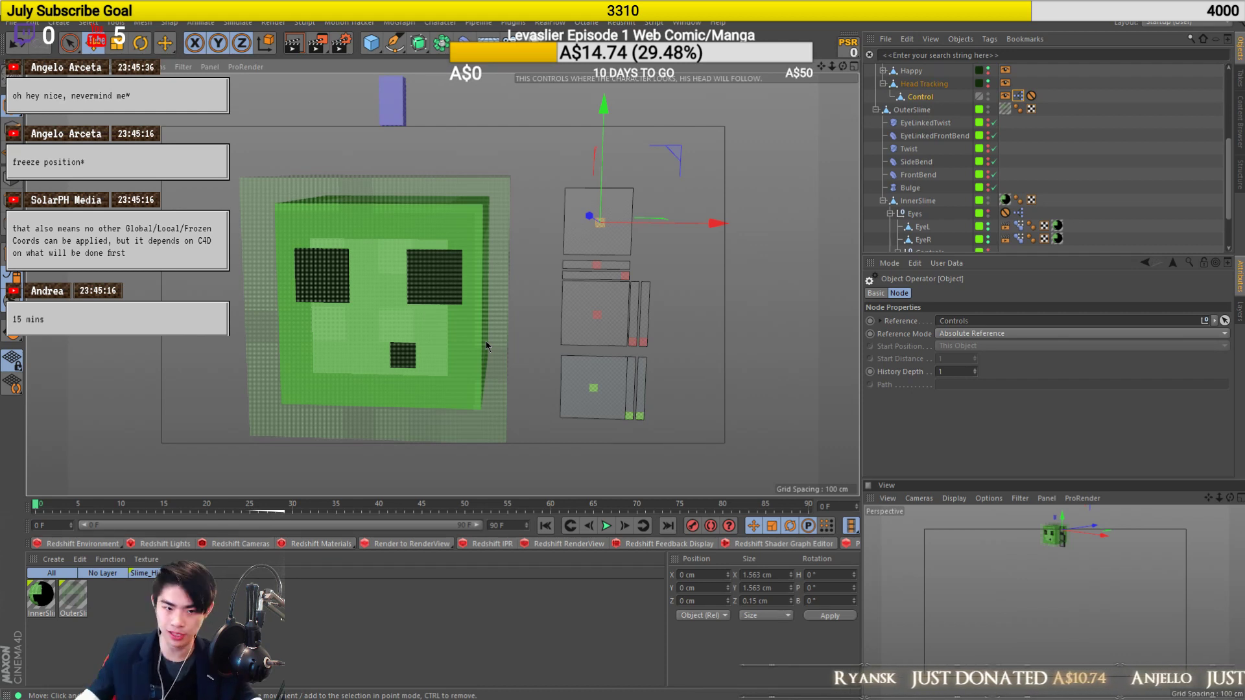
scroll(434, 258, up, 2)
alt+drag(400, 287, 438, 286)
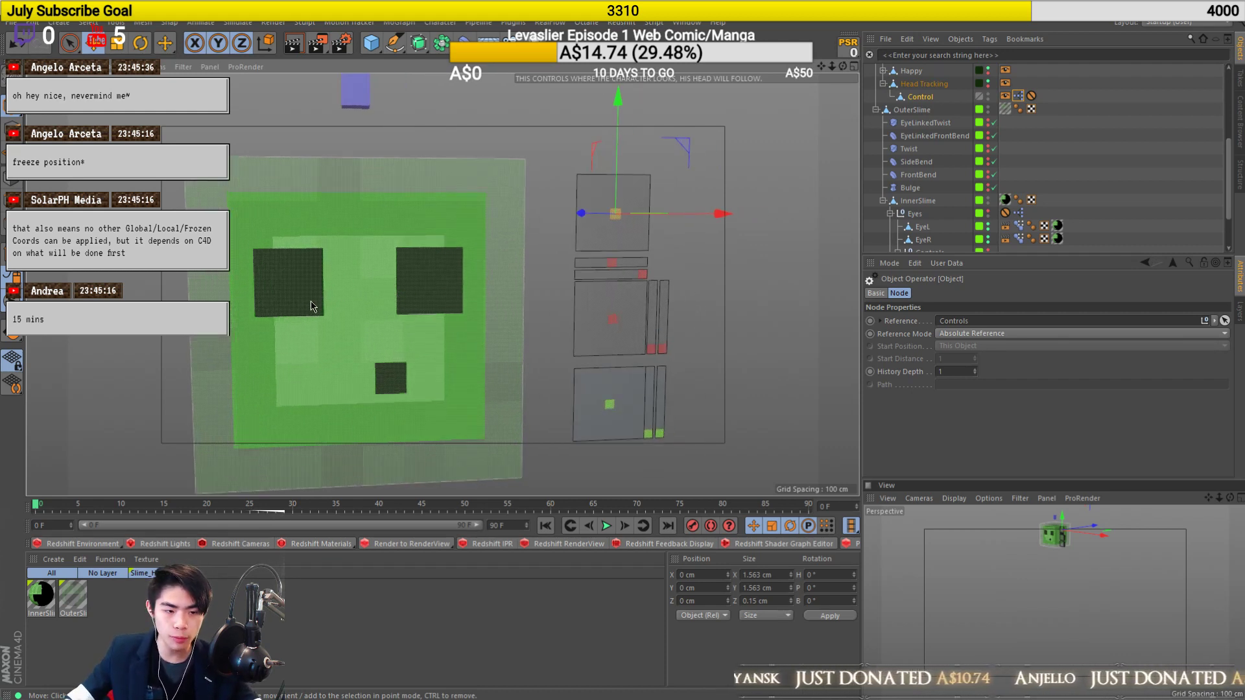
alt+middle_drag(308, 302, 390, 252)
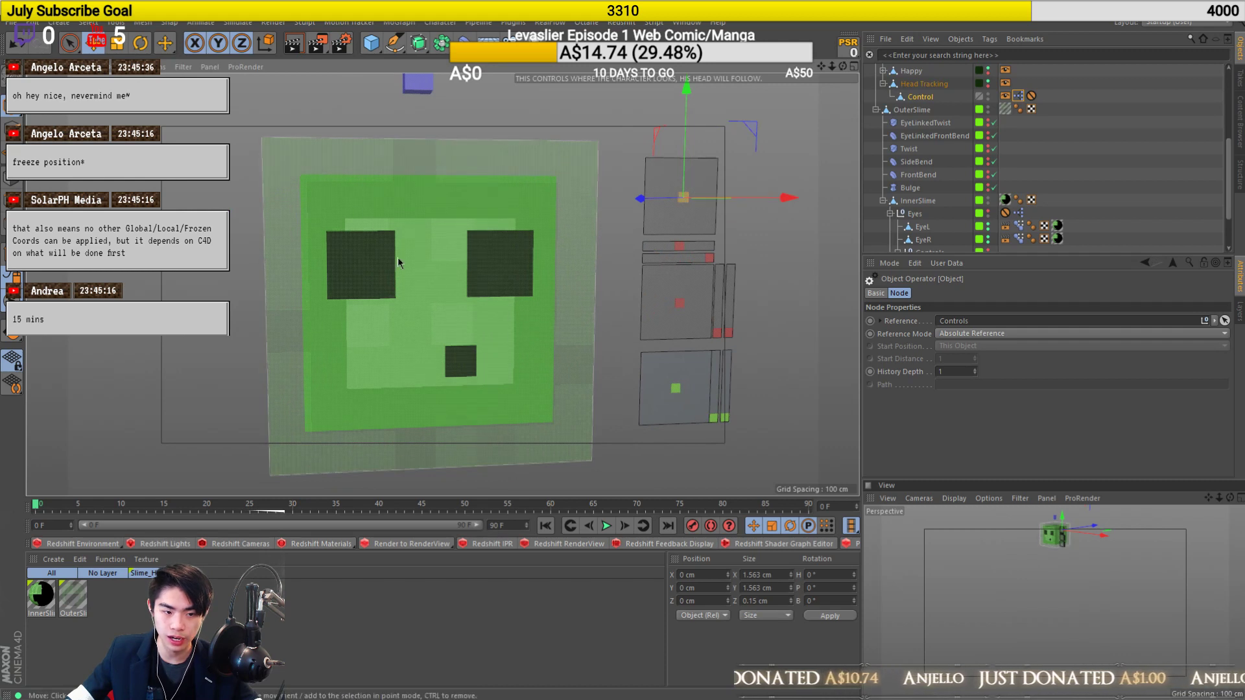
drag(770, 202, 594, 312)
click(677, 308)
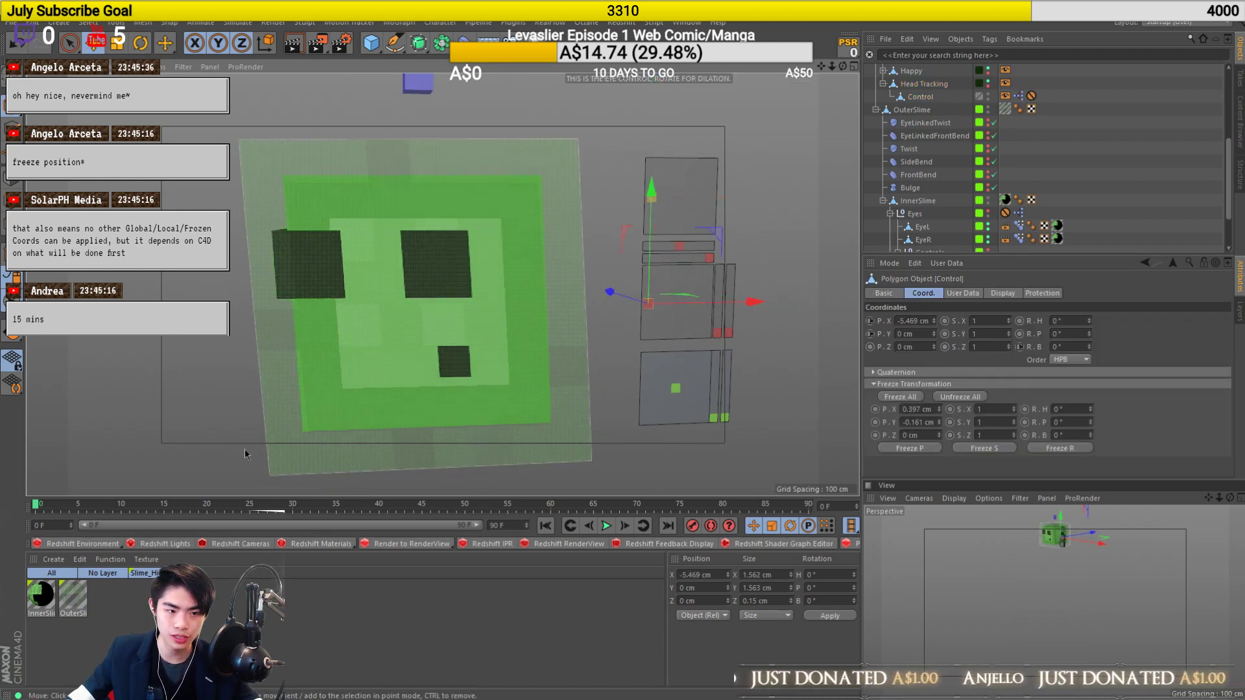
scroll(307, 220, up, 5)
alt+drag(309, 201, 472, 205)
scroll(308, 219, down, 3)
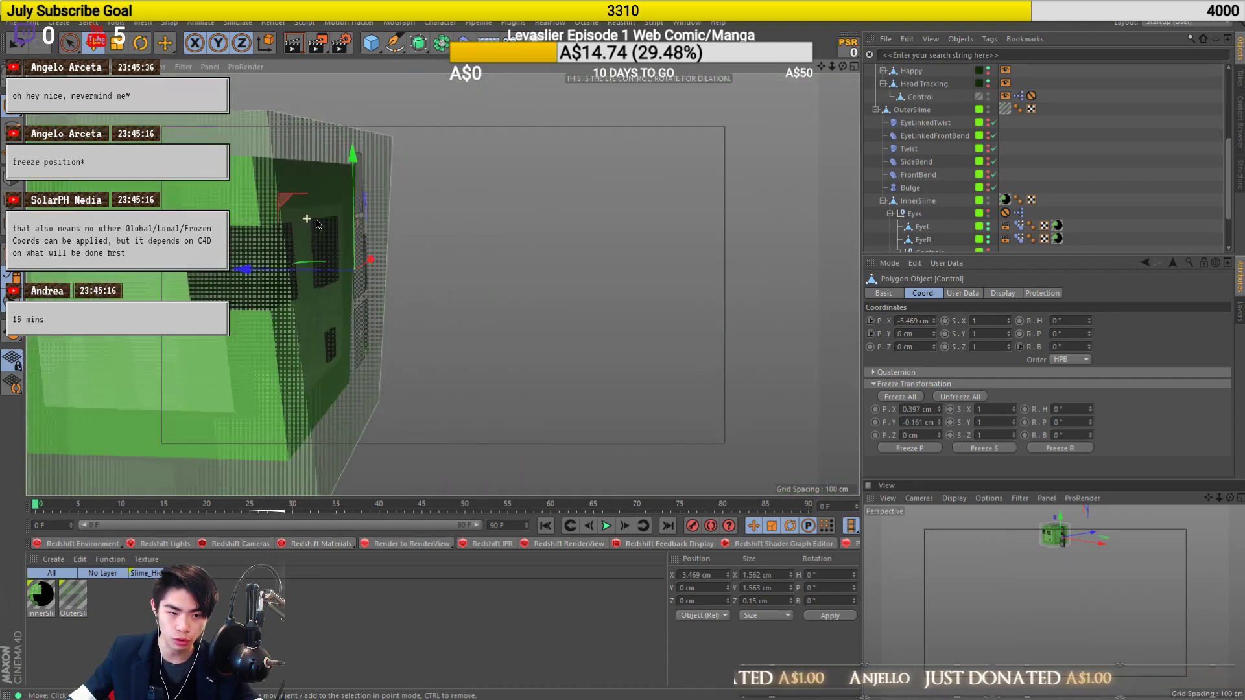
alt+drag(333, 245, 188, 246)
alt+middle_drag(463, 260, 393, 260)
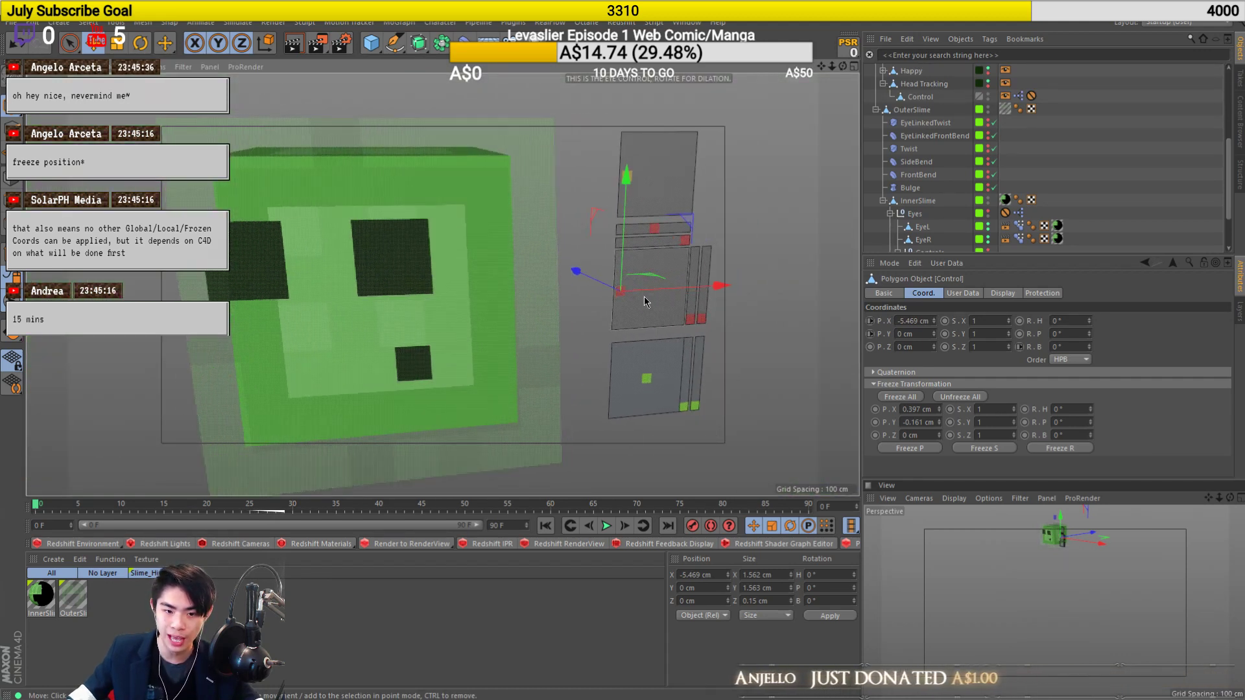
Undo the last test move, try the Eye Movement control at X 4.753 cm, and undo all control test moves.
key(ctrl+z)
drag(663, 286, 690, 286)
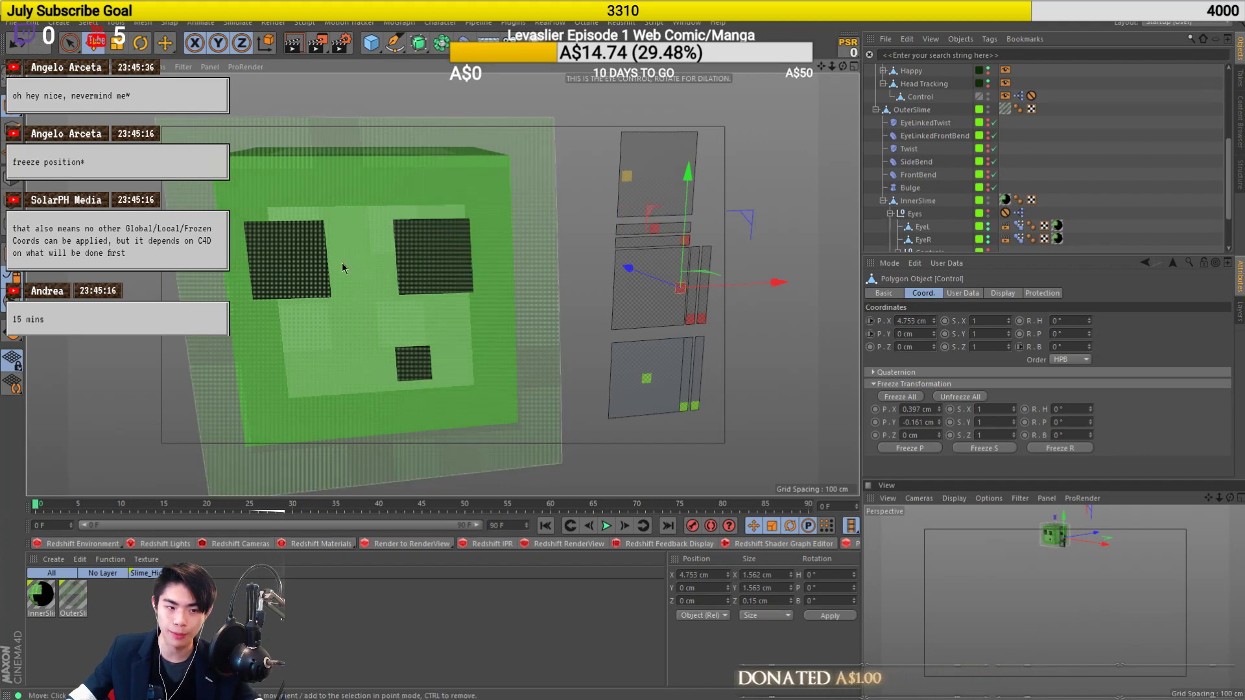
key(ctrl+z)
key(ctrl+z)
key(ctrl+z)
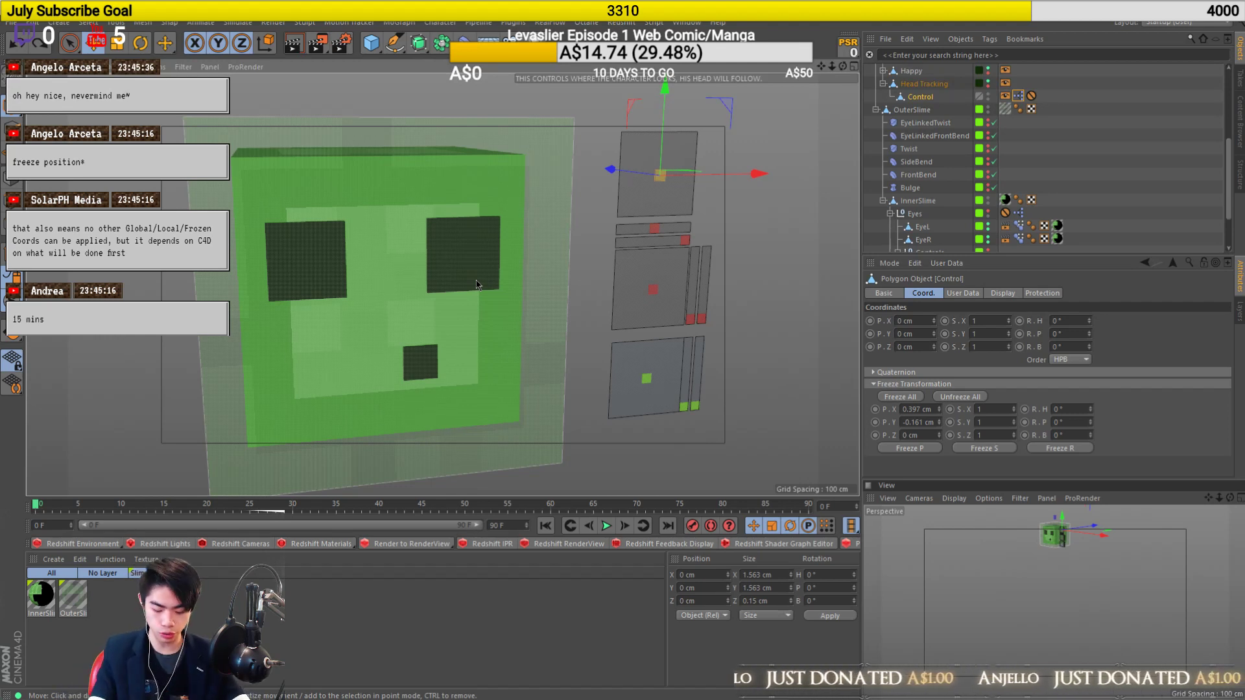
key(alt+space)
text(>.<)
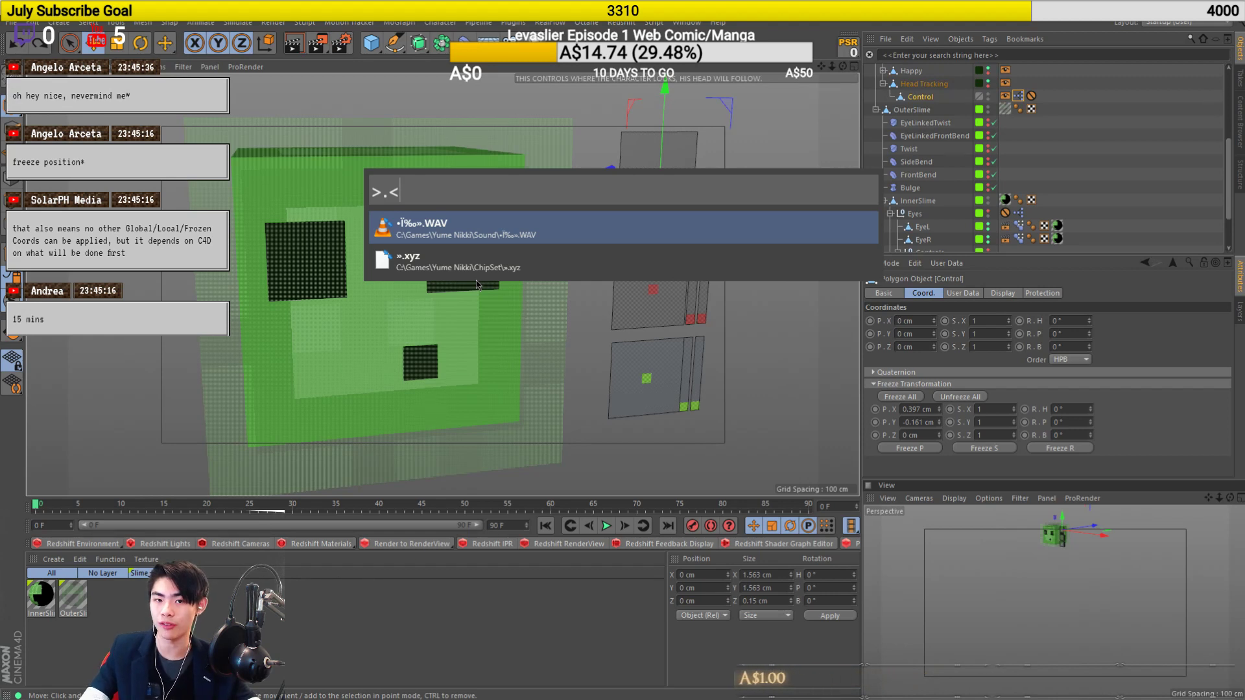
key(Escape)
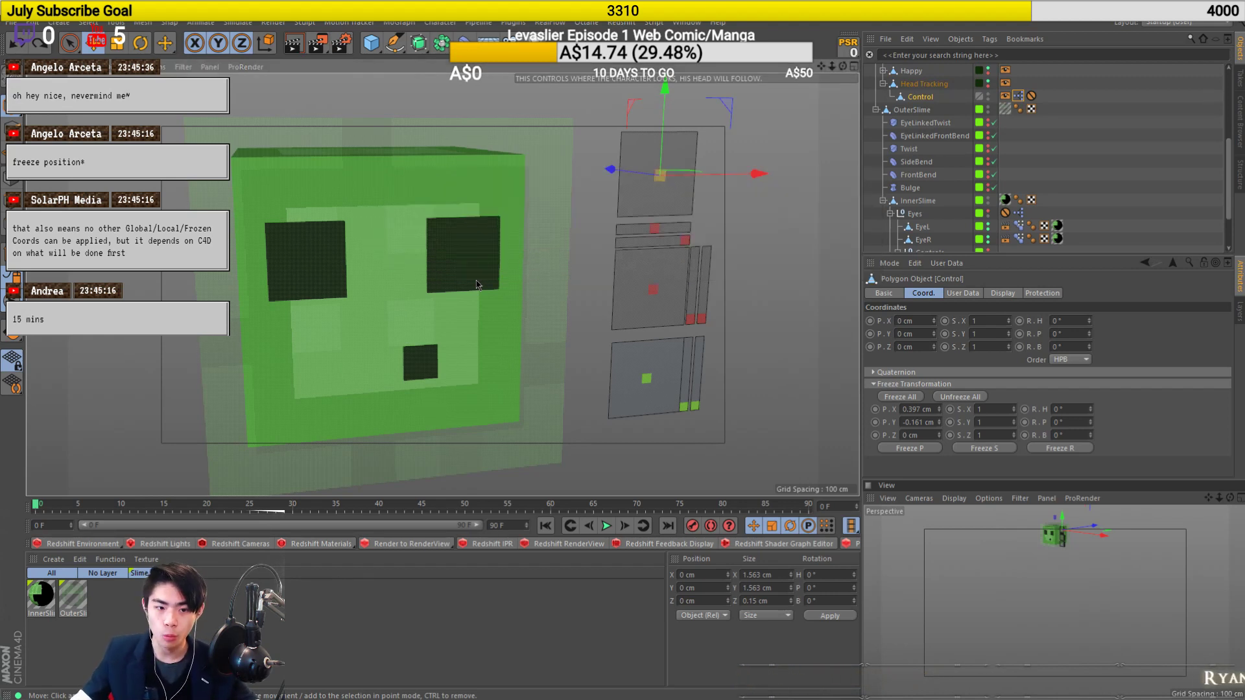
Test the eye rotation by turning the Eye Movement control's bank to -35.145°, and undo the rotation.
click(652, 290)
key(r)
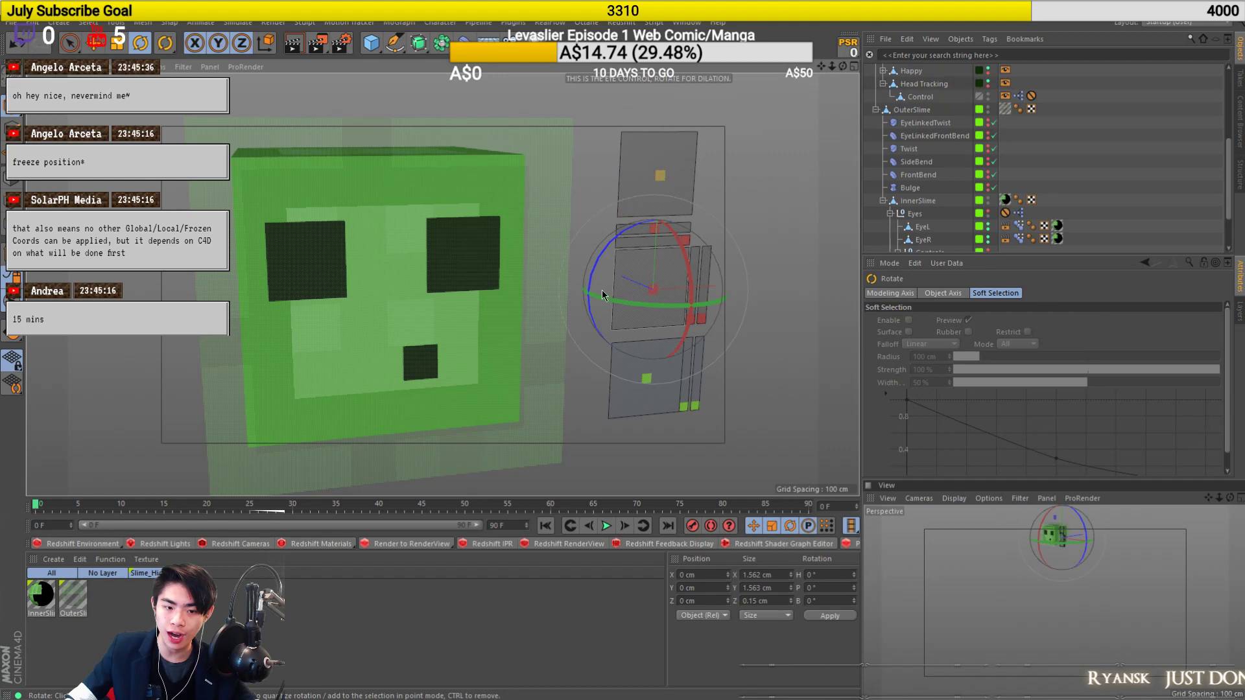
drag(589, 277, 556, 335)
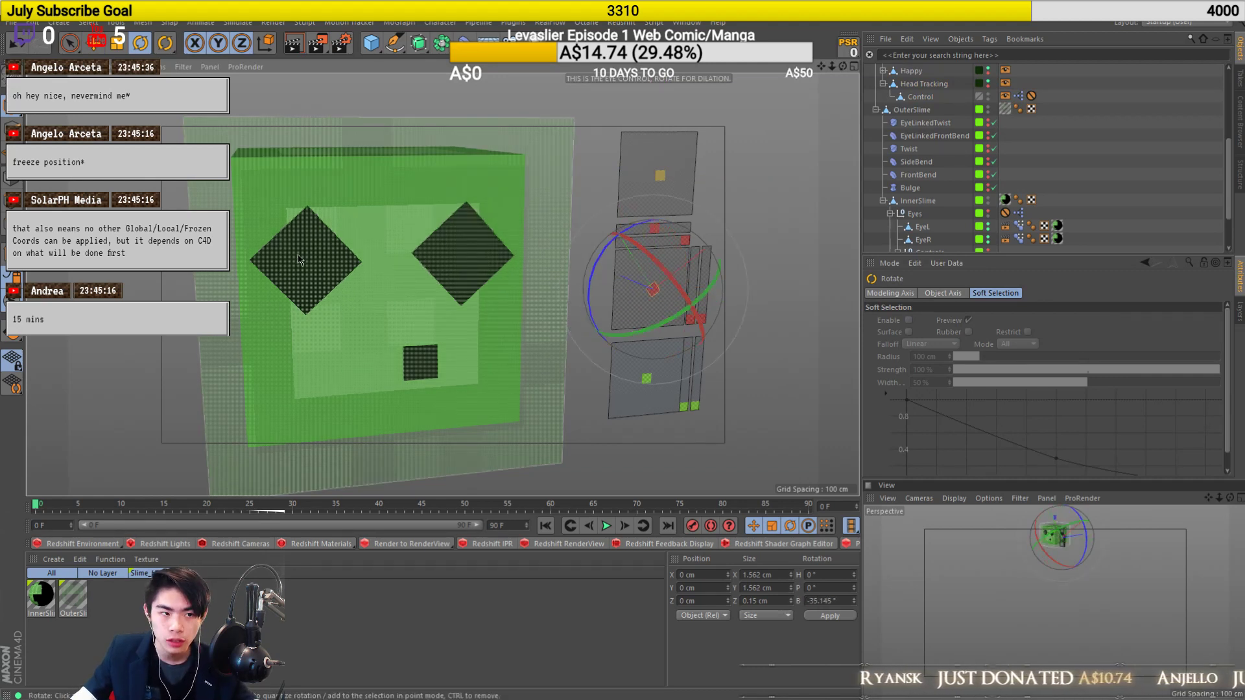
key(ctrl+z)
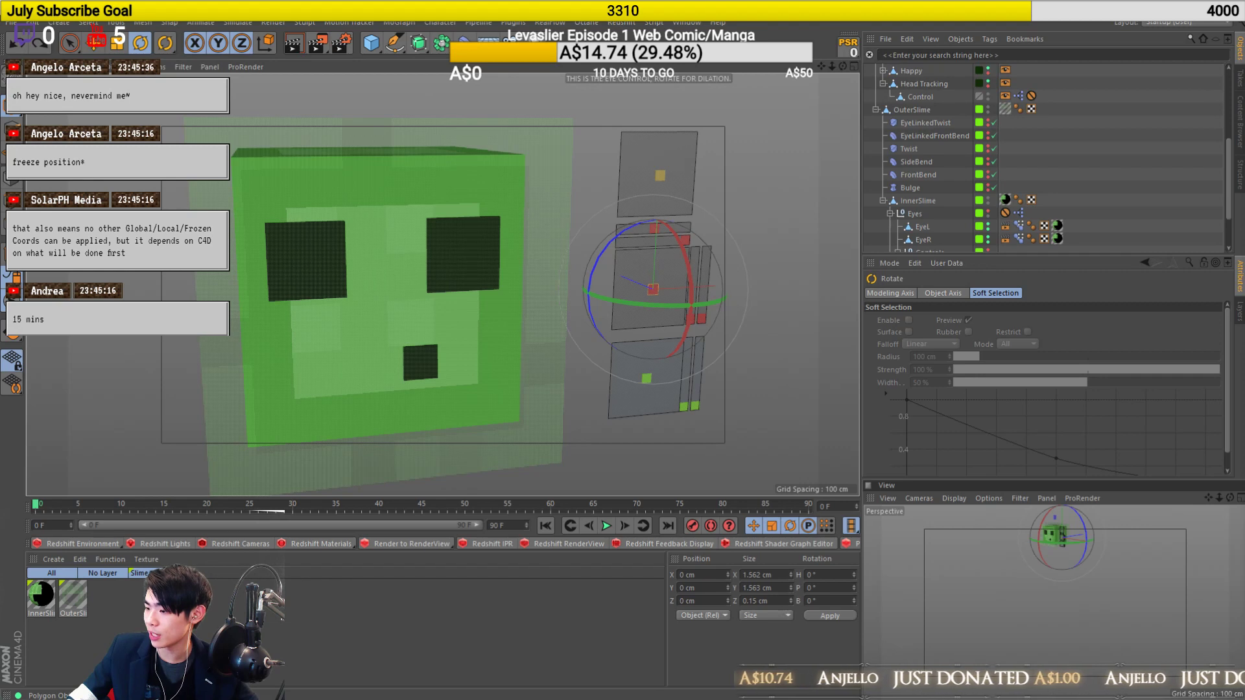
scroll(253, 334, up, 2)
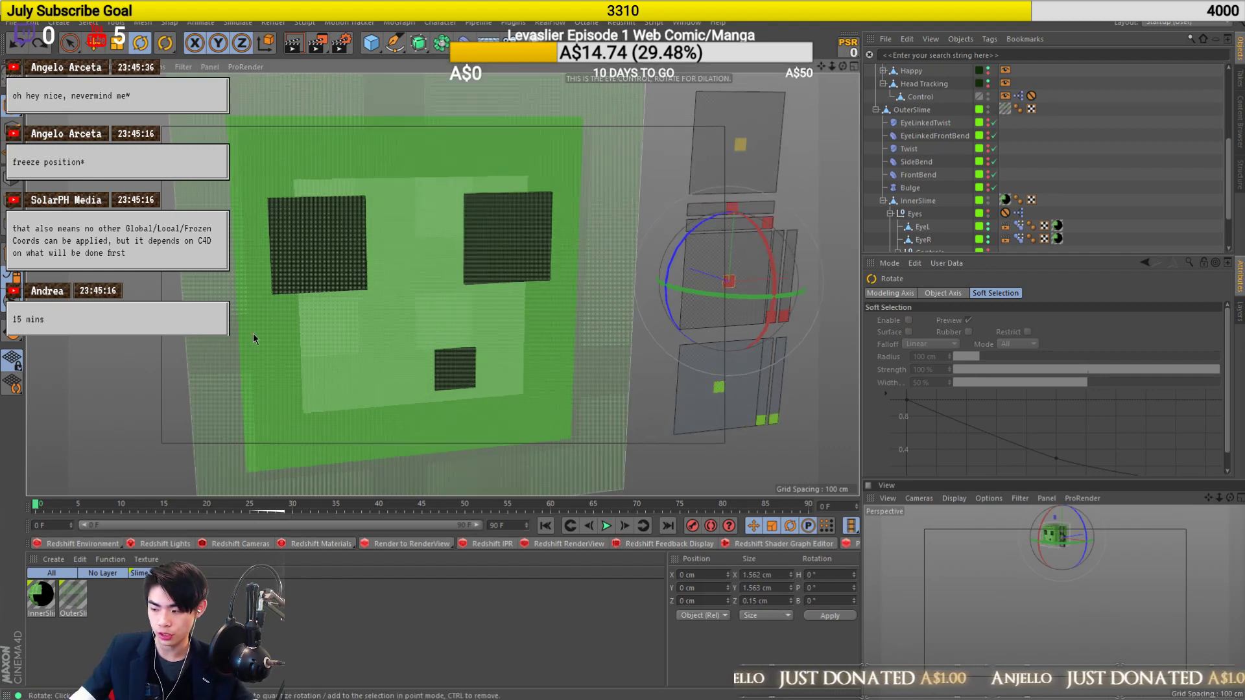
alt+middle_drag(481, 316, 445, 311)
alt+drag(444, 311, 499, 286)
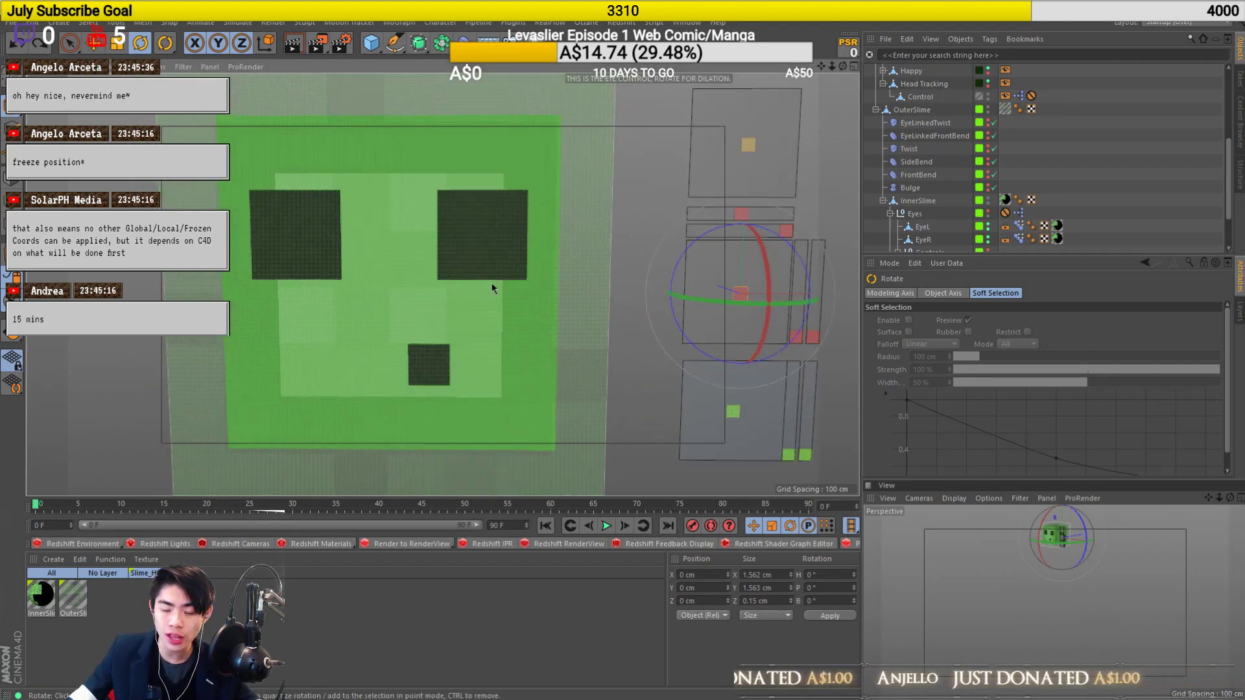
alt+middle_drag(500, 286, 473, 284)
scroll(1097, 172, down, 2)
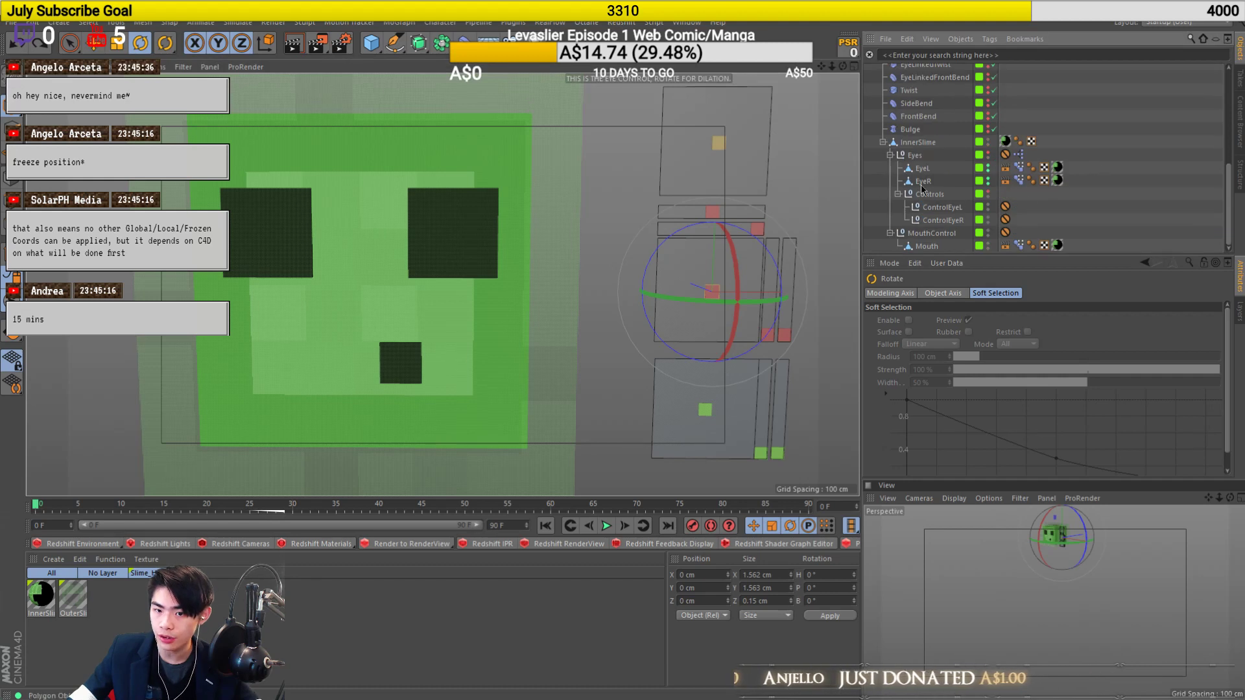
scroll(1012, 155, up, 4)
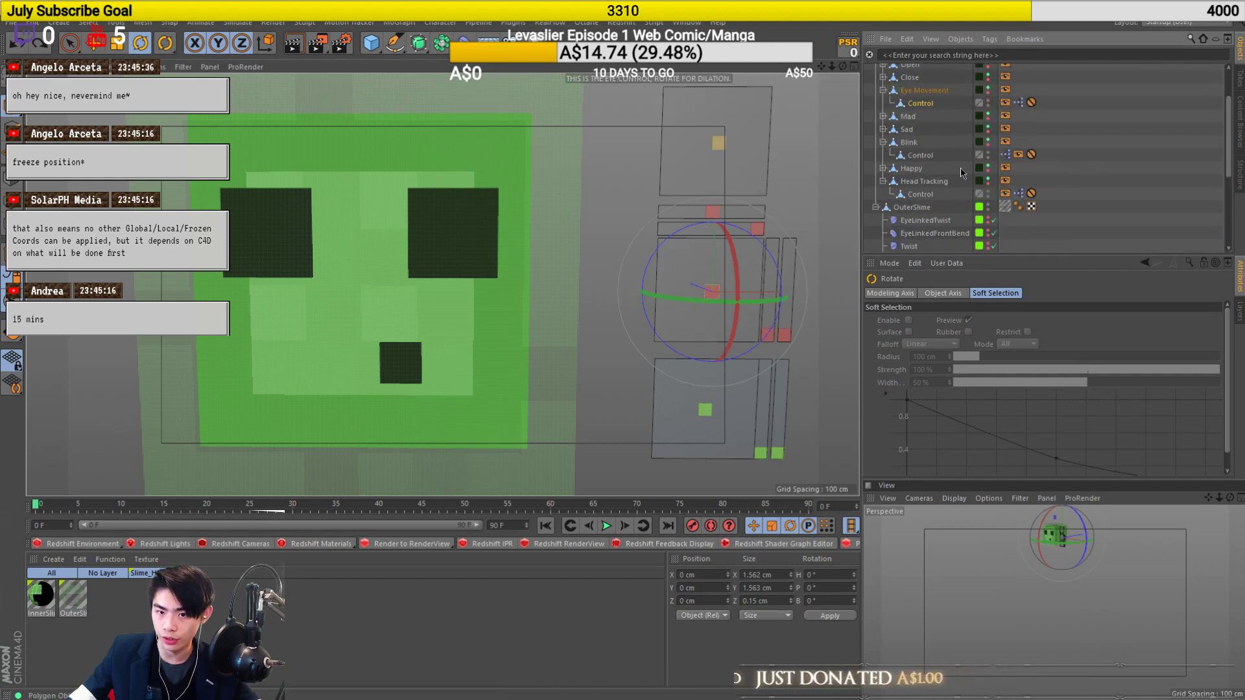
Open the Eye Movement control's XPresso graph, select the bank rotation Range Mapper, and test-rotate the control, undoing the rotation.
click(1017, 104)
double_click(1017, 104)
drag(437, 293, 915, 309)
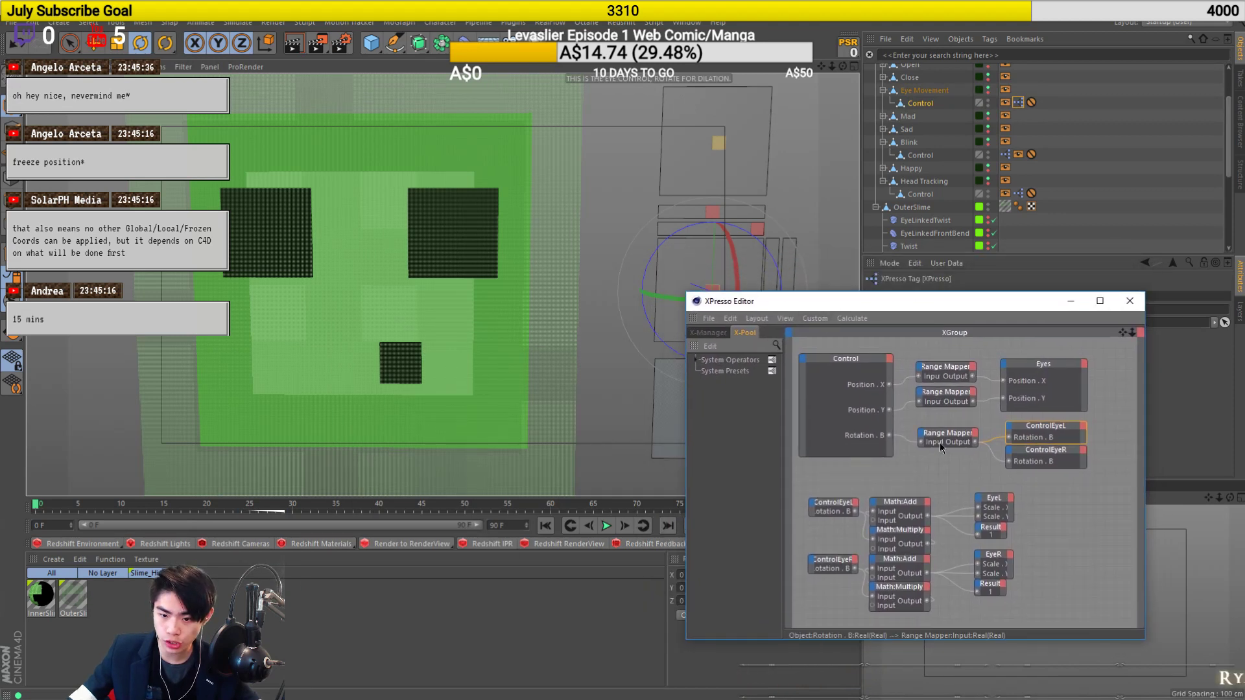
click(1045, 429)
click(1055, 454)
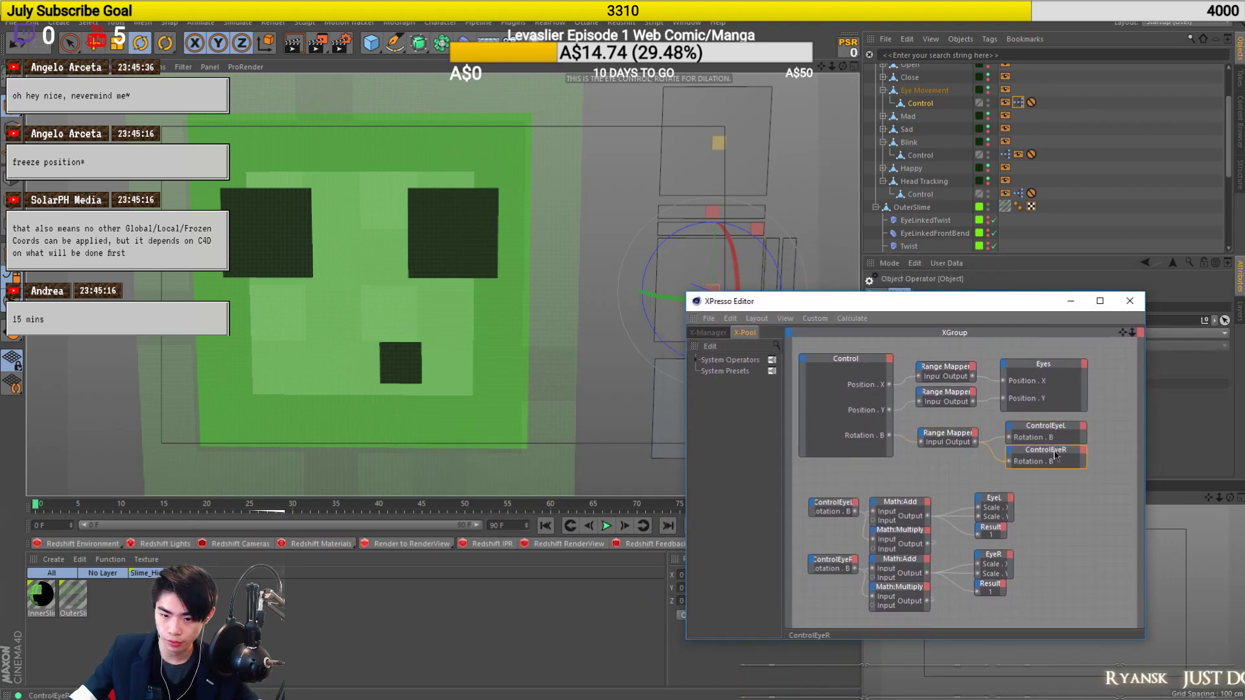
click(944, 433)
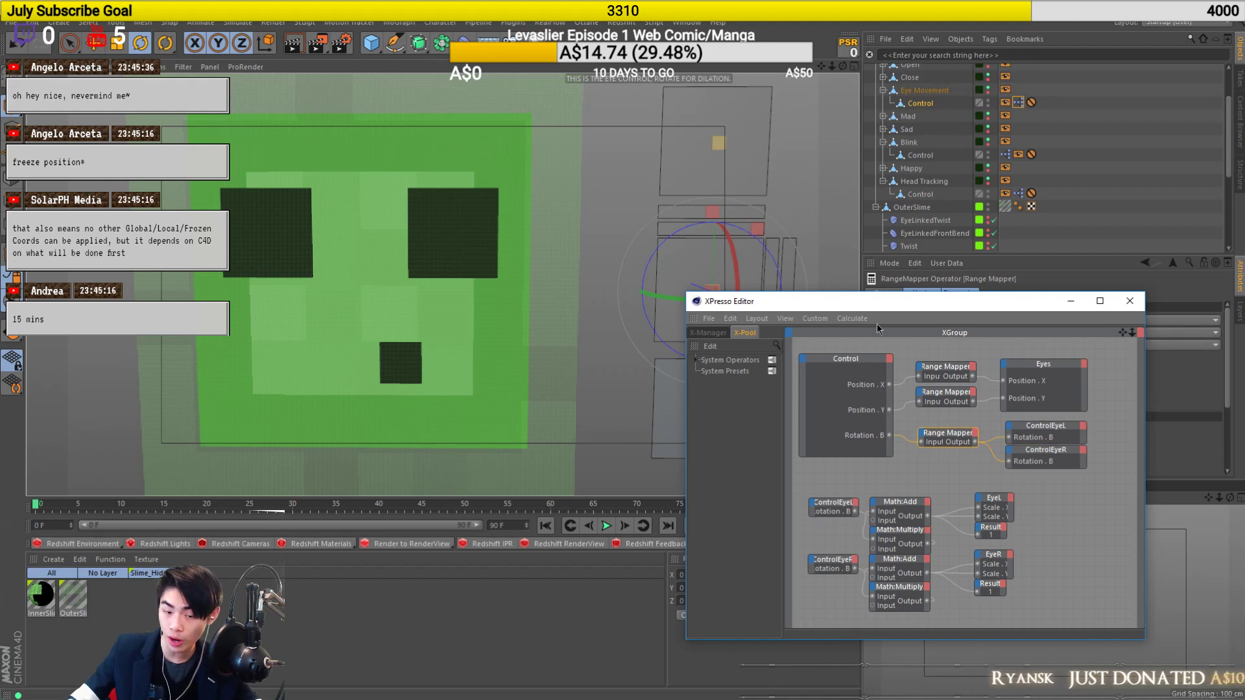
drag(645, 271, 621, 297)
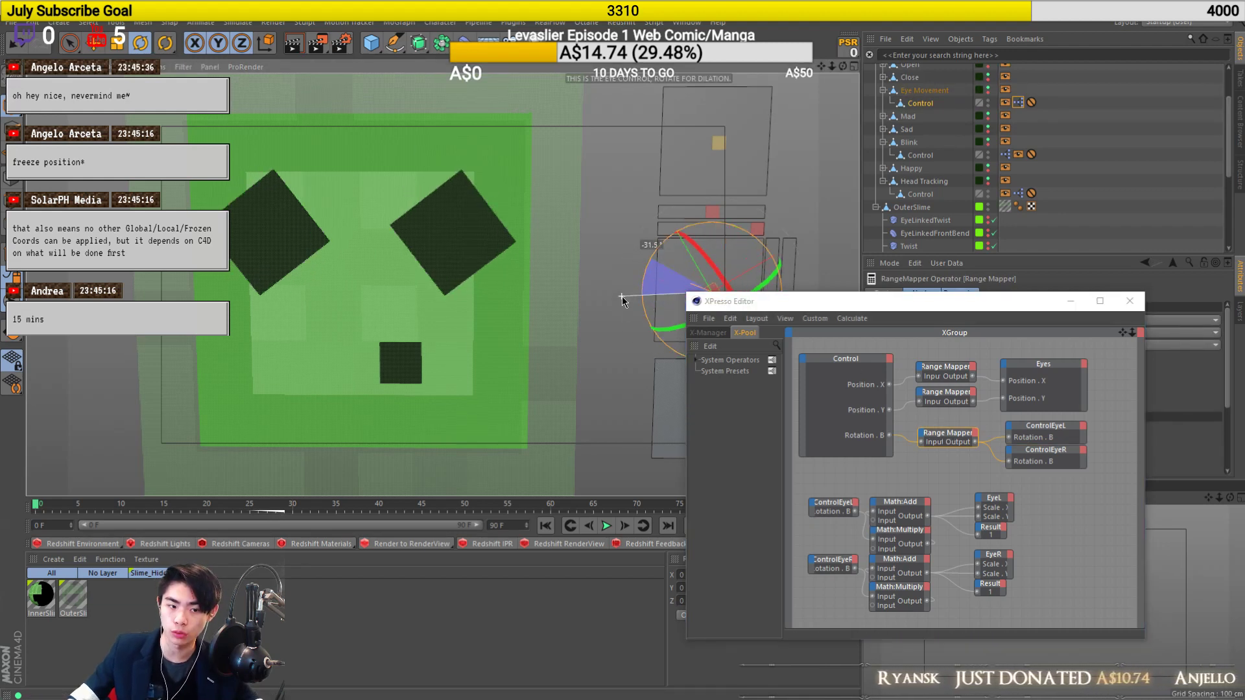
key(ctrl+z)
Duplicate the bank rotation Range Mapper, set the copy's Output Upper to -6.283, and connect its output to ControlEyeR's Rotation.B.
drag(944, 438, 920, 455)
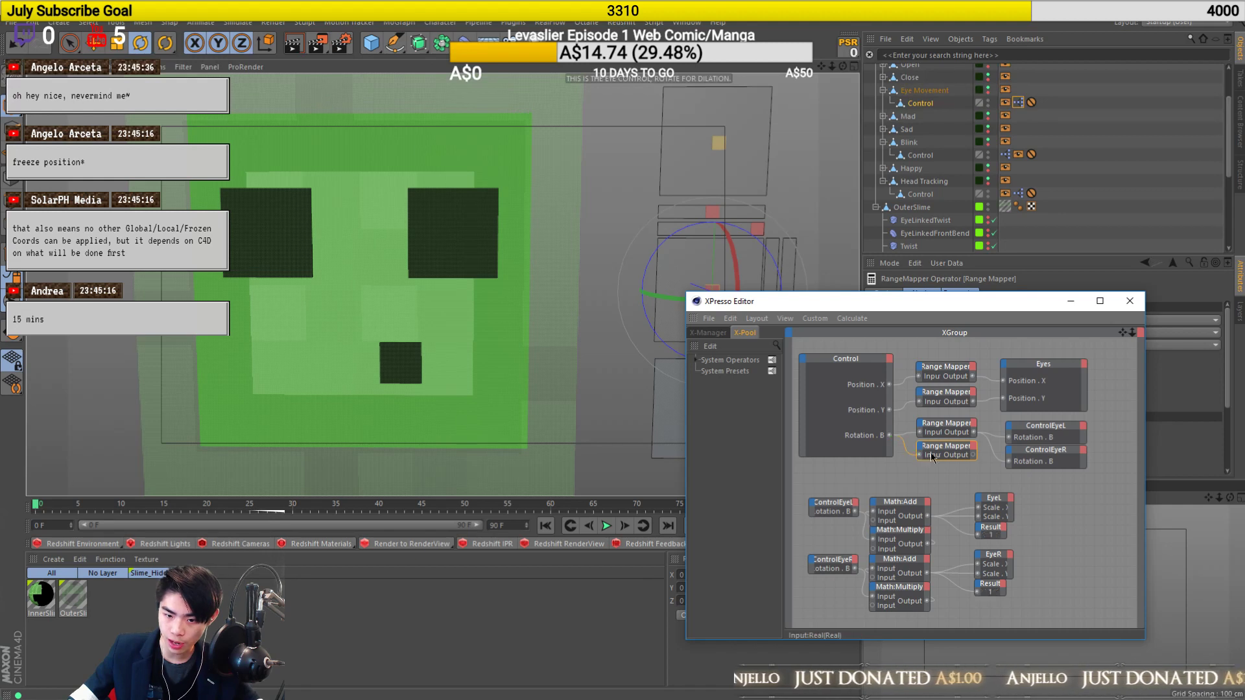
drag(899, 304, 496, 349)
scroll(955, 439, down, 3)
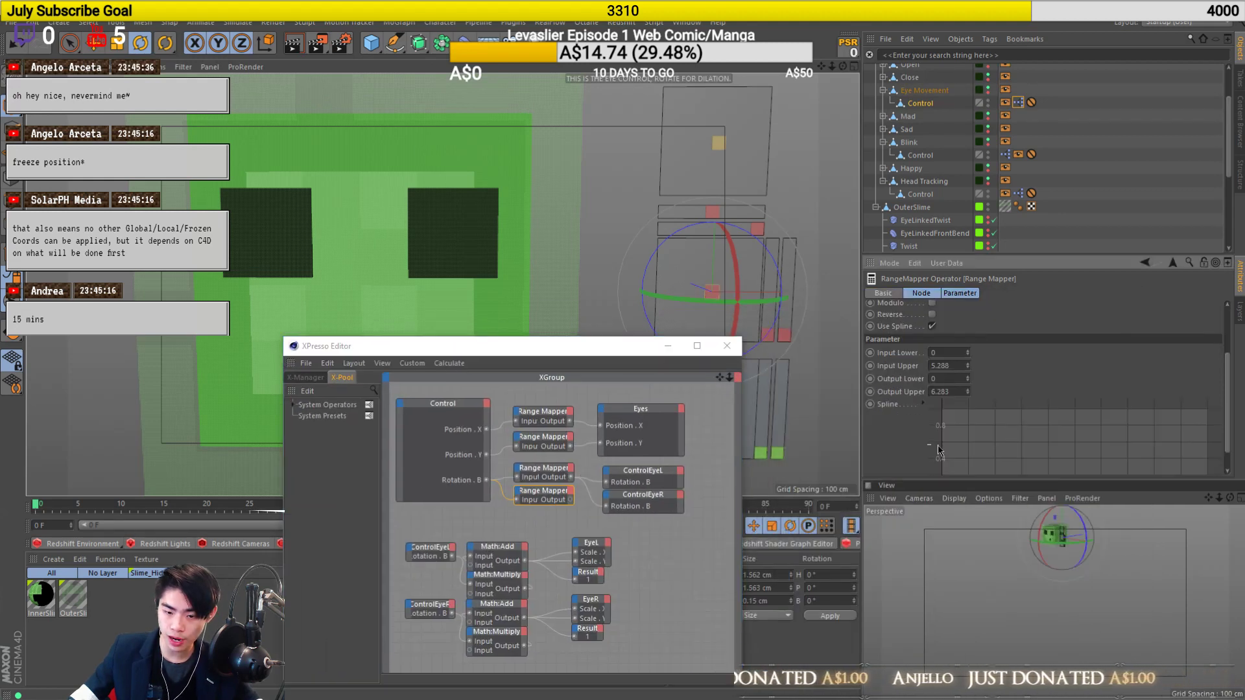
click(931, 392)
text(-)
key(Return)
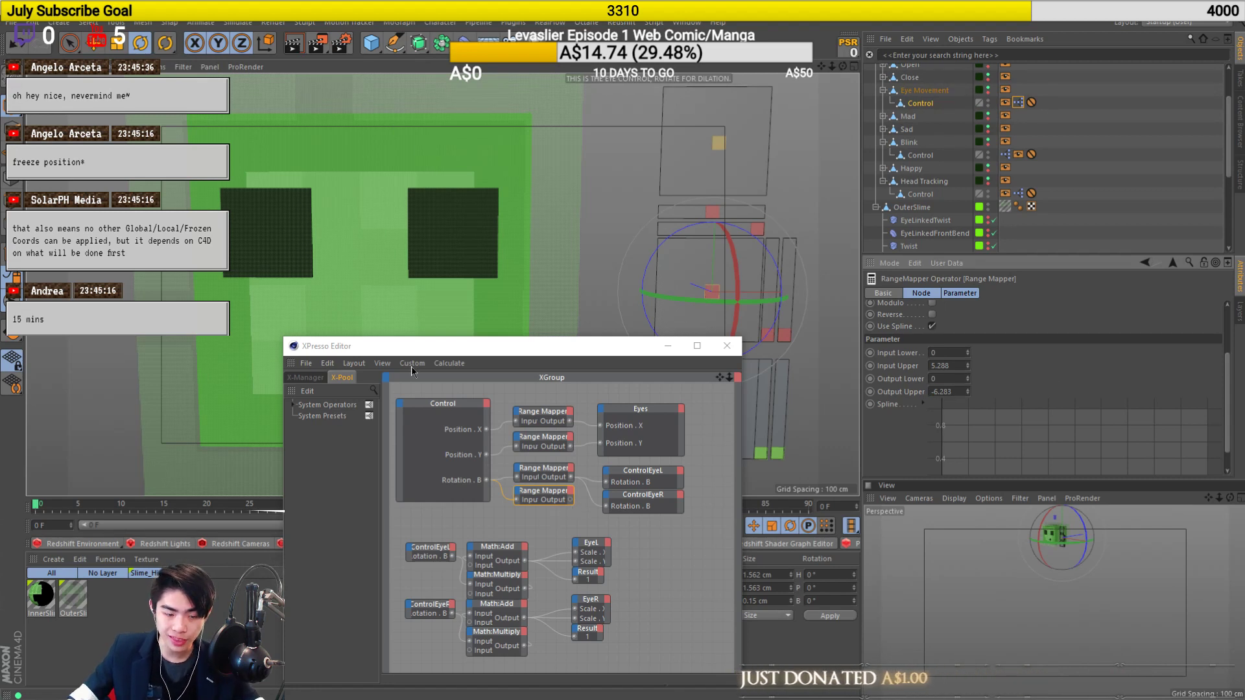
drag(570, 500, 608, 507)
Test the mirrored eye rotation by turning the Eye Movement control's bank to -90°, and undo the test rotations.
drag(645, 276, 659, 367)
key(ctrl+z)
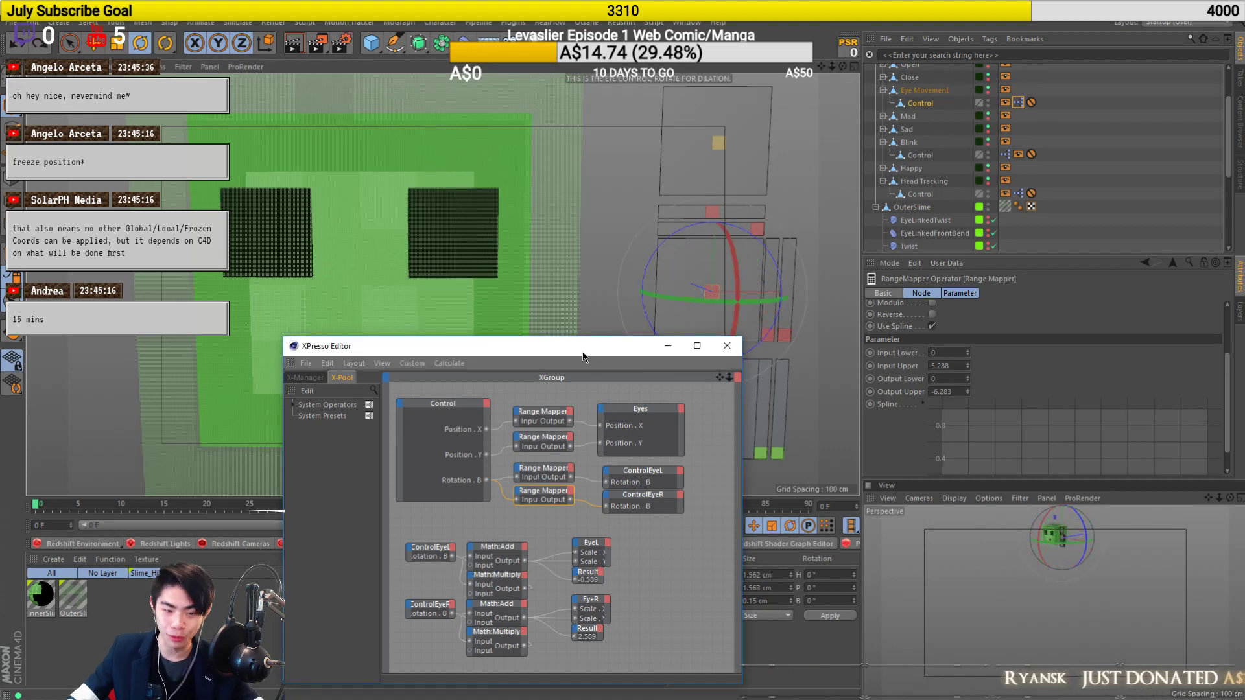
drag(585, 352, 599, 461)
drag(642, 272, 690, 352)
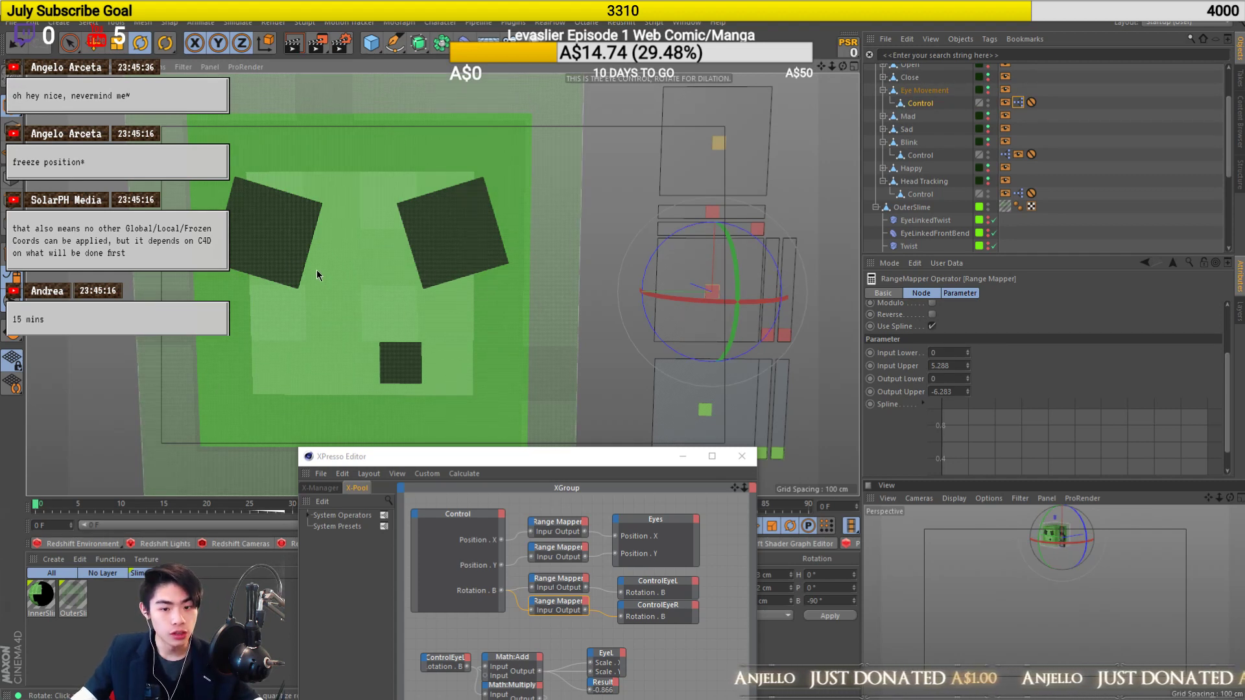
key(ctrl+z)
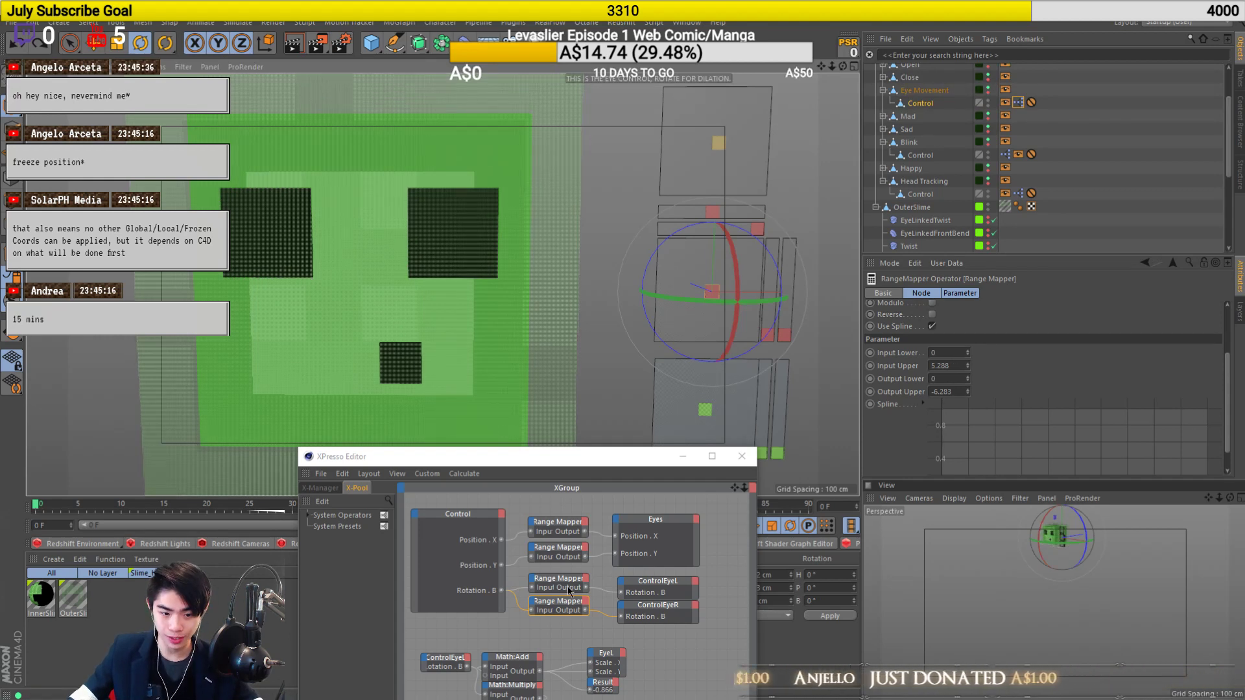
Set the ControlEyeR Range Mapper to Input Upper 1 and Output Upper -1, and test-rotate the Eye Movement control, undoing the rotation.
double_click(950, 365)
text(1)
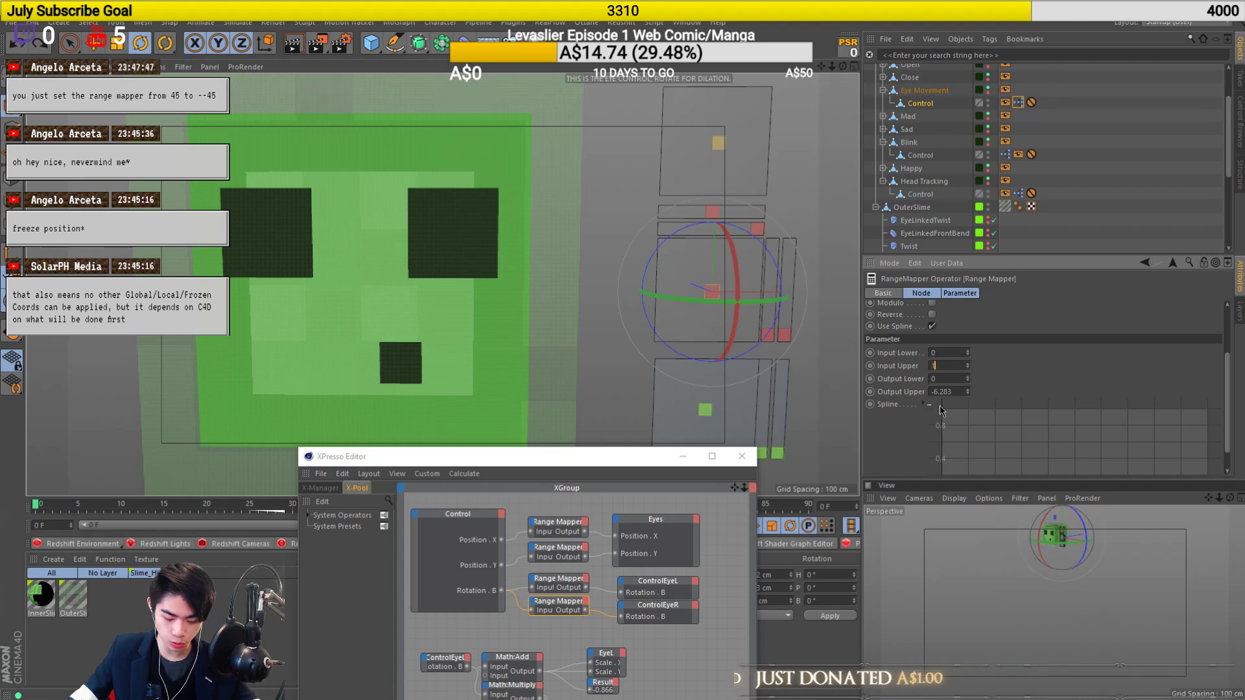
double_click(950, 391)
key(BackSpace)
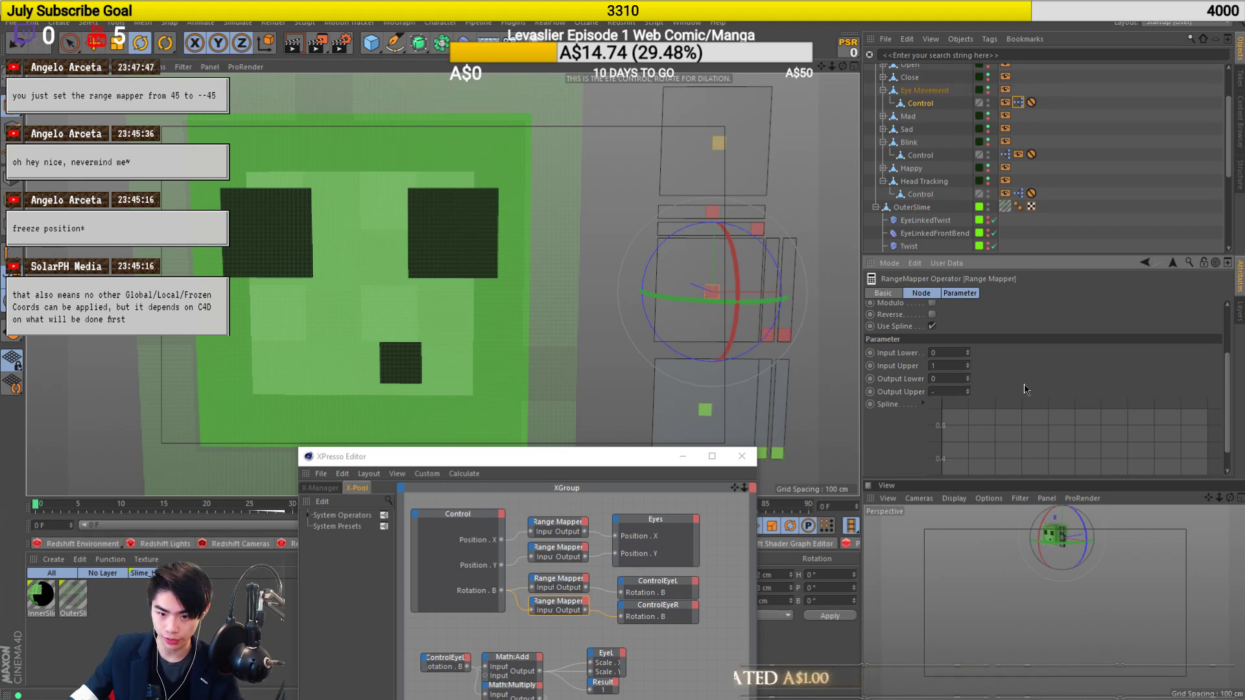
text(-1)
drag(655, 330, 750, 358)
key(ctrl+z)
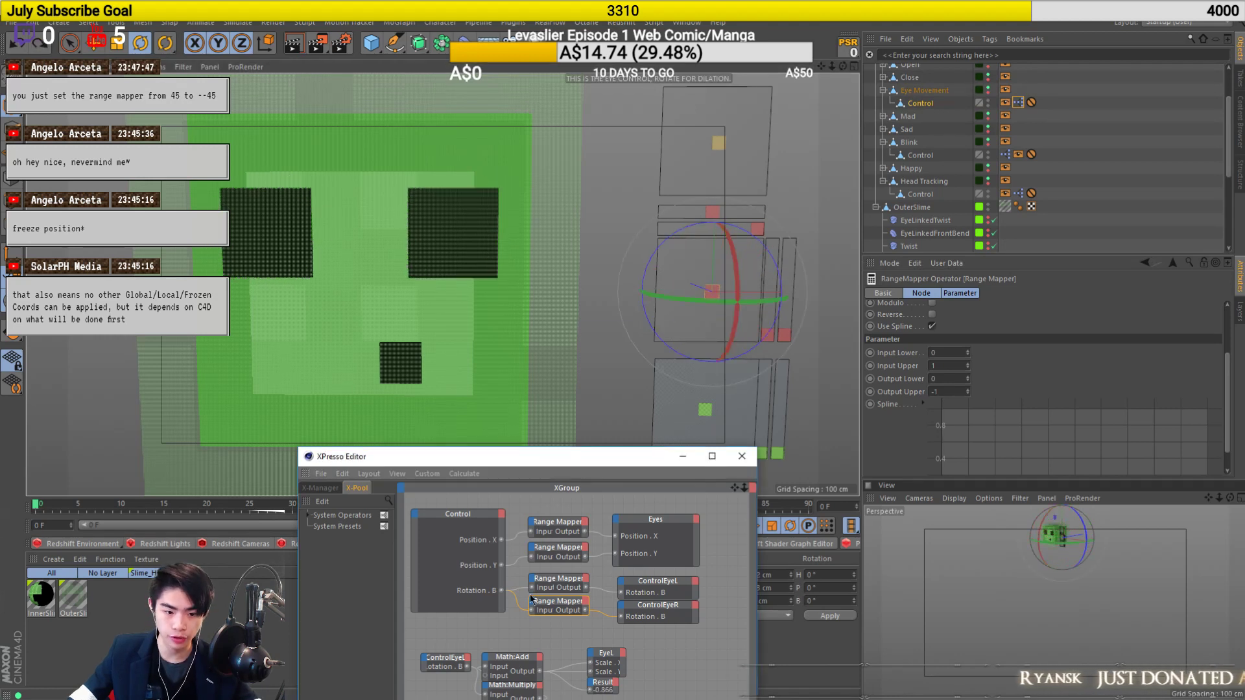
Set the ControlEyeL Range Mapper's Input Upper and Output Upper to 1, and test a -90° bank on the Eye Movement control, undoing it.
click(553, 584)
text(1)
drag(948, 365, 915, 392)
text(1)
click(1019, 382)
drag(684, 335, 744, 349)
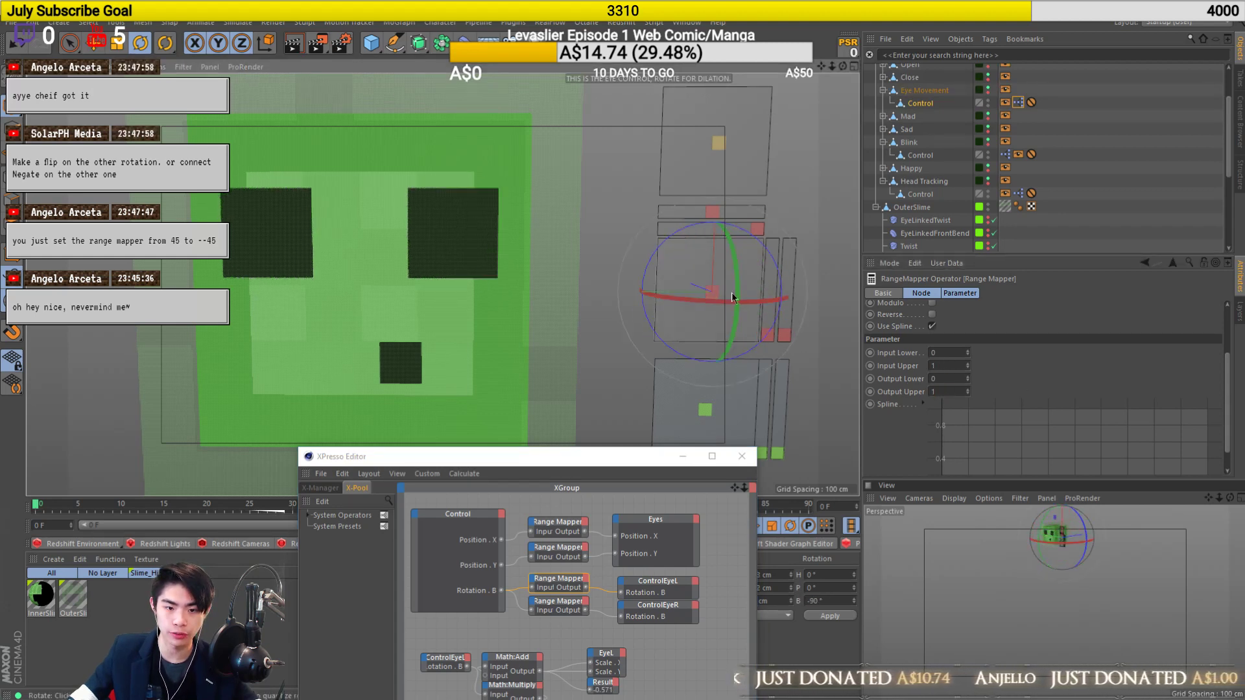
key(ctrl+z)
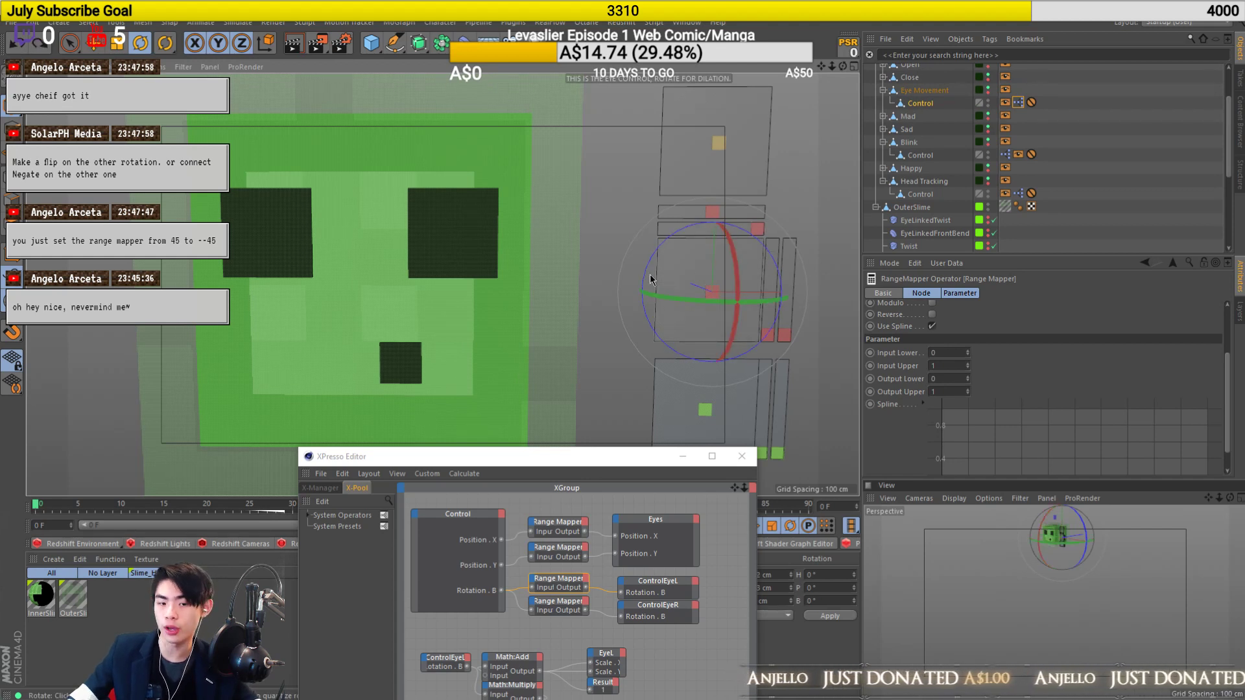
Test a narrow-eyed expression by turning the Eye Movement control's bank to -90° and sliding the Blink control to the opposite end of its track.
drag(649, 277, 696, 339)
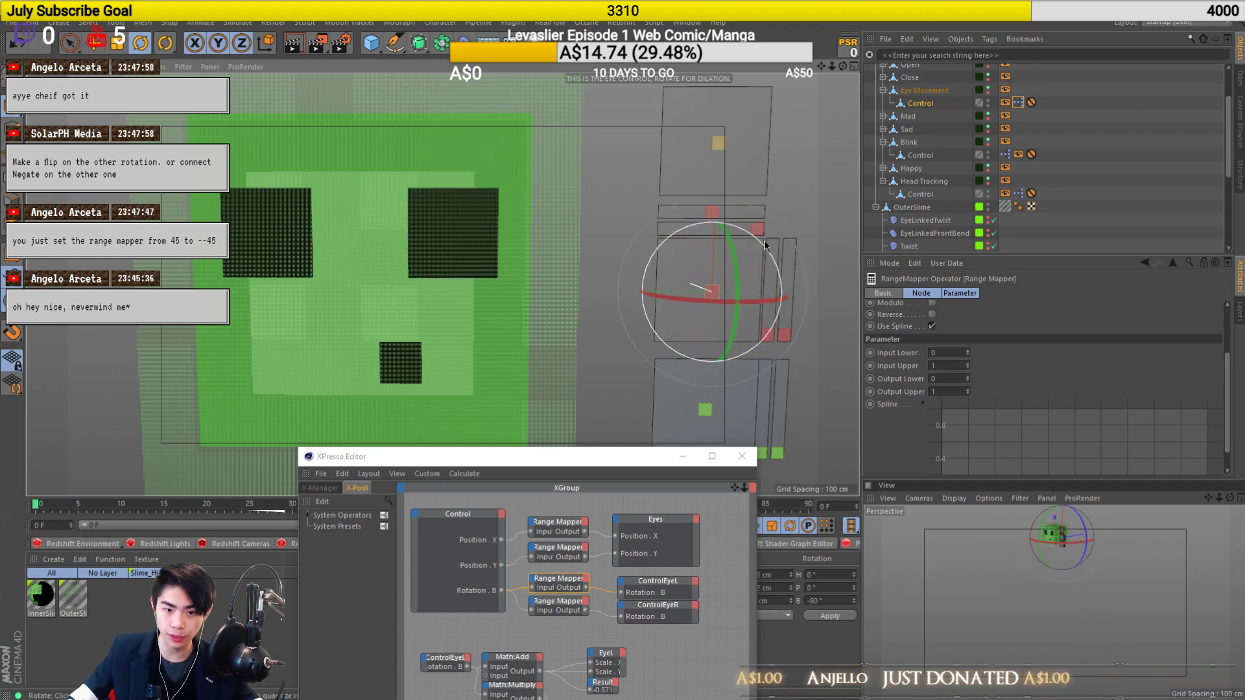
click(739, 227)
key(e)
drag(710, 228, 589, 251)
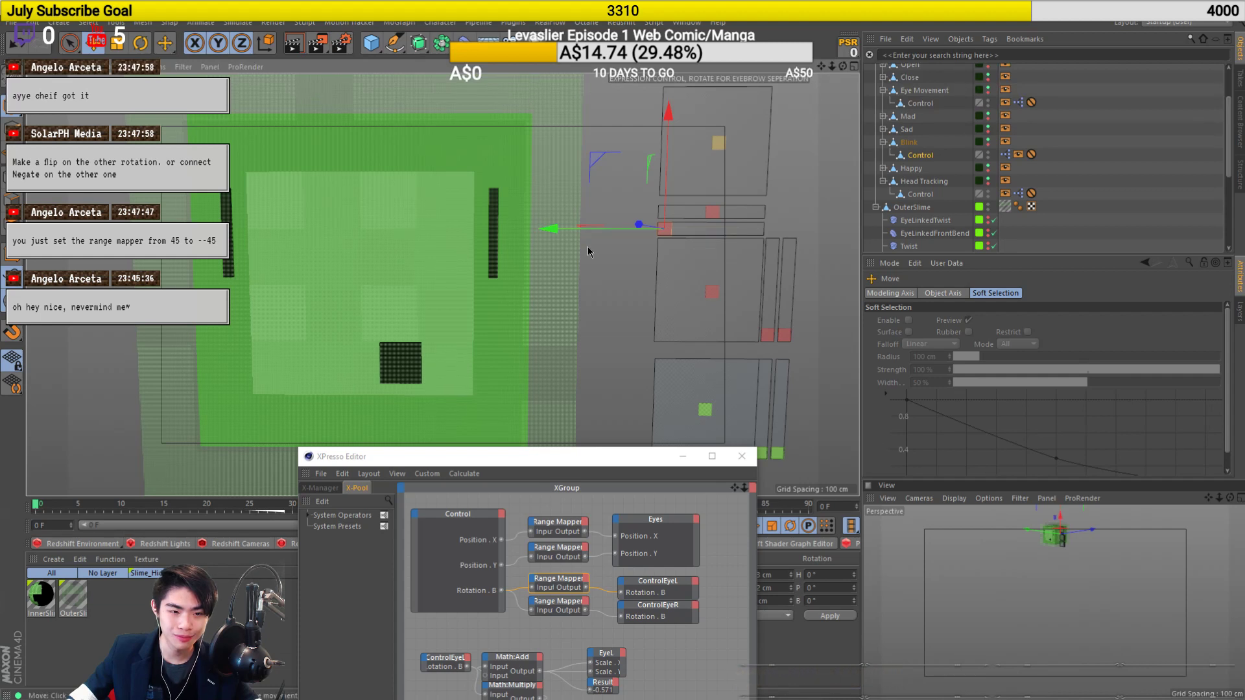
Undo a stray test move, turn the Happy control's bank to 45.339°, and inspect the squinting eyes.
click(698, 214)
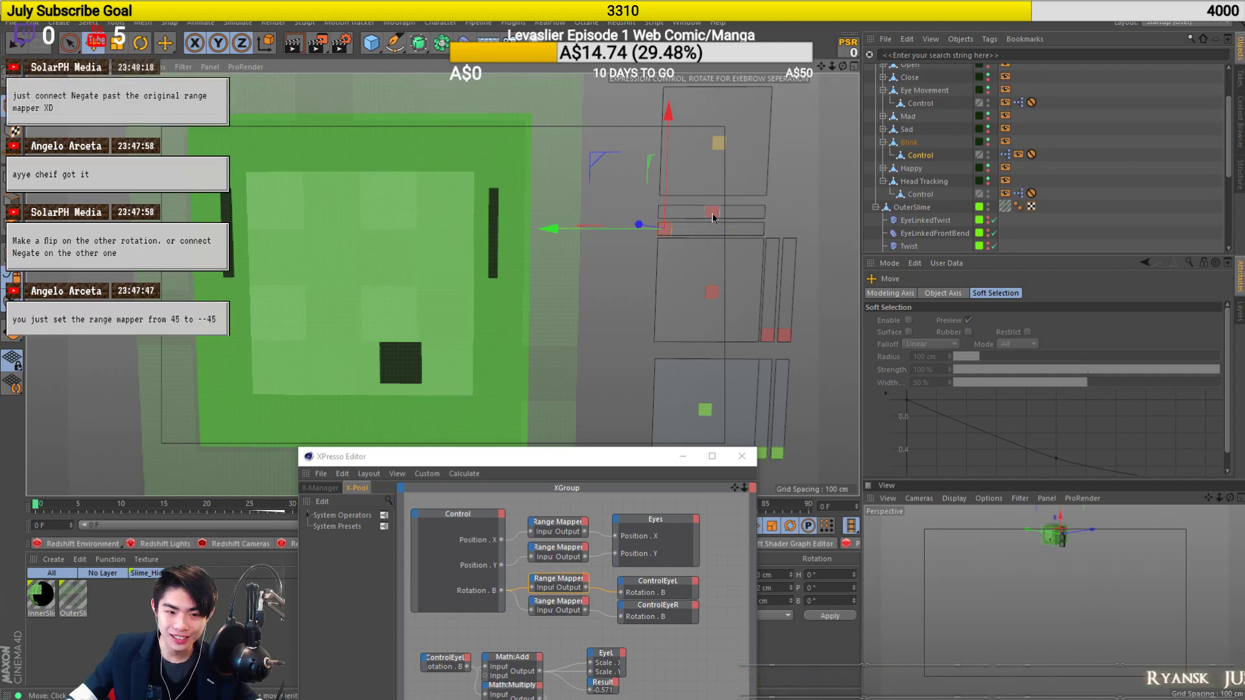
drag(630, 213, 550, 216)
key(ctrl+z)
key(r)
drag(686, 228, 605, 148)
scroll(500, 258, down, 4)
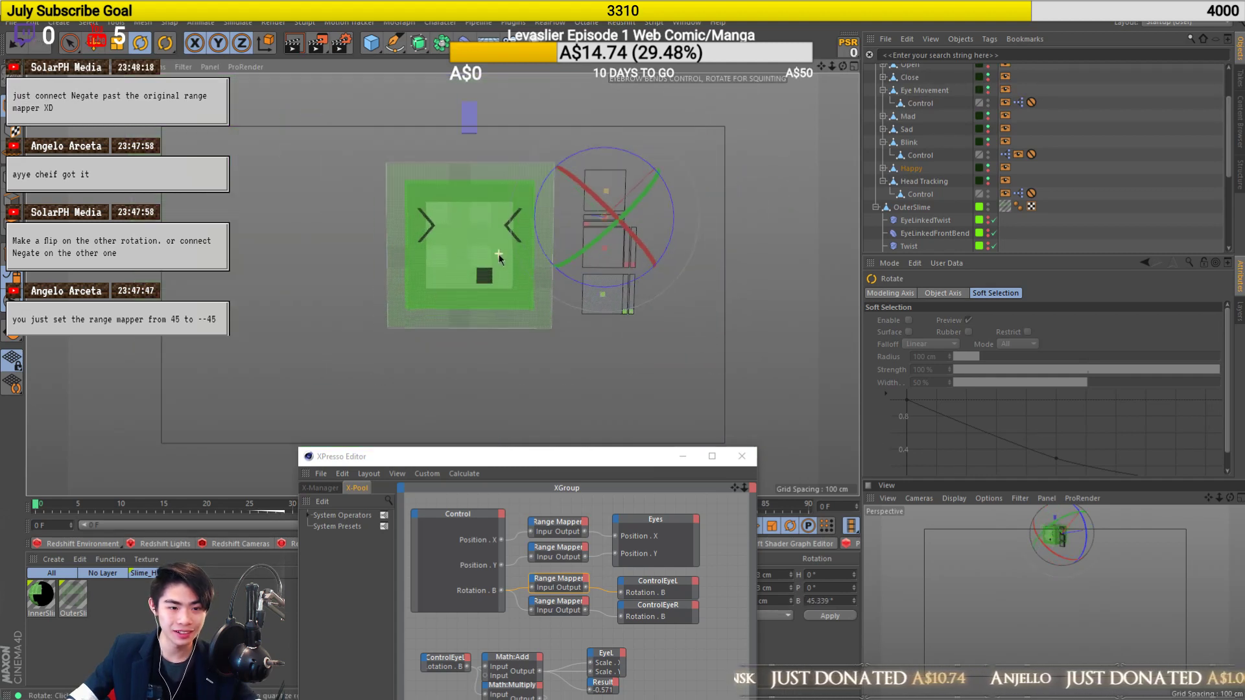
scroll(520, 247, up, 3)
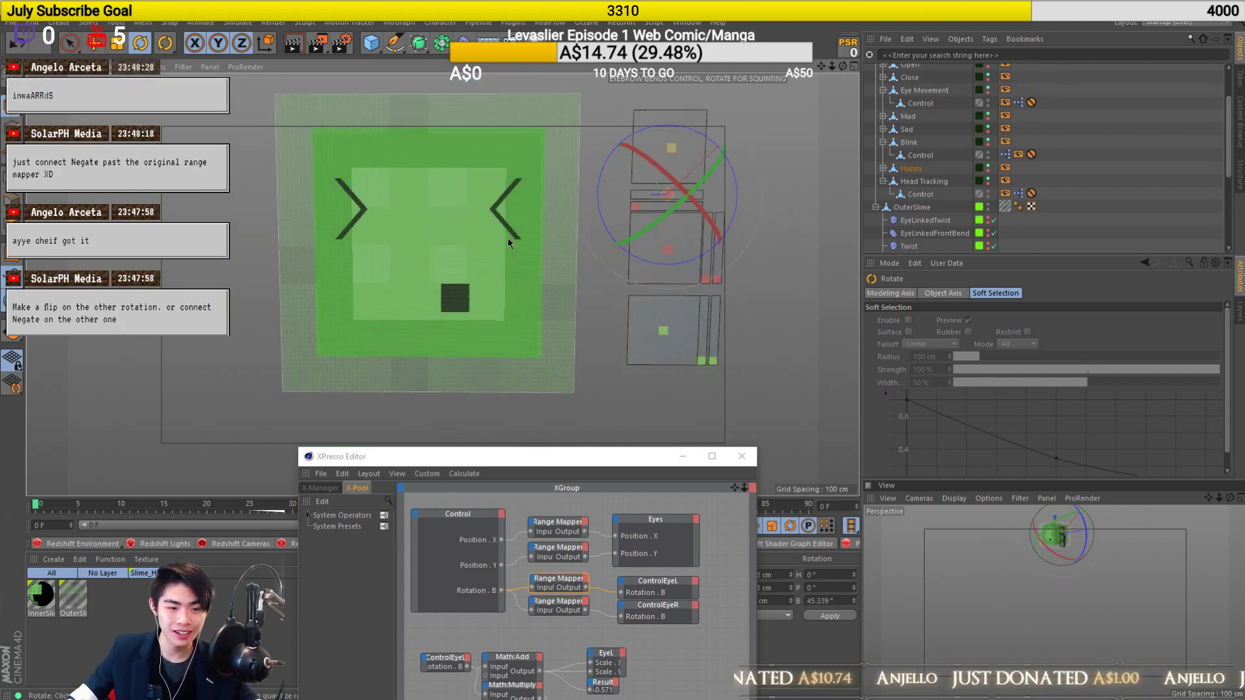
scroll(601, 208, up, 2)
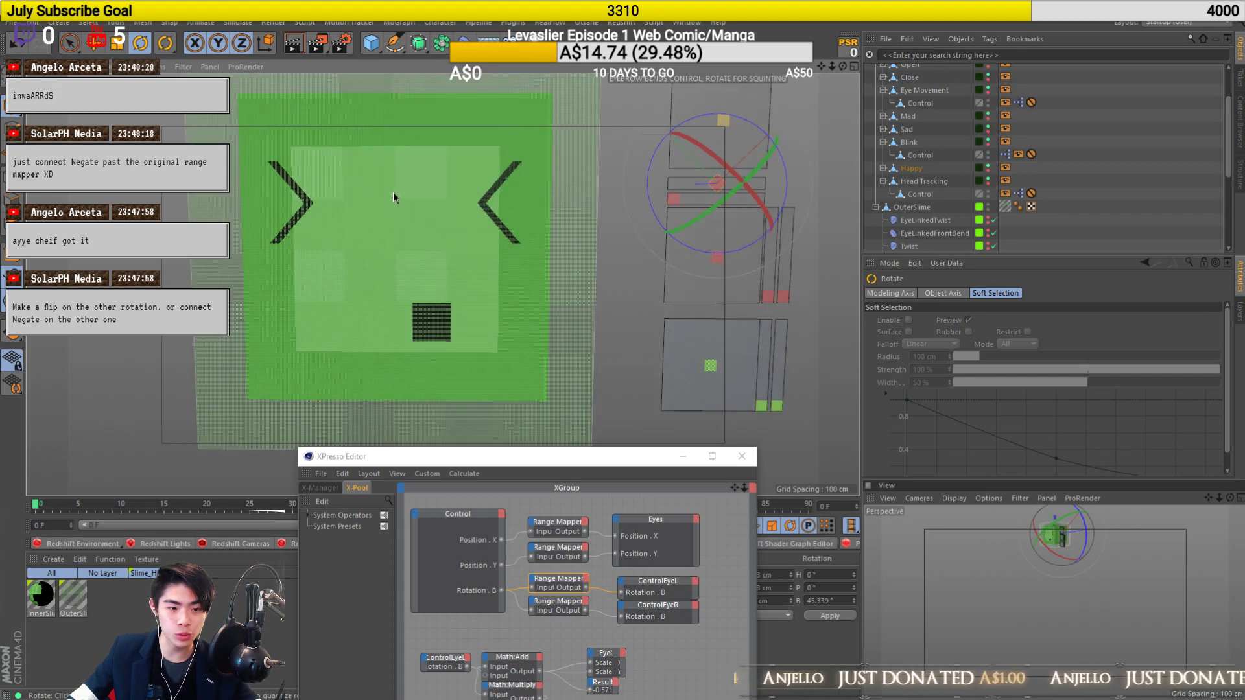
scroll(474, 207, down, 1)
Select the Mad and Sad eyelid controls in turn, test-rotate the Blink control, and undo that rotation.
click(720, 305)
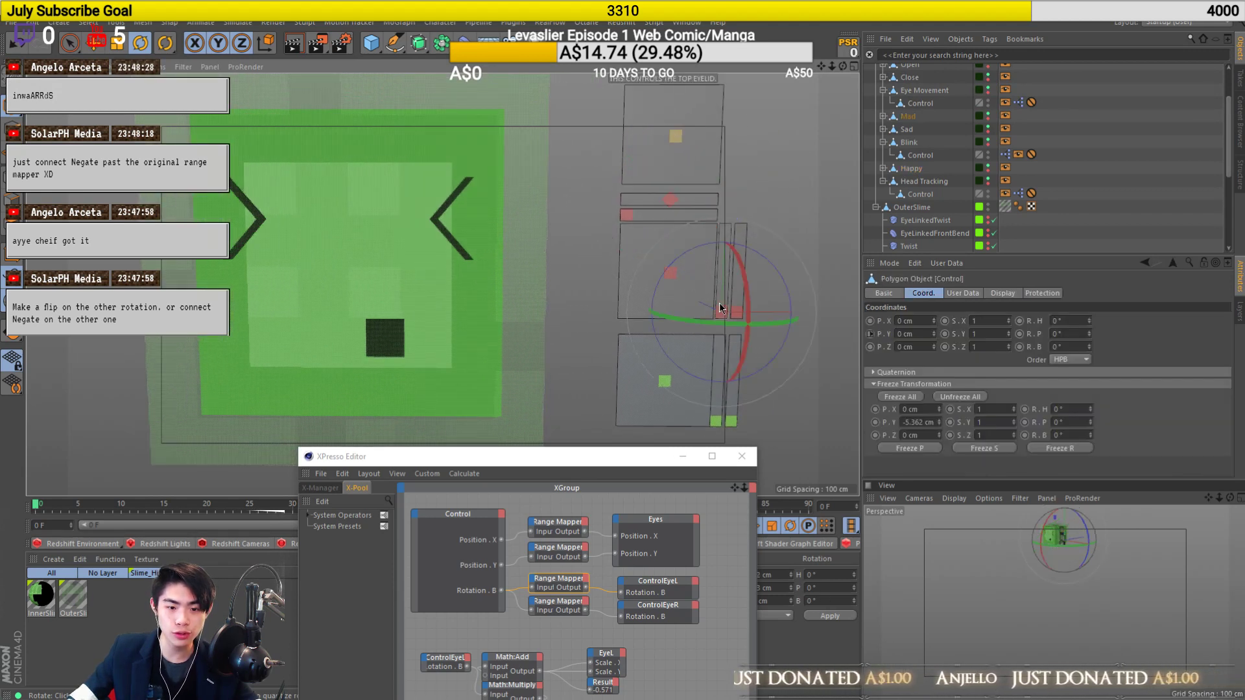
key(e)
key(r)
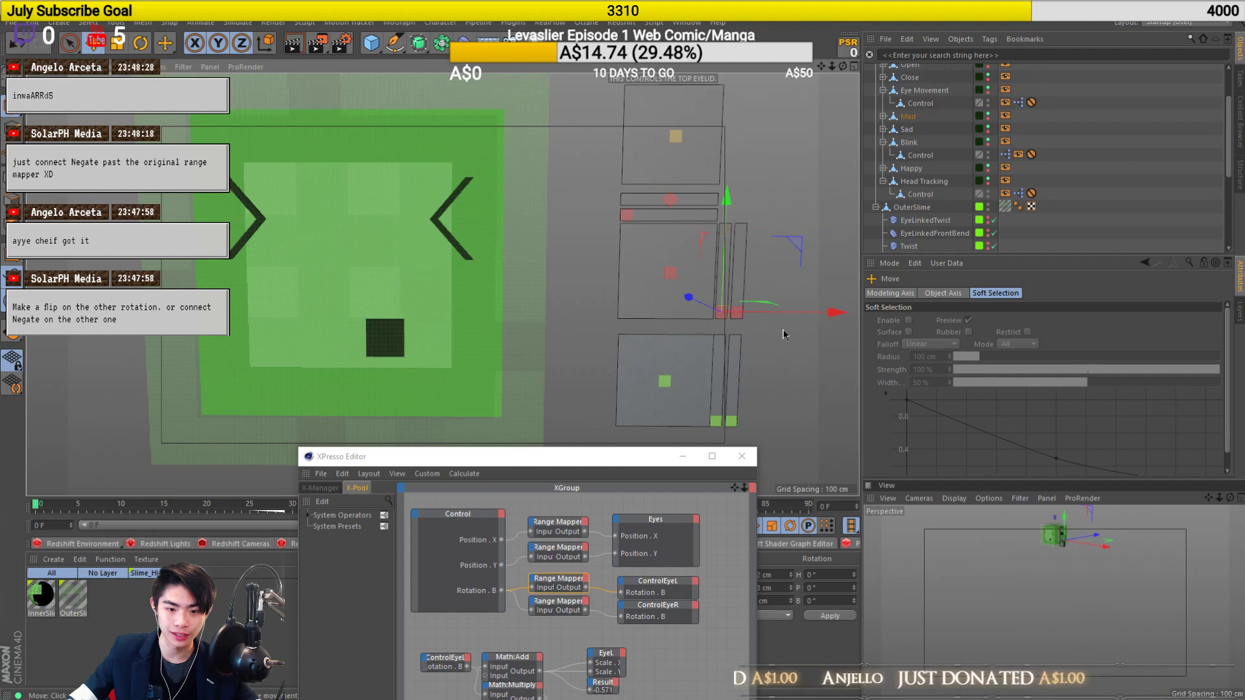
click(747, 303)
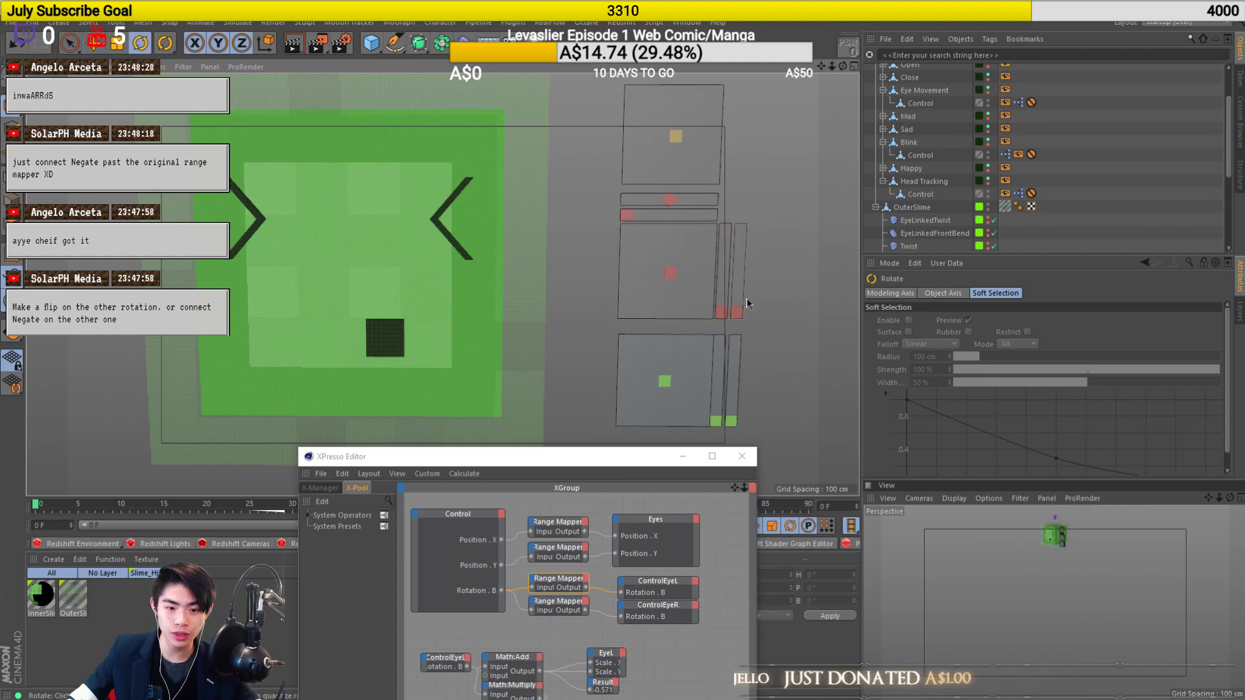
click(736, 314)
click(775, 192)
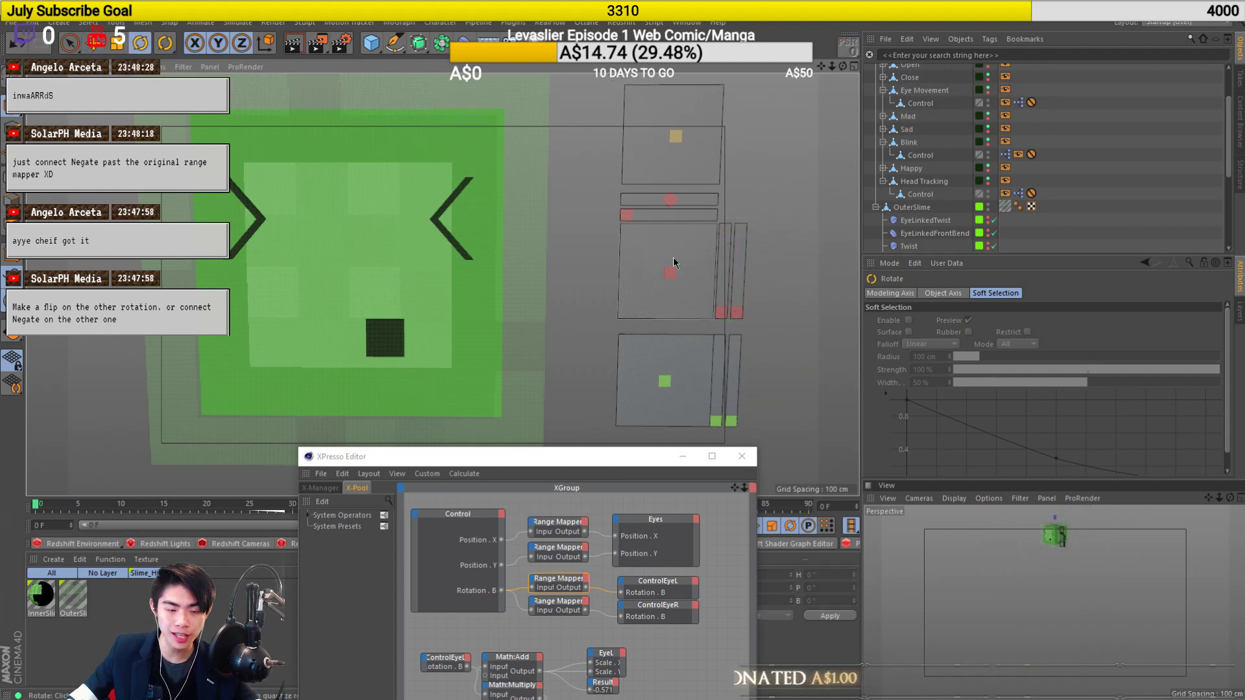
click(626, 217)
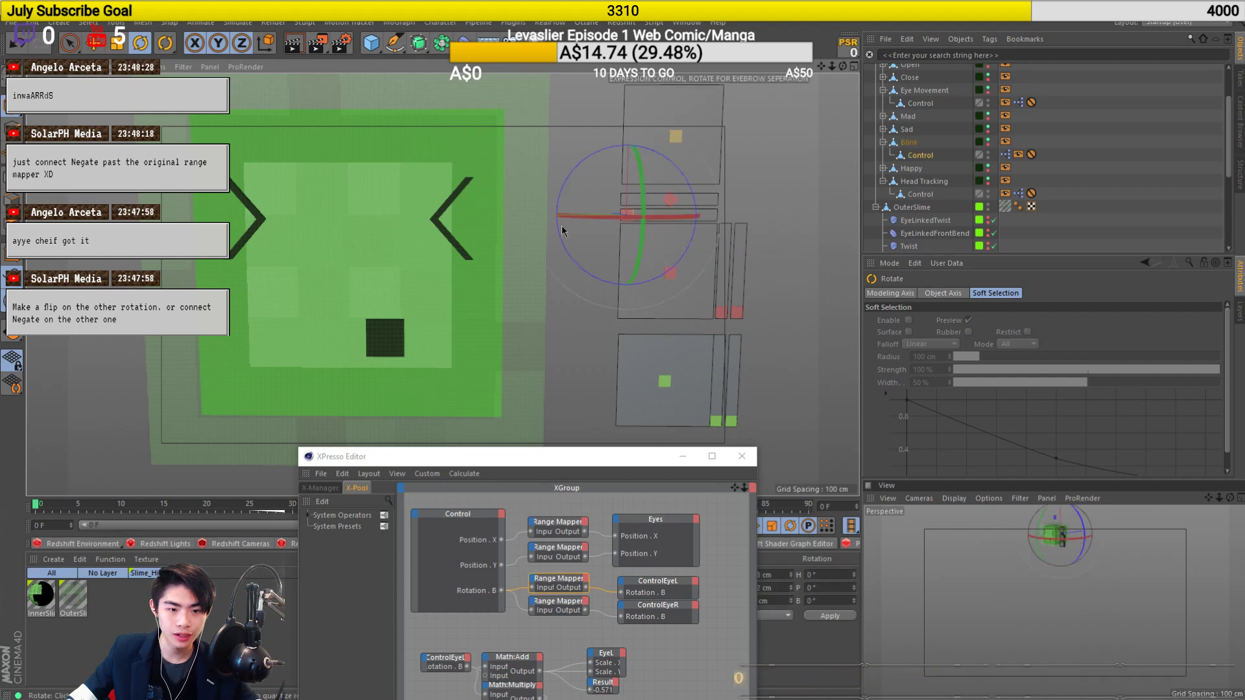
drag(556, 225, 648, 109)
key(ctrl+z)
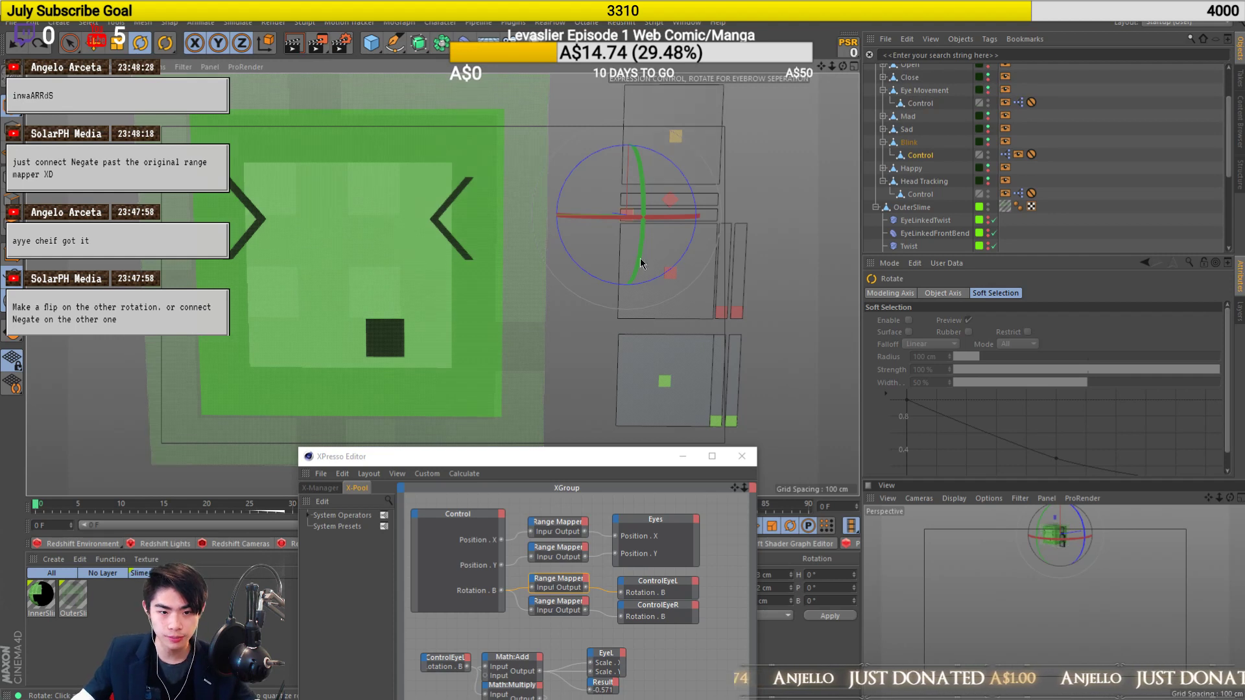
Undo the control selections and the Happy control's test rotation.
key(ctrl+z)
key(ctrl+z)
key(ctrl+z)
key(ctrl+z)
key(ctrl+z)
key(ctrl+z)
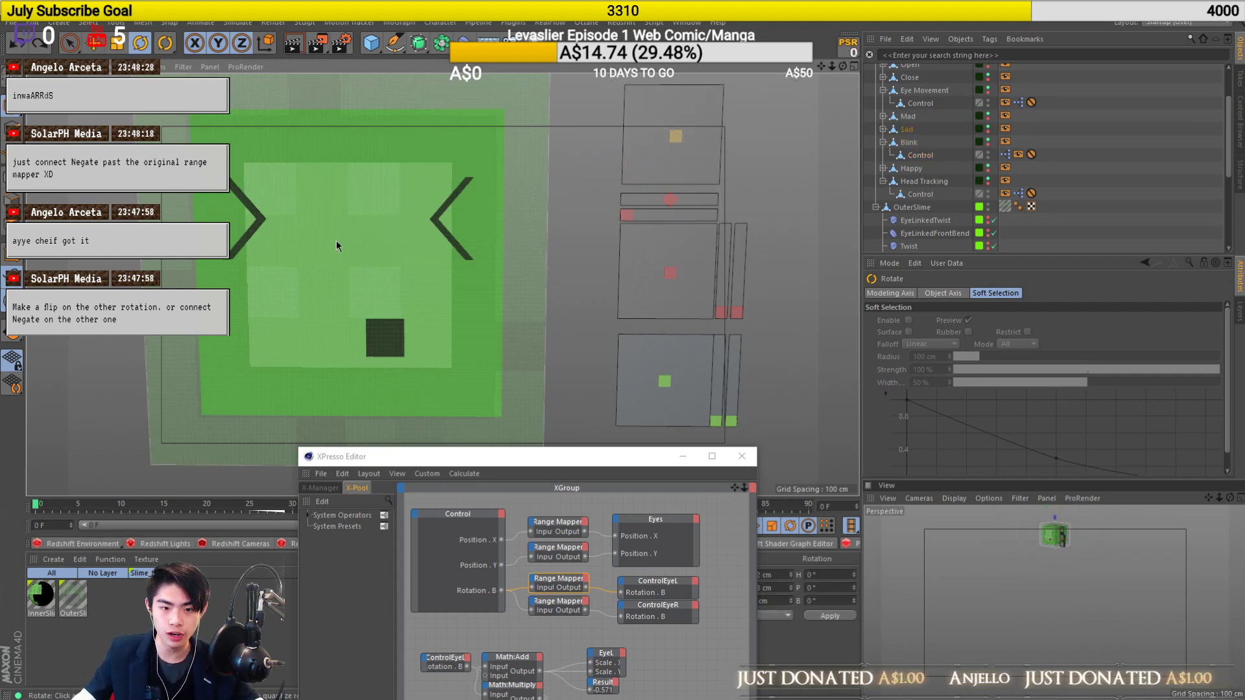
key(ctrl+z)
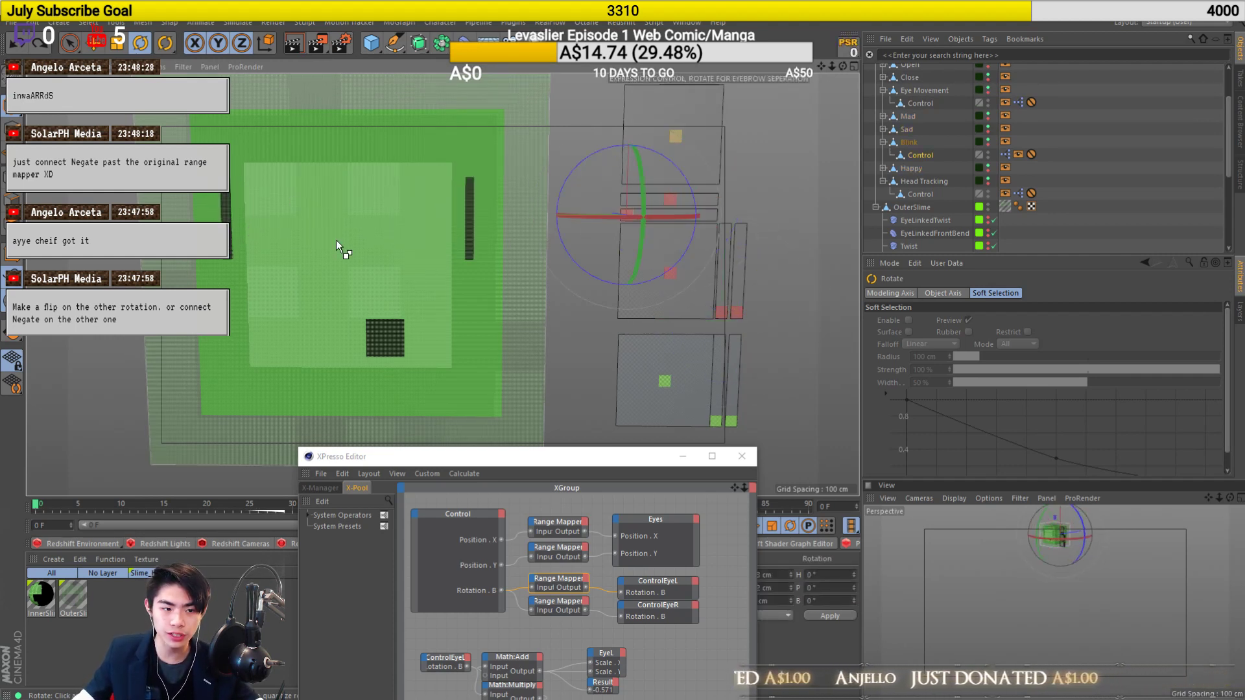
Inspect the slime's face up close, and undo the Blink slide and the Eye Movement control's rotation.
alt+middle_drag(287, 254, 391, 241)
alt+right_drag(467, 259, 567, 263)
mouse_move(567, 262)
alt+mouse_down()
mouse_move(583, 214)
mouse_move(531, 223)
mouse_move(533, 244)
alt+mouse_up()
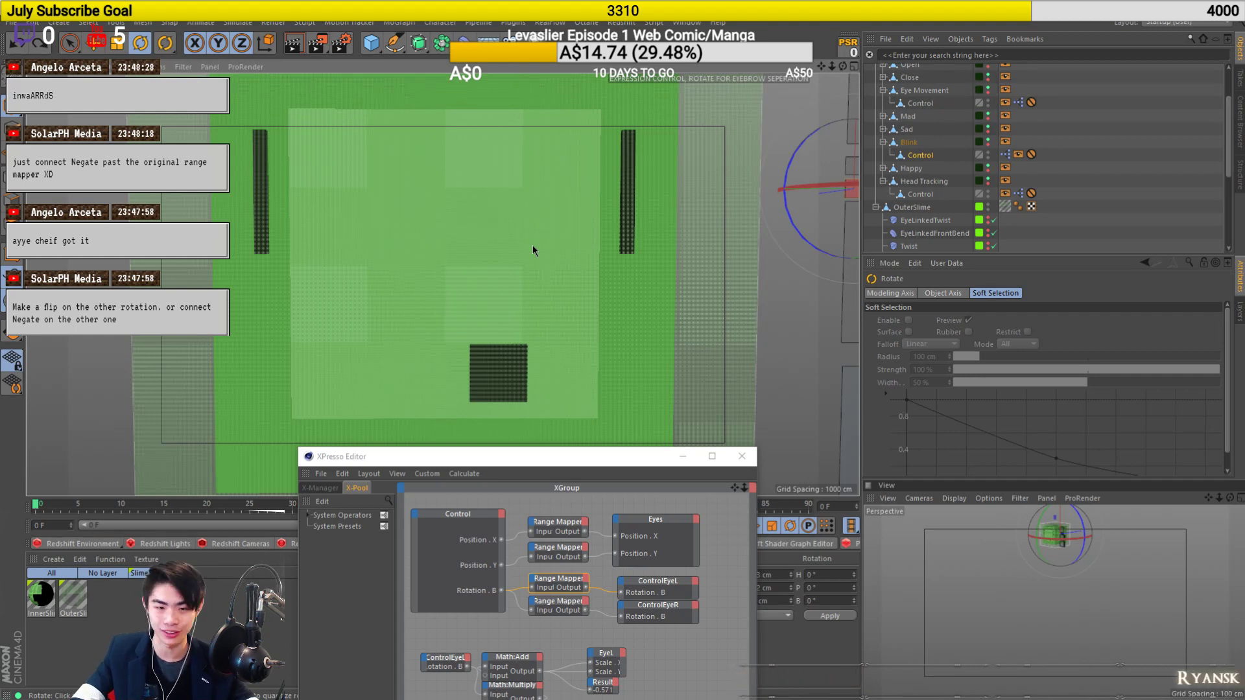
key(ctrl+z)
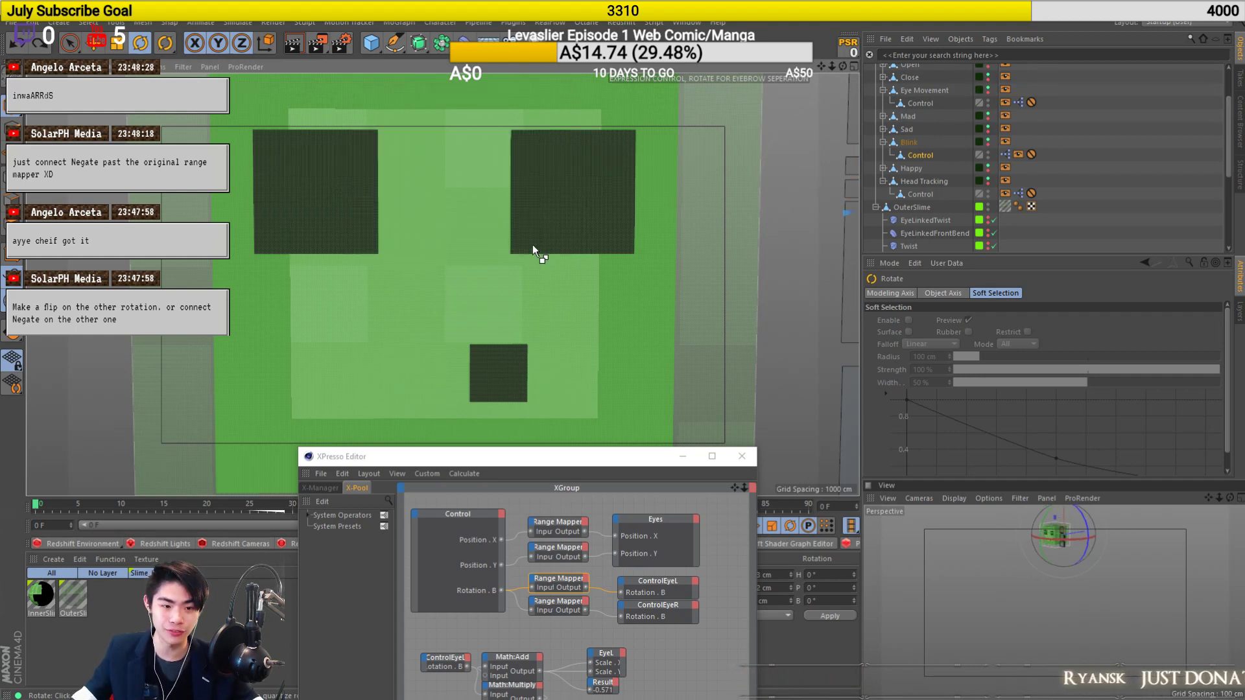
scroll(533, 251, down, 3)
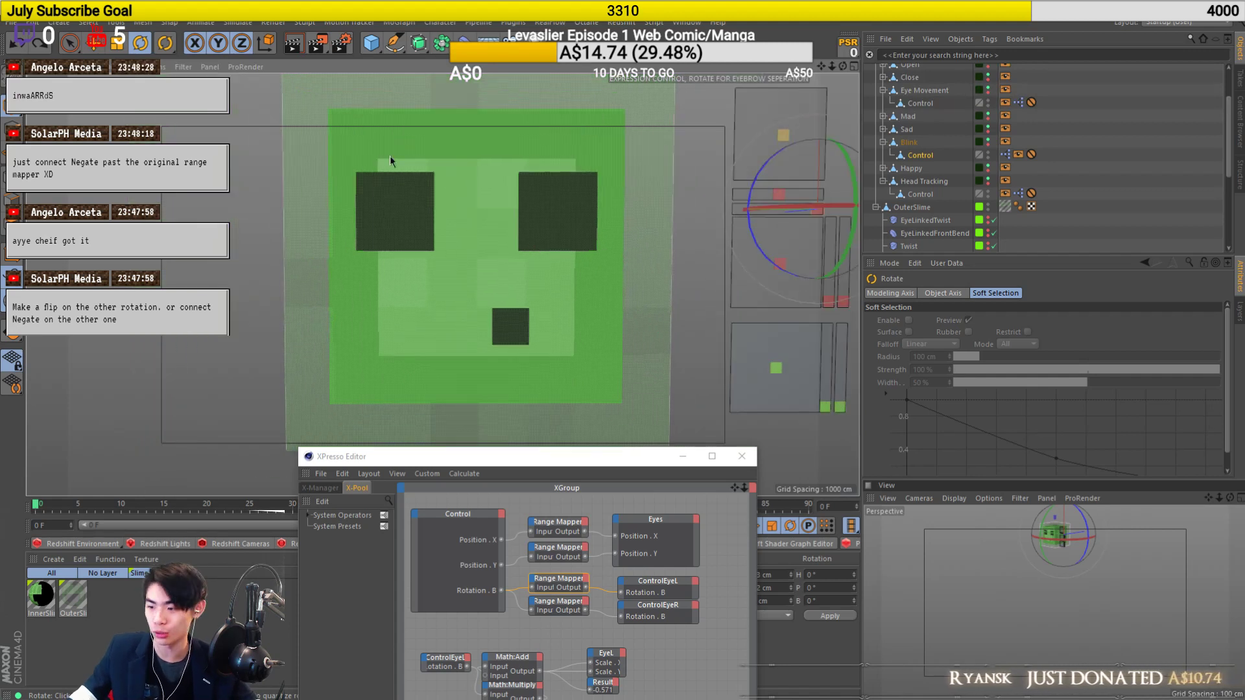
alt+middle_drag(464, 270, 383, 281)
key(ctrl+z)
key(ctrl+z)
key(ctrl+z)
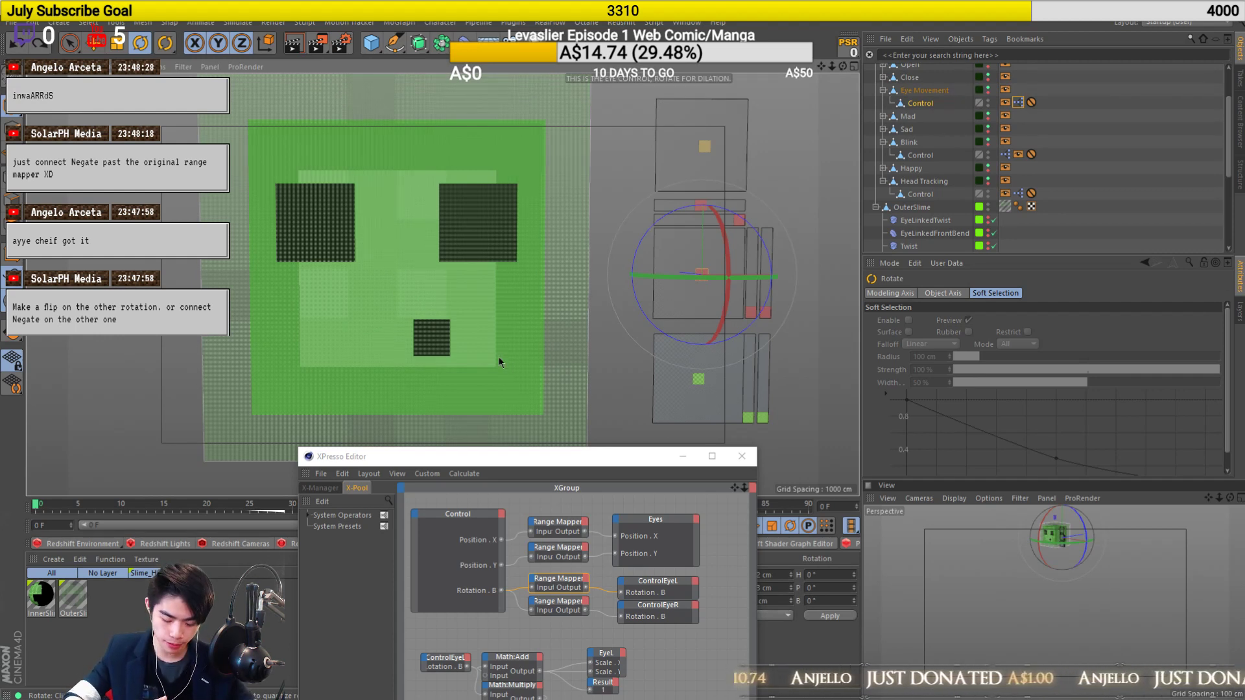
Test the eye rotation again by turning the Eye Movement control a quarter turn around its bank axis.
scroll(729, 252, up, 4)
scroll(715, 267, up, 3)
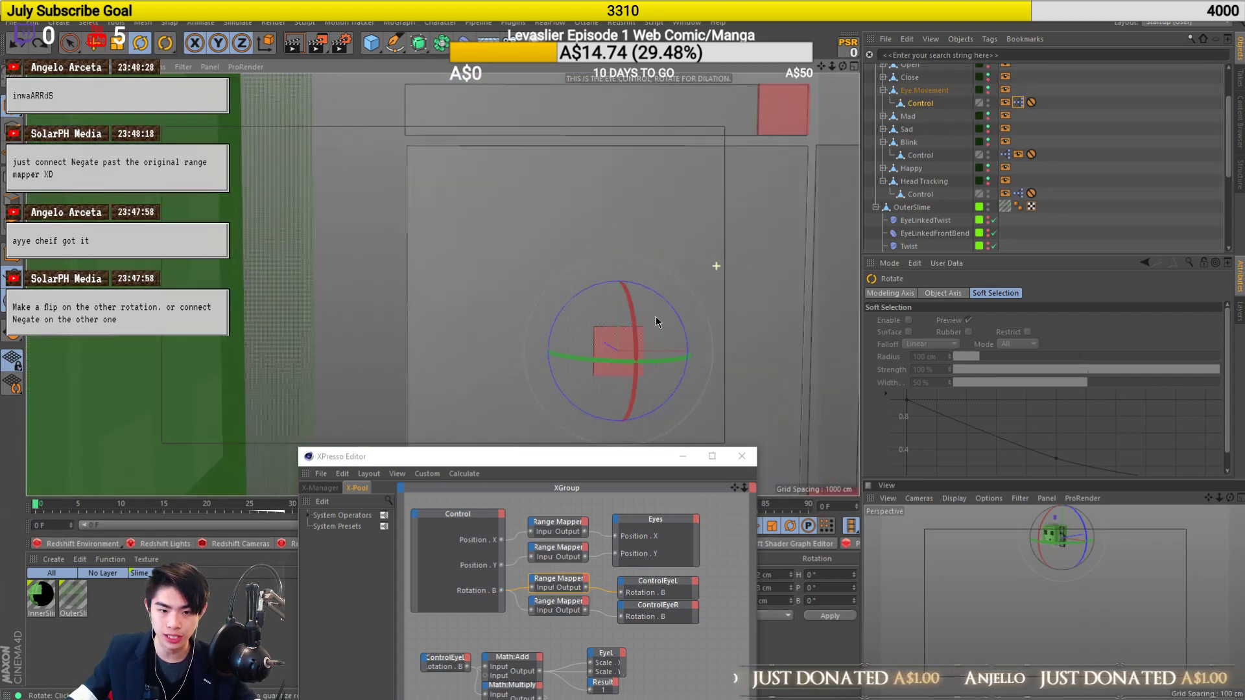
scroll(631, 334, down, 4)
scroll(632, 334, down, 2)
drag(559, 328, 599, 446)
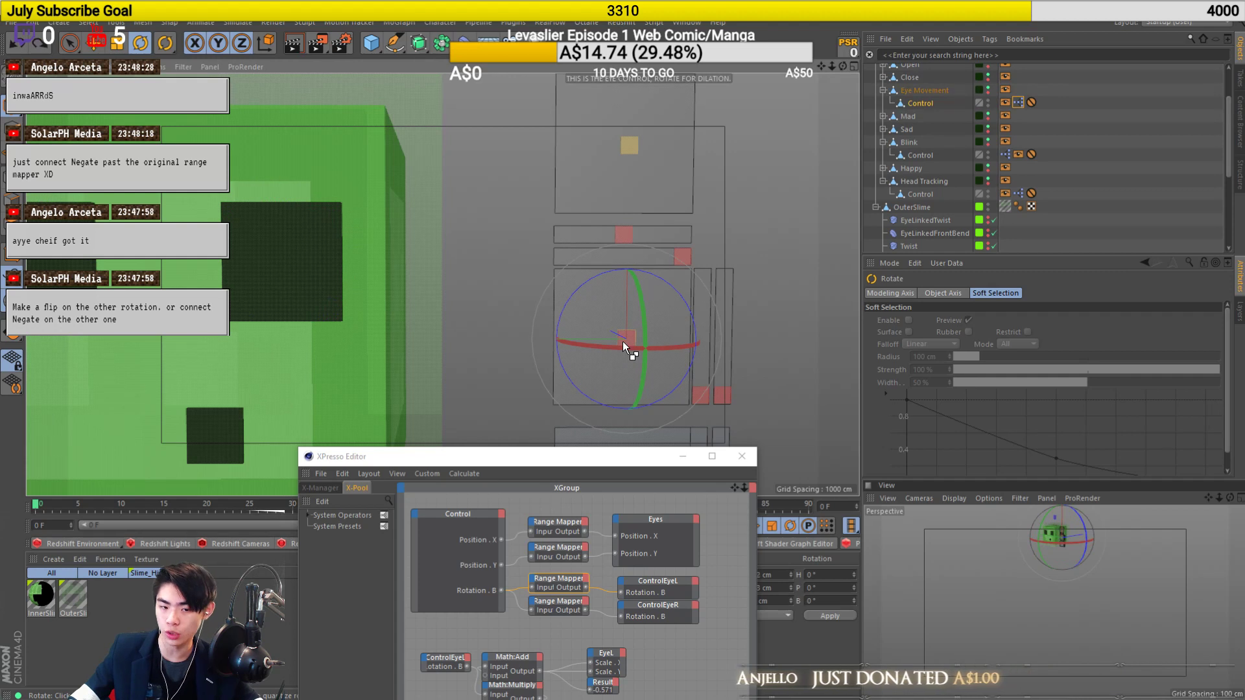
Undo the Eye Movement control's test rotation, and close the XPresso Editor.
key(ctrl+z)
scroll(623, 340, up, 3)
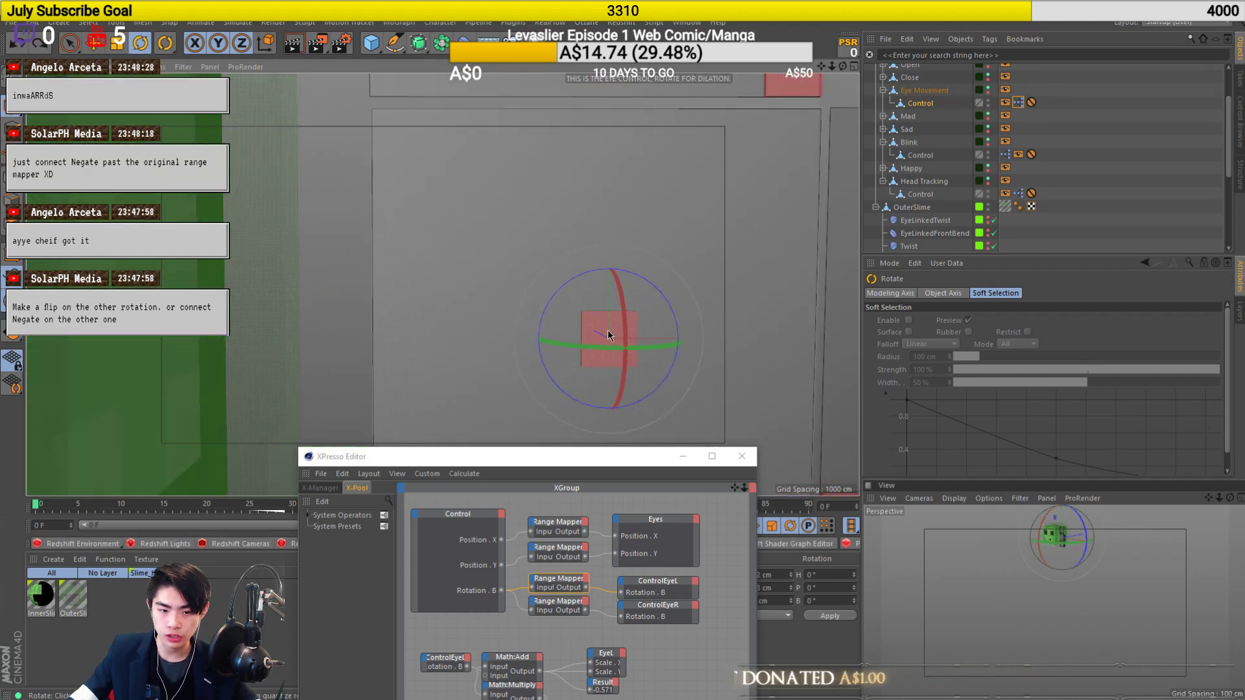
click(742, 456)
click(611, 329)
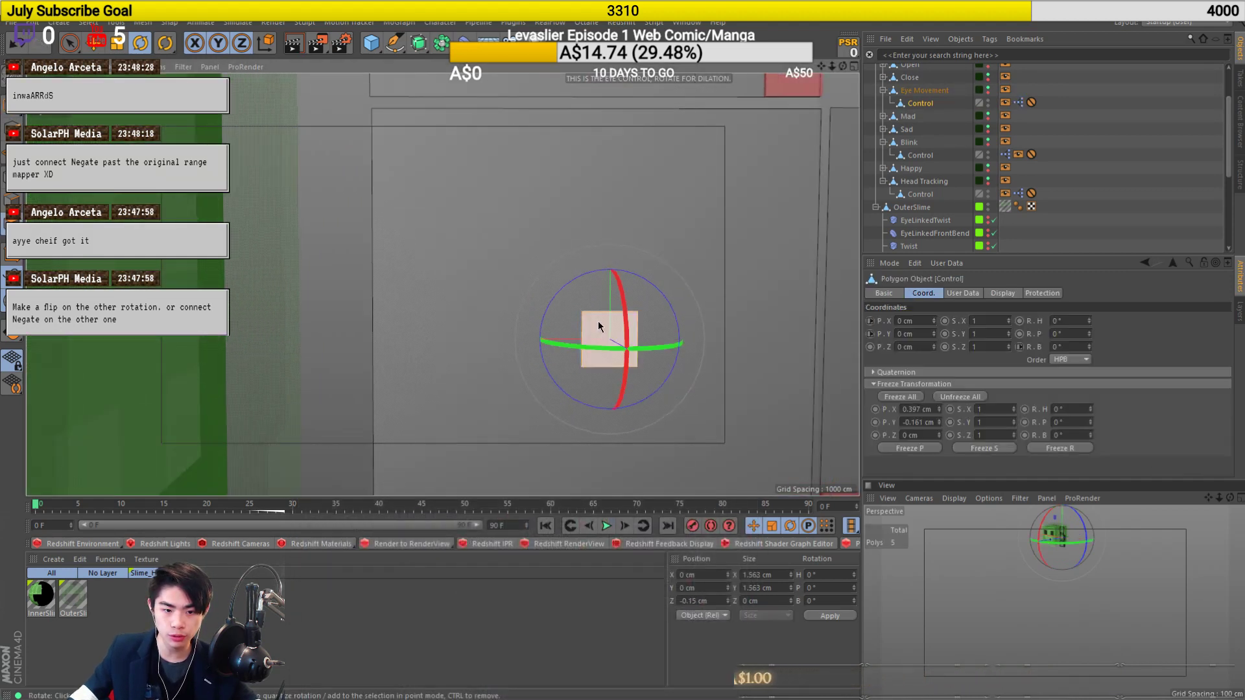
alt+drag(616, 324, 619, 357)
click(582, 308)
key(u)
key(l)
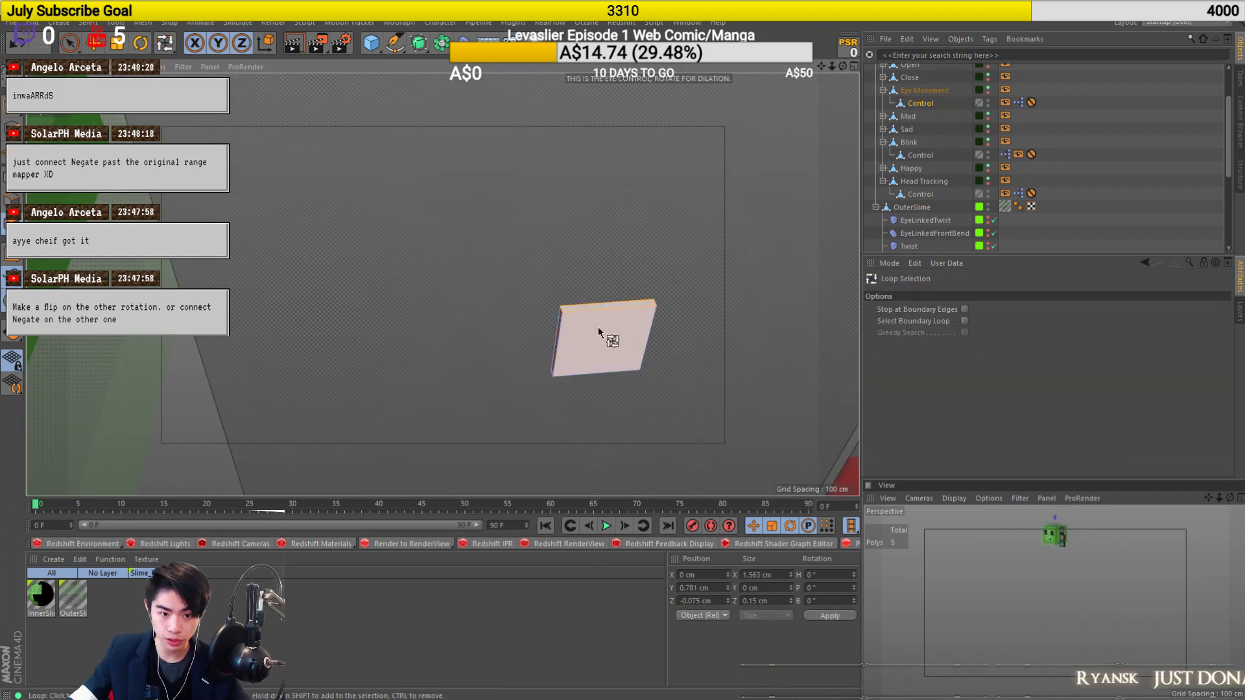
alt+drag(589, 310, 602, 271)
key(k)
key(l)
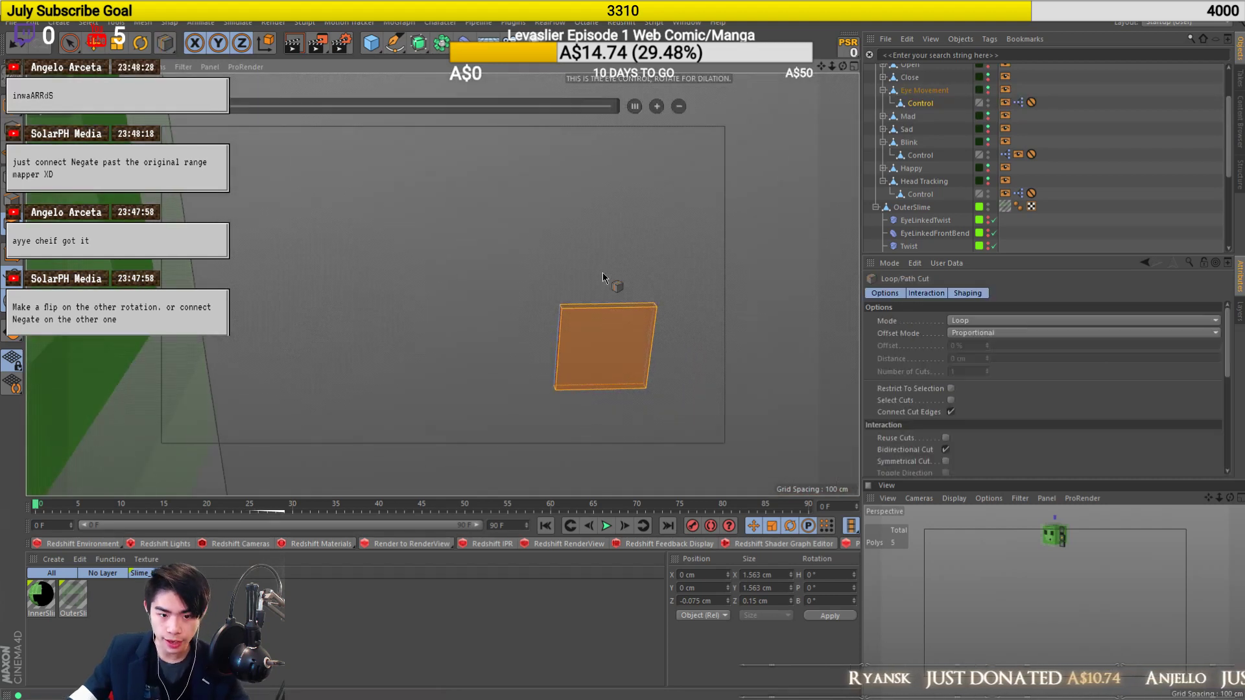
key(k)
key(k)
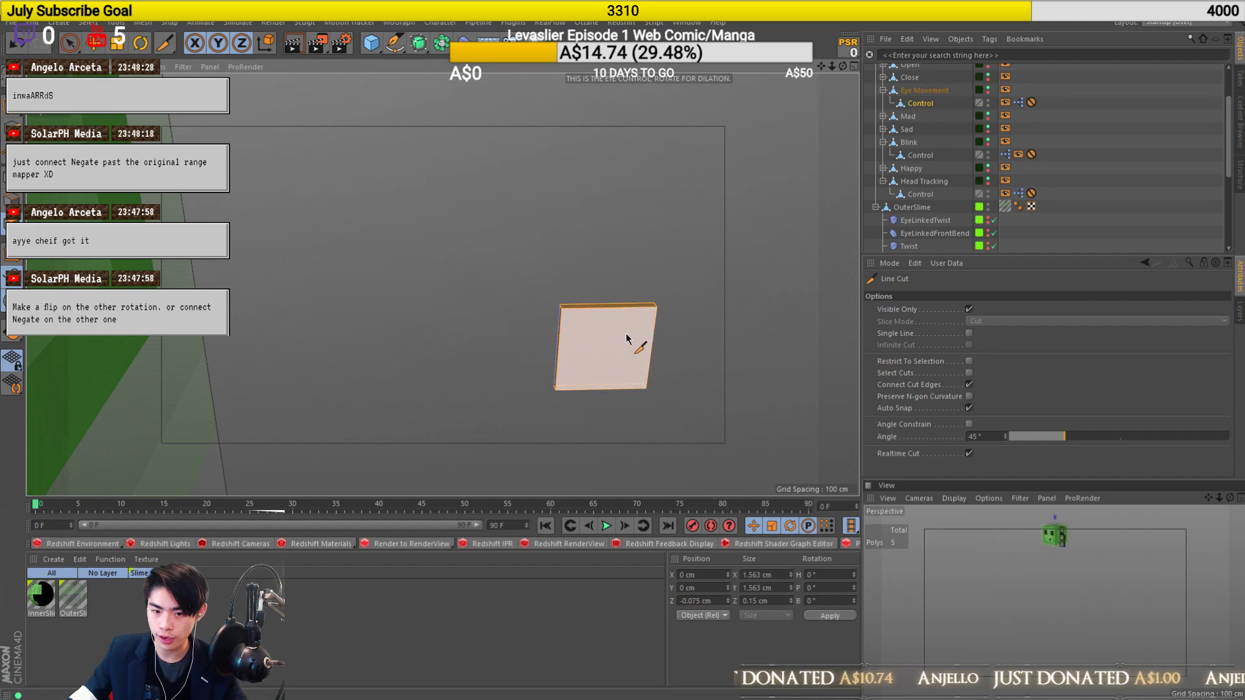
Try a vertical loop cut at a 93.556% offset on the Eye Movement control's box, and undo it.
key(k)
key(l)
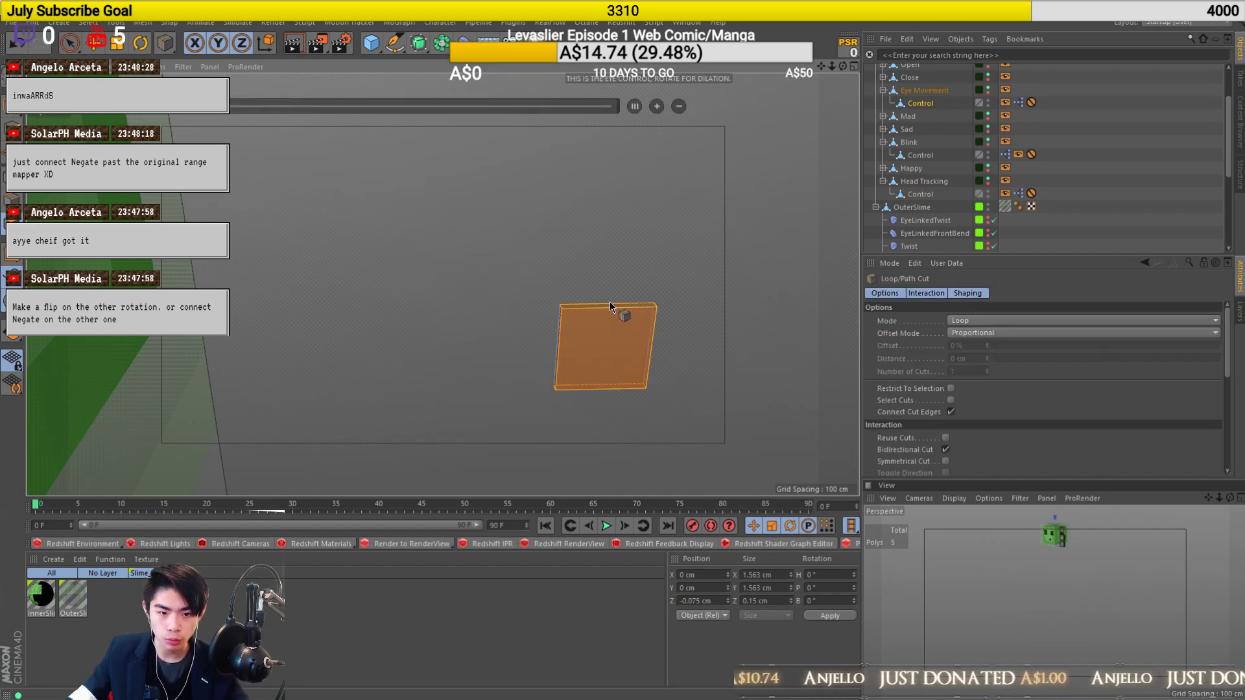
scroll(707, 282, up, 3)
alt+drag(595, 367, 549, 360)
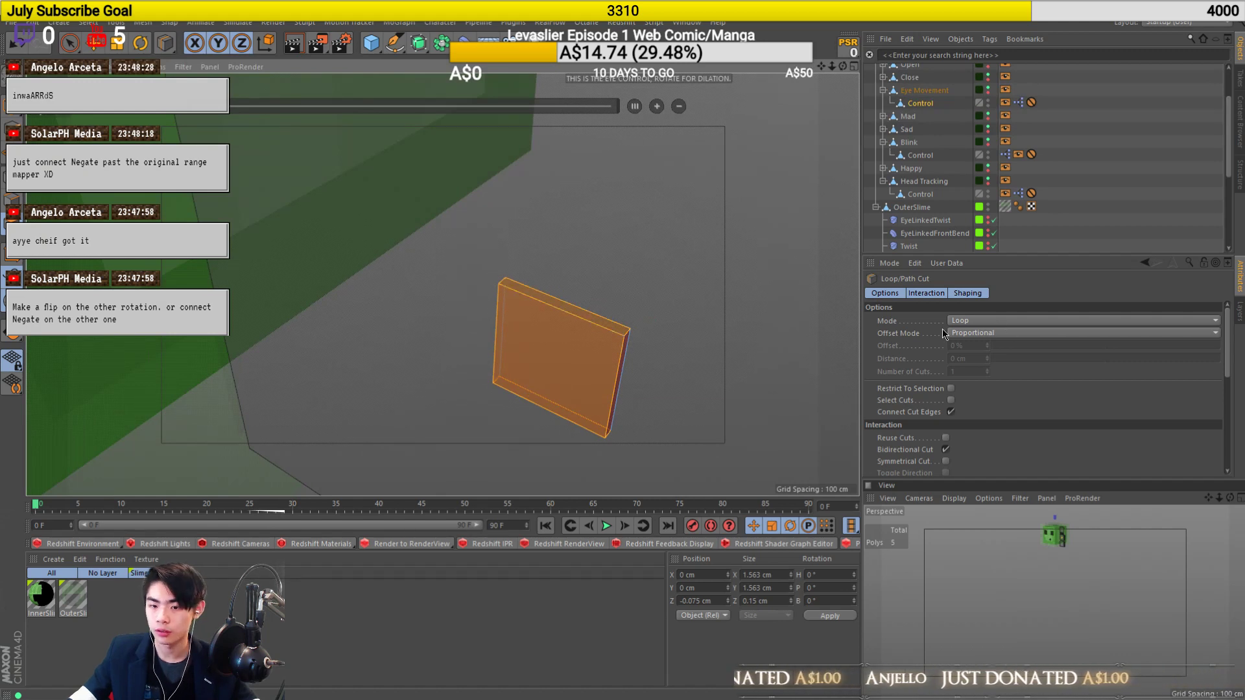
alt+drag(565, 388, 620, 403)
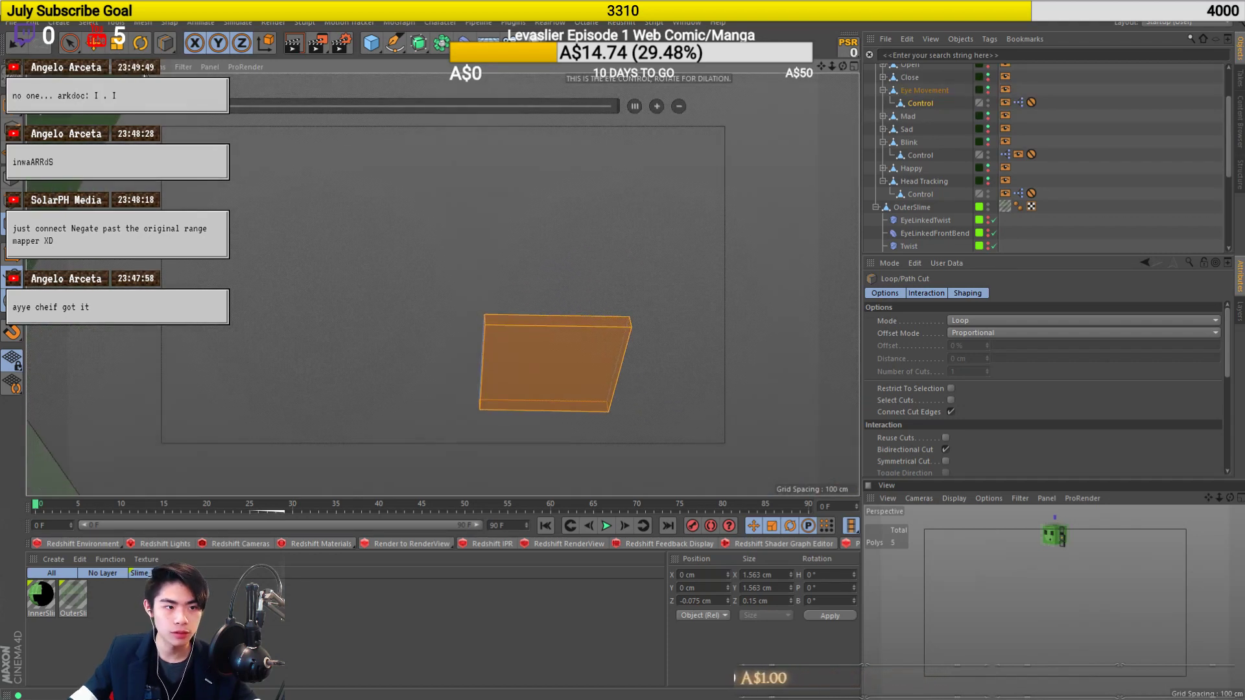
drag(164, 42, 206, 63)
click(206, 63)
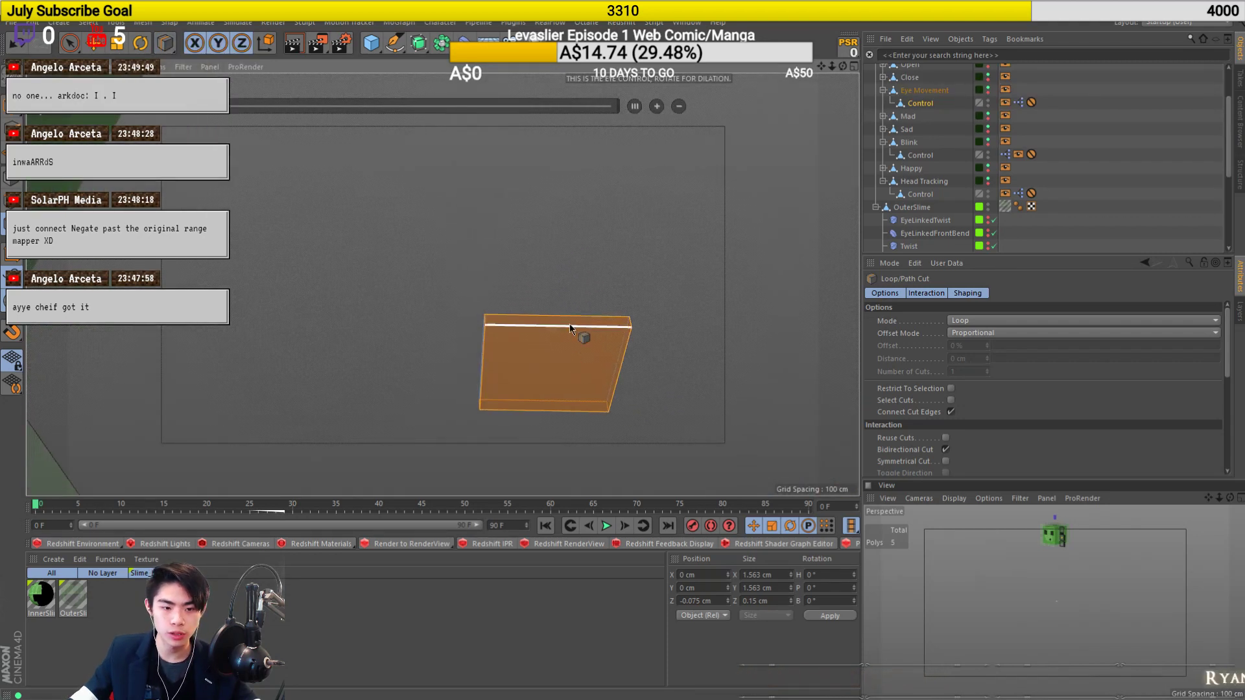
alt+middle_drag(570, 326, 470, 312)
scroll(447, 343, up, 4)
alt+drag(446, 341, 449, 263)
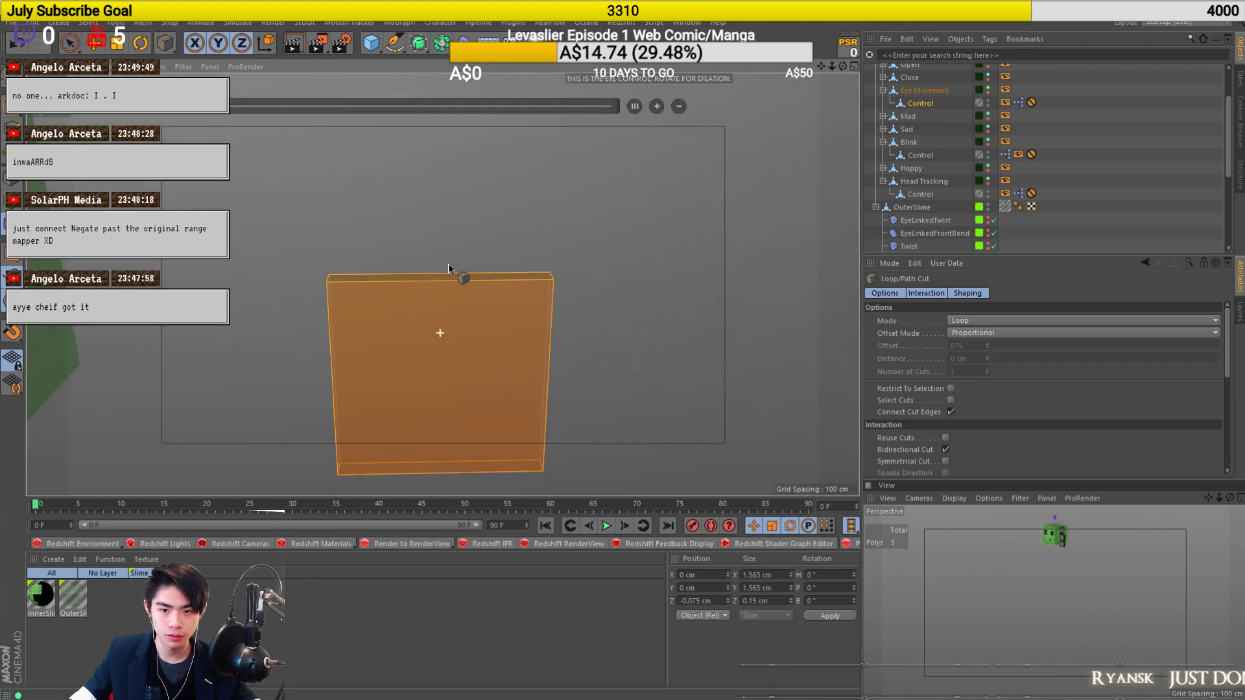
drag(445, 279, 341, 445)
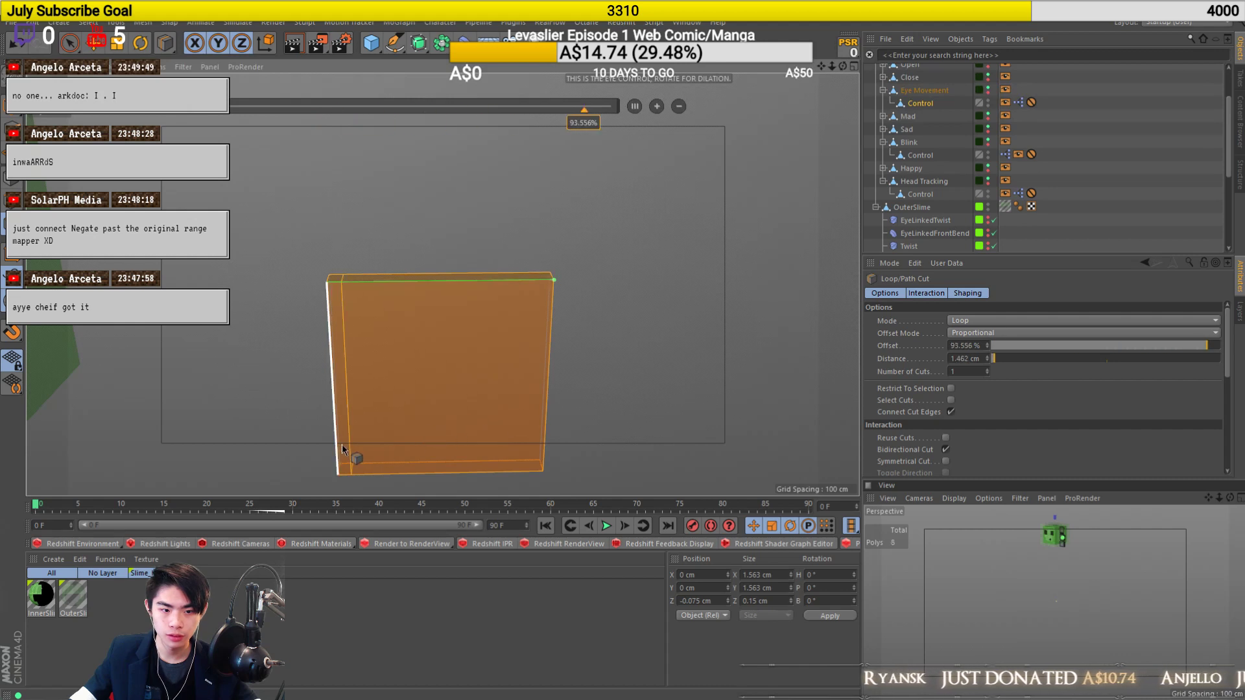
key(ctrl+z)
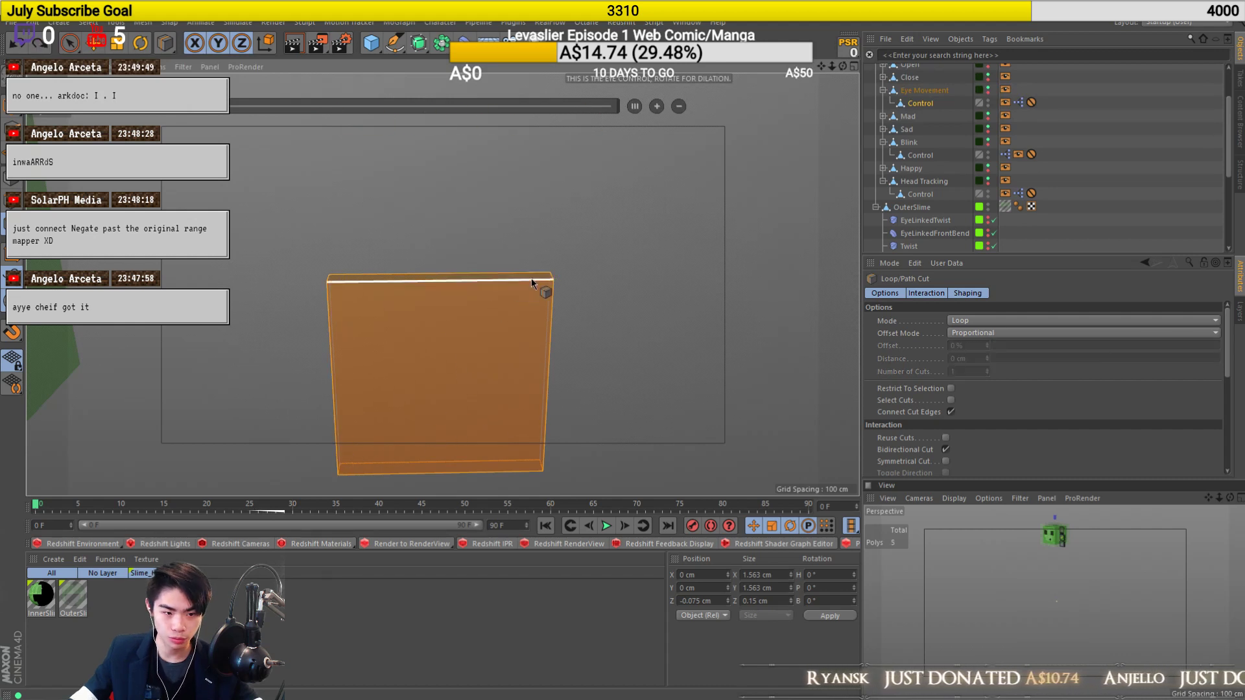
Cut a vertical loop through the middle of the Eye Movement control's box at a 50% offset.
click(442, 301)
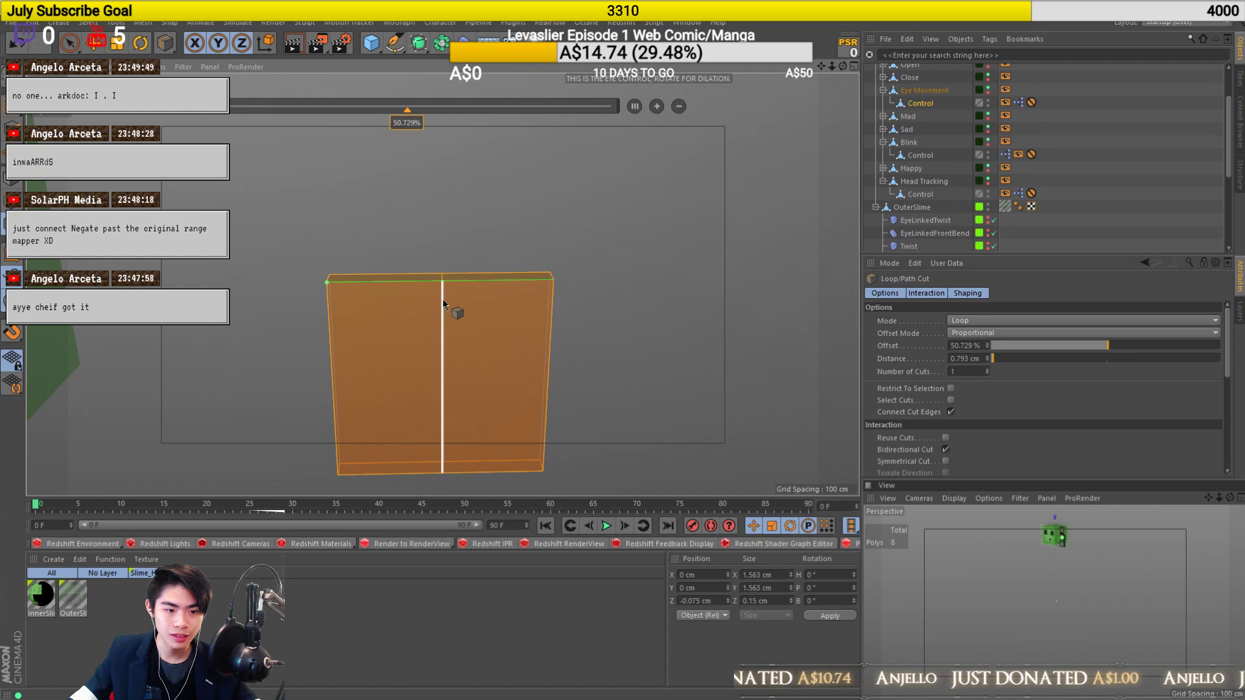
double_click(966, 345)
text(50)
key(Return)
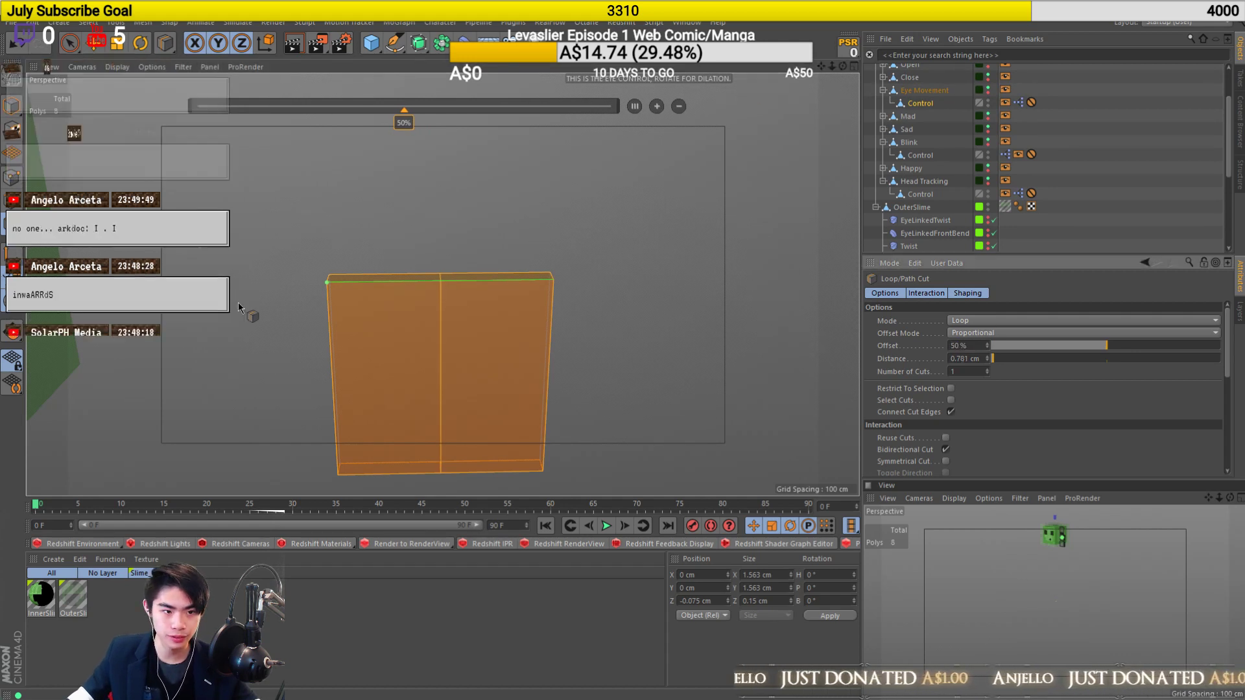
scroll(267, 286, up, 2)
key(Return)
Raise the middle top edge of the Eye Movement control's box into a point, making the control about 2.1 cm tall.
key(e)
alt+drag(467, 281, 463, 325)
scroll(462, 324, up, 1)
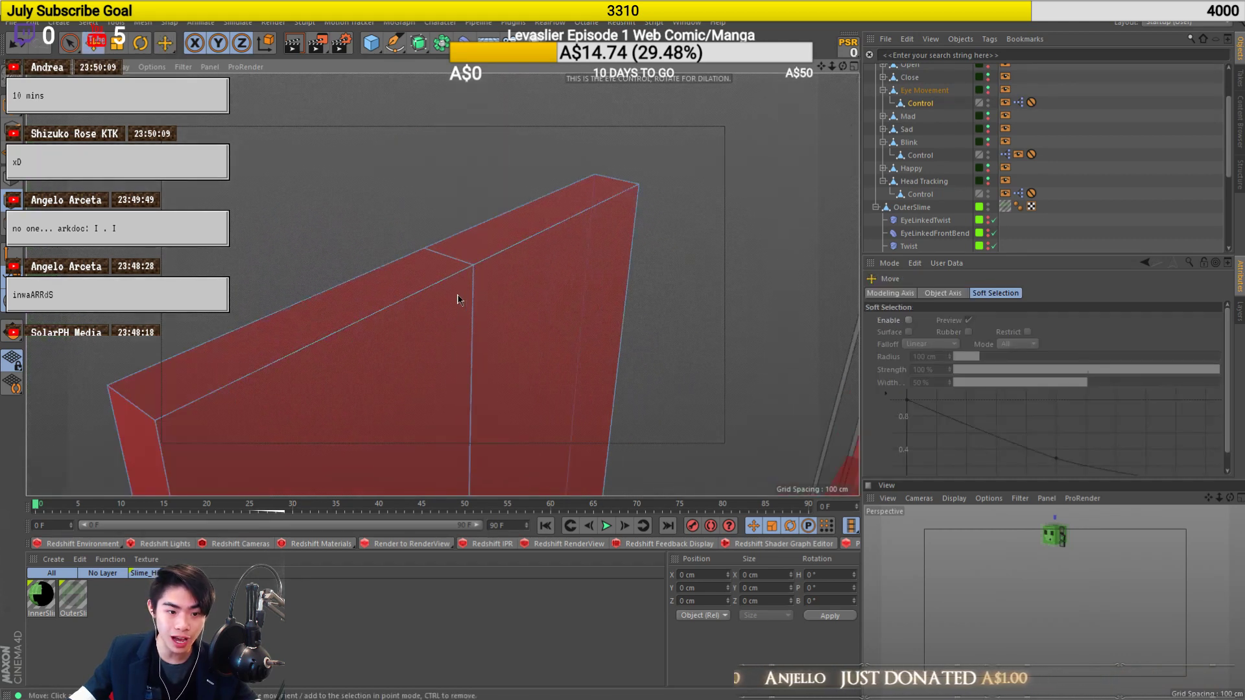
click(445, 258)
scroll(458, 340, down, 3)
key(F4)
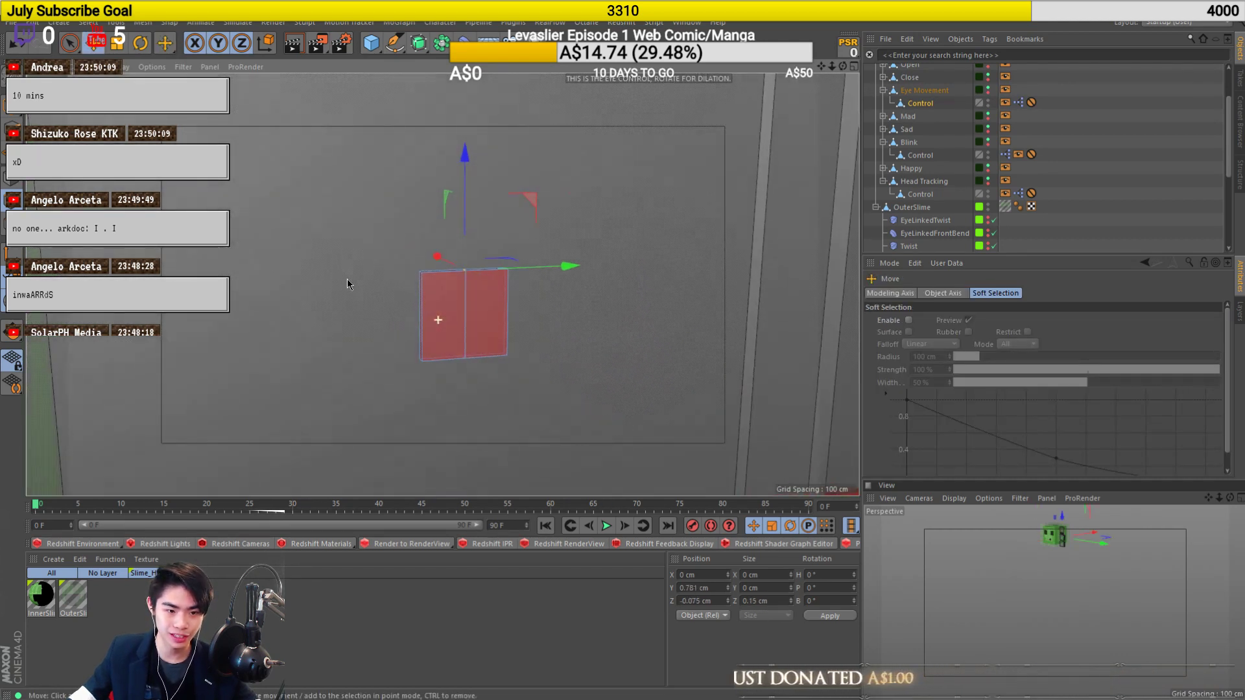
drag(462, 226, 460, 187)
scroll(467, 271, down, 8)
key(Return)
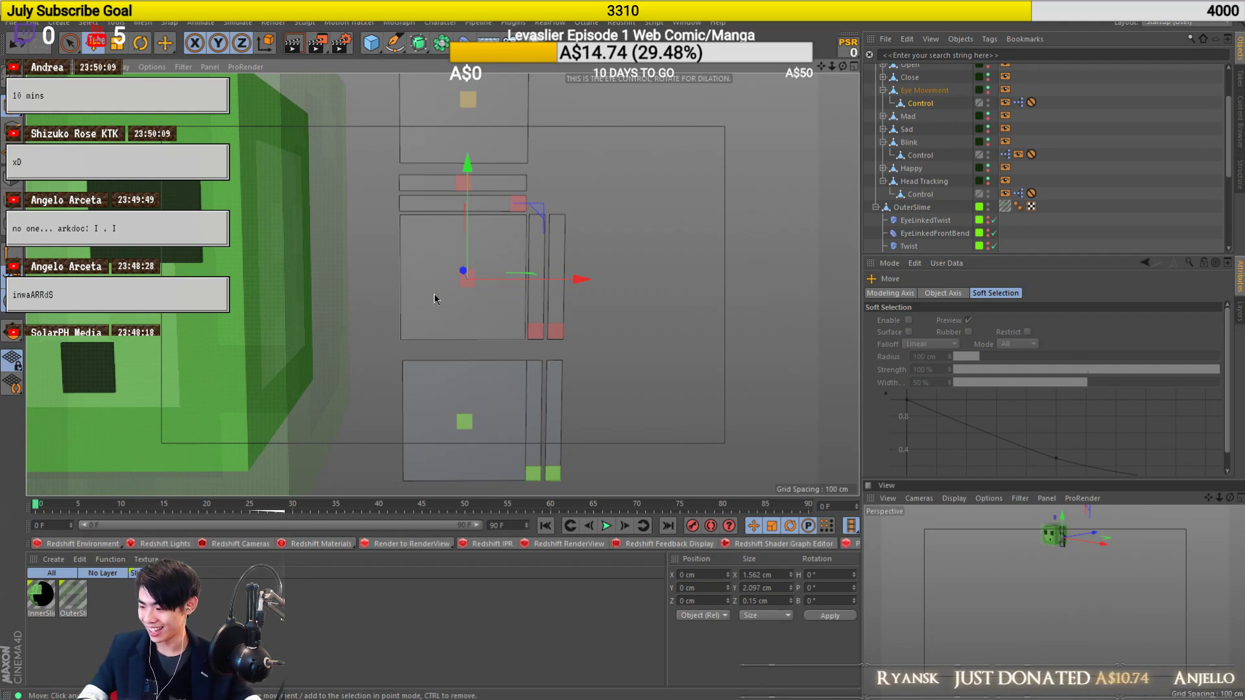
Frame the slime's face beside its controls, test-move the Eye Movement control, and undo the move.
scroll(434, 294, down, 2)
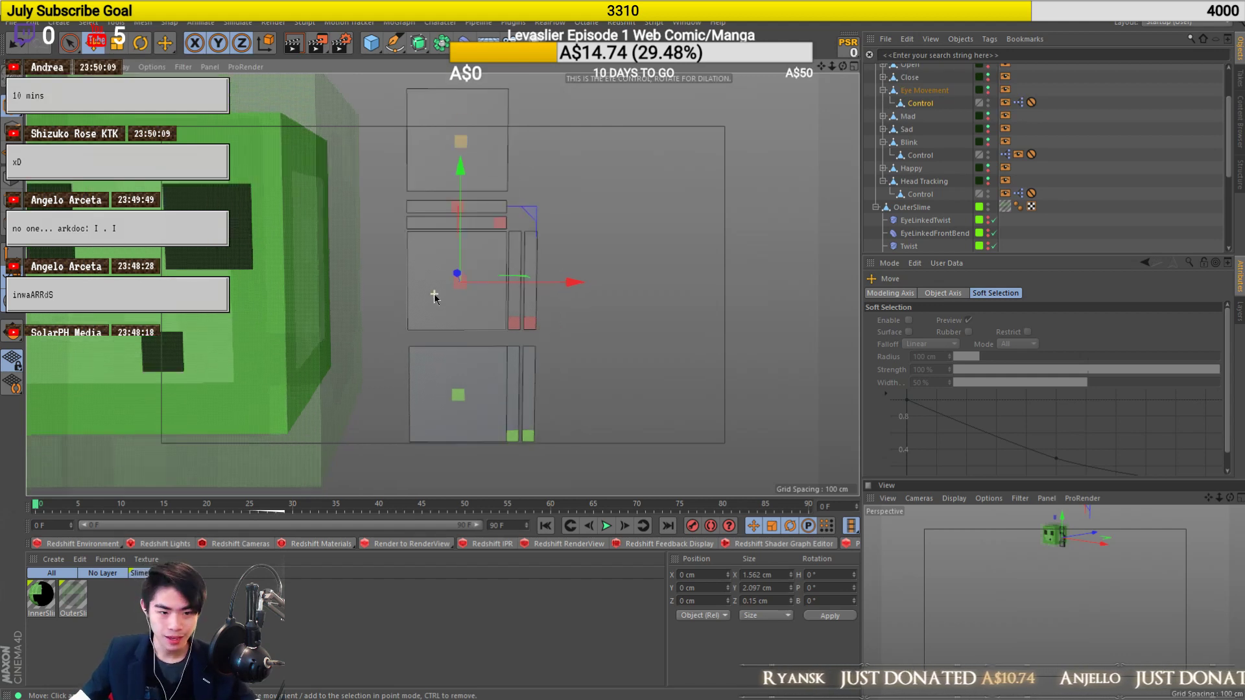
alt+middle_drag(447, 281, 507, 289)
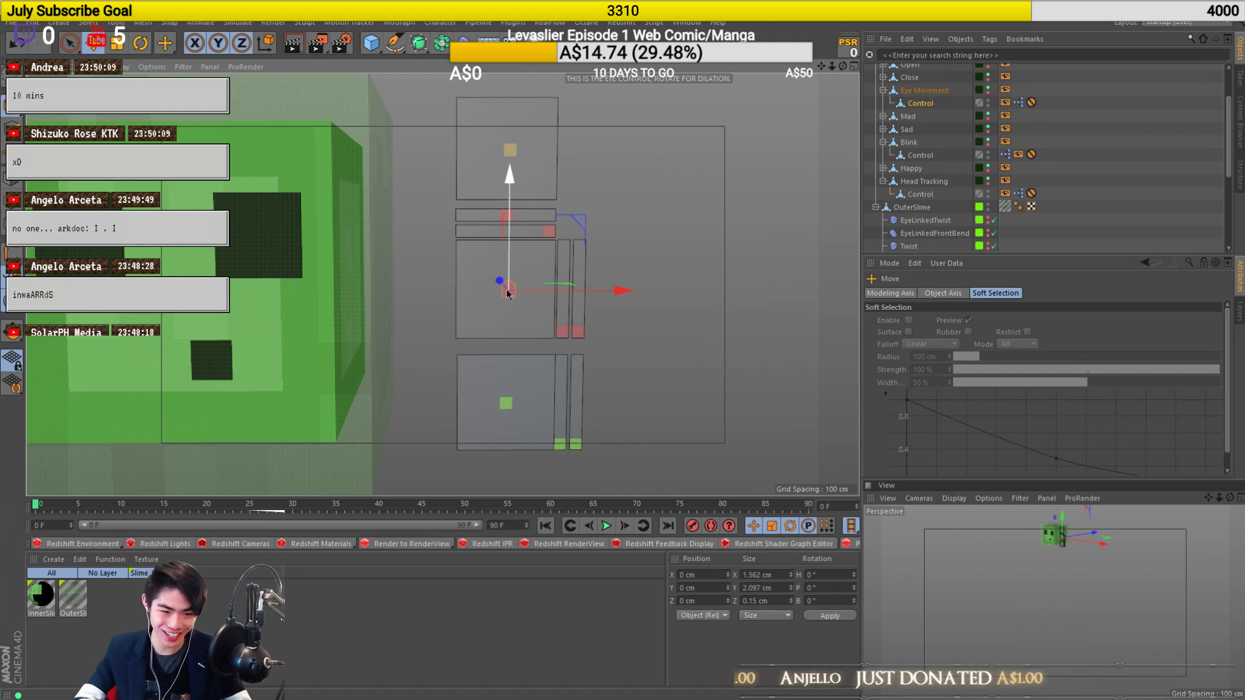
click(735, 251)
alt+middle_drag(353, 324, 450, 329)
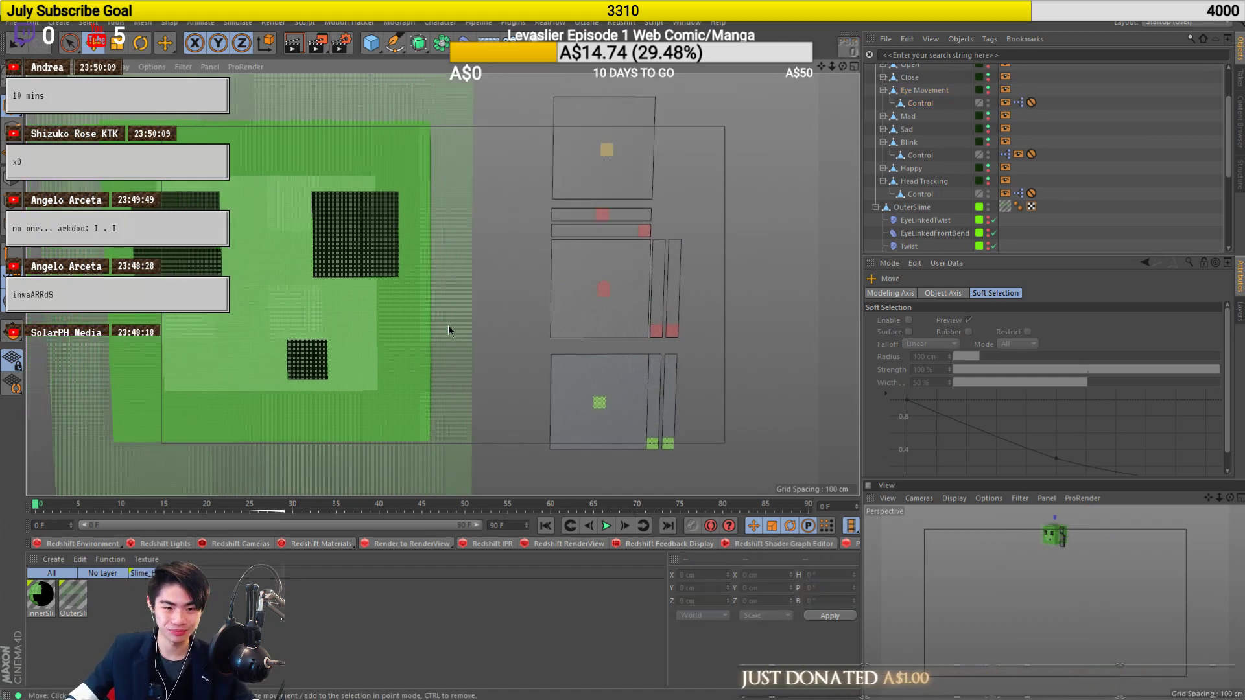
alt+right_drag(407, 345, 538, 362)
scroll(640, 287, down, 2)
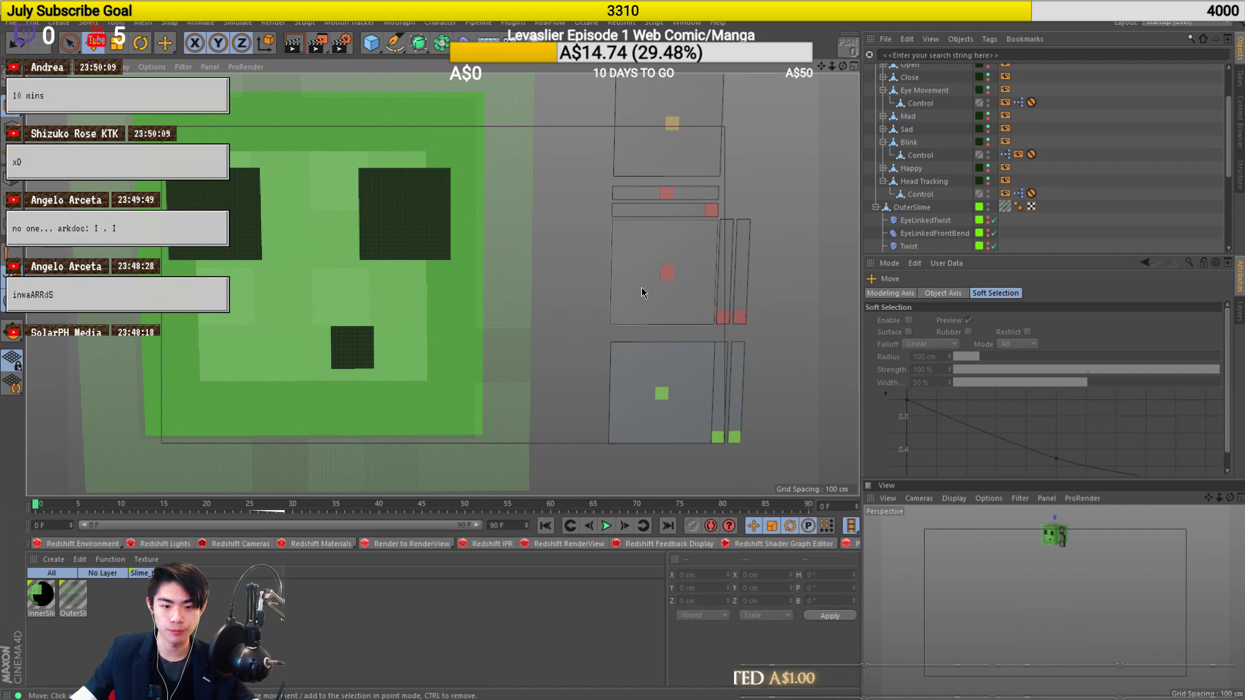
click(668, 275)
drag(664, 348, 807, 293)
key(ctrl+z)
click(674, 182)
click(628, 177)
key(ctrl+z)
Undo the point and the middle cut so the Eye Movement control is a plain square again.
click(625, 286)
key(ctrl+z)
key(ctrl+z)
key(ctrl+z)
key(ctrl+z)
key(ctrl+z)
key(ctrl+z)
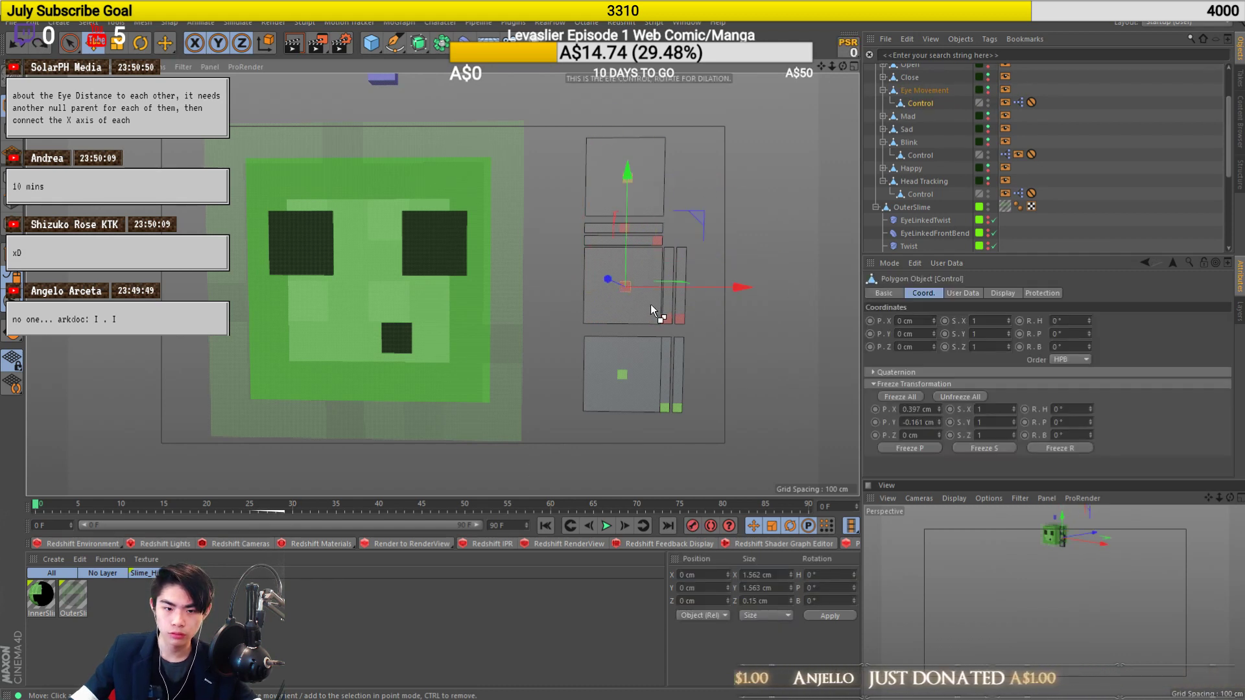
Test the eyes' position link by moving the Eye Movement control down, and undo the move.
scroll(652, 305, up, 3)
scroll(659, 312, down, 3)
drag(633, 314, 610, 464)
key(ctrl+z)
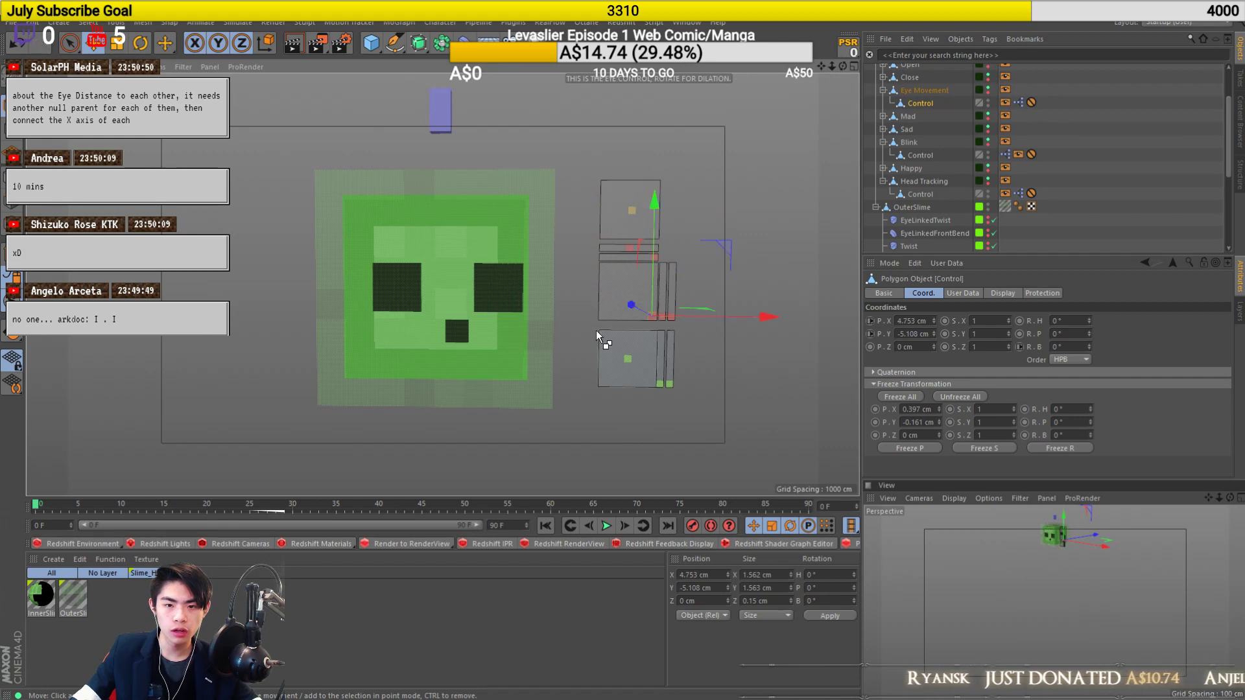
key(ctrl+z)
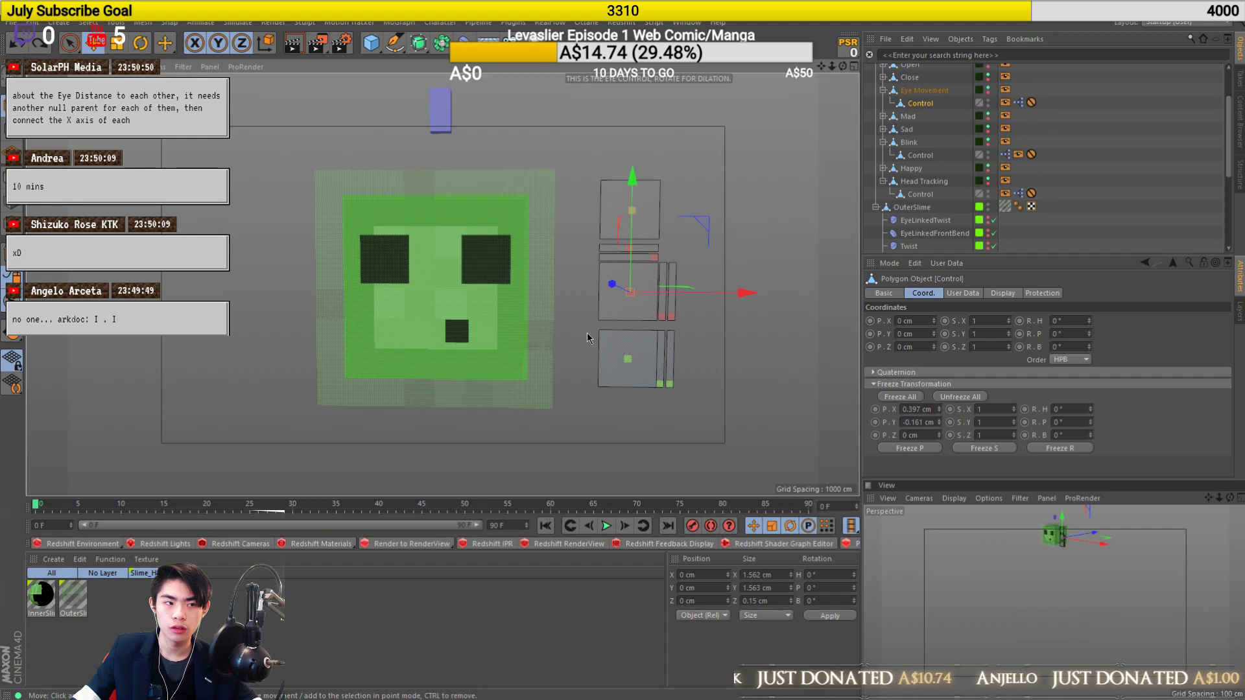
Review the eye node connections in the Eye Movement control's XPresso graph, and close the editor.
click(1019, 102)
double_click(1021, 103)
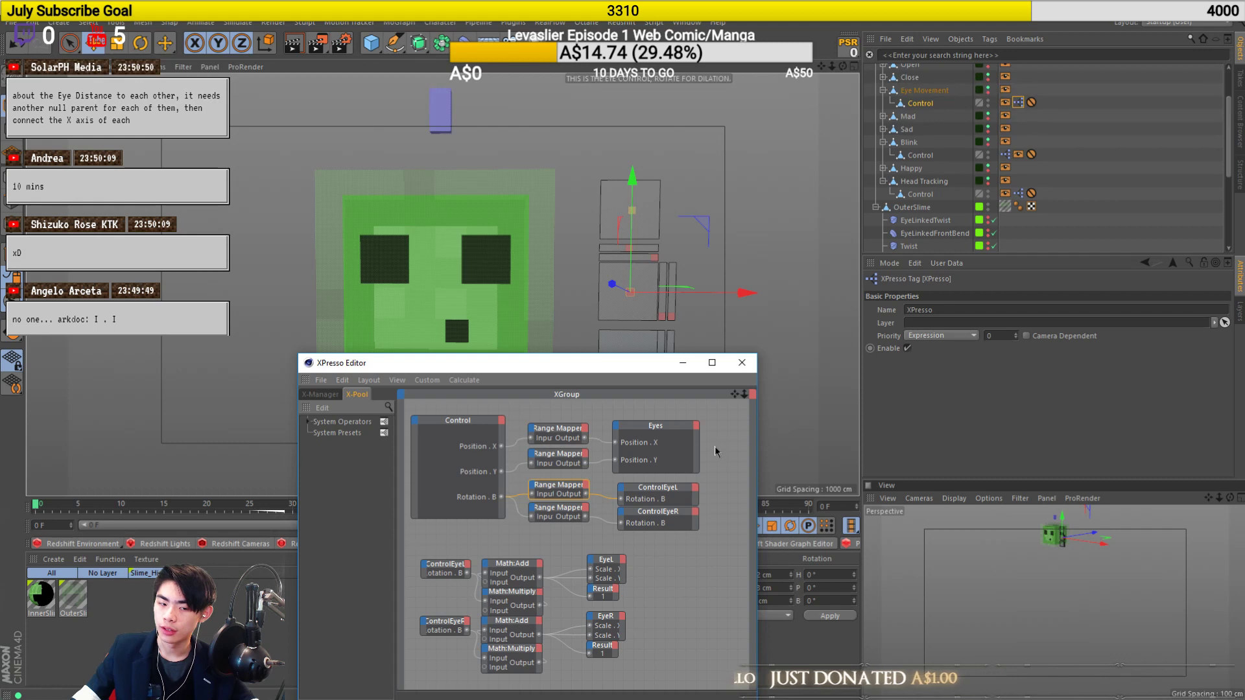
click(742, 363)
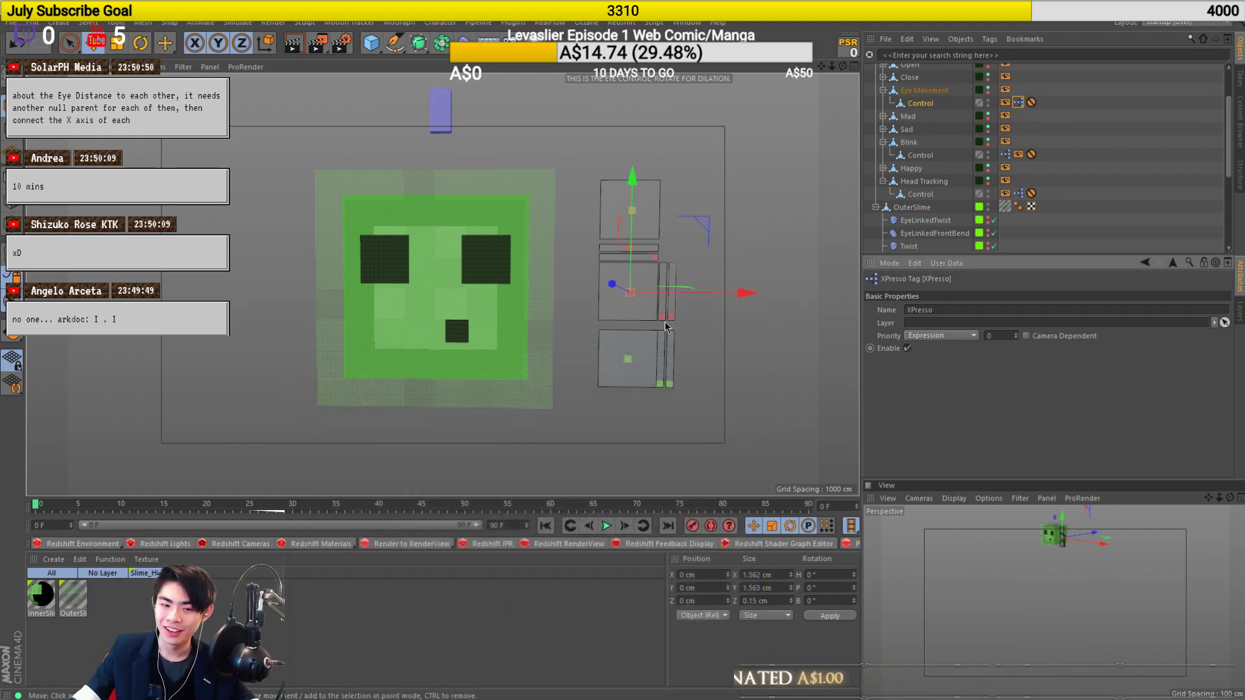
Cut the Eye Movement control's box vertically through the middle with a Loop/Path Cut at 50% offset.
scroll(664, 322, up, 10)
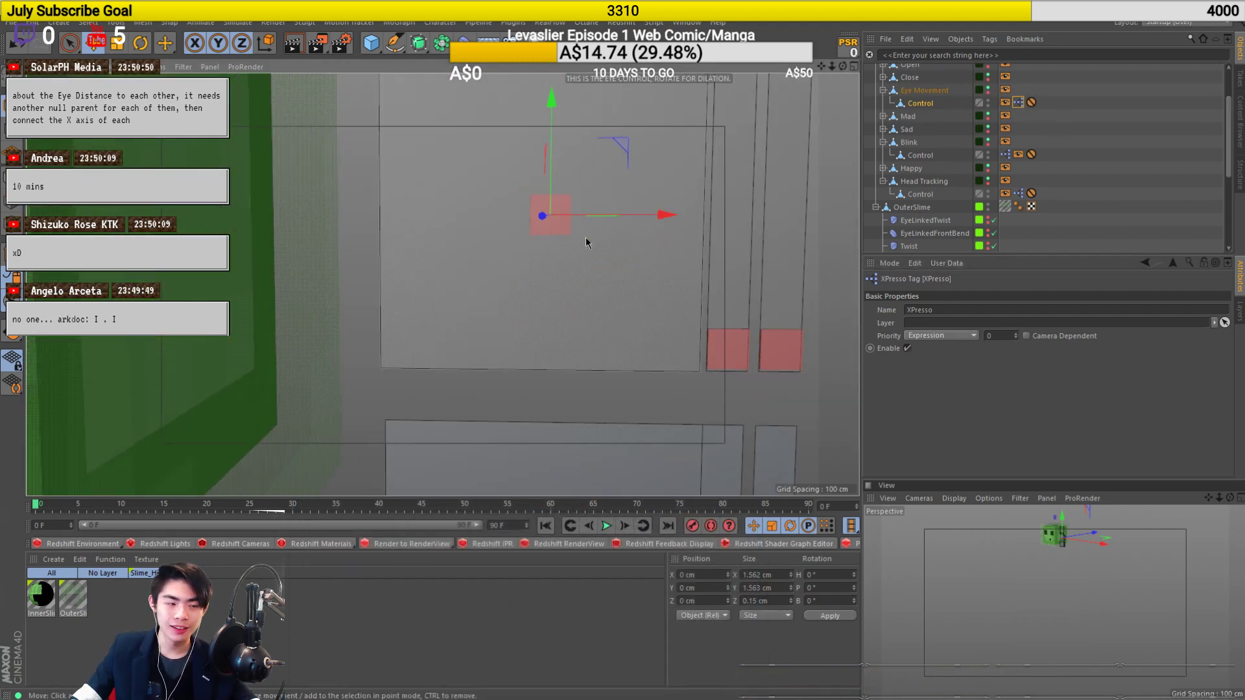
key(Return)
alt+drag(585, 235, 590, 316)
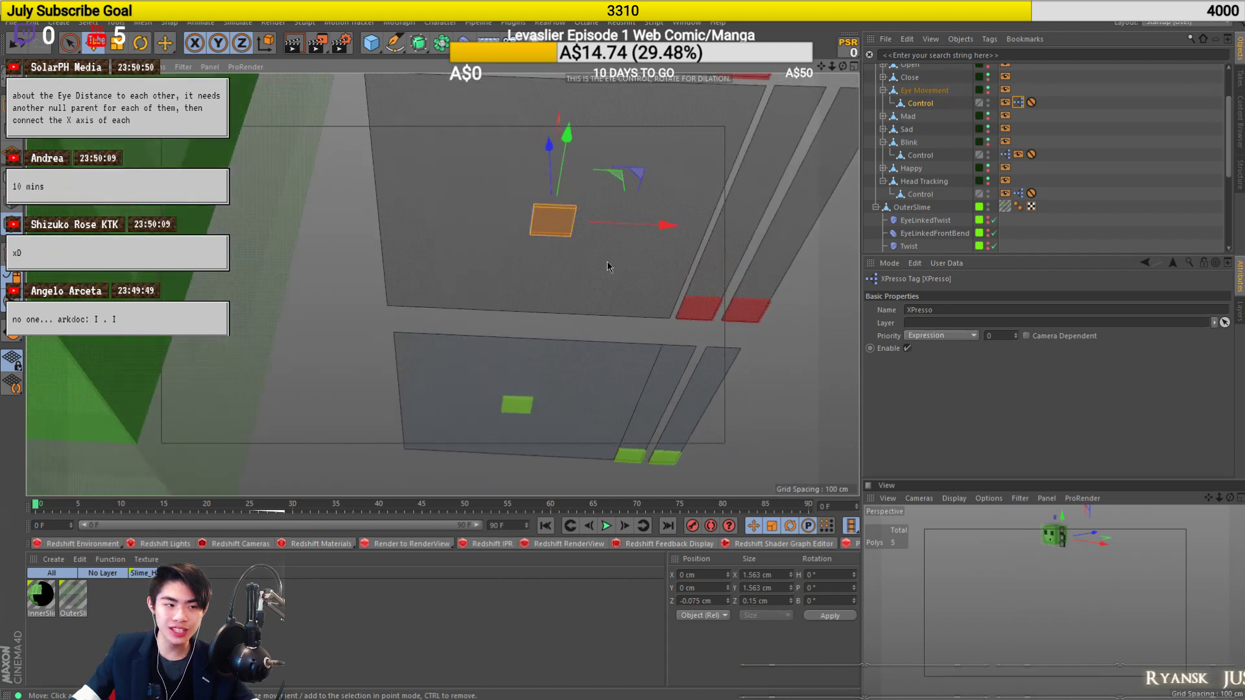
scroll(623, 216, up, 5)
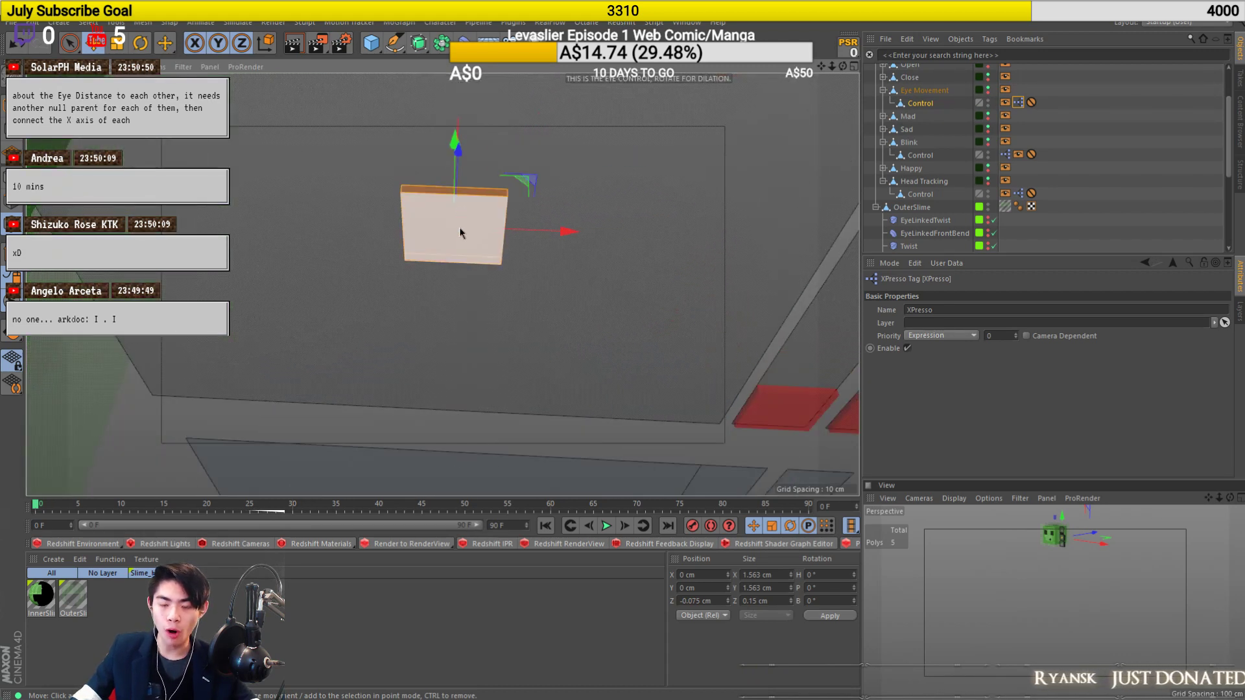
key(k)
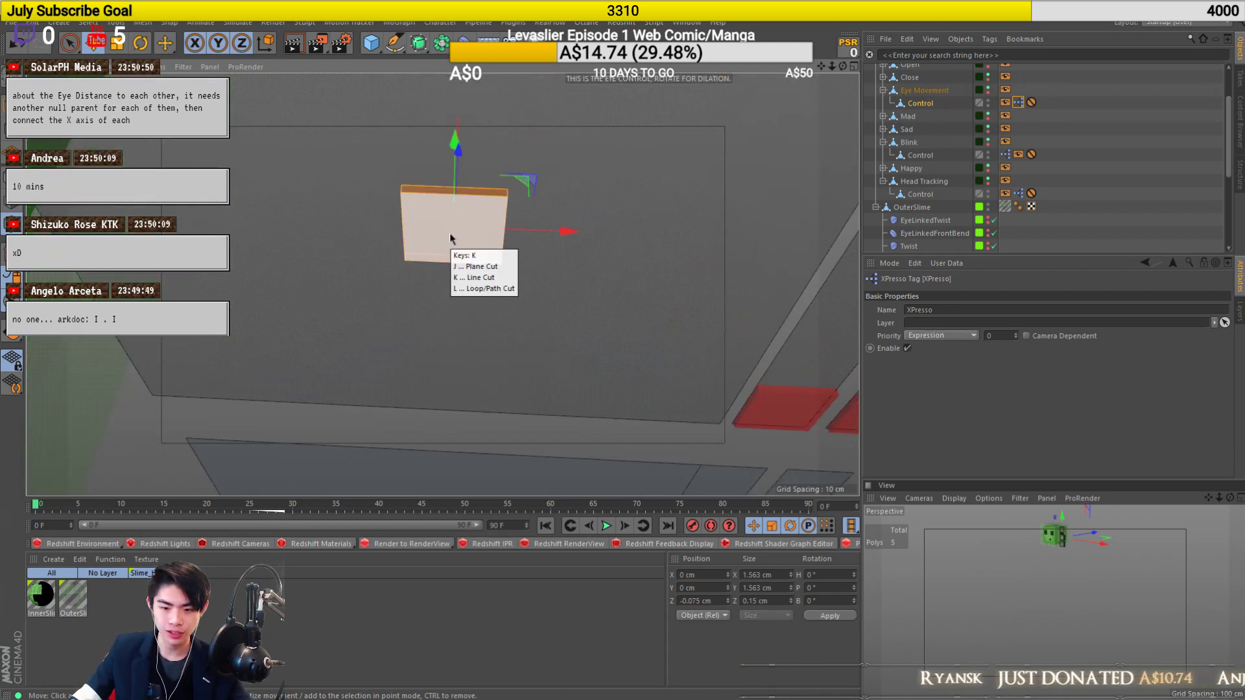
key(k)
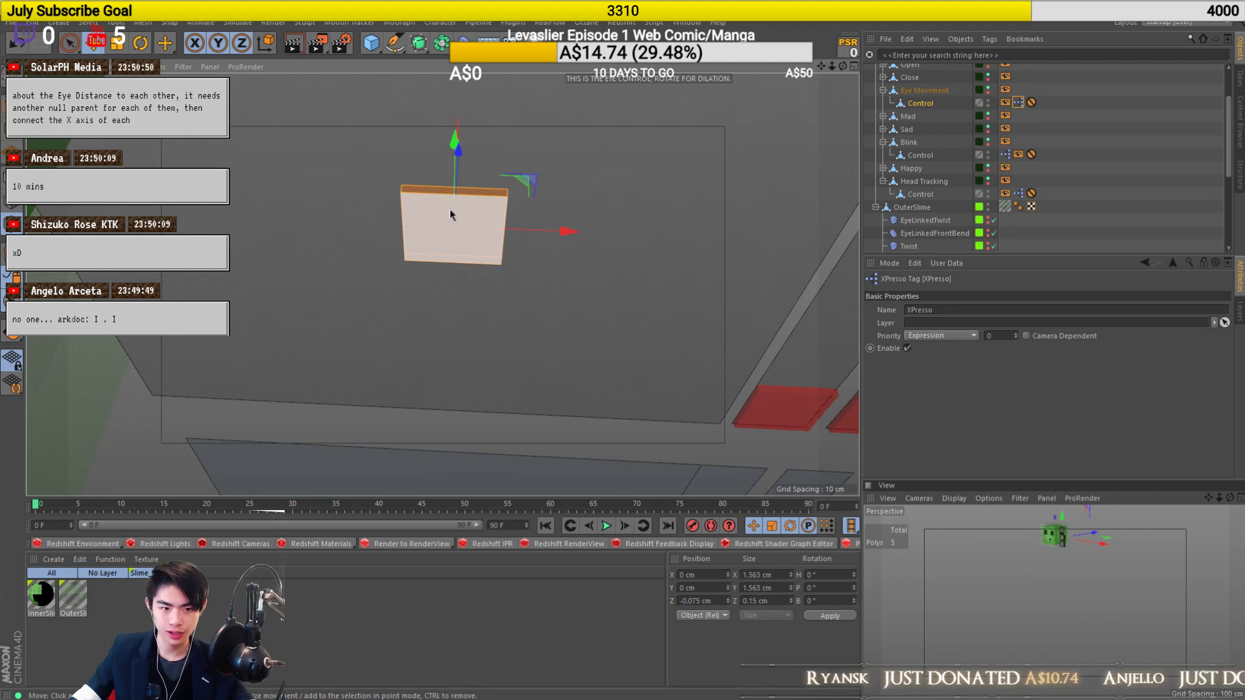
scroll(450, 203, up, 3)
click(450, 203)
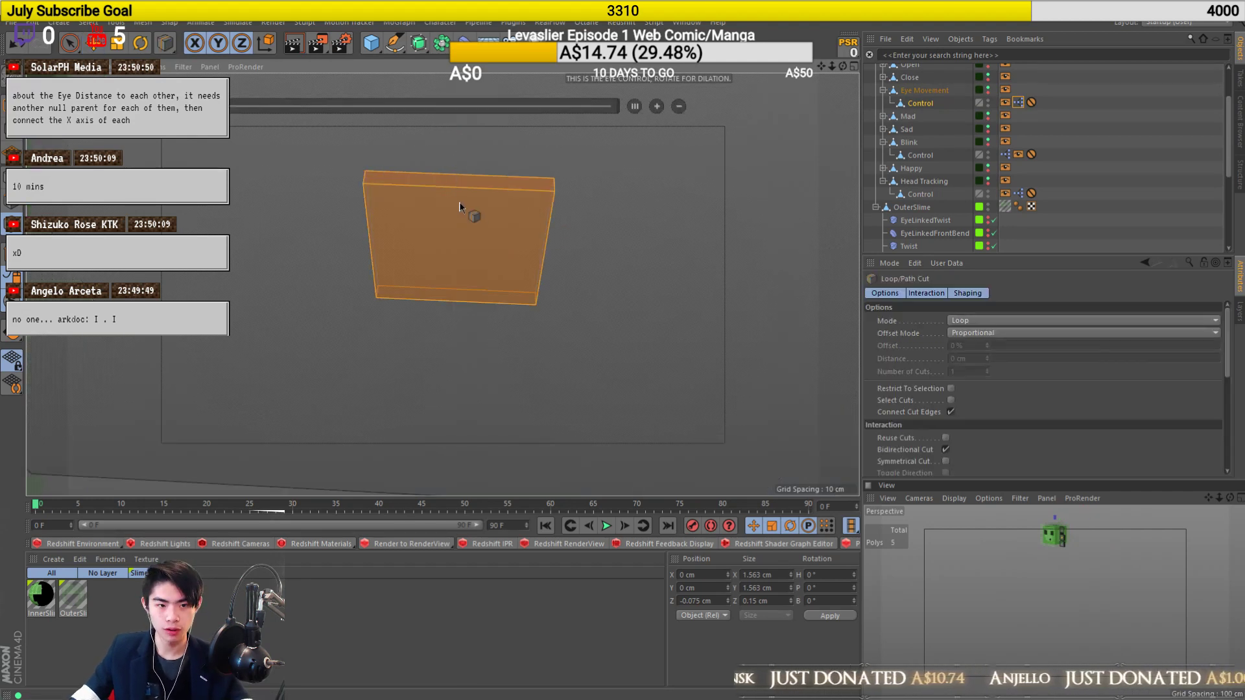
mouse_move(443, 231)
alt+mouse_down()
mouse_move(644, 141)
mouse_move(698, 146)
mouse_move(505, 169)
mouse_move(450, 212)
alt+mouse_up()
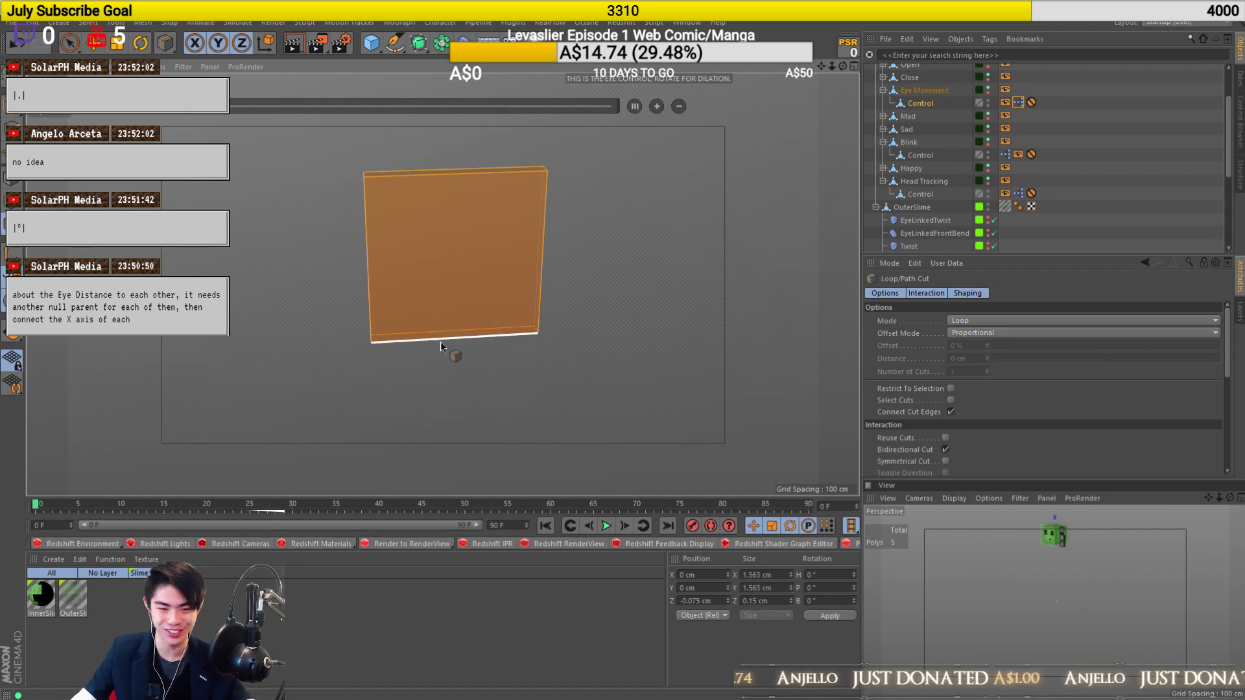
alt+drag(441, 195, 443, 188)
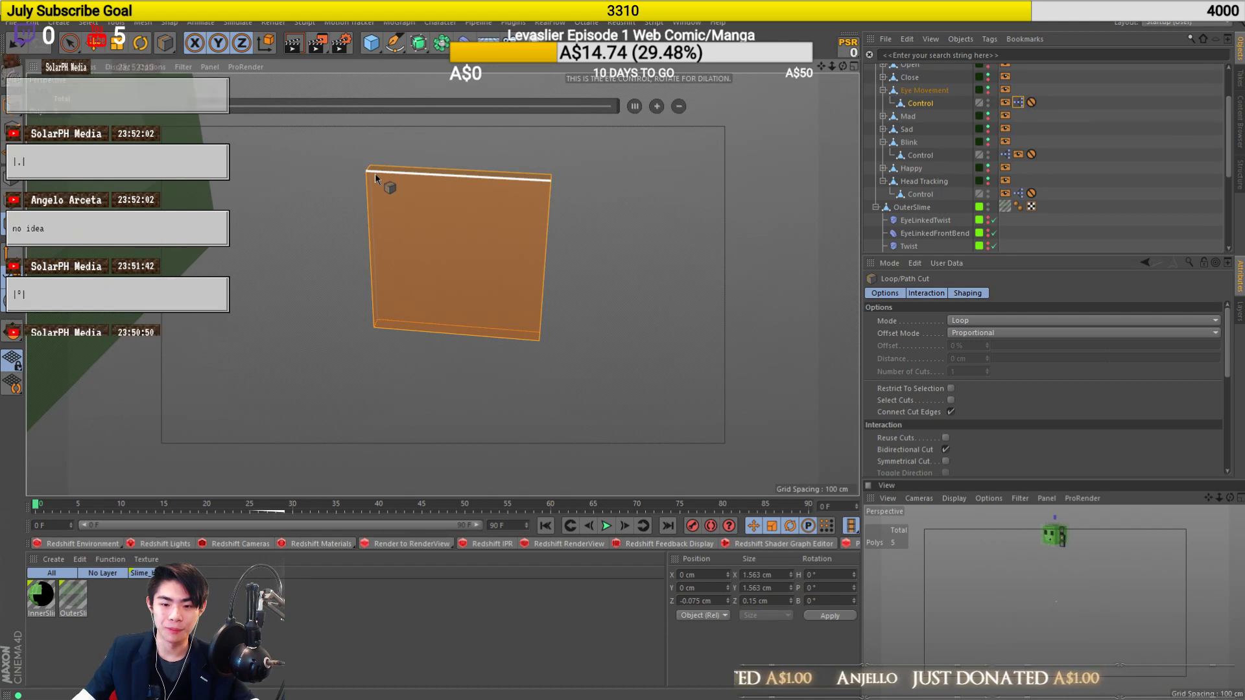
scroll(452, 203, down, 3)
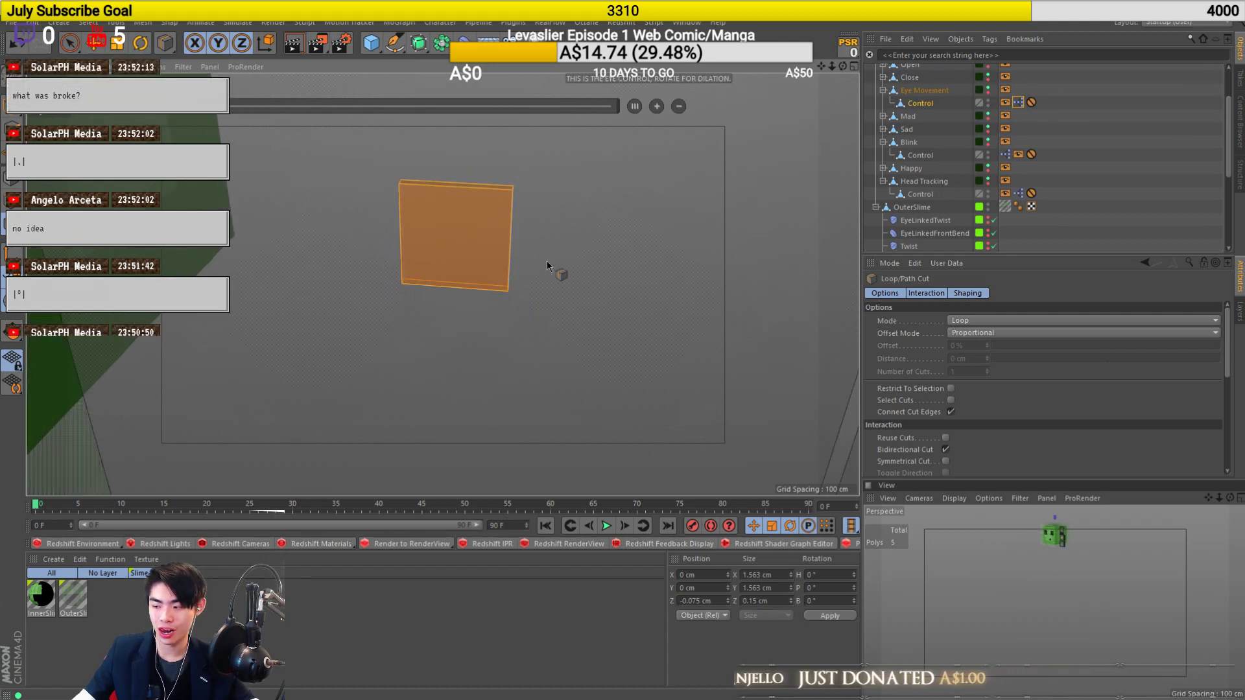
alt+right_drag(453, 247, 496, 180)
alt+middle_drag(493, 173, 454, 307)
alt+drag(446, 314, 466, 311)
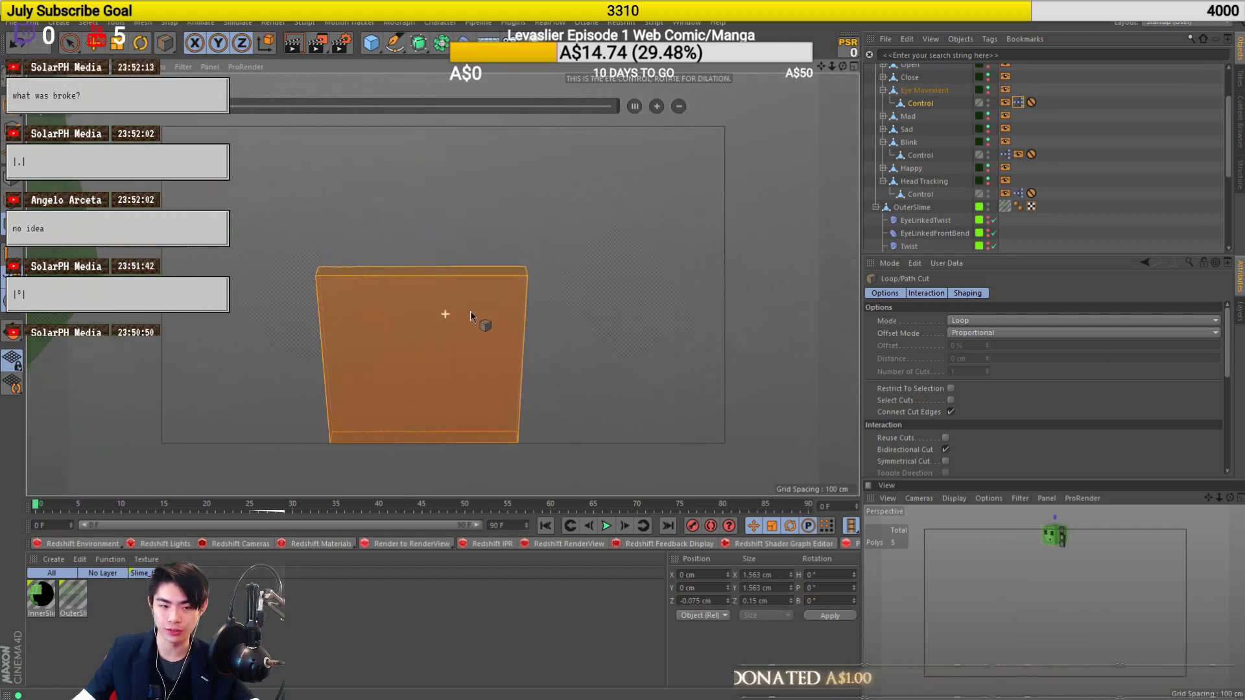
drag(321, 280, 431, 282)
click(432, 282)
double_click(959, 346)
text(50)
key(Return)
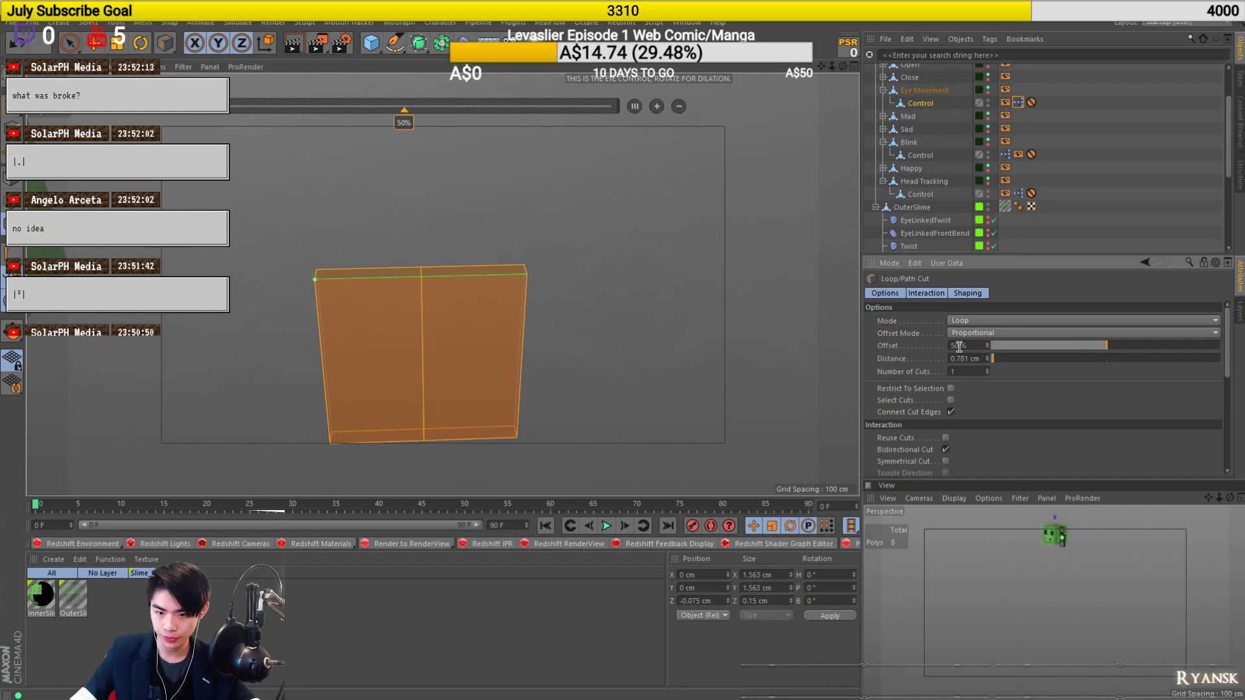
scroll(539, 230, up, 4)
scroll(450, 229, down, 3)
key(Return)
key(Return)
Raise the top middle edge of the Eye Movement control's box into a point, about 2.06 cm tall overall.
alt+drag(395, 251, 403, 298)
key(e)
click(383, 278)
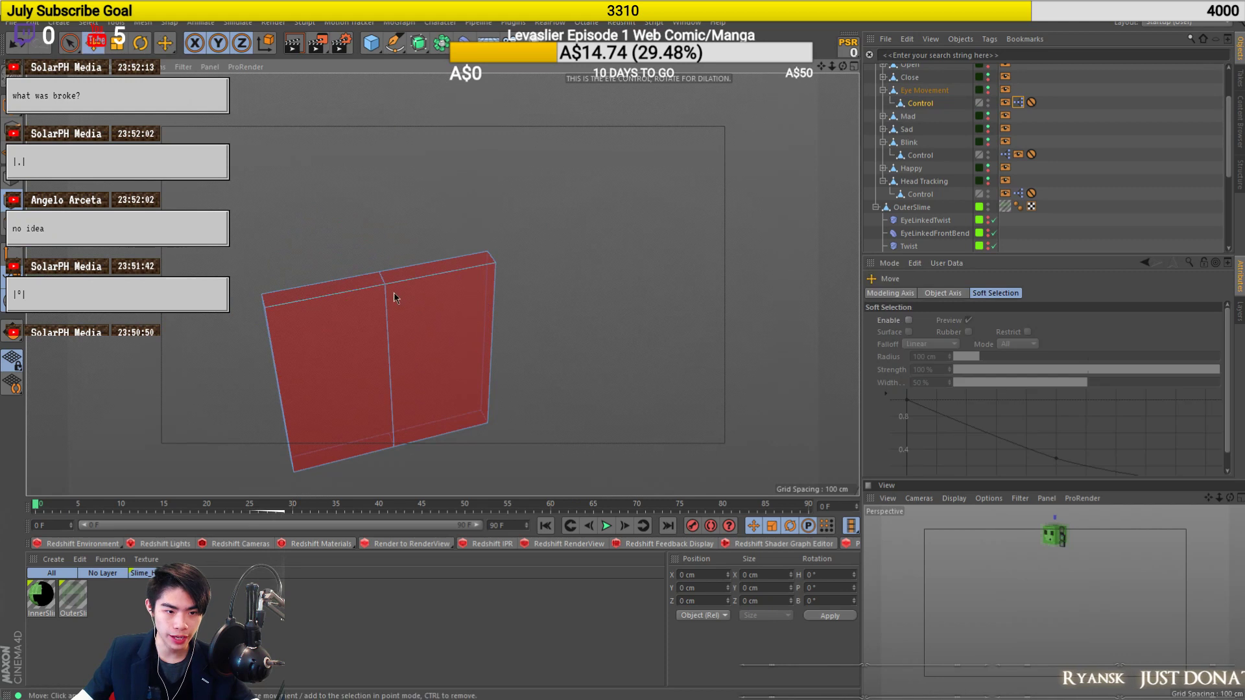
drag(383, 254, 378, 186)
scroll(392, 267, down, 10)
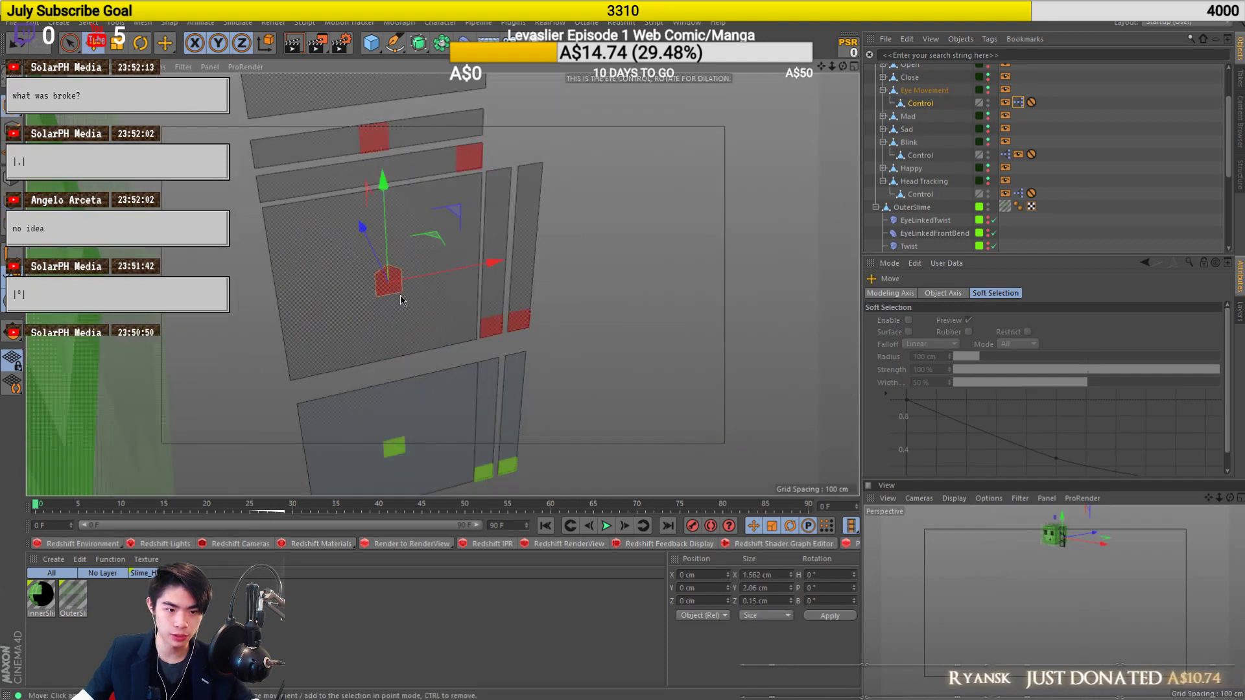
Test-move the pointed Eye Movement control, and undo back to the plain square box.
key(Return)
alt+drag(401, 299, 375, 223)
scroll(367, 294, up, 2)
scroll(367, 295, down, 5)
alt+middle_drag(367, 295, 507, 263)
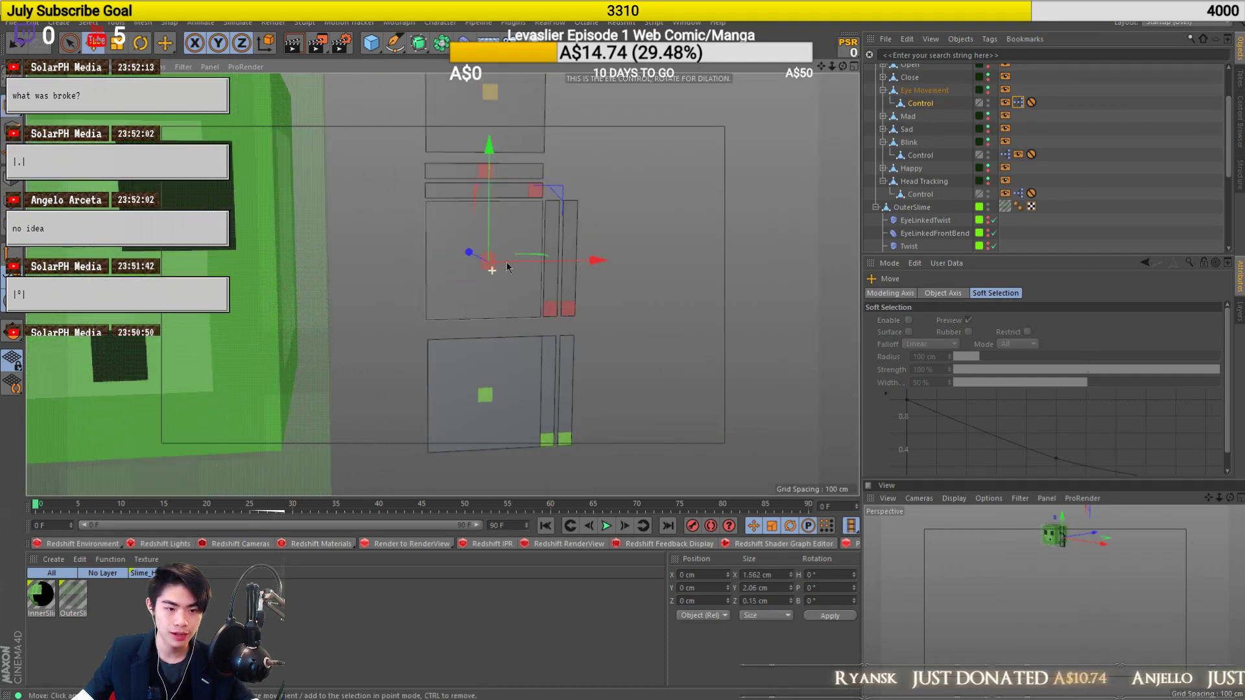
scroll(507, 262, down, 5)
alt+middle_drag(410, 285, 511, 290)
mouse_move(511, 290)
mouse_down()
mouse_move(502, 354)
mouse_move(699, 339)
mouse_move(360, 192)
mouse_move(828, 119)
mouse_move(661, 395)
mouse_move(453, 246)
mouse_move(678, 55)
mouse_move(527, 295)
mouse_up()
key(ctrl+z)
scroll(604, 269, up, 8)
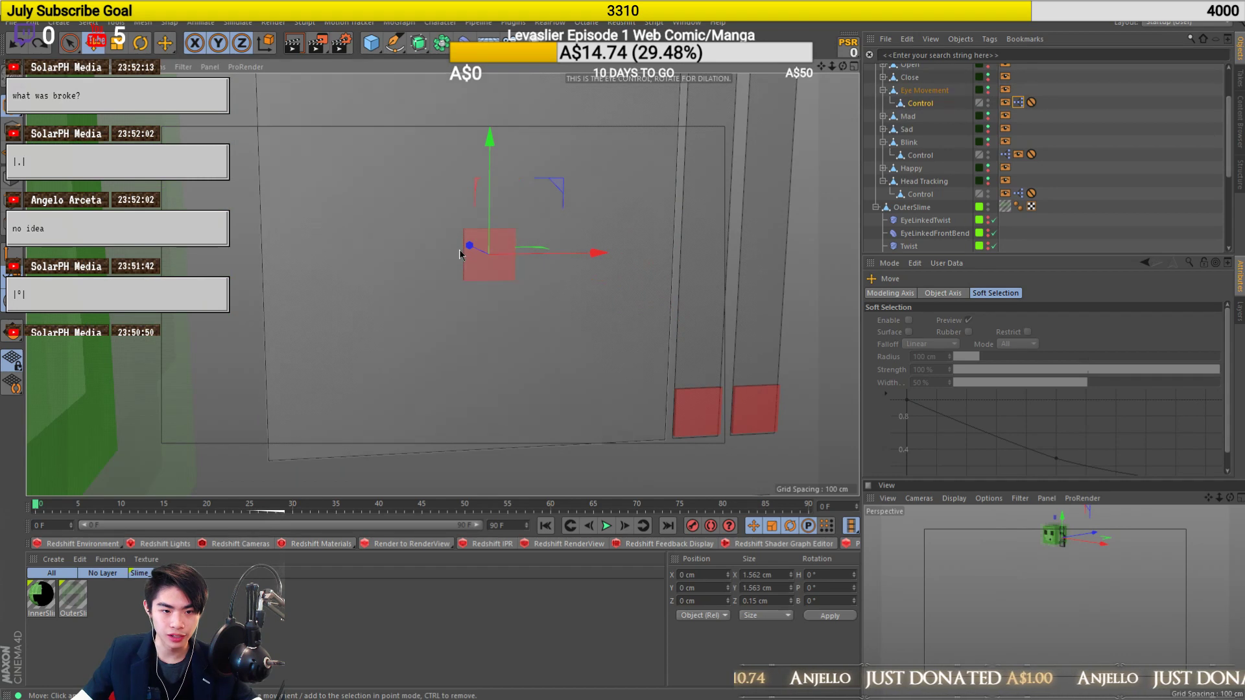
Test the eye link by moving the plain square Eye Movement control upward, and undo the move.
click(493, 259)
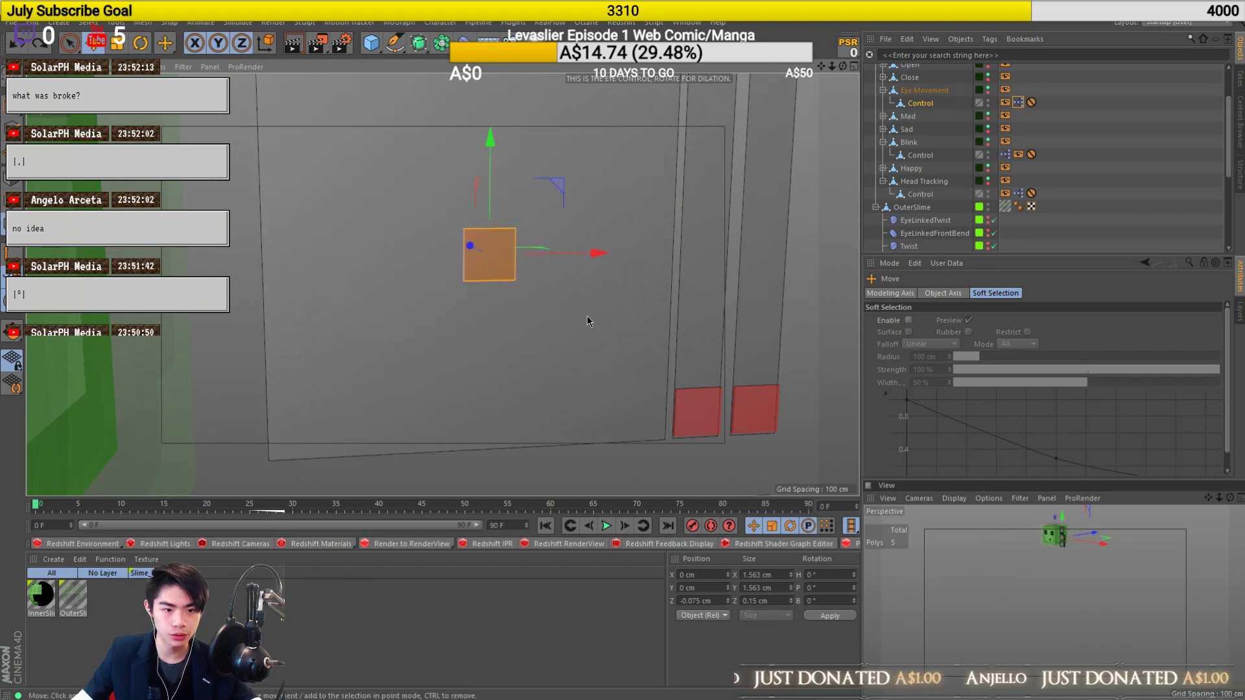
double_click(454, 323)
scroll(445, 324, down, 5)
drag(630, 253, 671, 202)
key(ctrl+z)
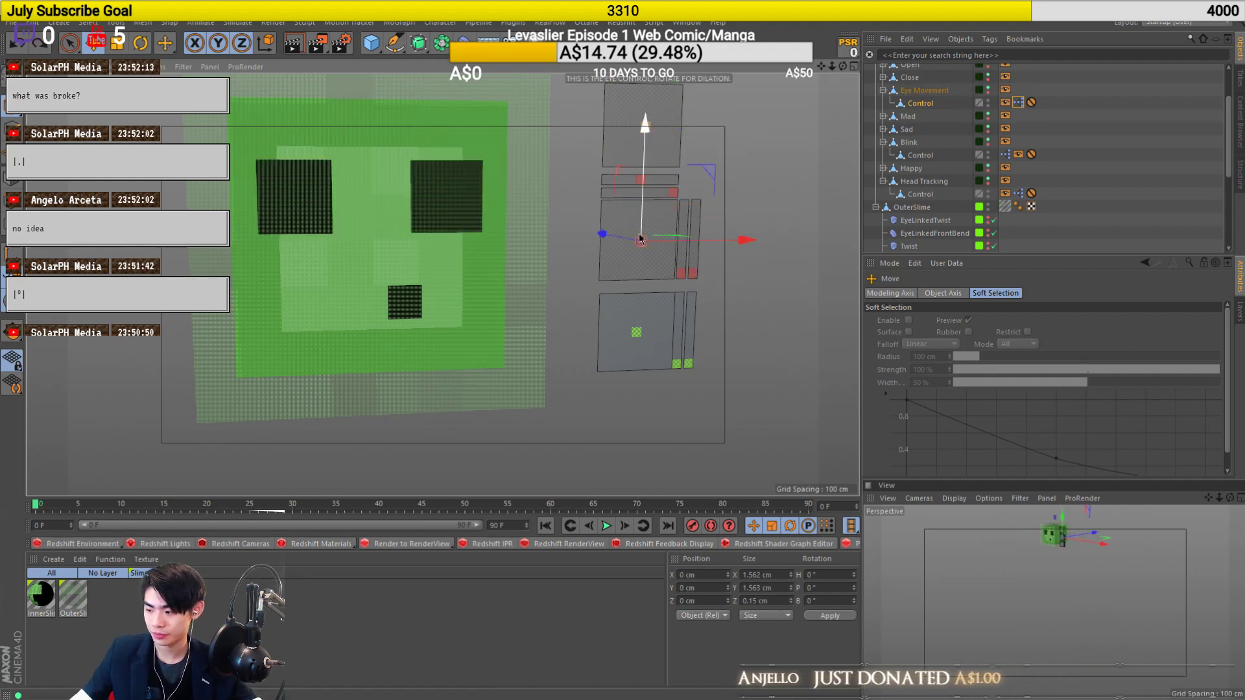
scroll(676, 214, up, 10)
alt+drag(608, 320, 456, 294)
scroll(457, 298, down, 5)
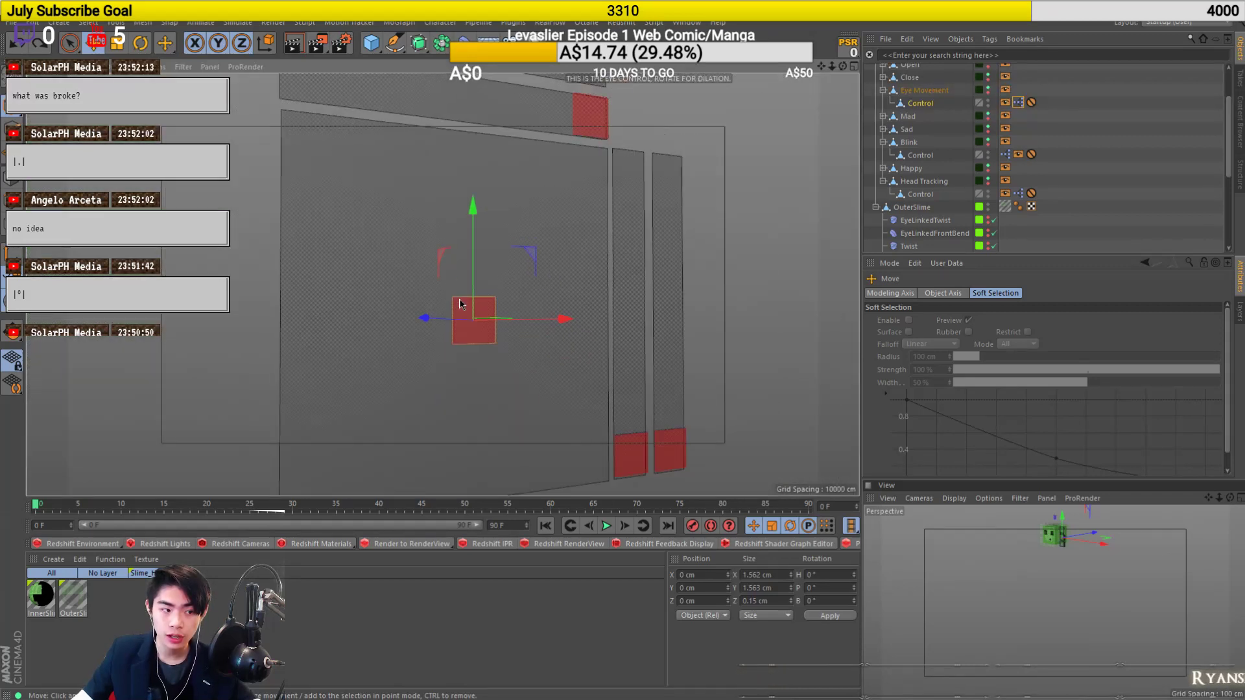
Turn on Restrict To Selection for a Loop/Path Cut on all polygons of the Eye Movement control's box.
key(Return)
key(ctrl+a)
scroll(468, 307, up, 6)
alt+drag(523, 286, 457, 381)
key(k)
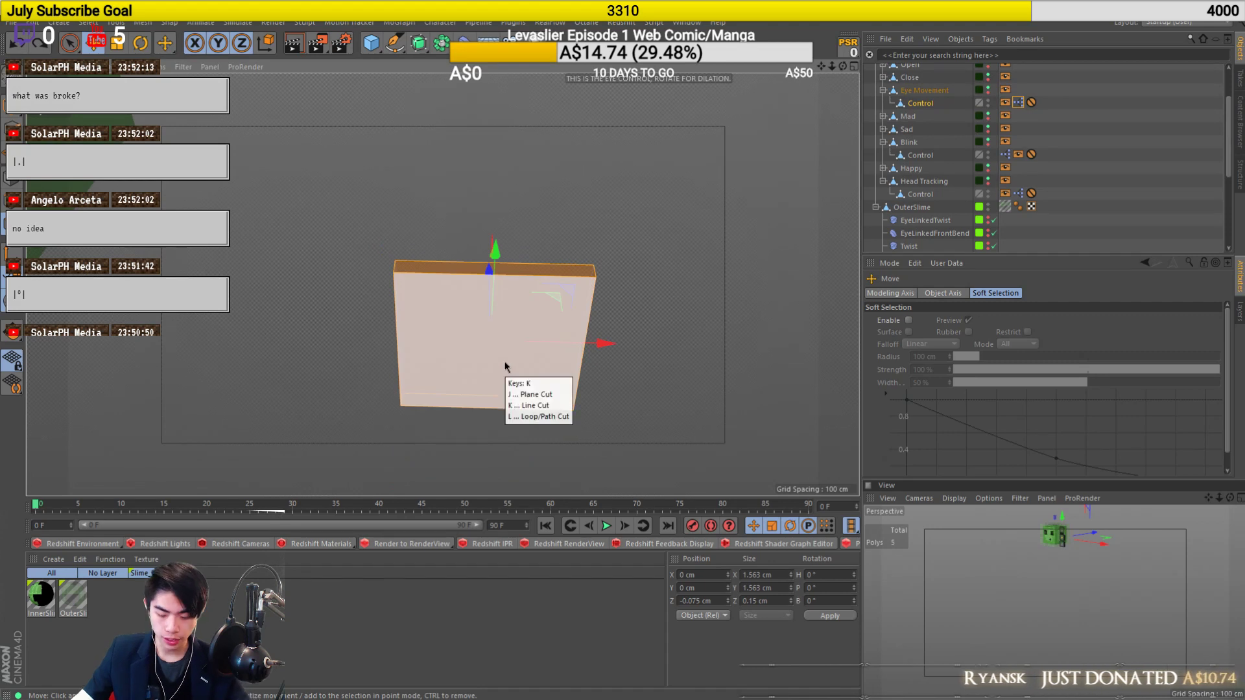
key(l)
click(952, 389)
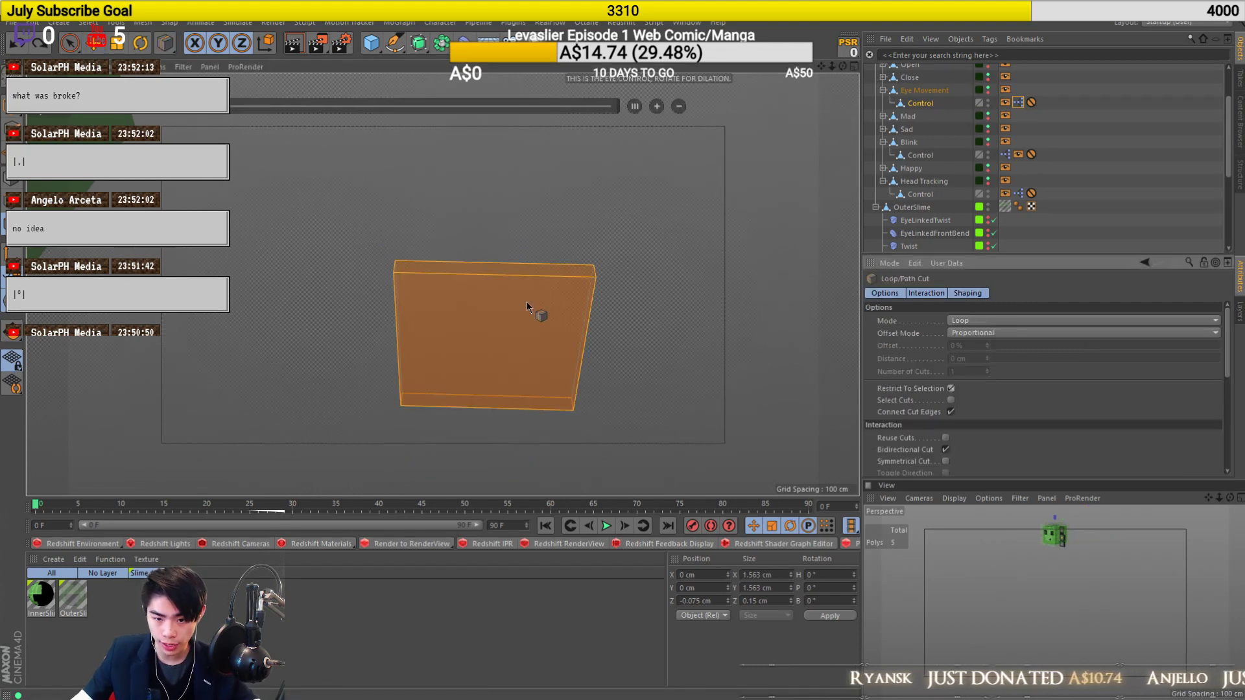
Place a vertical loop cut at 50% offset across the selected polygons of the Eye Movement control's box.
drag(402, 274, 495, 276)
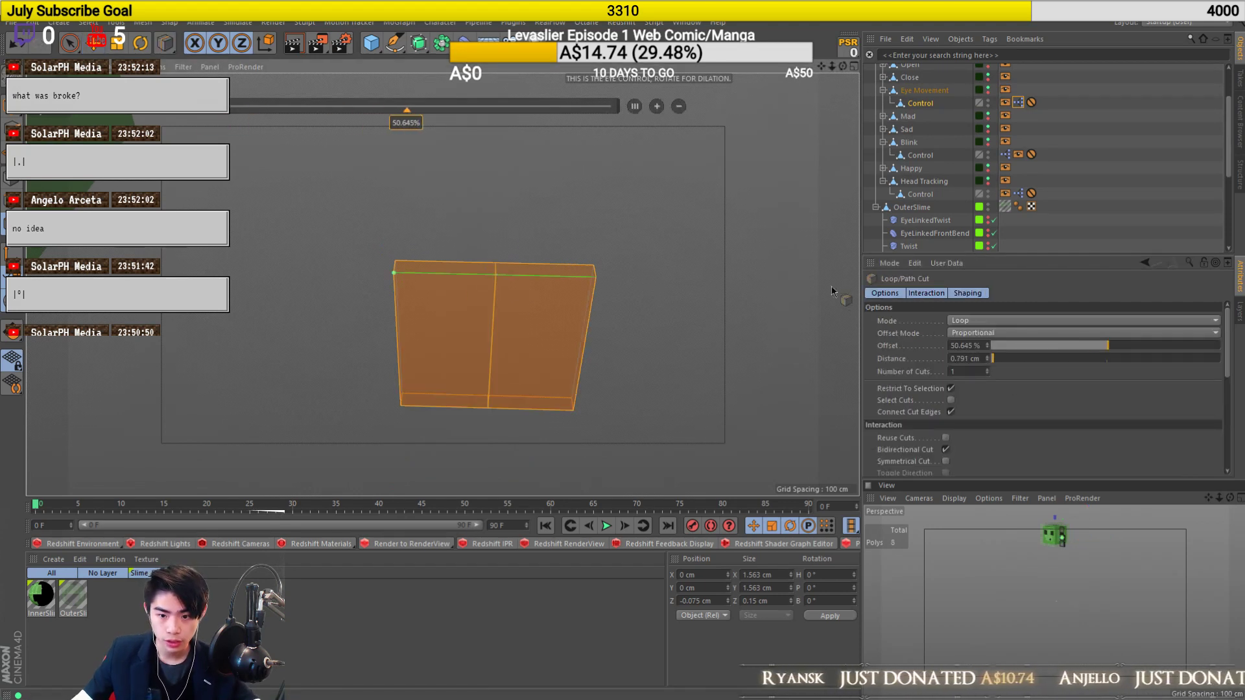
double_click(962, 347)
text(50)
key(Return)
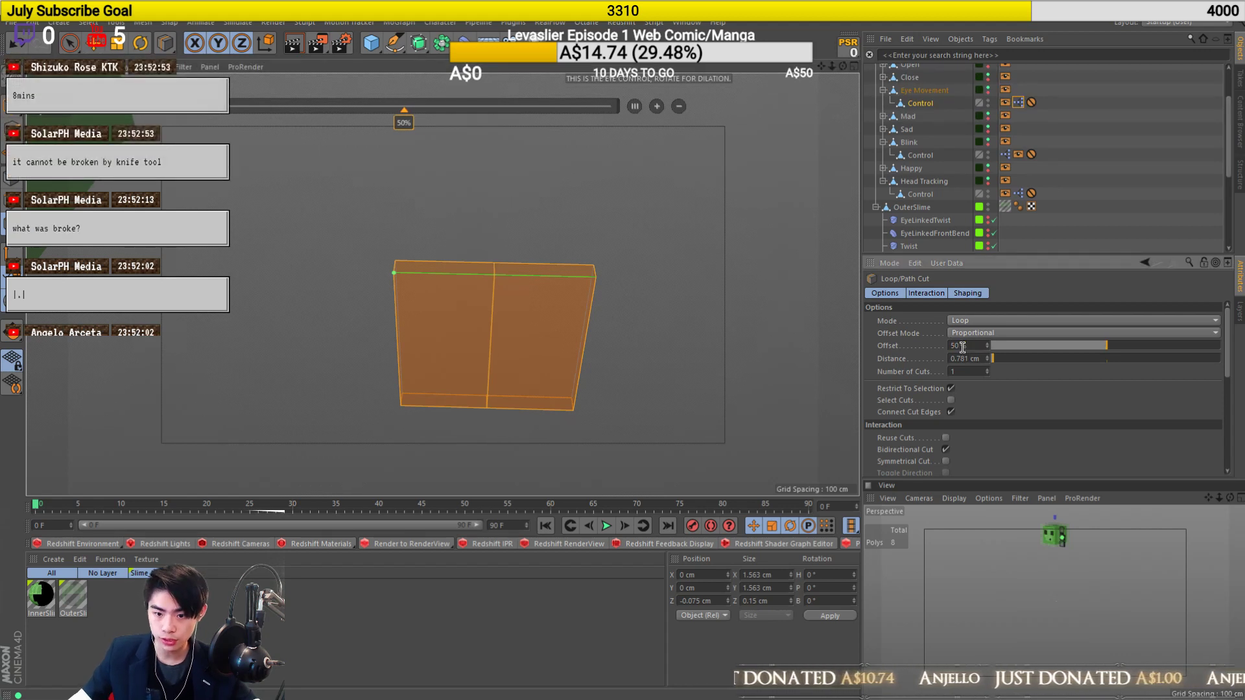
key(Return)
key(Return)
Pull the top middle edge of the Eye Movement control's box up to about Y 1.42 cm to form a point.
scroll(547, 197, up, 4)
key(e)
alt+drag(527, 310, 524, 350)
click(466, 341)
drag(468, 289, 466, 152)
scroll(438, 312, down, 8)
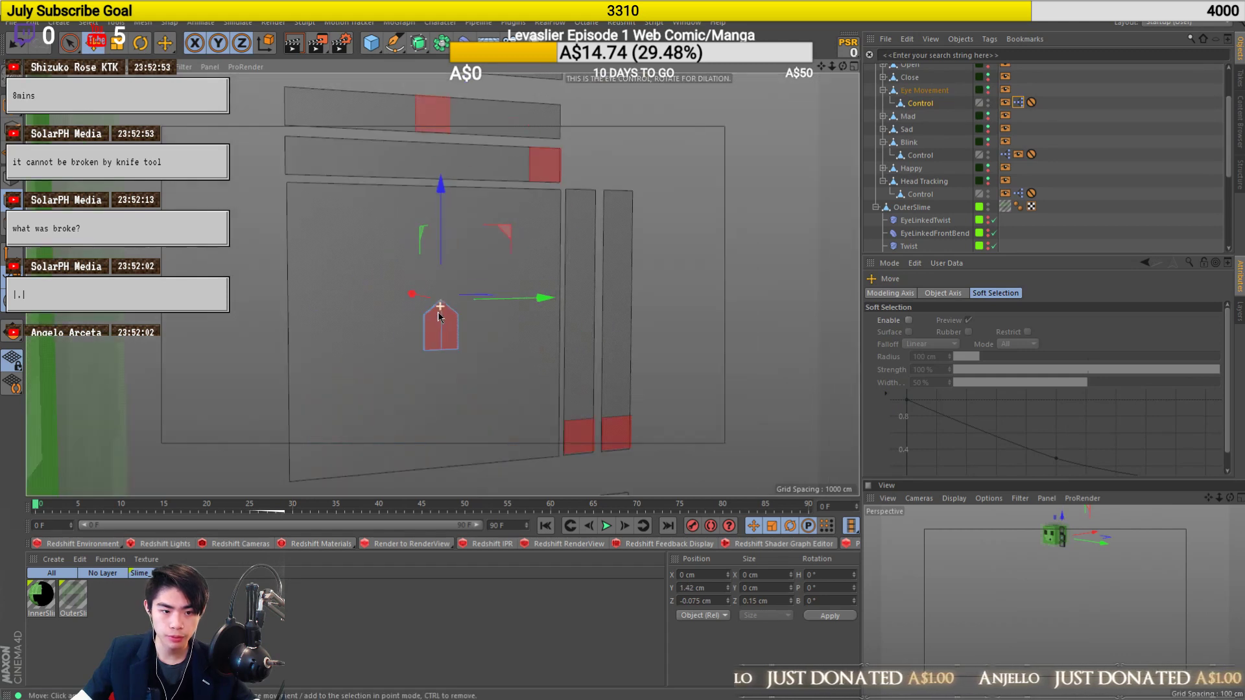
Undo the raised point and the middle cut, test-move the Eye Movement control, and undo the move.
key(ctrl+z)
key(ctrl+z)
key(ctrl+z)
scroll(438, 317, down, 8)
drag(438, 334, 354, 371)
key(ctrl+z)
key(Return)
scroll(447, 346, up, 10)
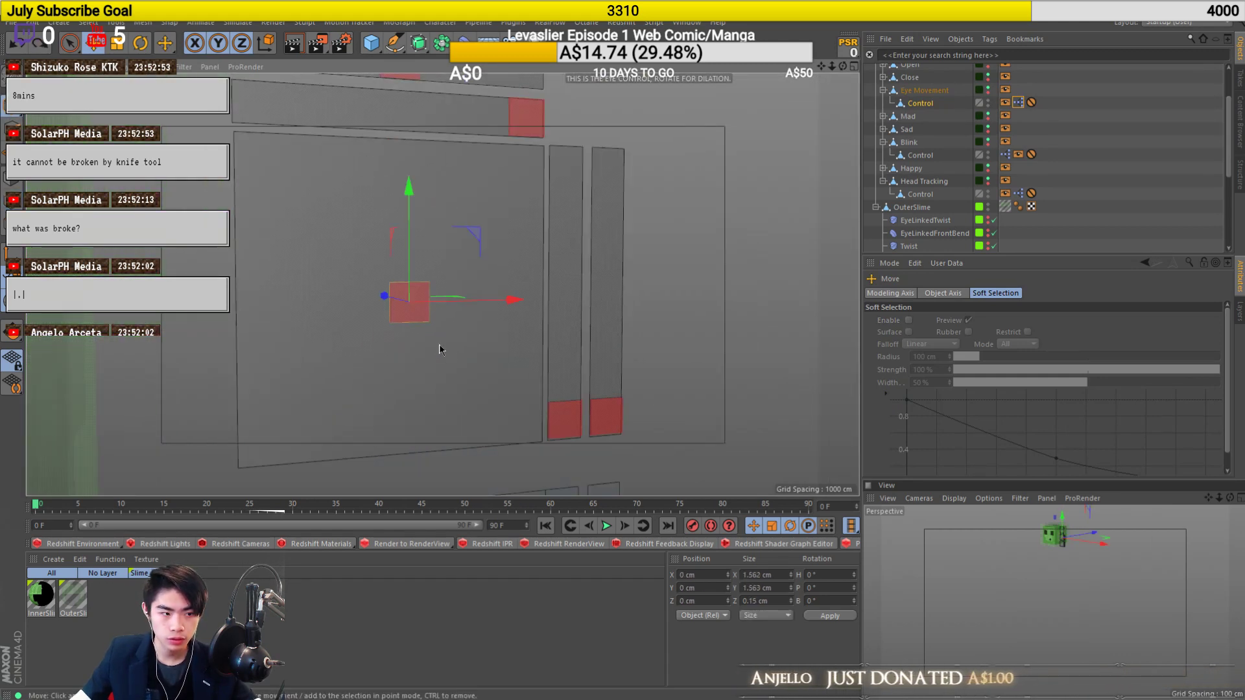
key(Return)
Frame the slime's face beside its controls, test the eyes by moving the Eye Movement control, and undo the move.
scroll(437, 344, down, 12)
alt+middle_drag(436, 345, 520, 294)
mouse_move(505, 300)
alt+mouse_down()
mouse_move(459, 320)
mouse_move(513, 313)
alt+mouse_up()
alt+middle_drag(513, 314, 516, 327)
scroll(442, 332, up, 3)
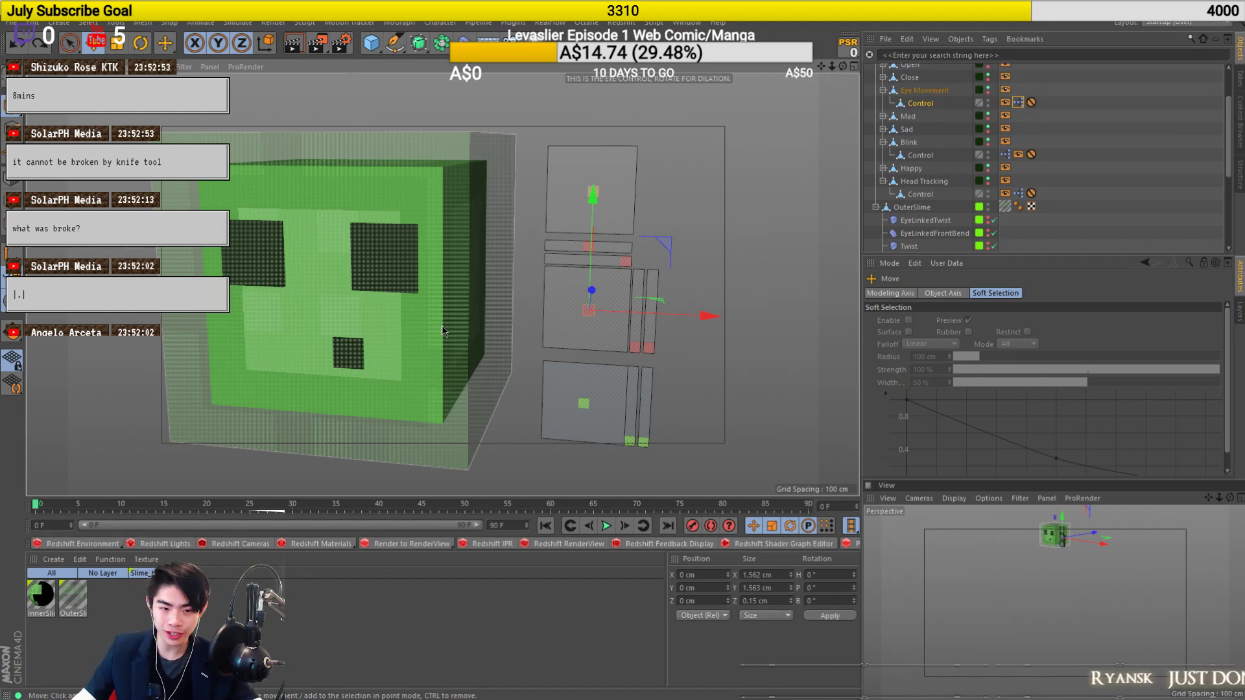
drag(547, 284, 579, 245)
key(ctrl+z)
Inspect the slime from several angles, move the Eye Movement control again to test the eyes, and undo it.
scroll(608, 330, up, 8)
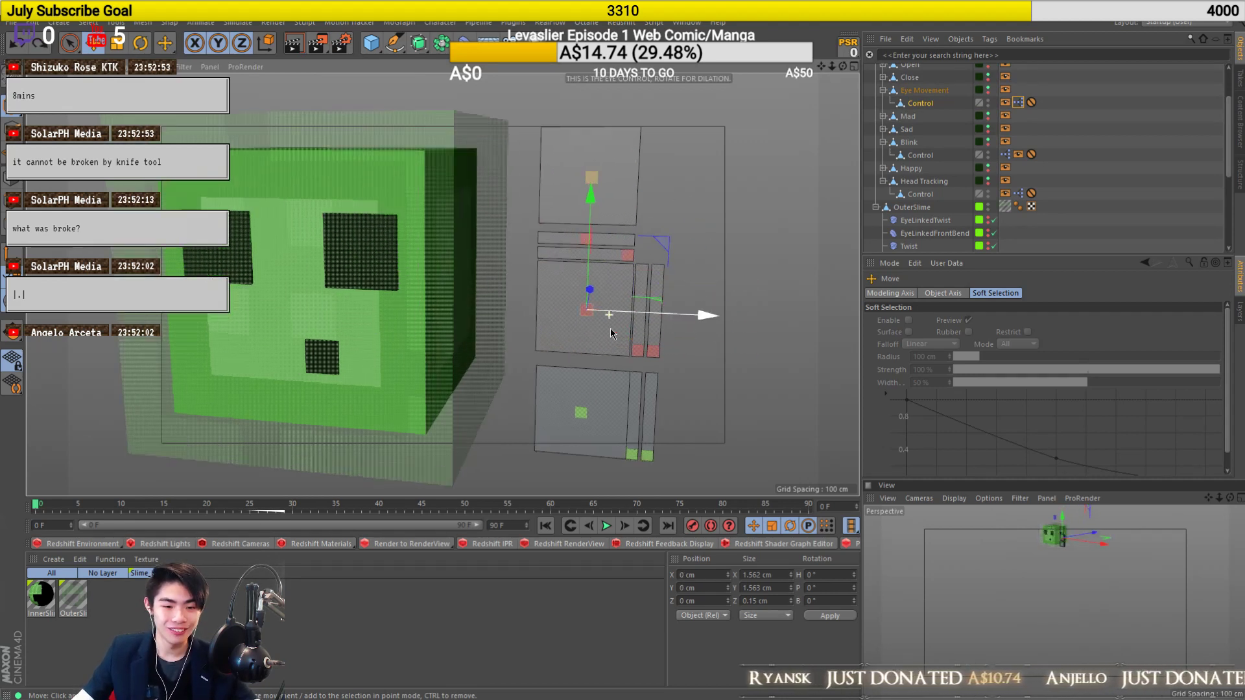
scroll(611, 318, down, 8)
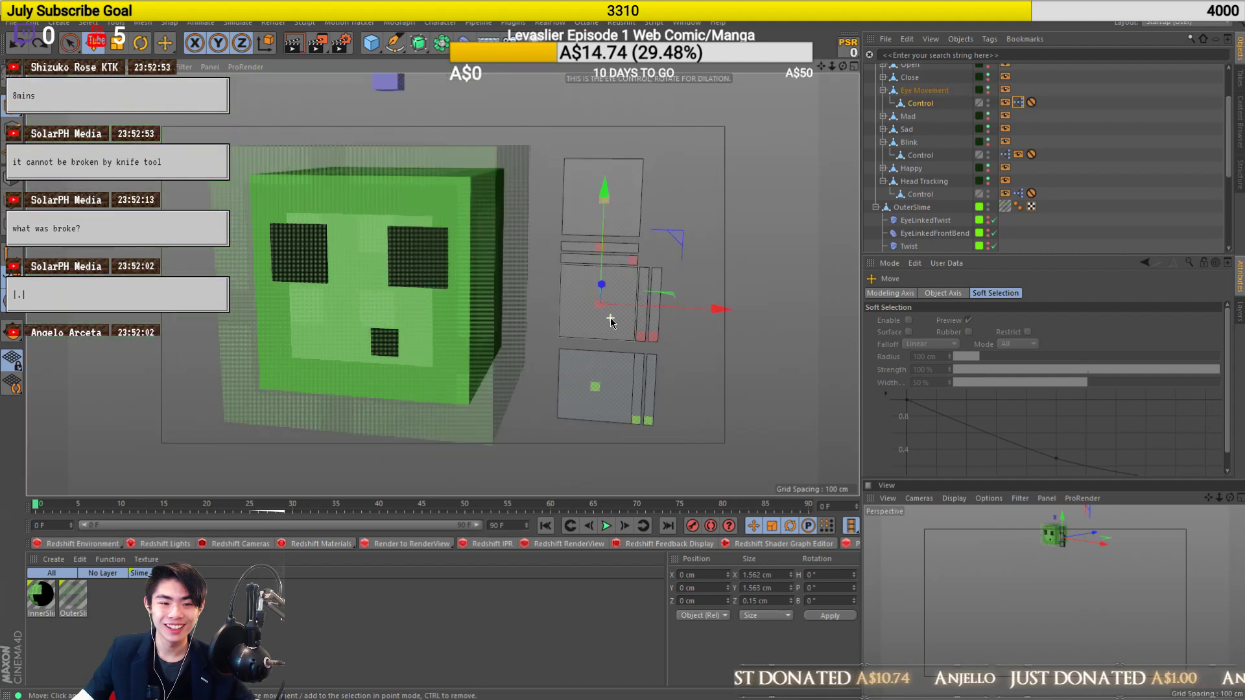
alt+drag(401, 308, 507, 311)
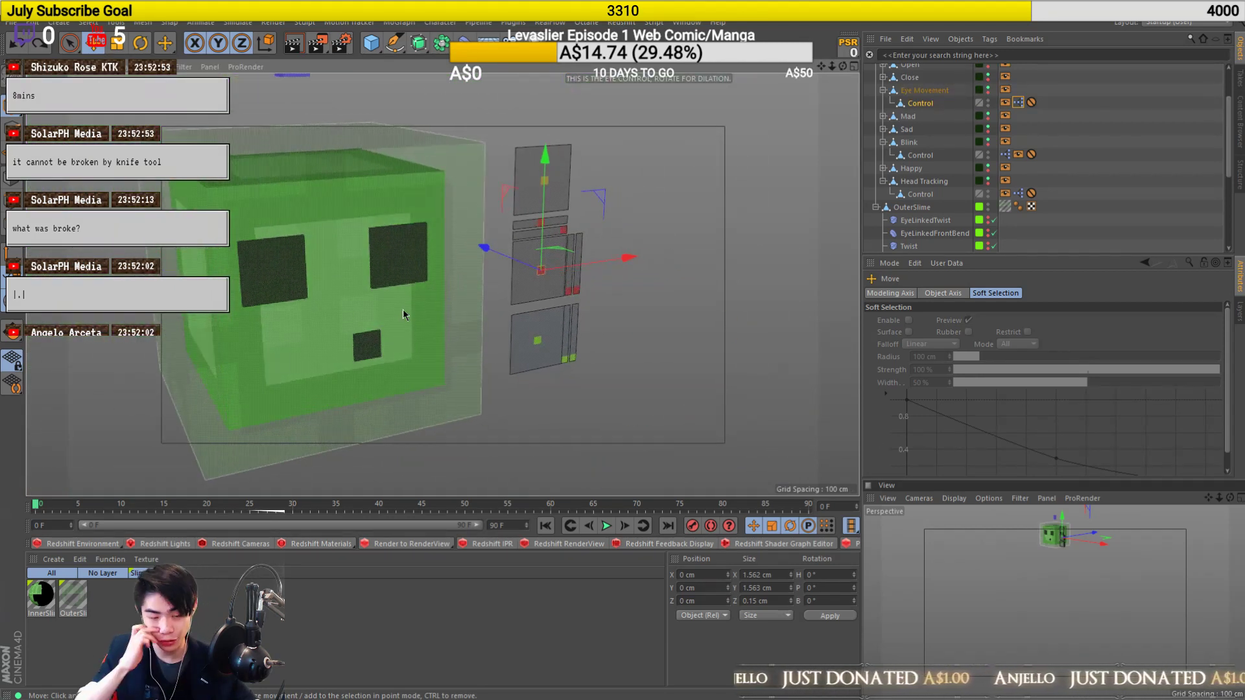
alt+drag(402, 314, 576, 201)
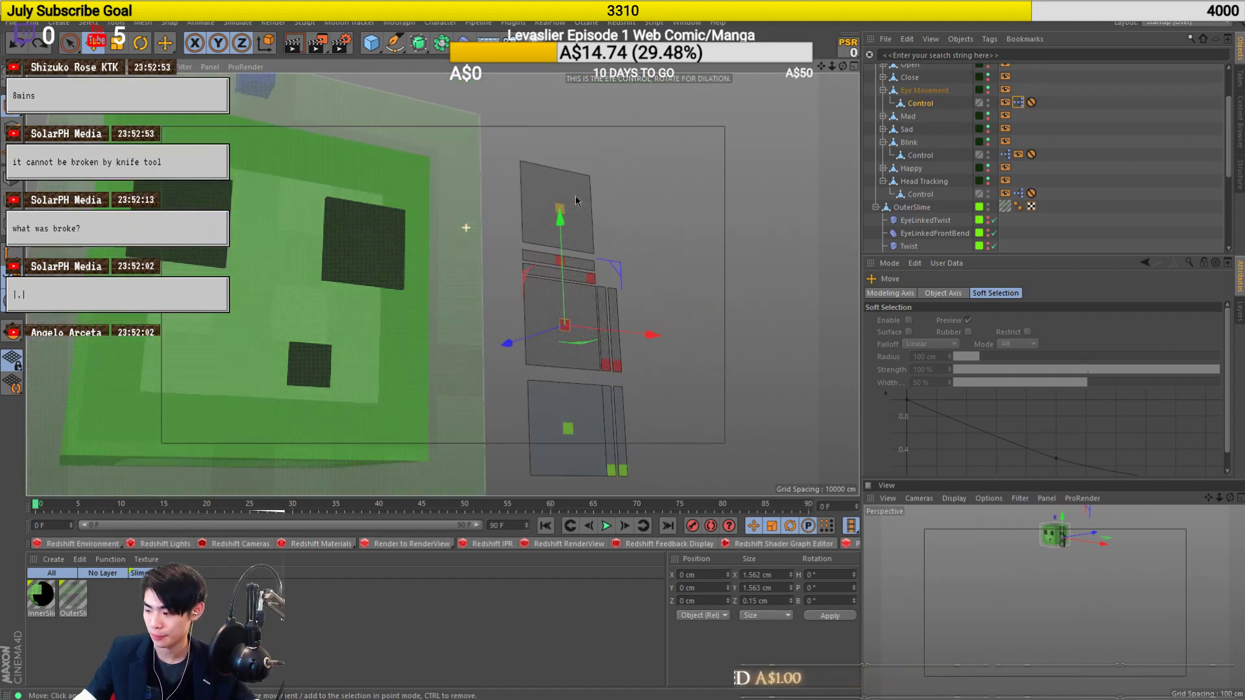
alt+drag(474, 216, 327, 279)
drag(555, 307, 593, 263)
key(ctrl+z)
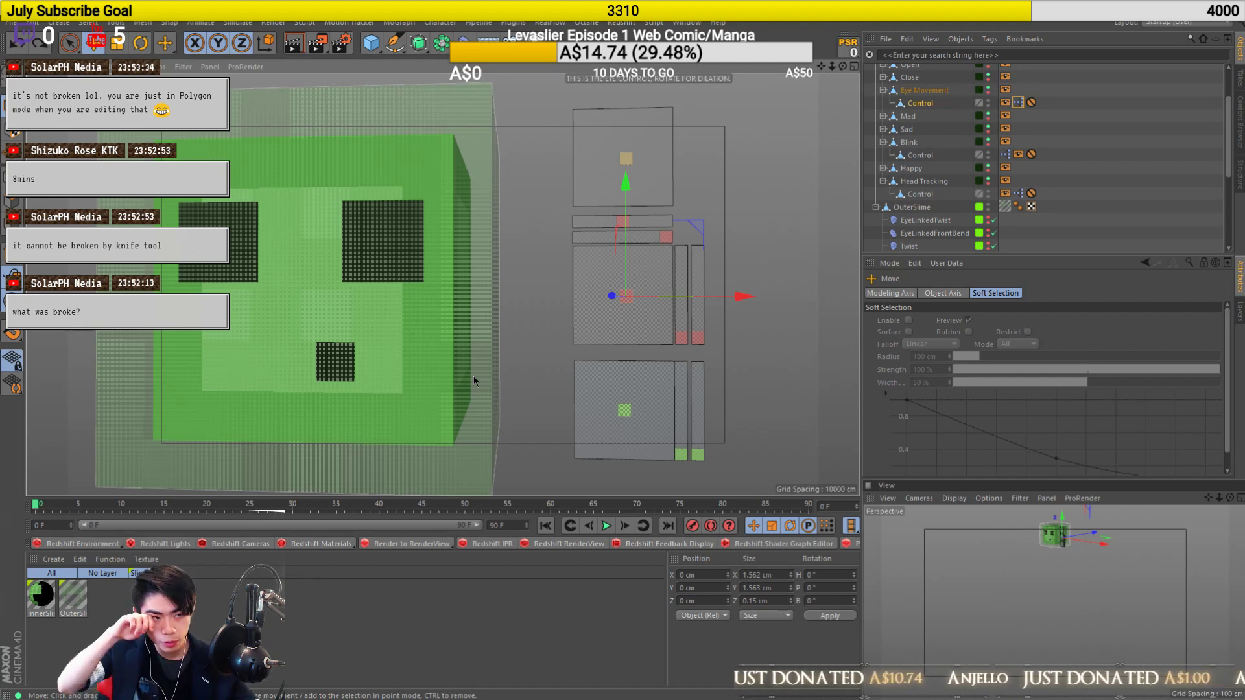
Split the Eye Movement control's box down the middle with a selection-restricted Loop/Path Cut at 50% offset.
scroll(646, 324, up, 10)
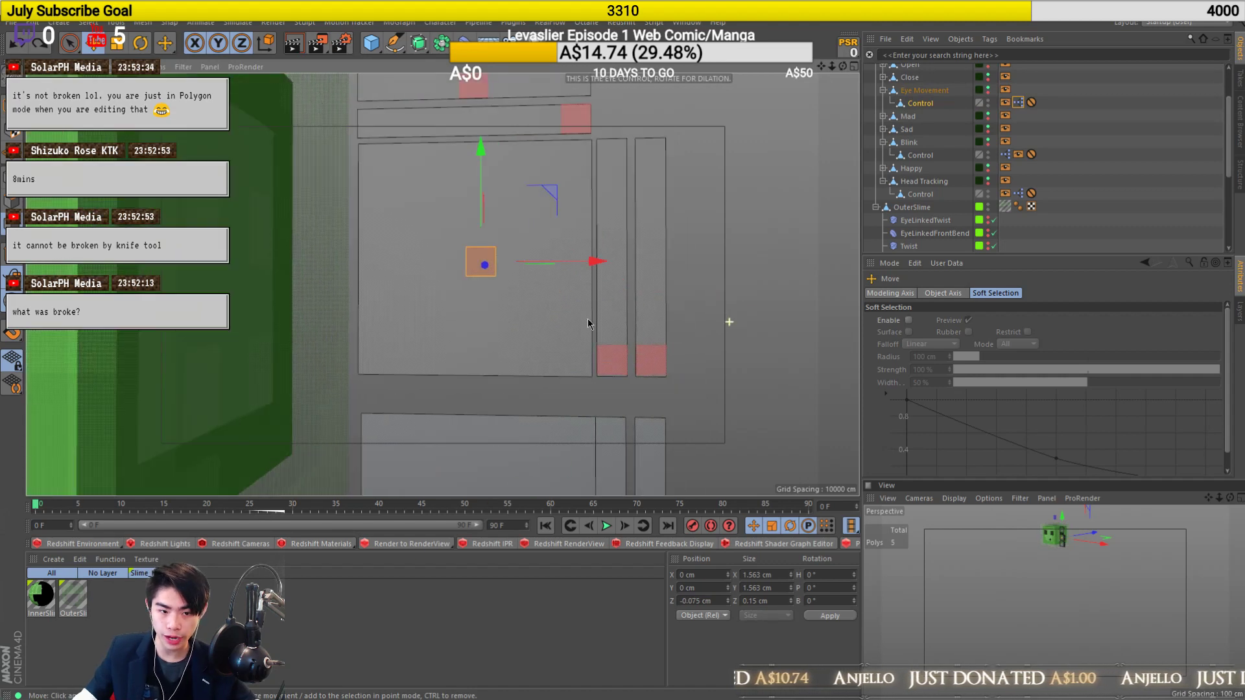
key(k)
key(l)
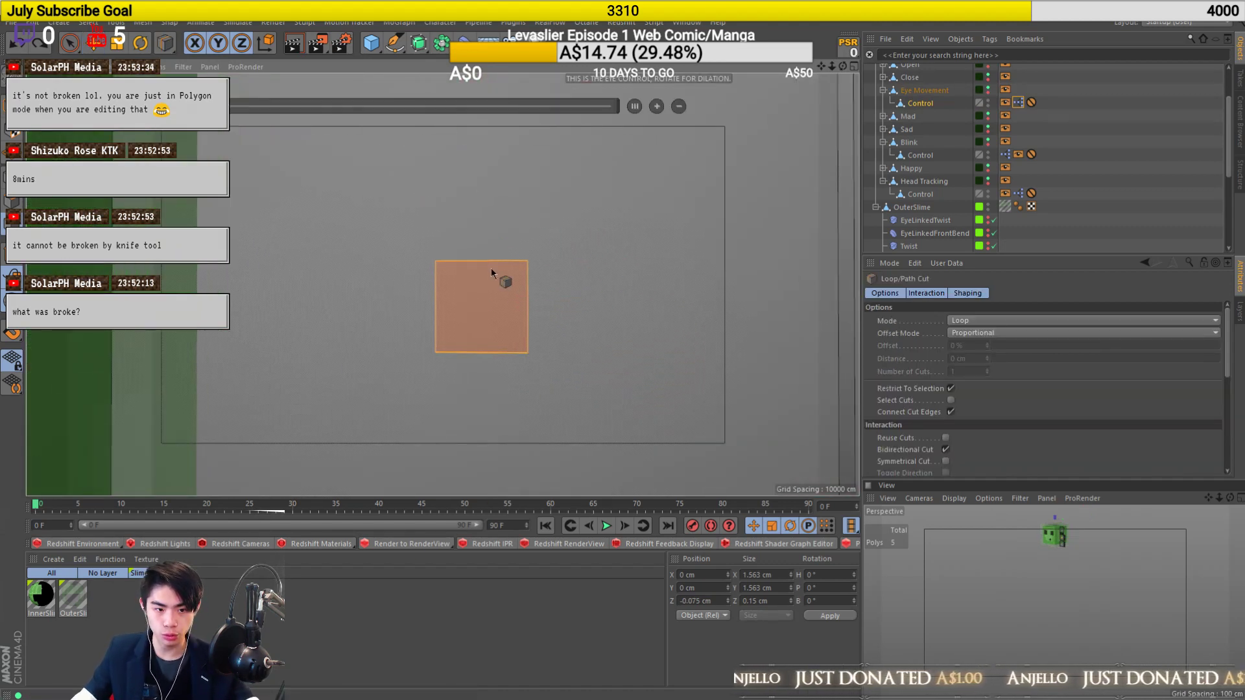
click(491, 260)
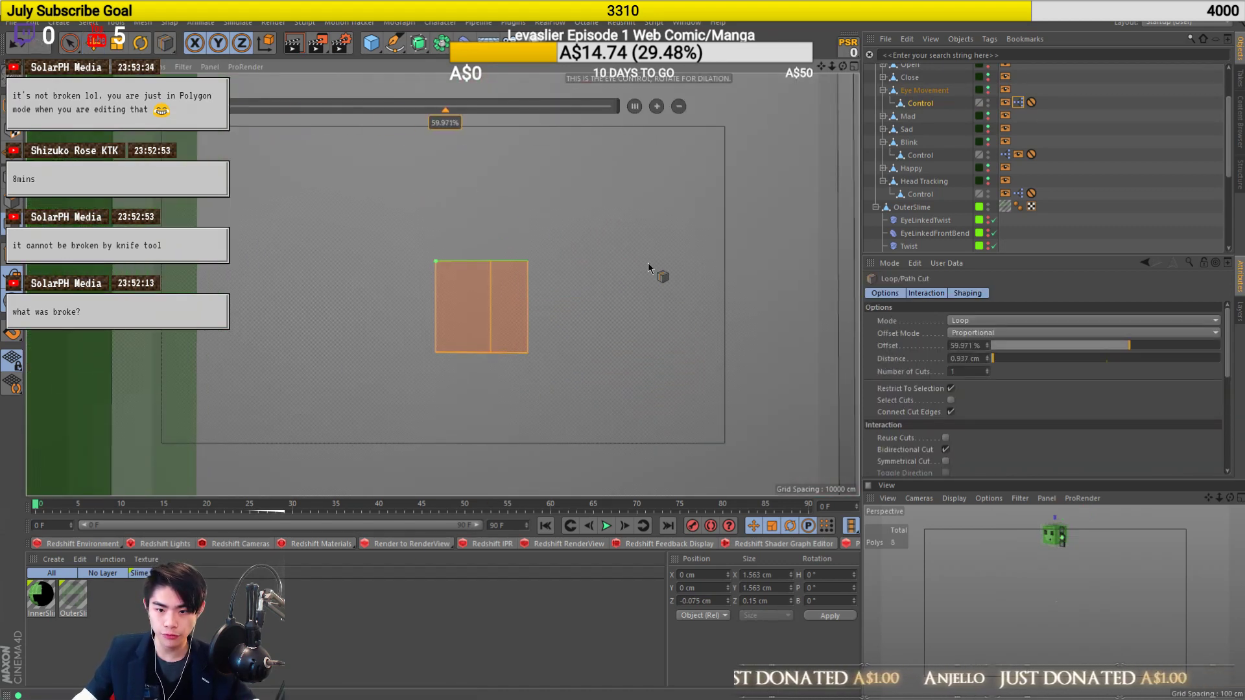
click(958, 348)
key(Return)
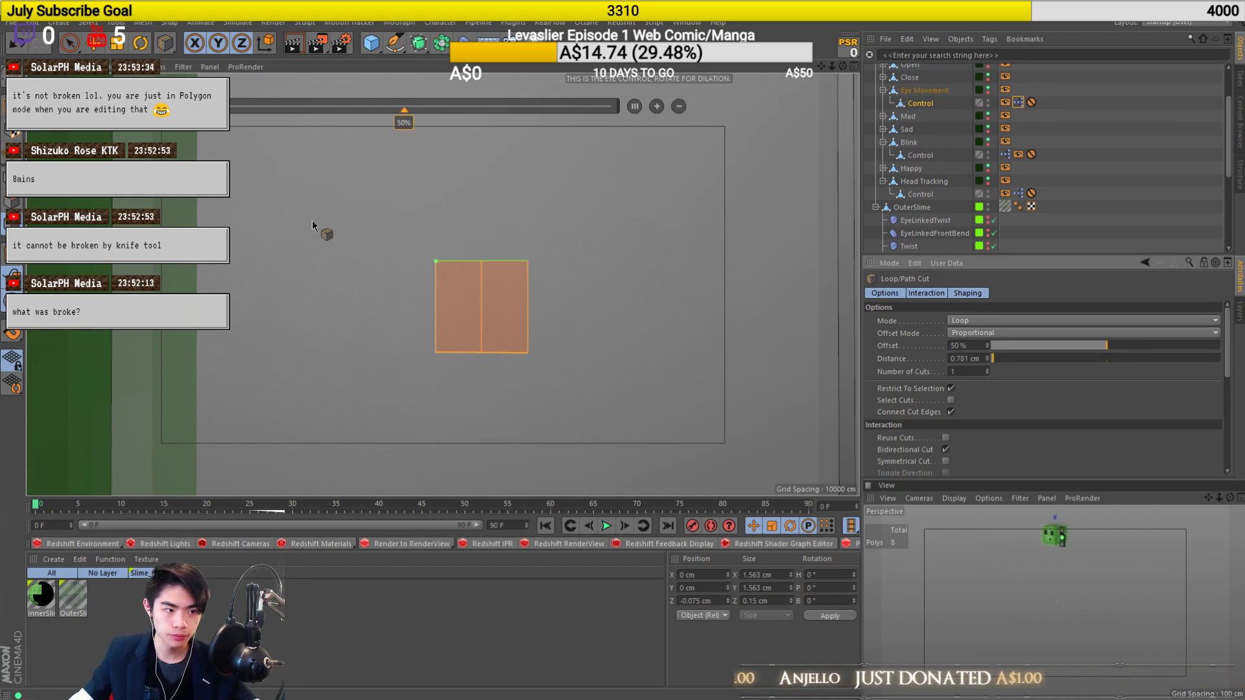
scroll(286, 257, down, 1)
key(Return)
key(Return)
alt+drag(398, 243, 488, 253)
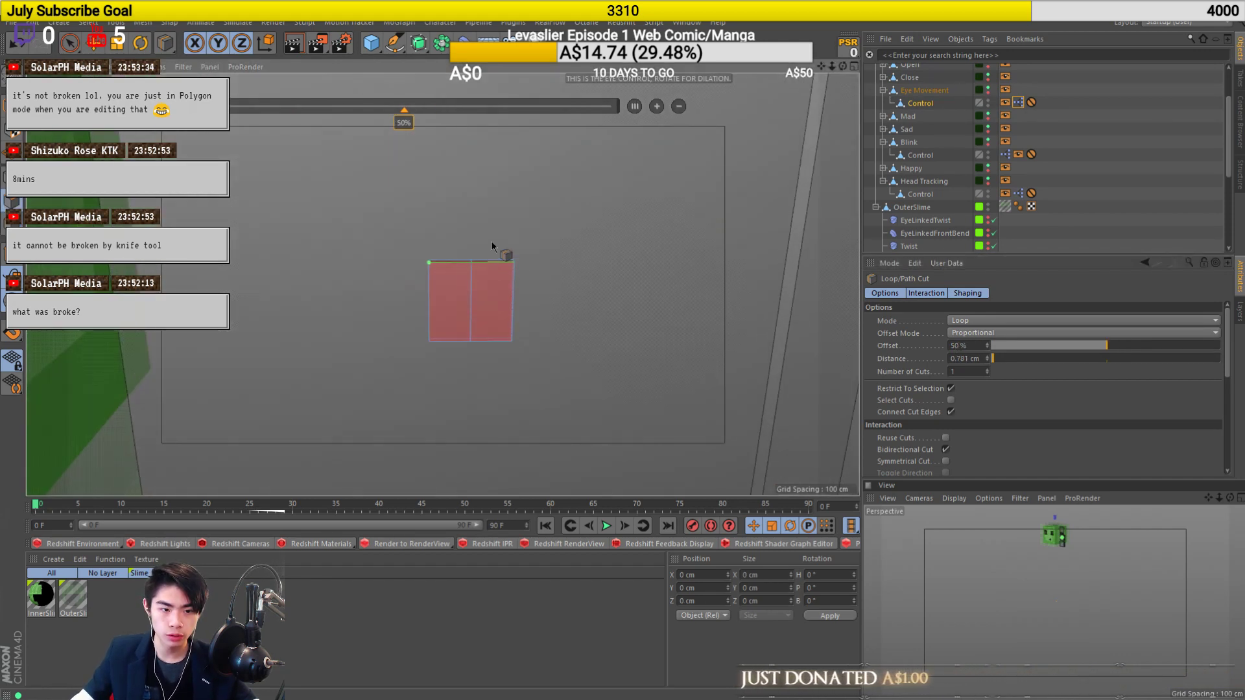
Raise the middle point of the Eye Movement control's top edge into a spike, making the shape about 4.25 cm tall.
key(e)
click(471, 262)
drag(472, 263, 472, 111)
key(ctrl+a)
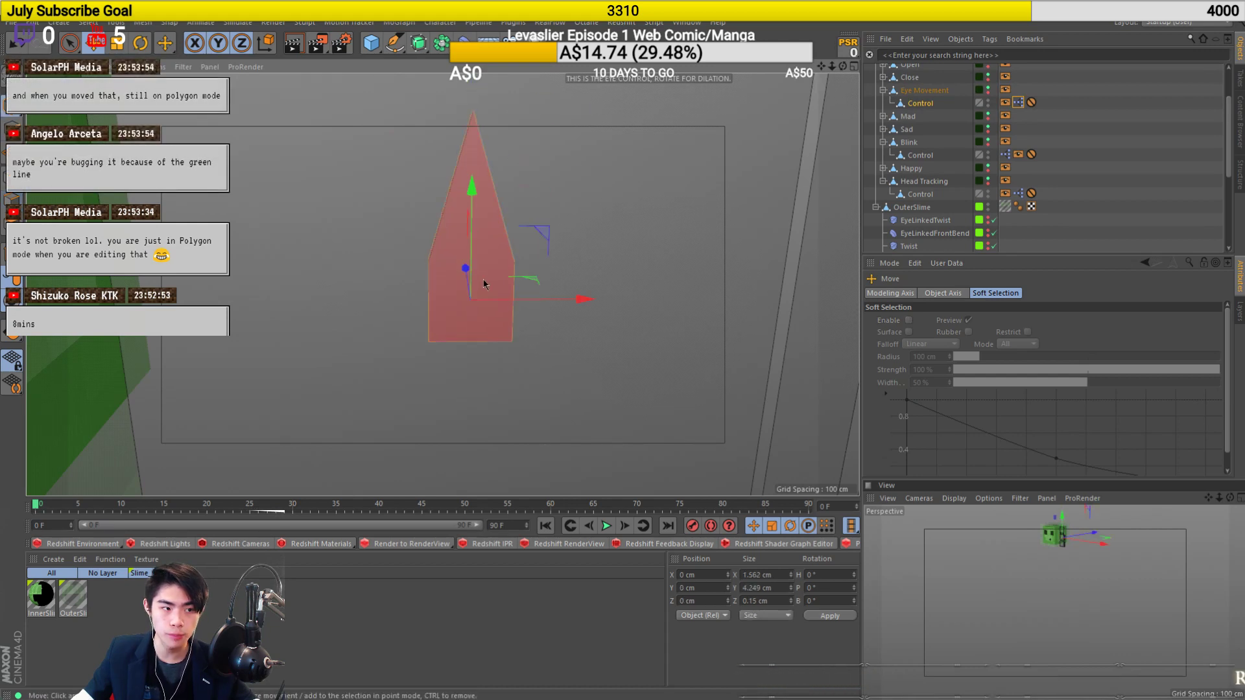
Test-move the pointed Eye Movement control across its panel, and undo back to the uncut square box.
alt+drag(483, 283, 415, 325)
drag(210, 374, 207, 327)
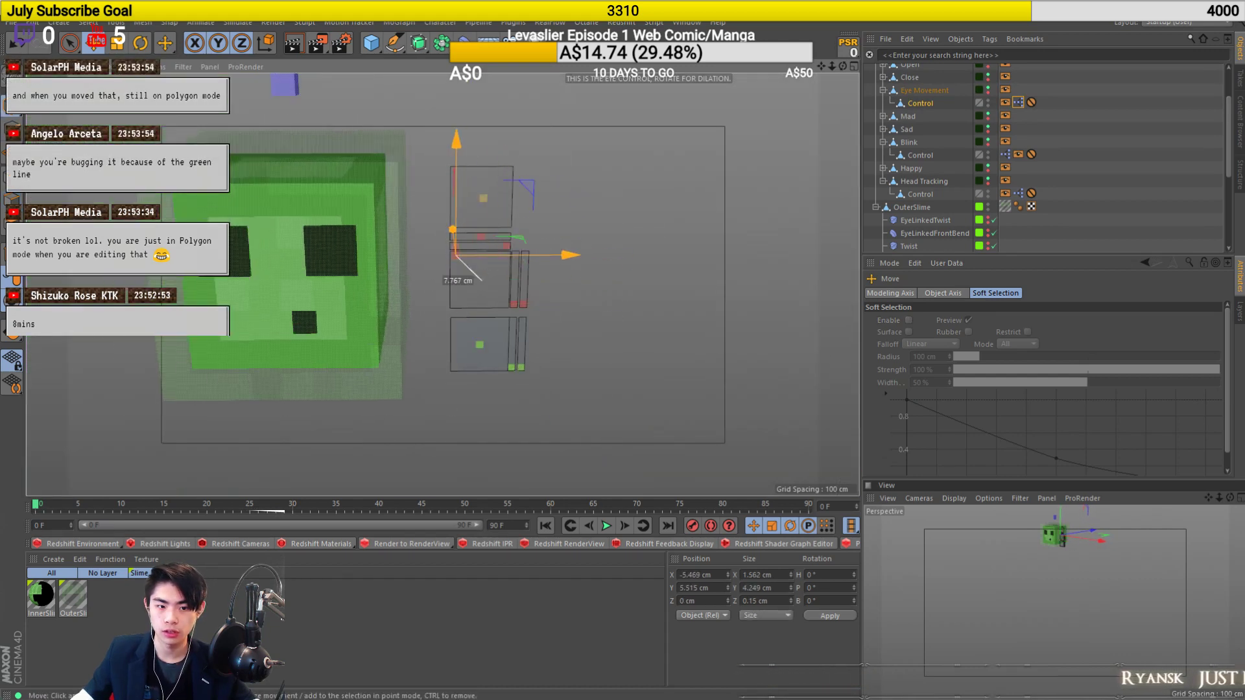
drag(455, 256, 508, 255)
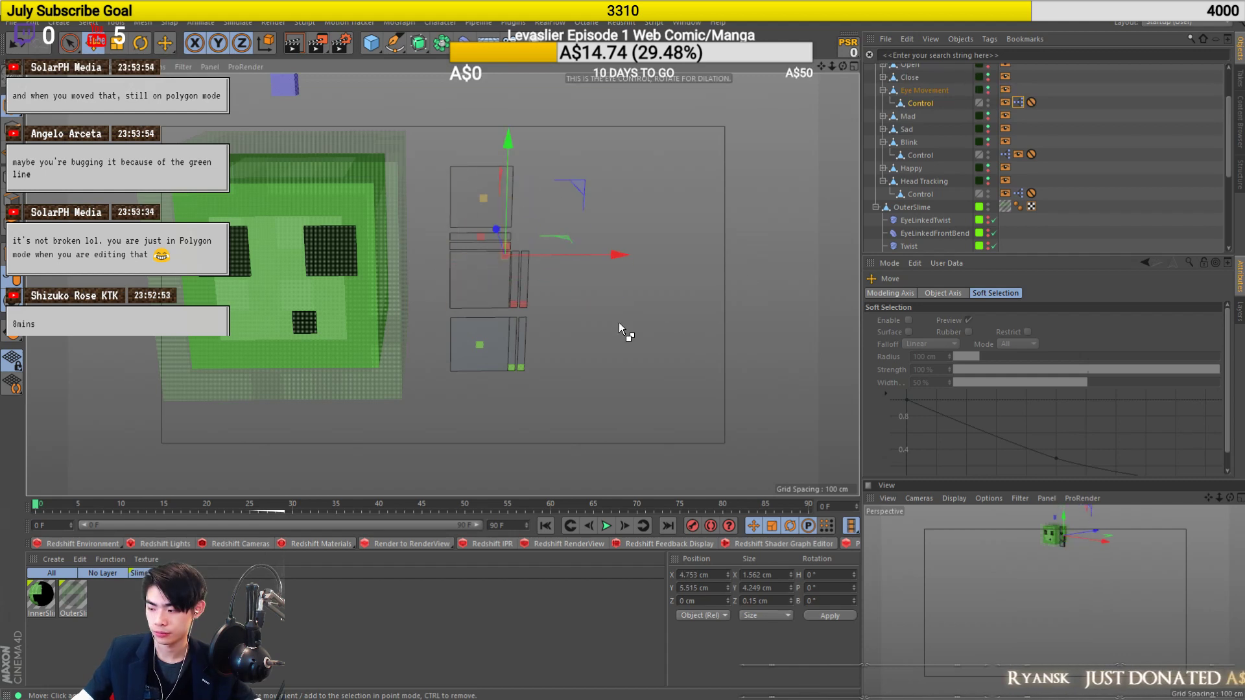
scroll(454, 295, up, 6)
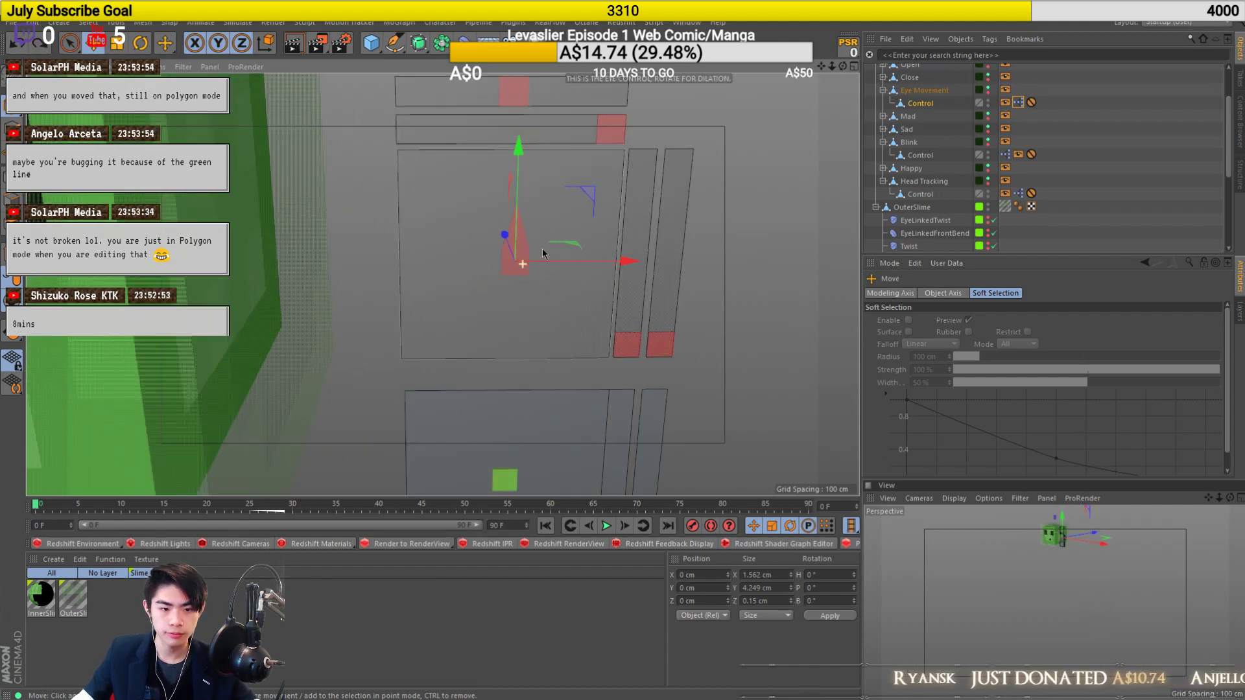
key(ctrl+z)
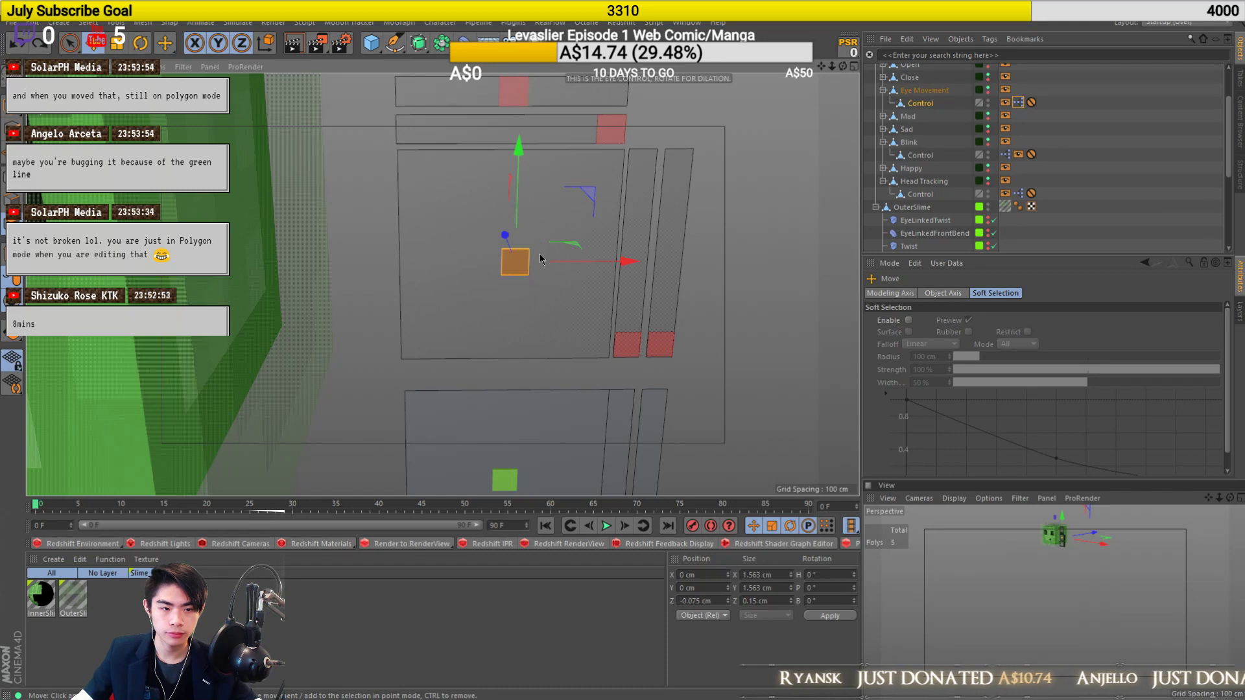
Examine the Eye Movement control's box and the slime's face from near and far.
scroll(540, 258, down, 8)
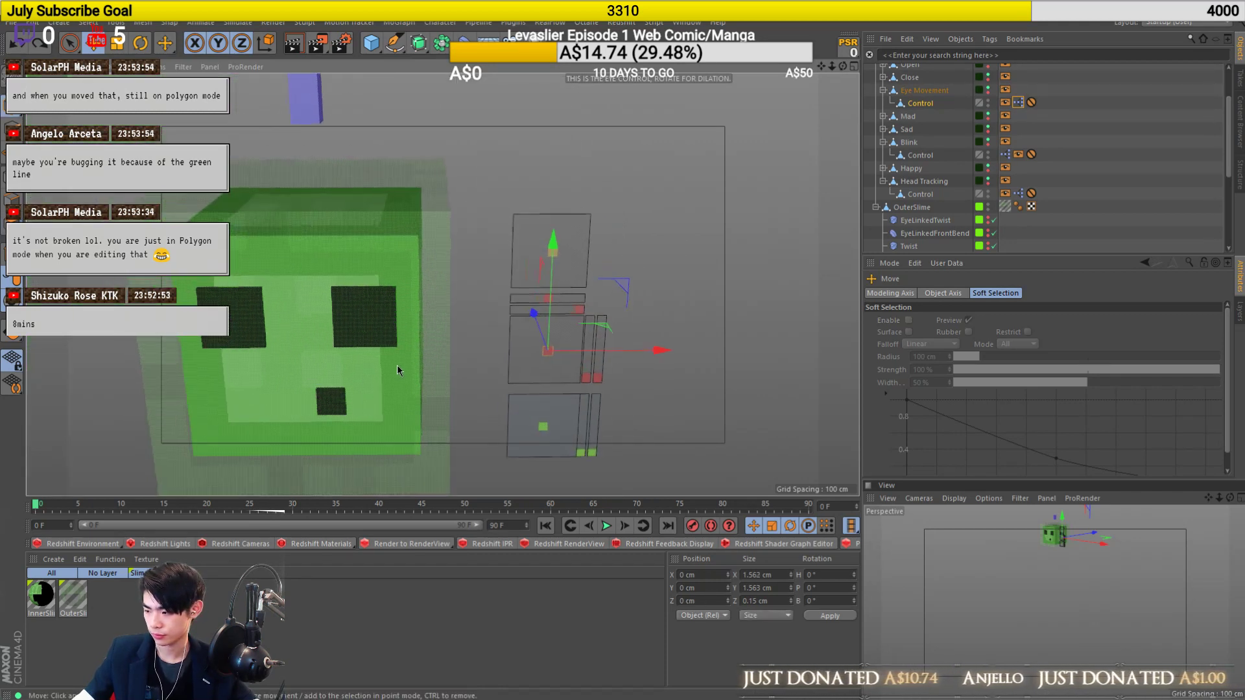
alt+drag(406, 375, 410, 347)
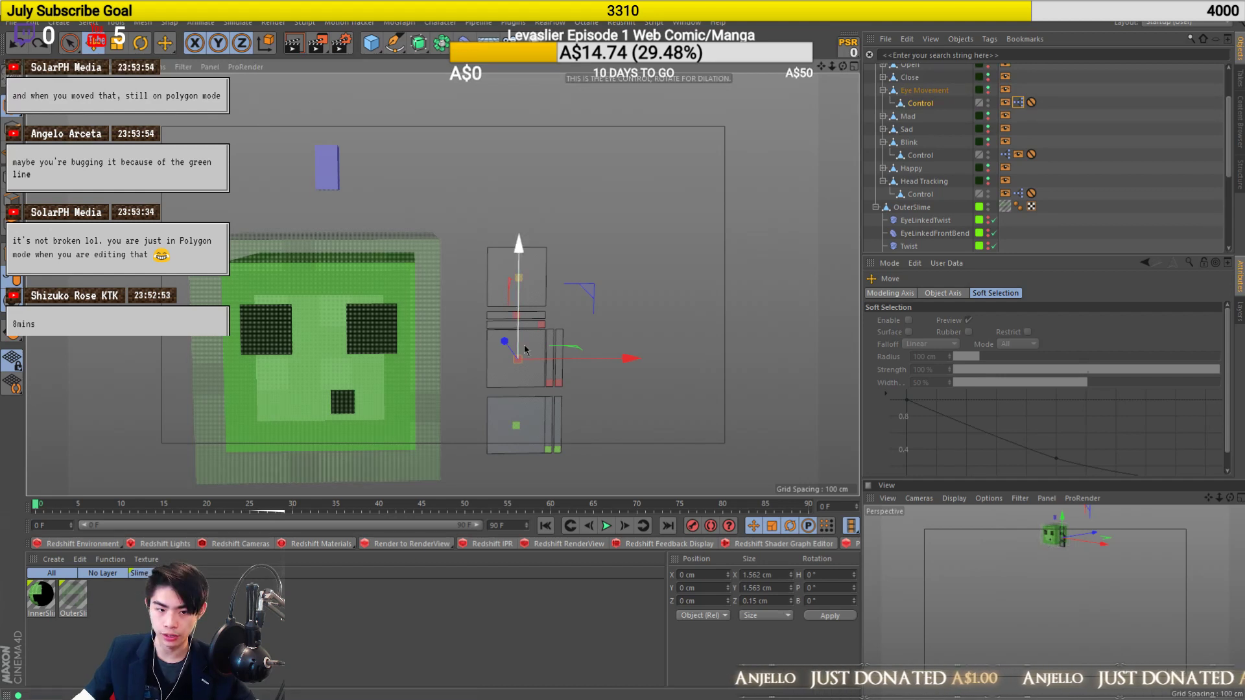
scroll(517, 360, up, 8)
scroll(508, 385, up, 2)
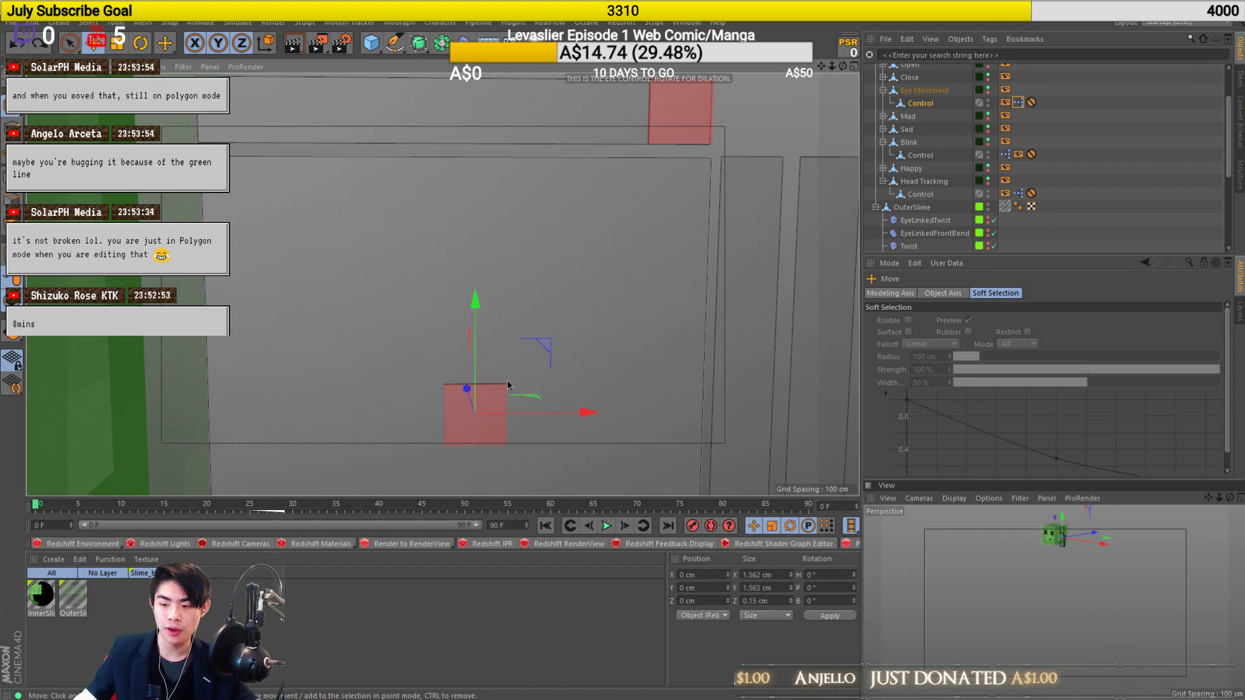
scroll(454, 411, down, 8)
scroll(382, 420, up, 1)
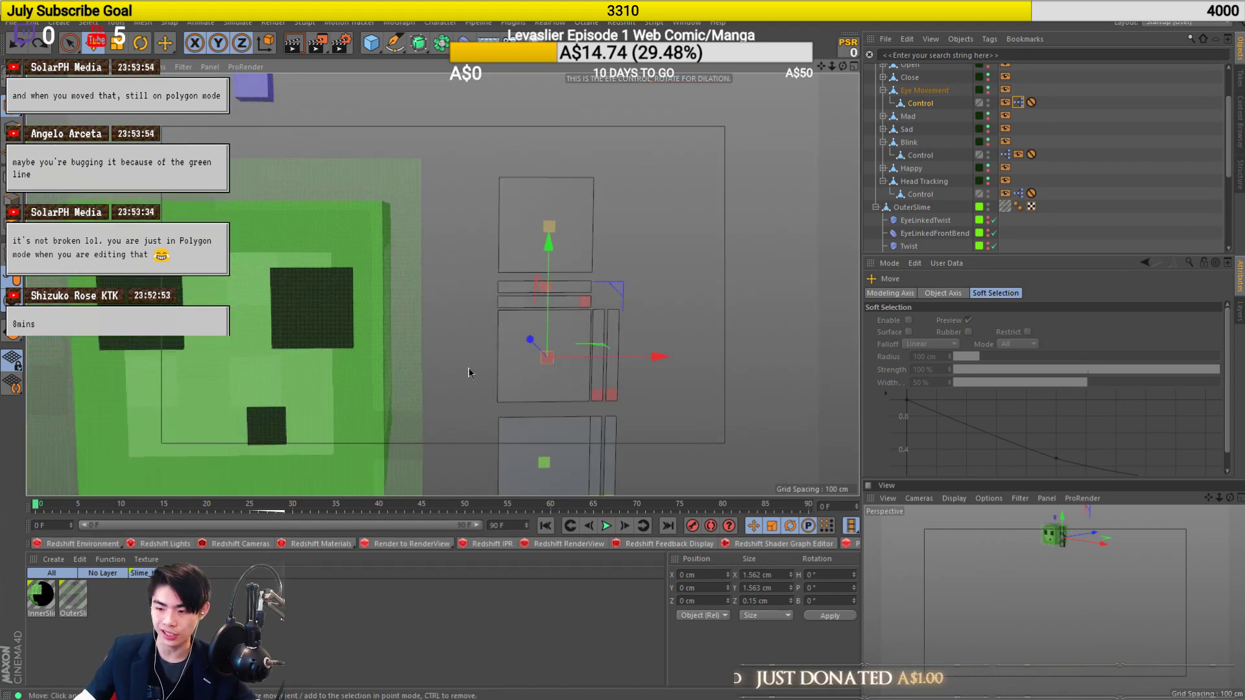
scroll(586, 381, up, 6)
alt+drag(541, 335, 547, 411)
scroll(544, 407, up, 5)
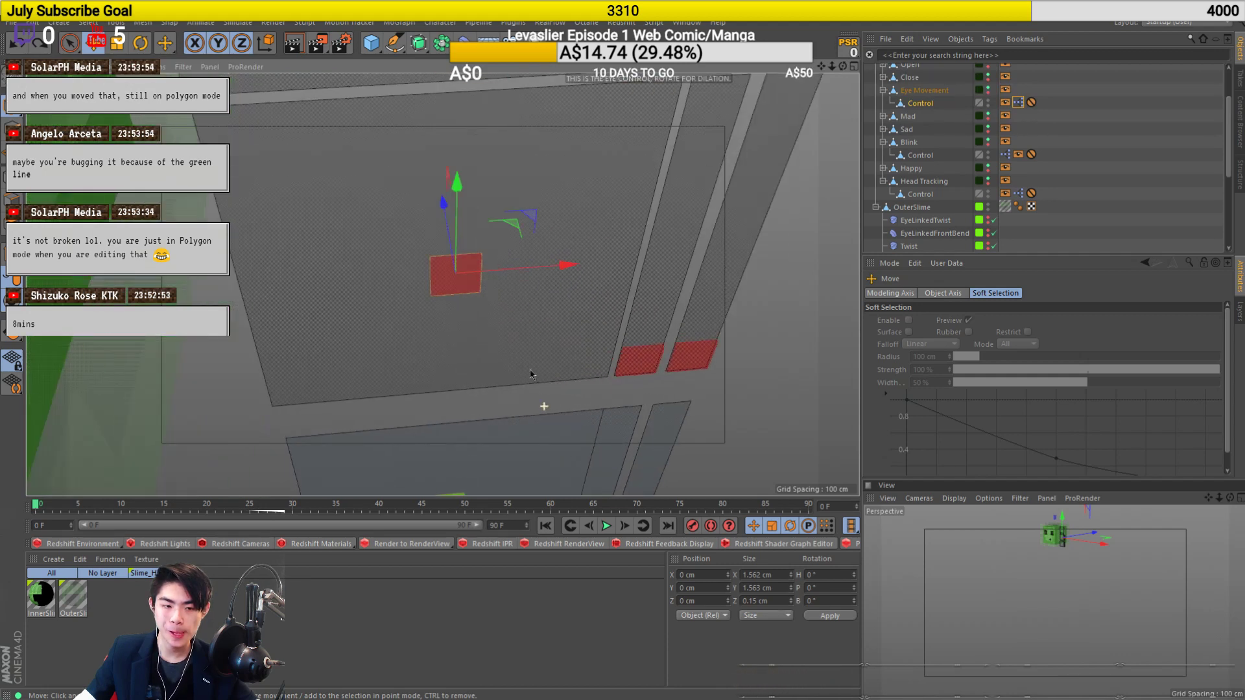
Cut the Eye Movement control's front face vertically through the middle in the front view with a selection-restricted Line Cut.
click(447, 301)
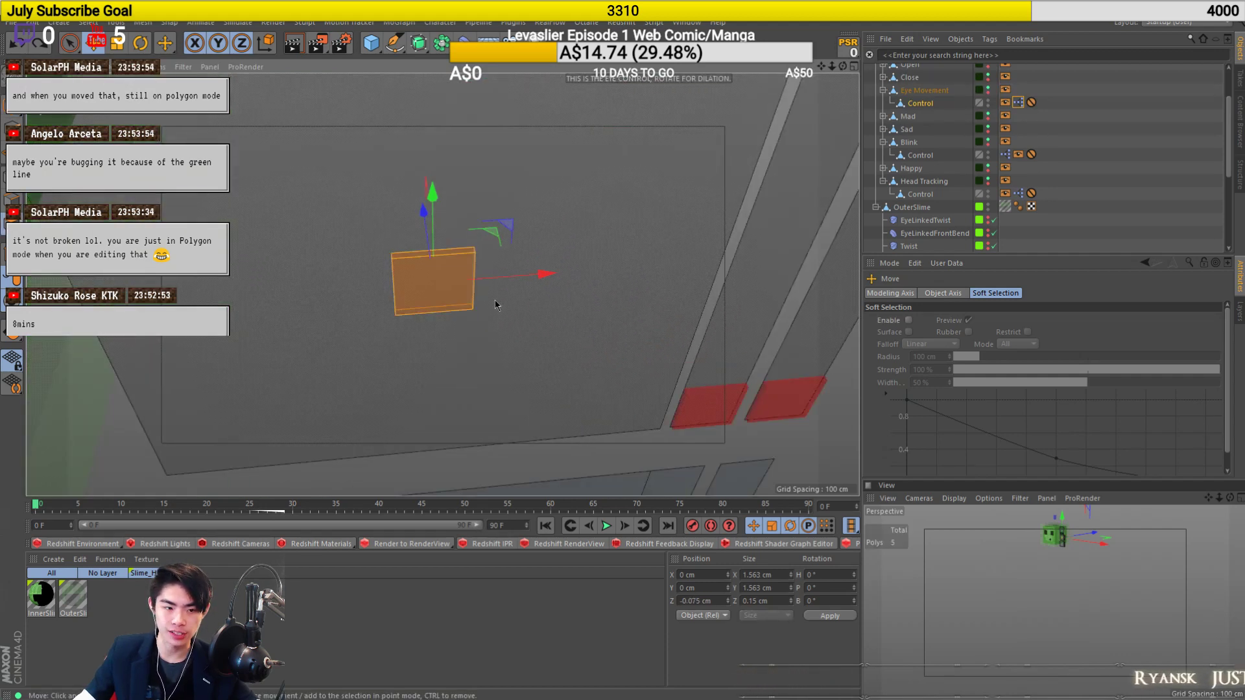
scroll(449, 306, up, 2)
alt+drag(466, 312, 432, 226)
key(k)
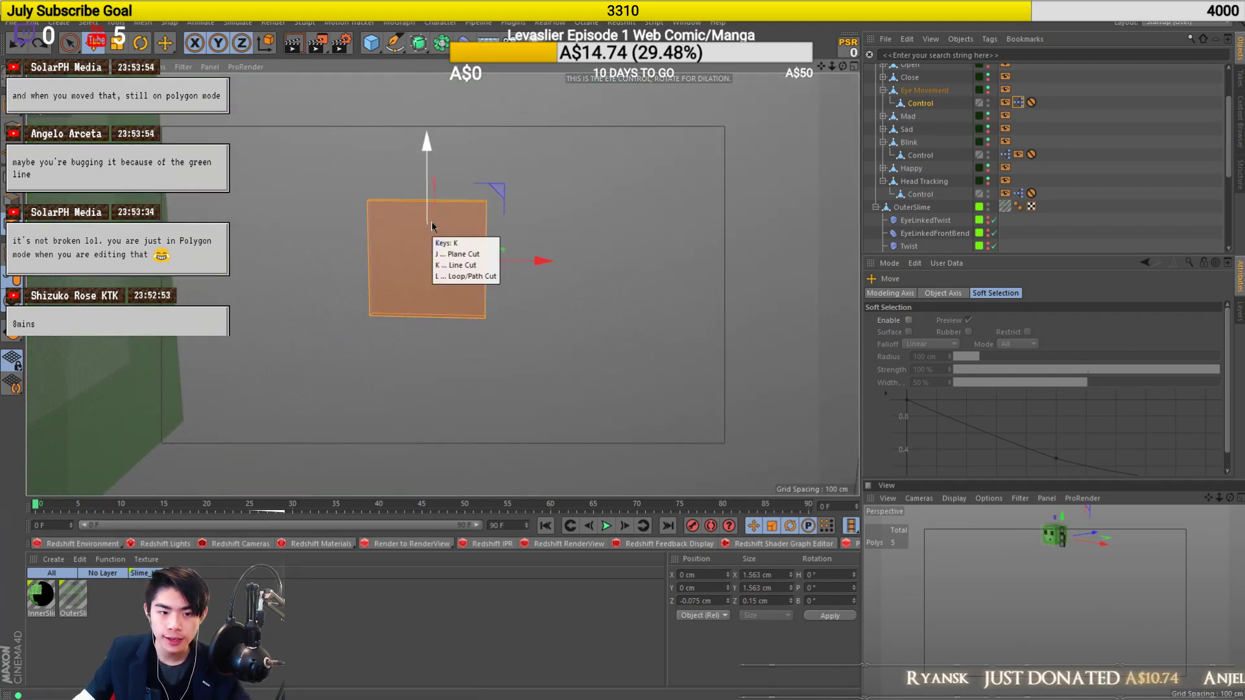
key(k)
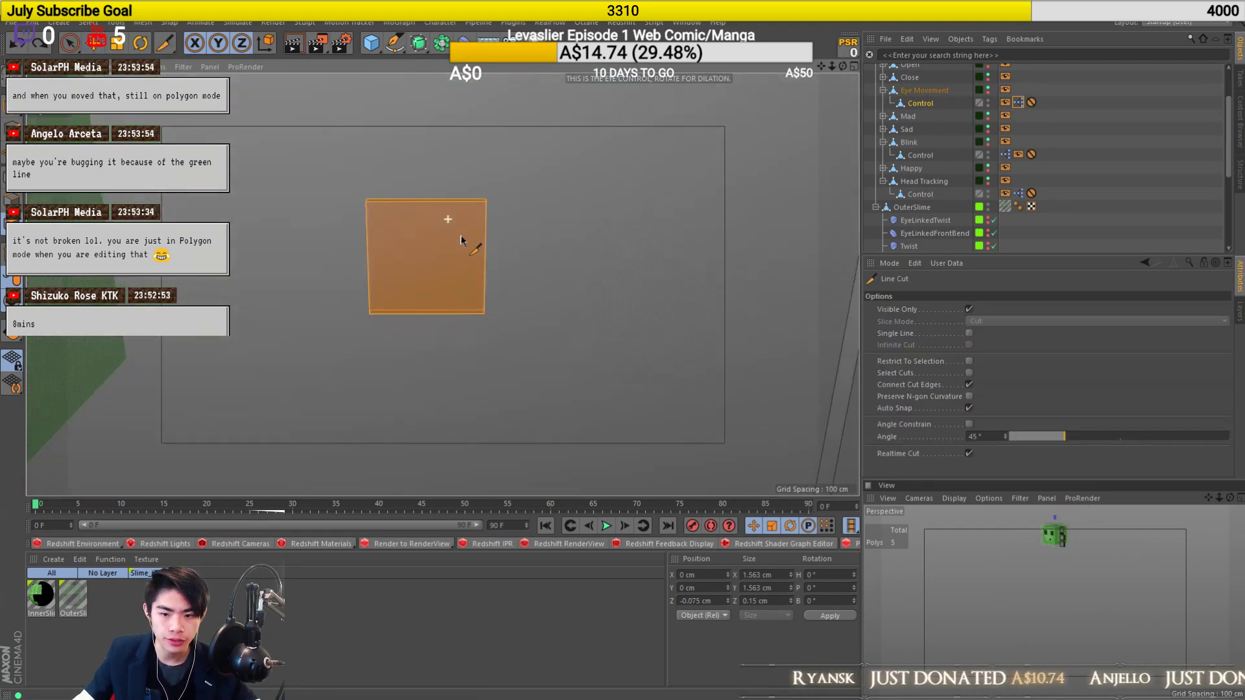
click(969, 362)
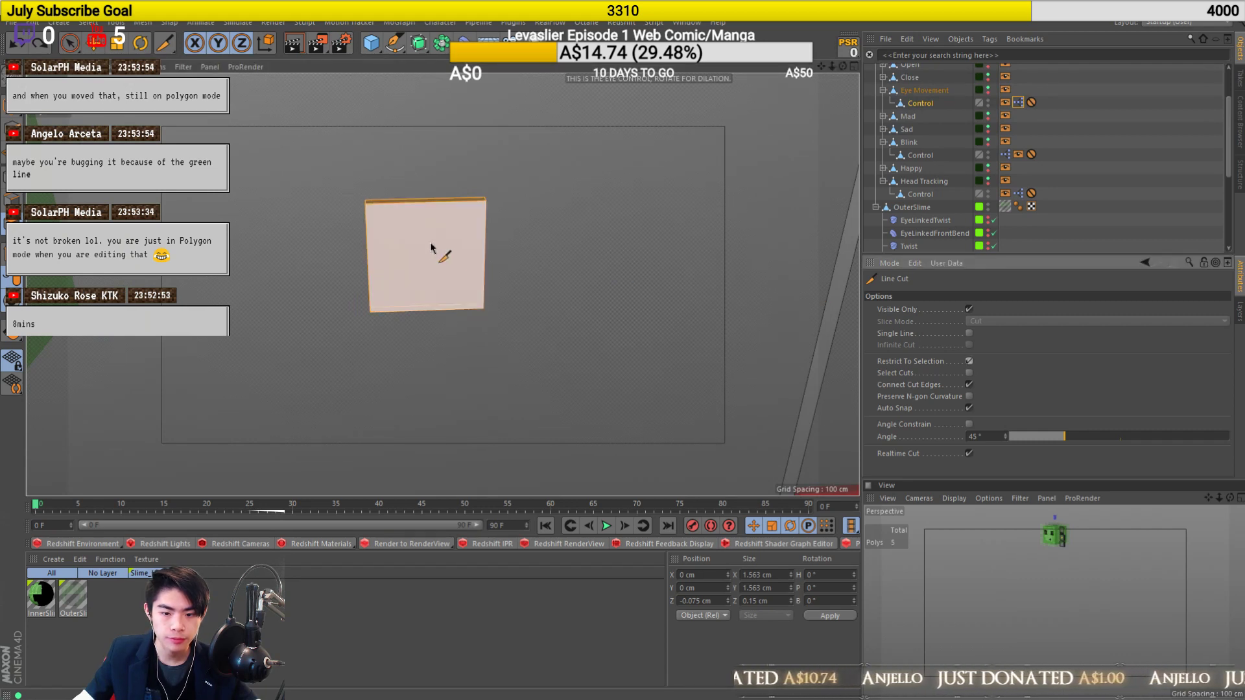
middle_click(462, 271)
middle_click(675, 341)
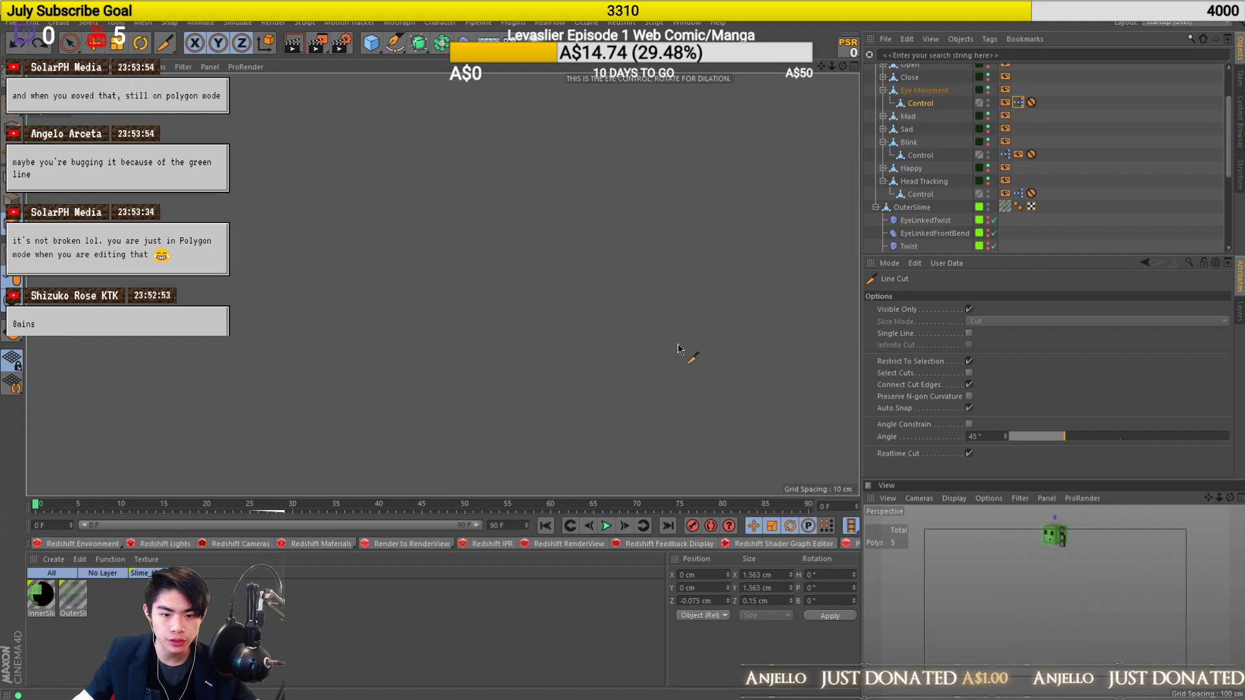
scroll(477, 97, up, 8)
scroll(463, 234, up, 10)
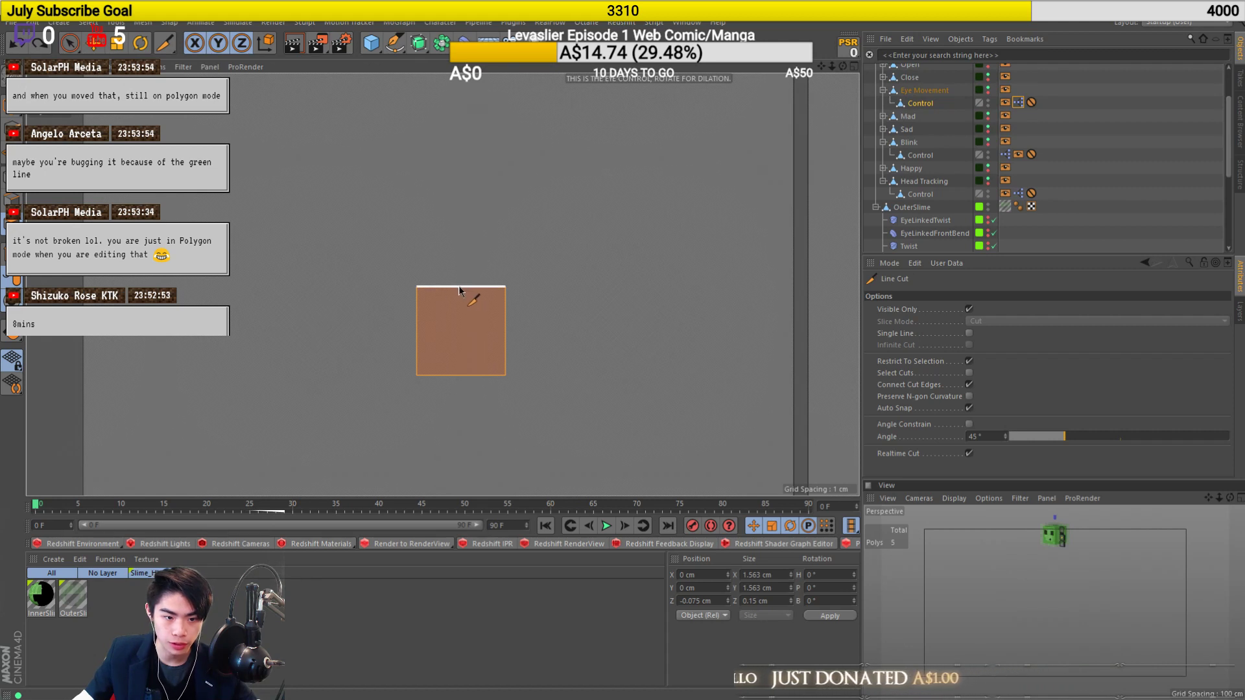
drag(459, 287, 459, 376)
click(459, 376)
Inspect the line cut on the box in the perspective view and undo it.
key(e)
middle_click(484, 296)
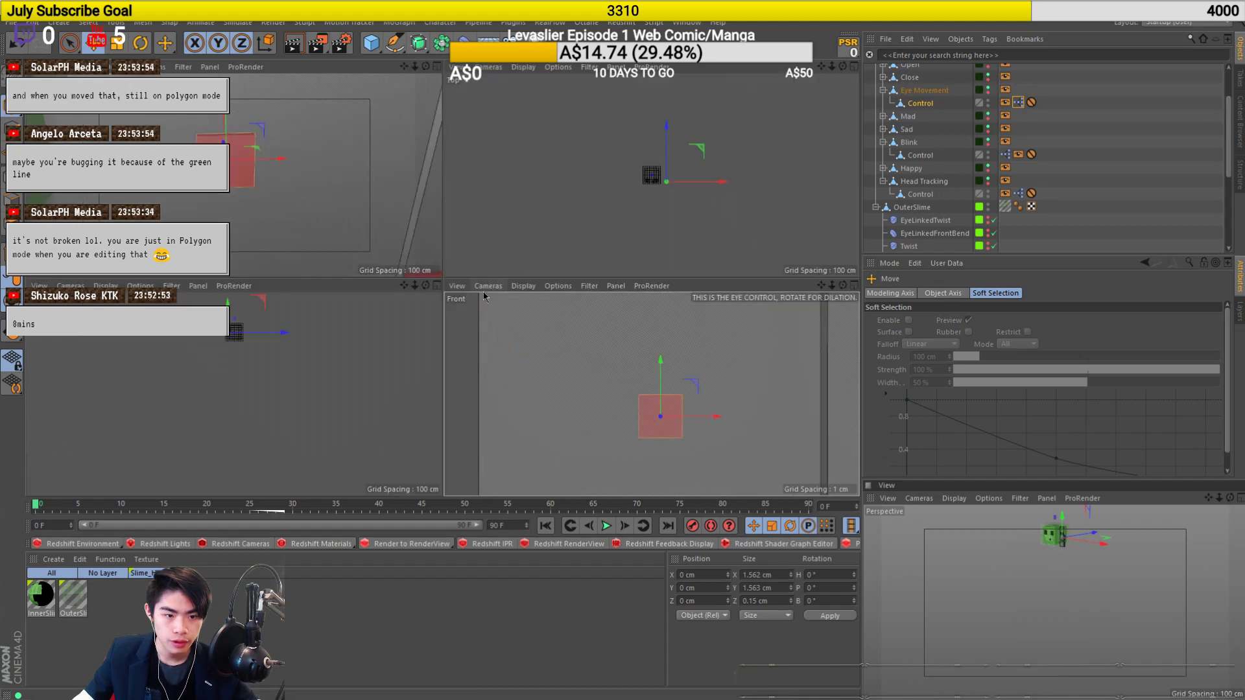
middle_click(333, 213)
alt+drag(414, 207, 453, 250)
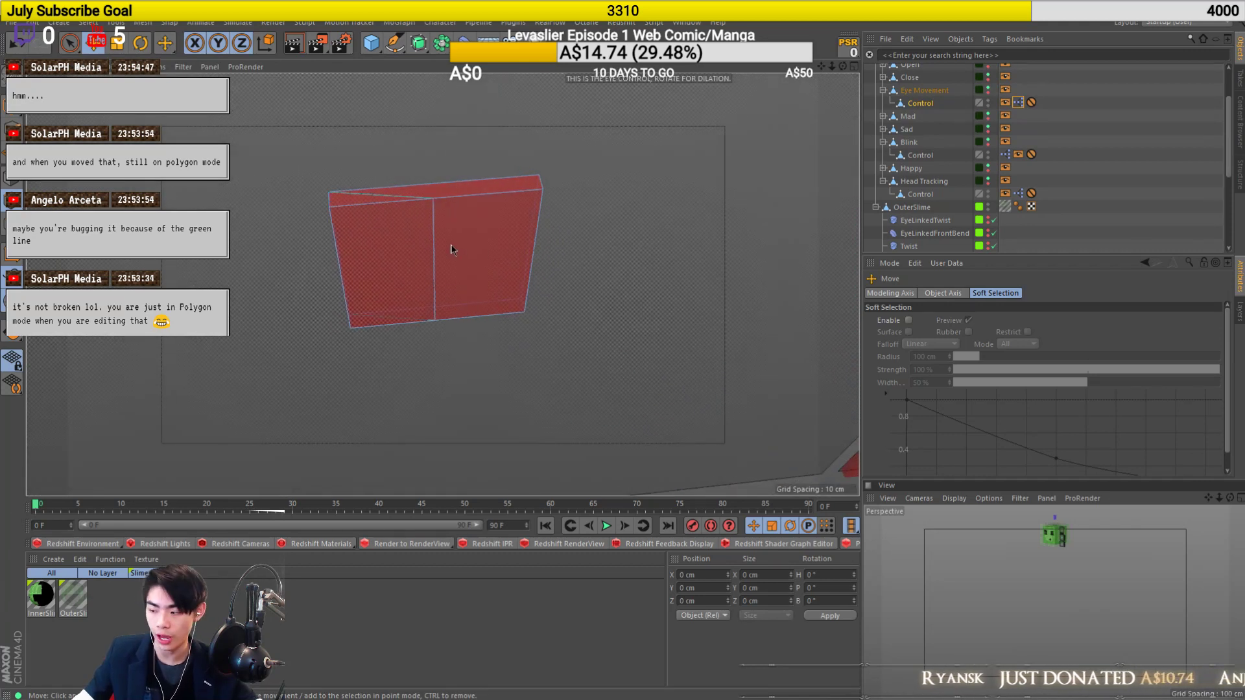
key(ctrl+z)
key(ctrl+z)
Line-cut the Eye Movement control's box through the middle, from the top face's back edge to the front face's bottom edge.
alt+drag(447, 225, 459, 277)
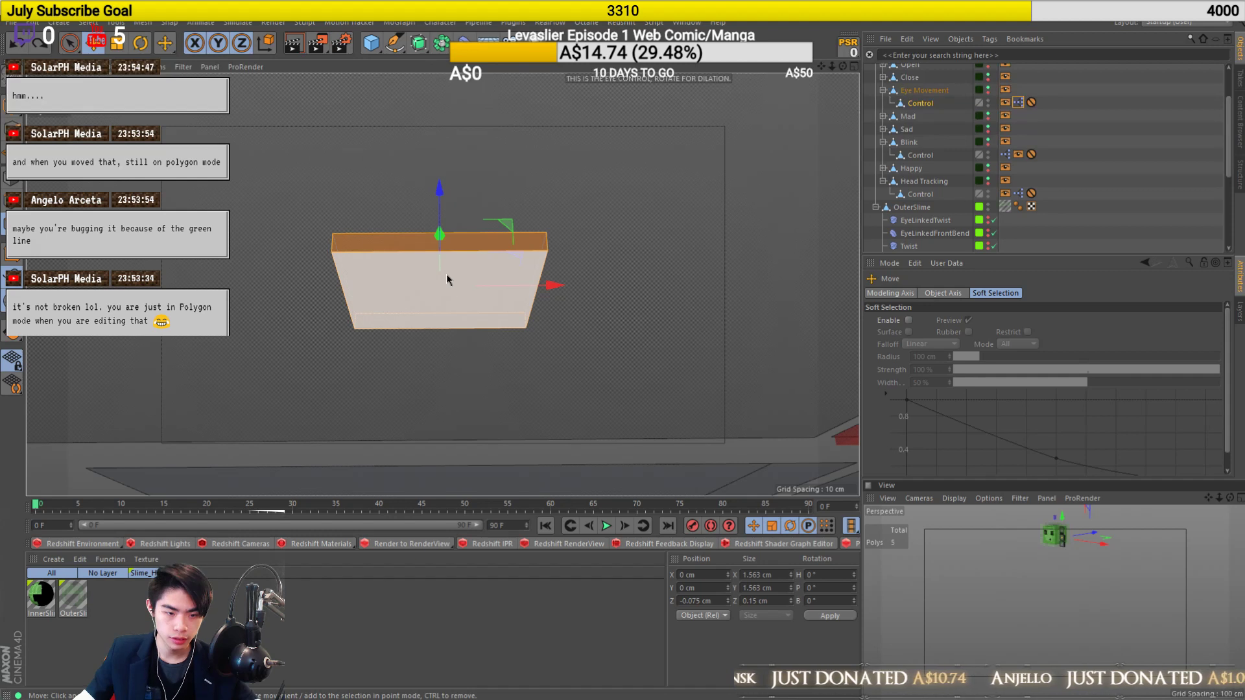
click(444, 273)
key(k)
key(k)
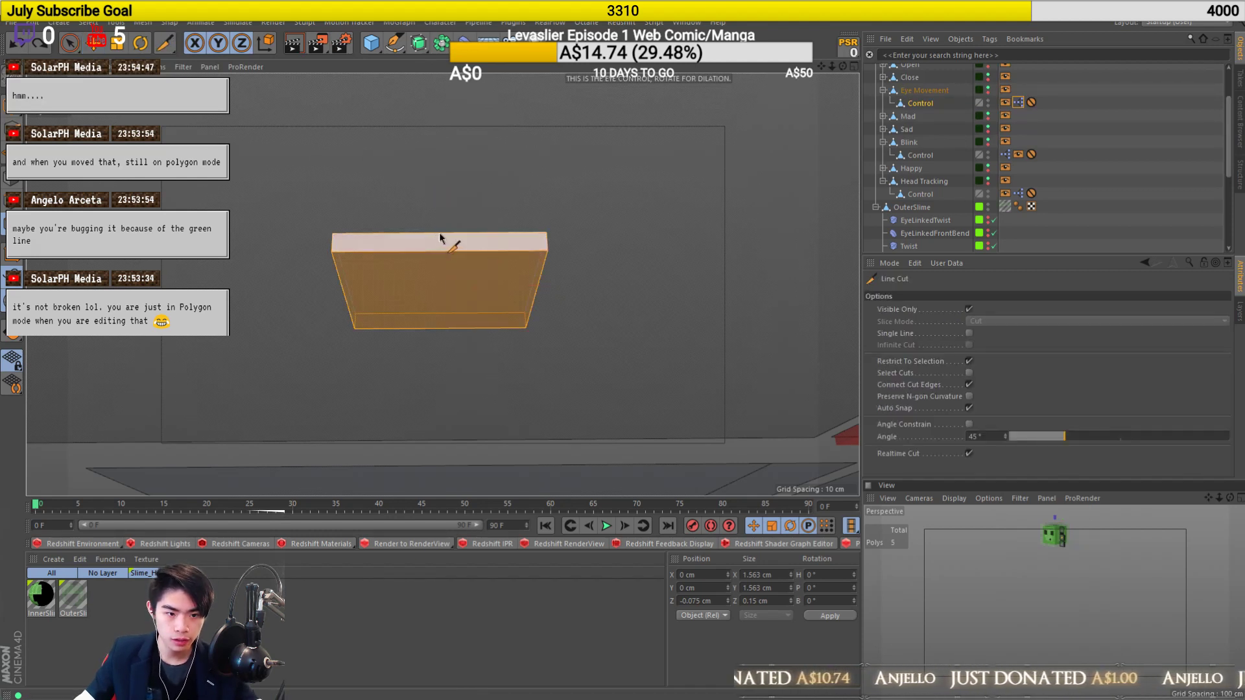
click(440, 236)
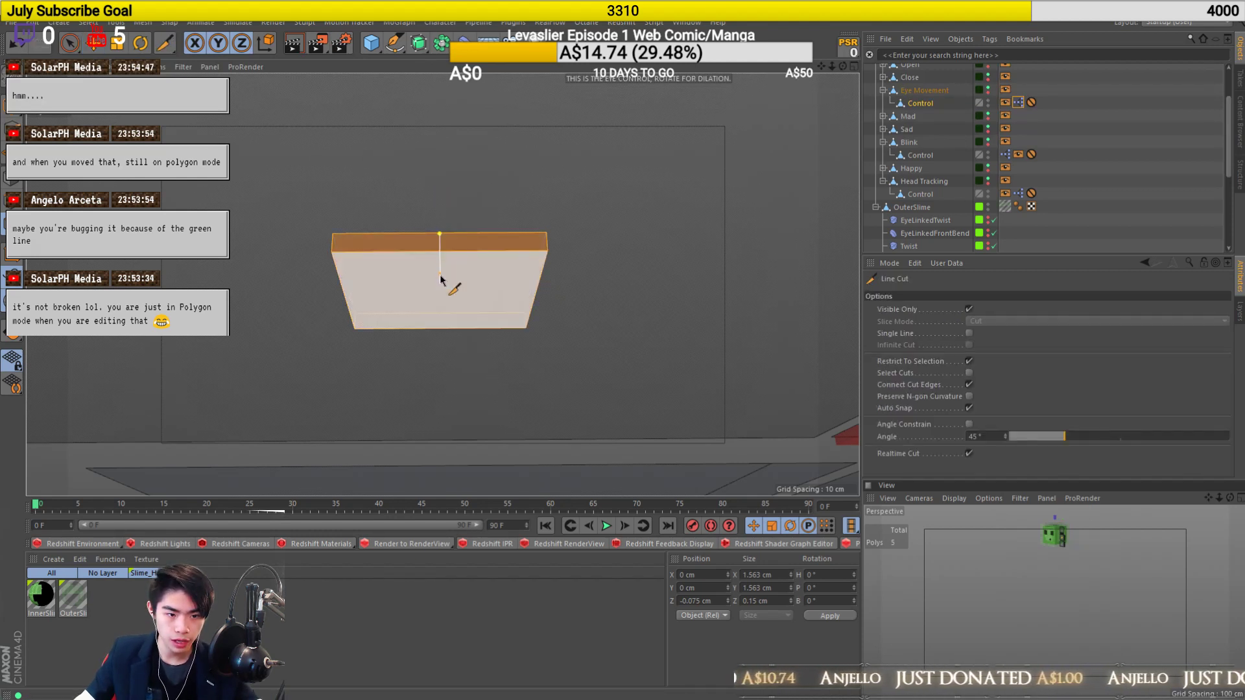
click(440, 328)
key(Return)
key(e)
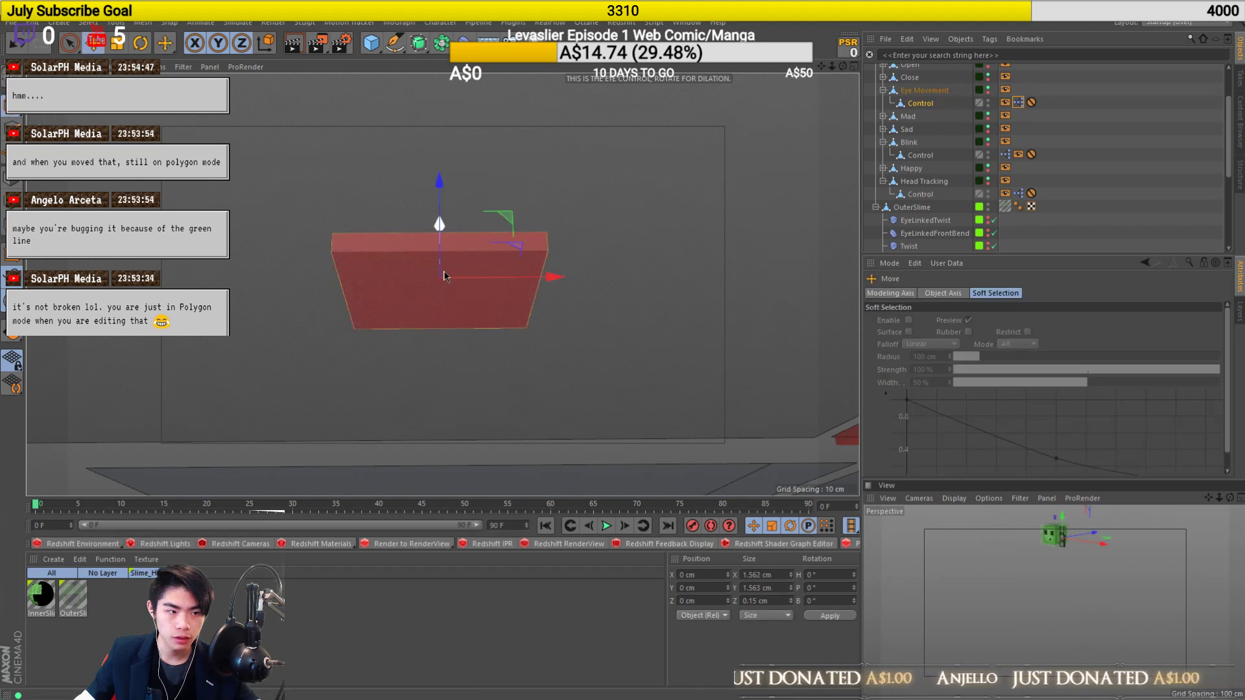
Look at the box from the side and undo the cut across its top and front faces.
click(447, 288)
alt+drag(448, 288, 591, 163)
key(ctrl+z)
alt+right_drag(465, 216, 461, 230)
scroll(459, 239, down, 8)
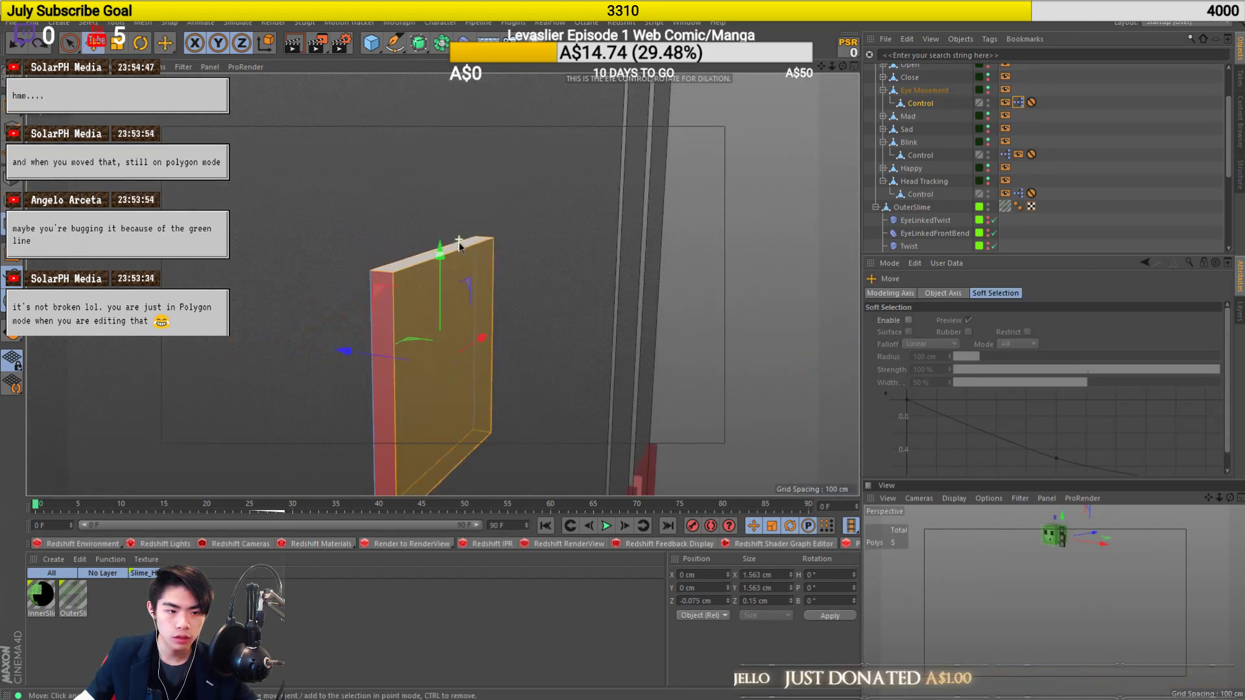
Examine the Eye Movement control's box from several sides, close up and in relation to its panel.
key(ctrl+shift+z)
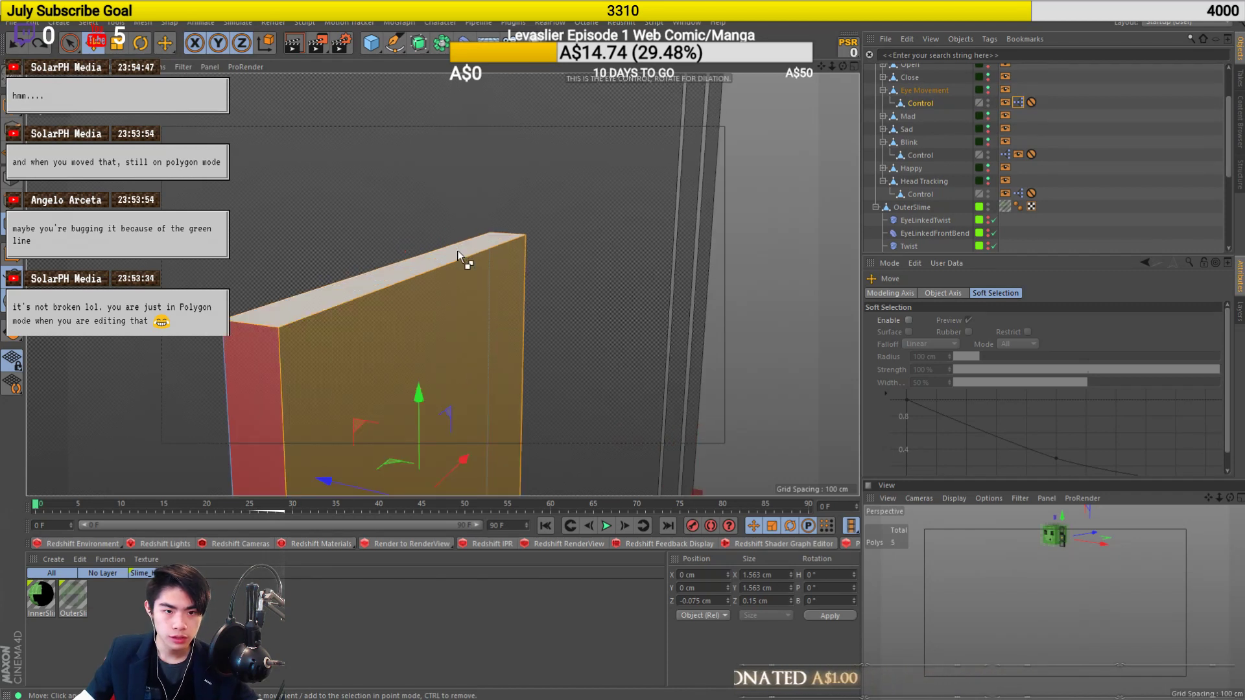
scroll(420, 286, down, 5)
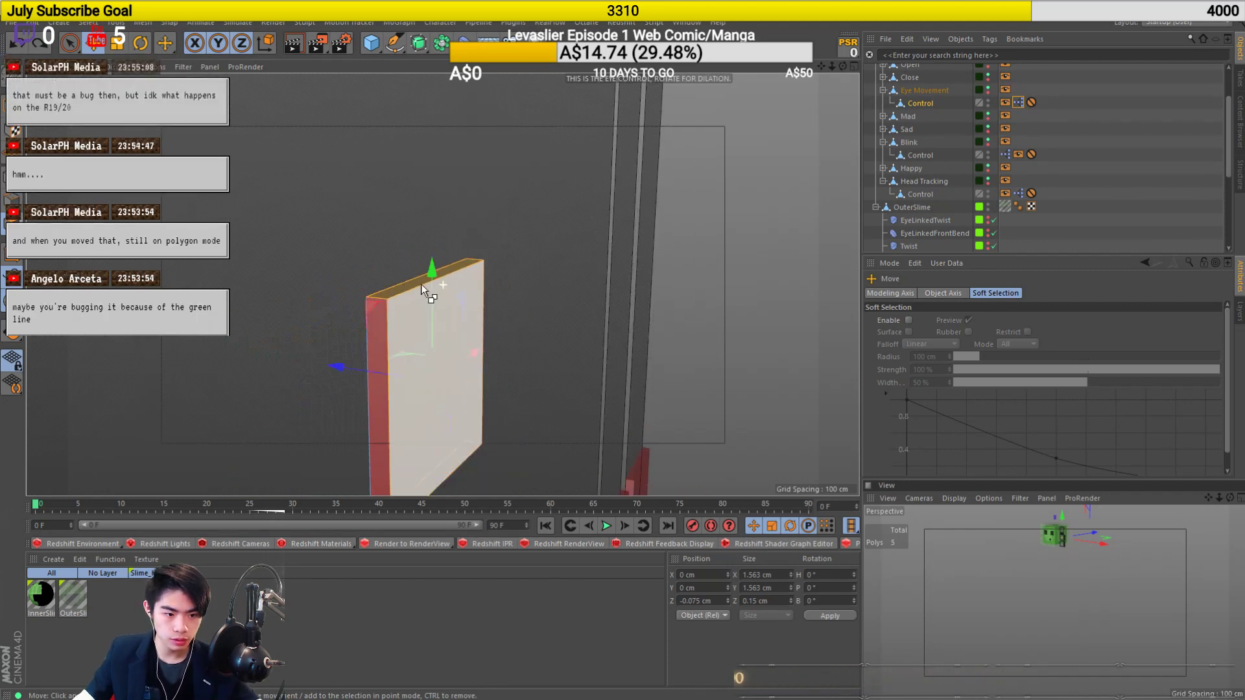
alt+drag(421, 288, 410, 290)
scroll(410, 290, up, 2)
key(Return)
scroll(411, 289, down, 5)
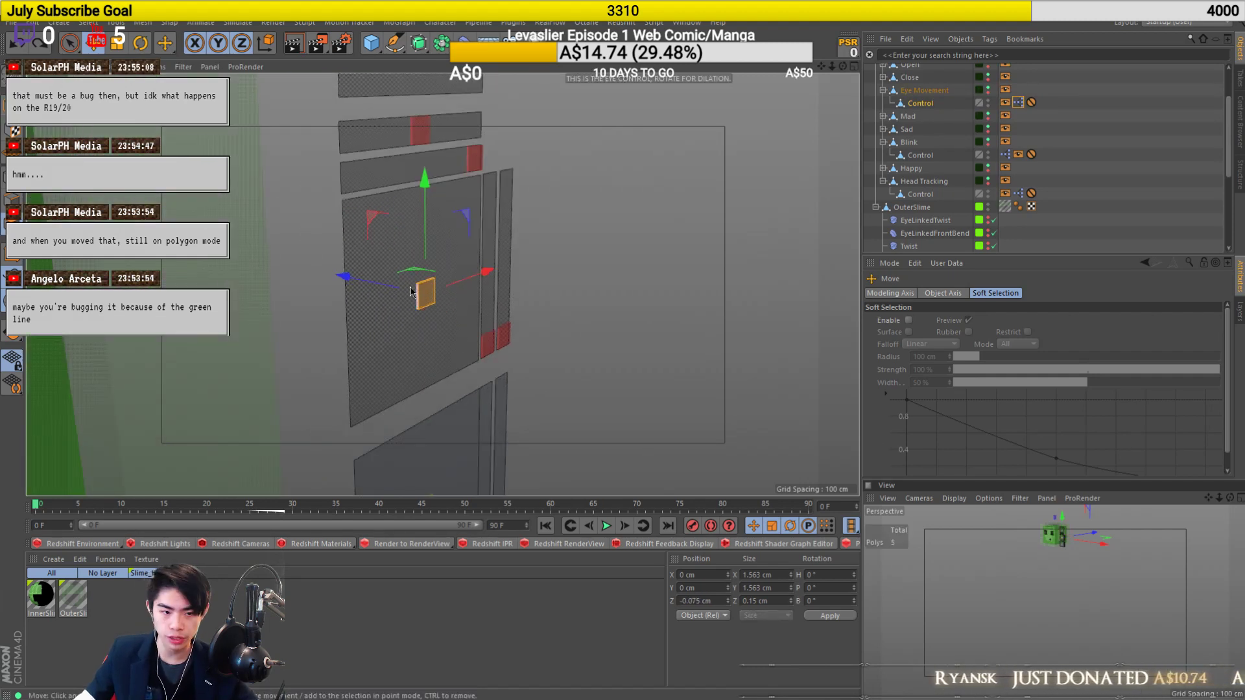
scroll(423, 286, up, 9)
alt+drag(441, 279, 295, 298)
scroll(302, 305, down, 9)
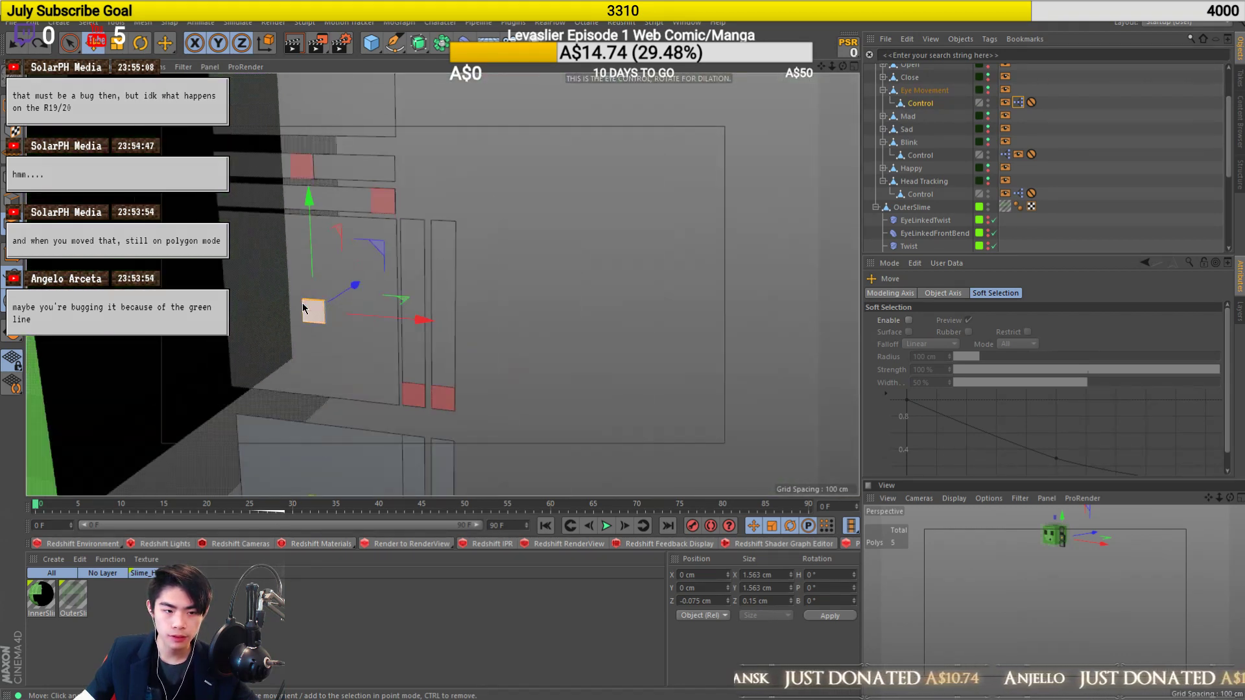
scroll(303, 307, up, 6)
scroll(375, 334, down, 2)
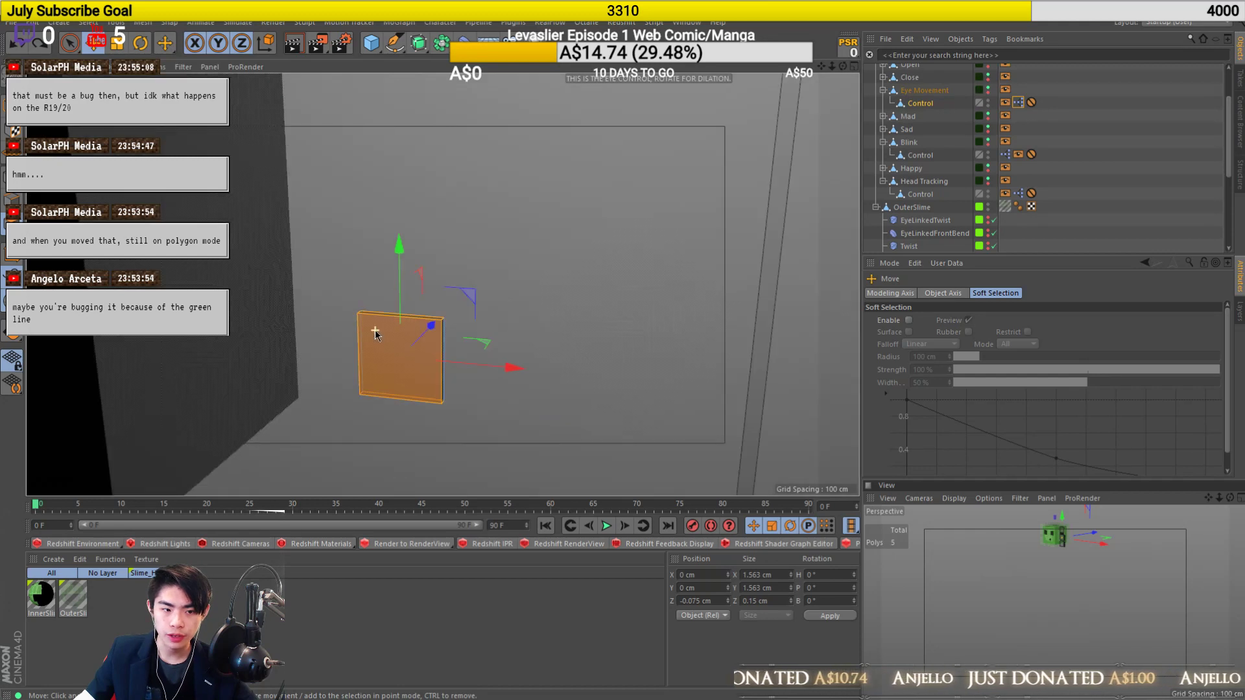
alt+drag(374, 334, 305, 316)
alt+drag(406, 327, 526, 369)
scroll(411, 325, up, 3)
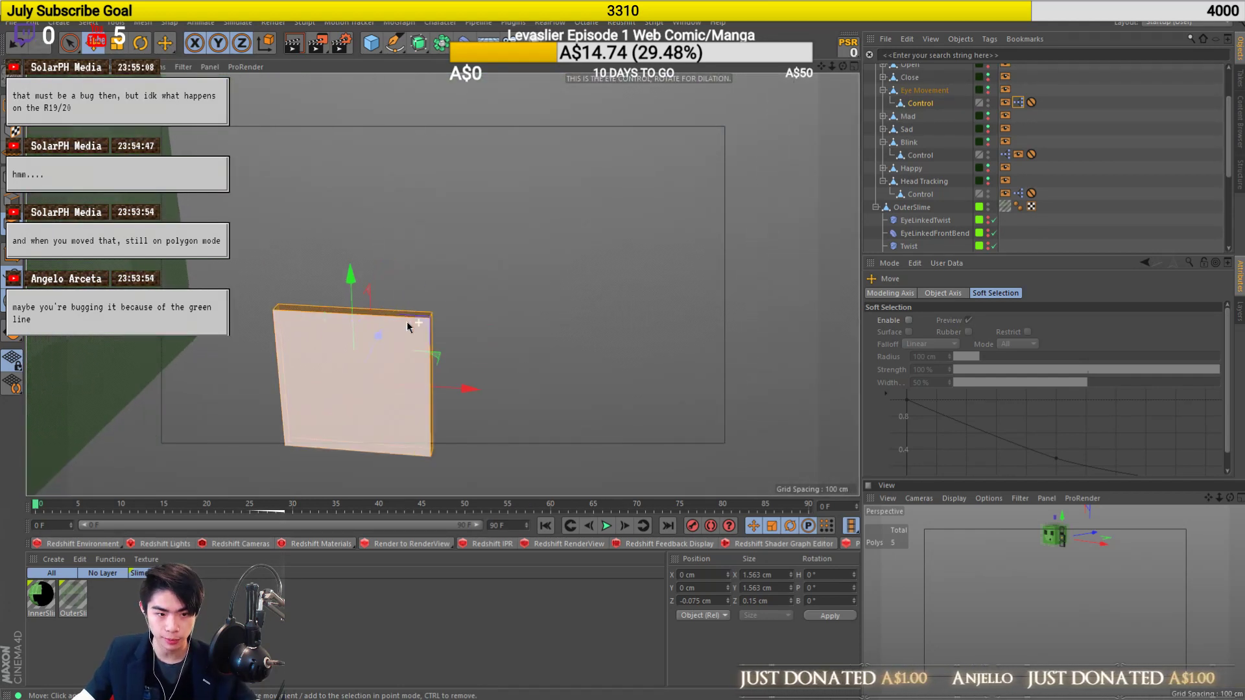
Try moving the top face of the Eye Movement control's box, check it beside the slime, and undo the moves.
click(333, 310)
drag(352, 369, 599, 367)
key(ctrl+z)
scroll(506, 368, down, 4)
scroll(500, 371, down, 5)
alt+drag(500, 390, 293, 414)
key(Return)
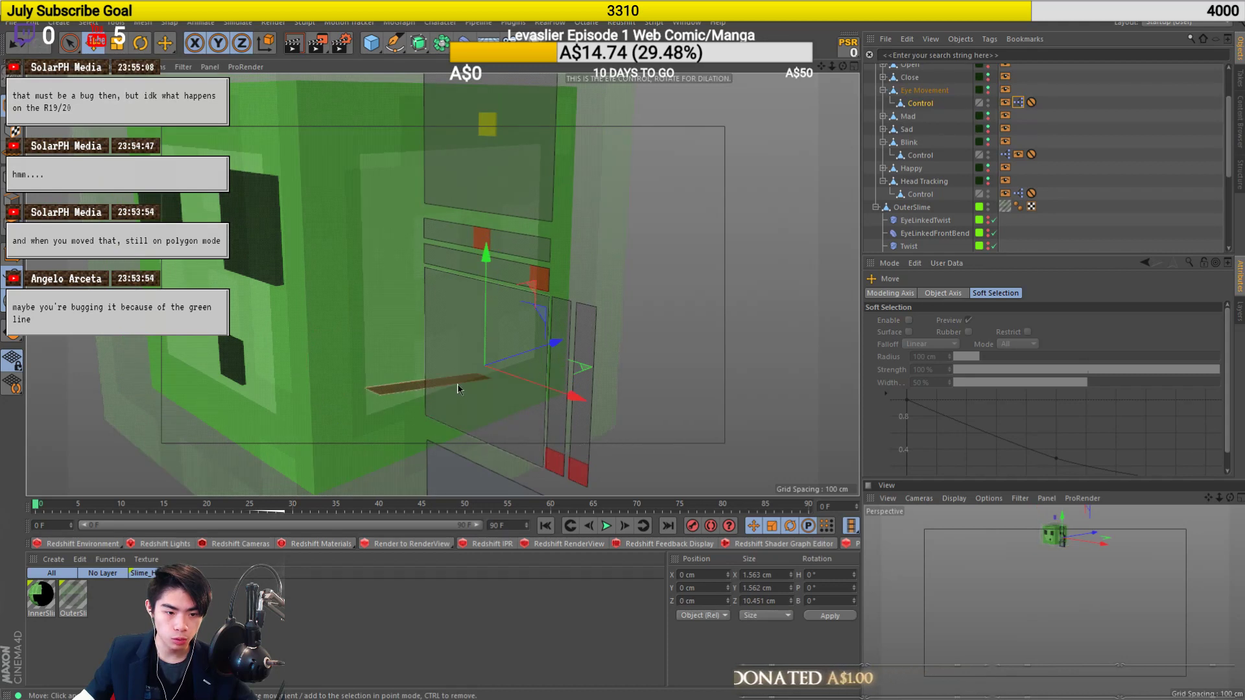
alt+drag(461, 390, 572, 367)
drag(495, 375, 586, 474)
key(ctrl+z)
Inspect the Eye Movement control's box up close and check its coordinates and Protection tag limits.
scroll(498, 358, up, 10)
key(Return)
key(Return)
key(Return)
alt+drag(451, 344, 446, 416)
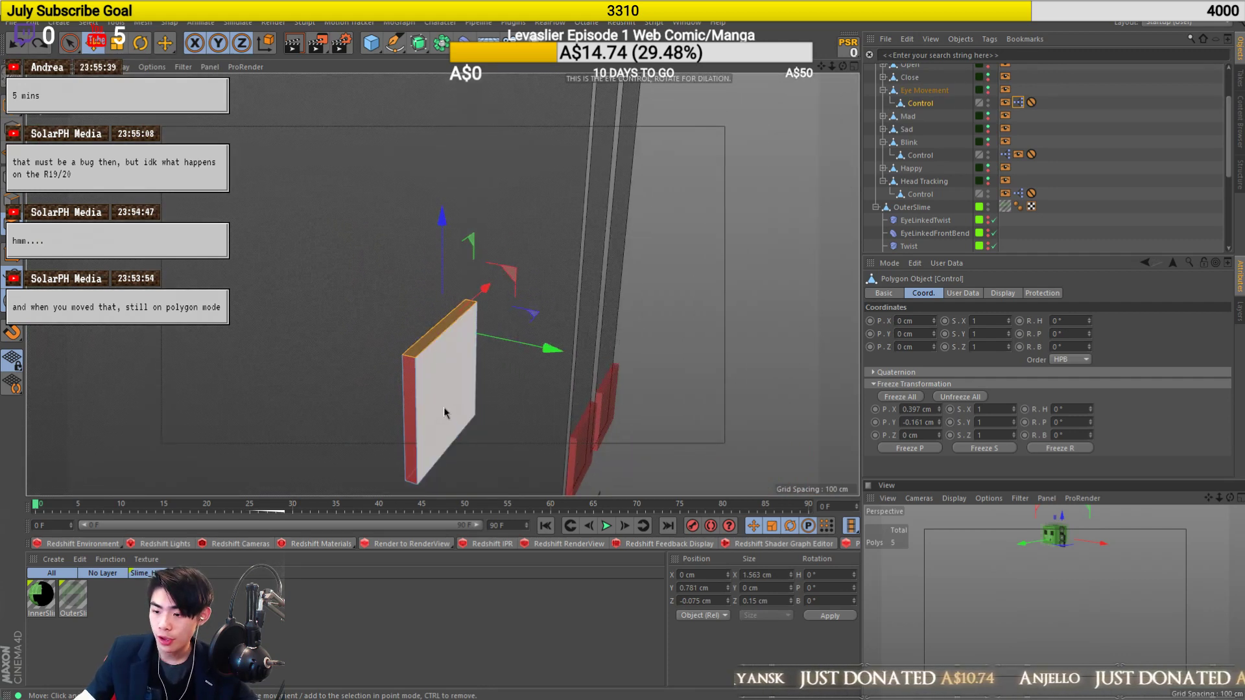
alt+drag(453, 410, 321, 337)
click(1032, 102)
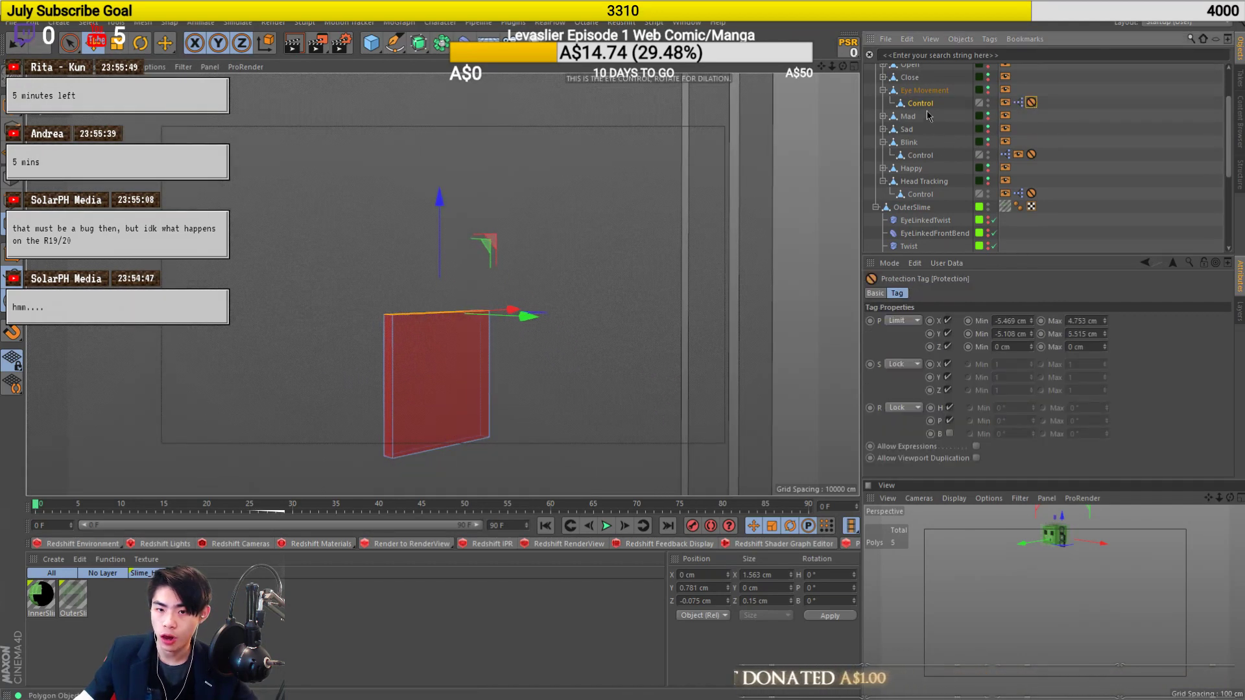
Open the Eye Movement control's XPresso node setup and place its editor clear of the box.
click(923, 104)
double_click(1027, 102)
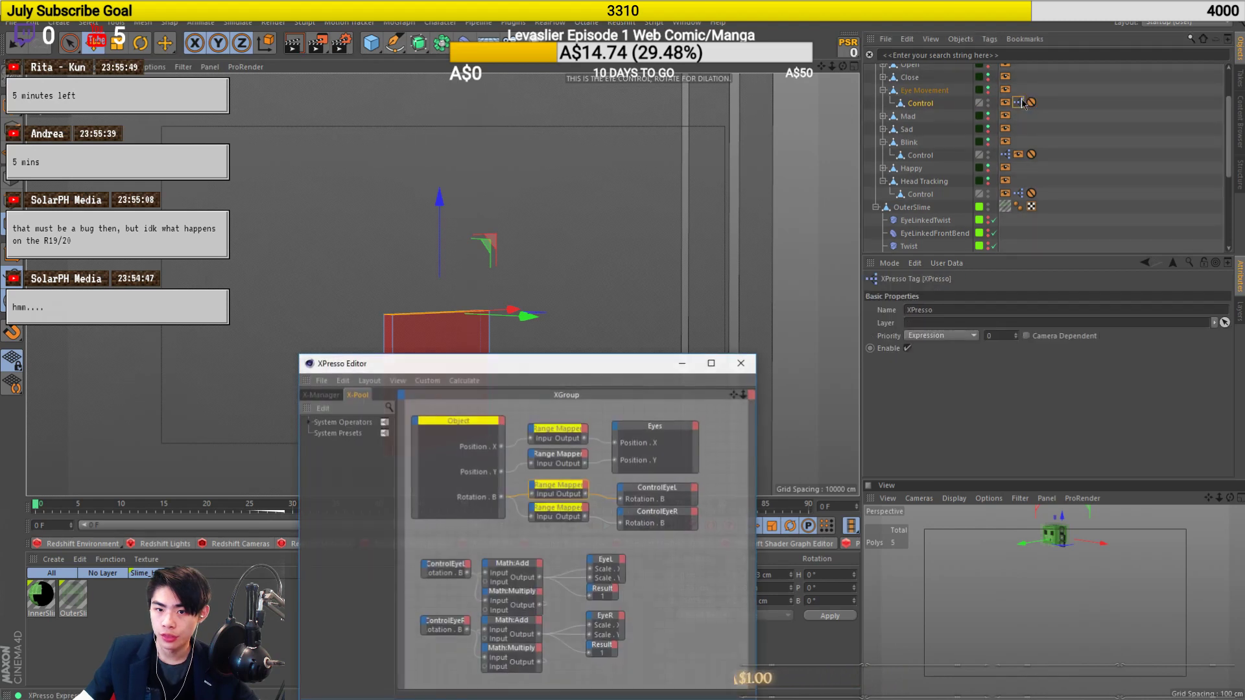
drag(495, 362, 875, 215)
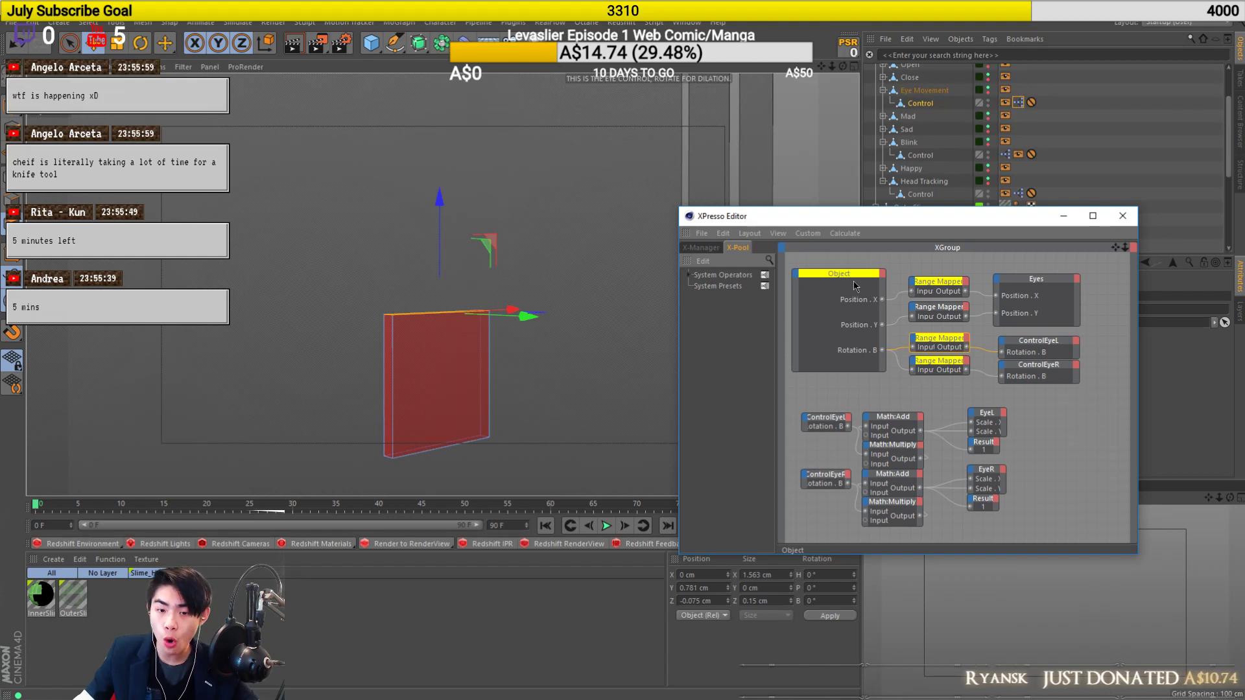
click(454, 354)
key(ctrl+z)
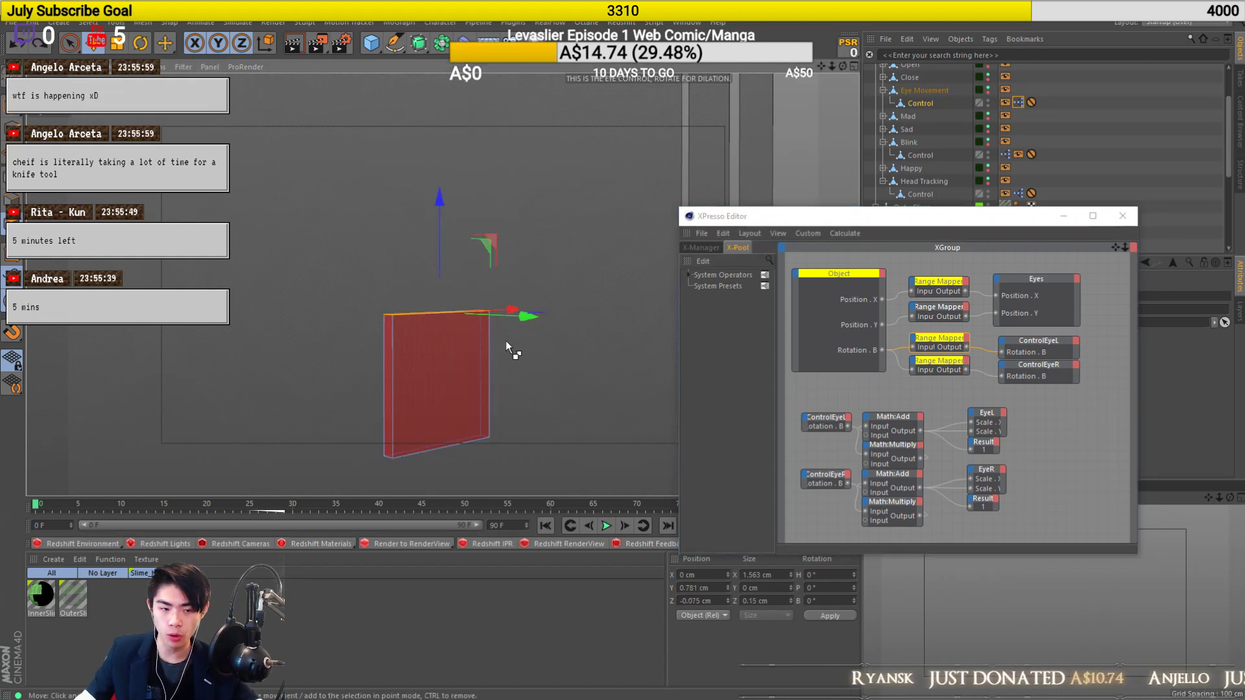
Undo the recent selection and editing changes on the Eye Movement control's box.
key(ctrl+z)
key(ctrl+z)
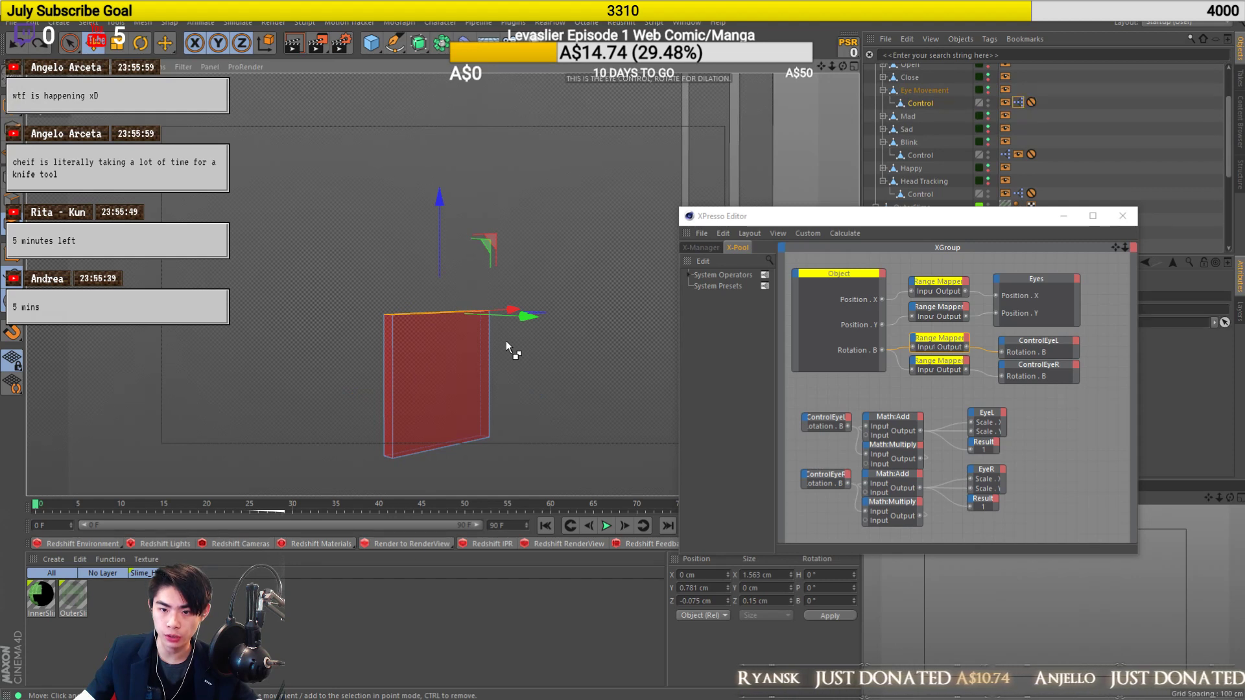
key(ctrl+z)
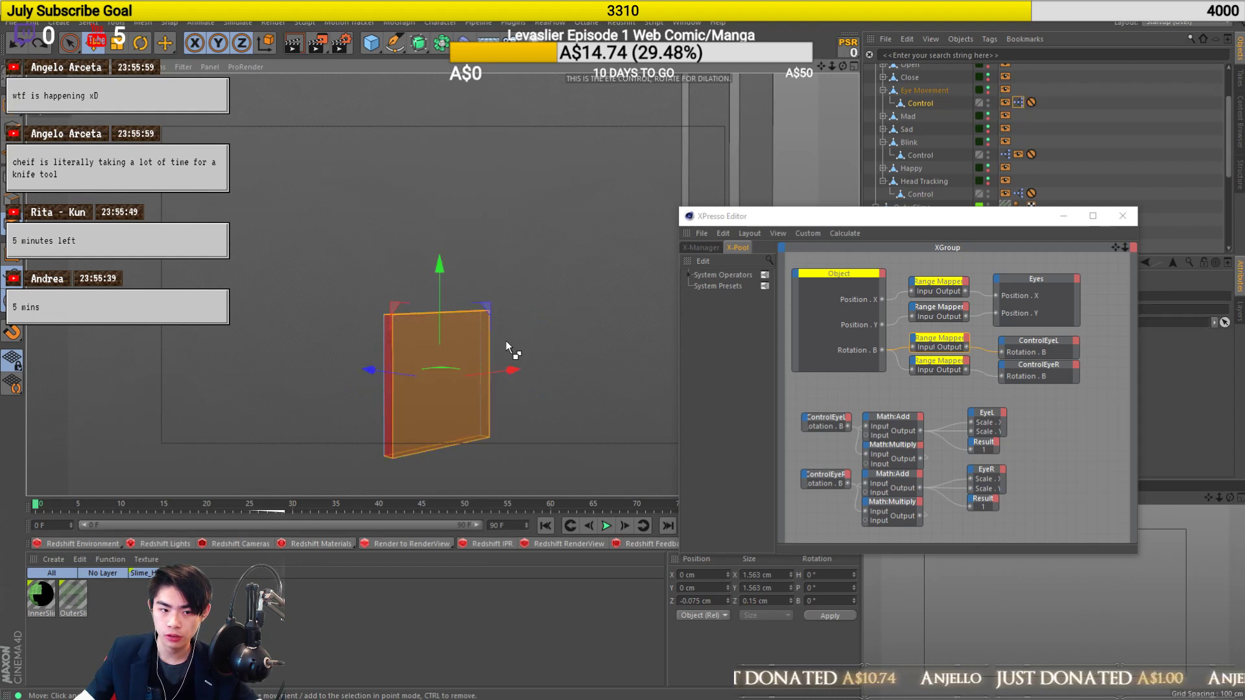
key(ctrl+z)
key(ctrl+z)
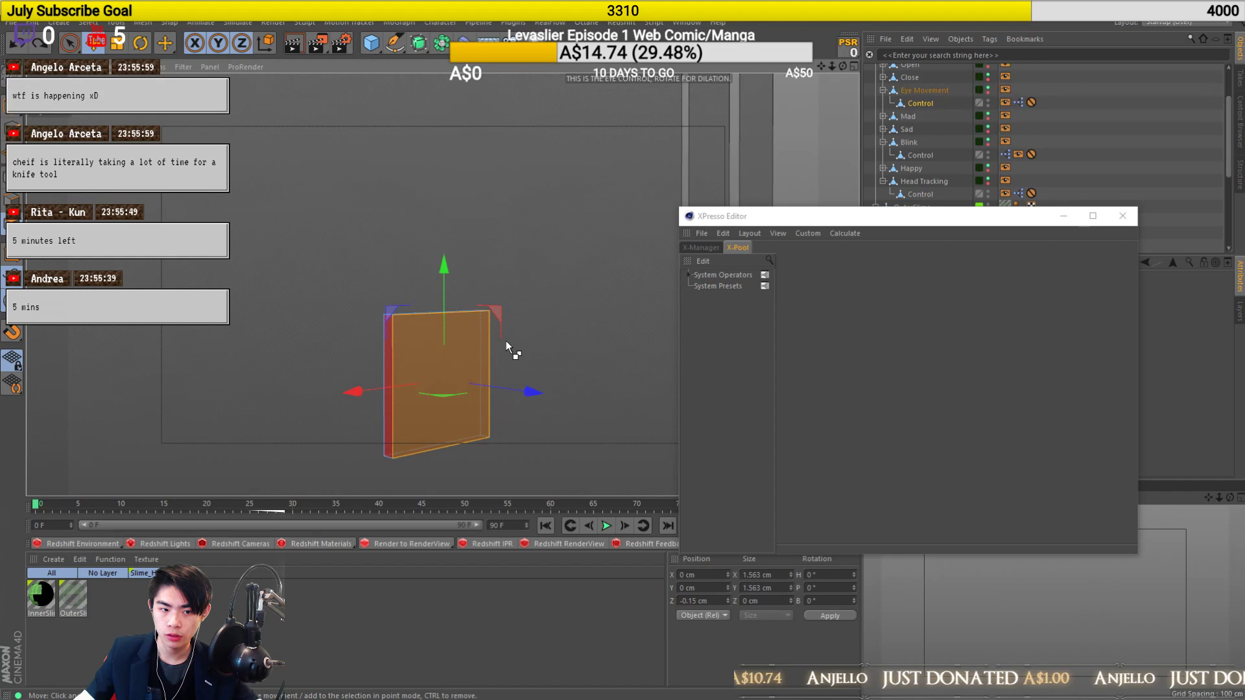
Reopen the Eye Movement control's XPresso setup, view the box from an angle, and select the Control node.
click(1019, 103)
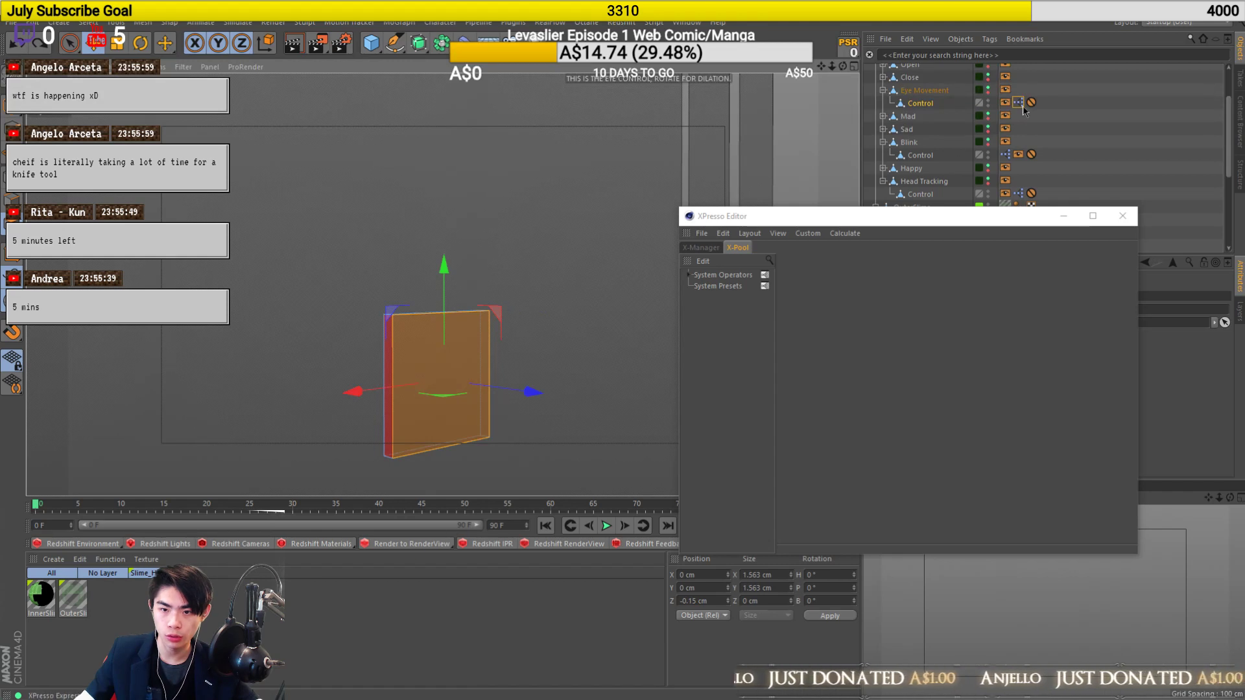
double_click(1022, 105)
scroll(555, 302, down, 4)
scroll(533, 307, up, 3)
alt+drag(533, 307, 482, 362)
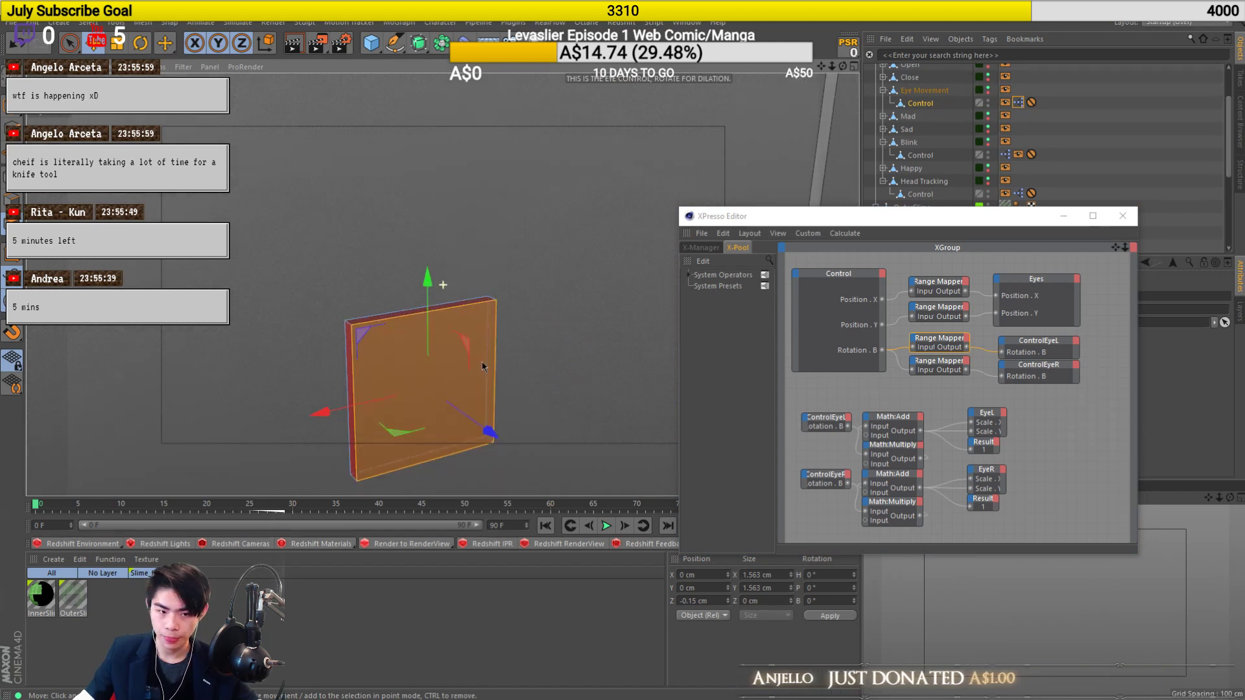
click(834, 280)
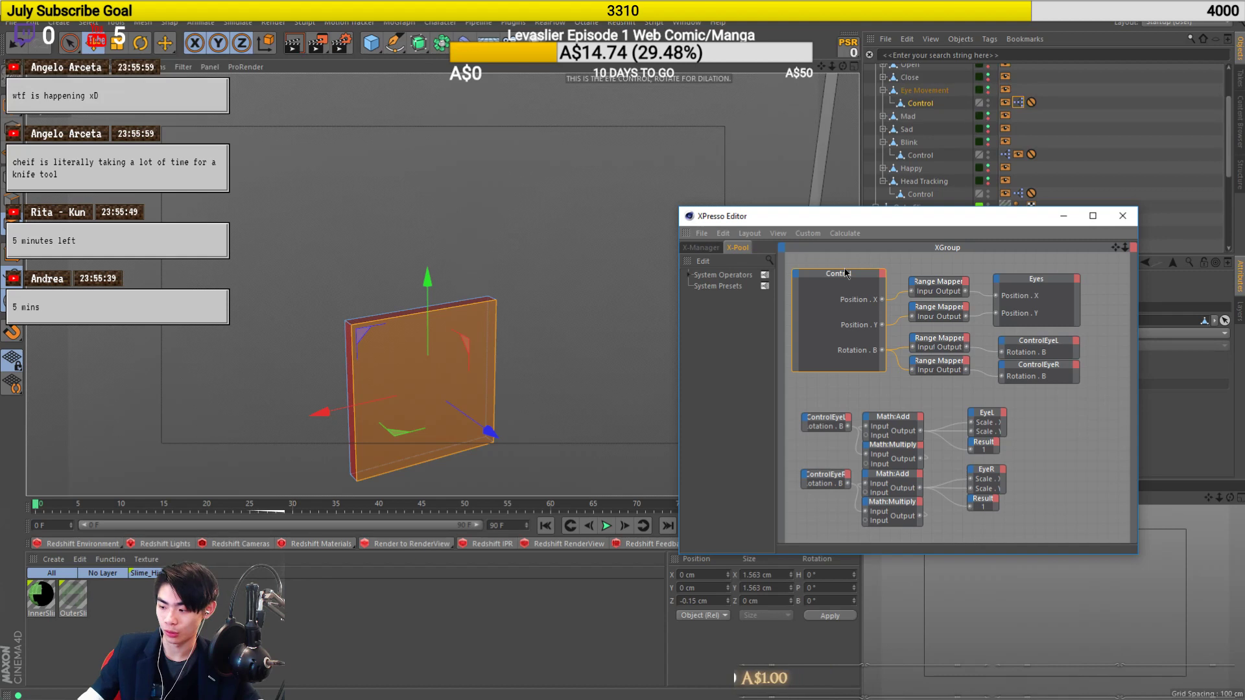
Loop-select the ring of faces around the Eye Movement control's box.
click(422, 371)
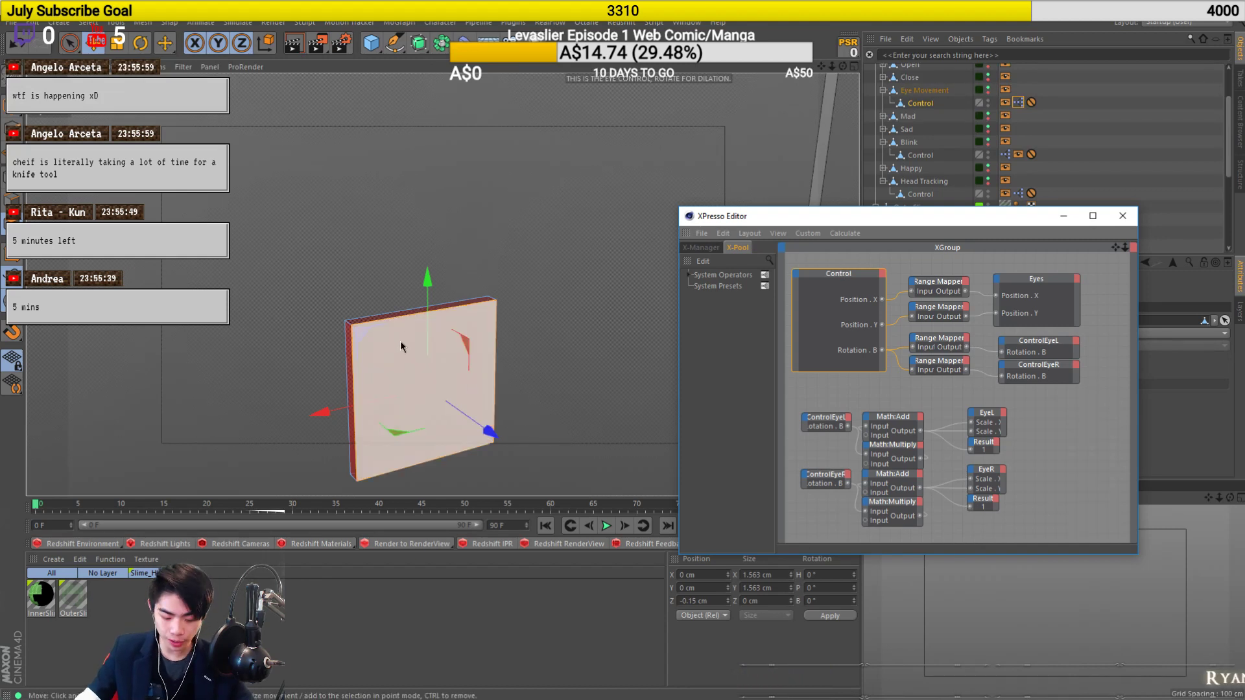
key(u)
key(l)
click(388, 324)
alt+drag(336, 392, 396, 376)
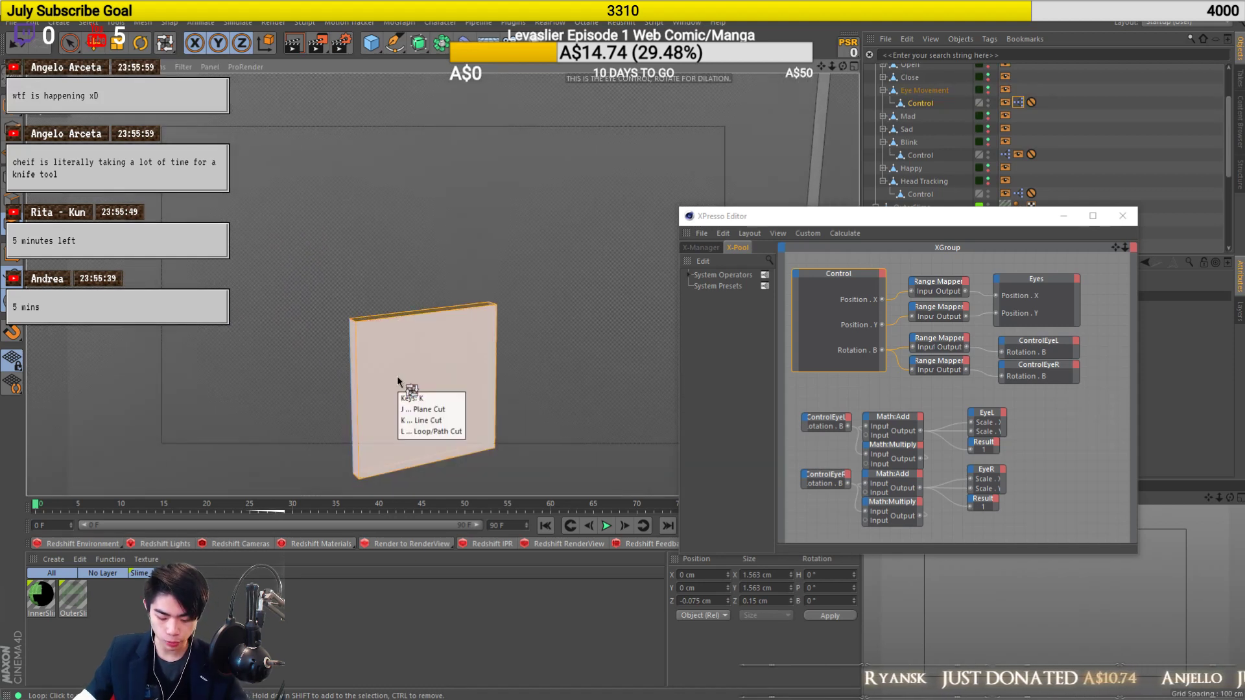
Move the XPresso Editor clear of the box and add a vertical Loop/Path Cut through its middle at 50% offset.
key(k)
key(l)
drag(772, 216, 358, 511)
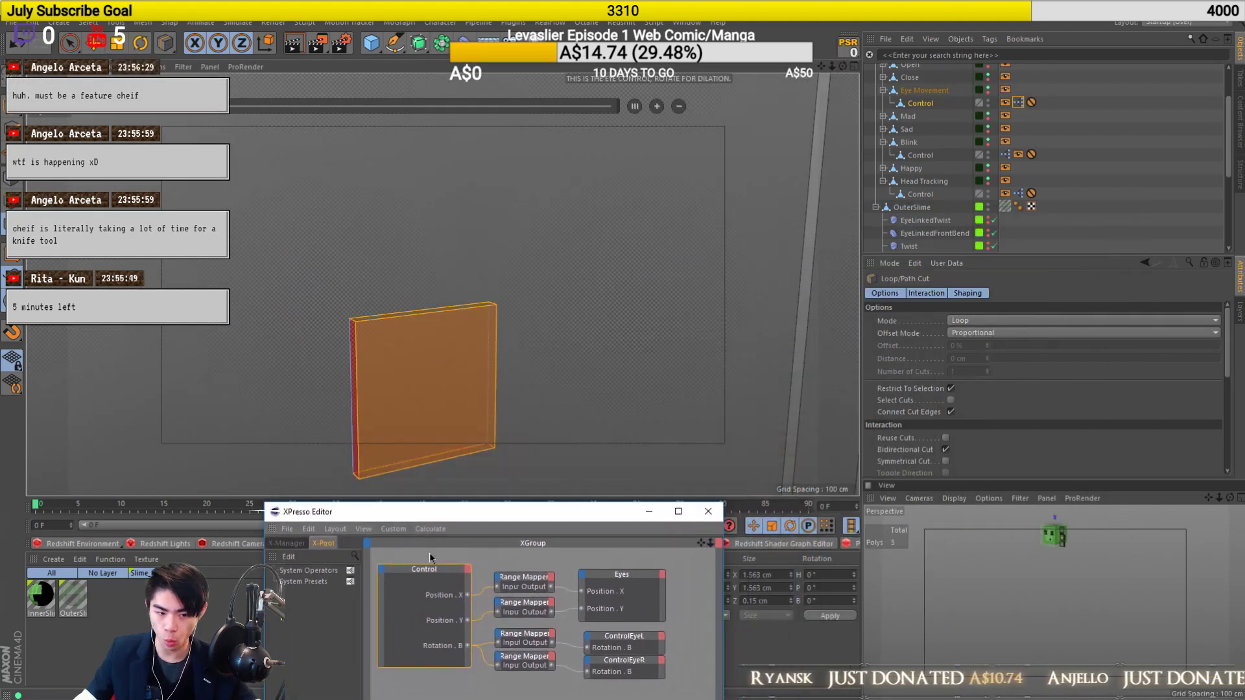
drag(459, 507, 325, 522)
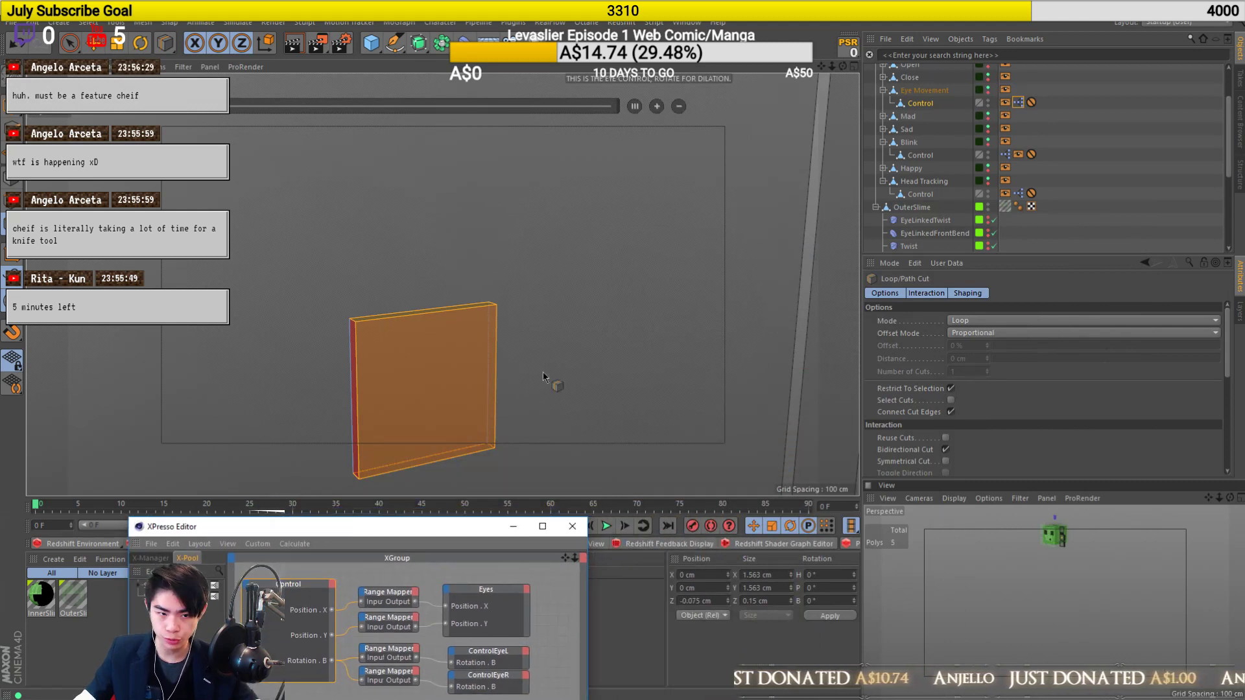
alt+drag(551, 373, 439, 364)
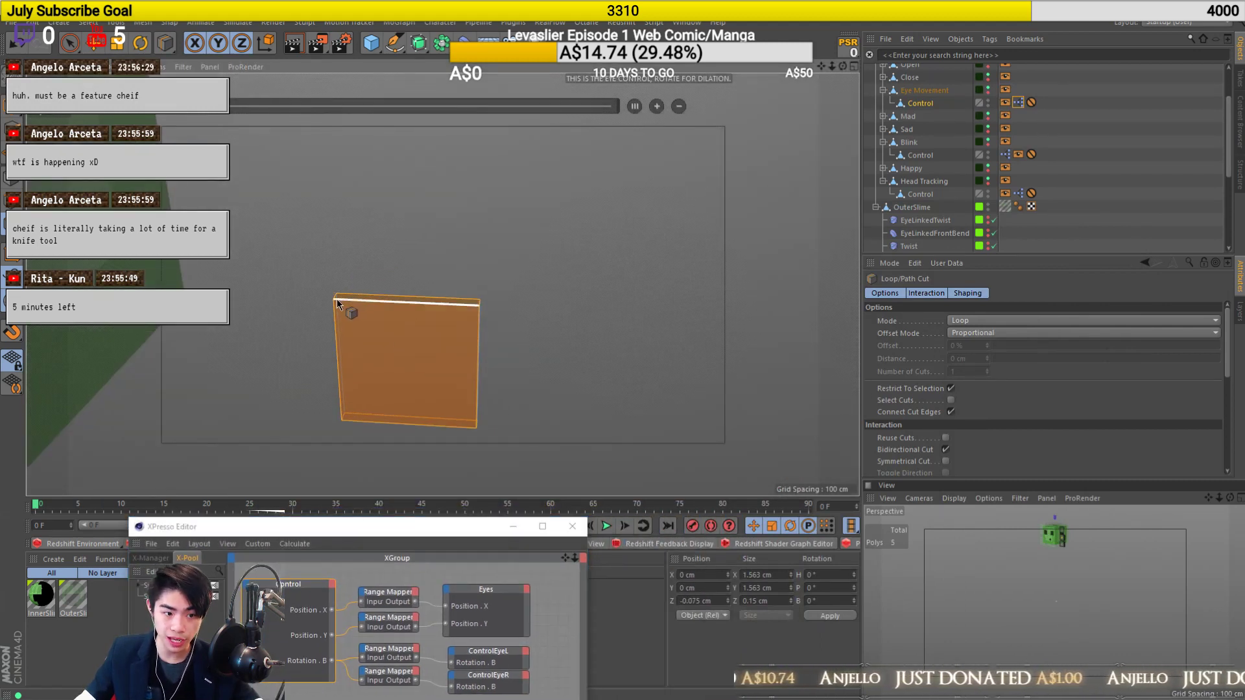
drag(336, 298, 403, 304)
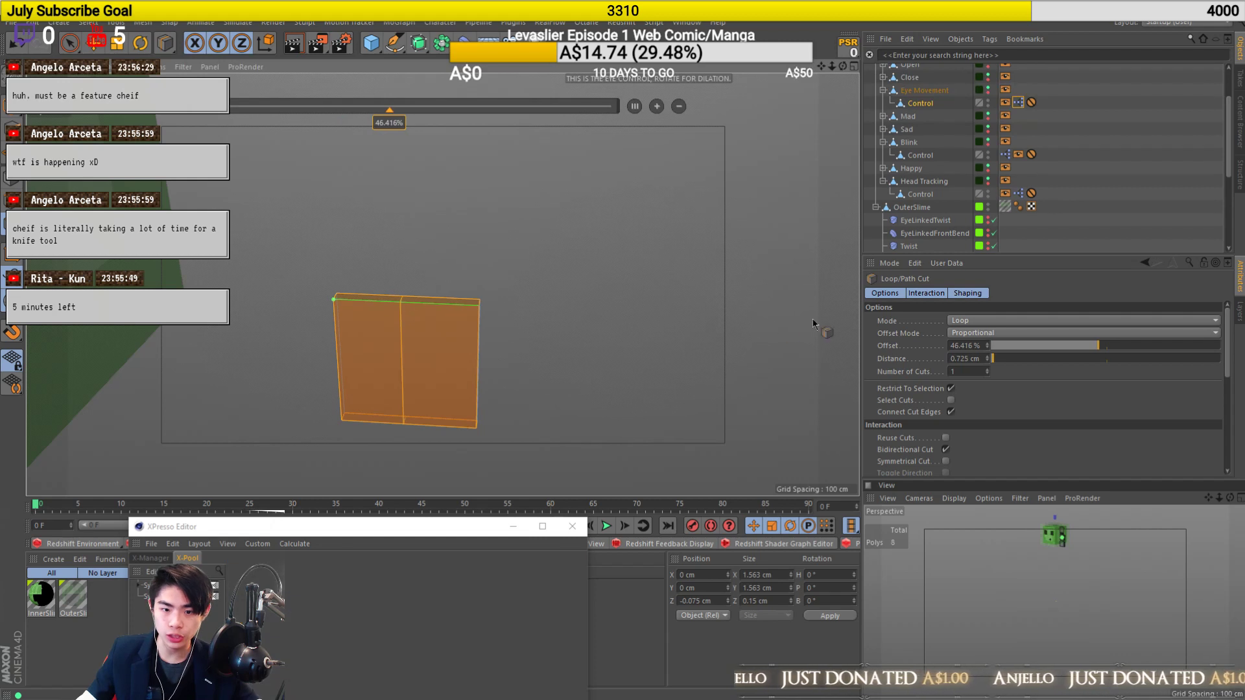
drag(950, 346, 1044, 354)
text(50)
key(Return)
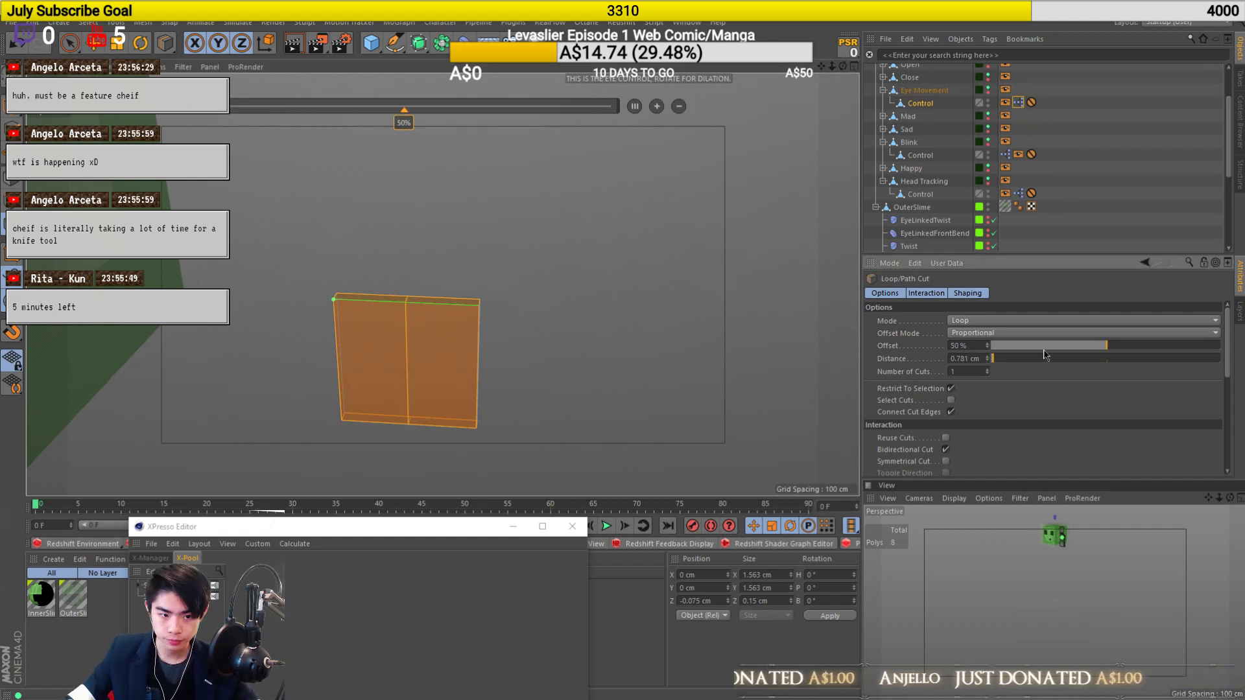
key(Return)
Raise the middle edge of the box's top to about Y 1.276 cm, shaping the box into a pointed marker.
scroll(371, 298, up, 6)
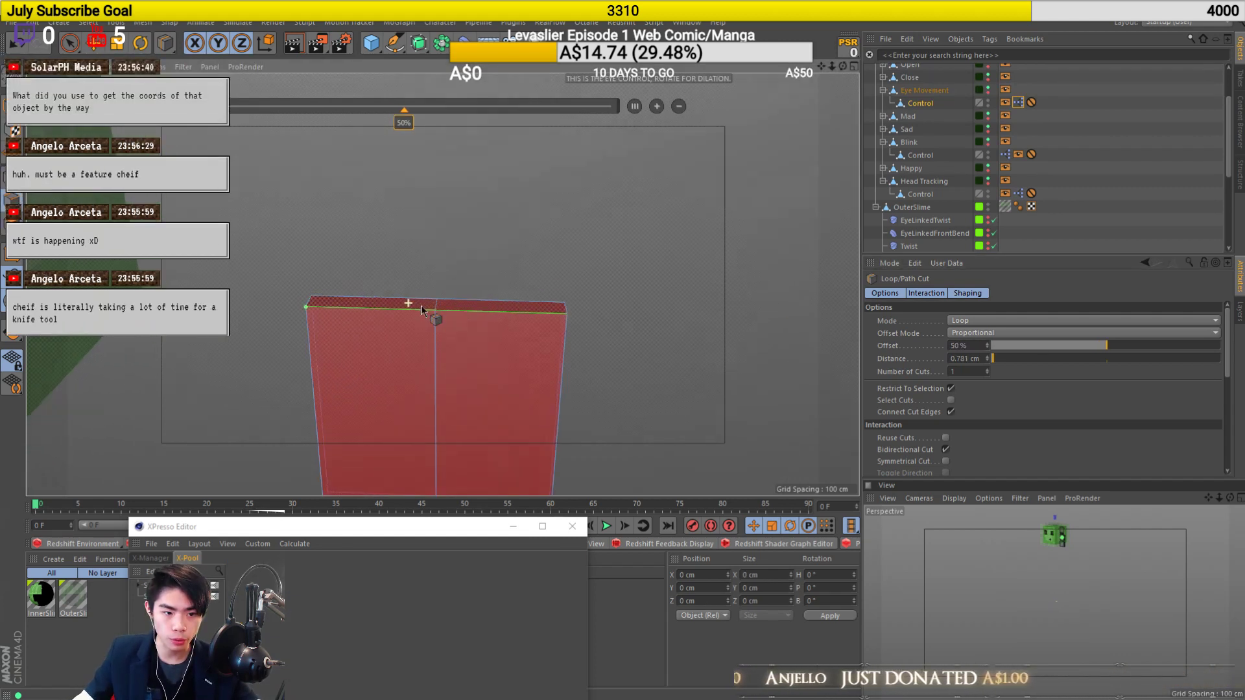
alt+drag(410, 304, 431, 309)
key(e)
click(431, 305)
drag(433, 264, 428, 188)
scroll(433, 247, down, 10)
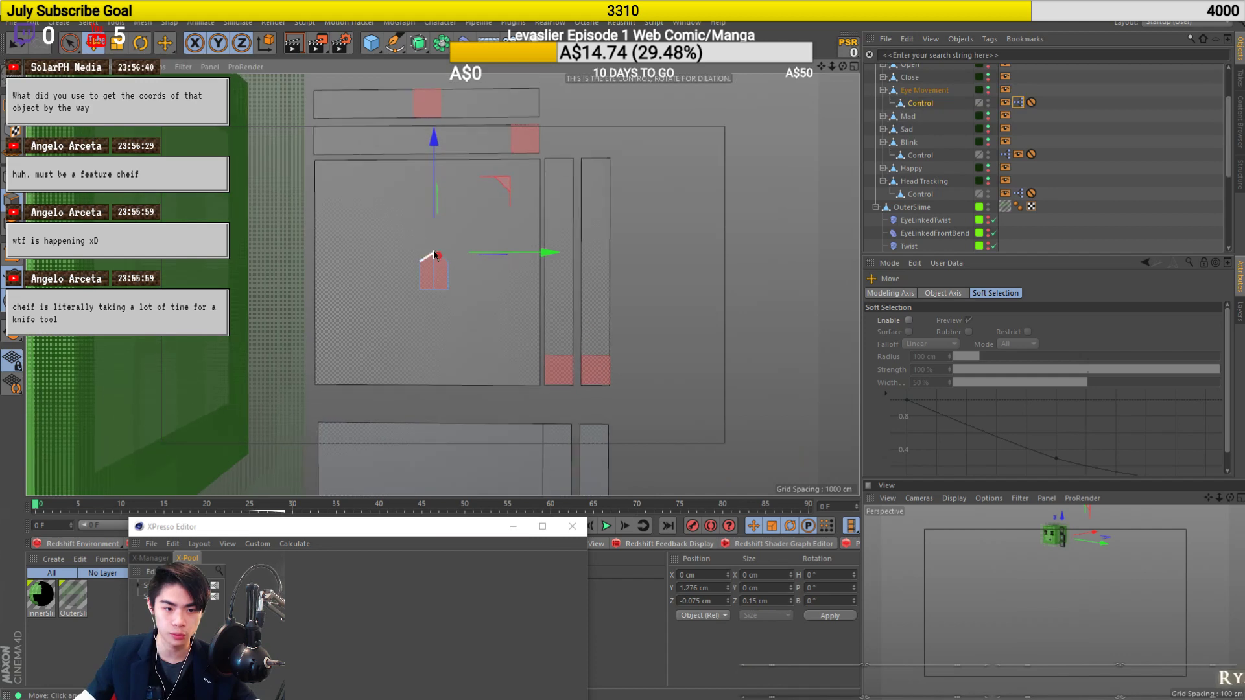
scroll(435, 260, up, 3)
Reopen the Eye Movement control's XPresso setup and relink its unassigned Object node to the Control object.
double_click(1018, 103)
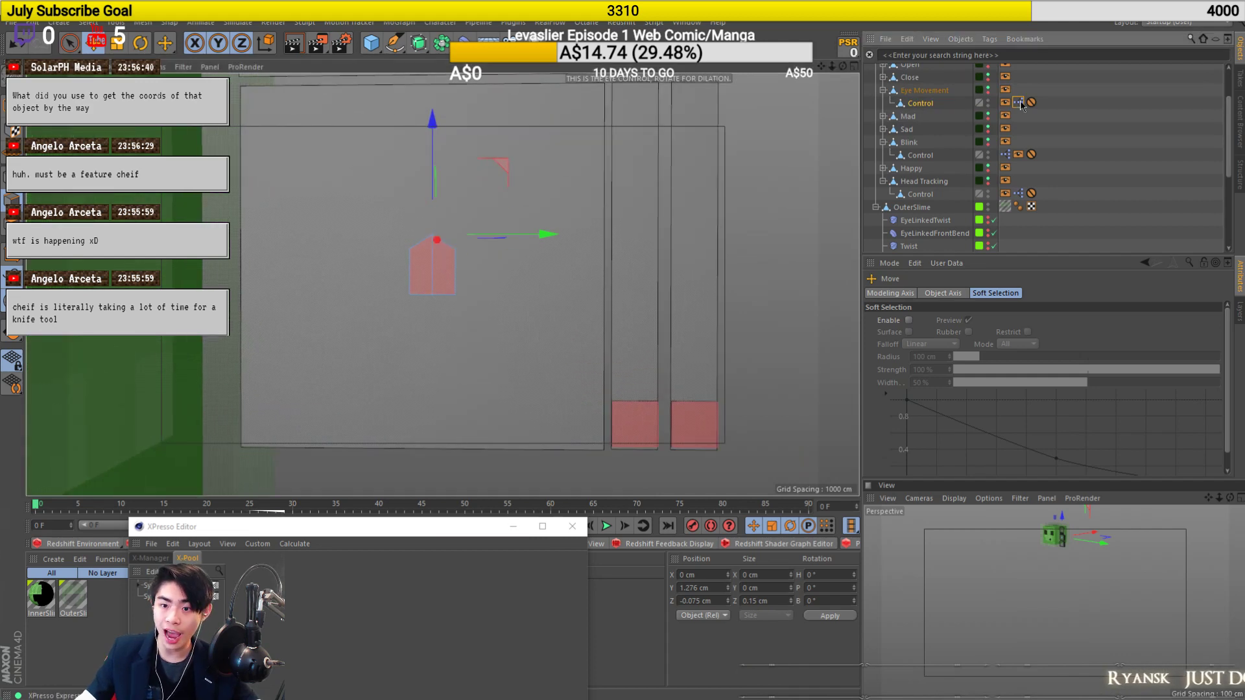
scroll(437, 367, down, 3)
click(437, 367)
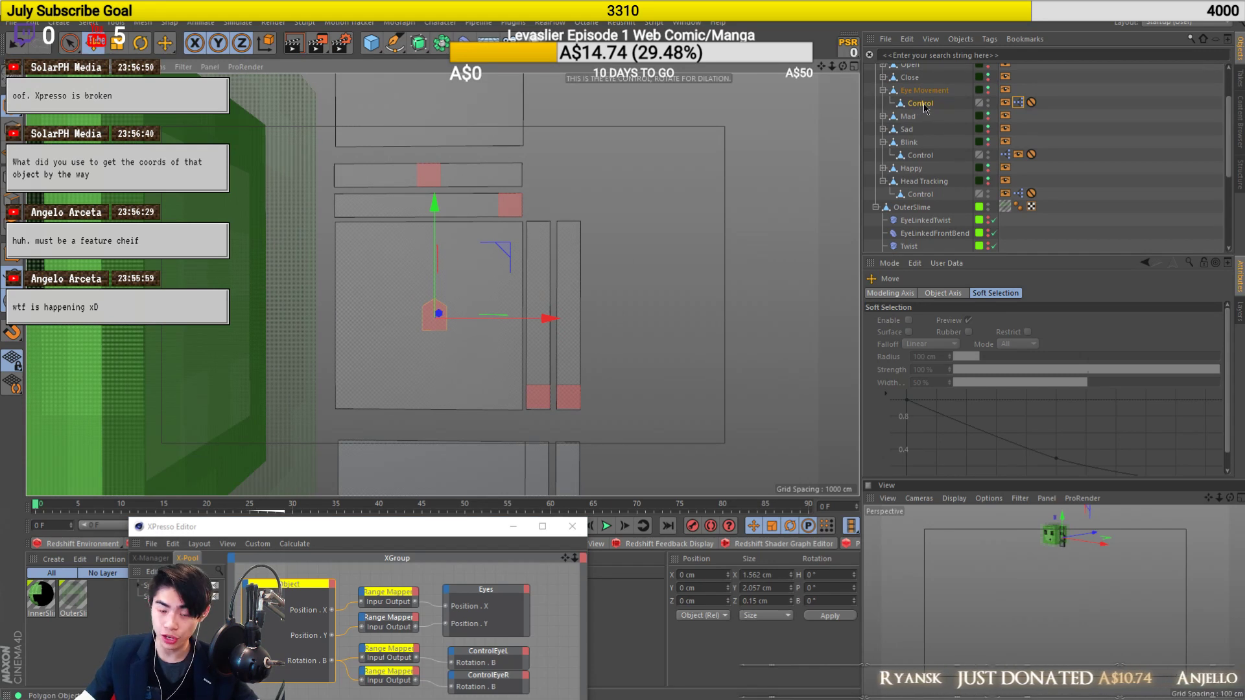
drag(926, 103, 304, 594)
Try moving the pointed Eye Movement control beside the slime and undo the move.
scroll(494, 301, down, 3)
alt+middle_drag(494, 303, 646, 301)
drag(443, 284, 831, 124)
key(ctrl+z)
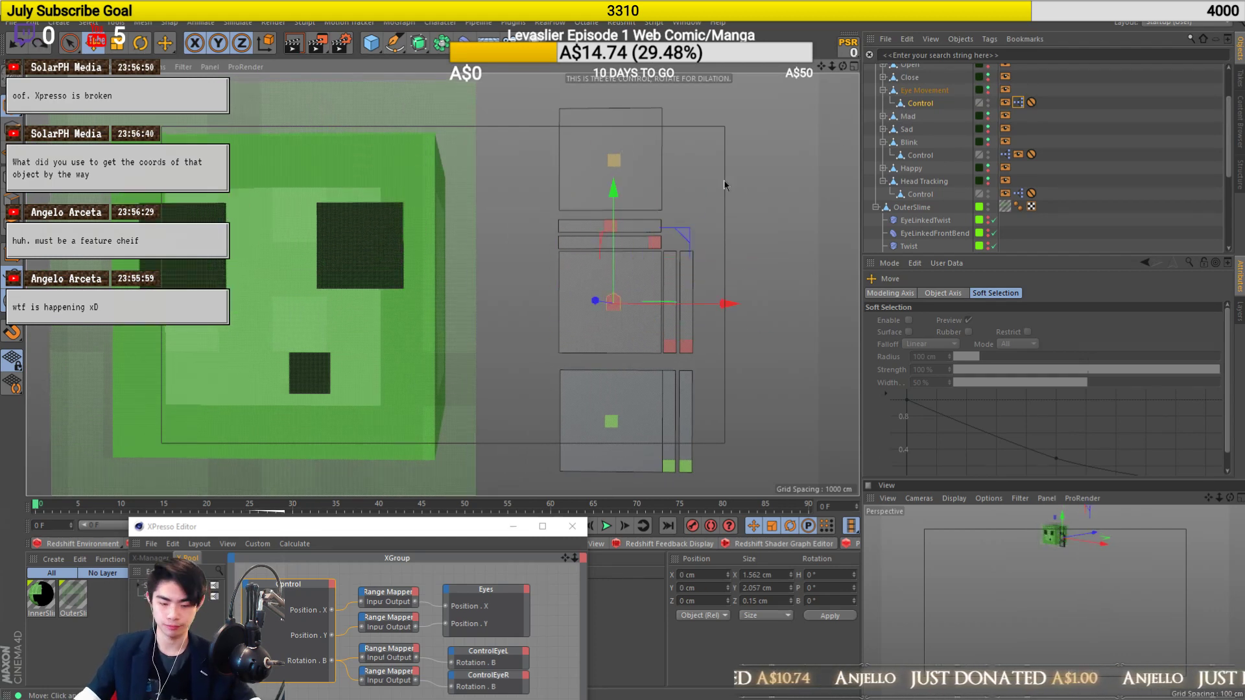
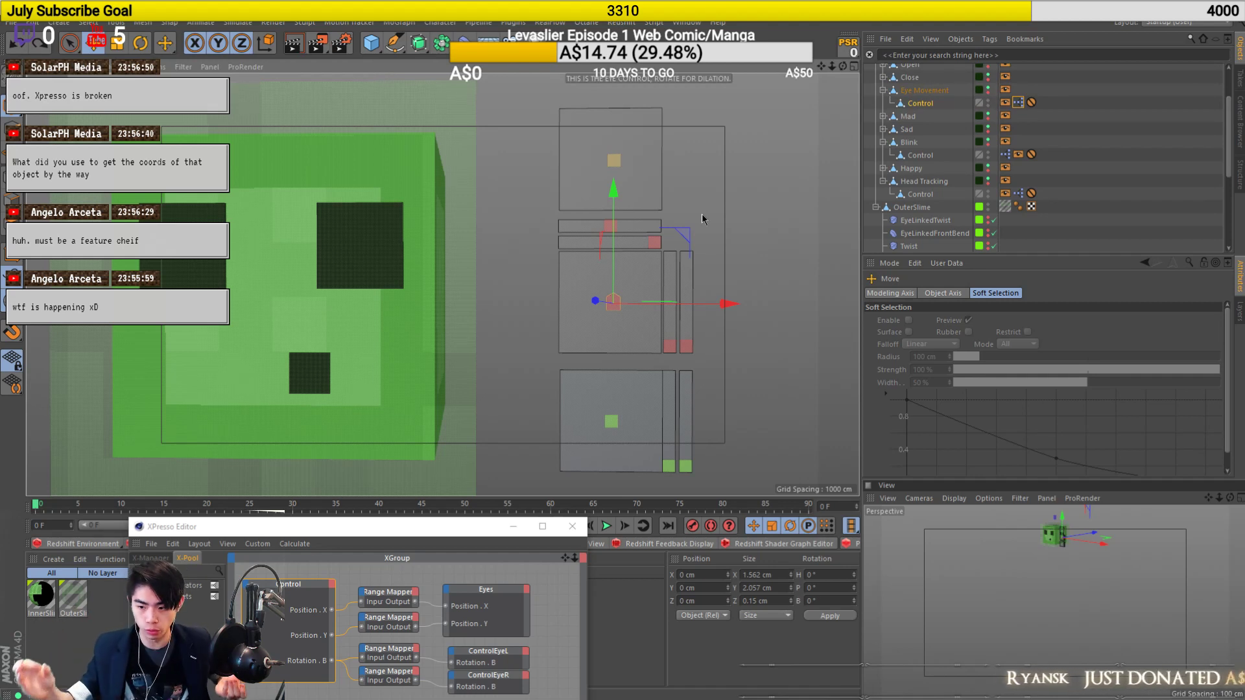
Close the XPresso Editor and examine the slime and its control panels from several sides.
click(572, 526)
scroll(357, 395, down, 3)
scroll(411, 380, up, 4)
scroll(395, 382, down, 5)
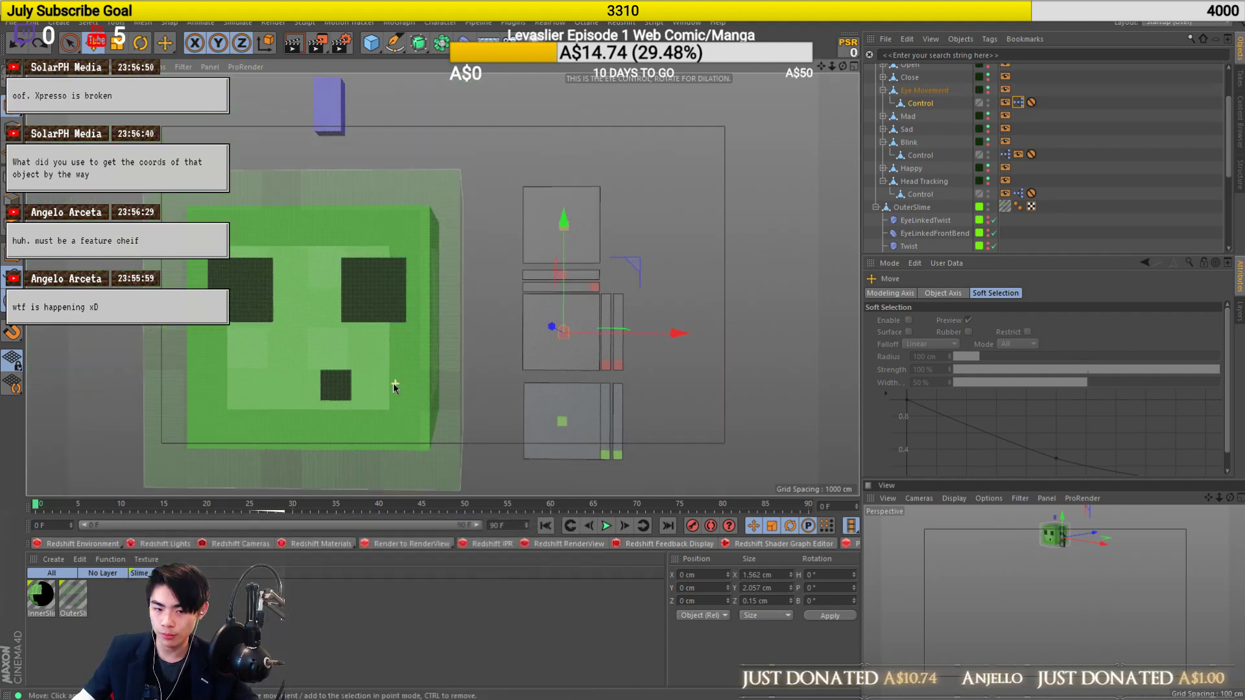
alt+drag(451, 282, 305, 354)
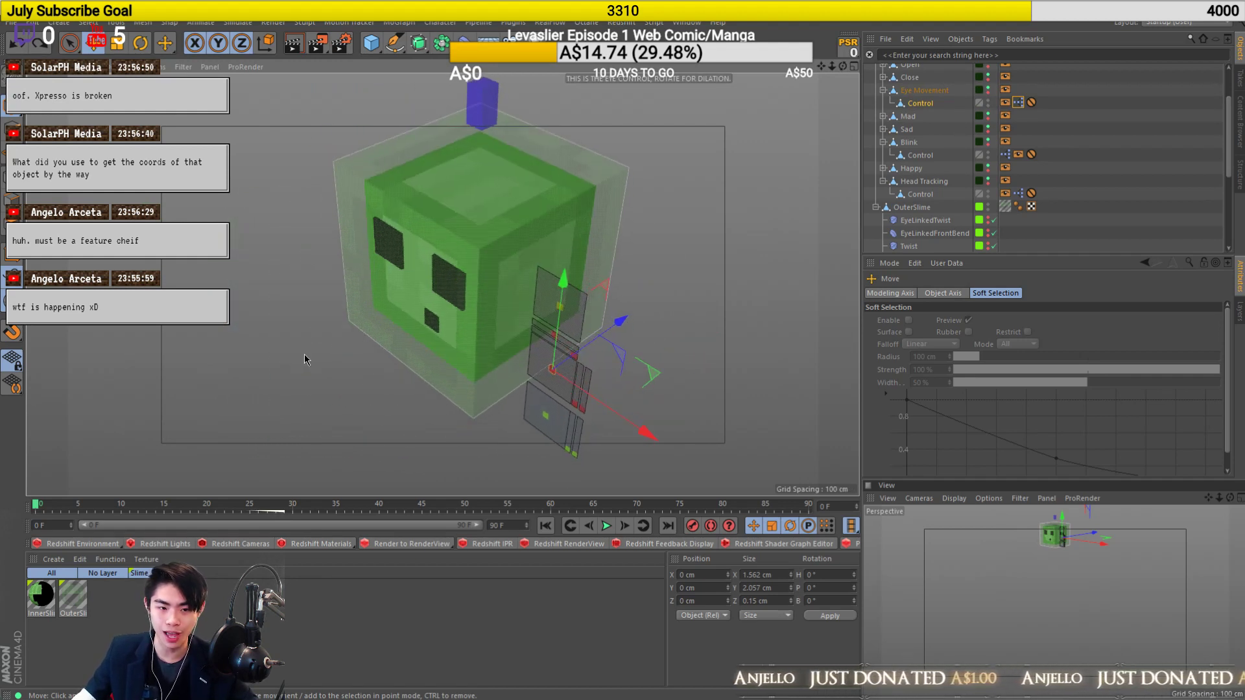
scroll(498, 287, up, 4)
alt+drag(466, 224, 482, 342)
alt+drag(491, 384, 578, 298)
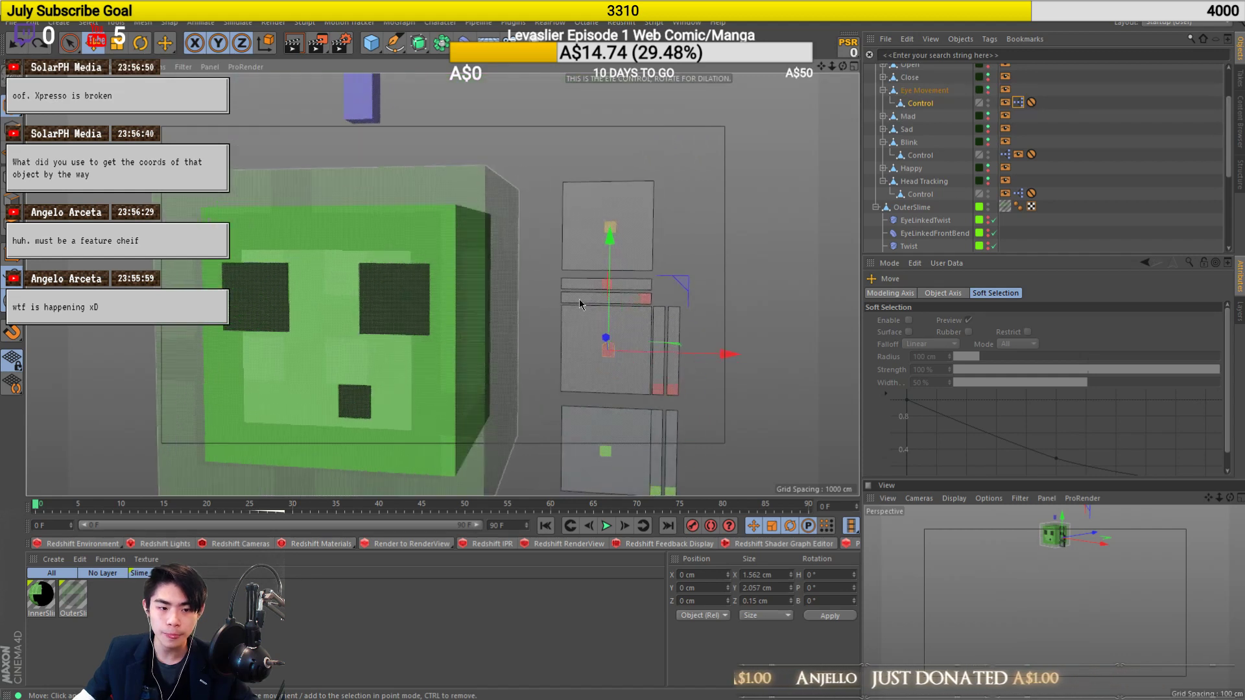
scroll(526, 377, down, 3)
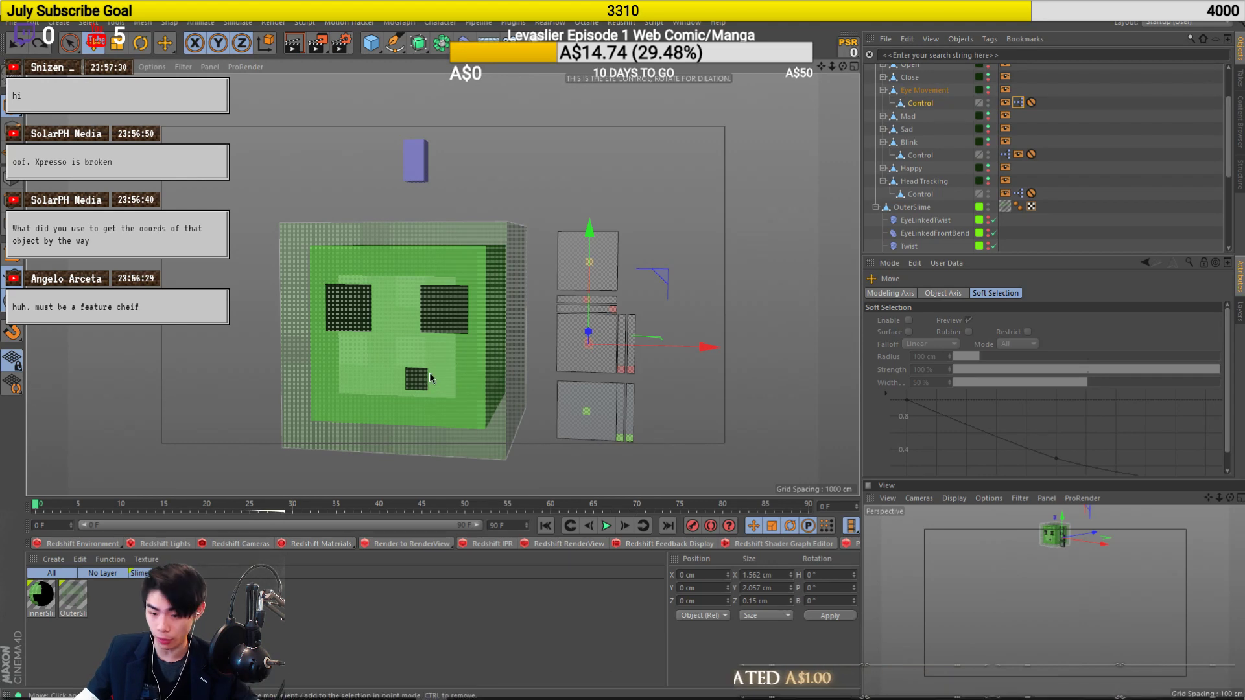
scroll(469, 361, up, 2)
alt+drag(433, 343, 433, 332)
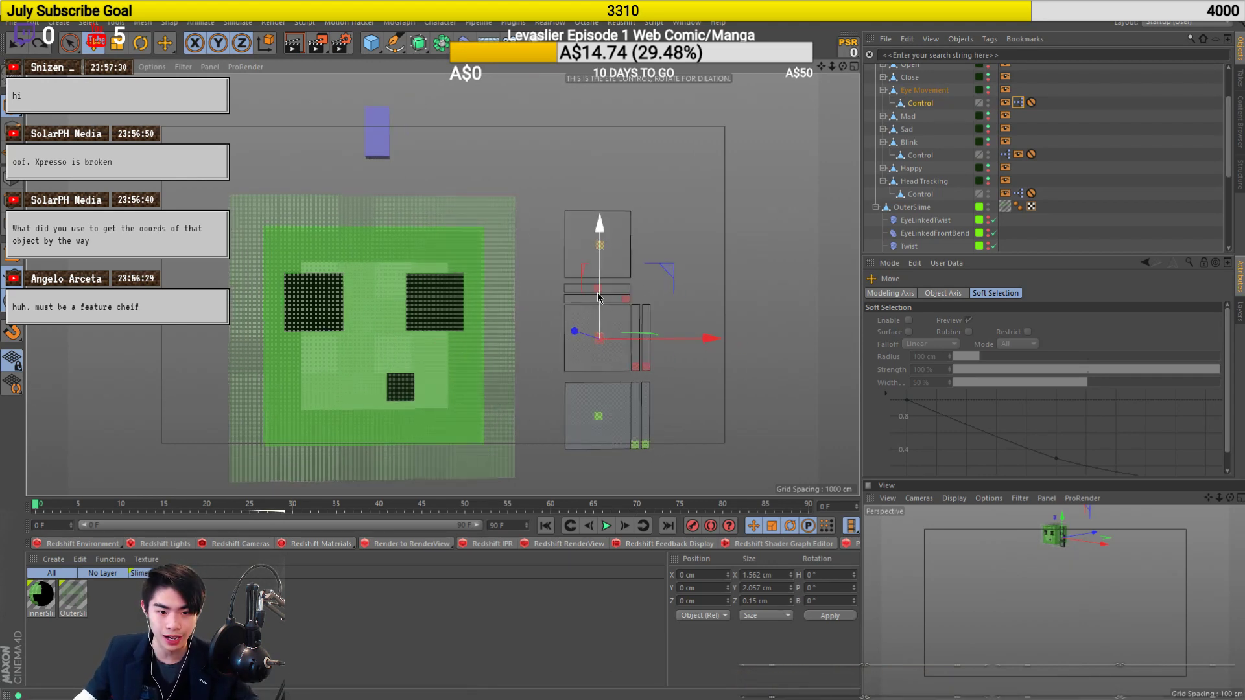
Try rotating the Eye Movement control to test eye dilation, and inspect the slime and its controls up close and from afar.
key(r)
drag(542, 350, 526, 388)
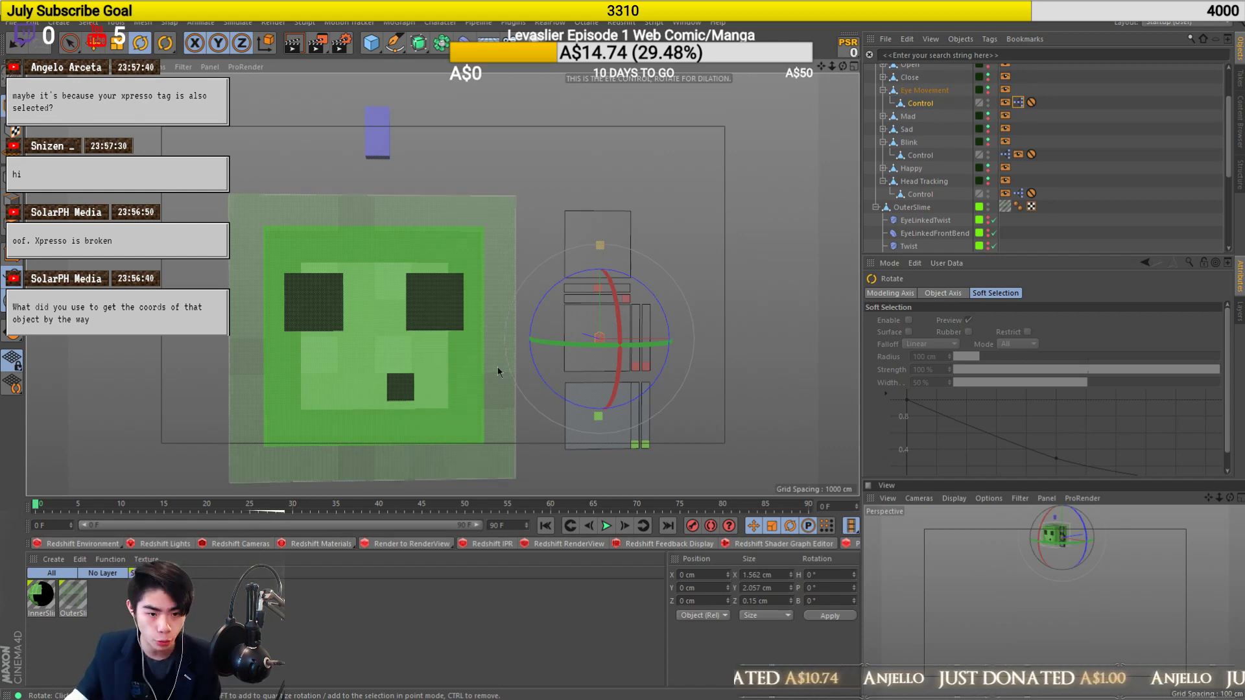
scroll(362, 292, up, 8)
alt+drag(540, 294, 426, 308)
click(520, 293)
alt+drag(520, 293, 446, 320)
scroll(347, 298, down, 6)
alt+middle_drag(529, 320, 465, 291)
alt+drag(465, 291, 478, 354)
key(e)
scroll(464, 330, down, 7)
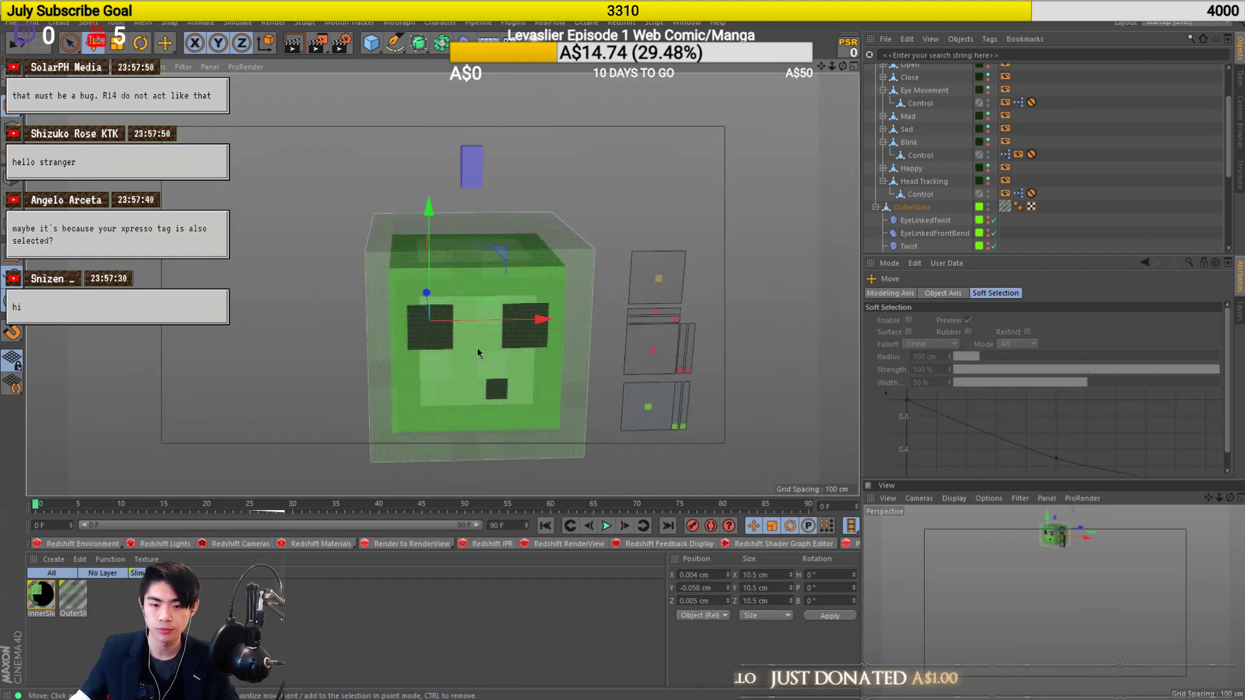